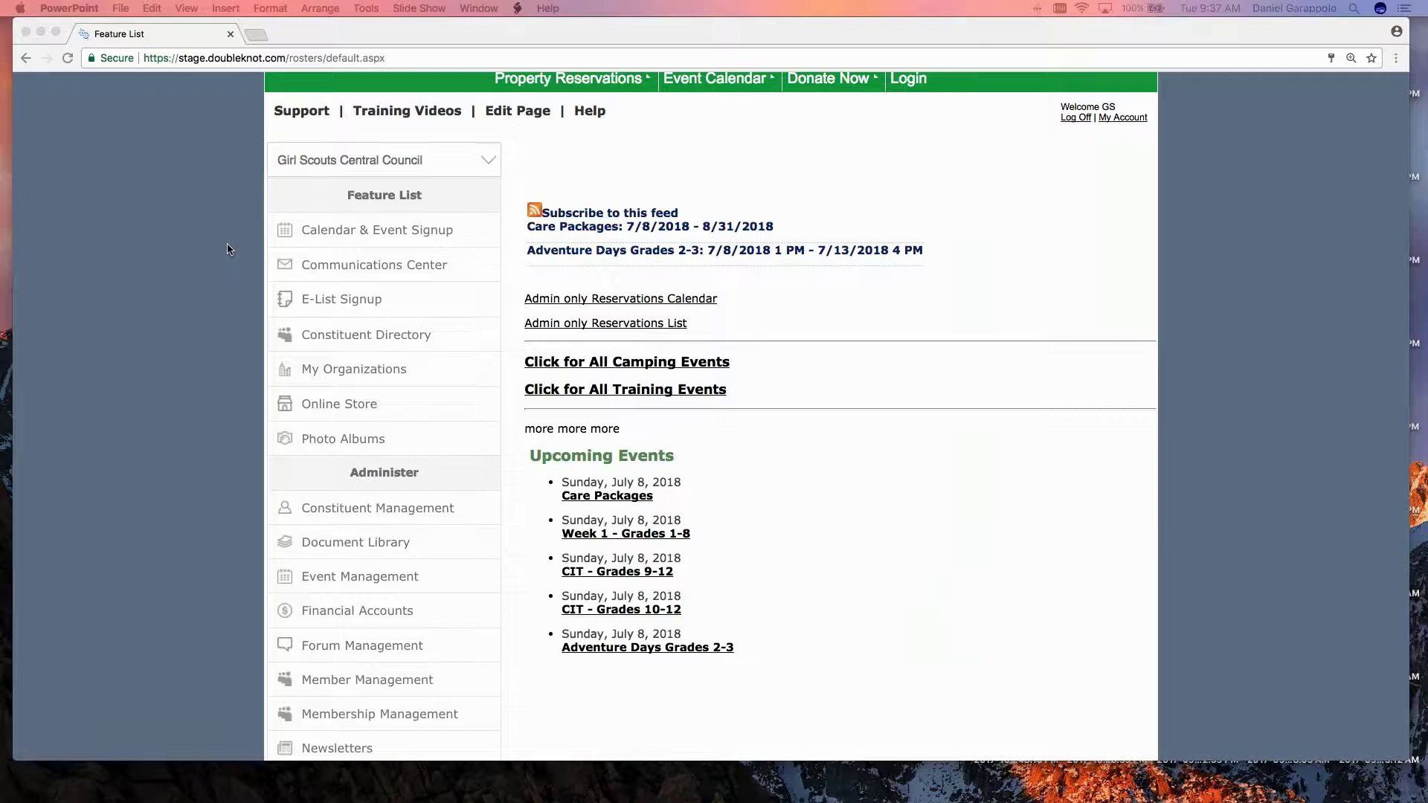
Bring the browser to the front and zoom the DoubleKnot admin page to 150%.
{"action": "scroll", "coordinate": [207, 258], "scroll_direction": "up", "scroll_amount": 3}
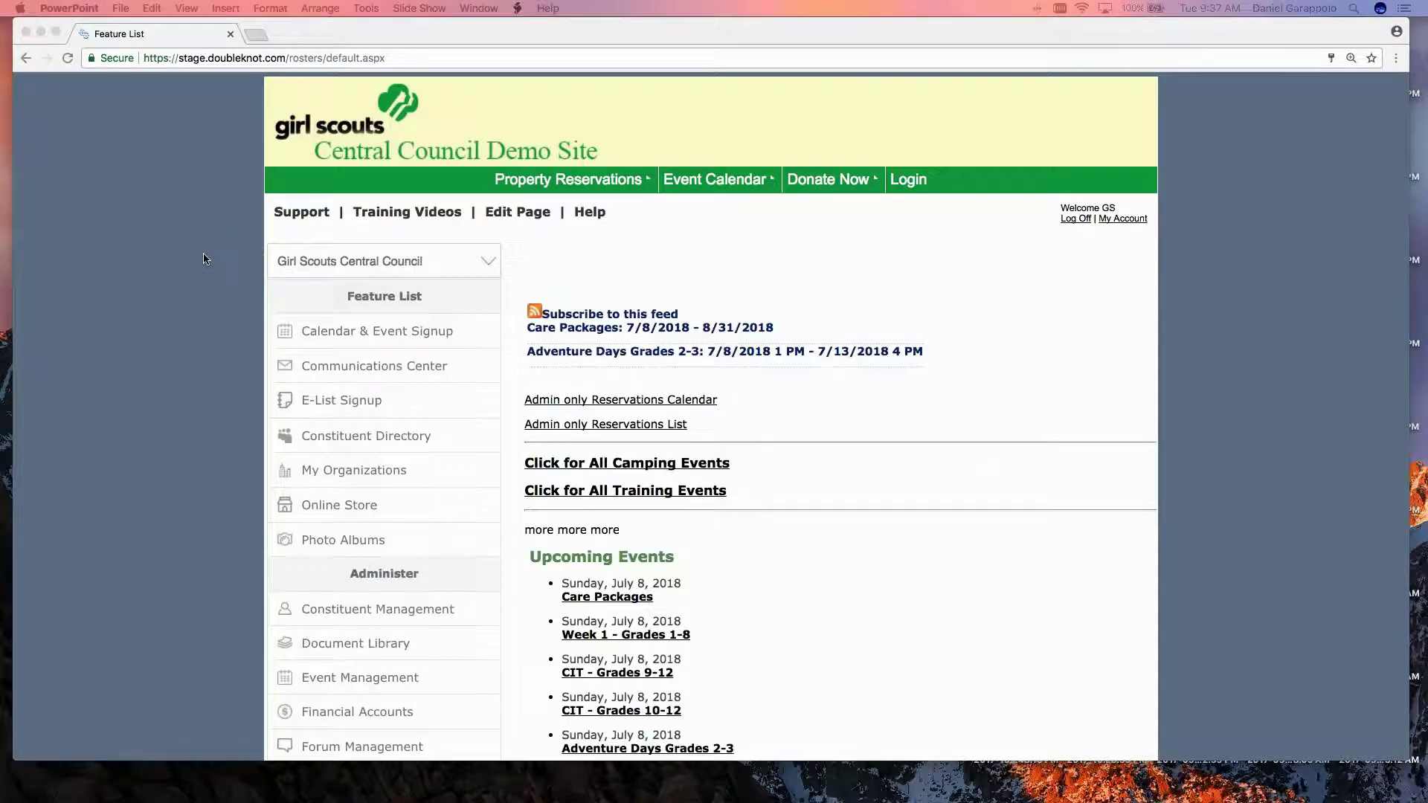
{"action": "scroll", "coordinate": [224, 254], "scroll_direction": "up", "scroll_amount": 1}
{"action": "left_click", "coordinate": [227, 253]}
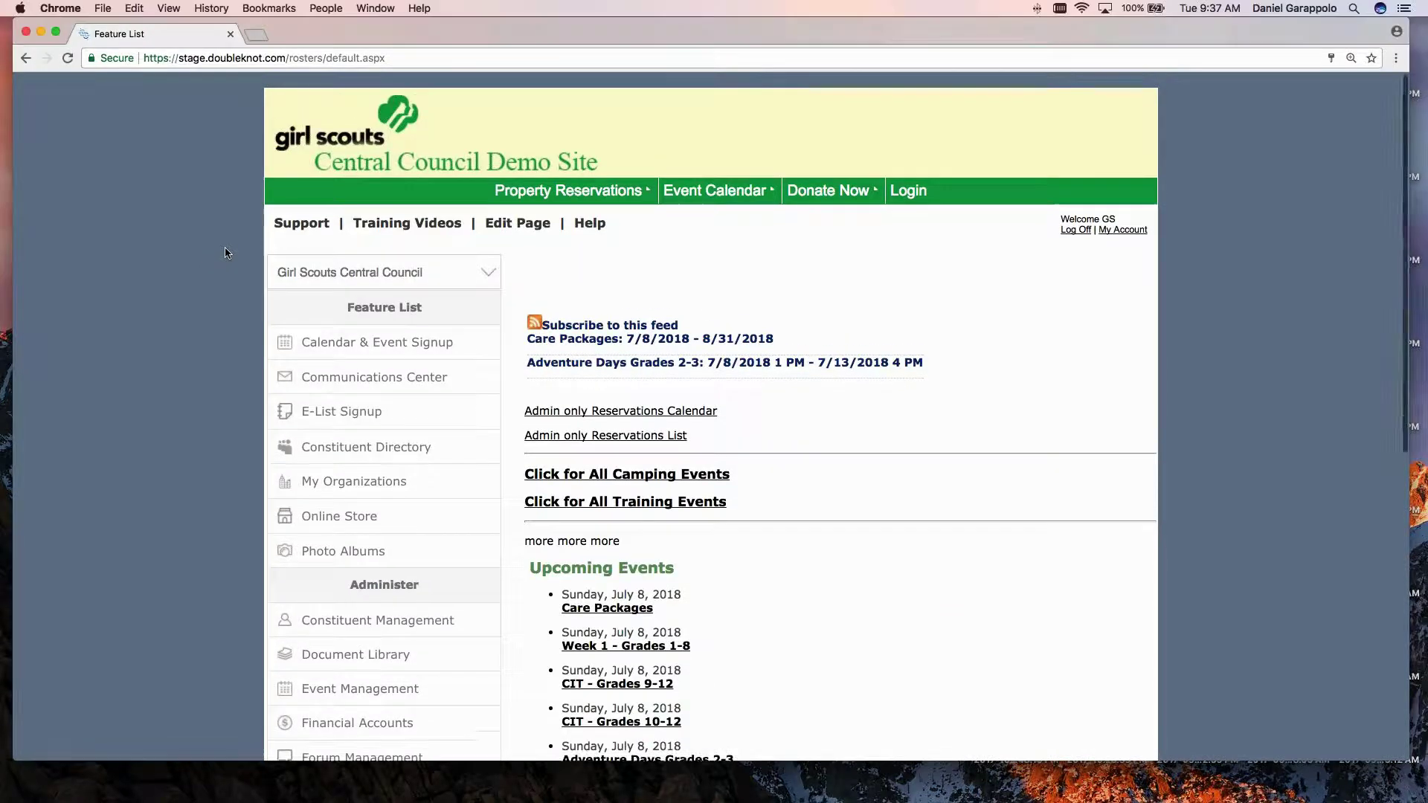
{"action": "key", "text": "super+equal"}
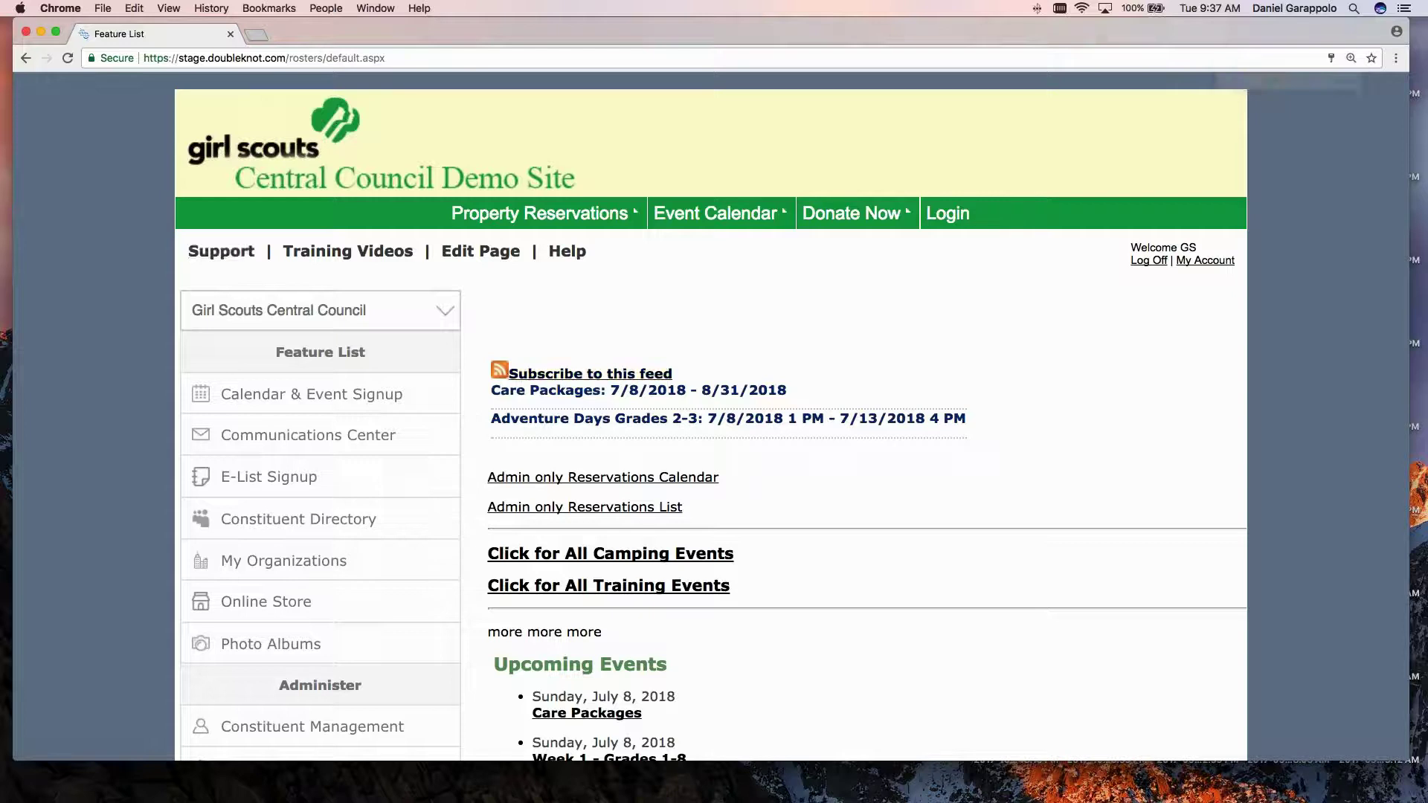
{"action": "scroll", "coordinate": [474, 344], "scroll_direction": "down", "scroll_amount": 3}
{"action": "scroll", "coordinate": [474, 344], "scroll_direction": "down", "scroll_amount": 4}
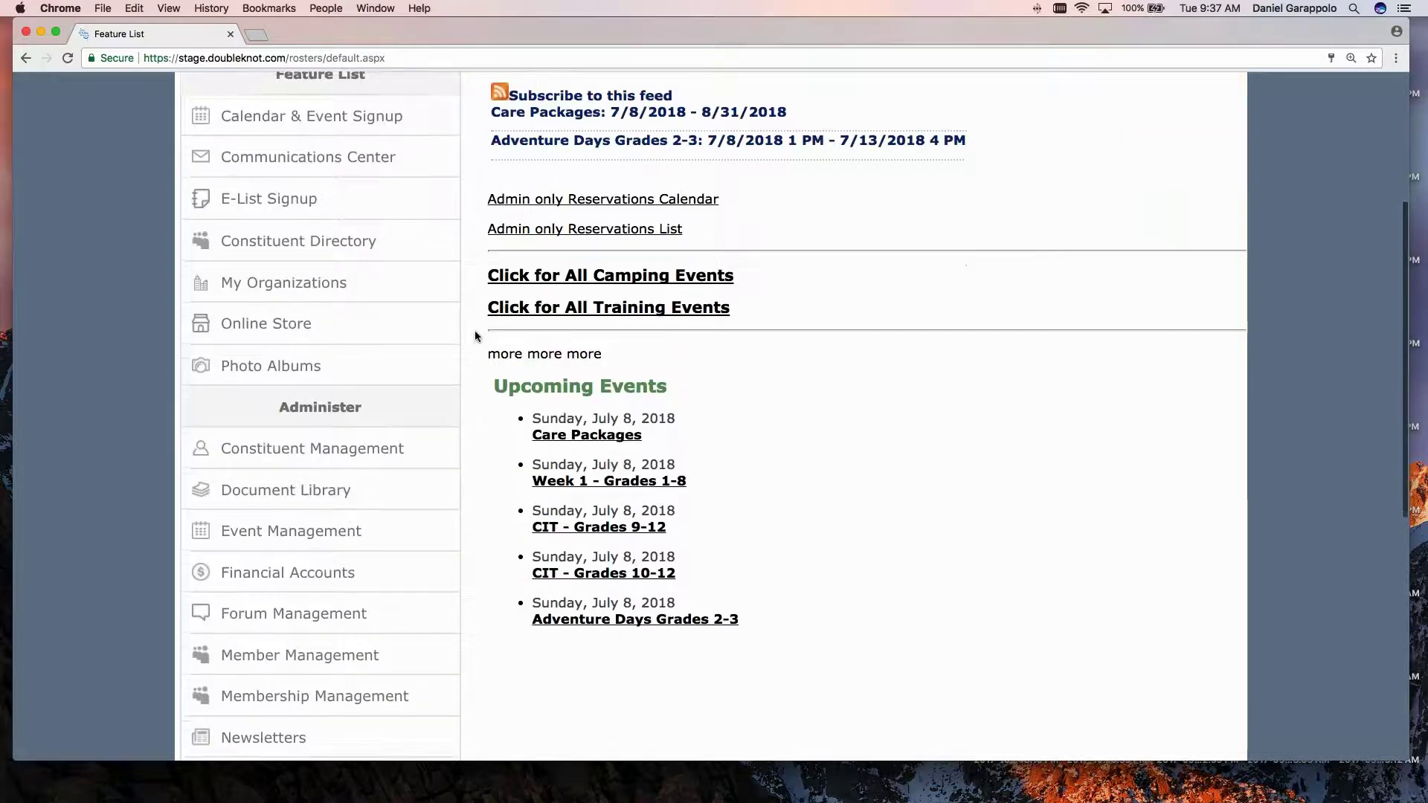
{"action": "scroll", "coordinate": [475, 336], "scroll_direction": "up", "scroll_amount": 5}
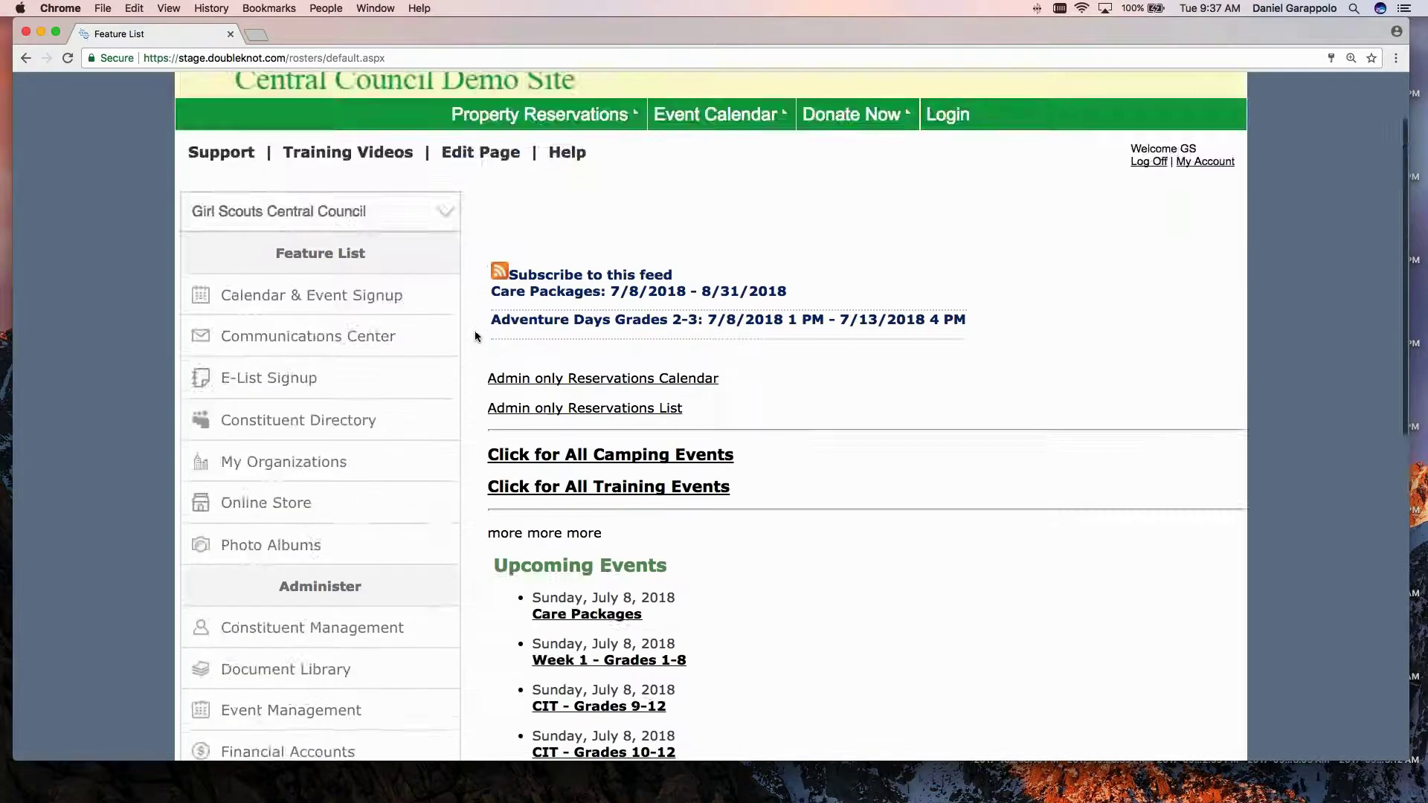
{"action": "scroll", "coordinate": [475, 336], "scroll_direction": "down", "scroll_amount": 4}
{"action": "scroll", "coordinate": [476, 336], "scroll_direction": "down", "scroll_amount": 4}
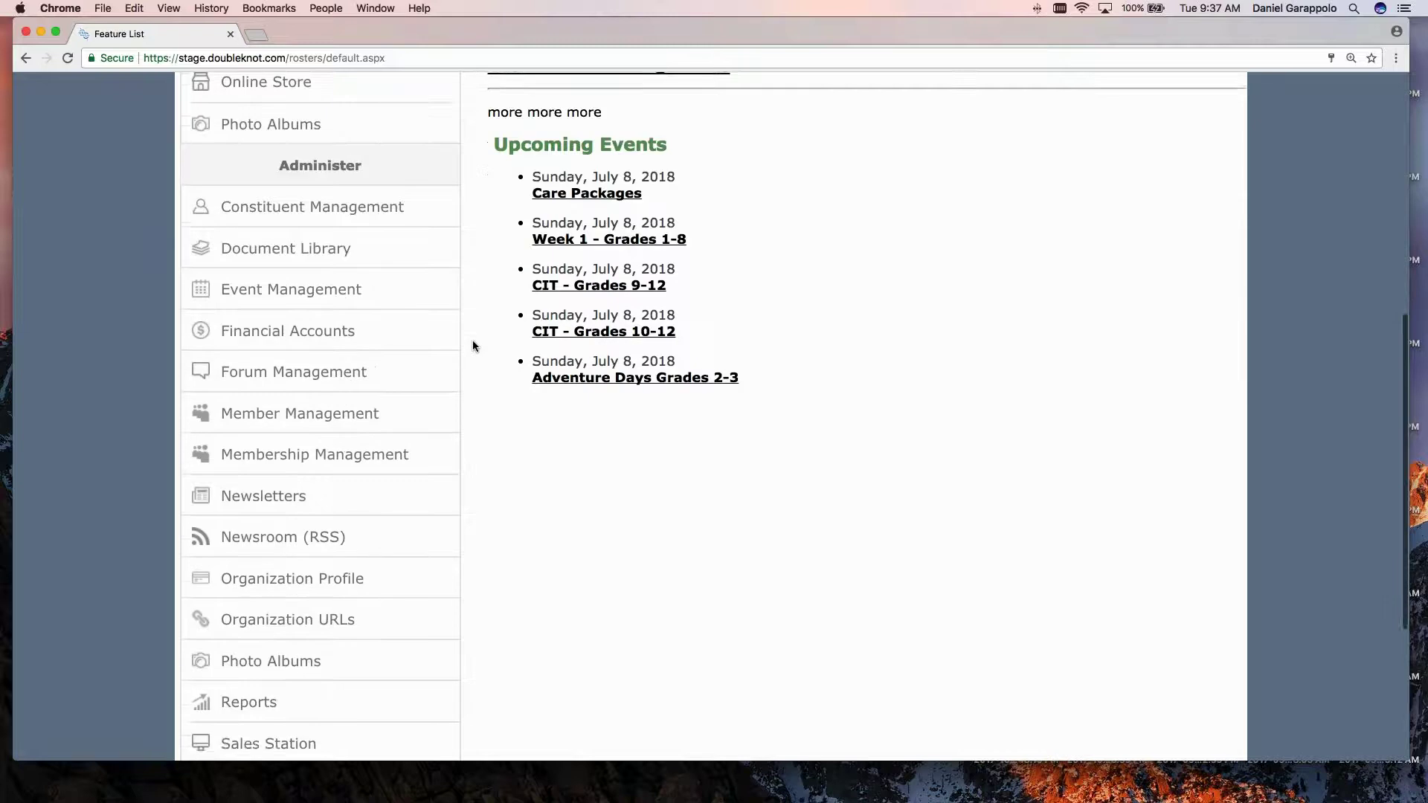
{"action": "scroll", "coordinate": [473, 346], "scroll_direction": "up", "scroll_amount": 1}
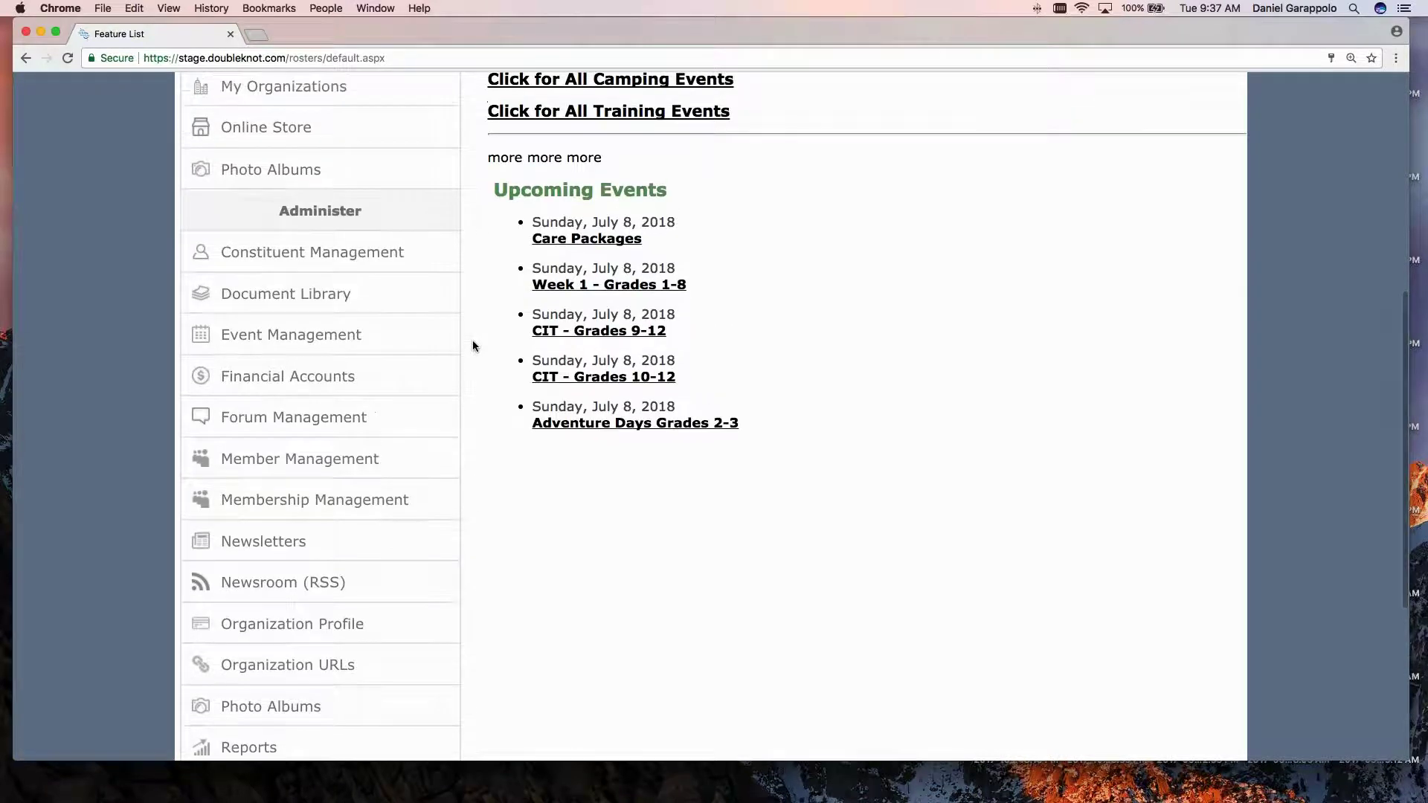
Open Event Management and scroll the Calendar Activities list down to Adventure Days Grades 2-3.
{"action": "left_click", "coordinate": [330, 336]}
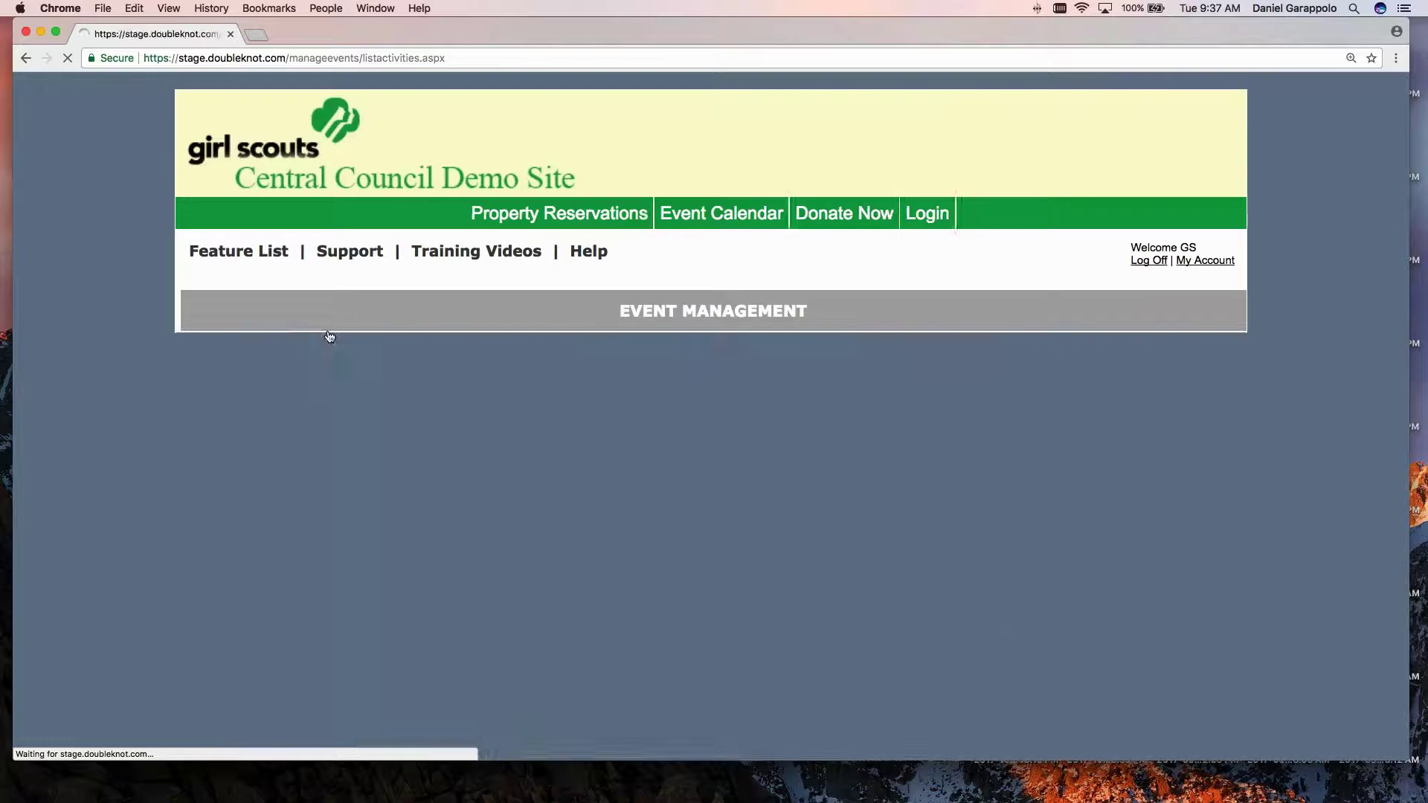
{"action": "scroll", "coordinate": [652, 372], "scroll_direction": "down", "scroll_amount": 3}
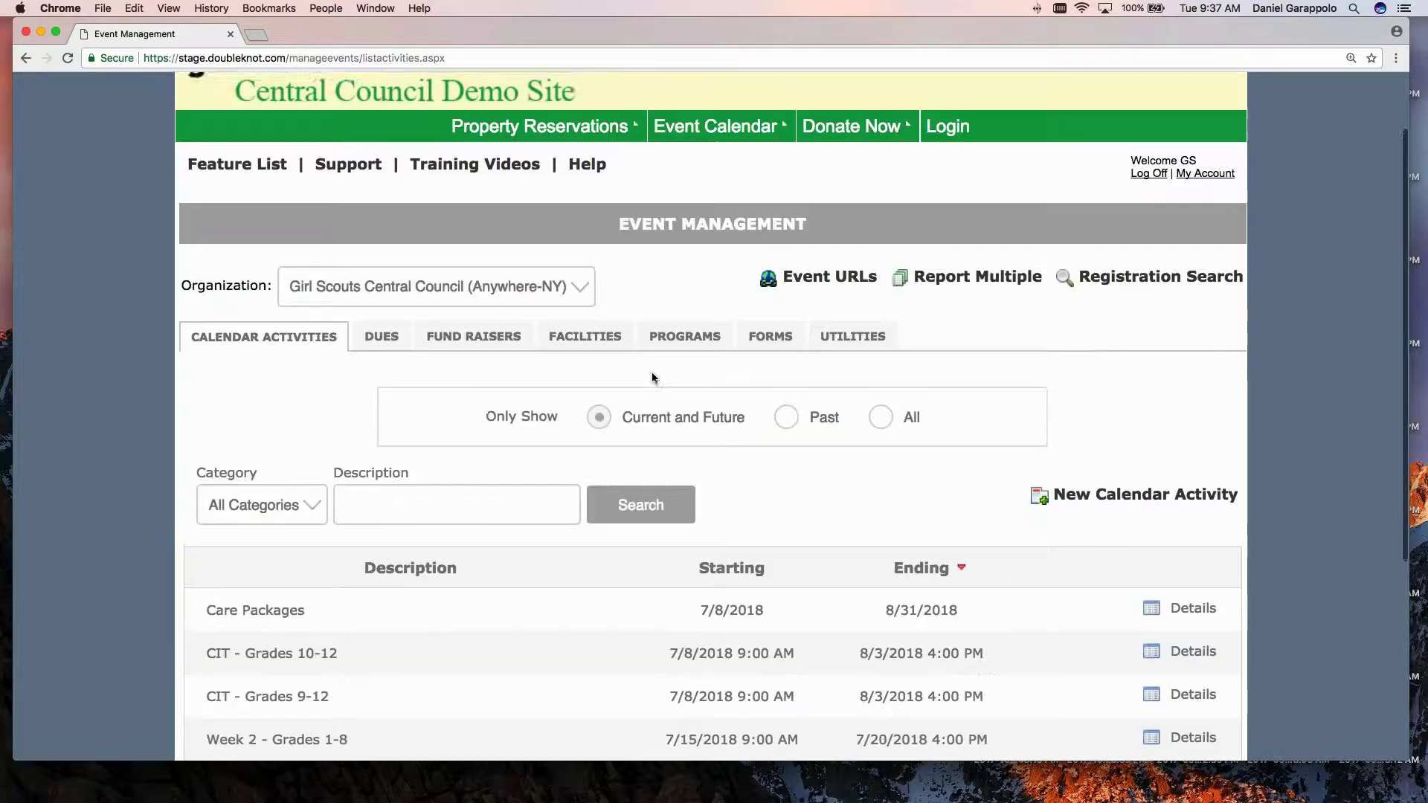
{"action": "scroll", "coordinate": [276, 379], "scroll_direction": "down", "scroll_amount": 3}
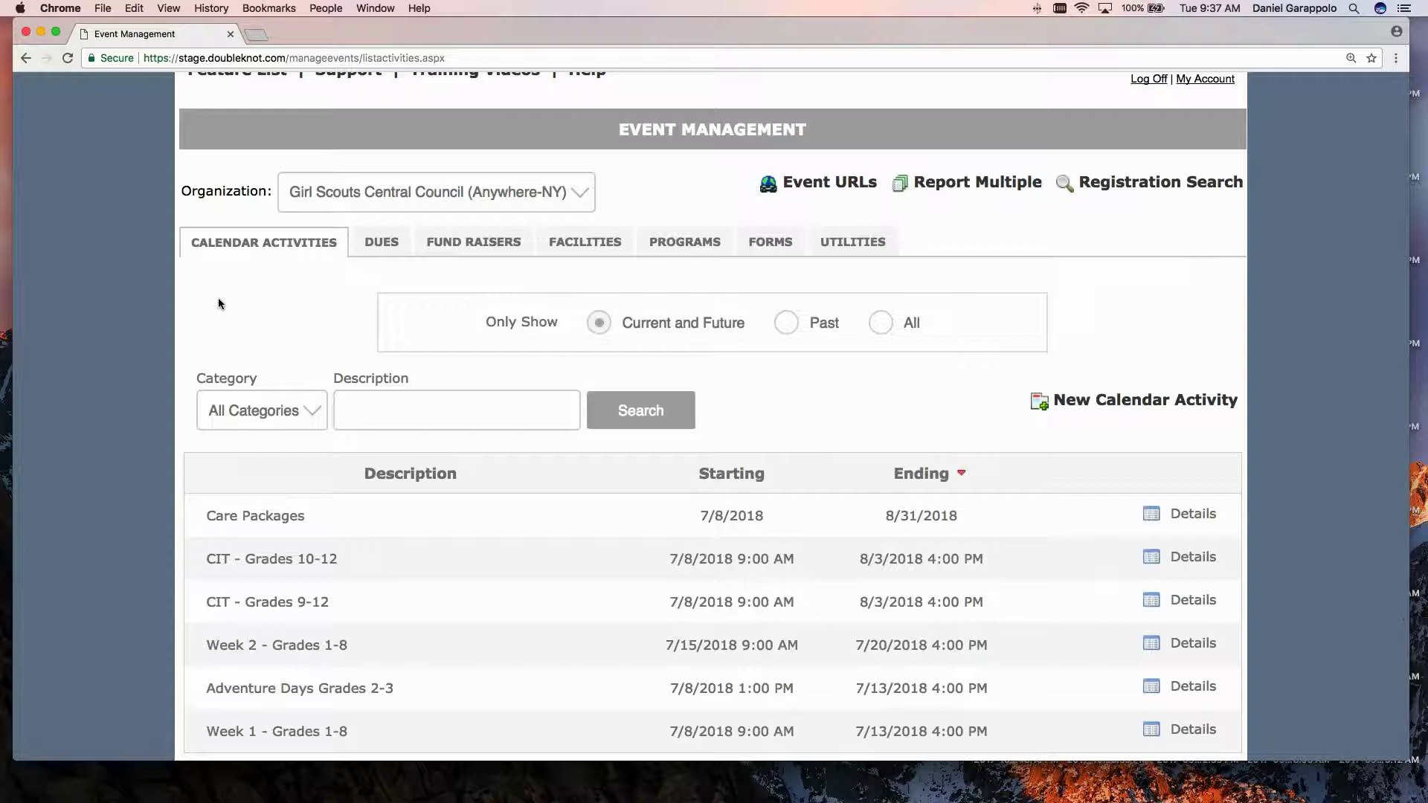
{"action": "scroll", "coordinate": [295, 319], "scroll_direction": "down", "scroll_amount": 1}
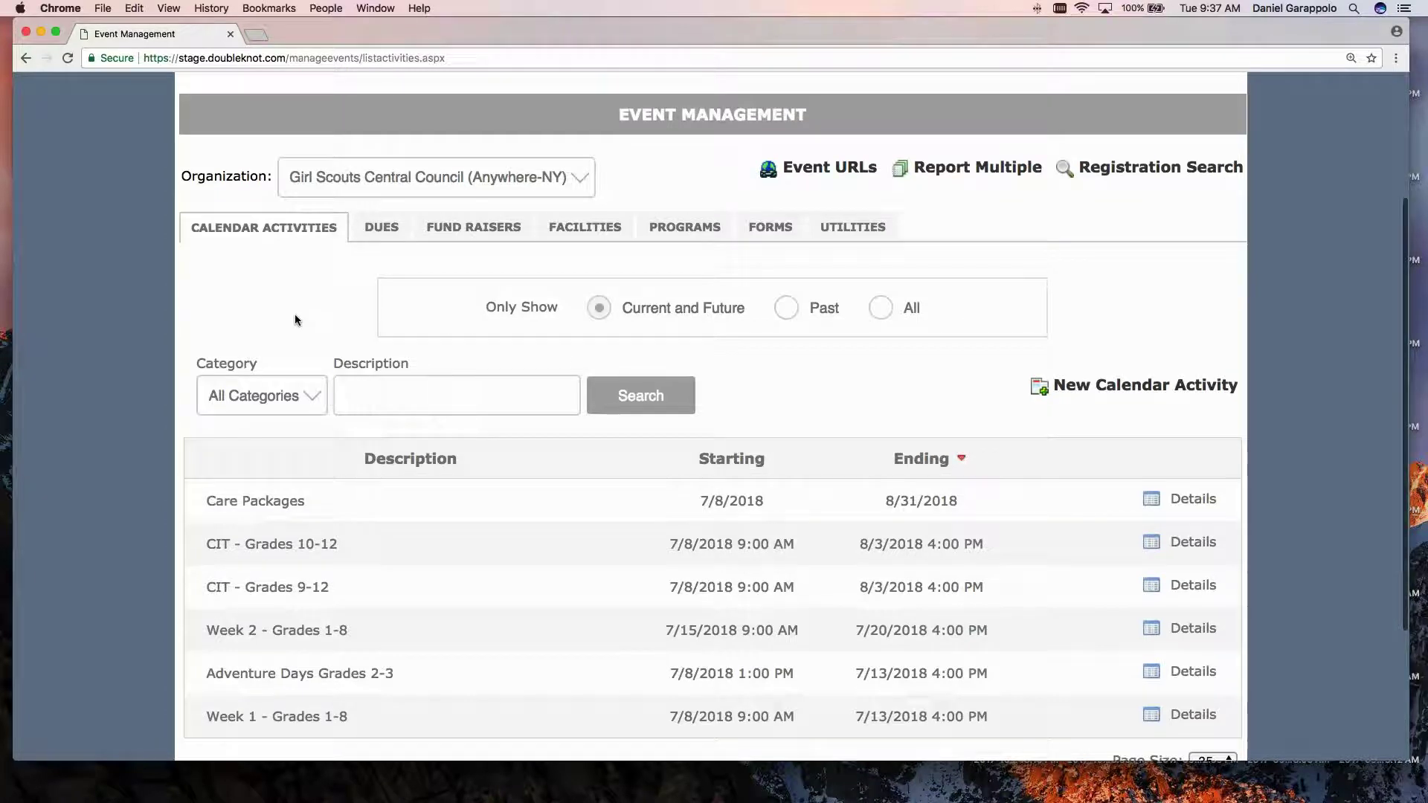
{"action": "scroll", "coordinate": [295, 314], "scroll_direction": "down", "scroll_amount": 2}
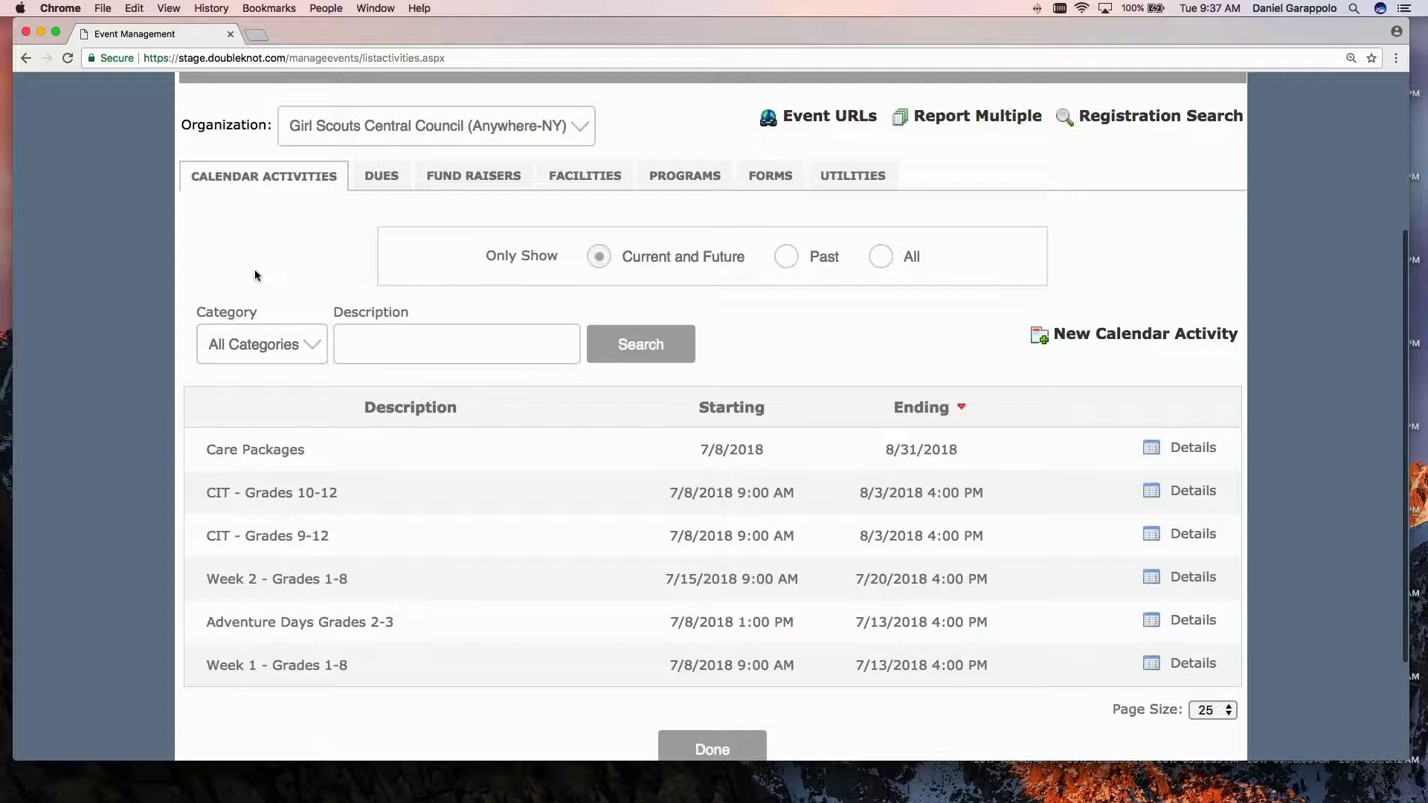
{"action": "scroll", "coordinate": [266, 278], "scroll_direction": "up", "scroll_amount": 1}
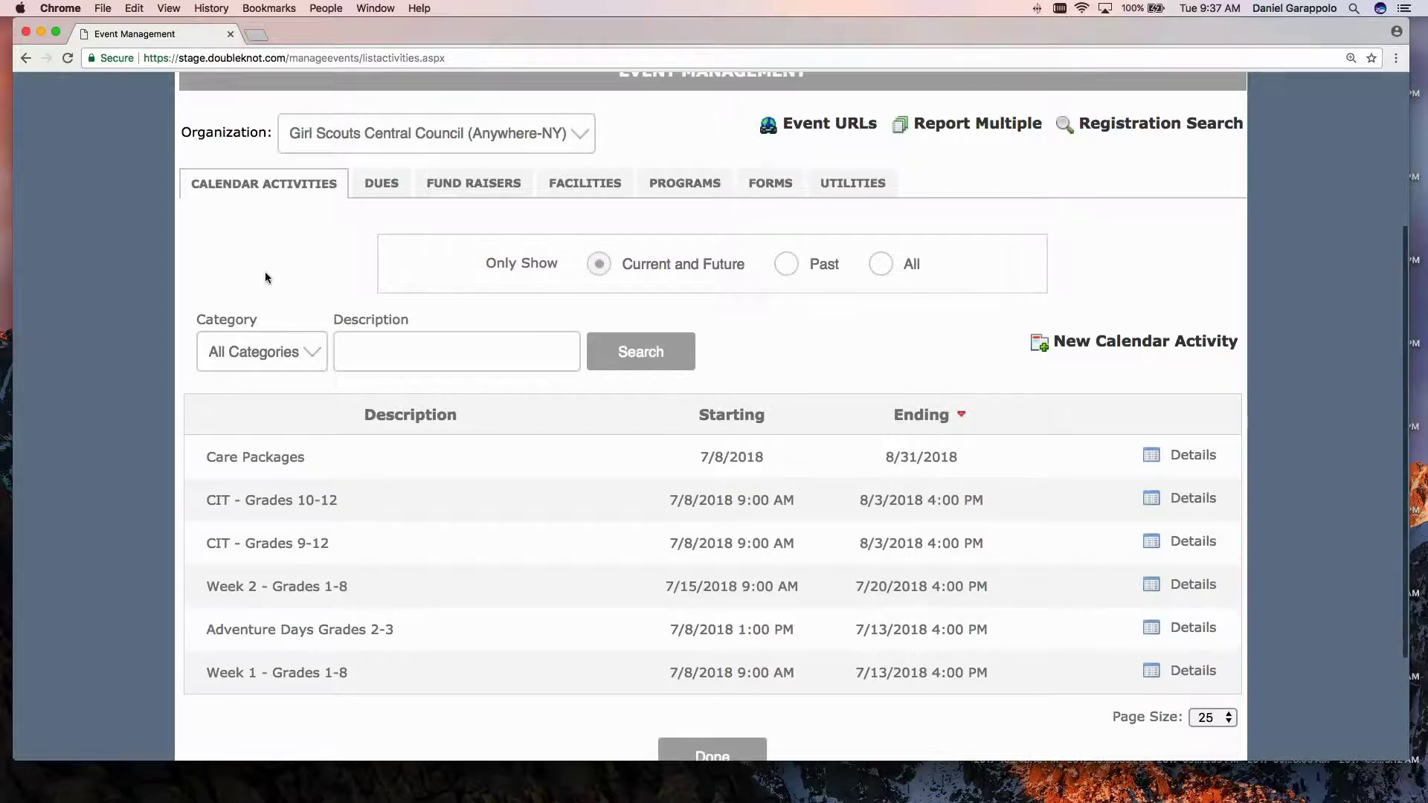
{"action": "scroll", "coordinate": [265, 277], "scroll_direction": "down", "scroll_amount": 1}
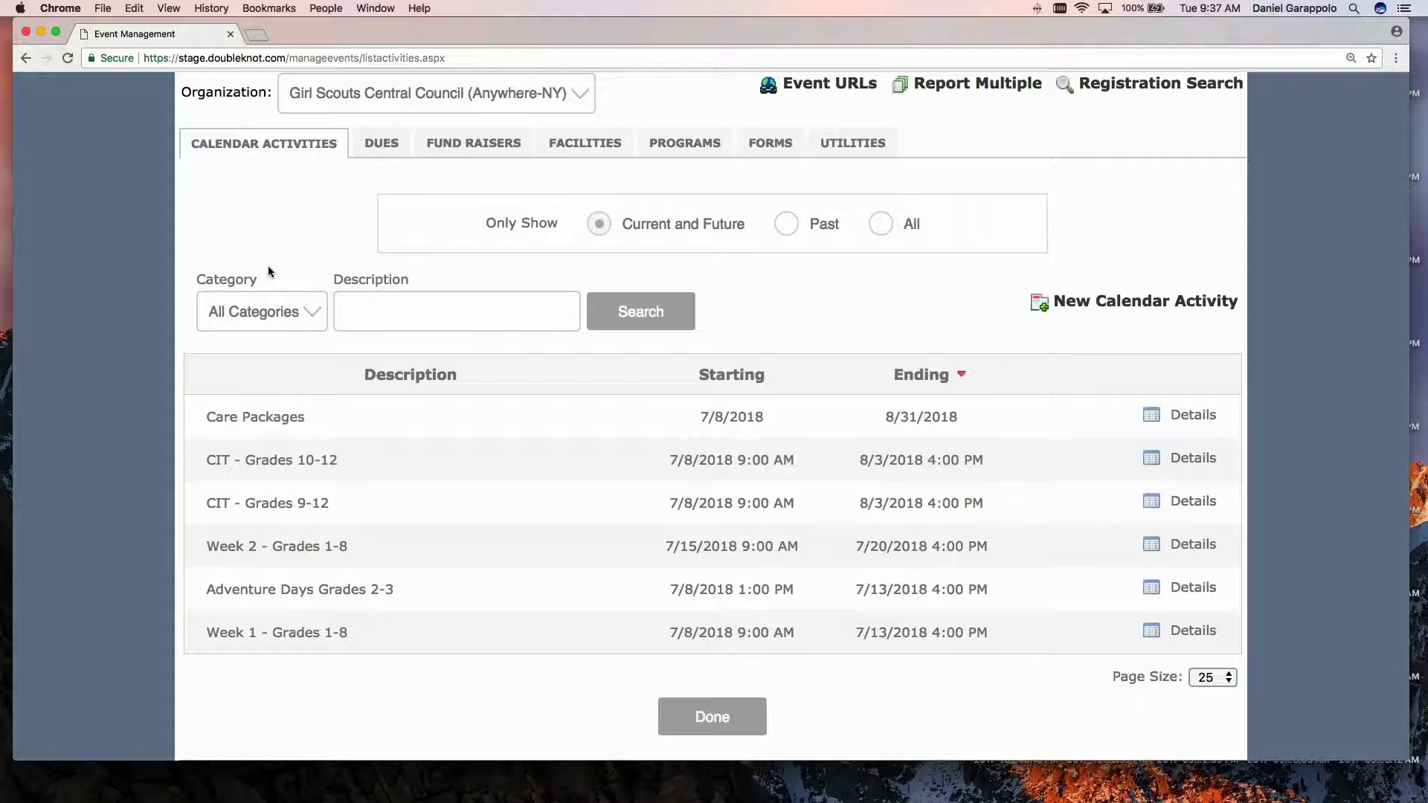
{"action": "scroll", "coordinate": [266, 265], "scroll_direction": "down", "scroll_amount": 2}
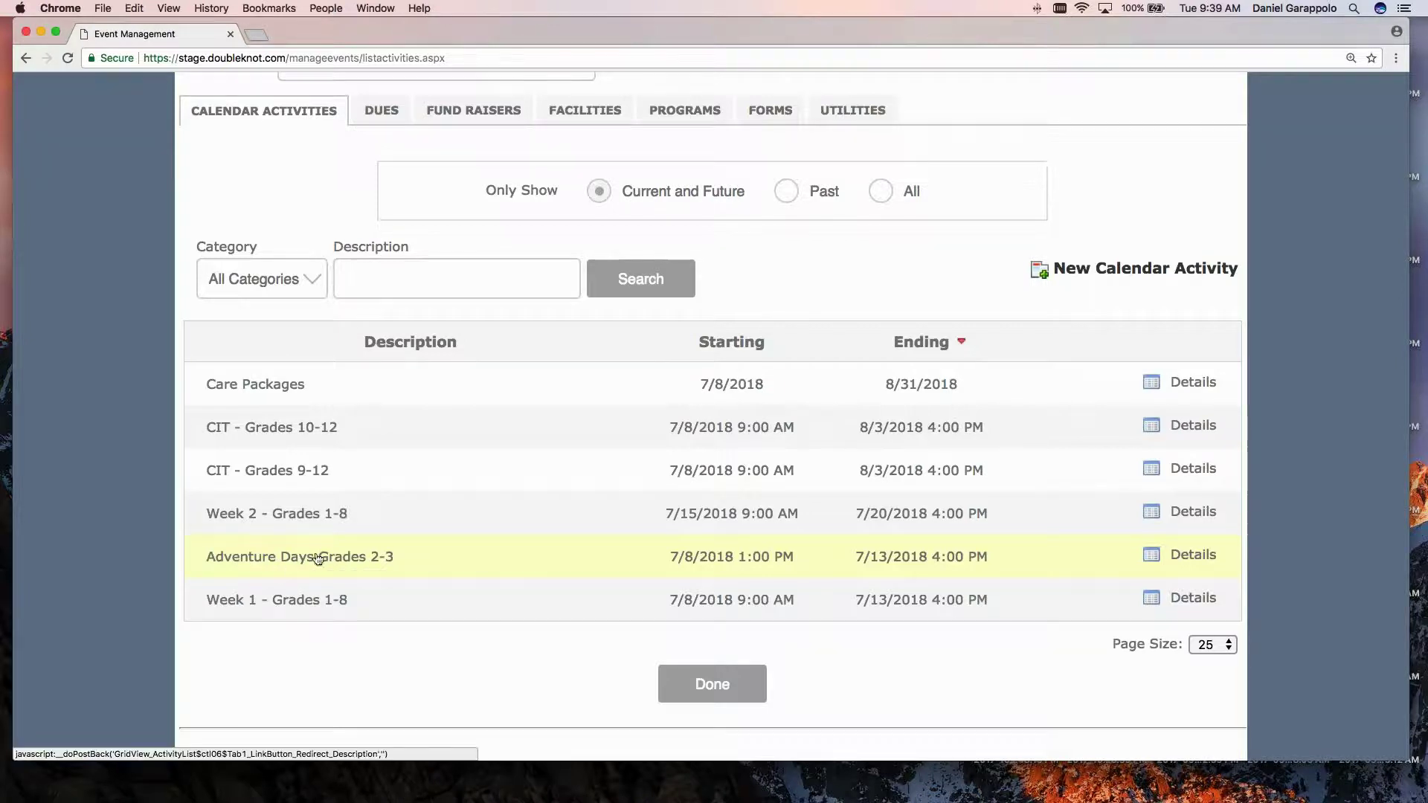
{"action": "scroll", "coordinate": [317, 606], "scroll_direction": "up", "scroll_amount": 1}
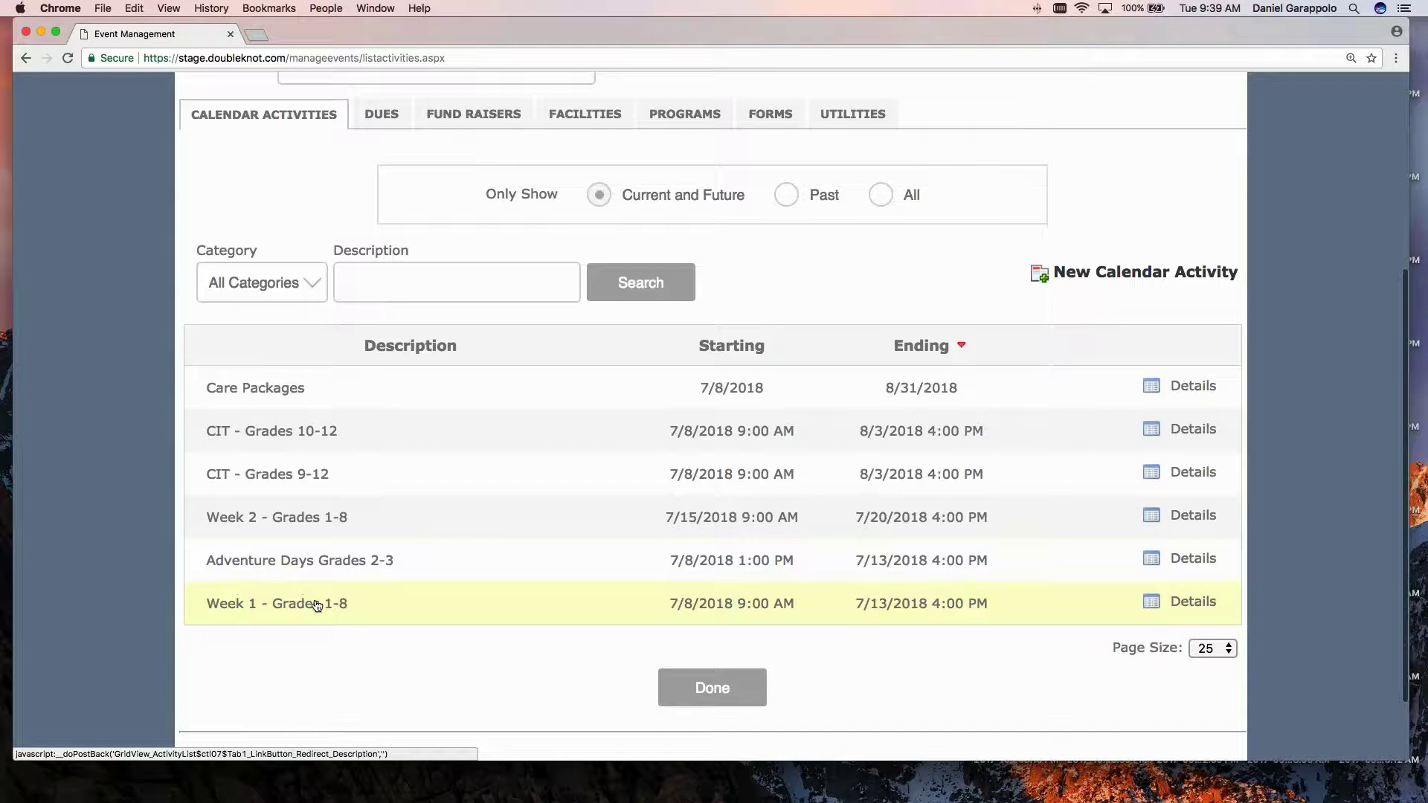
{"action": "scroll", "coordinate": [312, 595], "scroll_direction": "down", "scroll_amount": 3}
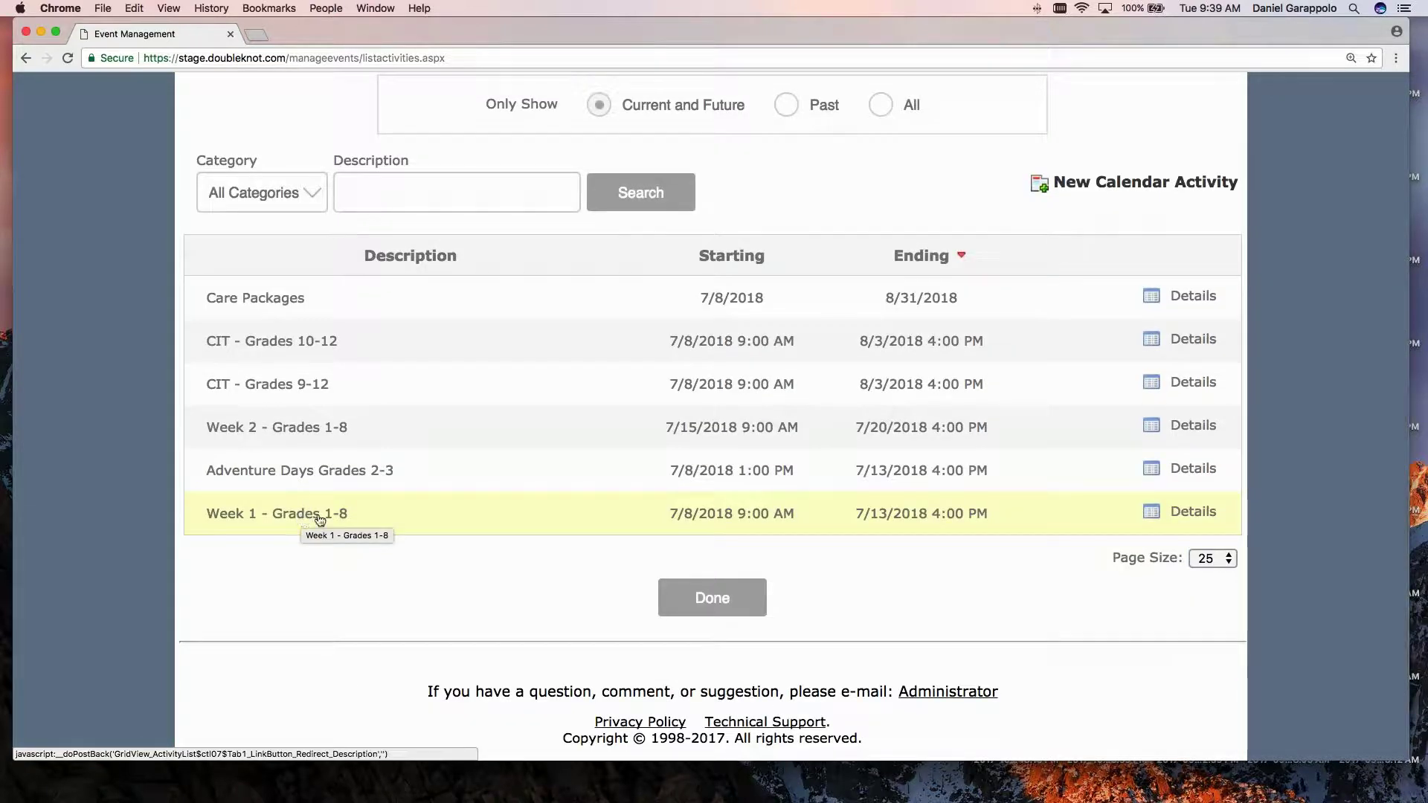
Open the Adventure Days Grades 2-3 edit form and select its Details description.
{"action": "left_click", "coordinate": [309, 470]}
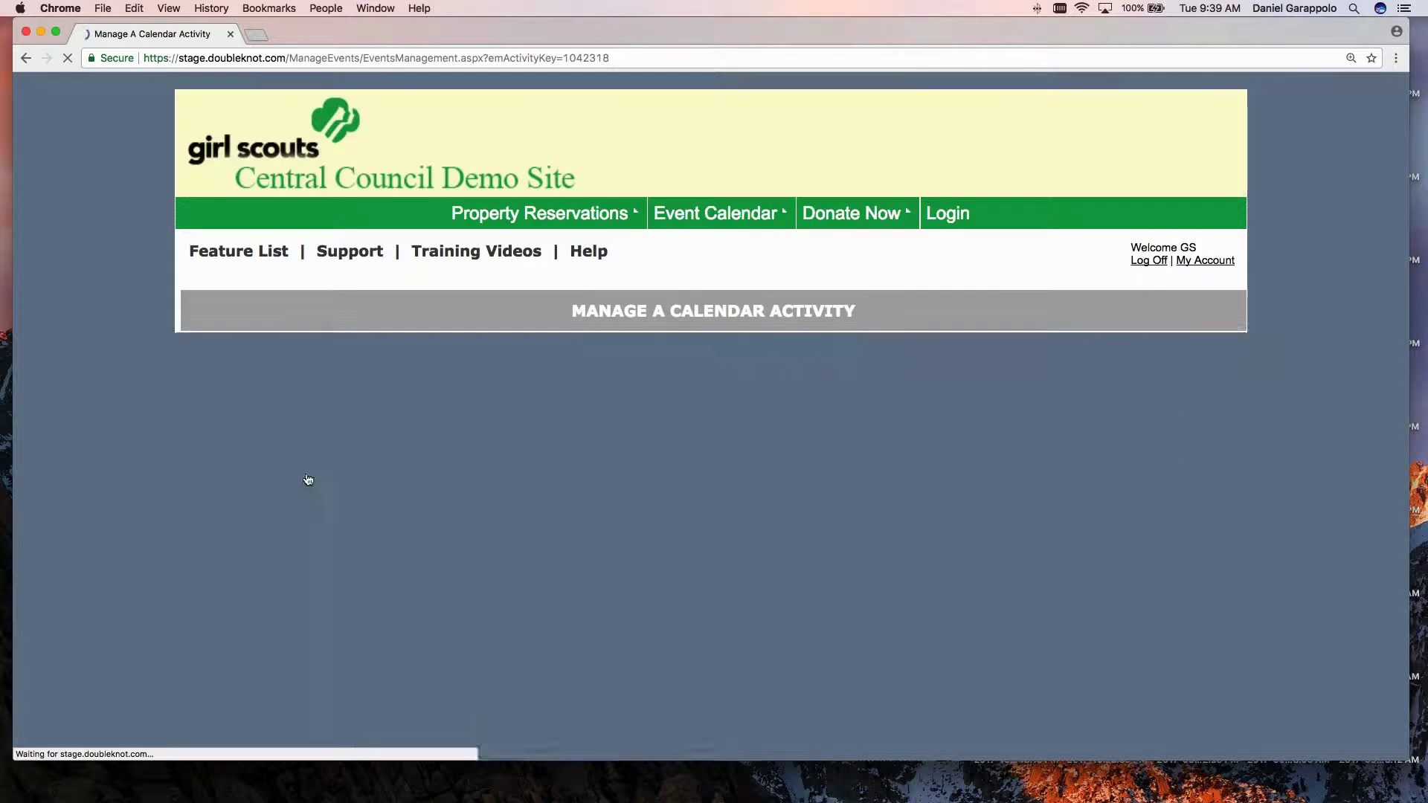
{"action": "scroll", "coordinate": [335, 479], "scroll_direction": "down", "scroll_amount": 3}
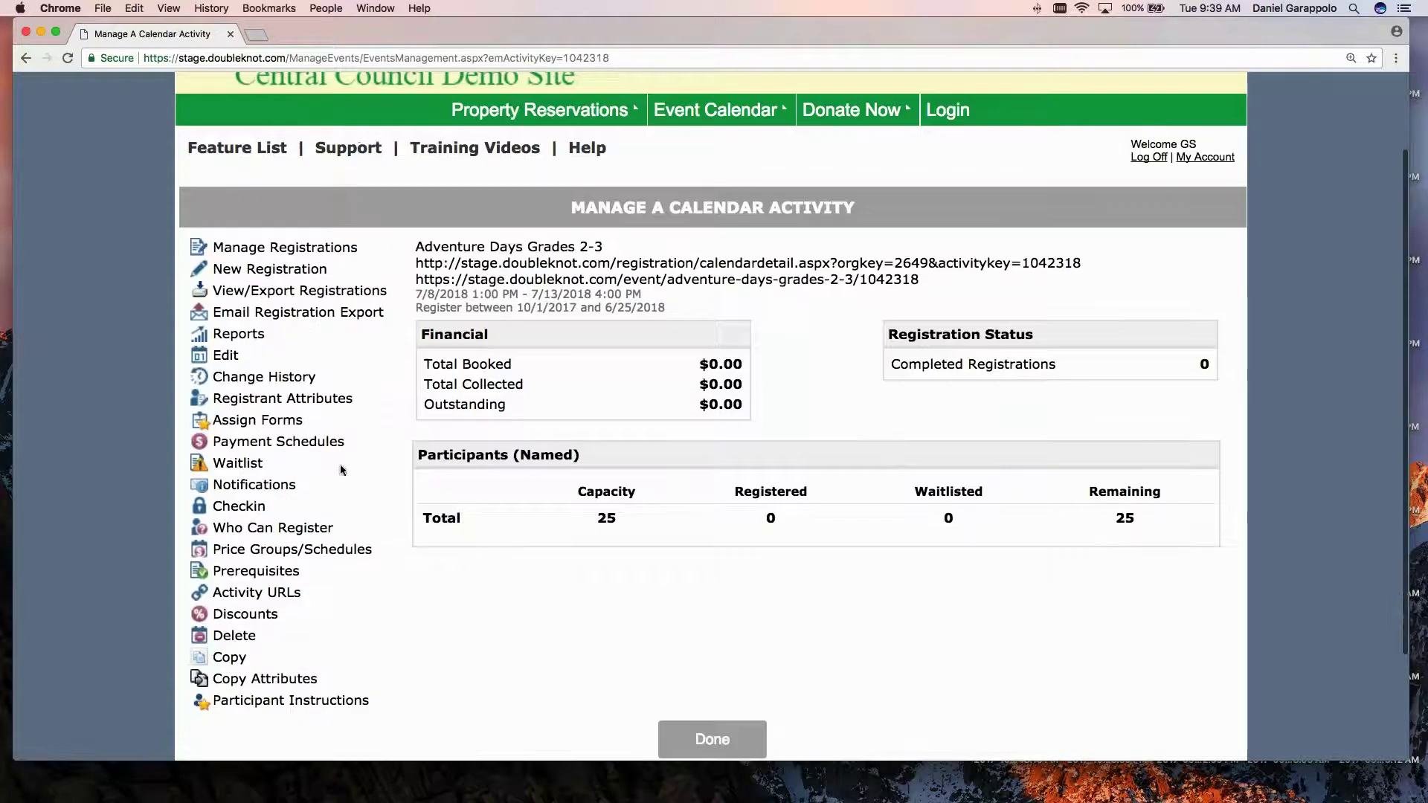
{"action": "left_click", "coordinate": [223, 359]}
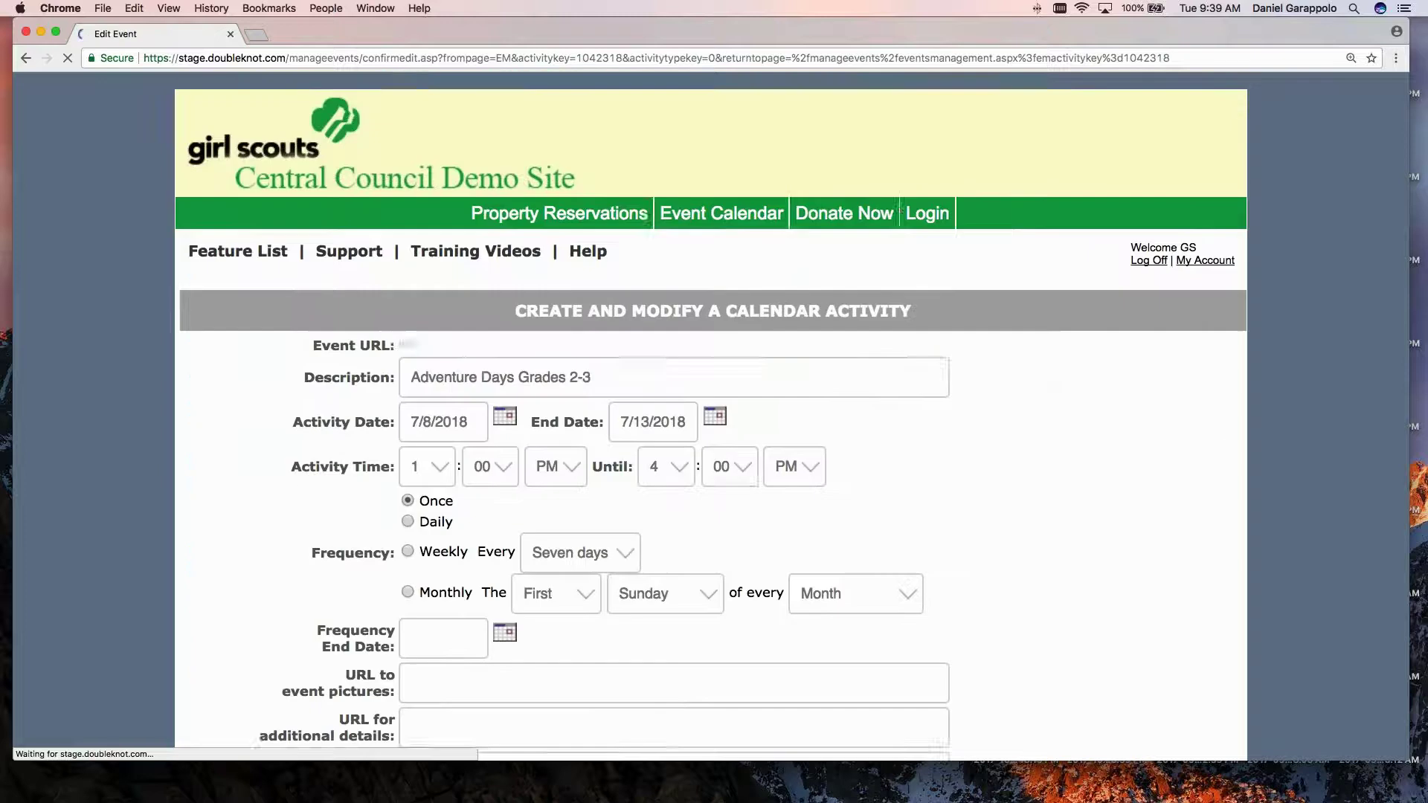
{"action": "scroll", "coordinate": [253, 407], "scroll_direction": "down", "scroll_amount": 2}
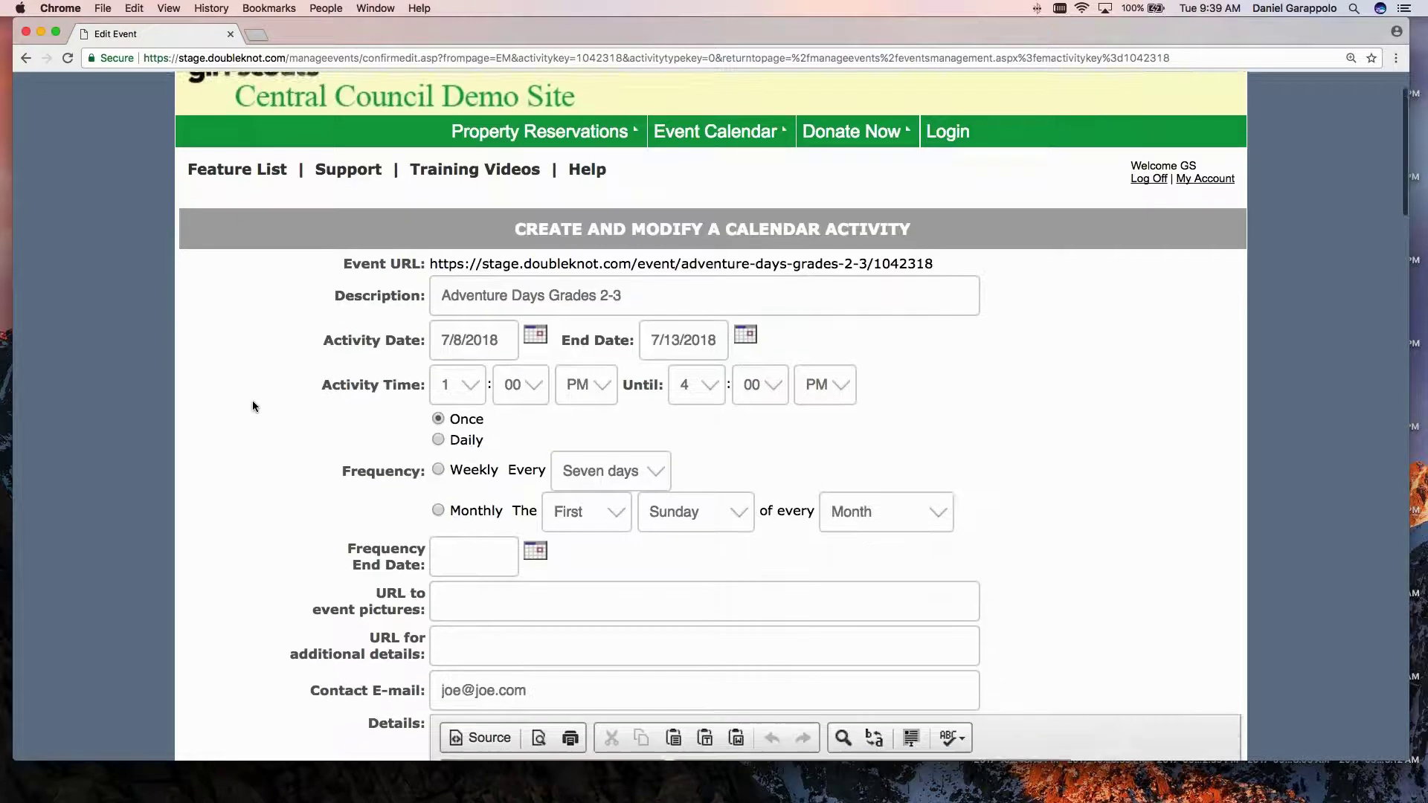
{"action": "scroll", "coordinate": [252, 406], "scroll_direction": "down", "scroll_amount": 6}
{"action": "key", "text": "super+a"}
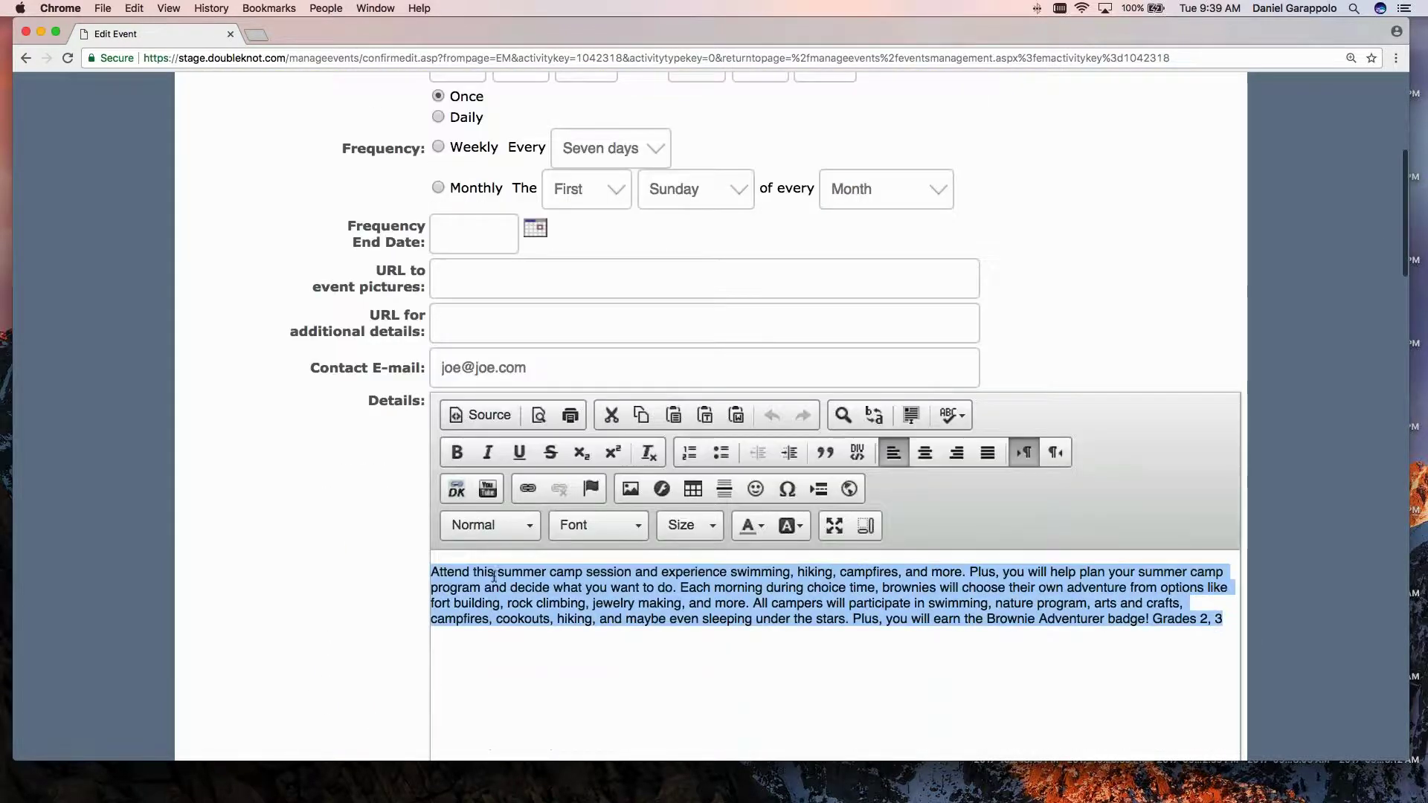
{"action": "scroll", "coordinate": [324, 453], "scroll_direction": "up", "scroll_amount": 1}
{"action": "scroll", "coordinate": [320, 455], "scroll_direction": "up", "scroll_amount": 2}
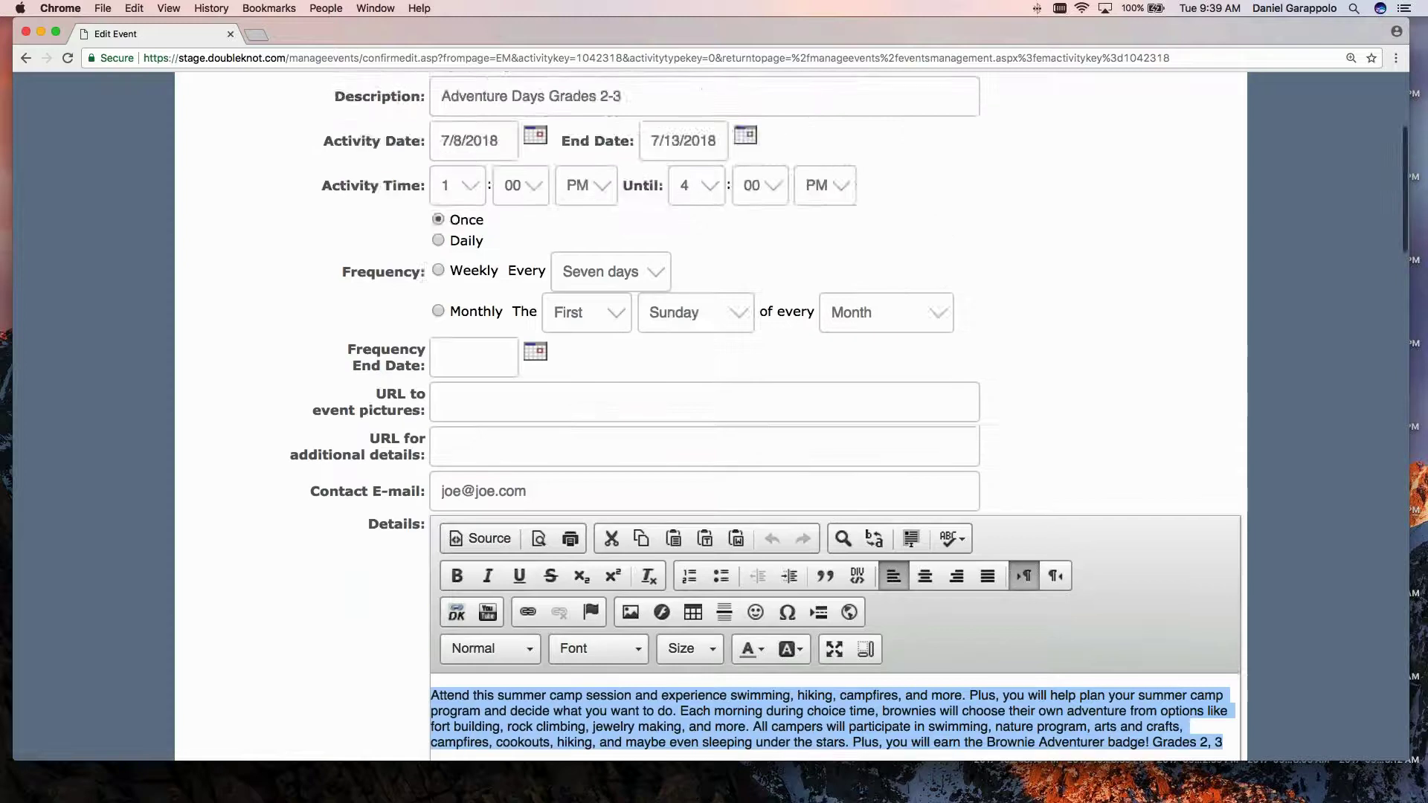
Highlight the 375.00 Named Registrant cost, then cancel the form without saving.
{"action": "scroll", "coordinate": [301, 468], "scroll_direction": "down", "scroll_amount": 5}
{"action": "scroll", "coordinate": [302, 465], "scroll_direction": "down", "scroll_amount": 15}
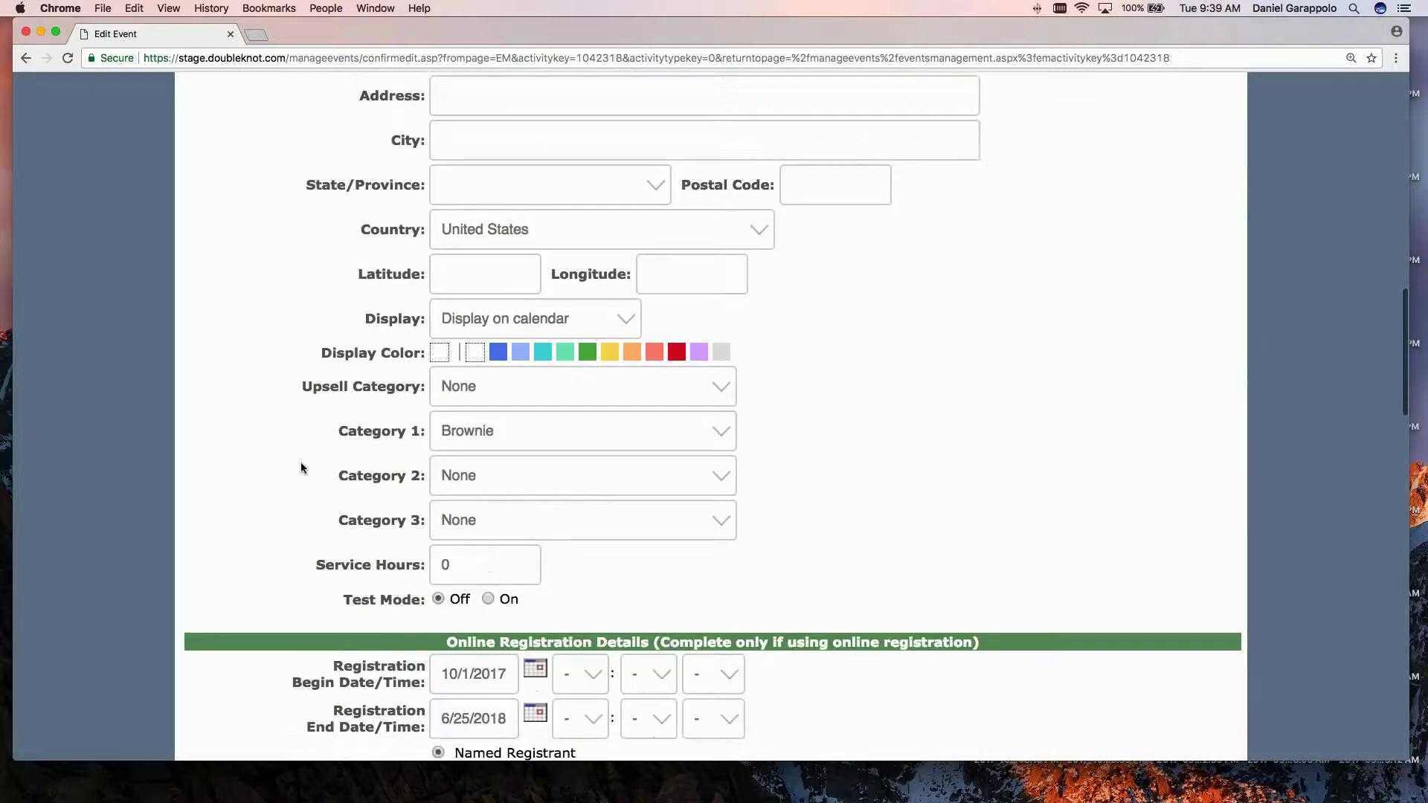
{"action": "scroll", "coordinate": [301, 465], "scroll_direction": "down", "scroll_amount": 3}
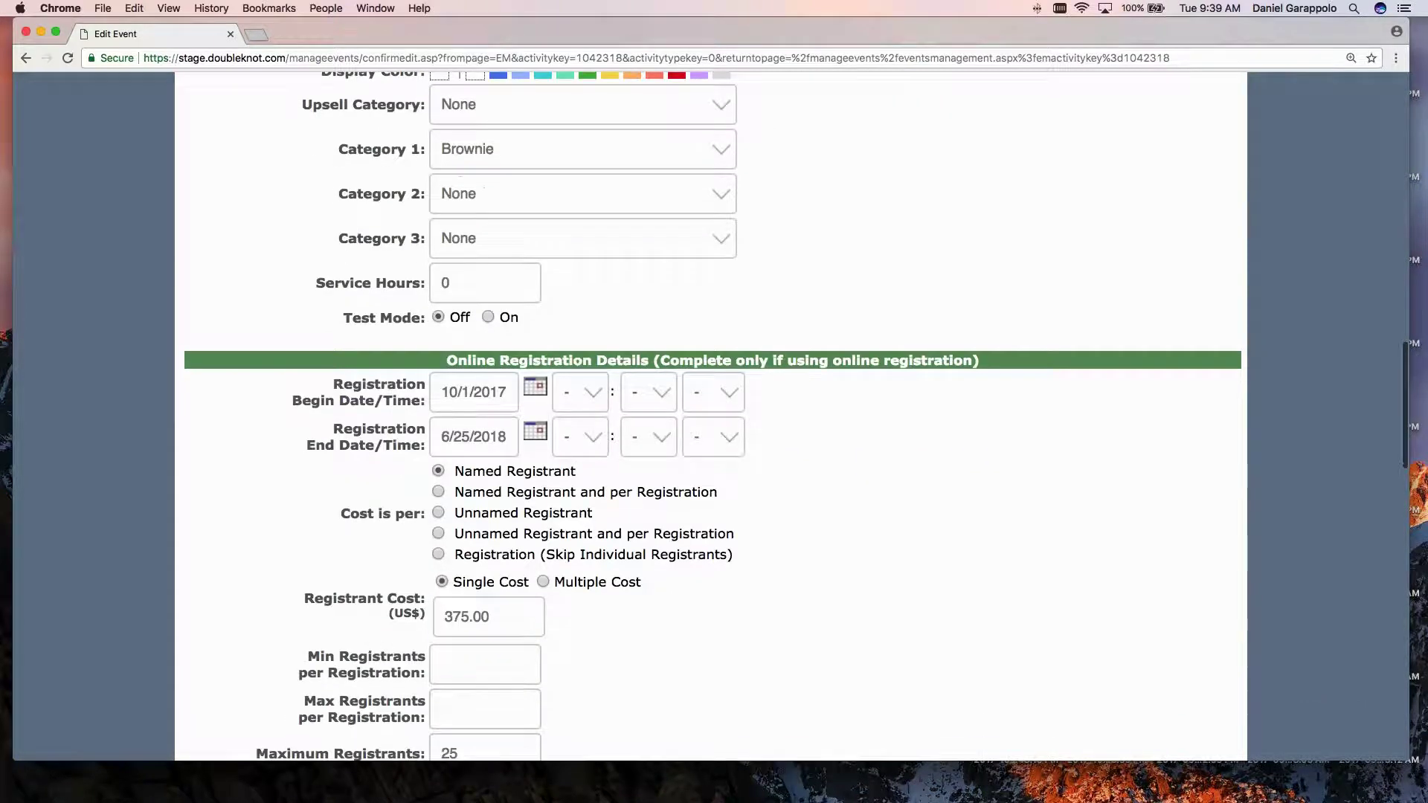
{"action": "left_click_drag", "start_coordinate": [491, 617], "coordinate": [442, 615]}
{"action": "left_click", "coordinate": [462, 471]}
{"action": "left_click_drag", "start_coordinate": [462, 471], "coordinate": [576, 472]}
{"action": "left_click", "coordinate": [284, 446]}
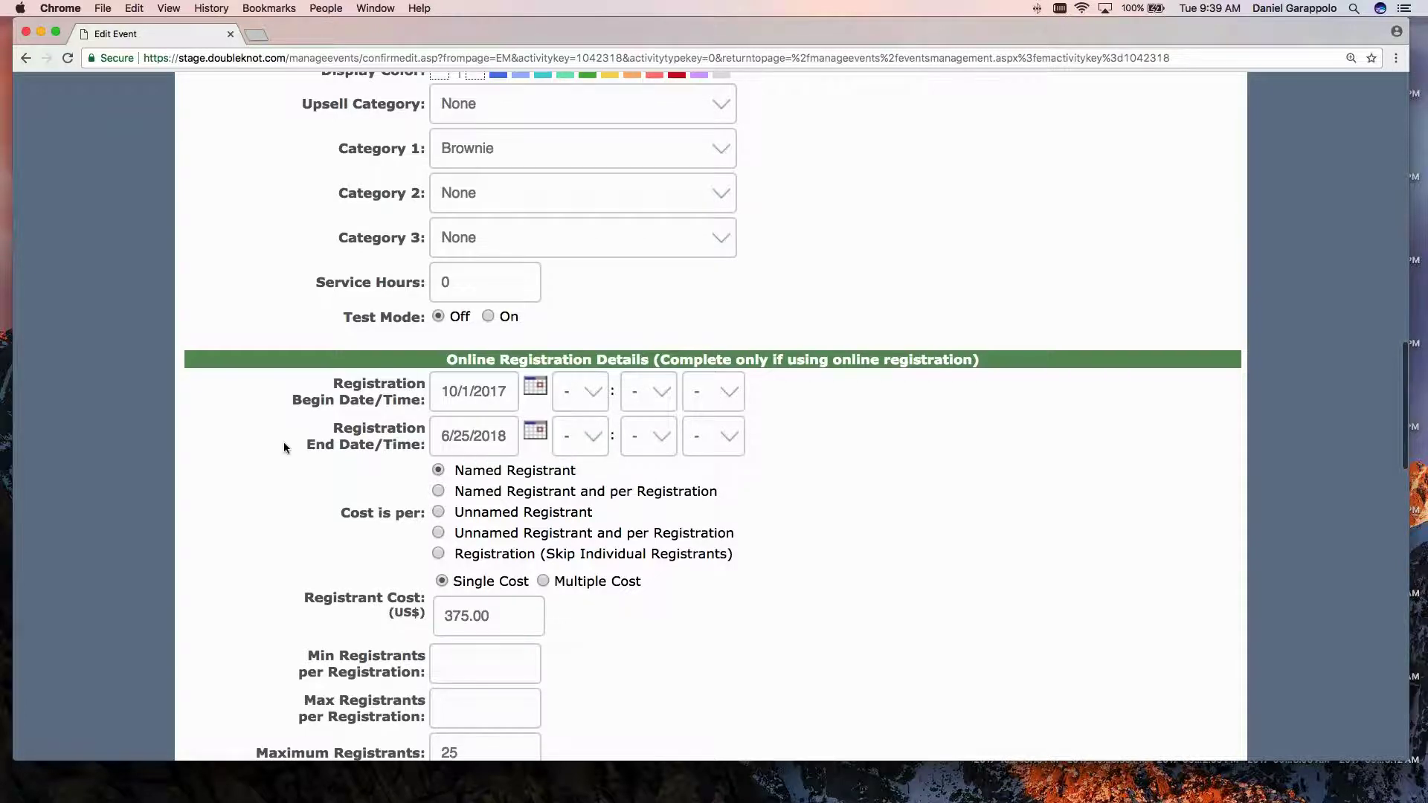
{"action": "scroll", "coordinate": [284, 446], "scroll_direction": "down", "scroll_amount": 15}
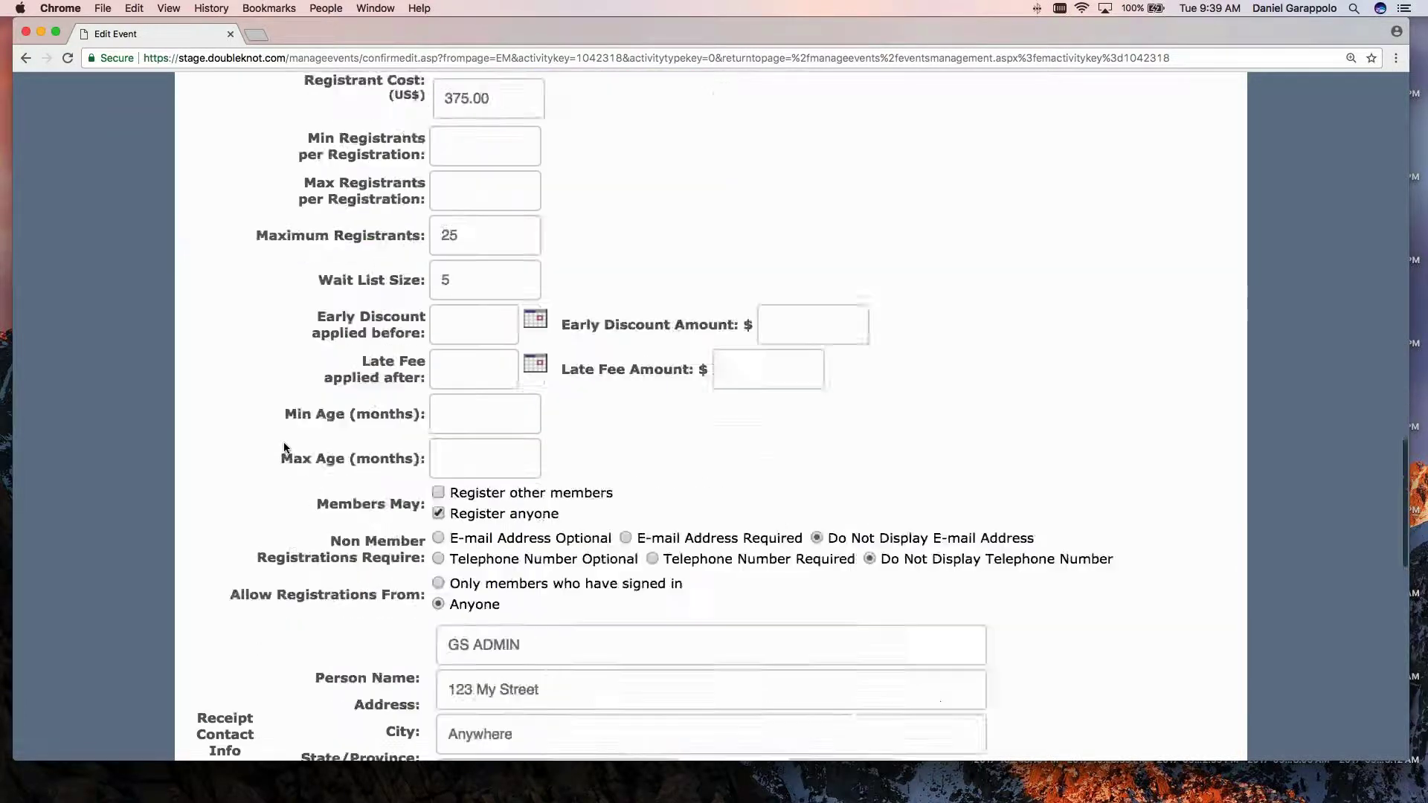
{"action": "scroll", "coordinate": [284, 447], "scroll_direction": "down", "scroll_amount": 18}
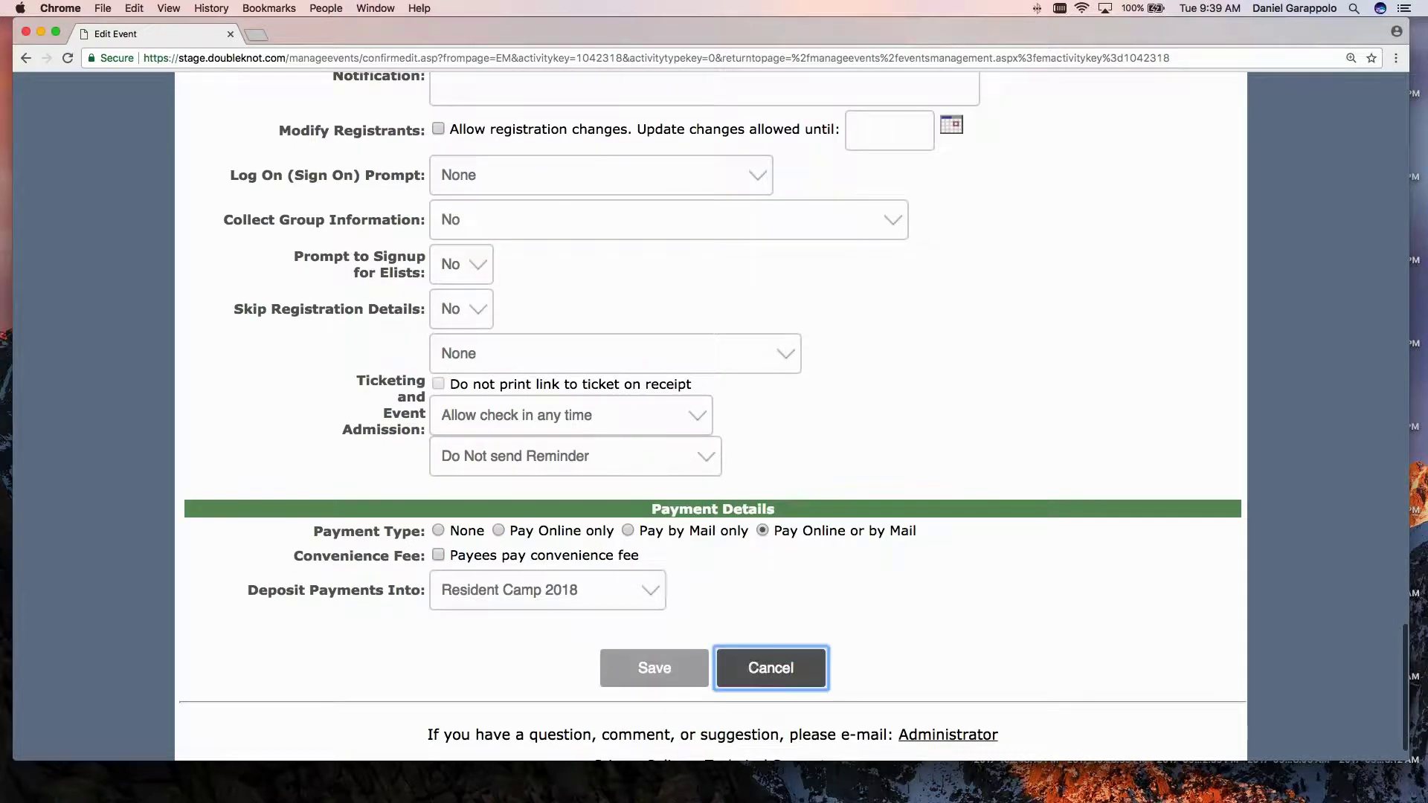
{"action": "left_click", "coordinate": [753, 666]}
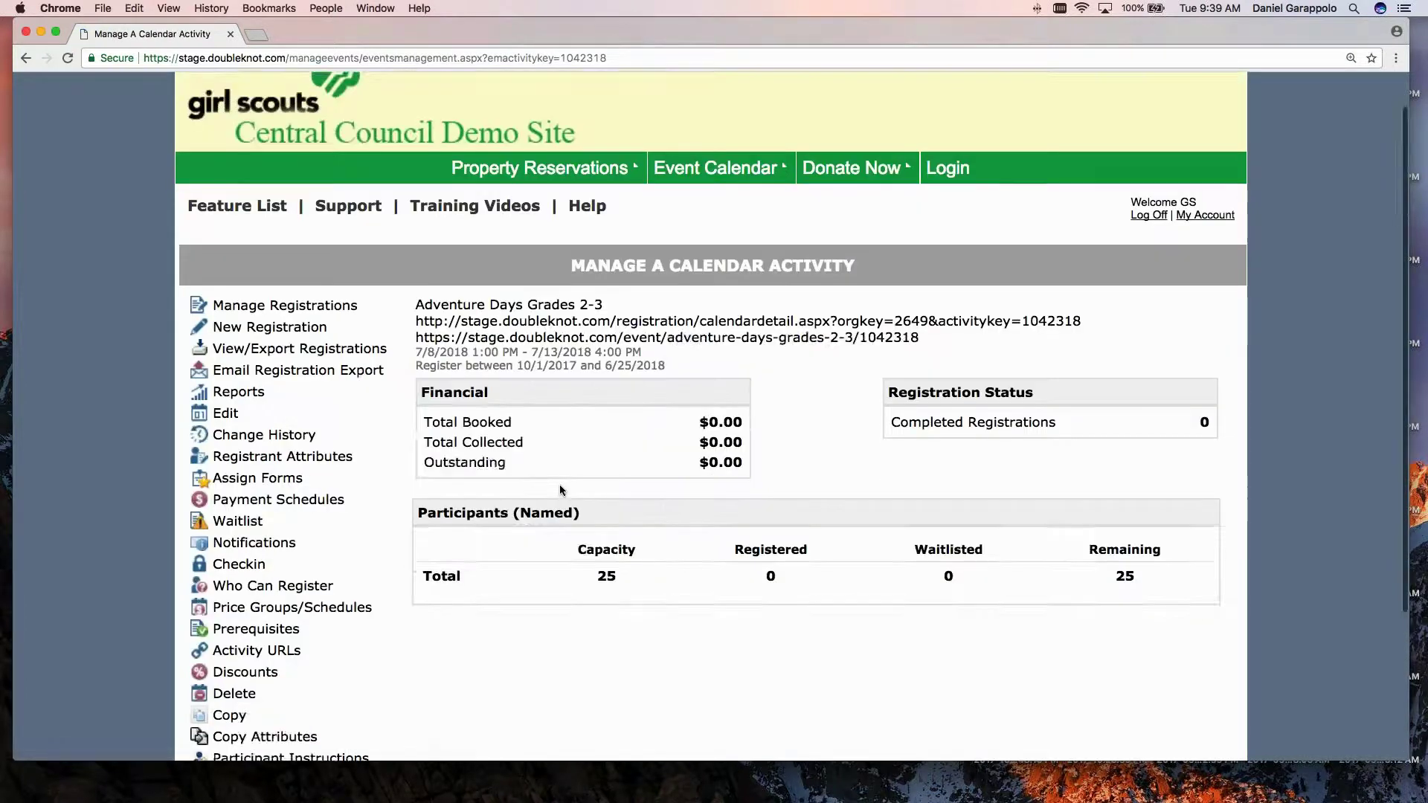
Return to the activity list, edit Week 1 - Grades 1-8, and scroll to its 235.00 grade costs.
{"action": "scroll", "coordinate": [561, 487], "scroll_direction": "down", "scroll_amount": 5}
{"action": "left_click", "coordinate": [712, 596]}
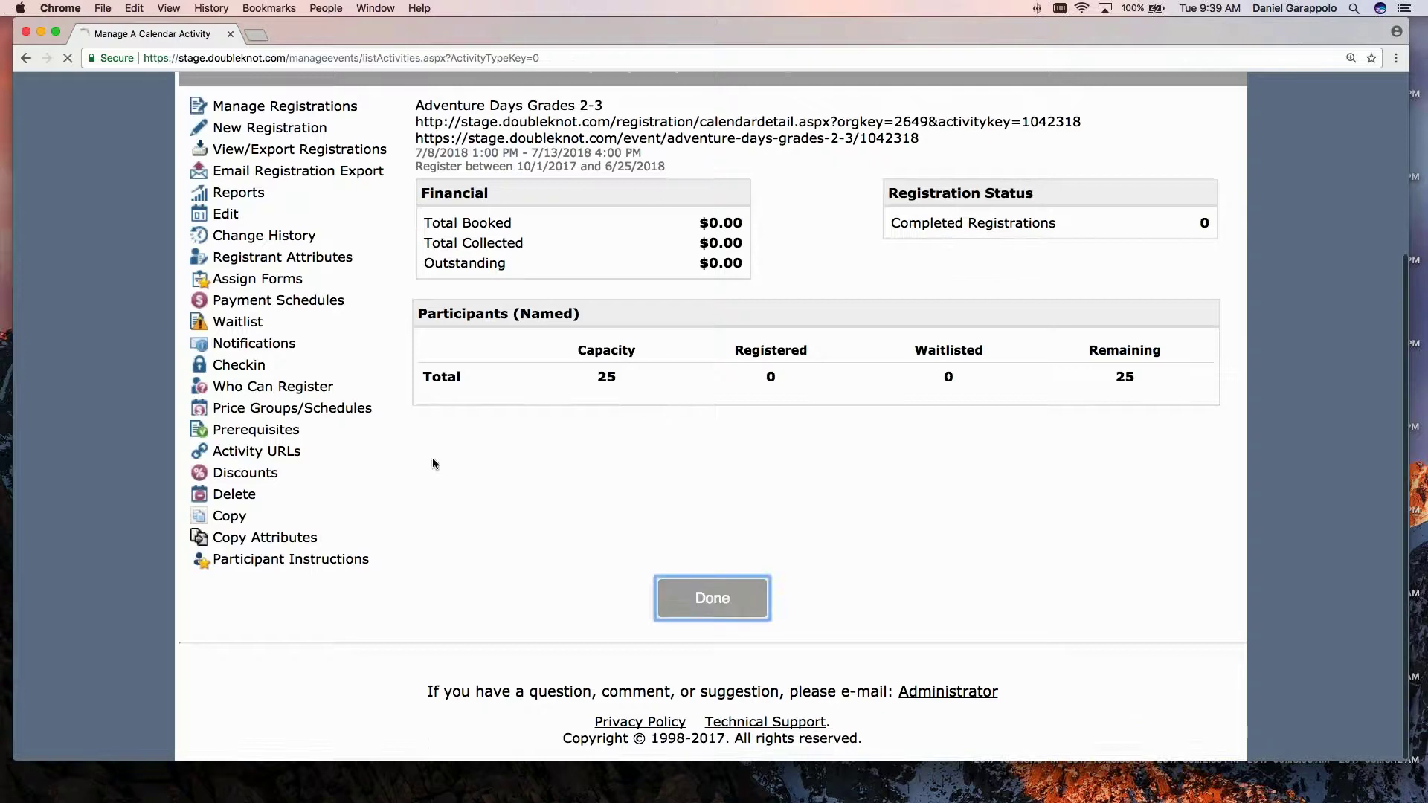
{"action": "scroll", "coordinate": [713, 417], "scroll_direction": "down", "scroll_amount": 5}
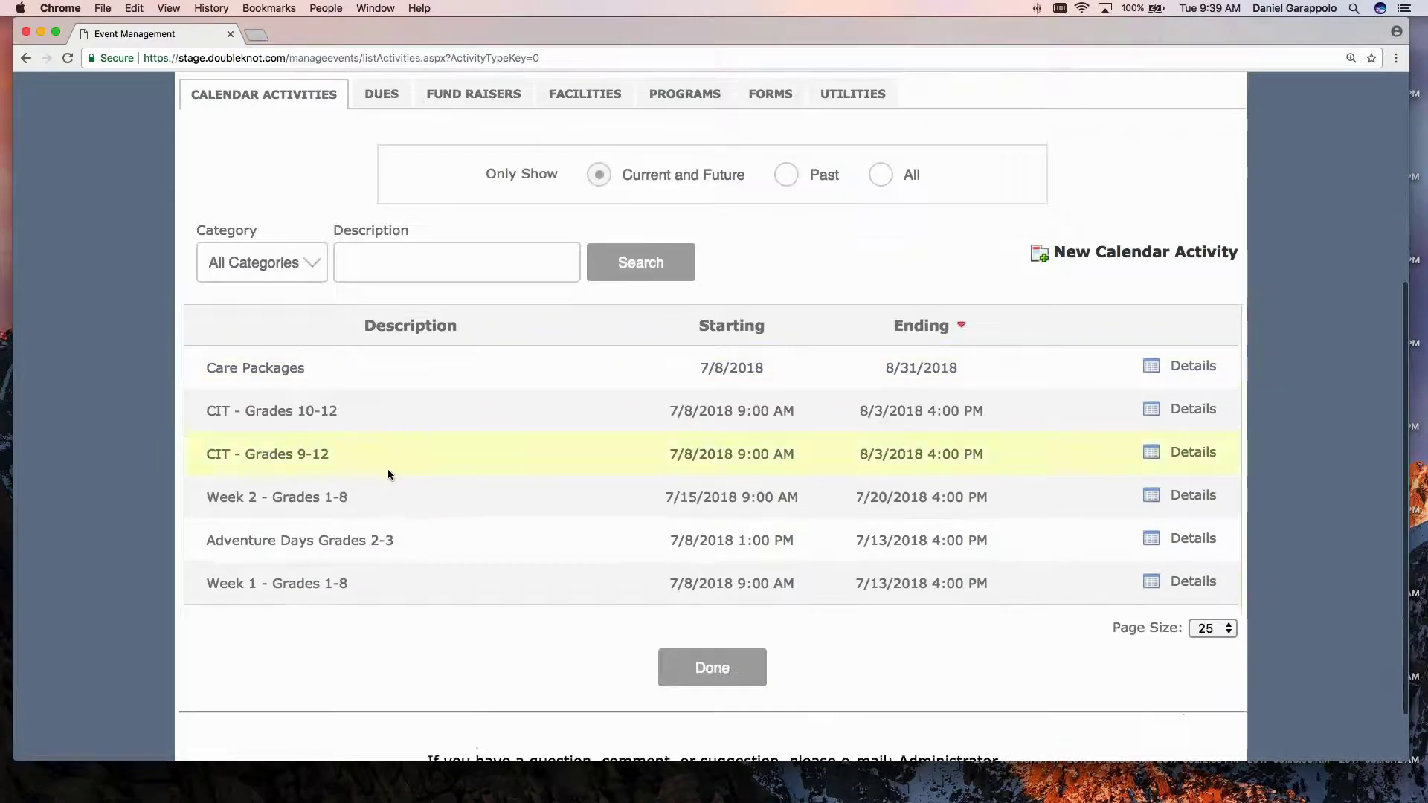
{"action": "left_click", "coordinate": [289, 583]}
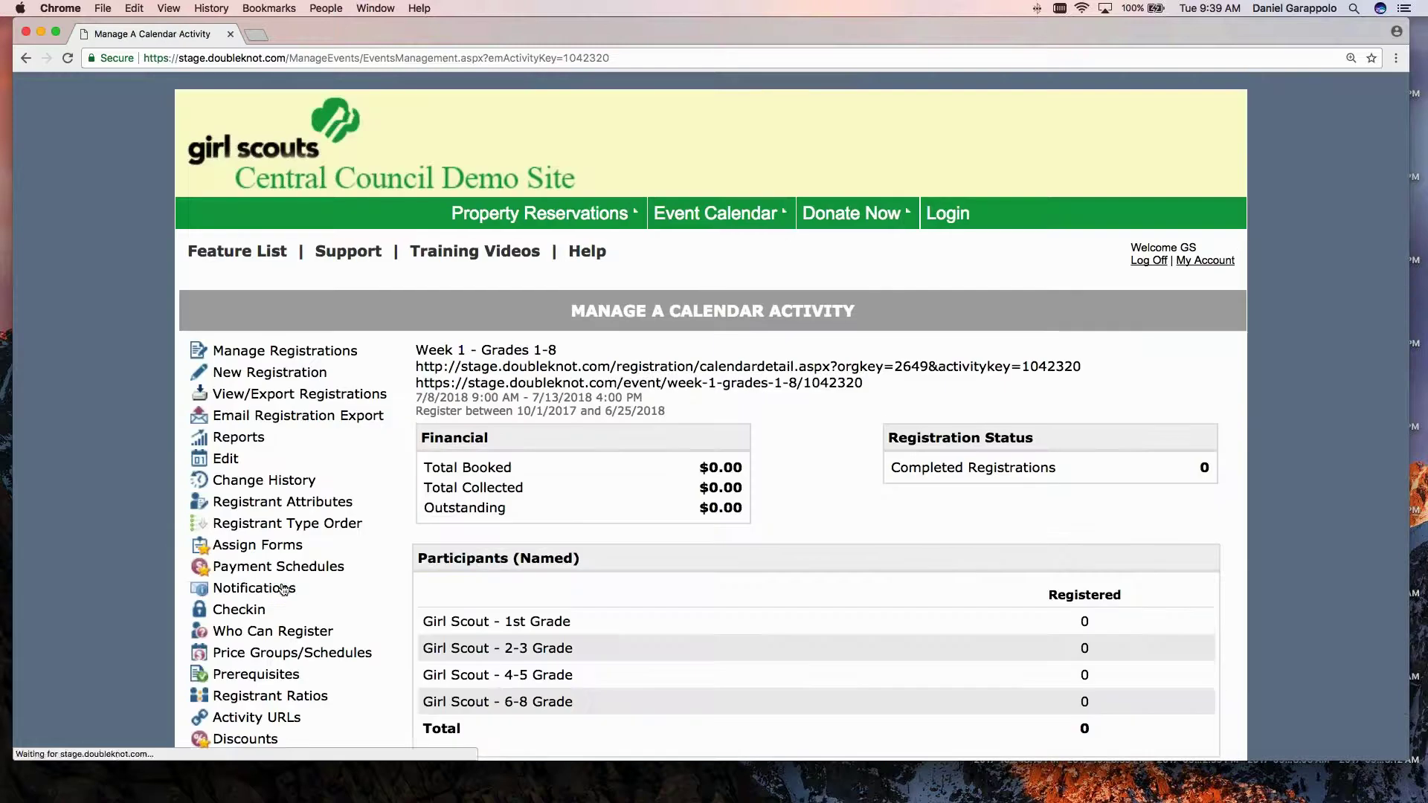
{"action": "left_click", "coordinate": [227, 459]}
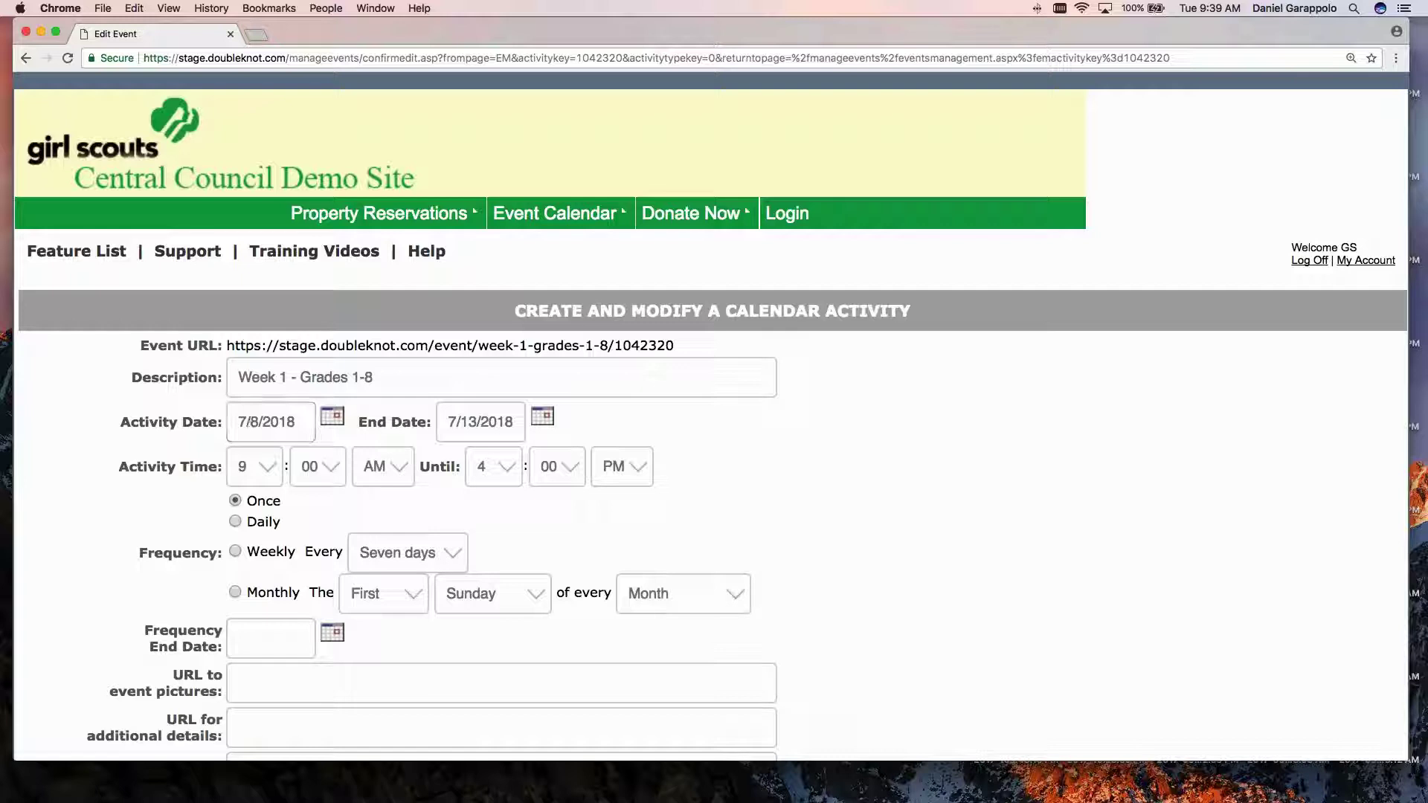
{"action": "scroll", "coordinate": [472, 515], "scroll_direction": "down", "scroll_amount": 1}
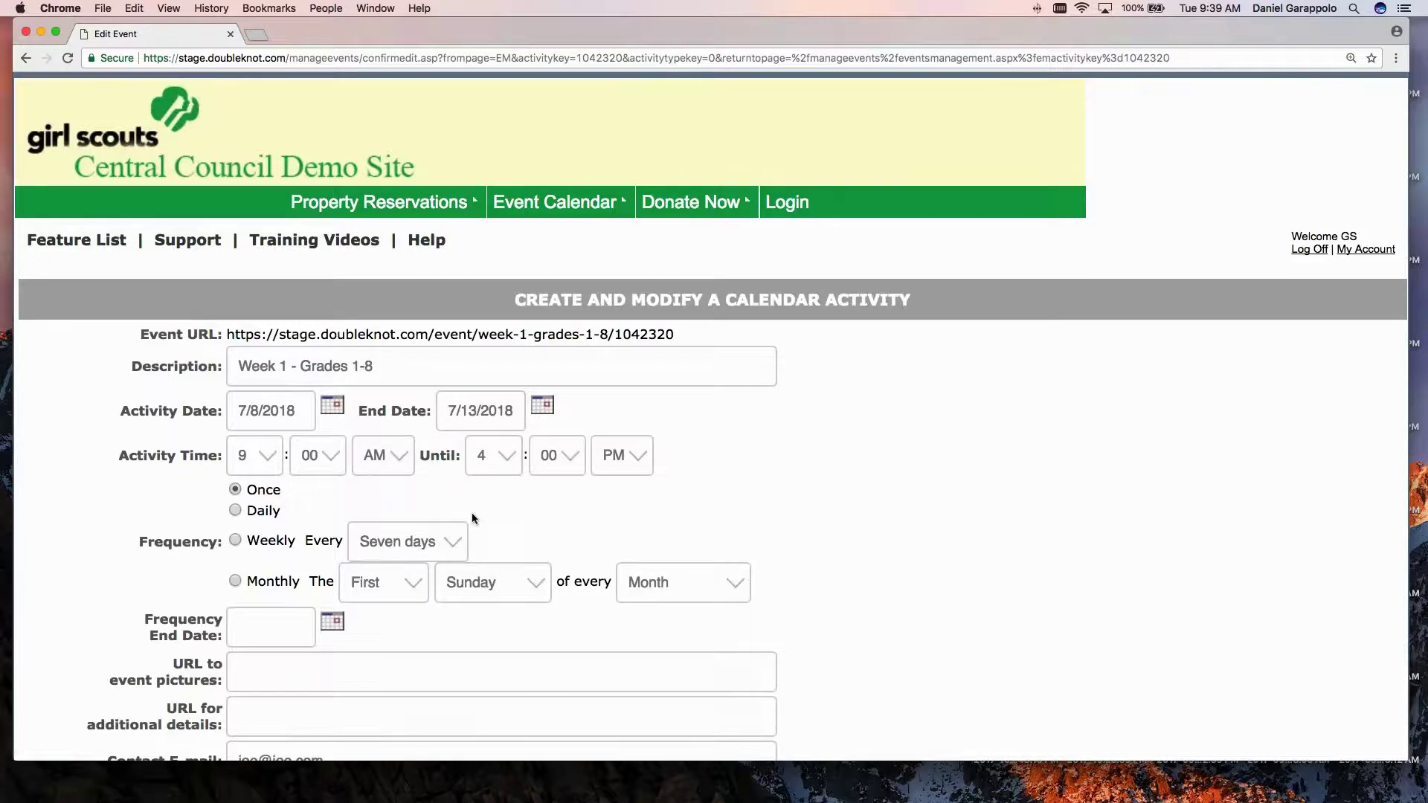
{"action": "scroll", "coordinate": [472, 512], "scroll_direction": "down", "scroll_amount": 20}
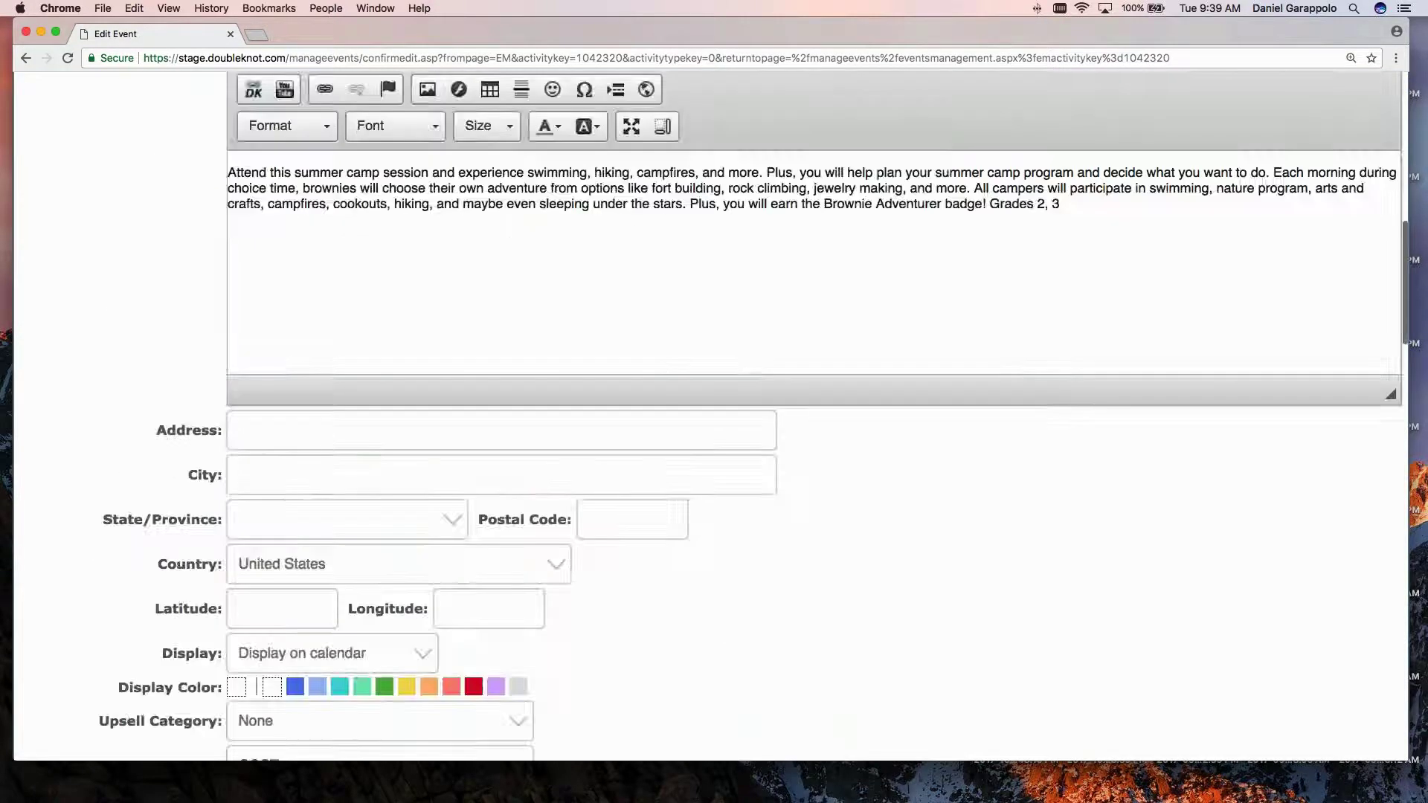
{"action": "scroll", "coordinate": [446, 476], "scroll_direction": "down", "scroll_amount": 10}
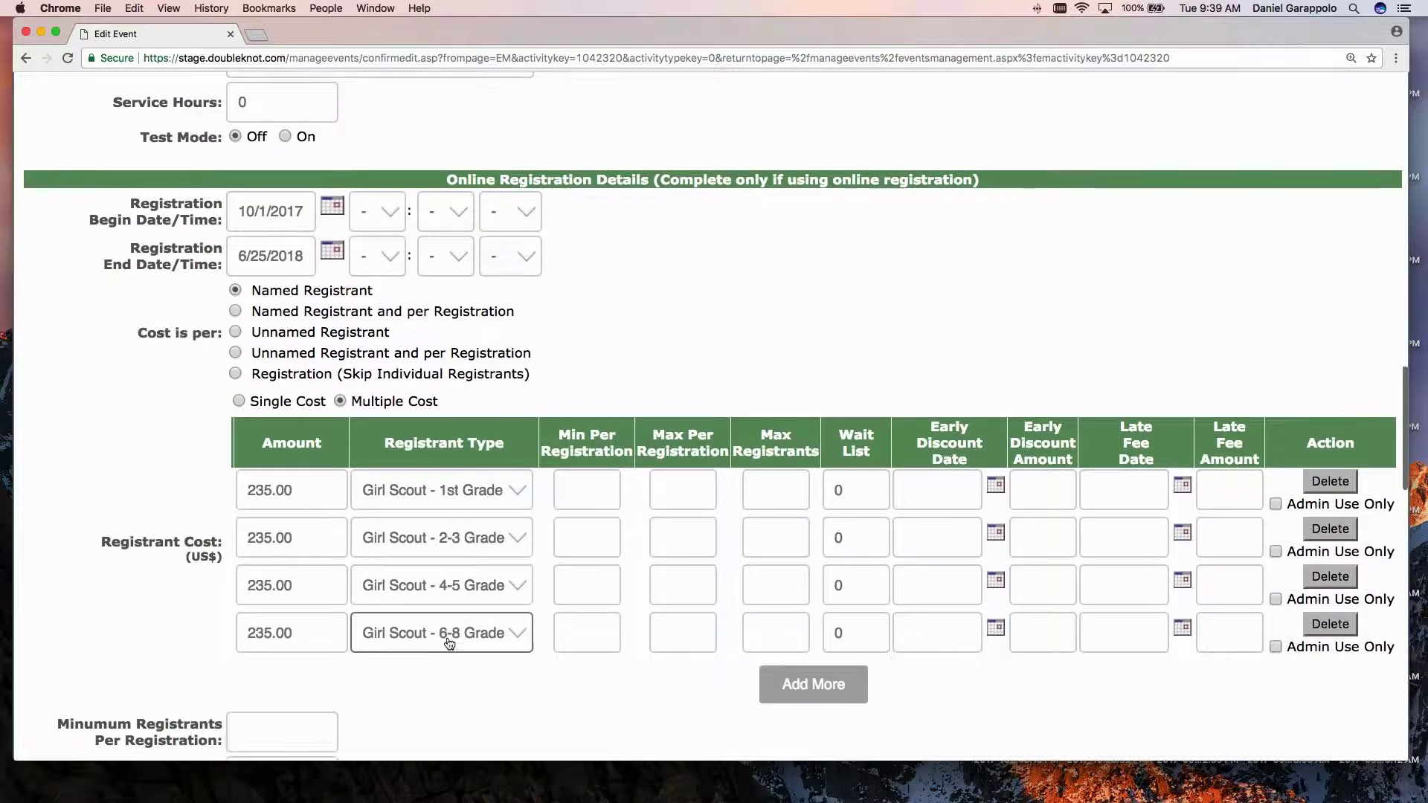
{"action": "scroll", "coordinate": [448, 641], "scroll_direction": "up", "scroll_amount": 1}
{"action": "scroll", "coordinate": [439, 656], "scroll_direction": "down", "scroll_amount": 3}
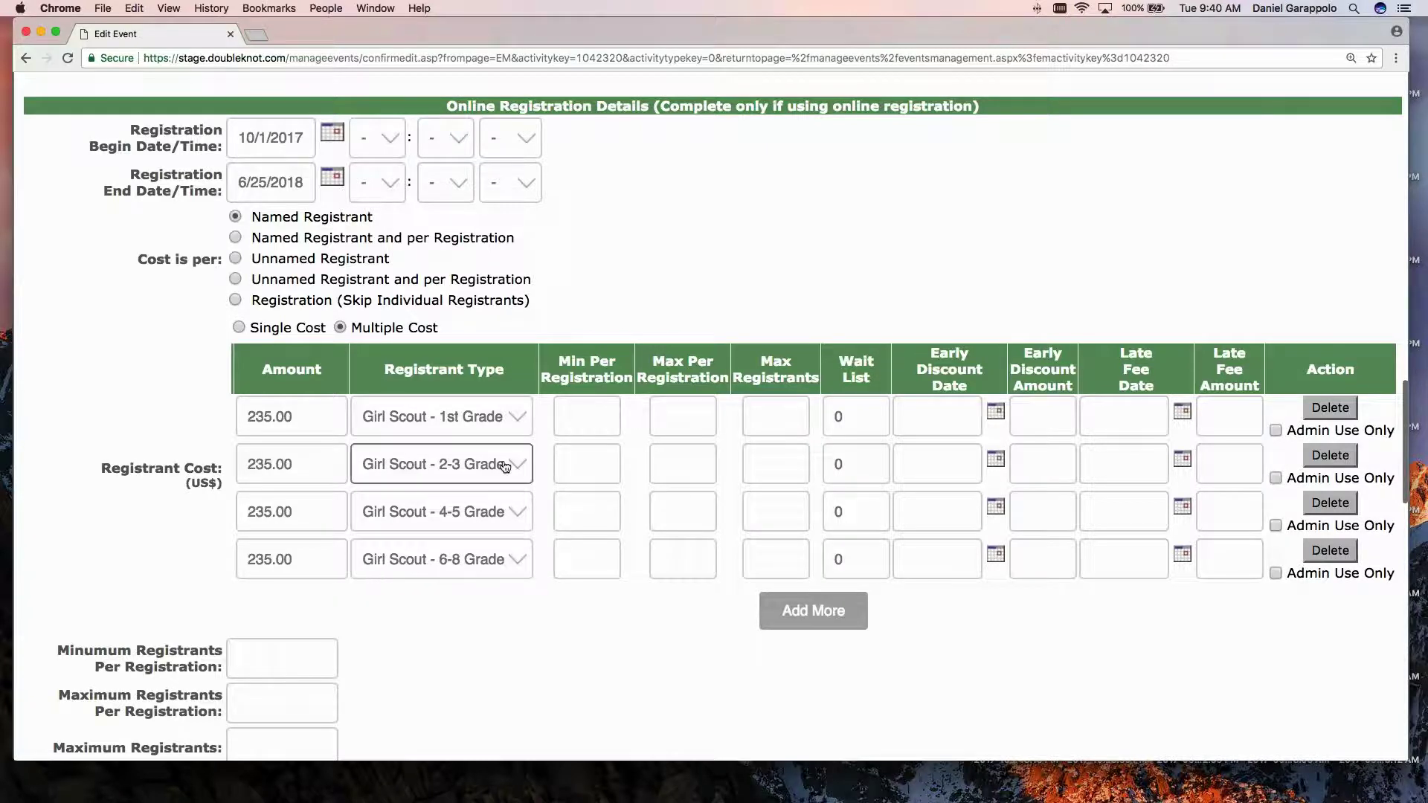
{"action": "scroll", "coordinate": [481, 578], "scroll_direction": "down", "scroll_amount": 1}
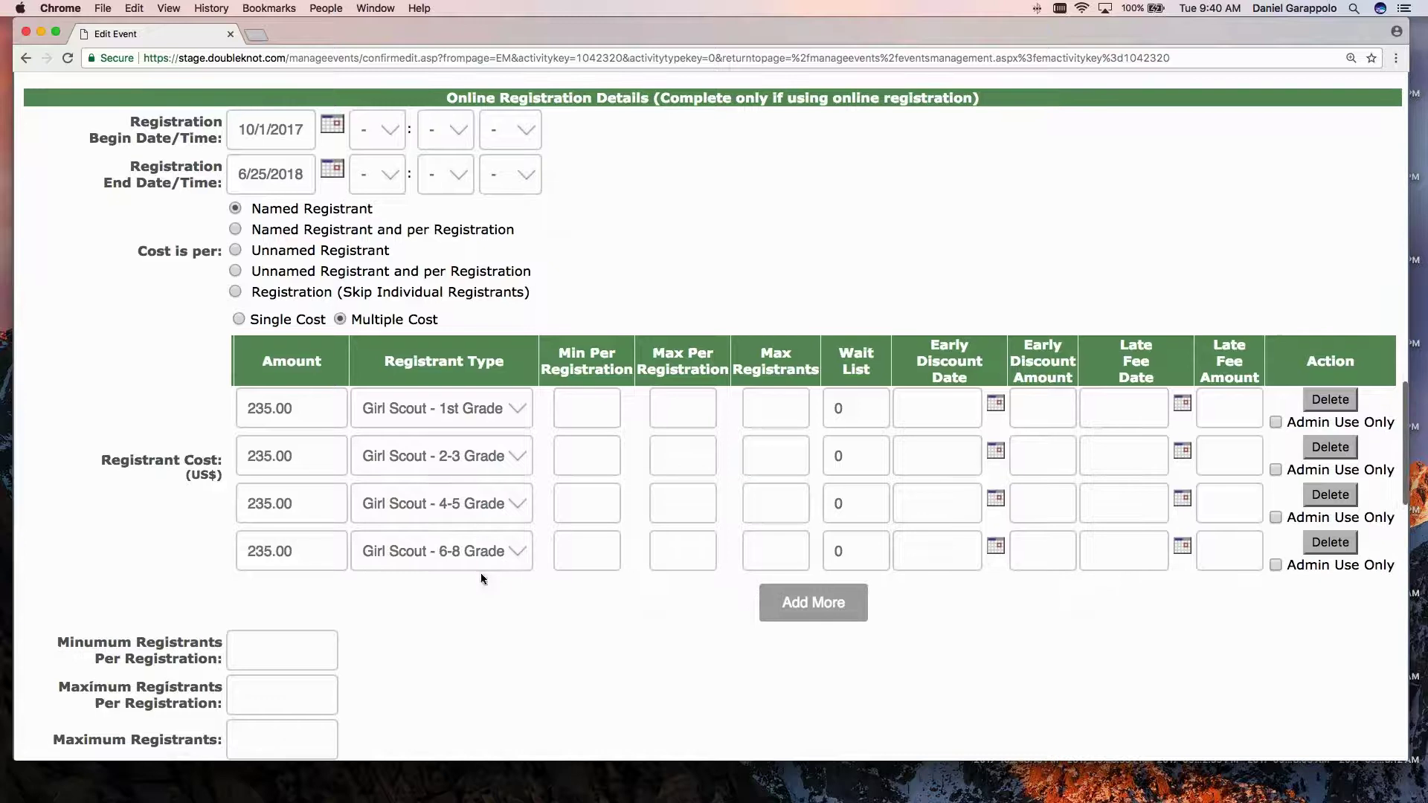
{"action": "scroll", "coordinate": [440, 529], "scroll_direction": "up", "scroll_amount": 1}
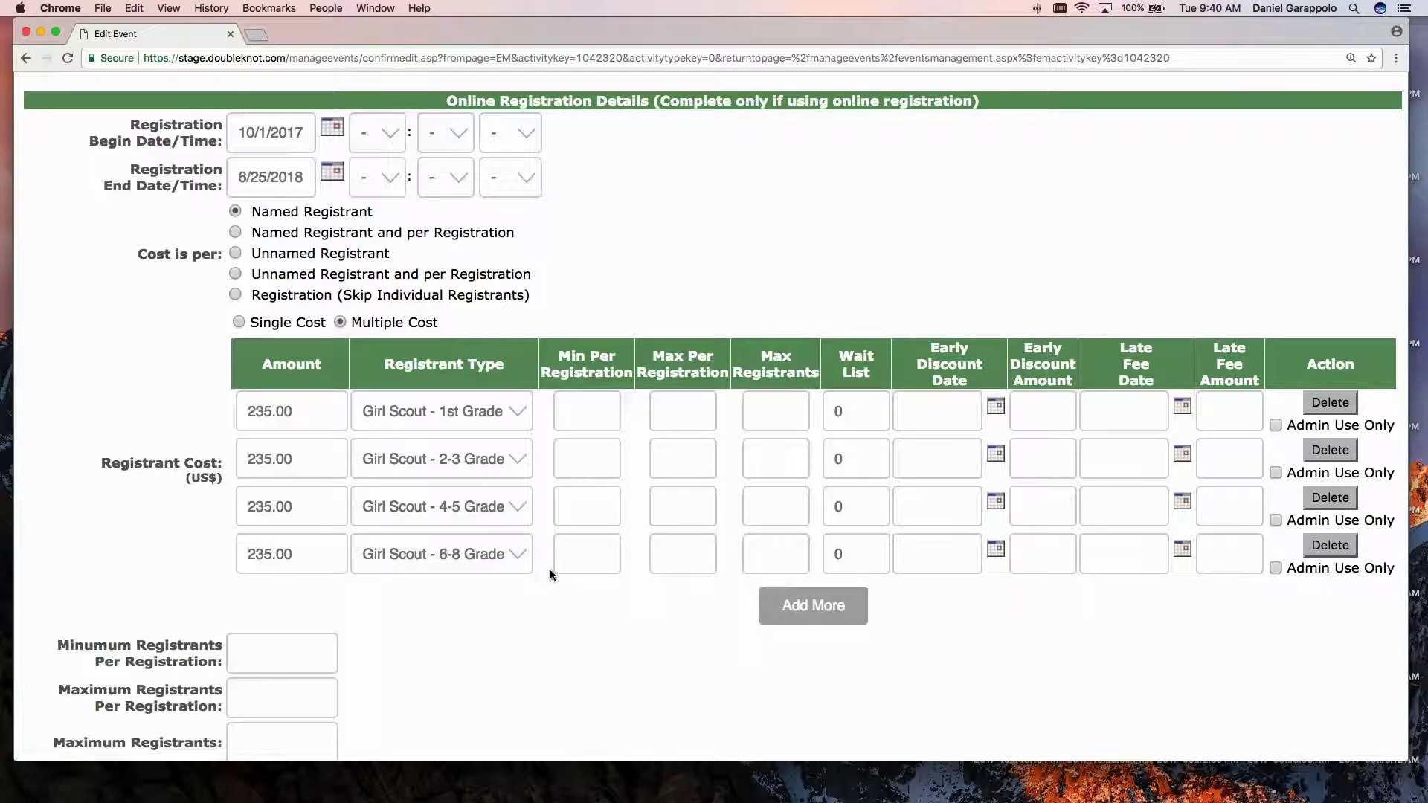
{"action": "scroll", "coordinate": [550, 569], "scroll_direction": "up", "scroll_amount": 1}
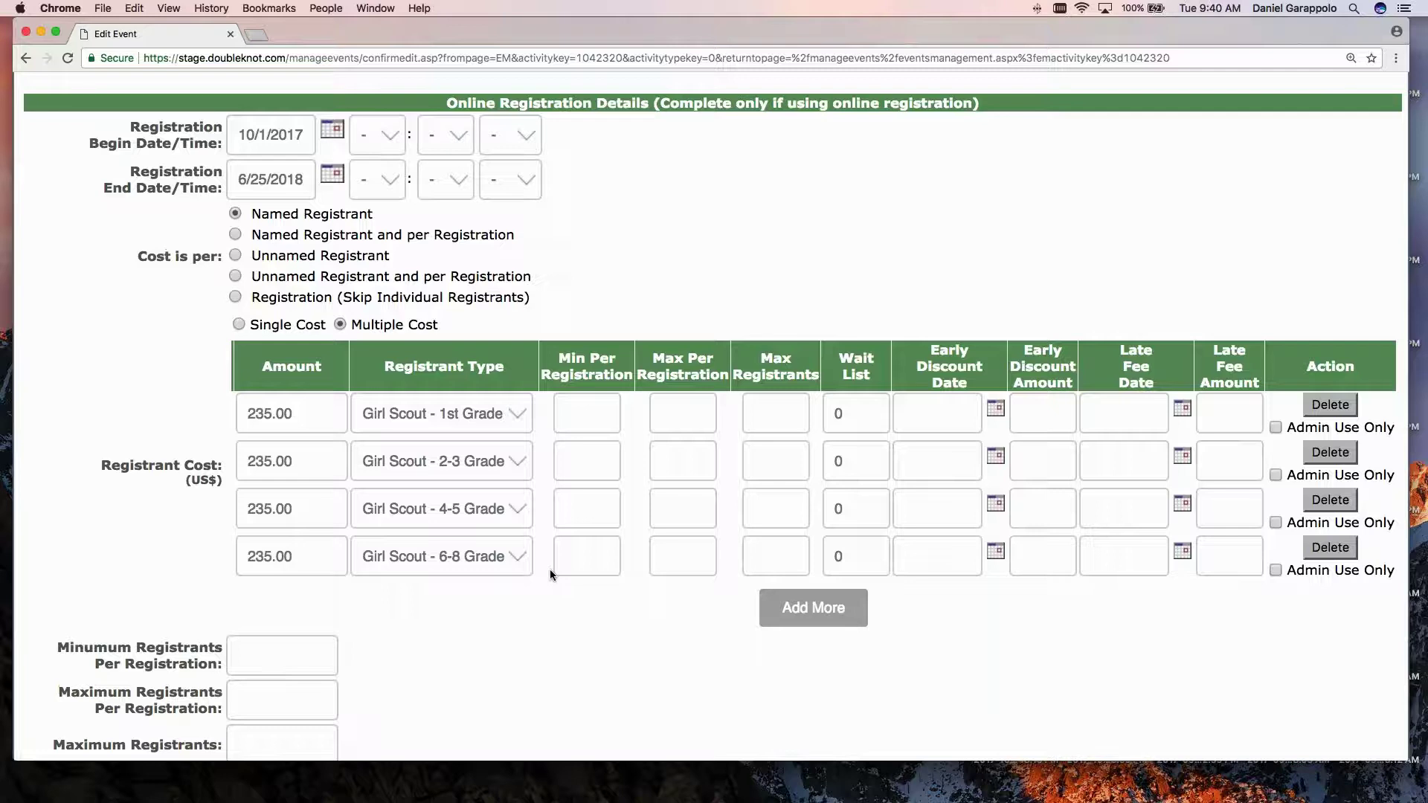
{"action": "scroll", "coordinate": [551, 569], "scroll_direction": "up", "scroll_amount": 1}
{"action": "scroll", "coordinate": [548, 574], "scroll_direction": "down", "scroll_amount": 2}
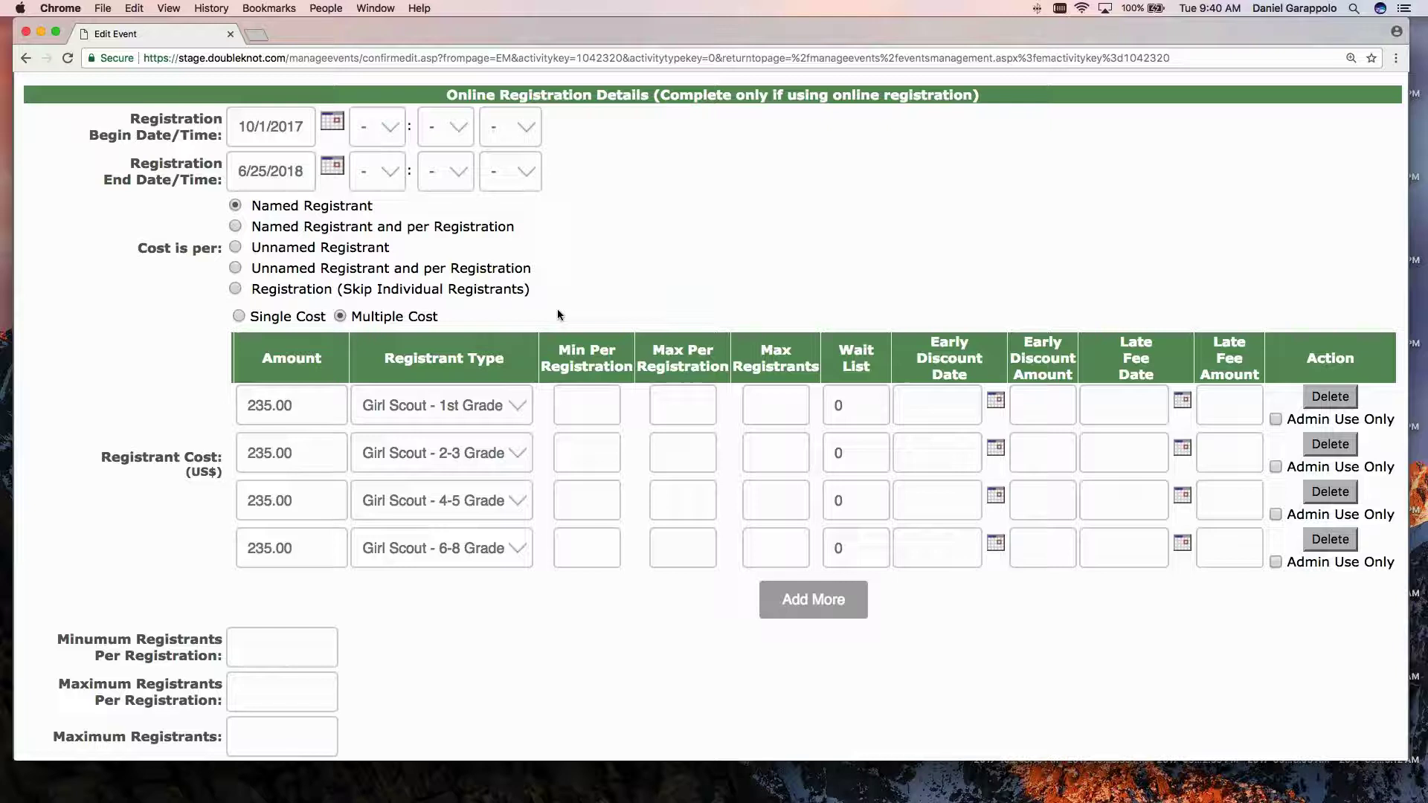
Set the Week 1 Maximum Registrants to 40, replacing the trial values 35 and 70.
{"action": "left_click", "coordinate": [776, 406]}
{"action": "left_click", "coordinate": [781, 451]}
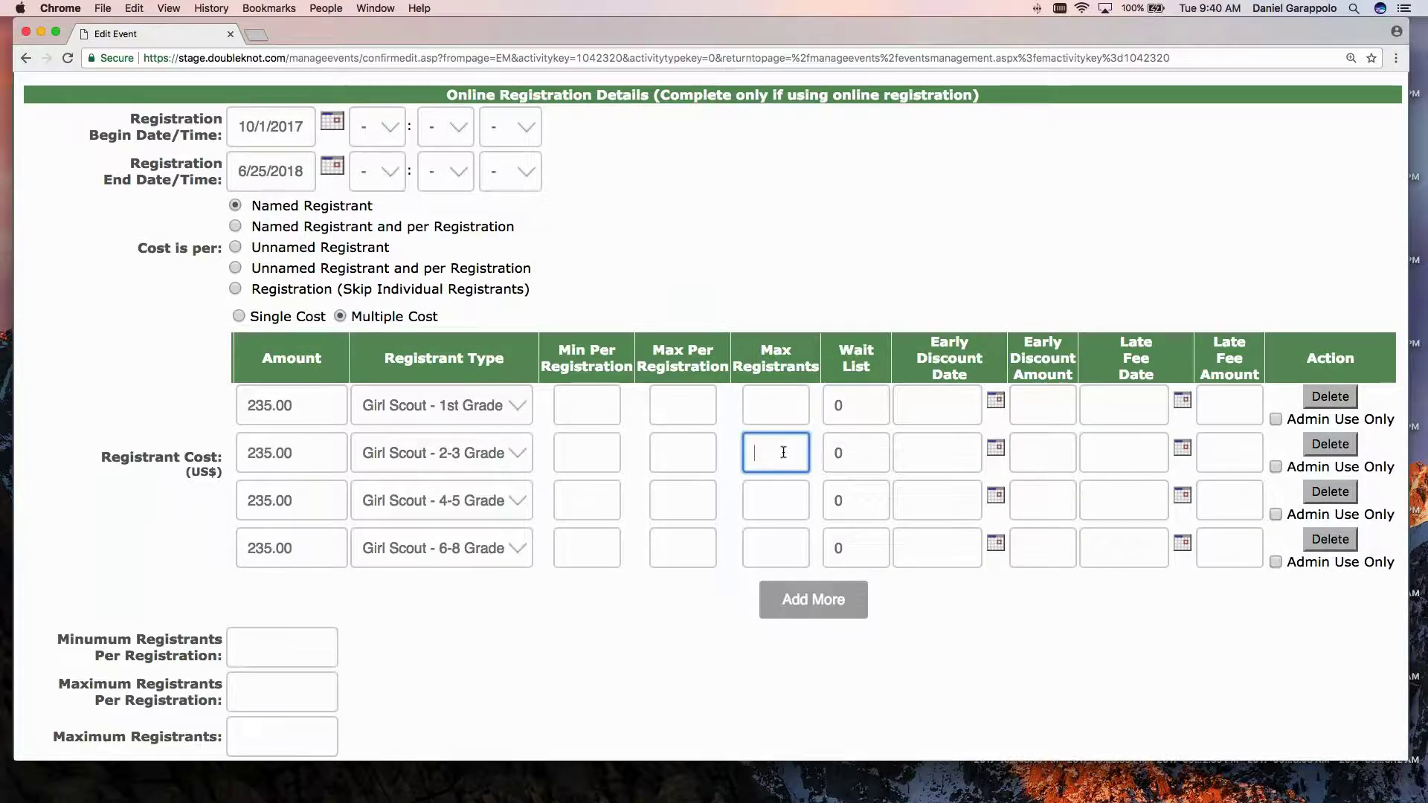
{"action": "scroll", "coordinate": [781, 454], "scroll_direction": "up", "scroll_amount": 1}
{"action": "left_click", "coordinate": [442, 522]}
{"action": "scroll", "coordinate": [442, 521], "scroll_direction": "down", "scroll_amount": 1}
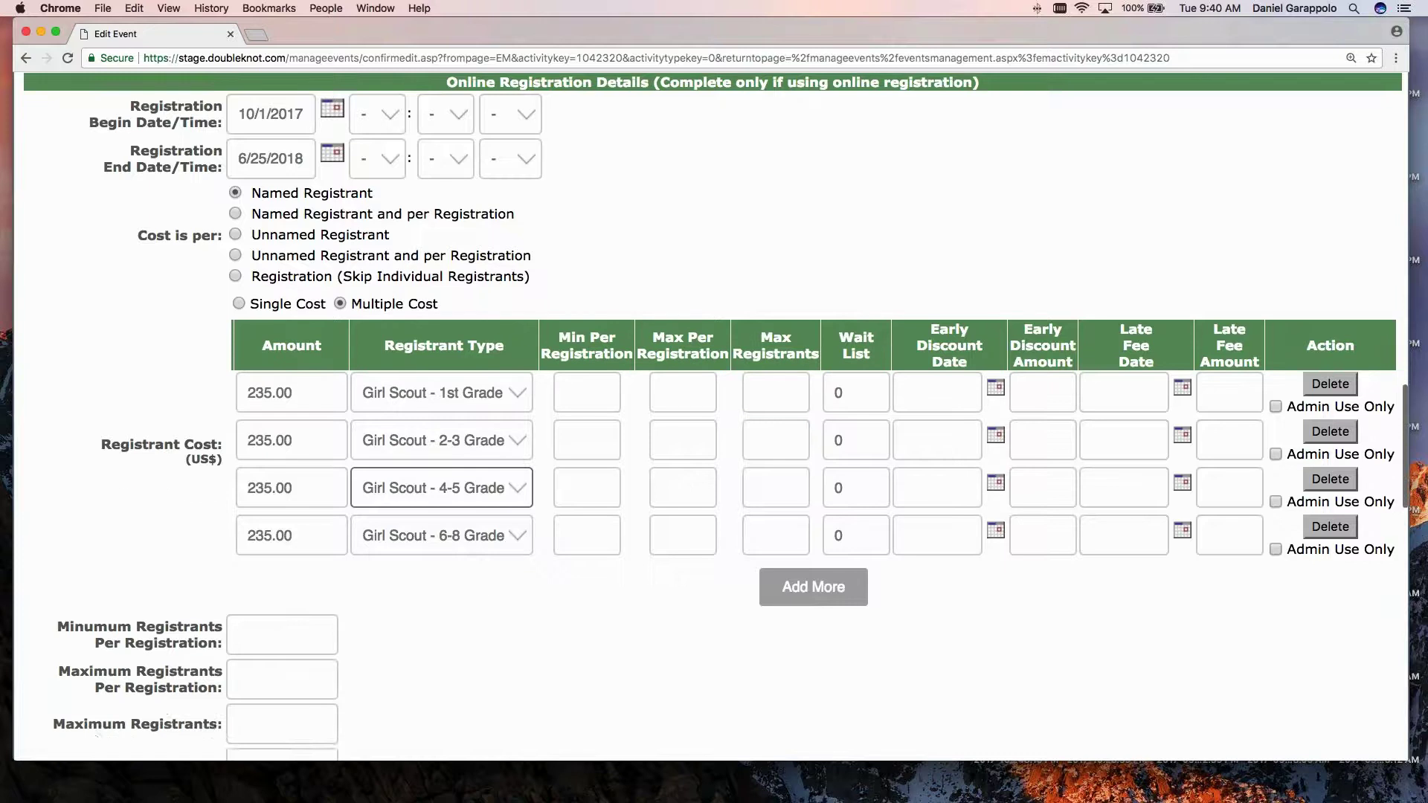
{"action": "scroll", "coordinate": [534, 527], "scroll_direction": "down", "scroll_amount": 5}
{"action": "left_click", "coordinate": [294, 520]}
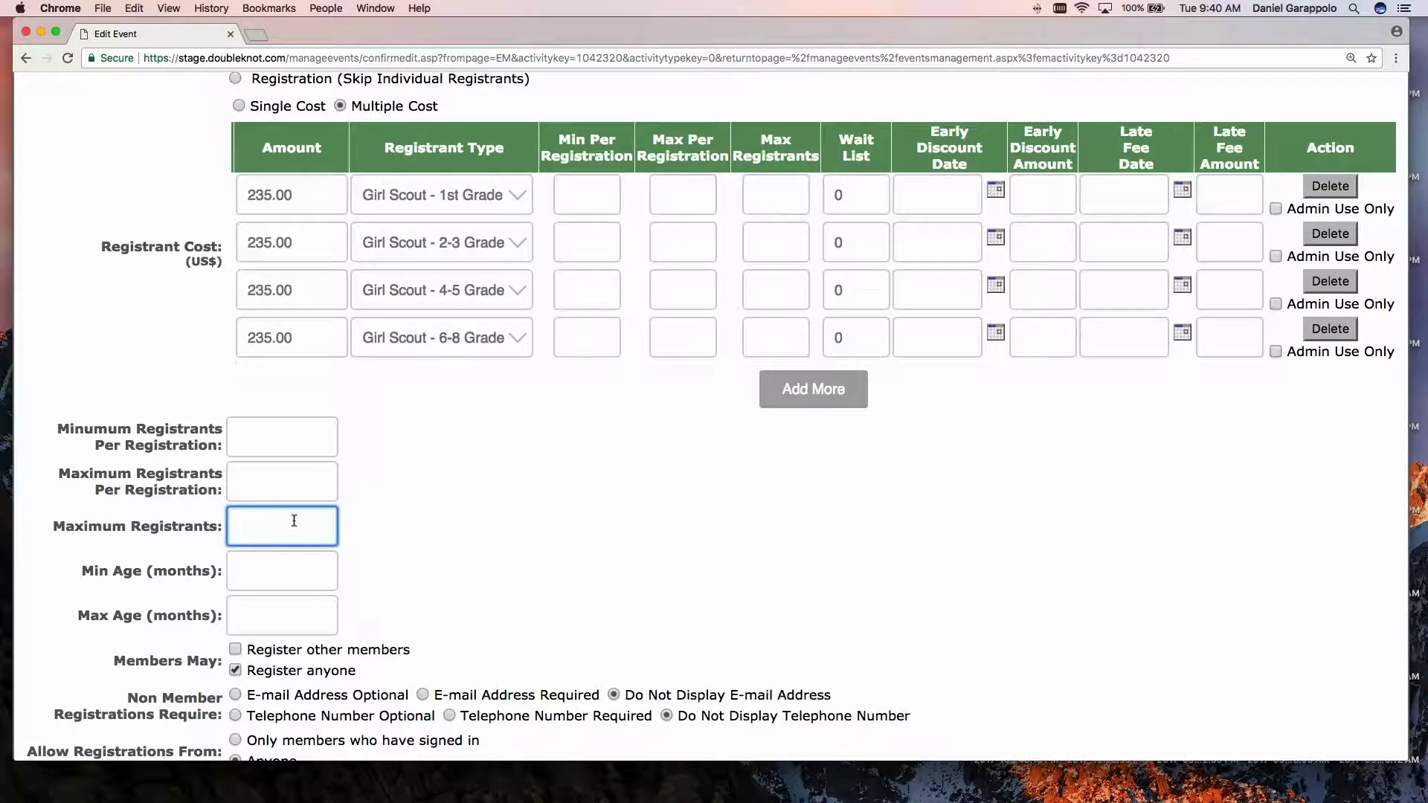
{"action": "type", "text": "35"}
{"action": "key", "text": "BackSpace"}
{"action": "key", "text": "BackSpace"}
{"action": "type", "text": "70"}
{"action": "left_click", "coordinate": [497, 506]}
{"action": "left_click", "coordinate": [776, 195]}
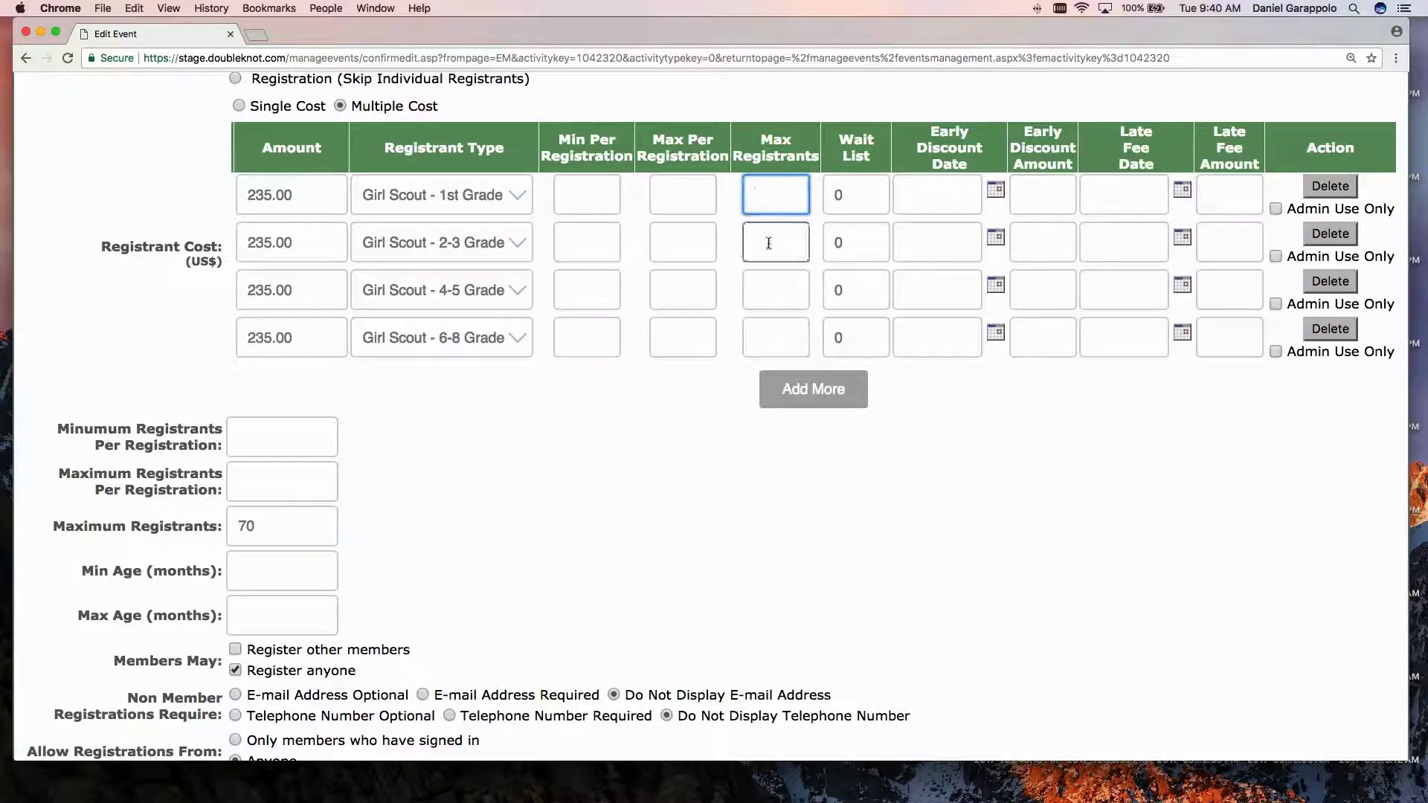
{"action": "left_click", "coordinate": [764, 287]}
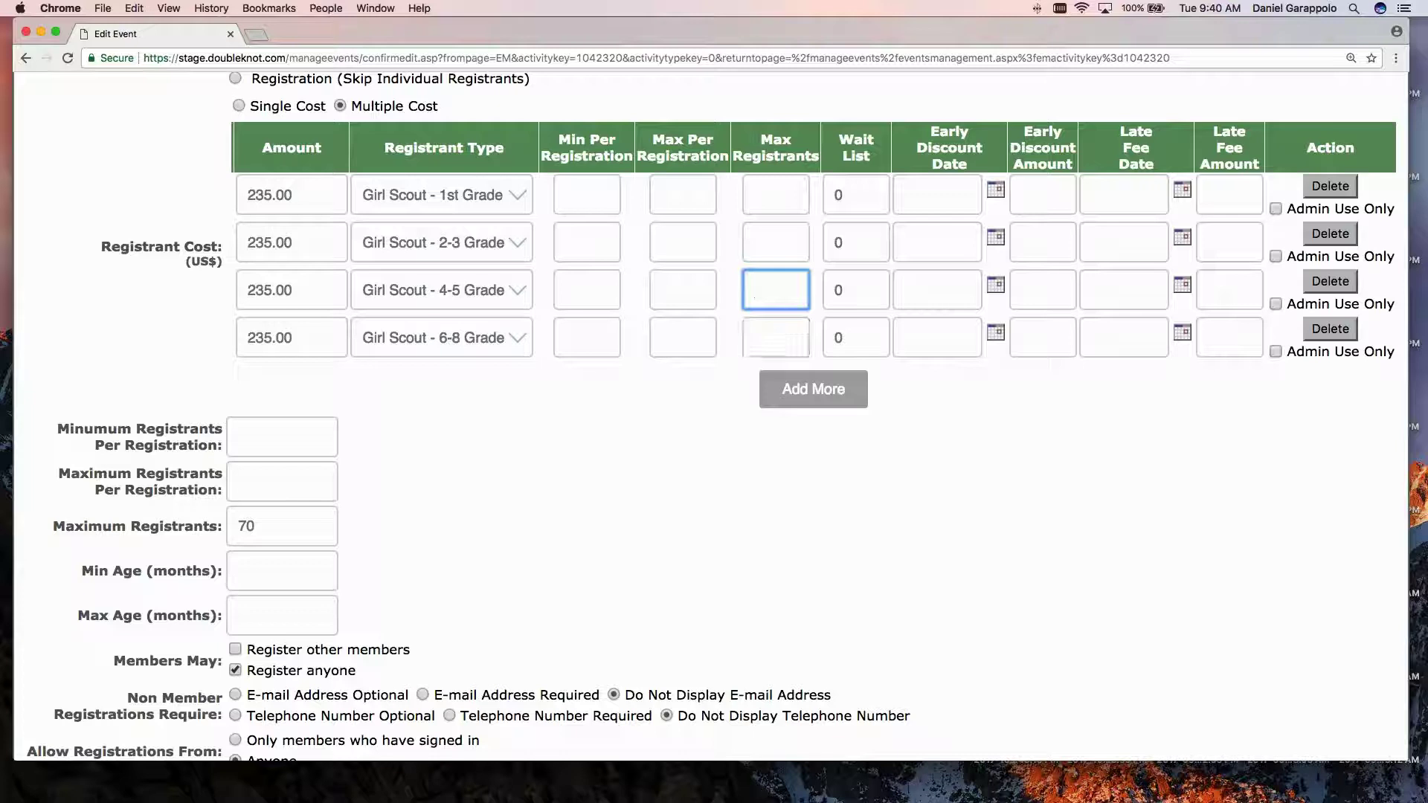
{"action": "double_click", "coordinate": [245, 526]}
{"action": "type", "text": "40"}
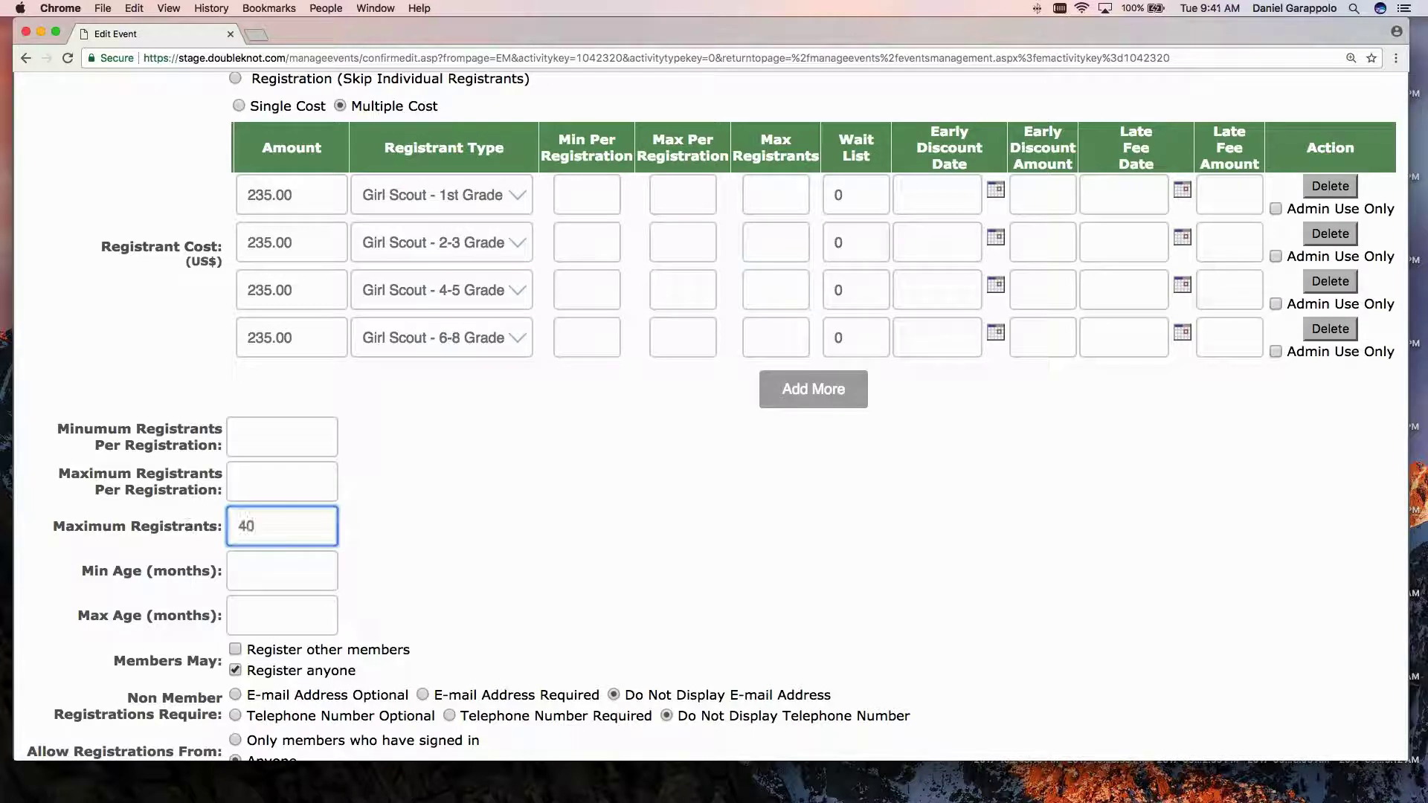
Enter 10 as Max Per Registration for the 1st, 2-3, 4-5 and 6-8 Grade rows.
{"action": "left_click", "coordinate": [678, 197]}
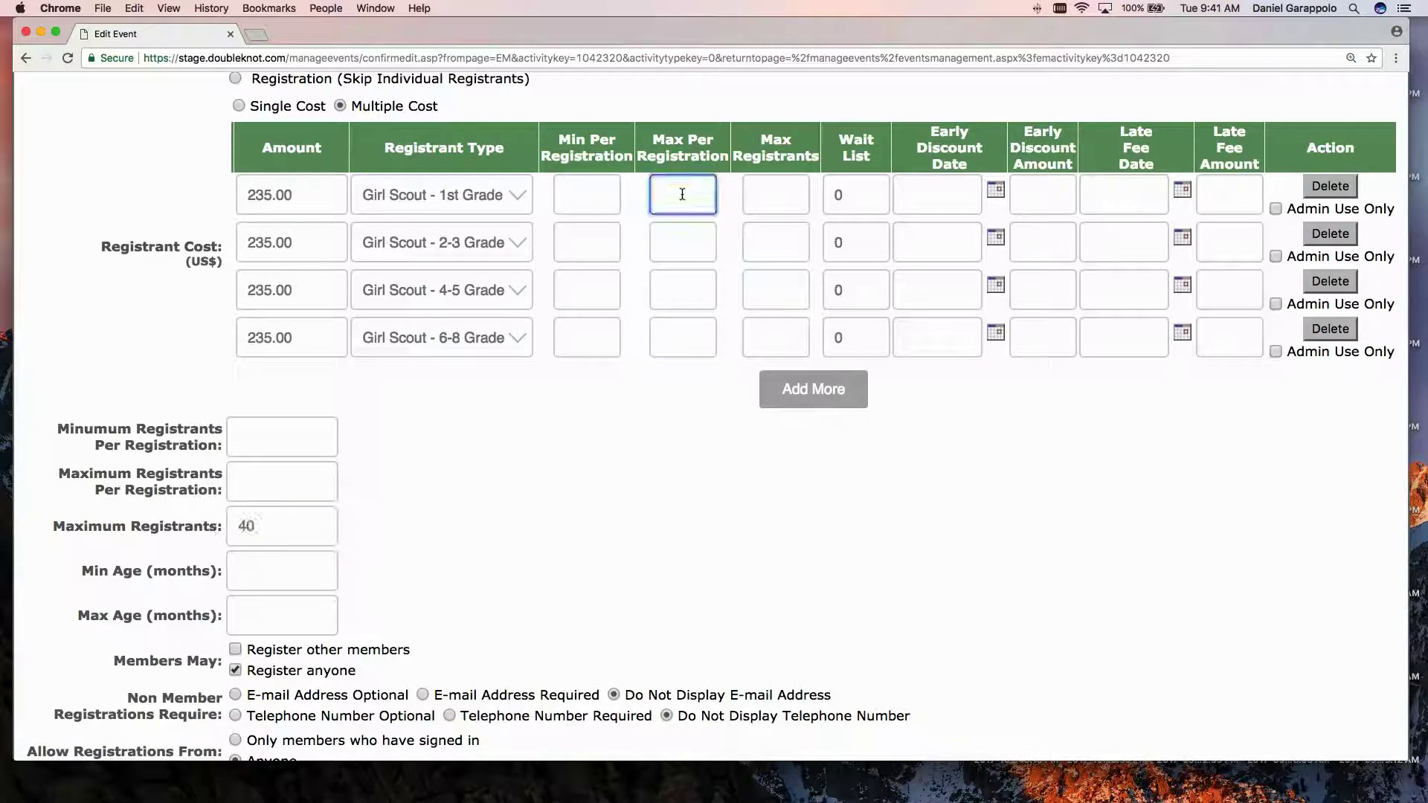
{"action": "type", "text": "10"}
{"action": "left_click", "coordinate": [680, 242]}
{"action": "type", "text": "1"}
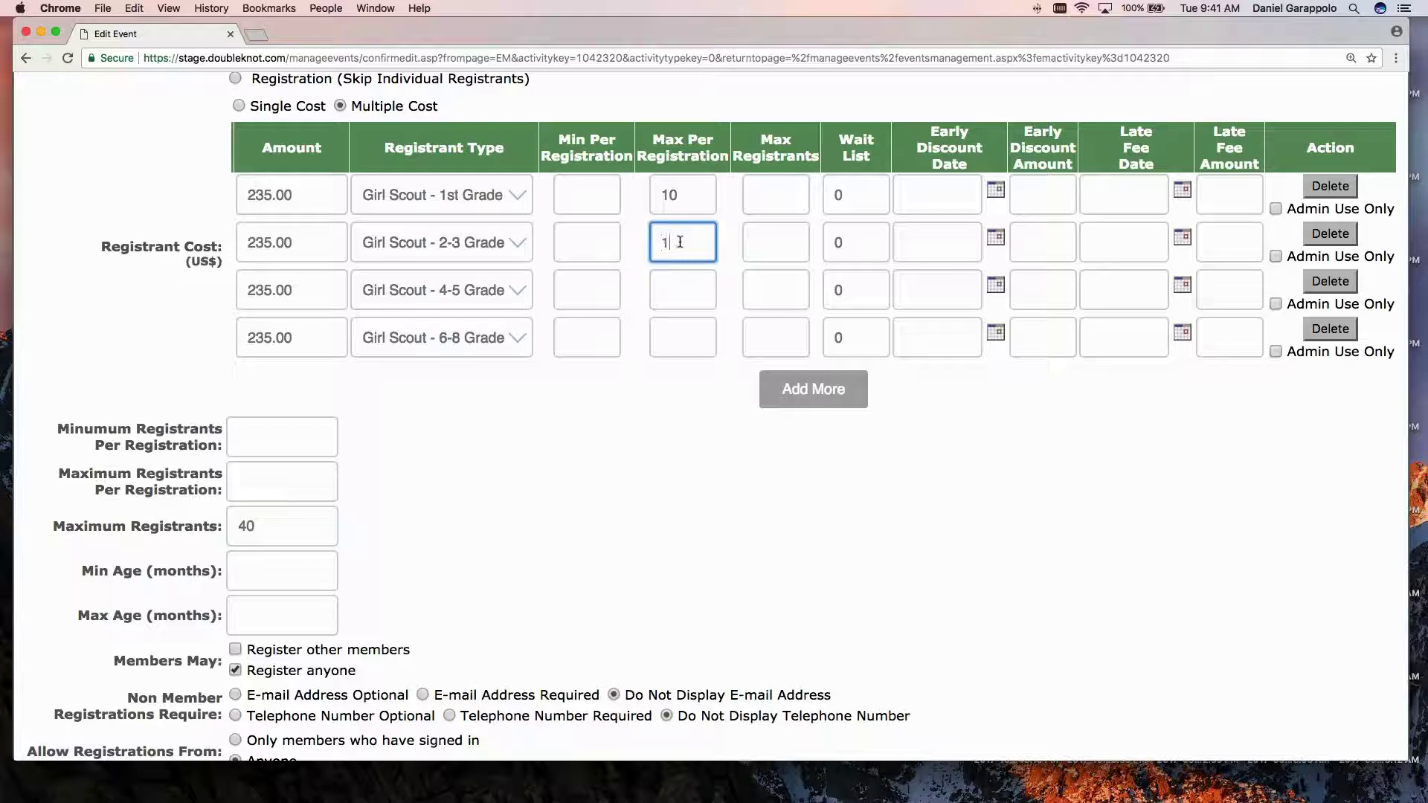
{"action": "type", "text": "0"}
{"action": "left_click", "coordinate": [686, 291]}
{"action": "type", "text": "10"}
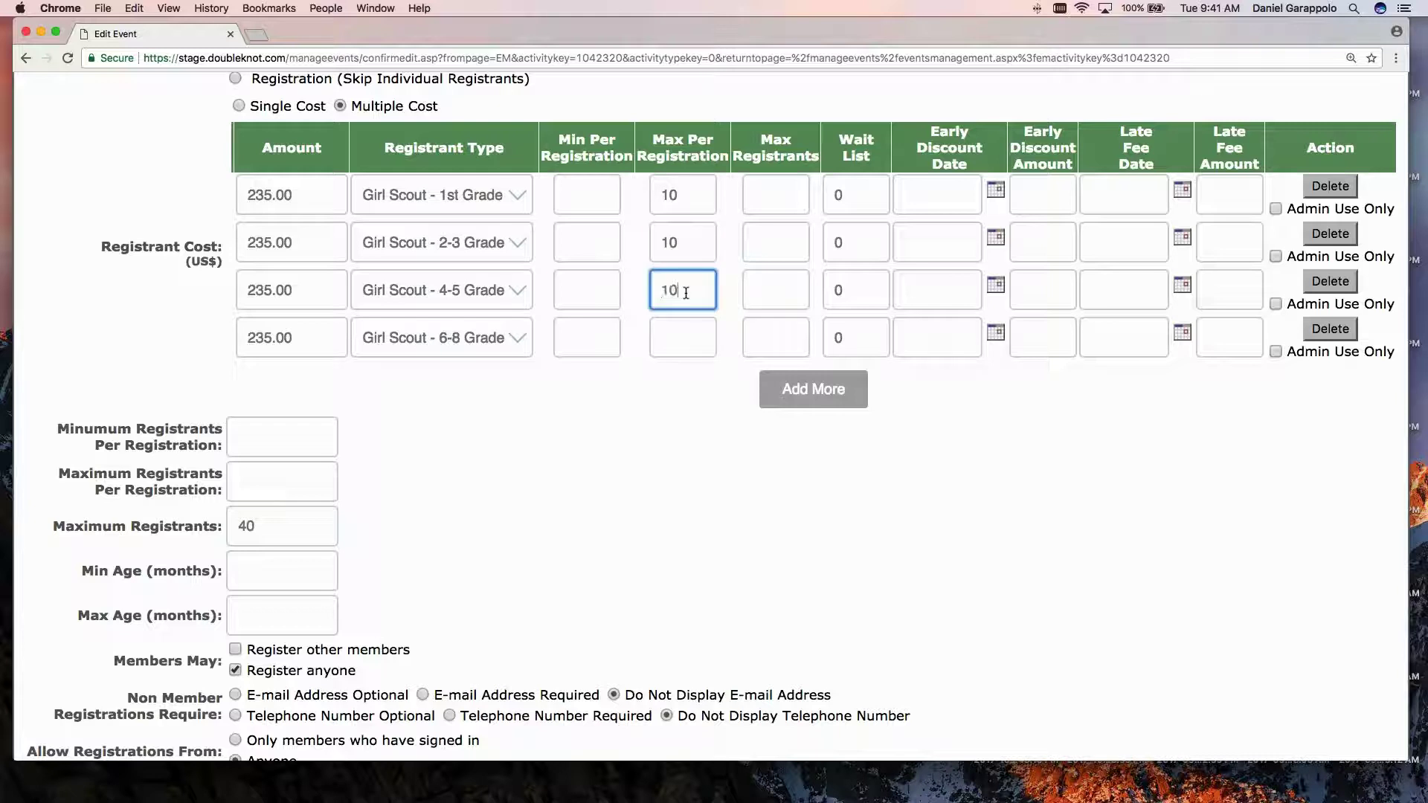
{"action": "left_click", "coordinate": [694, 347]}
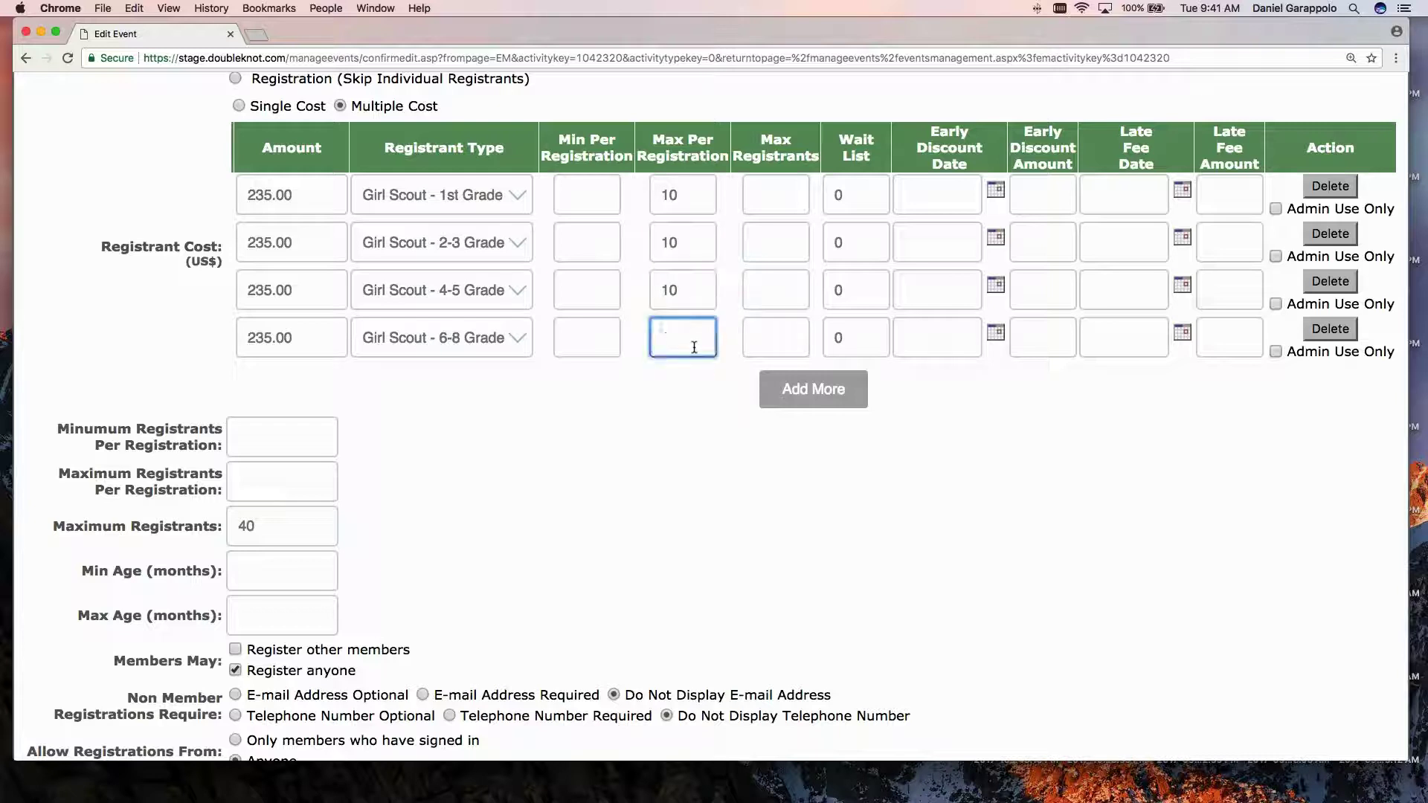
{"action": "type", "text": "10"}
{"action": "left_click", "coordinate": [650, 476]}
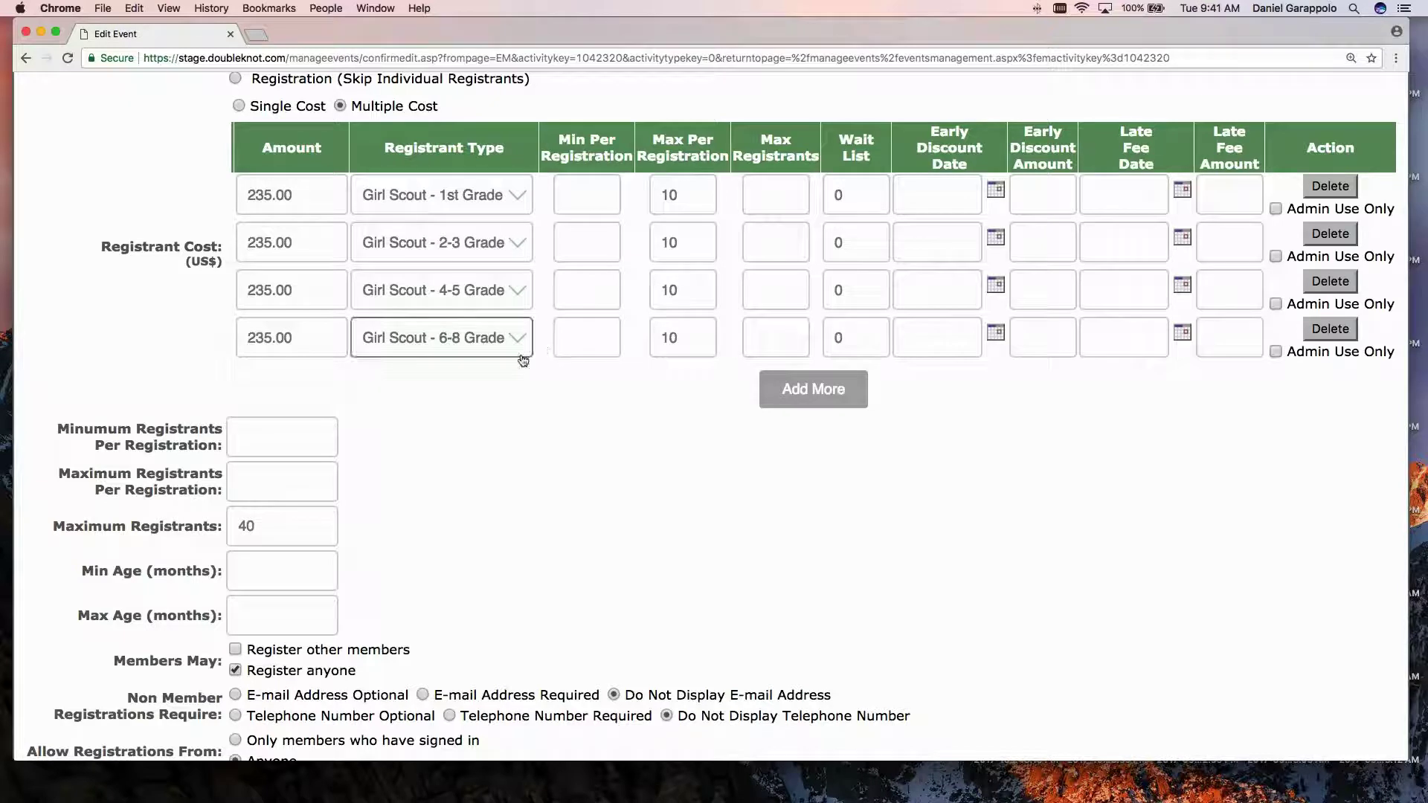
Scroll back through the four Multiple Cost grade rows, then Cancel the Week 1 form without saving.
{"action": "scroll", "coordinate": [543, 346], "scroll_direction": "up", "scroll_amount": 1}
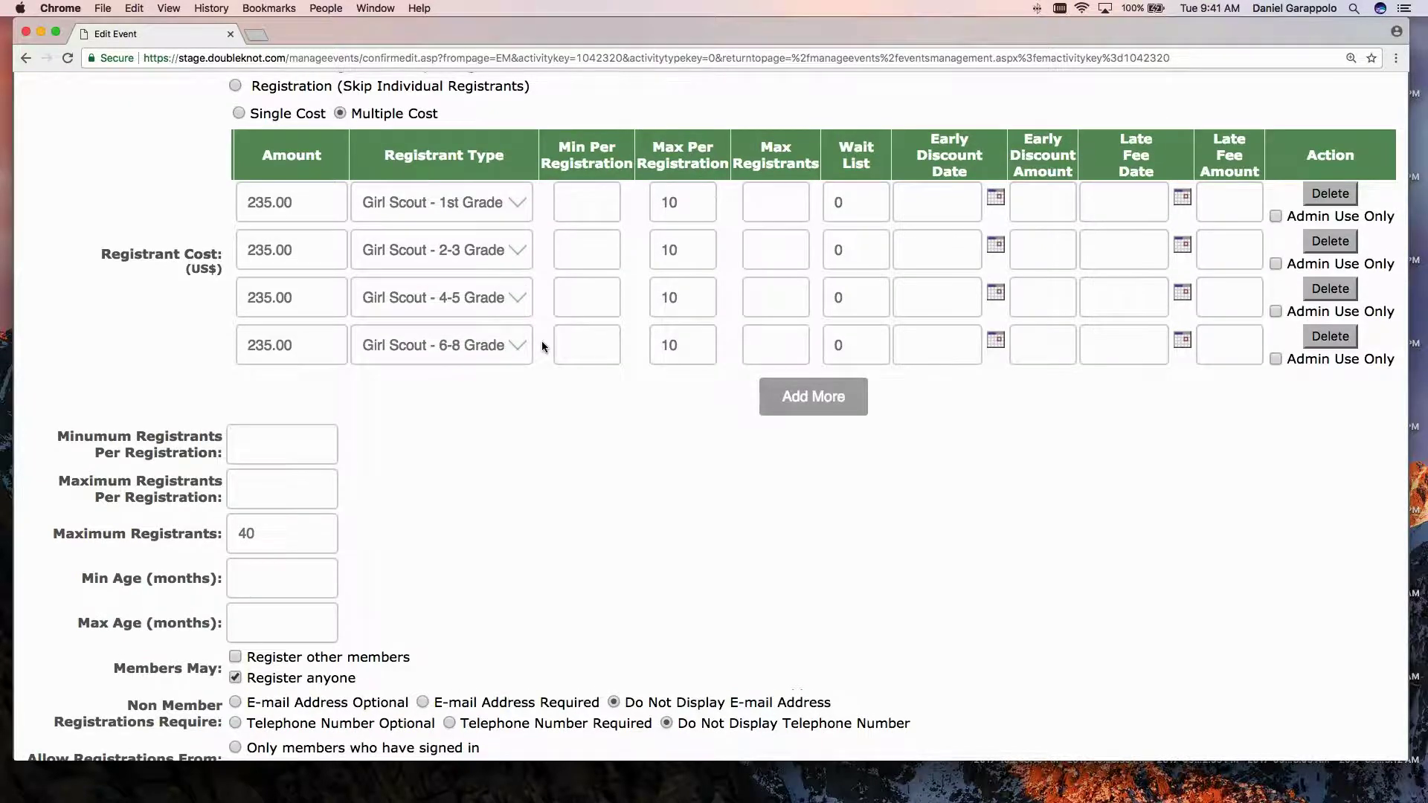
{"action": "scroll", "coordinate": [543, 346], "scroll_direction": "up", "scroll_amount": 3}
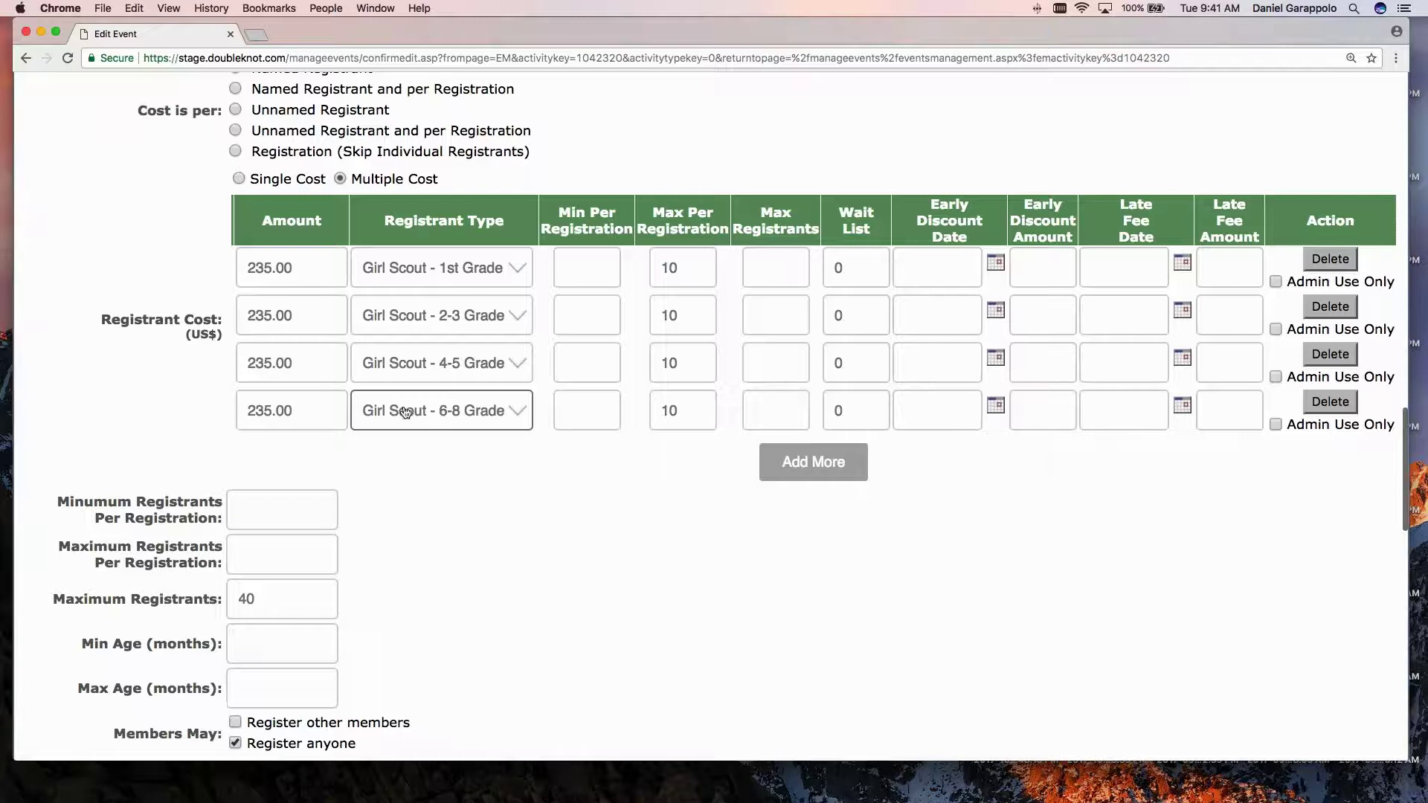
{"action": "scroll", "coordinate": [588, 413], "scroll_direction": "up", "scroll_amount": 1}
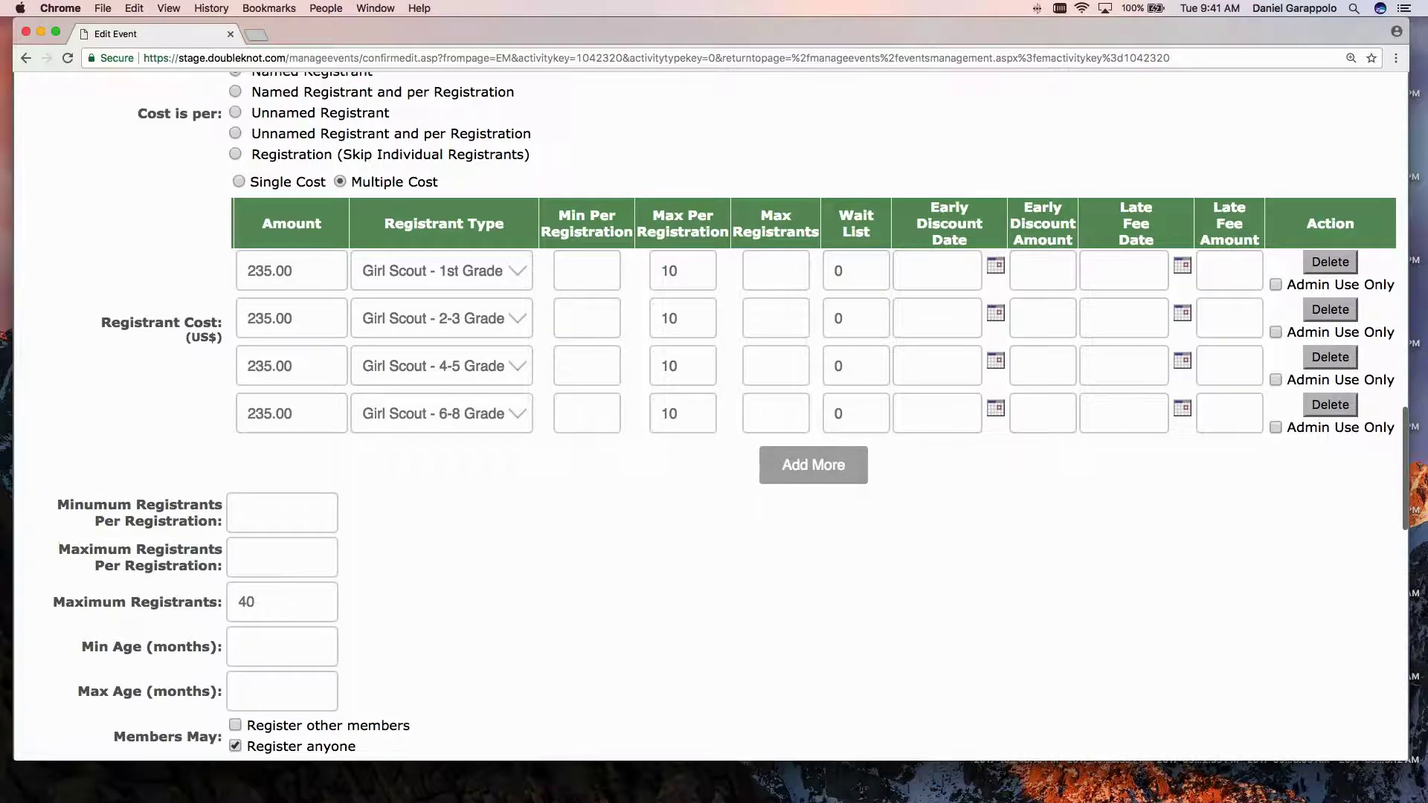
{"action": "scroll", "coordinate": [432, 300], "scroll_direction": "up", "scroll_amount": 2}
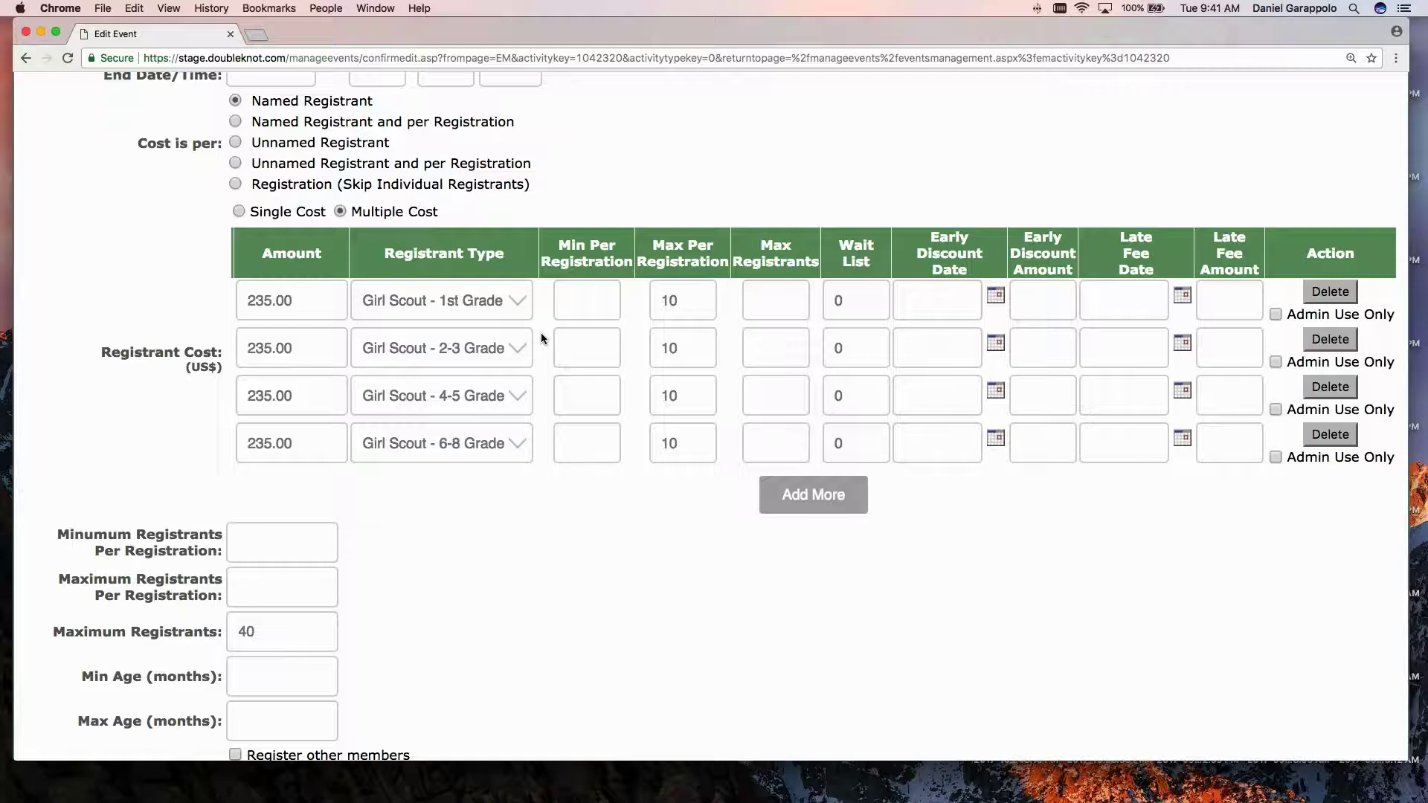
{"action": "scroll", "coordinate": [542, 339], "scroll_direction": "up", "scroll_amount": 2}
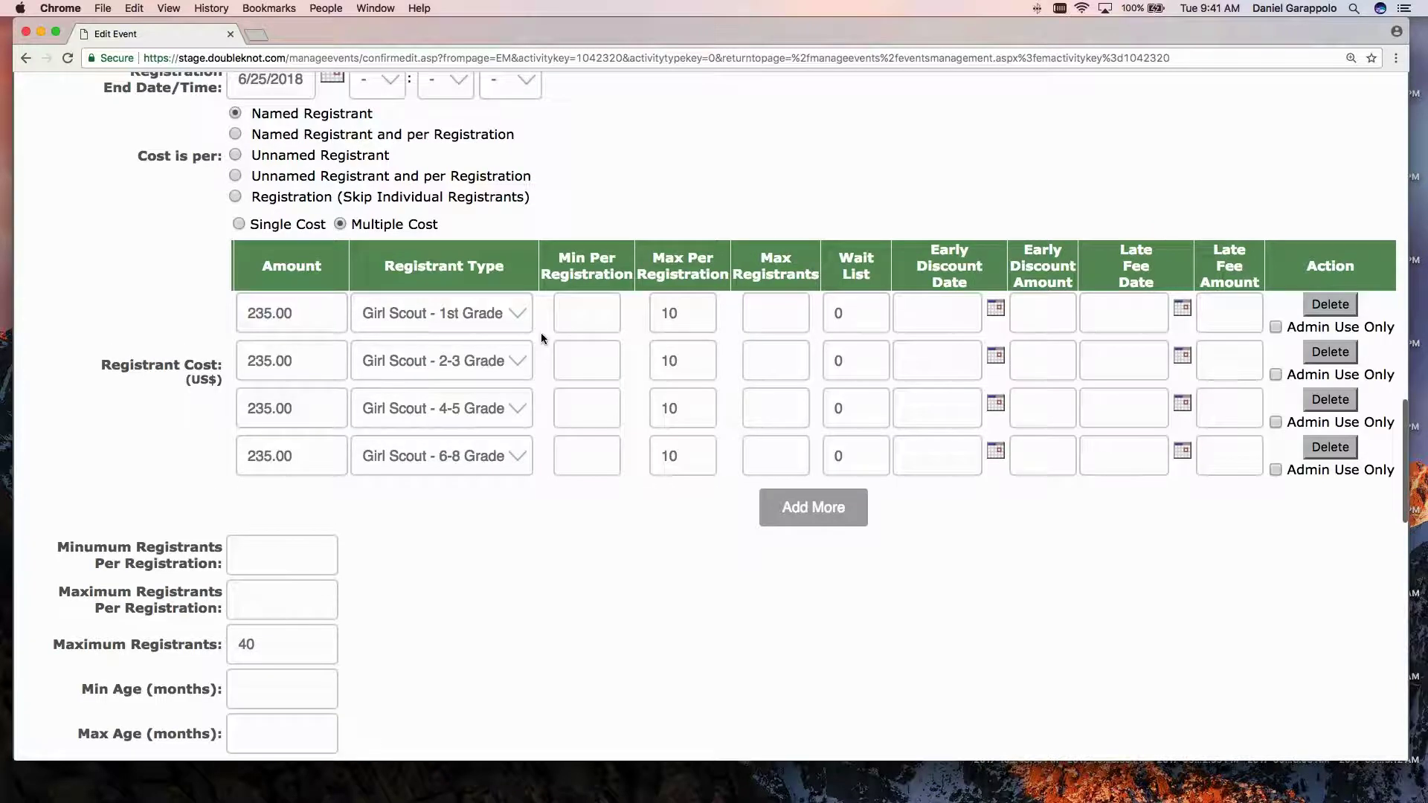
{"action": "scroll", "coordinate": [542, 335], "scroll_direction": "up", "scroll_amount": 1}
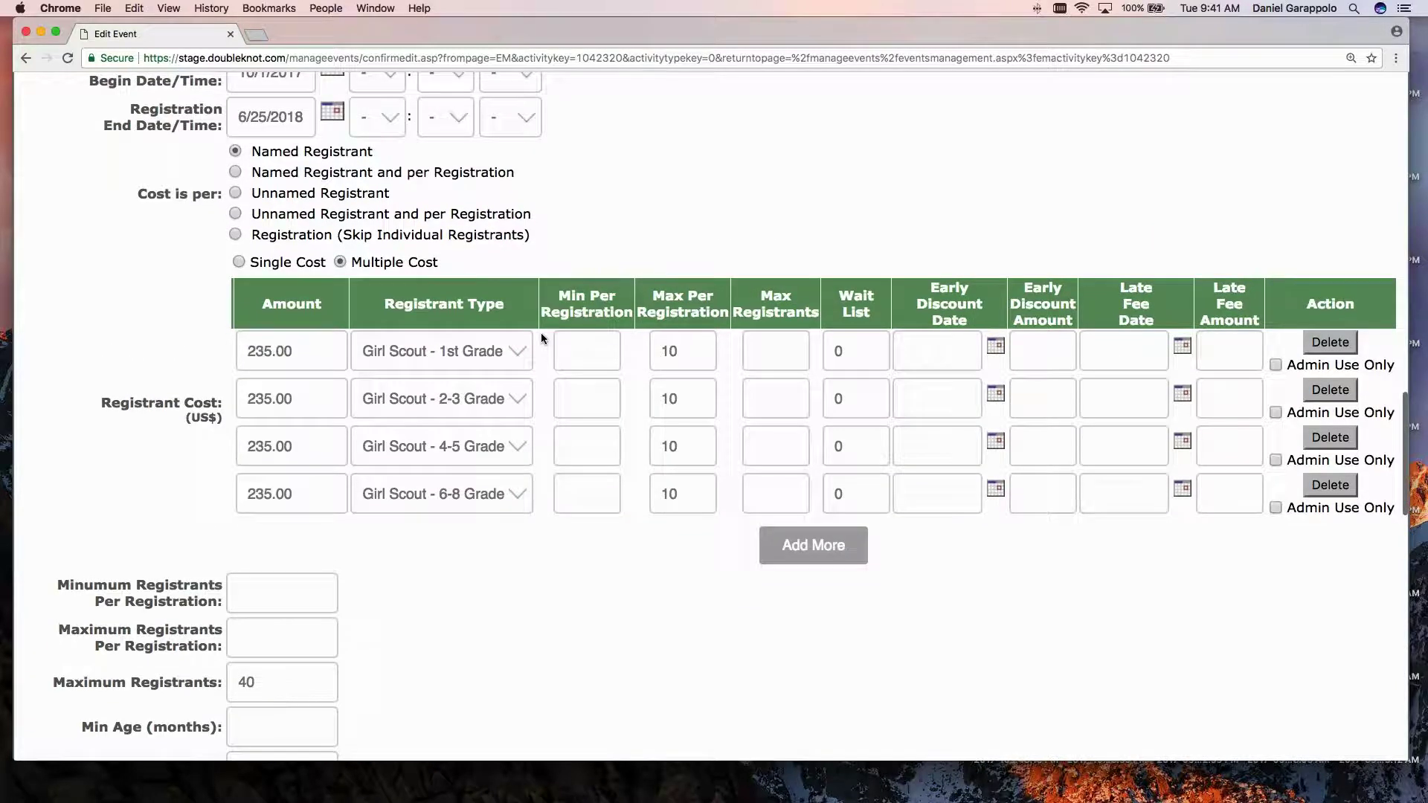
{"action": "scroll", "coordinate": [541, 338], "scroll_direction": "up", "scroll_amount": 2}
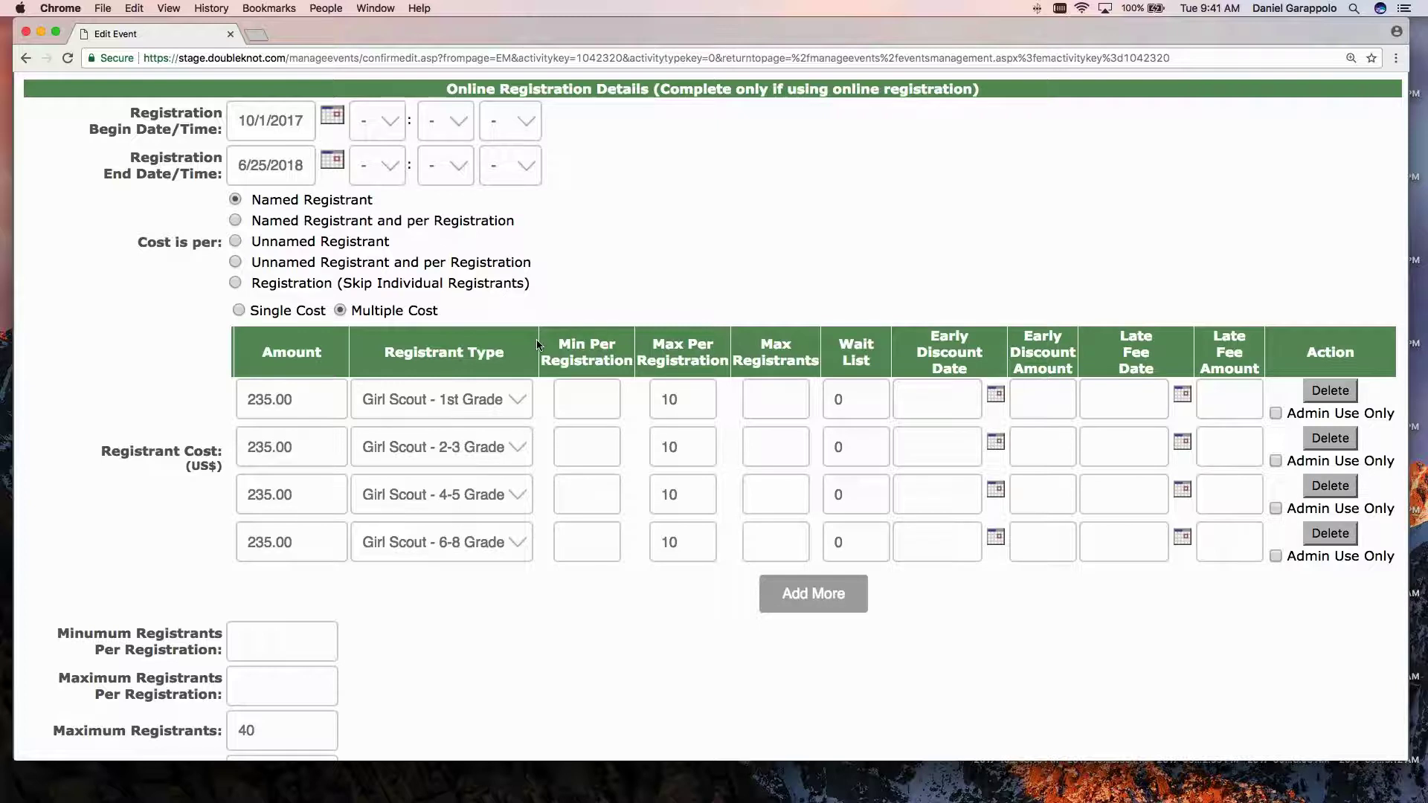
{"action": "scroll", "coordinate": [450, 476], "scroll_direction": "up", "scroll_amount": 1}
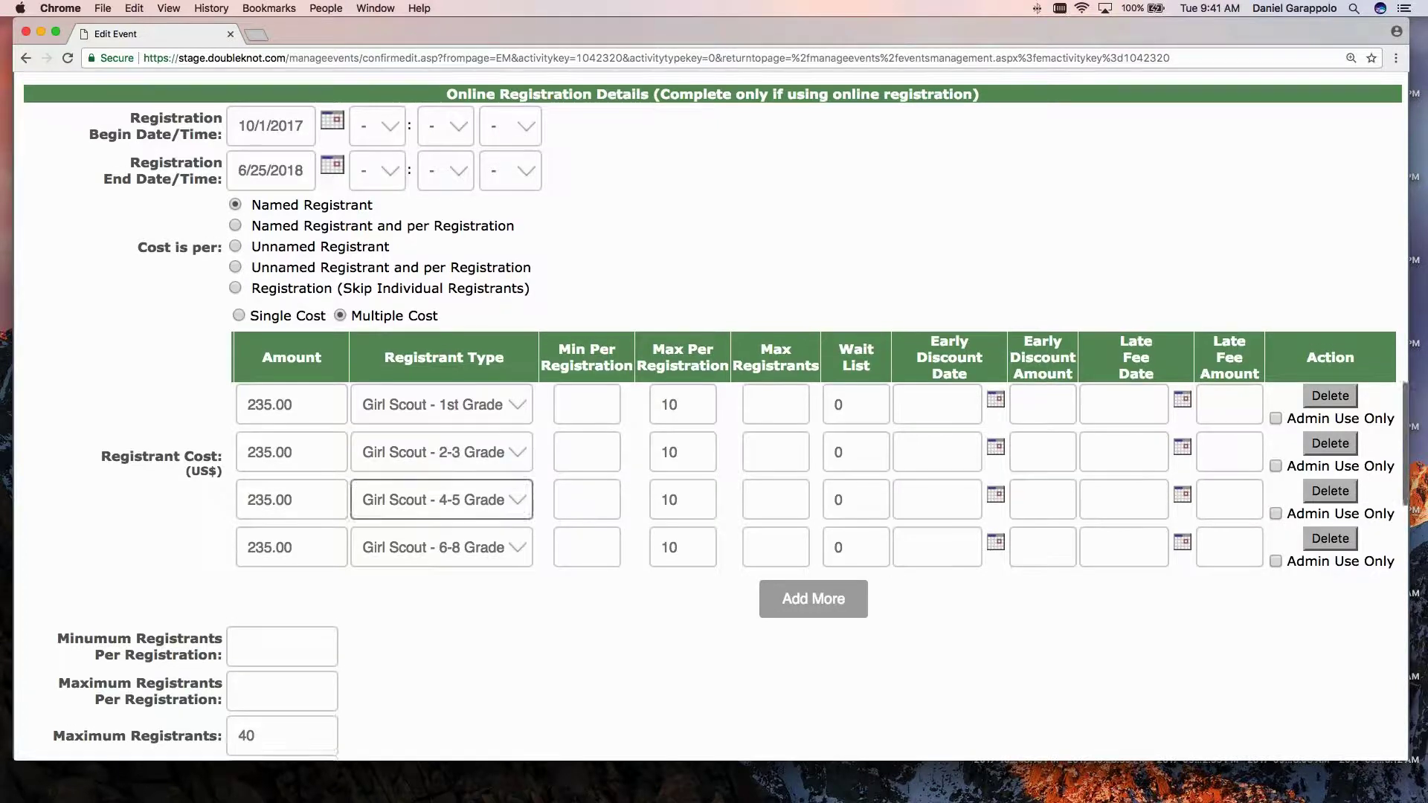
{"action": "scroll", "coordinate": [447, 500], "scroll_direction": "up", "scroll_amount": 1}
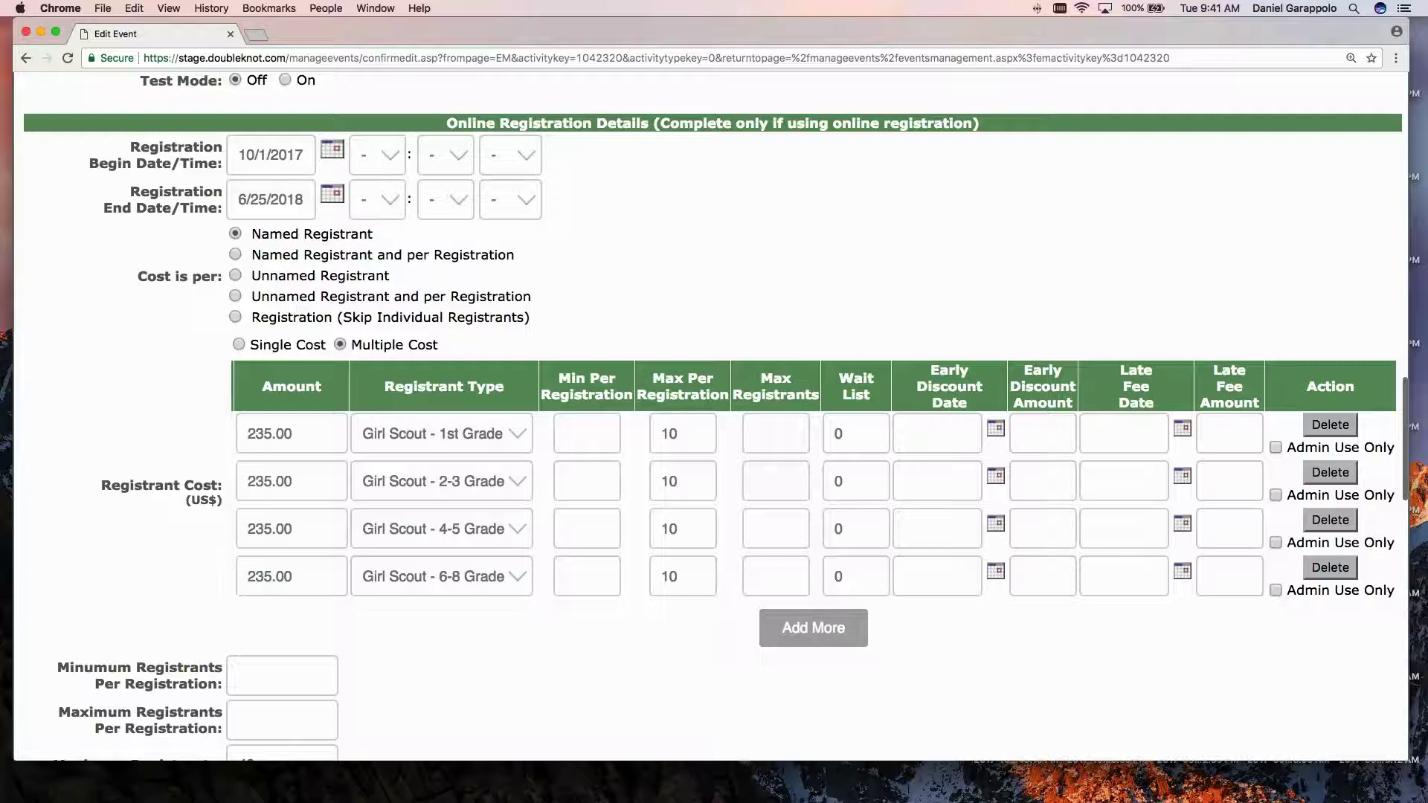
{"action": "scroll", "coordinate": [475, 447], "scroll_direction": "down", "scroll_amount": 3}
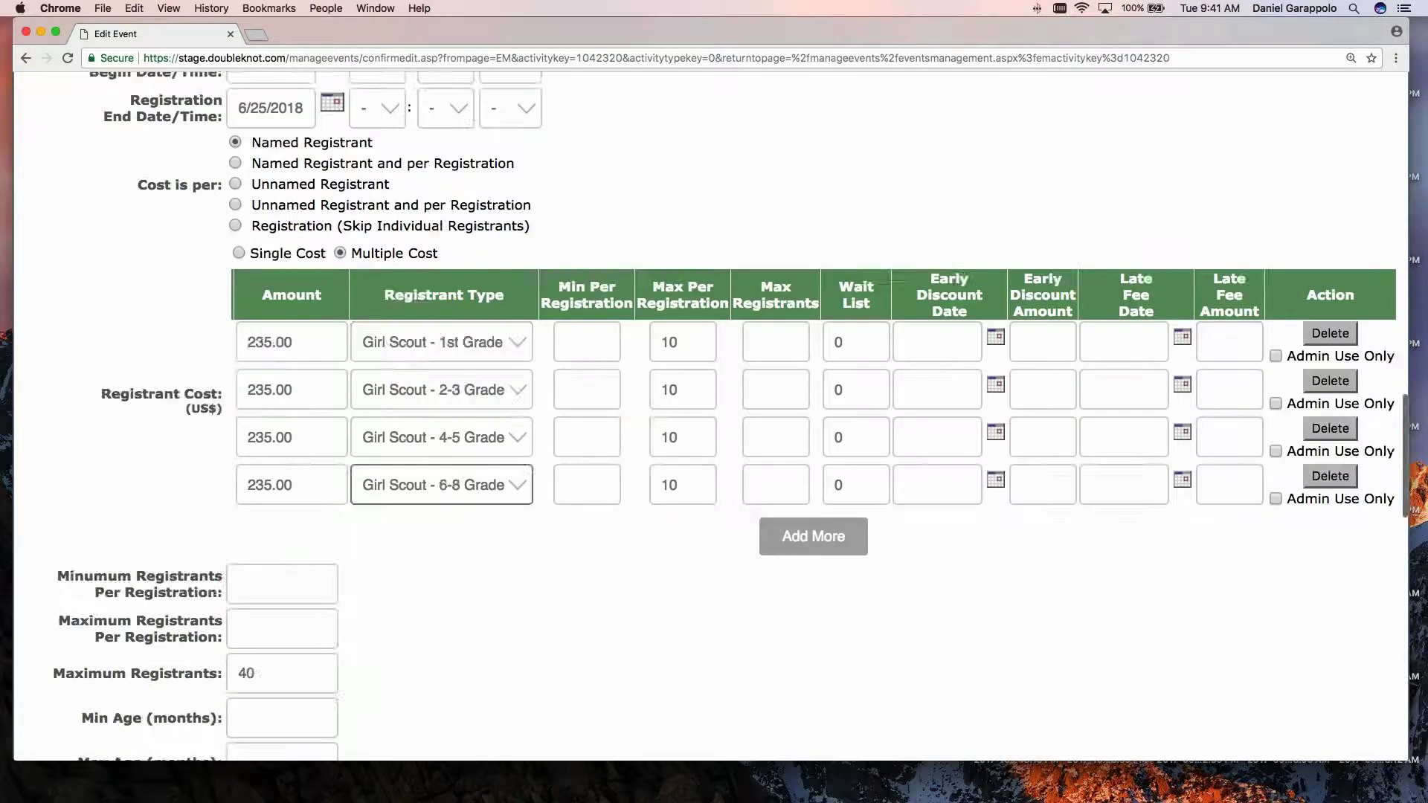
{"action": "scroll", "coordinate": [714, 446], "scroll_direction": "down", "scroll_amount": 15}
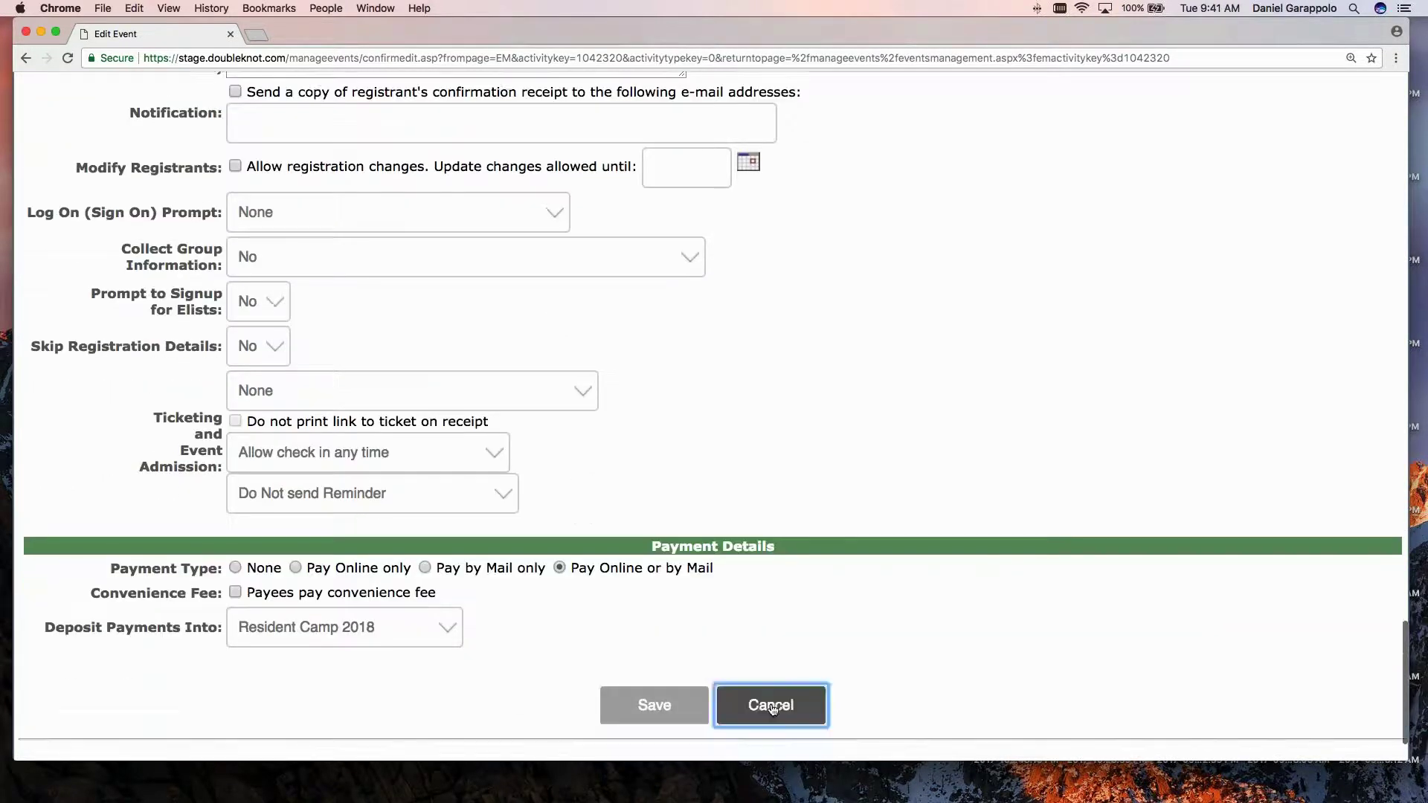
{"action": "left_click", "coordinate": [770, 705]}
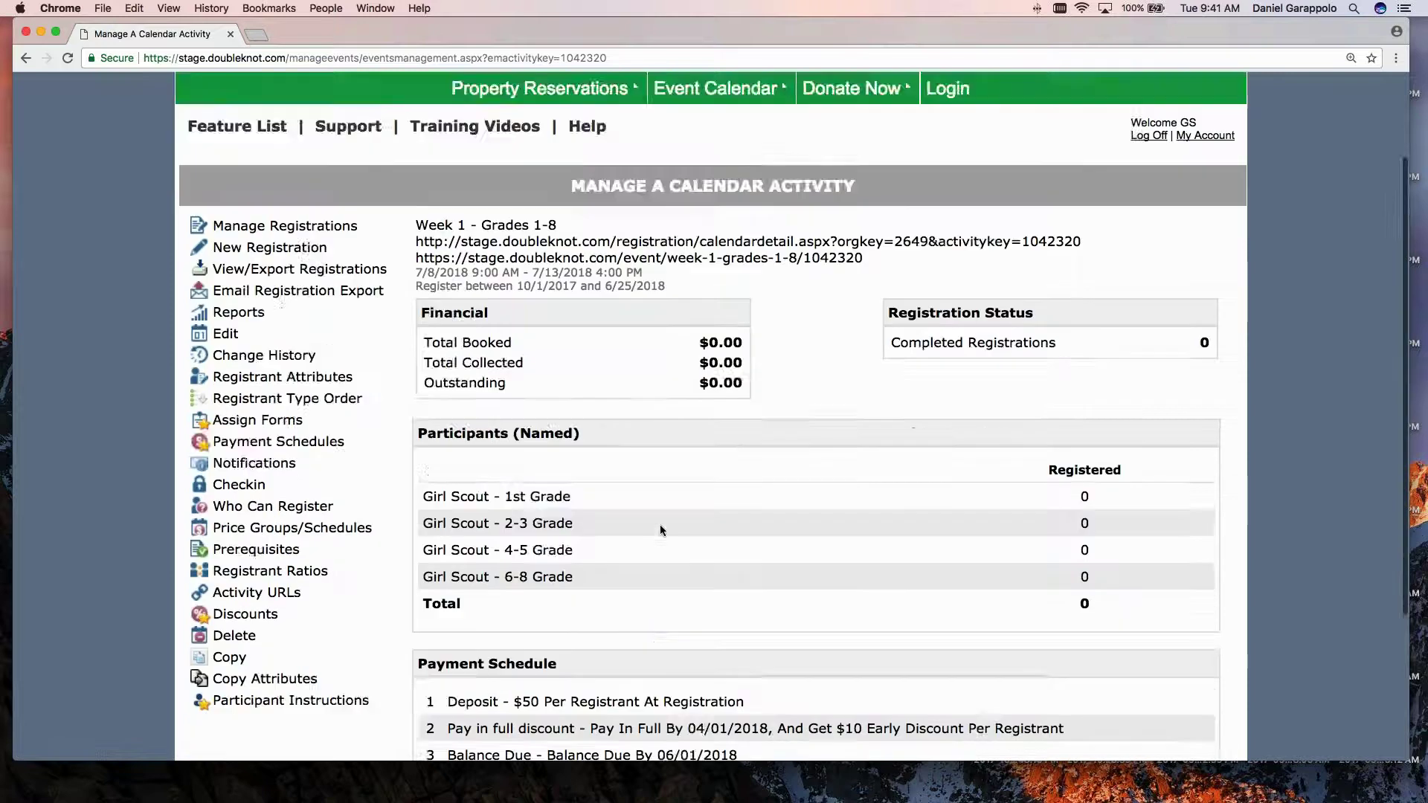
Return to the activity list and open Adventure Days Grades 2-3.
{"action": "scroll", "coordinate": [660, 530], "scroll_direction": "down", "scroll_amount": 1}
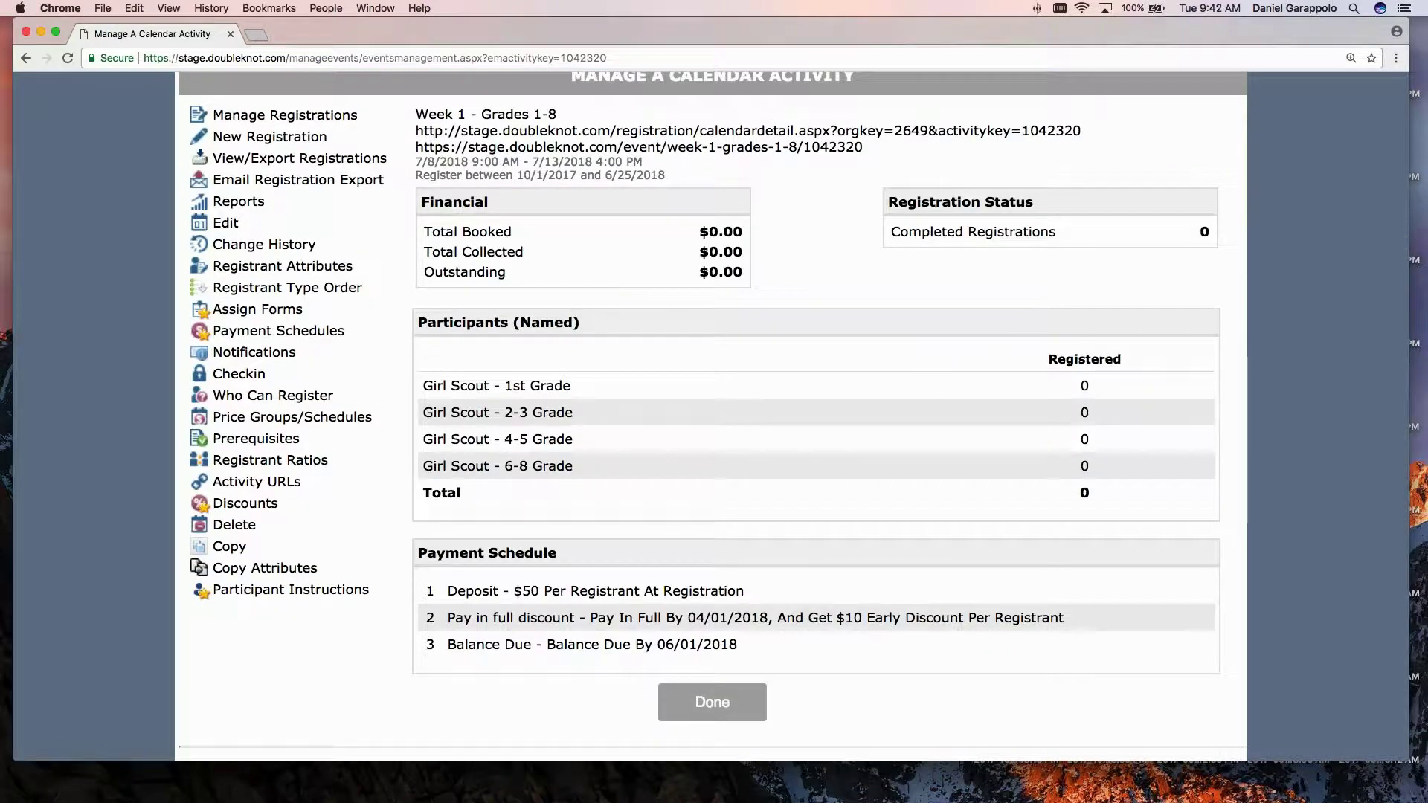
{"action": "scroll", "coordinate": [734, 599], "scroll_direction": "up", "scroll_amount": 1}
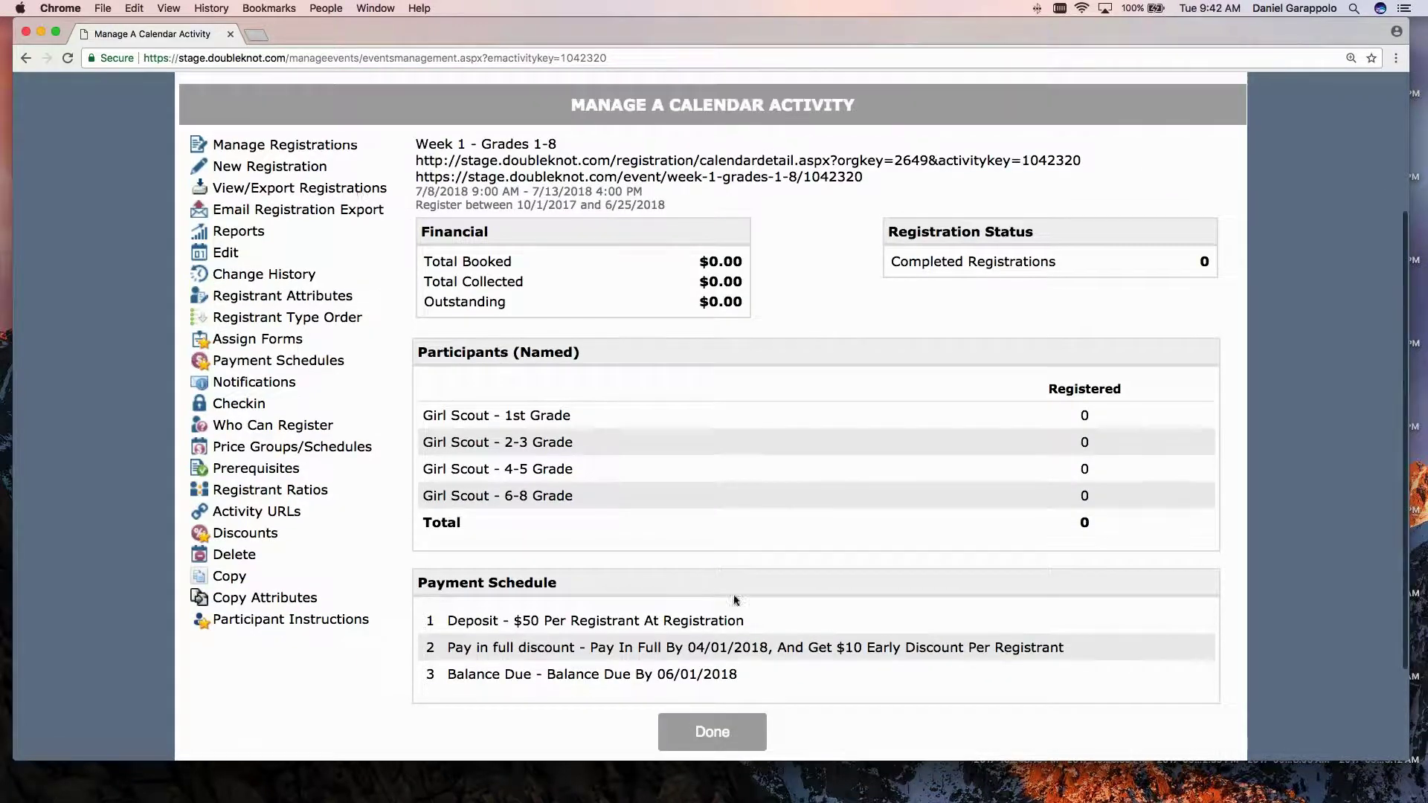
{"action": "left_click", "coordinate": [712, 732]}
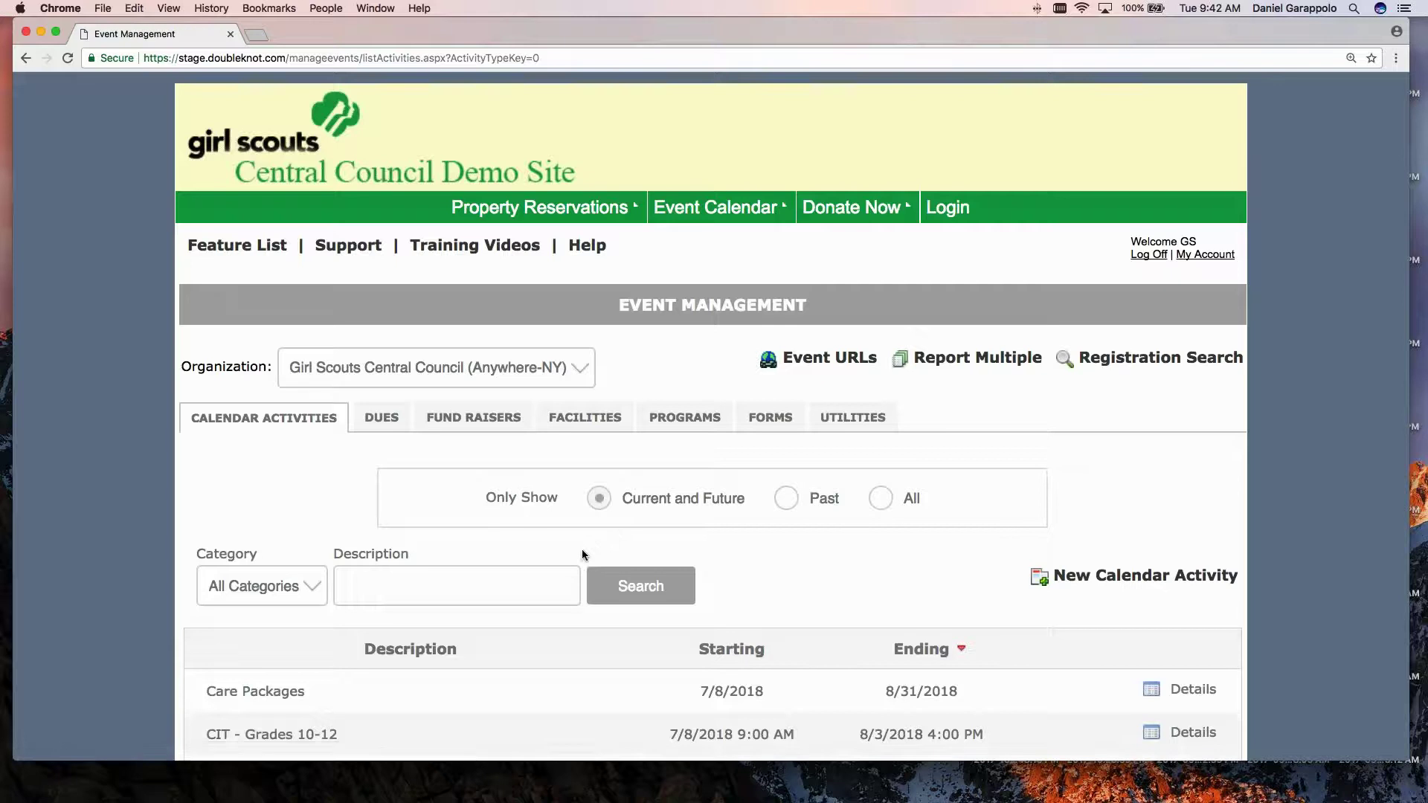
{"action": "scroll", "coordinate": [581, 554], "scroll_direction": "down", "scroll_amount": 3}
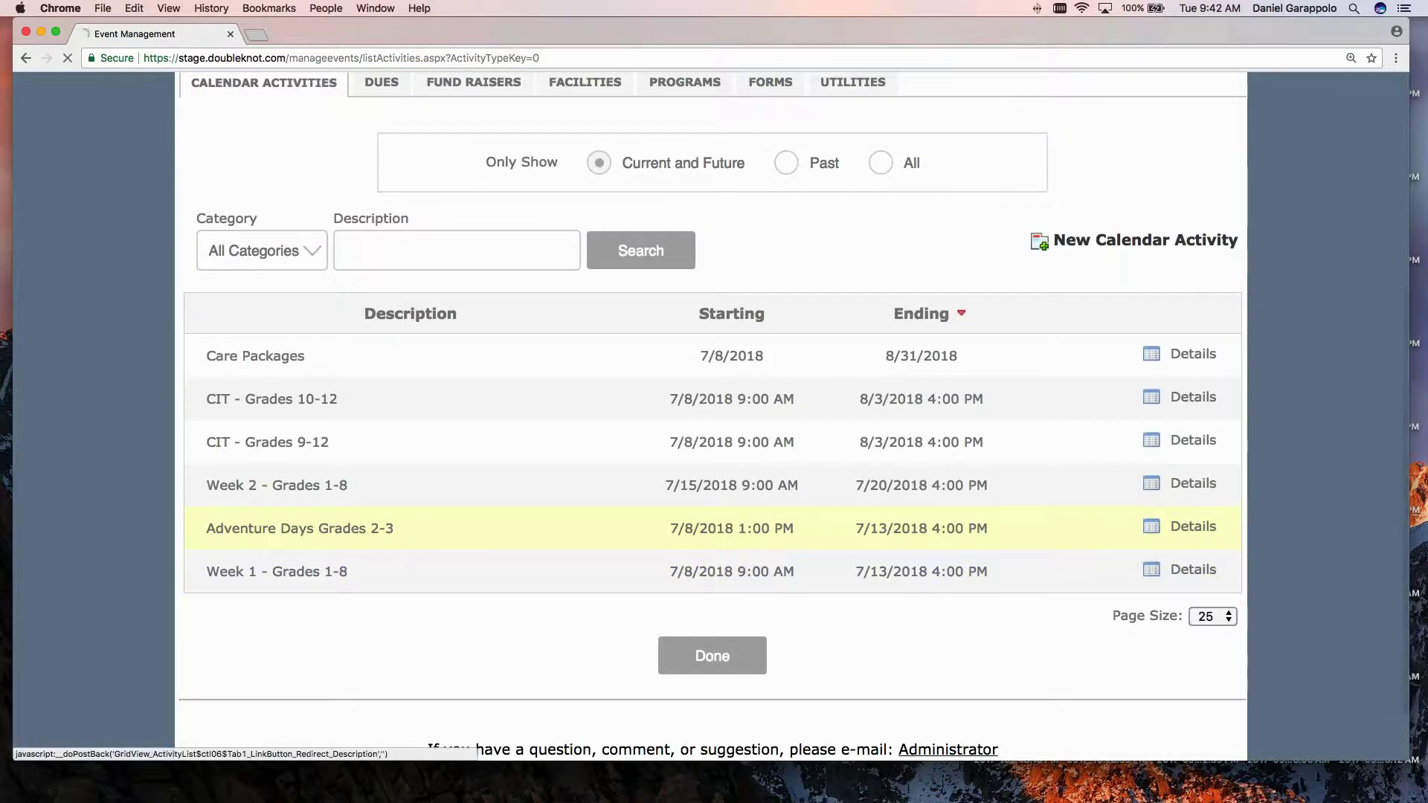
{"action": "left_click", "coordinate": [298, 523]}
{"action": "scroll", "coordinate": [965, 595], "scroll_direction": "down", "scroll_amount": 1}
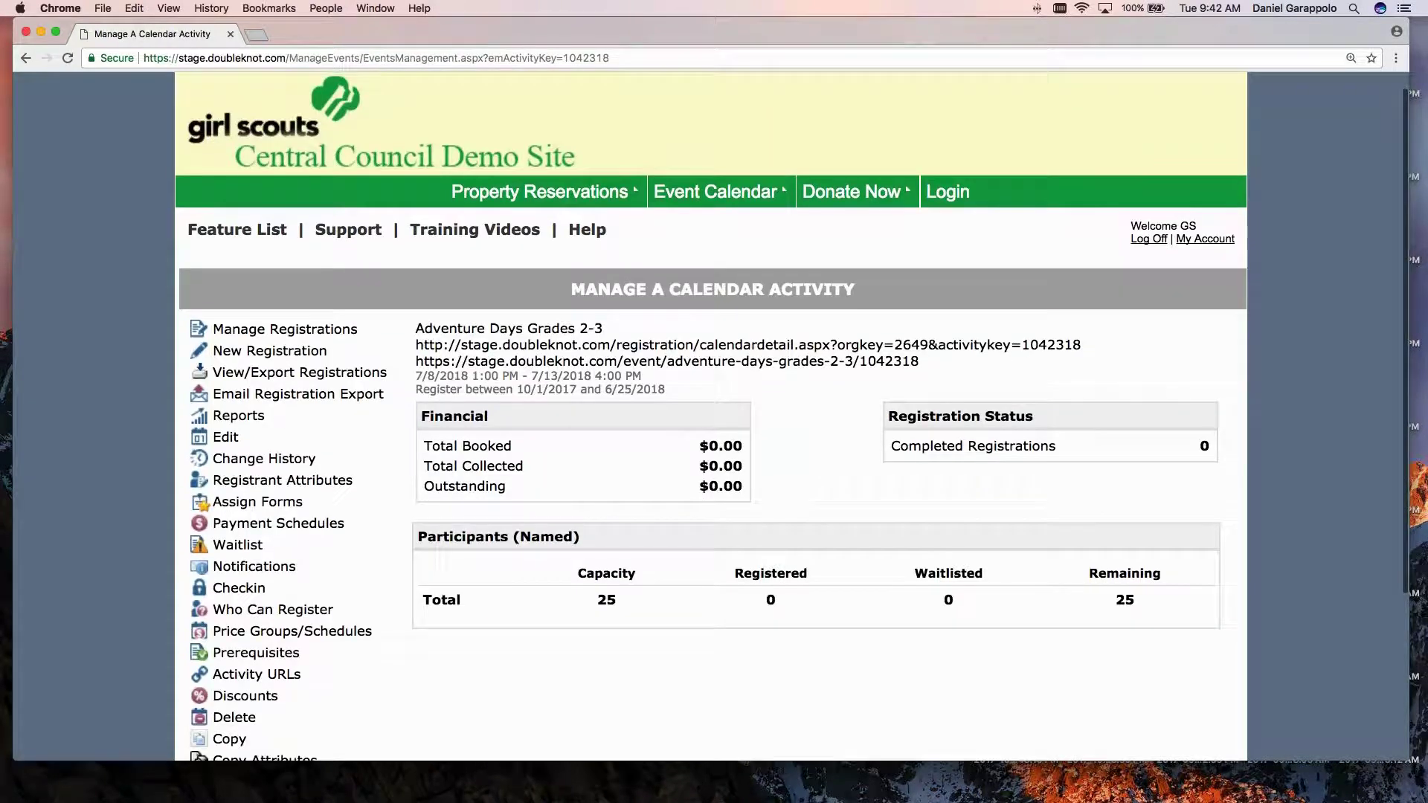
Copy the activity's public https event URL for testing in a second browser.
{"action": "triple_click", "coordinate": [669, 361]}
{"action": "right_click", "coordinate": [657, 360]}
{"action": "left_click", "coordinate": [691, 392]}
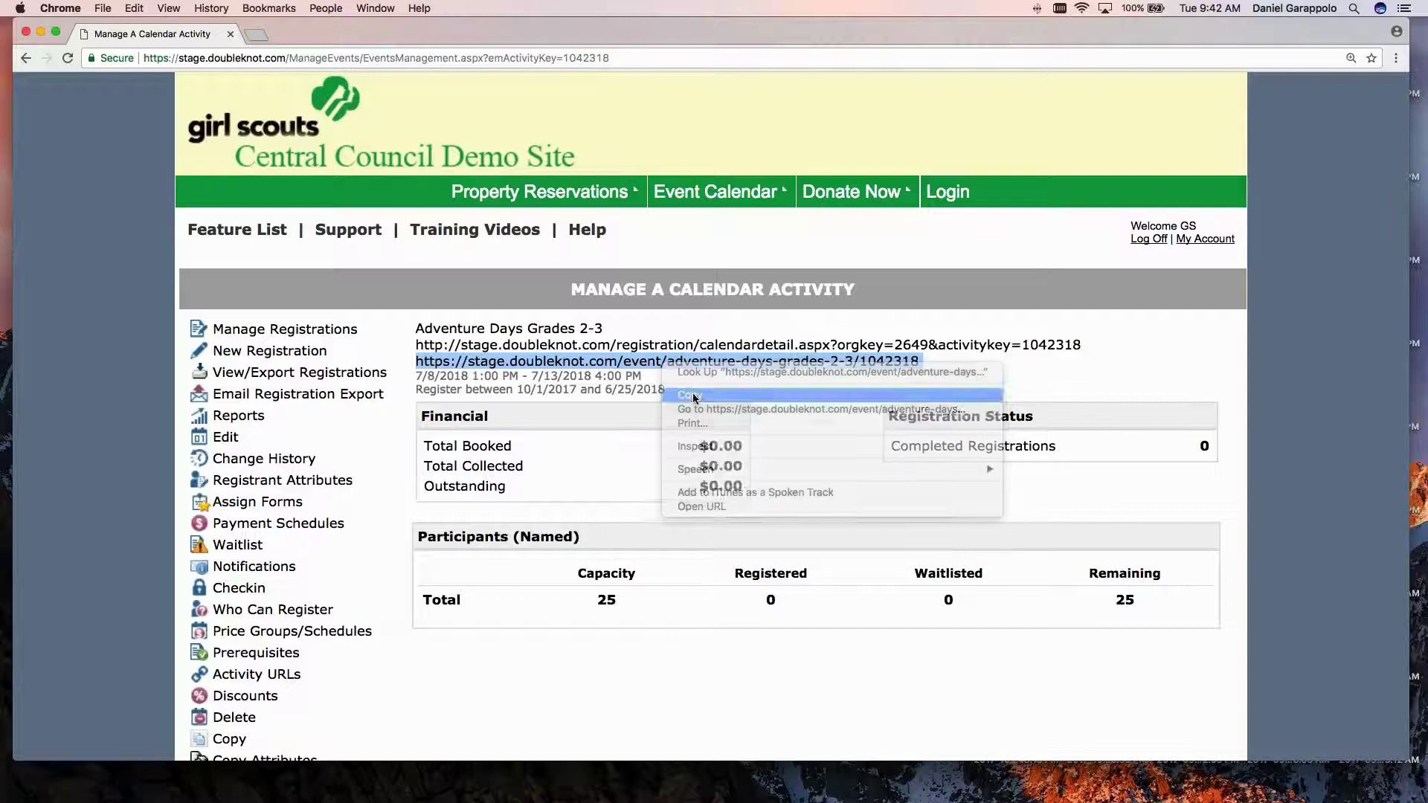
{"action": "scroll", "coordinate": [692, 392], "scroll_direction": "down", "scroll_amount": 1}
{"action": "key", "text": "super+Tab"}
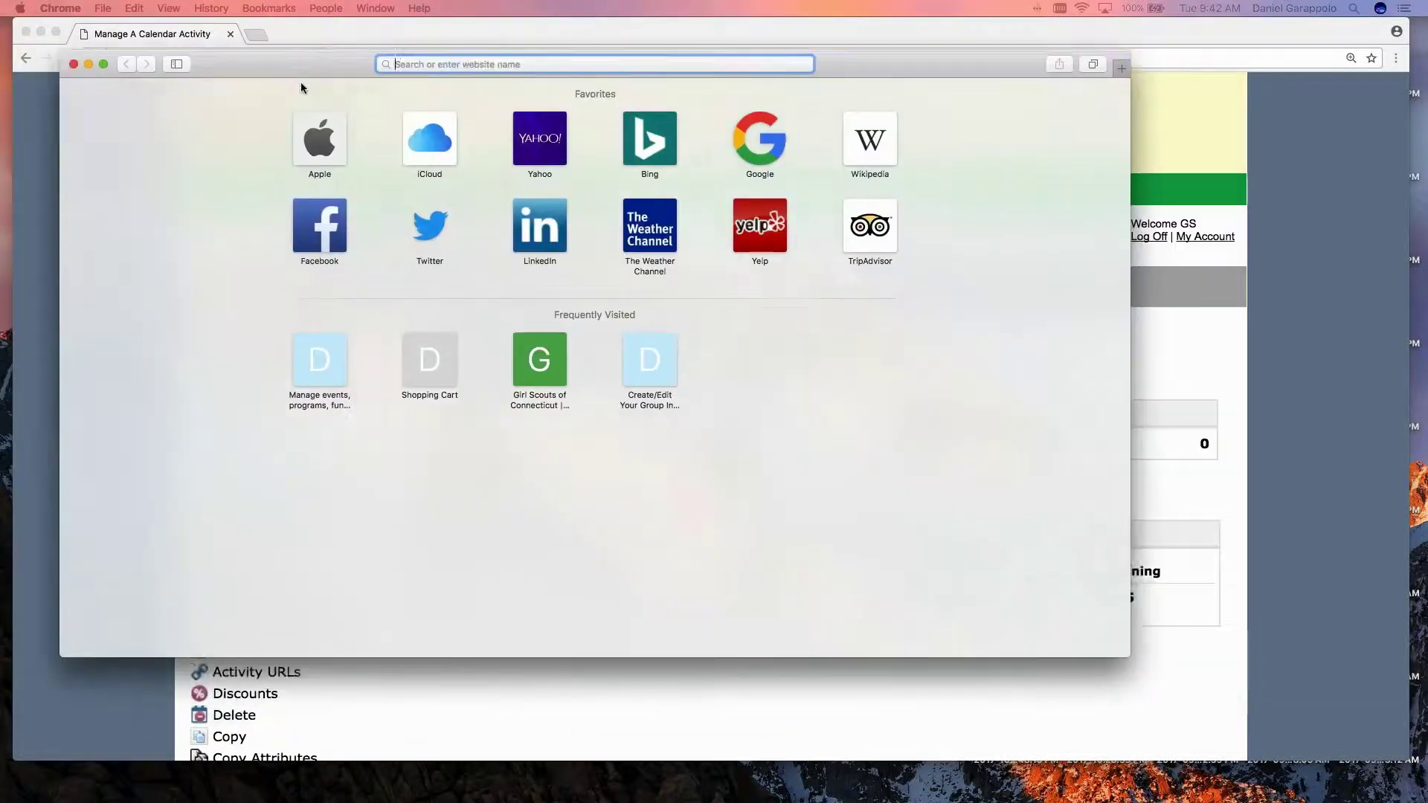
Enlarge the second browser window, load the pasted event URL, and zoom into the page.
{"action": "left_click_drag", "start_coordinate": [301, 84], "coordinate": [272, 61]}
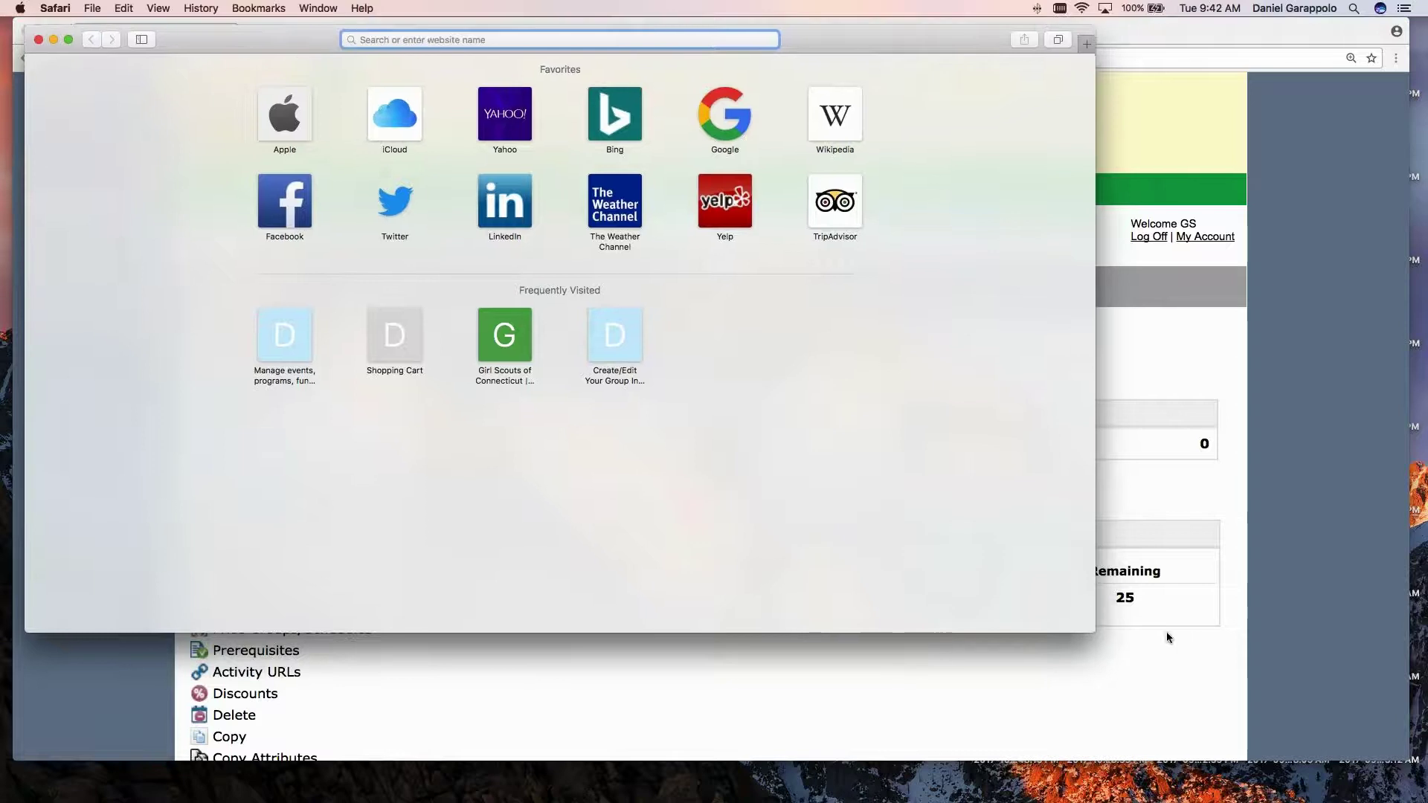
{"action": "left_click_drag", "start_coordinate": [1100, 633], "coordinate": [1327, 769]}
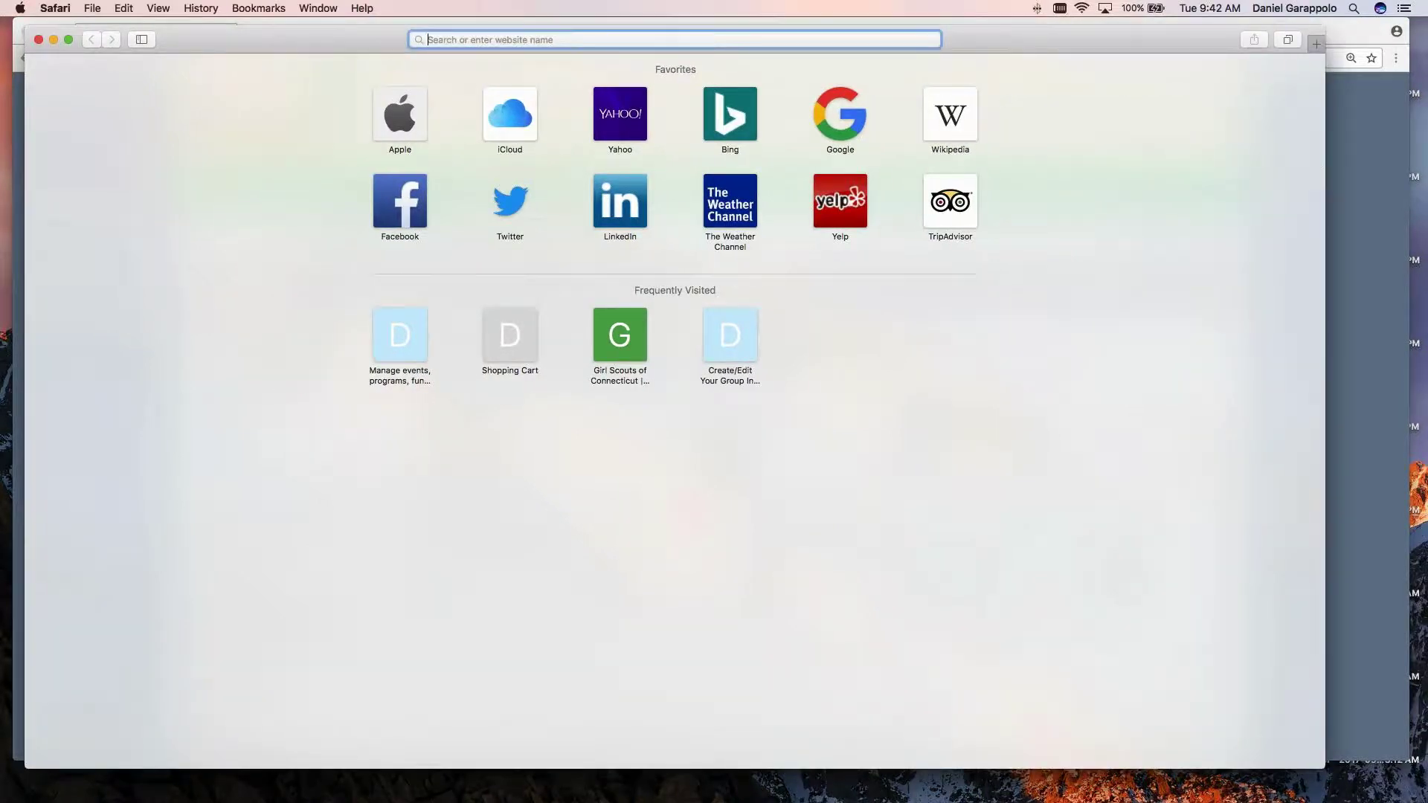
{"action": "key", "text": "super+v"}
{"action": "key", "text": "Return"}
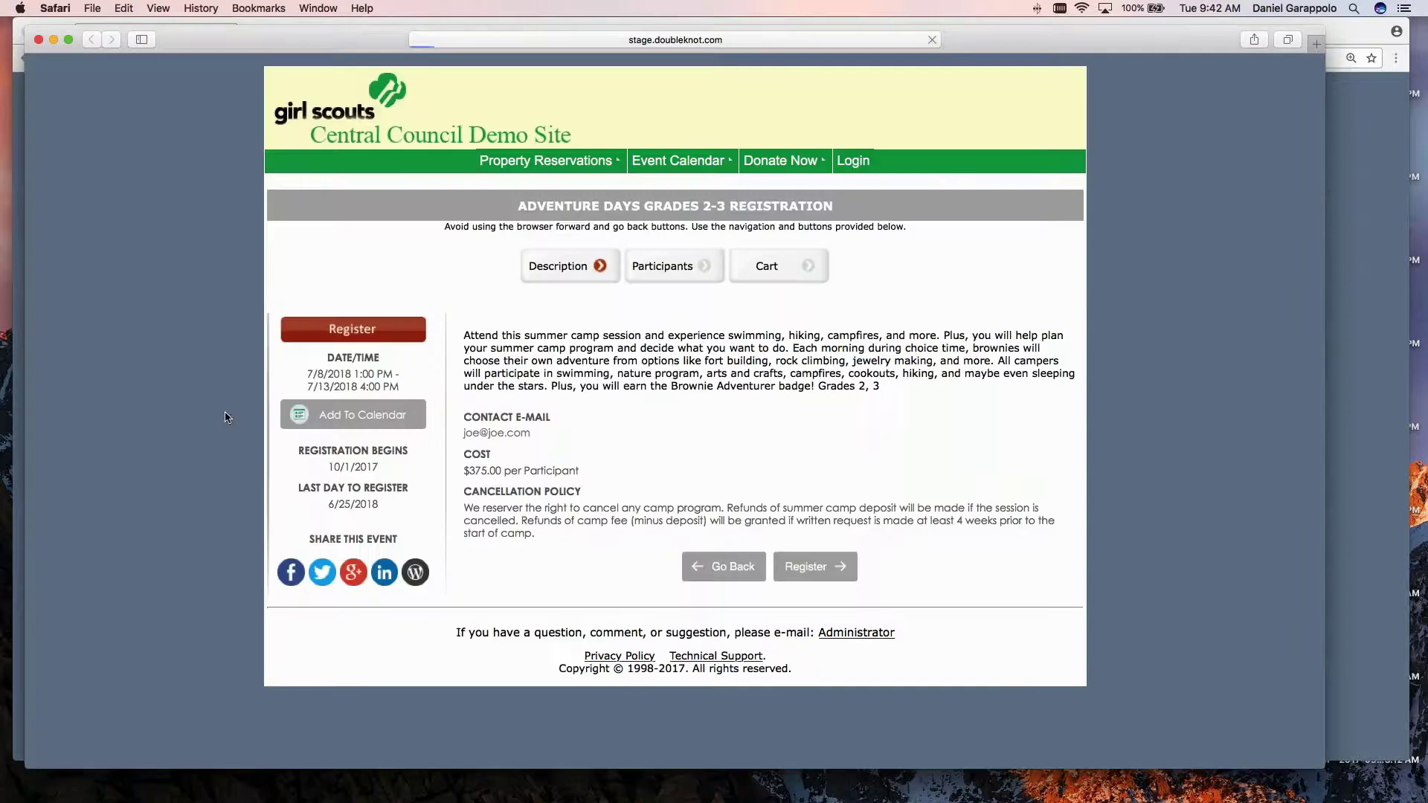
{"action": "key", "text": "super+r"}
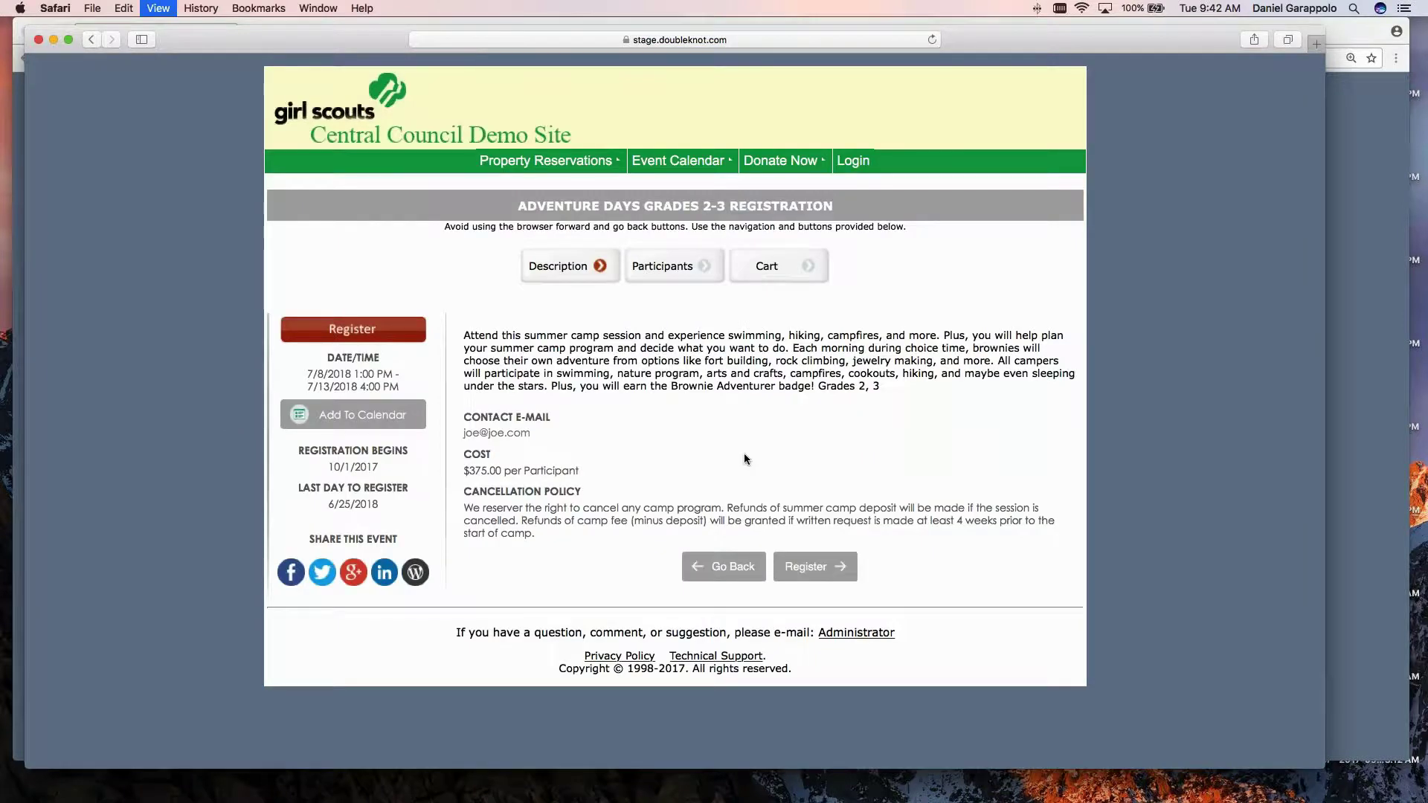
{"action": "key", "text": "super+plus"}
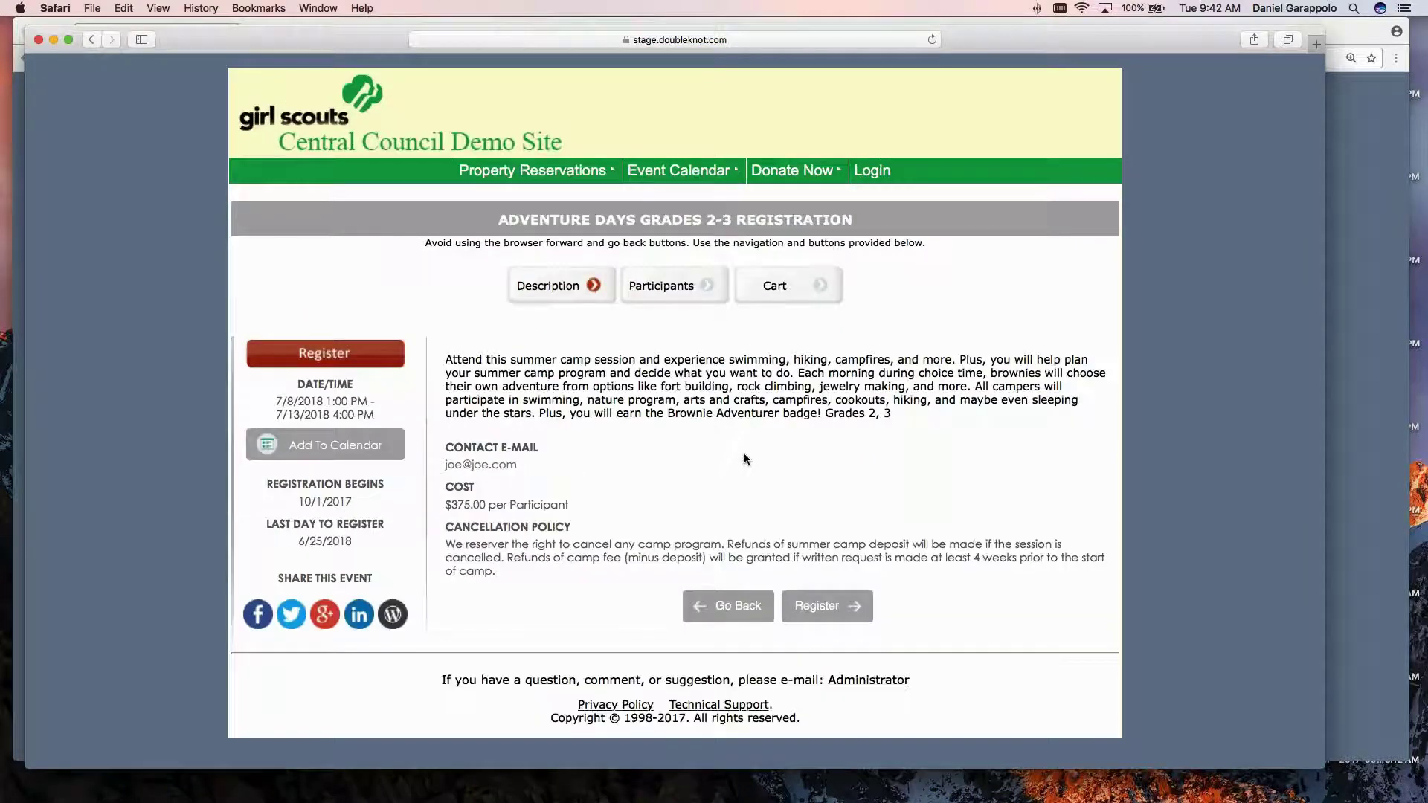
Register with How many? set to 1, then cancel and confirm cancelling the registration.
{"action": "left_click", "coordinate": [844, 608]}
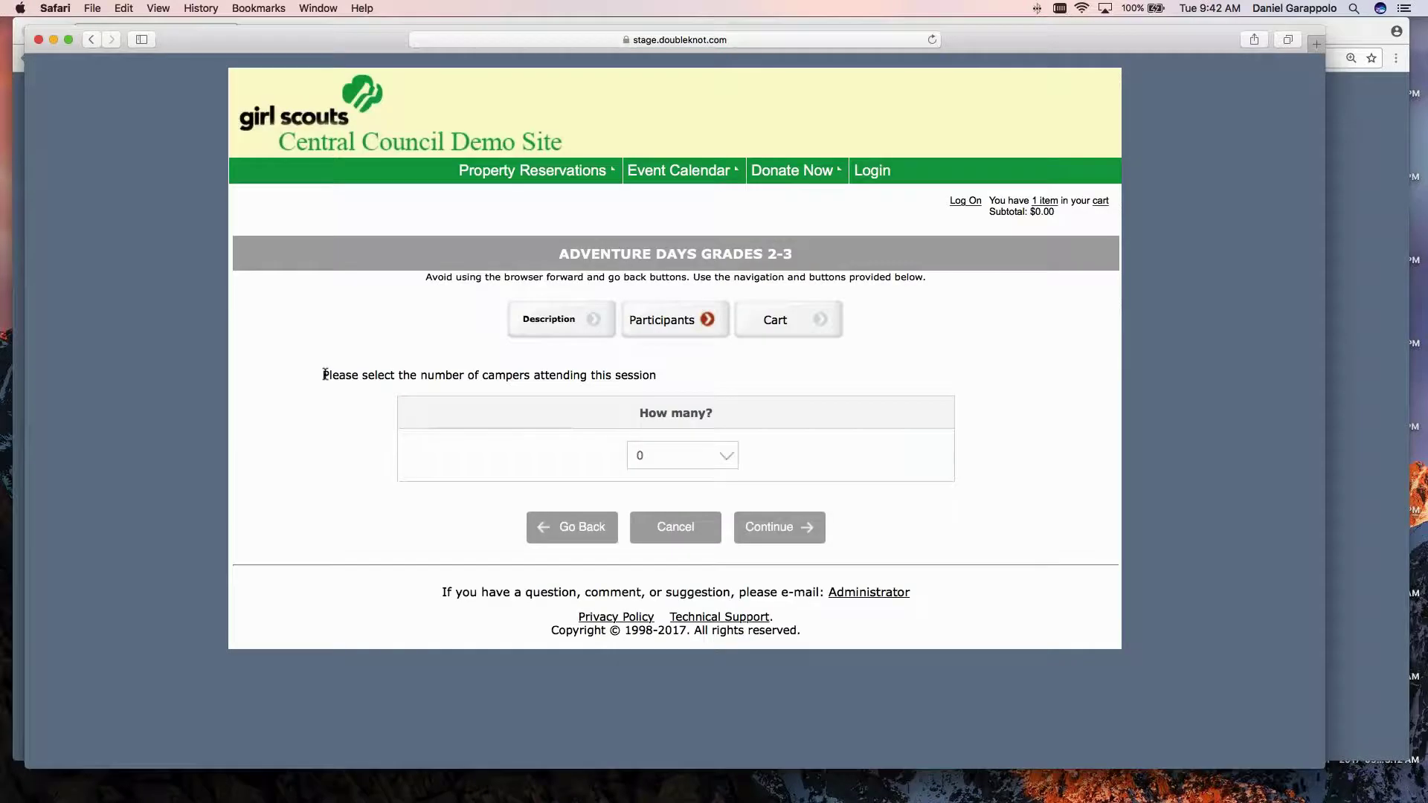
{"action": "left_click_drag", "start_coordinate": [325, 374], "coordinate": [727, 376]}
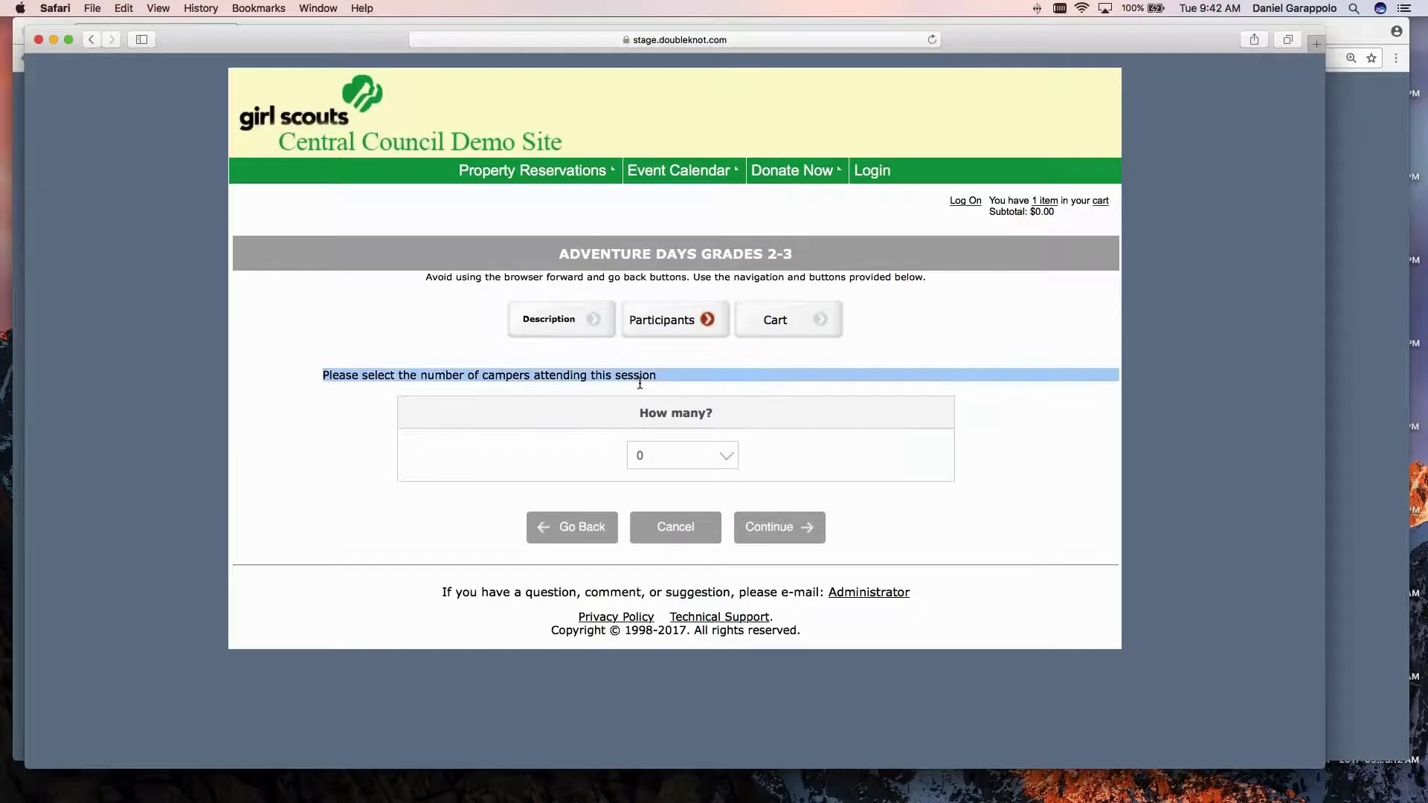
{"action": "left_click", "coordinate": [727, 459]}
{"action": "left_click", "coordinate": [690, 470]}
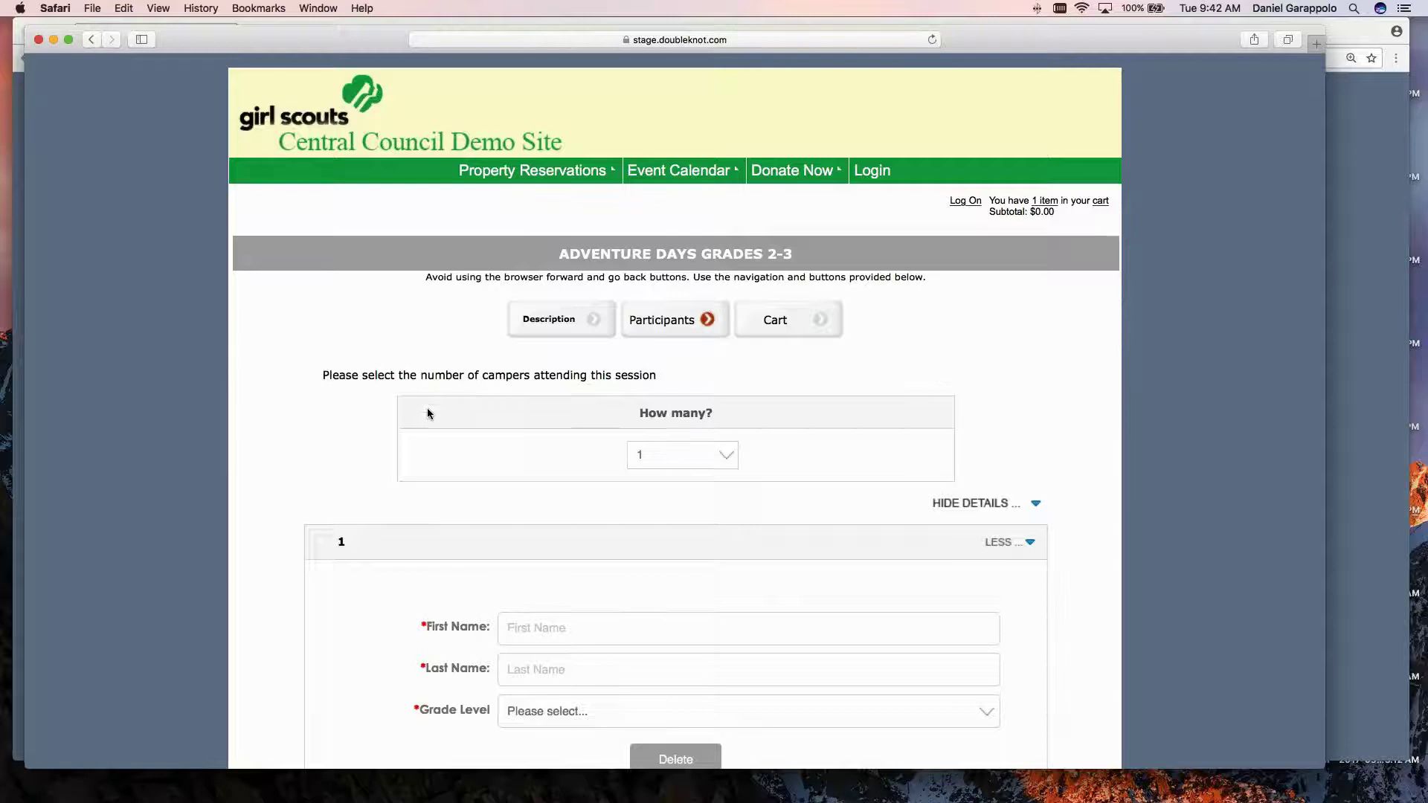
{"action": "scroll", "coordinate": [427, 413], "scroll_direction": "down", "scroll_amount": 2}
{"action": "scroll", "coordinate": [728, 328], "scroll_direction": "down", "scroll_amount": 1}
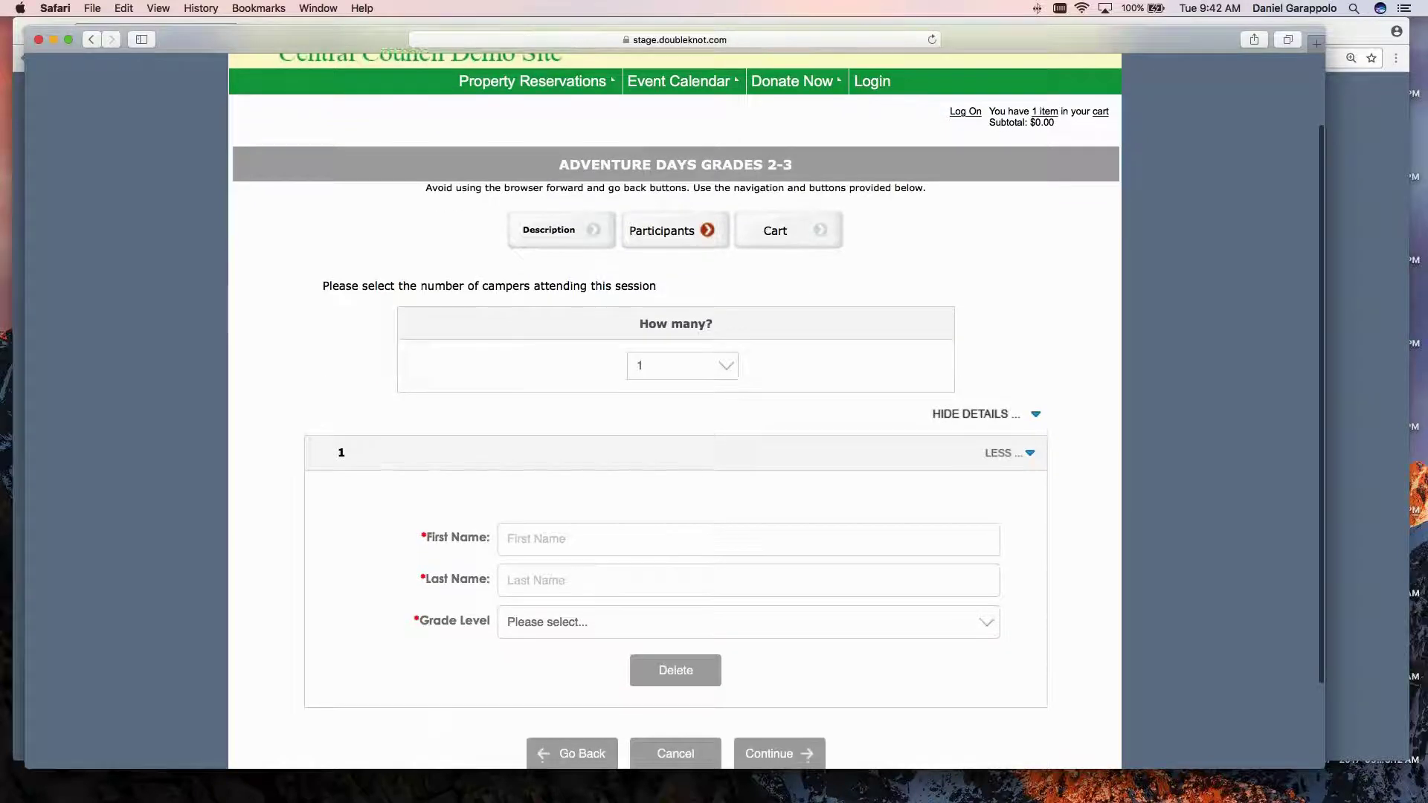
{"action": "scroll", "coordinate": [675, 446], "scroll_direction": "down", "scroll_amount": 1}
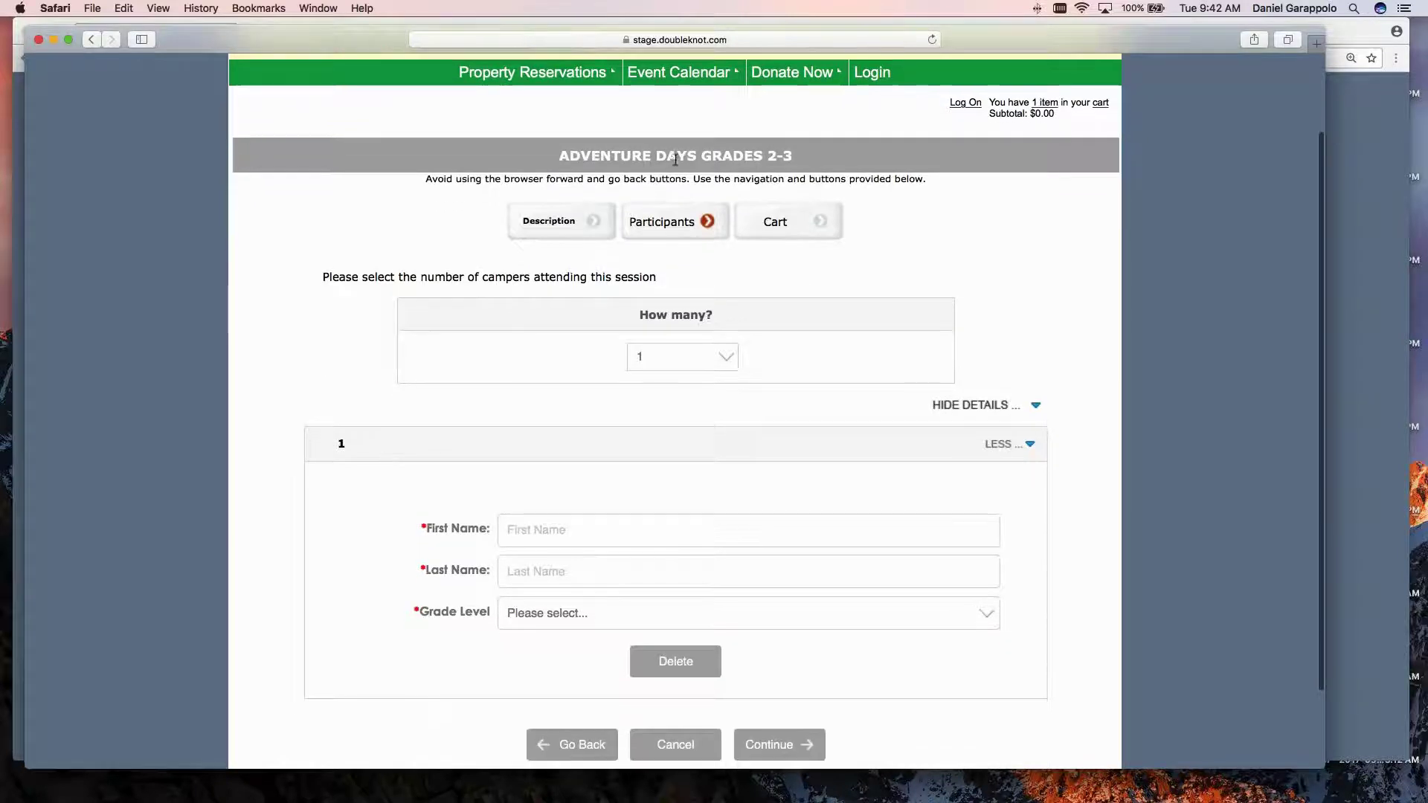
{"action": "left_click", "coordinate": [672, 744]}
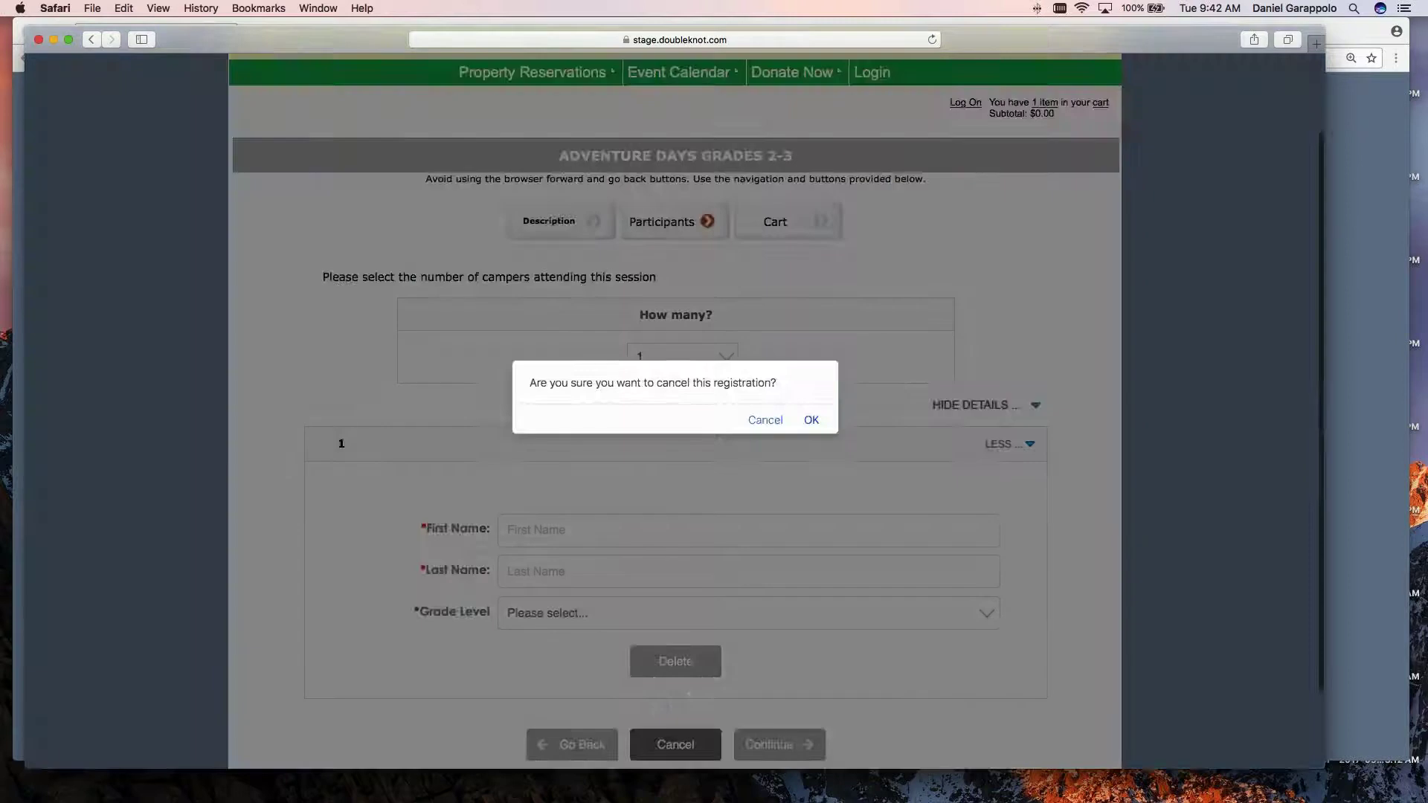
{"action": "left_click", "coordinate": [811, 420]}
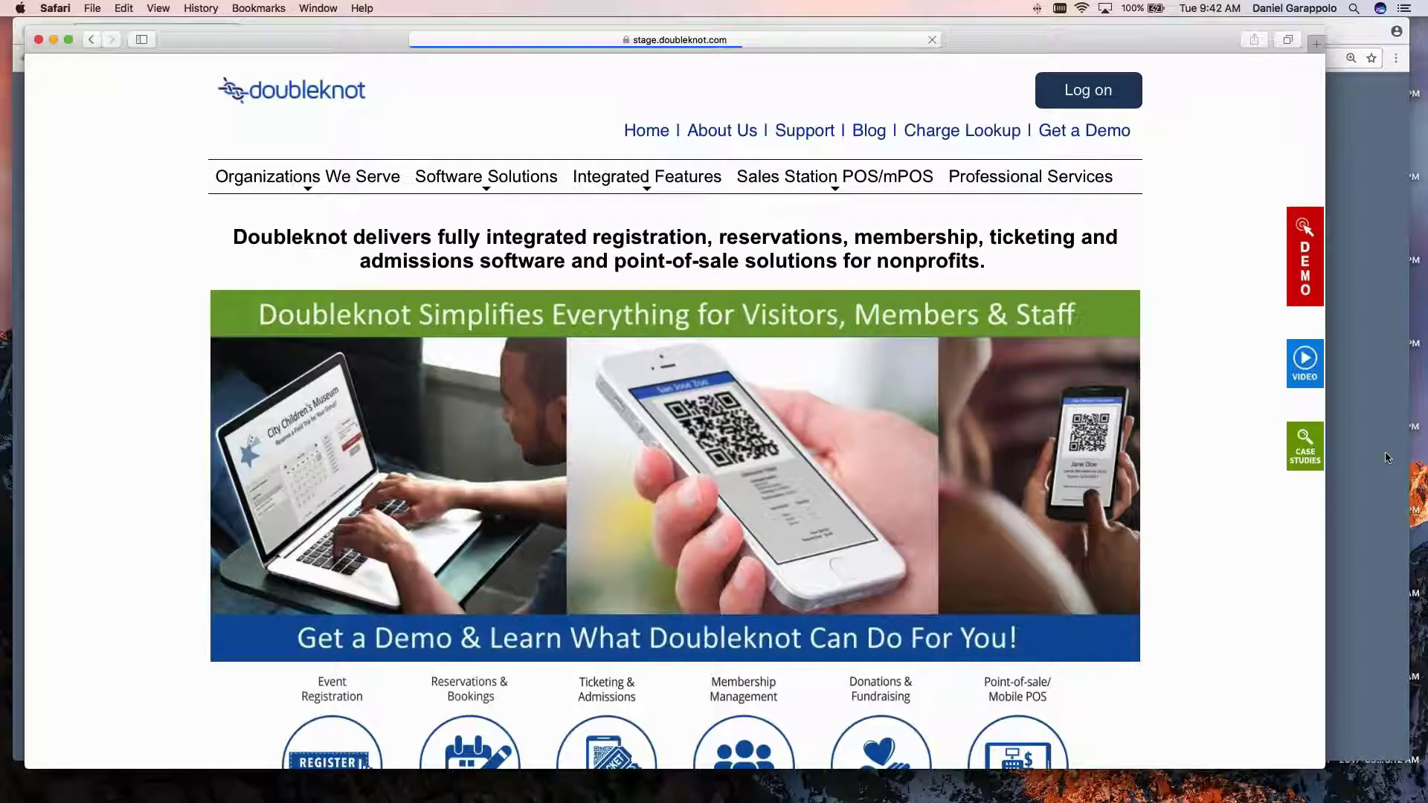
{"action": "left_click", "coordinate": [1387, 457]}
Open the Week 1 - Grades 1-8 activity and copy its public event URL.
{"action": "scroll", "coordinate": [714, 519], "scroll_direction": "down", "scroll_amount": 4}
{"action": "left_click", "coordinate": [711, 598]}
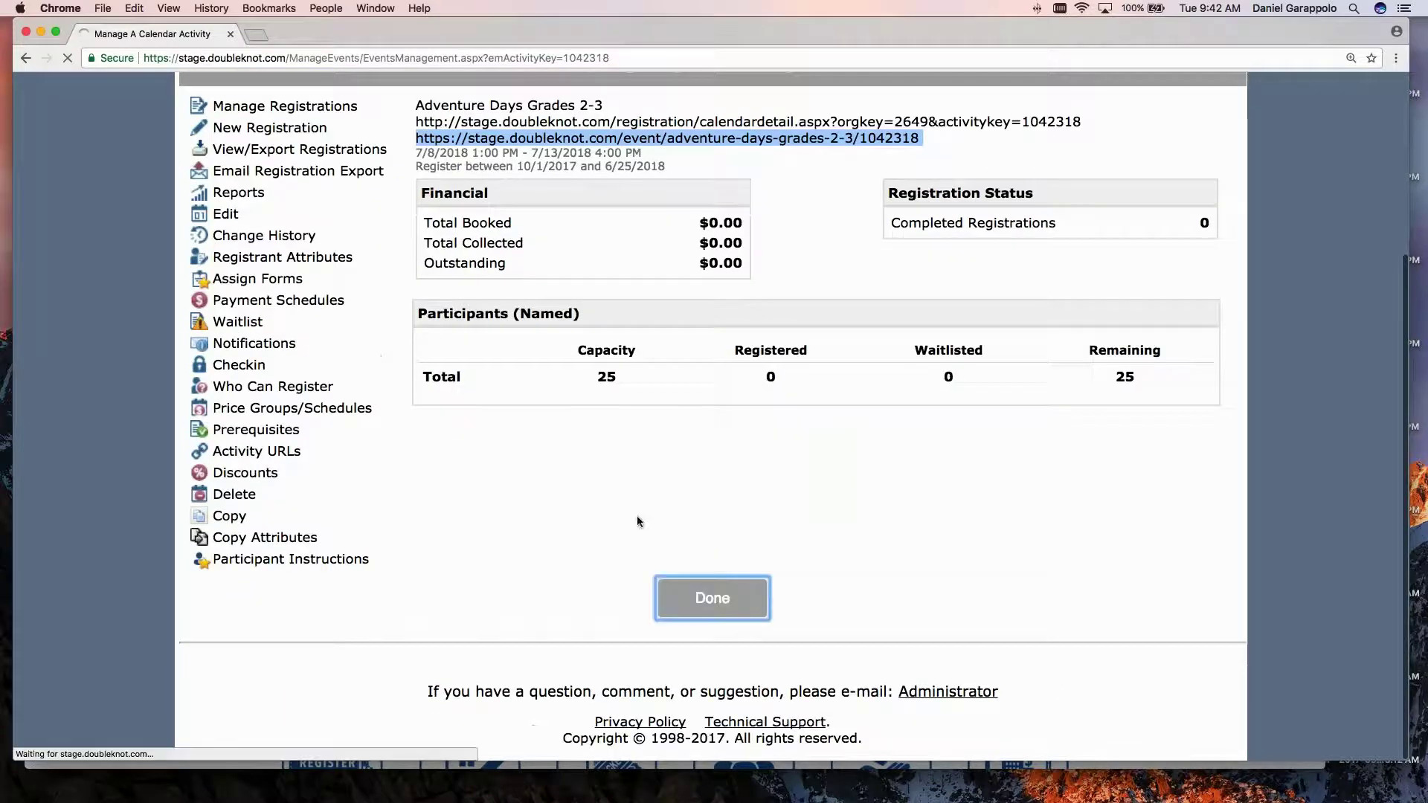
{"action": "scroll", "coordinate": [517, 500], "scroll_direction": "down", "scroll_amount": 5}
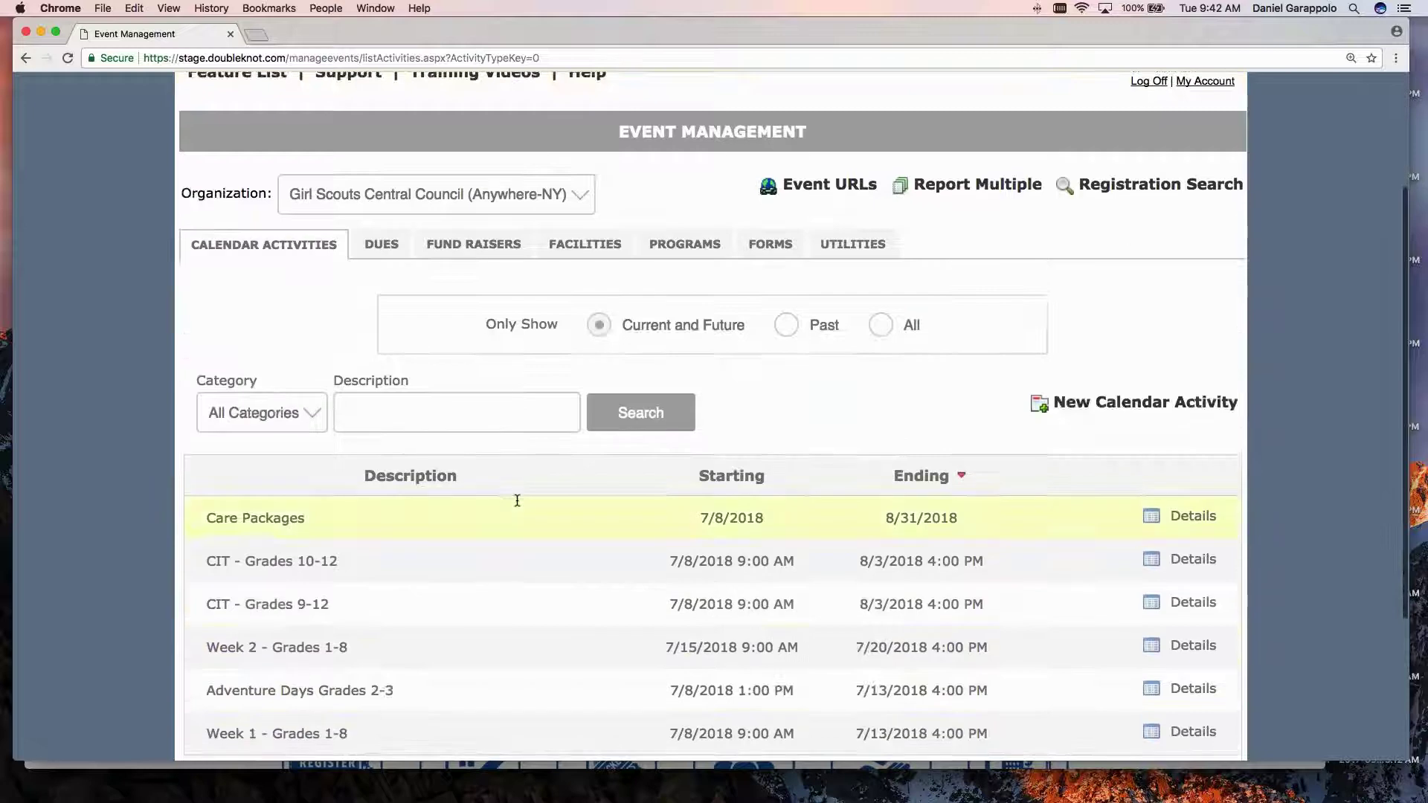
{"action": "scroll", "coordinate": [517, 501], "scroll_direction": "down", "scroll_amount": 3}
{"action": "left_click", "coordinate": [456, 616]}
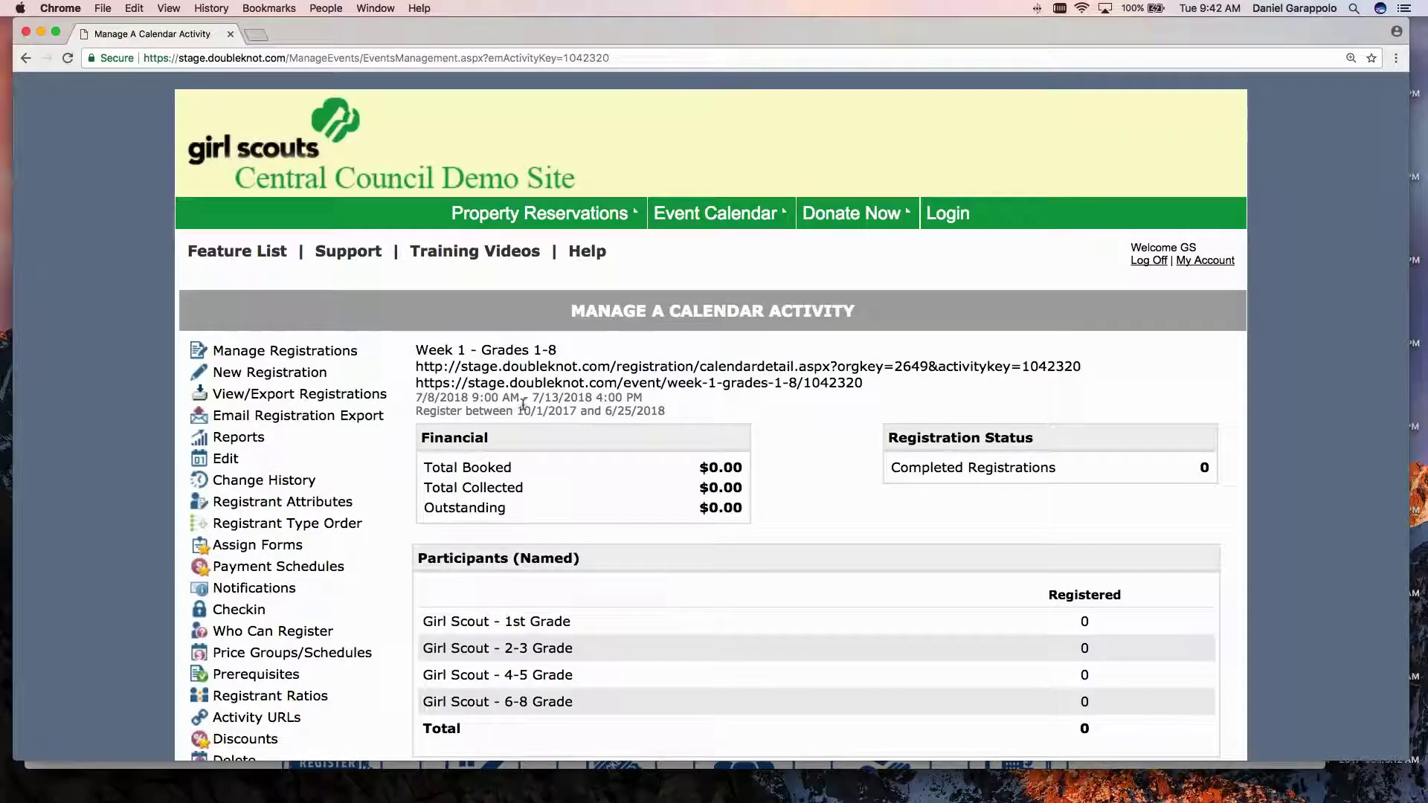
{"action": "triple_click", "coordinate": [531, 383]}
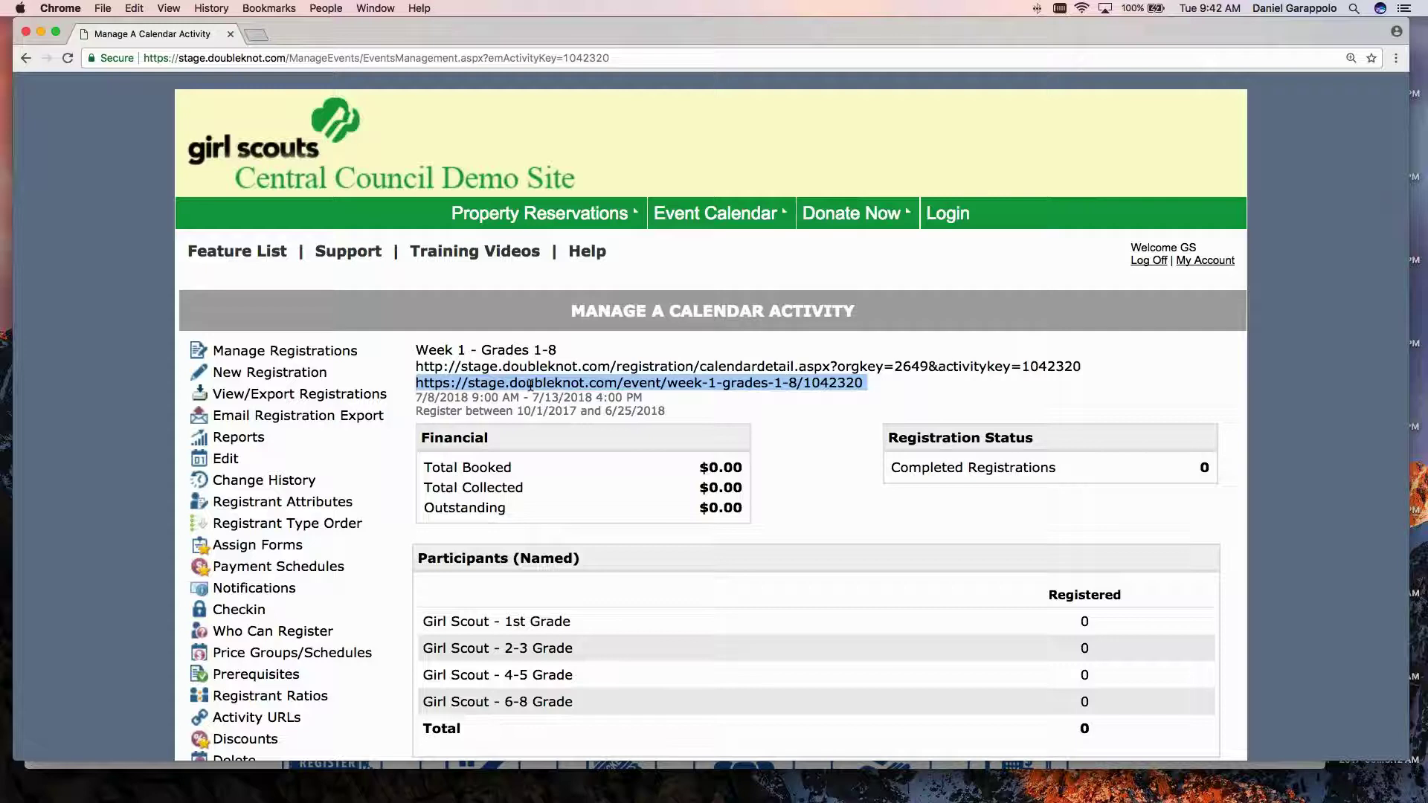
{"action": "key", "text": "super+c"}
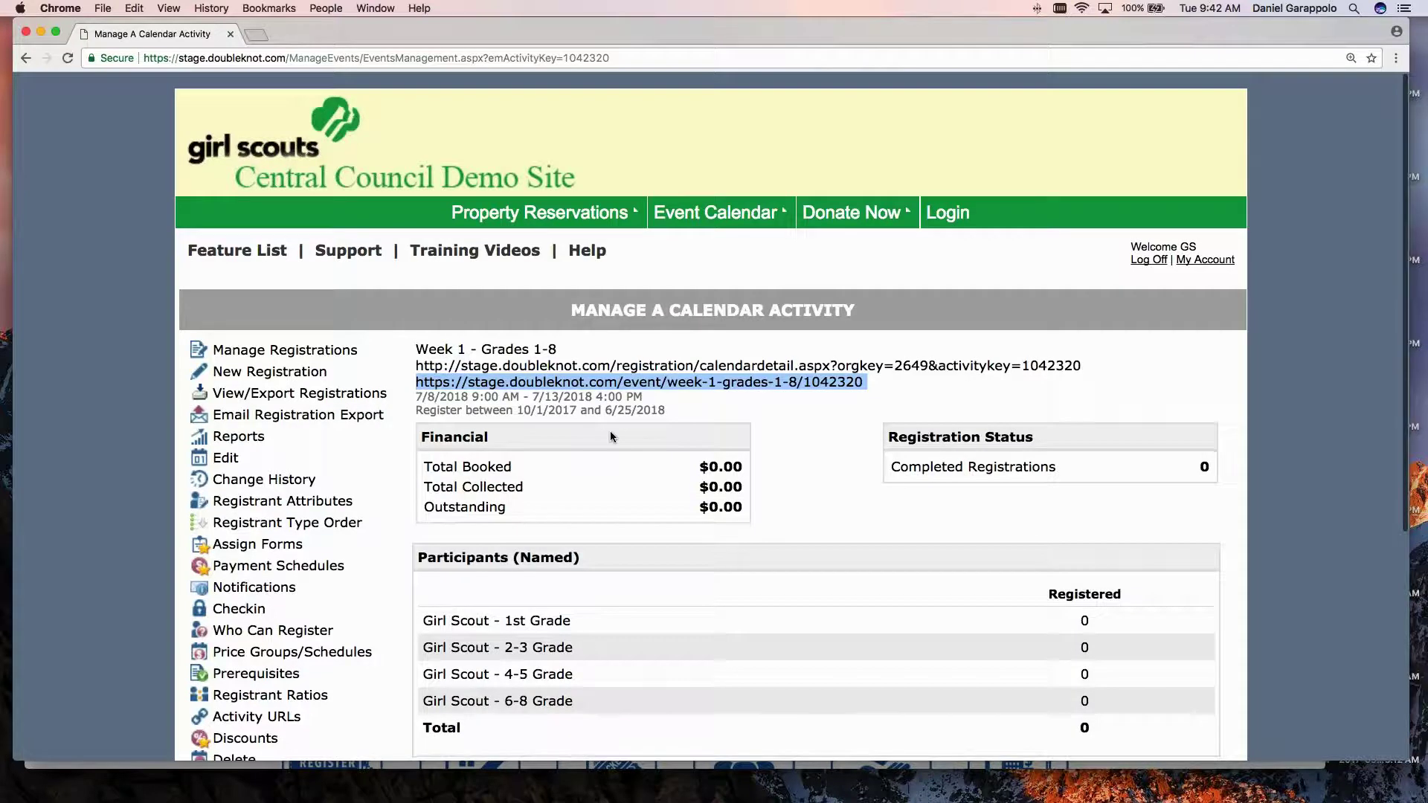
Load the copied Week 1 event URL in the other browser window.
{"action": "scroll", "coordinate": [610, 431], "scroll_direction": "up", "scroll_amount": 5}
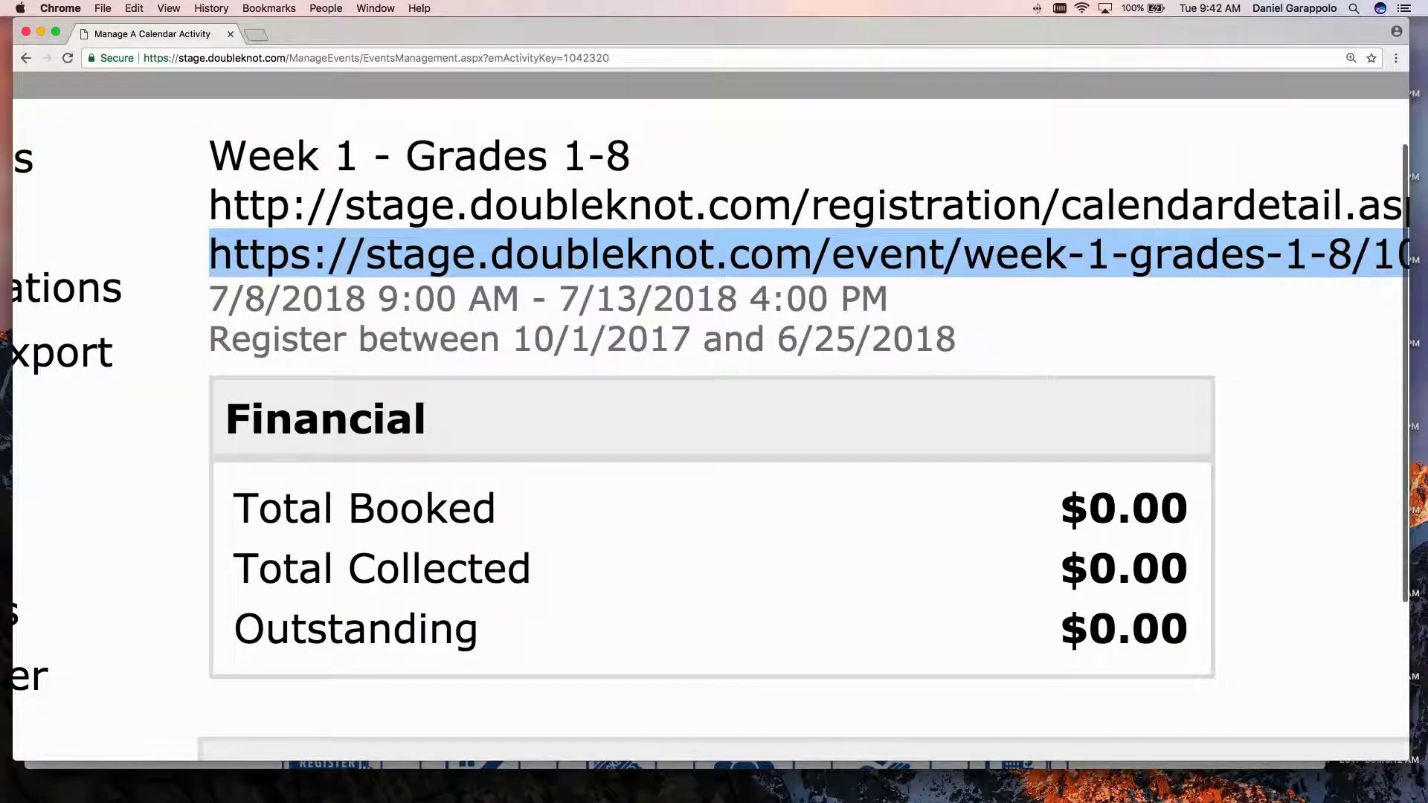
{"action": "scroll", "coordinate": [714, 417], "scroll_direction": "down", "scroll_amount": 1}
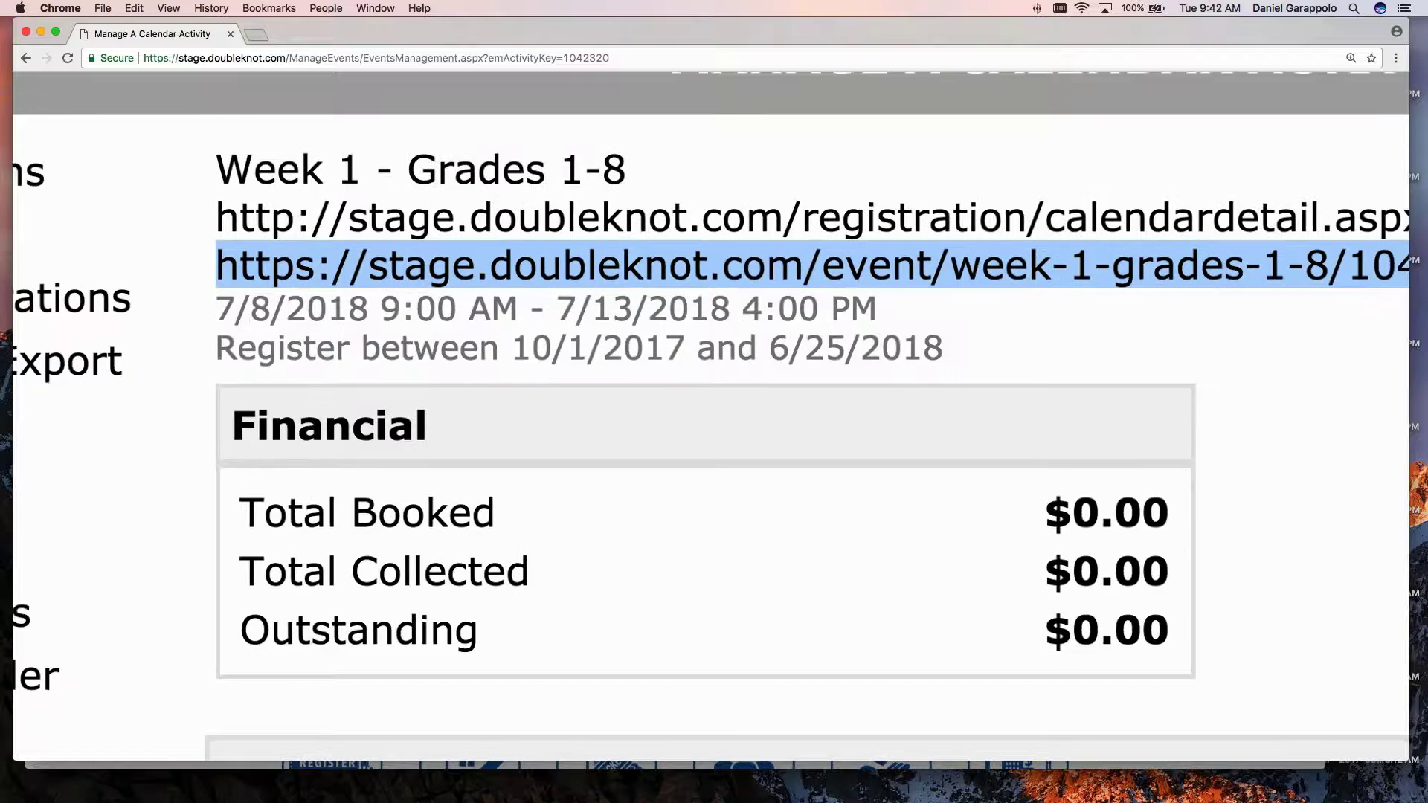
{"action": "scroll", "coordinate": [714, 417], "scroll_direction": "down", "scroll_amount": 5}
{"action": "key", "text": "super+Tab"}
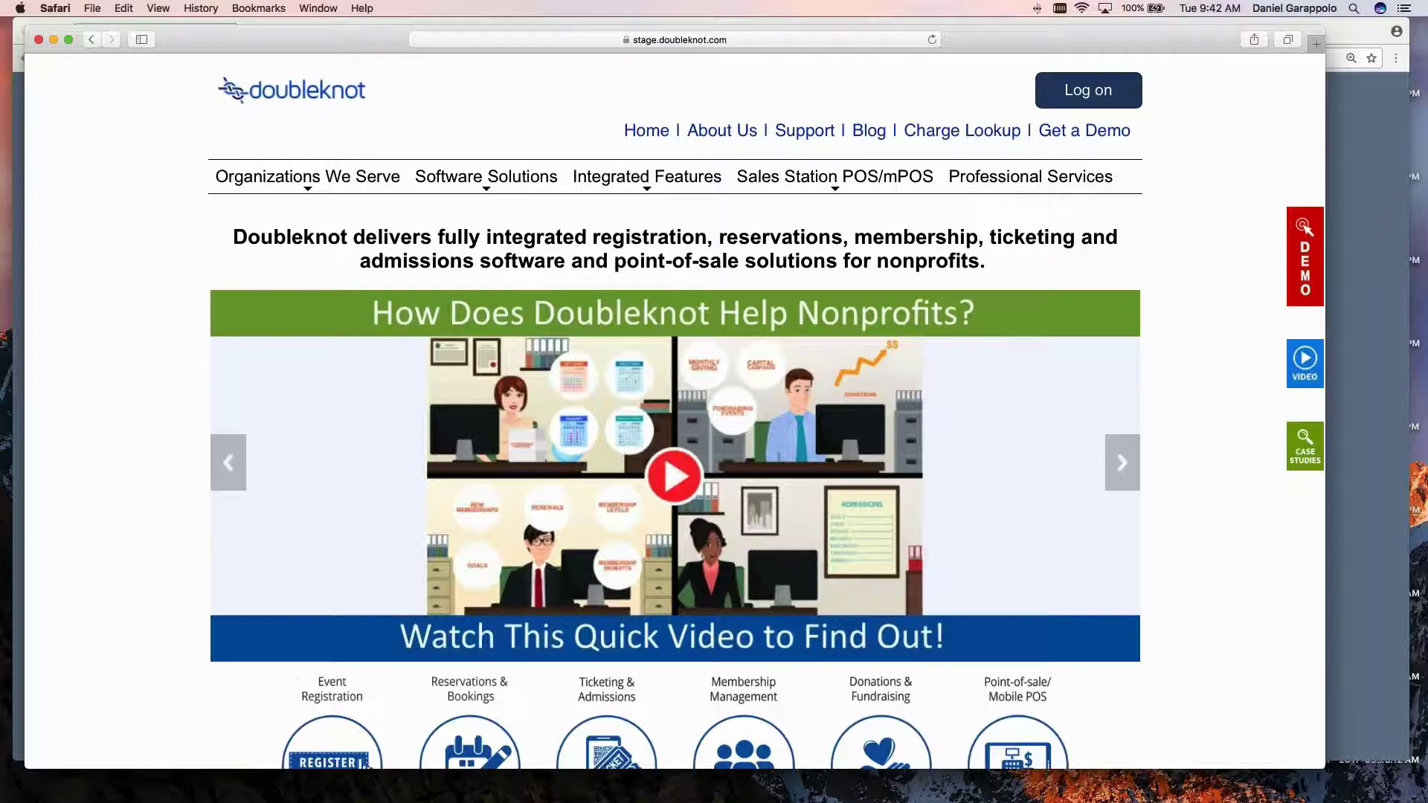
{"action": "key", "text": "super+l"}
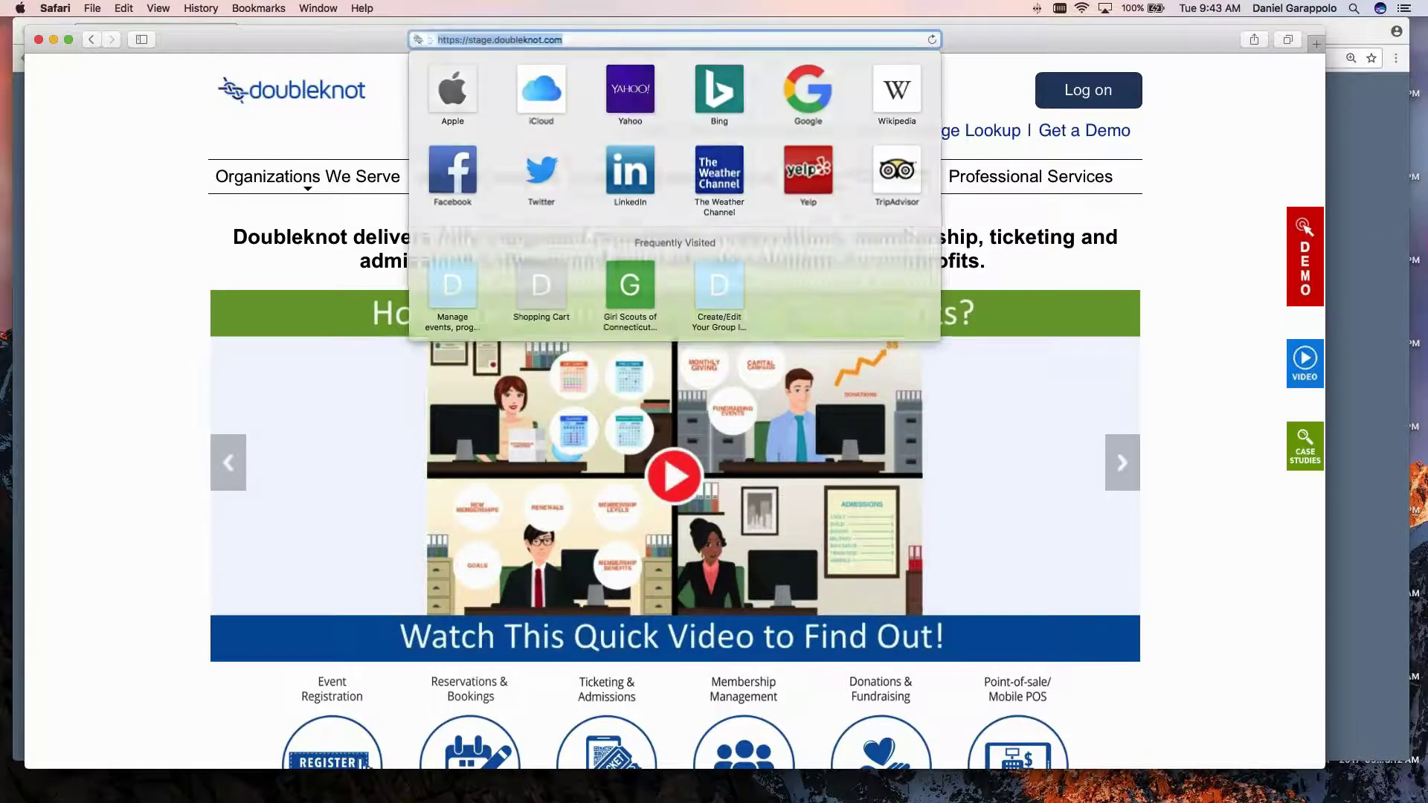
{"action": "key", "text": "super+v"}
{"action": "key", "text": "Return"}
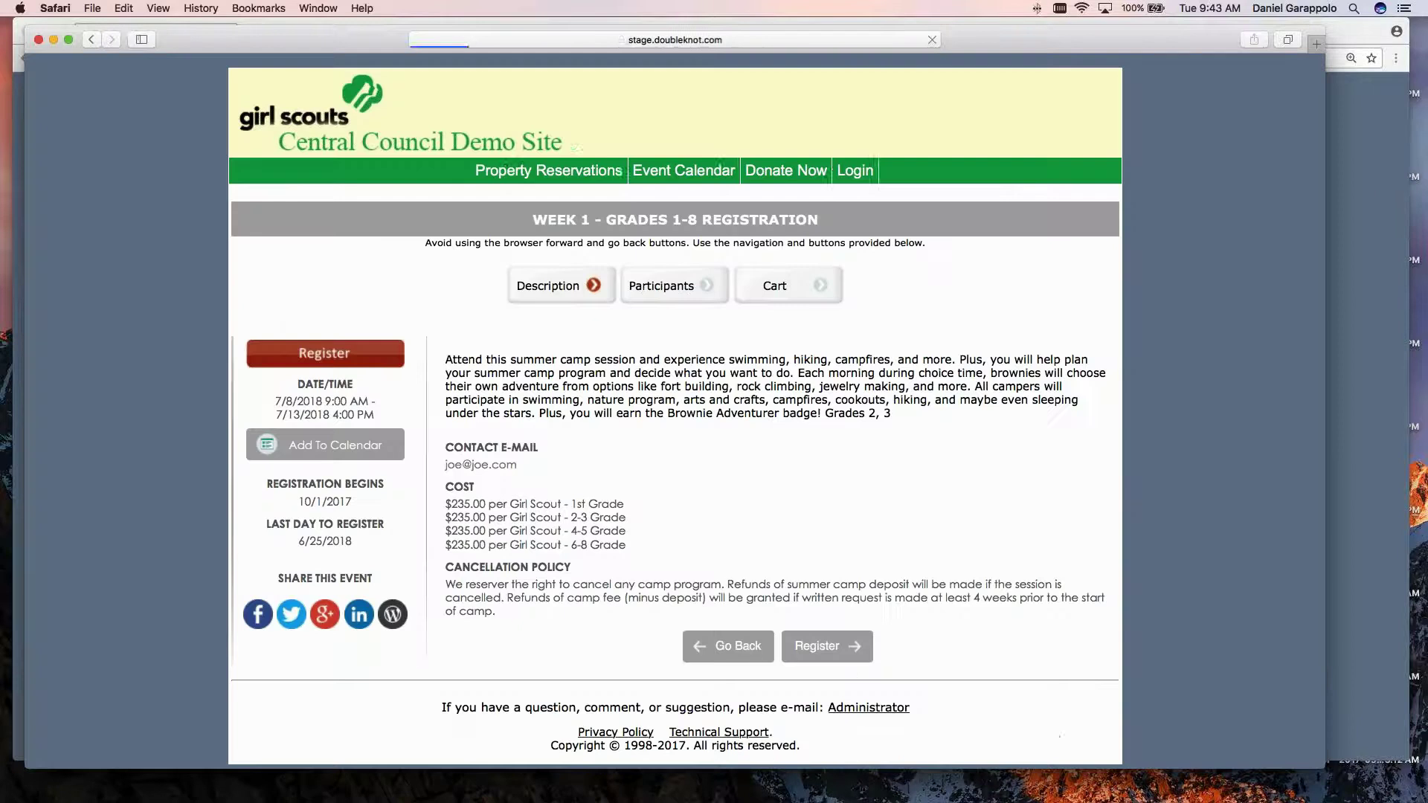
Start registration and review the How many? grade options for WEEK 1 - GRADES 1-8.
{"action": "left_click", "coordinate": [827, 645]}
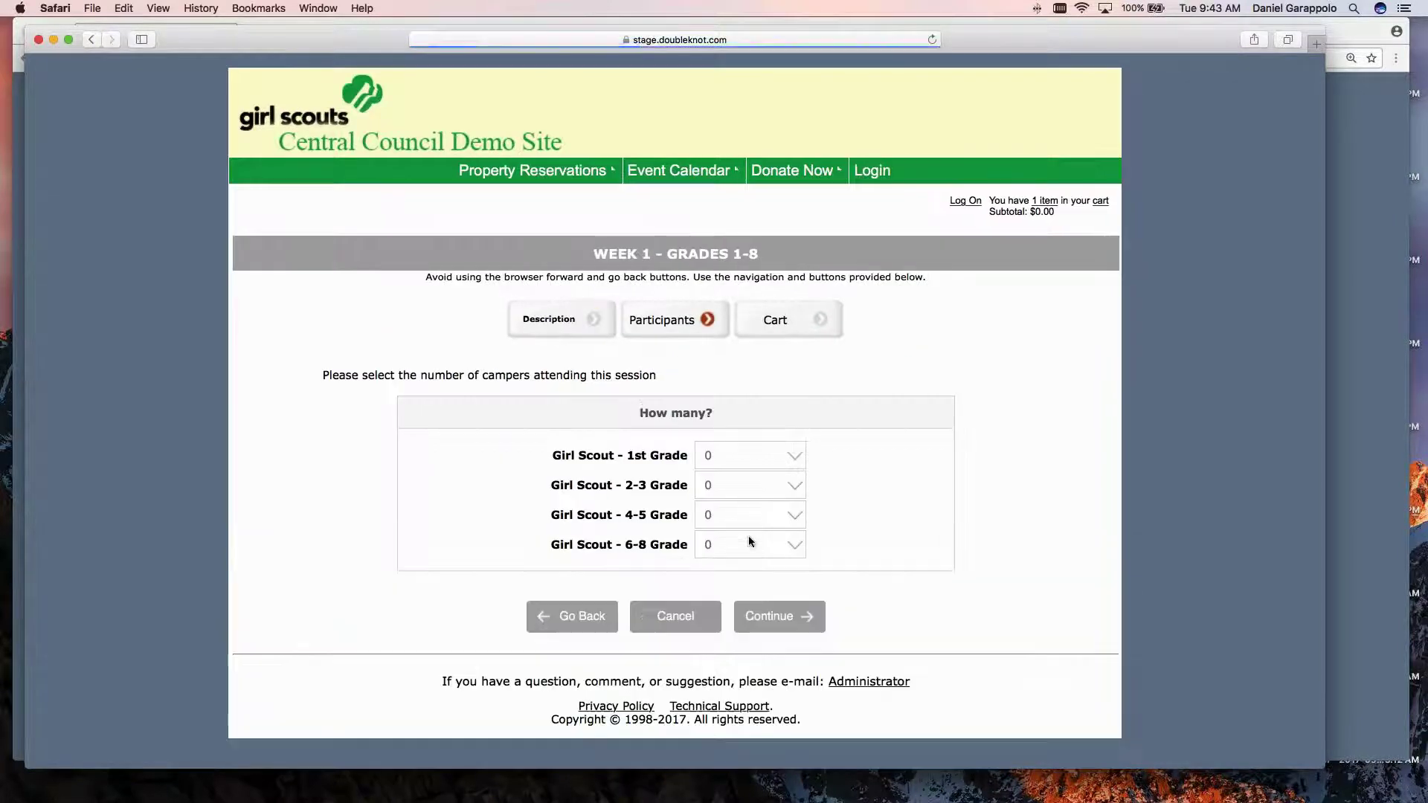
{"action": "left_click_drag", "start_coordinate": [639, 411], "coordinate": [720, 410]}
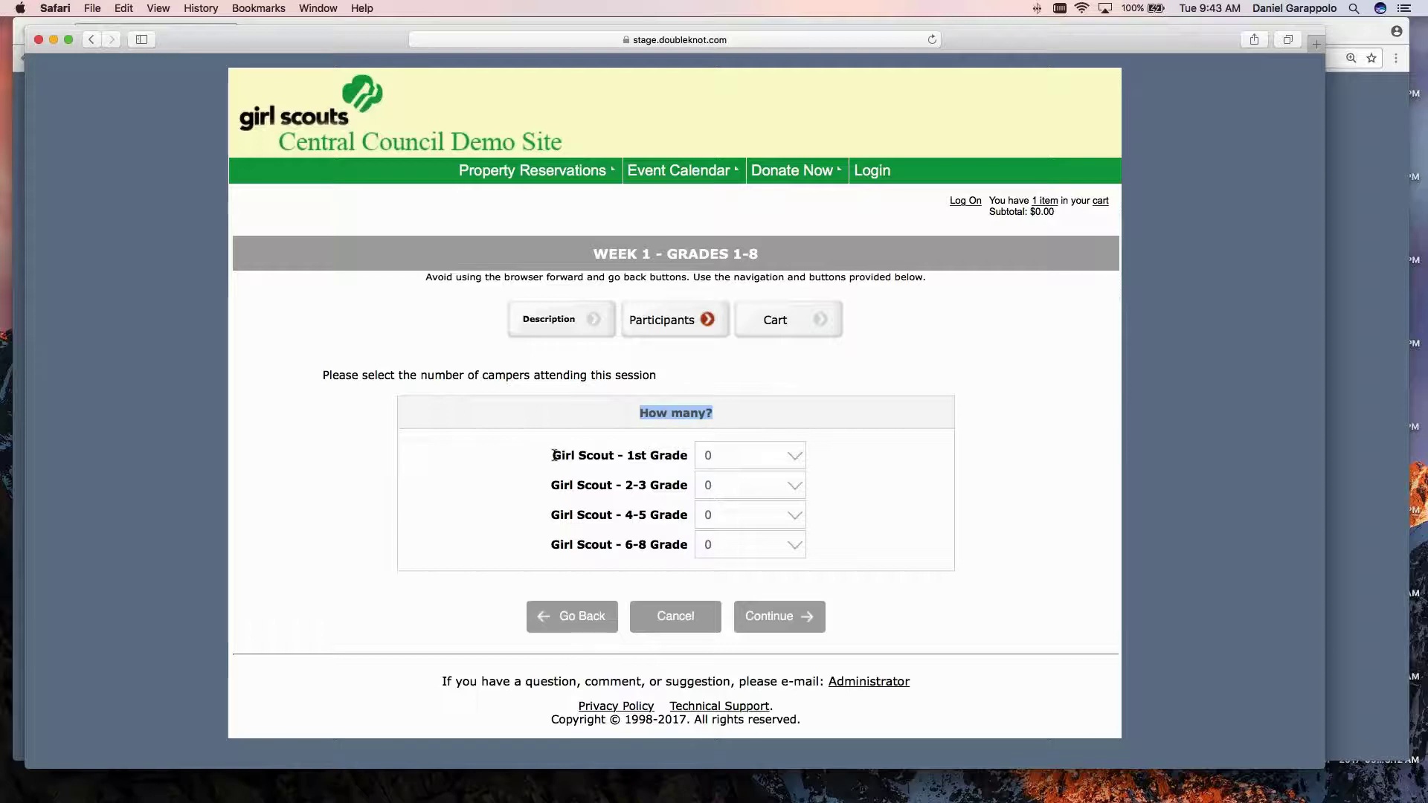
{"action": "left_click_drag", "start_coordinate": [553, 455], "coordinate": [687, 456]}
{"action": "left_click", "coordinate": [687, 456]}
{"action": "left_click_drag", "start_coordinate": [552, 485], "coordinate": [688, 484]}
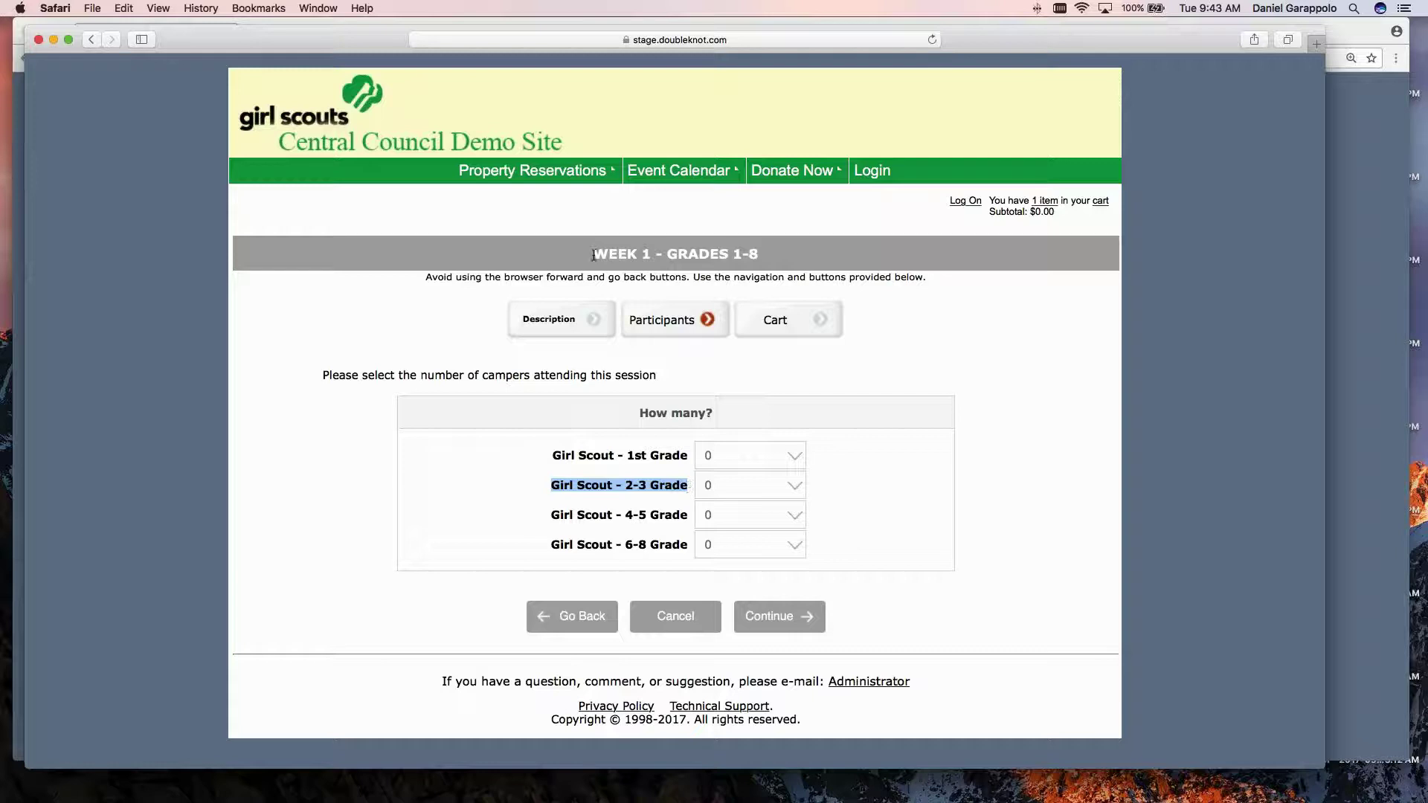
{"action": "left_click_drag", "start_coordinate": [593, 255], "coordinate": [751, 259]}
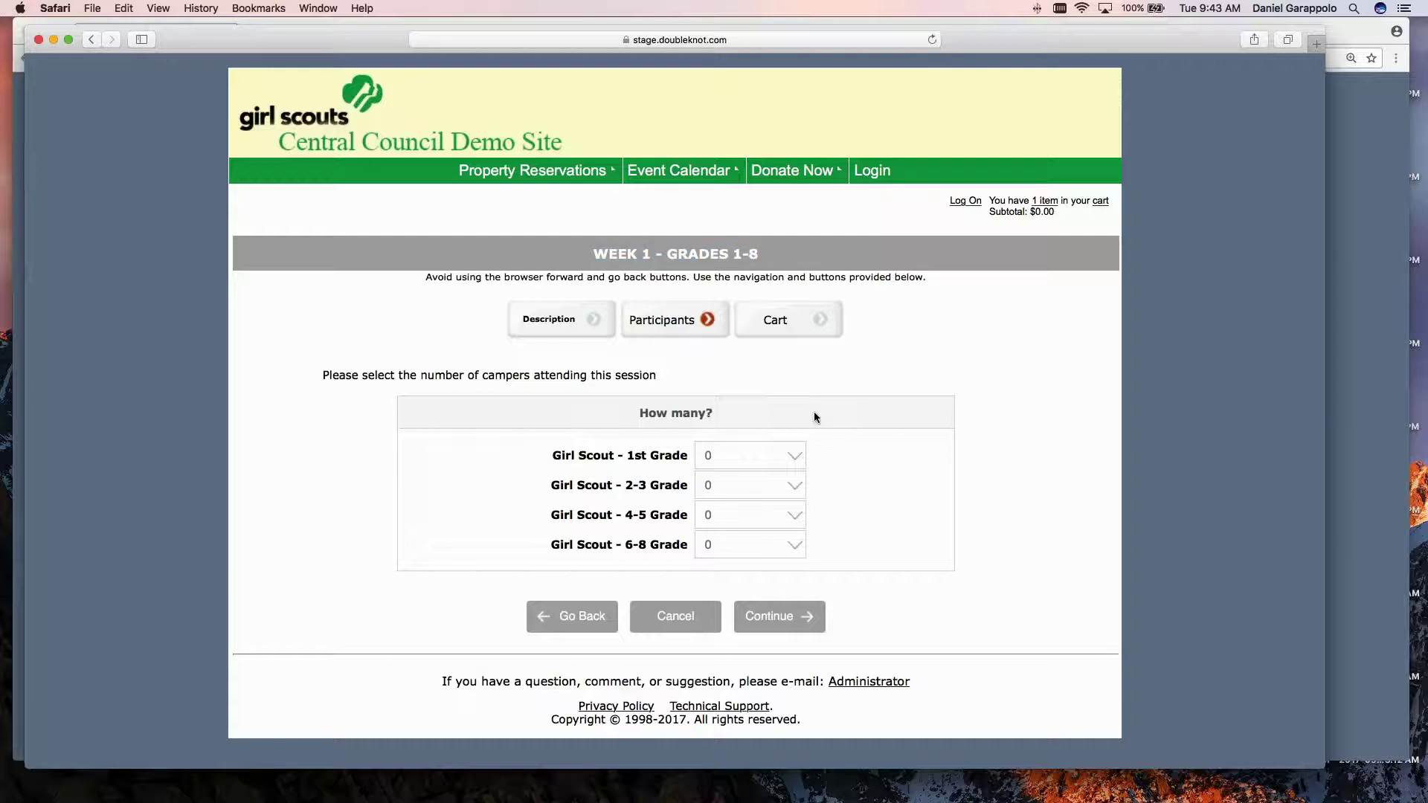
Choose one Girl Scout - 1st Grade camper and scroll to the empty name fields.
{"action": "left_click", "coordinate": [796, 456]}
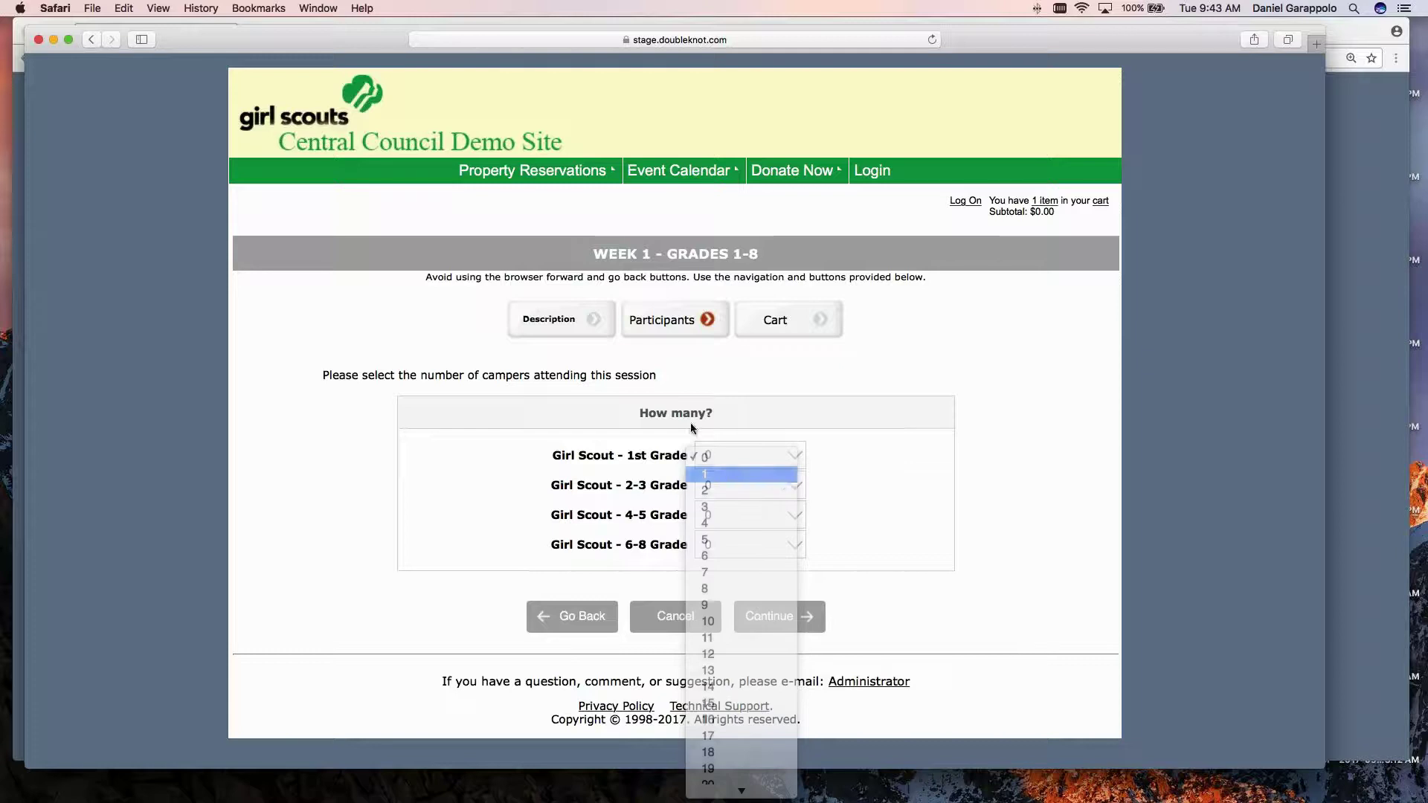
{"action": "key", "text": "Return"}
{"action": "scroll", "coordinate": [497, 440], "scroll_direction": "down", "scroll_amount": 1}
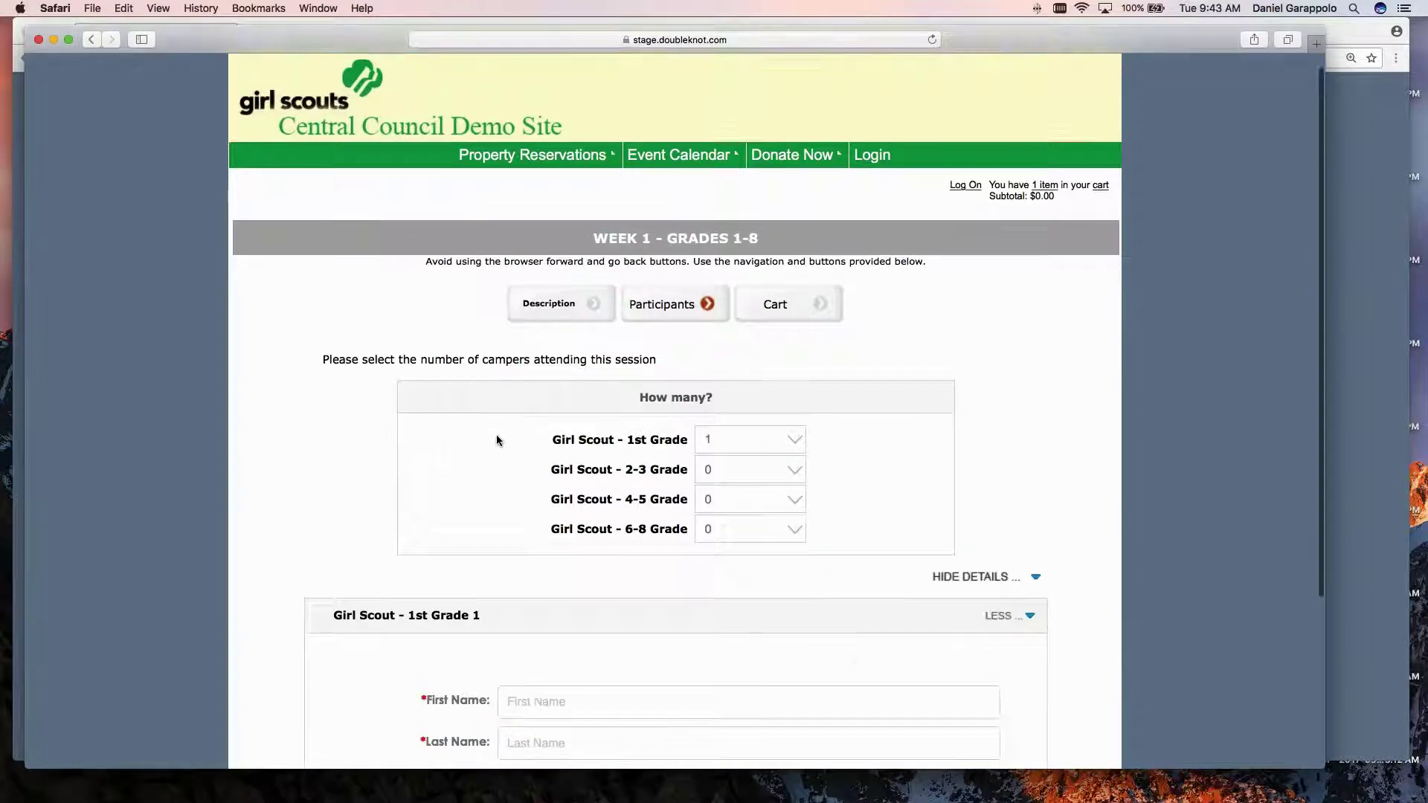
{"action": "scroll", "coordinate": [497, 440], "scroll_direction": "down", "scroll_amount": 2}
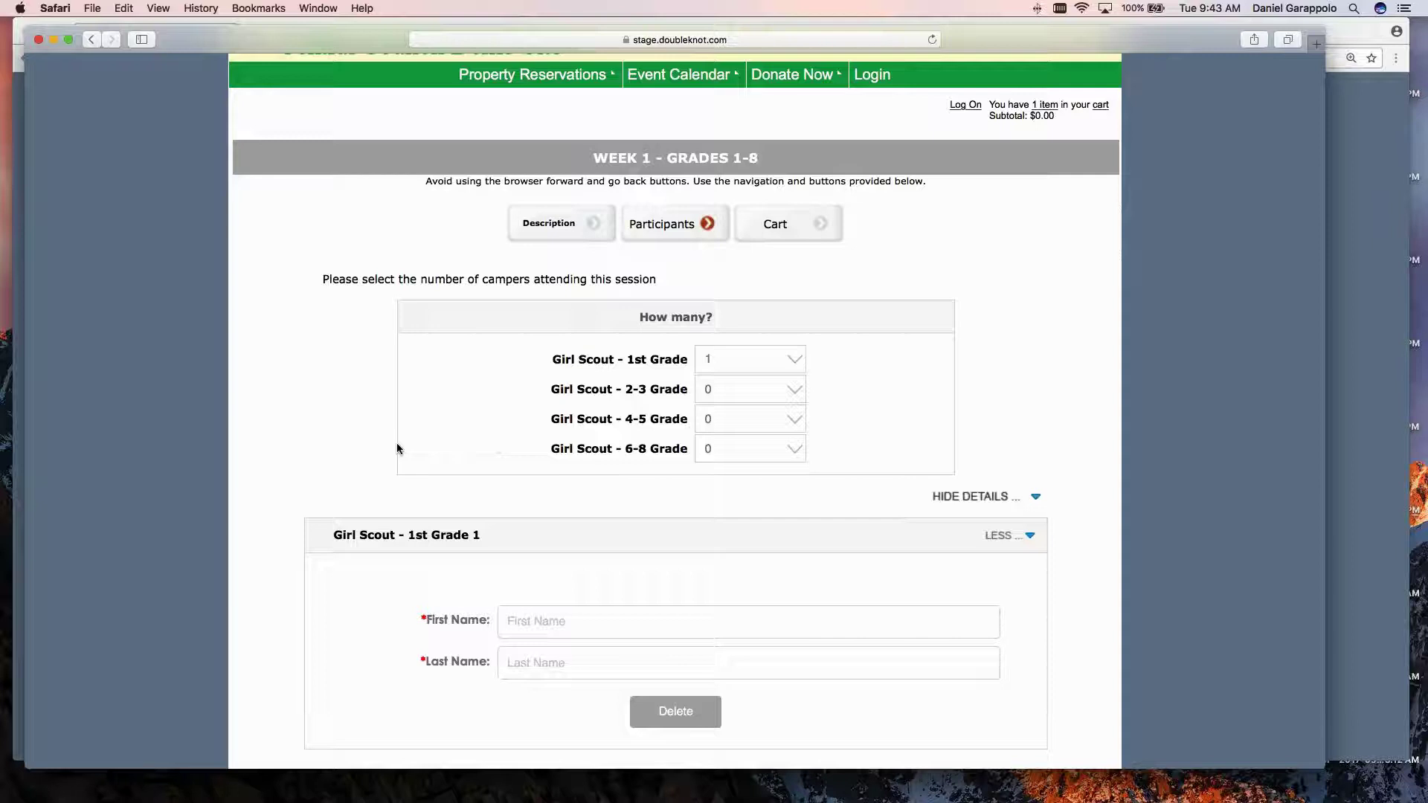
{"action": "scroll", "coordinate": [312, 394], "scroll_direction": "down", "scroll_amount": 1}
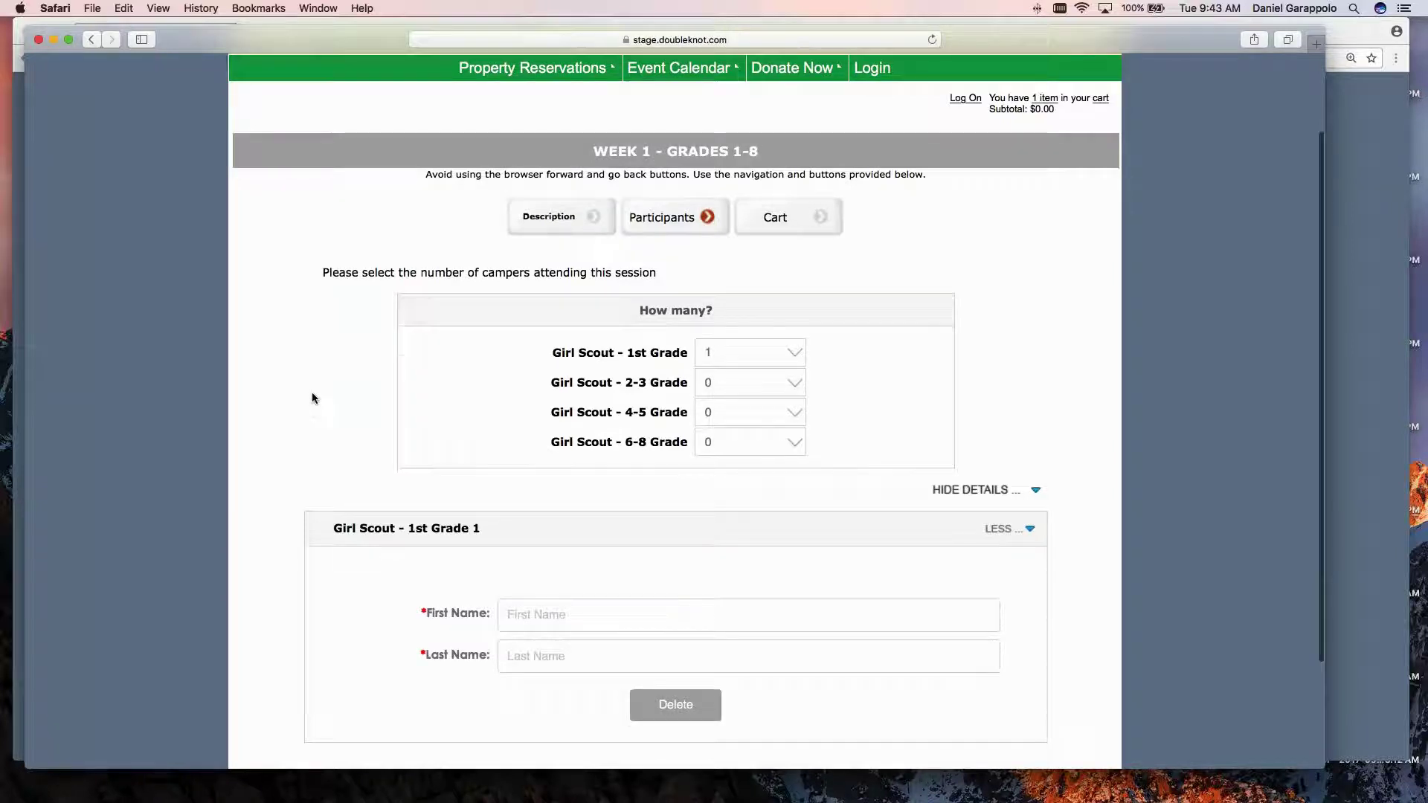
{"action": "scroll", "coordinate": [311, 391], "scroll_direction": "down", "scroll_amount": 3}
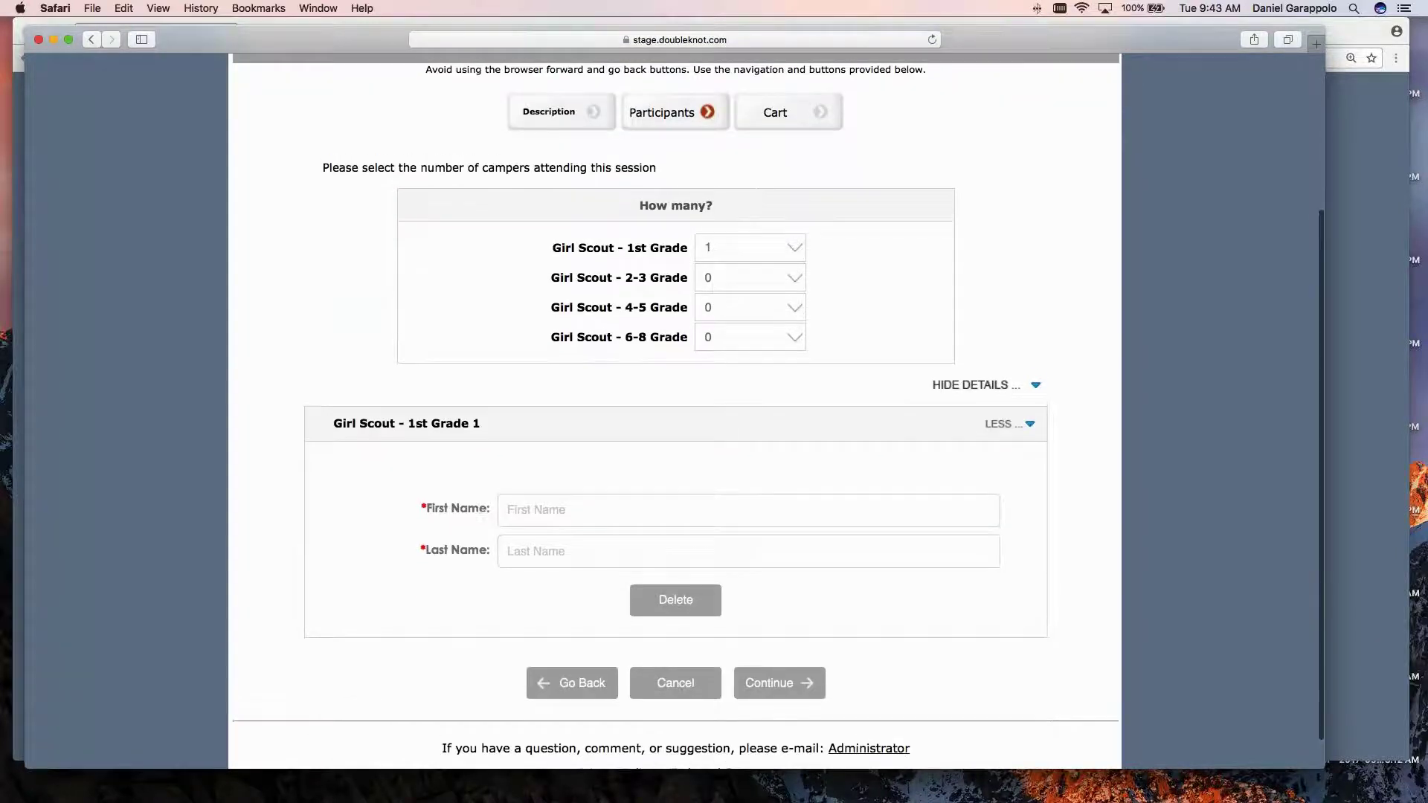
{"action": "scroll", "coordinate": [674, 409], "scroll_direction": "up", "scroll_amount": 4}
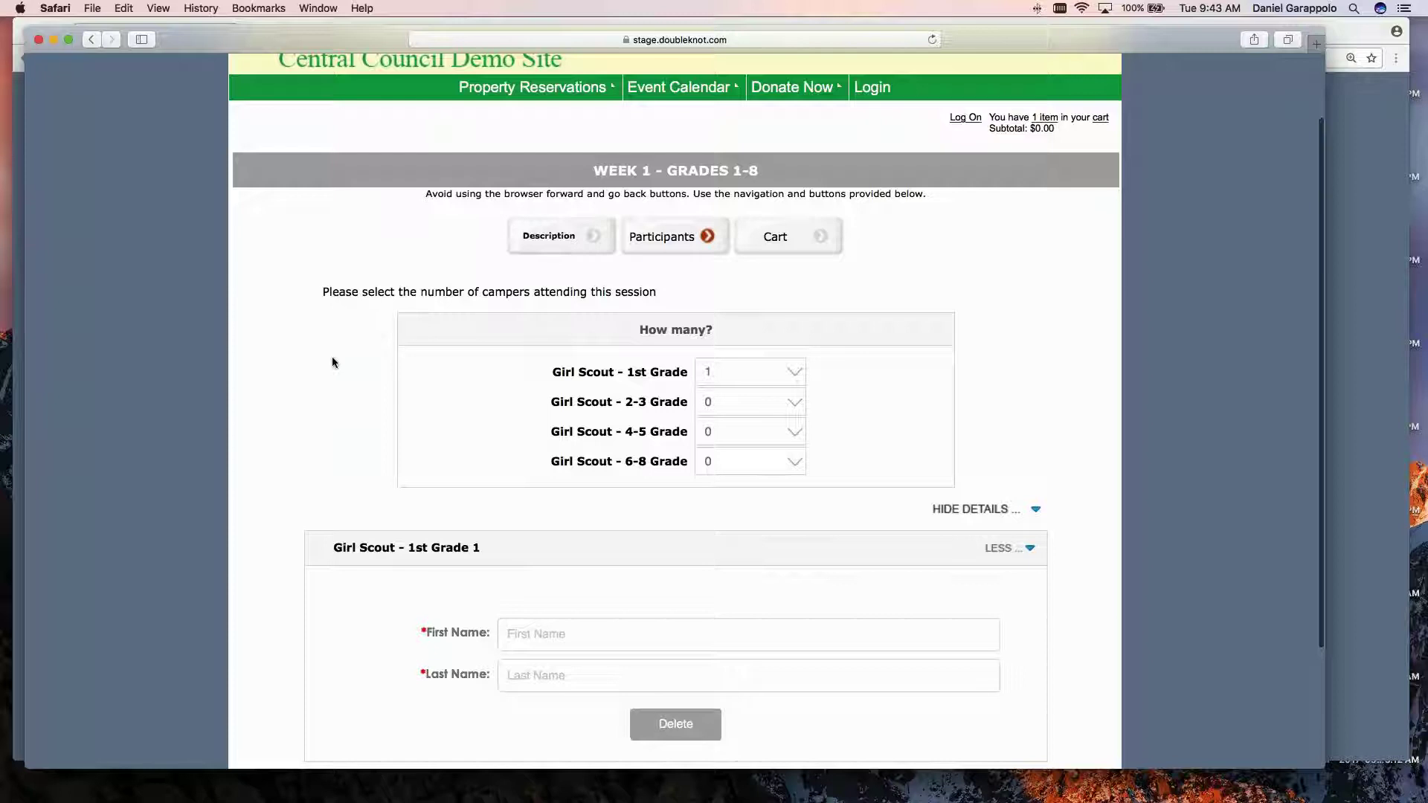
{"action": "scroll", "coordinate": [332, 362], "scroll_direction": "down", "scroll_amount": 2}
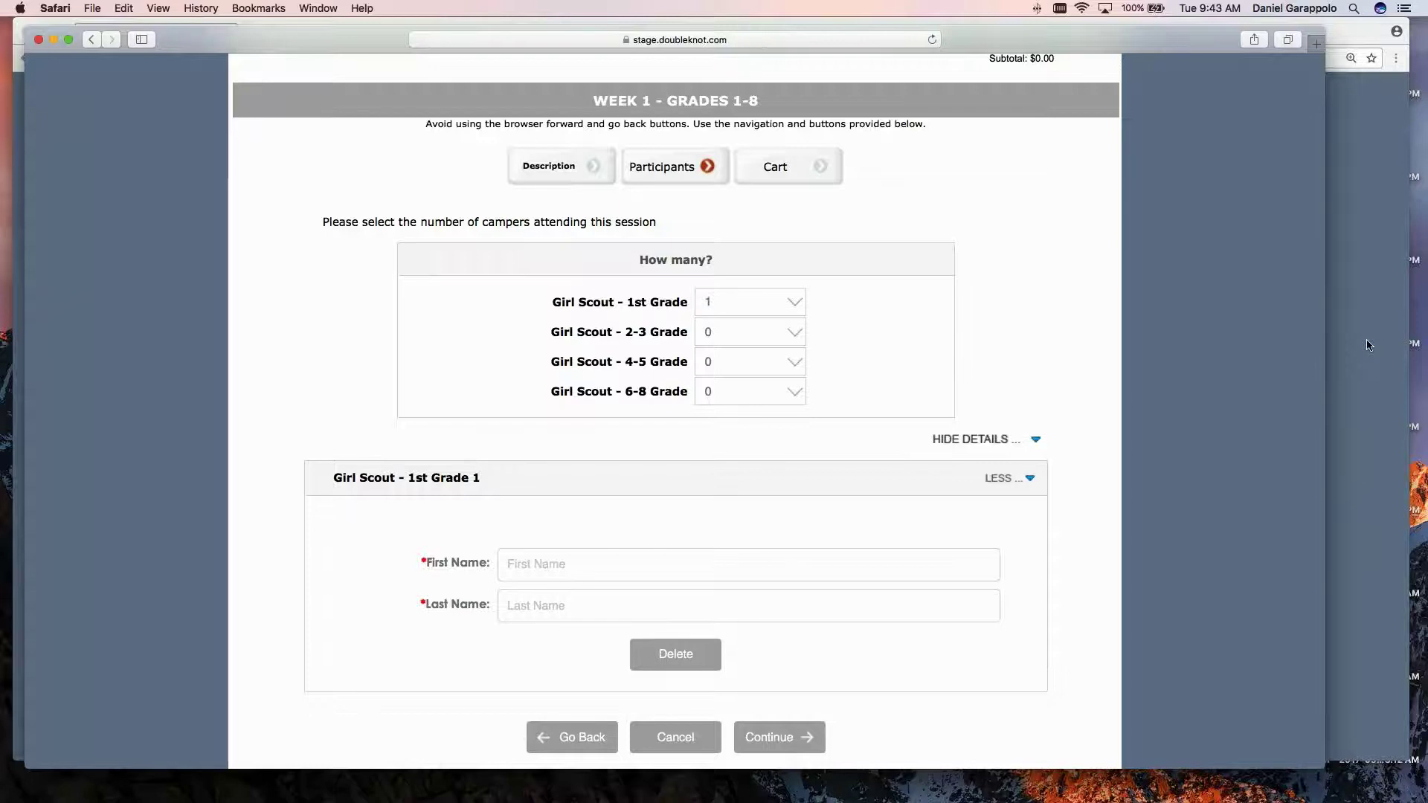
Finish the Week 1 activity with Done and show the Utilities tab's Discounts, Price Groups, and Packages section.
{"action": "left_click", "coordinate": [1367, 344]}
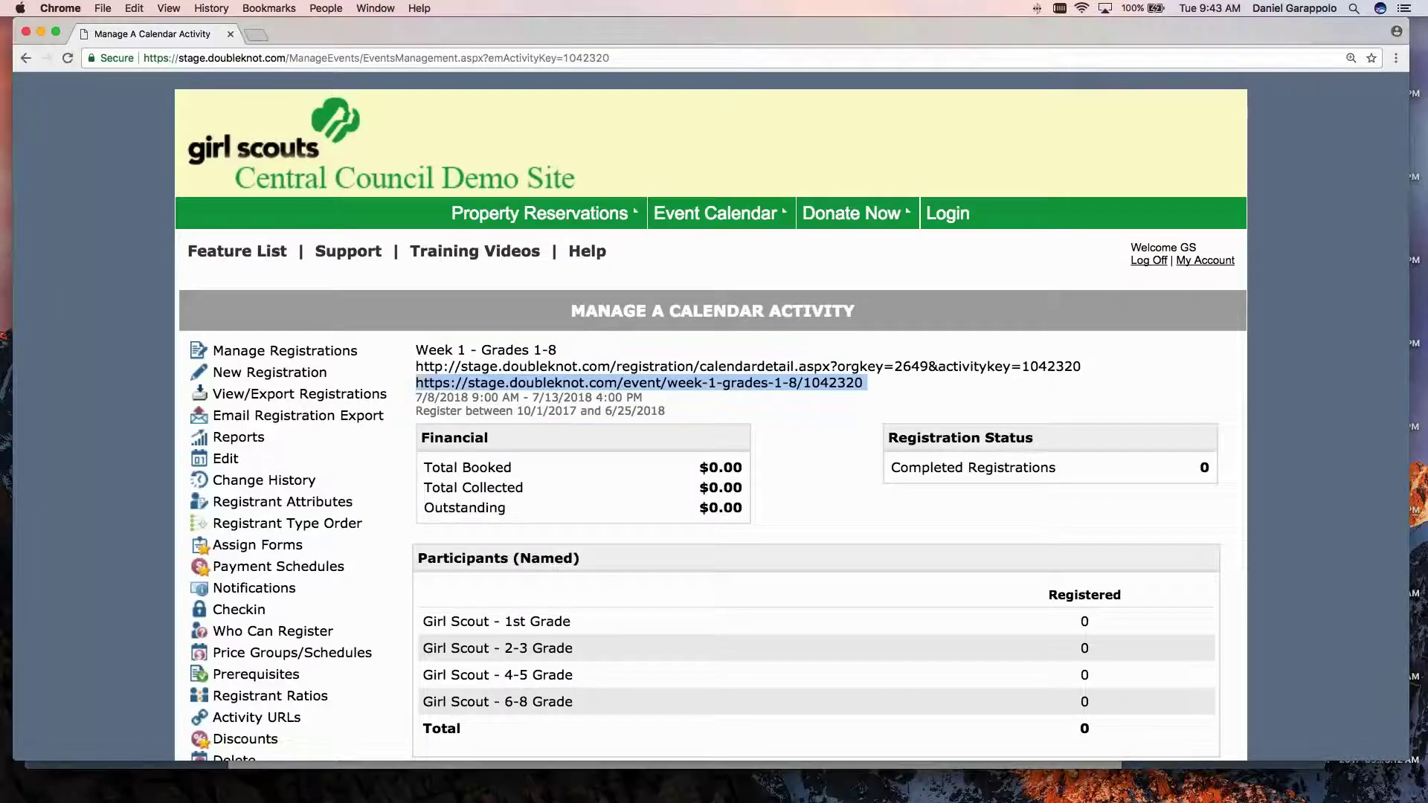
{"action": "scroll", "coordinate": [398, 351], "scroll_direction": "down", "scroll_amount": 5}
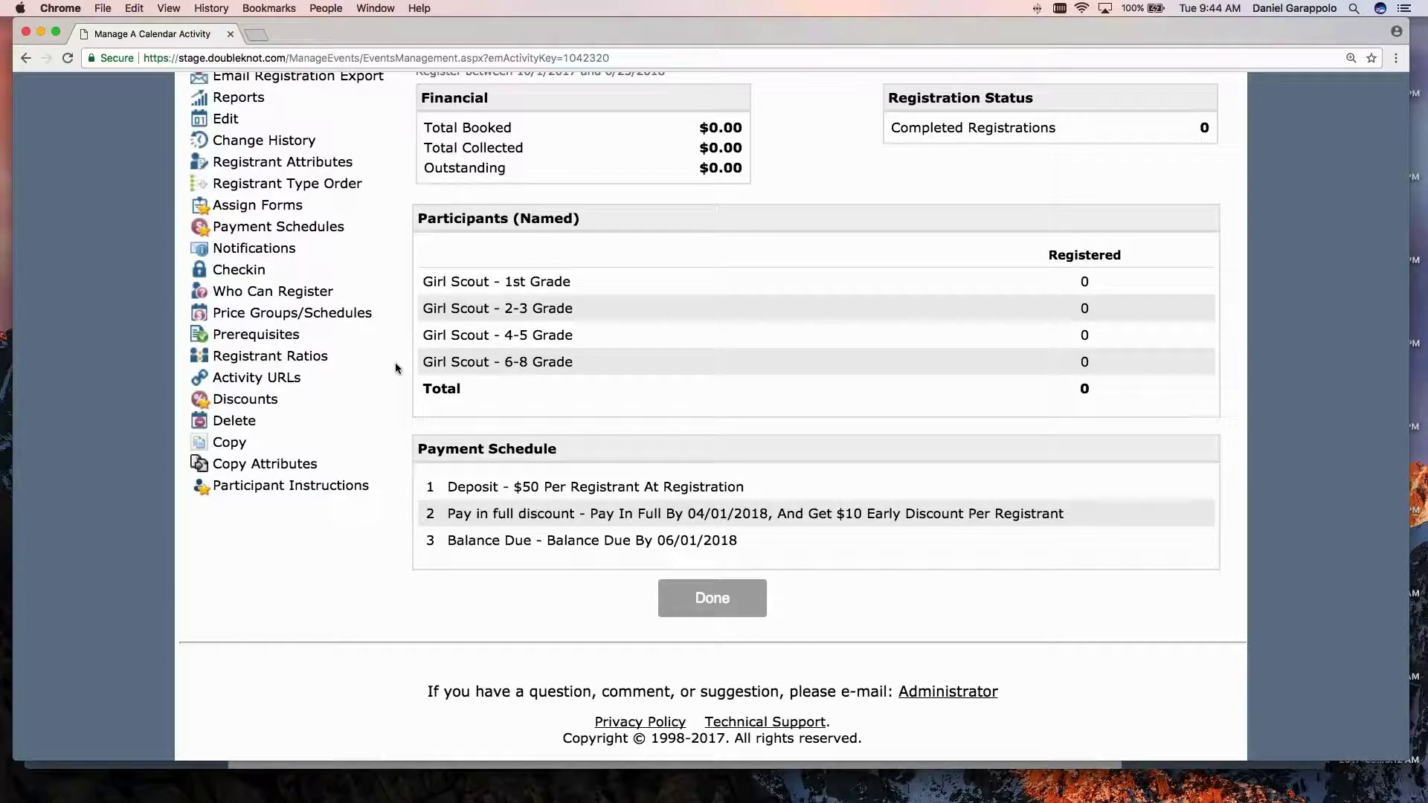
{"action": "left_click", "coordinate": [694, 604]}
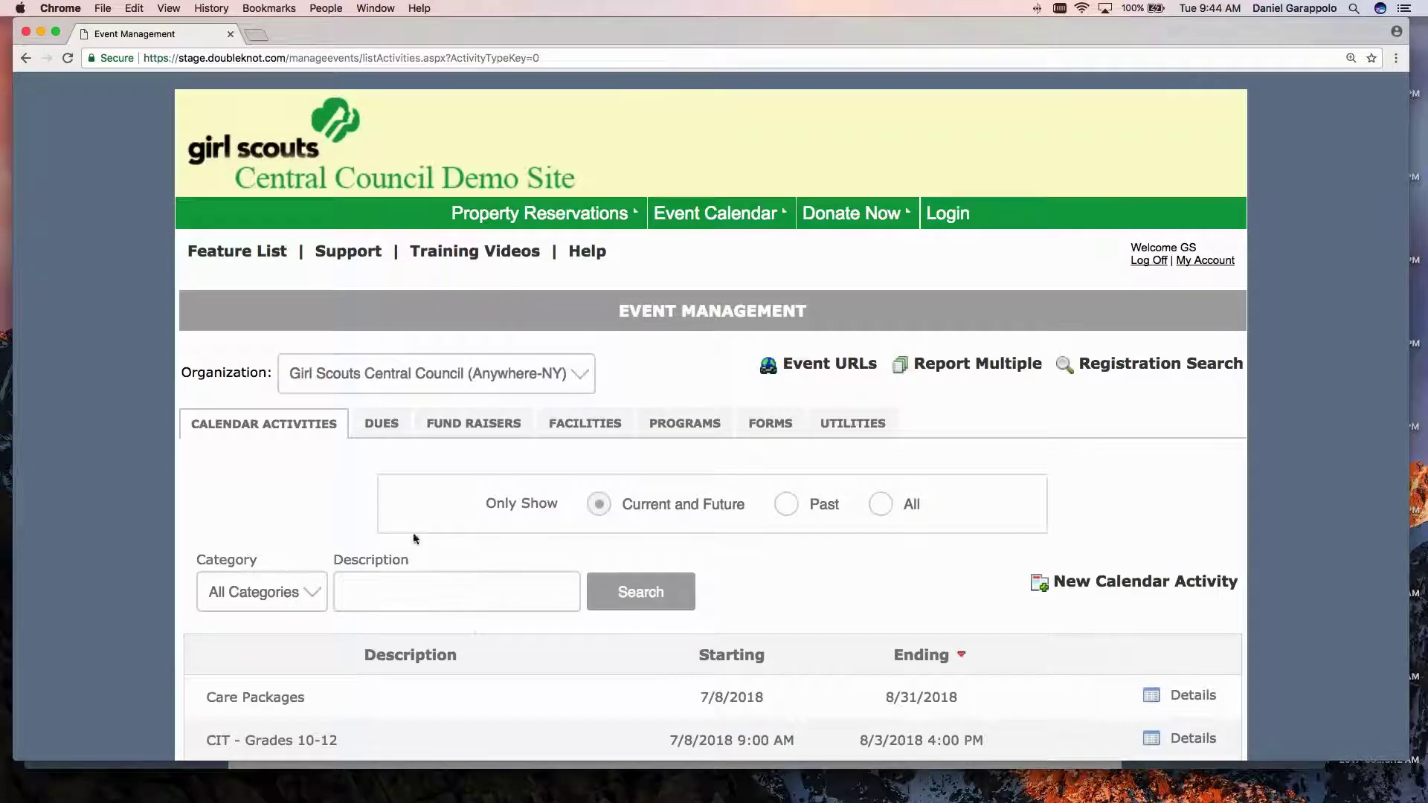
{"action": "scroll", "coordinate": [344, 484], "scroll_direction": "down", "scroll_amount": 1}
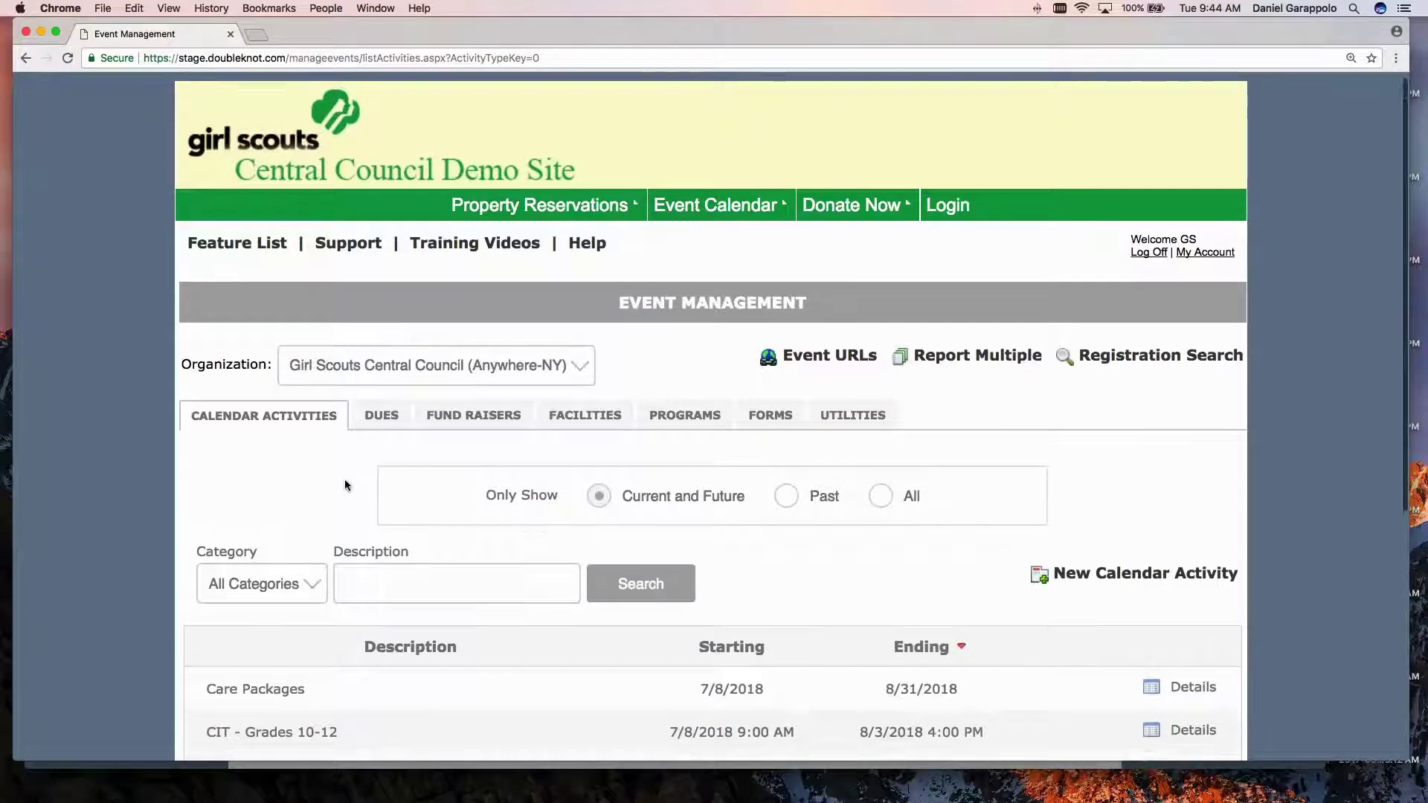
{"action": "scroll", "coordinate": [343, 485], "scroll_direction": "down", "scroll_amount": 4}
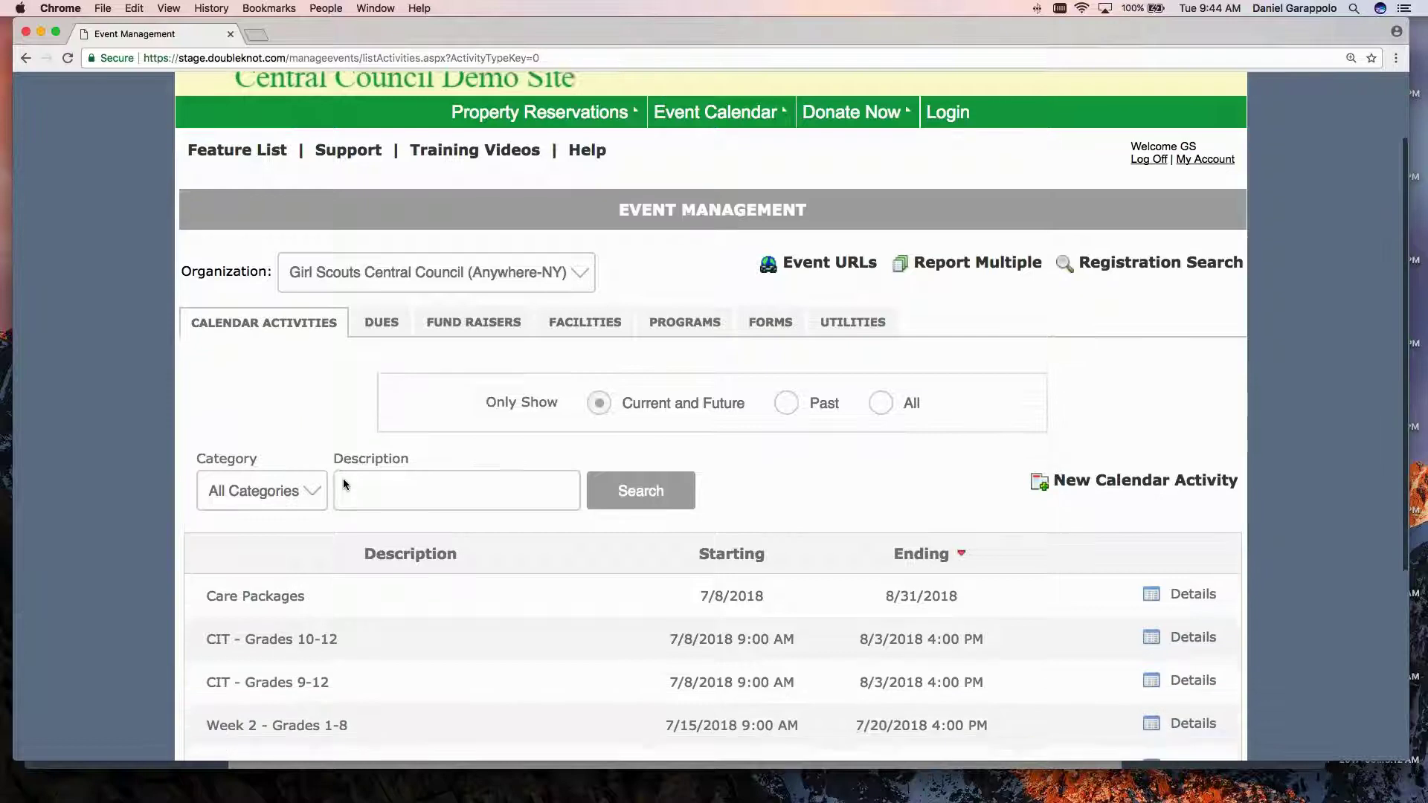
{"action": "scroll", "coordinate": [345, 493], "scroll_direction": "down", "scroll_amount": 2}
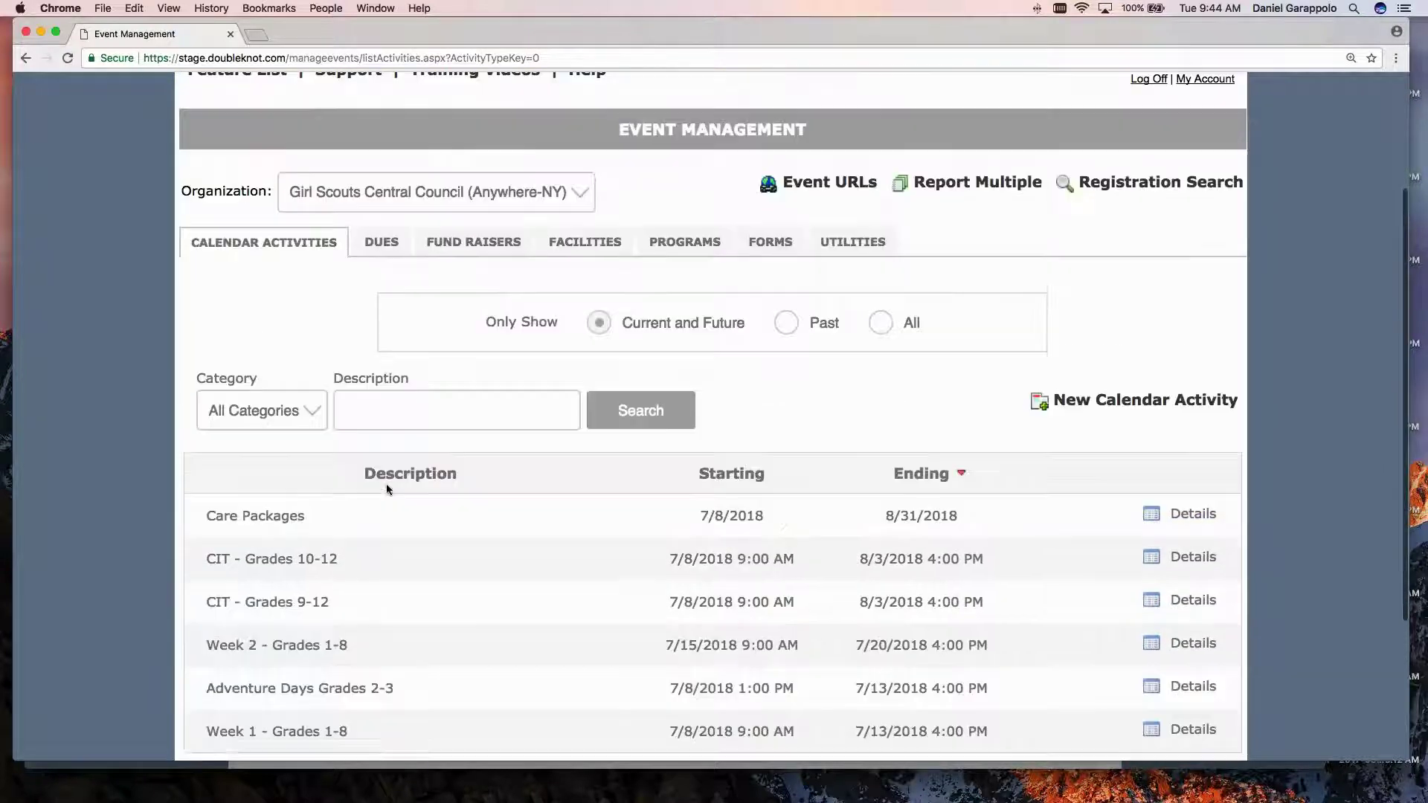
{"action": "left_click", "coordinate": [847, 244]}
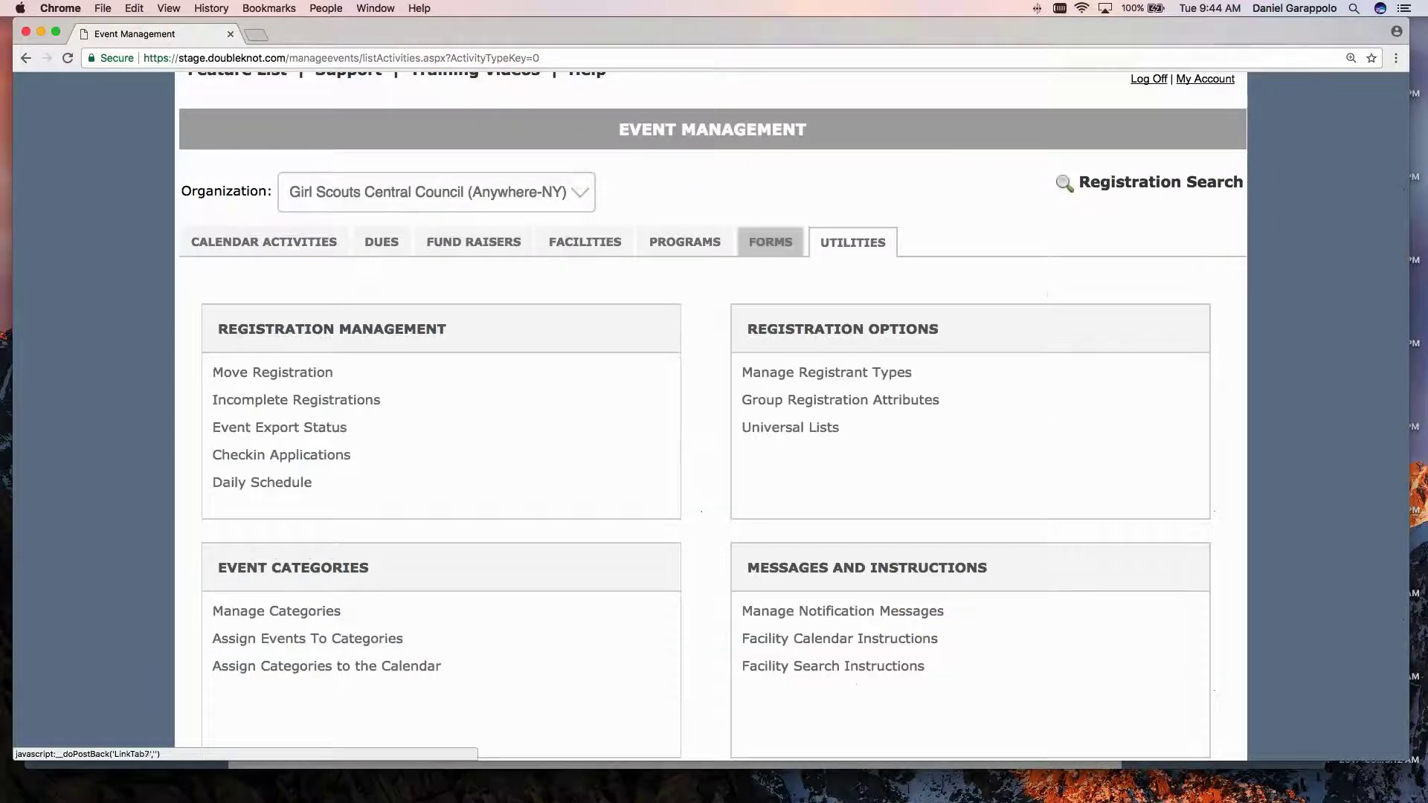
{"action": "scroll", "coordinate": [771, 246], "scroll_direction": "down", "scroll_amount": 1}
{"action": "scroll", "coordinate": [272, 586], "scroll_direction": "down", "scroll_amount": 5}
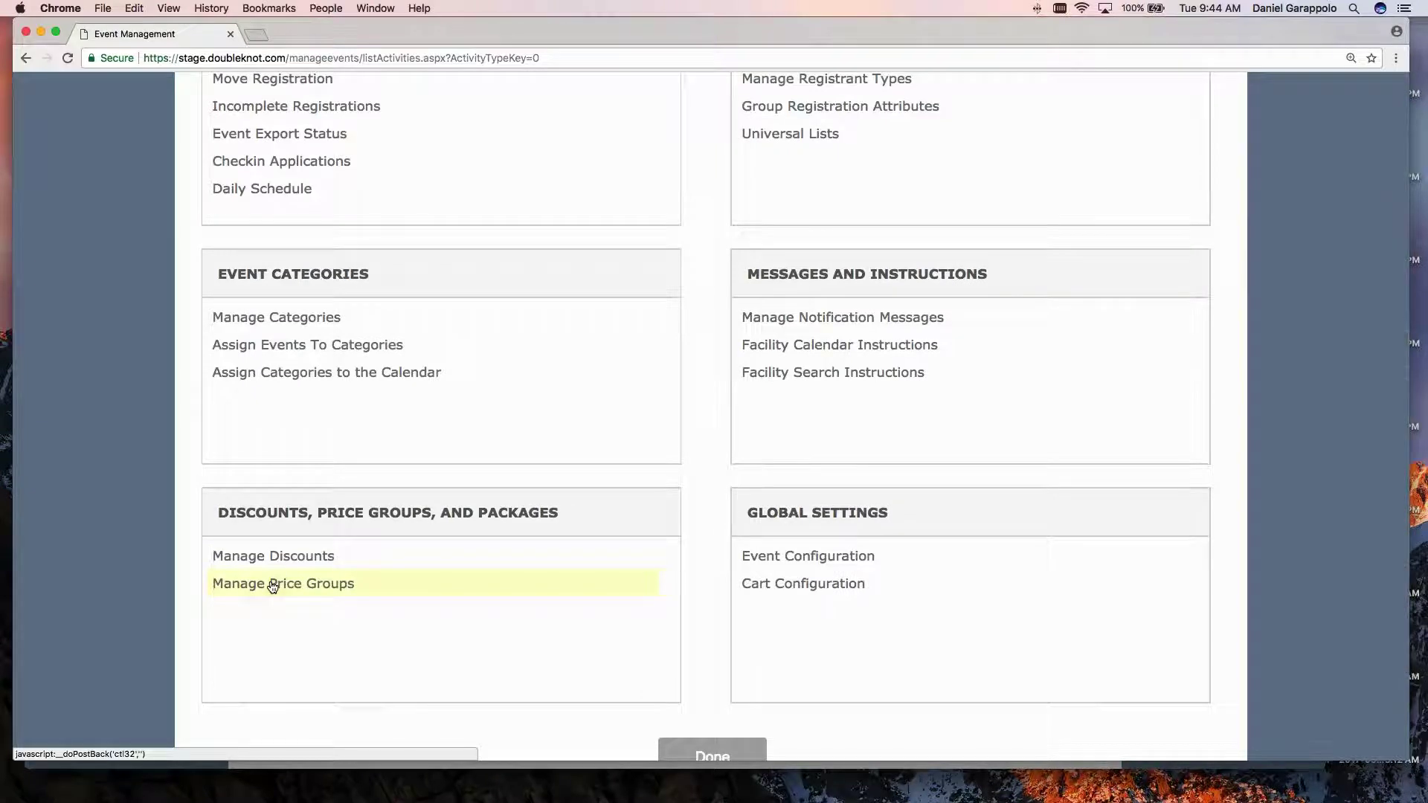
Open Manage Price Groups and add a new price group named 'Tier A'.
{"action": "left_click", "coordinate": [273, 586]}
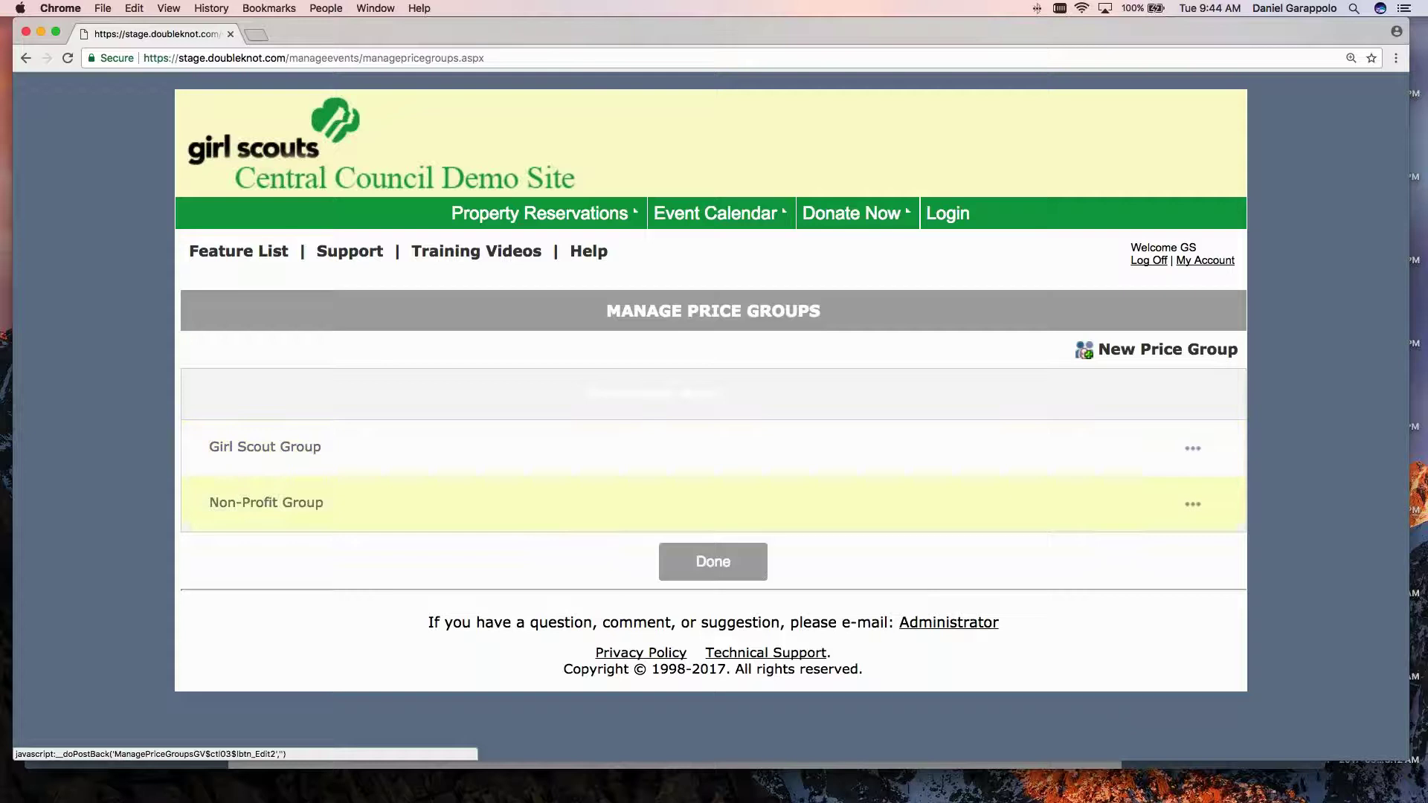
{"action": "left_click", "coordinate": [298, 504]}
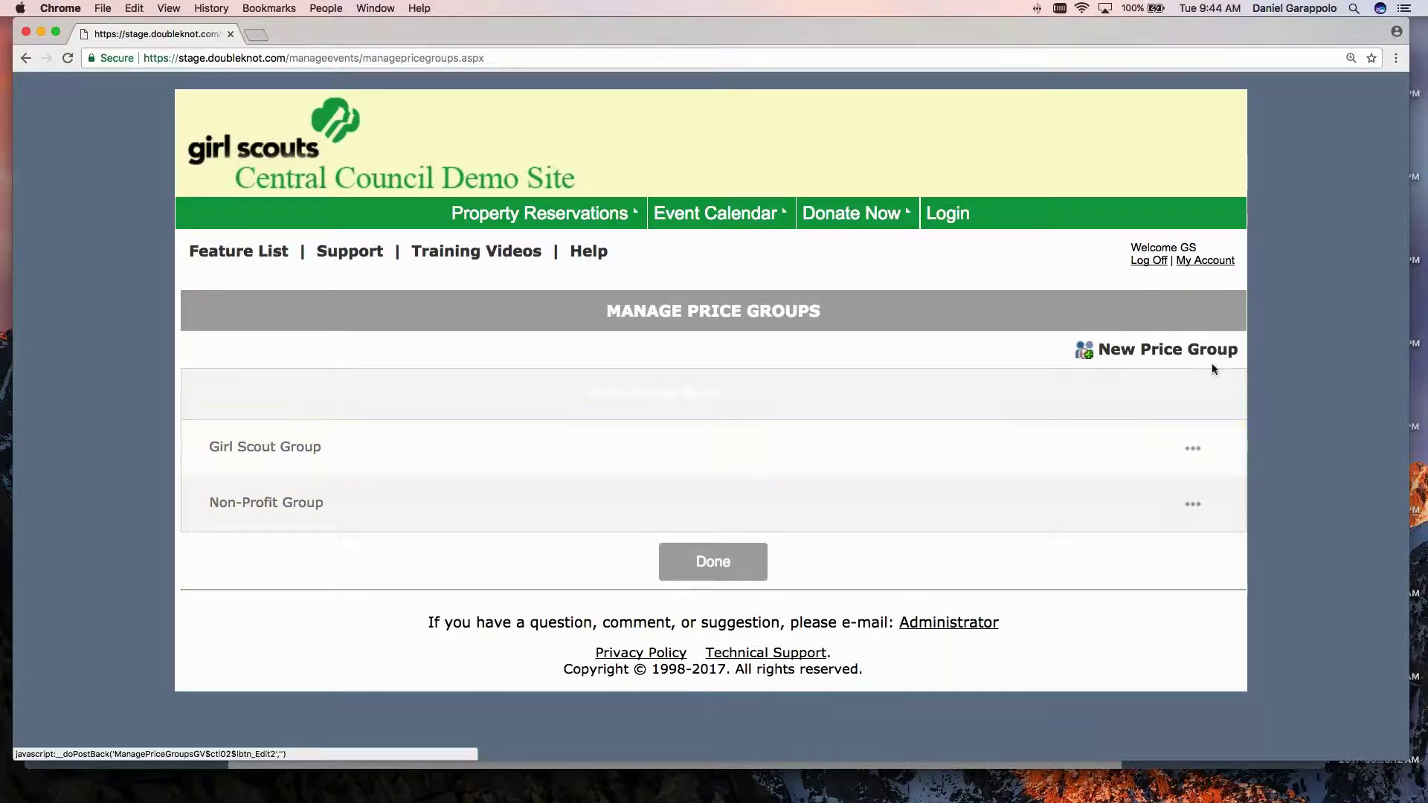
{"action": "left_click", "coordinate": [1163, 354]}
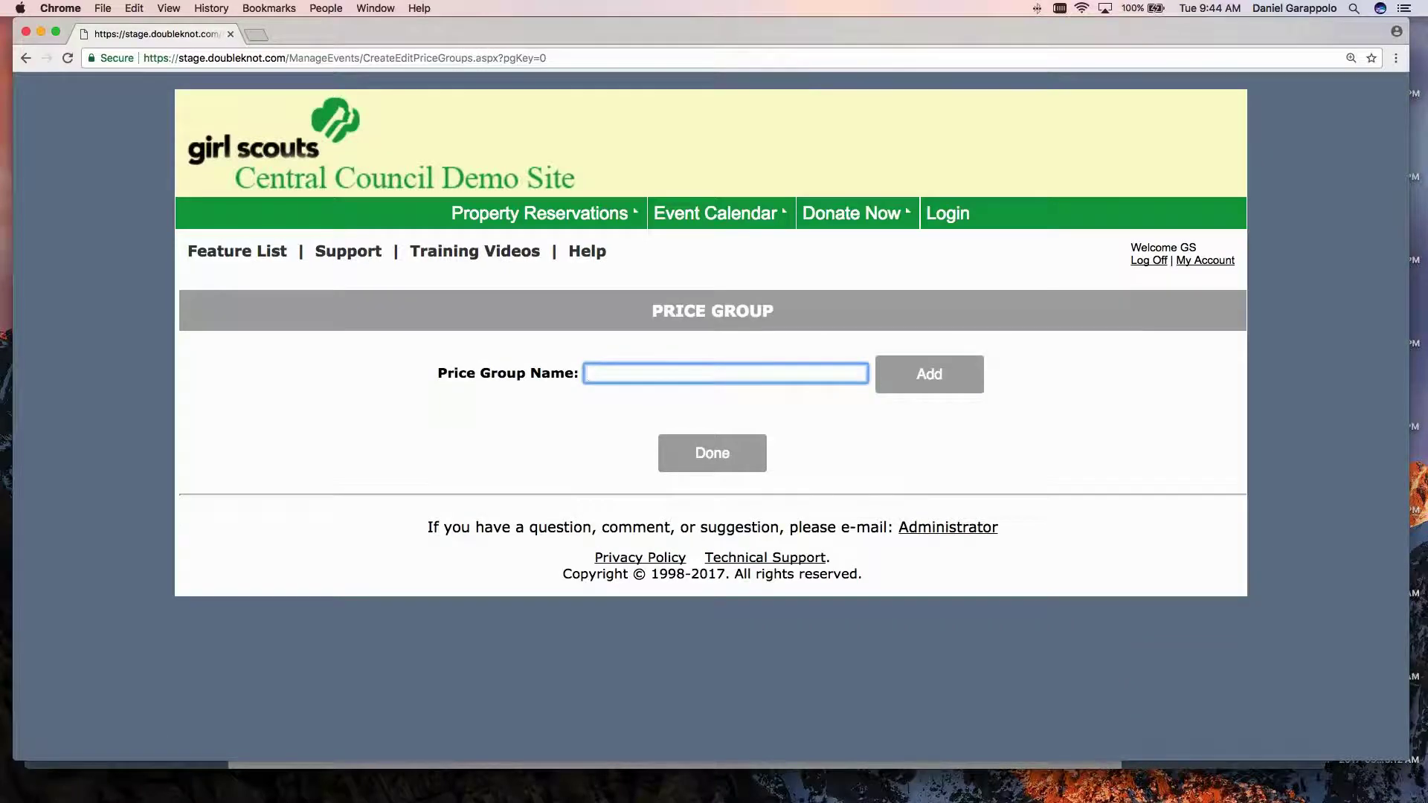
{"action": "type", "text": "Tier A"}
{"action": "left_click", "coordinate": [943, 386]}
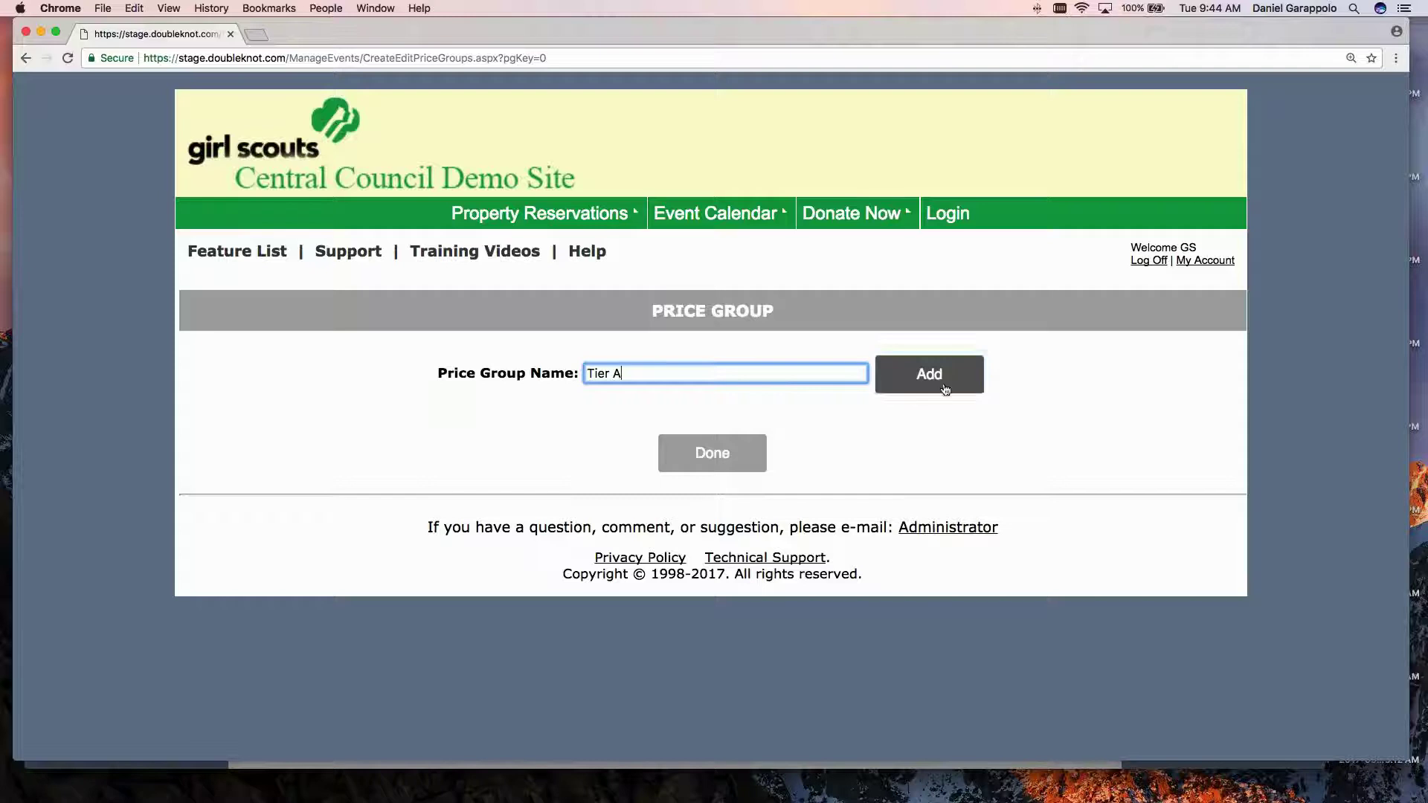
Add the 'Tier B' and 'Tier C' price groups, then finish with Done.
{"action": "left_click", "coordinate": [1167, 347]}
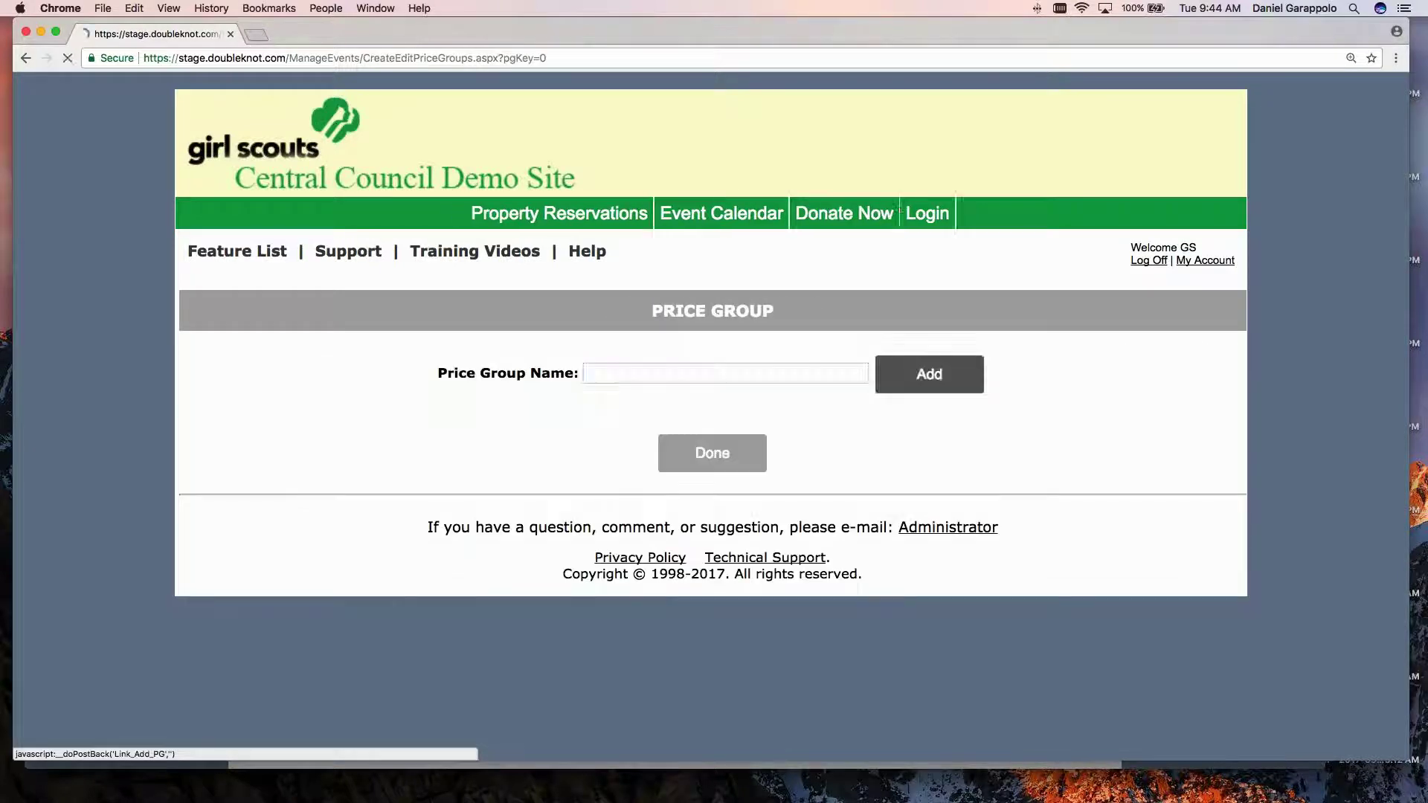
{"action": "left_click", "coordinate": [674, 373]}
{"action": "type", "text": "Tie"}
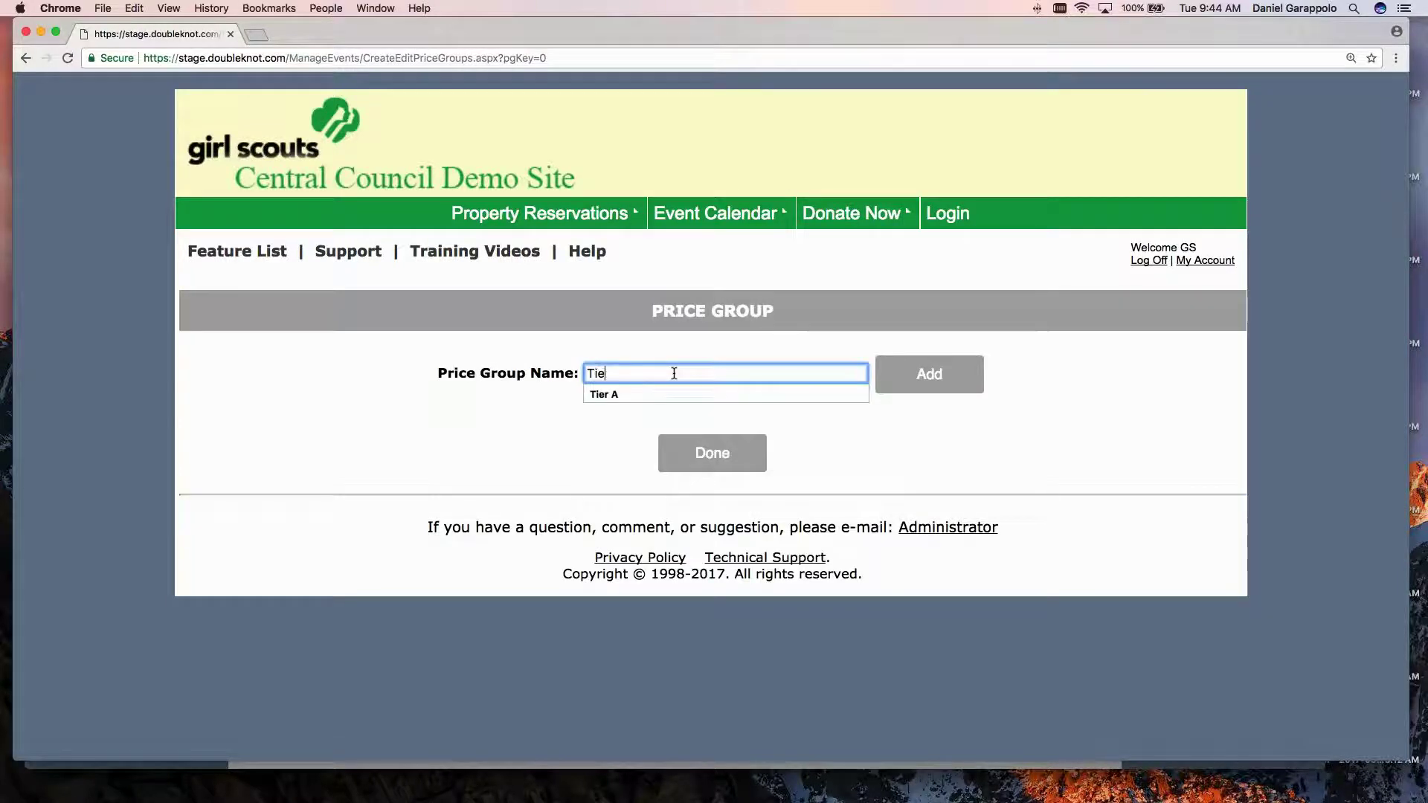
{"action": "type", "text": "r B"}
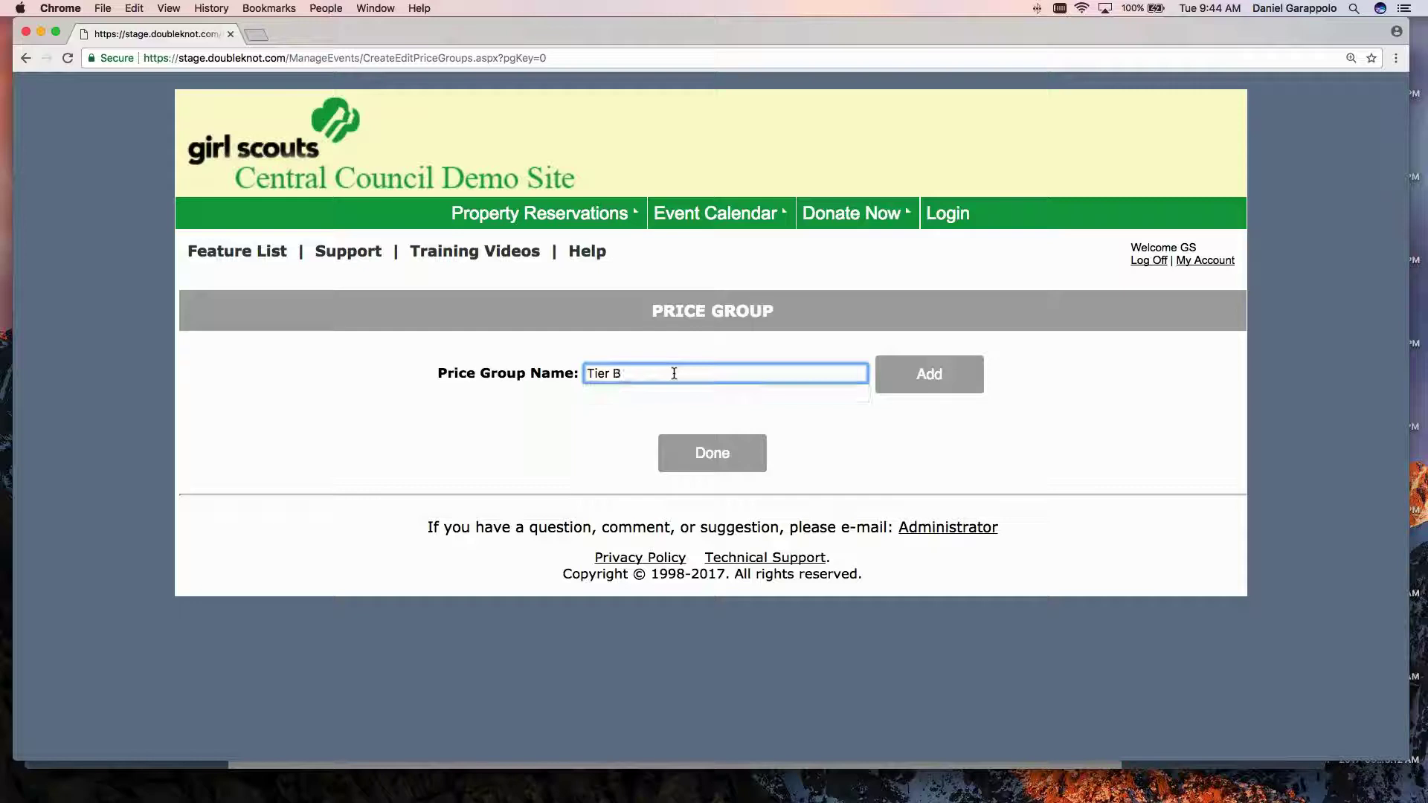
{"action": "left_click", "coordinate": [938, 384]}
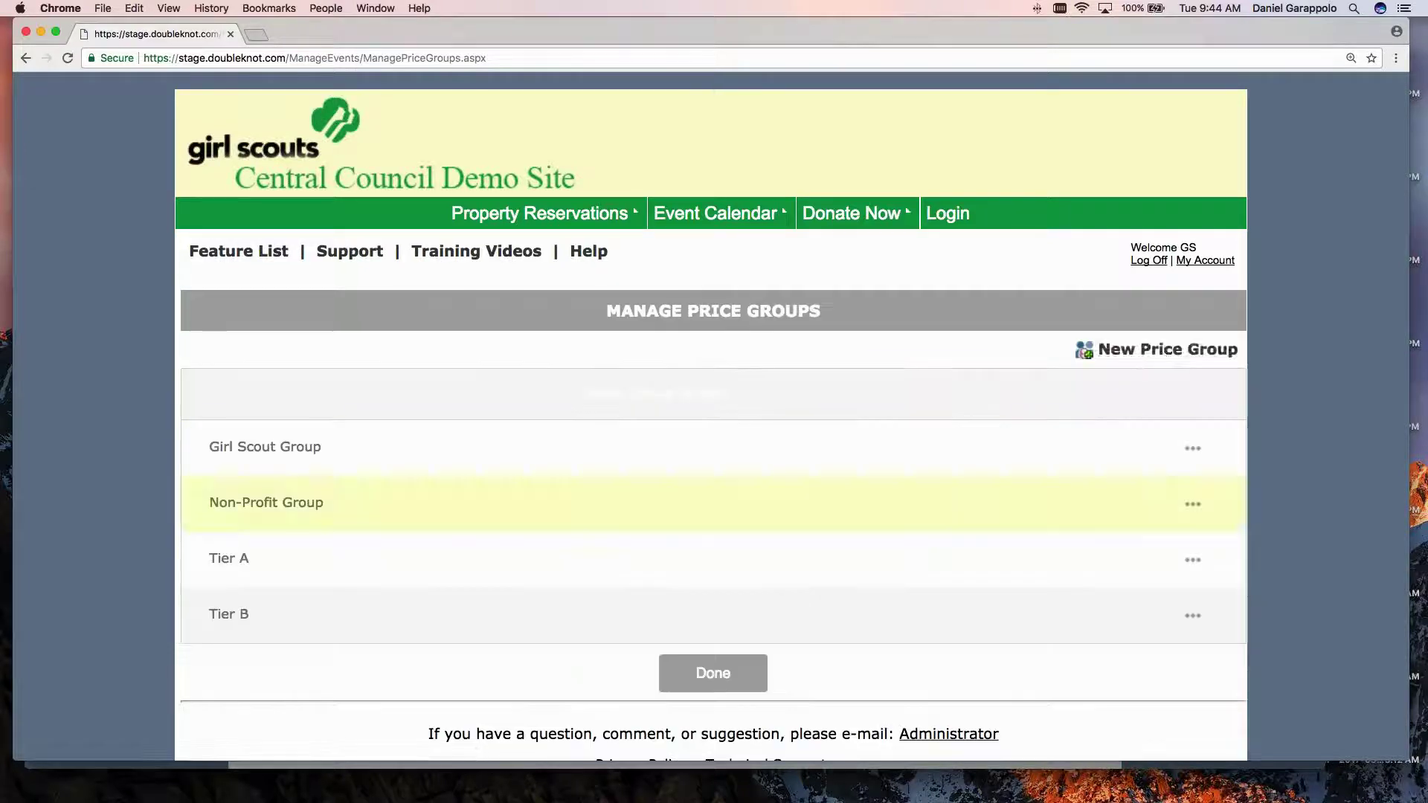
{"action": "left_click", "coordinate": [1164, 351]}
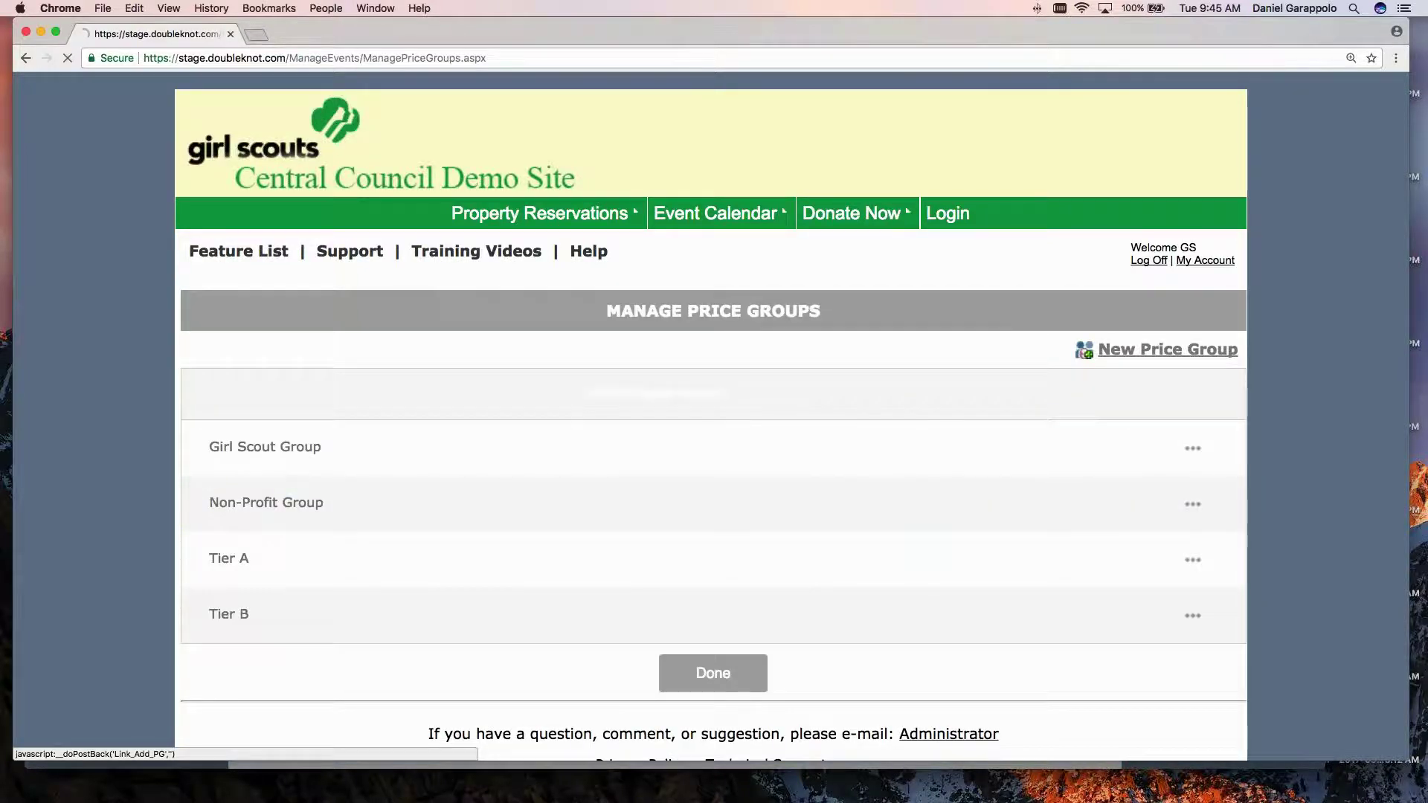
{"action": "type", "text": "Tier C"}
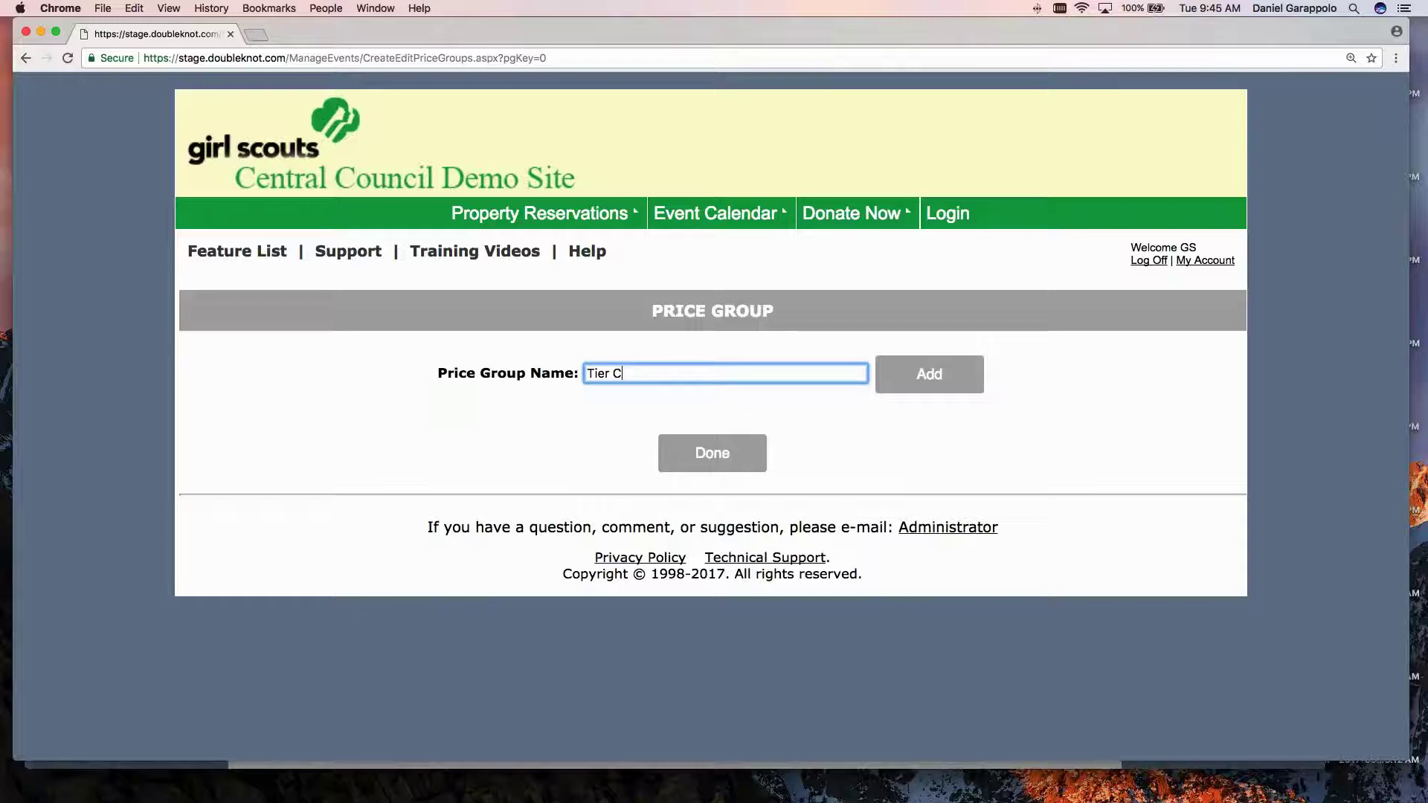
{"action": "left_click", "coordinate": [922, 378]}
{"action": "scroll", "coordinate": [435, 418], "scroll_direction": "down", "scroll_amount": 3}
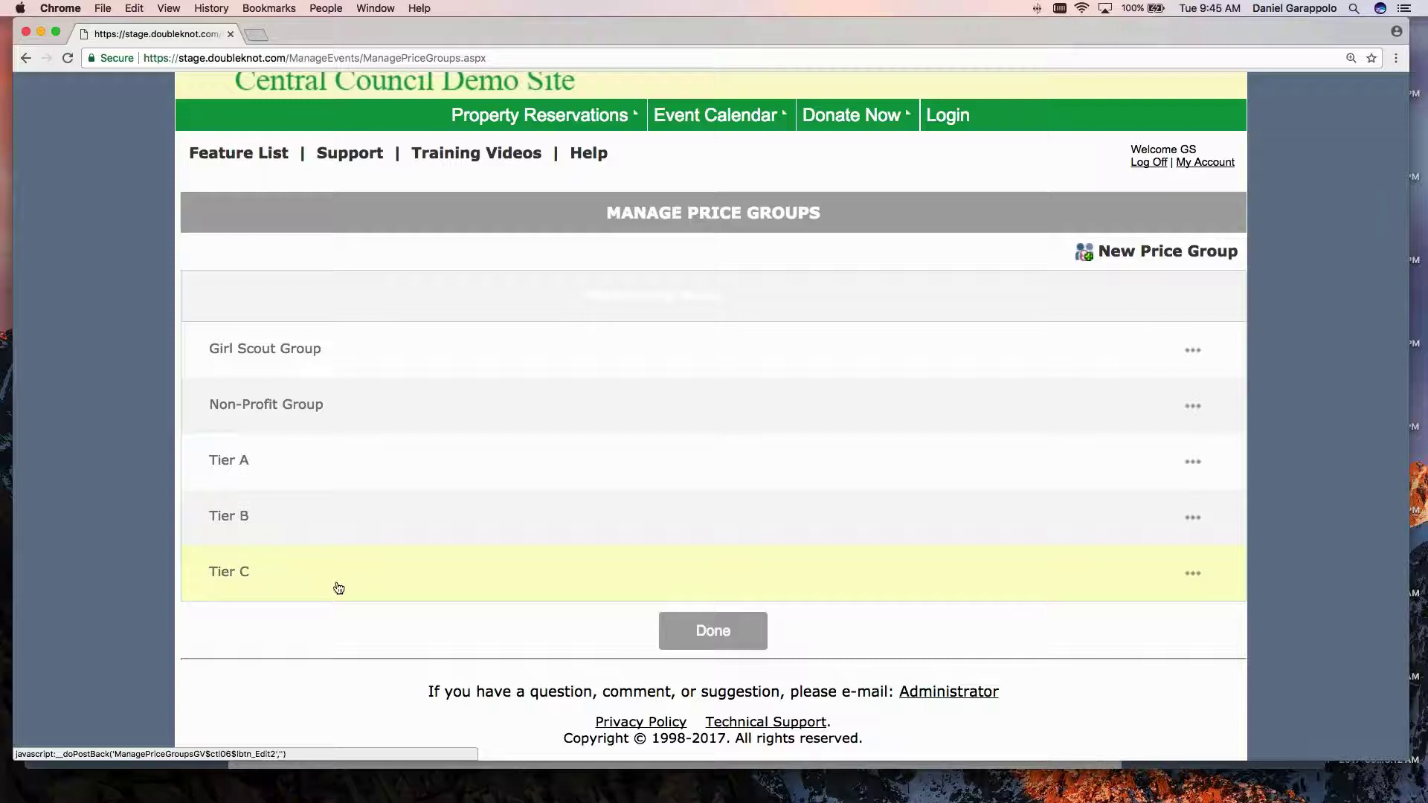
{"action": "left_click", "coordinate": [734, 634]}
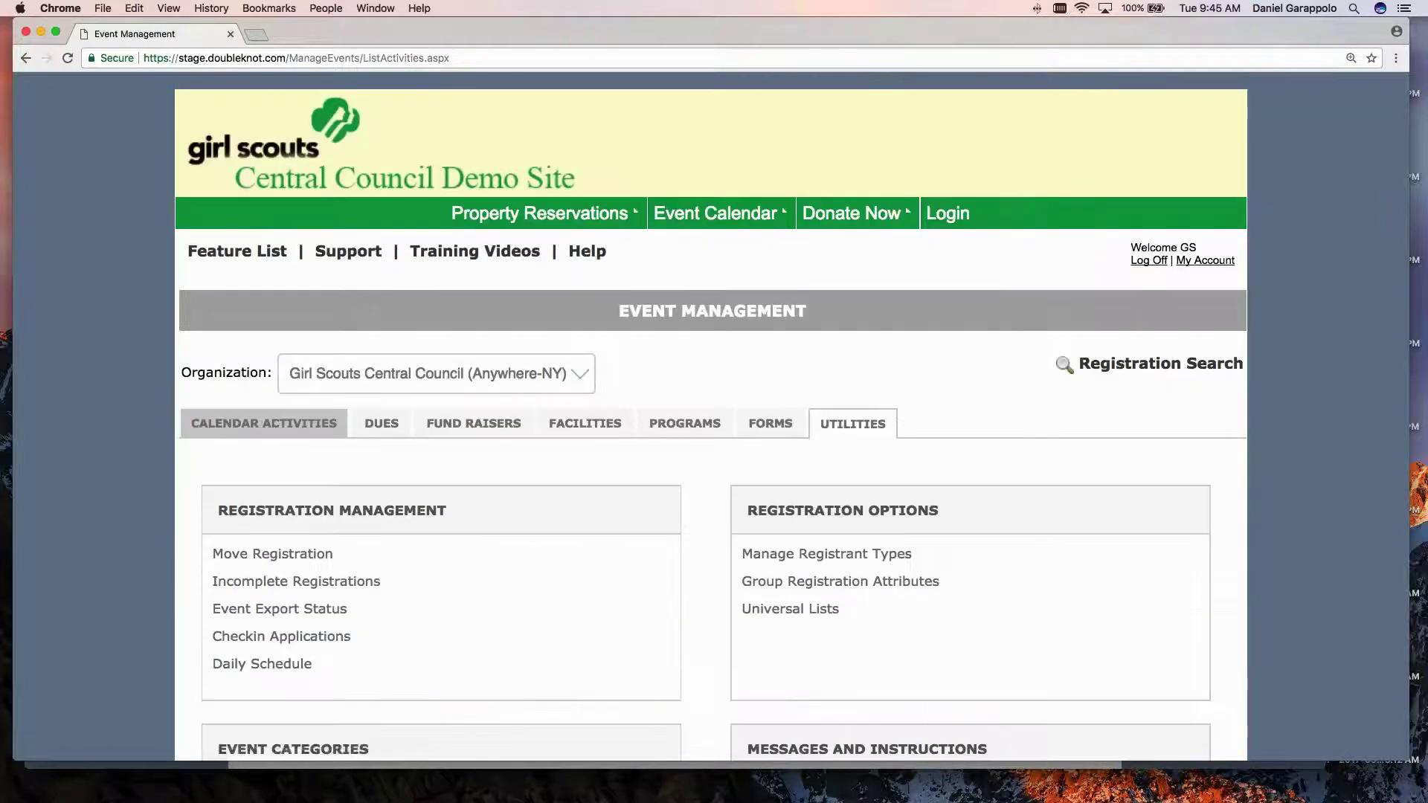
Open the Adventure Days Grades 2-3 activity from the Calendar Activities list.
{"action": "left_click", "coordinate": [262, 422]}
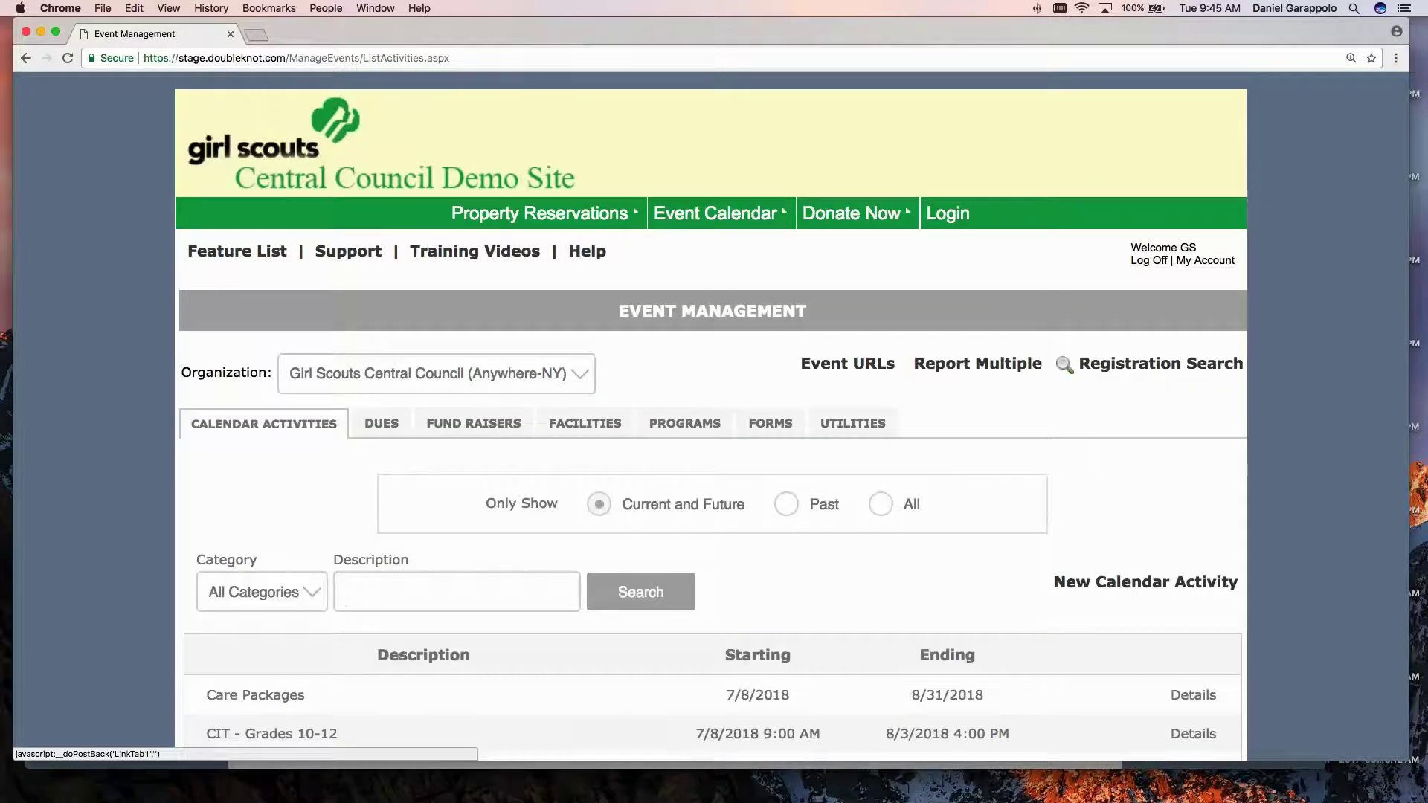
{"action": "scroll", "coordinate": [107, 451], "scroll_direction": "down", "scroll_amount": 1}
{"action": "scroll", "coordinate": [106, 452], "scroll_direction": "down", "scroll_amount": 5}
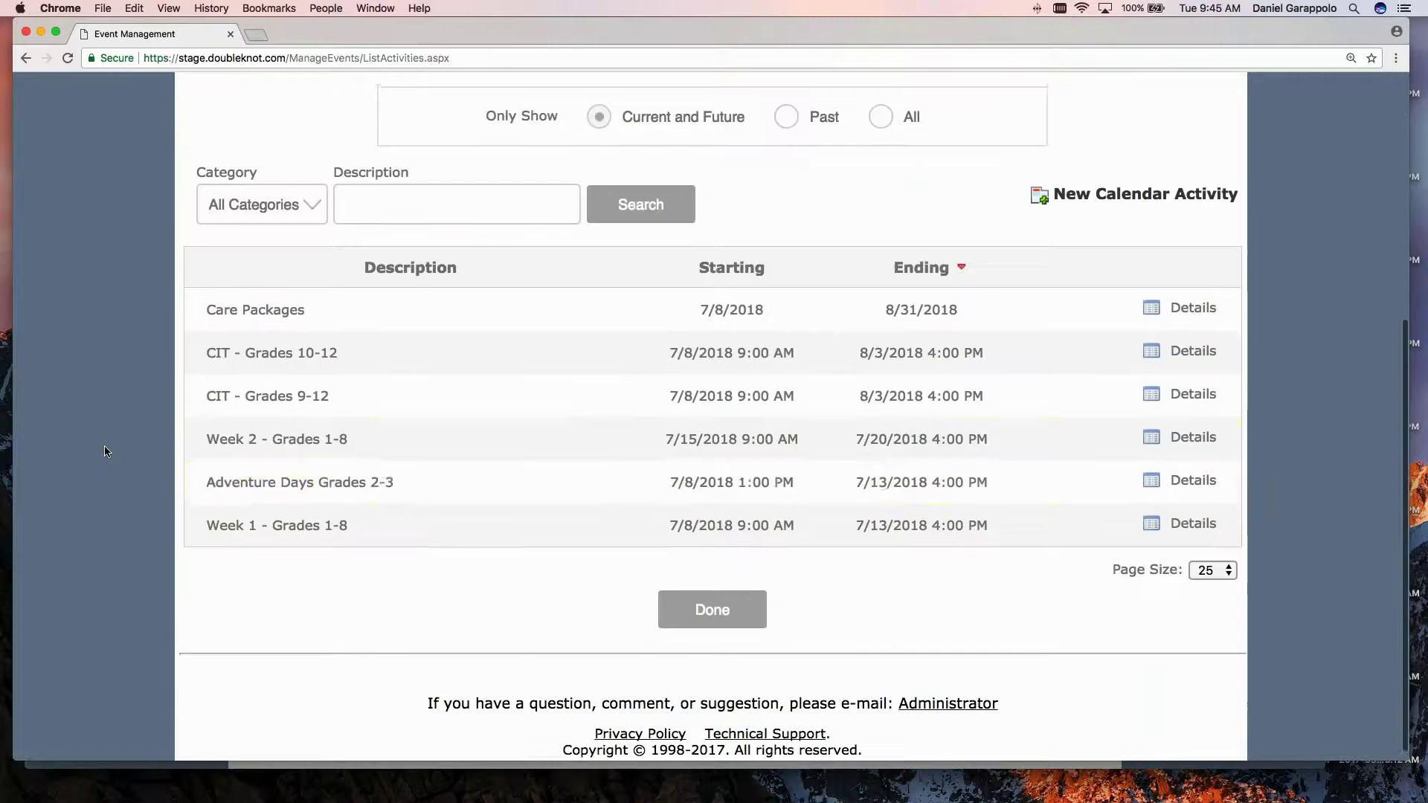
{"action": "left_click", "coordinate": [336, 494]}
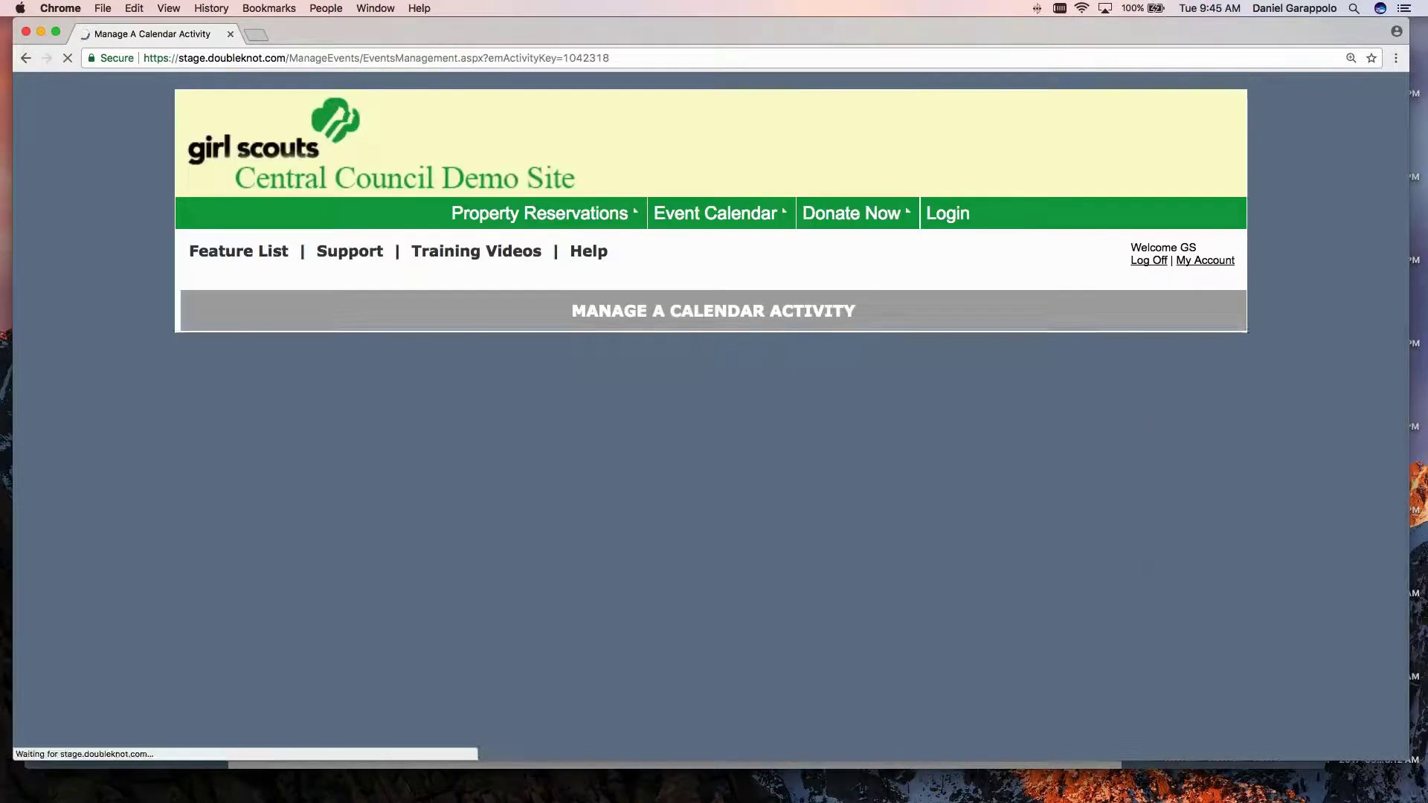
{"action": "scroll", "coordinate": [232, 482], "scroll_direction": "down", "scroll_amount": 3}
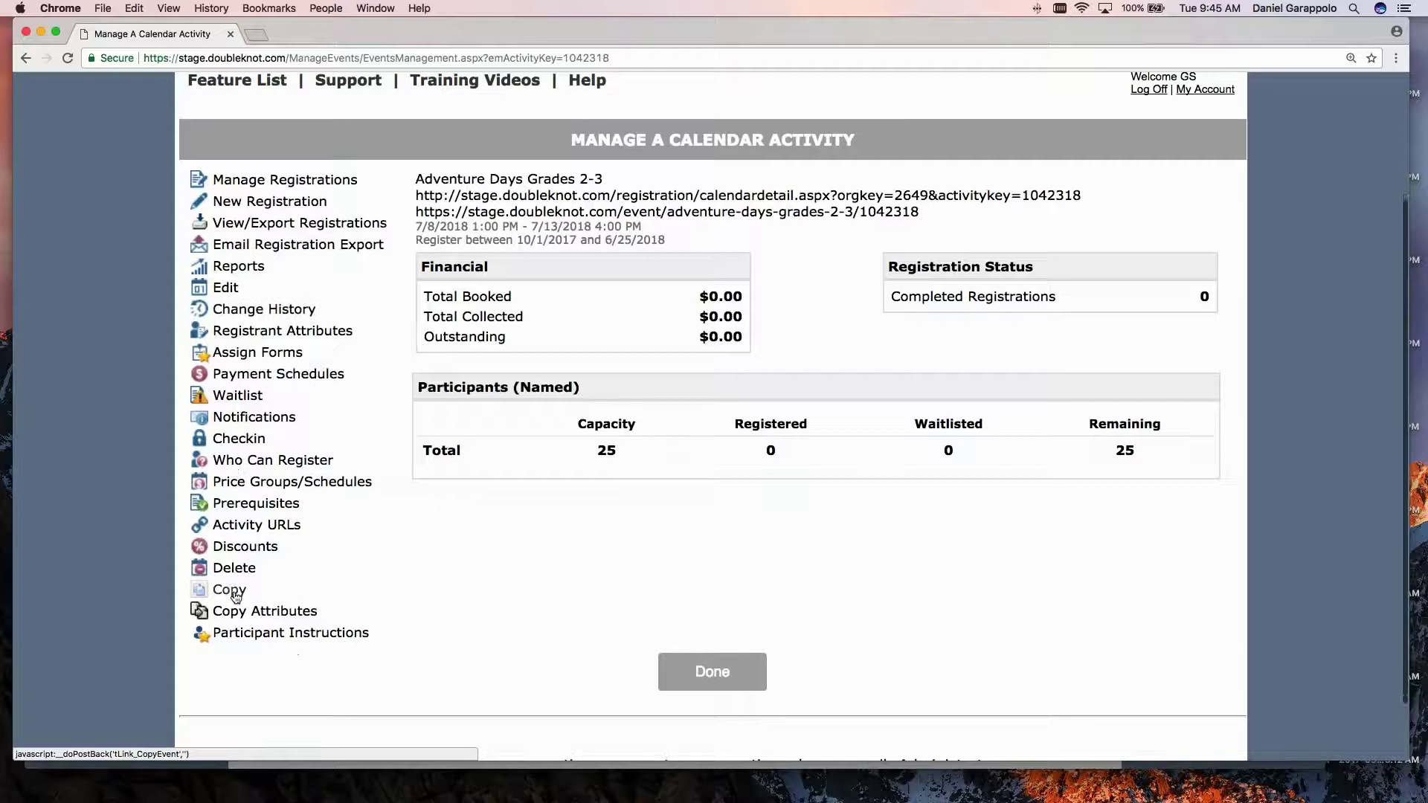
Copy it with Test Mode off as 'Grades 2-3 w/tiers' and close the confirmation.
{"action": "left_click", "coordinate": [236, 592]}
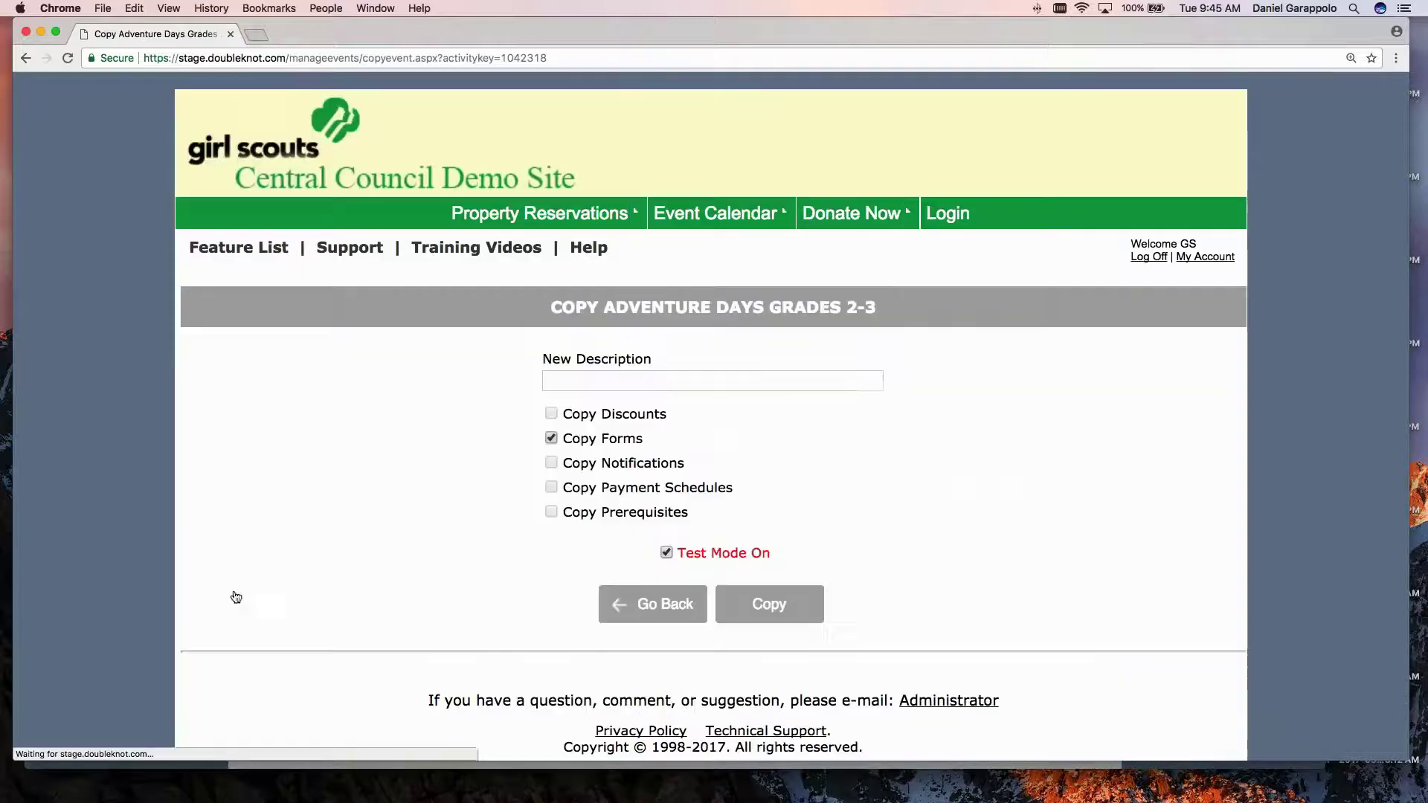
{"action": "left_click", "coordinate": [664, 554]}
{"action": "left_click", "coordinate": [632, 382]}
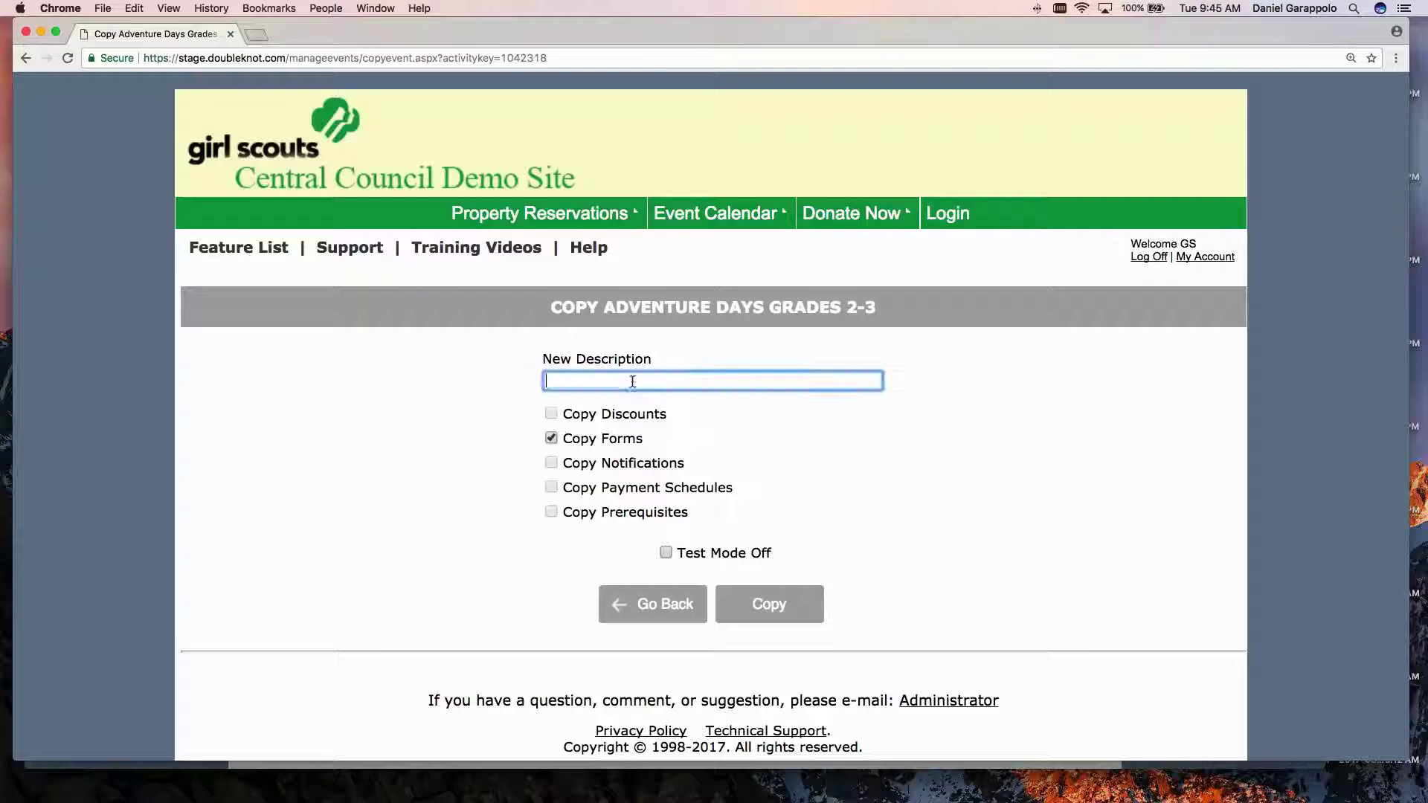
{"action": "type", "text": "Grades 2"}
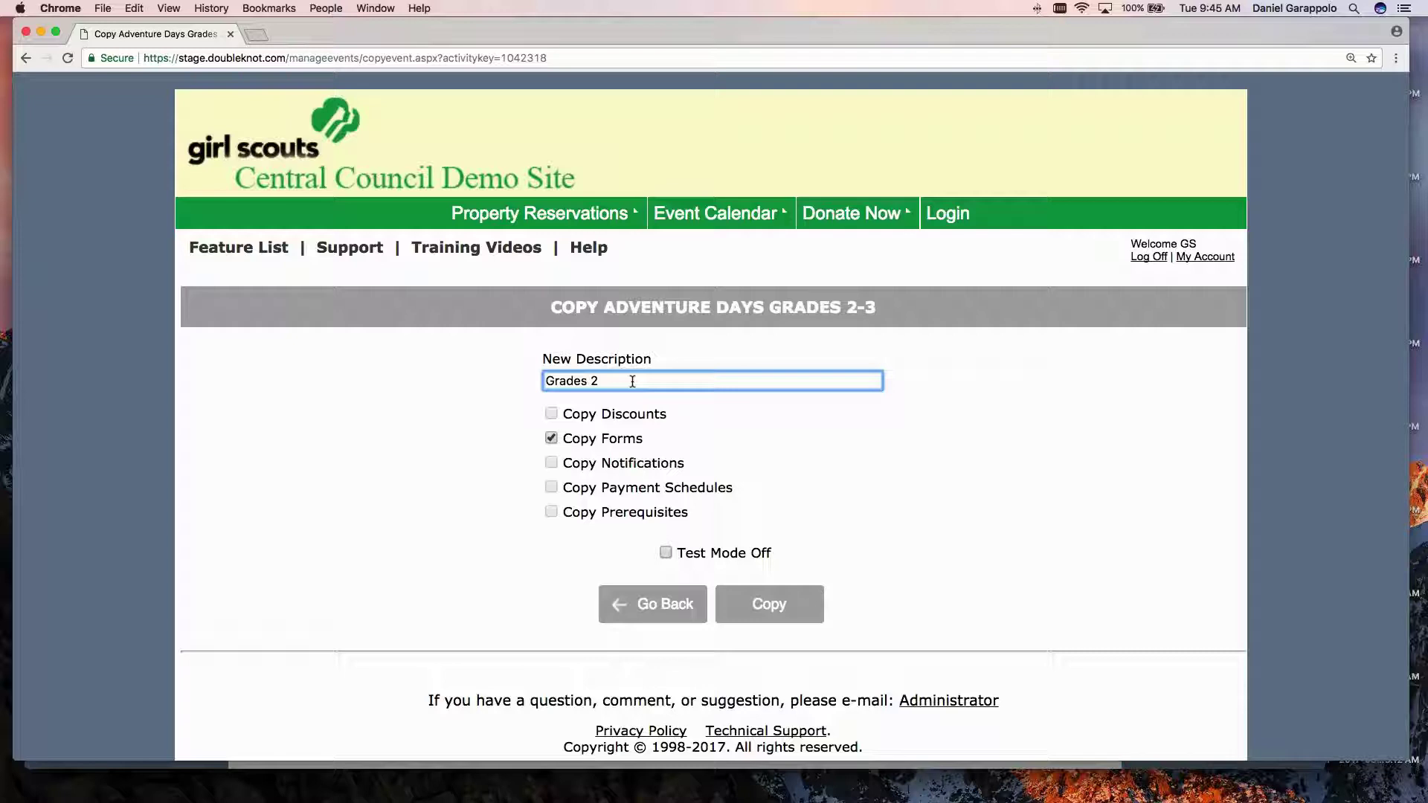
{"action": "type", "text": "-3 w/tiers"}
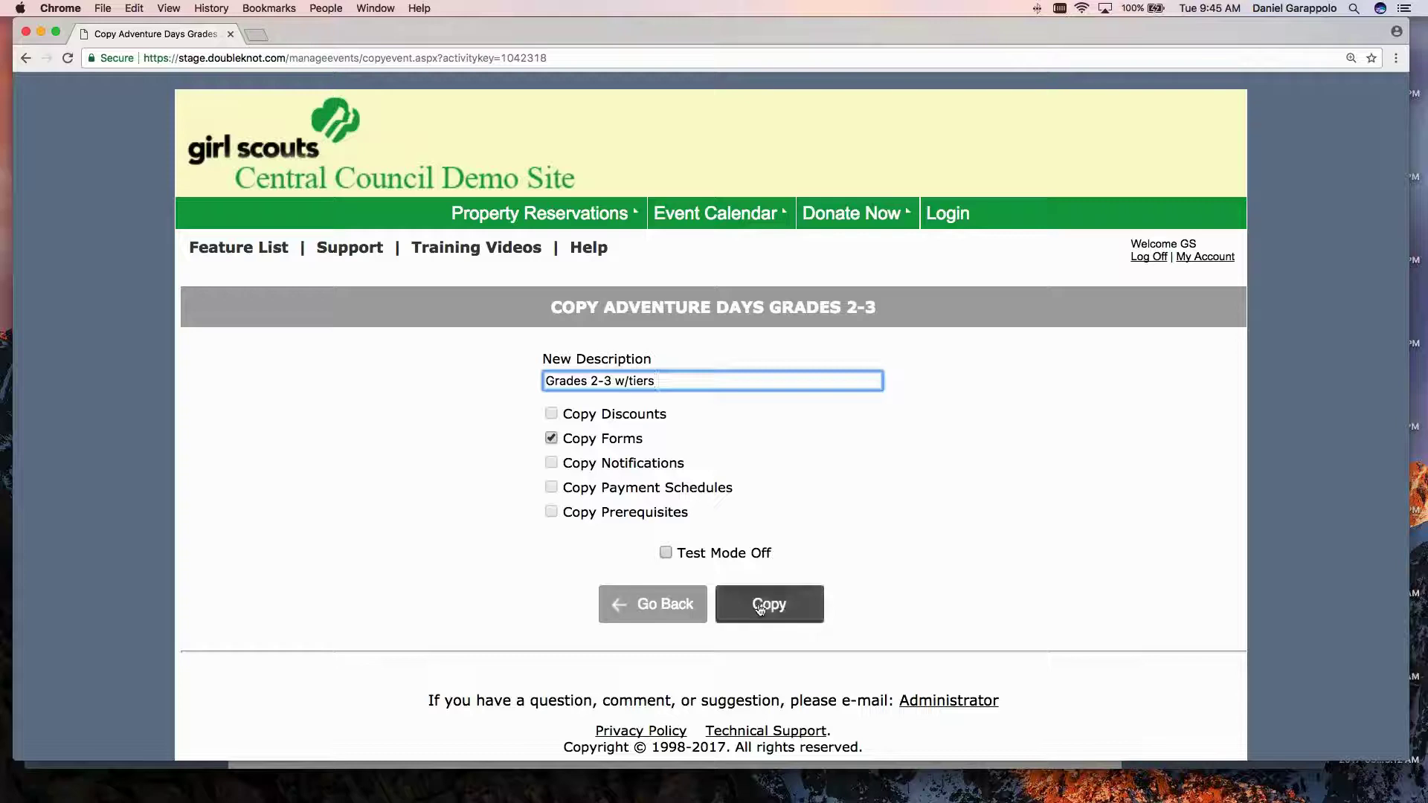
{"action": "left_click", "coordinate": [774, 603]}
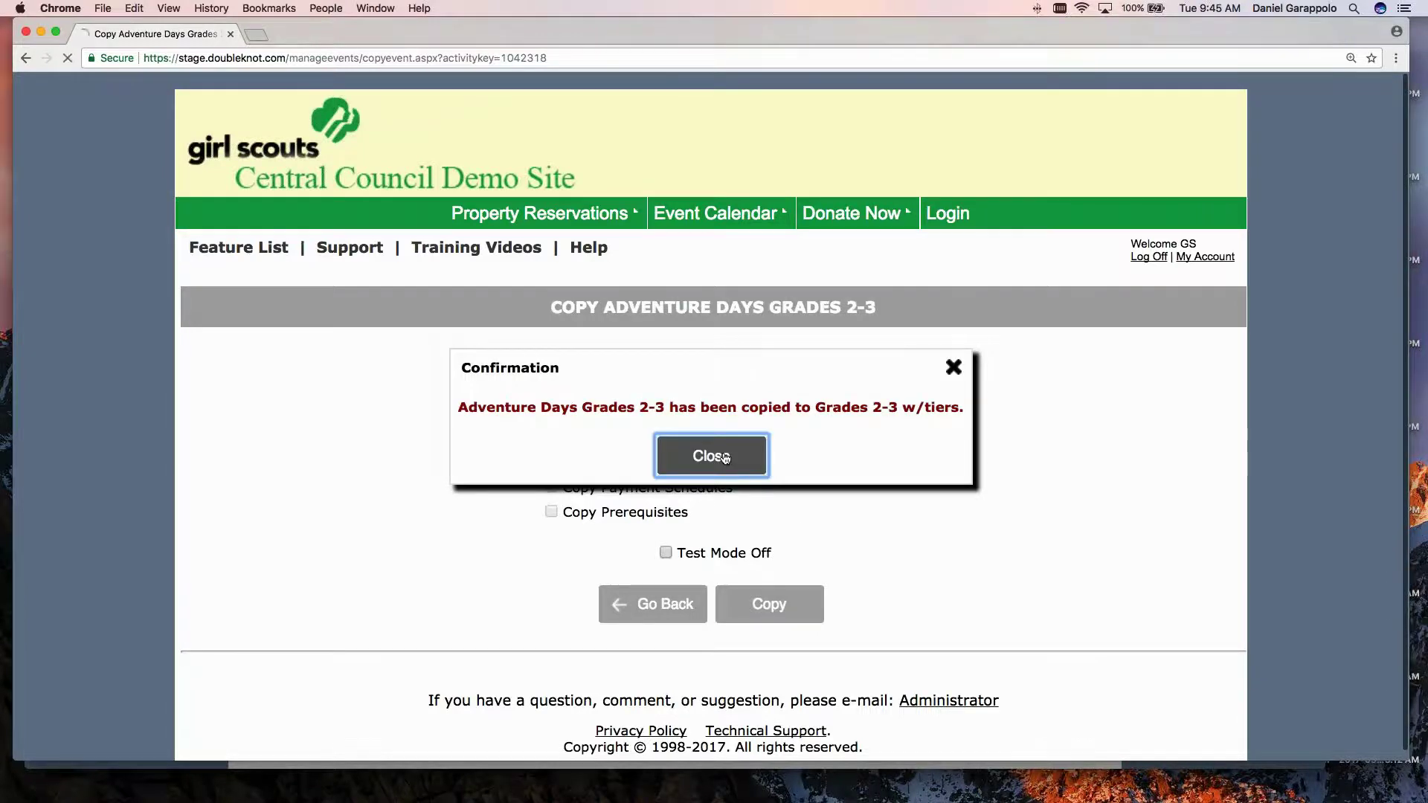
{"action": "left_click", "coordinate": [722, 455]}
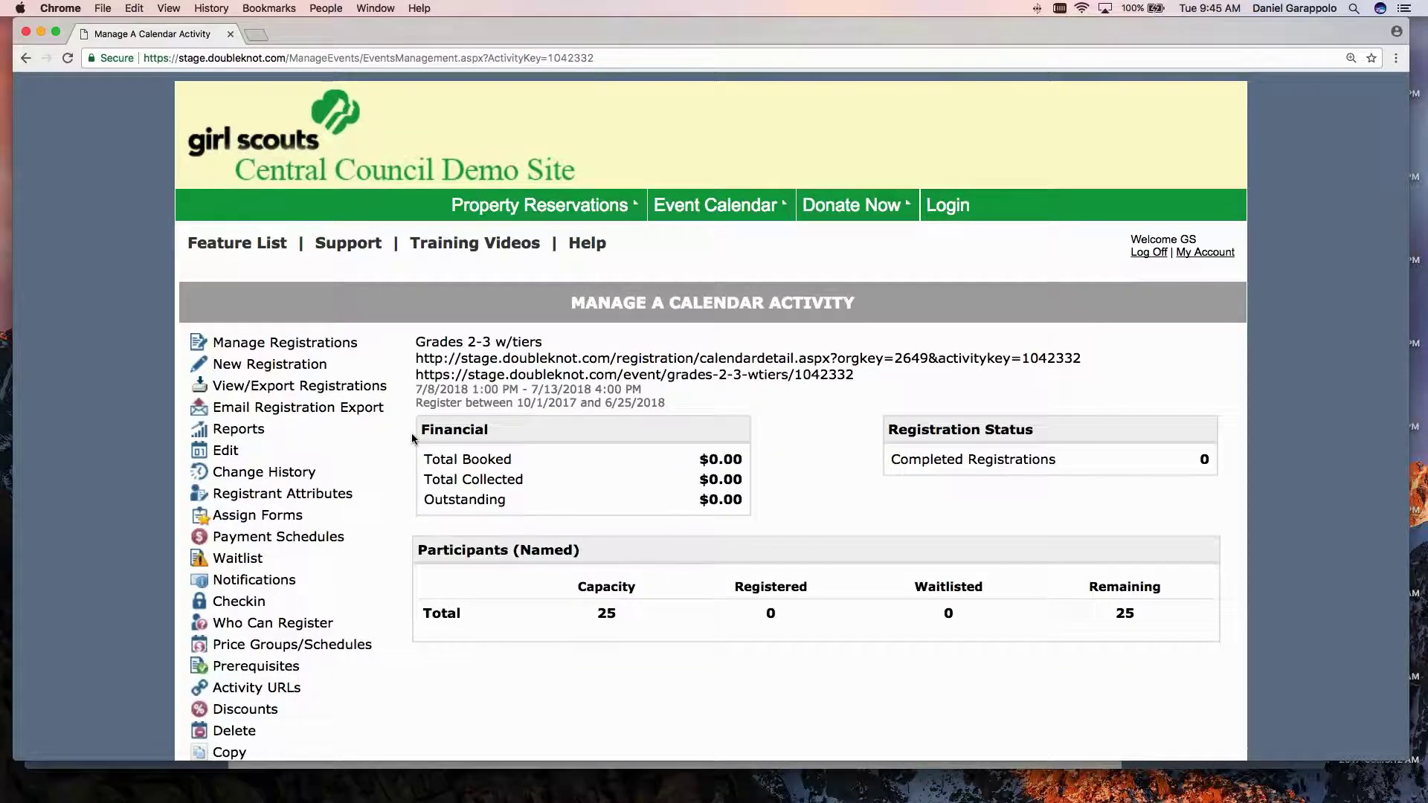
Edit Grades 2-3 w/tiers, delete the 375.00 registrant cost, and try saving.
{"action": "scroll", "coordinate": [413, 439], "scroll_direction": "down", "scroll_amount": 2}
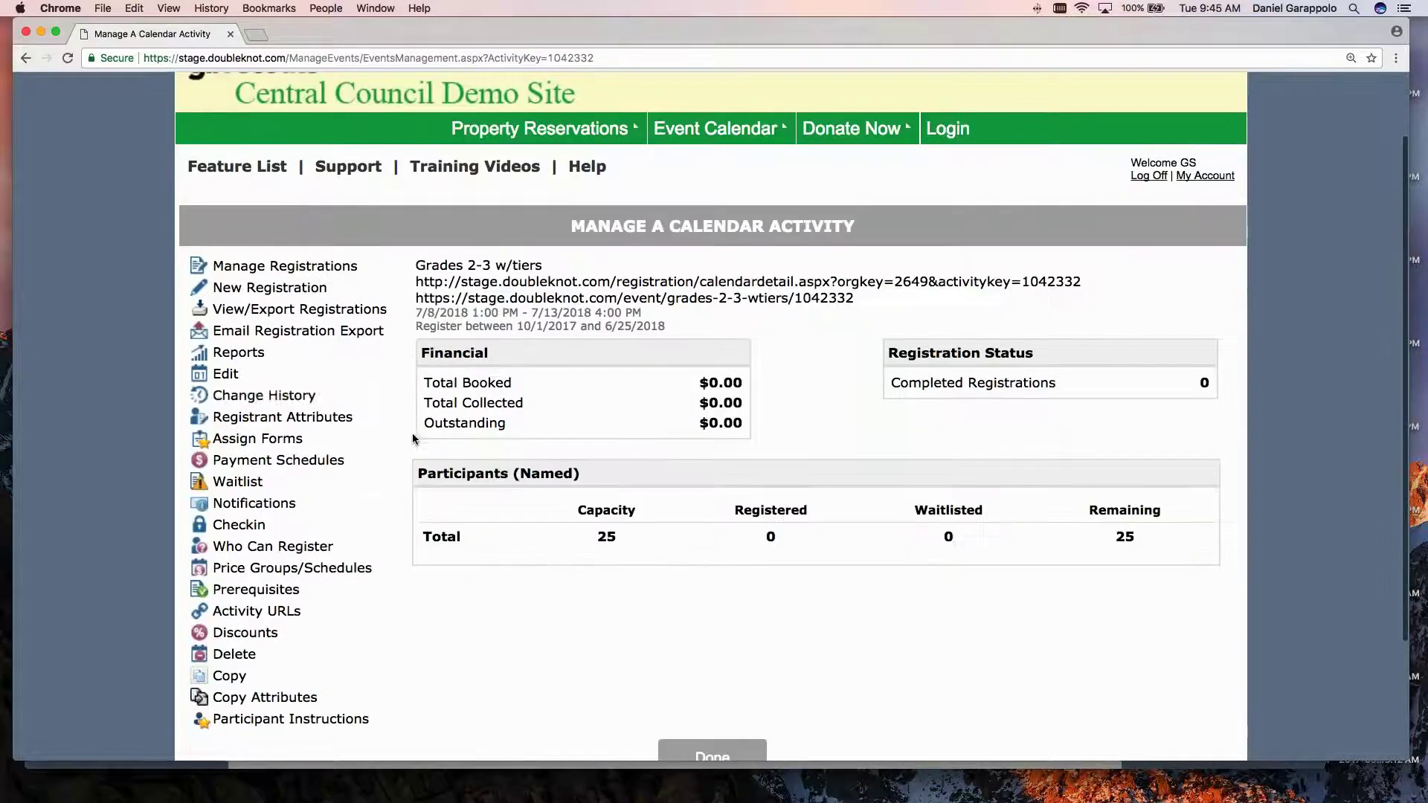
{"action": "left_click", "coordinate": [339, 445]}
{"action": "scroll", "coordinate": [337, 439], "scroll_direction": "down", "scroll_amount": 8}
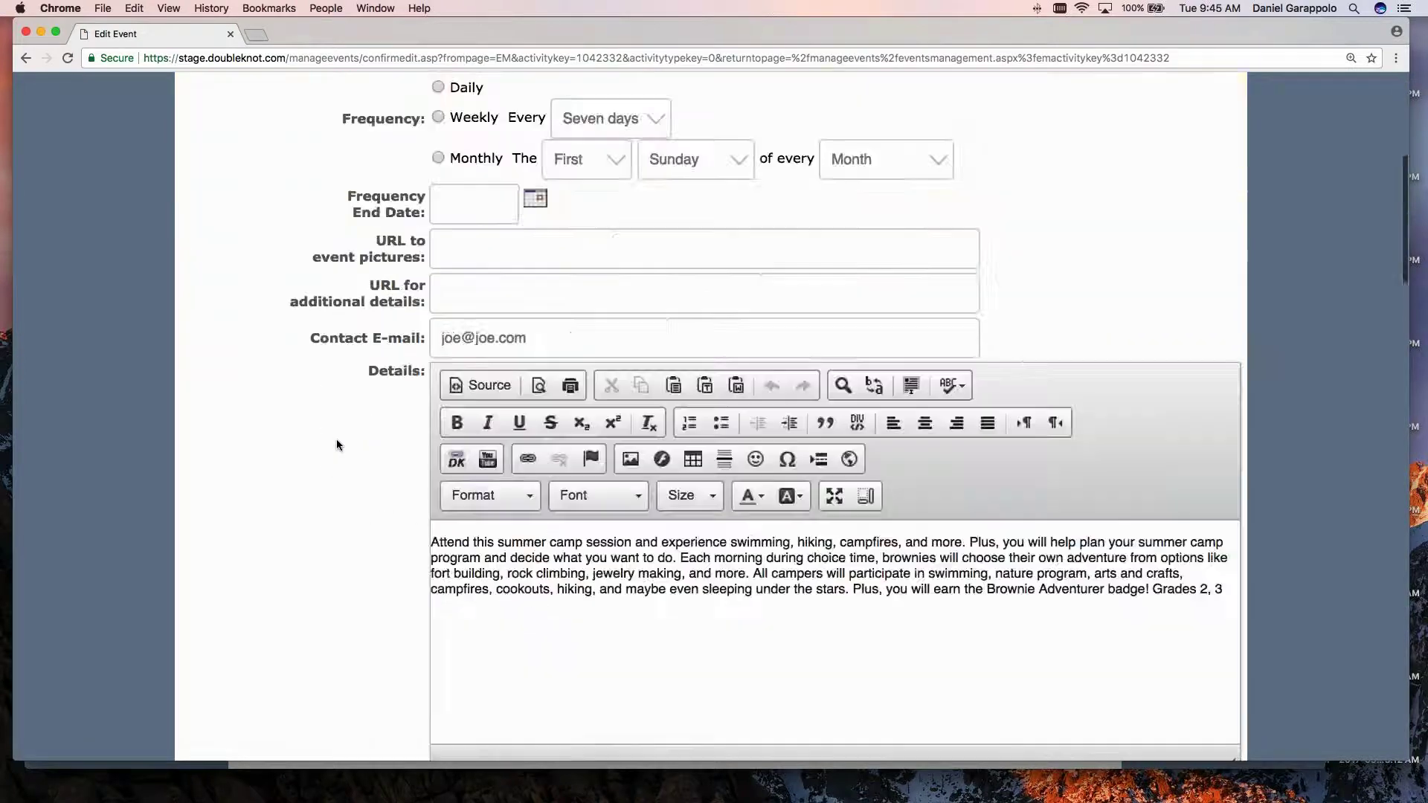
{"action": "scroll", "coordinate": [335, 446], "scroll_direction": "down", "scroll_amount": 12}
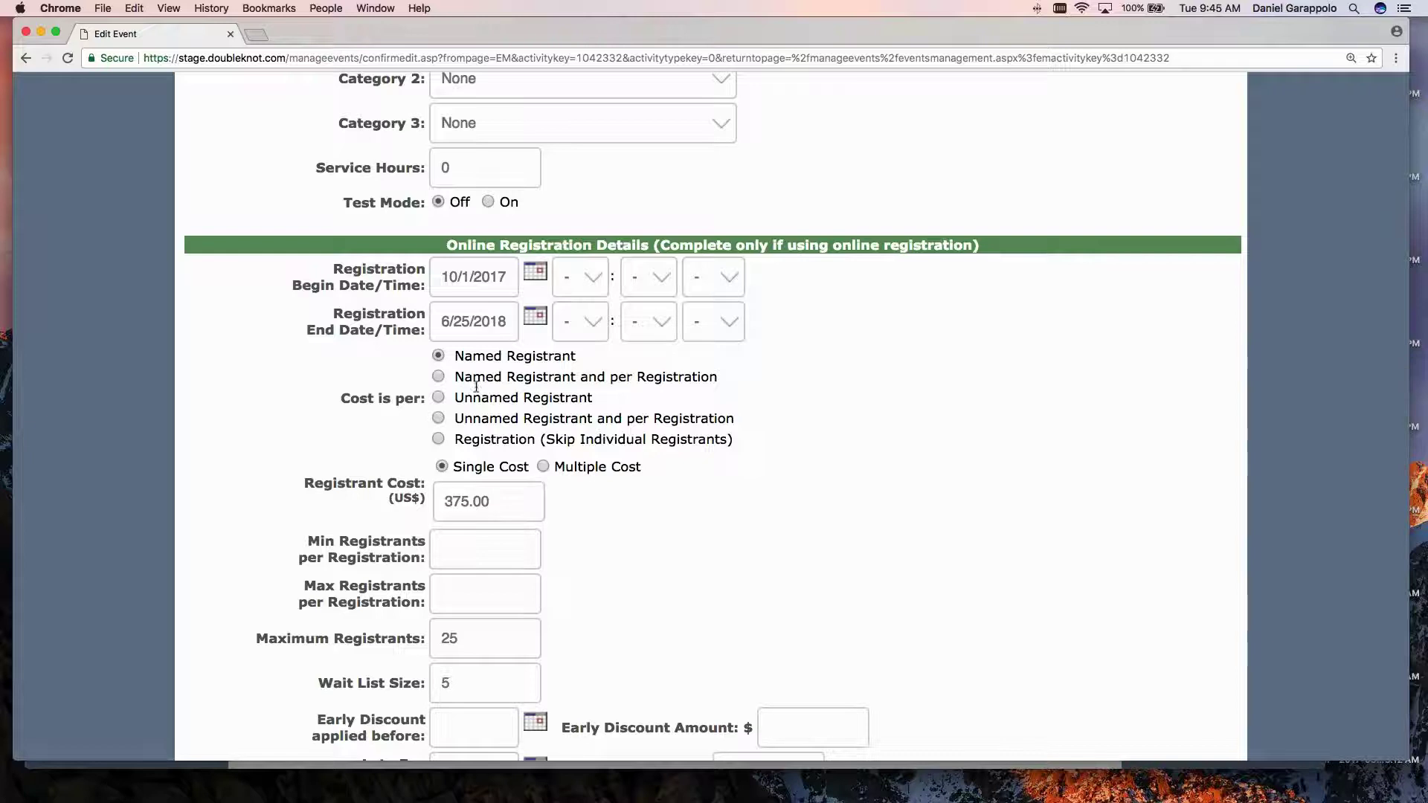
{"action": "left_click", "coordinate": [479, 499]}
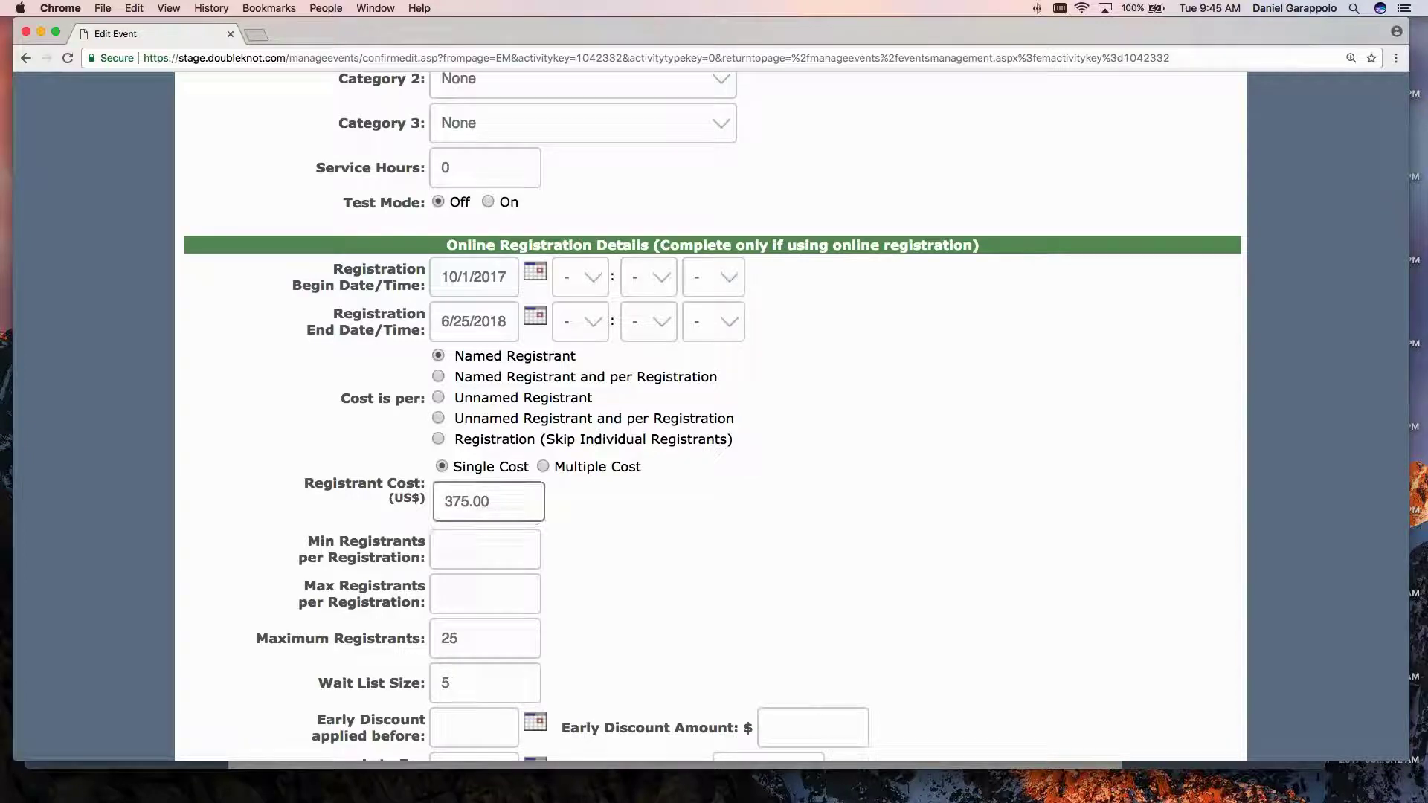
{"action": "double_click", "coordinate": [479, 499]}
{"action": "scroll", "coordinate": [628, 528], "scroll_direction": "down", "scroll_amount": 1}
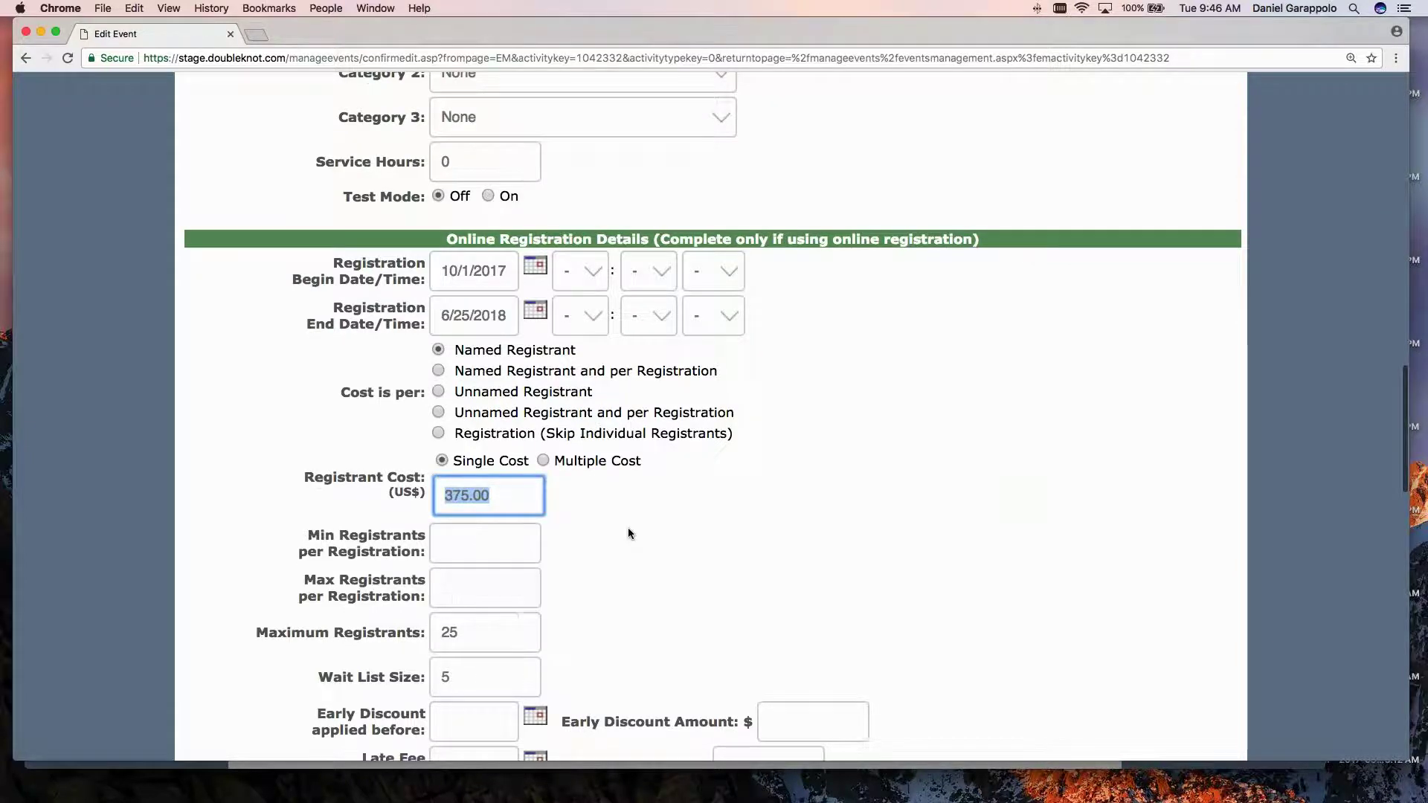
{"action": "scroll", "coordinate": [629, 532], "scroll_direction": "down", "scroll_amount": 2}
{"action": "key", "text": "BackSpace"}
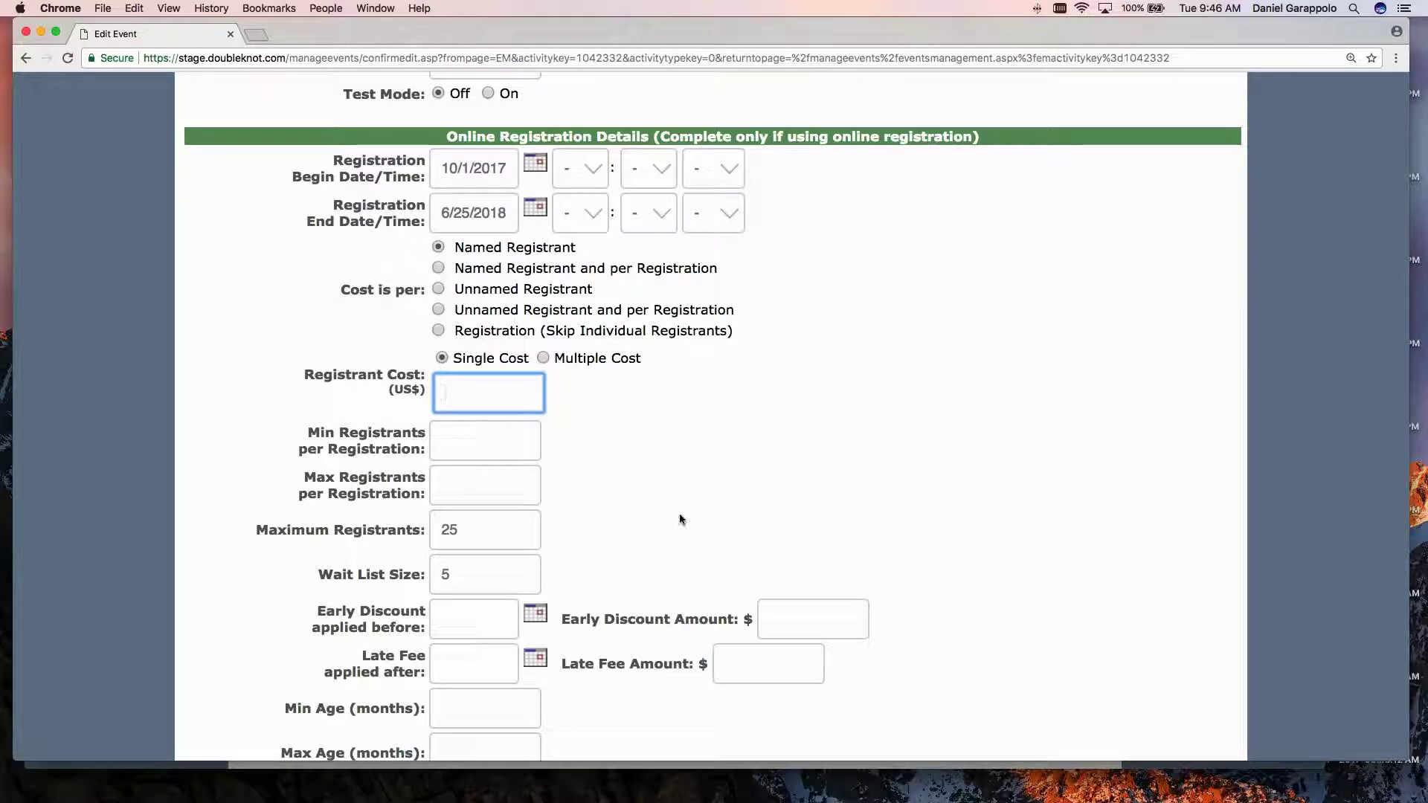
{"action": "scroll", "coordinate": [666, 518], "scroll_direction": "down", "scroll_amount": 10}
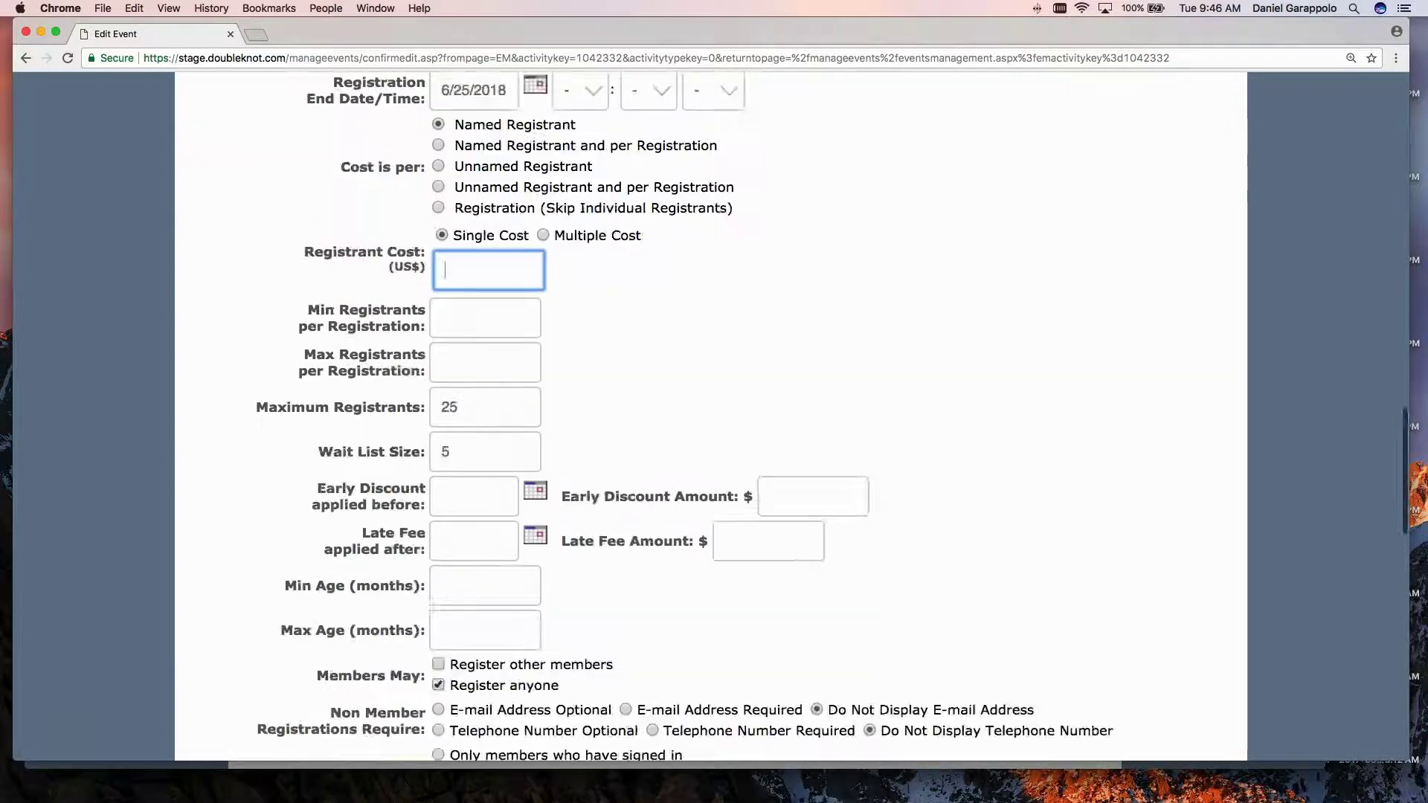
{"action": "scroll", "coordinate": [689, 552], "scroll_direction": "down", "scroll_amount": 8}
{"action": "left_click", "coordinate": [654, 640]}
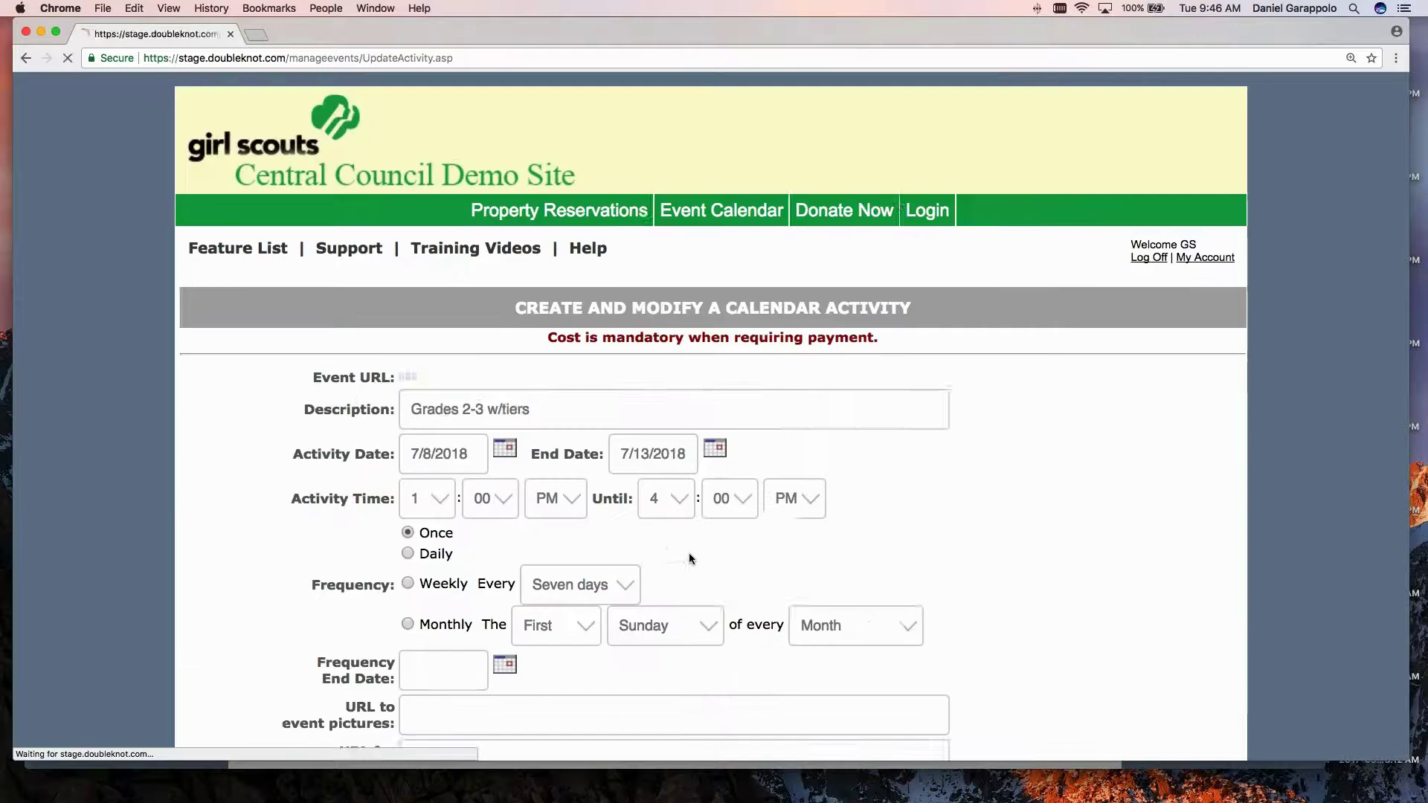
Re-enter 375 as the registrant cost and save the activity.
{"action": "scroll", "coordinate": [674, 552], "scroll_direction": "down", "scroll_amount": 15}
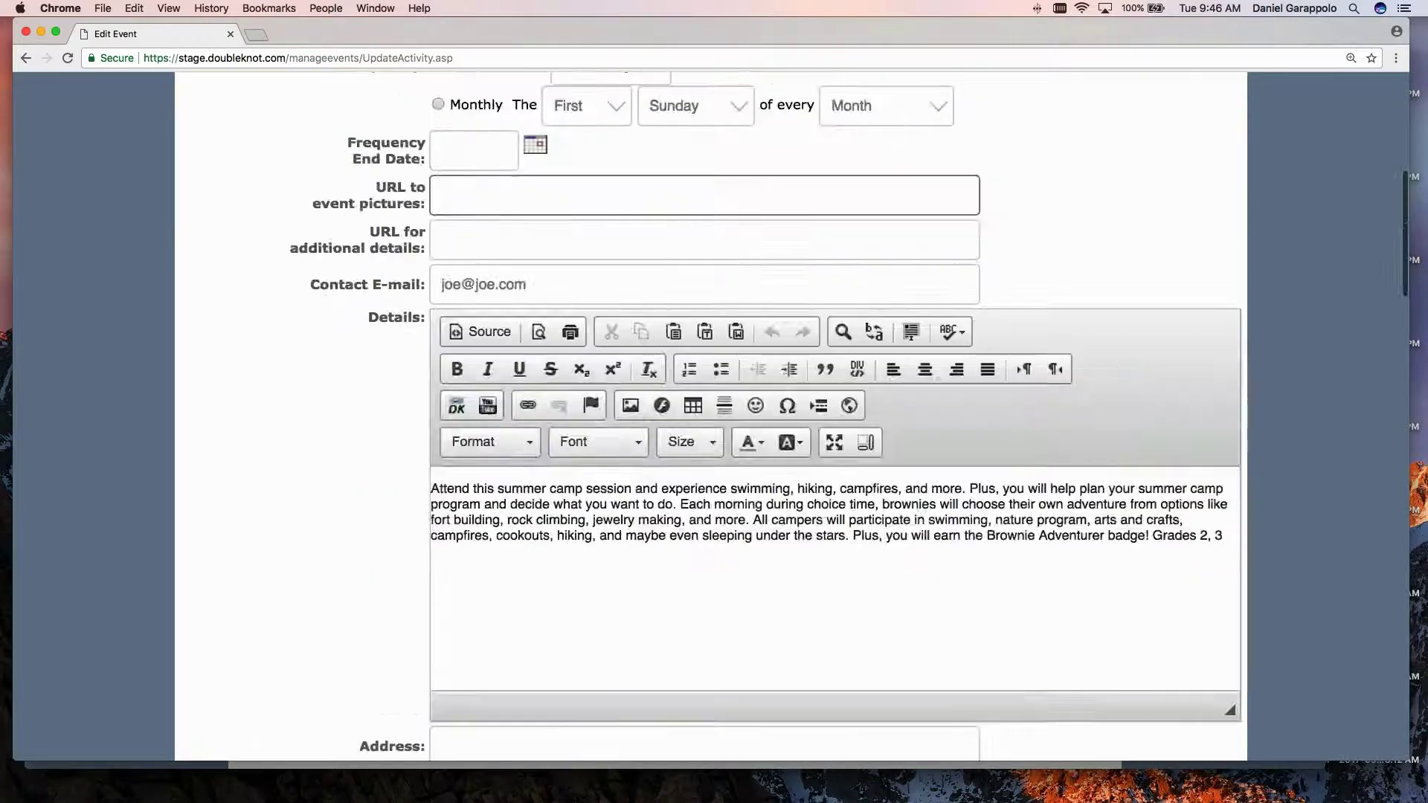
{"action": "scroll", "coordinate": [674, 416], "scroll_direction": "down", "scroll_amount": 4}
{"action": "left_click", "coordinate": [489, 548]}
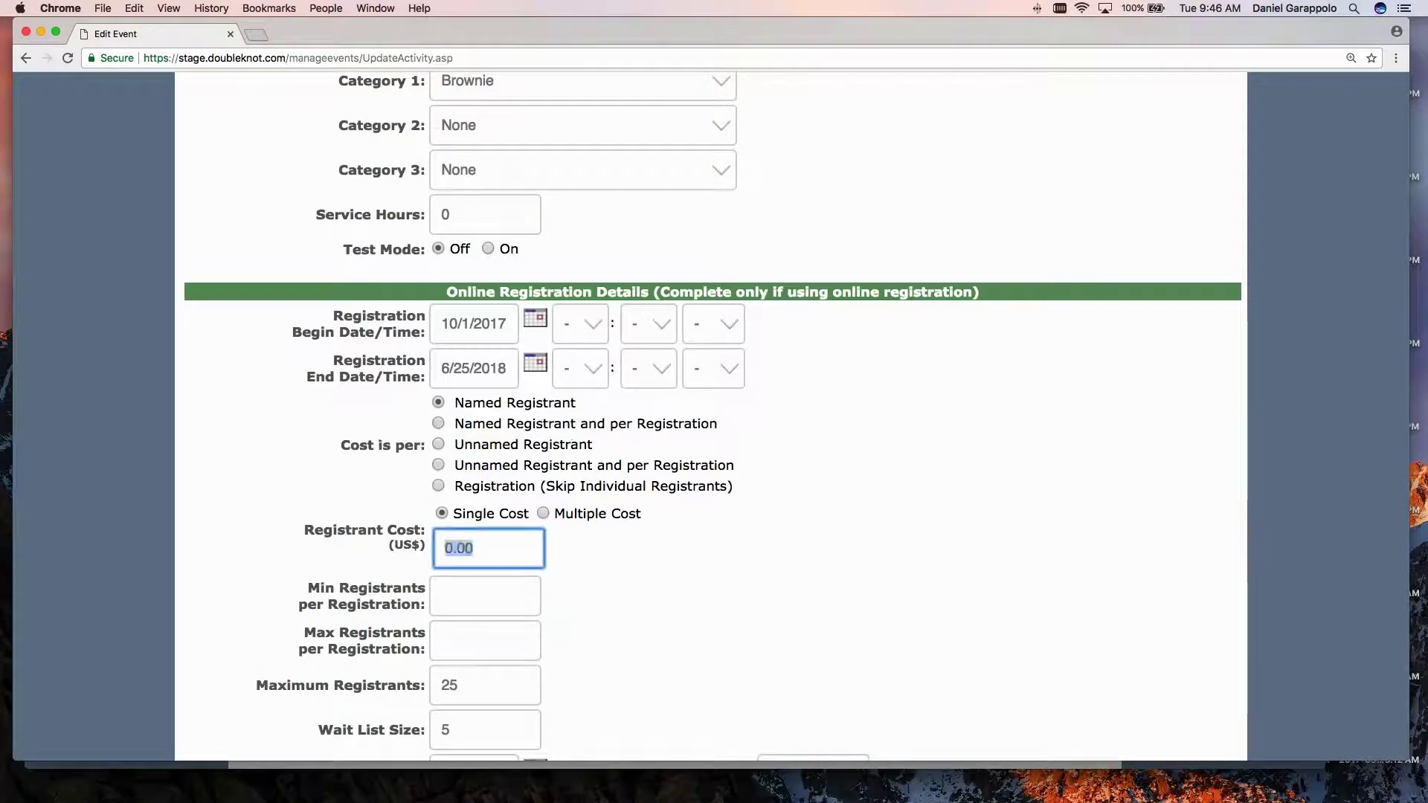
{"action": "type", "text": "375"}
{"action": "scroll", "coordinate": [820, 542], "scroll_direction": "down", "scroll_amount": 15}
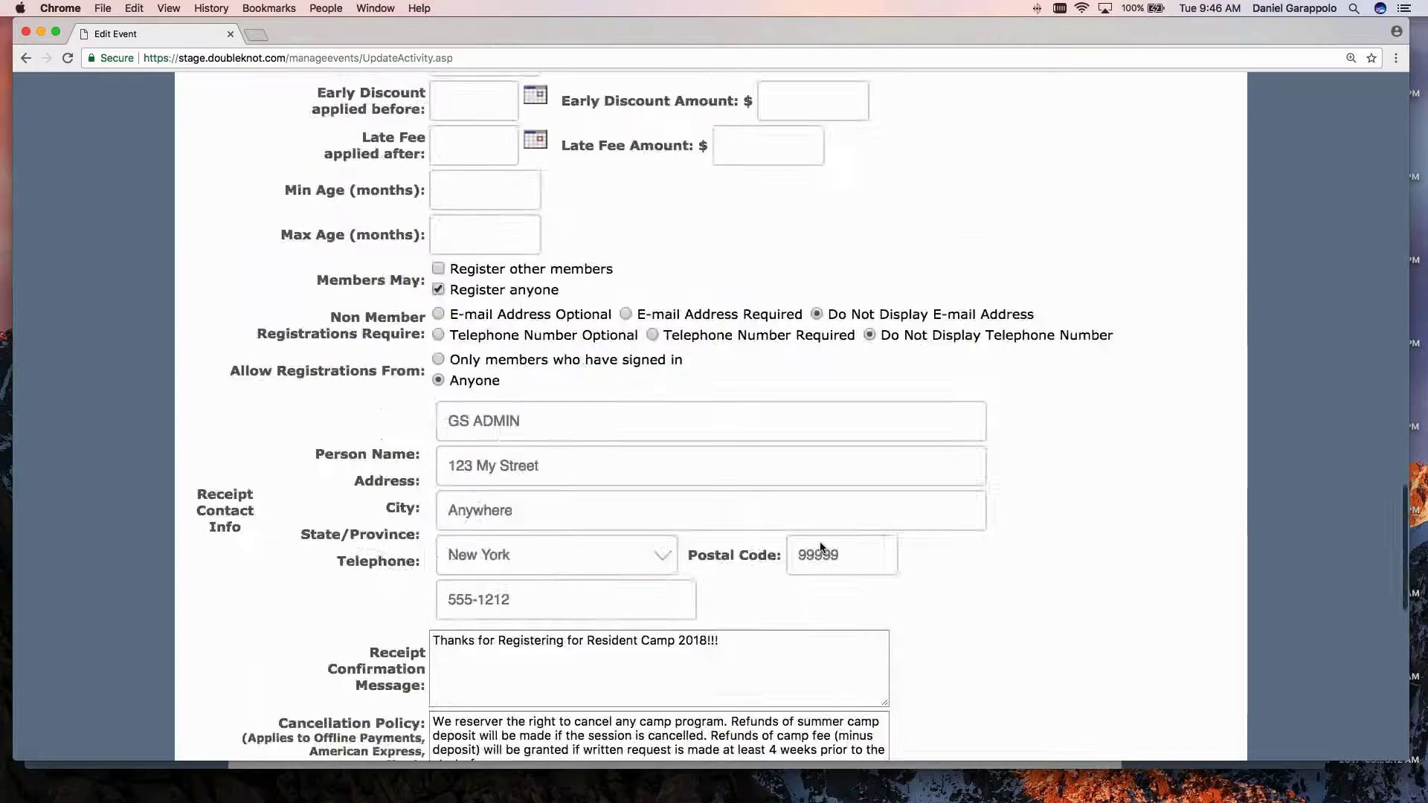
{"action": "left_click", "coordinate": [654, 614]}
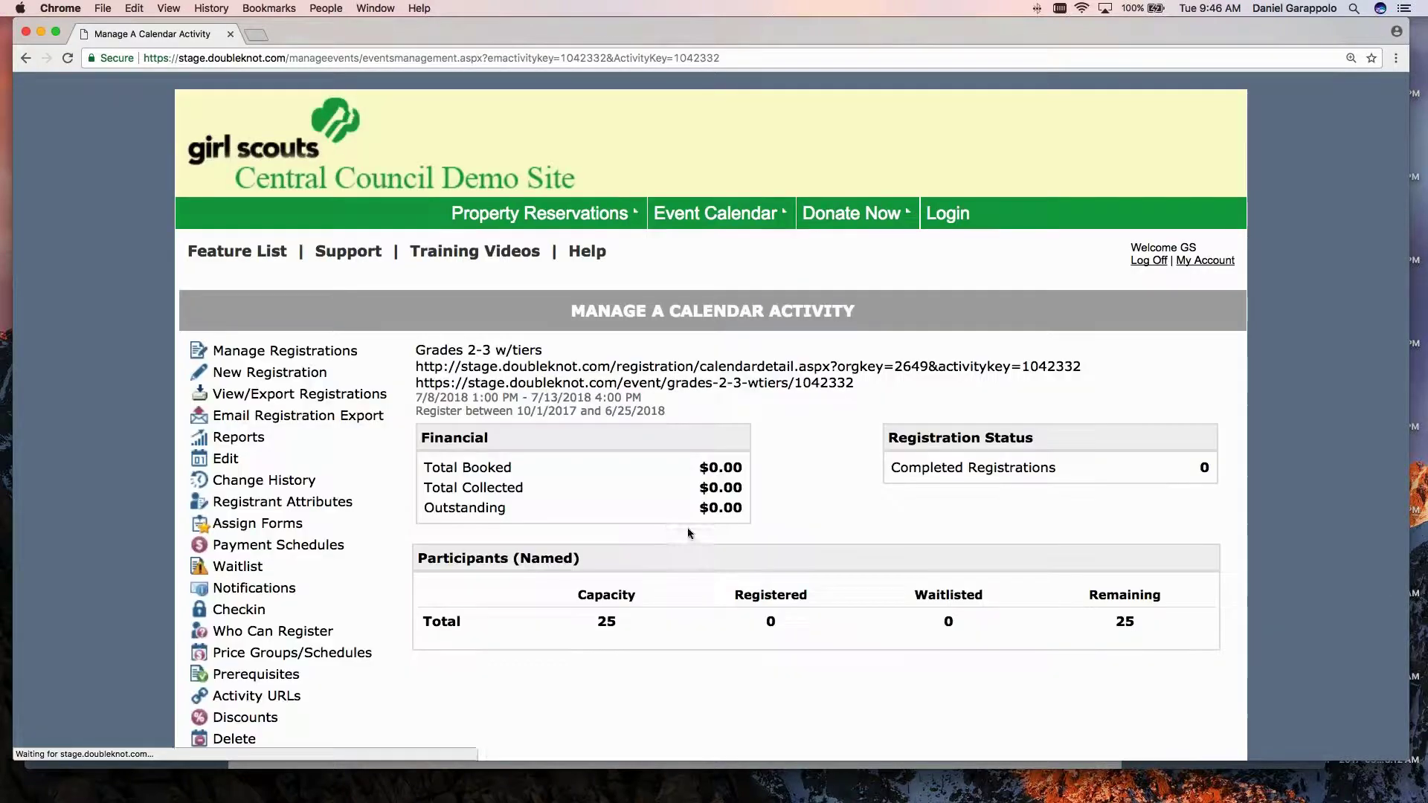
In Price Groups/Schedules, enable Tier A, Tier B and Tier C as priced groups, leaving Girl Scout Group unchecked.
{"action": "scroll", "coordinate": [395, 505], "scroll_direction": "down", "scroll_amount": 3}
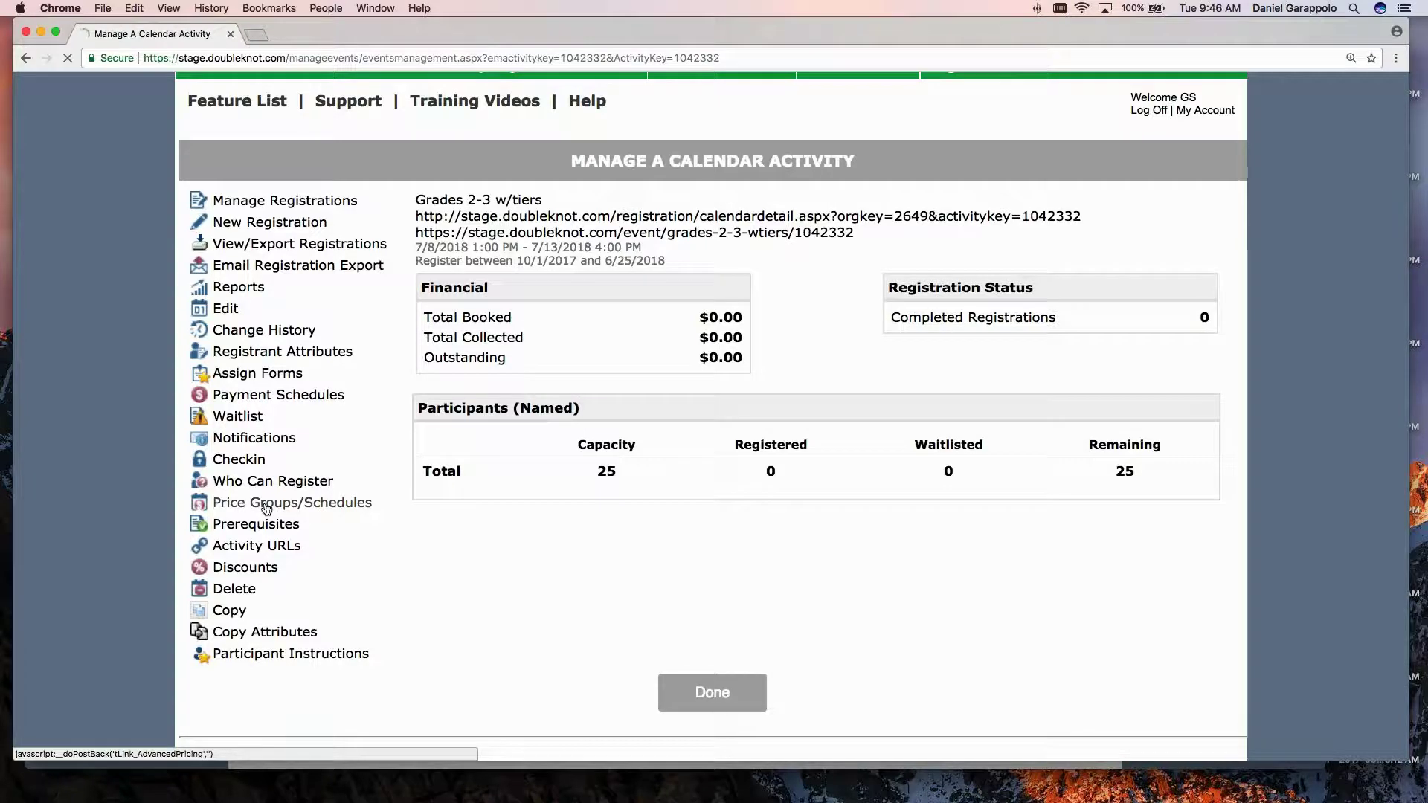
{"action": "left_click", "coordinate": [266, 506]}
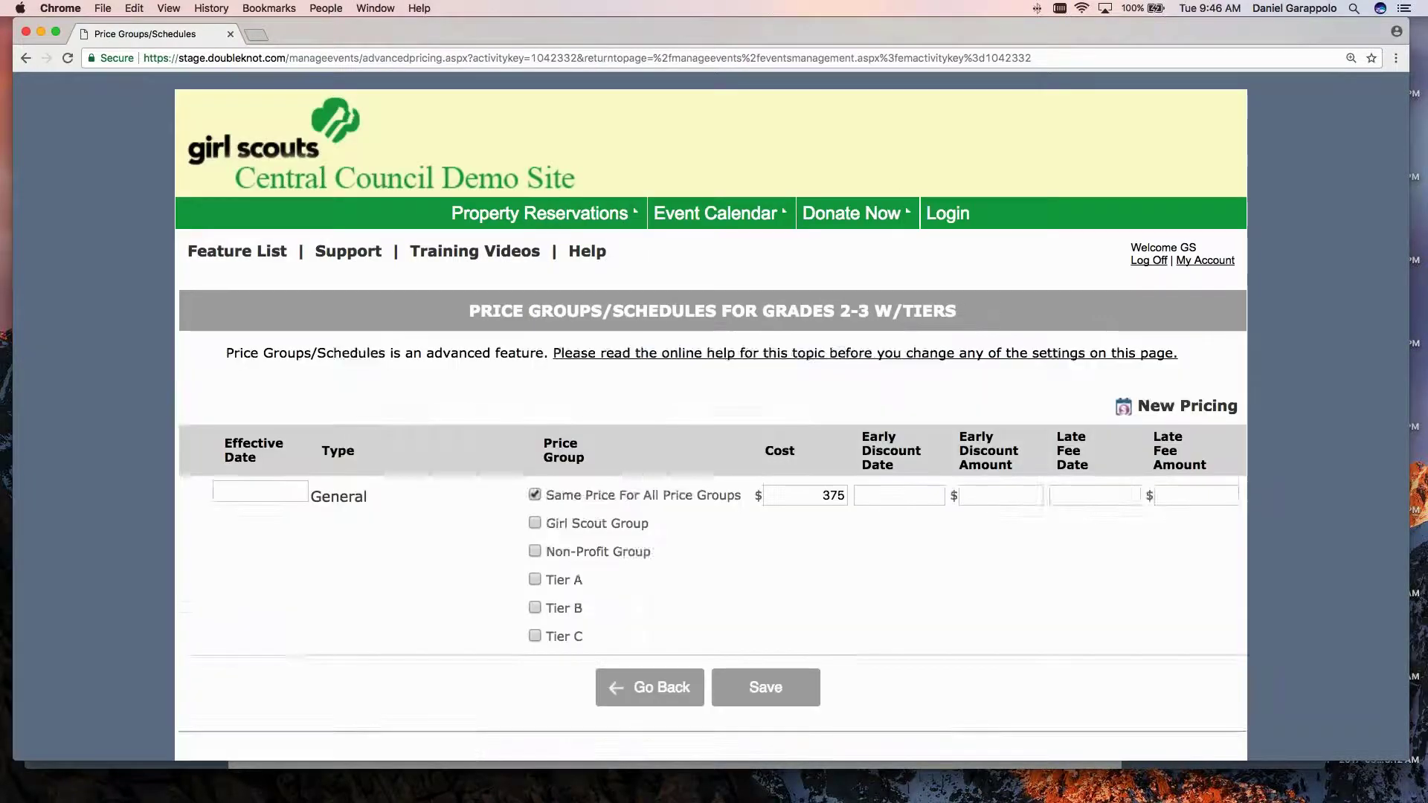
{"action": "scroll", "coordinate": [341, 500], "scroll_direction": "down", "scroll_amount": 1}
{"action": "scroll", "coordinate": [394, 508], "scroll_direction": "down", "scroll_amount": 1}
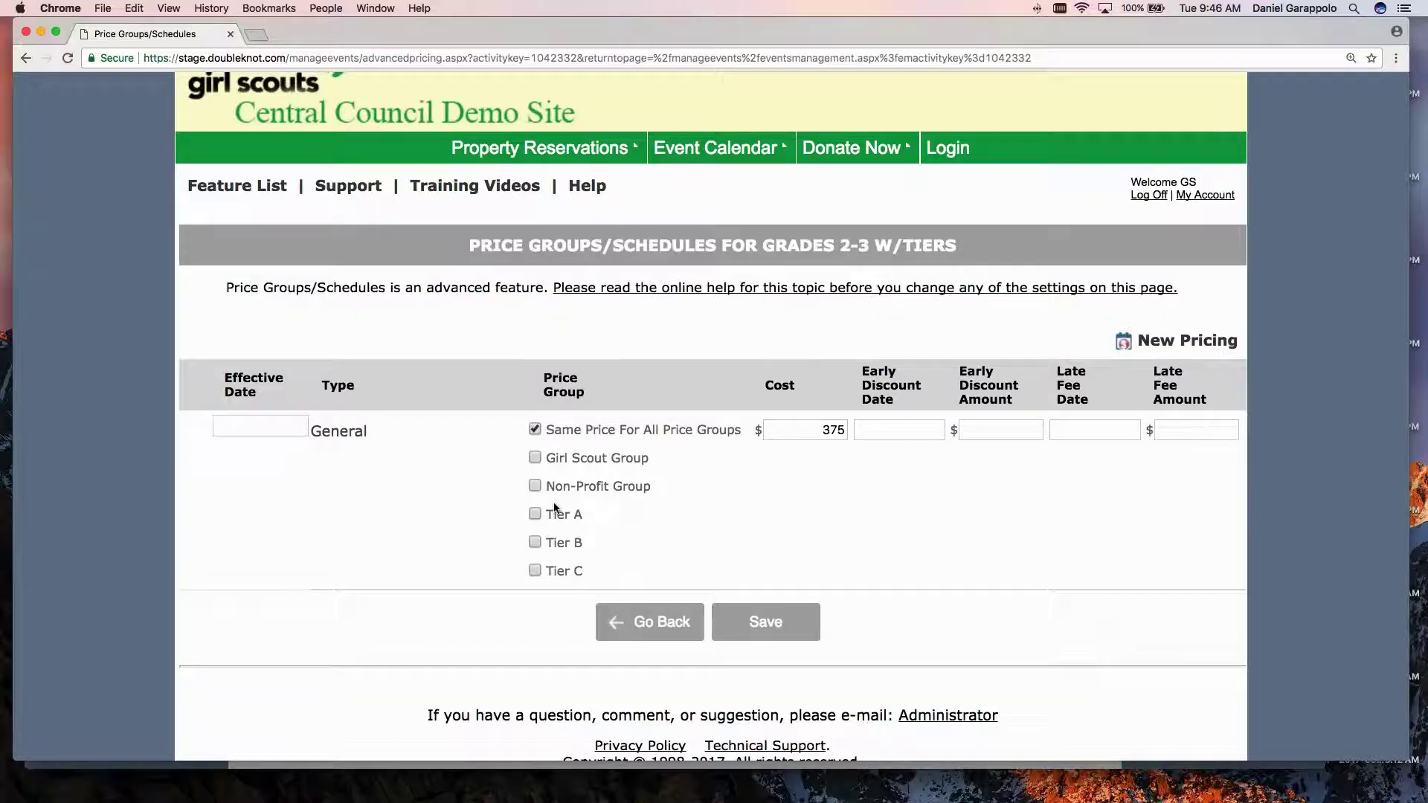
{"action": "scroll", "coordinate": [554, 473], "scroll_direction": "down", "scroll_amount": 1}
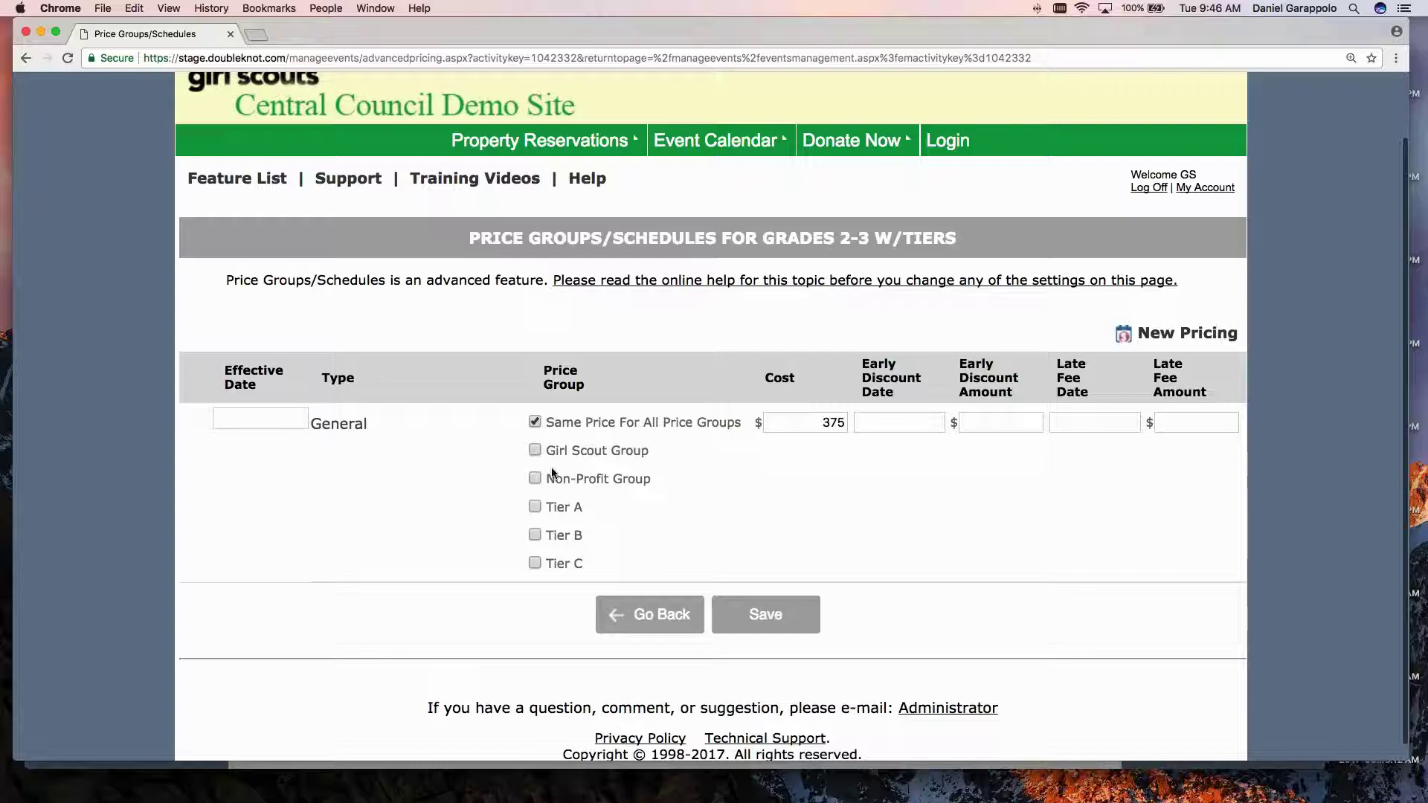
{"action": "scroll", "coordinate": [554, 473], "scroll_direction": "down", "scroll_amount": 2}
{"action": "left_click_drag", "start_coordinate": [542, 350], "coordinate": [580, 372]}
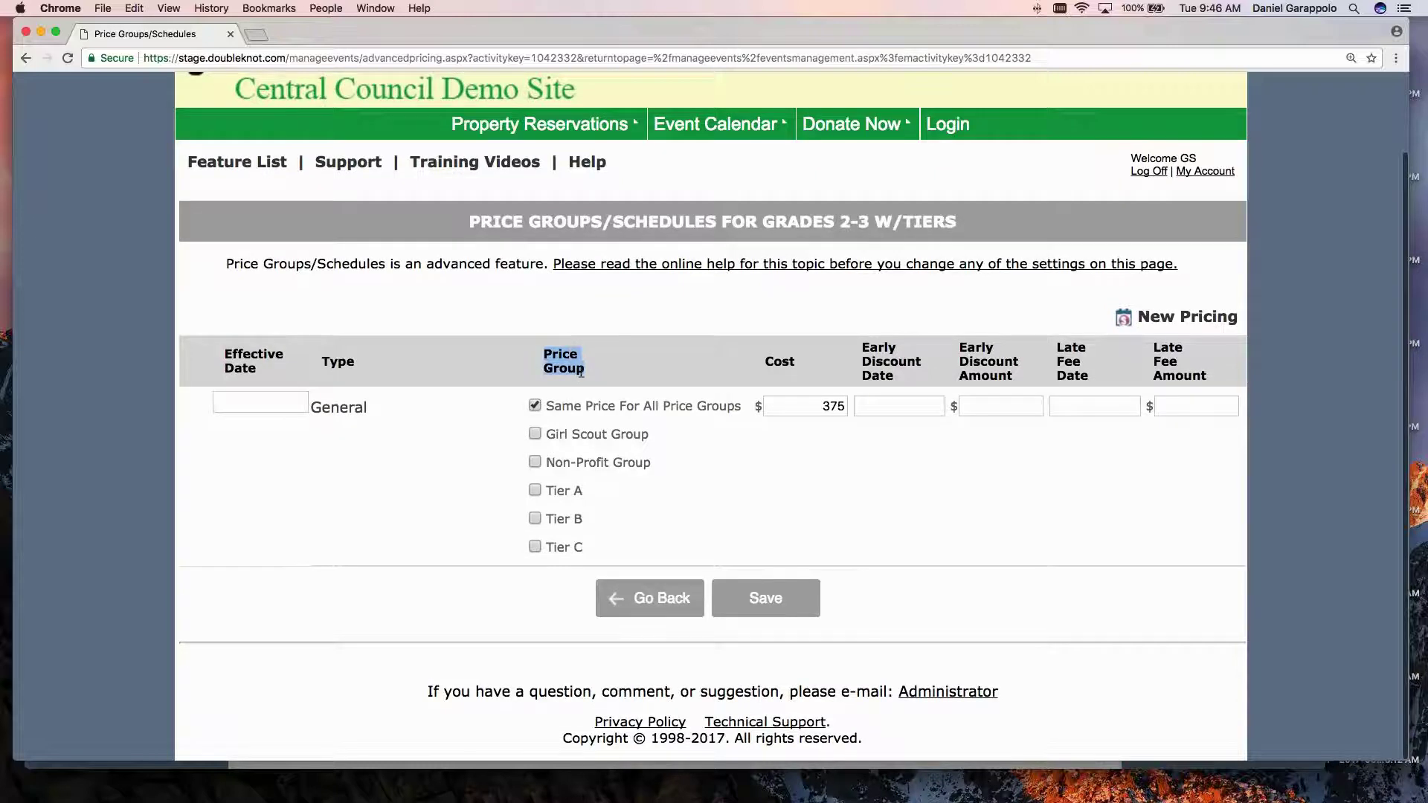
{"action": "triple_click", "coordinate": [577, 494]}
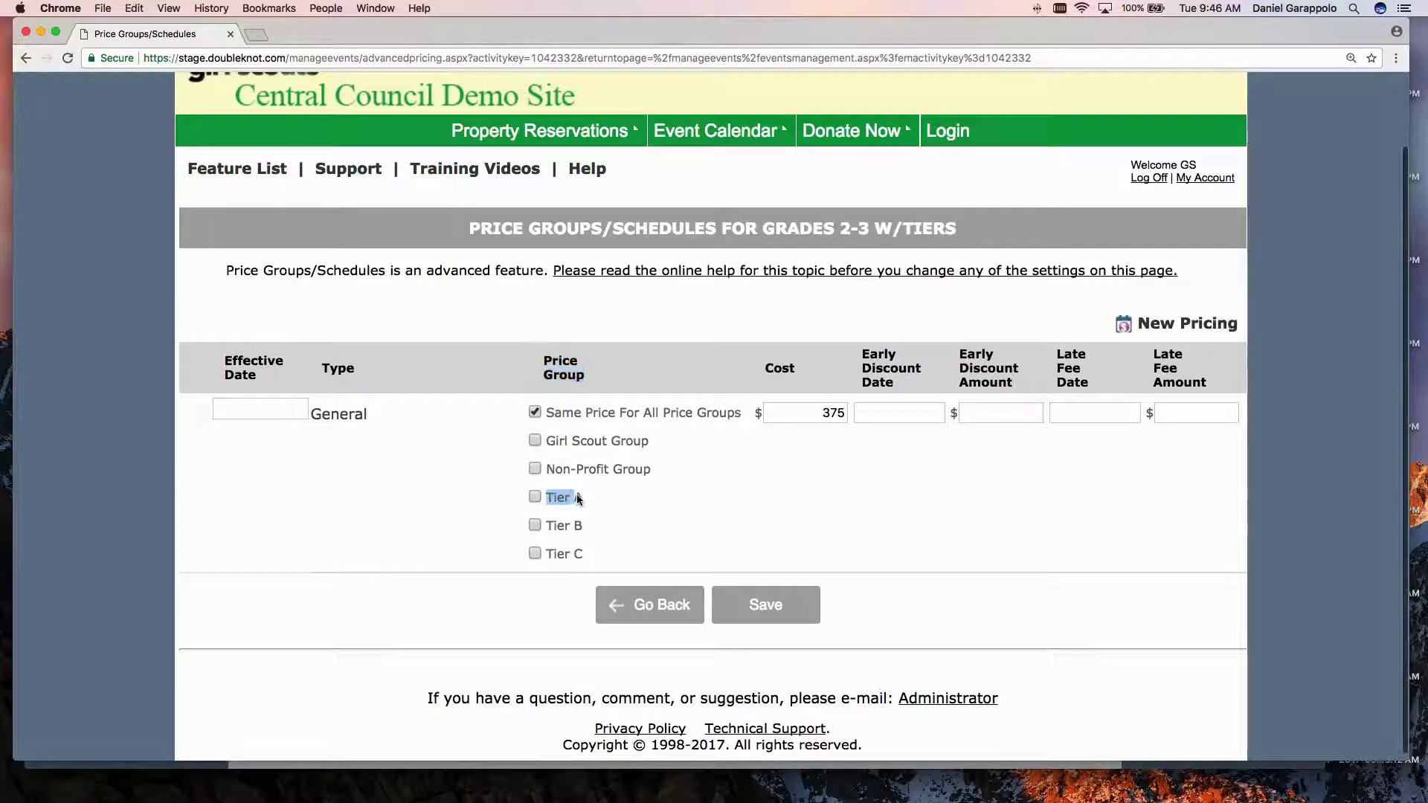
{"action": "triple_click", "coordinate": [552, 523]}
{"action": "triple_click", "coordinate": [556, 554]}
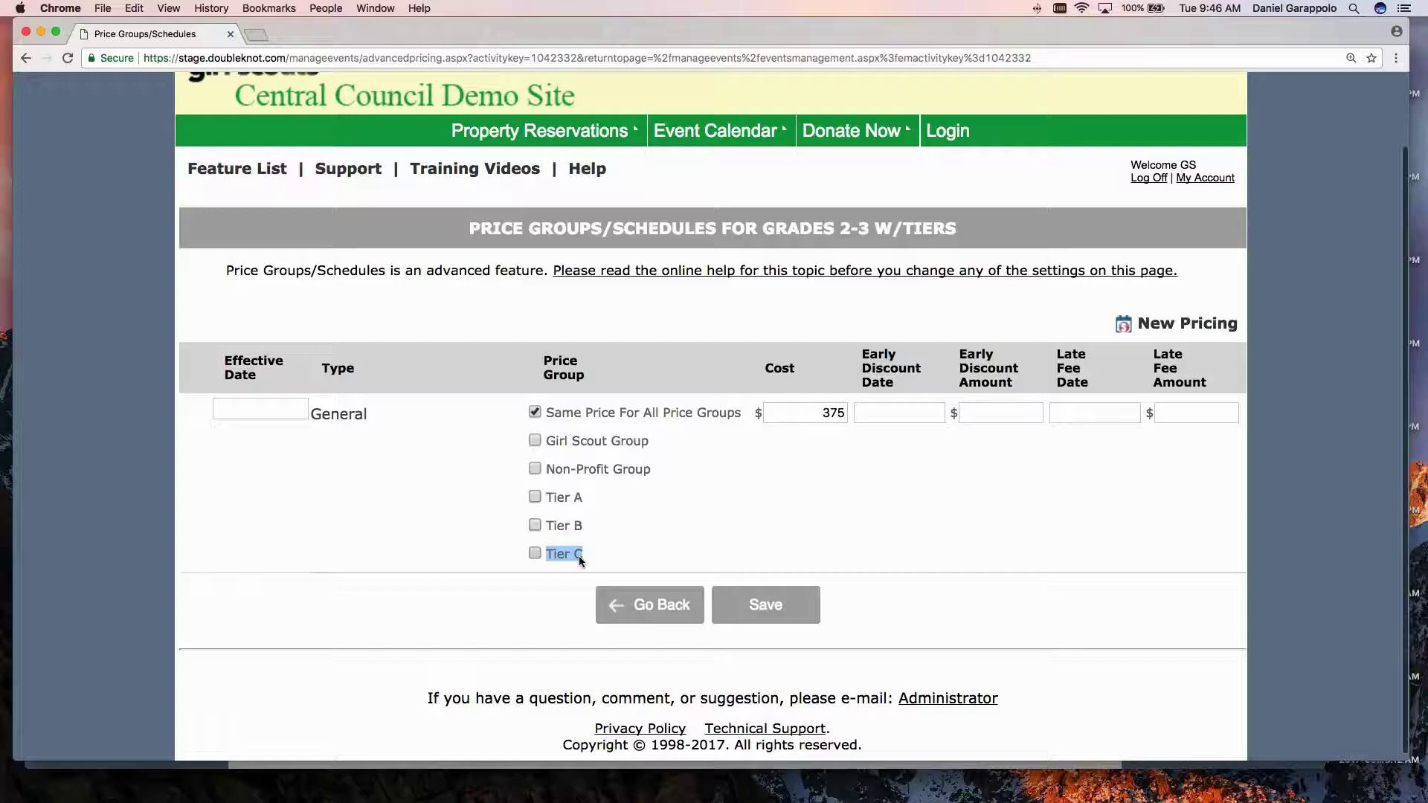
{"action": "triple_click", "coordinate": [561, 441]}
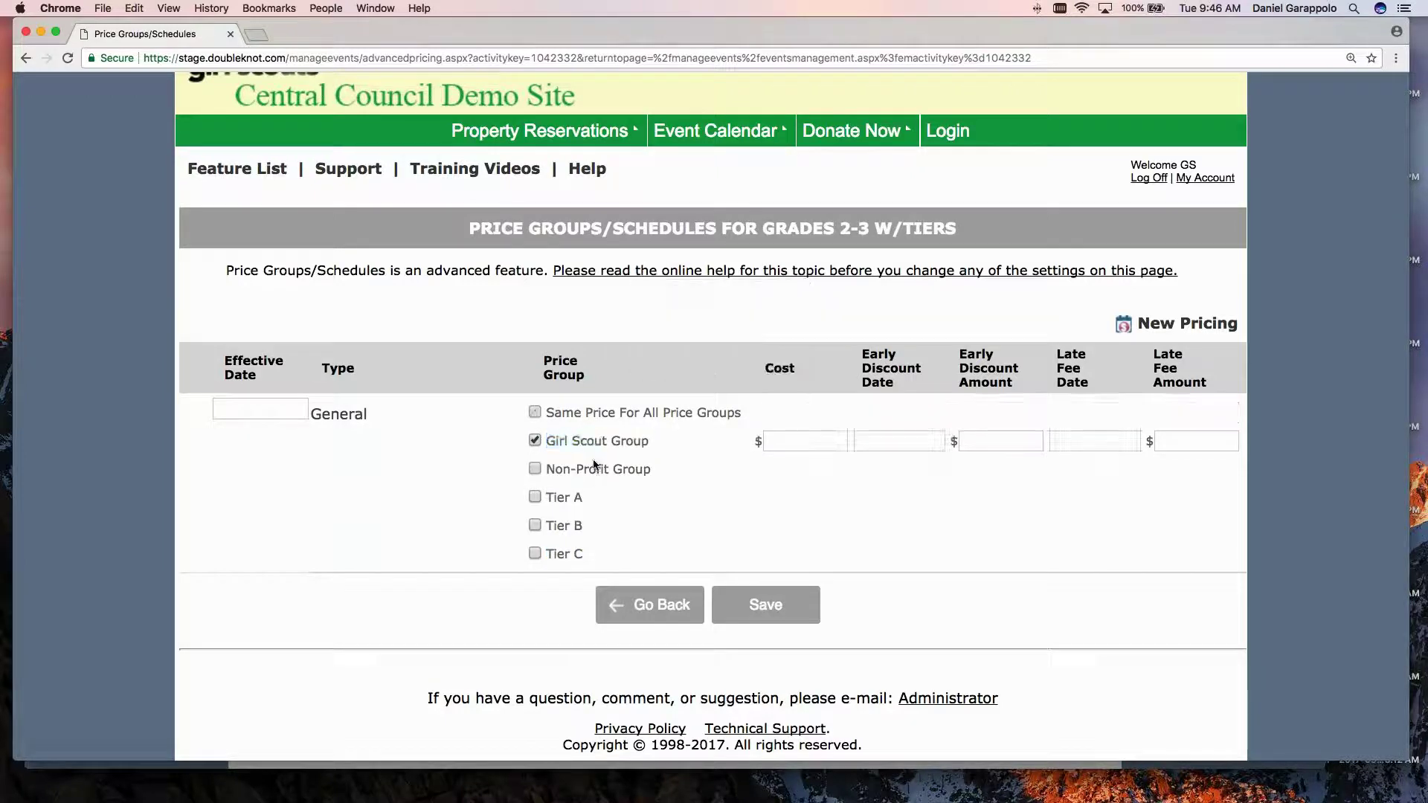
{"action": "left_click", "coordinate": [533, 440]}
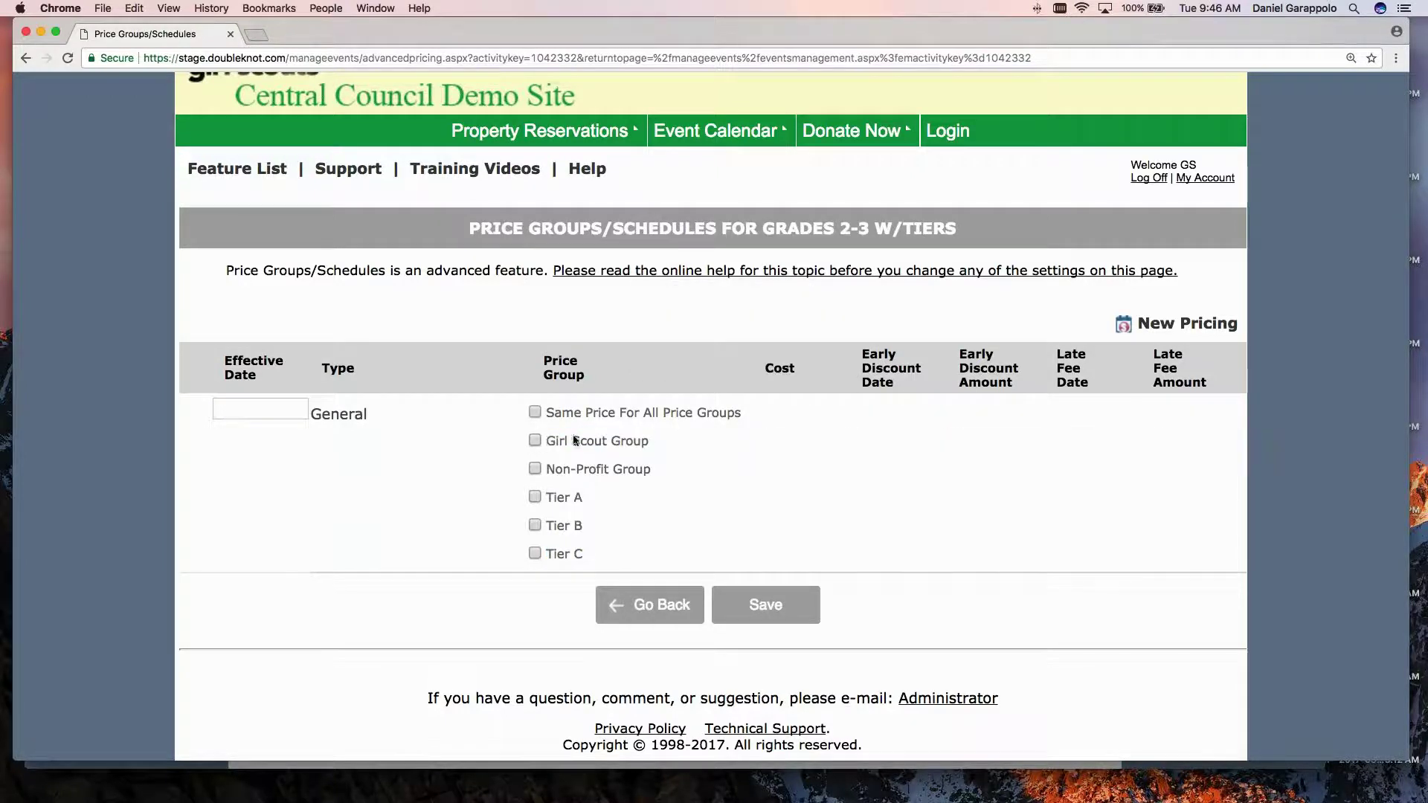
{"action": "left_click", "coordinate": [535, 497]}
{"action": "left_click", "coordinate": [535, 525]}
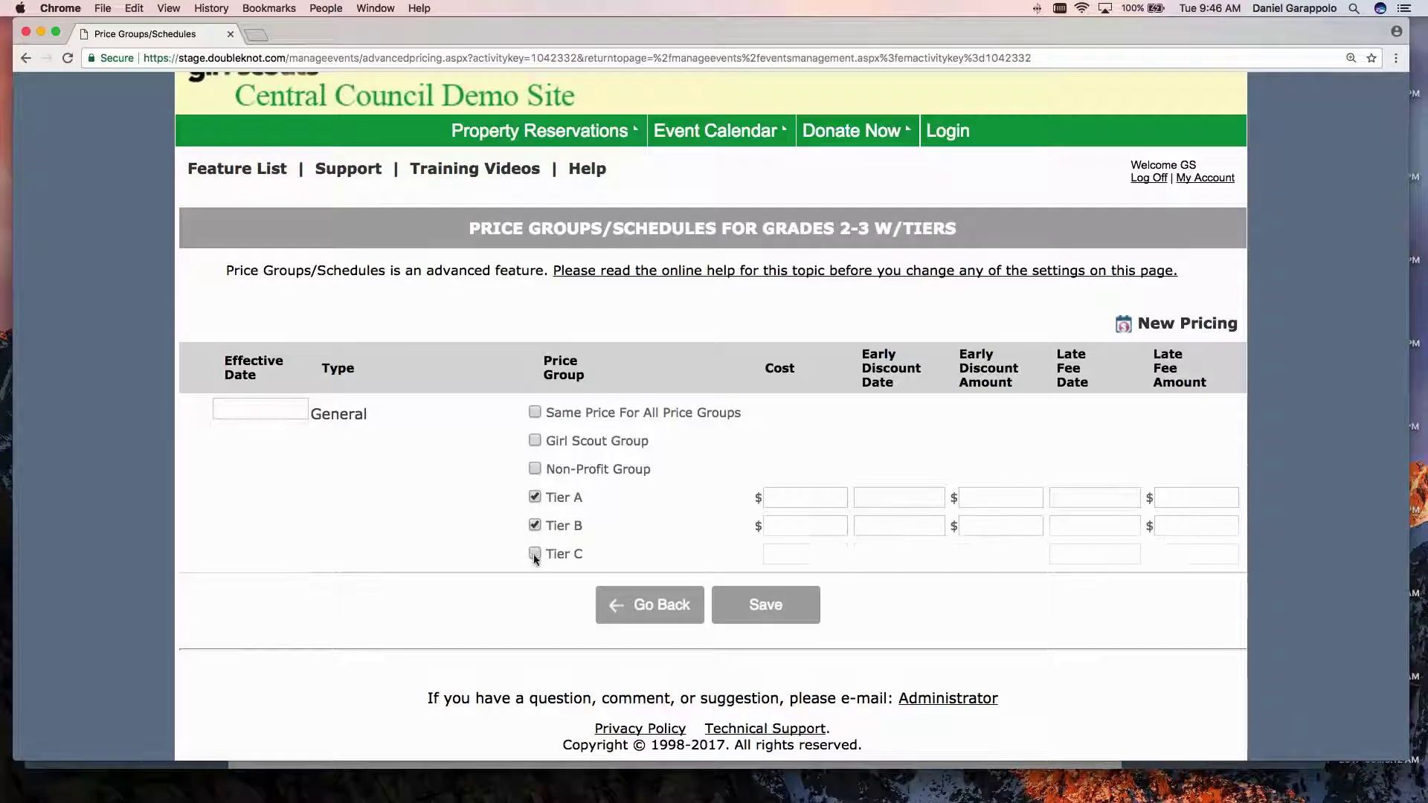
{"action": "left_click", "coordinate": [534, 554]}
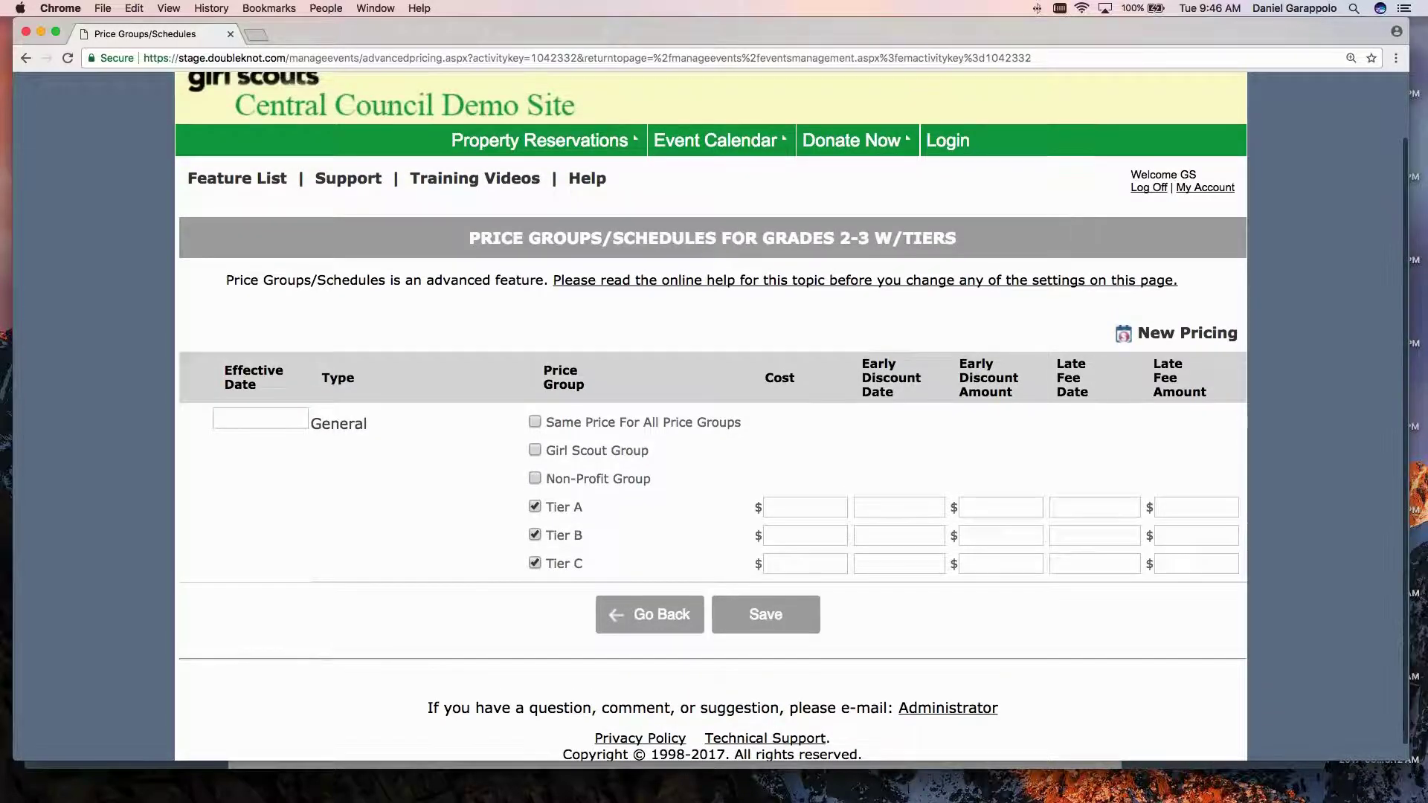
Set the effective date to 11/13/2017.
{"action": "left_click", "coordinate": [251, 413]}
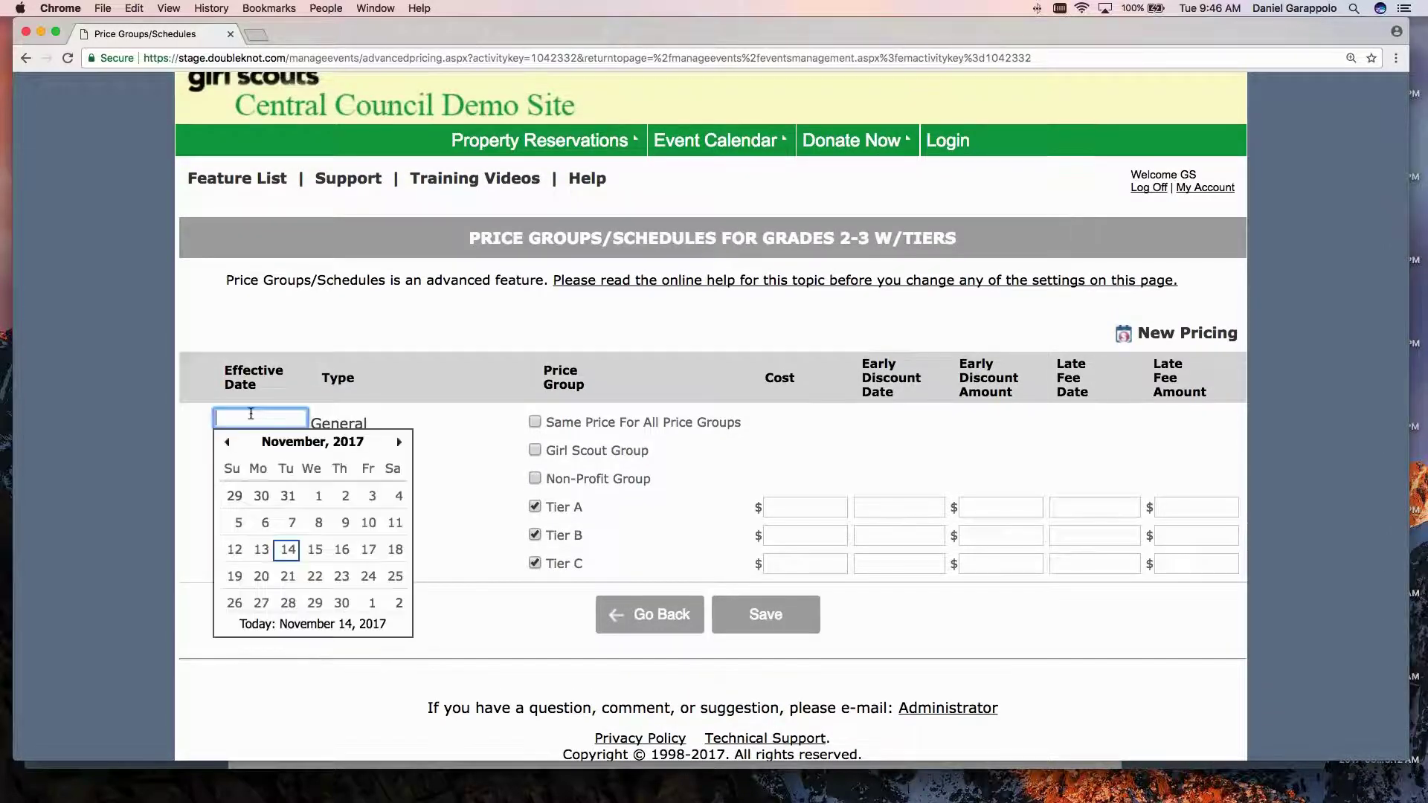
{"action": "left_click", "coordinate": [289, 550]}
{"action": "left_click", "coordinate": [320, 500]}
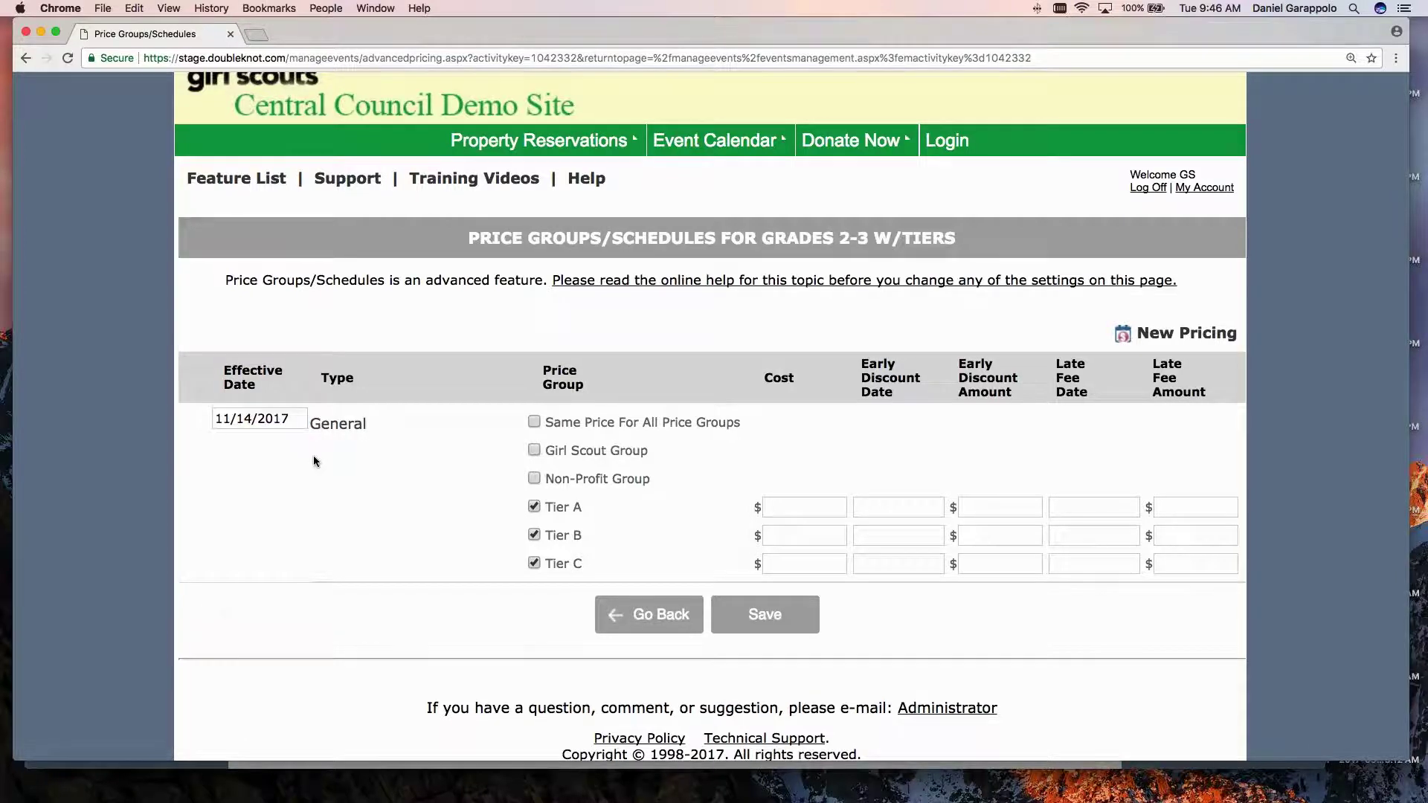
{"action": "left_click", "coordinate": [257, 419]}
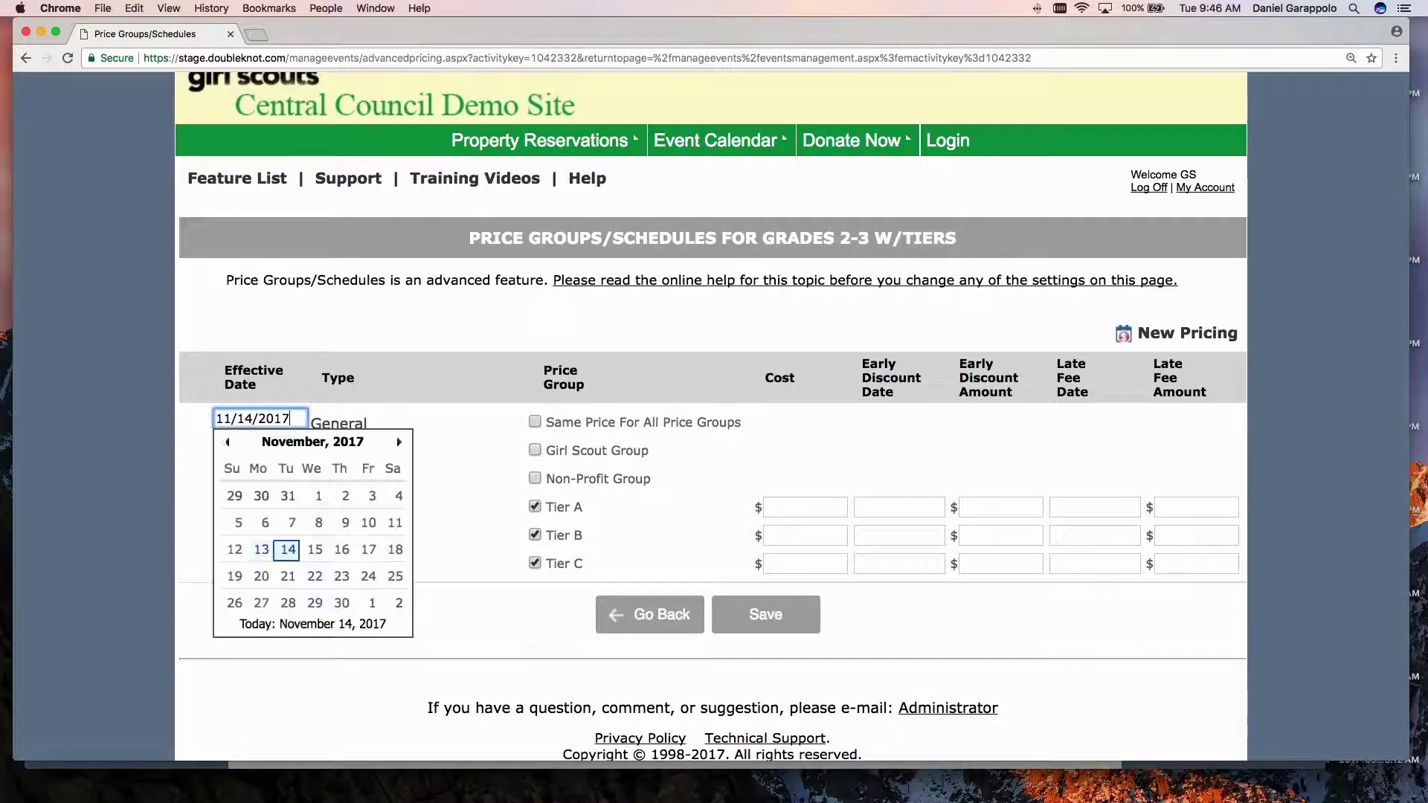
{"action": "left_click", "coordinate": [260, 554]}
{"action": "left_click", "coordinate": [429, 545]}
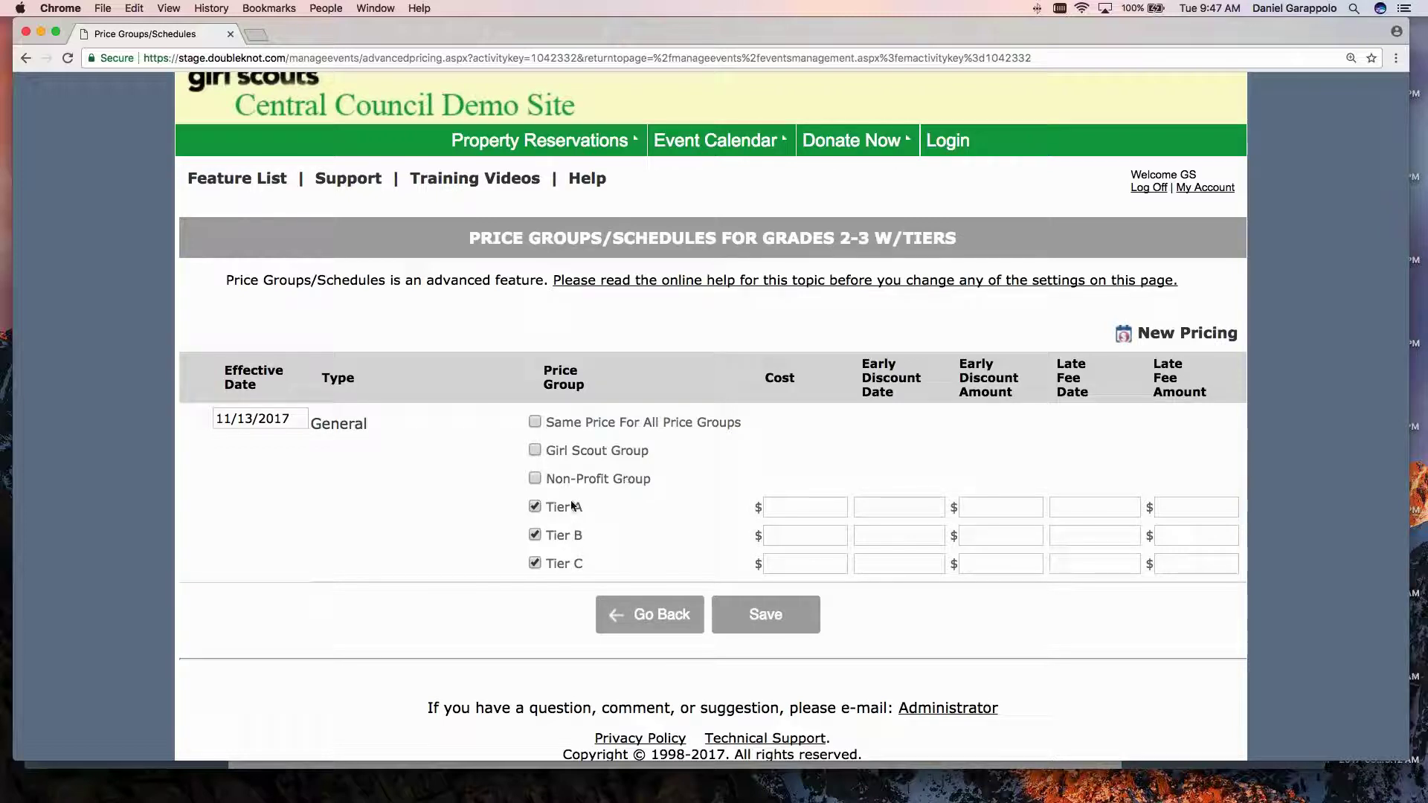
Enter costs of 375 for Tier A, 350 for Tier B and 325 for Tier C.
{"action": "left_click", "coordinate": [845, 507]}
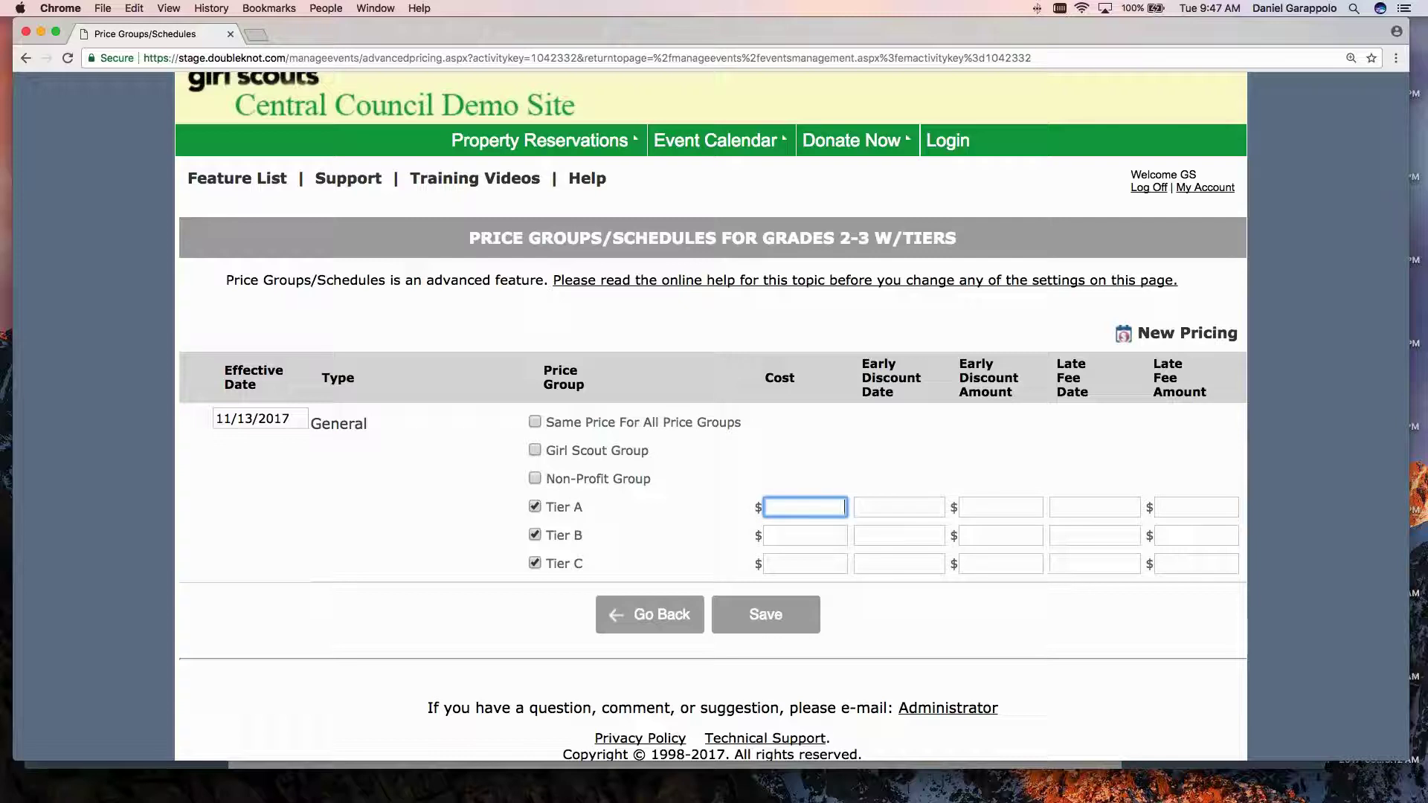
{"action": "left_click", "coordinate": [797, 537]}
{"action": "left_click", "coordinate": [797, 563]}
{"action": "left_click", "coordinate": [810, 506]}
{"action": "type", "text": "375"}
{"action": "key", "text": "Tab"}
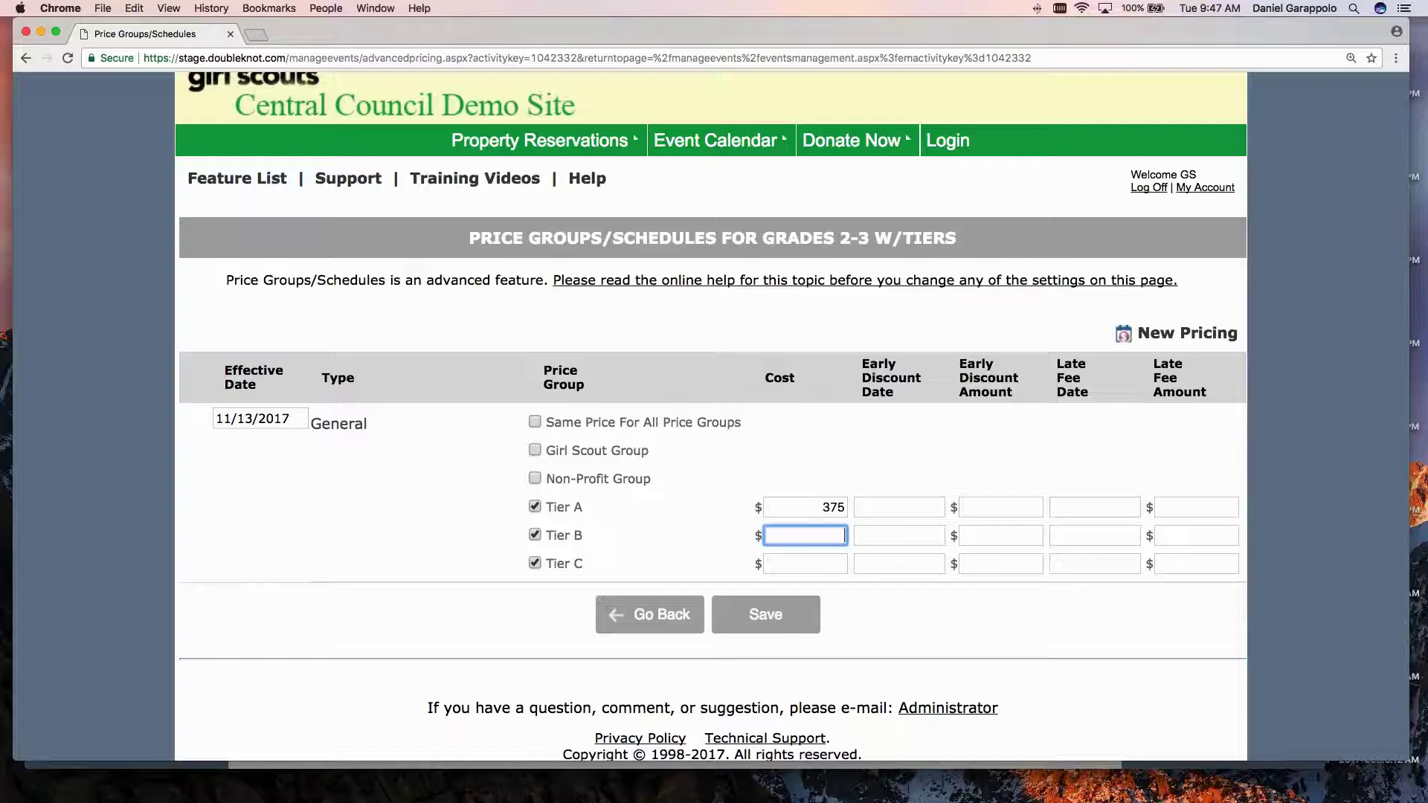
{"action": "type", "text": "350"}
{"action": "left_click", "coordinate": [833, 567]}
{"action": "type", "text": "325"}
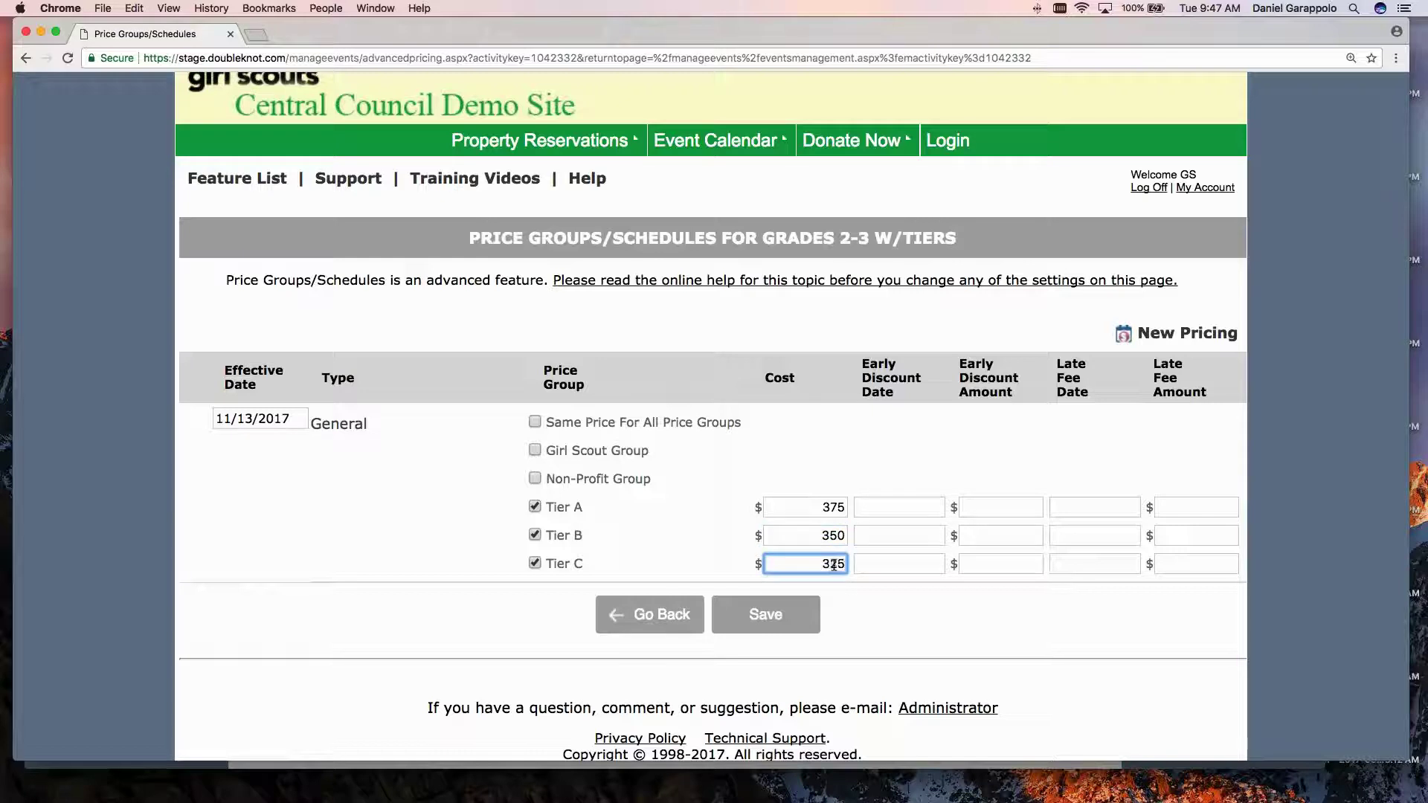
{"action": "left_click", "coordinate": [444, 525]}
Save the 375/350/325 tier prices, recheck them in Price Groups/Schedules, and go back to Manage A Calendar Activity.
{"action": "left_click", "coordinate": [766, 615]}
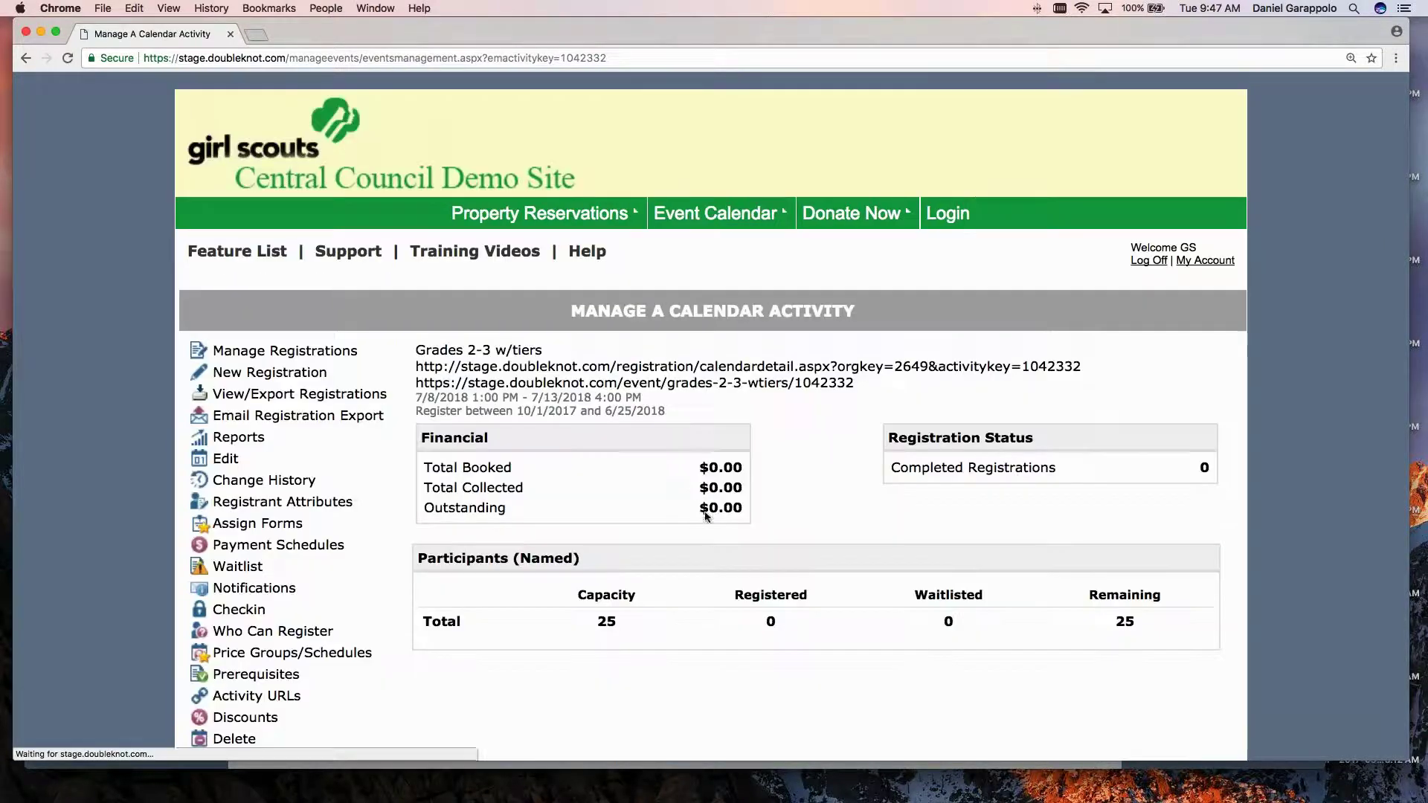
{"action": "scroll", "coordinate": [351, 485], "scroll_direction": "down", "scroll_amount": 3}
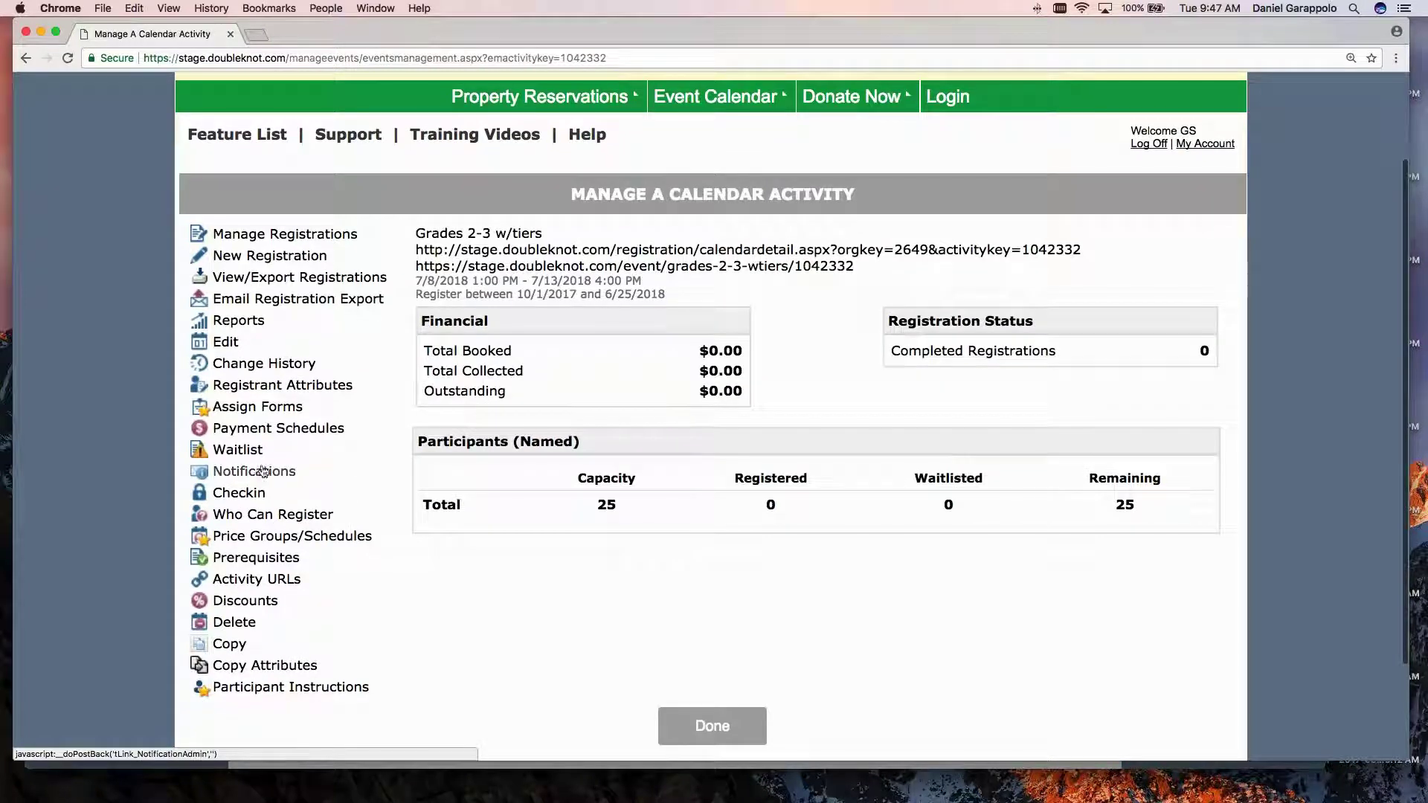
{"action": "left_click", "coordinate": [292, 536]}
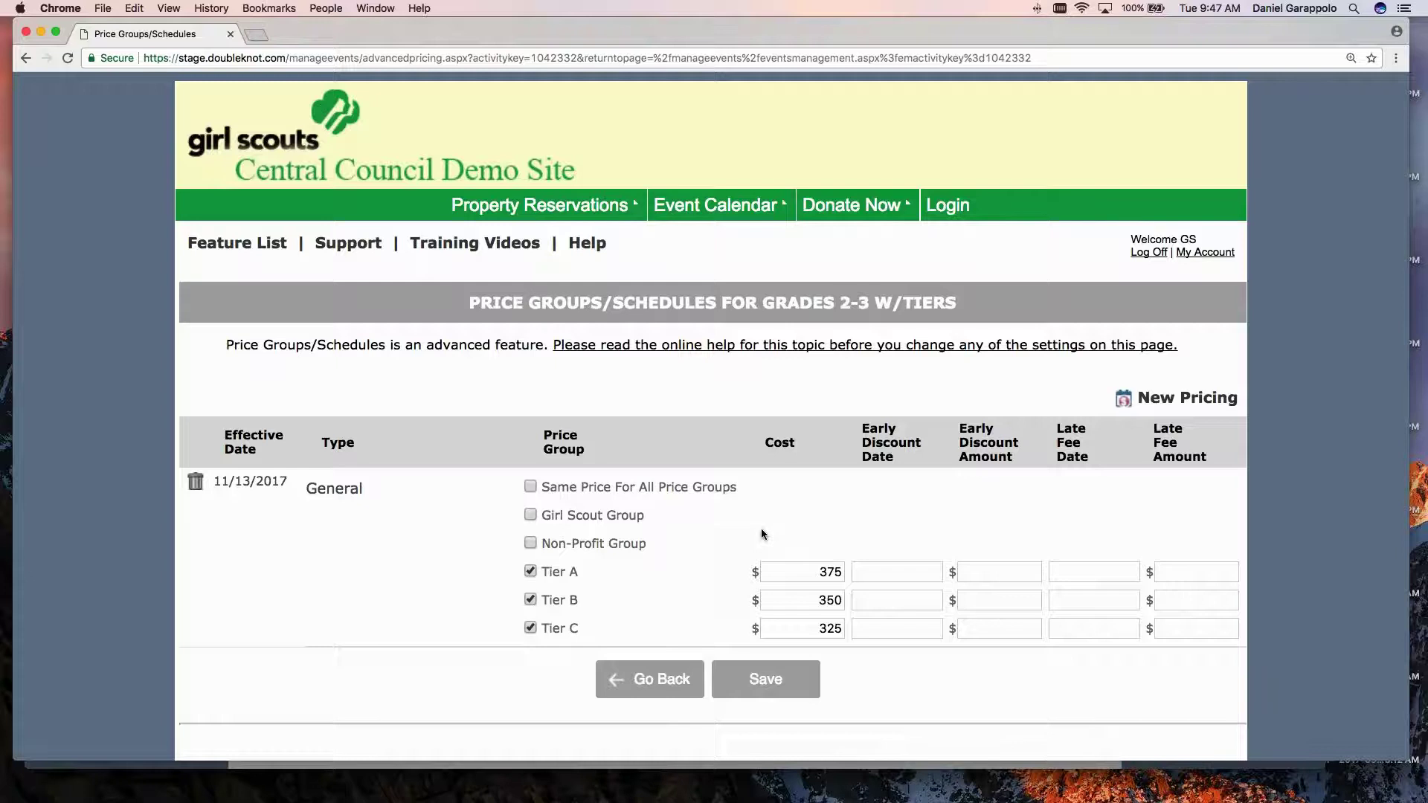
{"action": "scroll", "coordinate": [761, 528], "scroll_direction": "down", "scroll_amount": 3}
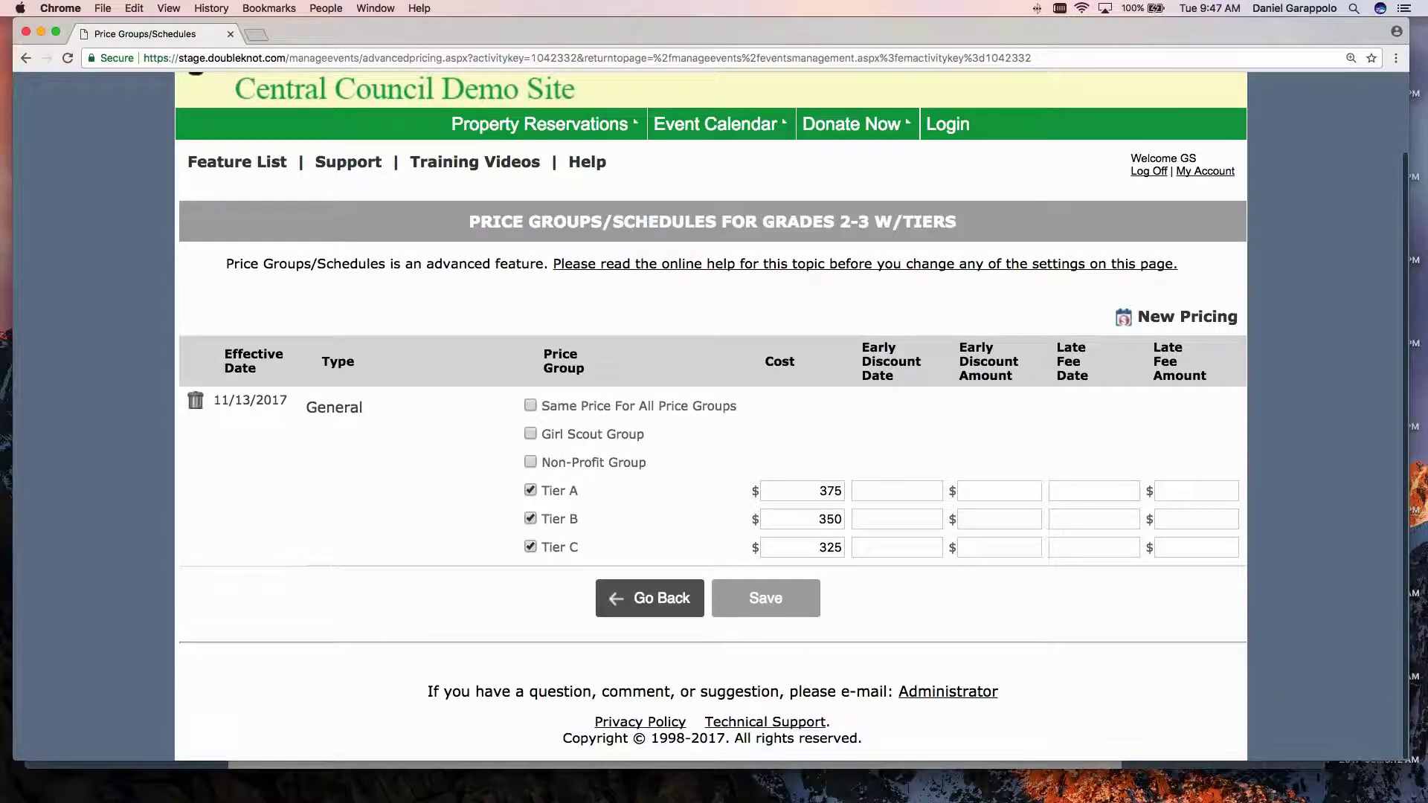
{"action": "left_click", "coordinate": [669, 599]}
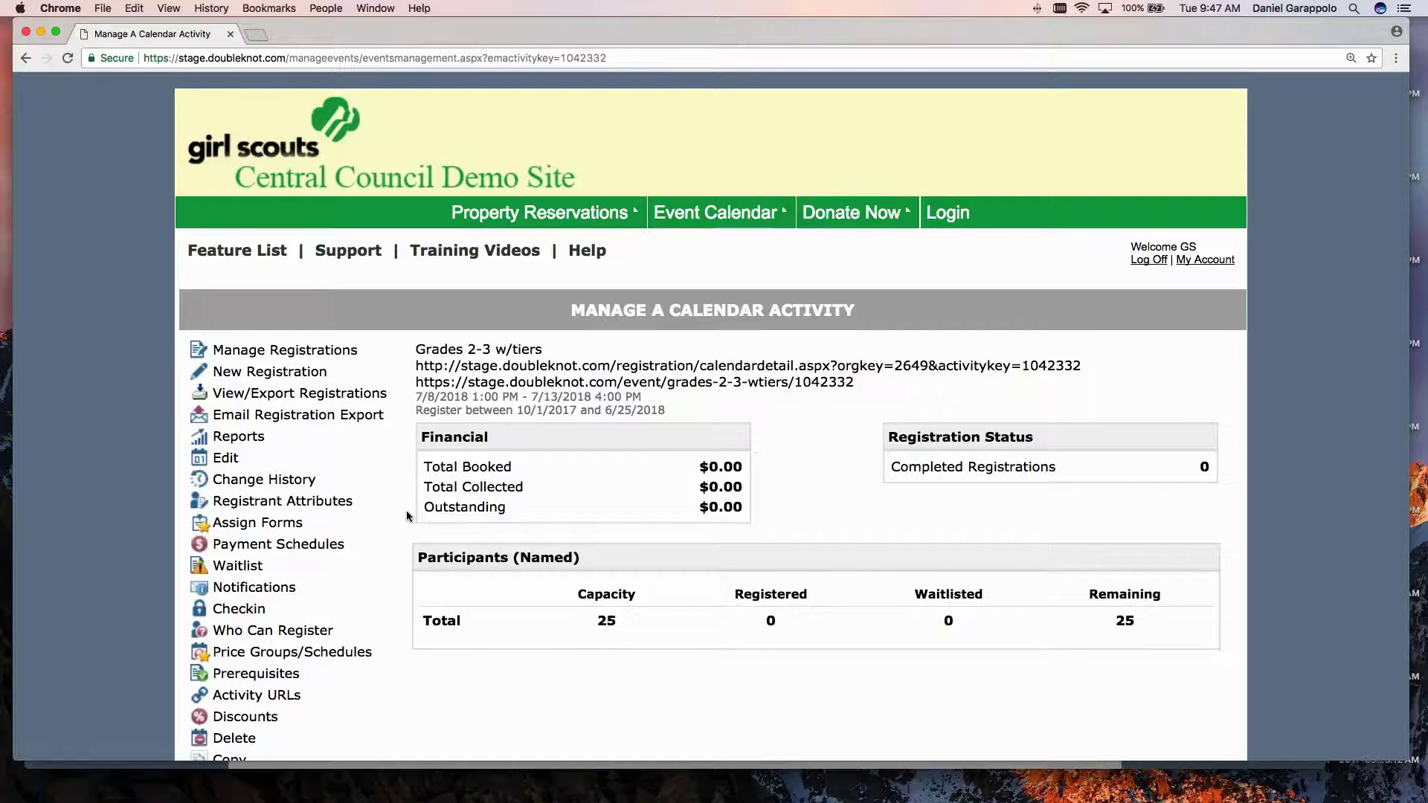
{"action": "scroll", "coordinate": [407, 516], "scroll_direction": "down", "scroll_amount": 2}
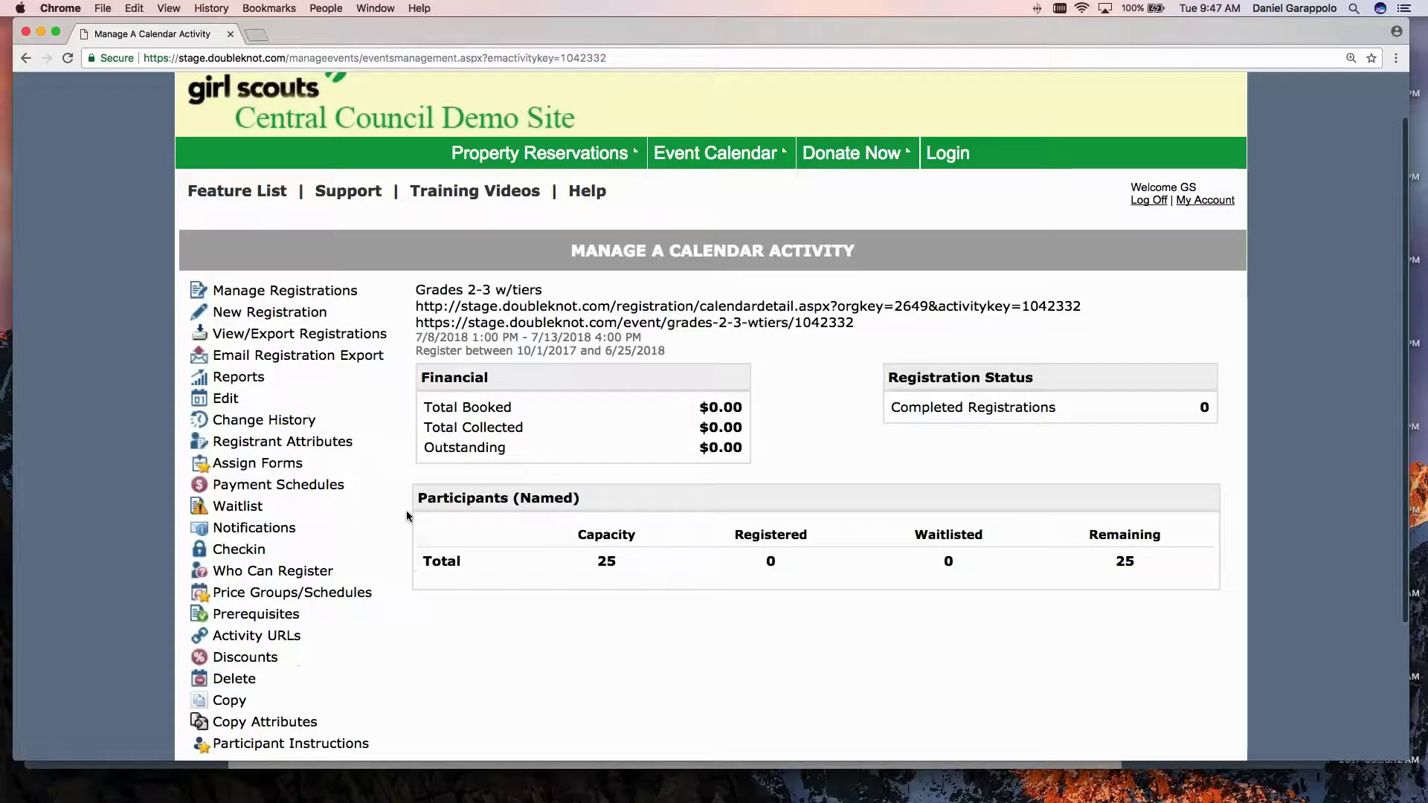
{"action": "scroll", "coordinate": [407, 515], "scroll_direction": "down", "scroll_amount": 3}
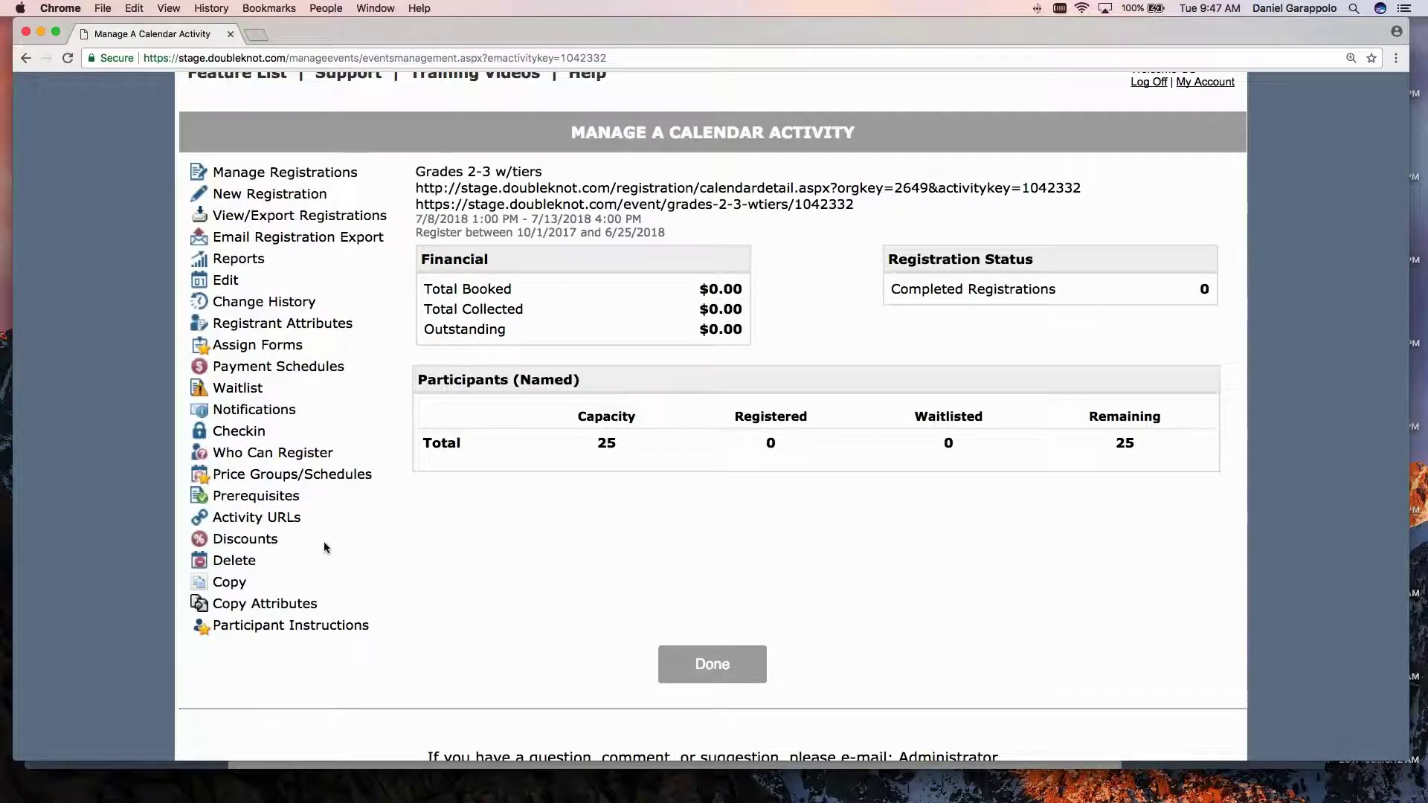
Open the activity's participant instructions page and review the existing instruction text.
{"action": "left_click", "coordinate": [322, 626]}
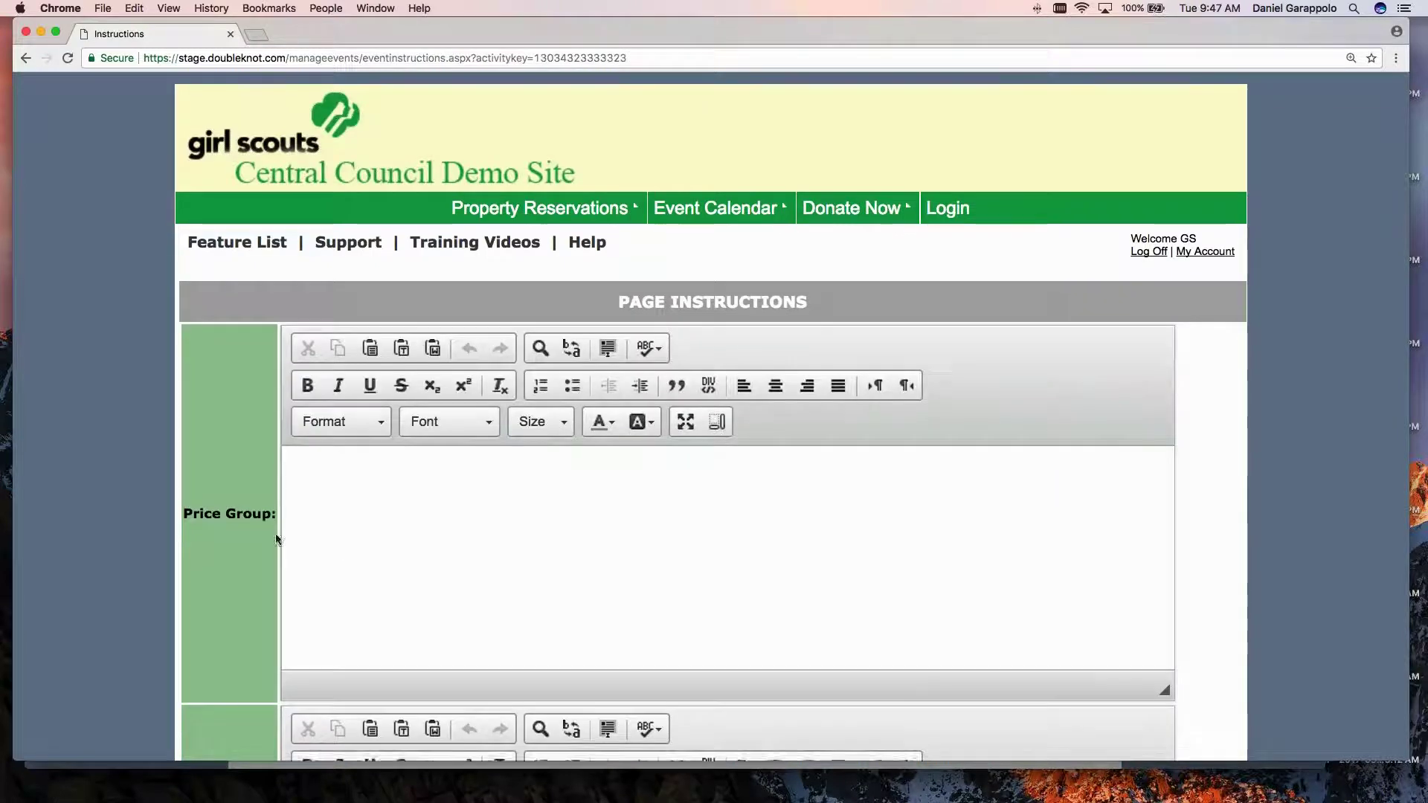
{"action": "scroll", "coordinate": [268, 540], "scroll_direction": "down", "scroll_amount": 4}
{"action": "scroll", "coordinate": [224, 538], "scroll_direction": "down", "scroll_amount": 4}
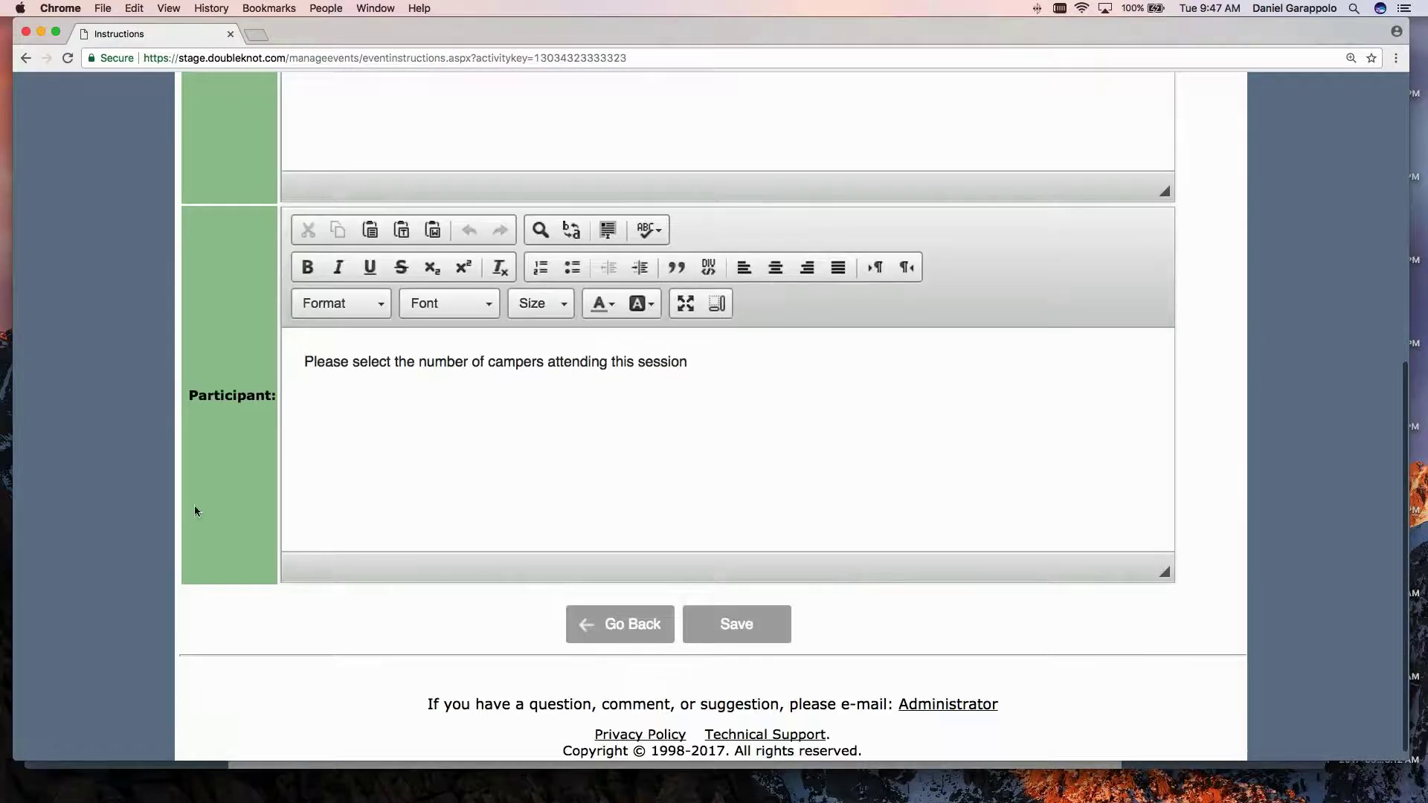
{"action": "scroll", "coordinate": [194, 505], "scroll_direction": "up", "scroll_amount": 1}
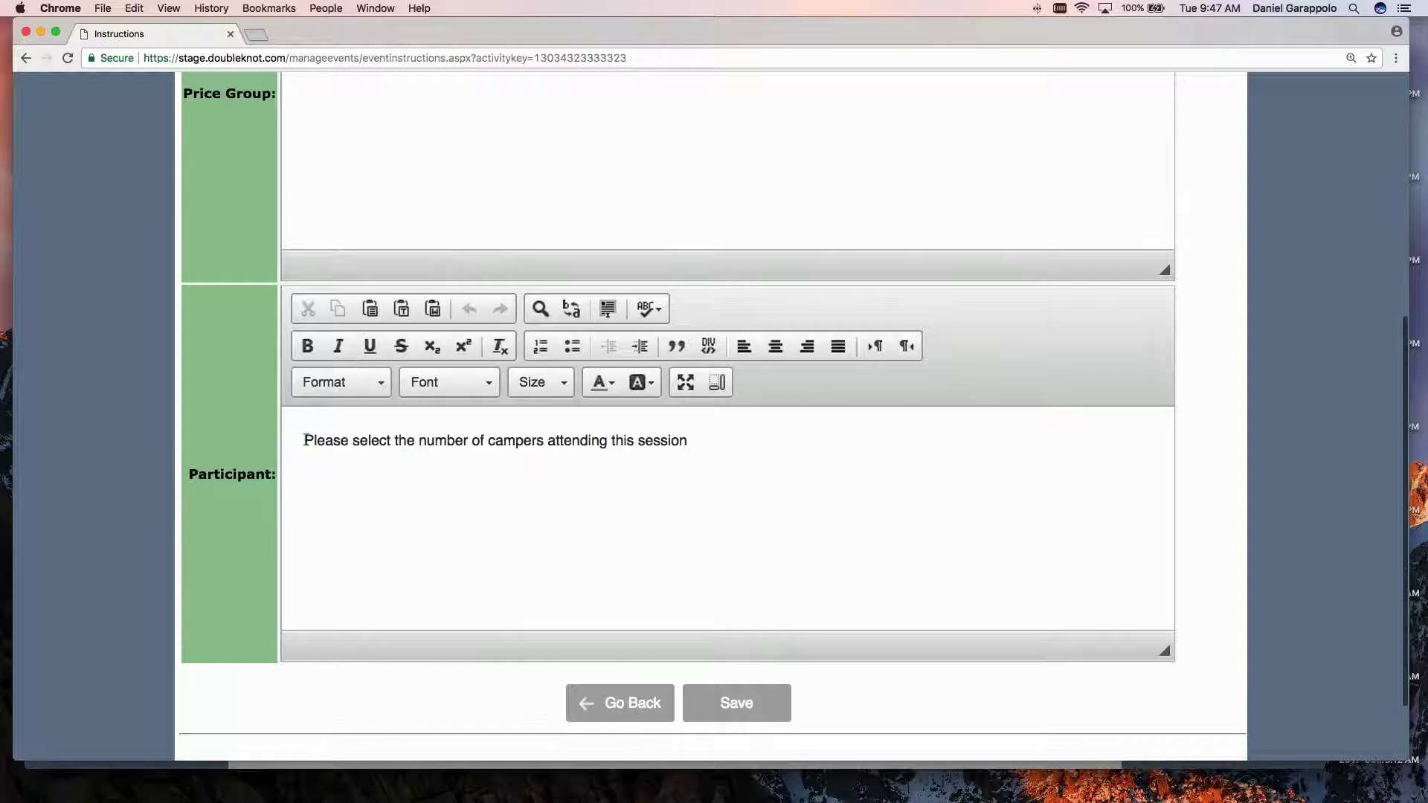
{"action": "left_click_drag", "start_coordinate": [304, 440], "coordinate": [698, 443]}
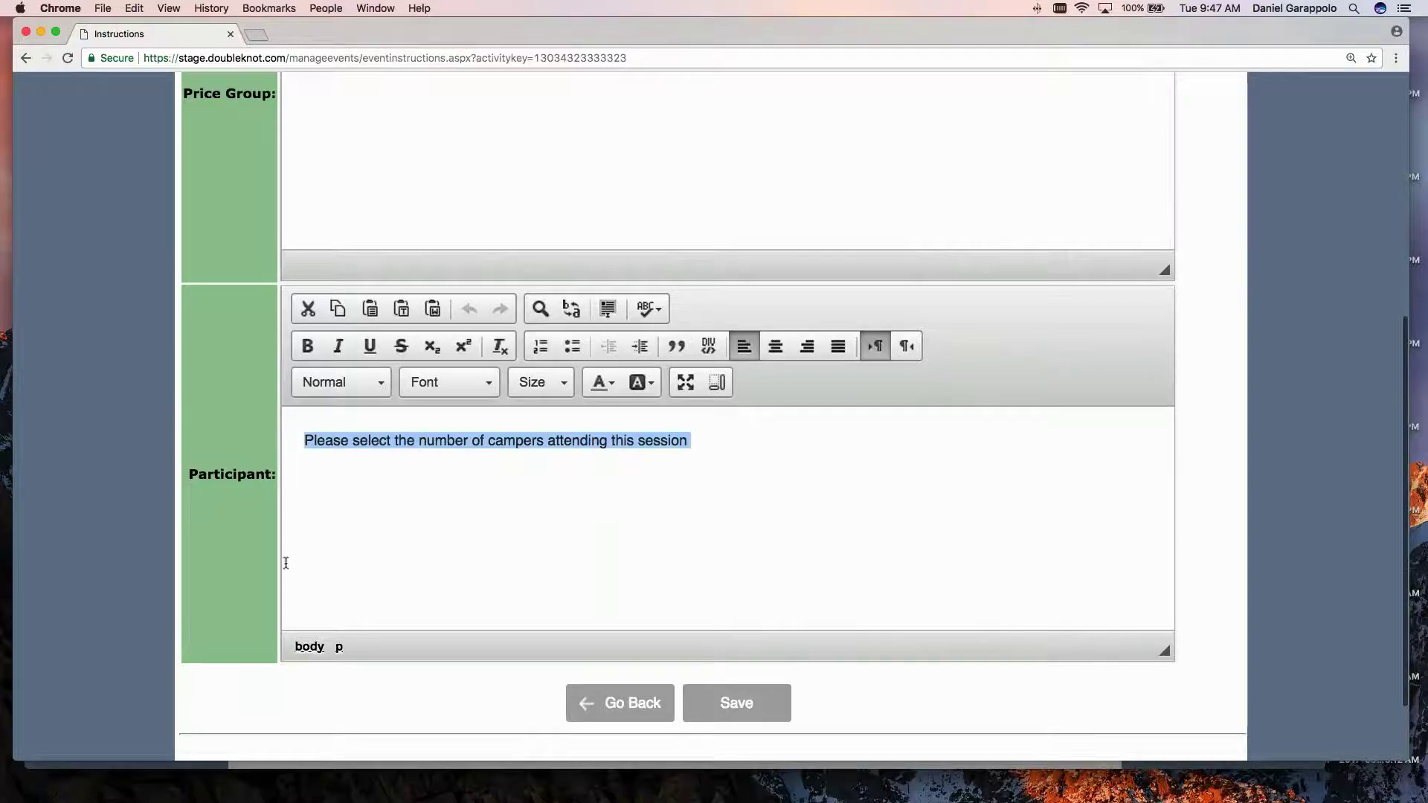
{"action": "scroll", "coordinate": [286, 563], "scroll_direction": "up", "scroll_amount": 3}
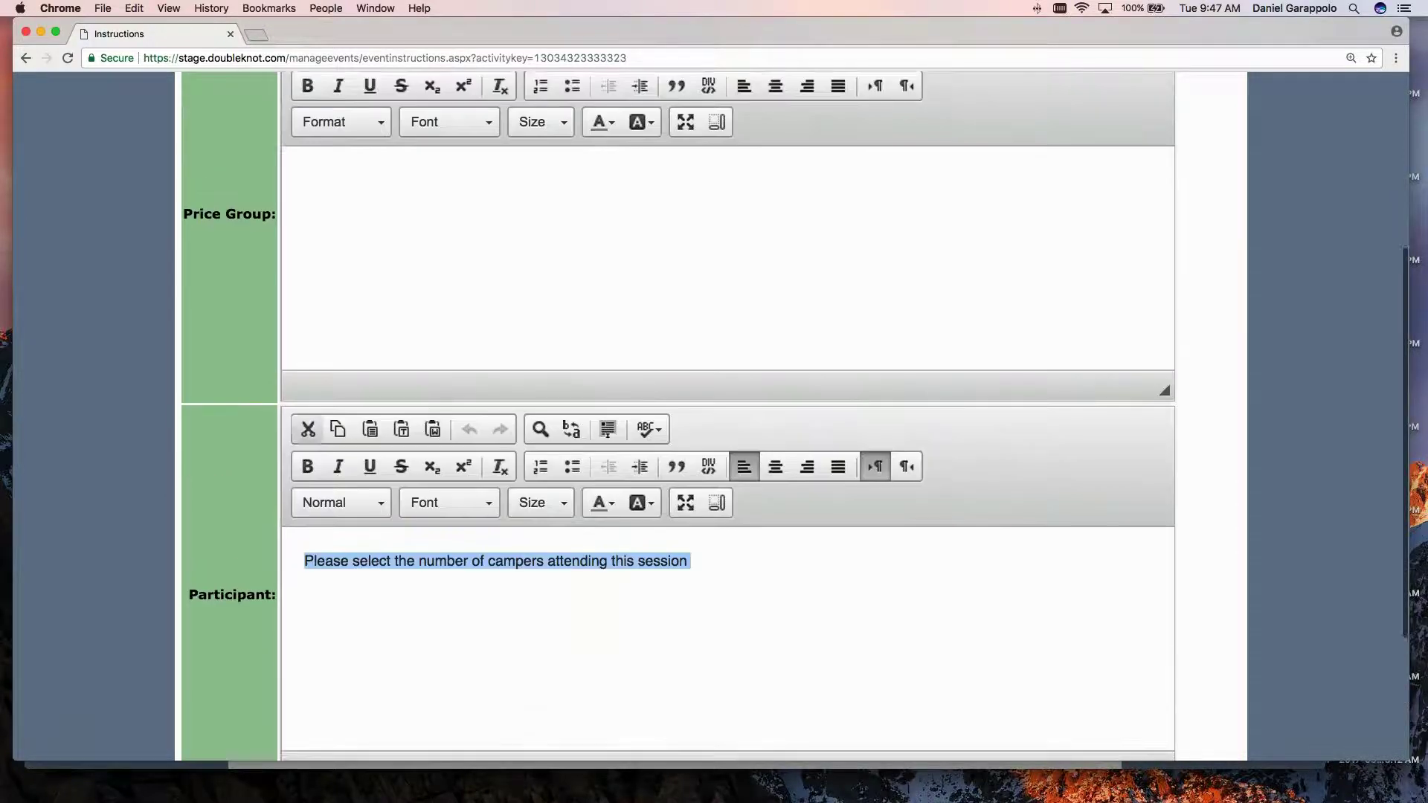
{"action": "scroll", "coordinate": [371, 235], "scroll_direction": "up", "scroll_amount": 1}
Write 'We offer tier pricing…' plus lines A- $375, B- $350, C- $325 in Price Group instructions, and save.
{"action": "left_click", "coordinate": [371, 235]}
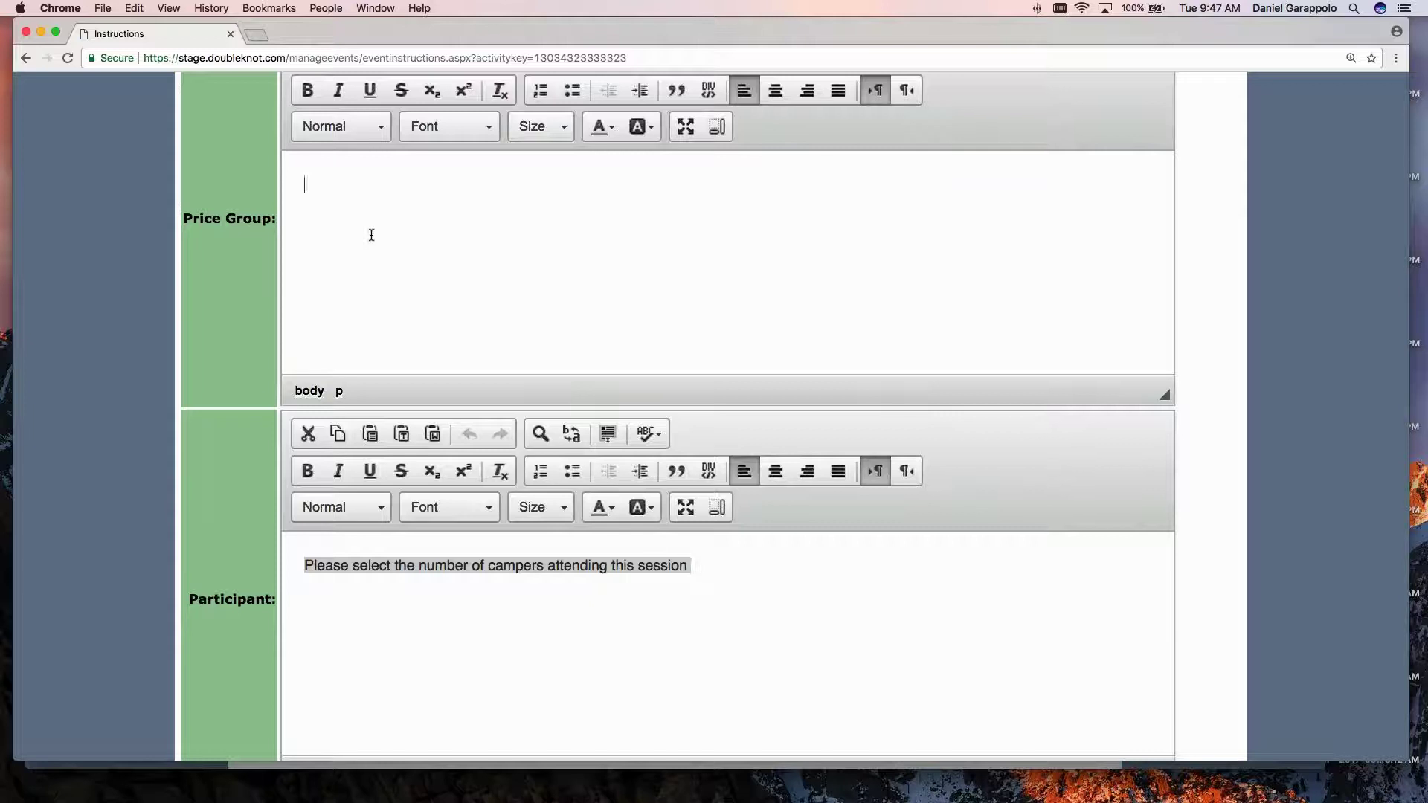
{"action": "type", "text": "We offer tier pricing"}
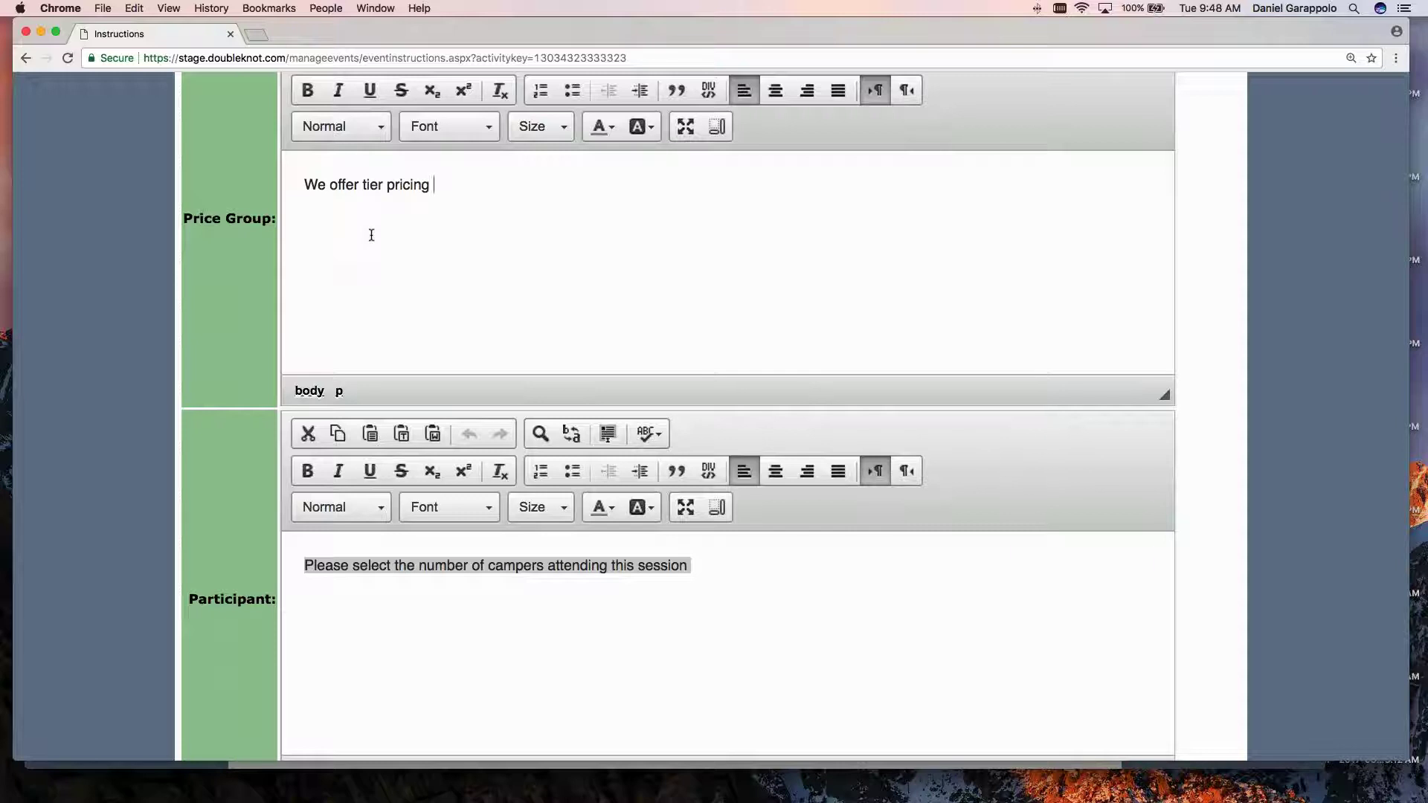
{"action": "type", "text": ". Pleaes"}
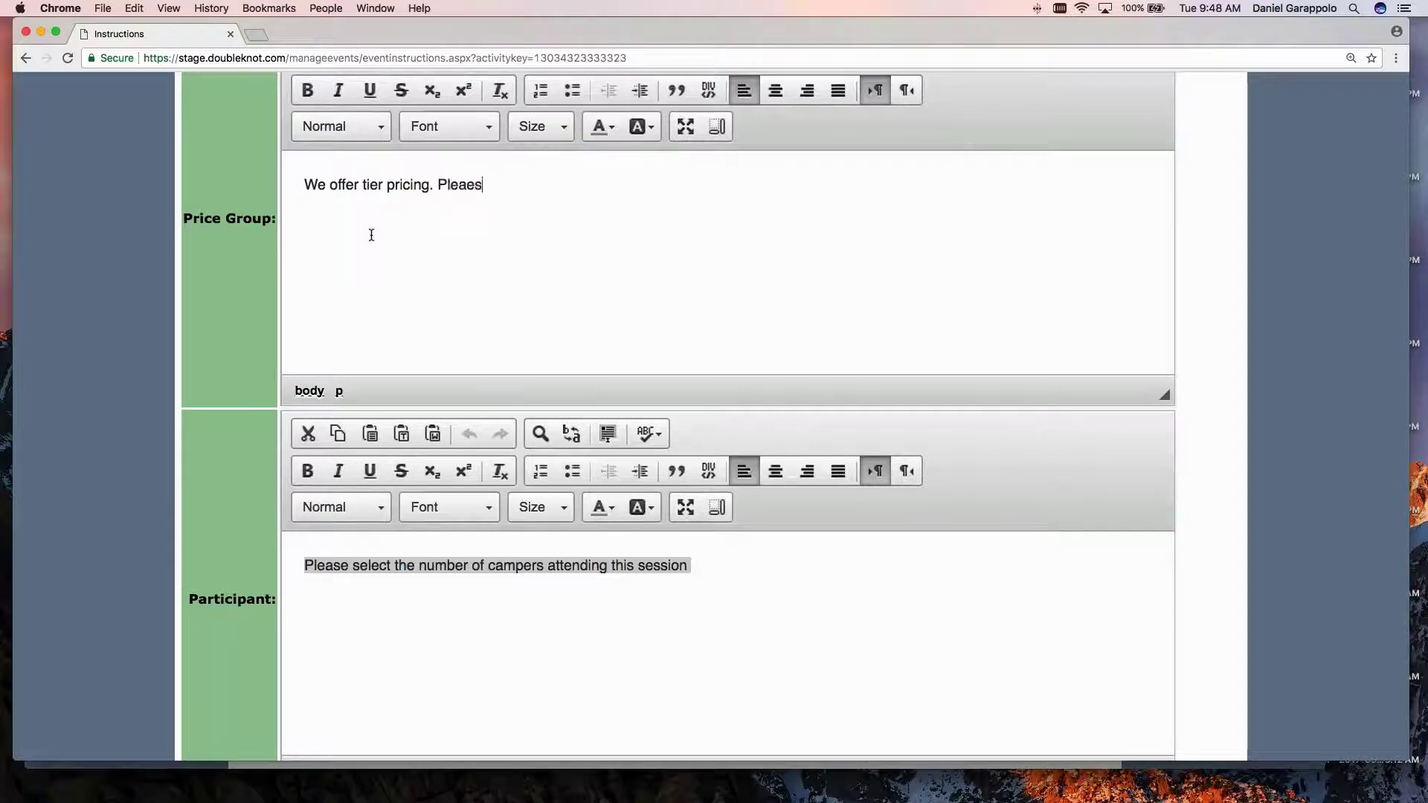
{"action": "type", "text": " choose and ot"}
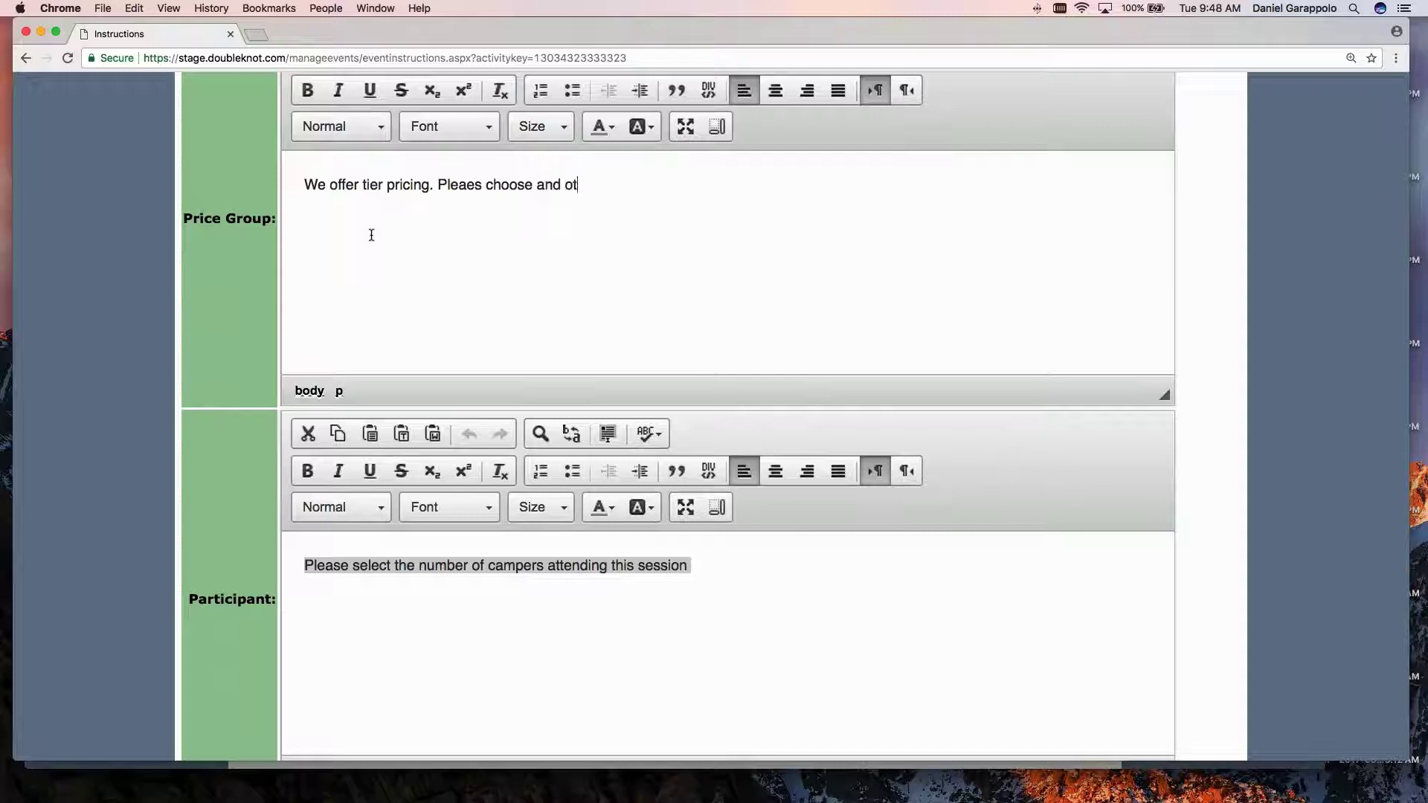
{"action": "key", "text": "BackSpace"}
{"action": "type", "text": "ption below."}
{"action": "key", "text": "Return"}
{"action": "type", "text": "A"}
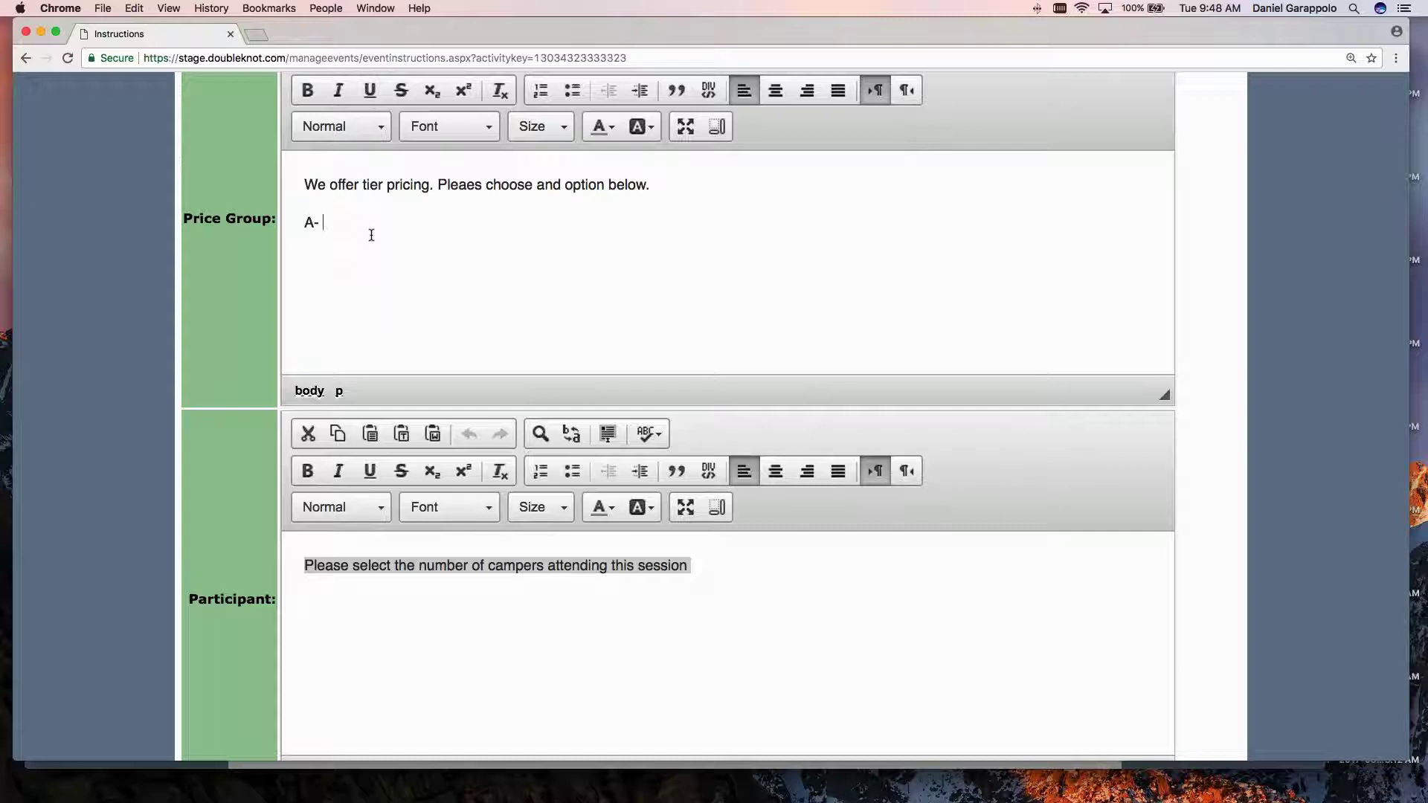
{"action": "type", "text": "- $375 "}
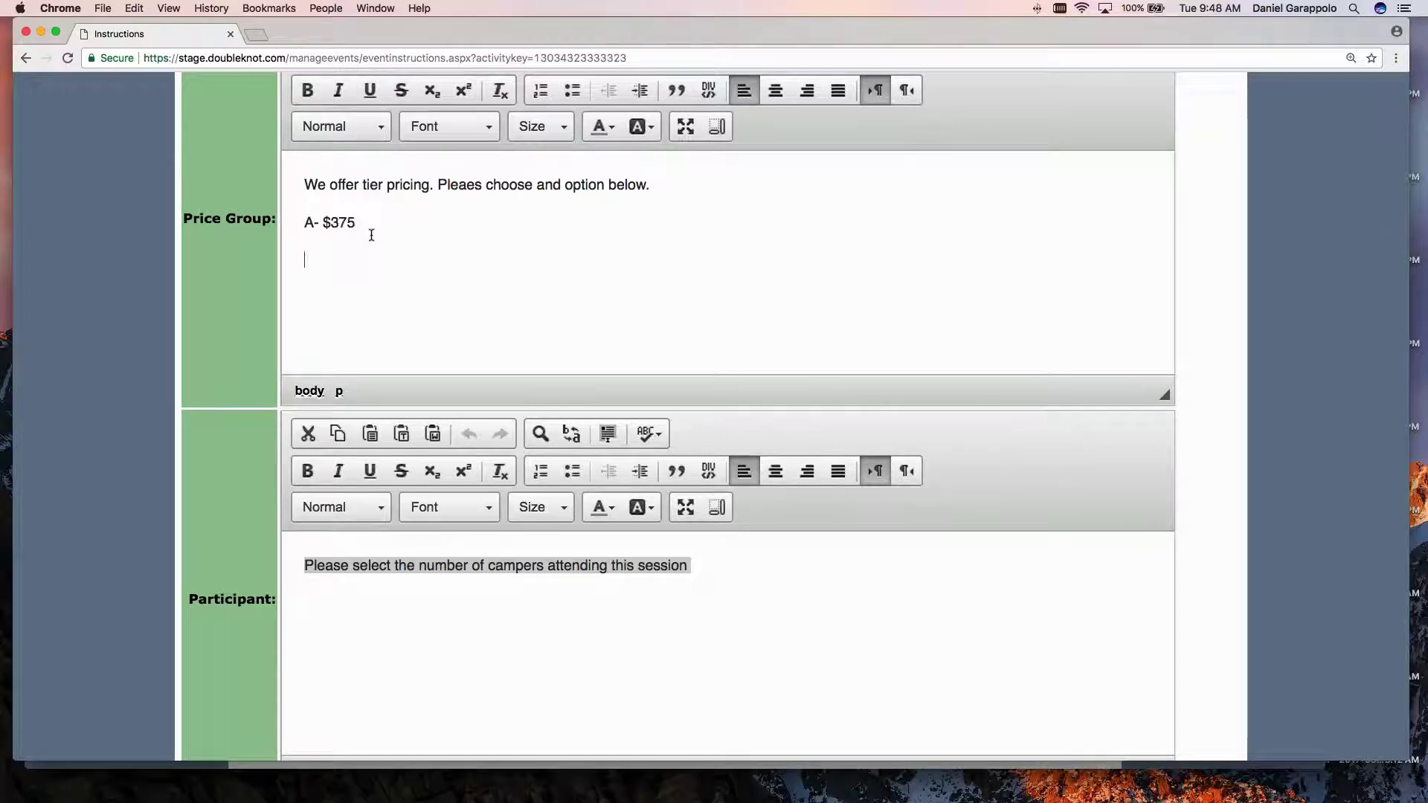
{"action": "type", "text": "B-"}
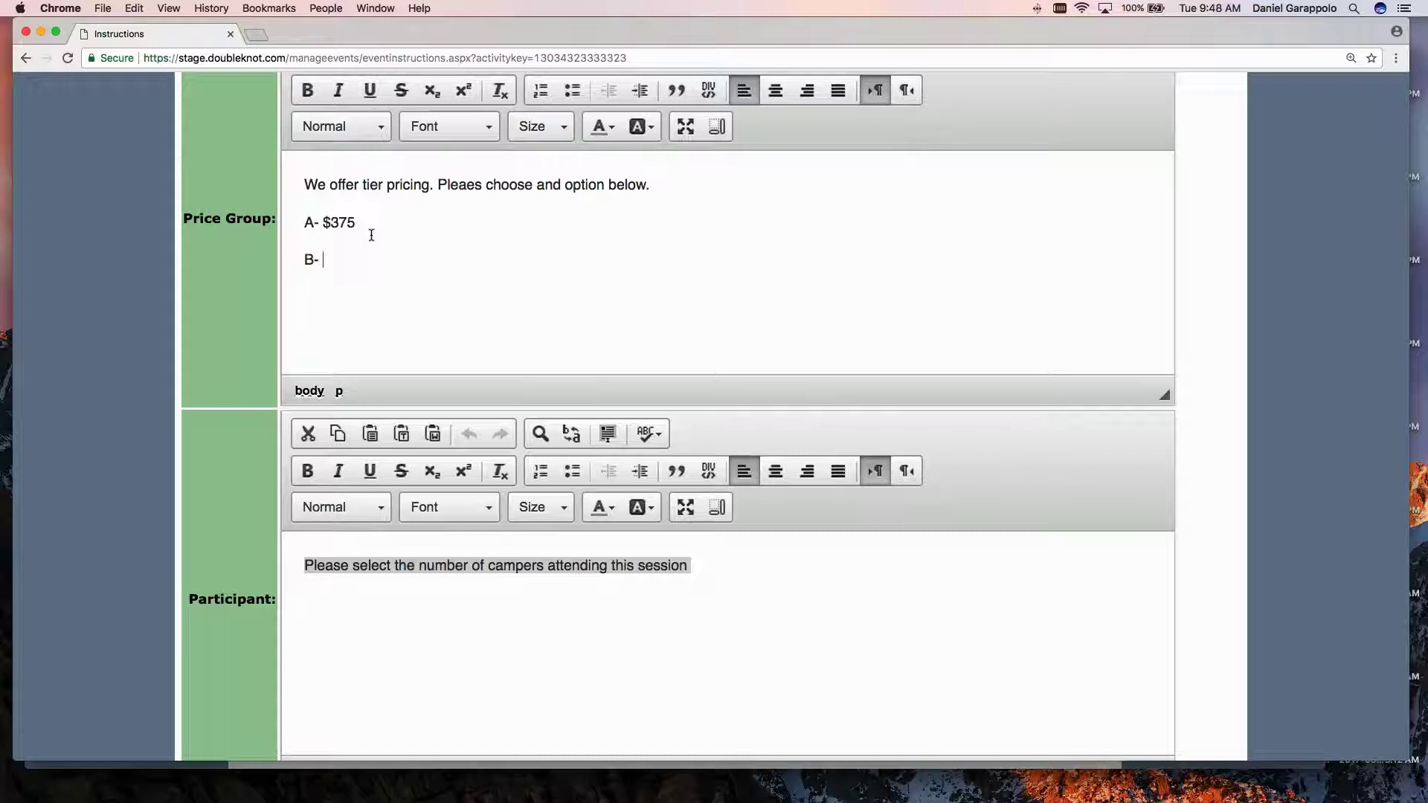
{"action": "type", "text": " $350"}
{"action": "key", "text": "Return"}
{"action": "type", "text": "C-$325"}
{"action": "left_click", "coordinate": [320, 298]}
{"action": "scroll", "coordinate": [378, 304], "scroll_direction": "down", "scroll_amount": 1}
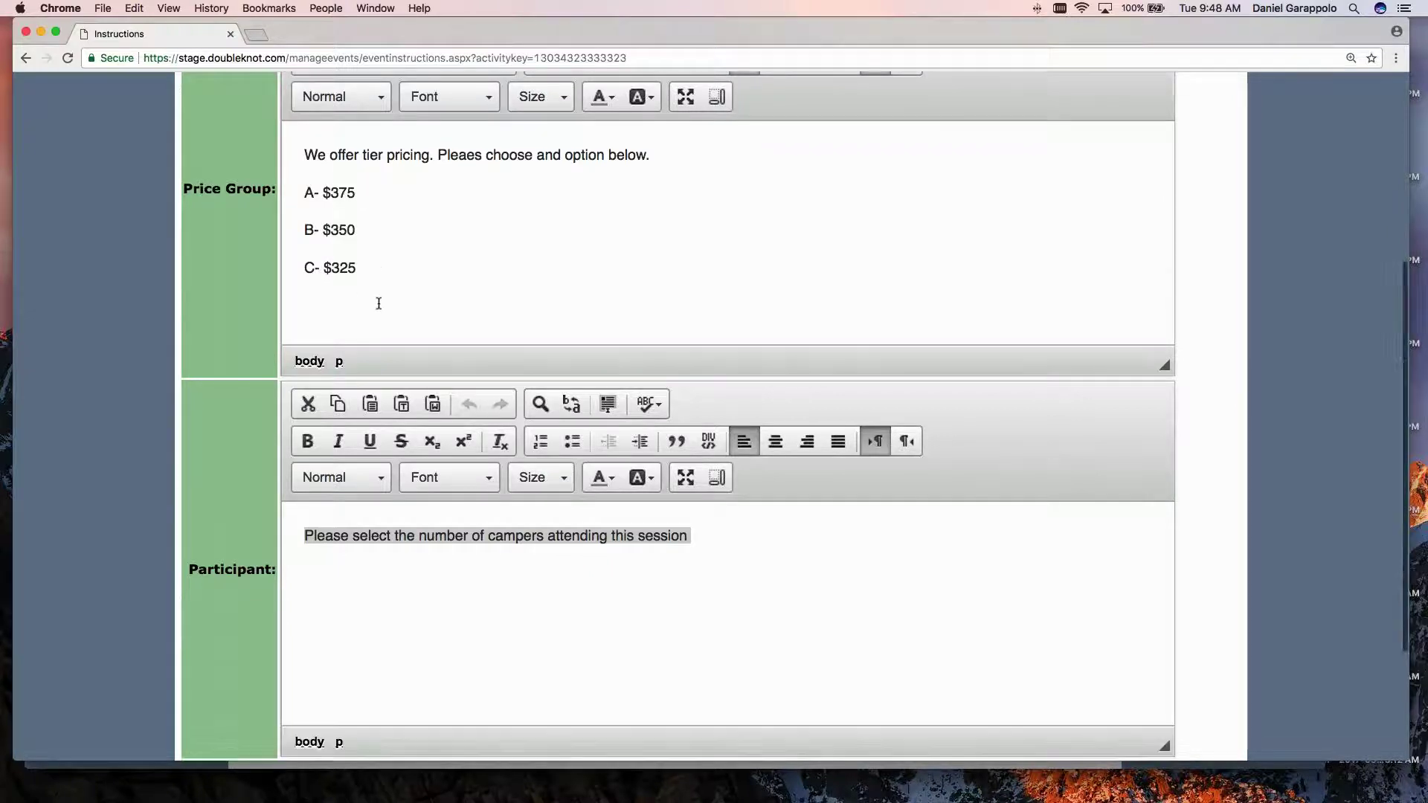
{"action": "scroll", "coordinate": [379, 304], "scroll_direction": "down", "scroll_amount": 5}
{"action": "left_click", "coordinate": [725, 608]}
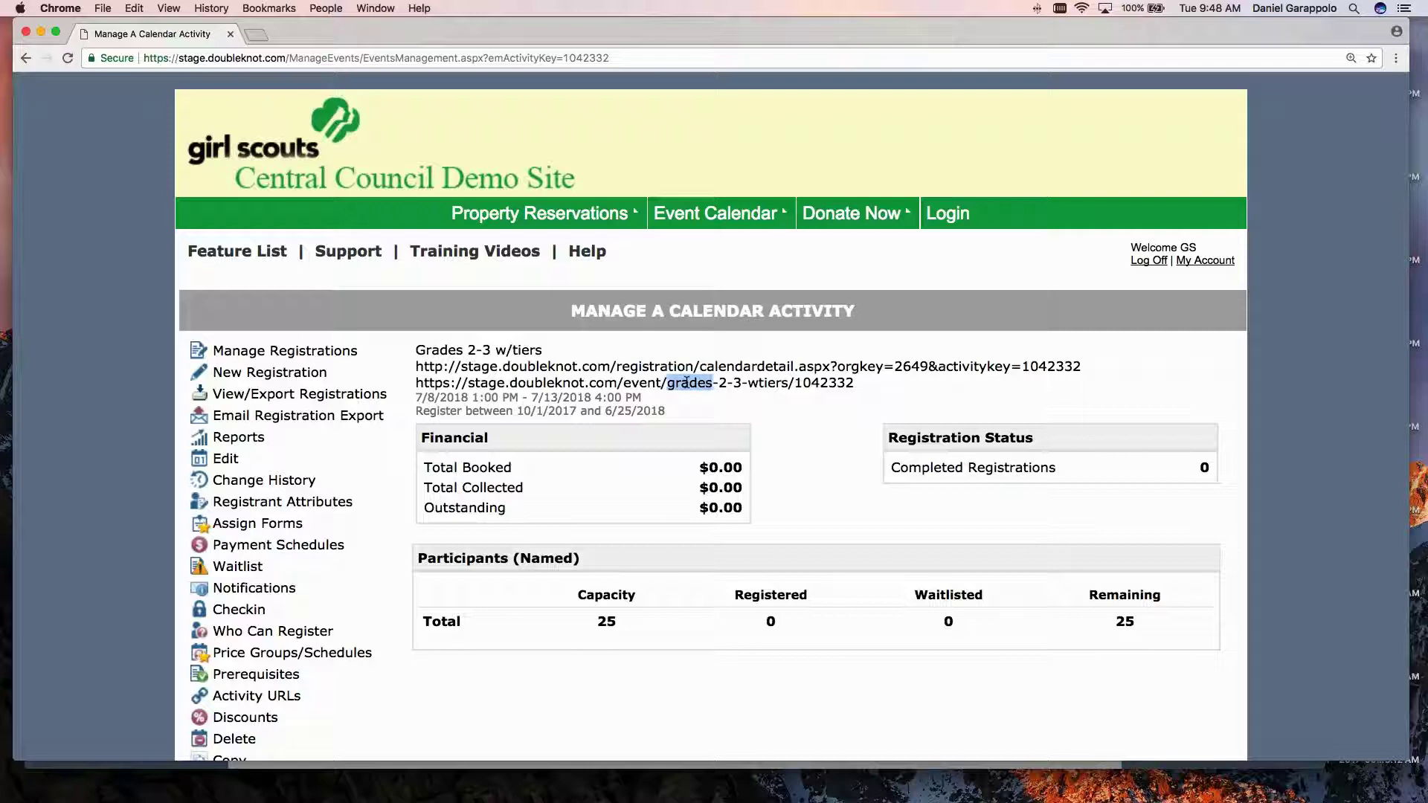
Copy the public event URL and cancel the leftover test registration in the other browser.
{"action": "triple_click", "coordinate": [686, 382]}
{"action": "key", "text": "super+c"}
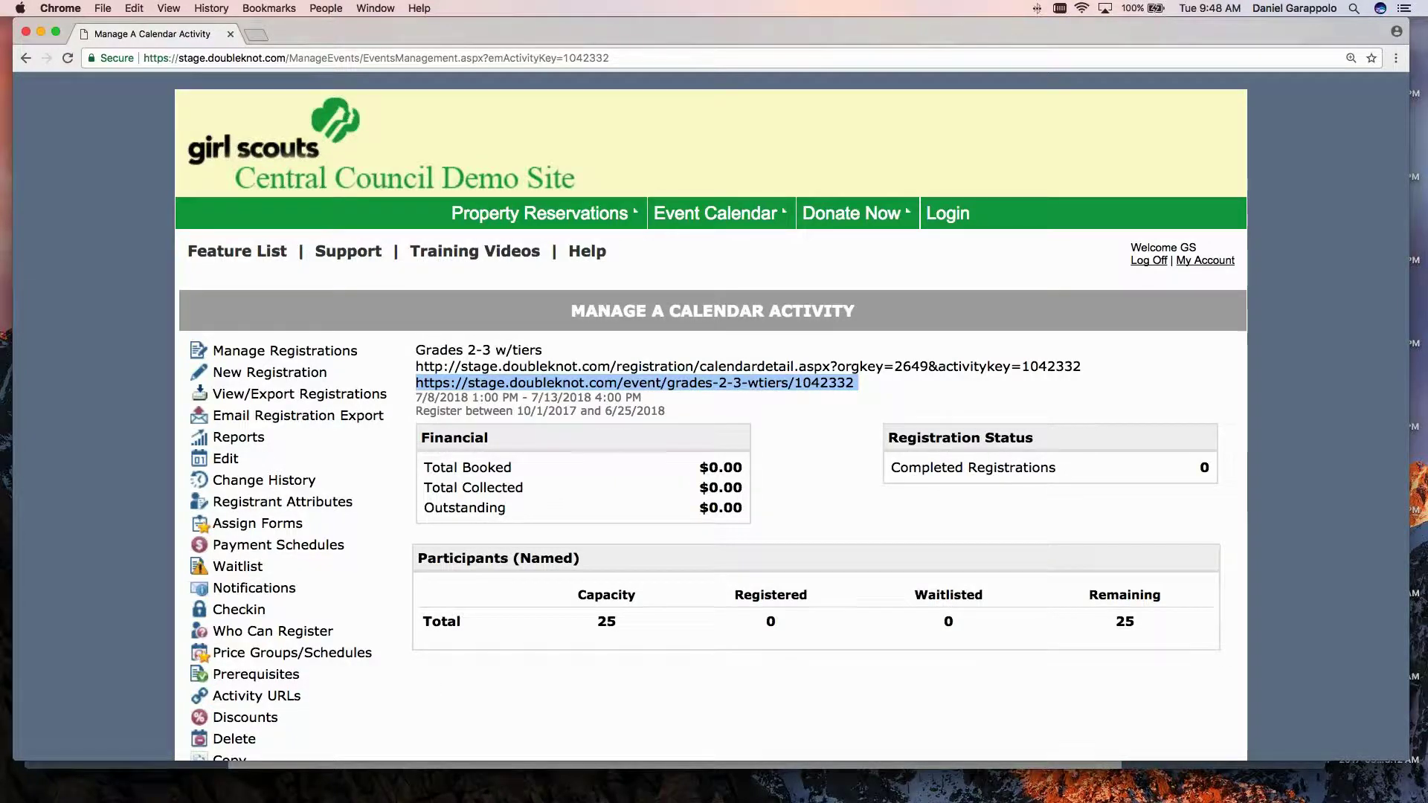
{"action": "key", "text": "super+Tab"}
{"action": "left_click", "coordinate": [673, 736]}
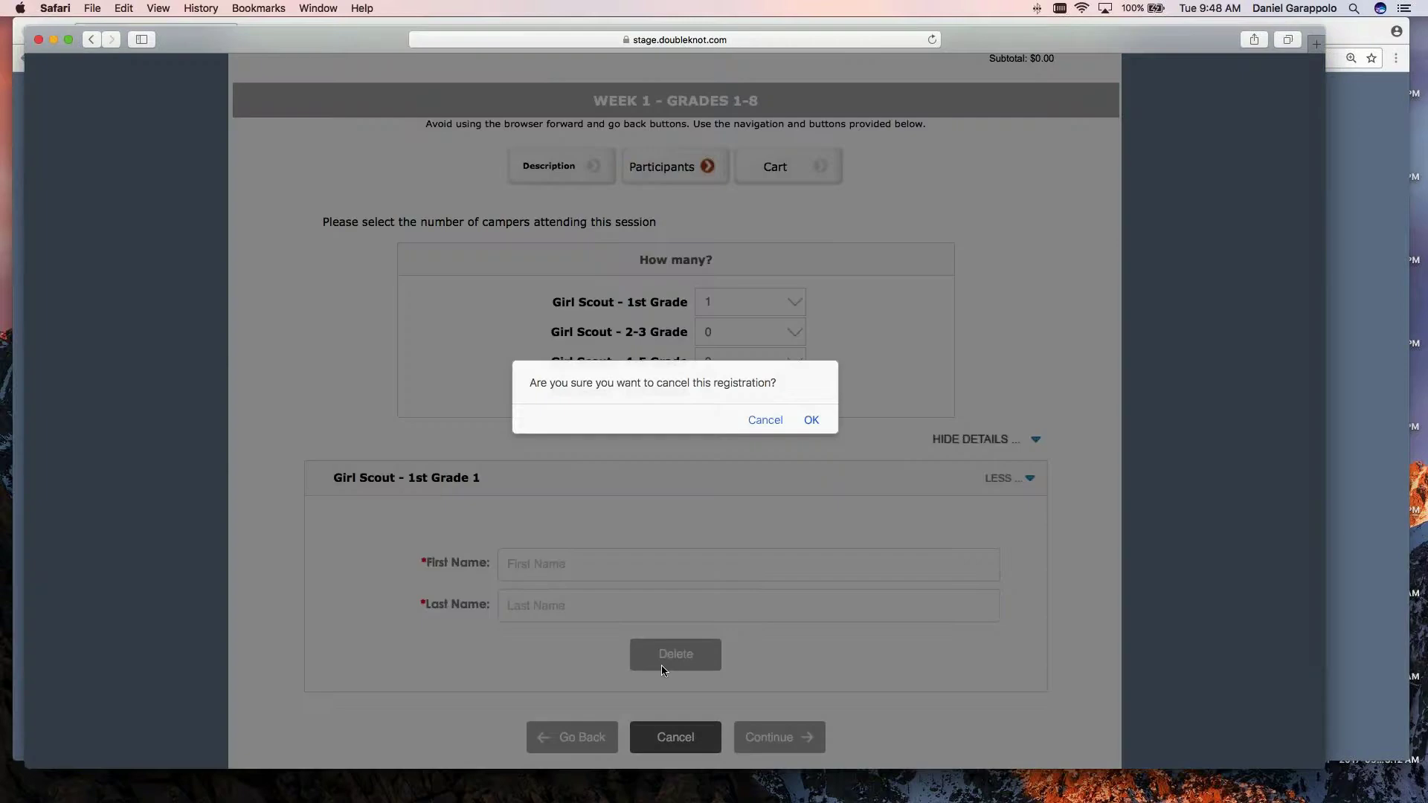
{"action": "left_click", "coordinate": [808, 419]}
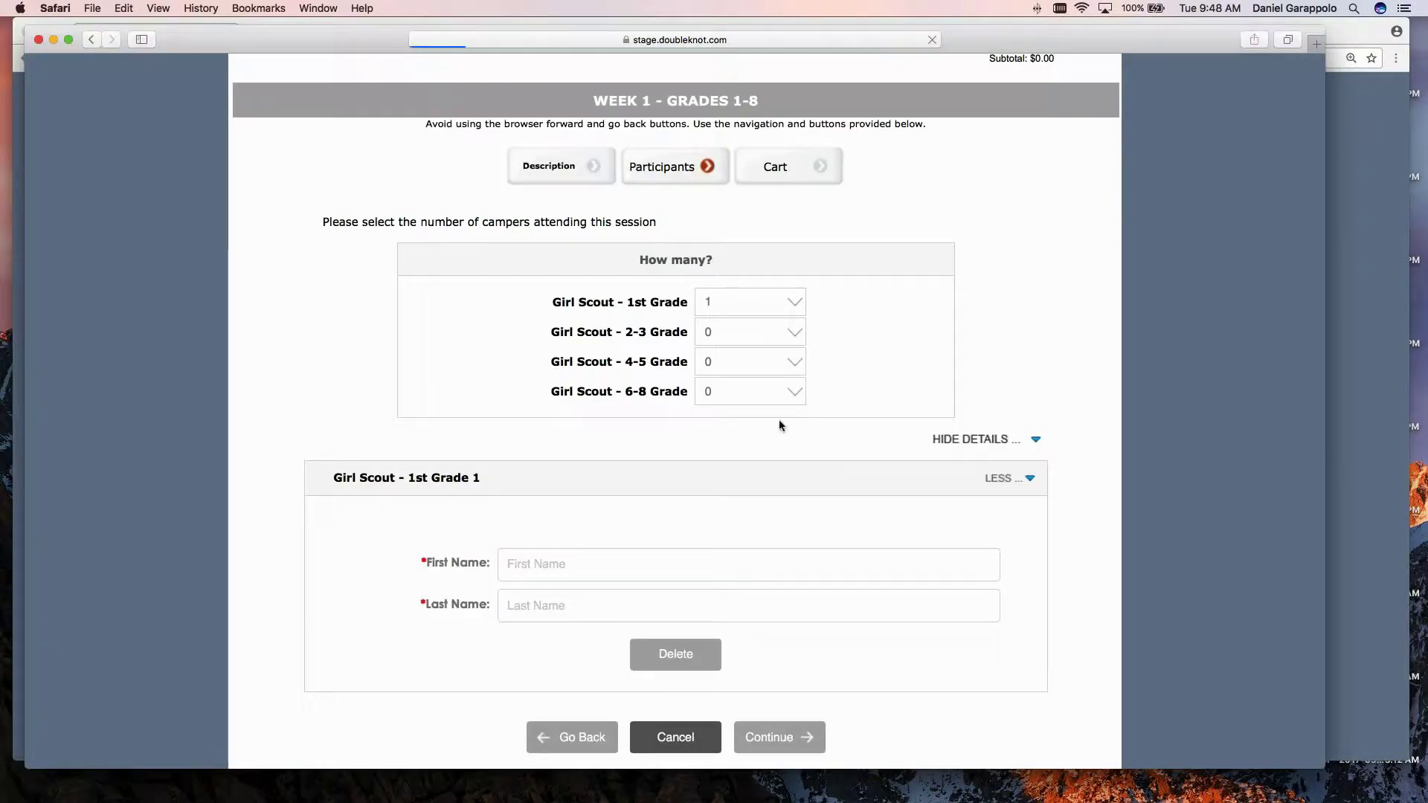
Load the Grades 2-3 w/tiers event page from the copied URL and start registering.
{"action": "key", "text": "super+l"}
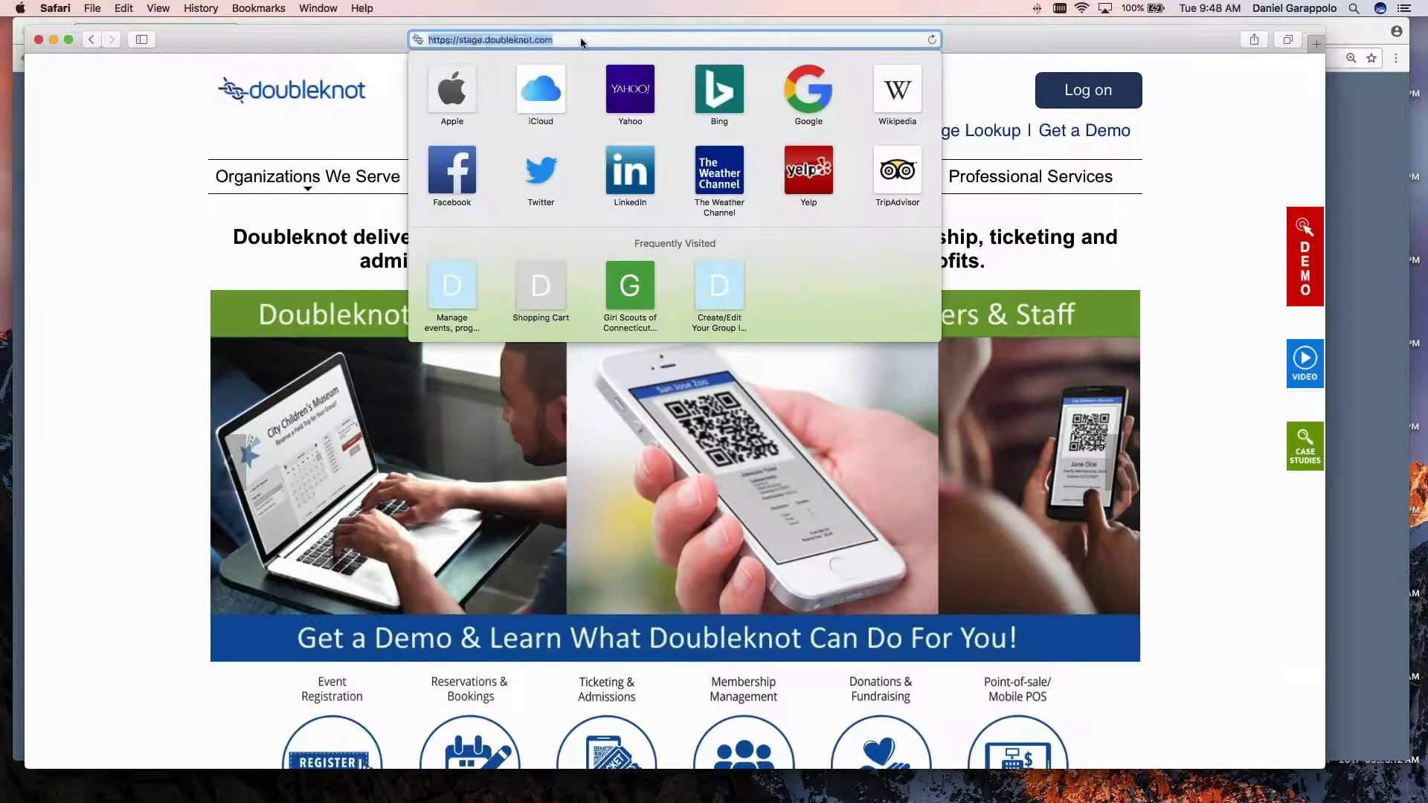
{"action": "key", "text": "super+v"}
{"action": "key", "text": "Return"}
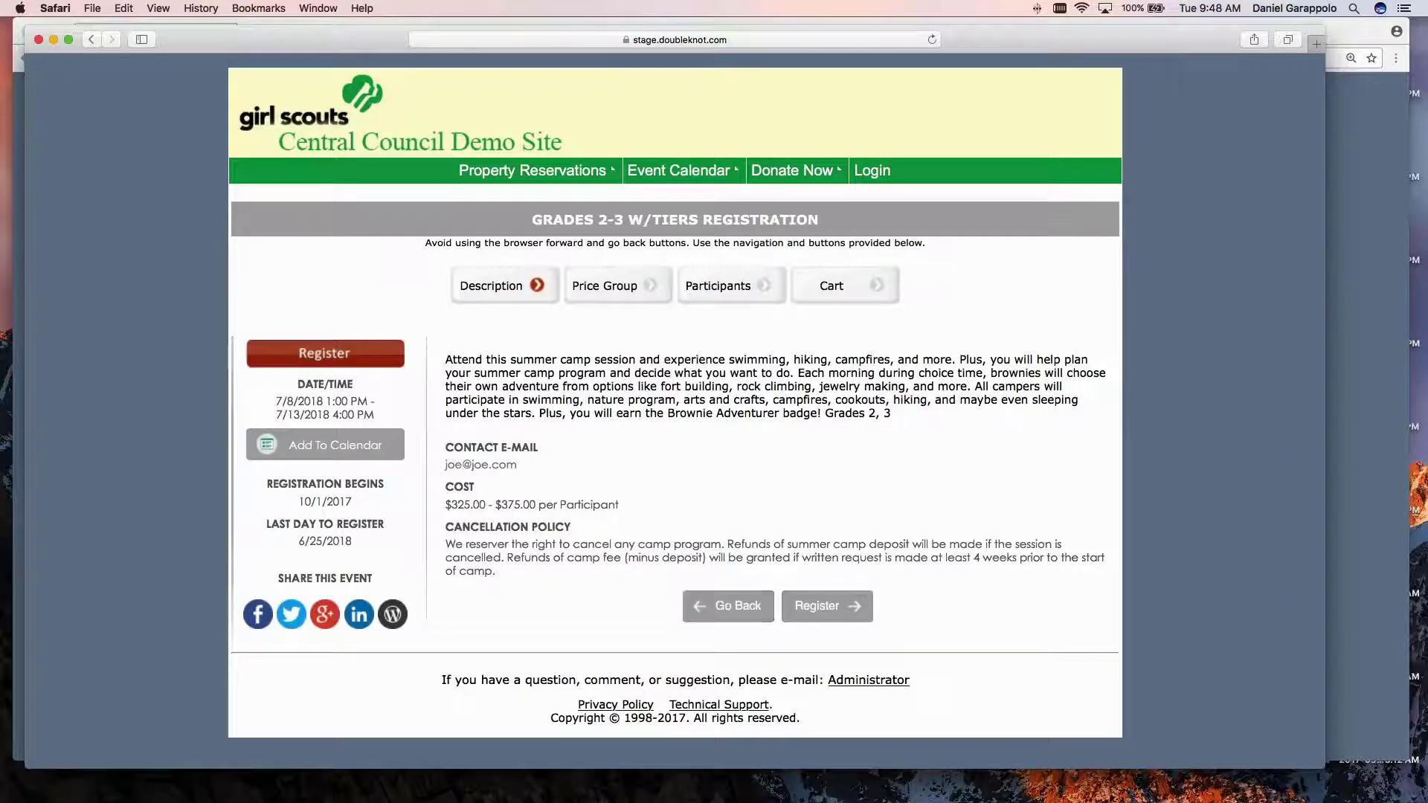
{"action": "left_click", "coordinate": [835, 616]}
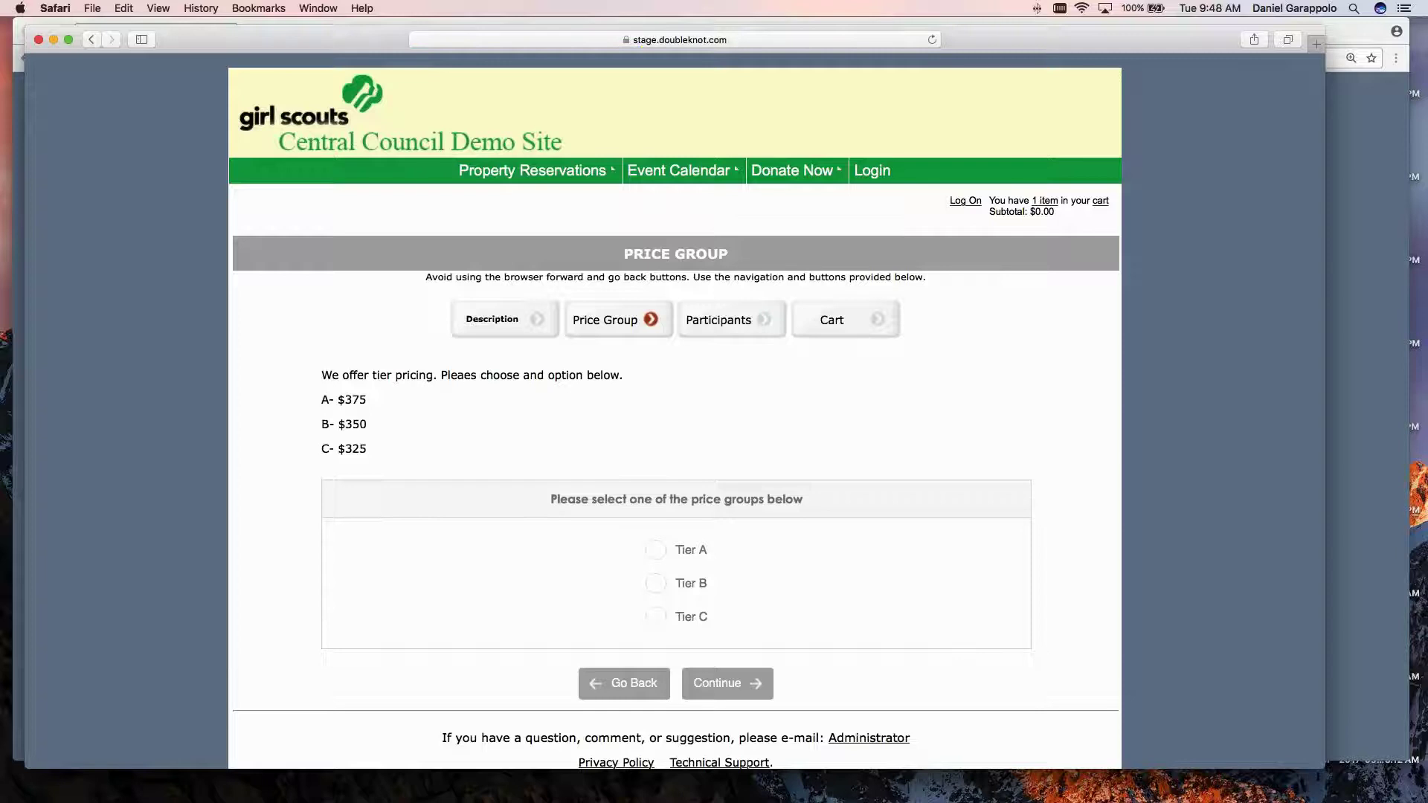
Choose the Tier B price group and continue to the participants step.
{"action": "scroll", "coordinate": [521, 421], "scroll_direction": "down", "scroll_amount": 1}
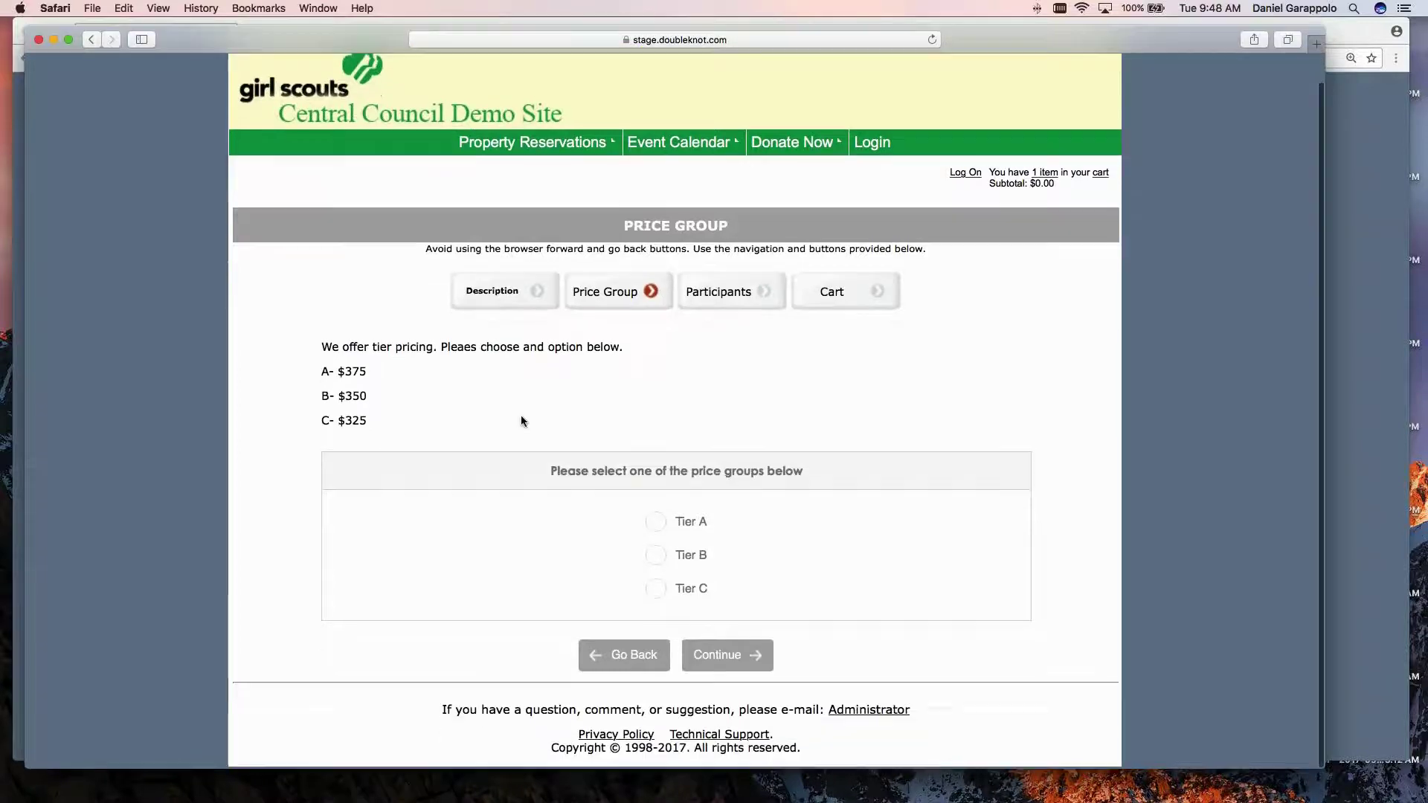
{"action": "double_click", "coordinate": [475, 348]}
{"action": "left_click", "coordinate": [510, 373]}
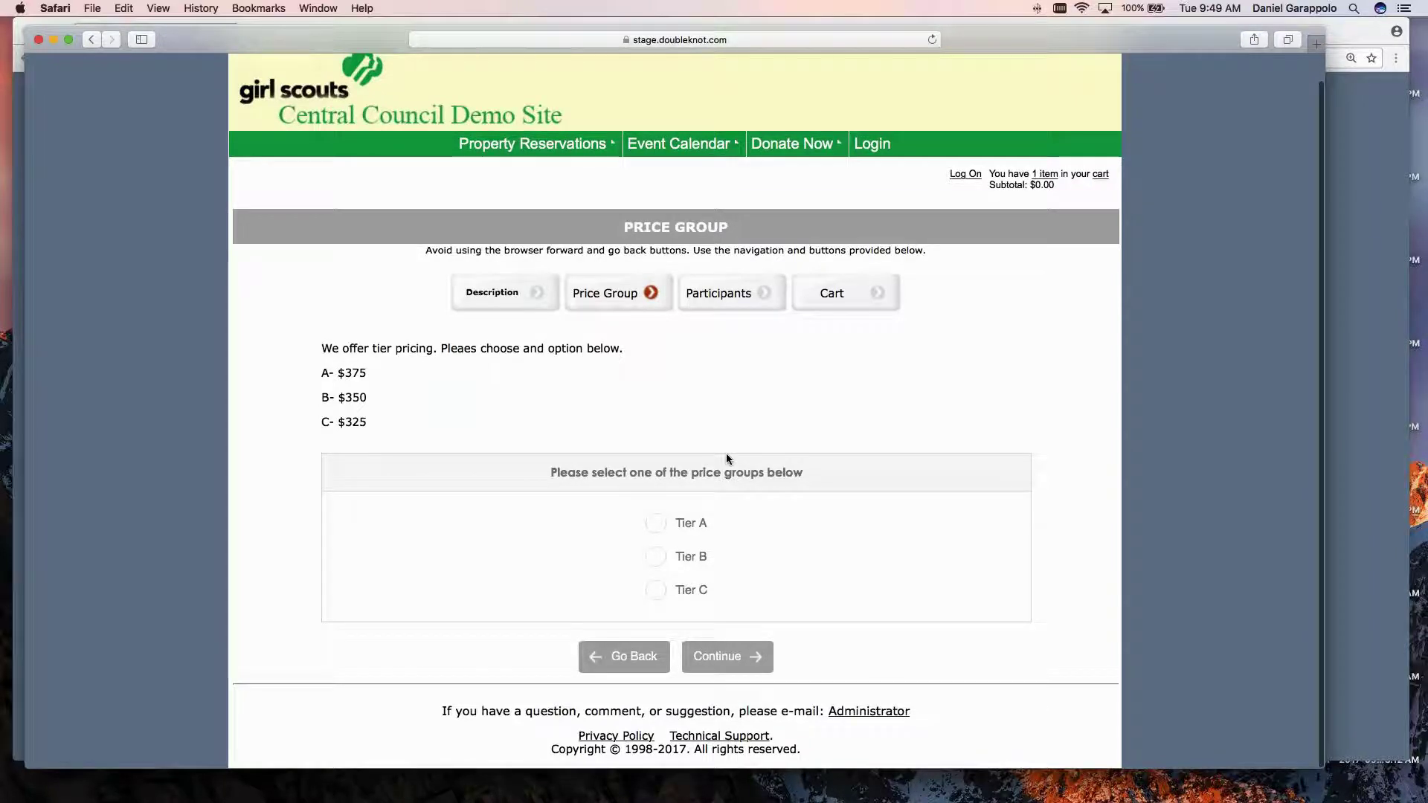
{"action": "left_click", "coordinate": [665, 522]}
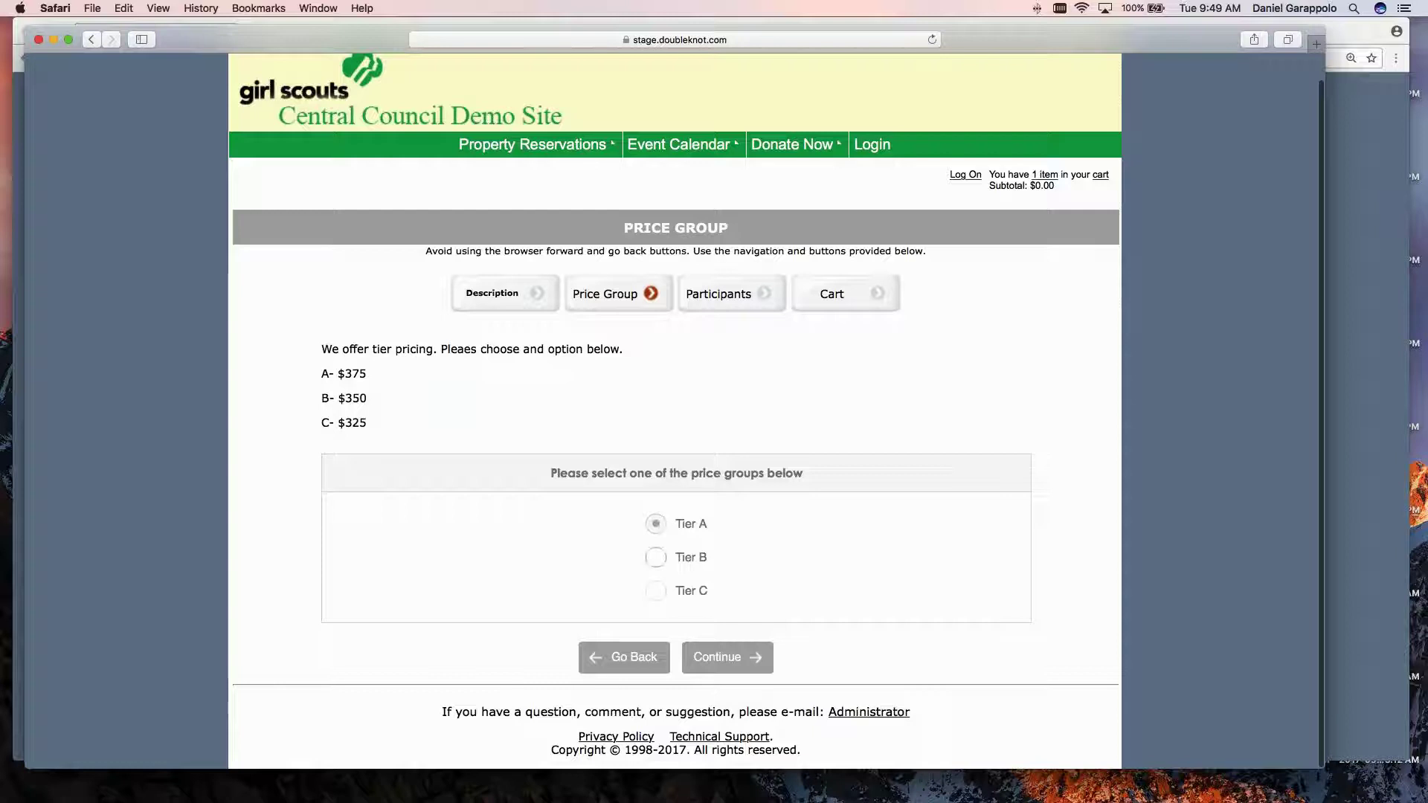
{"action": "left_click", "coordinate": [655, 559]}
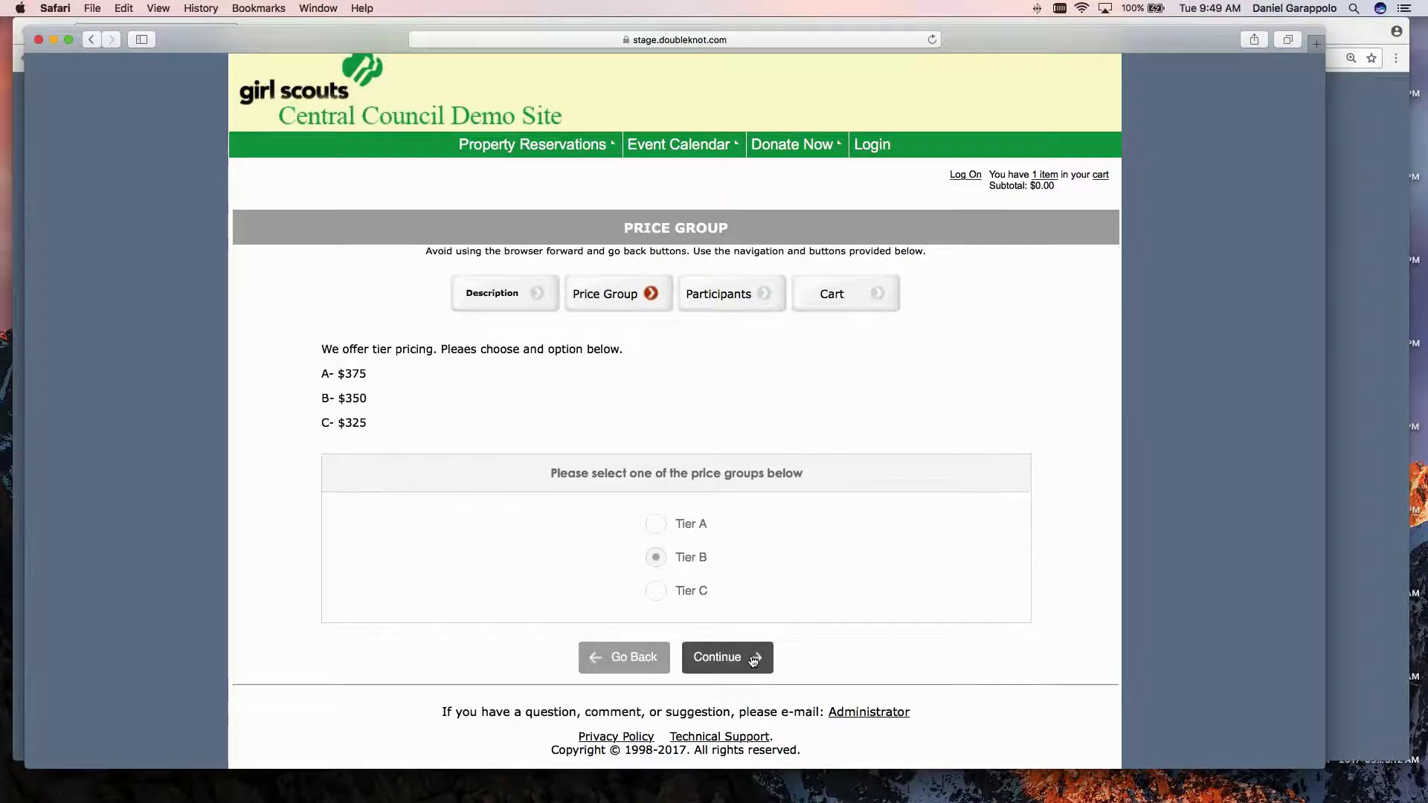
{"action": "left_click", "coordinate": [753, 660]}
Check the camper count list, cancel the test registration, and return to the admin management page.
{"action": "left_click", "coordinate": [677, 455]}
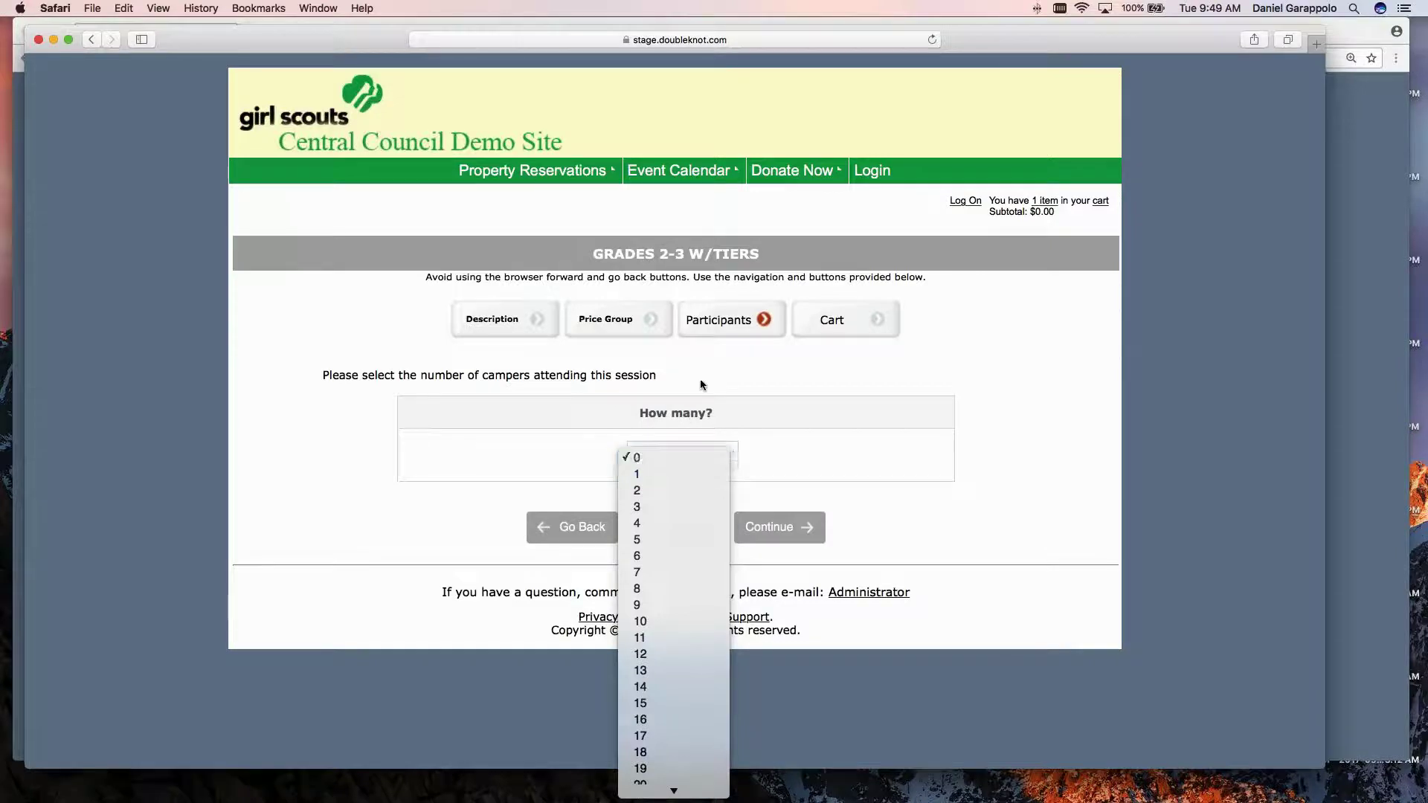
{"action": "left_click", "coordinate": [679, 374]}
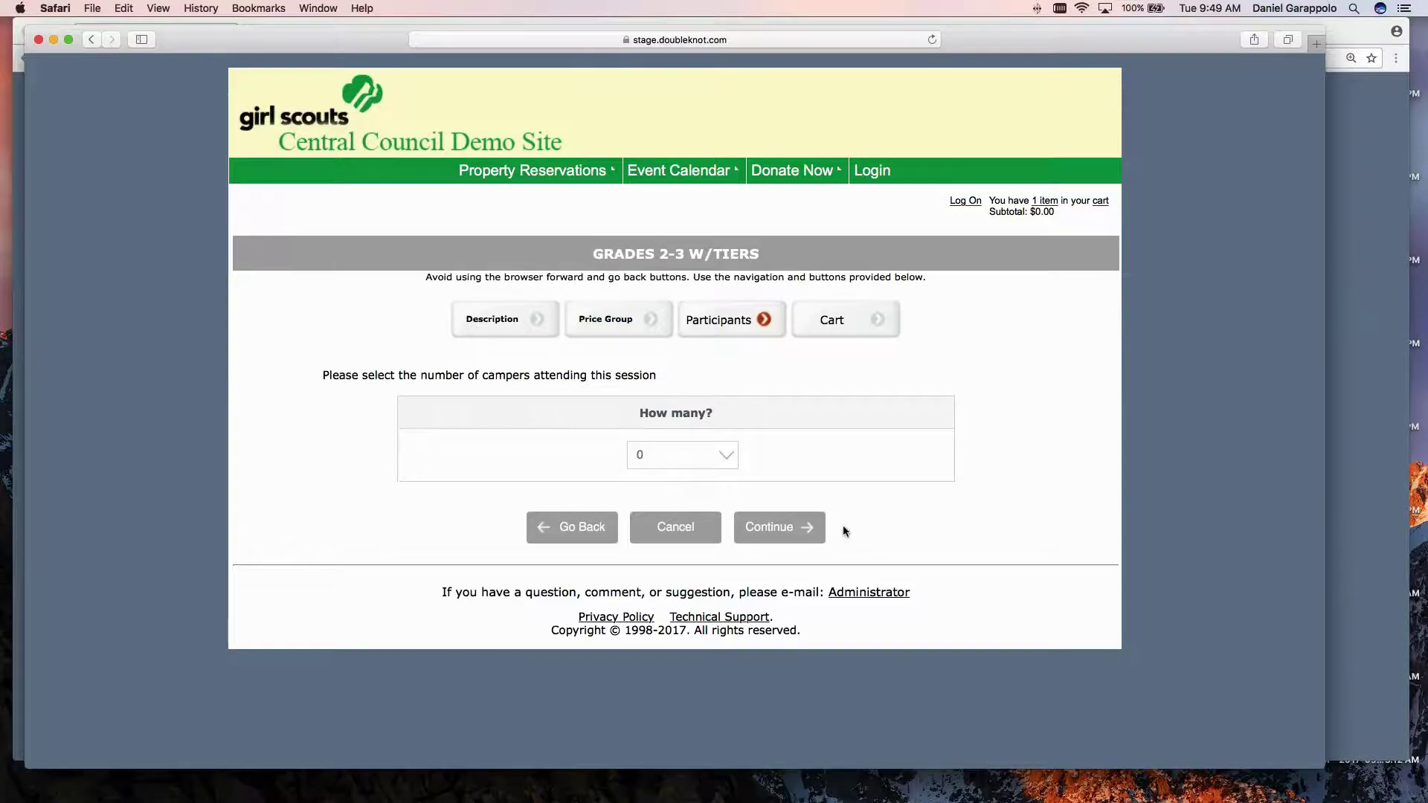
{"action": "left_click", "coordinate": [707, 533]}
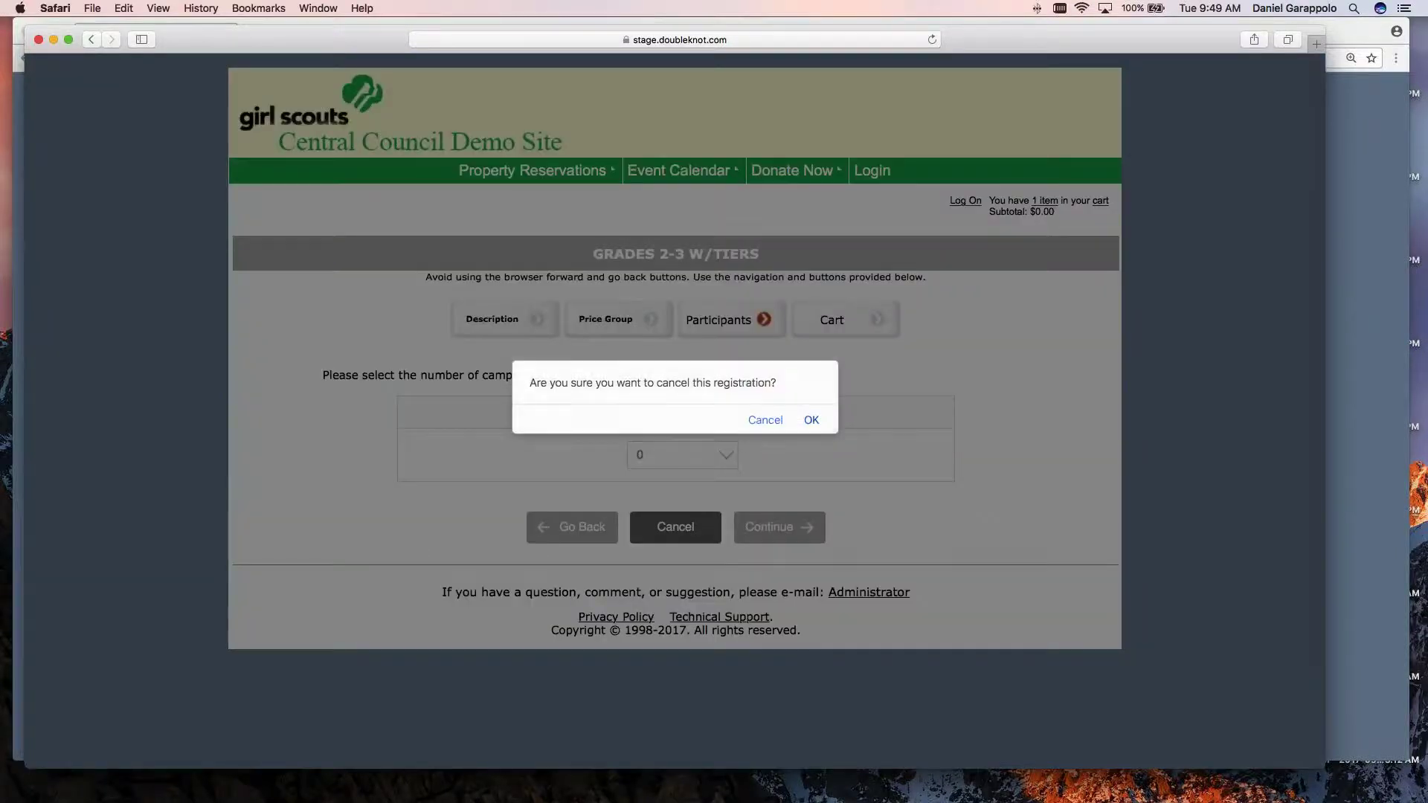
{"action": "left_click", "coordinate": [812, 420]}
{"action": "left_click", "coordinate": [1371, 320]}
{"action": "left_click", "coordinate": [806, 441]}
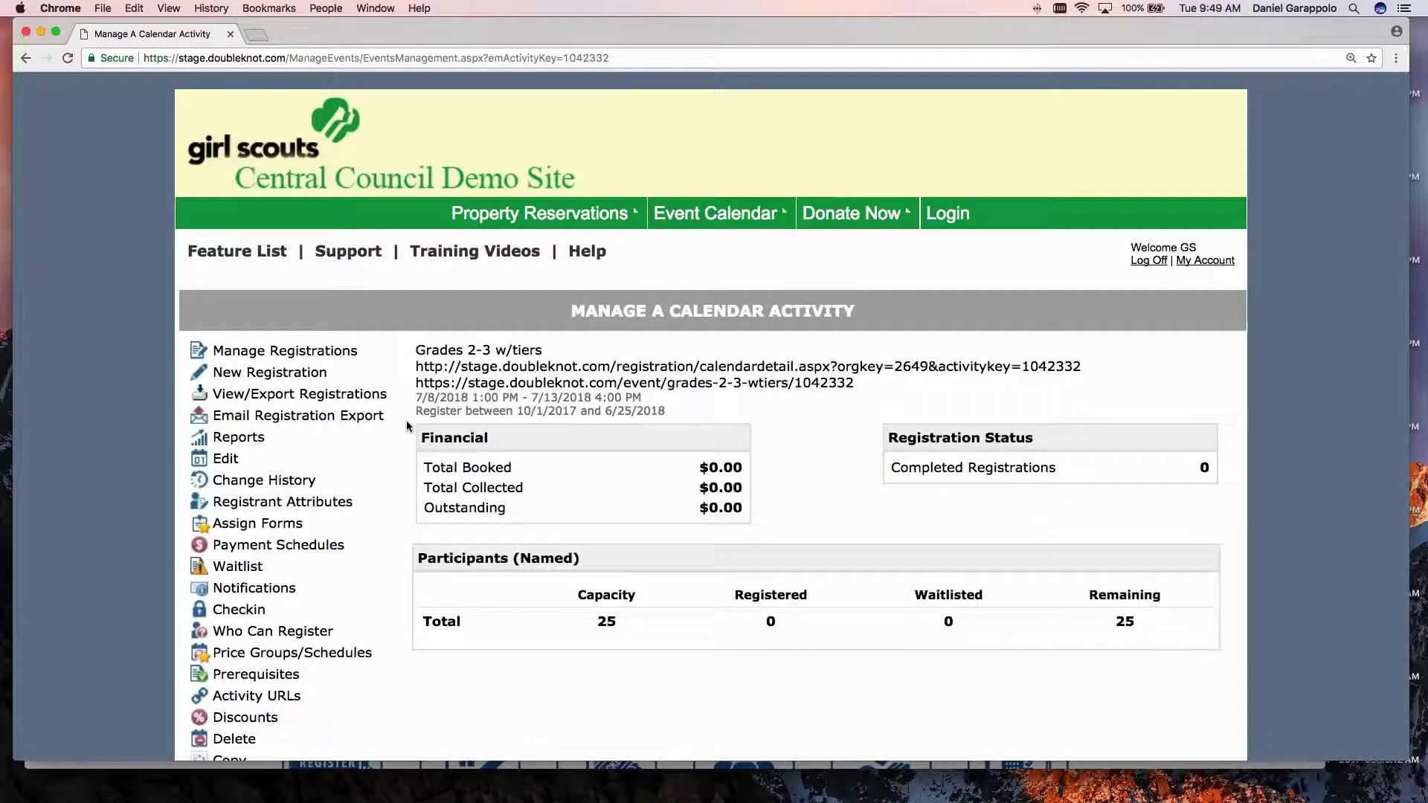
Open the Grades 2-3 w/tiers edit form and review its Category 2 choices.
{"action": "scroll", "coordinate": [414, 414], "scroll_direction": "down", "scroll_amount": 3}
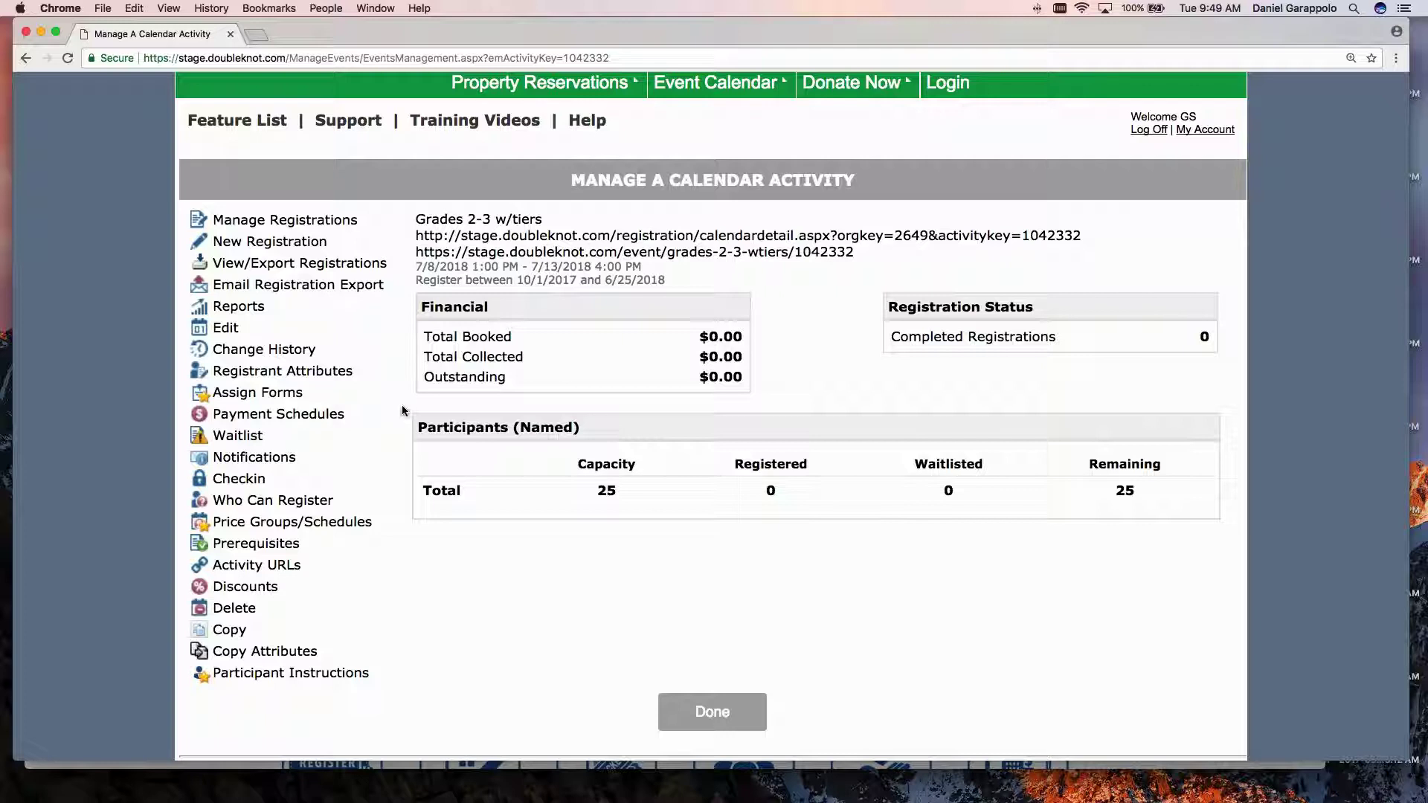
{"action": "left_click", "coordinate": [224, 329]}
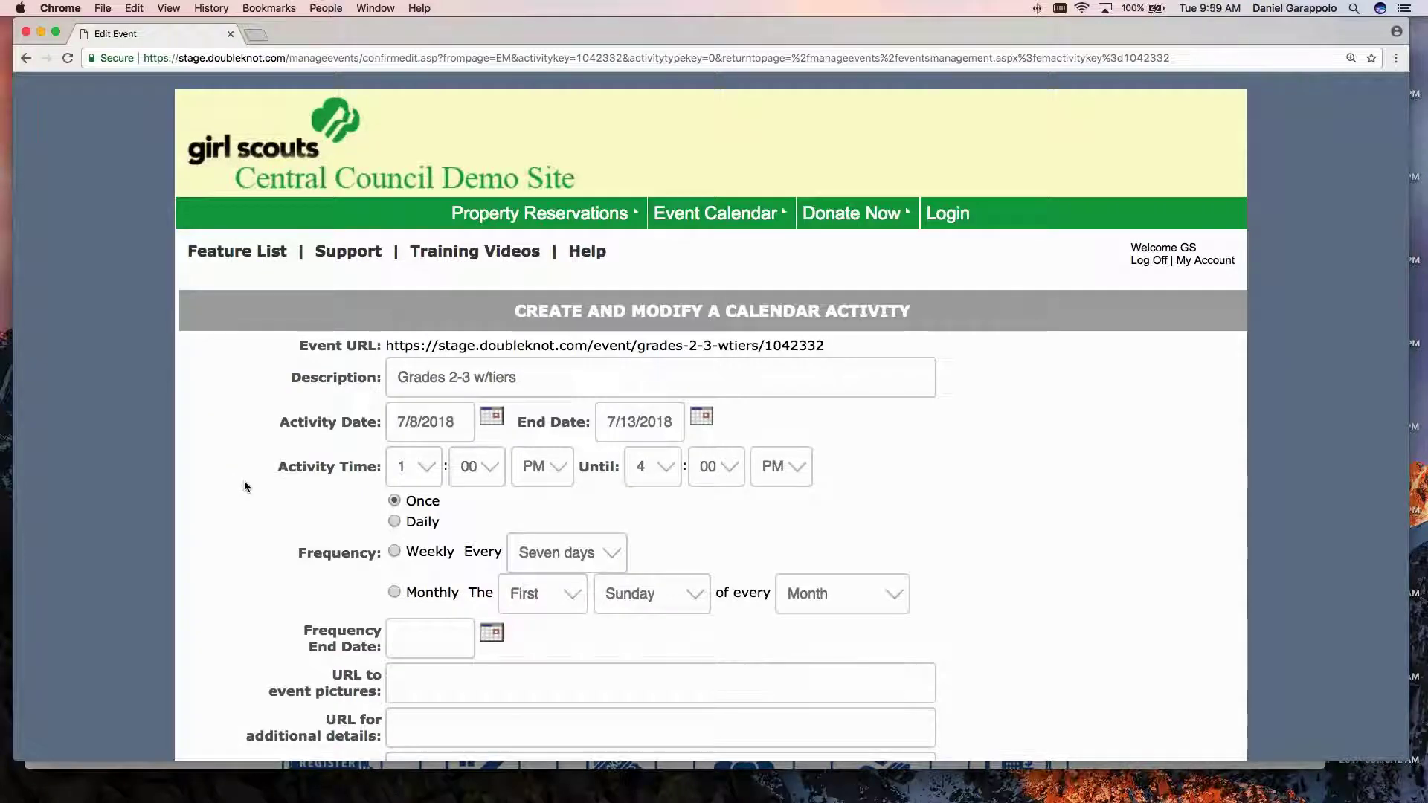
{"action": "scroll", "coordinate": [245, 487], "scroll_direction": "down", "scroll_amount": 10}
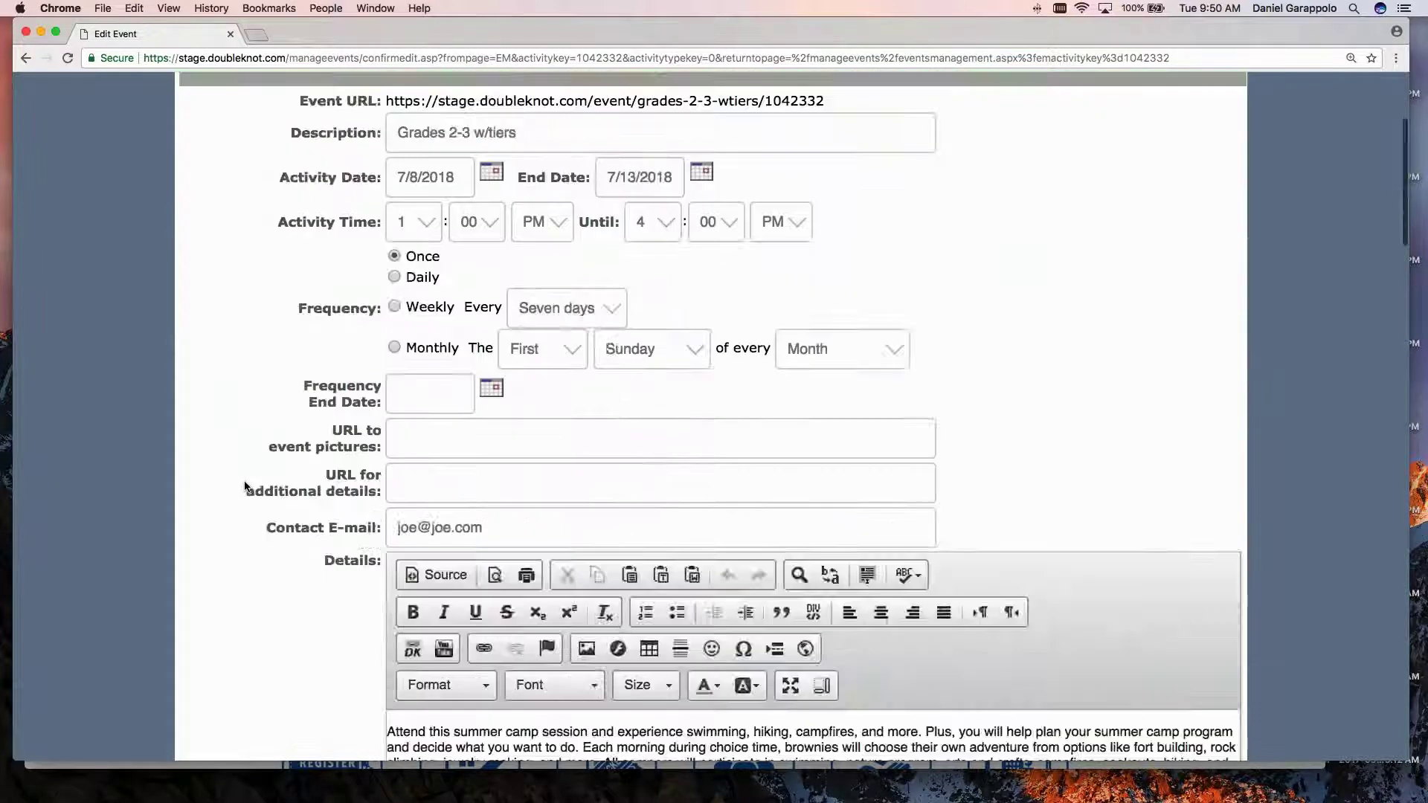
{"action": "scroll", "coordinate": [245, 487], "scroll_direction": "down", "scroll_amount": 10}
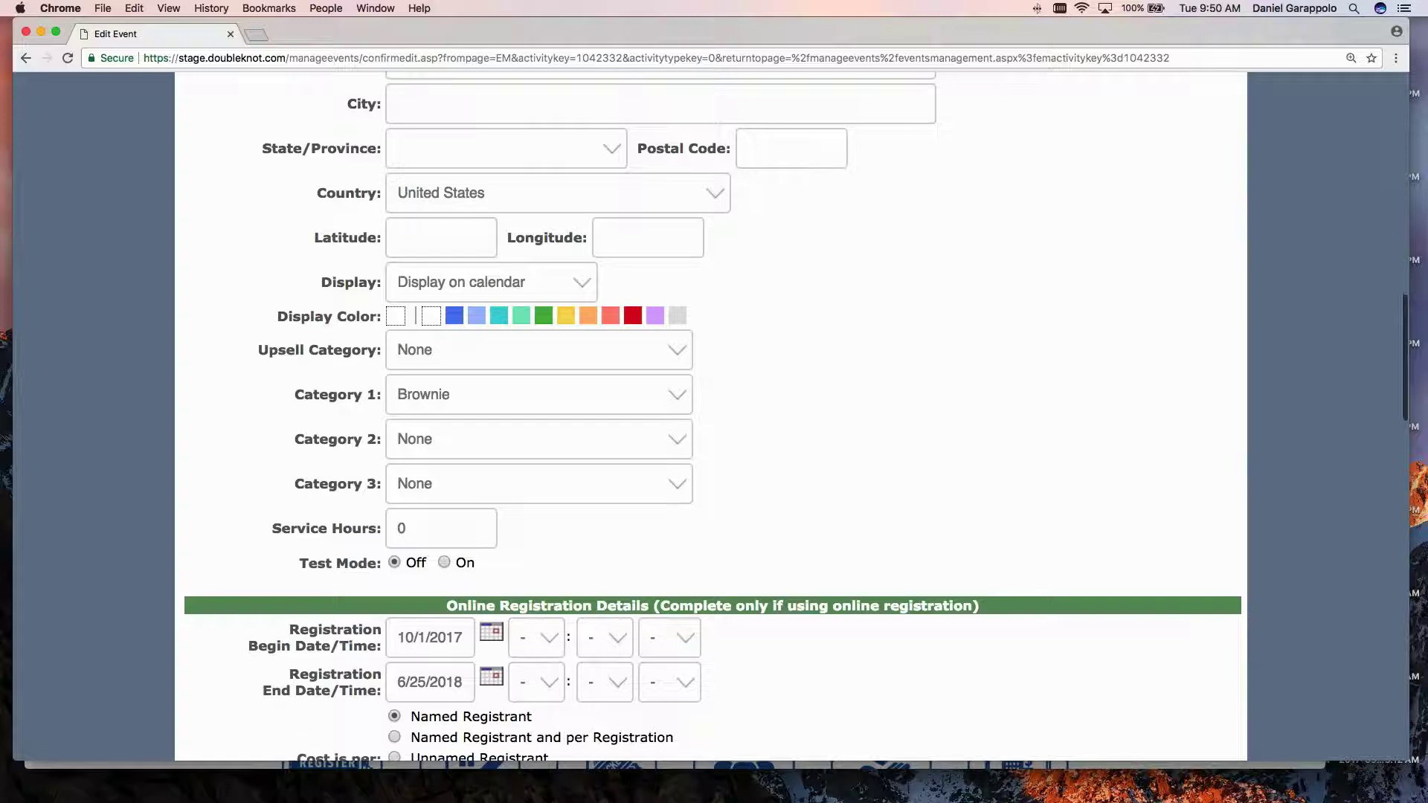
{"action": "left_click_drag", "start_coordinate": [295, 397], "coordinate": [377, 397]}
{"action": "left_click_drag", "start_coordinate": [295, 441], "coordinate": [327, 441]}
{"action": "left_click_drag", "start_coordinate": [295, 486], "coordinate": [375, 489]}
{"action": "left_click", "coordinate": [446, 441]}
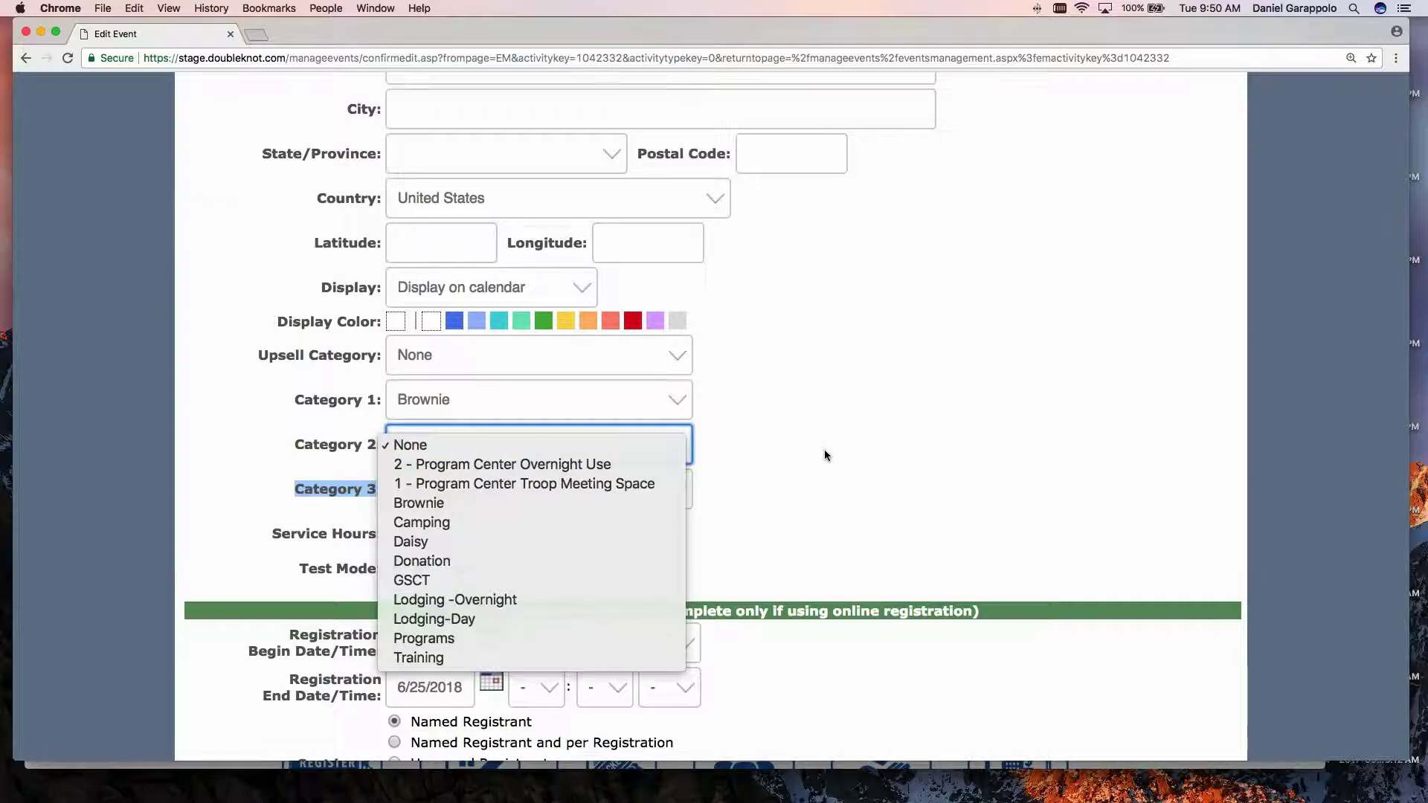
Cancel the edit form without saving and click Done to return to the activity list.
{"action": "scroll", "coordinate": [824, 455], "scroll_direction": "down", "scroll_amount": 1}
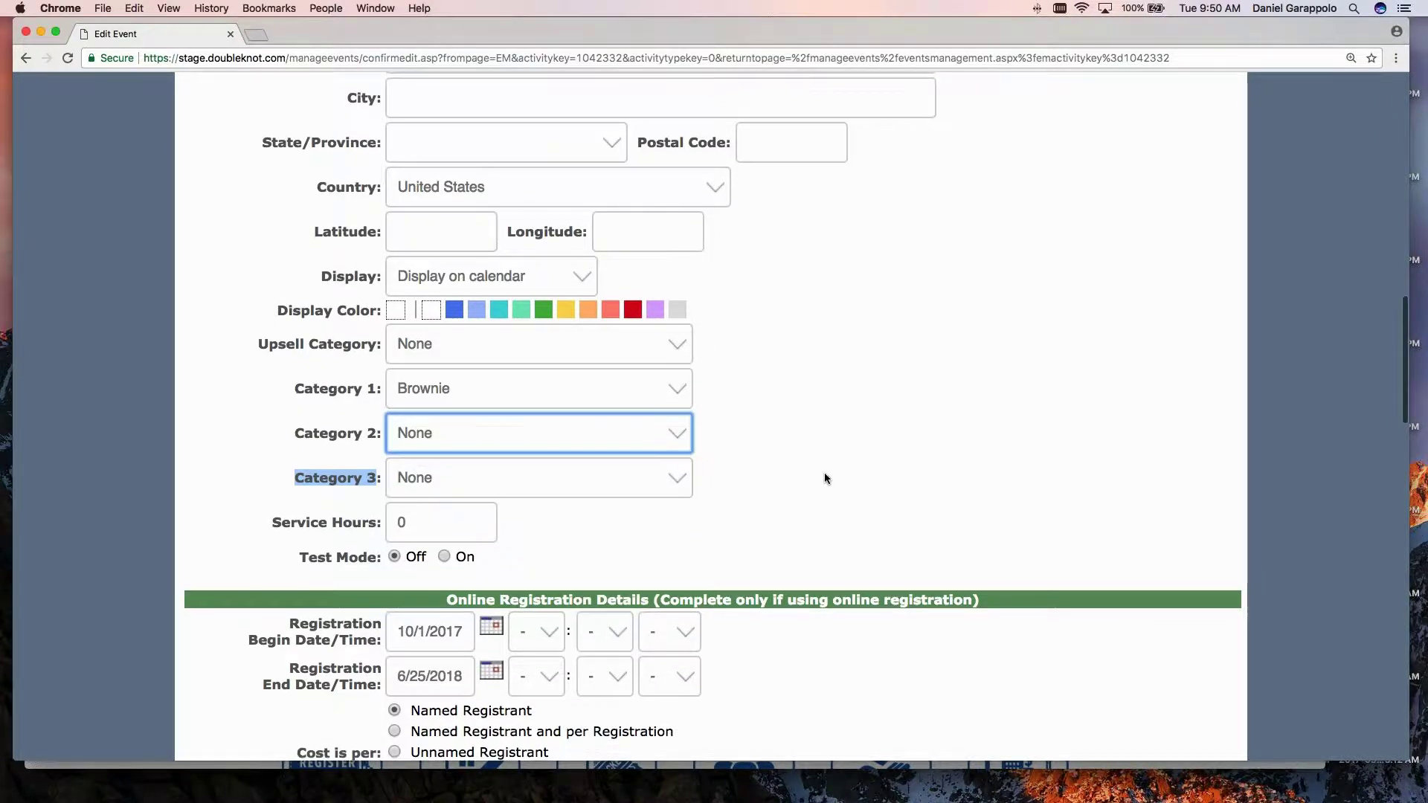
{"action": "scroll", "coordinate": [824, 472], "scroll_direction": "down", "scroll_amount": 9}
{"action": "scroll", "coordinate": [824, 471], "scroll_direction": "down", "scroll_amount": 15}
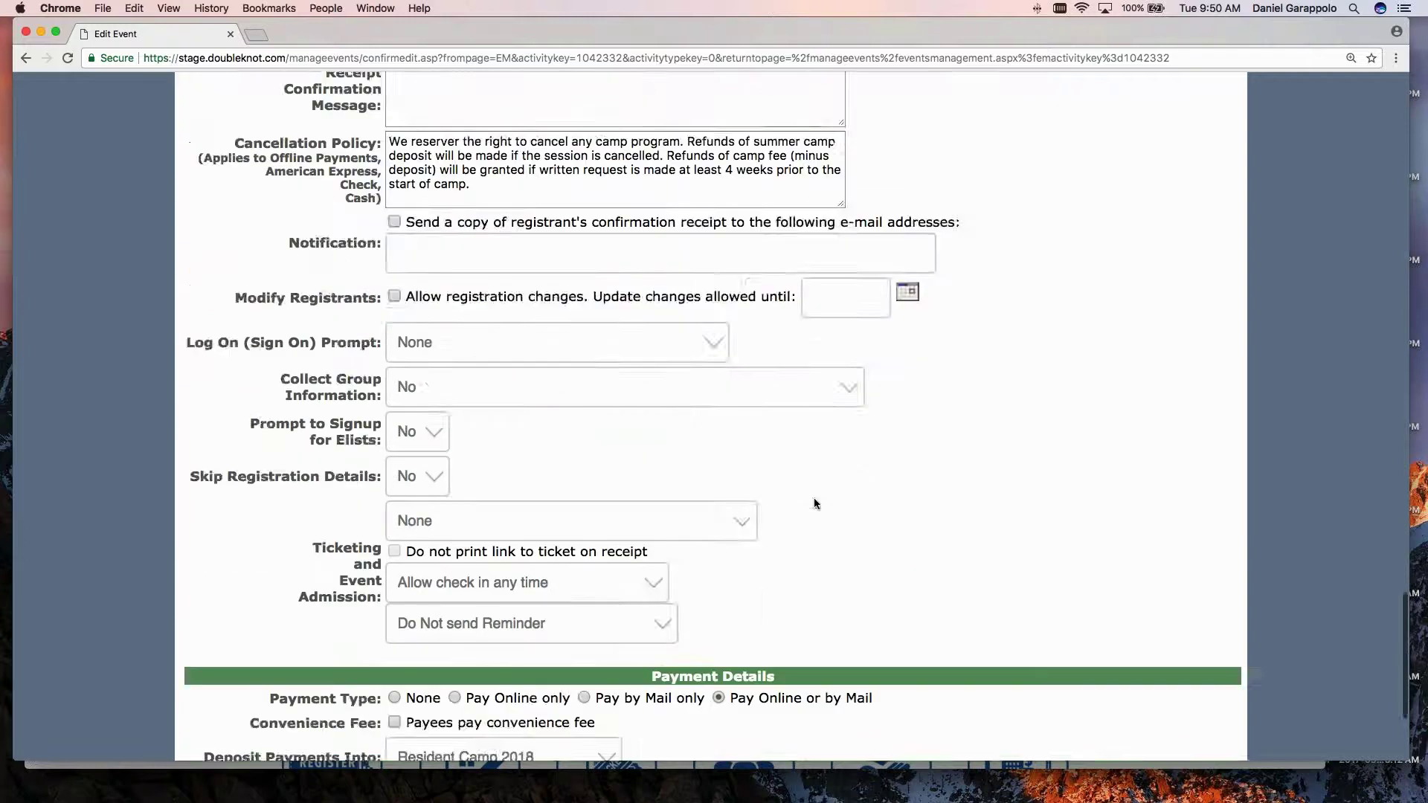
{"action": "left_click", "coordinate": [791, 627]}
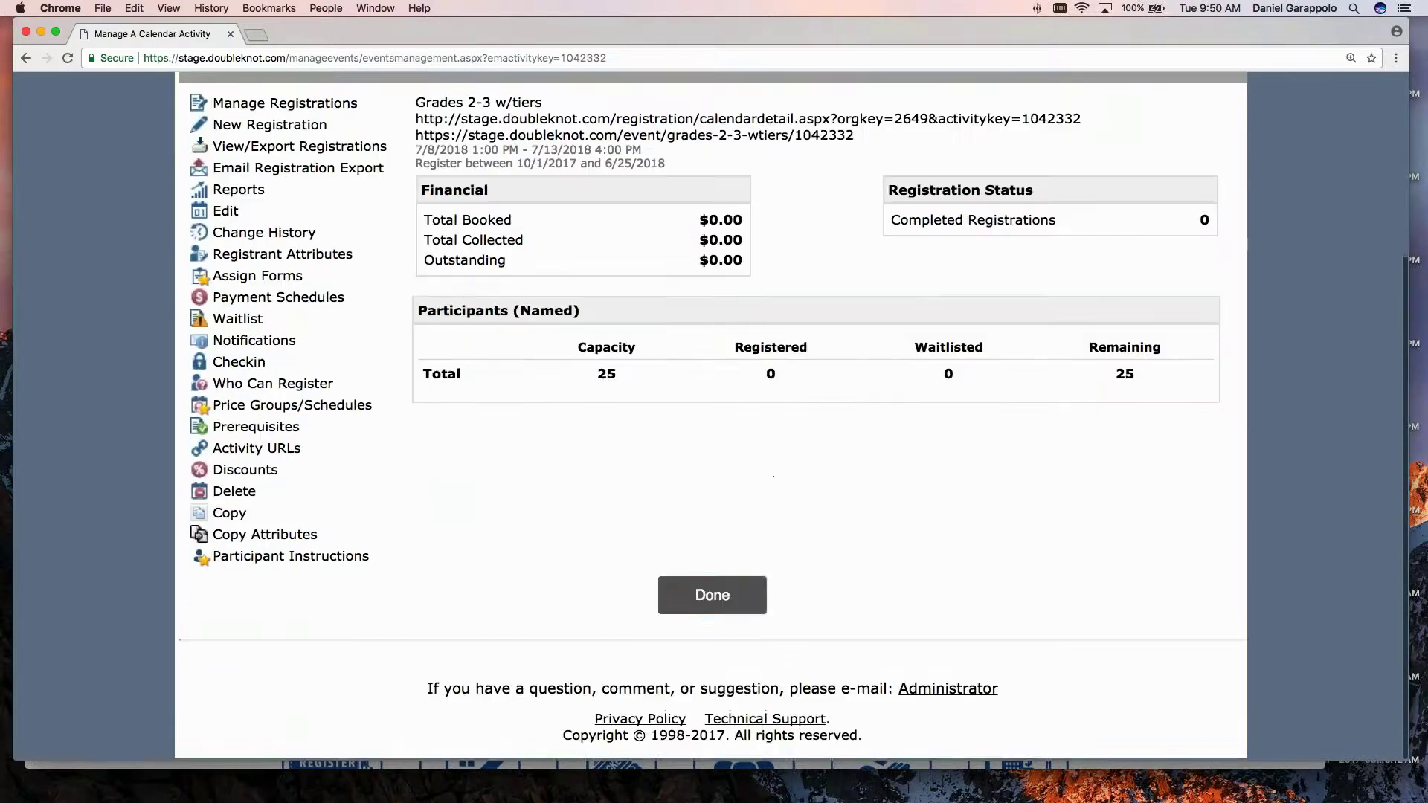
{"action": "left_click", "coordinate": [711, 595]}
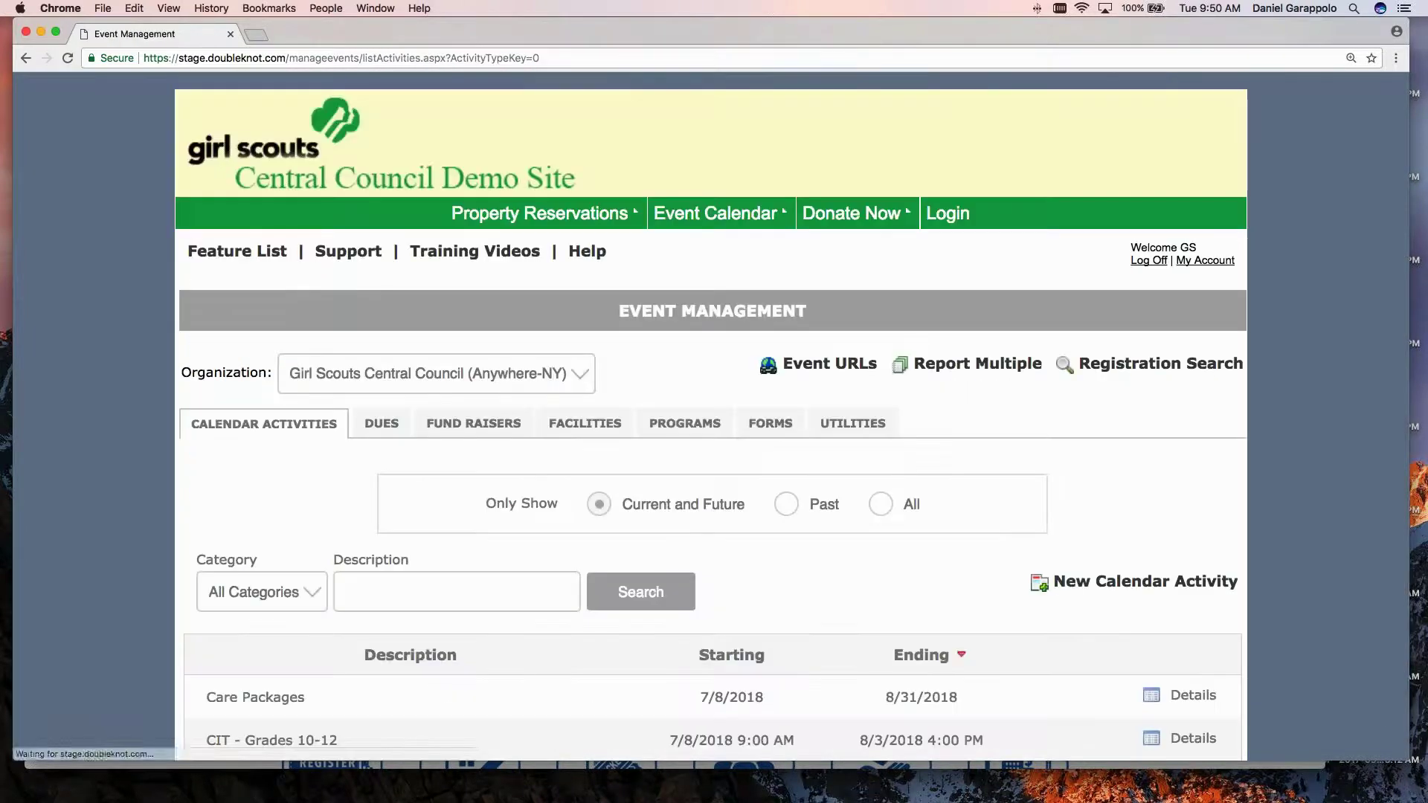
Filter the calendar activity list to the Brownie category.
{"action": "scroll", "coordinate": [406, 472], "scroll_direction": "down", "scroll_amount": 1}
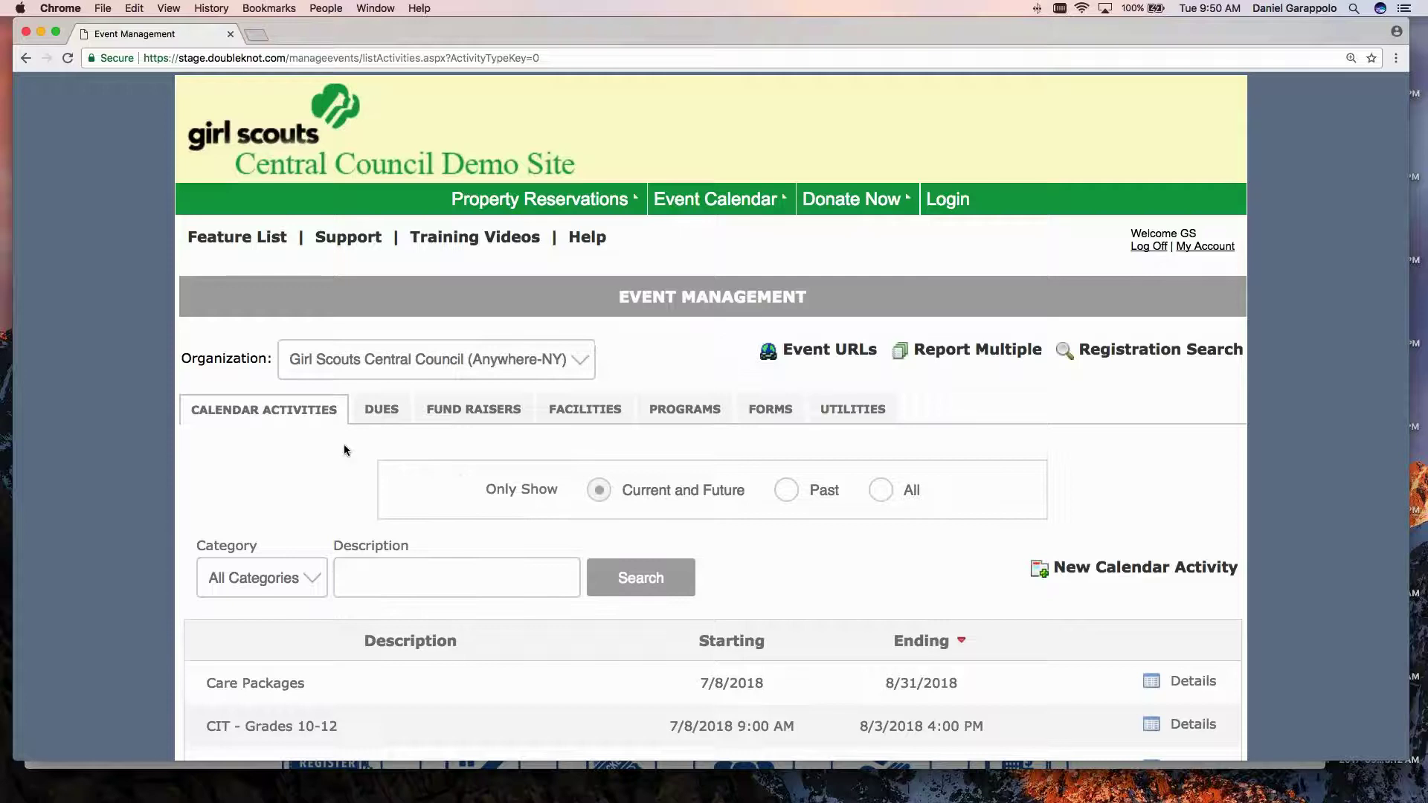
{"action": "scroll", "coordinate": [344, 450], "scroll_direction": "down", "scroll_amount": 3}
{"action": "left_click", "coordinate": [261, 485]}
{"action": "left_click", "coordinate": [246, 505]}
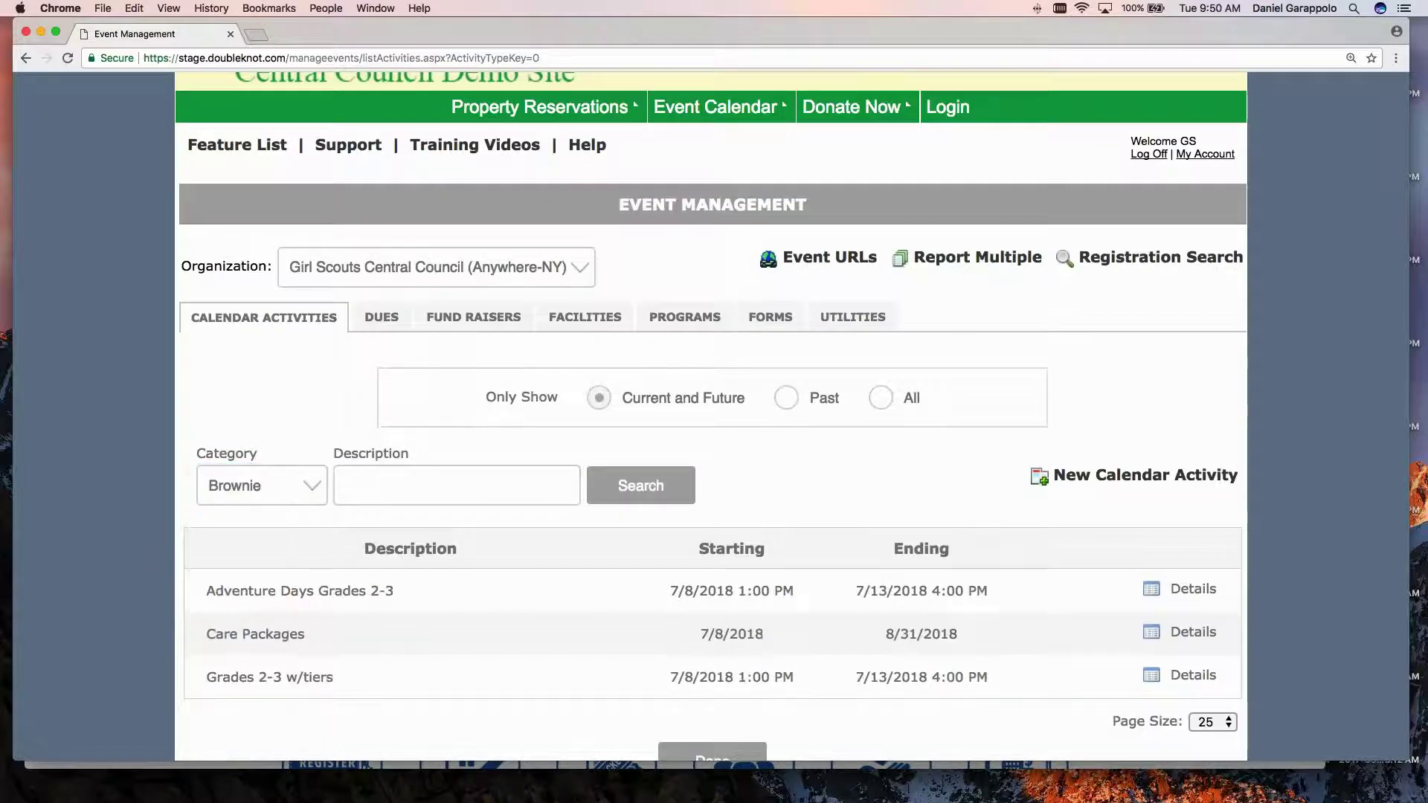
{"action": "scroll", "coordinate": [264, 403], "scroll_direction": "down", "scroll_amount": 4}
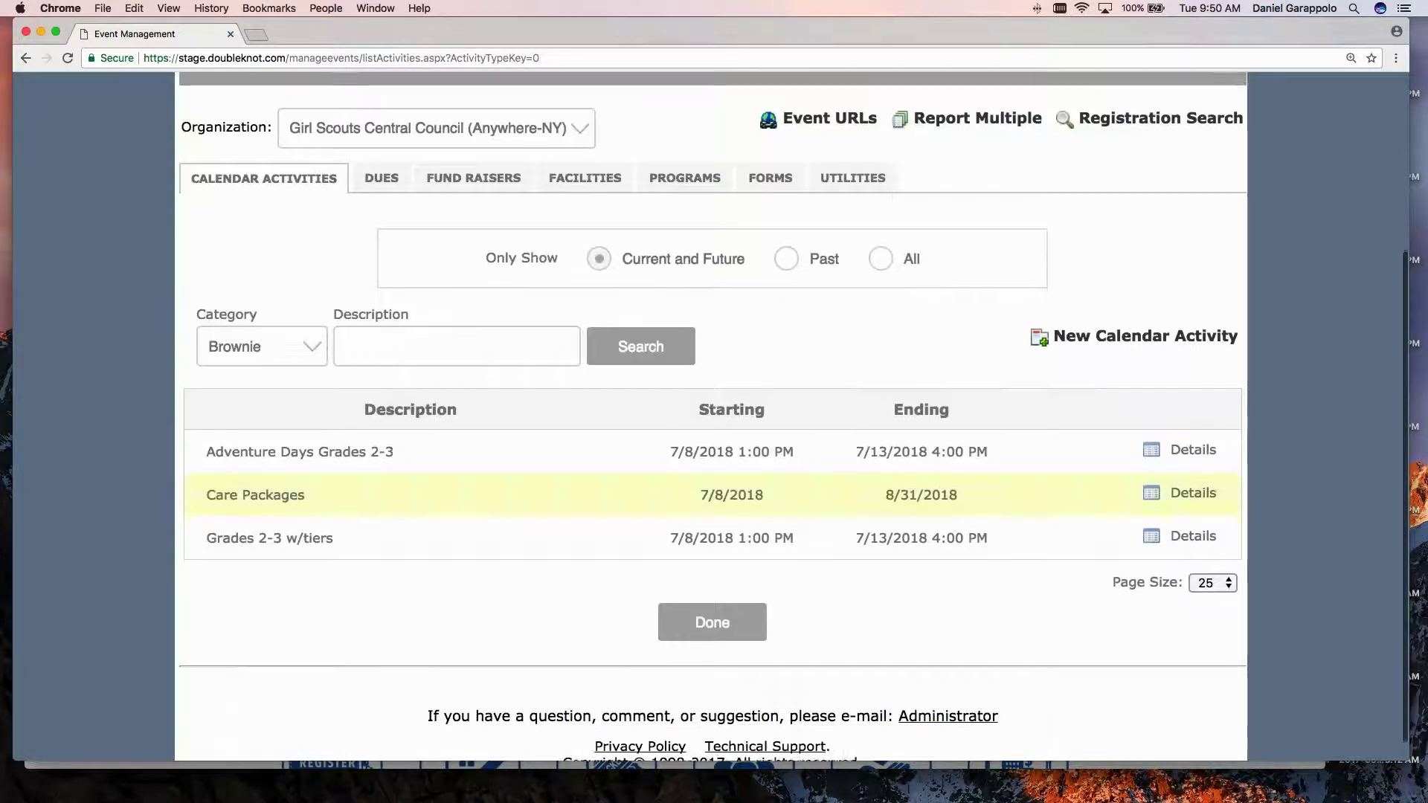
{"action": "scroll", "coordinate": [266, 345], "scroll_direction": "down", "scroll_amount": 1}
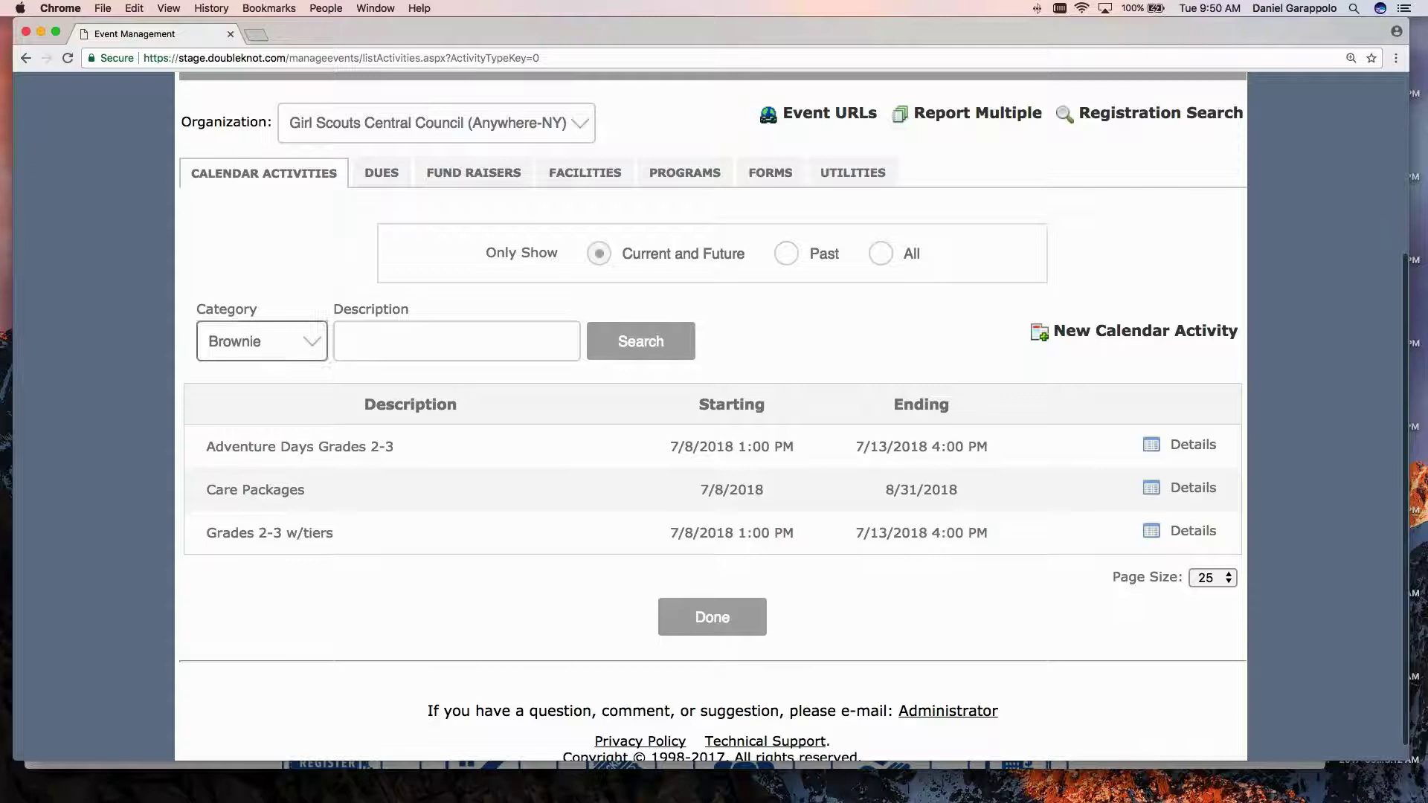
Open Manage Categories under Event Categories on the UTILITIES tab.
{"action": "left_click", "coordinate": [867, 166]}
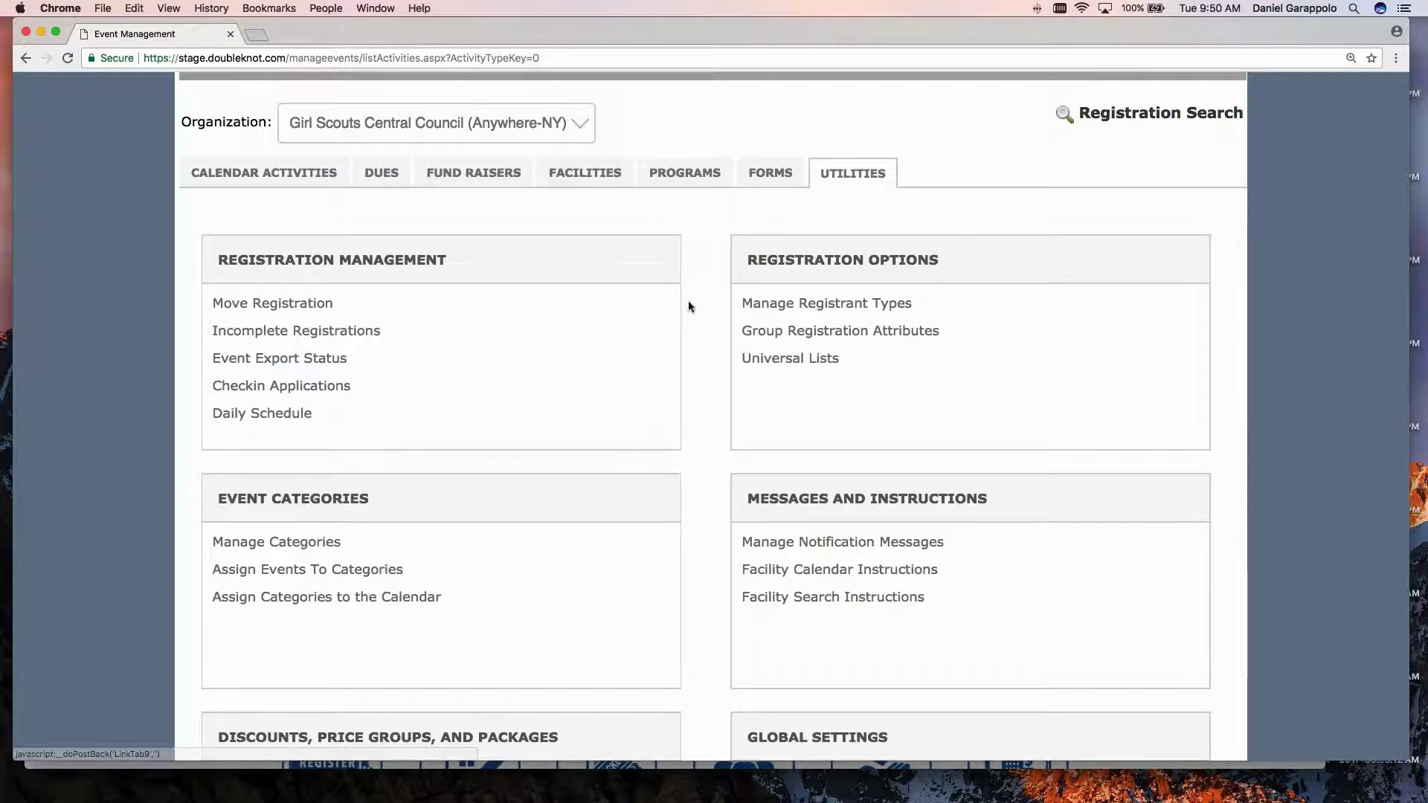
{"action": "scroll", "coordinate": [498, 465], "scroll_direction": "down", "scroll_amount": 2}
{"action": "scroll", "coordinate": [498, 466], "scroll_direction": "down", "scroll_amount": 1}
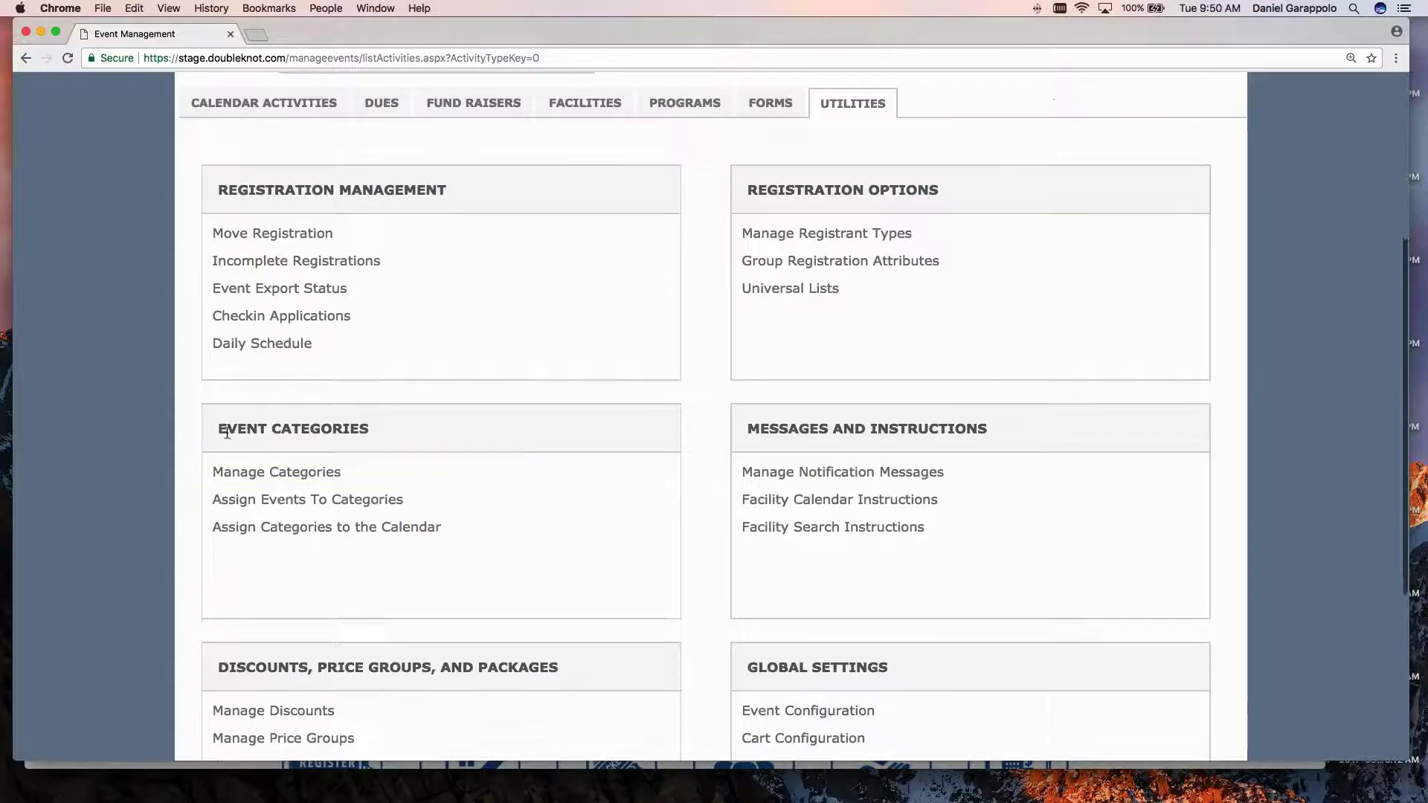
{"action": "left_click", "coordinate": [304, 474]}
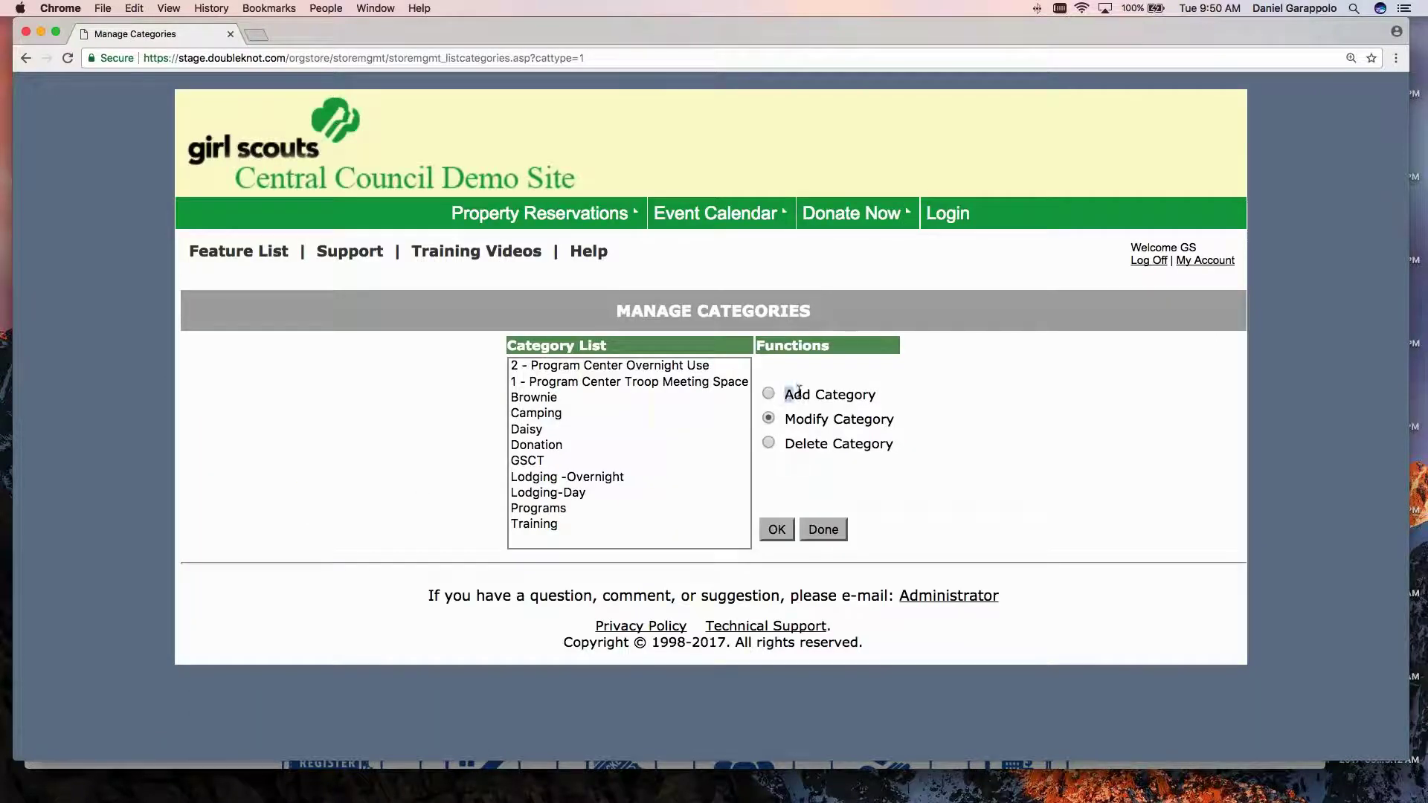
Copy the Brownie category's URL from its Modify Category page, then switch to Safari.
{"action": "left_click_drag", "start_coordinate": [798, 390], "coordinate": [877, 396]}
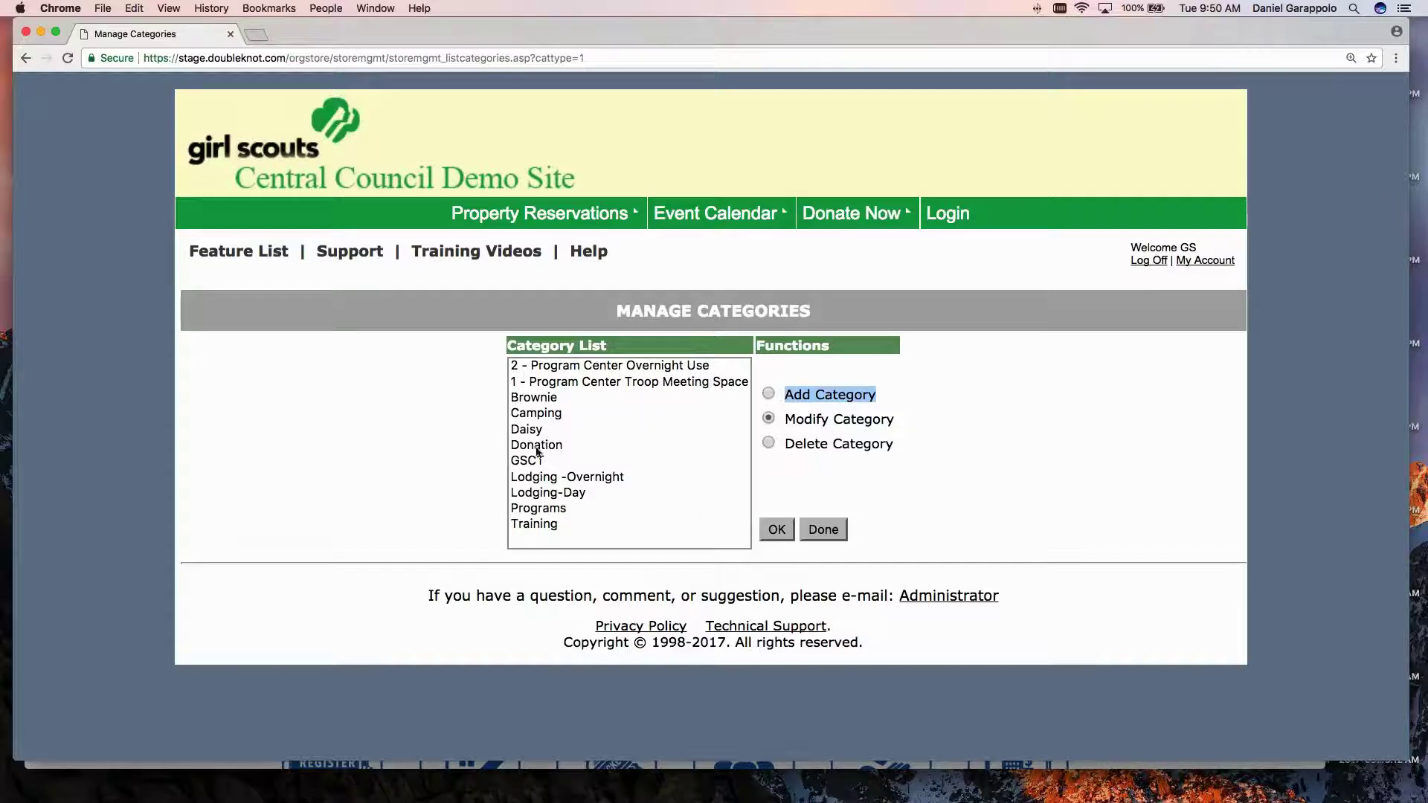
{"action": "left_click", "coordinate": [545, 404]}
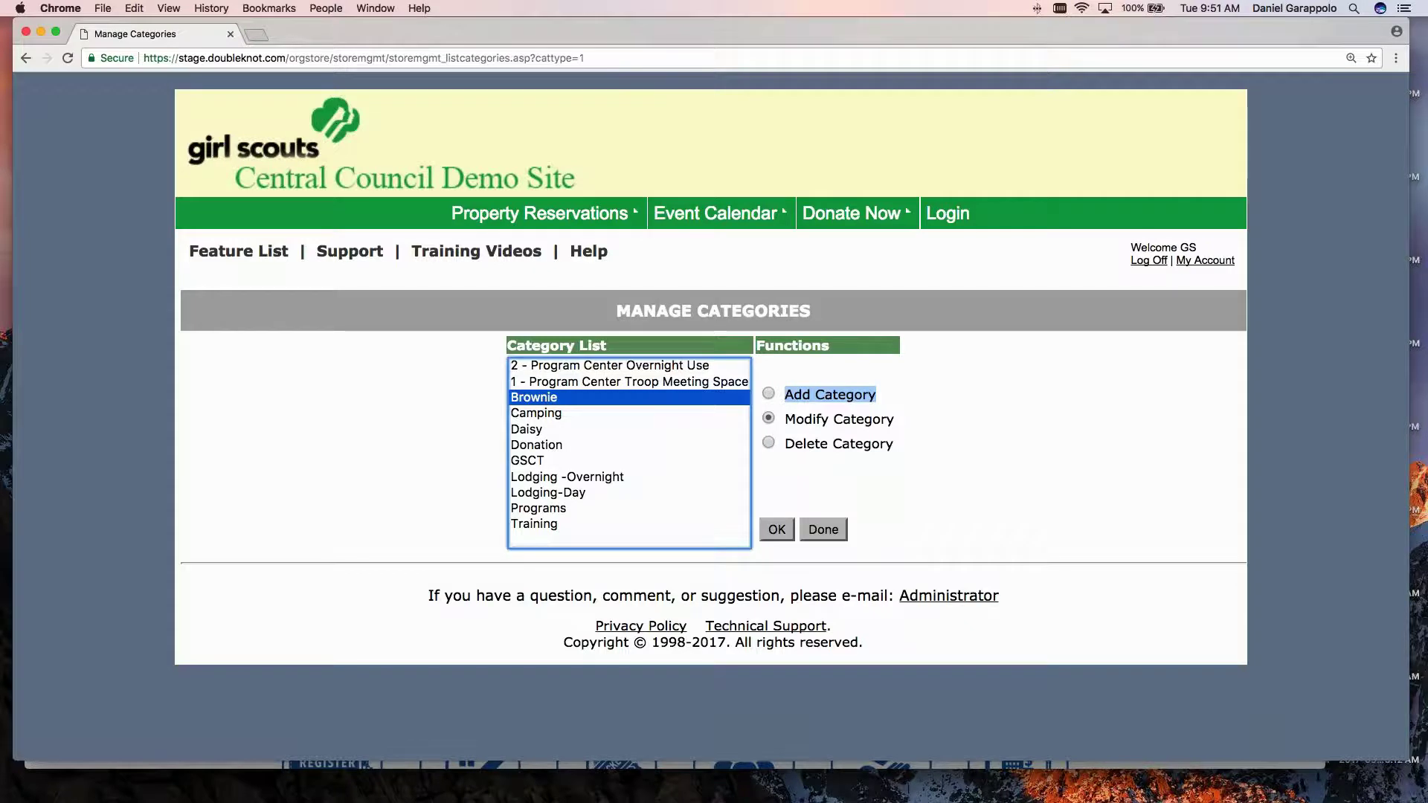
{"action": "key", "text": "Return"}
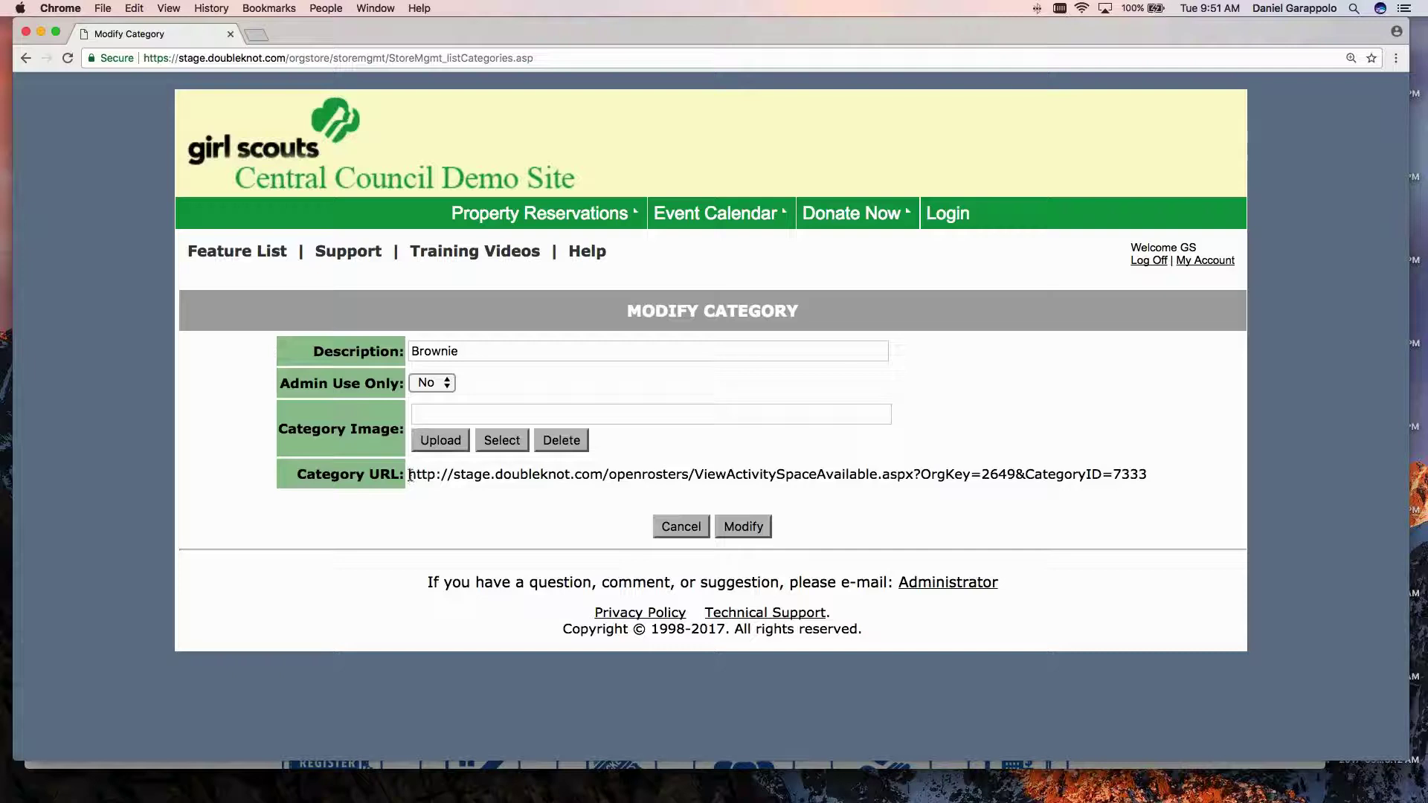
{"action": "left_click_drag", "start_coordinate": [409, 474], "coordinate": [568, 474]}
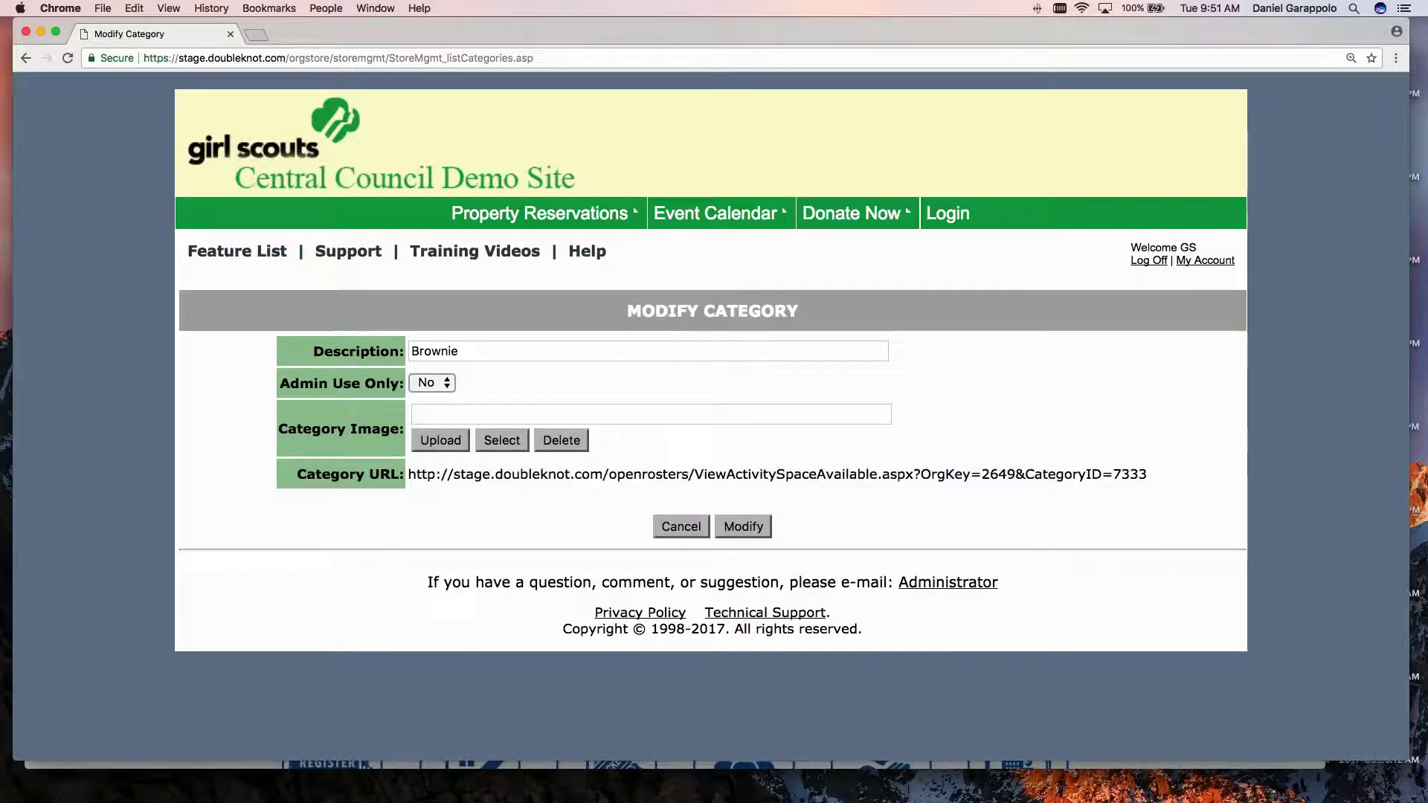
{"action": "right_click", "coordinate": [568, 474]}
{"action": "left_click", "coordinate": [596, 504]}
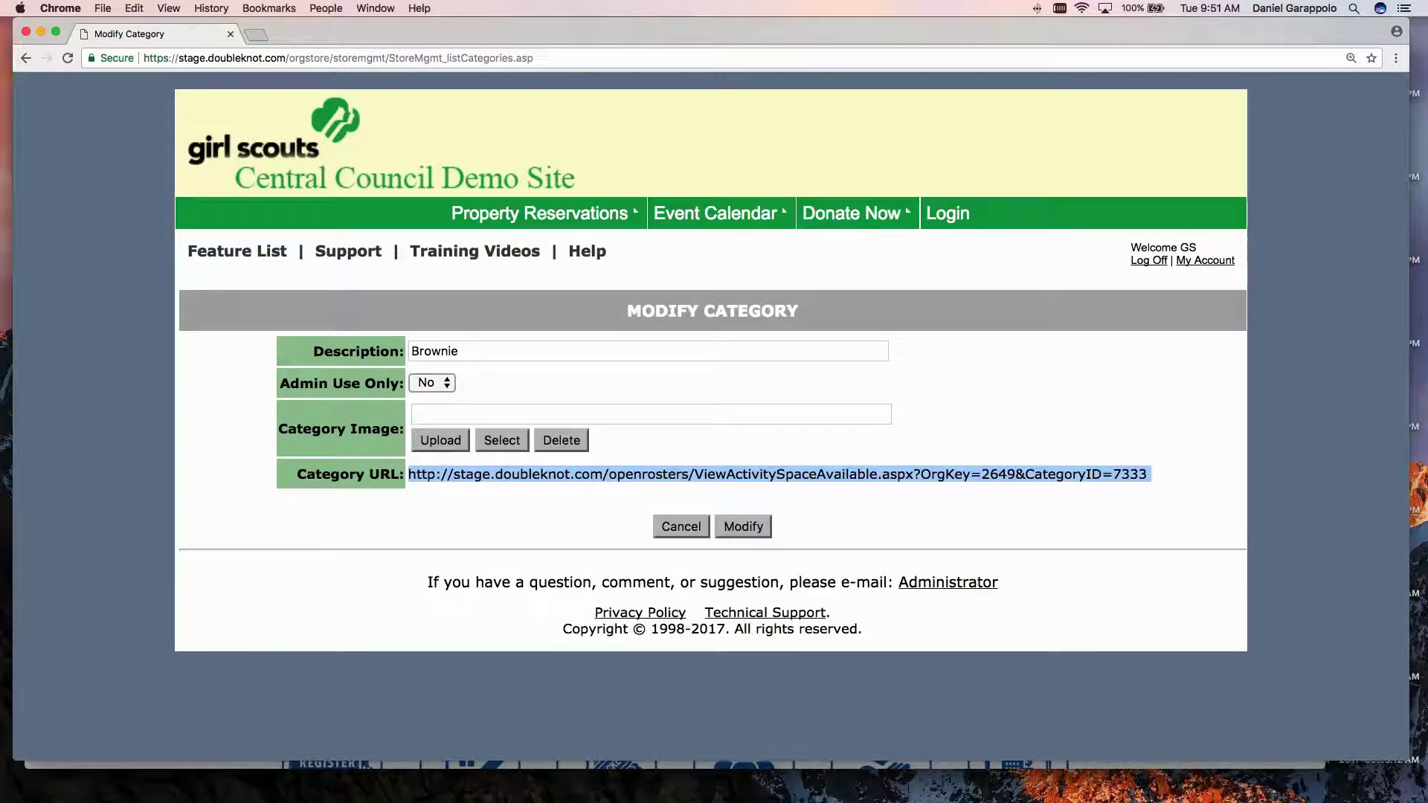
{"action": "key", "text": "super+Tab"}
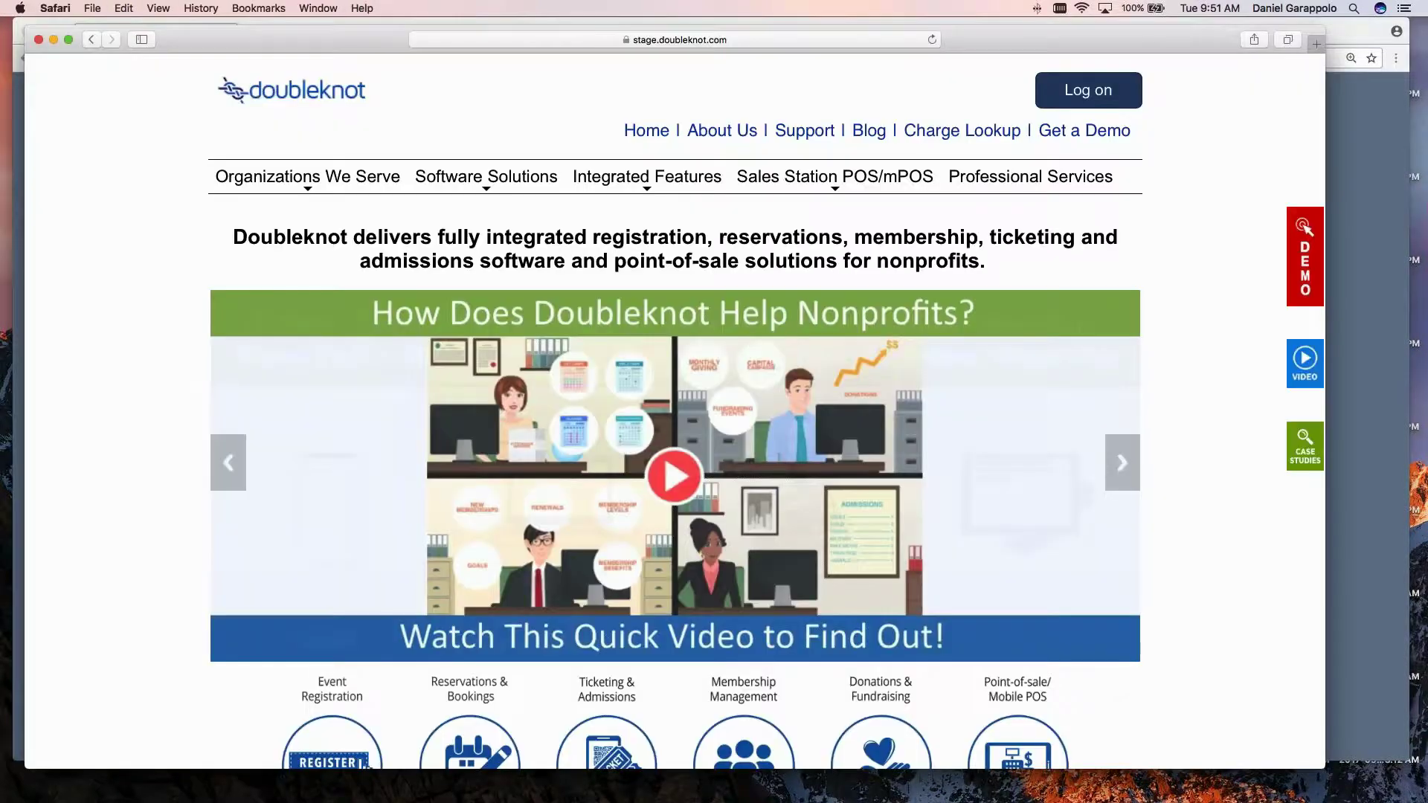
Paste the Brownie category URL into Safari's address bar and load the public page.
{"action": "left_click", "coordinate": [578, 41]}
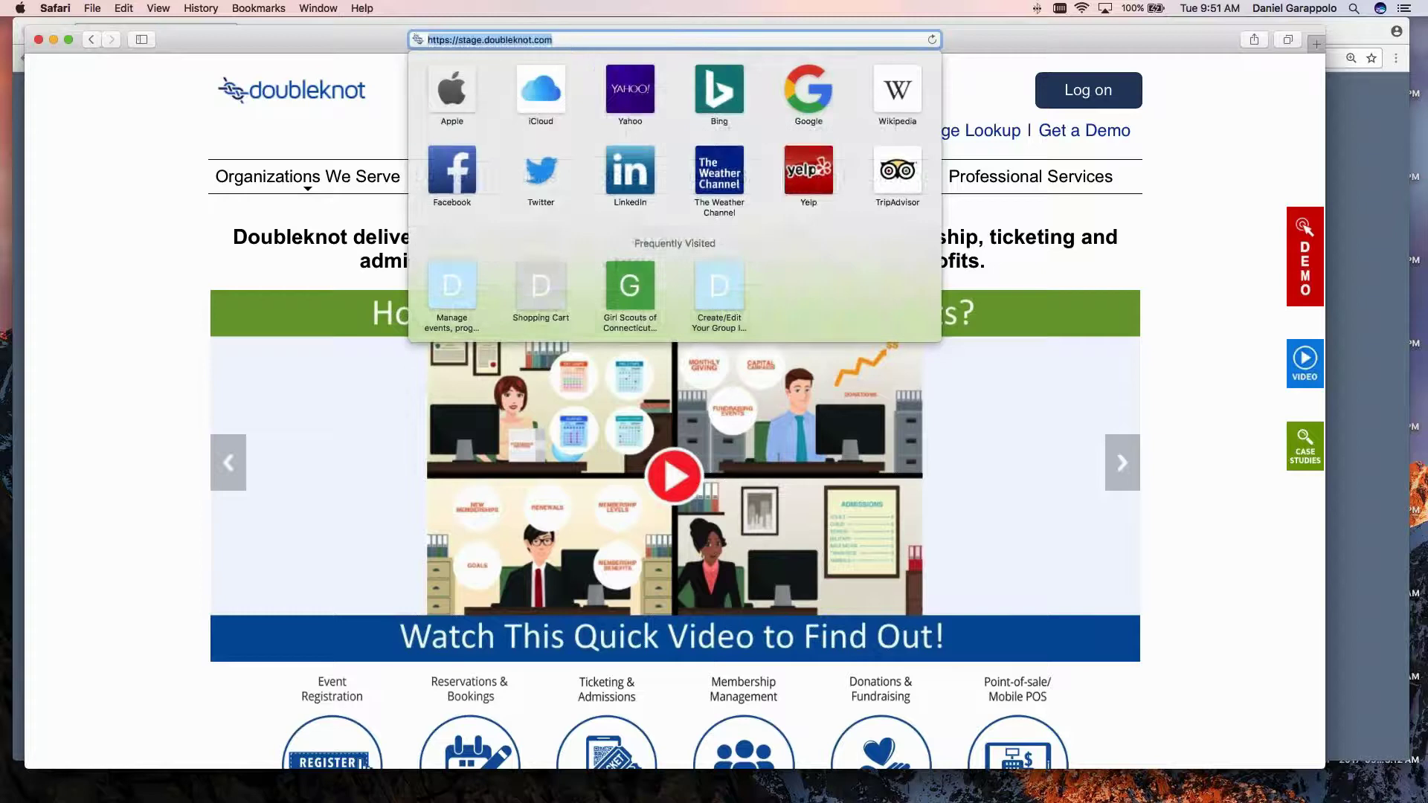
{"action": "key", "text": "super+v"}
{"action": "key", "text": "Return"}
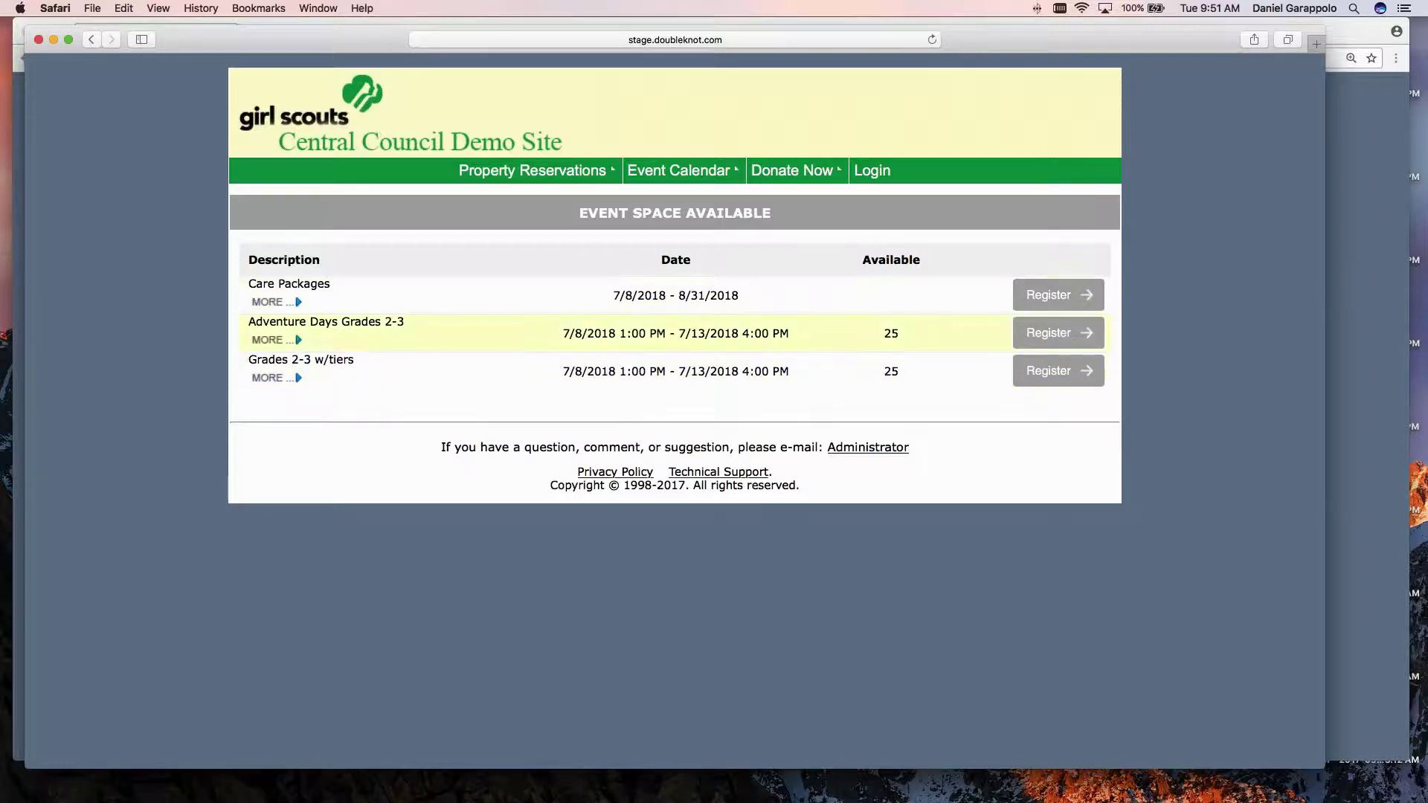
Expand the Adventure Days Grades 2-3 details and try its Register button.
{"action": "left_click", "coordinate": [298, 340]}
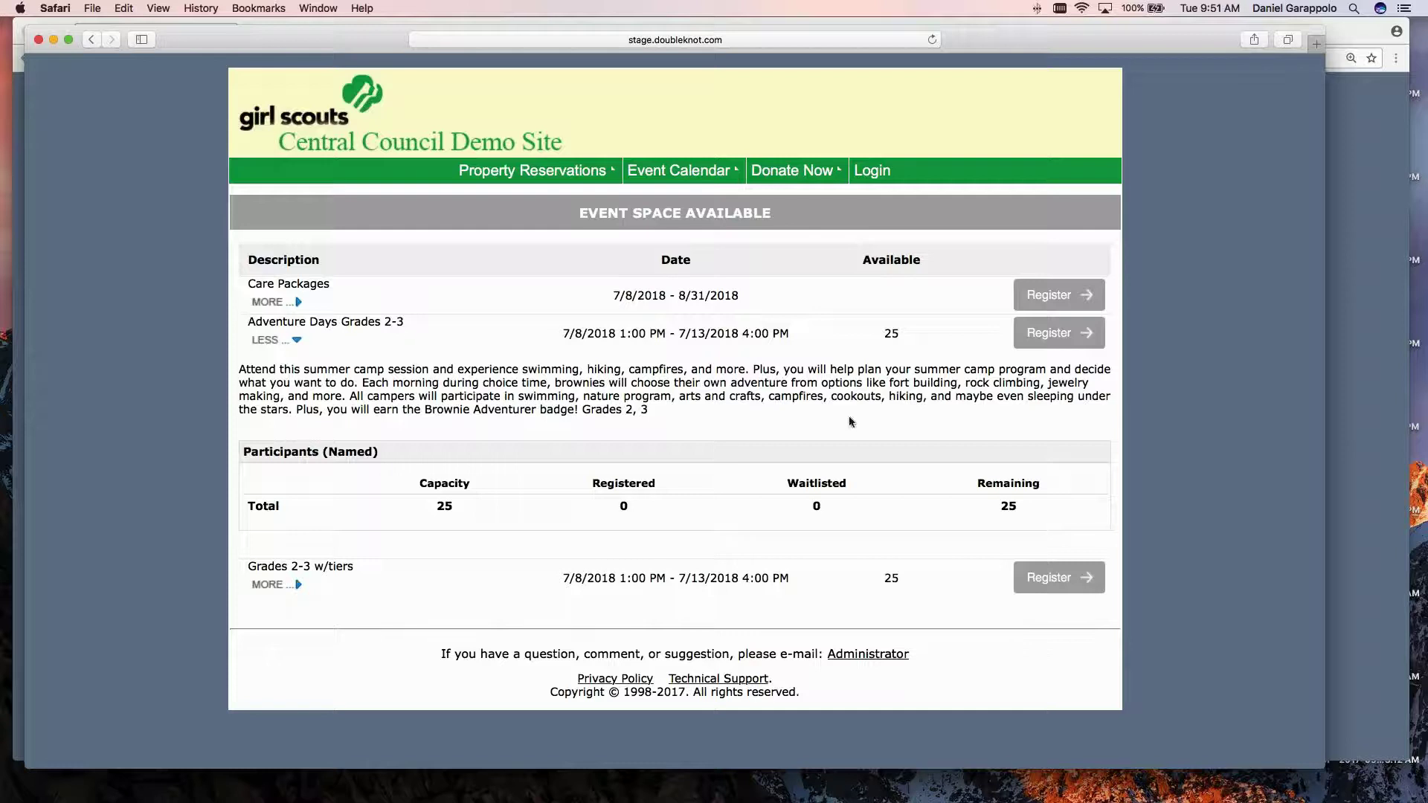
{"action": "left_click", "coordinate": [1079, 341]}
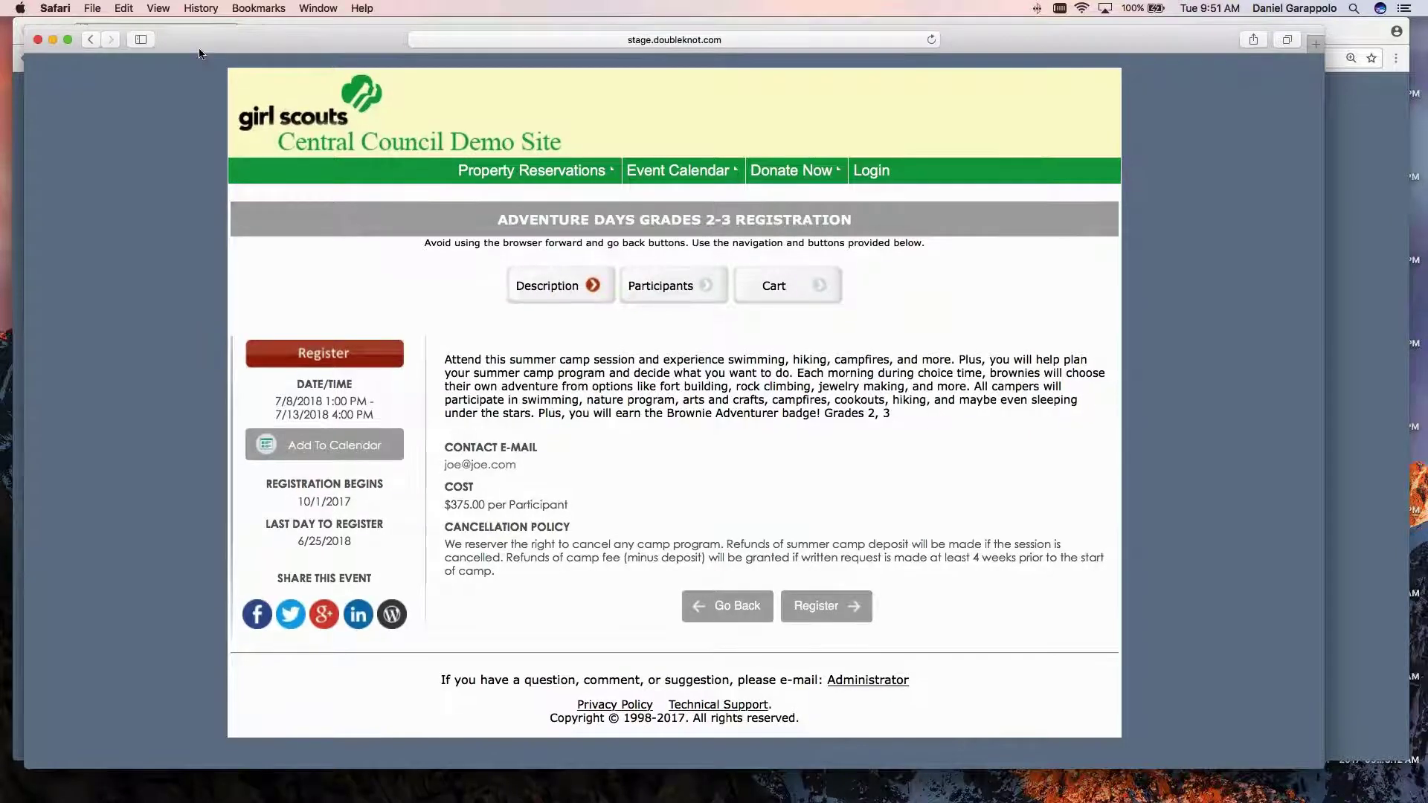
{"action": "mouse_move", "coordinate": [199, 43]}
{"action": "left_mouse_down"}
{"action": "mouse_move", "coordinate": [221, 38]}
{"action": "mouse_move", "coordinate": [209, 34]}
{"action": "left_mouse_up"}
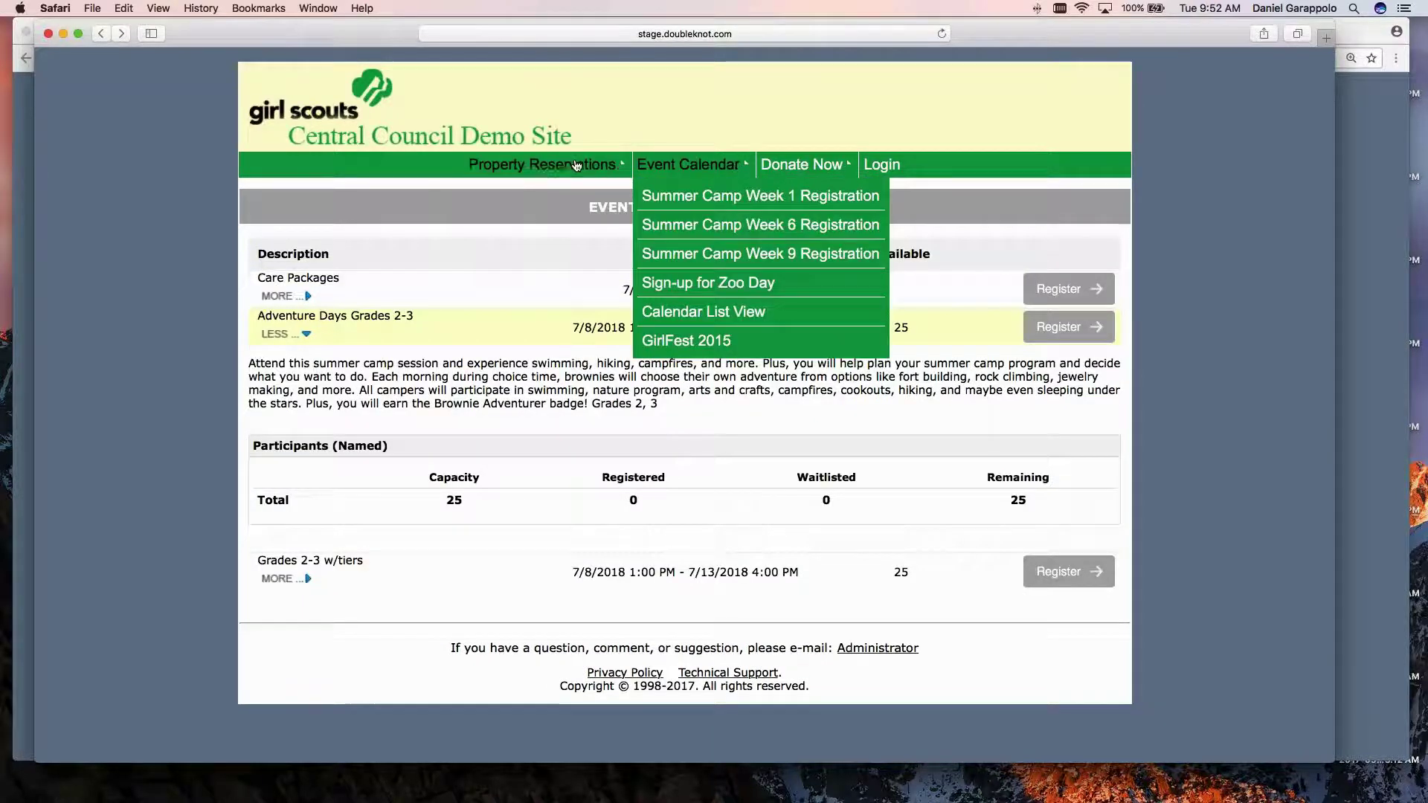
{"action": "mouse_move", "coordinate": [577, 165]}
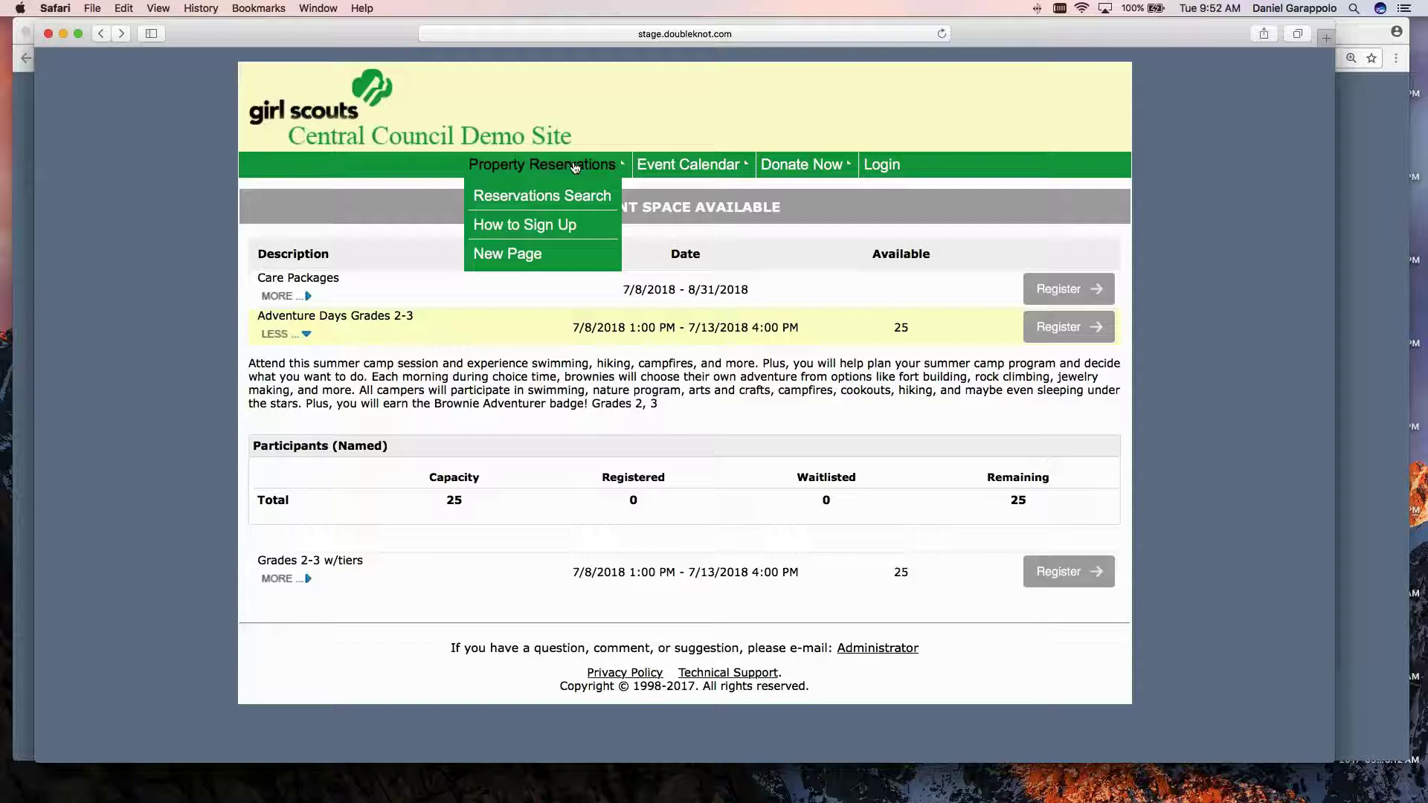
{"action": "mouse_move", "coordinate": [679, 171]}
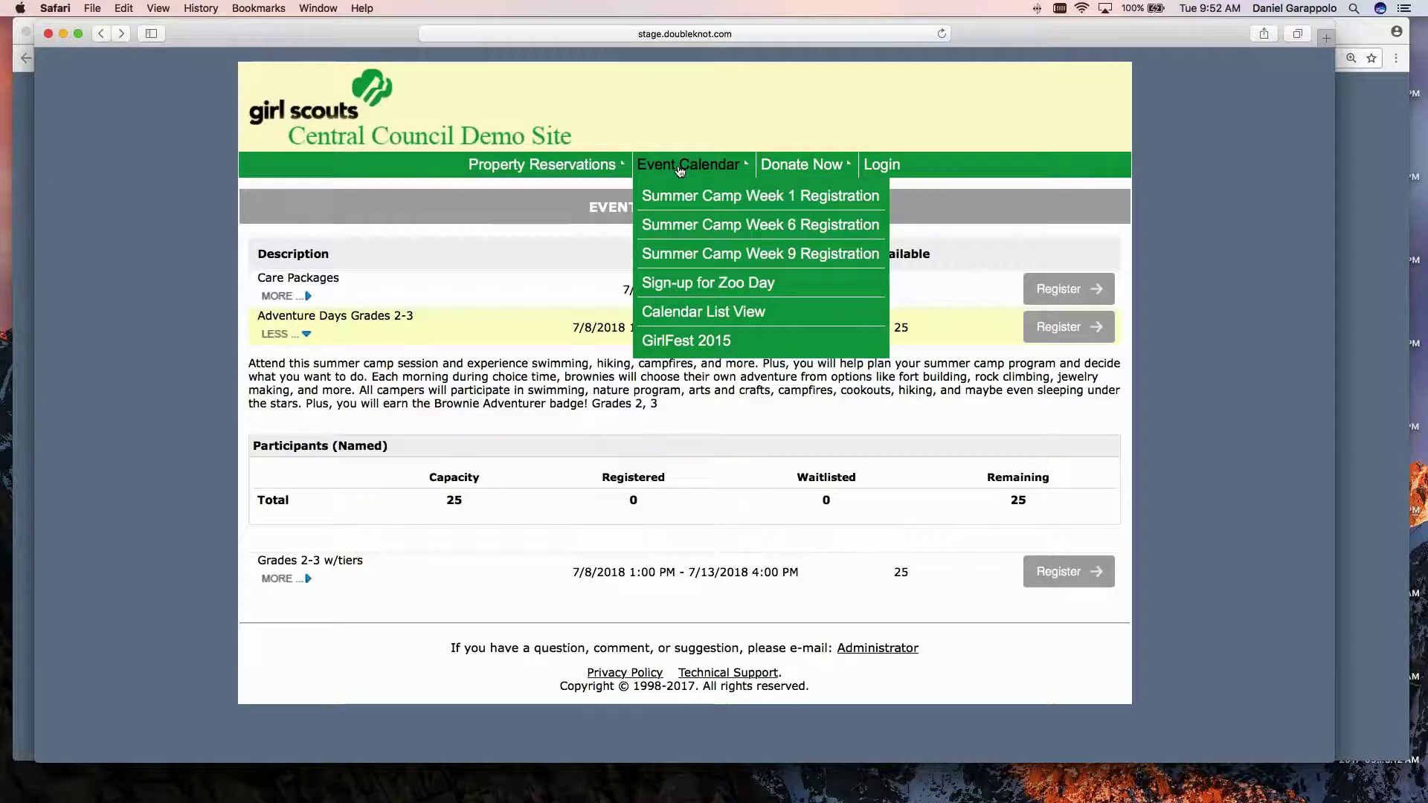
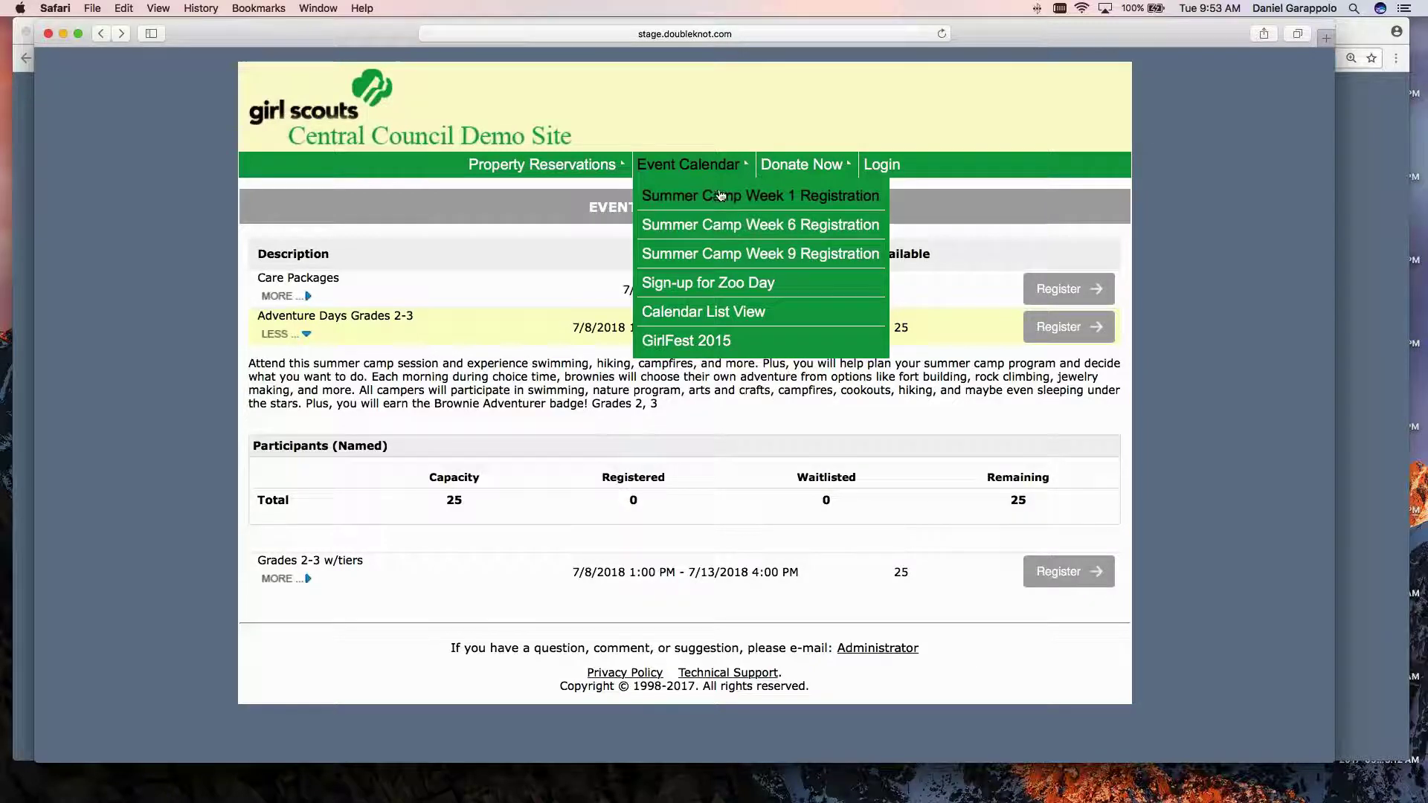
Back in Chrome, discard the Brownie category edits and return to Event Management.
{"action": "key", "text": "super+Tab"}
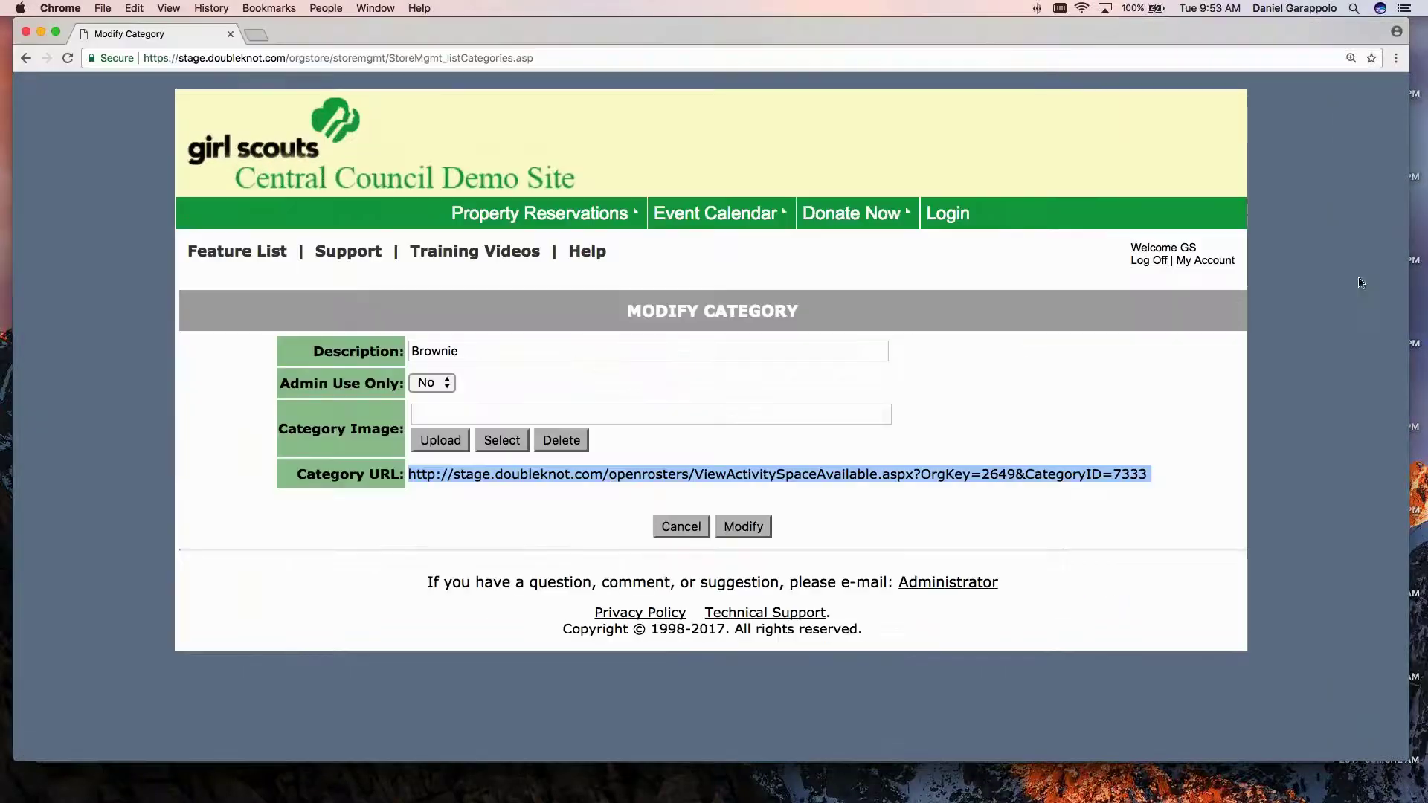
{"action": "left_click", "coordinate": [682, 523]}
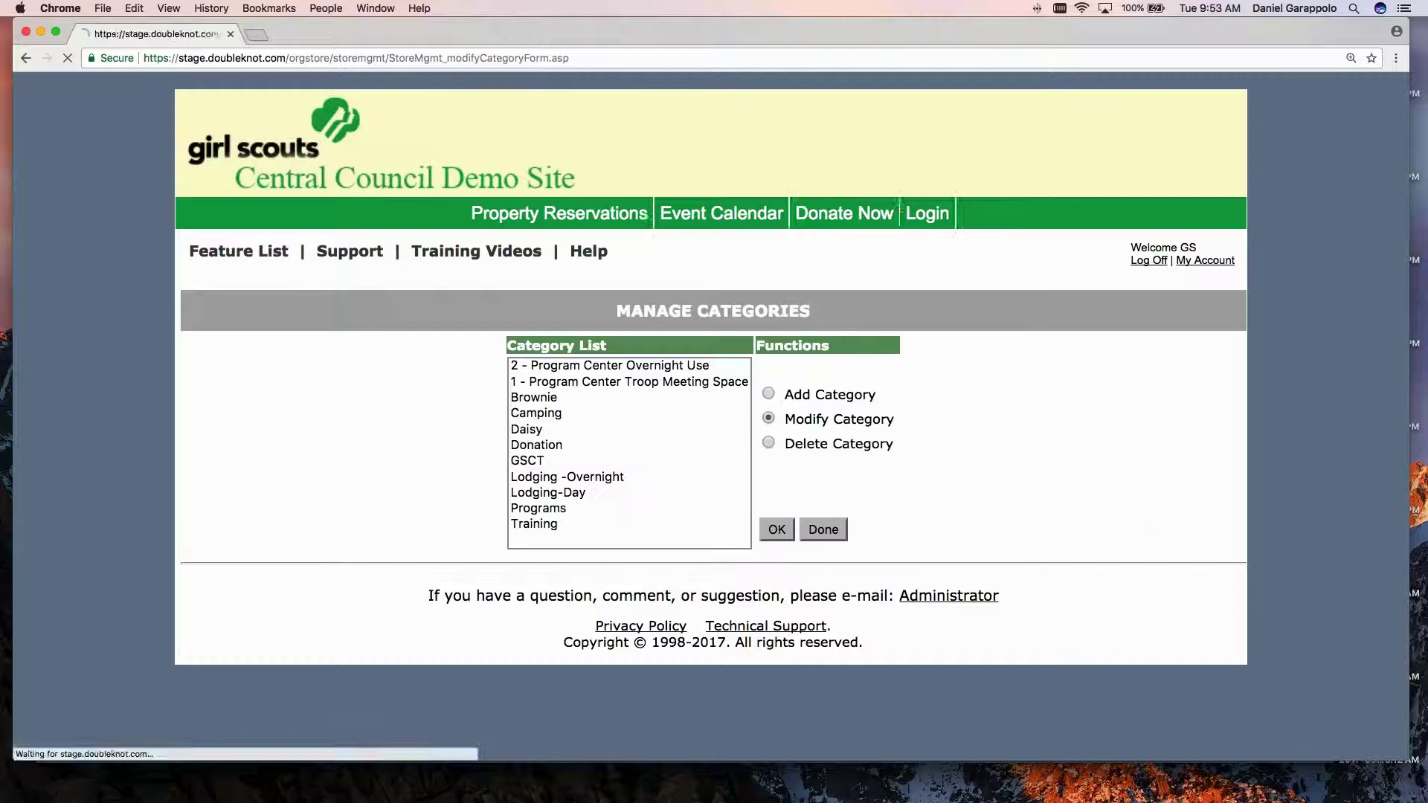
{"action": "left_click", "coordinate": [842, 532]}
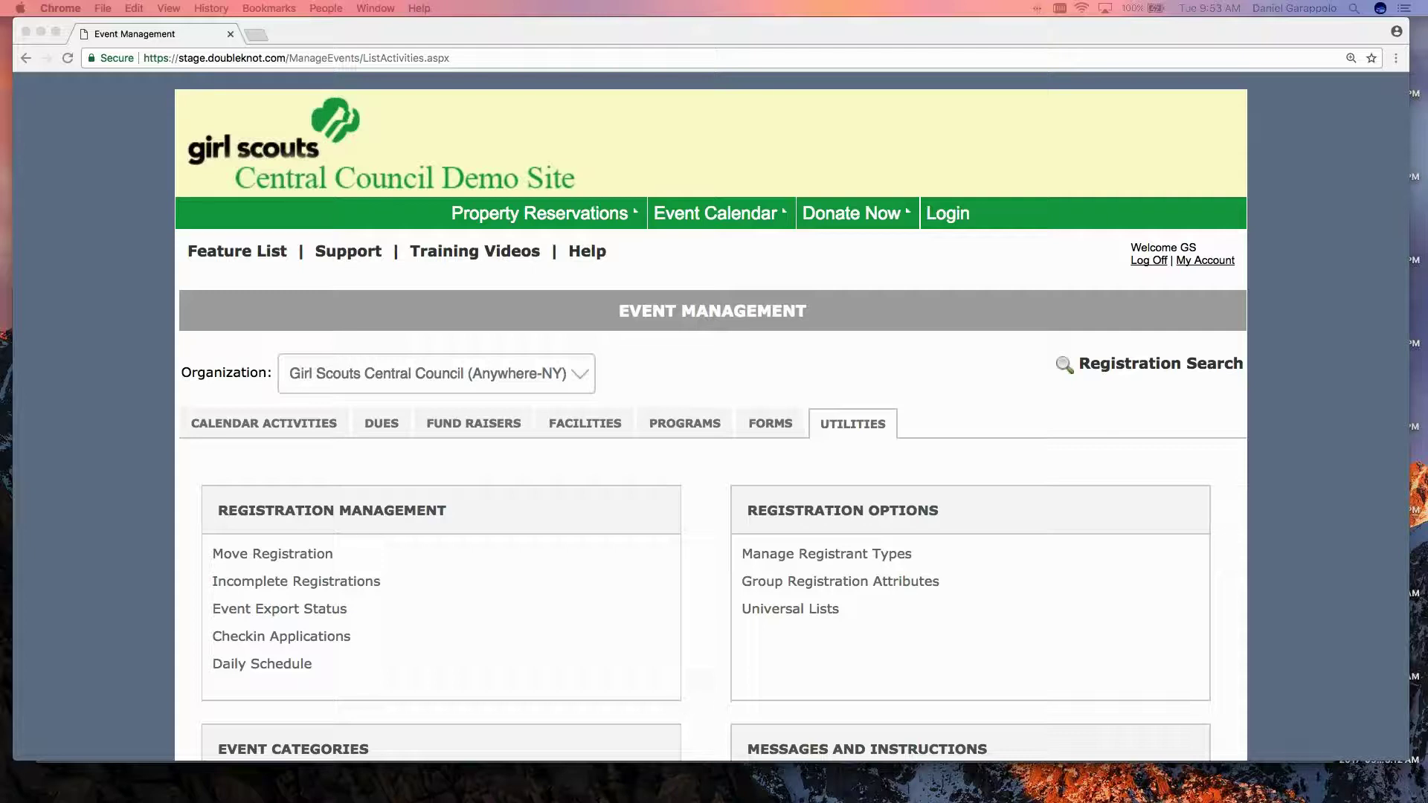
Show the Calendar Activities list and scroll through the activities.
{"action": "left_click", "coordinate": [249, 423]}
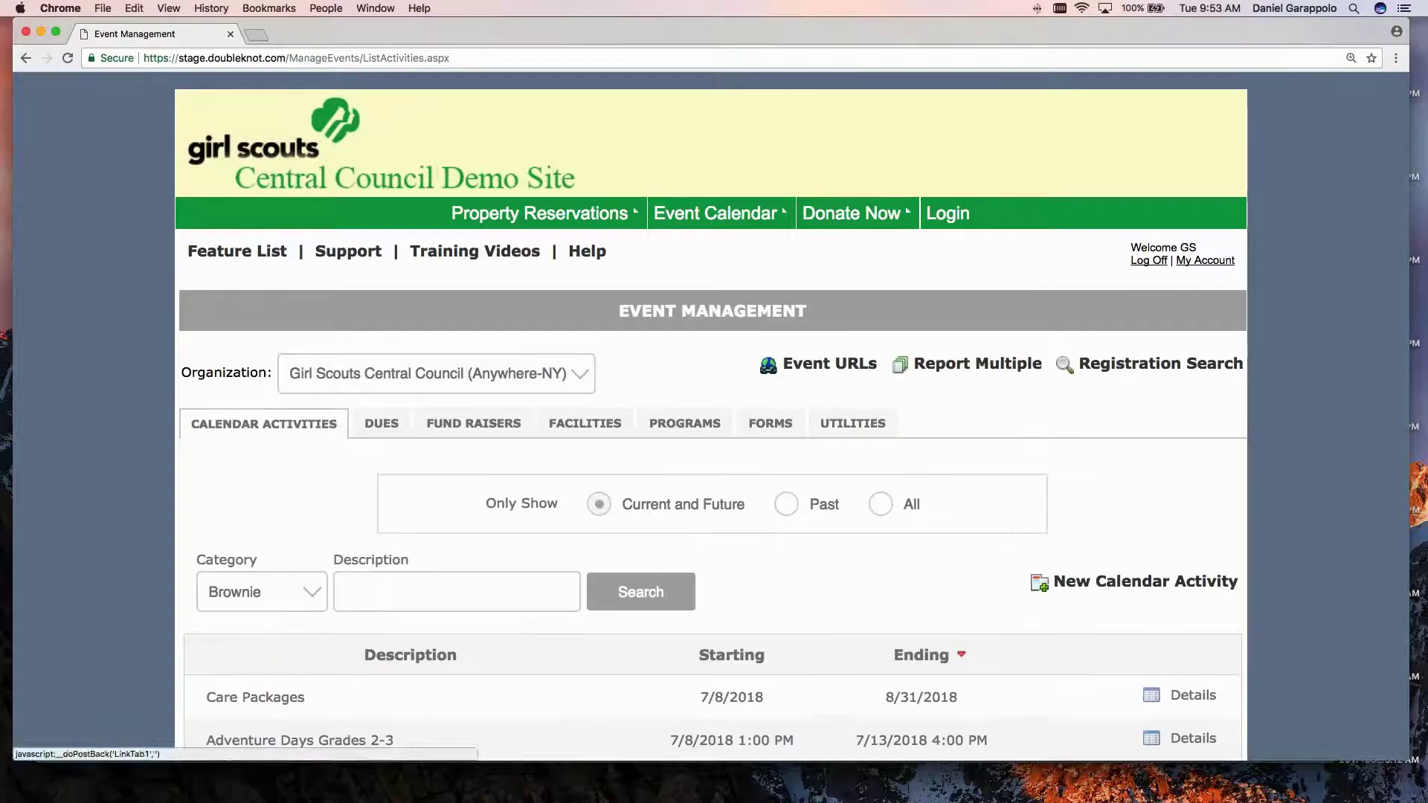
{"action": "scroll", "coordinate": [292, 453], "scroll_direction": "down", "scroll_amount": 5}
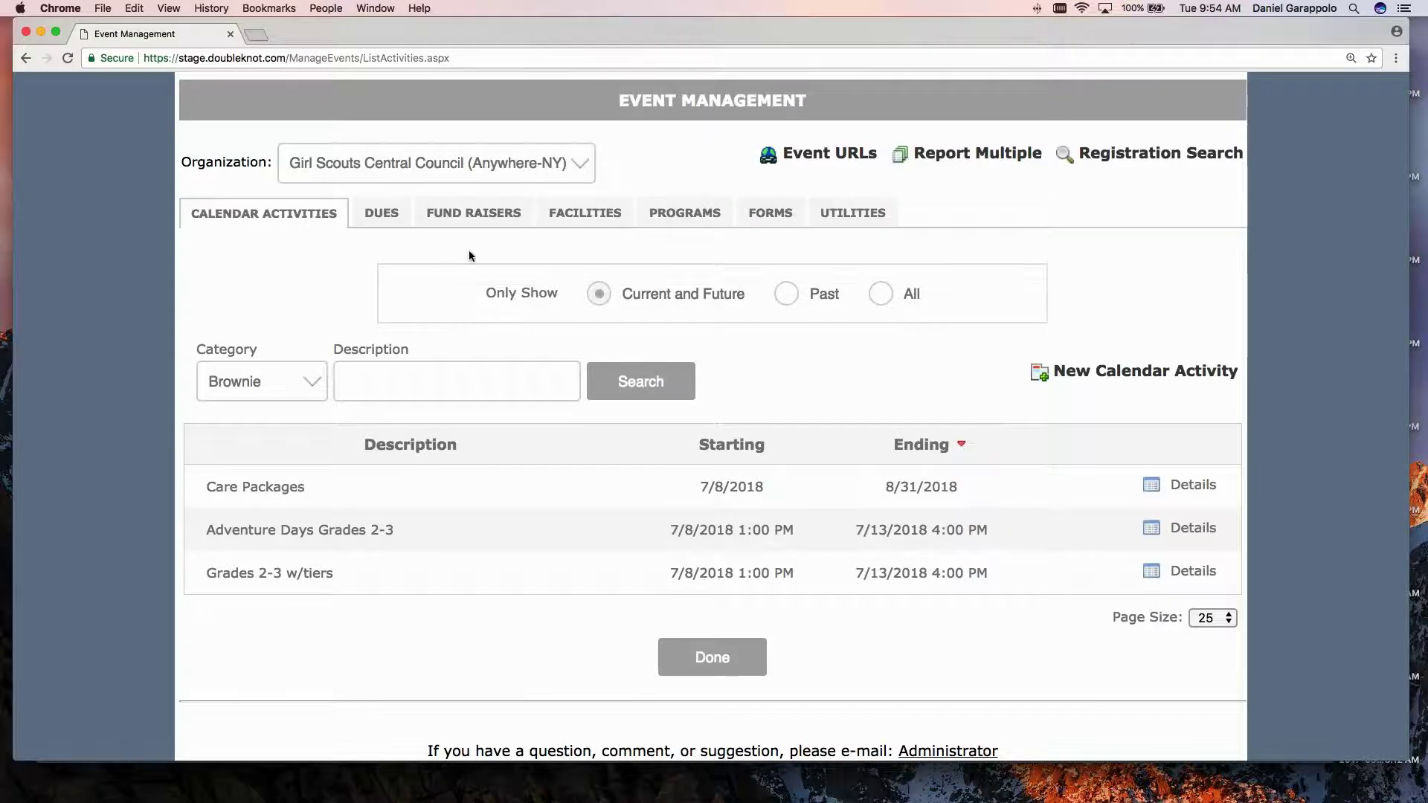
{"action": "scroll", "coordinate": [469, 250], "scroll_direction": "down", "scroll_amount": 1}
From the Forms list, open the Grade Level (Brownies) form and start editing it.
{"action": "left_click", "coordinate": [771, 209]}
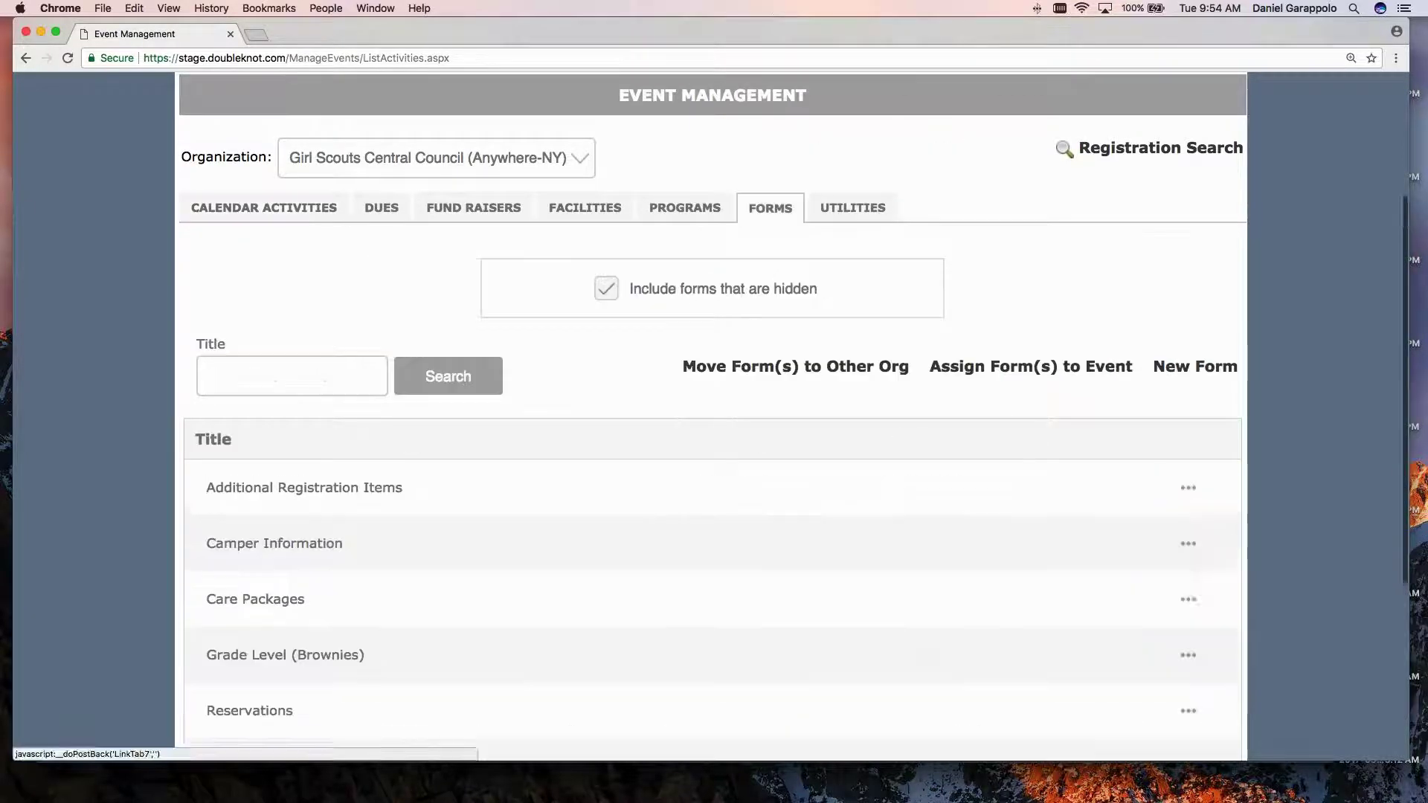
{"action": "scroll", "coordinate": [420, 305], "scroll_direction": "down", "scroll_amount": 2}
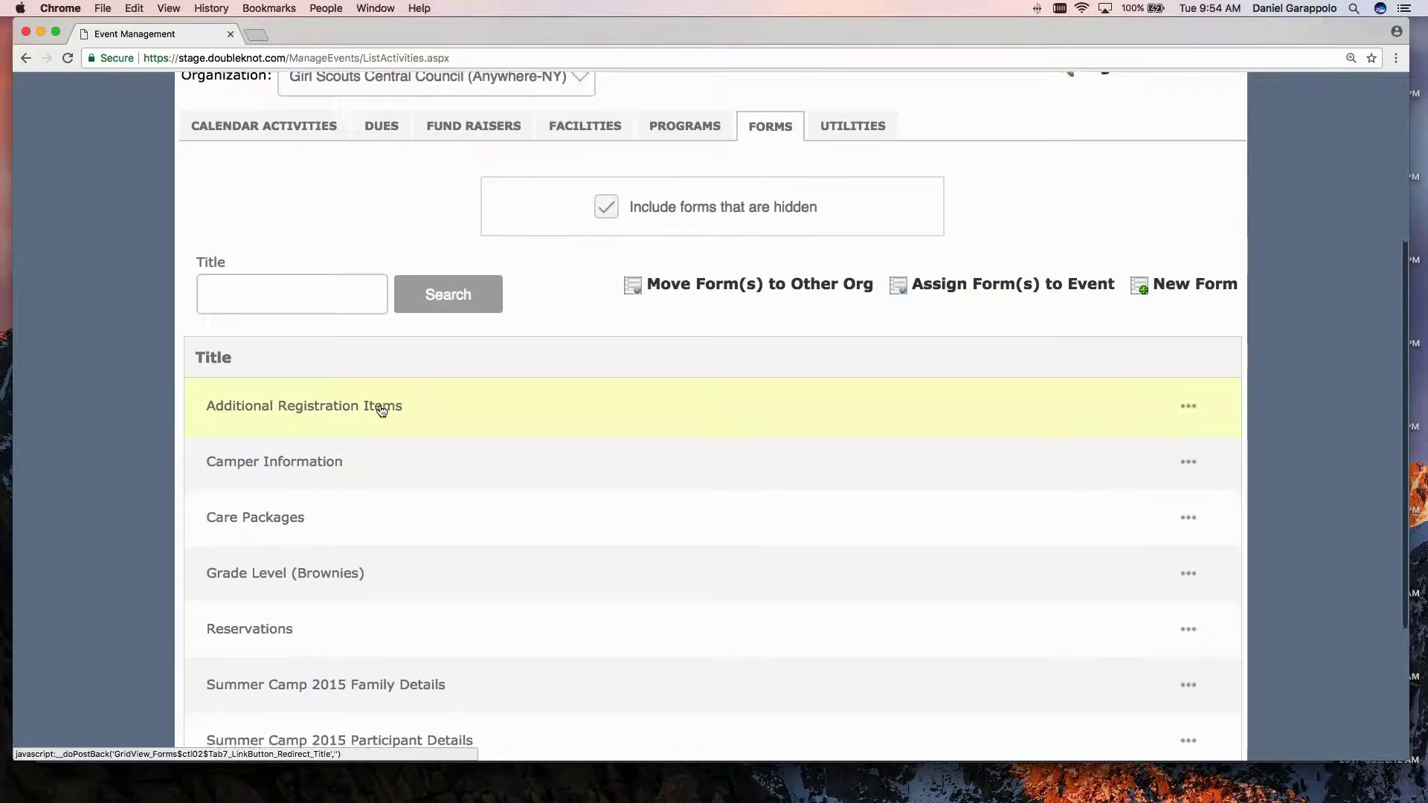
{"action": "scroll", "coordinate": [378, 409], "scroll_direction": "down", "scroll_amount": 3}
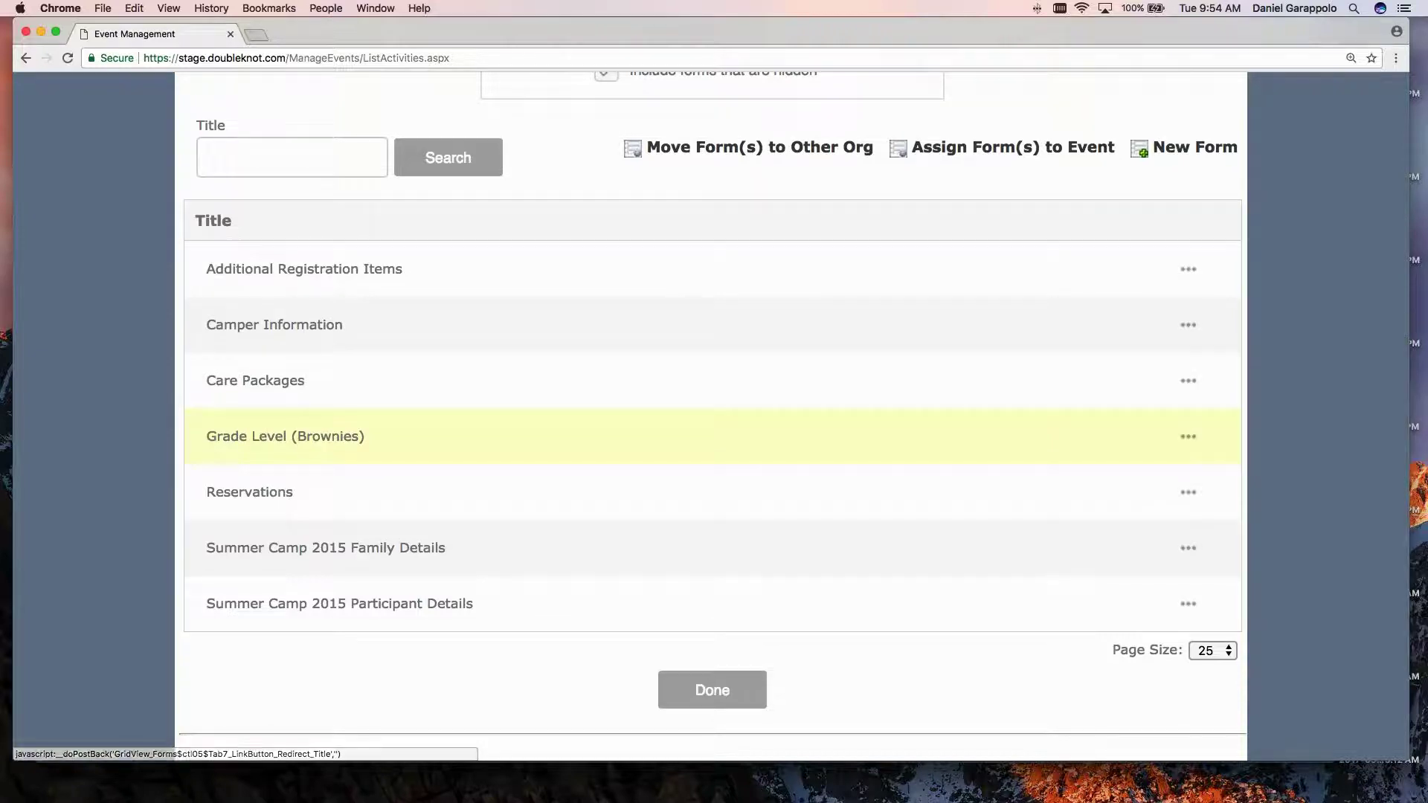
{"action": "left_click", "coordinate": [253, 442]}
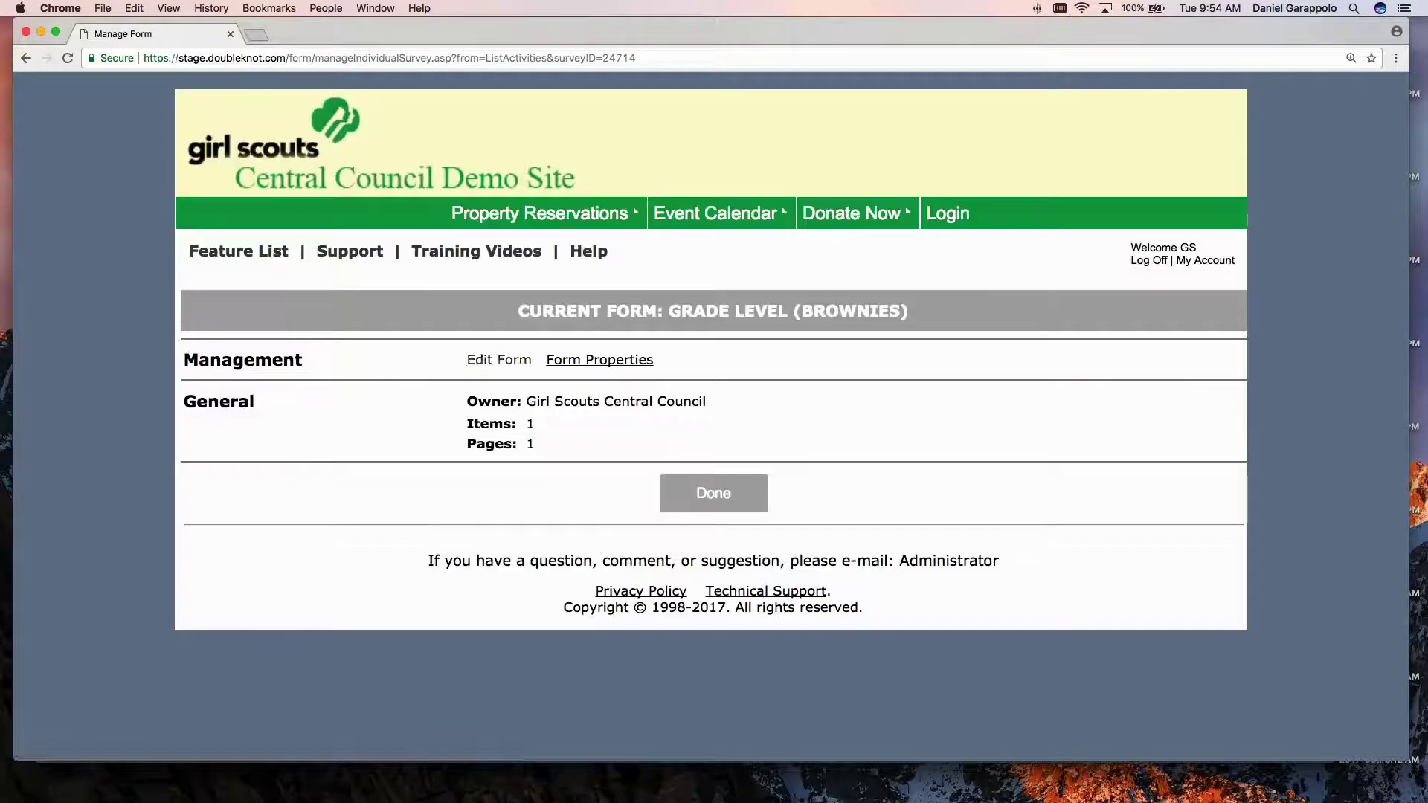
{"action": "left_click", "coordinate": [506, 363]}
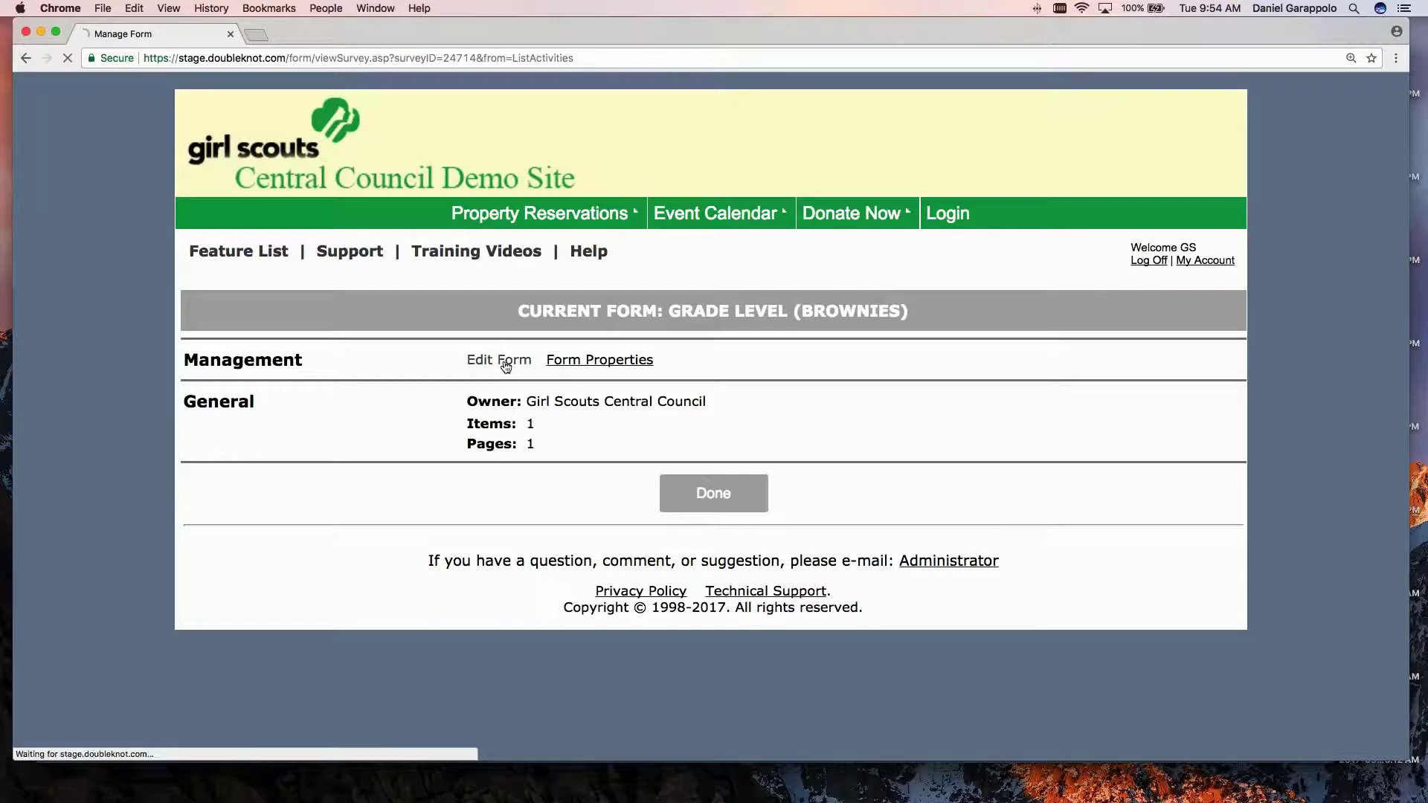
Preview the Grade Level dropdown choices, then open that question's Edit Item page.
{"action": "scroll", "coordinate": [519, 395], "scroll_direction": "down", "scroll_amount": 2}
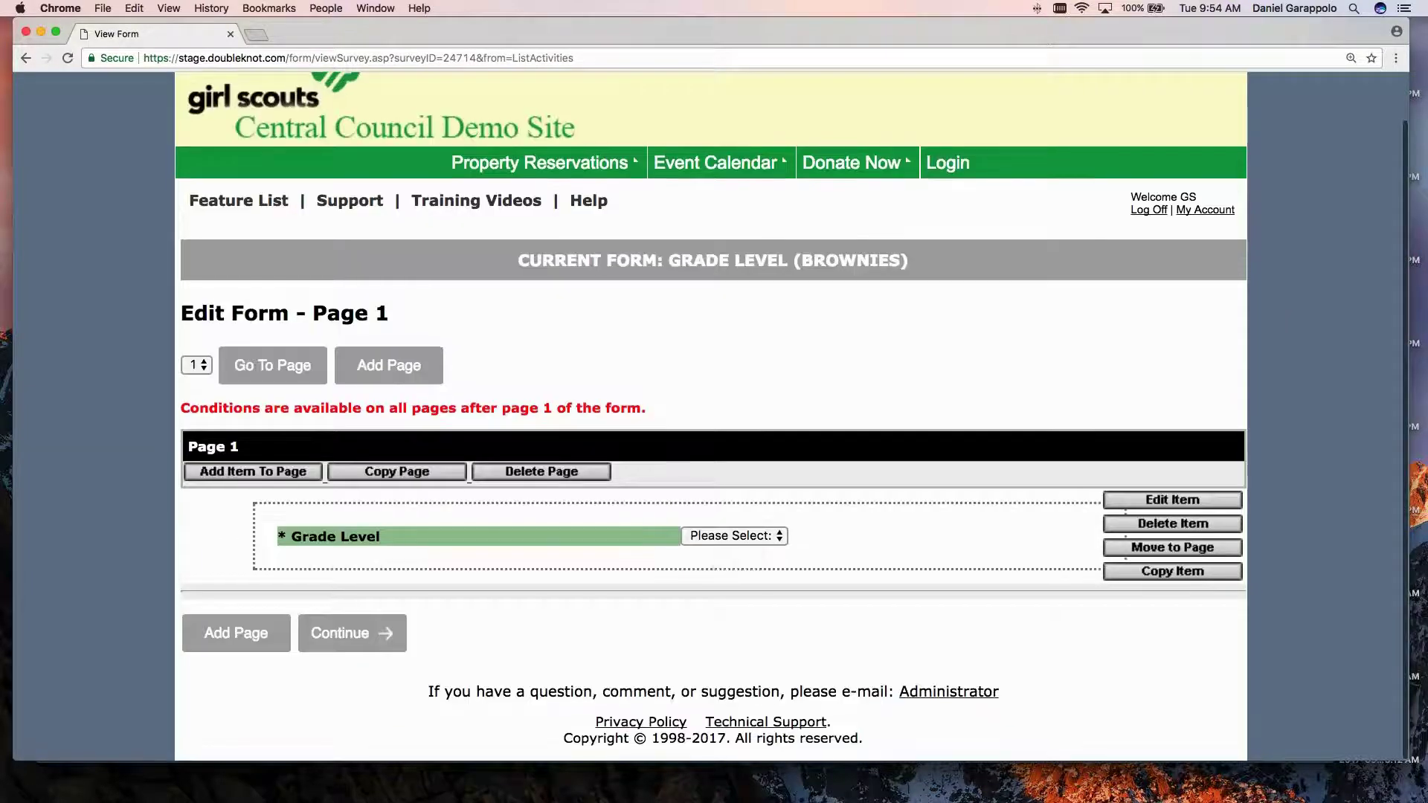
{"action": "left_click", "coordinate": [734, 535]}
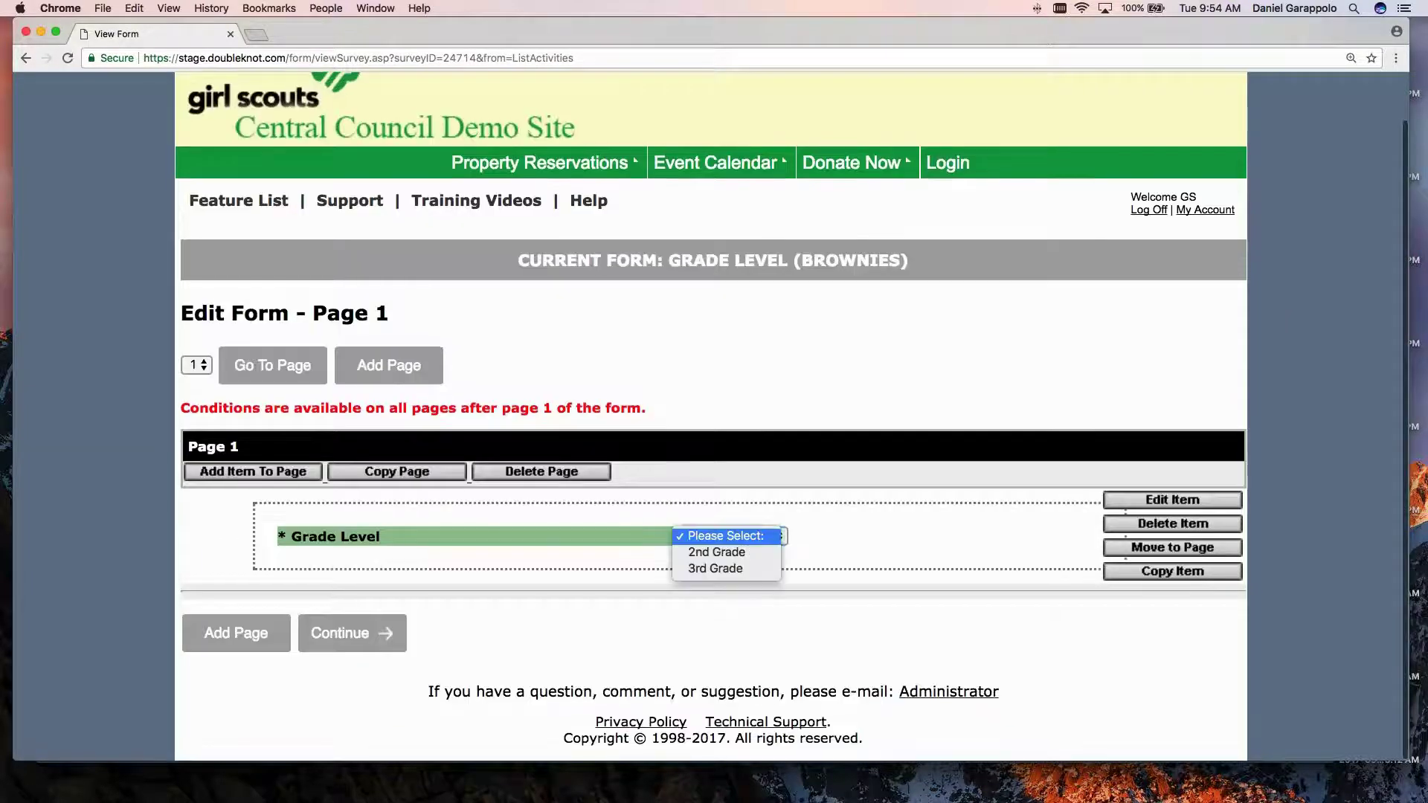
{"action": "left_click", "coordinate": [813, 582]}
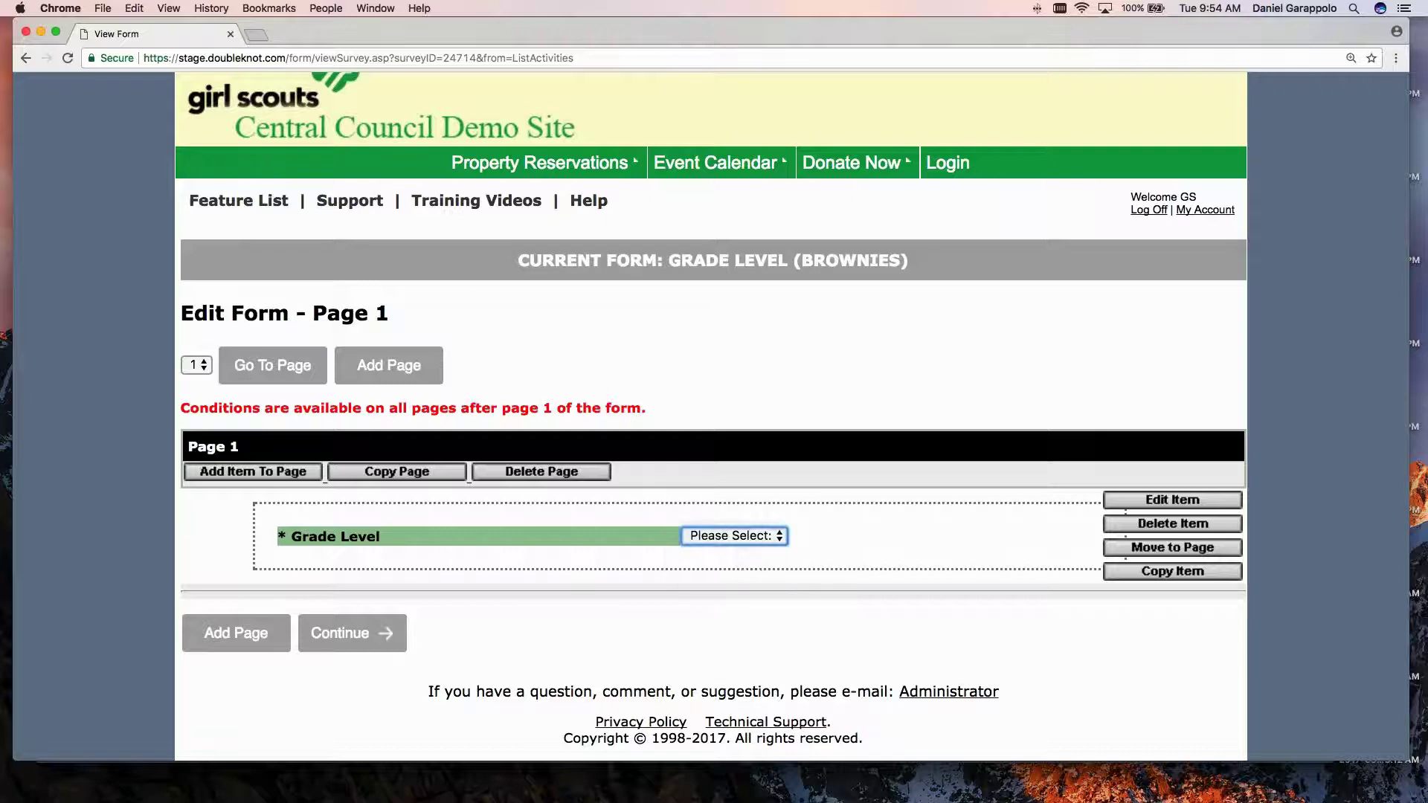
{"action": "left_click", "coordinate": [1164, 505]}
Review the Grade Level question text and its 2nd Grade and 3rd Grade answers.
{"action": "scroll", "coordinate": [961, 492], "scroll_direction": "down", "scroll_amount": 5}
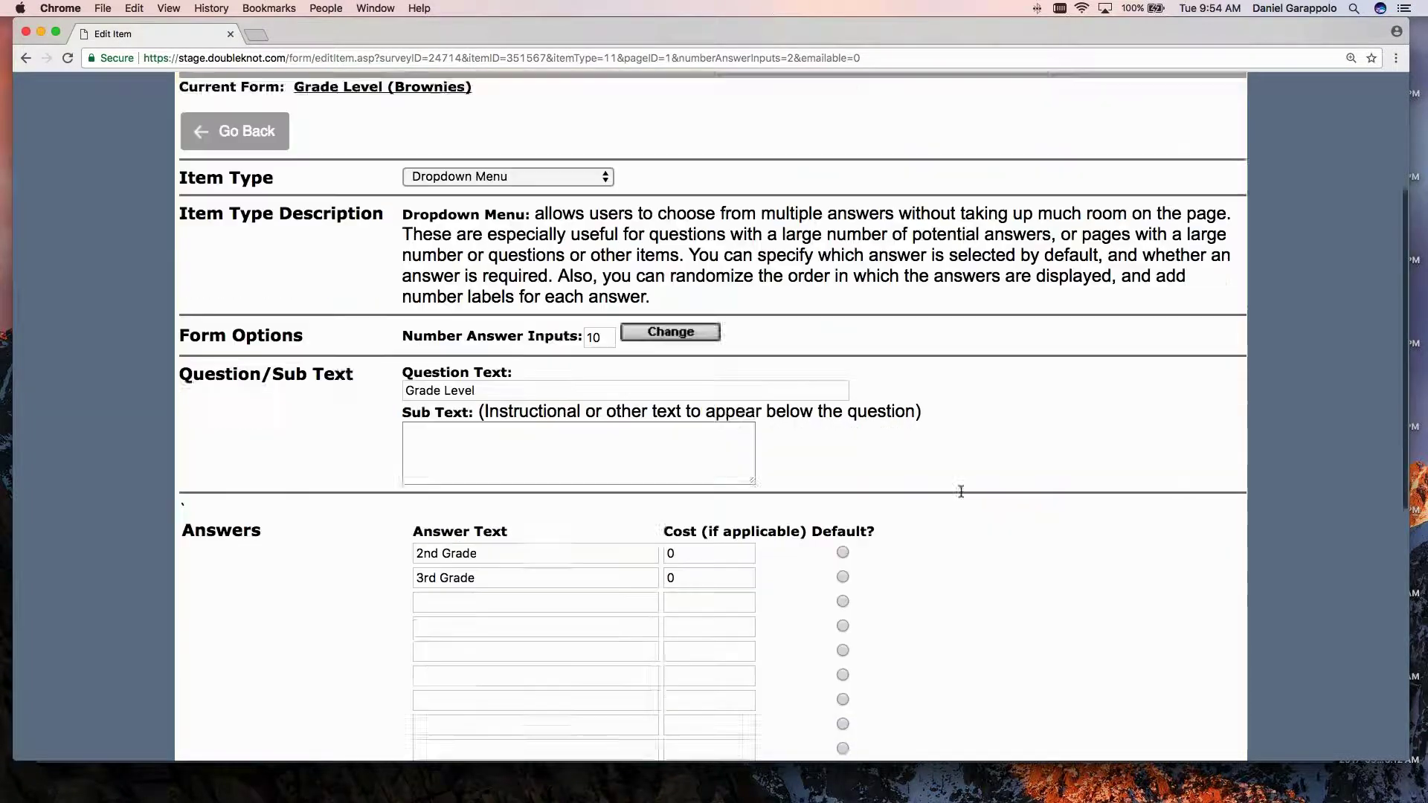
{"action": "scroll", "coordinate": [961, 491], "scroll_direction": "down", "scroll_amount": 2}
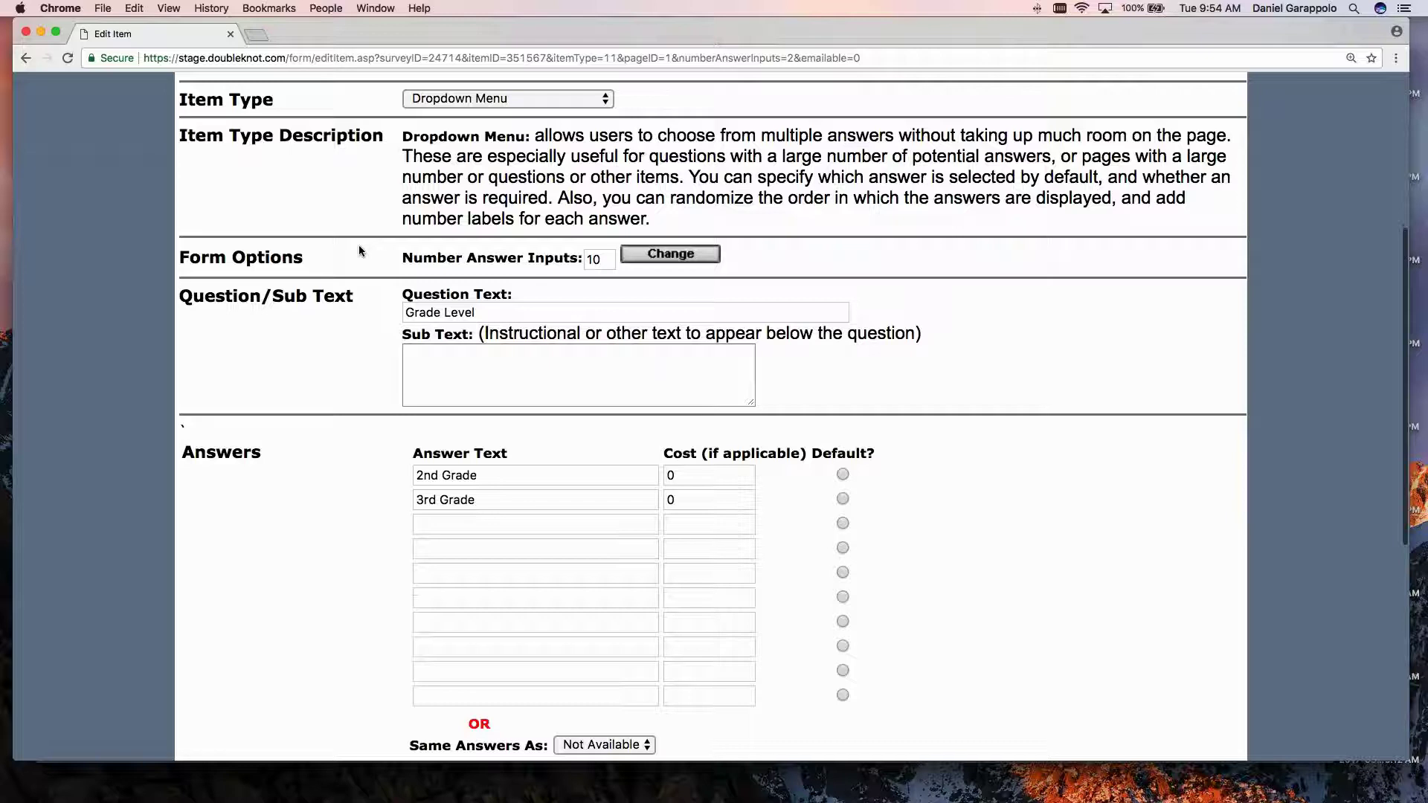
{"action": "scroll", "coordinate": [358, 251], "scroll_direction": "down", "scroll_amount": 1}
{"action": "key", "text": "Tab"}
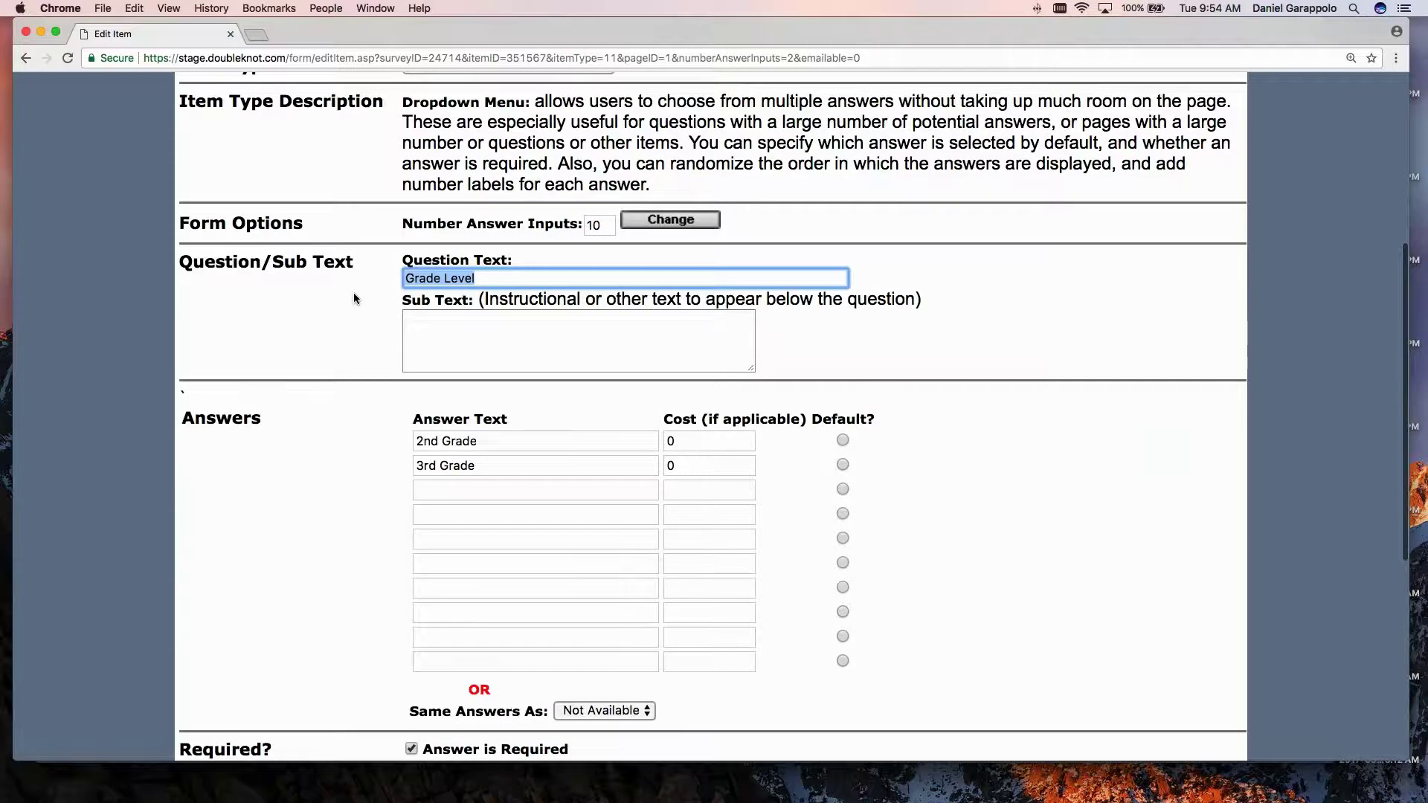
{"action": "scroll", "coordinate": [354, 298], "scroll_direction": "down", "scroll_amount": 1}
{"action": "triple_click", "coordinate": [497, 391]}
{"action": "triple_click", "coordinate": [494, 415]}
{"action": "left_click", "coordinate": [364, 416]}
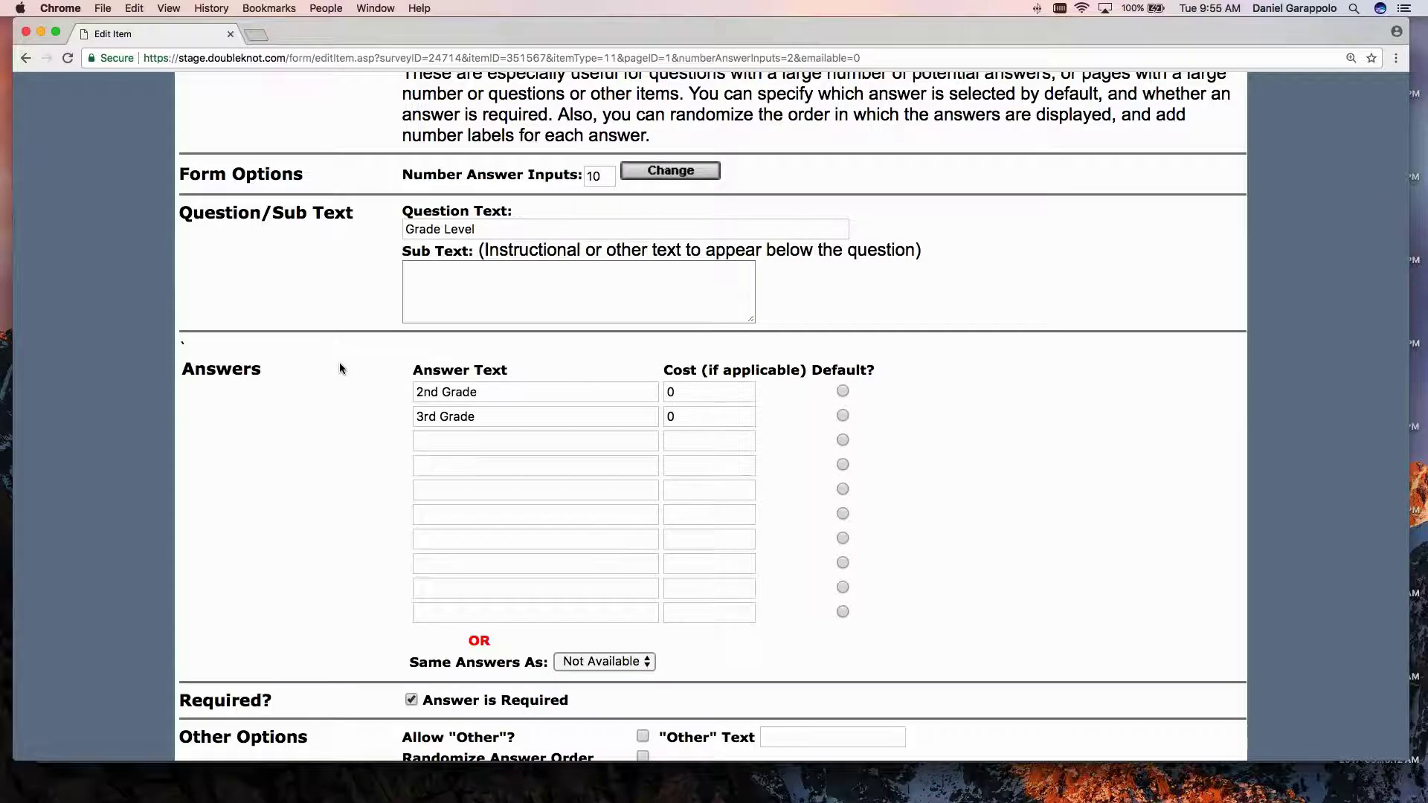
Re-check both answer fields and the rest of the Edit Item settings, leaving everything unchanged.
{"action": "left_click", "coordinate": [513, 417]}
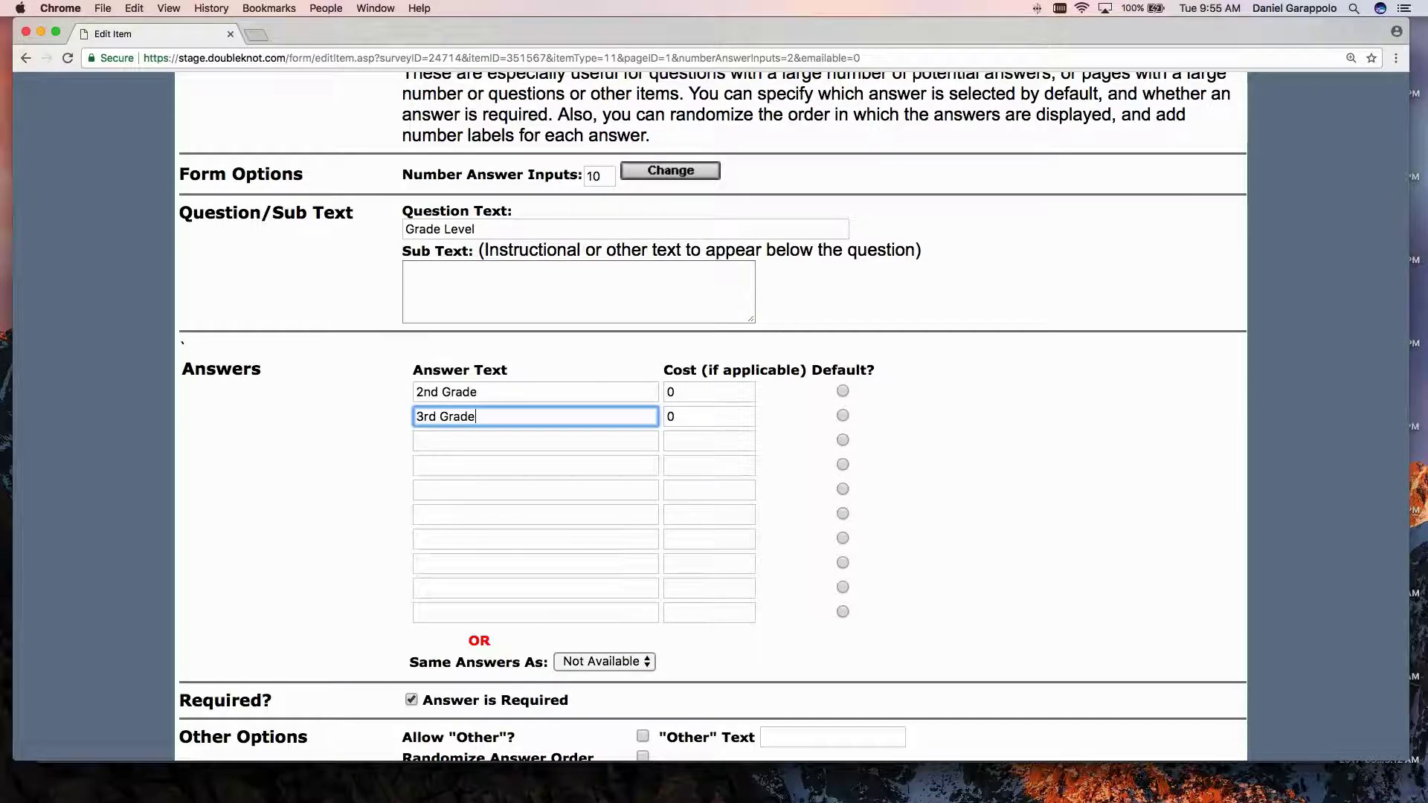
{"action": "key", "text": "alt+shift+Left"}
{"action": "double_click", "coordinate": [489, 394]}
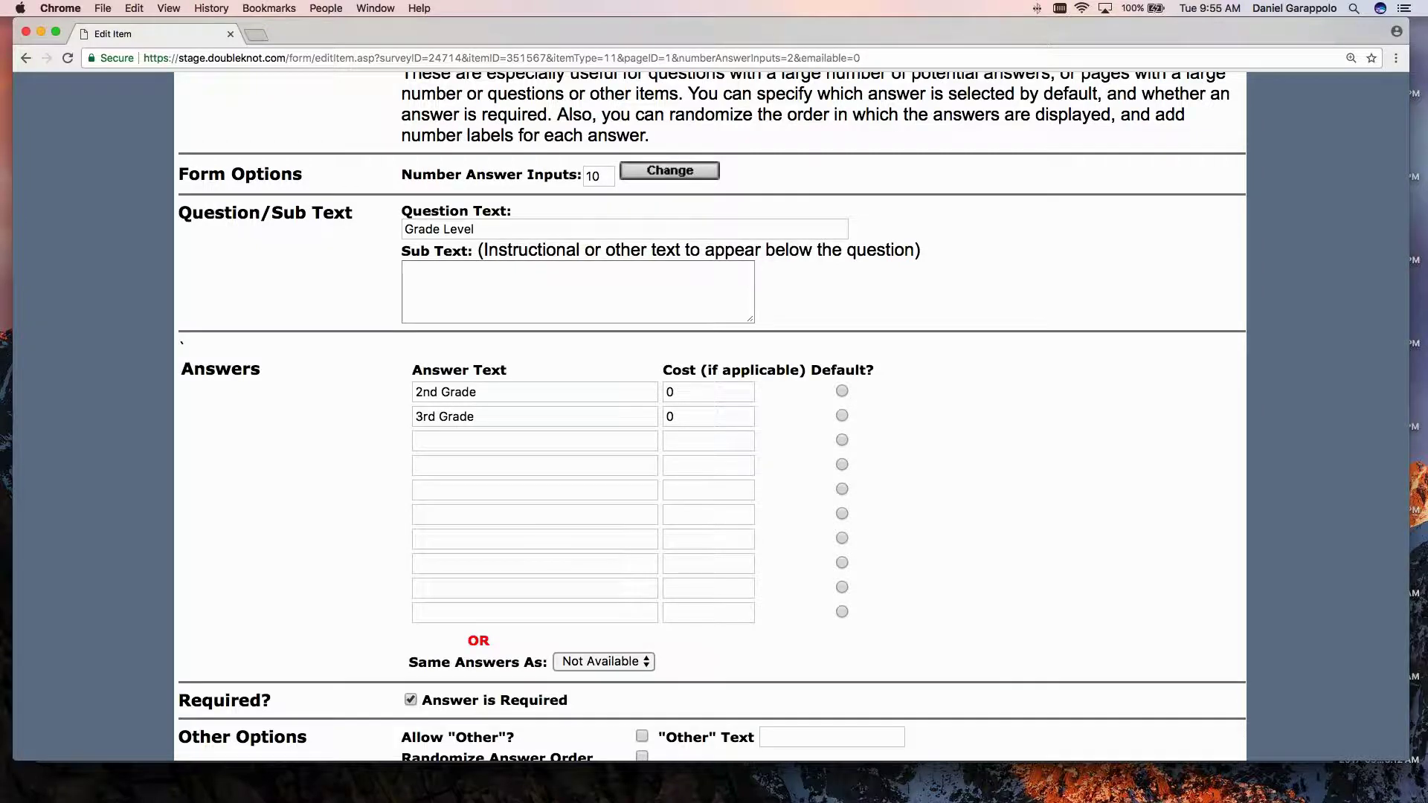
{"action": "left_click", "coordinate": [444, 392]}
{"action": "triple_click", "coordinate": [444, 392]}
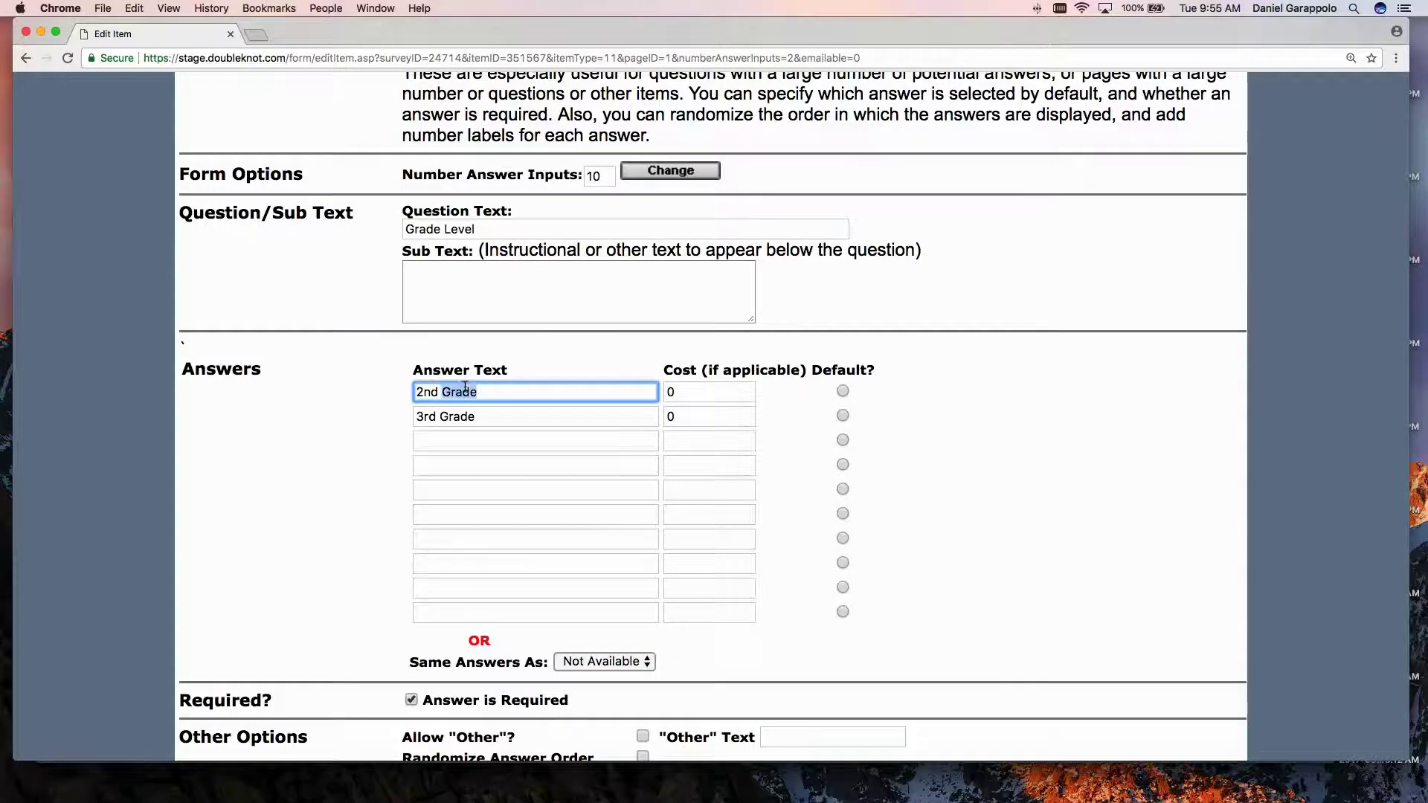
{"action": "triple_click", "coordinate": [444, 417]}
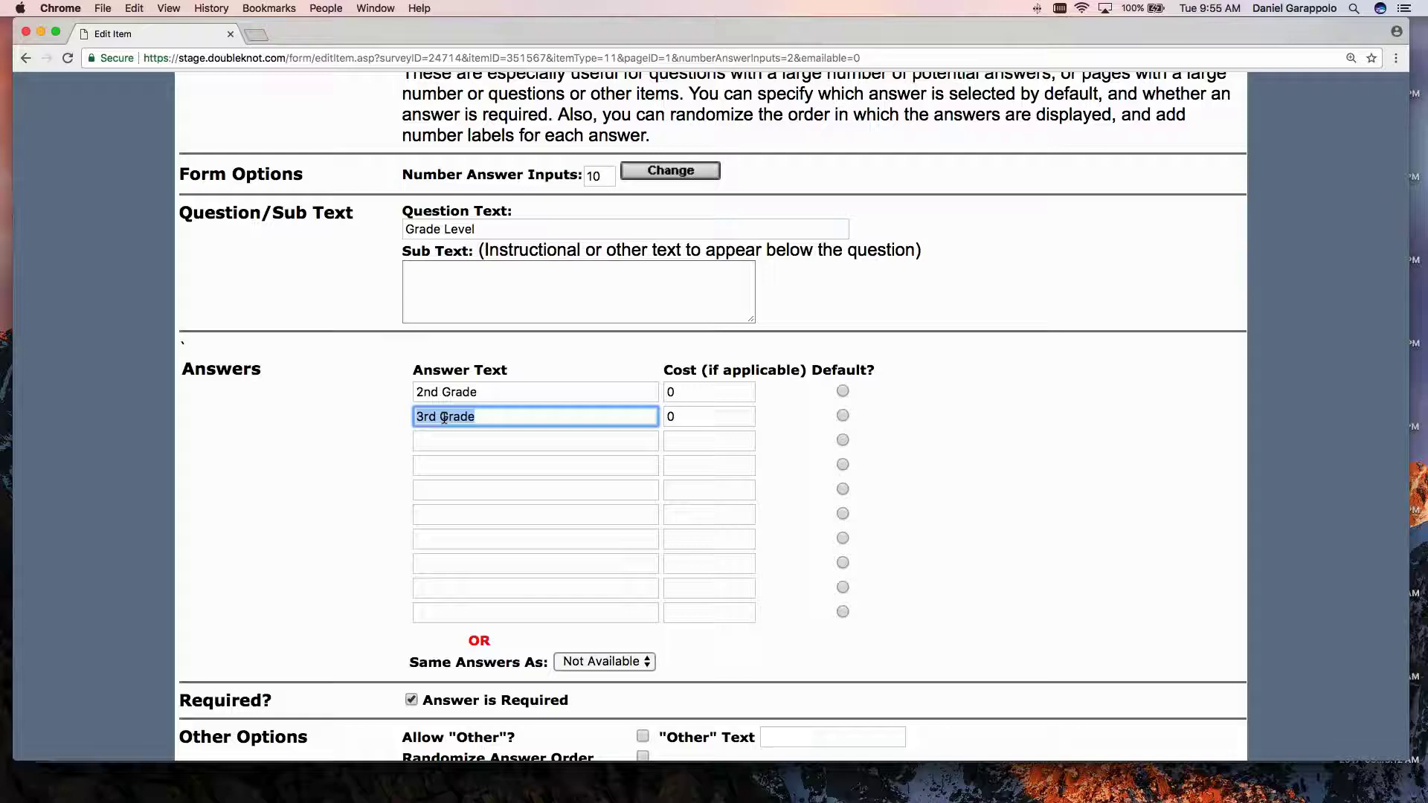
{"action": "left_click", "coordinate": [322, 397]}
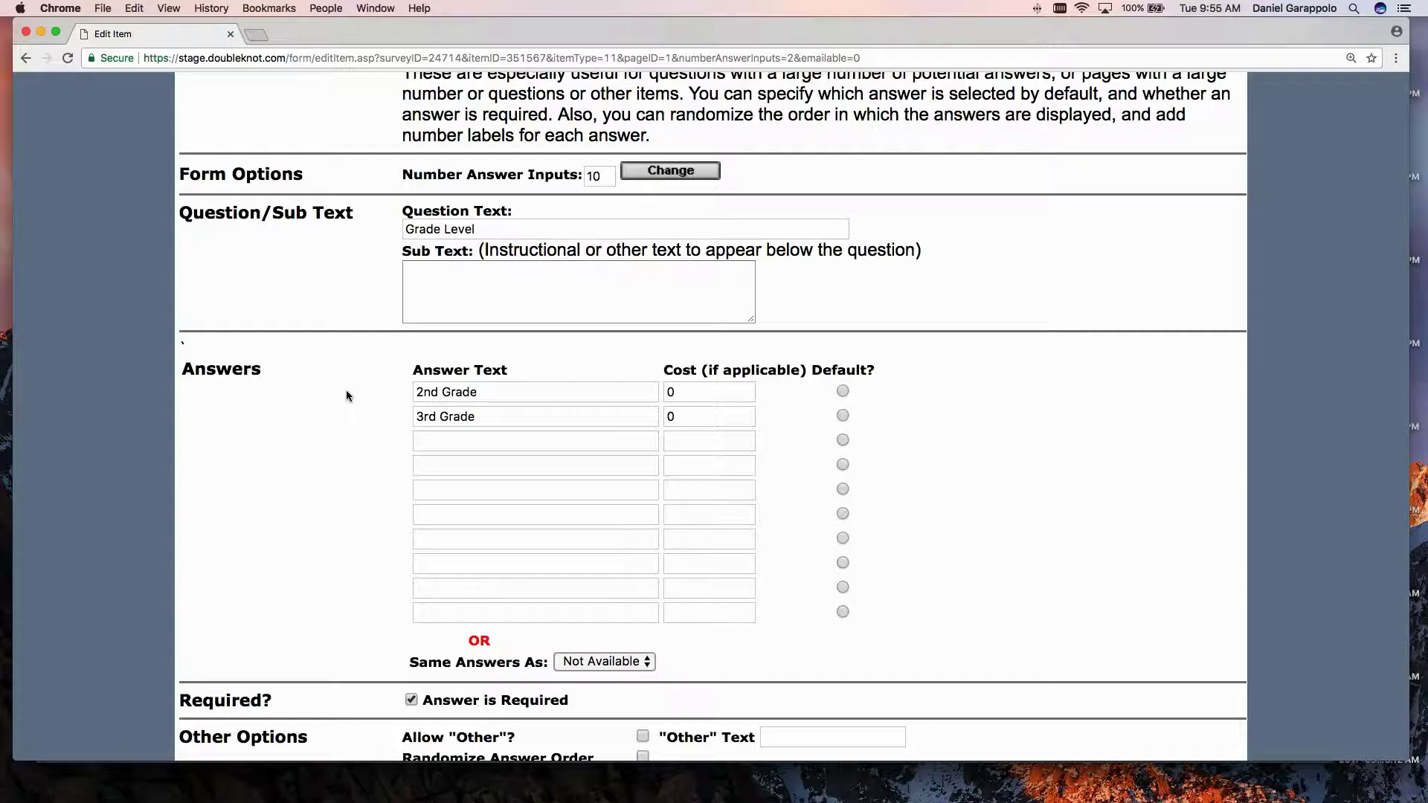
{"action": "scroll", "coordinate": [347, 396], "scroll_direction": "down", "scroll_amount": 1}
{"action": "scroll", "coordinate": [346, 395], "scroll_direction": "down", "scroll_amount": 2}
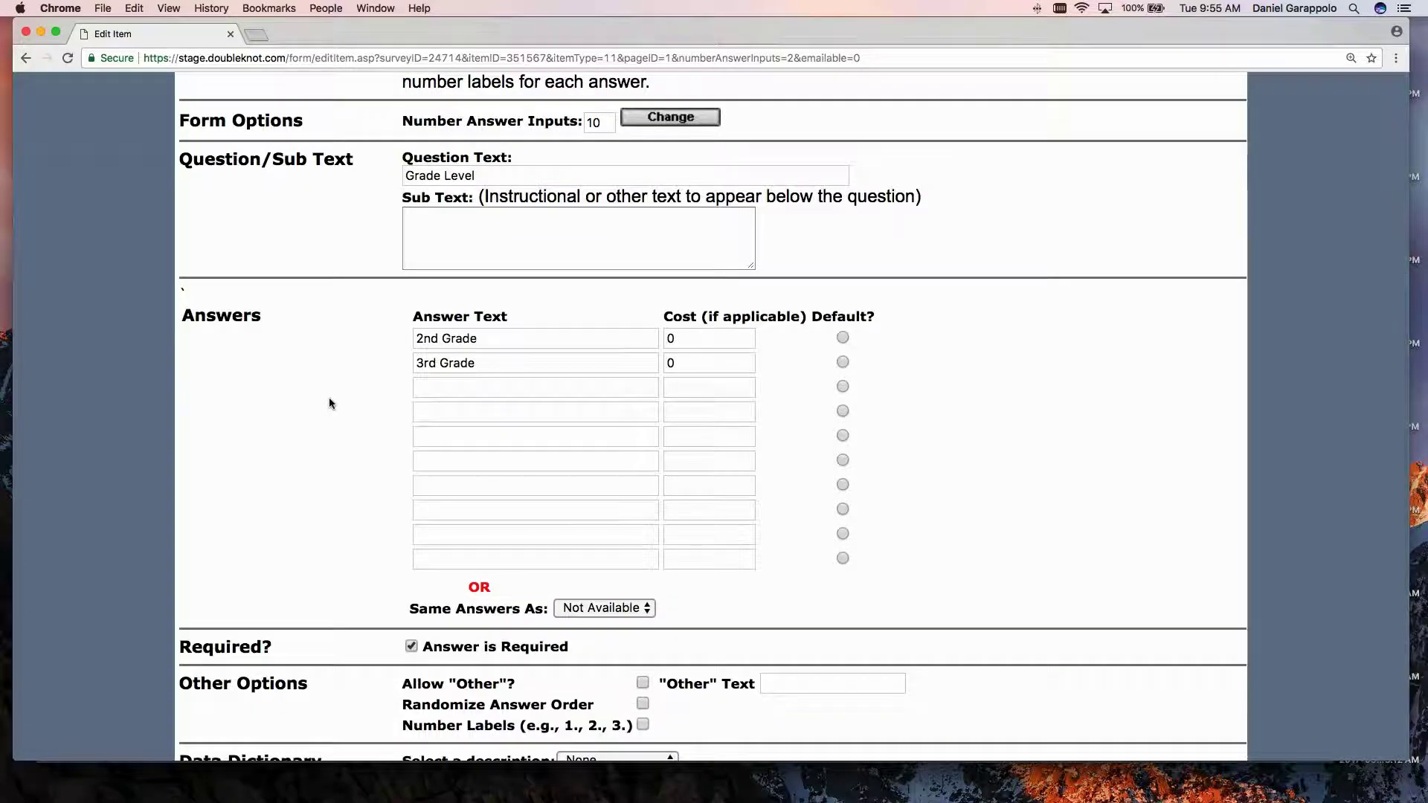
{"action": "scroll", "coordinate": [341, 406], "scroll_direction": "down", "scroll_amount": 1}
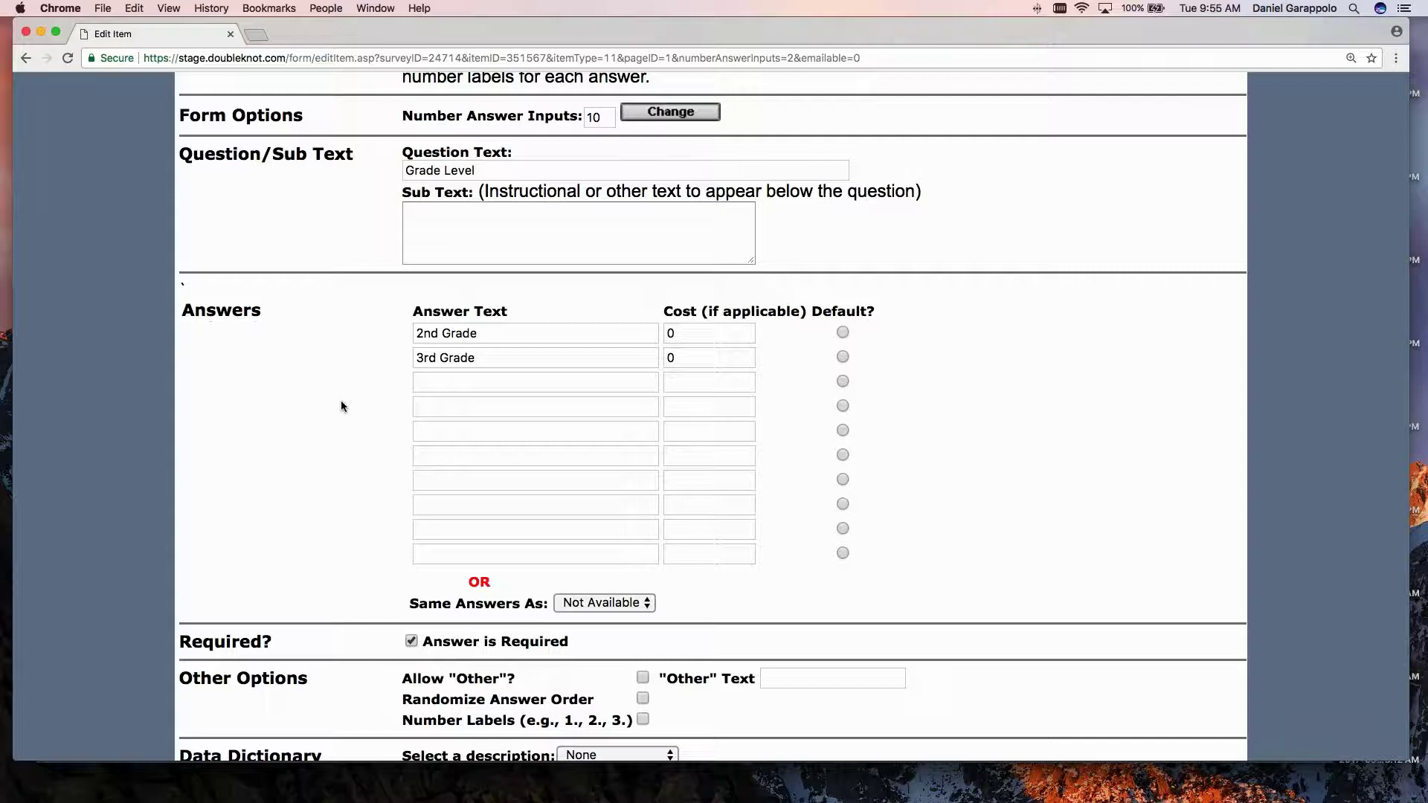
{"action": "scroll", "coordinate": [341, 405], "scroll_direction": "down", "scroll_amount": 5}
{"action": "scroll", "coordinate": [341, 405], "scroll_direction": "up", "scroll_amount": 4}
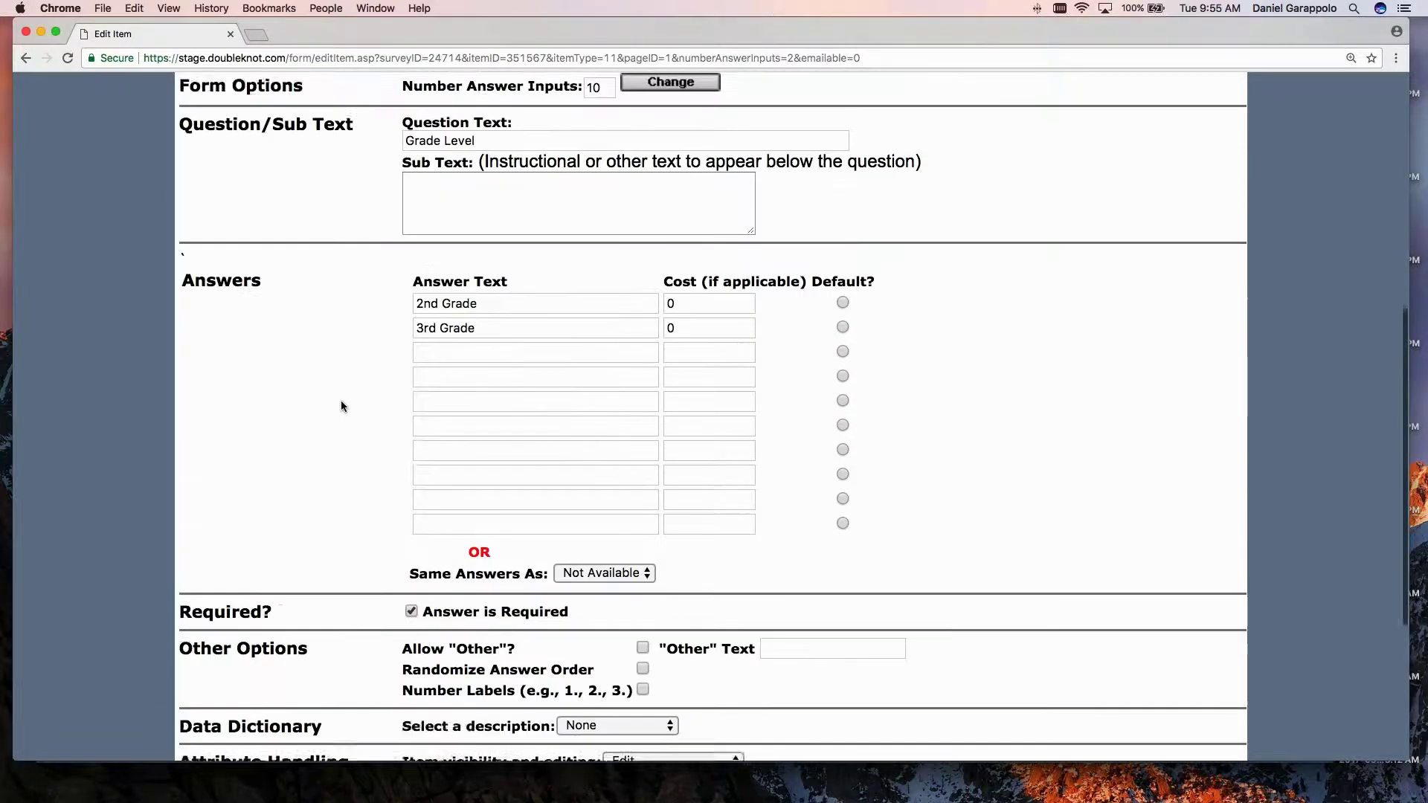
{"action": "scroll", "coordinate": [341, 405], "scroll_direction": "up", "scroll_amount": 2}
{"action": "scroll", "coordinate": [341, 406], "scroll_direction": "down", "scroll_amount": 1}
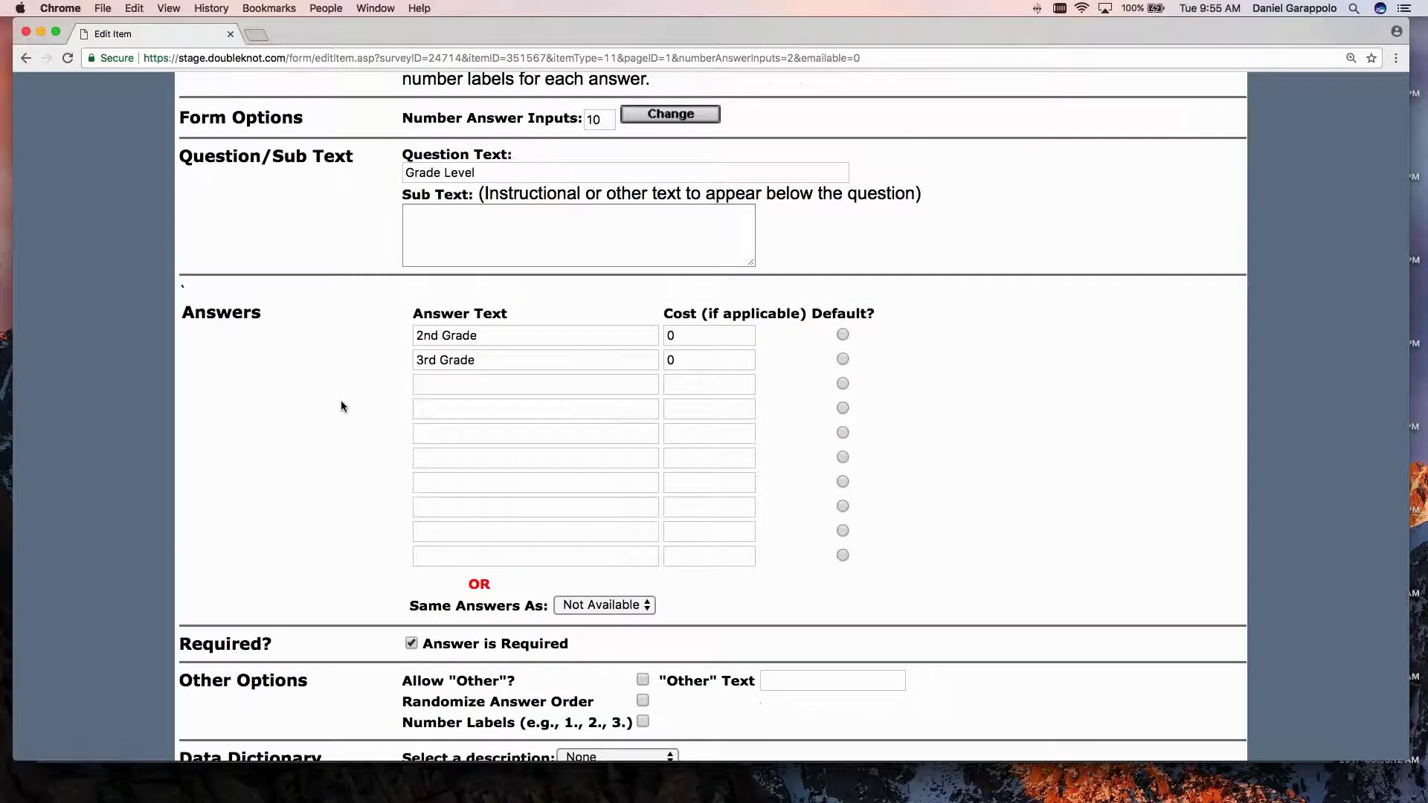
{"action": "scroll", "coordinate": [341, 407], "scroll_direction": "up", "scroll_amount": 1}
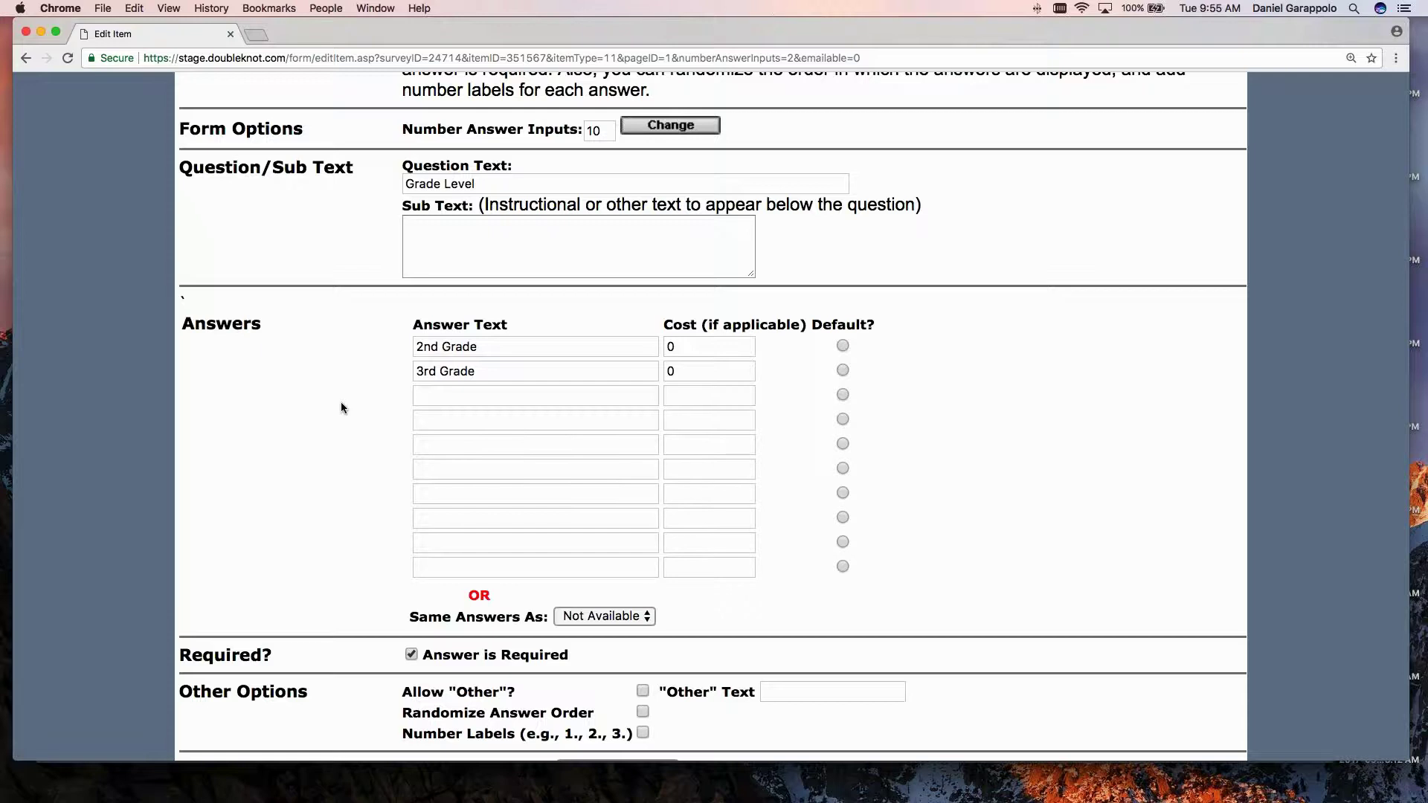
{"action": "scroll", "coordinate": [340, 408], "scroll_direction": "up", "scroll_amount": 5}
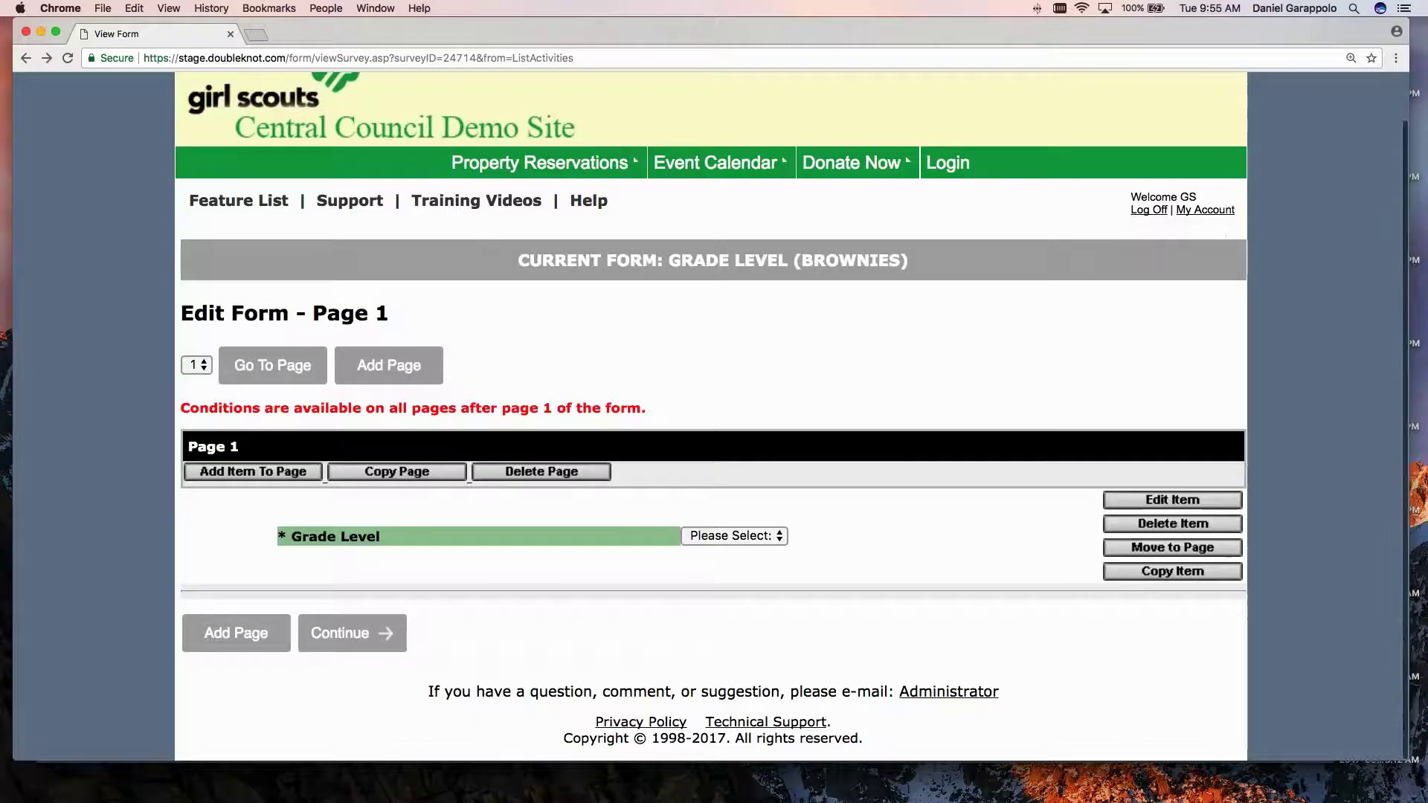
Review the form's Basic Options (progress, eCard, one-page display, cart auto-fill) and go back unsaved.
{"action": "left_click", "coordinate": [381, 633]}
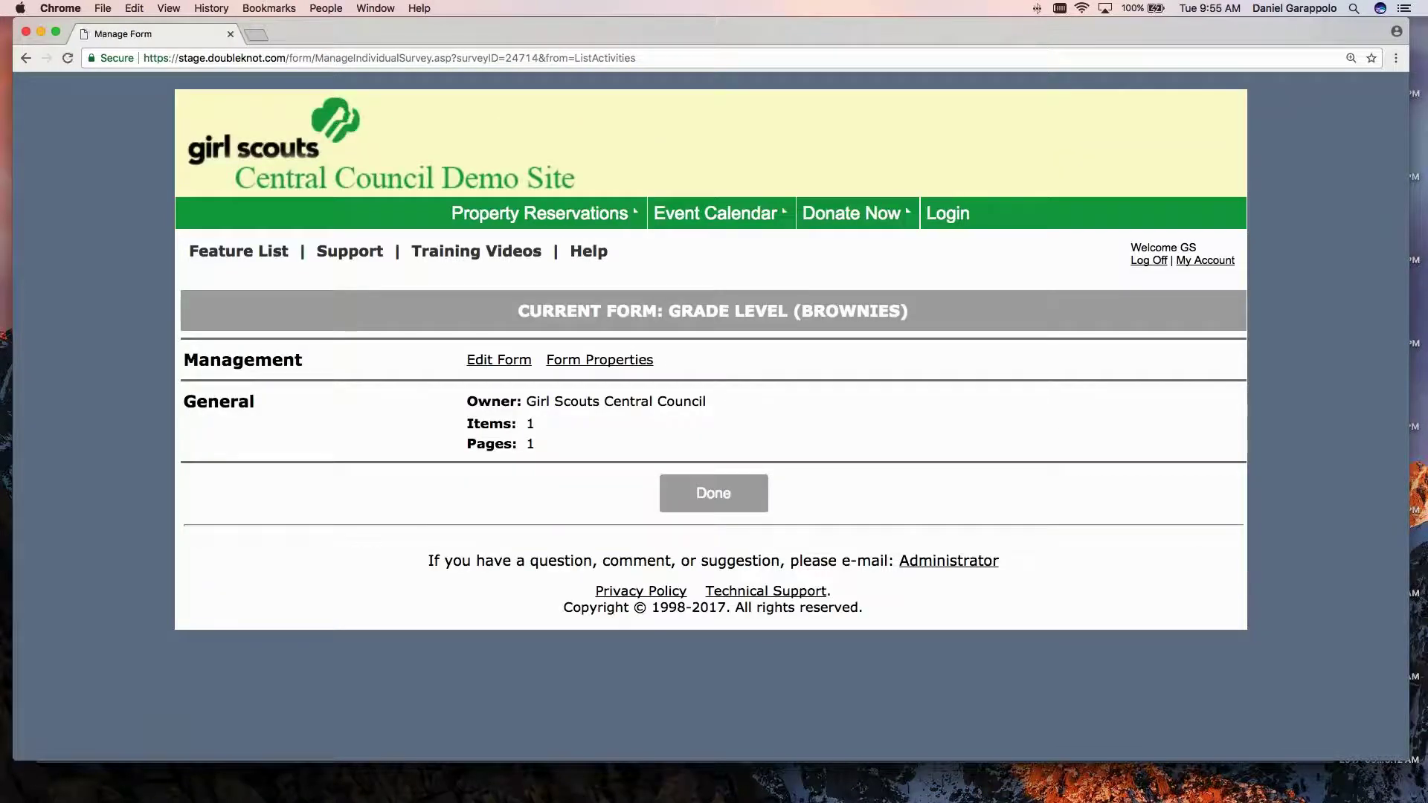
{"action": "left_click", "coordinate": [600, 360]}
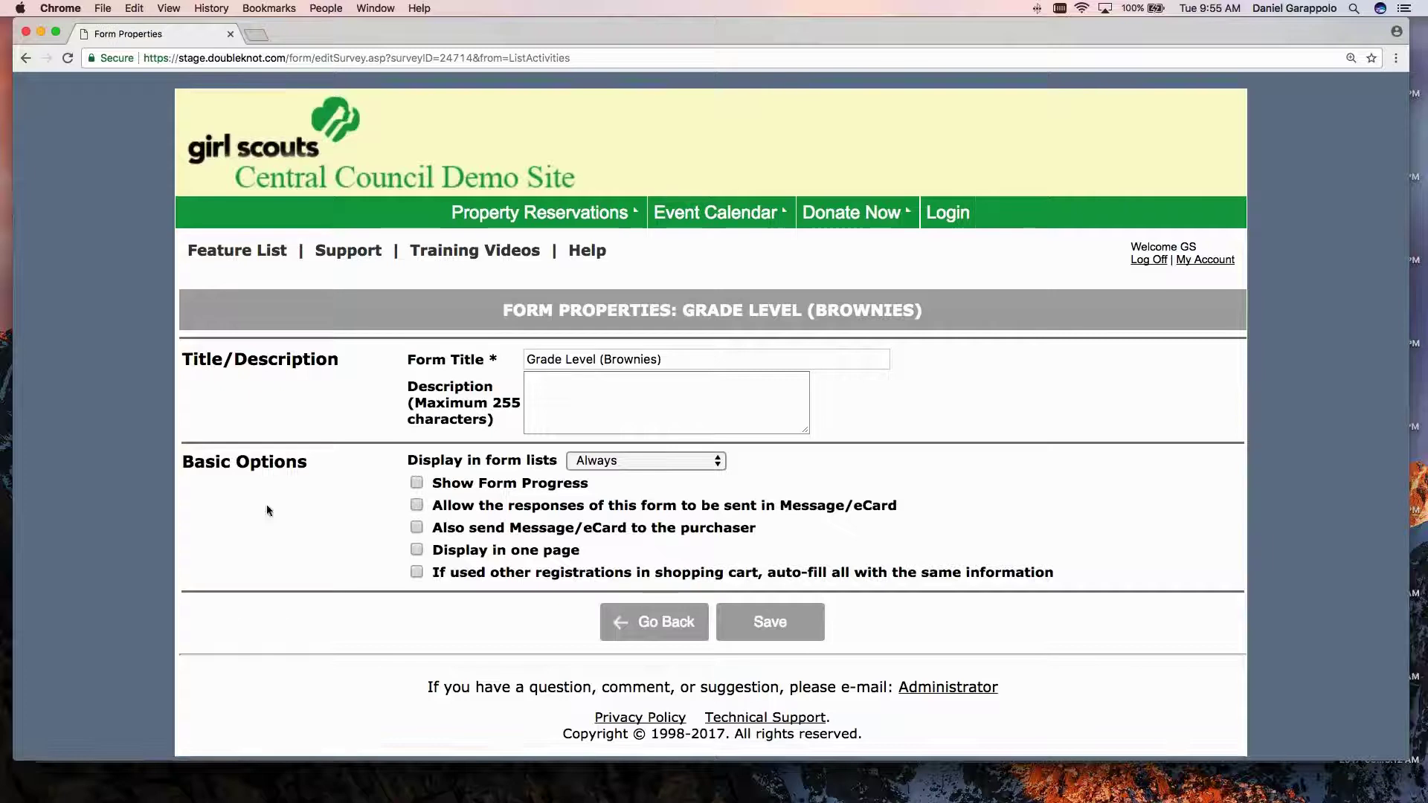
{"action": "mouse_move", "coordinate": [182, 462]}
{"action": "left_mouse_down"}
{"action": "mouse_move", "coordinate": [223, 464]}
{"action": "mouse_move", "coordinate": [182, 463]}
{"action": "left_mouse_up"}
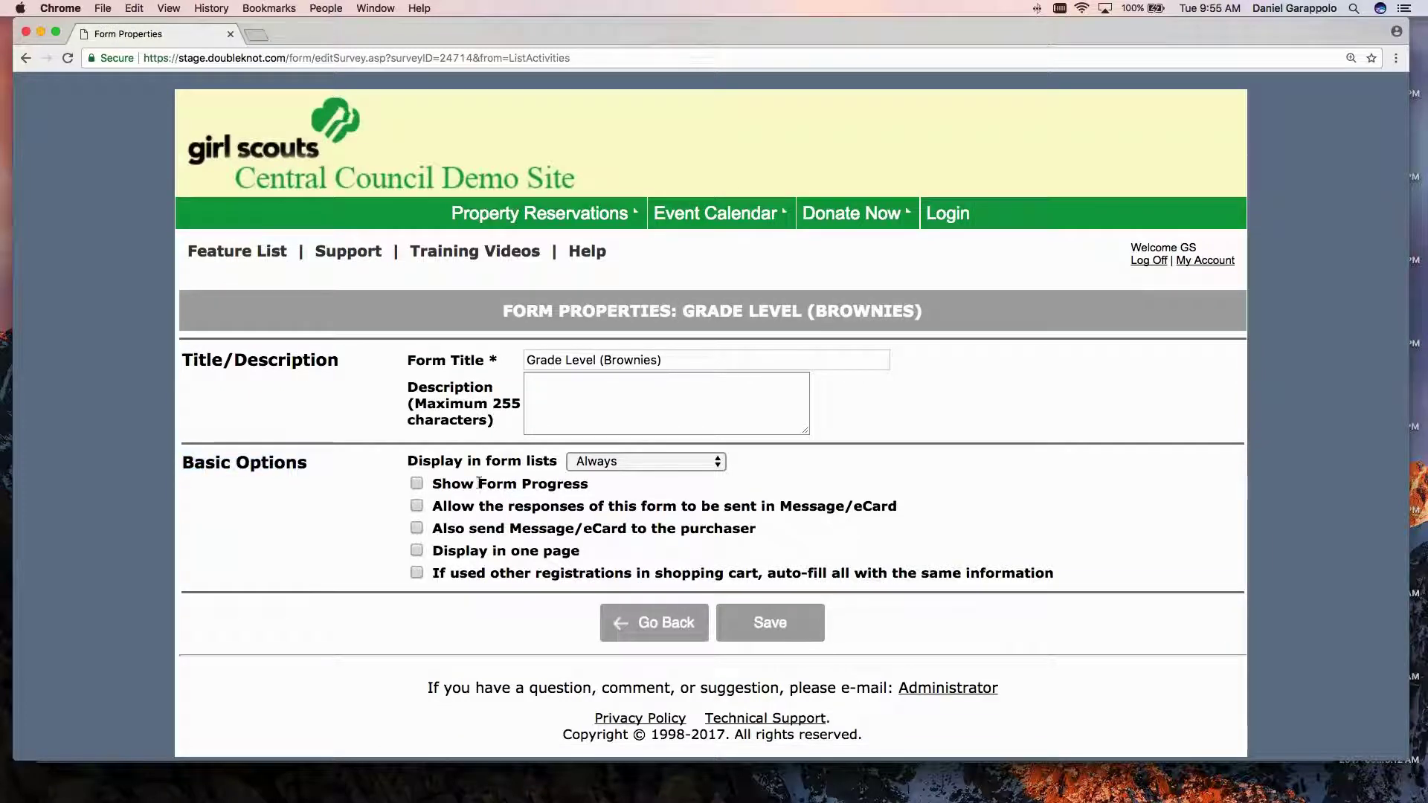
{"action": "triple_click", "coordinate": [479, 484]}
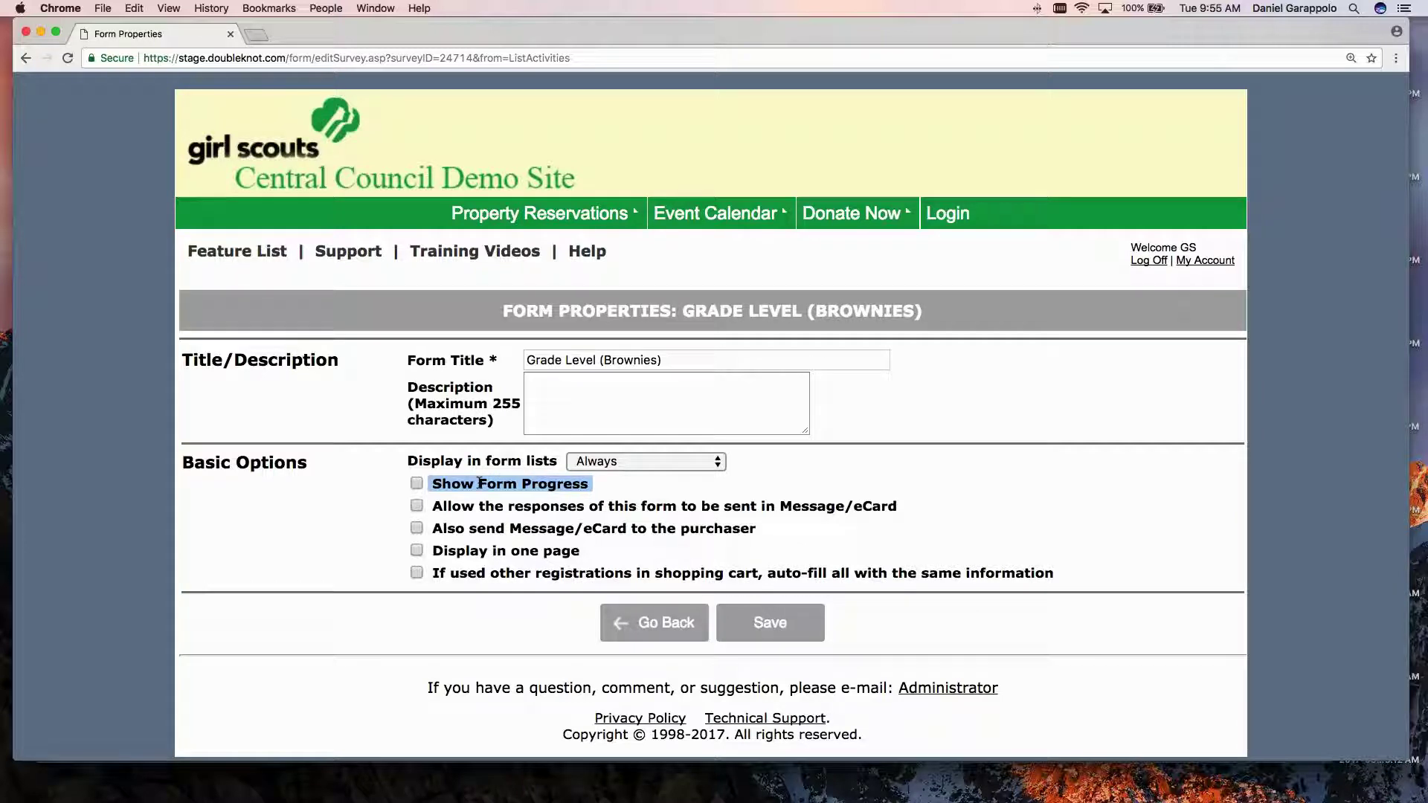
{"action": "double_click", "coordinate": [546, 506]}
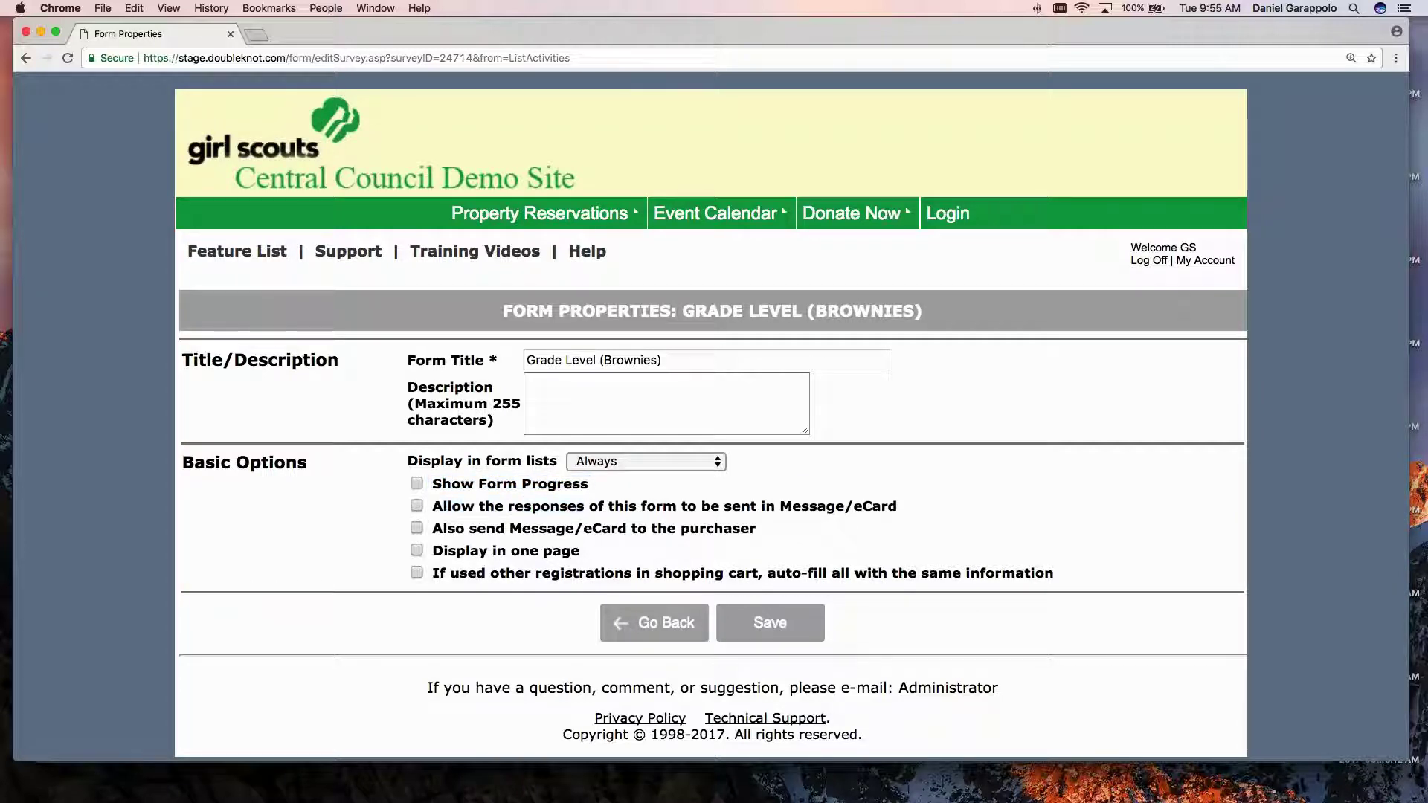
{"action": "triple_click", "coordinate": [614, 530]}
{"action": "left_click_drag", "start_coordinate": [610, 553], "coordinate": [430, 551]}
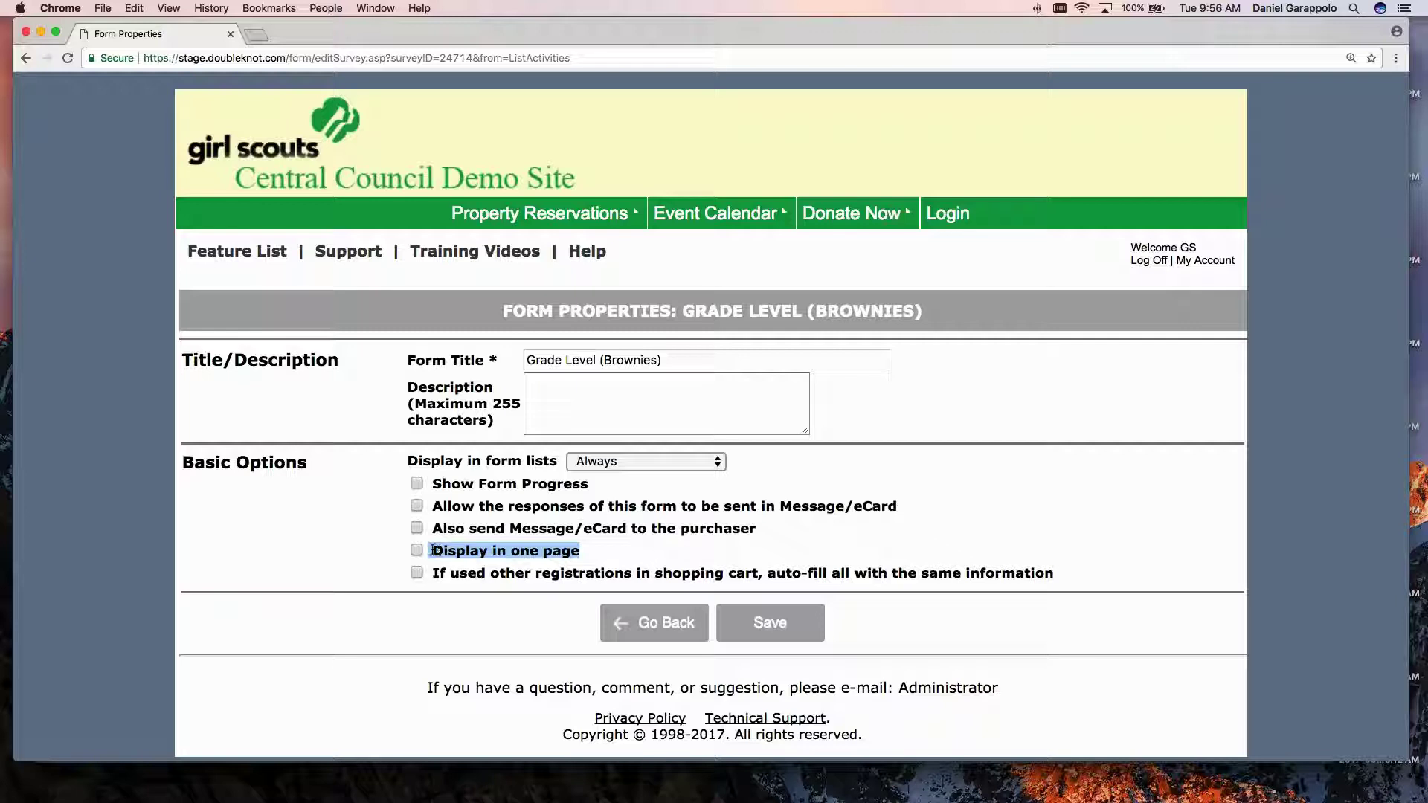
{"action": "triple_click", "coordinate": [461, 573]}
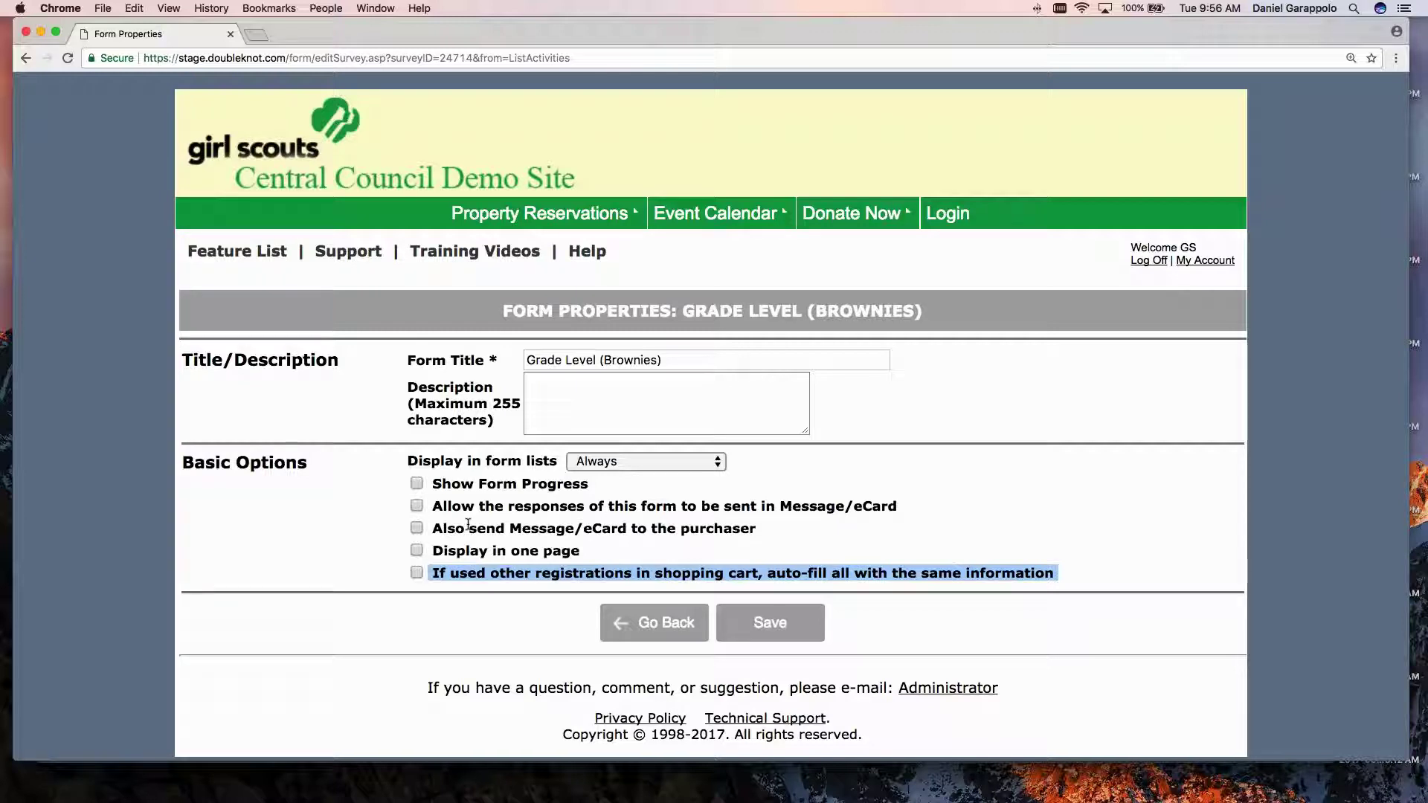
{"action": "left_click", "coordinate": [603, 551]}
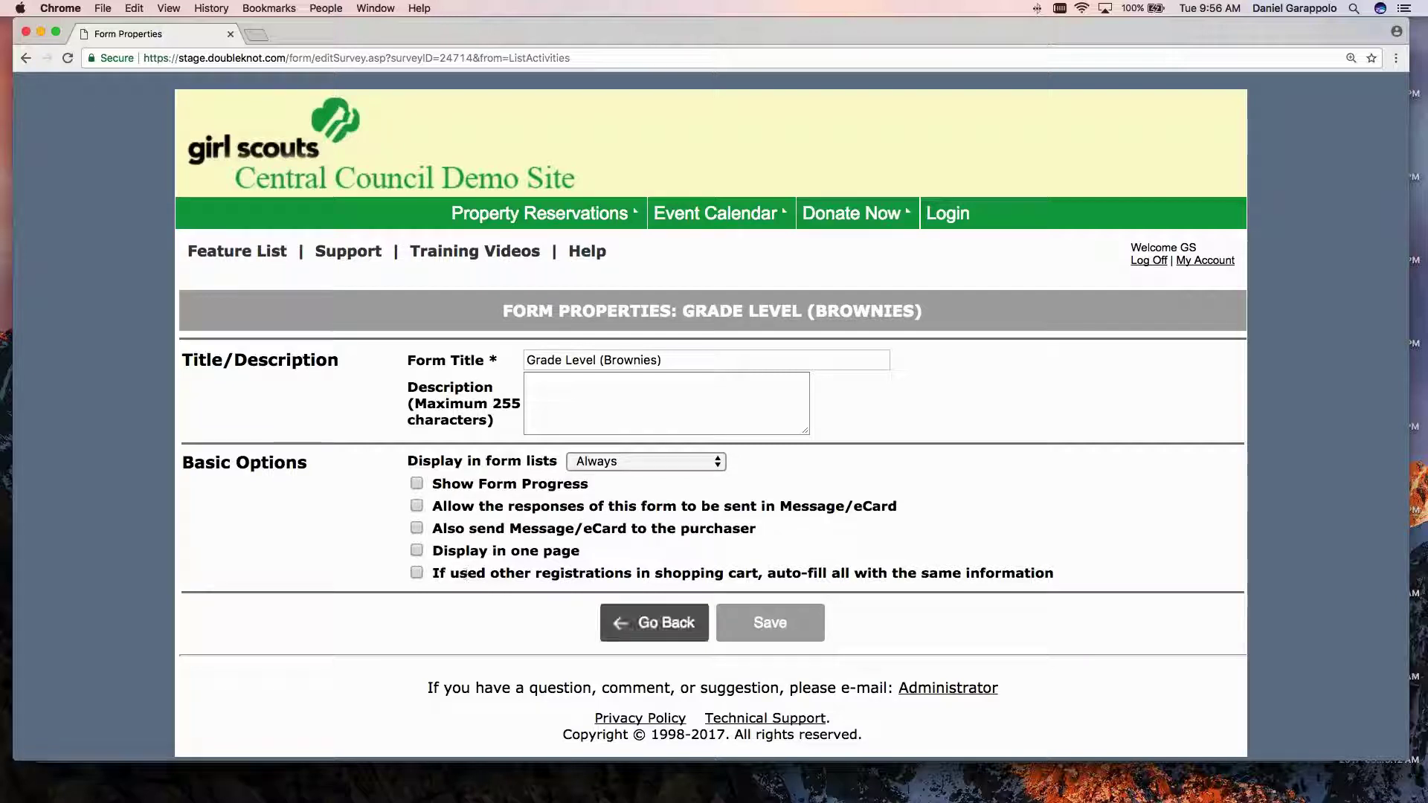
{"action": "left_click", "coordinate": [656, 633]}
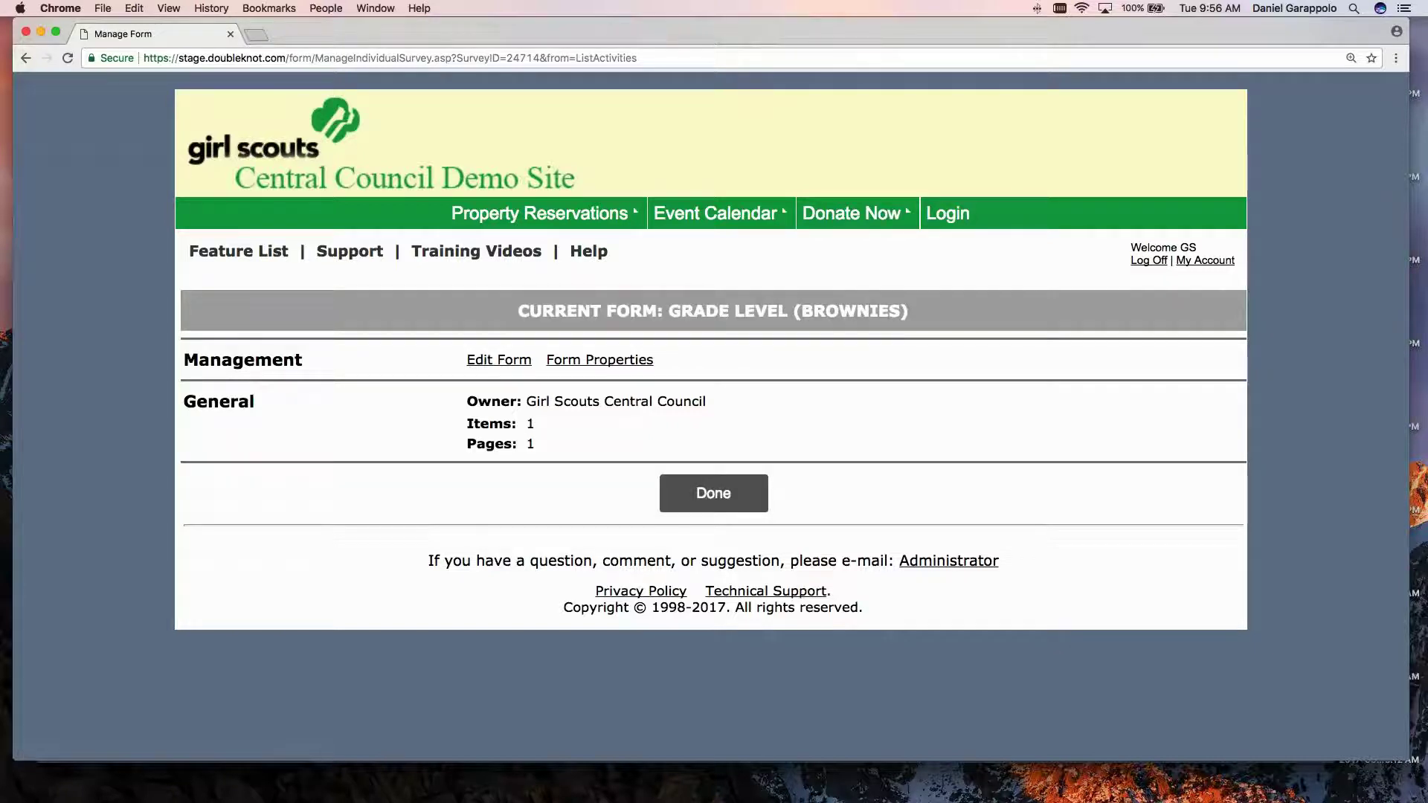
Return to the forms list and start editing the Camper Information form.
{"action": "left_click", "coordinate": [713, 493]}
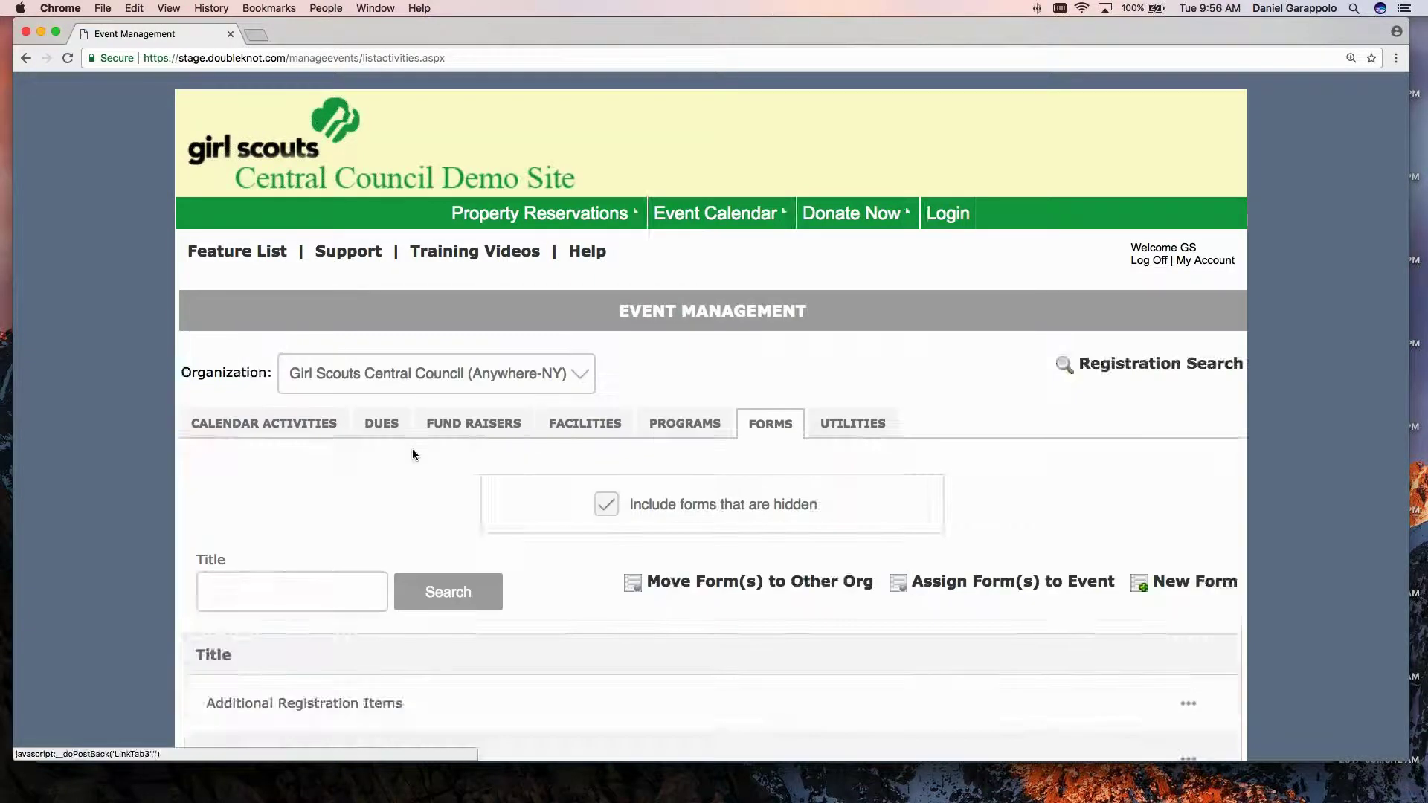
{"action": "scroll", "coordinate": [413, 448], "scroll_direction": "down", "scroll_amount": 5}
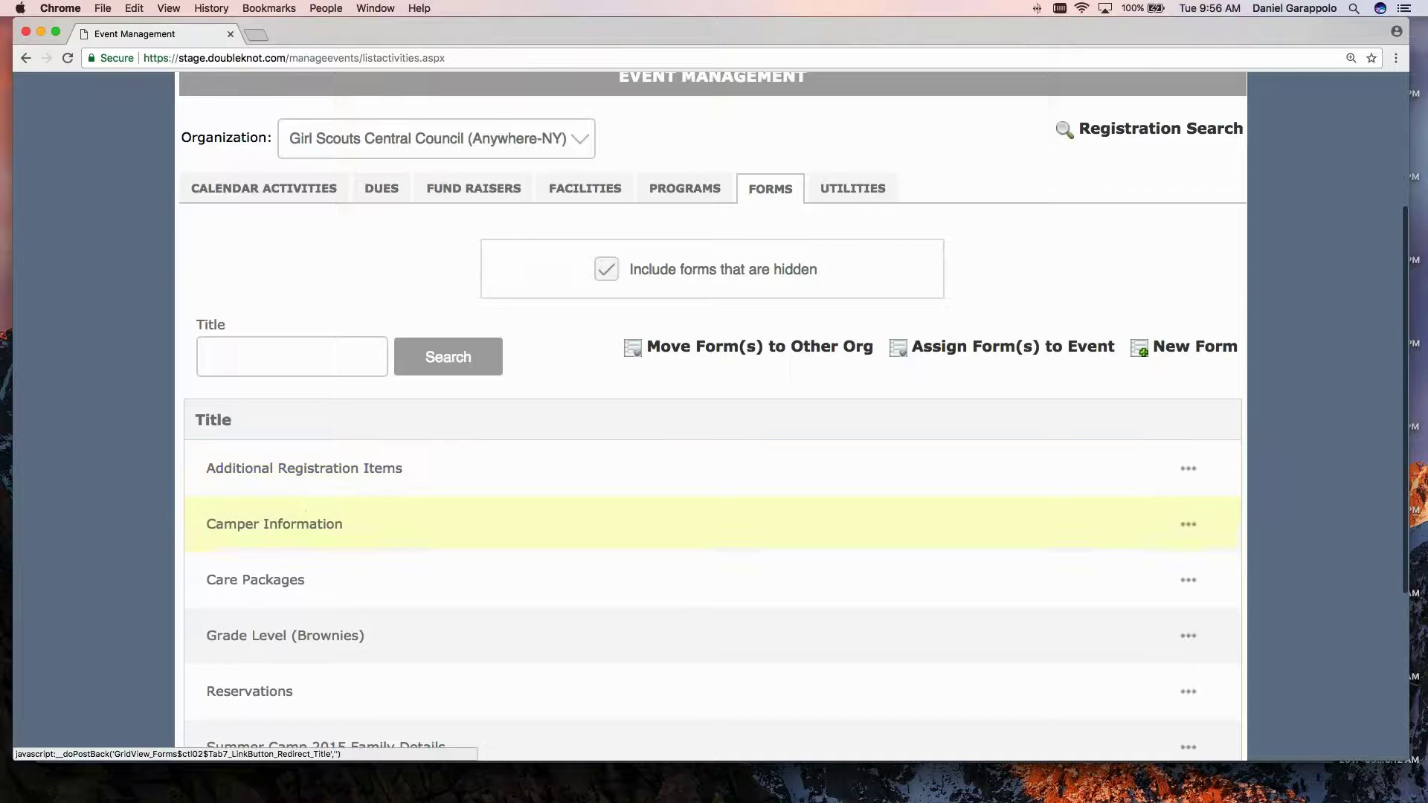
{"action": "left_click", "coordinate": [274, 523]}
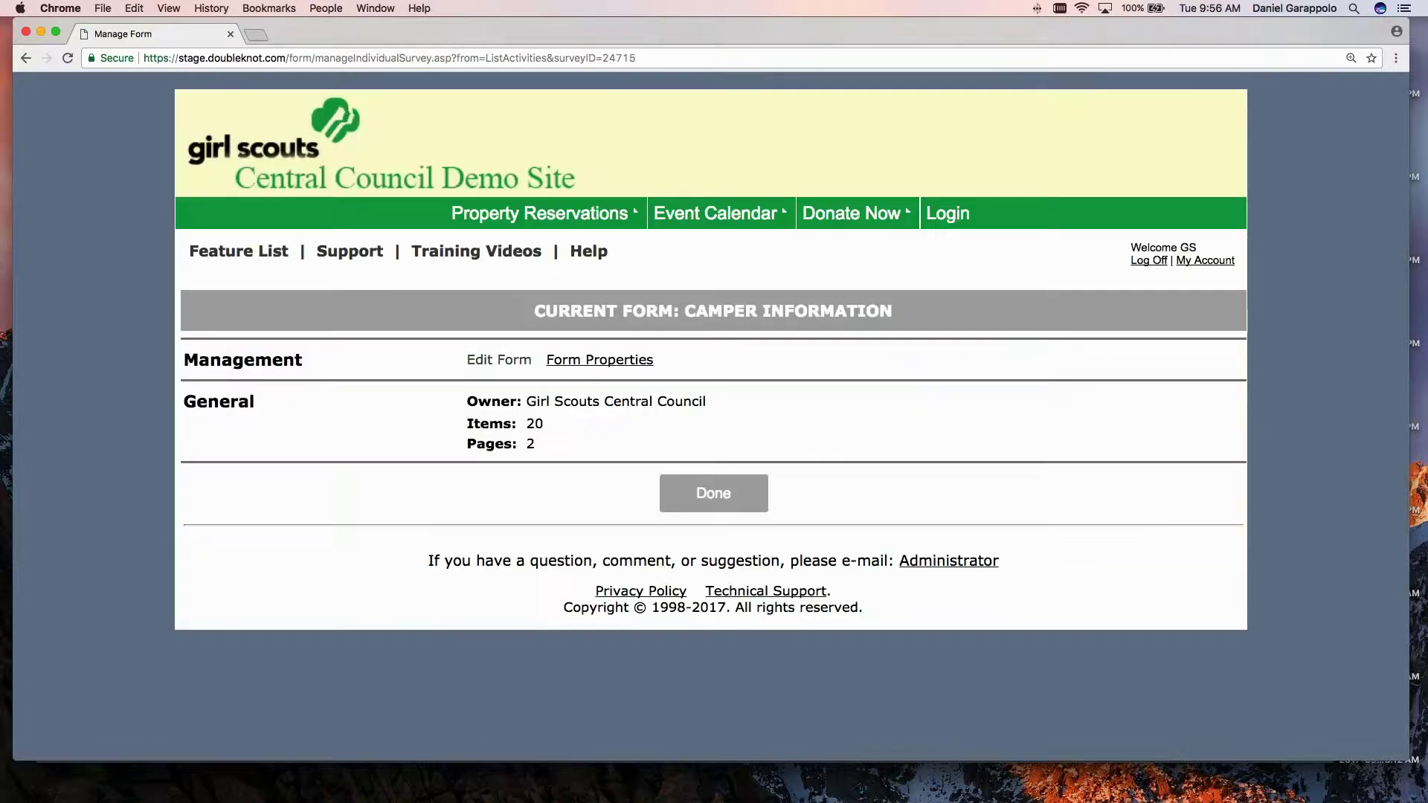
{"action": "left_click", "coordinate": [500, 360]}
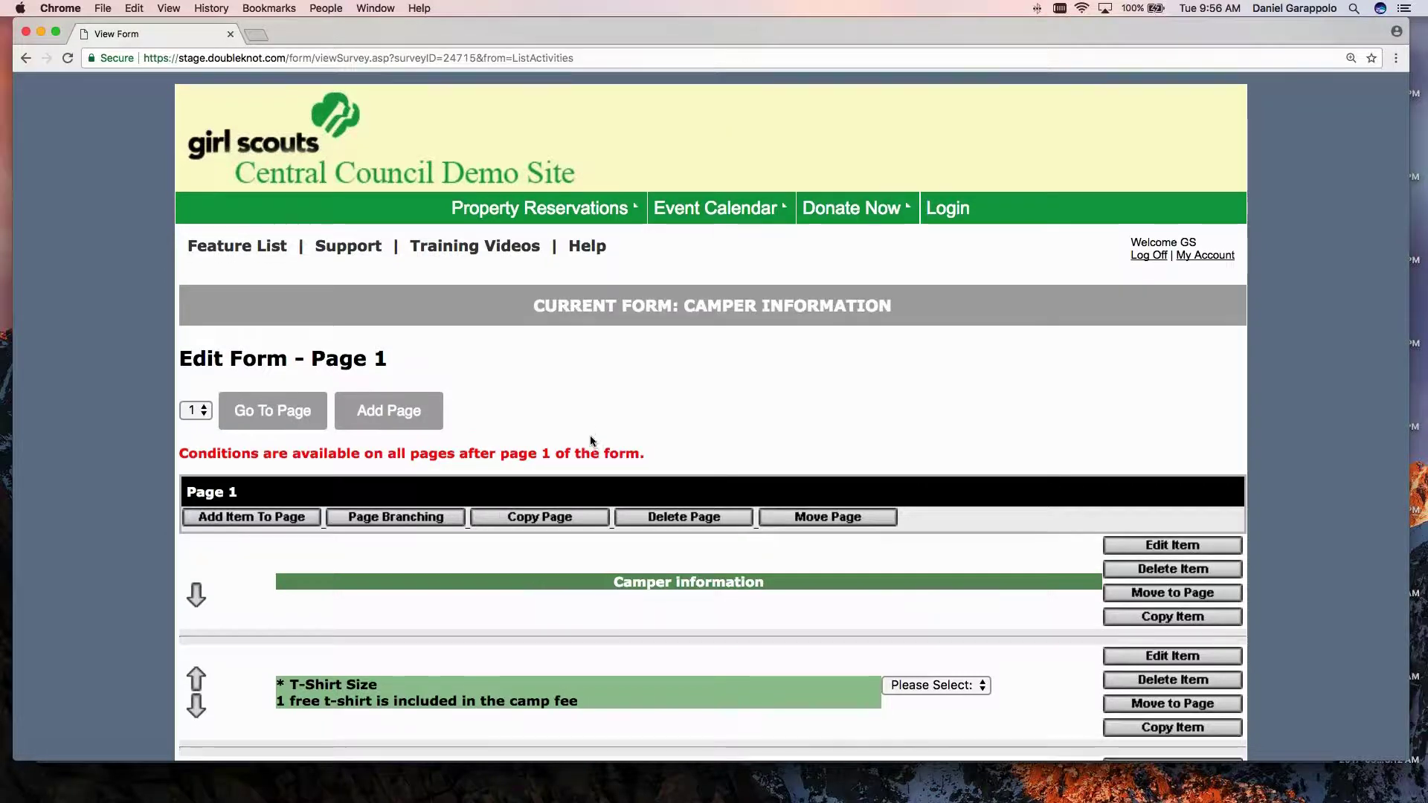
Scroll page 1, previewing the T-Shirt Size choices and the Camp Buddy Name field.
{"action": "scroll", "coordinate": [591, 441], "scroll_direction": "down", "scroll_amount": 3}
{"action": "scroll", "coordinate": [591, 435], "scroll_direction": "down", "scroll_amount": 7}
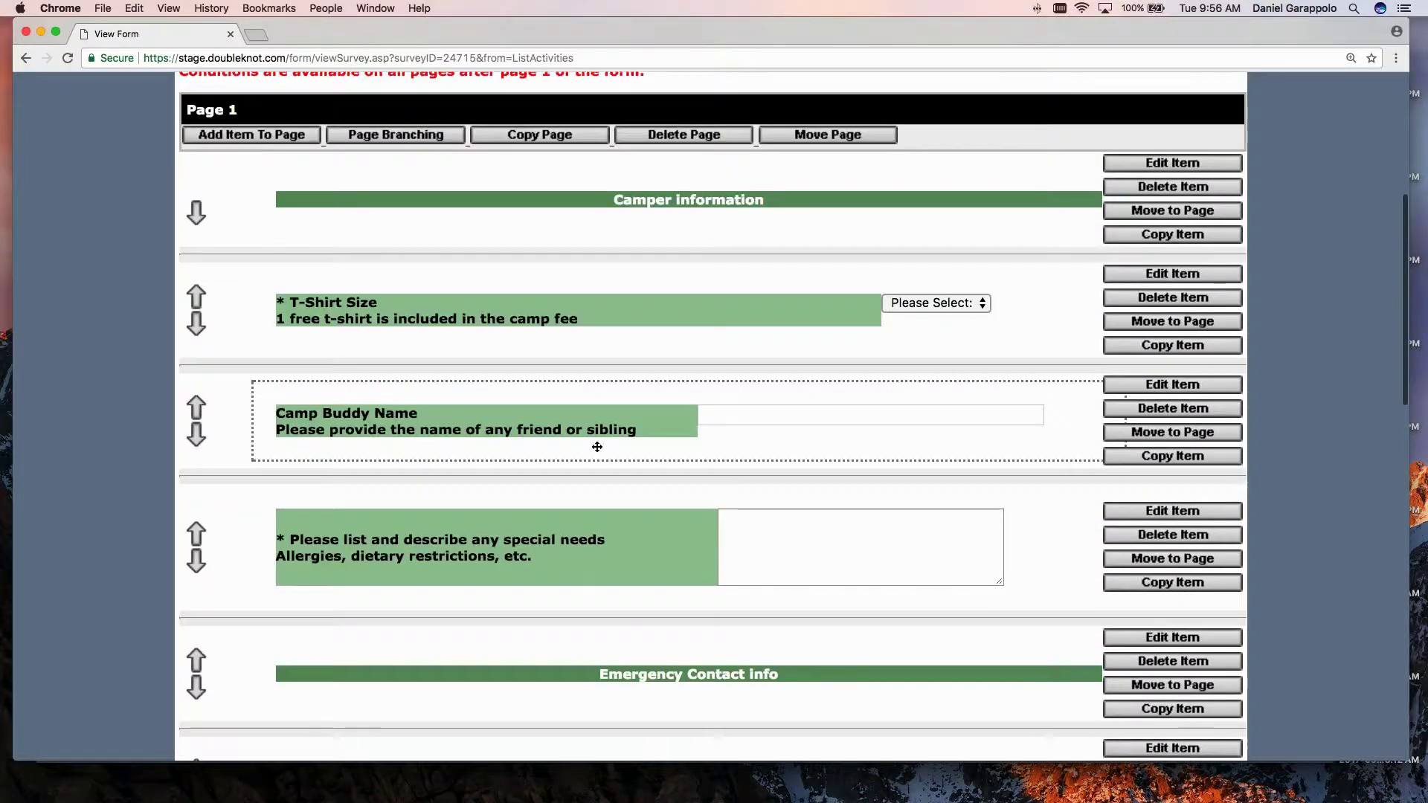
{"action": "scroll", "coordinate": [596, 449], "scroll_direction": "down", "scroll_amount": 3}
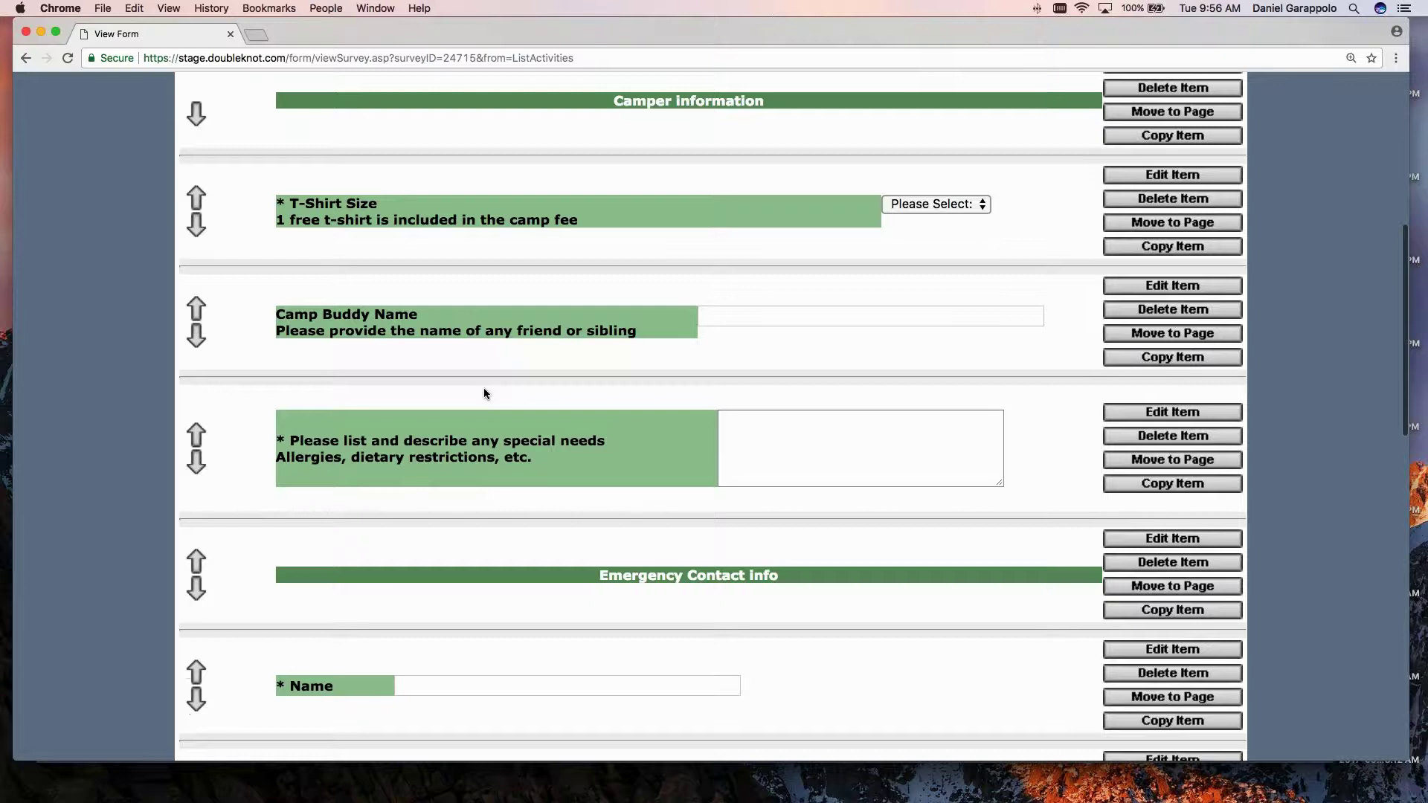
{"action": "scroll", "coordinate": [485, 394], "scroll_direction": "down", "scroll_amount": 2}
{"action": "scroll", "coordinate": [485, 394], "scroll_direction": "up", "scroll_amount": 3}
{"action": "scroll", "coordinate": [484, 393], "scroll_direction": "up", "scroll_amount": 2}
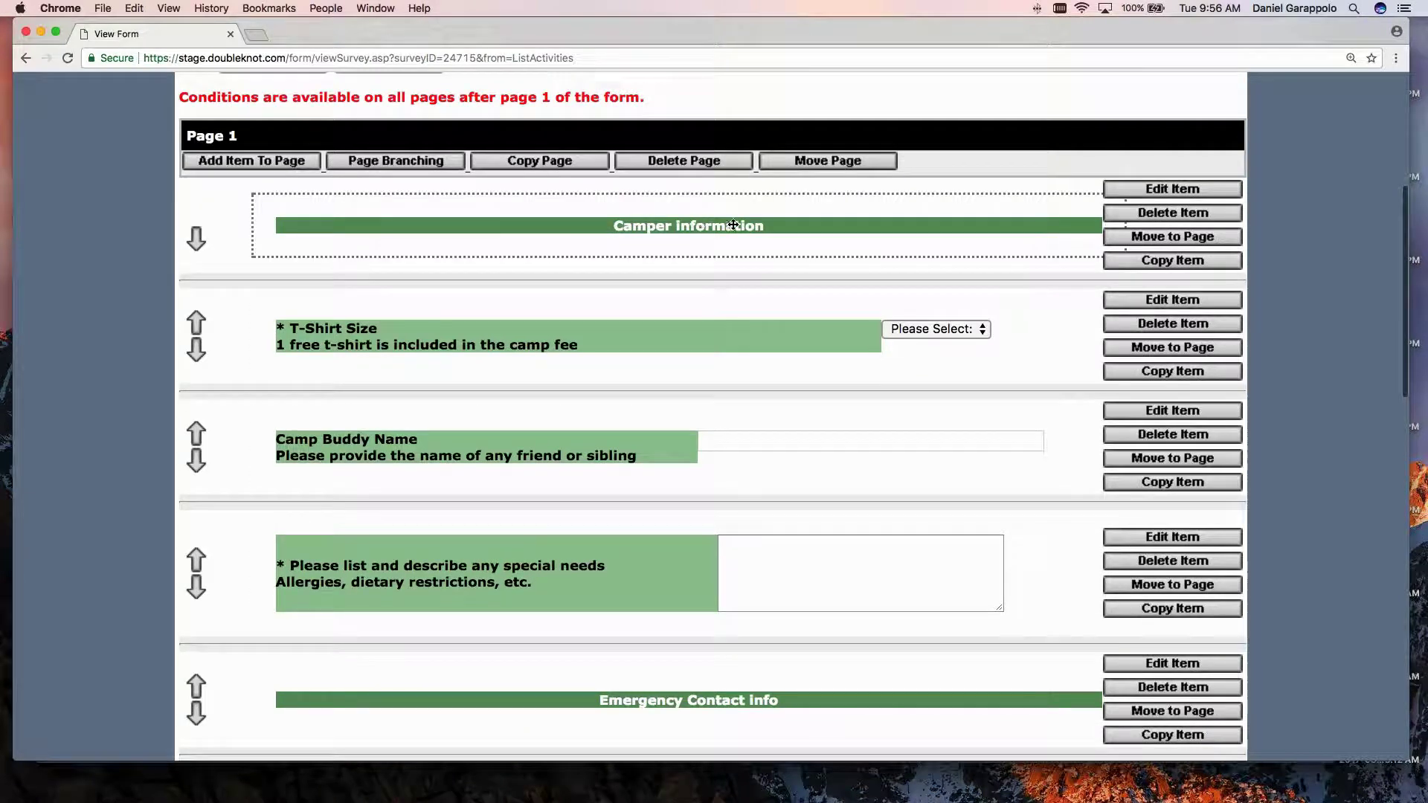
{"action": "scroll", "coordinate": [711, 416], "scroll_direction": "down", "scroll_amount": 1}
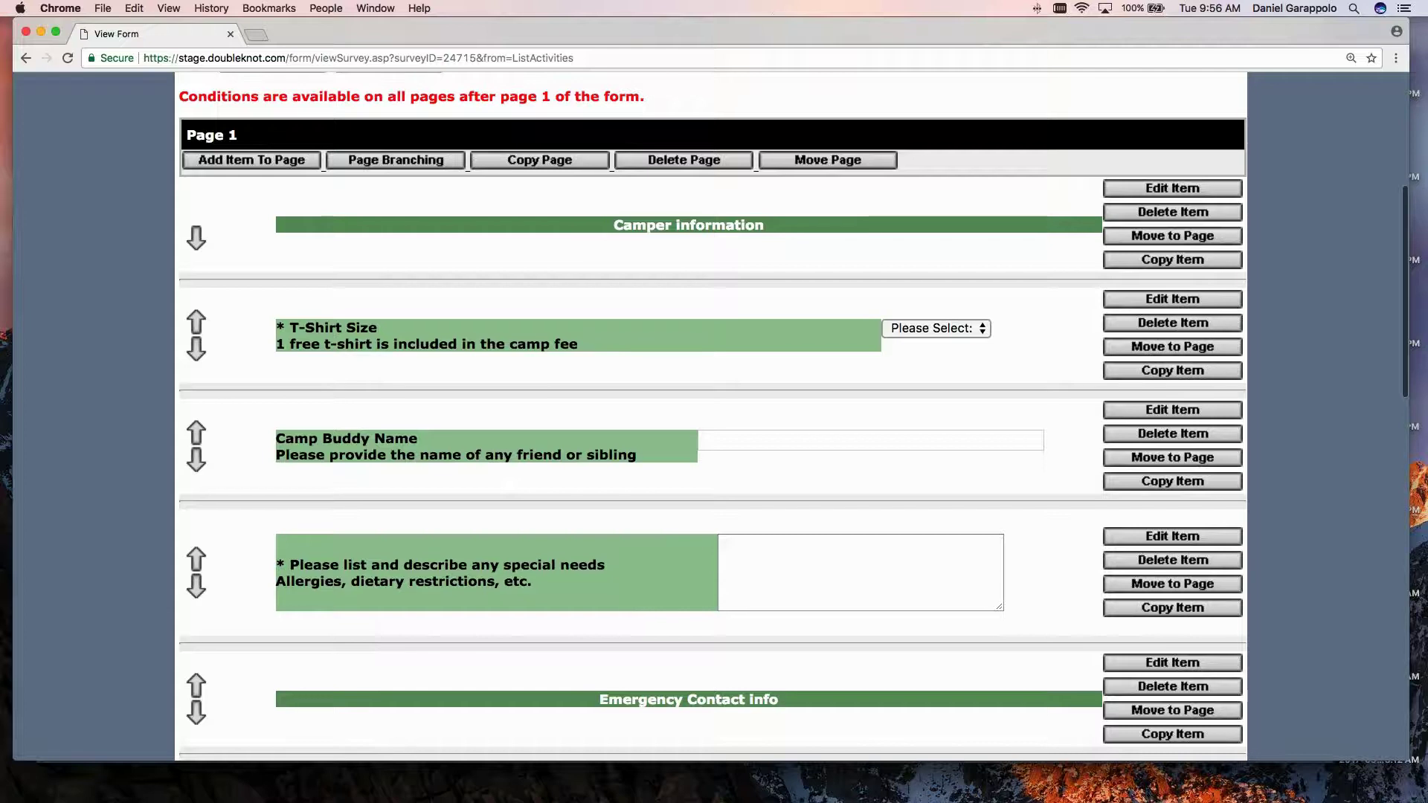
{"action": "scroll", "coordinate": [691, 322], "scroll_direction": "down", "scroll_amount": 2}
{"action": "left_click", "coordinate": [935, 276]}
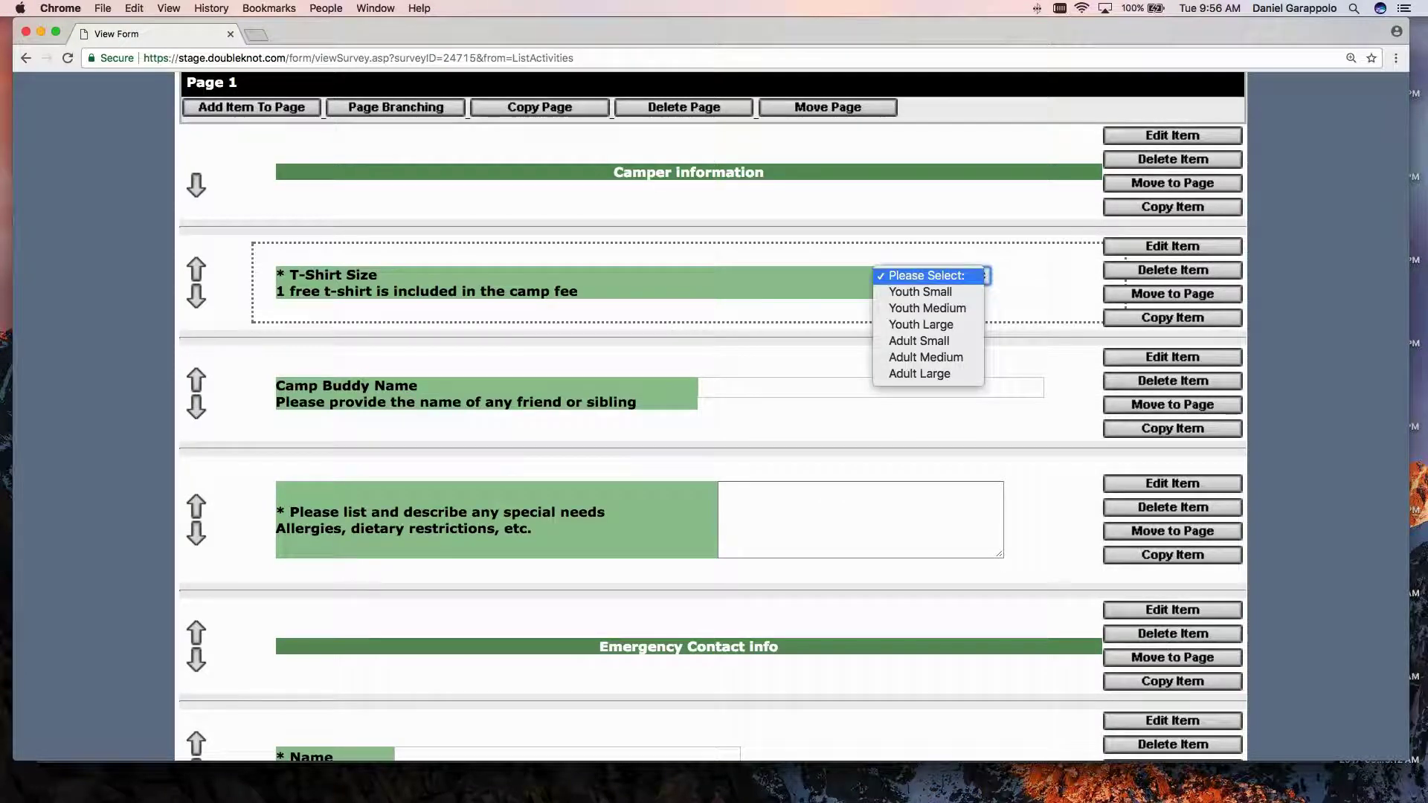
{"action": "left_click", "coordinate": [754, 311]}
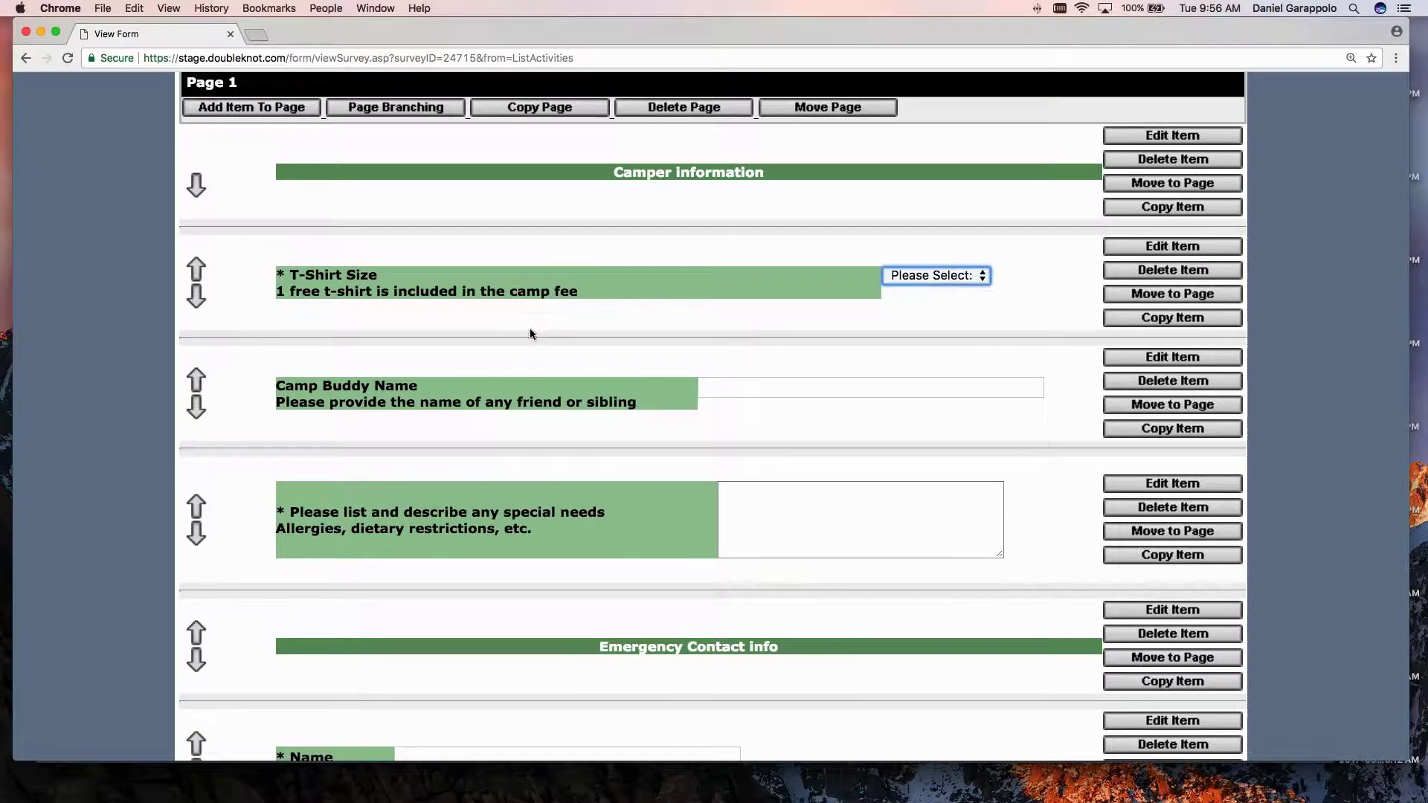
{"action": "scroll", "coordinate": [531, 334], "scroll_direction": "down", "scroll_amount": 3}
{"action": "left_click", "coordinate": [727, 298]}
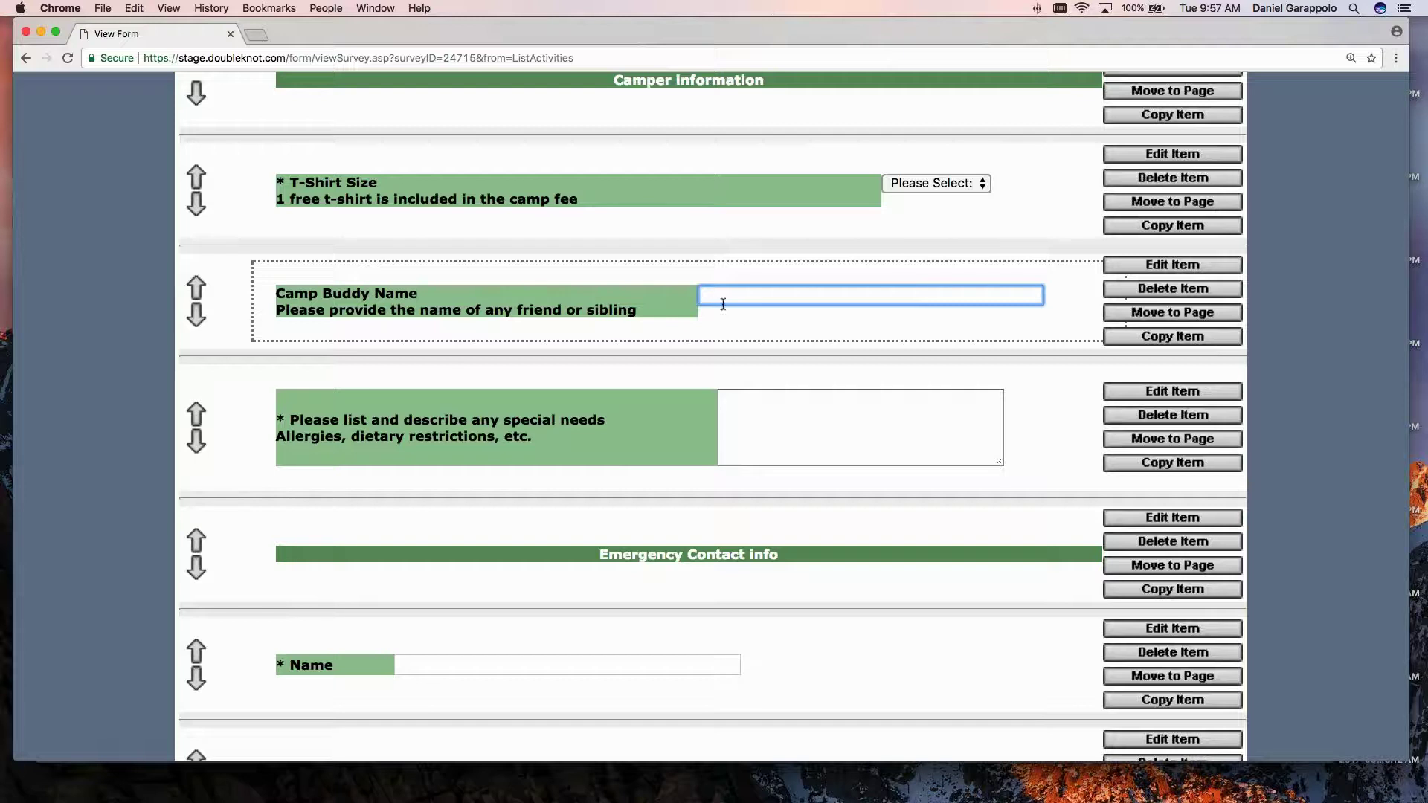
Look over the special-needs question and the remaining page 1 items.
{"action": "scroll", "coordinate": [518, 446], "scroll_direction": "down", "scroll_amount": 2}
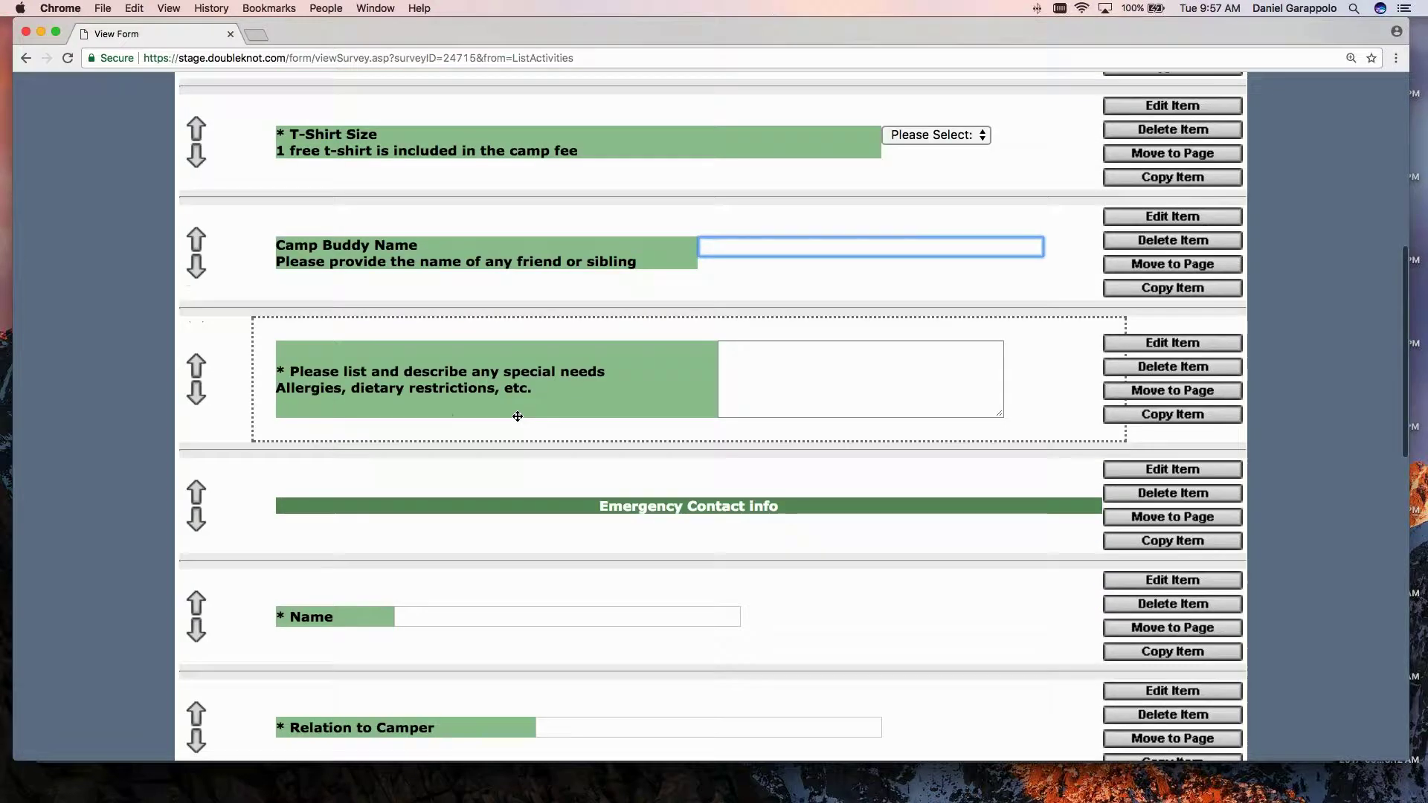
{"action": "scroll", "coordinate": [518, 417], "scroll_direction": "down", "scroll_amount": 1}
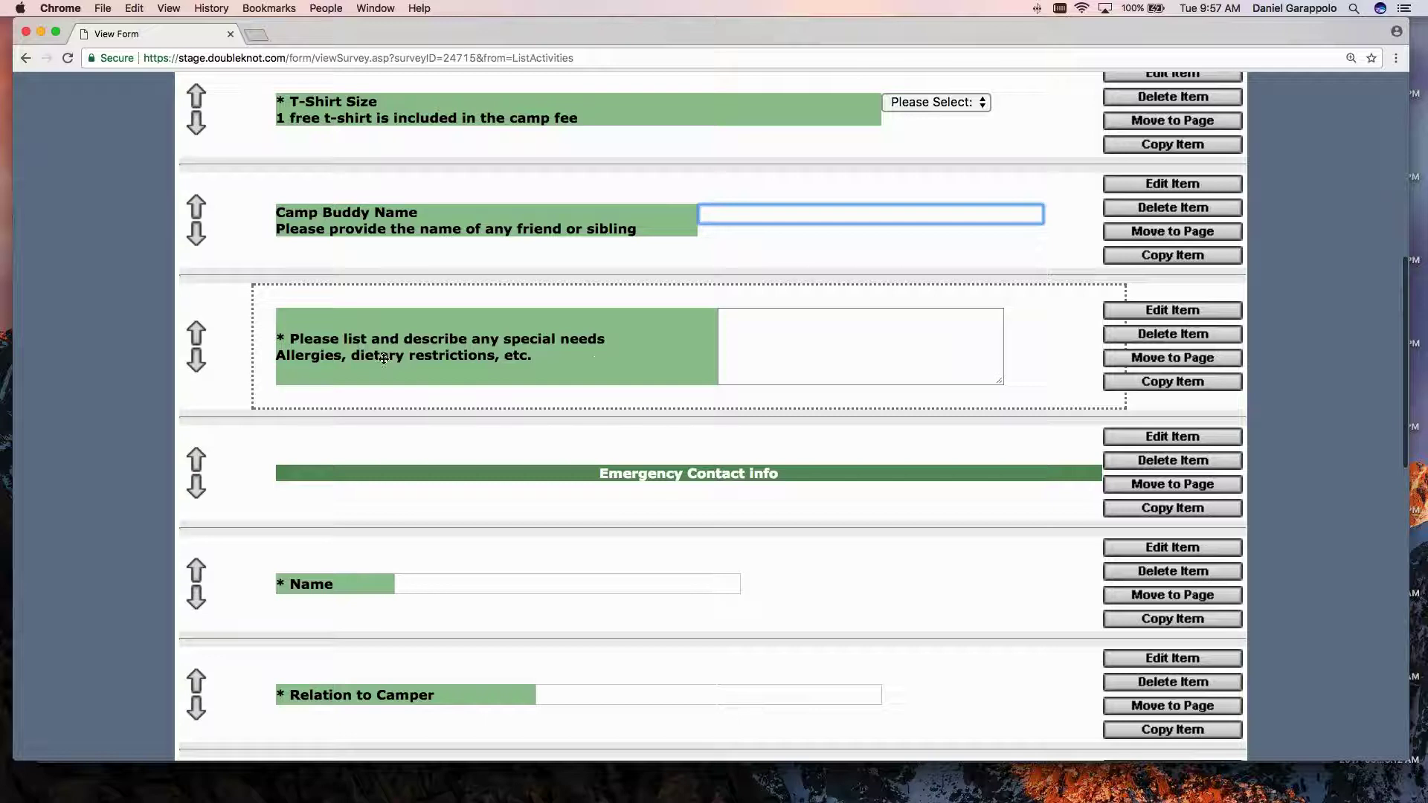
{"action": "key", "text": "Tab"}
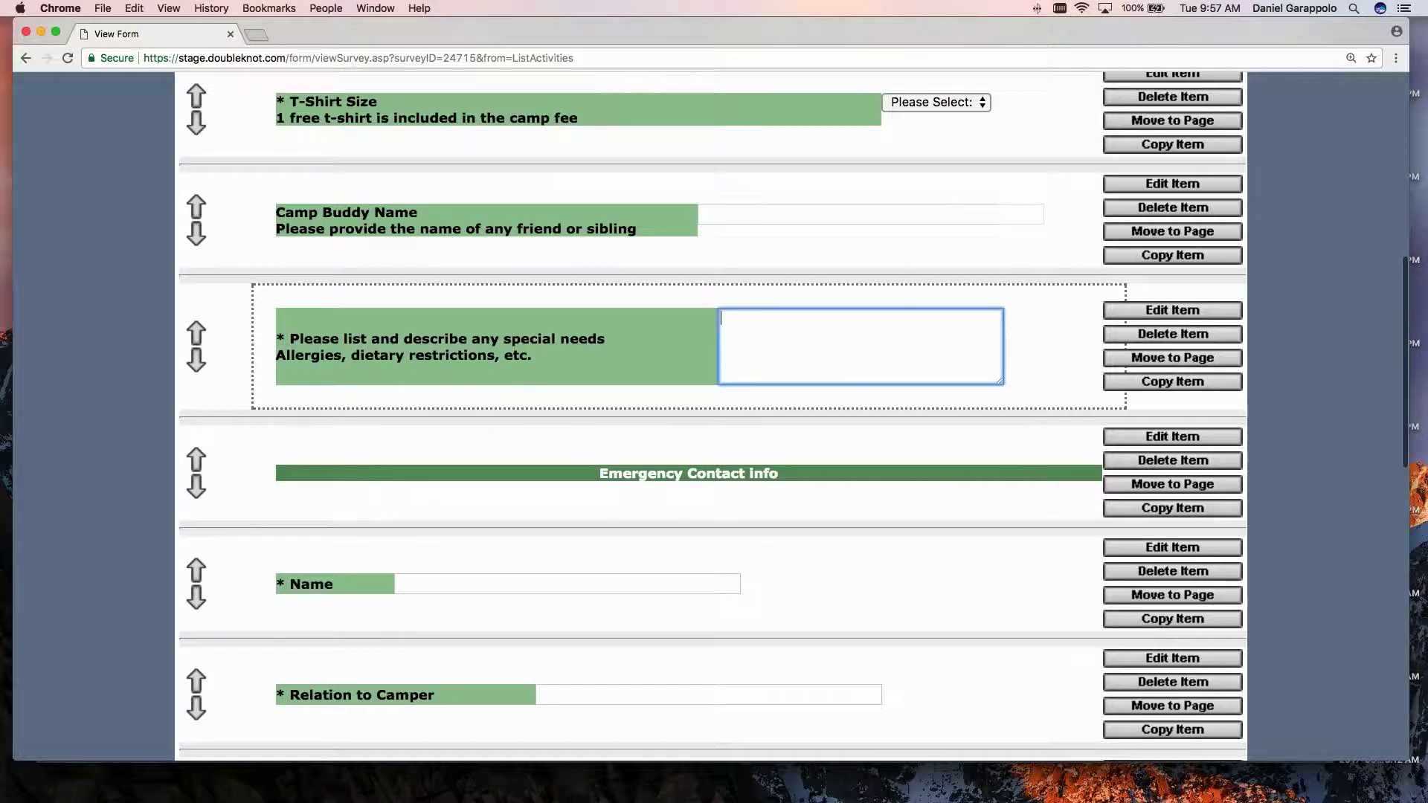
{"action": "scroll", "coordinate": [529, 359], "scroll_direction": "down", "scroll_amount": 1}
{"action": "scroll", "coordinate": [529, 360], "scroll_direction": "down", "scroll_amount": 5}
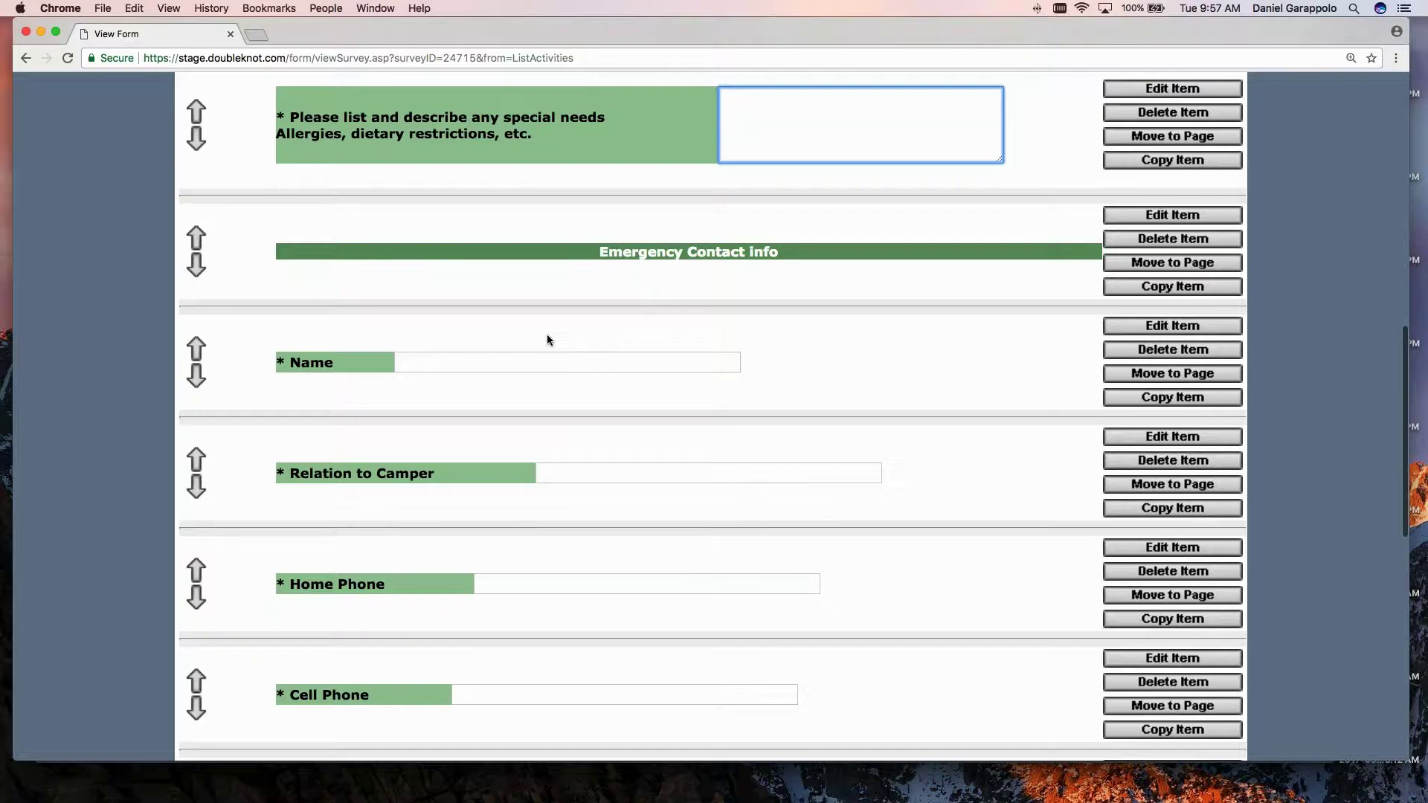
{"action": "scroll", "coordinate": [547, 339], "scroll_direction": "down", "scroll_amount": 3}
{"action": "scroll", "coordinate": [563, 361], "scroll_direction": "down", "scroll_amount": 1}
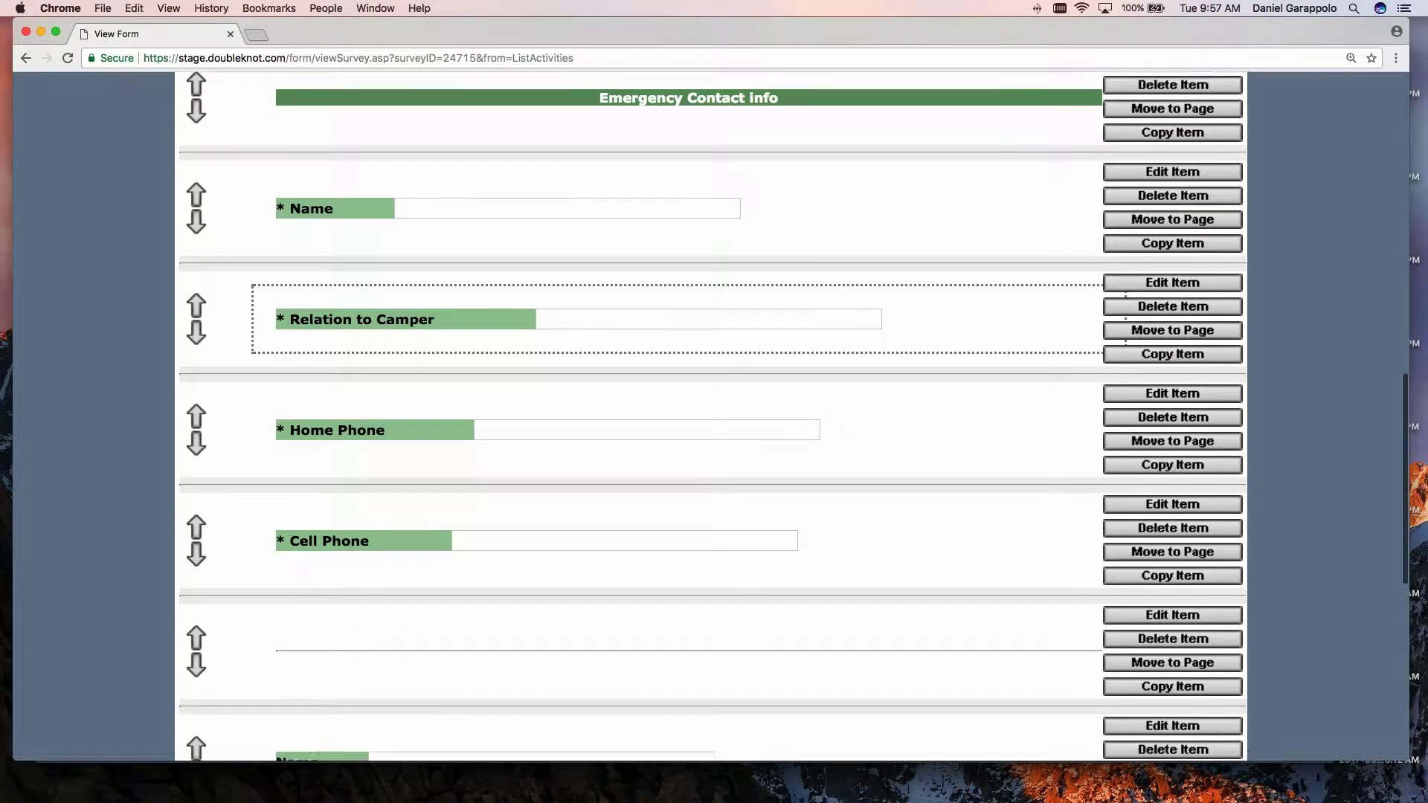
{"action": "scroll", "coordinate": [564, 417], "scroll_direction": "down", "scroll_amount": 3}
{"action": "scroll", "coordinate": [525, 389], "scroll_direction": "down", "scroll_amount": 8}
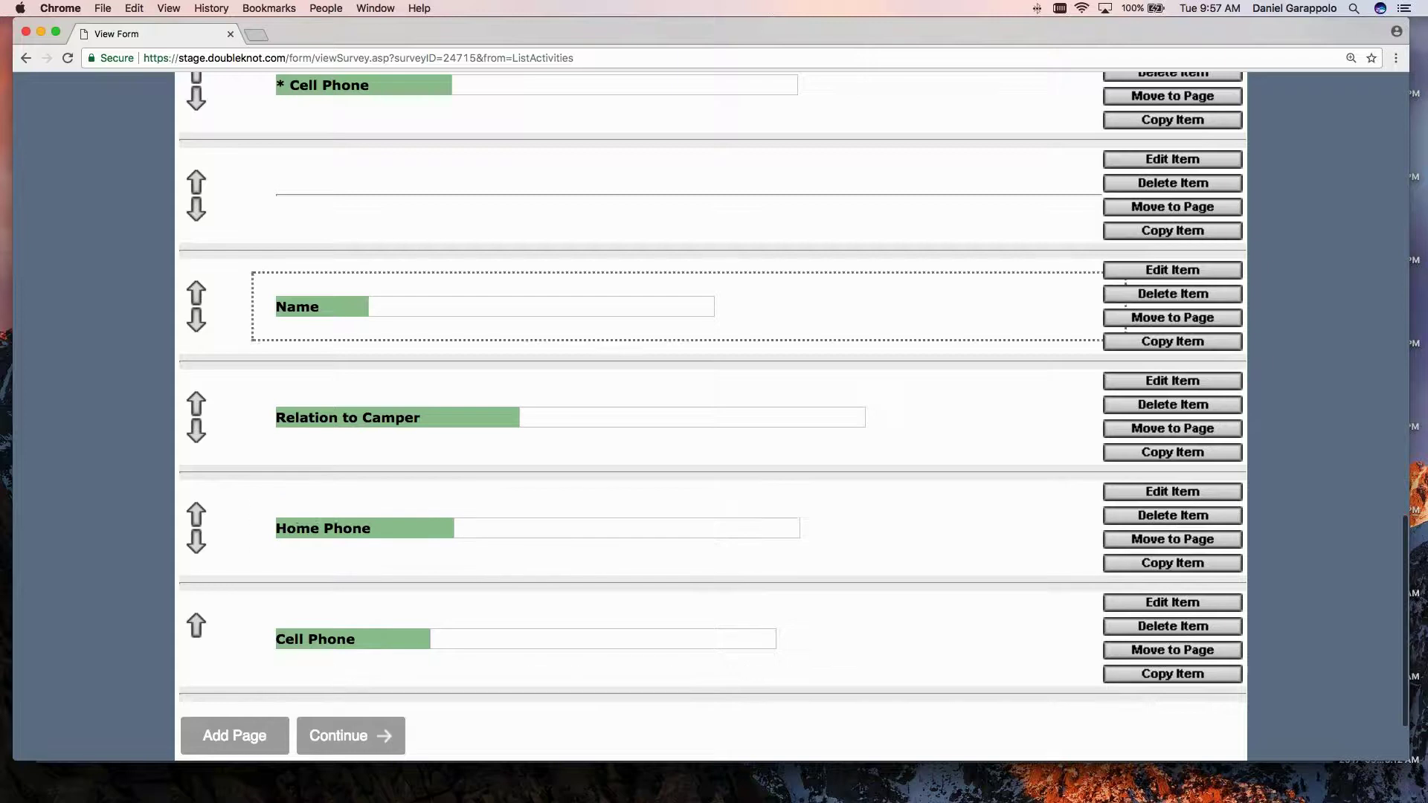
{"action": "scroll", "coordinate": [421, 357], "scroll_direction": "up", "scroll_amount": 10}
{"action": "scroll", "coordinate": [421, 431], "scroll_direction": "up", "scroll_amount": 3}
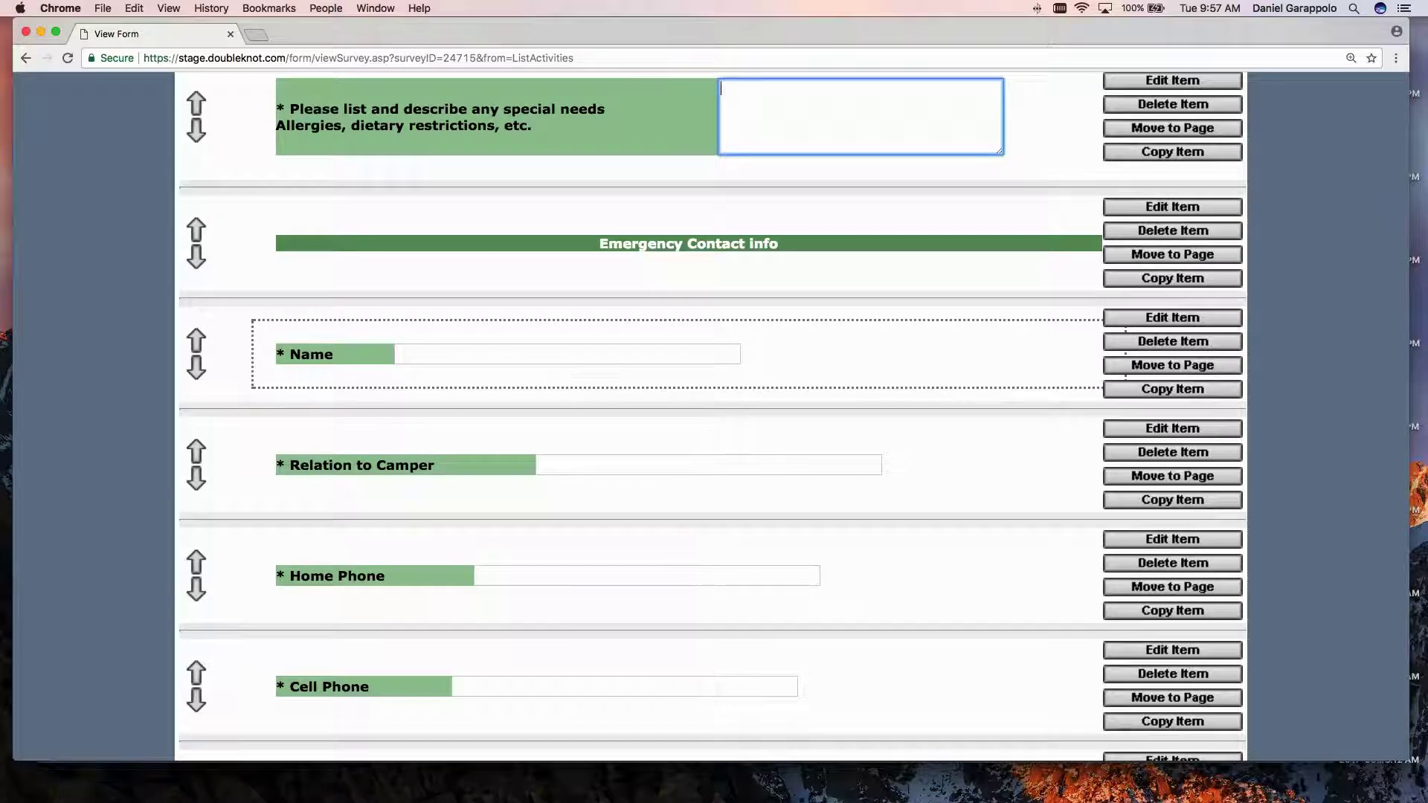
{"action": "scroll", "coordinate": [516, 383], "scroll_direction": "down", "scroll_amount": 1}
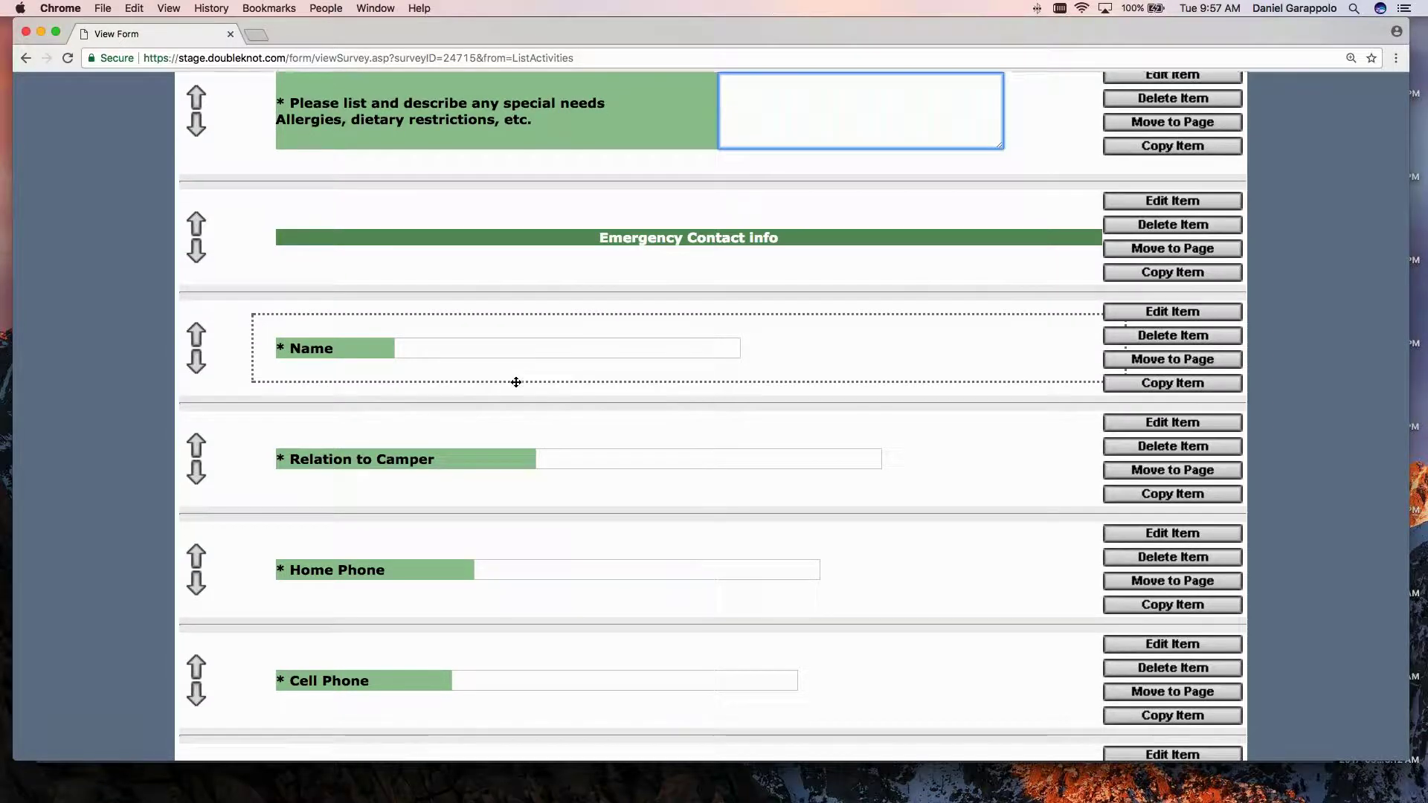
{"action": "scroll", "coordinate": [516, 382], "scroll_direction": "down", "scroll_amount": 10}
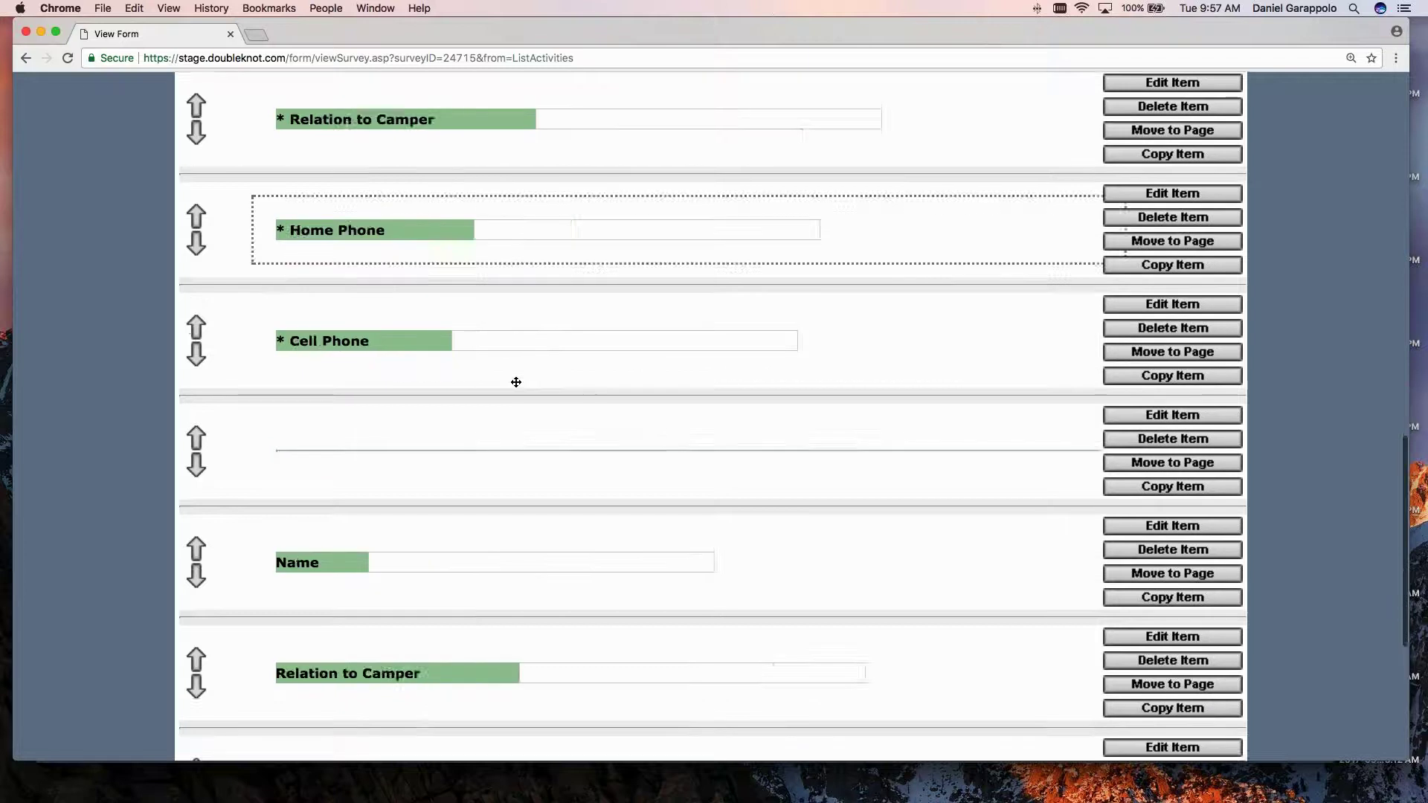
{"action": "scroll", "coordinate": [516, 382], "scroll_direction": "down", "scroll_amount": 6}
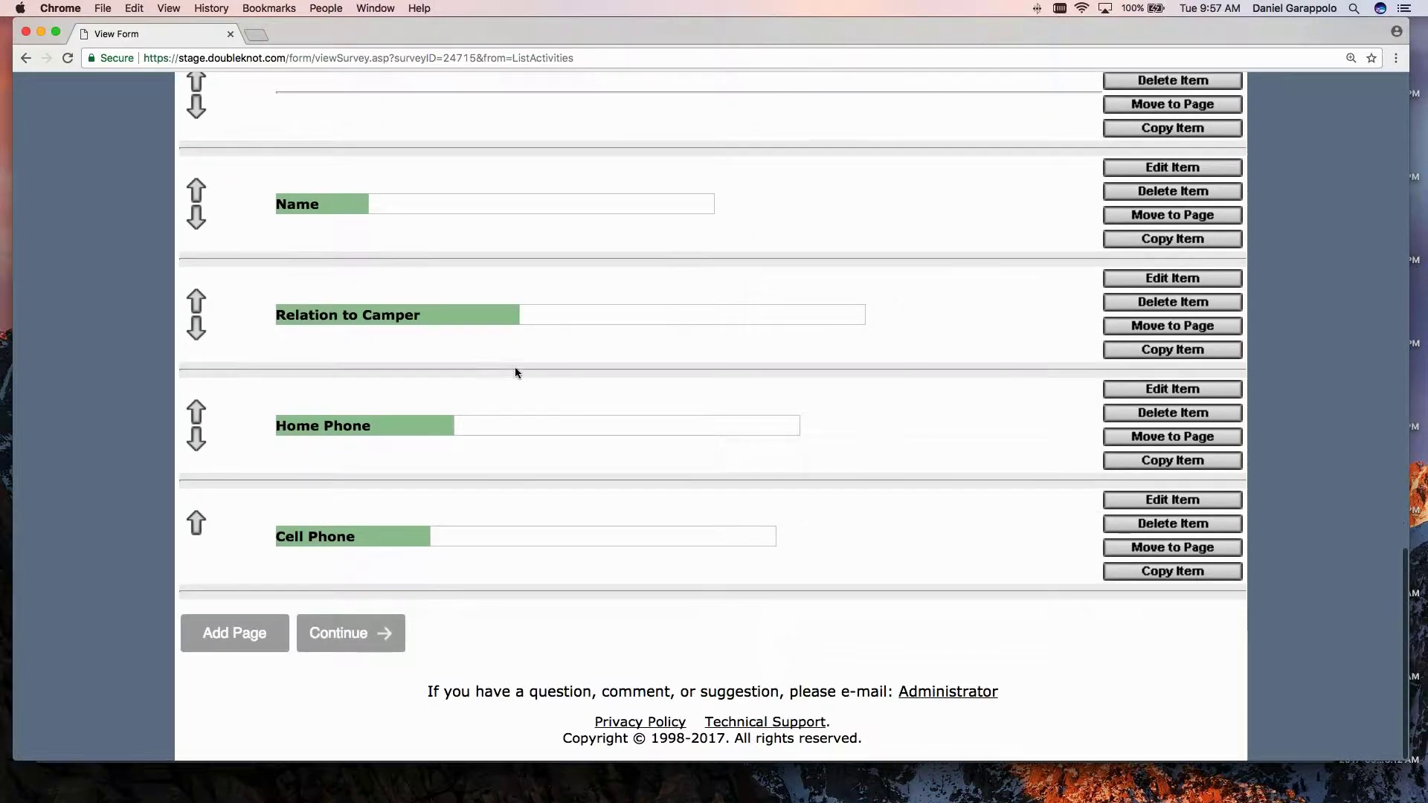
{"action": "scroll", "coordinate": [516, 372], "scroll_direction": "up", "scroll_amount": 8}
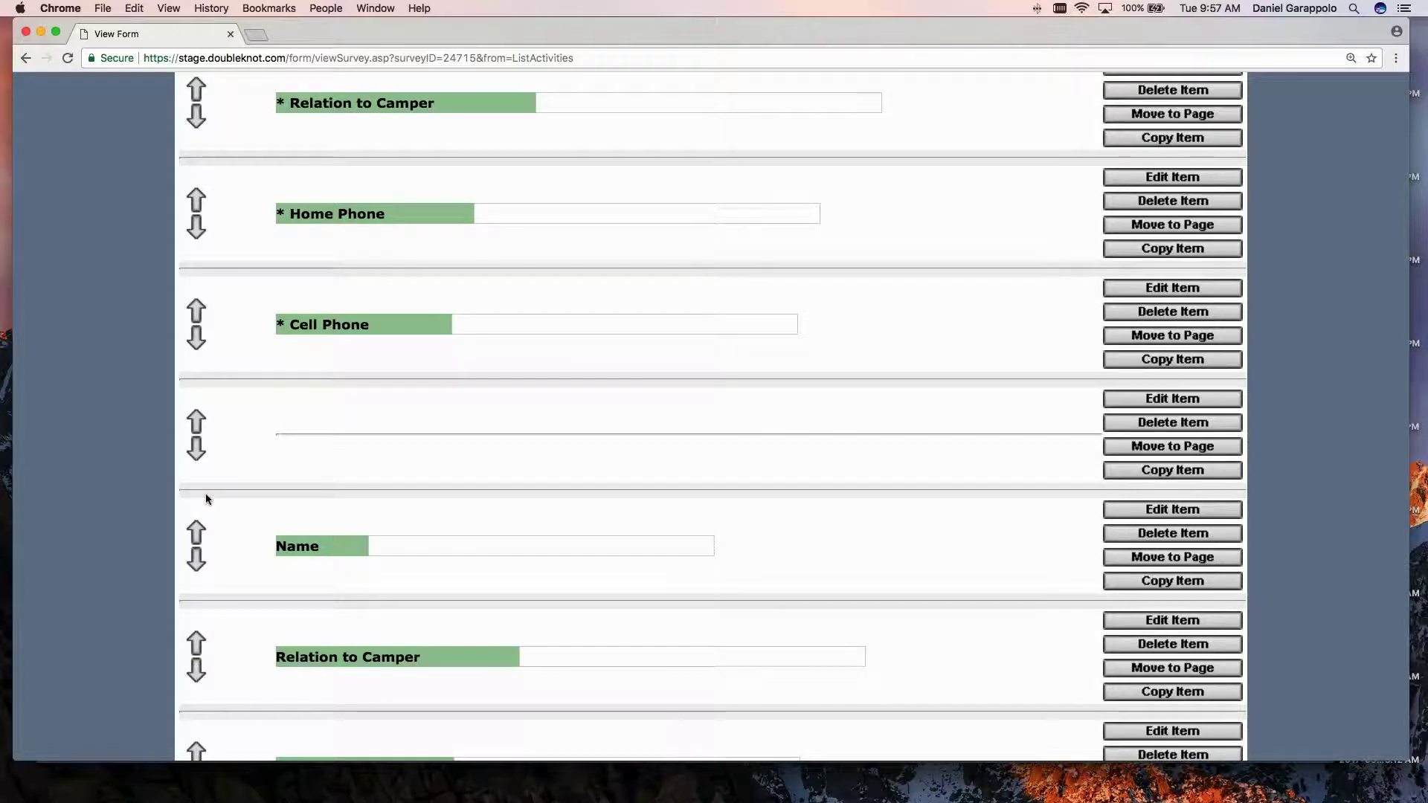
{"action": "left_click", "coordinate": [408, 465]}
{"action": "scroll", "coordinate": [408, 466], "scroll_direction": "up", "scroll_amount": 3}
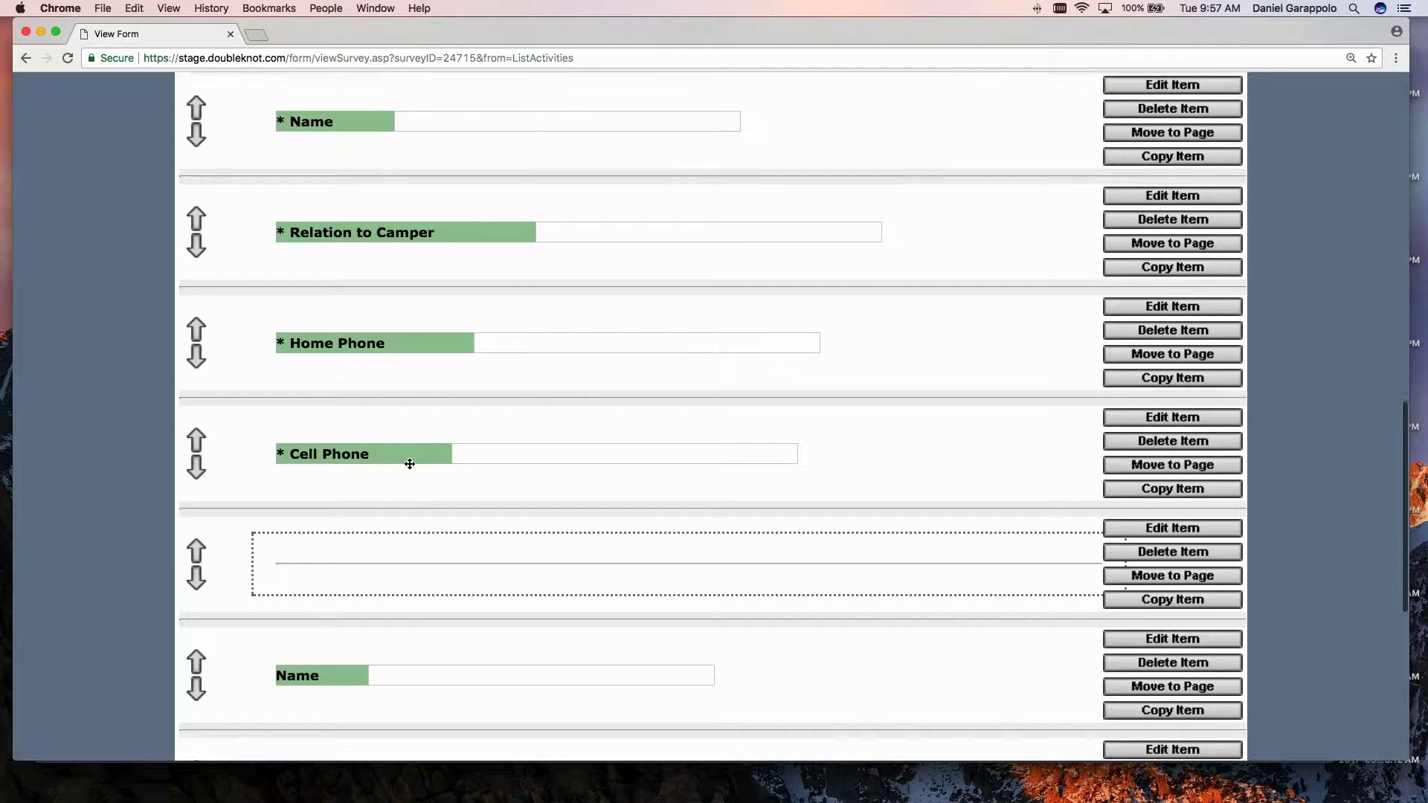
{"action": "scroll", "coordinate": [410, 464], "scroll_direction": "up", "scroll_amount": 10}
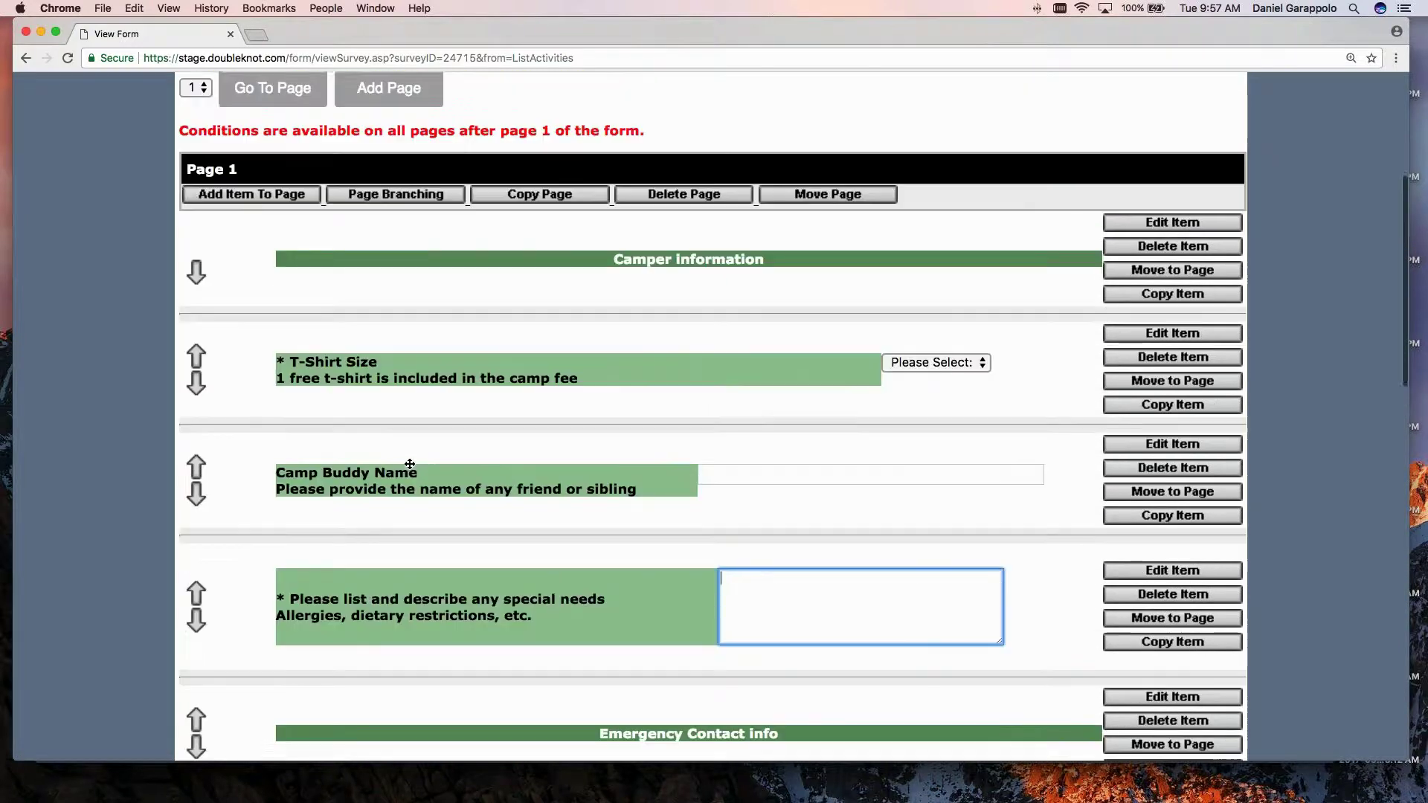
{"action": "left_click", "coordinate": [199, 99]}
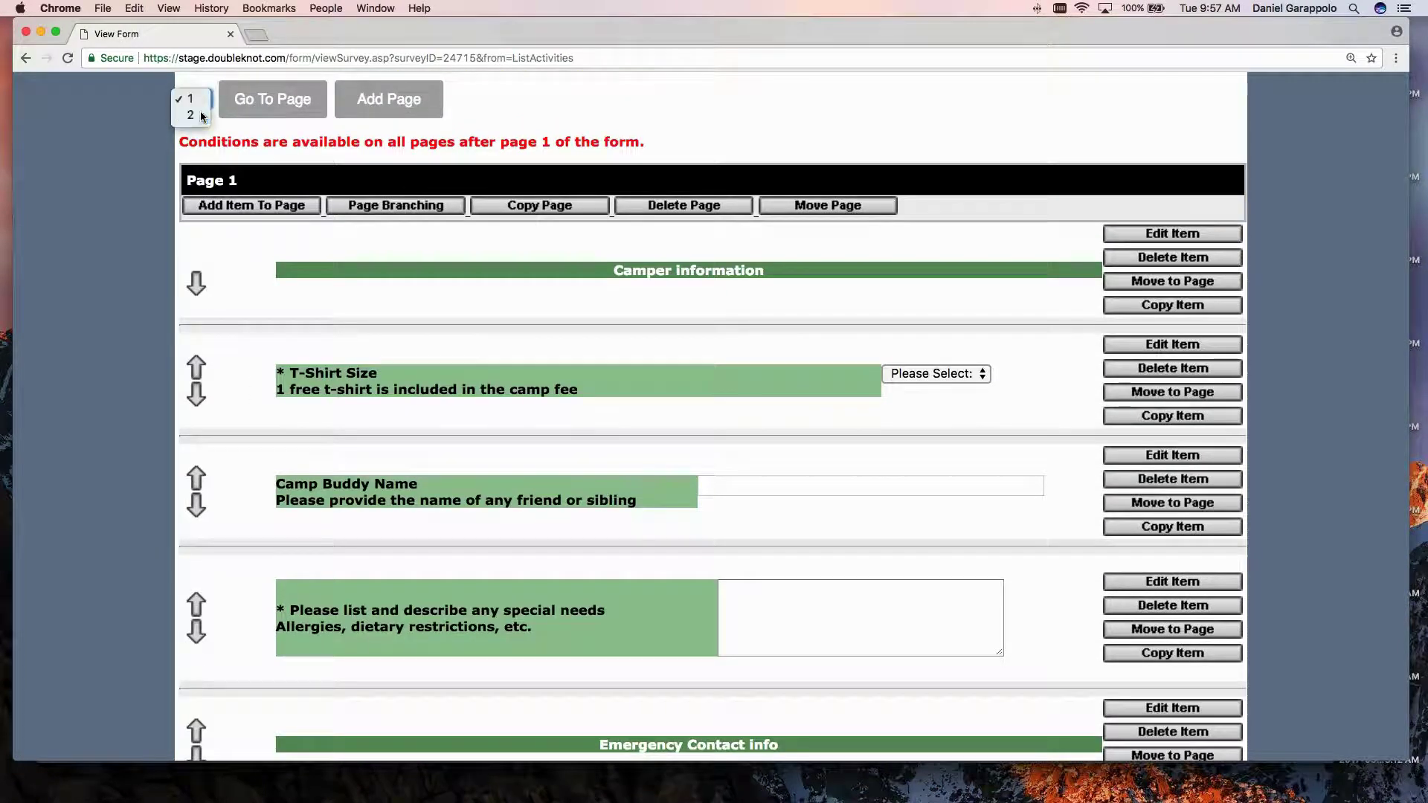
{"action": "left_click", "coordinate": [201, 116]}
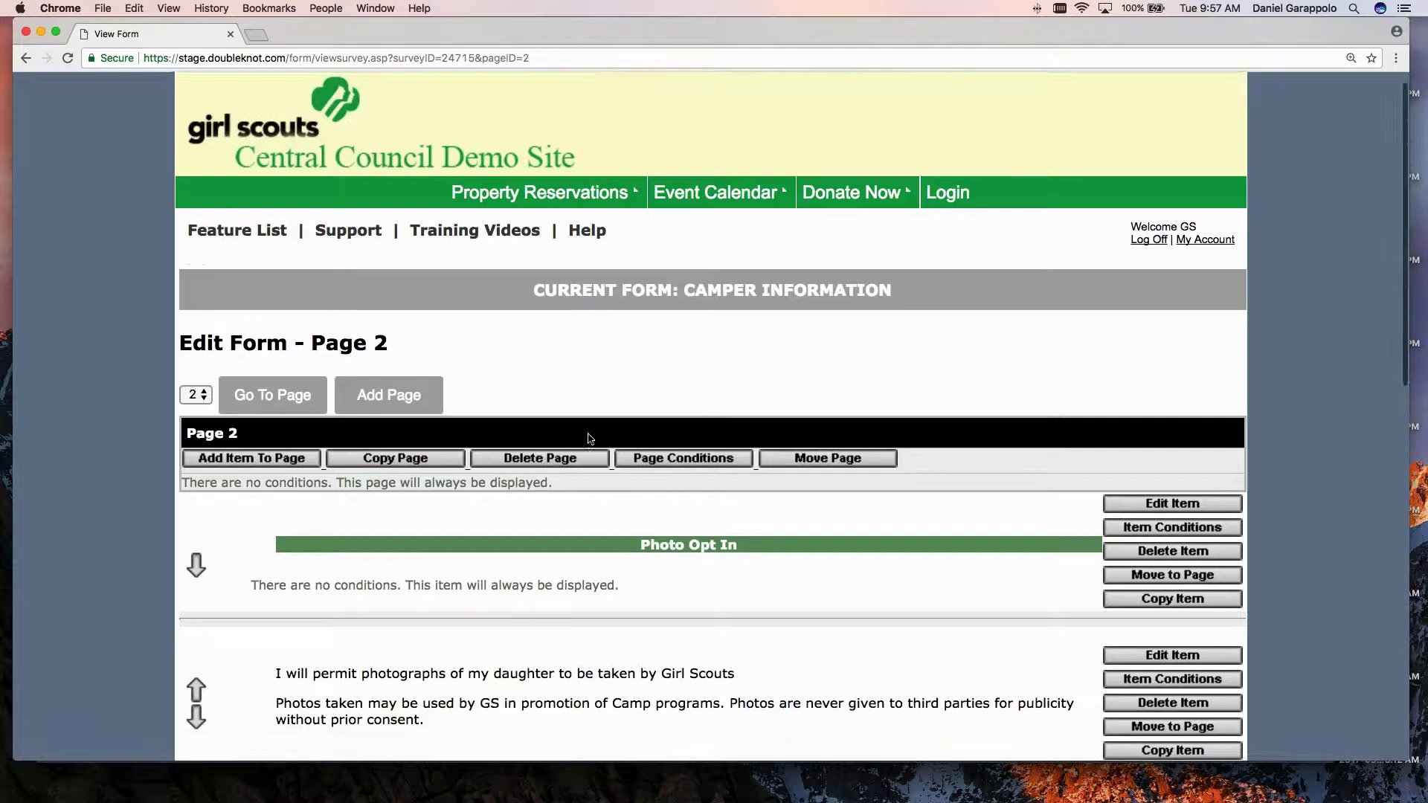
{"action": "scroll", "coordinate": [590, 439], "scroll_direction": "down", "scroll_amount": 5}
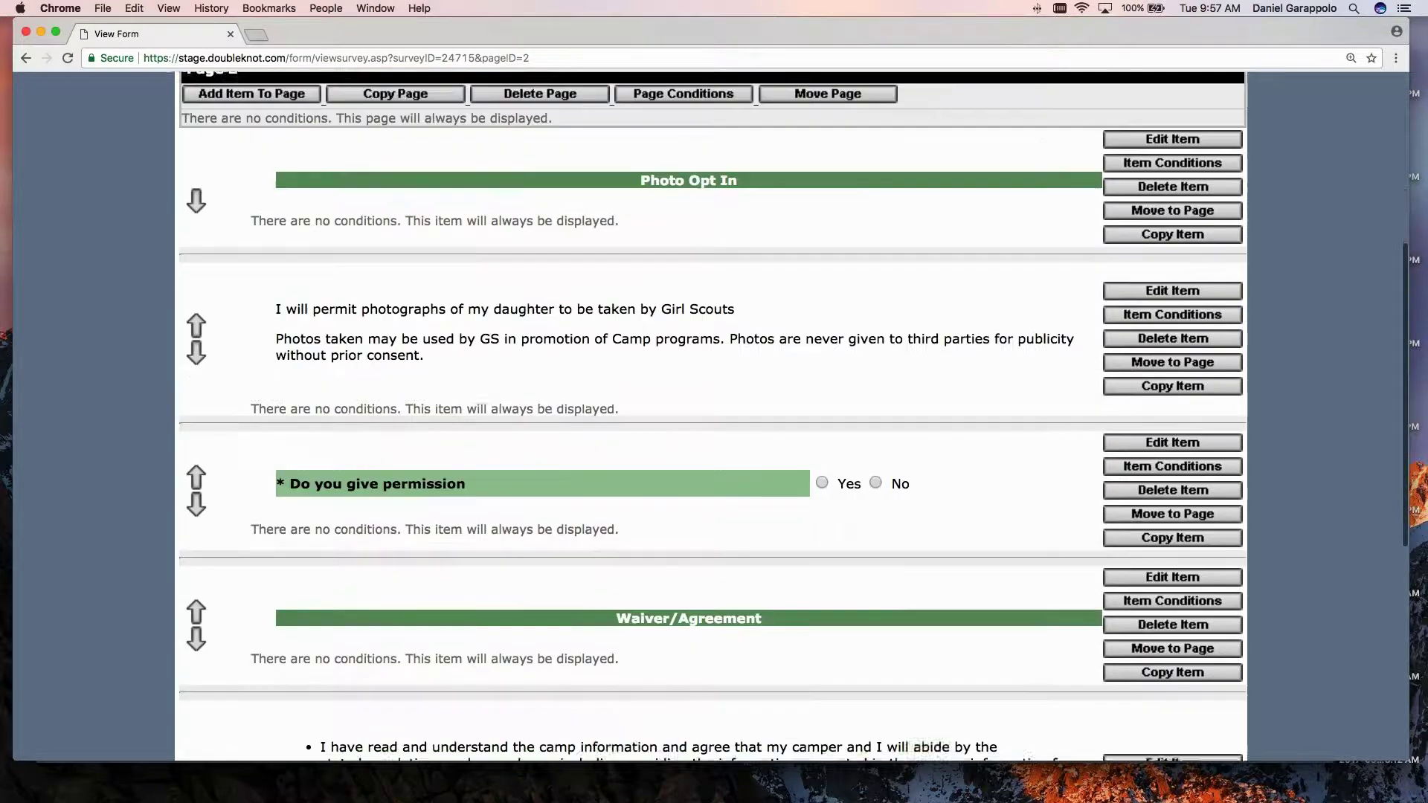
{"action": "scroll", "coordinate": [824, 184], "scroll_direction": "up", "scroll_amount": 1}
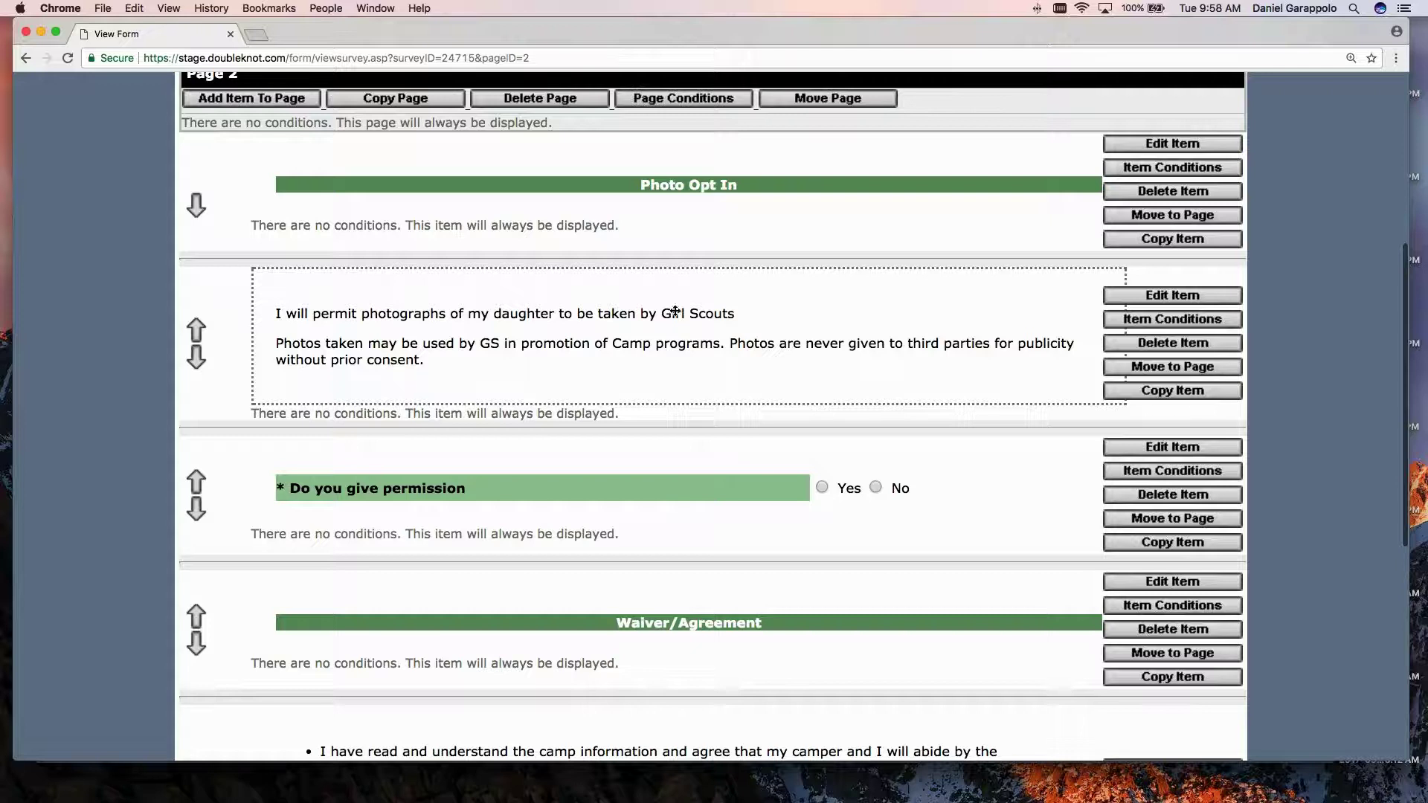
{"action": "left_click", "coordinate": [1172, 295]}
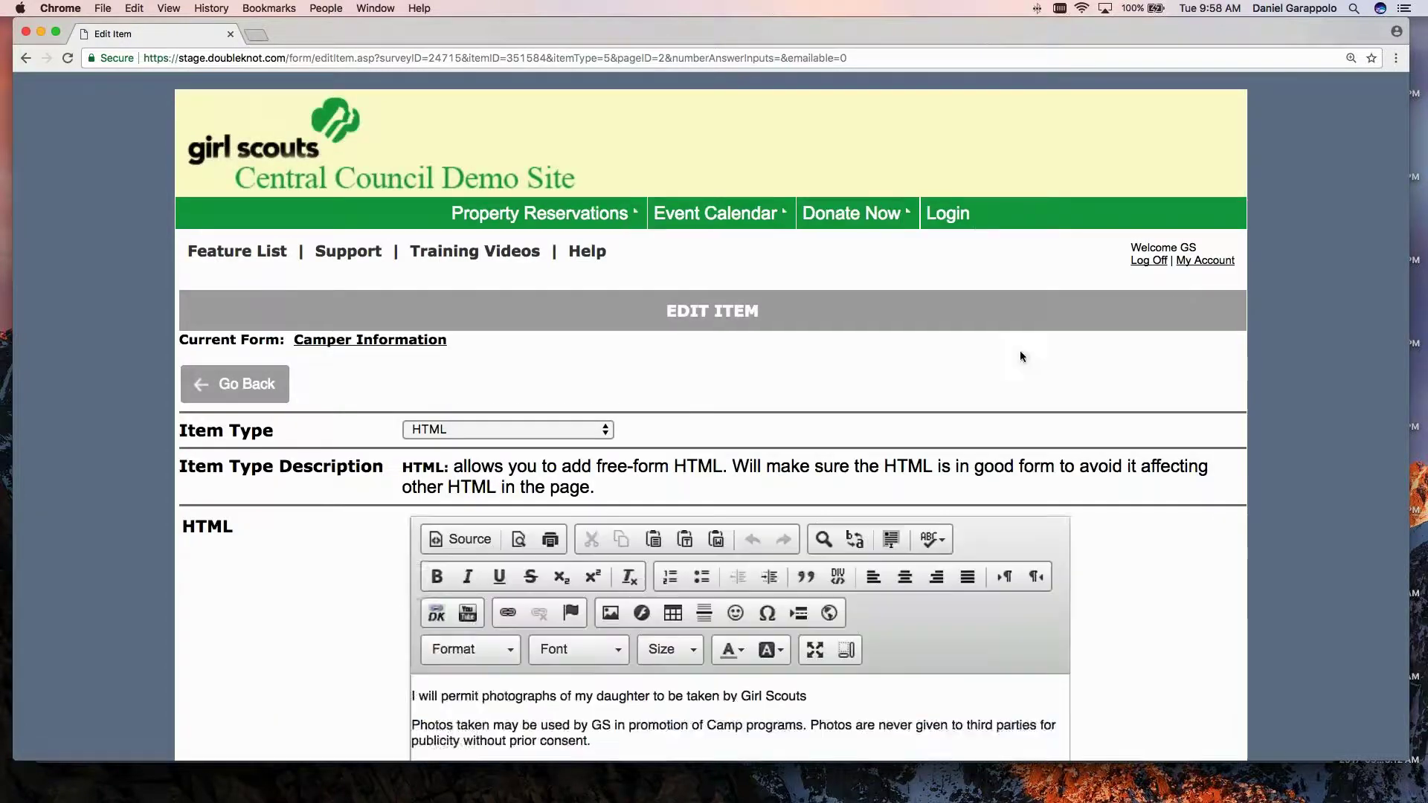
{"action": "scroll", "coordinate": [906, 399], "scroll_direction": "down", "scroll_amount": 5}
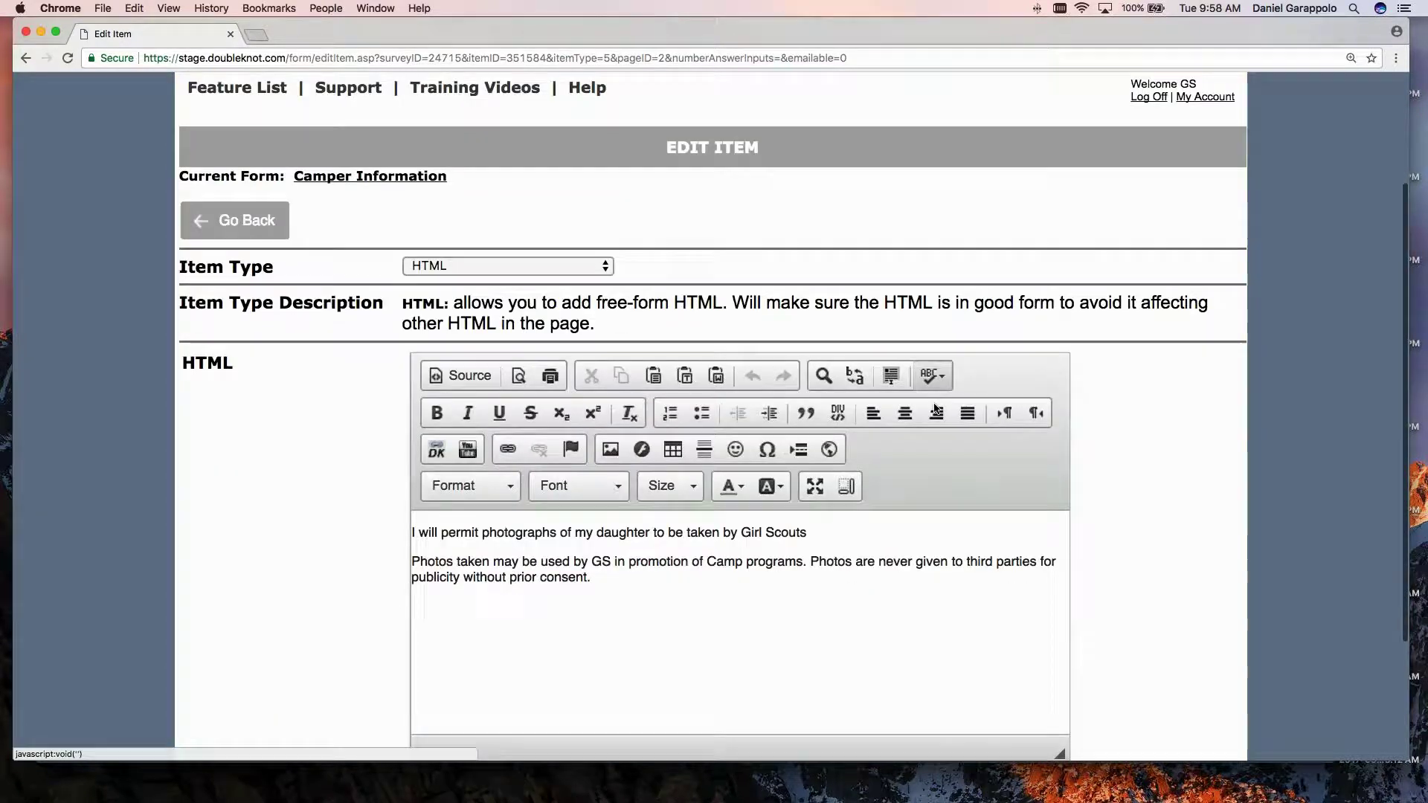
{"action": "left_click", "coordinate": [666, 500]}
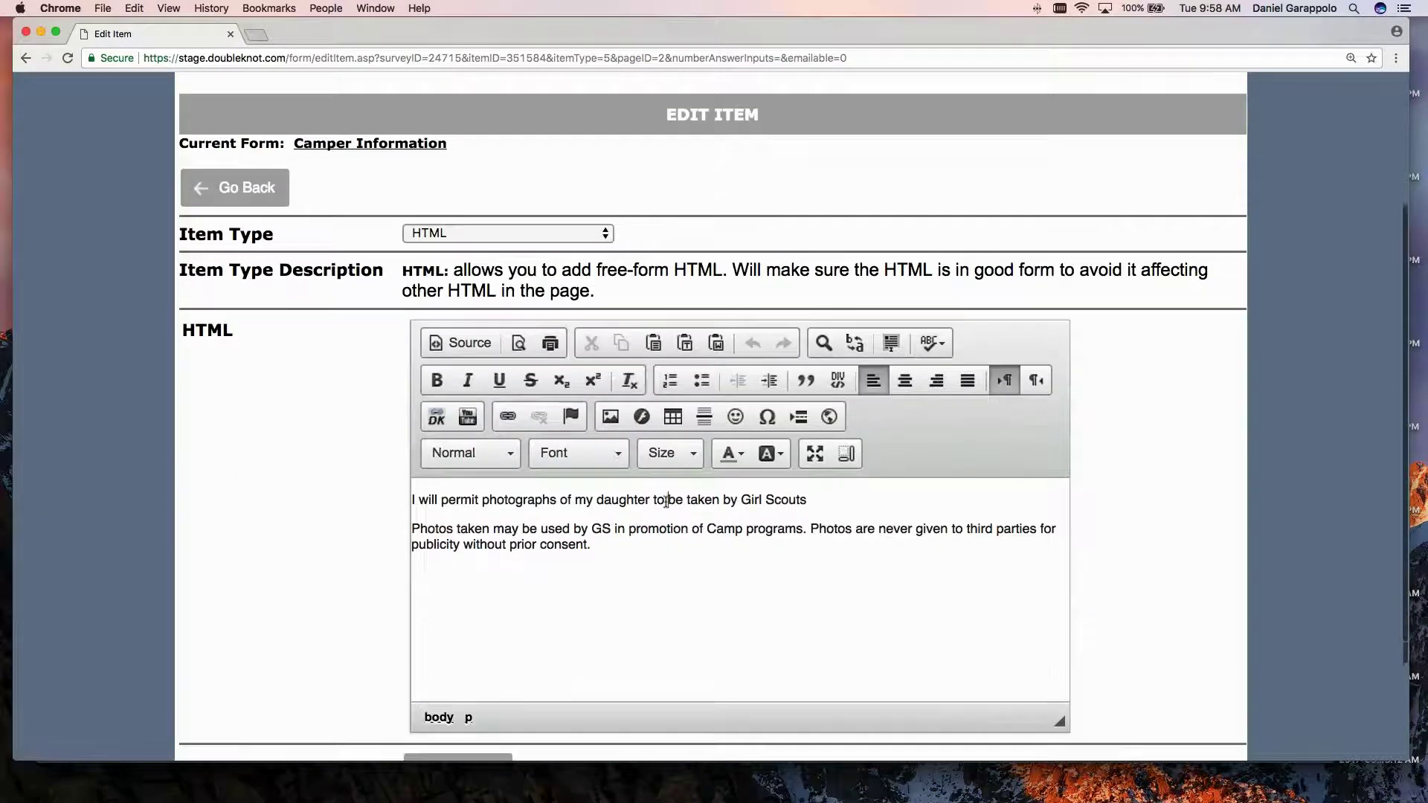
{"action": "triple_click", "coordinate": [667, 500]}
{"action": "triple_click", "coordinate": [674, 531]}
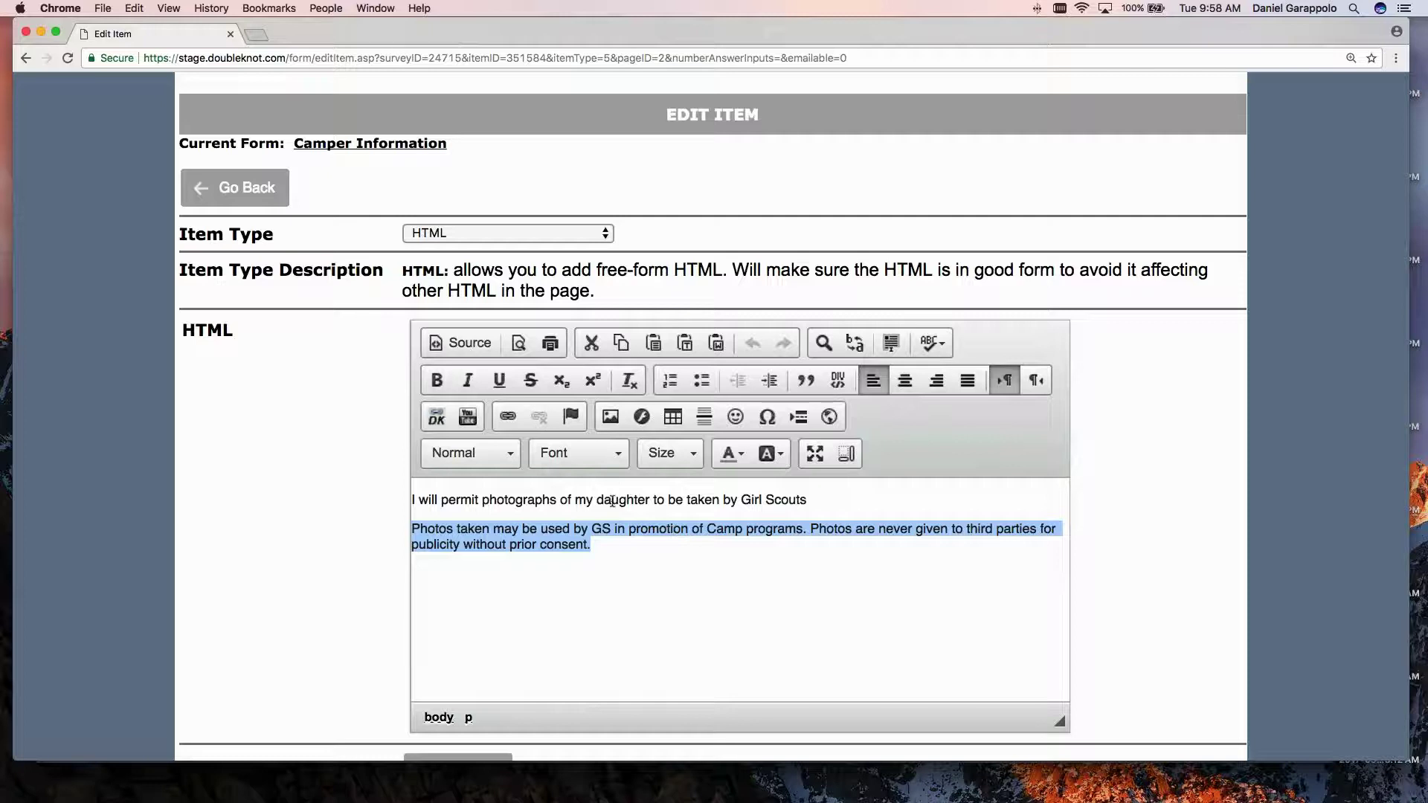
{"action": "left_click", "coordinate": [311, 426]}
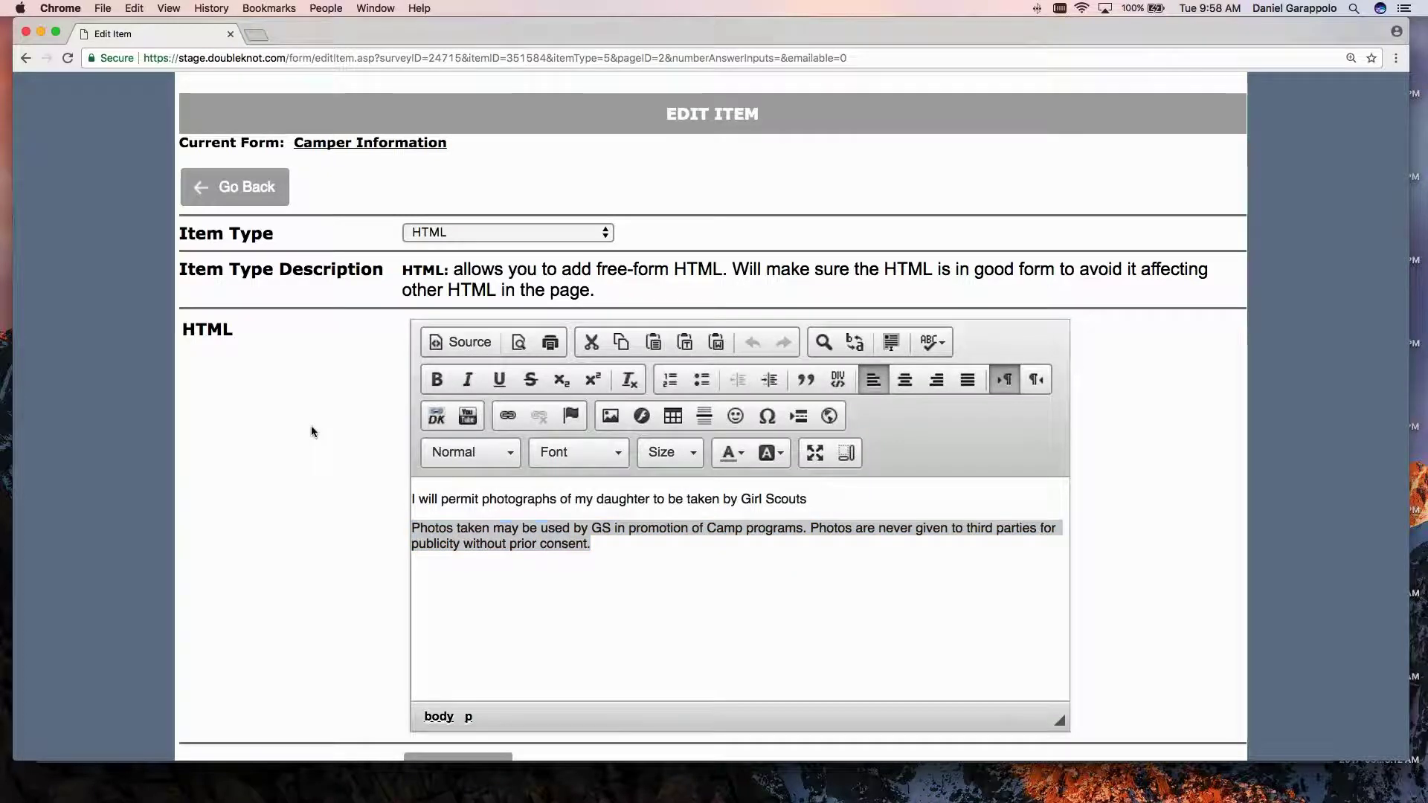
{"action": "scroll", "coordinate": [312, 426], "scroll_direction": "down", "scroll_amount": 3}
{"action": "scroll", "coordinate": [311, 425], "scroll_direction": "up", "scroll_amount": 5}
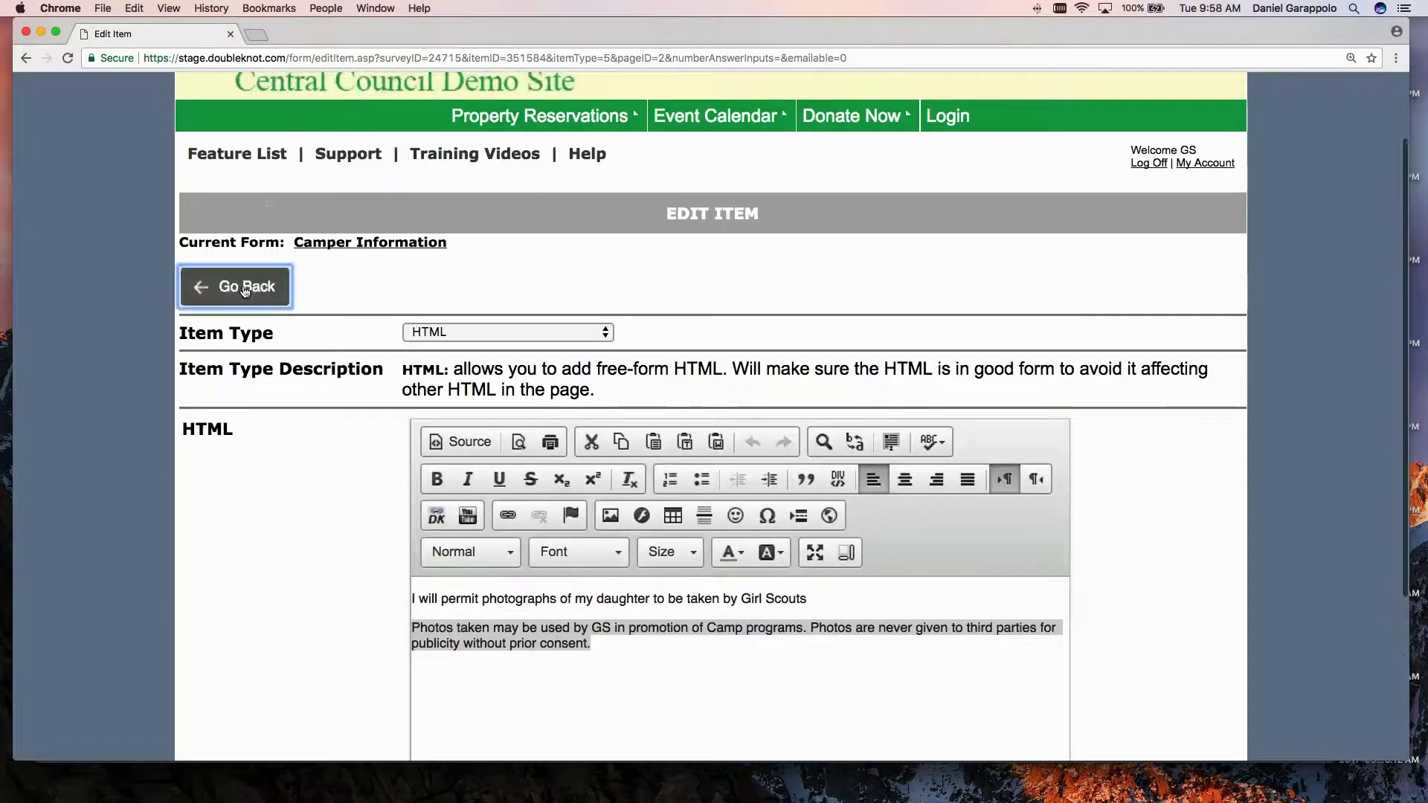
{"action": "left_click", "coordinate": [253, 284]}
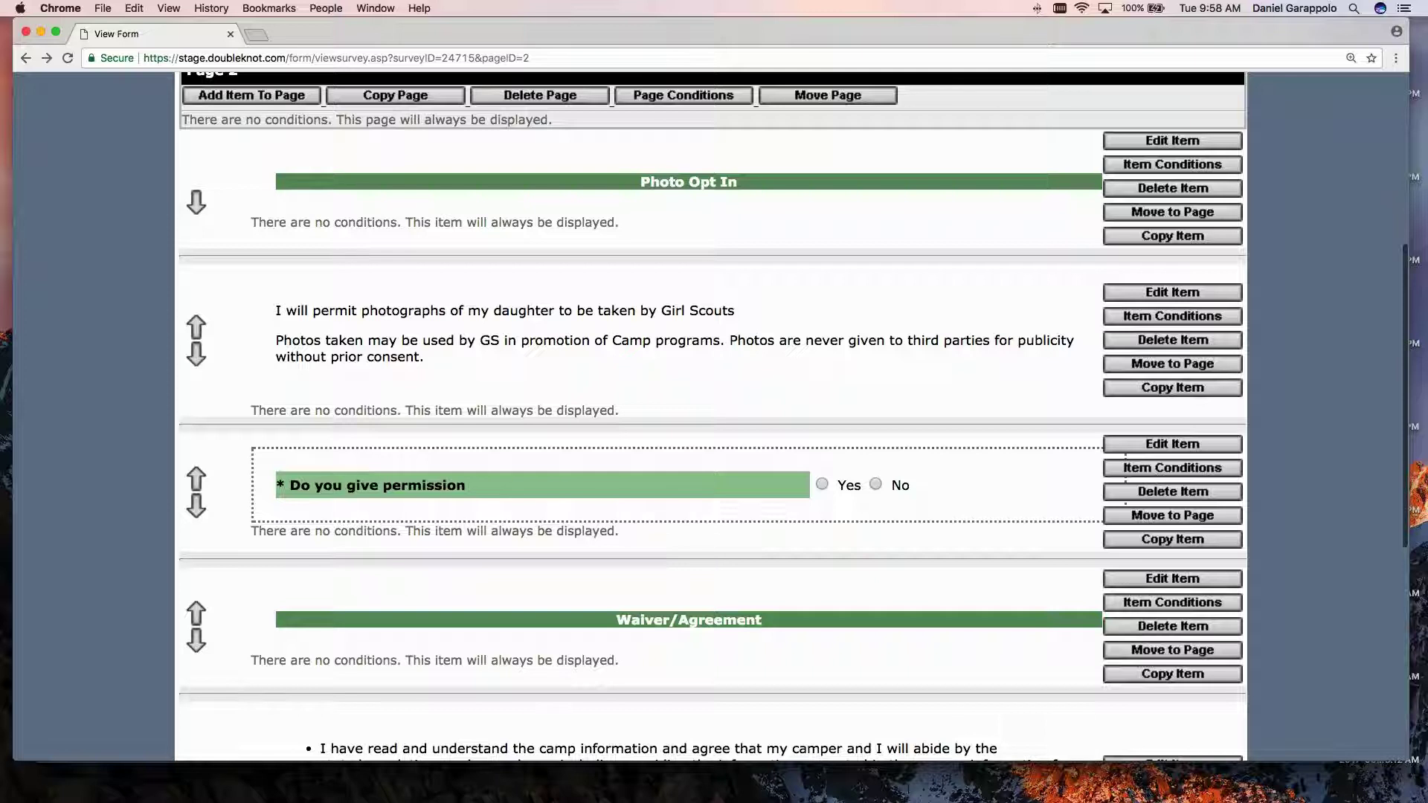
Select No for 'Do you give permission' and scroll down to the Waiver/Agreement section.
{"action": "left_click", "coordinate": [877, 485]}
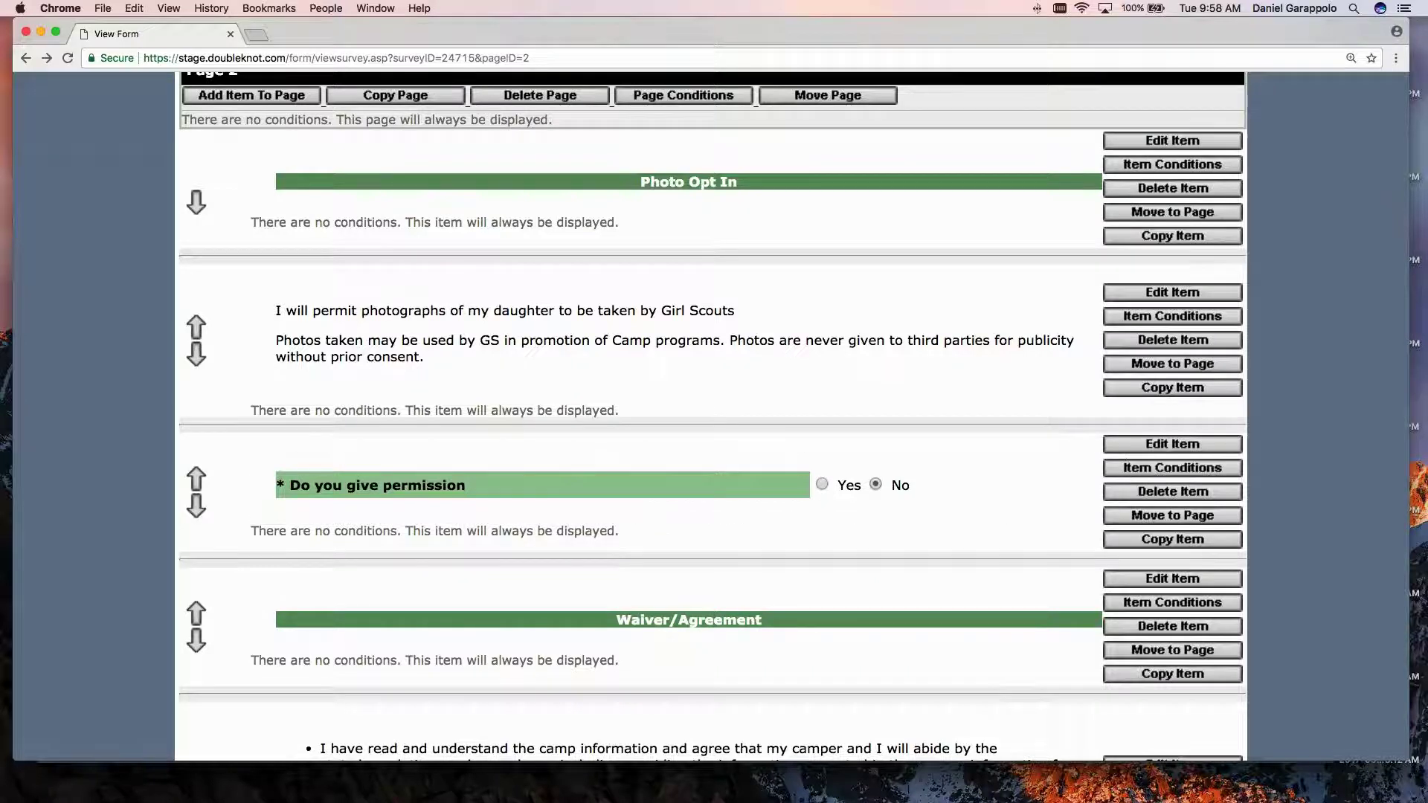
{"action": "scroll", "coordinate": [834, 572], "scroll_direction": "down", "scroll_amount": 2}
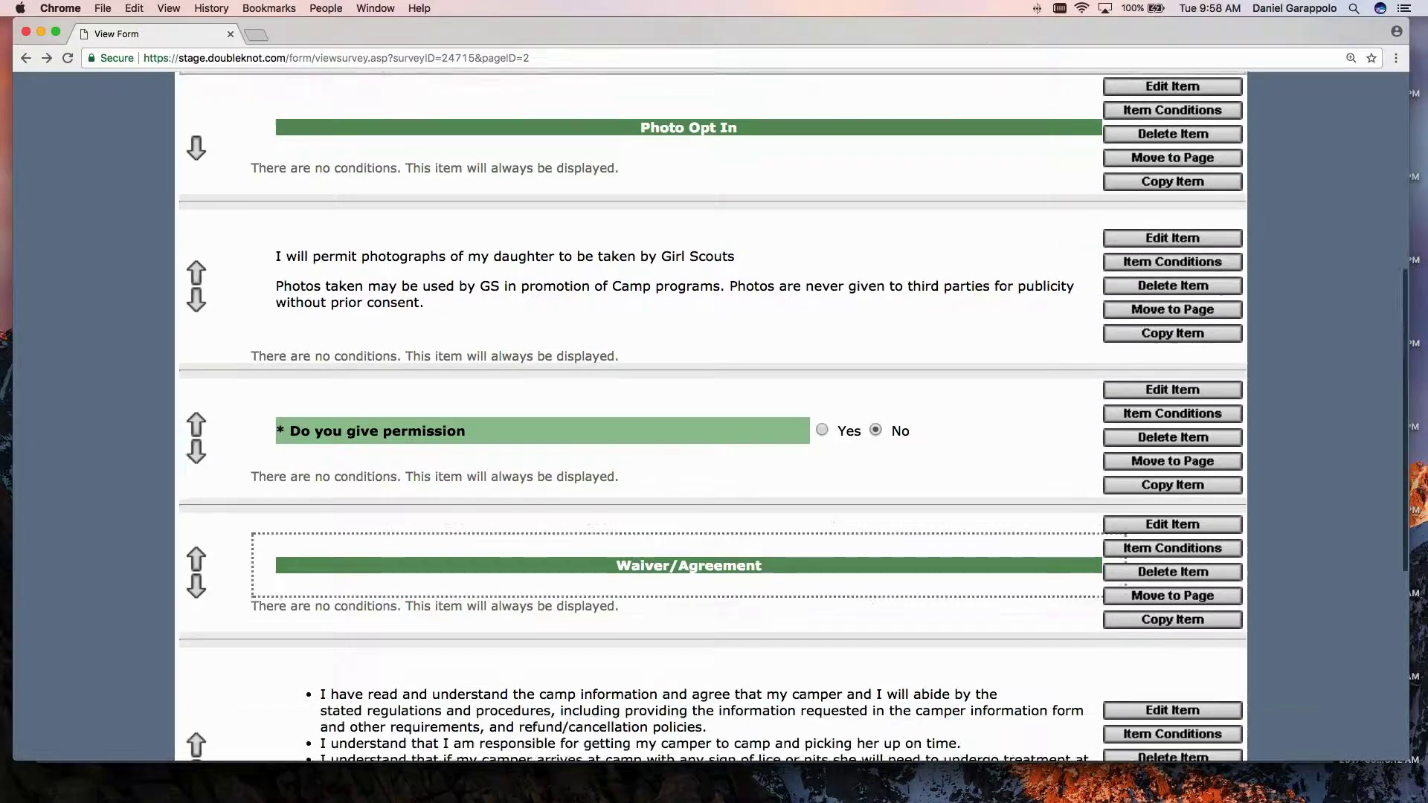
{"action": "scroll", "coordinate": [738, 532], "scroll_direction": "down", "scroll_amount": 10}
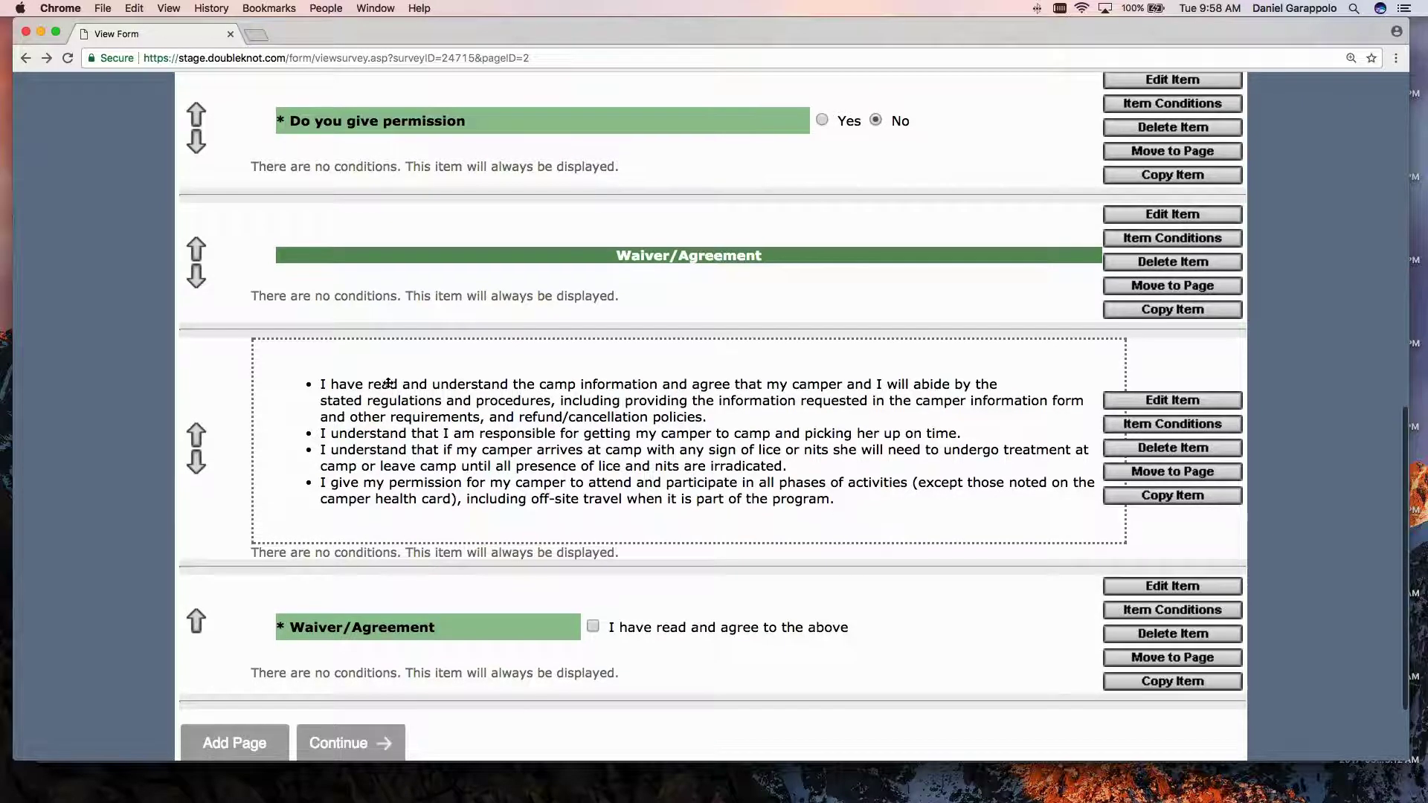
{"action": "scroll", "coordinate": [333, 279], "scroll_direction": "down", "scroll_amount": 2}
{"action": "scroll", "coordinate": [333, 279], "scroll_direction": "down", "scroll_amount": 2}
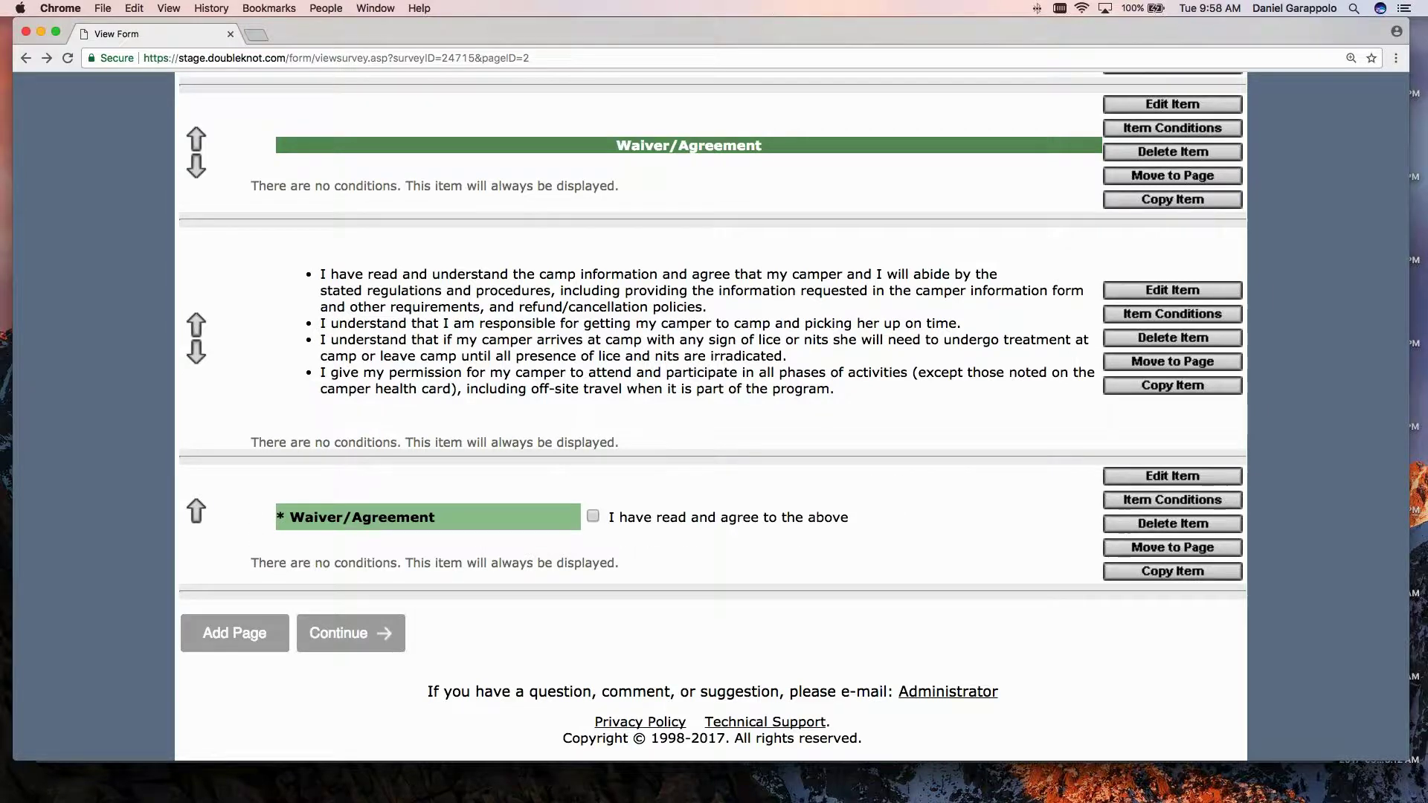
Open the Waiver/Agreement item and review its question and 'I have read and agree to the above' answer.
{"action": "left_click", "coordinate": [1161, 480]}
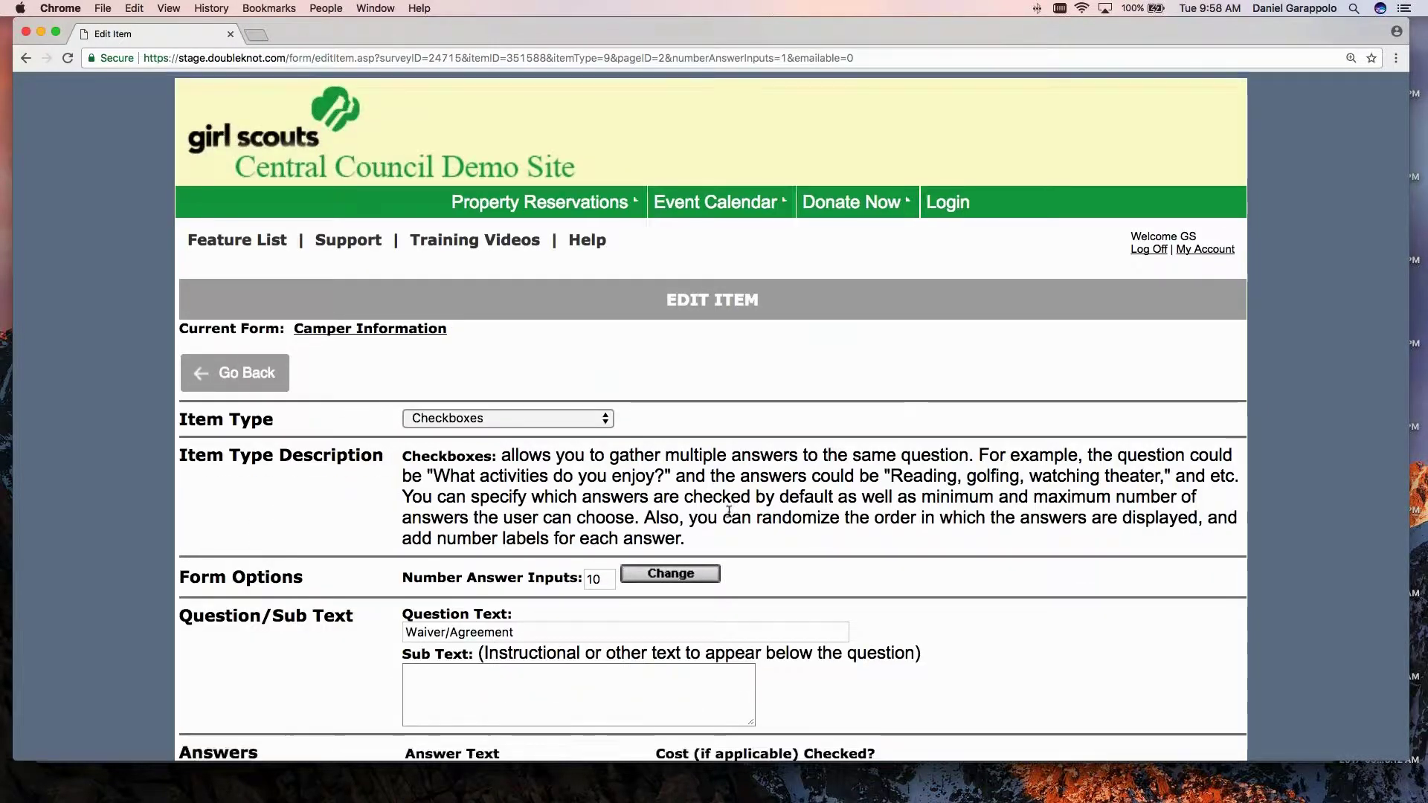
{"action": "scroll", "coordinate": [733, 512], "scroll_direction": "down", "scroll_amount": 3}
{"action": "scroll", "coordinate": [732, 511], "scroll_direction": "down", "scroll_amount": 2}
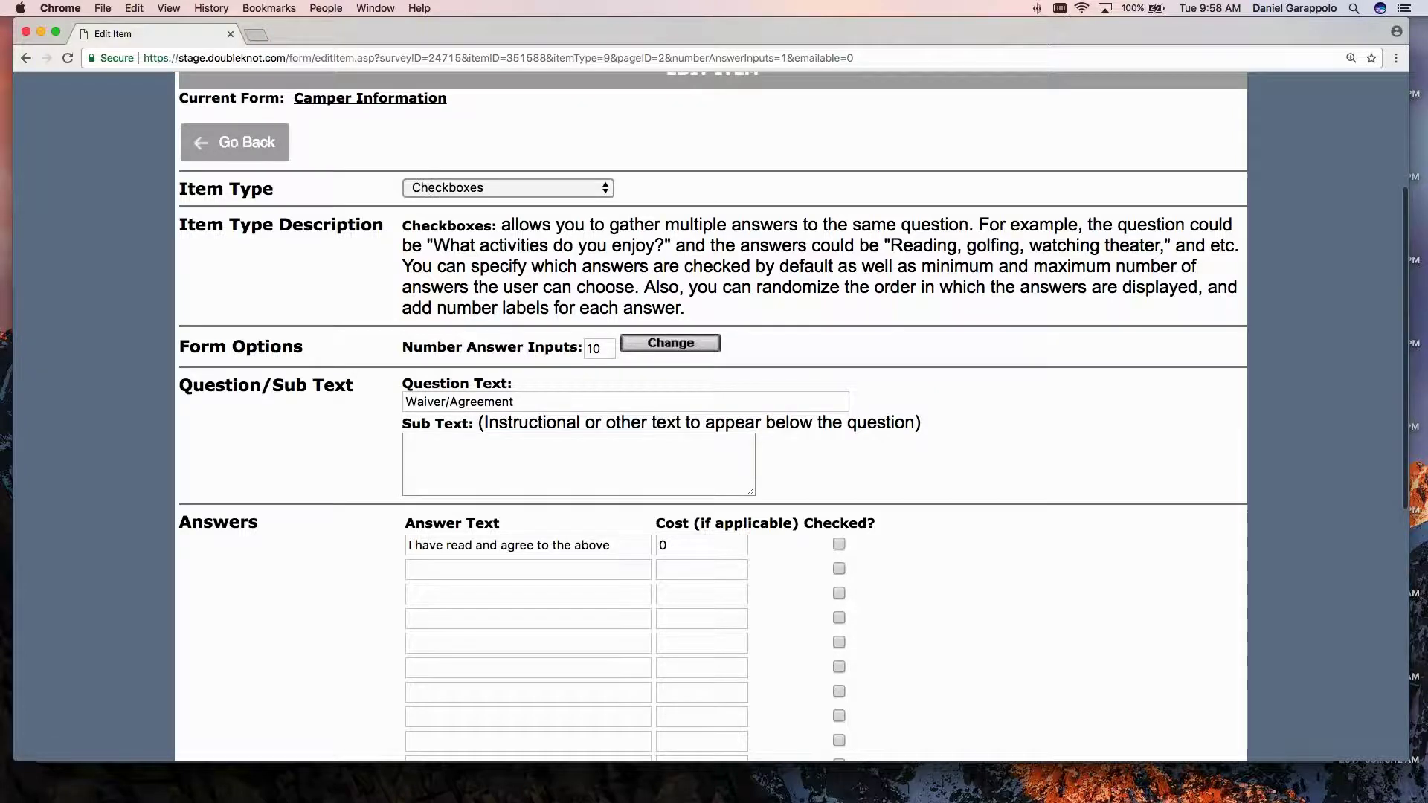
{"action": "scroll", "coordinate": [479, 339], "scroll_direction": "down", "scroll_amount": 2}
{"action": "double_click", "coordinate": [479, 337]}
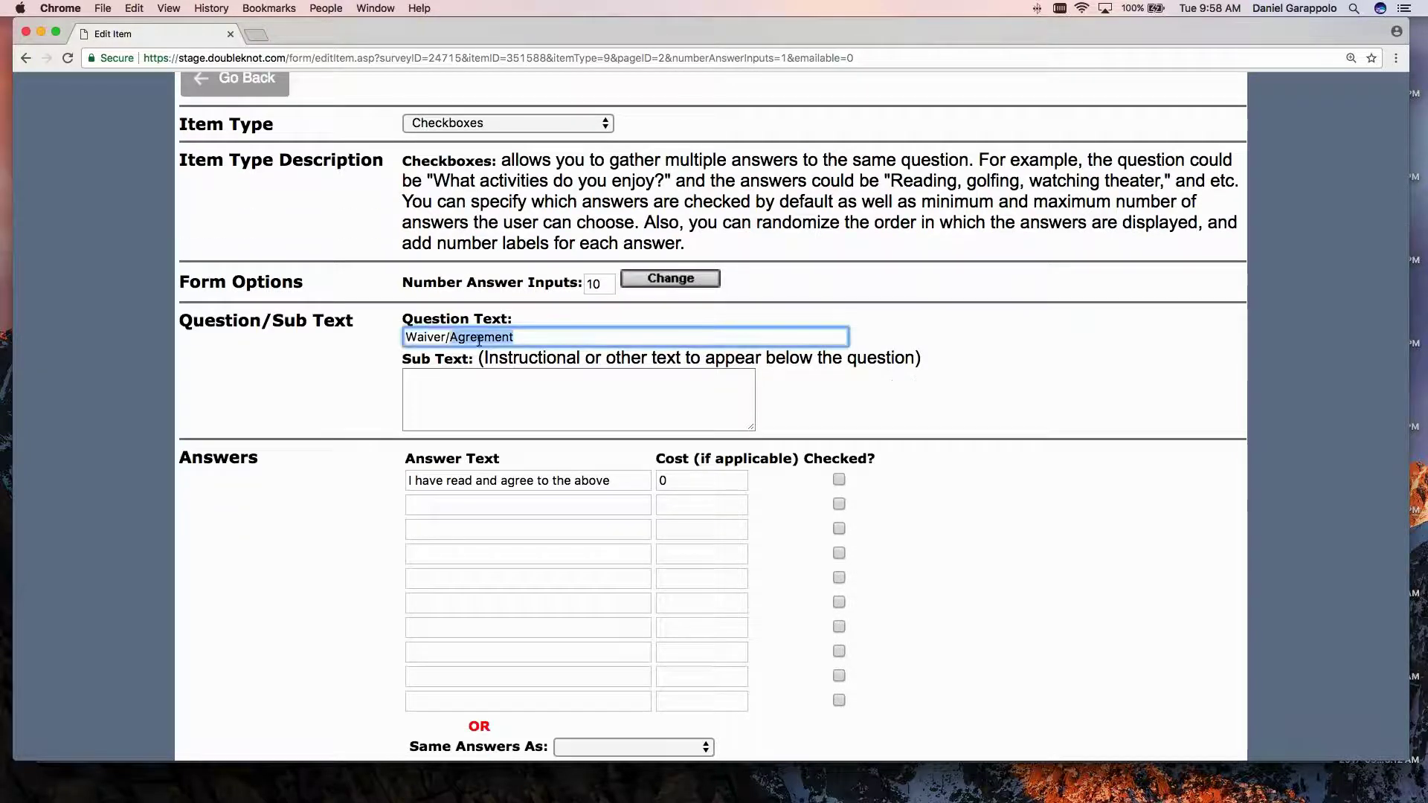
{"action": "left_click", "coordinate": [479, 337]}
{"action": "scroll", "coordinate": [338, 351], "scroll_direction": "down", "scroll_amount": 3}
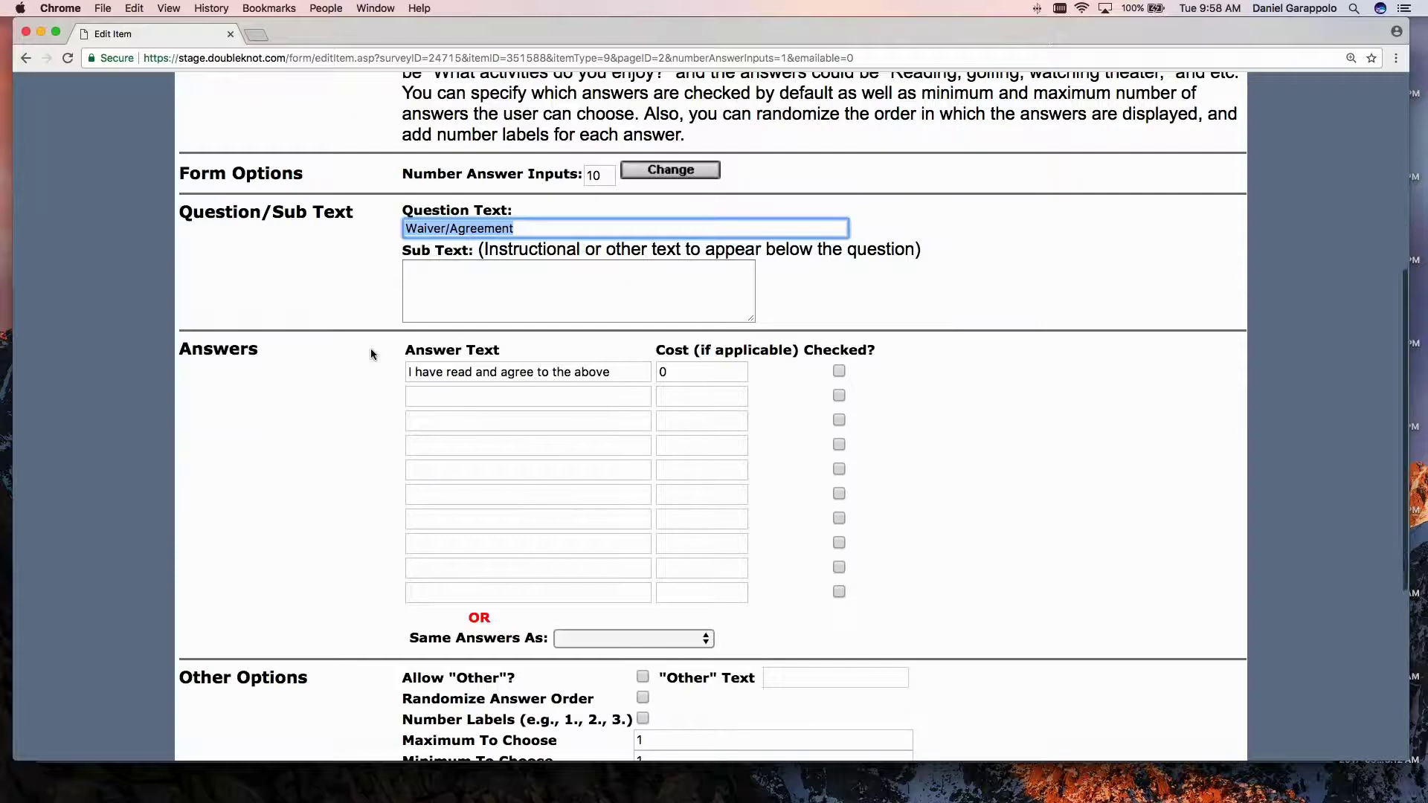
{"action": "triple_click", "coordinate": [617, 373]}
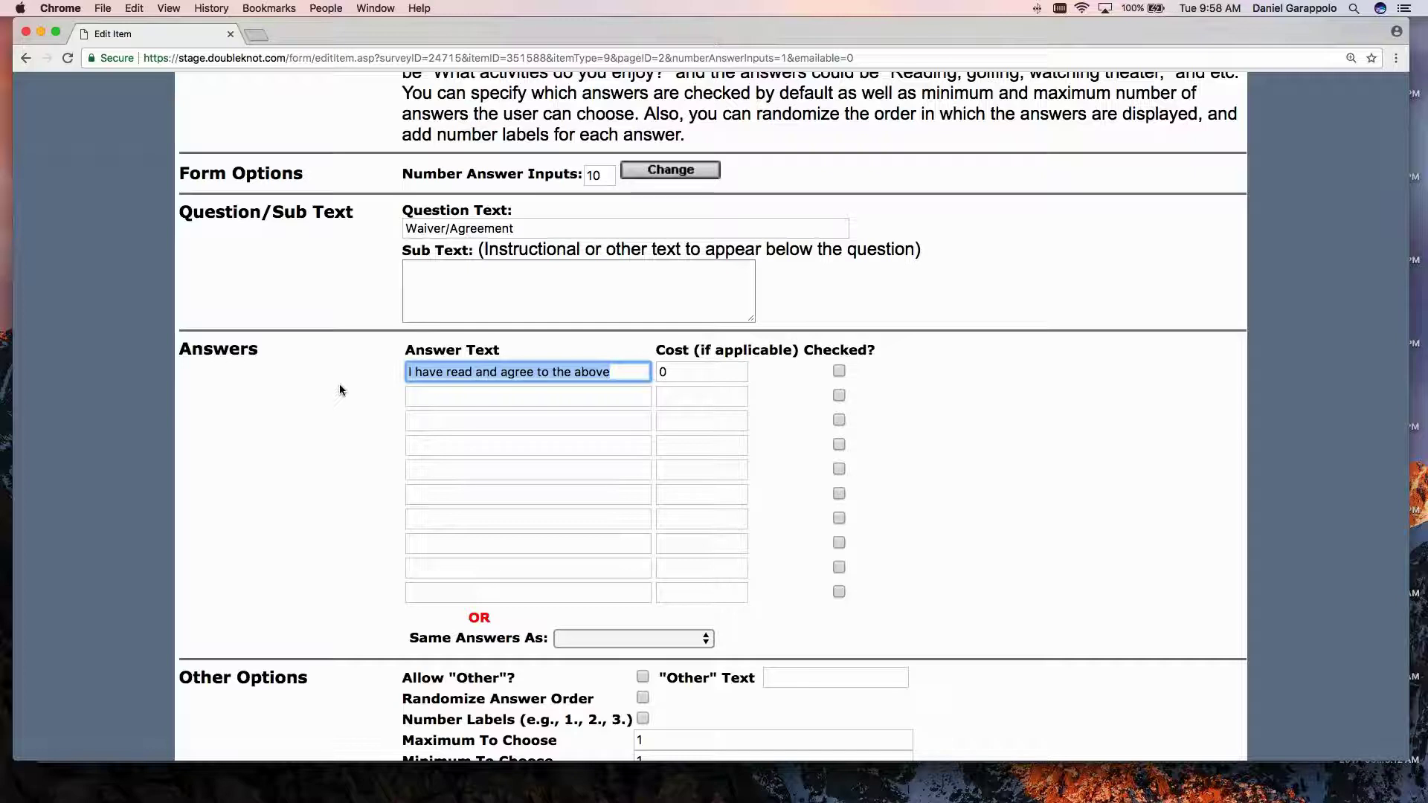
Check the Maximum To Choose and Minimum To Choose limits, leaving them unchanged.
{"action": "scroll", "coordinate": [340, 389], "scroll_direction": "down", "scroll_amount": 1}
{"action": "scroll", "coordinate": [339, 383], "scroll_direction": "down", "scroll_amount": 5}
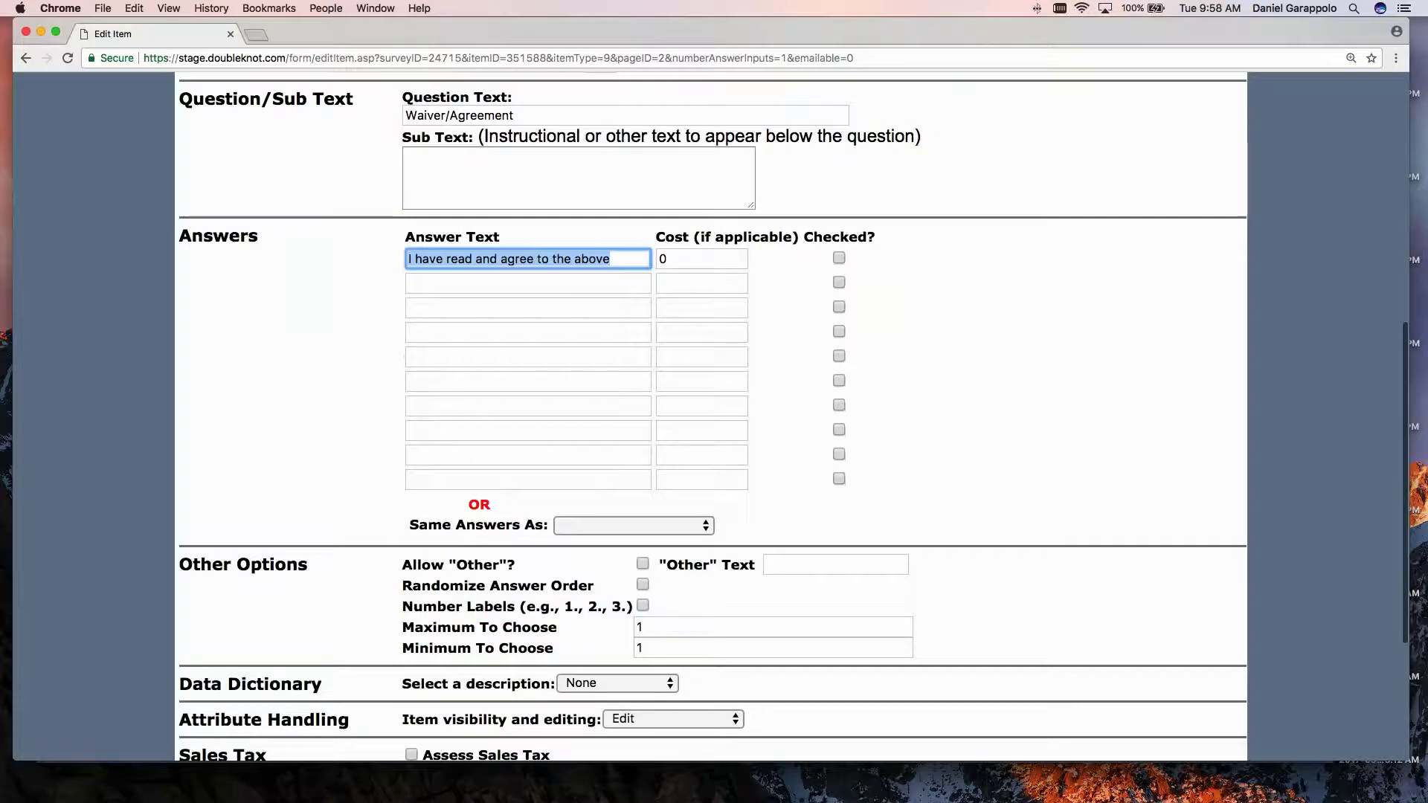
{"action": "double_click", "coordinate": [489, 627]}
{"action": "triple_click", "coordinate": [489, 627]}
{"action": "left_click", "coordinate": [474, 644]}
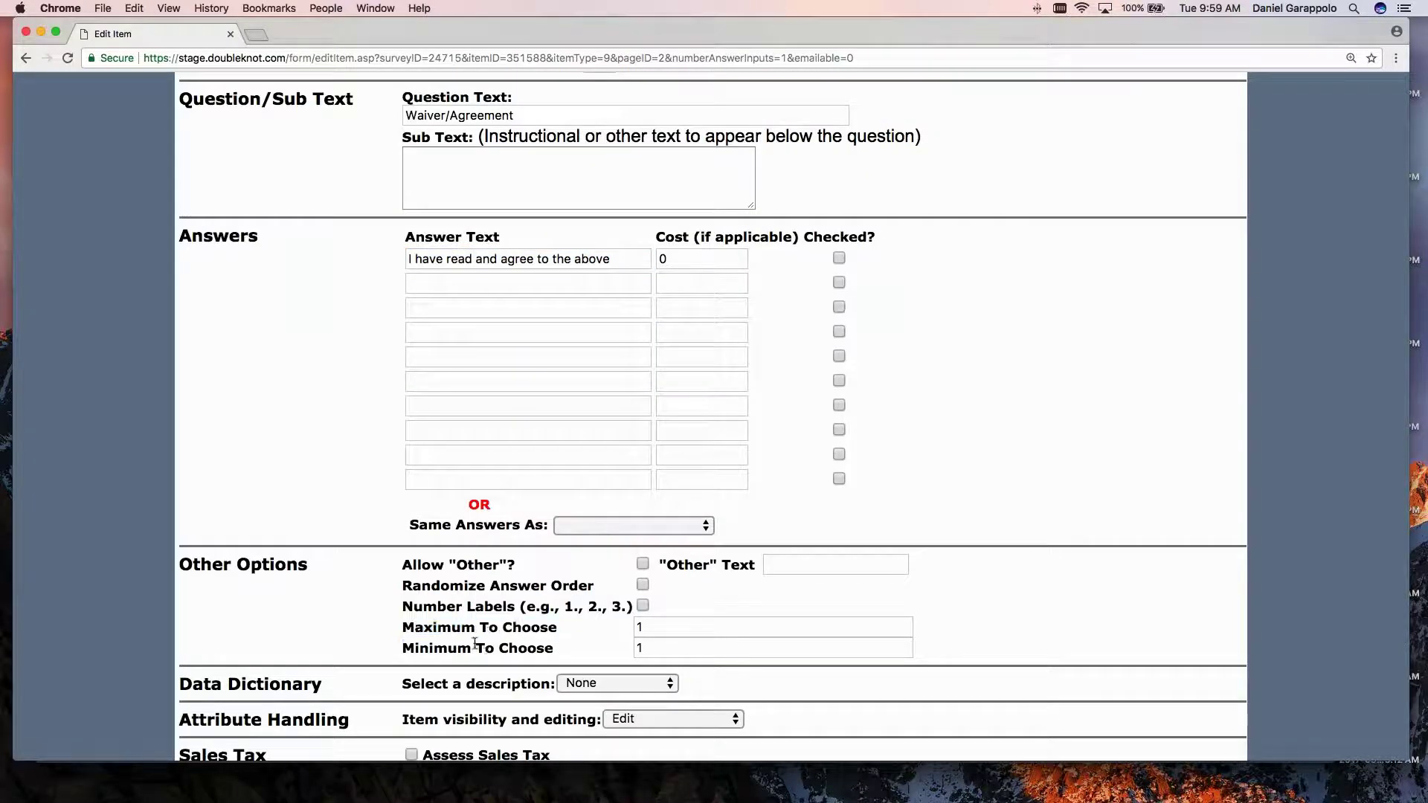
{"action": "key", "text": "Tab"}
{"action": "key", "text": "Tab"}
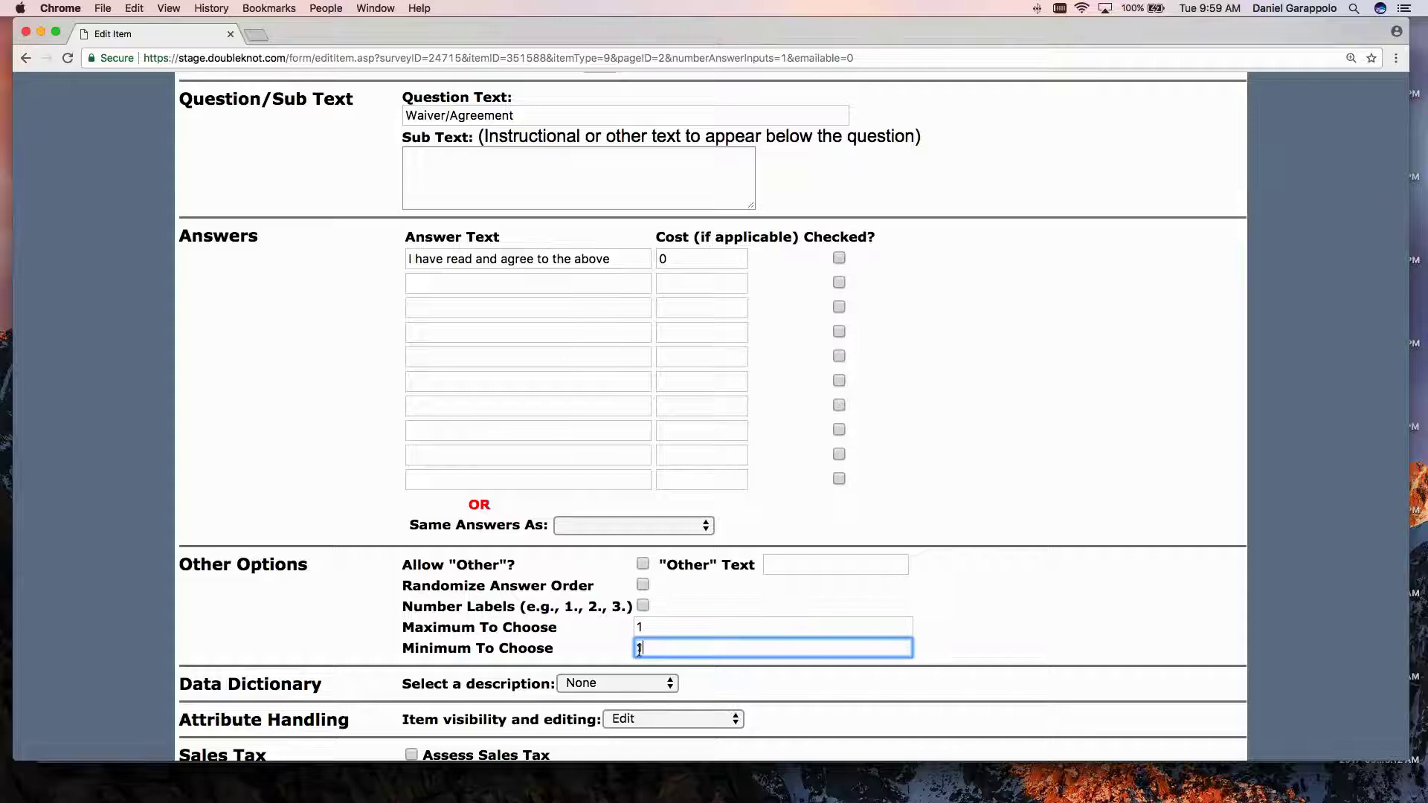
{"action": "scroll", "coordinate": [314, 335], "scroll_direction": "up", "scroll_amount": 1}
{"action": "scroll", "coordinate": [314, 329], "scroll_direction": "up", "scroll_amount": 6}
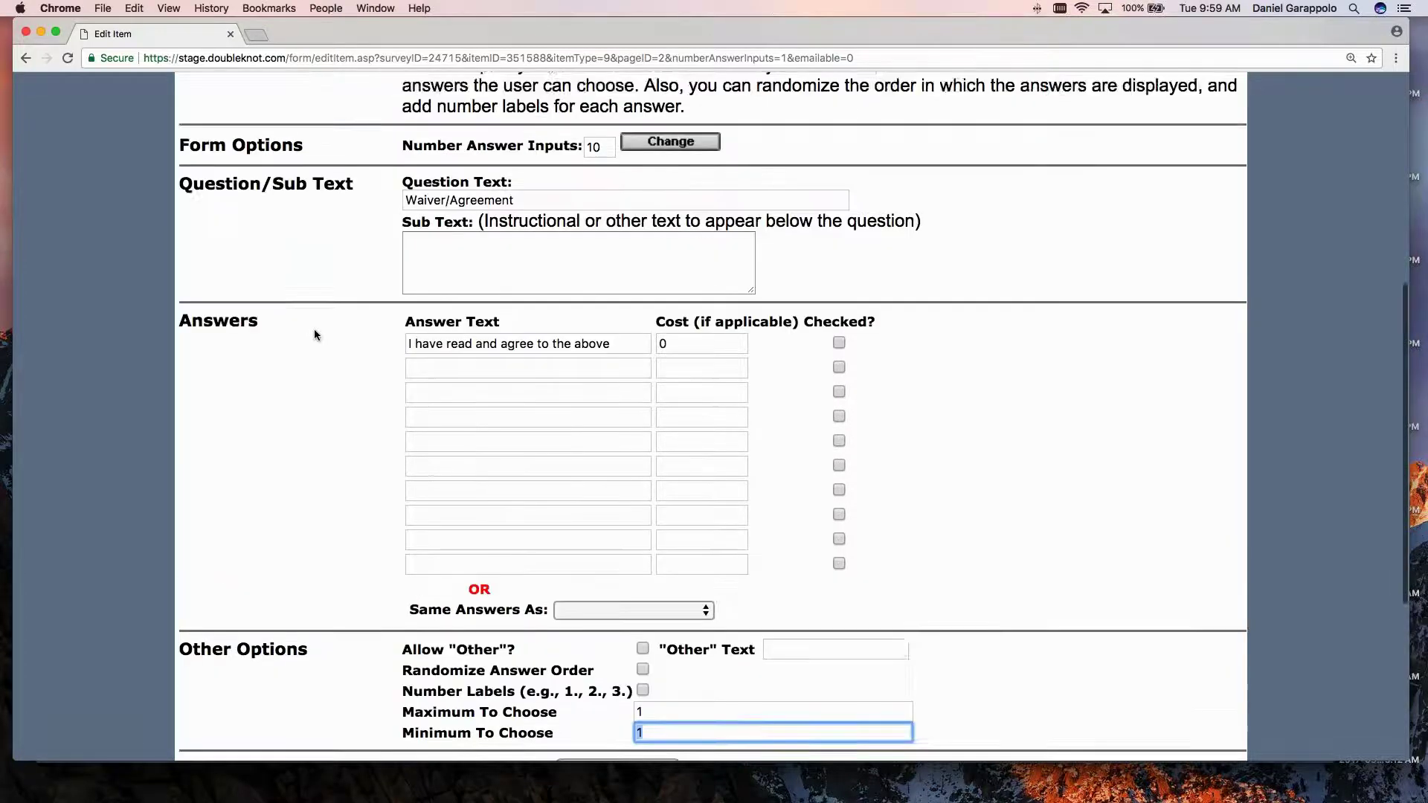
{"action": "scroll", "coordinate": [408, 384], "scroll_direction": "down", "scroll_amount": 1}
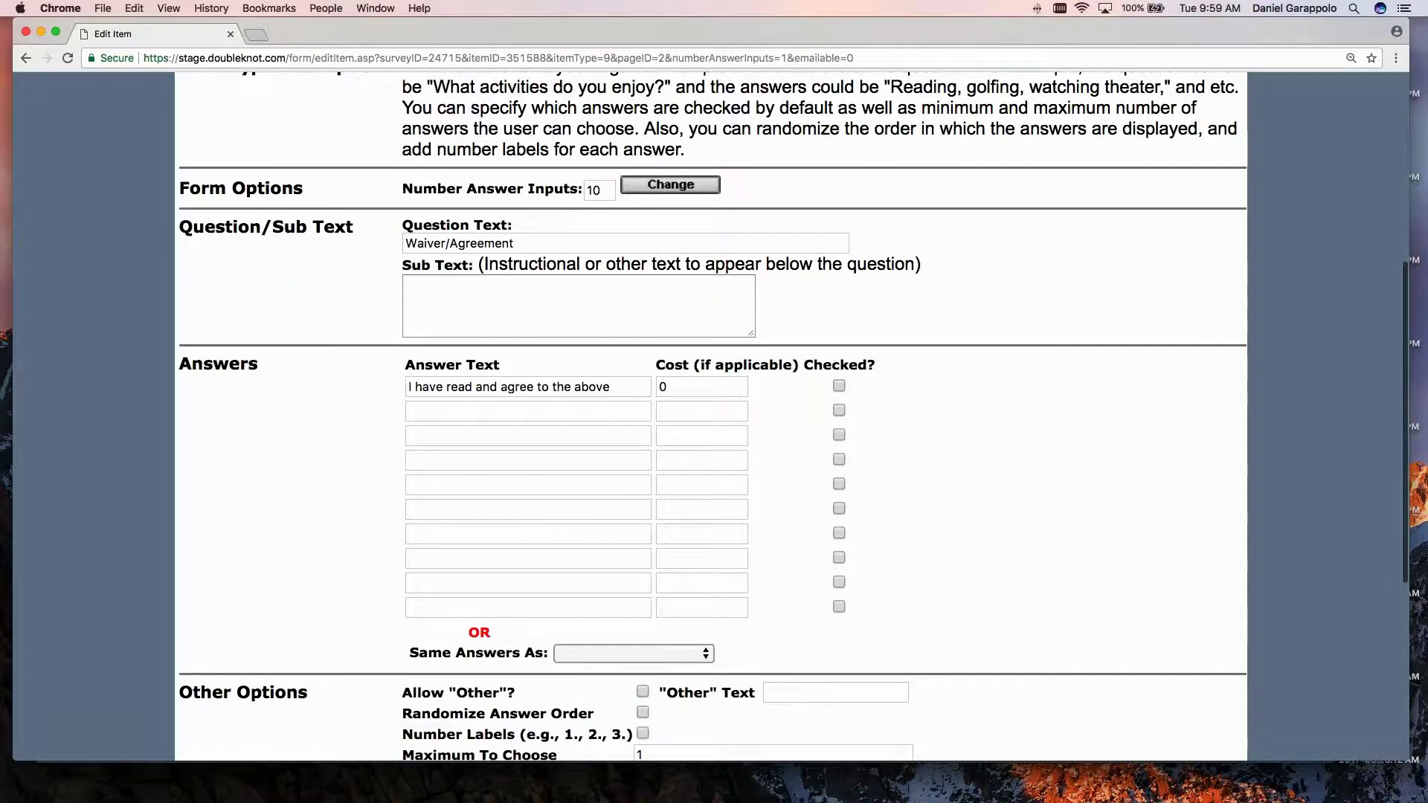
{"action": "scroll", "coordinate": [409, 384], "scroll_direction": "down", "scroll_amount": 15}
{"action": "scroll", "coordinate": [409, 385], "scroll_direction": "up", "scroll_amount": 20}
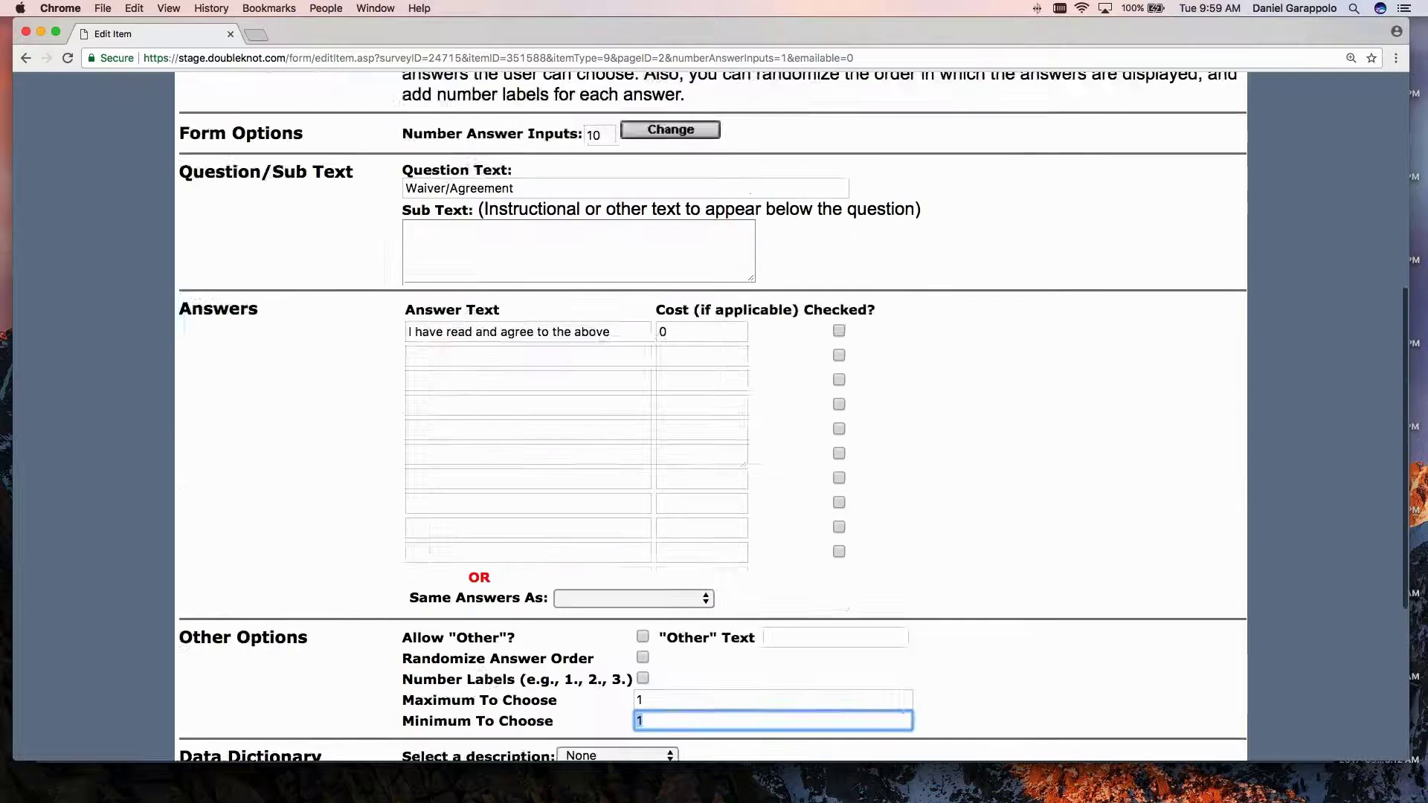
{"action": "key", "text": "super+bracketleft"}
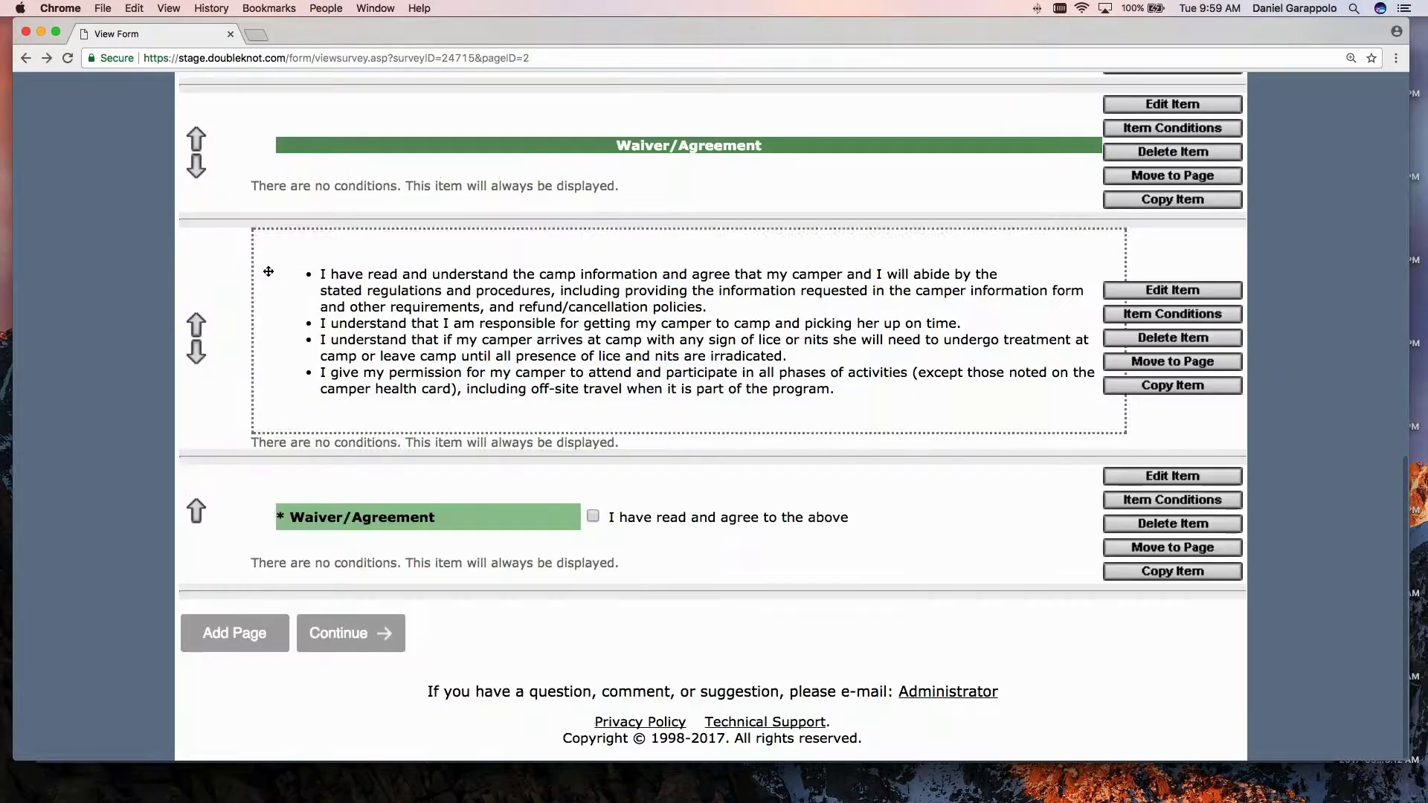
{"action": "scroll", "coordinate": [685, 348], "scroll_direction": "up", "scroll_amount": 1}
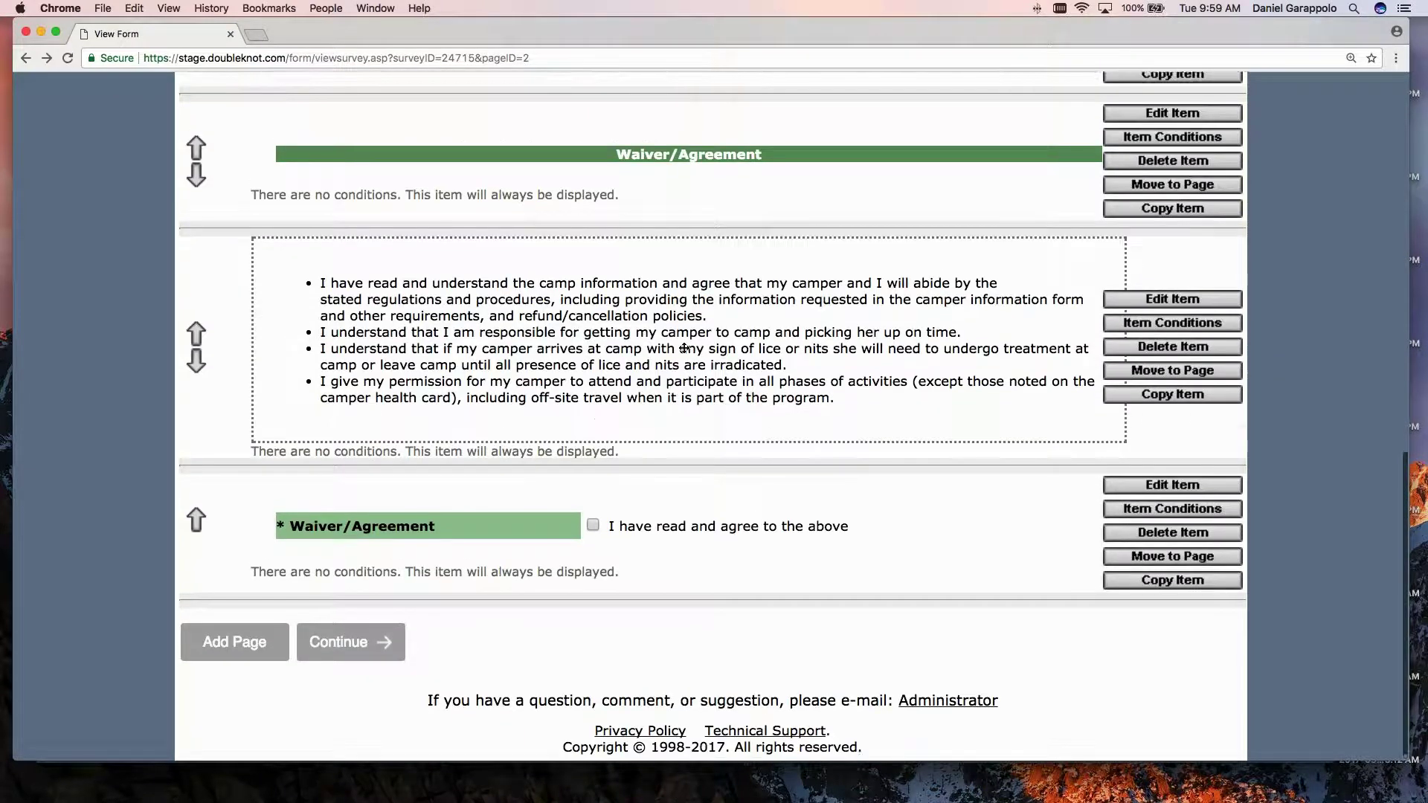
{"action": "scroll", "coordinate": [684, 348], "scroll_direction": "up", "scroll_amount": 10}
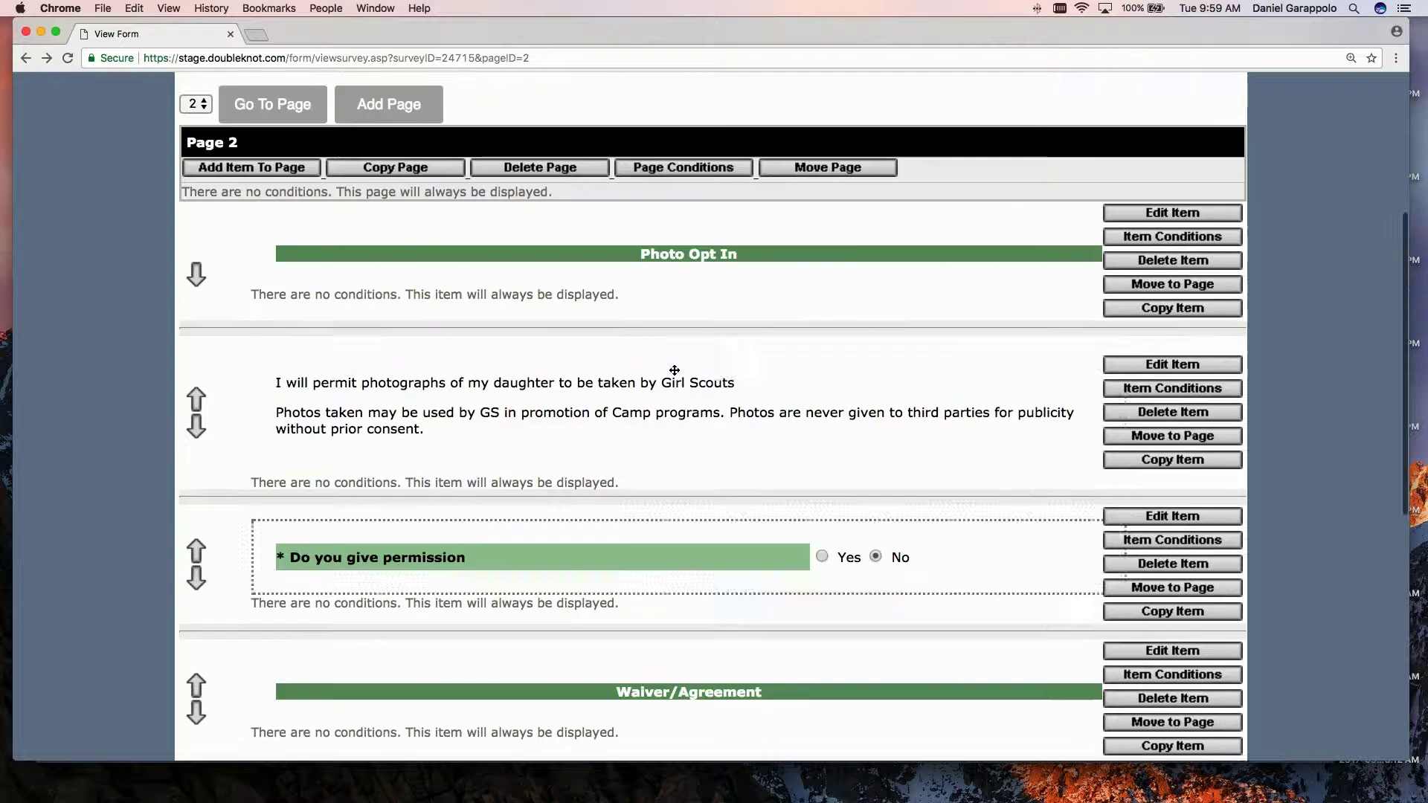
{"action": "scroll", "coordinate": [673, 375], "scroll_direction": "down", "scroll_amount": 5}
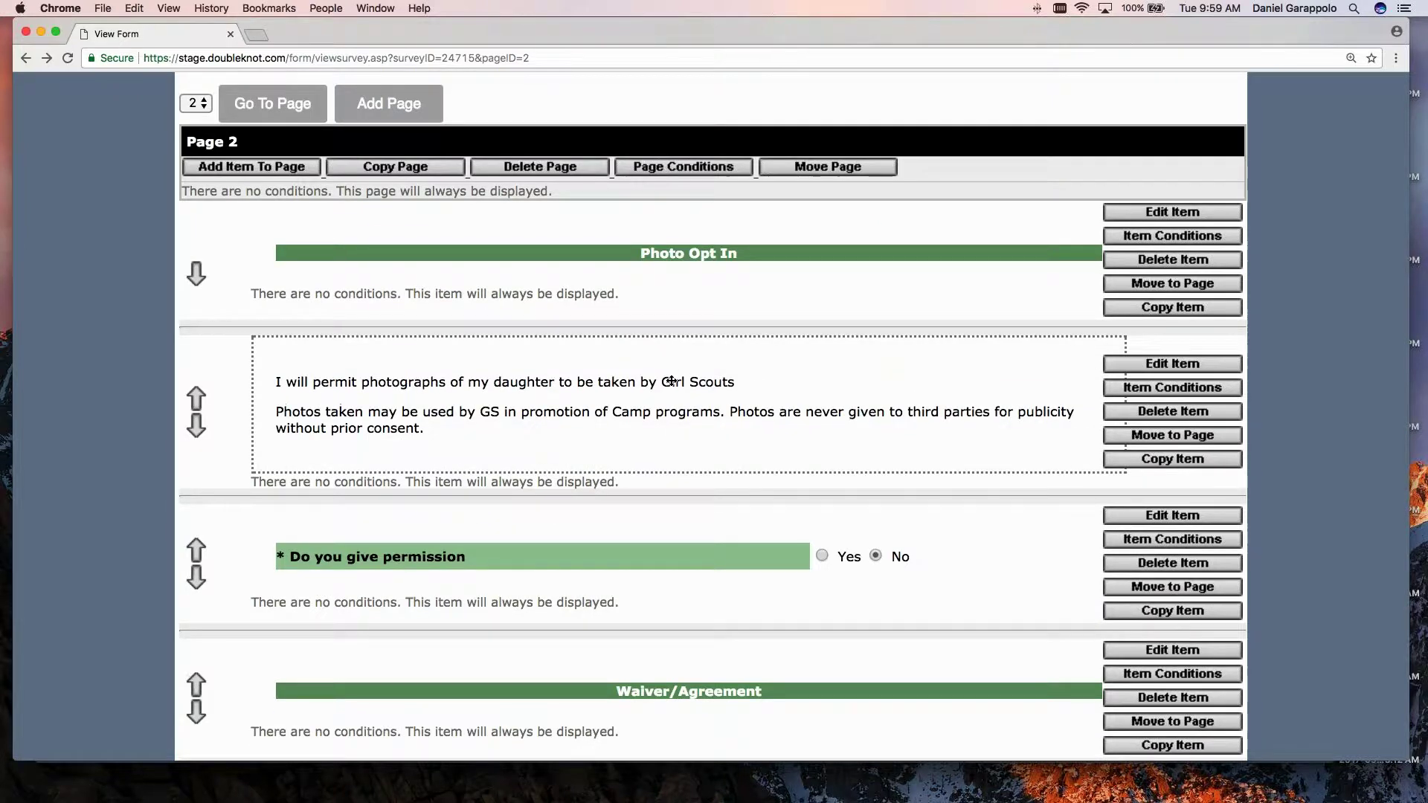
{"action": "scroll", "coordinate": [672, 381], "scroll_direction": "down", "scroll_amount": 10}
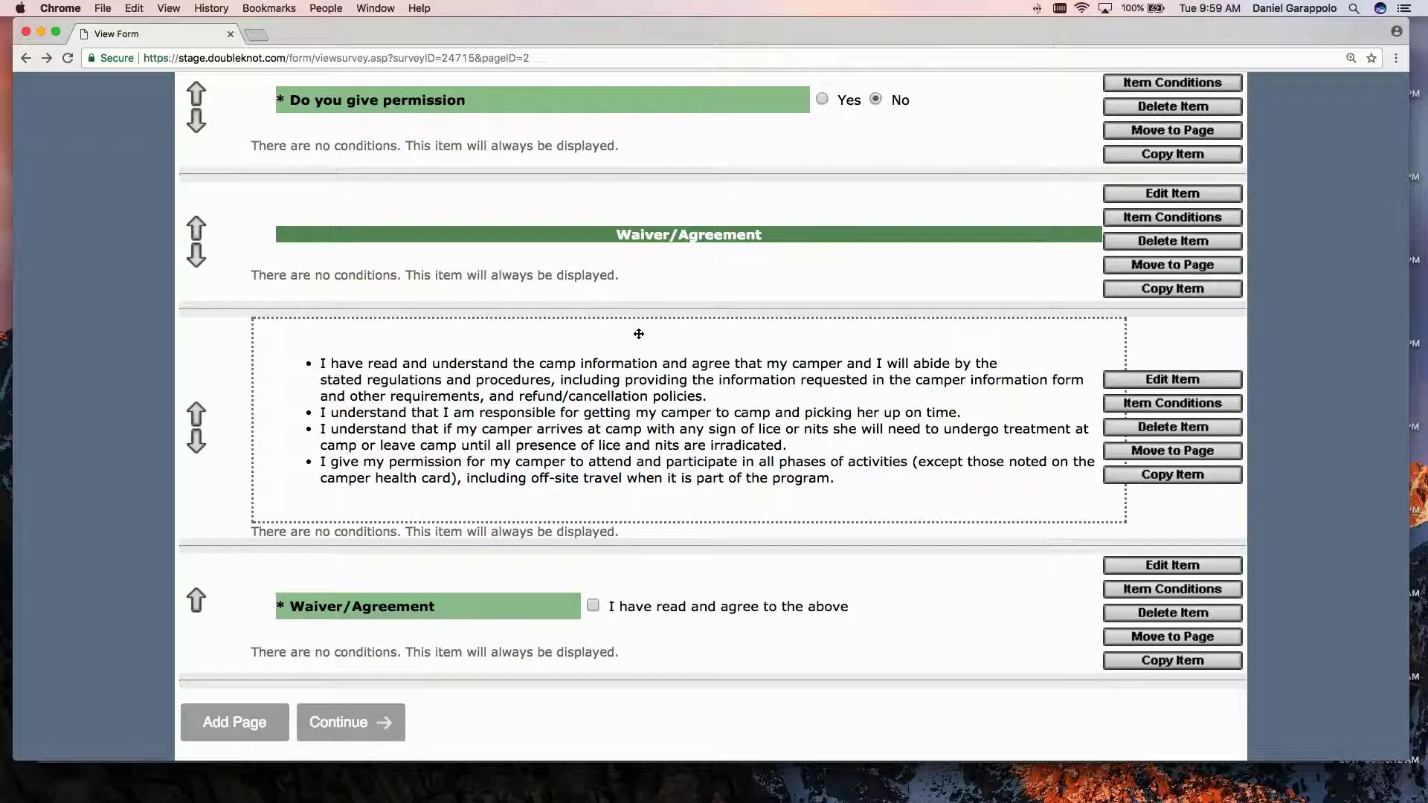
{"action": "scroll", "coordinate": [640, 342], "scroll_direction": "up", "scroll_amount": 1}
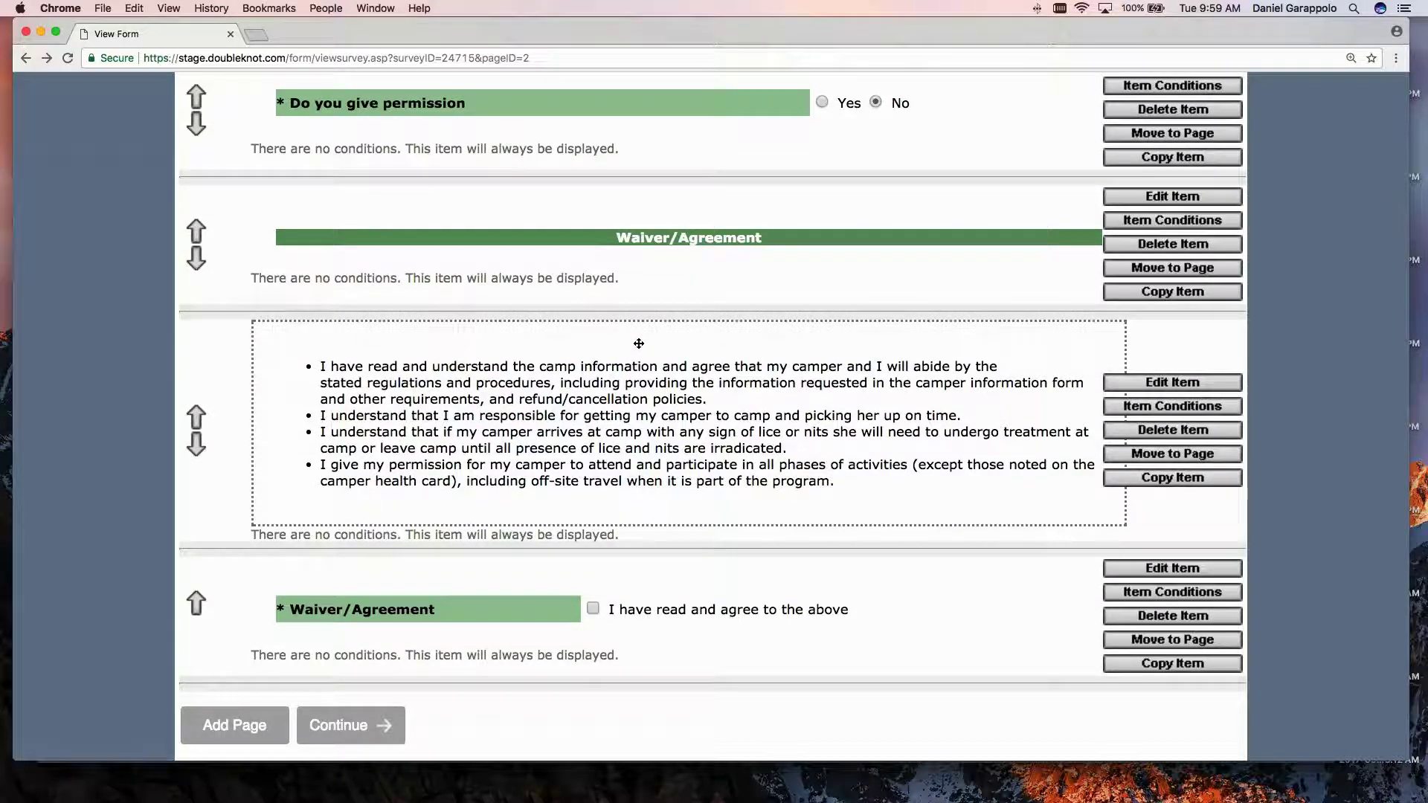
{"action": "scroll", "coordinate": [639, 342], "scroll_direction": "up", "scroll_amount": 3}
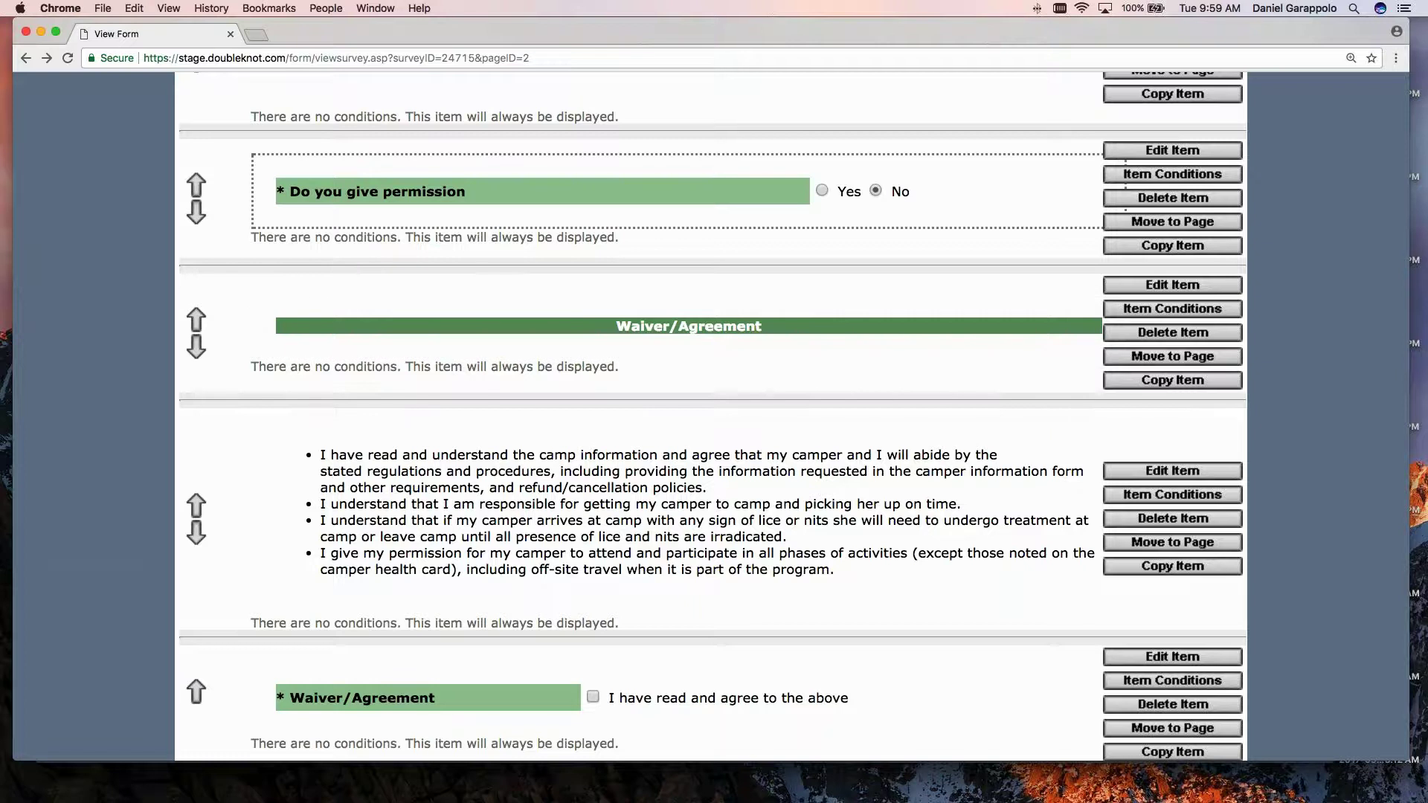
{"action": "scroll", "coordinate": [710, 416], "scroll_direction": "up", "scroll_amount": 5}
{"action": "scroll", "coordinate": [710, 416], "scroll_direction": "down", "scroll_amount": 5}
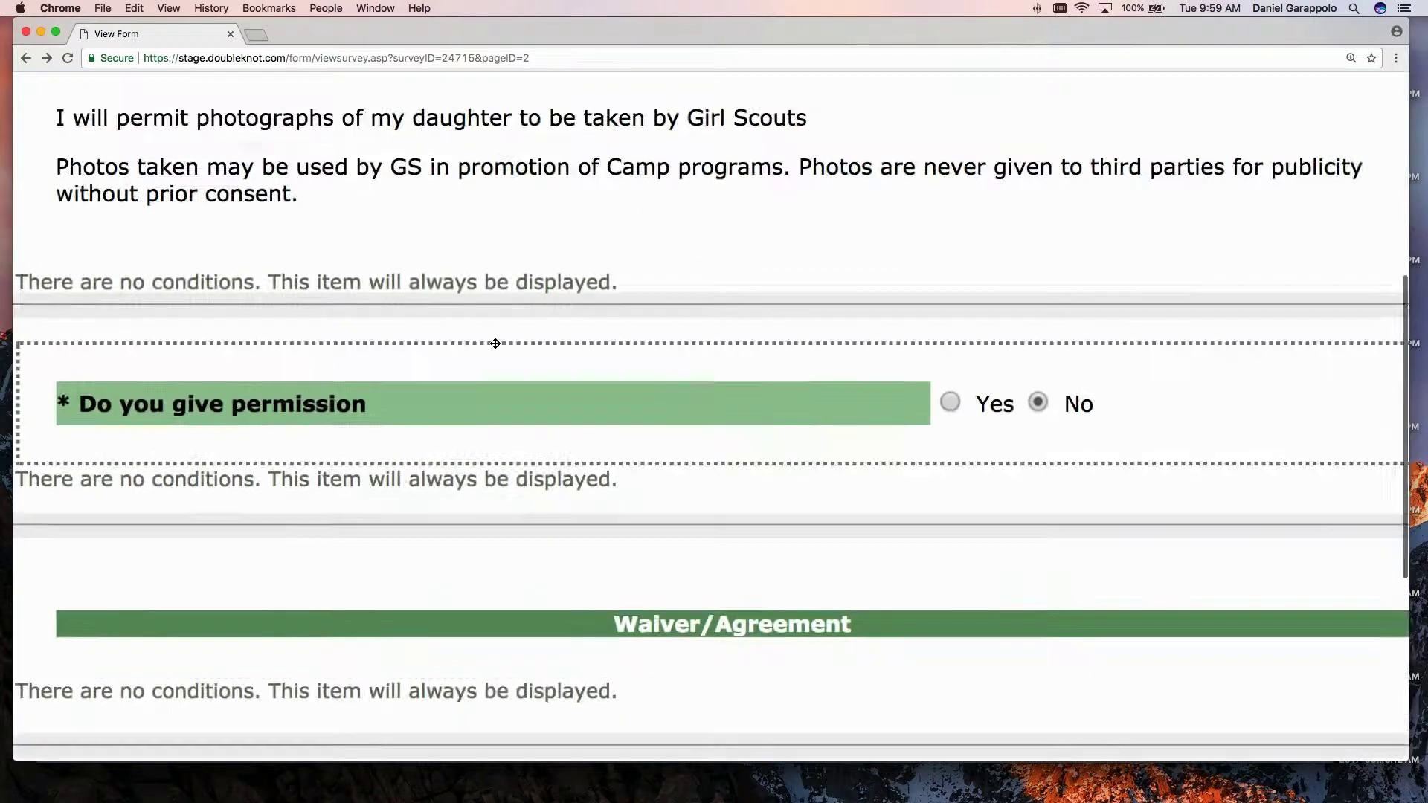
{"action": "scroll", "coordinate": [710, 417], "scroll_direction": "down", "scroll_amount": 1}
{"action": "scroll", "coordinate": [608, 445], "scroll_direction": "down", "scroll_amount": 5}
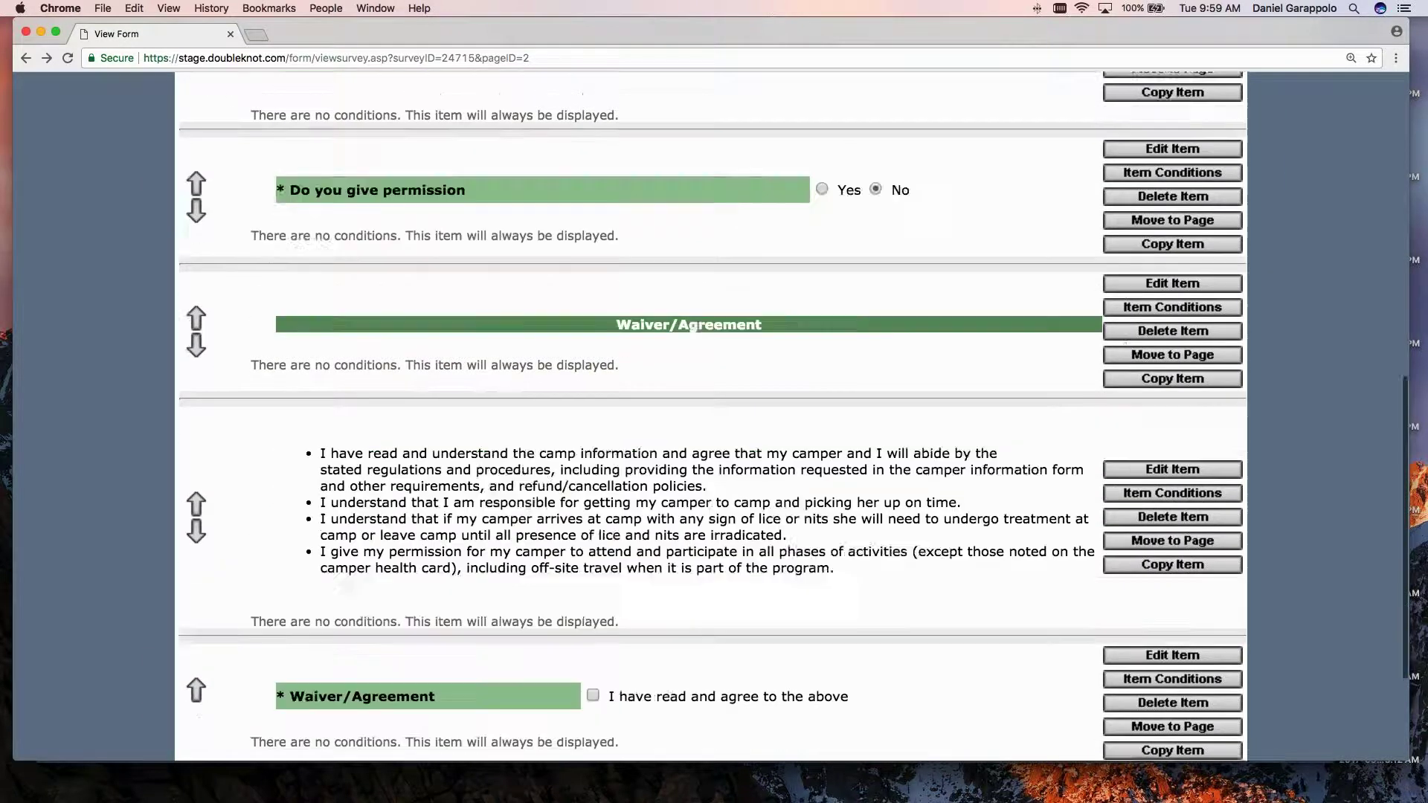
{"action": "scroll", "coordinate": [608, 445], "scroll_direction": "down", "scroll_amount": 1}
{"action": "scroll", "coordinate": [608, 444], "scroll_direction": "down", "scroll_amount": 2}
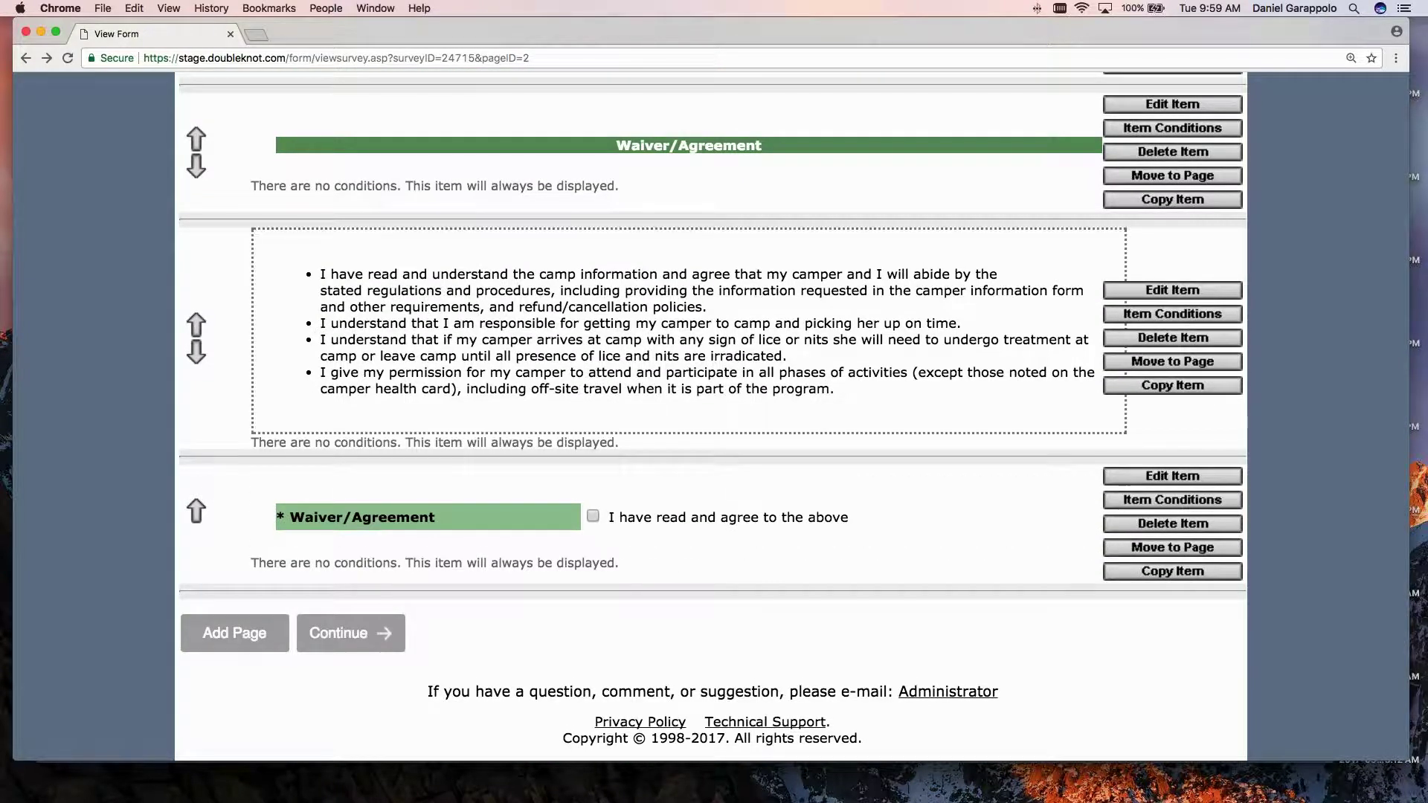
{"action": "scroll", "coordinate": [522, 351], "scroll_direction": "up", "scroll_amount": 3}
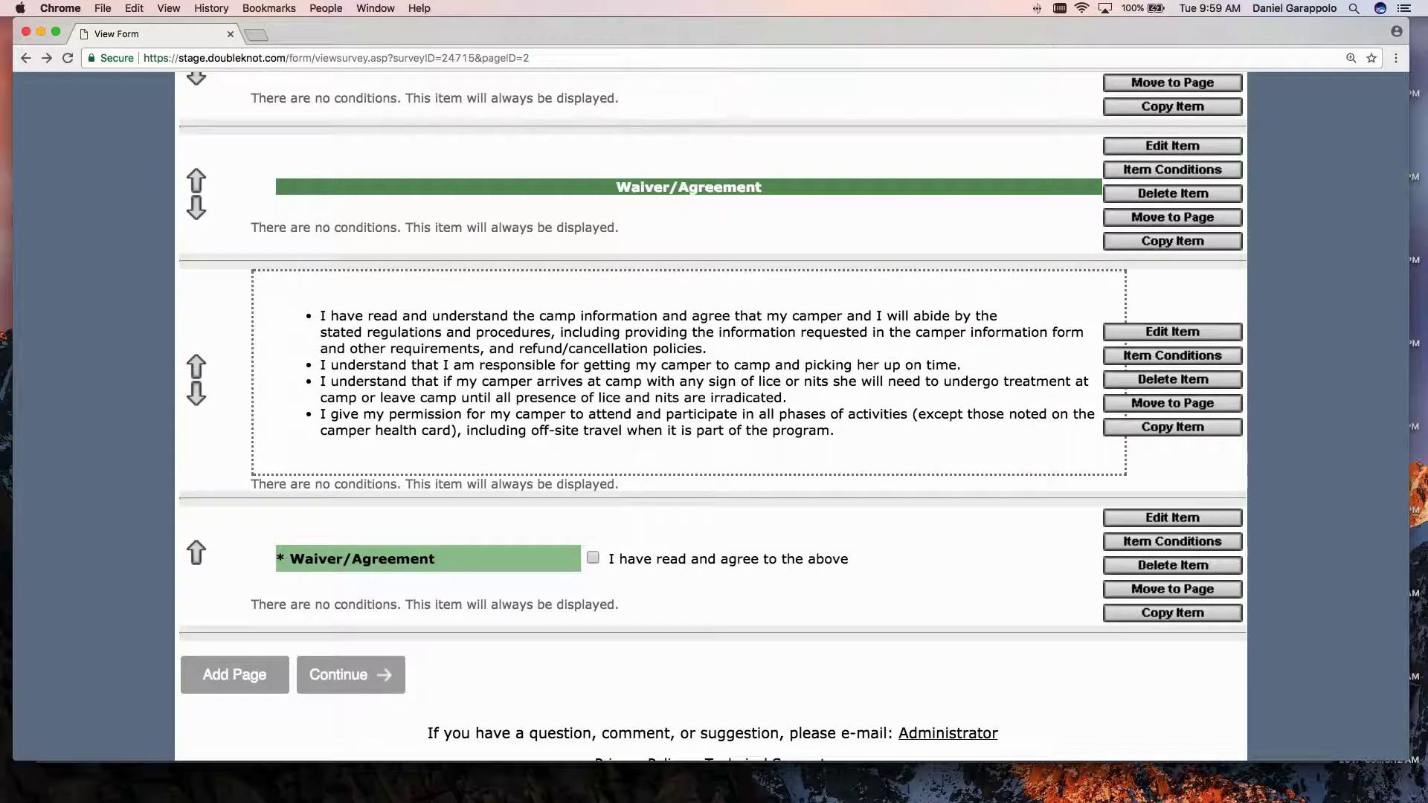
{"action": "scroll", "coordinate": [714, 417], "scroll_direction": "up", "scroll_amount": 1}
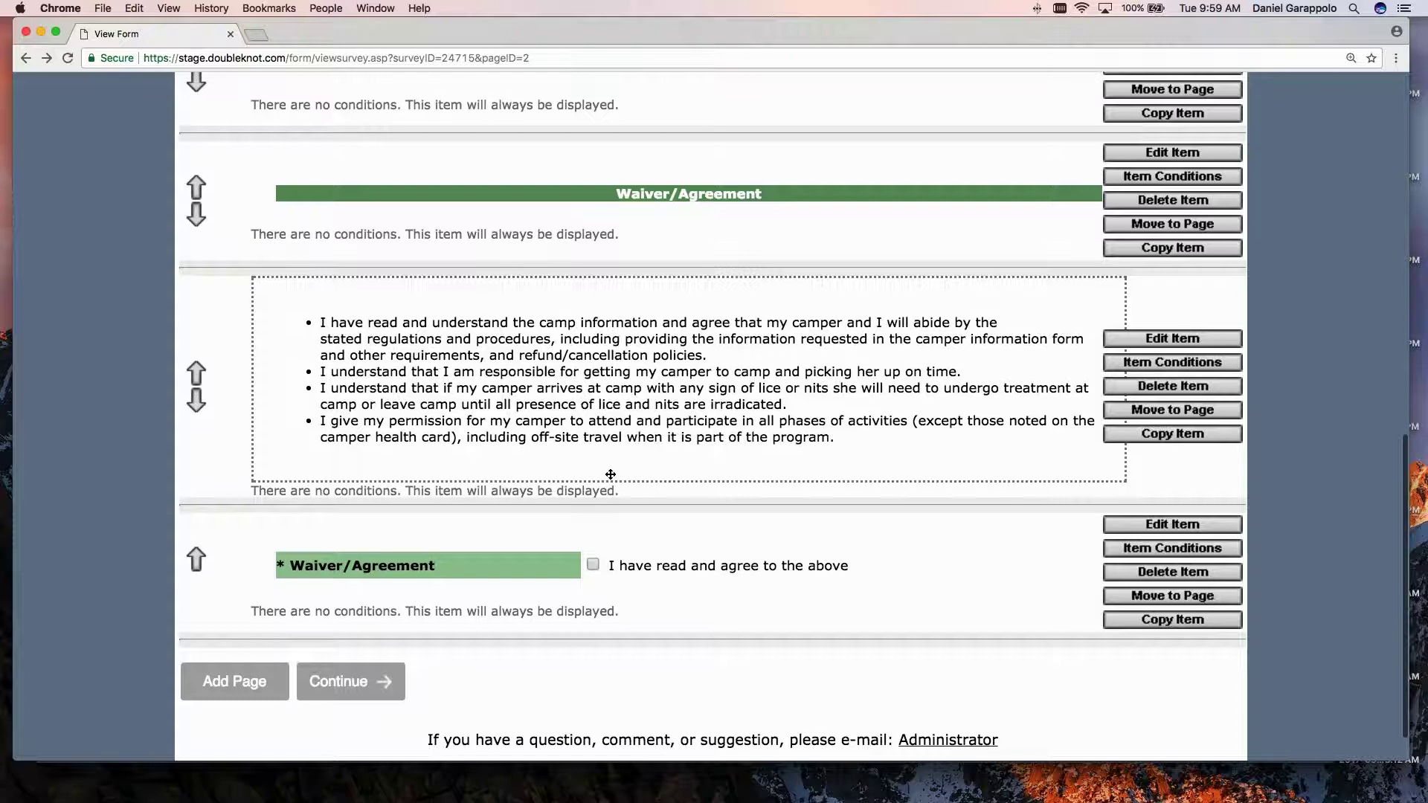
{"action": "scroll", "coordinate": [611, 474], "scroll_direction": "up", "scroll_amount": 5}
{"action": "scroll", "coordinate": [610, 475], "scroll_direction": "up", "scroll_amount": 12}
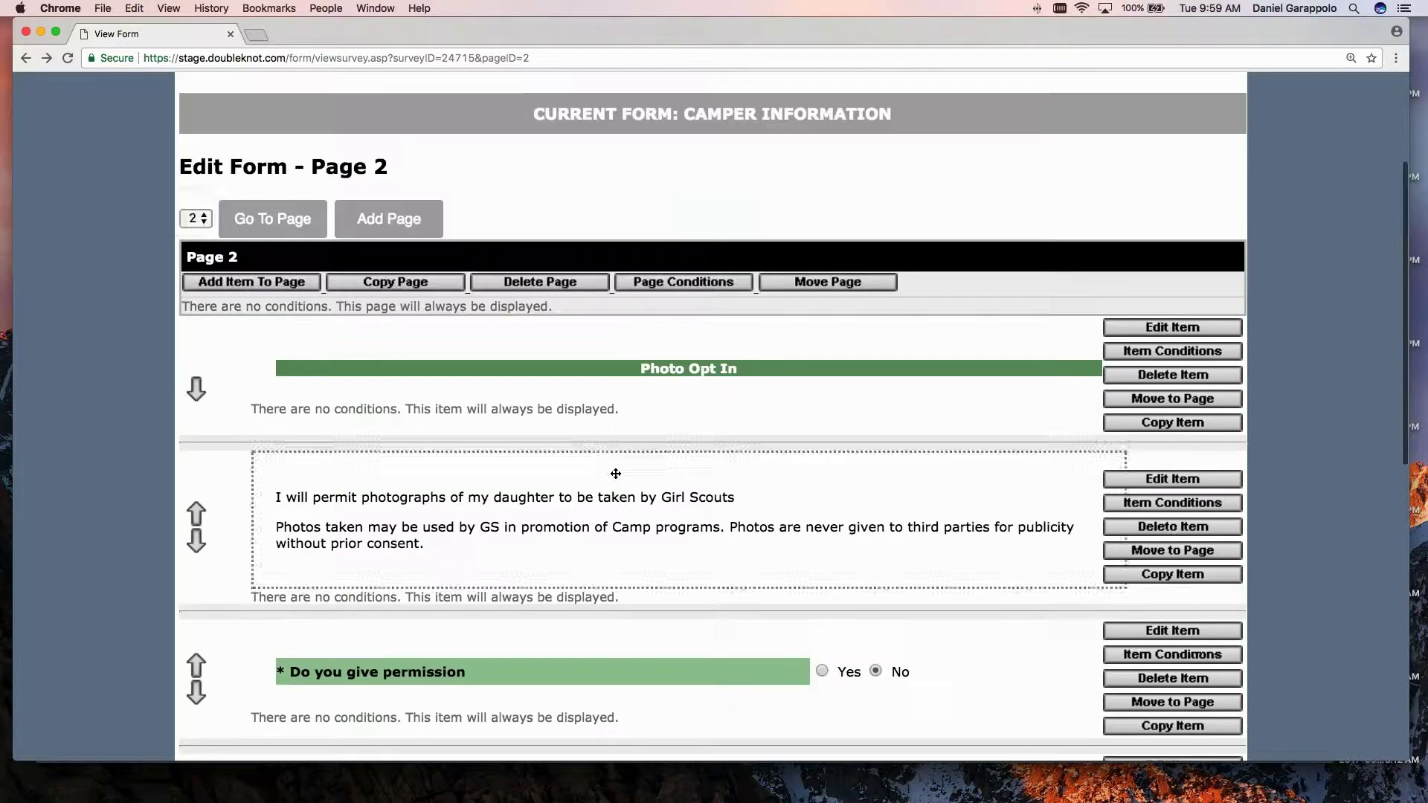
Switch to page 1, scroll through its items, then continue to the Manage Form summary (20 items, 2 pages).
{"action": "left_click", "coordinate": [202, 219]}
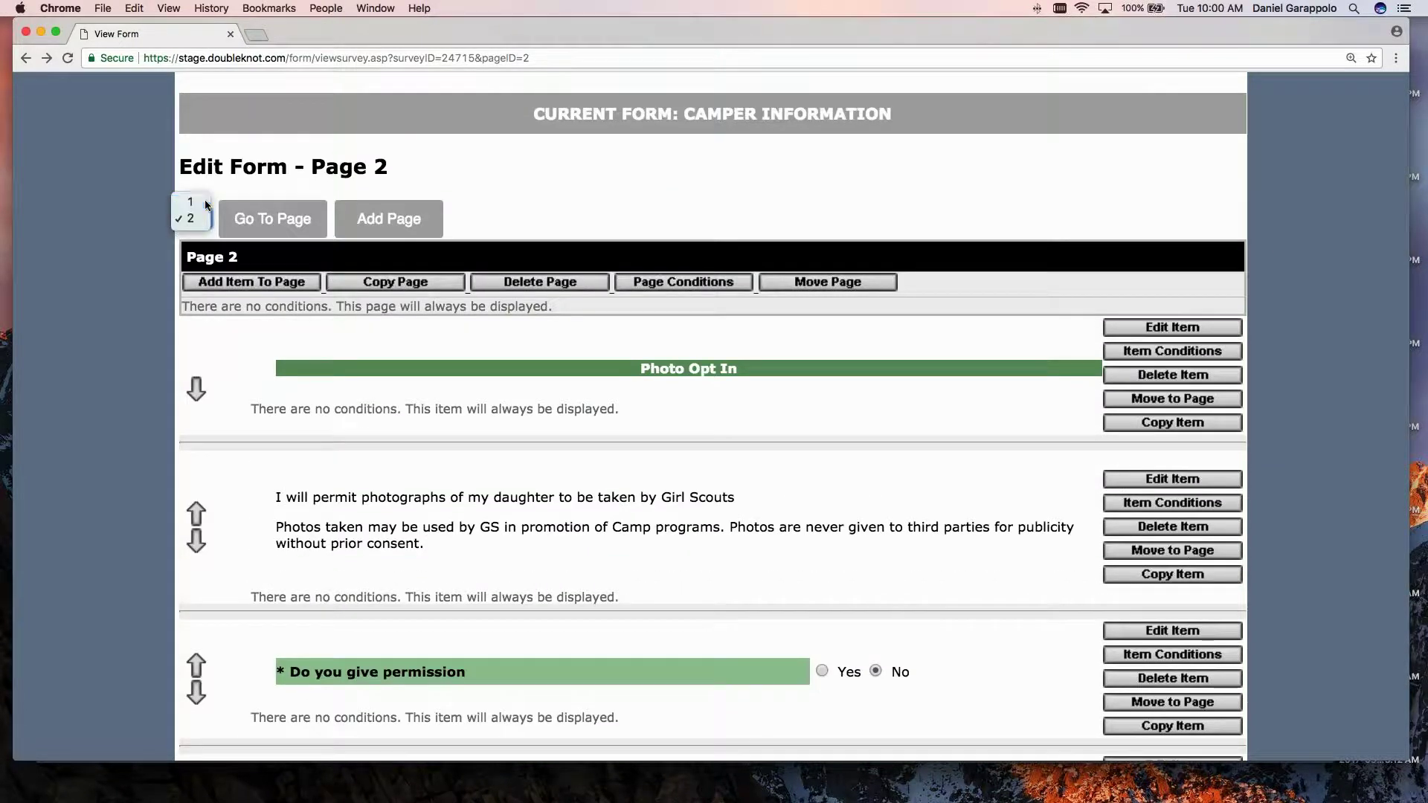
{"action": "left_click", "coordinate": [191, 202]}
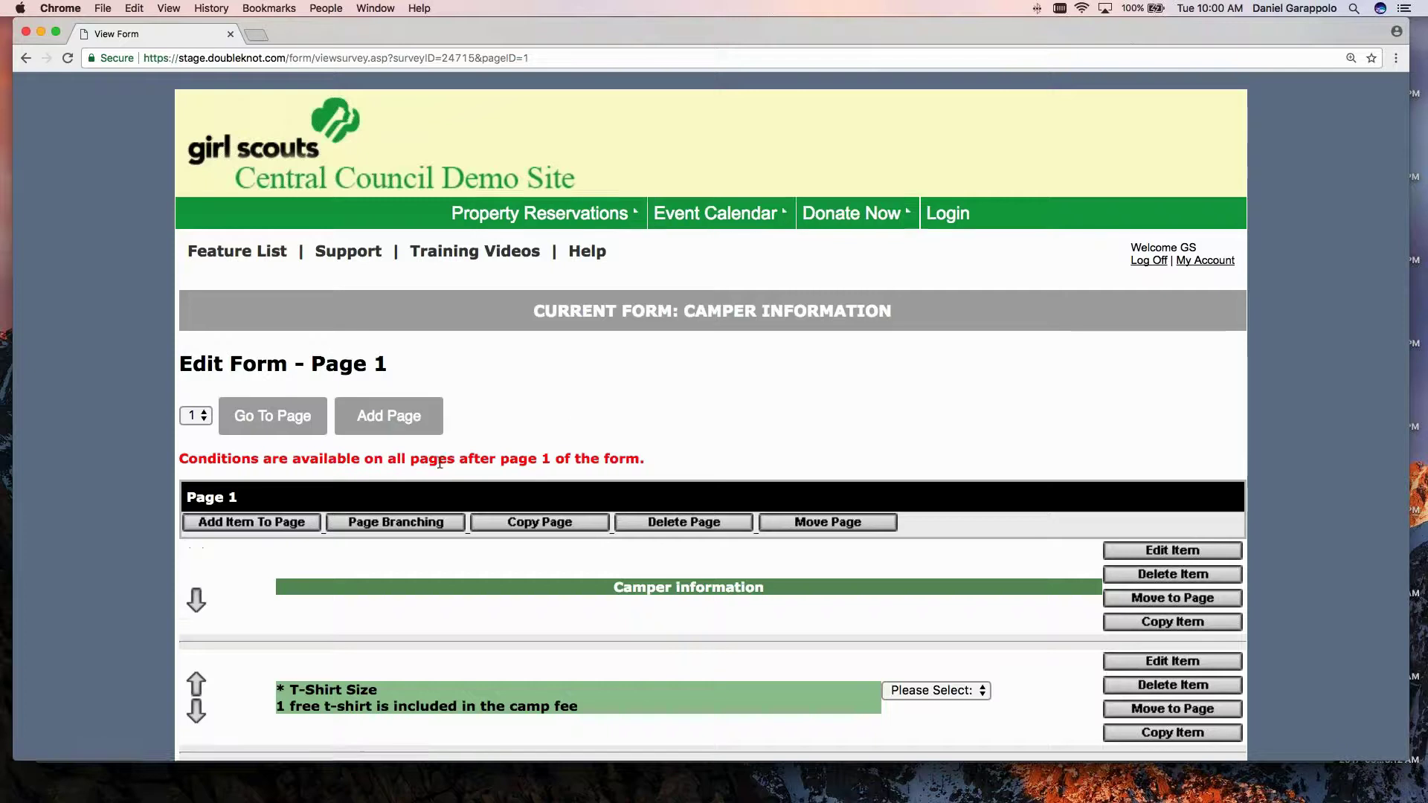
{"action": "scroll", "coordinate": [712, 416], "scroll_direction": "down", "scroll_amount": 3}
{"action": "scroll", "coordinate": [441, 454], "scroll_direction": "down", "scroll_amount": 8}
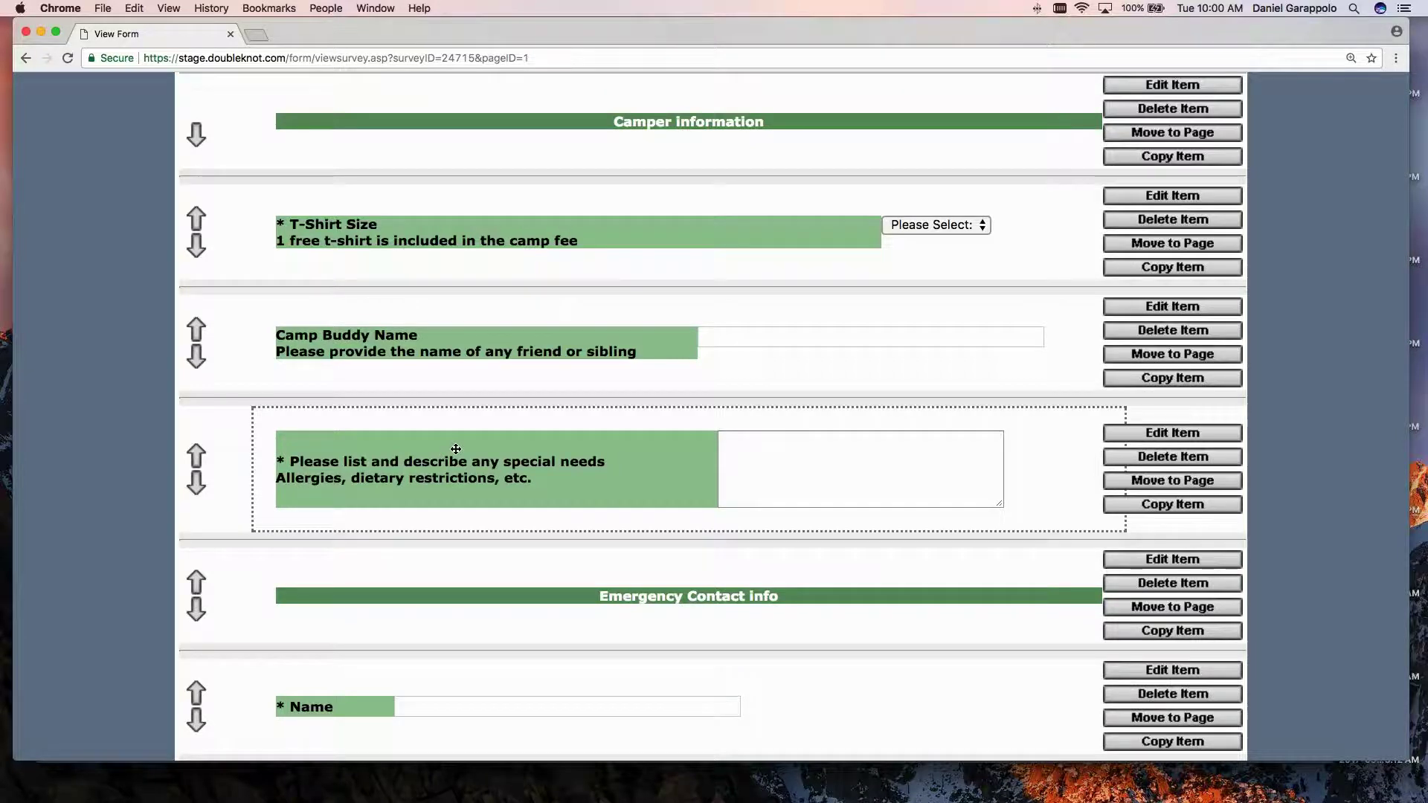
{"action": "scroll", "coordinate": [456, 450], "scroll_direction": "down", "scroll_amount": 2}
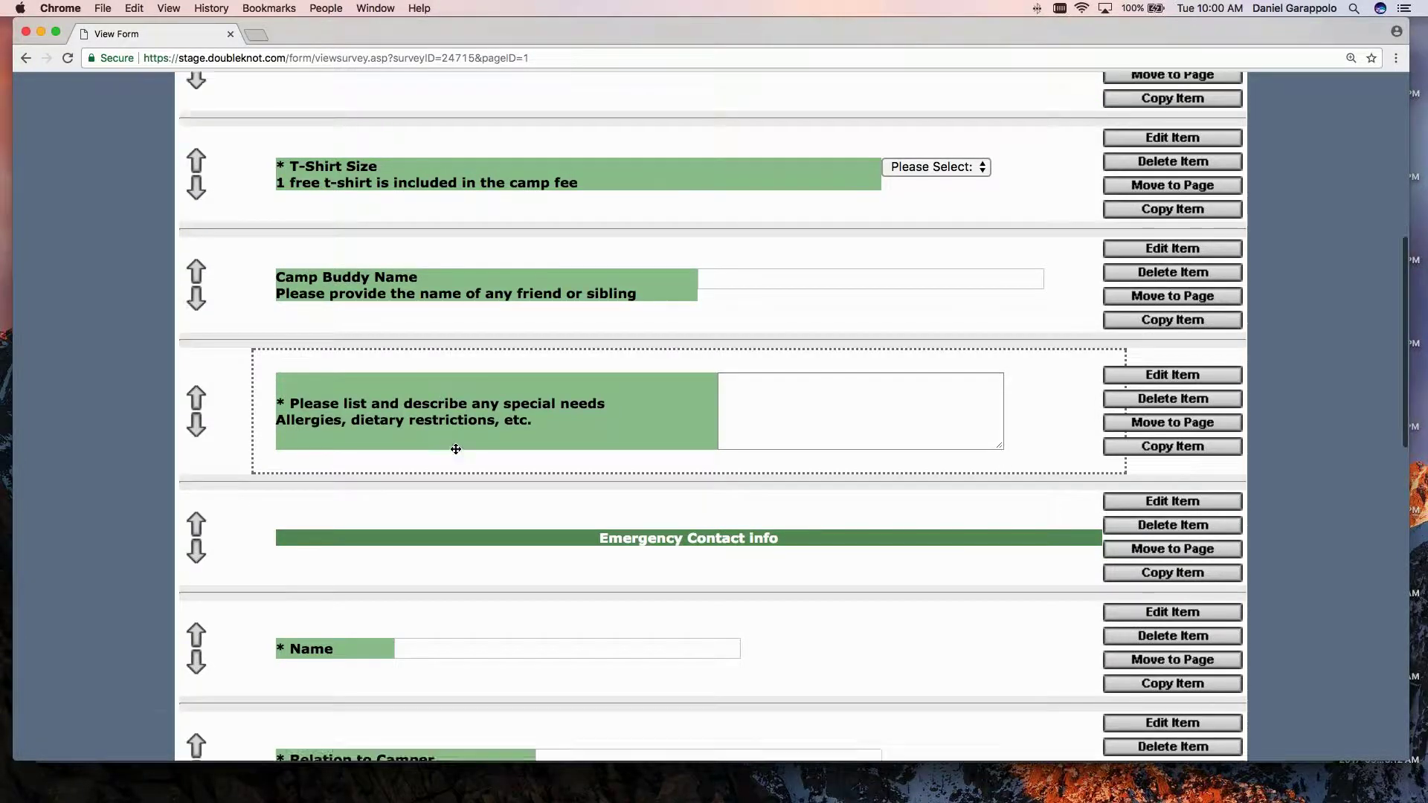
{"action": "scroll", "coordinate": [456, 449], "scroll_direction": "up", "scroll_amount": 4}
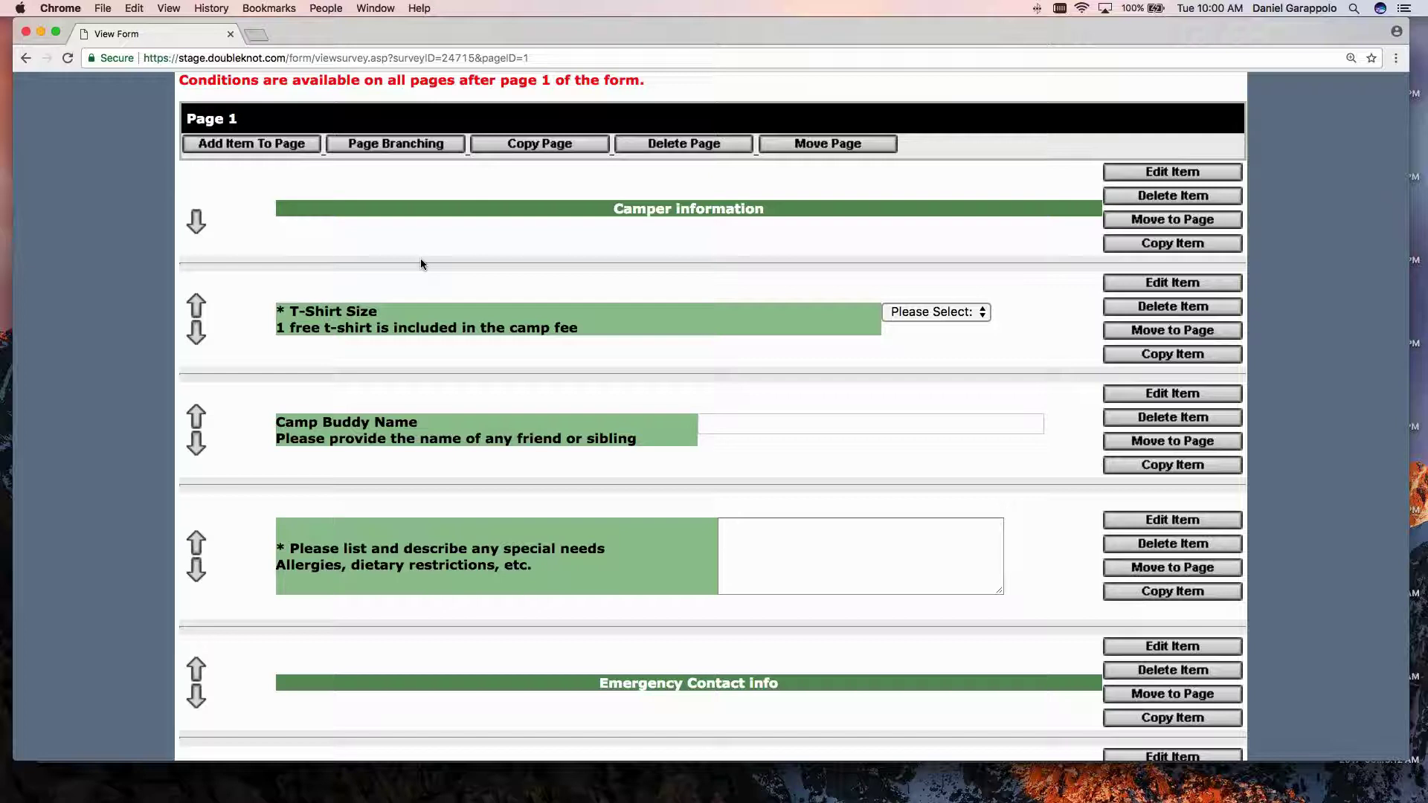
{"action": "scroll", "coordinate": [421, 260], "scroll_direction": "up", "scroll_amount": 1}
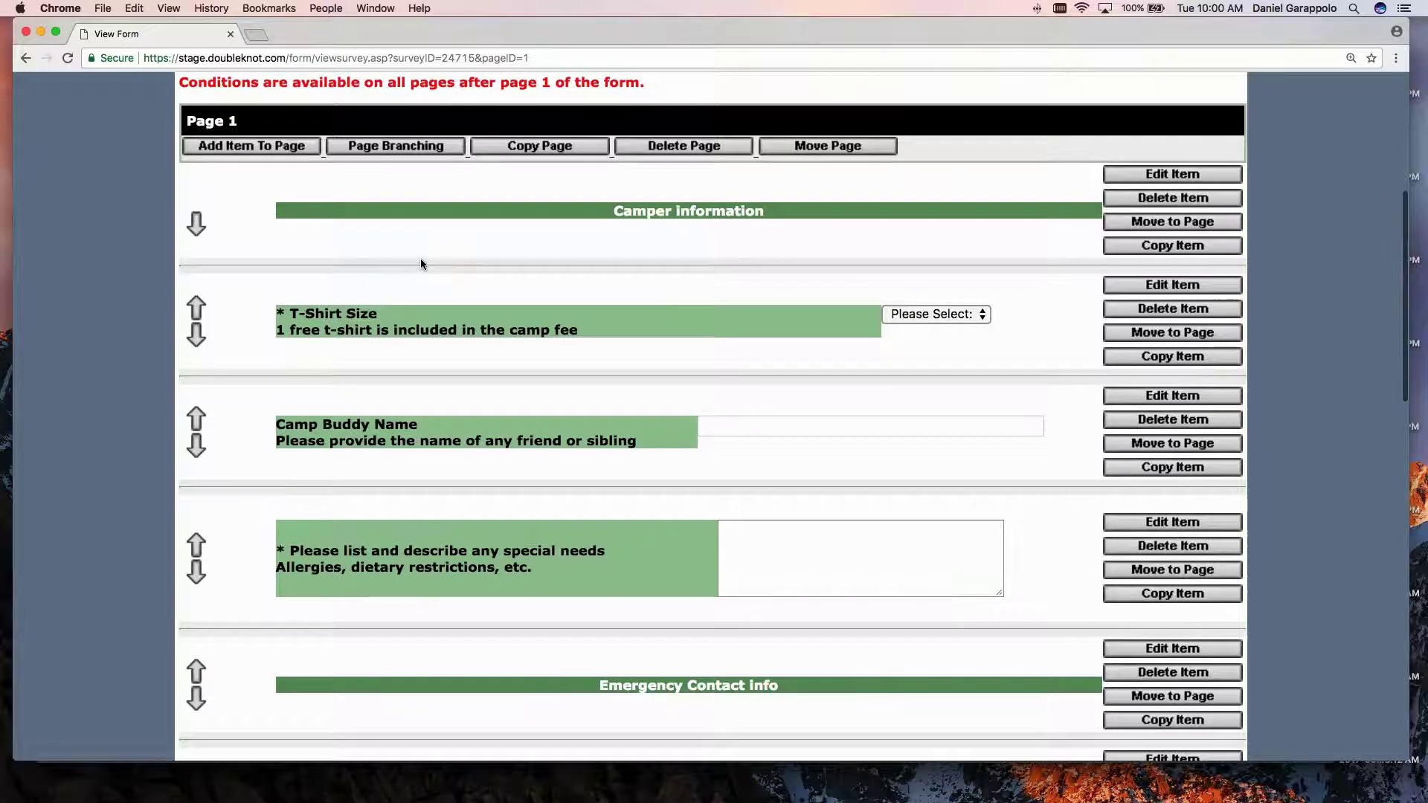
{"action": "scroll", "coordinate": [421, 260], "scroll_direction": "down", "scroll_amount": 1}
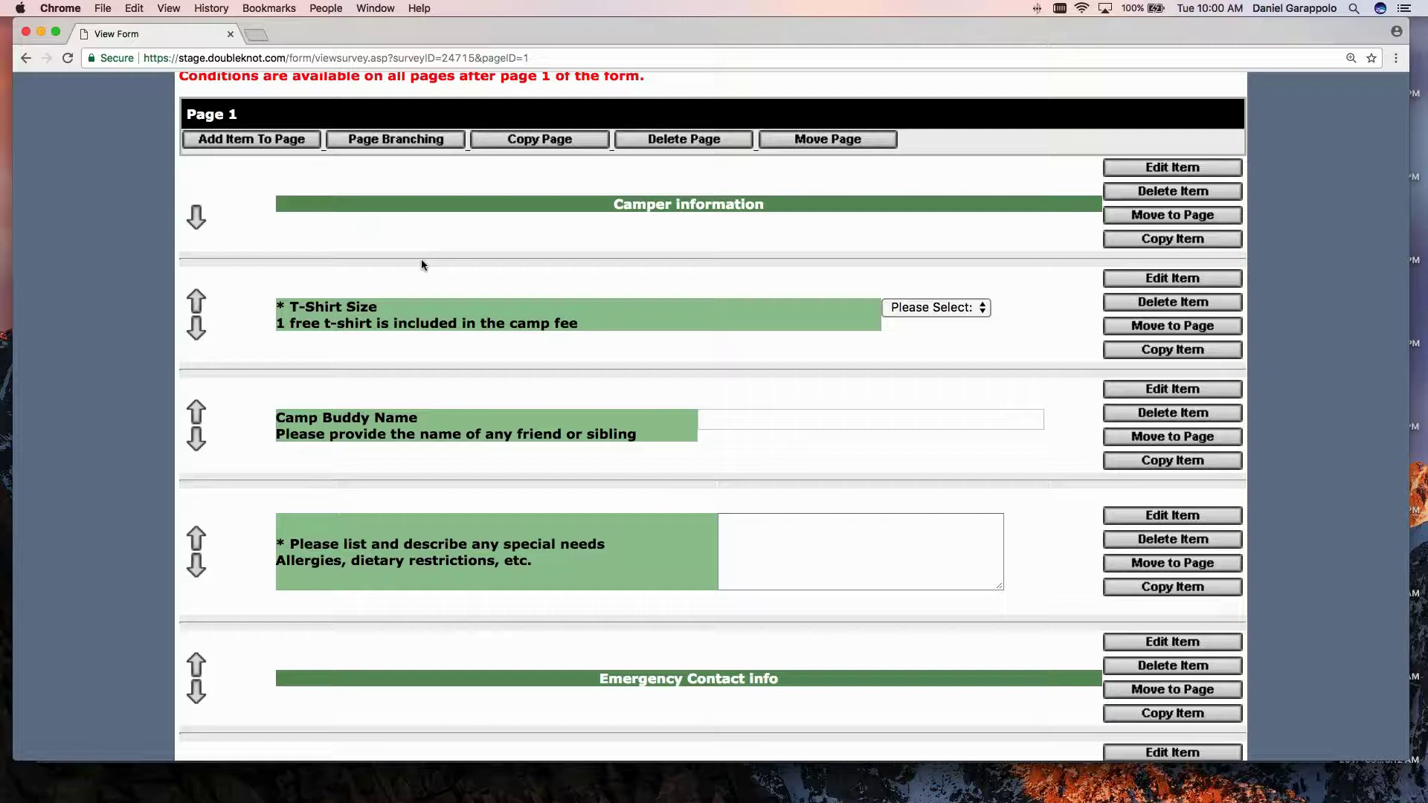
{"action": "scroll", "coordinate": [451, 313], "scroll_direction": "down", "scroll_amount": 1}
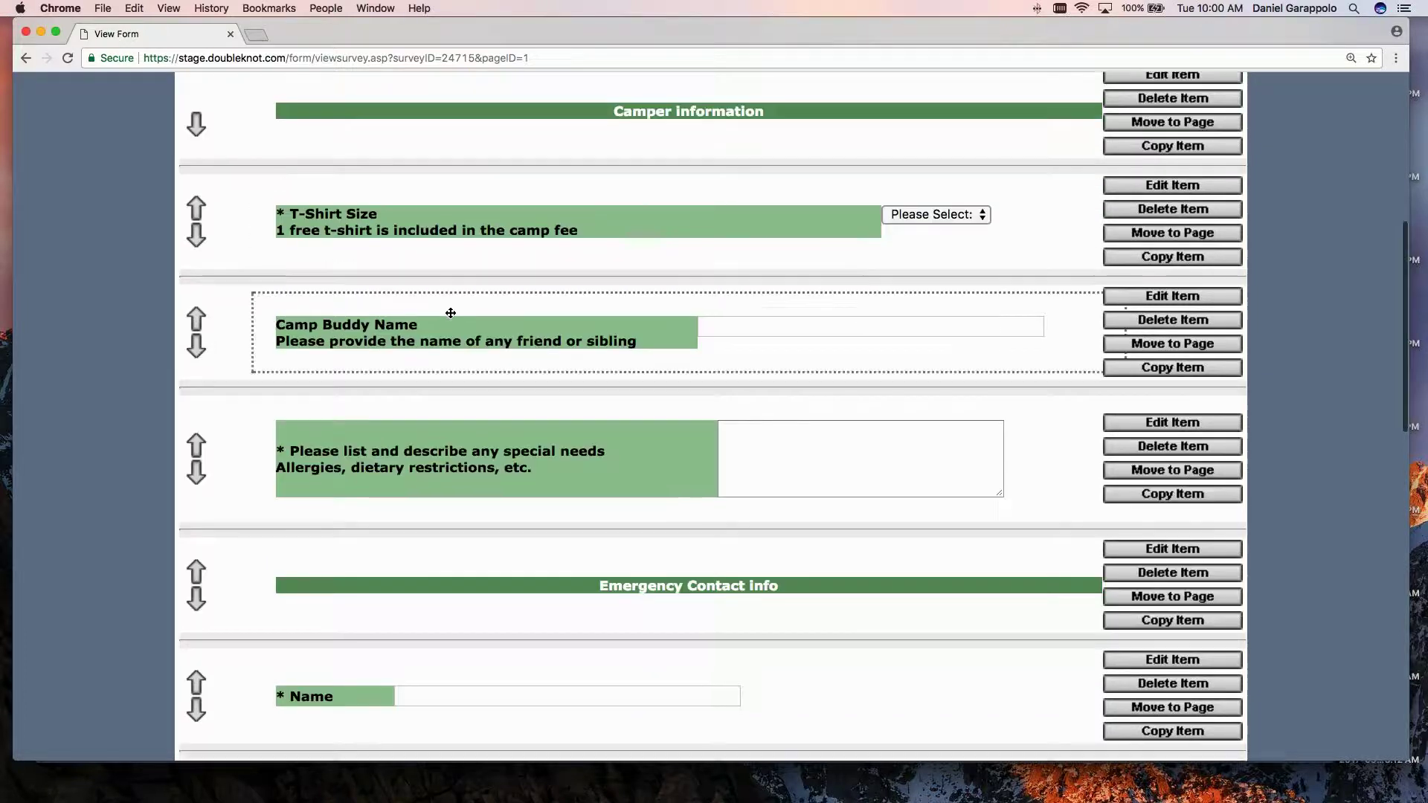
{"action": "scroll", "coordinate": [450, 311], "scroll_direction": "down", "scroll_amount": 10}
{"action": "scroll", "coordinate": [472, 577], "scroll_direction": "down", "scroll_amount": 10}
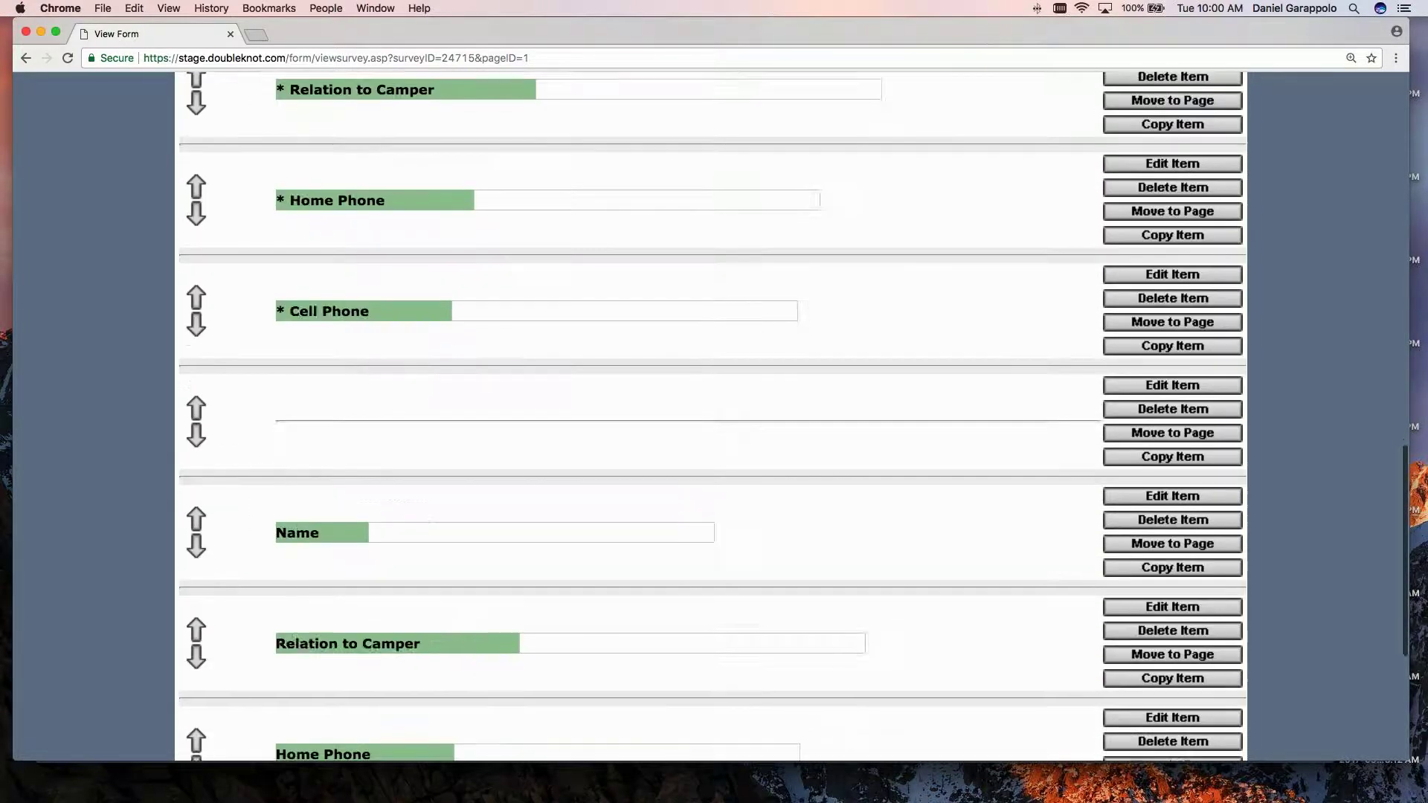
{"action": "left_click", "coordinate": [348, 631]}
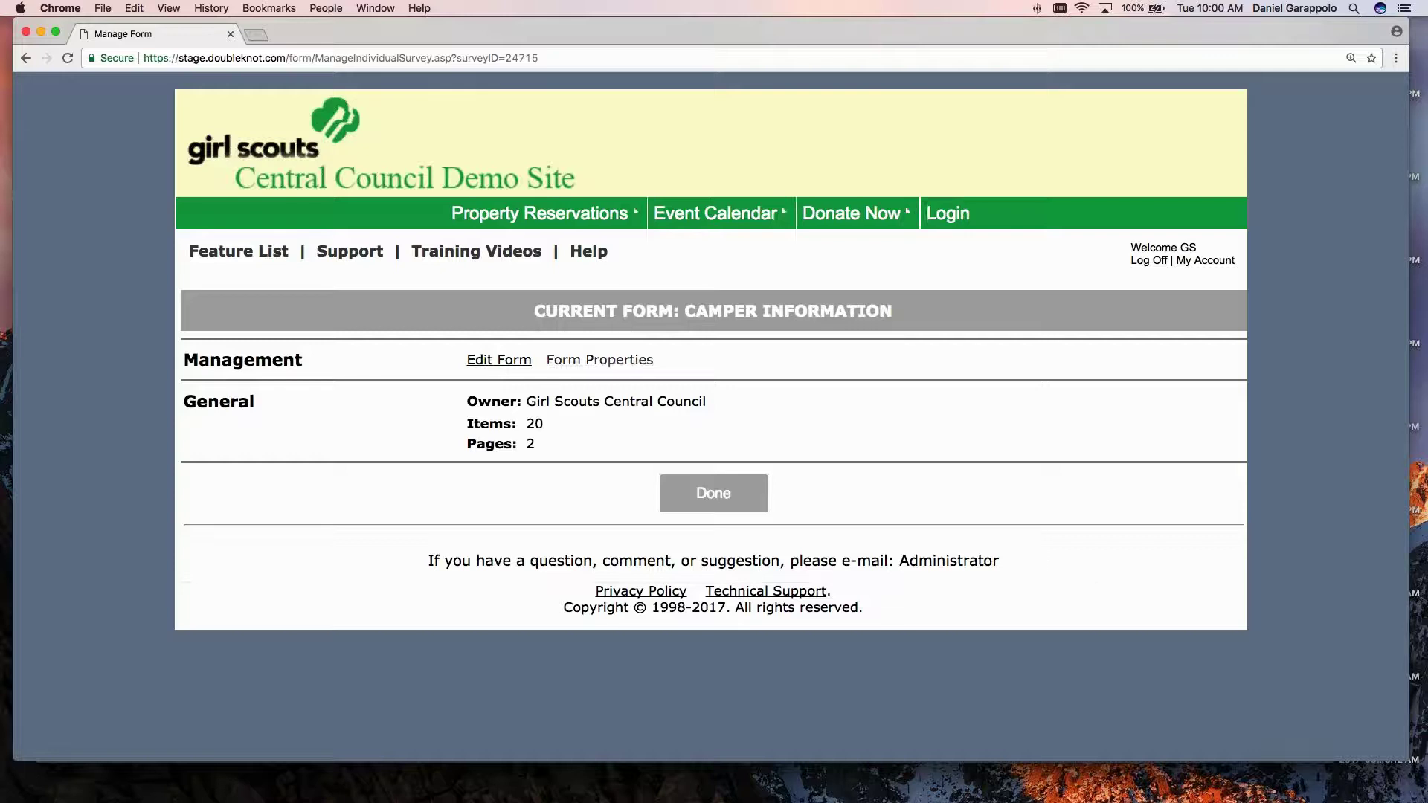
Check Camper Information's properties, including shopping-cart auto-fill, then leave unsaved and close the form.
{"action": "left_click", "coordinate": [600, 360]}
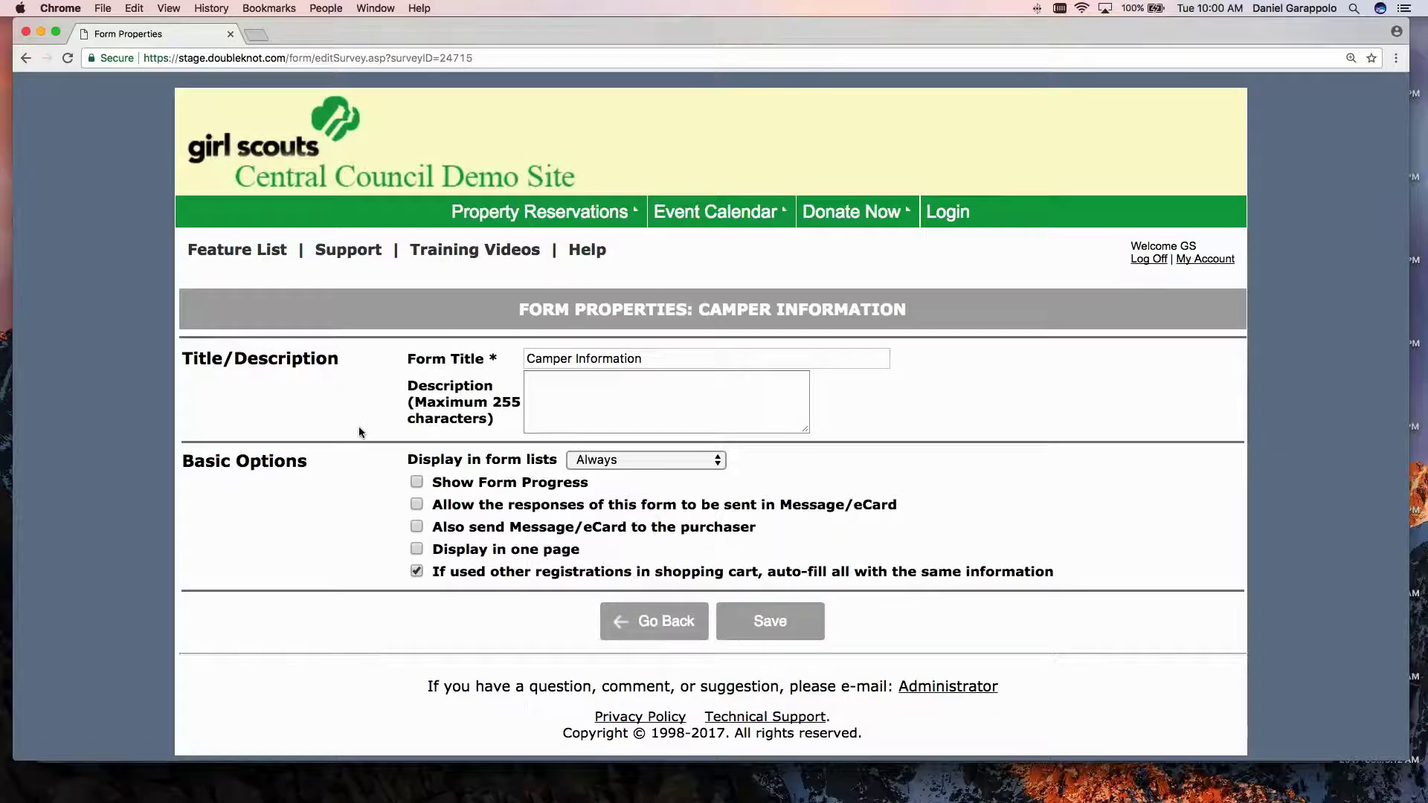
{"action": "left_click_drag", "start_coordinate": [431, 571], "coordinate": [1056, 575]}
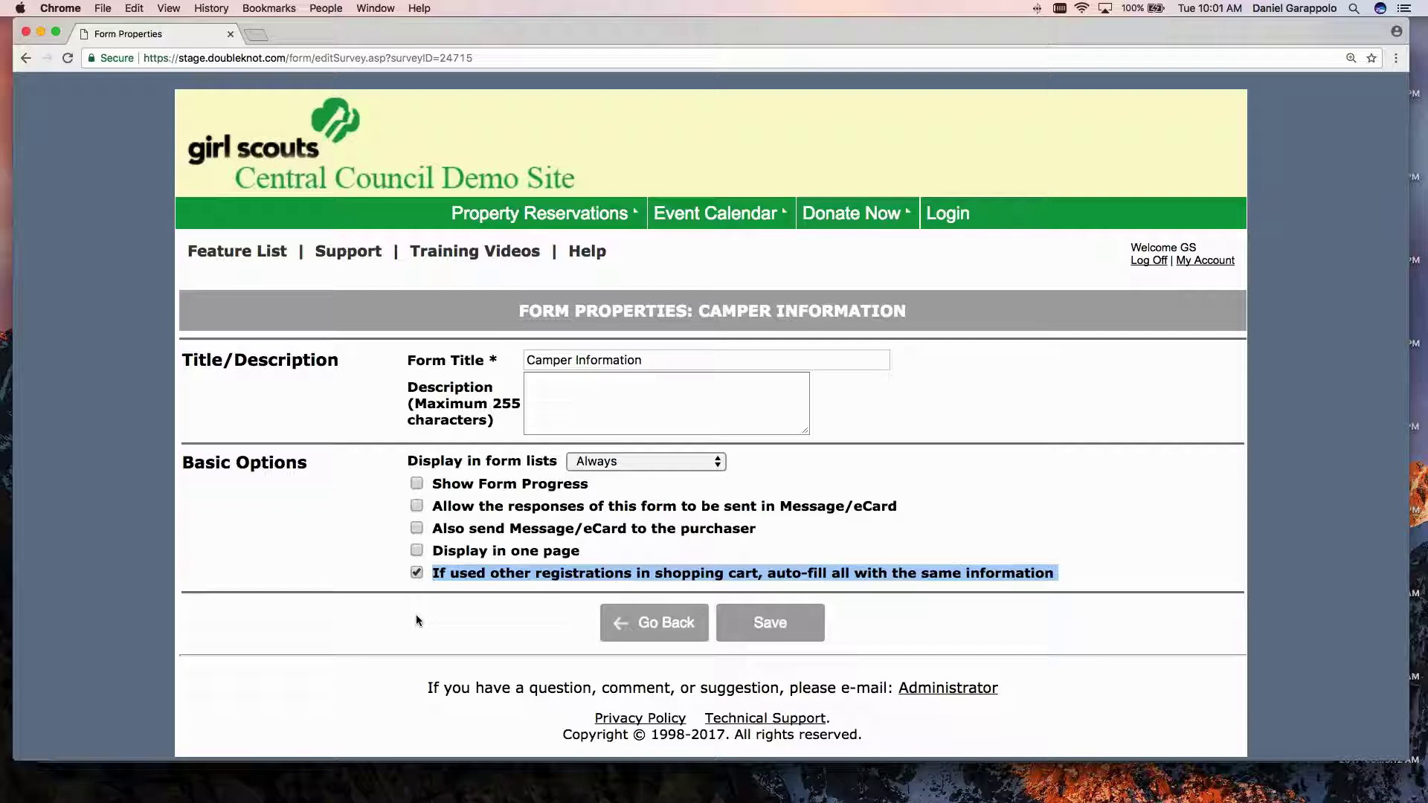
{"action": "left_click", "coordinate": [662, 627]}
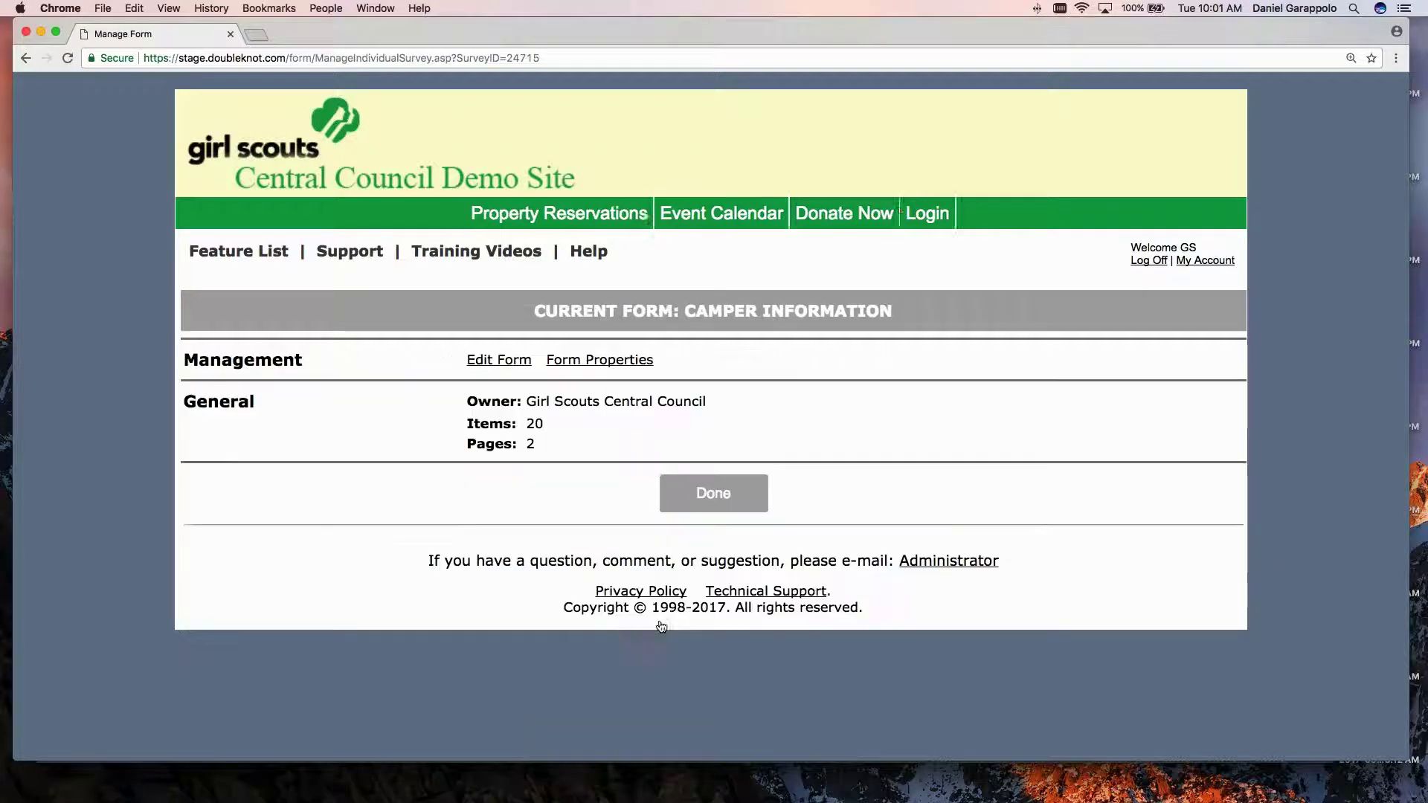
{"action": "left_click", "coordinate": [672, 493]}
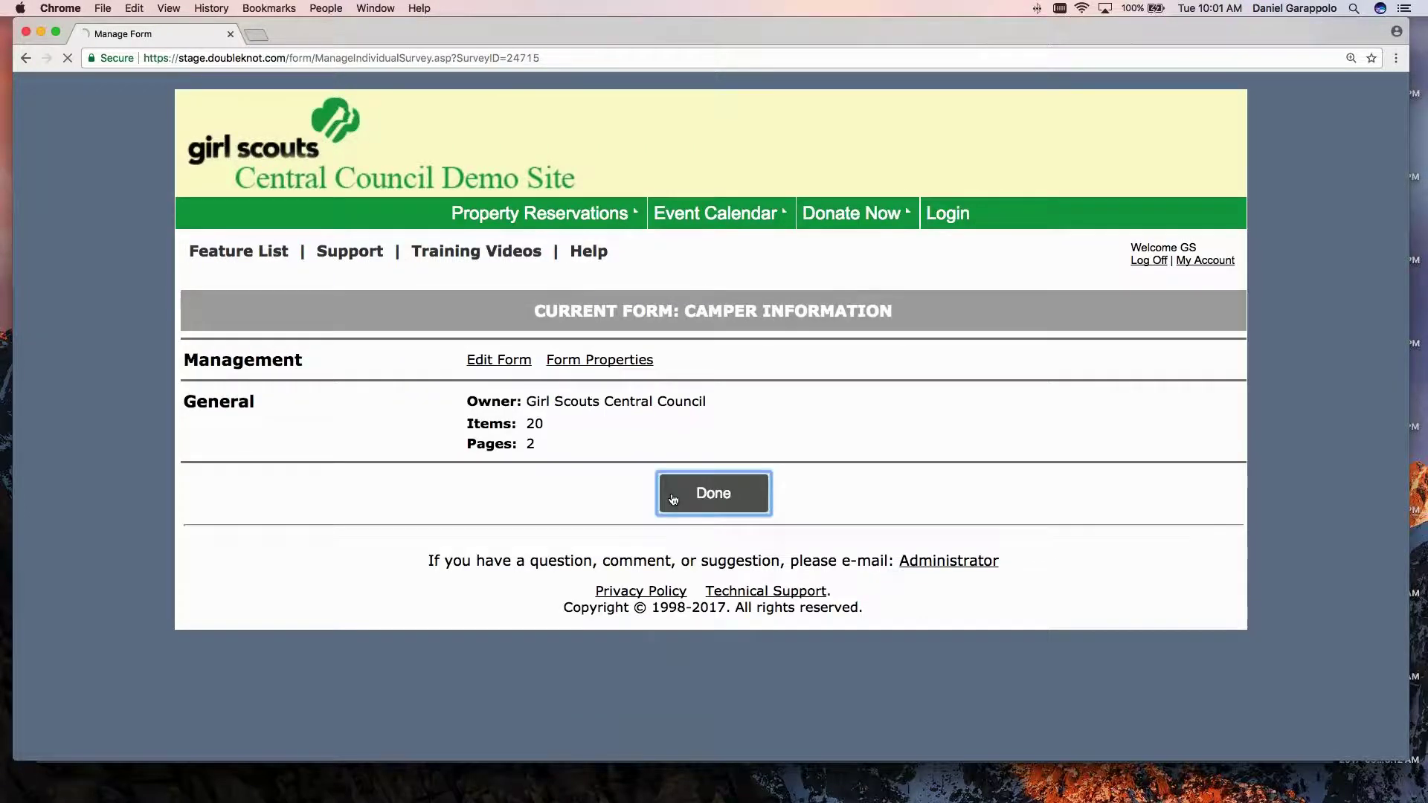
Open the Adventure Days Grades 2-3 activity from the Calendar Activities list.
{"action": "scroll", "coordinate": [404, 376], "scroll_direction": "down", "scroll_amount": 2}
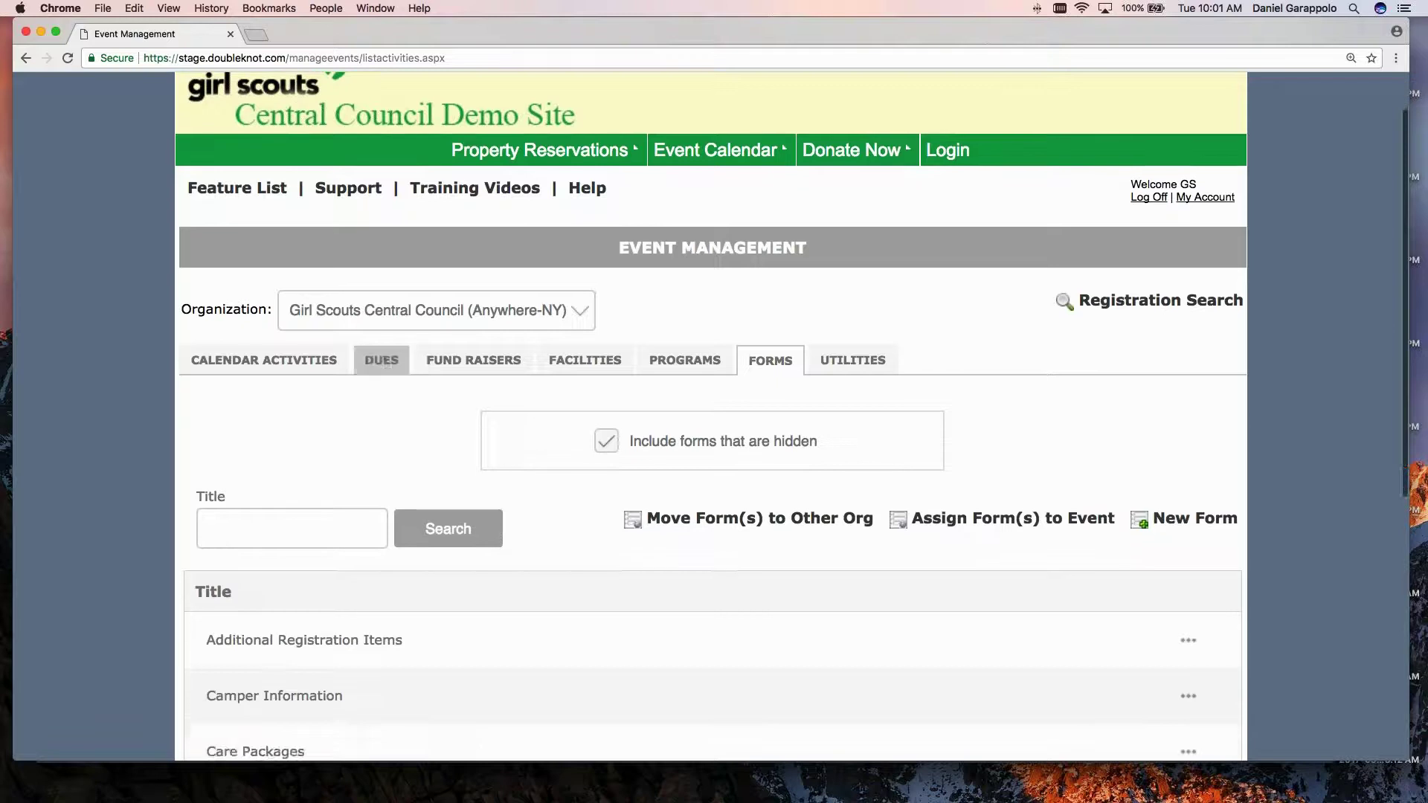
{"action": "left_click", "coordinate": [253, 360]}
{"action": "scroll", "coordinate": [256, 426], "scroll_direction": "down", "scroll_amount": 1}
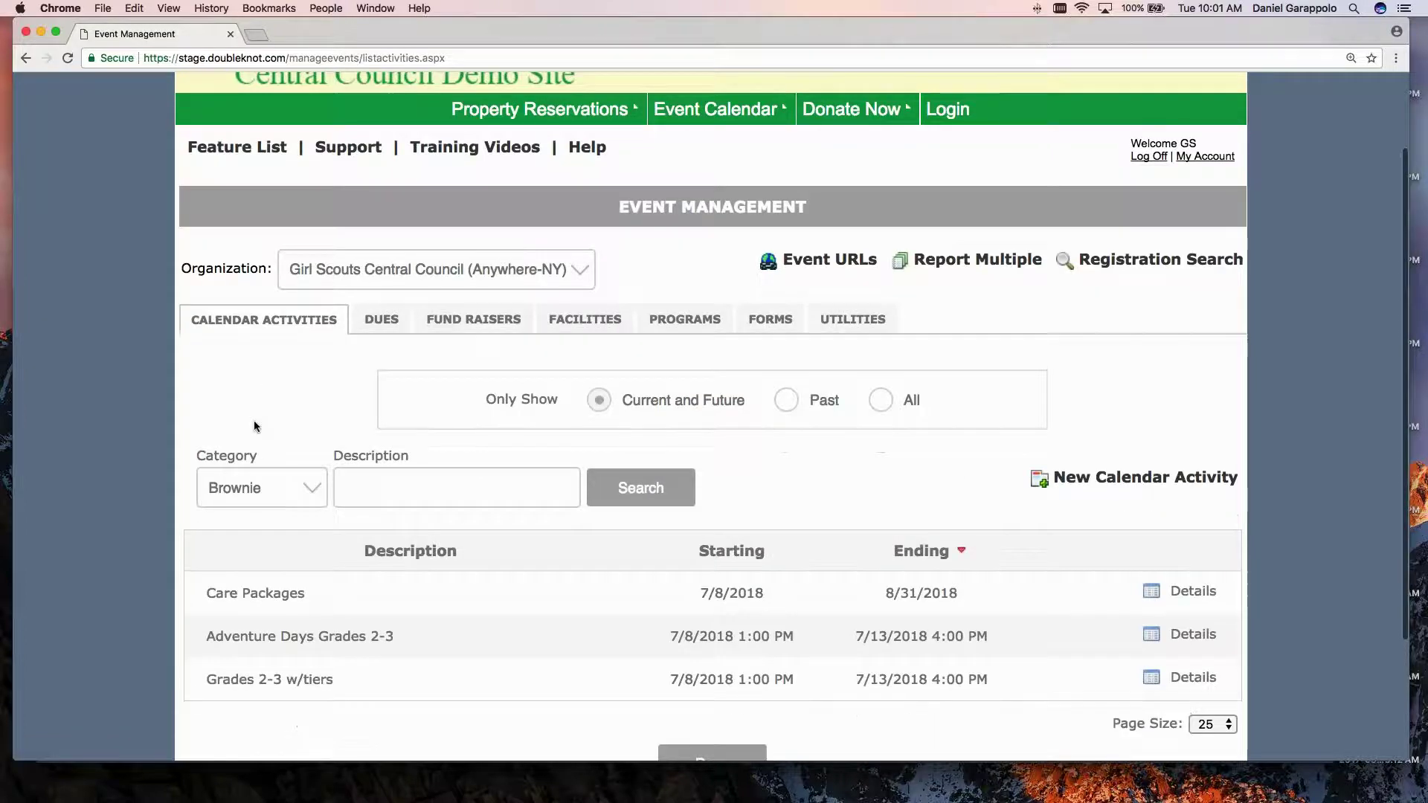
{"action": "scroll", "coordinate": [255, 427], "scroll_direction": "down", "scroll_amount": 3}
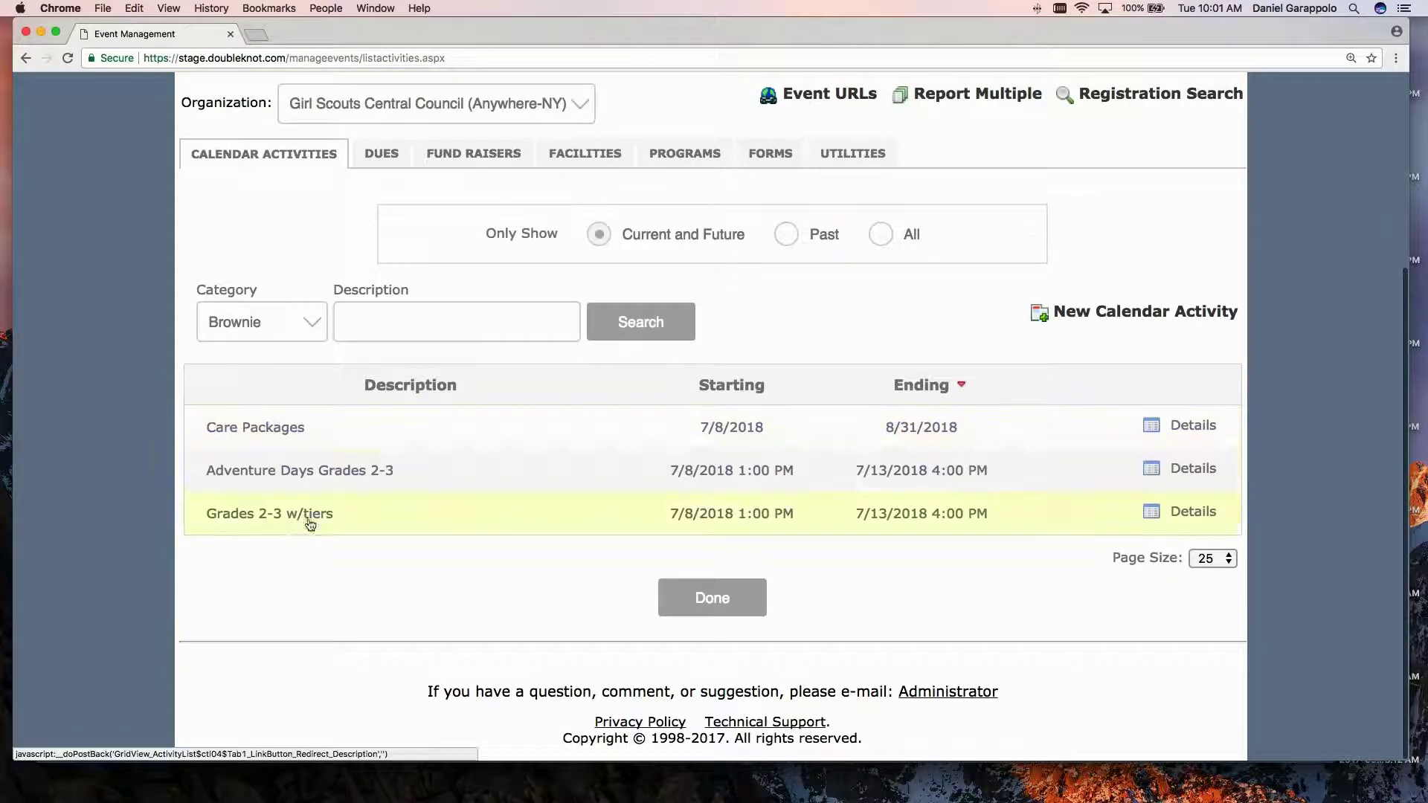
{"action": "left_click", "coordinate": [298, 473]}
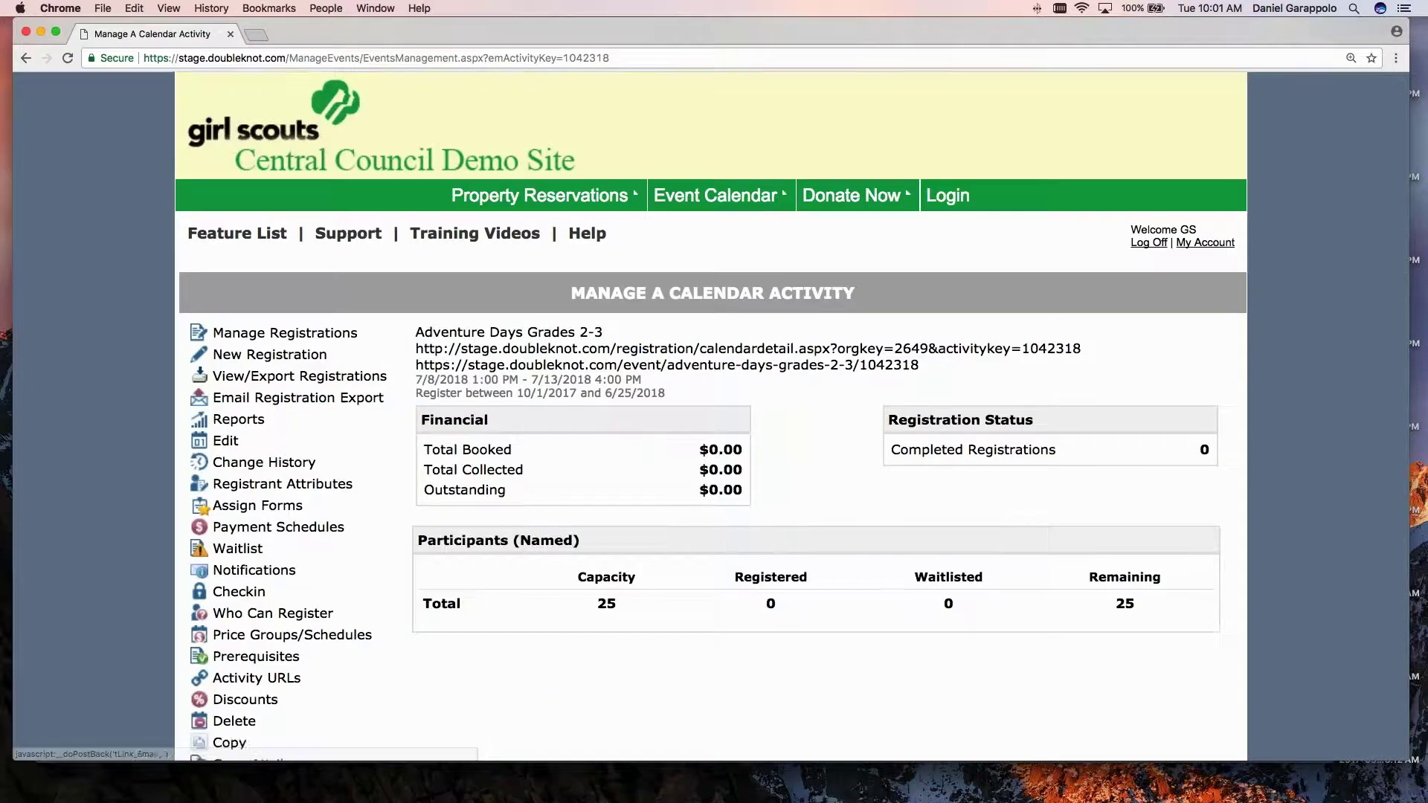
{"action": "scroll", "coordinate": [297, 446], "scroll_direction": "down", "scroll_amount": 3}
Review the Assign Forms page: available forms, plus assigned Grade Level (Brownies) and Camper Information.
{"action": "left_click", "coordinate": [260, 418]}
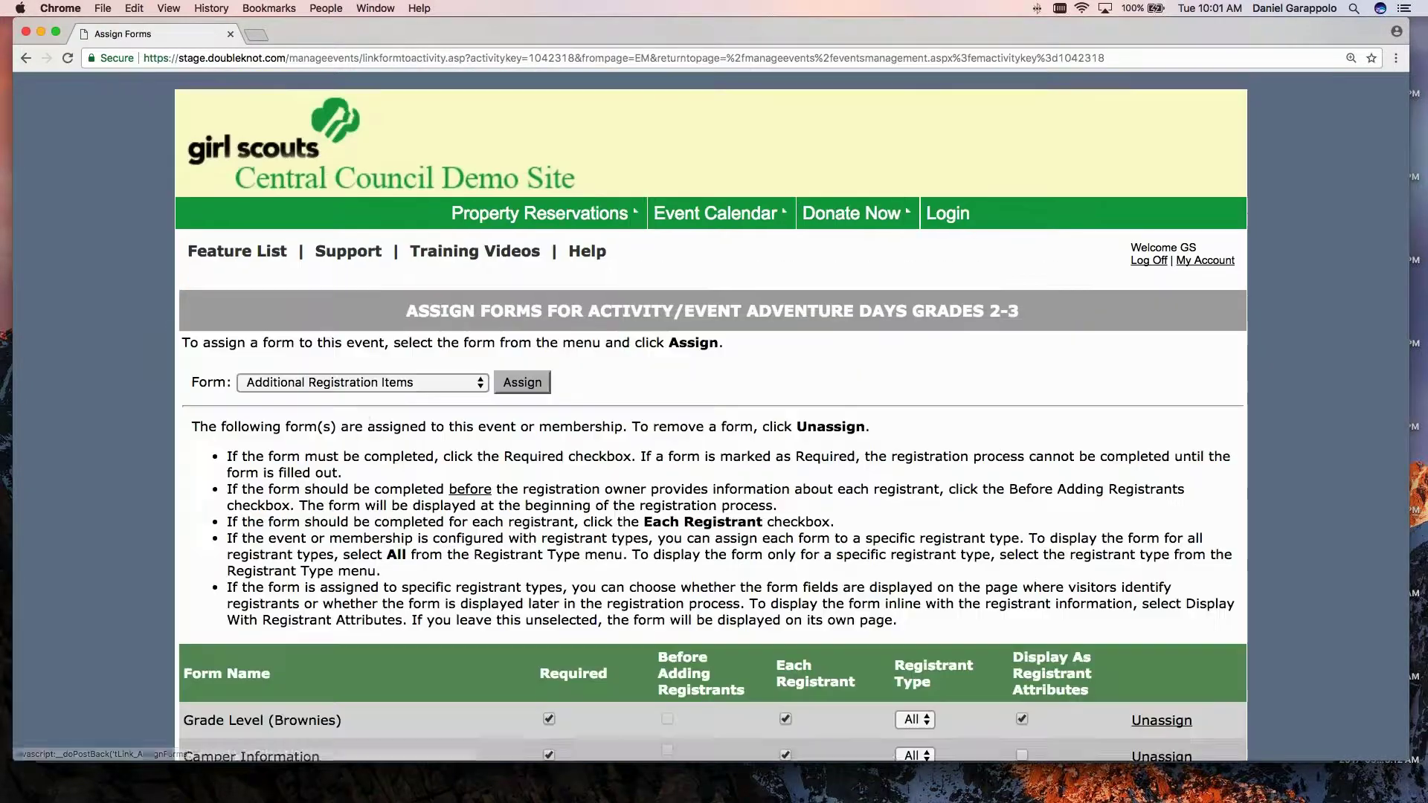
{"action": "scroll", "coordinate": [712, 417], "scroll_direction": "down", "scroll_amount": 3}
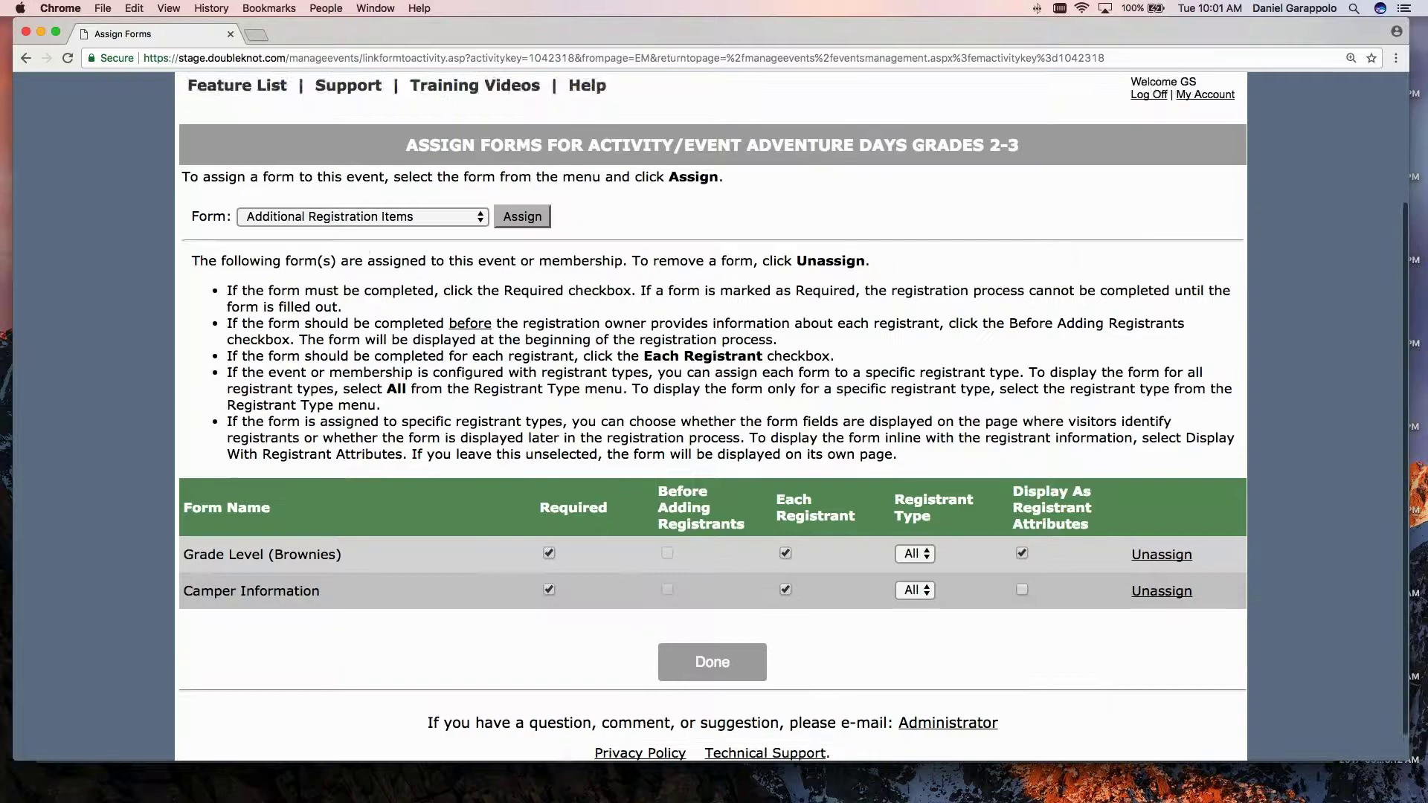
{"action": "scroll", "coordinate": [712, 416], "scroll_direction": "down", "scroll_amount": 1}
{"action": "left_click_drag", "start_coordinate": [184, 524], "coordinate": [341, 525]}
{"action": "left_click", "coordinate": [406, 187]}
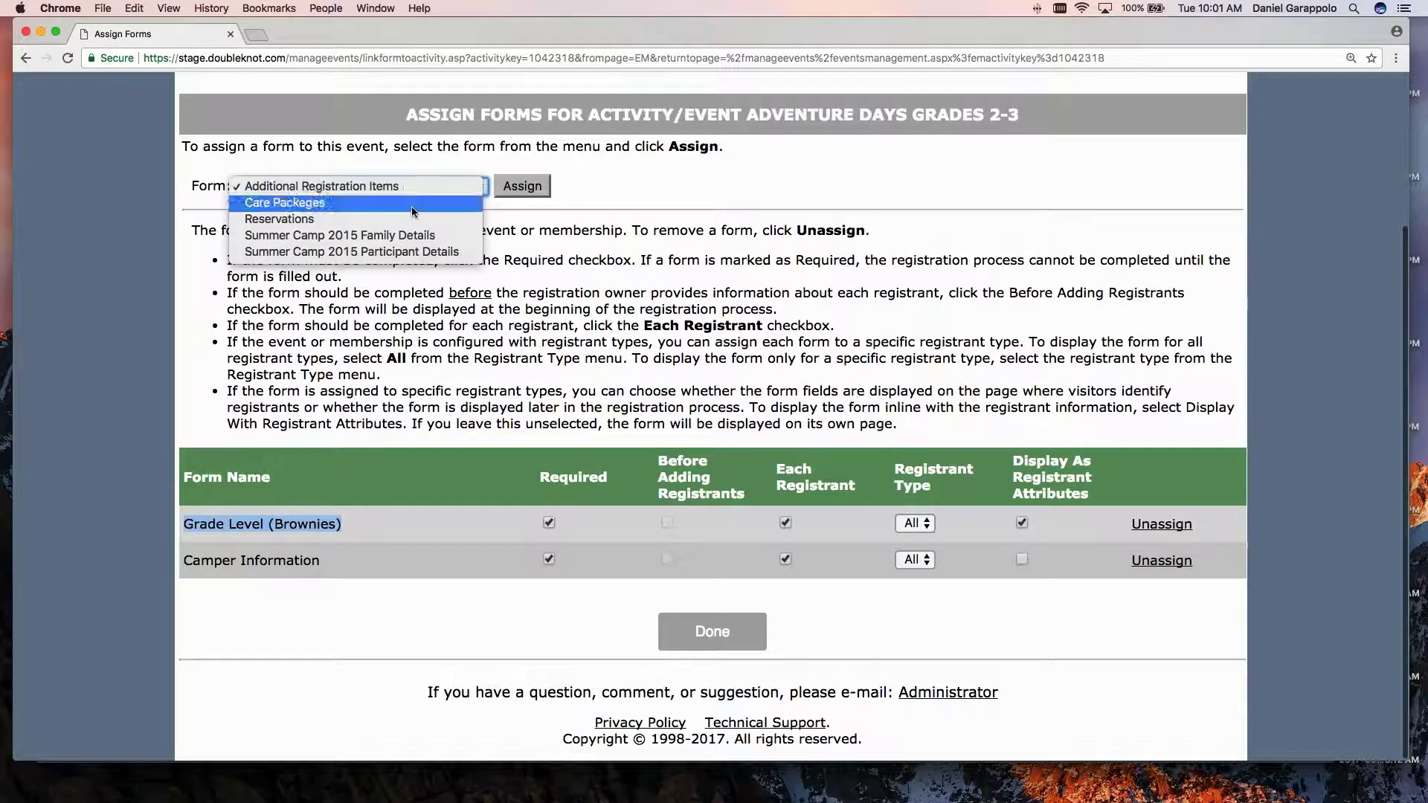
{"action": "left_click", "coordinate": [403, 186]}
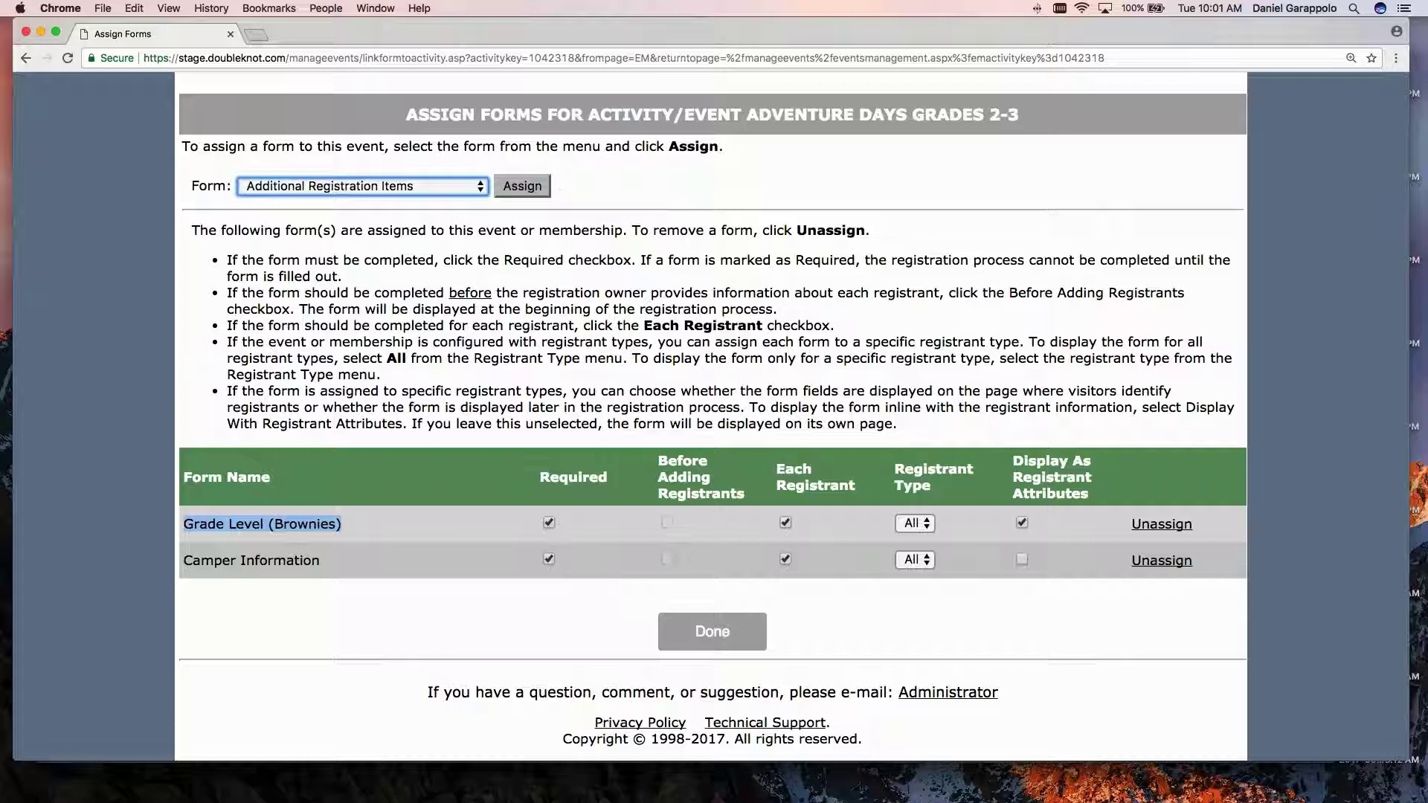
{"action": "left_click", "coordinate": [617, 187]}
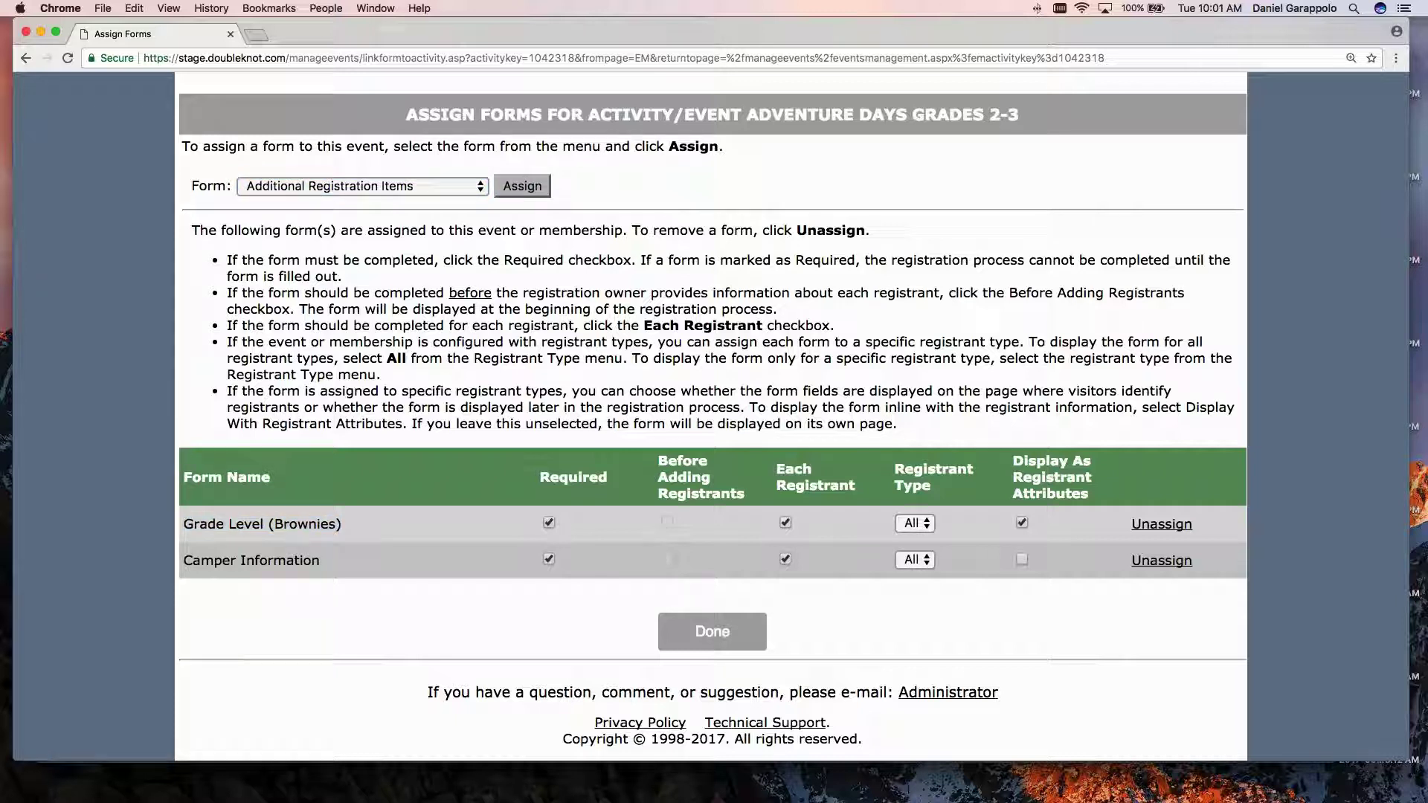
{"action": "triple_click", "coordinate": [249, 560]}
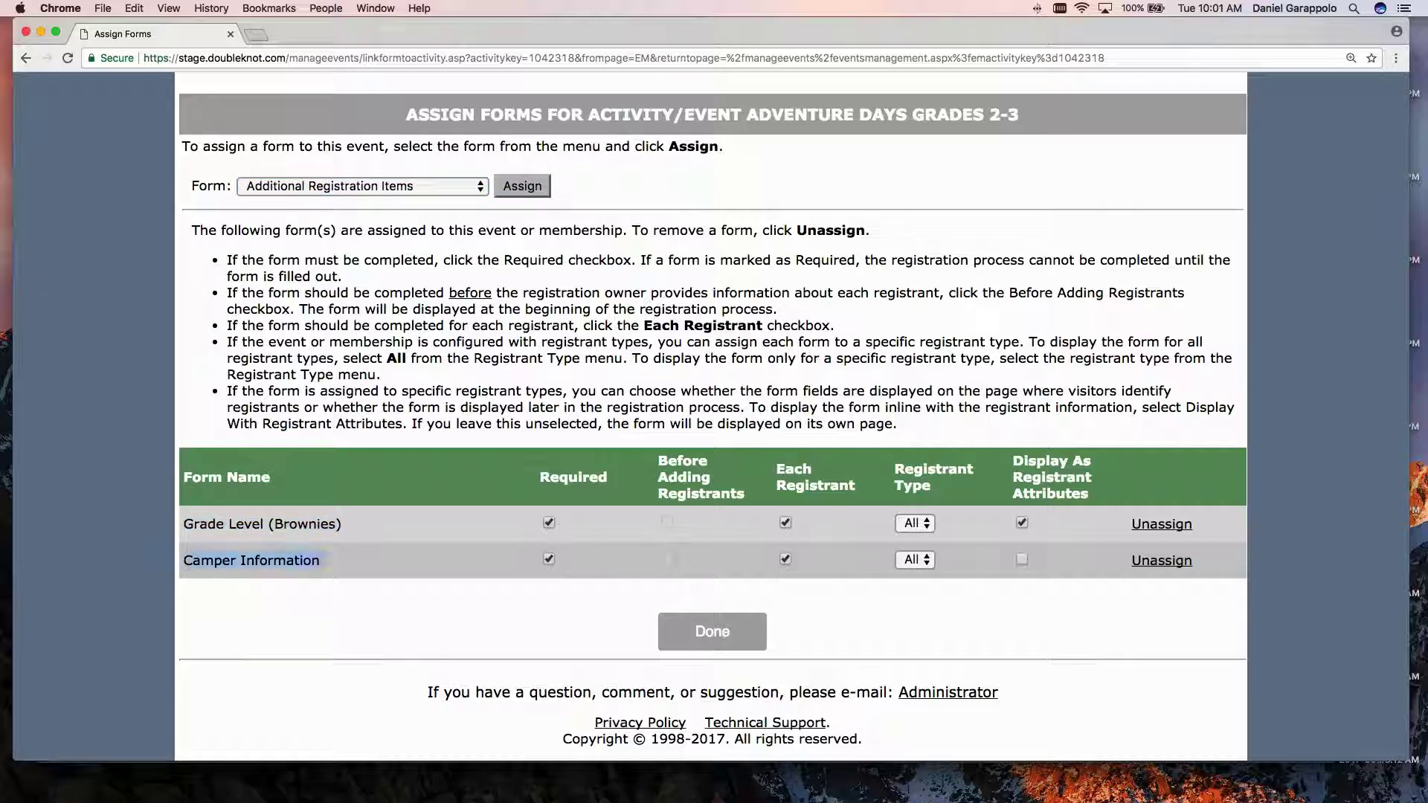
{"action": "triple_click", "coordinate": [247, 524]}
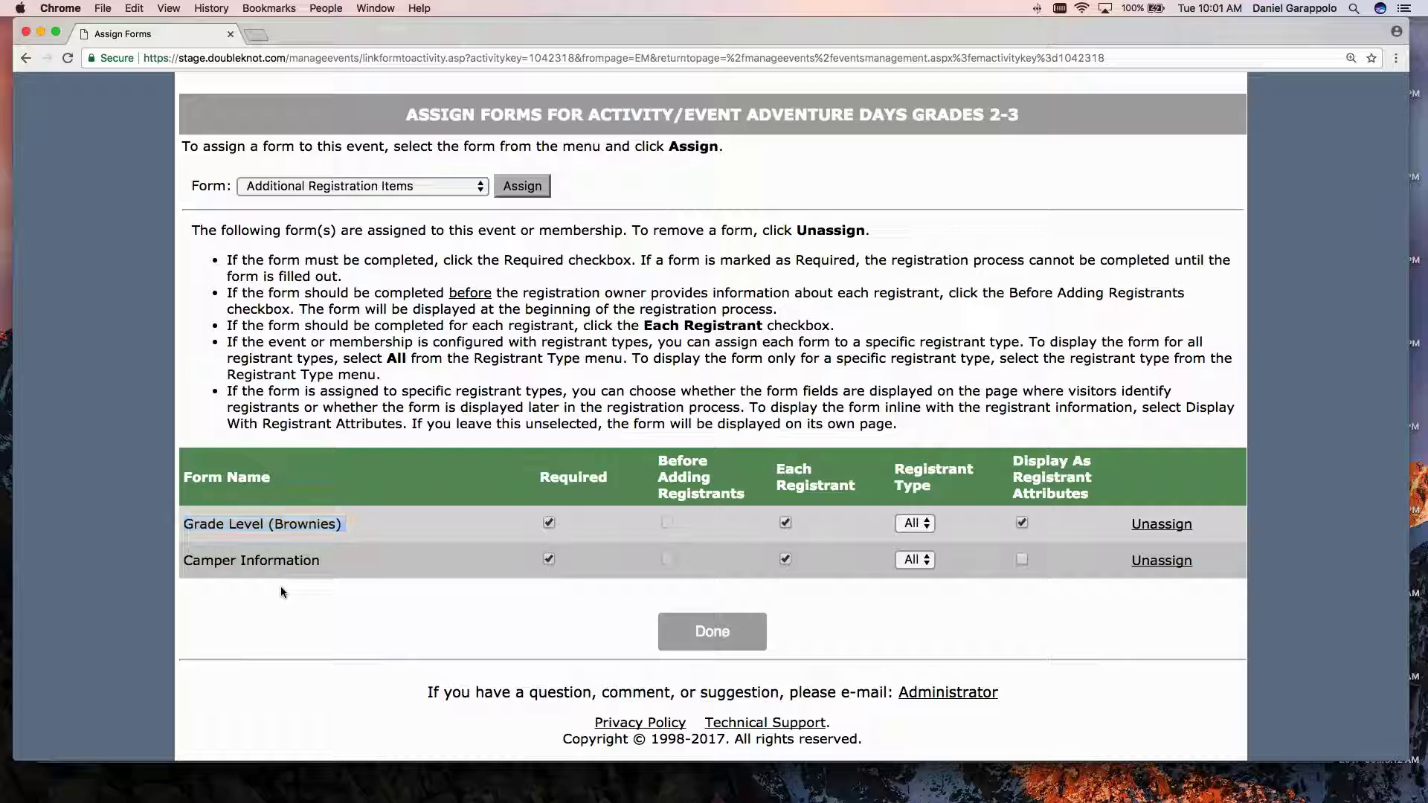
{"action": "left_click", "coordinate": [279, 586]}
Require both forms per registrant, display only Grade Level (Brownies) as registrant attributes, then finish.
{"action": "left_click", "coordinate": [548, 557]}
{"action": "left_click", "coordinate": [668, 522]}
{"action": "scroll", "coordinate": [667, 520], "scroll_direction": "down", "scroll_amount": 1}
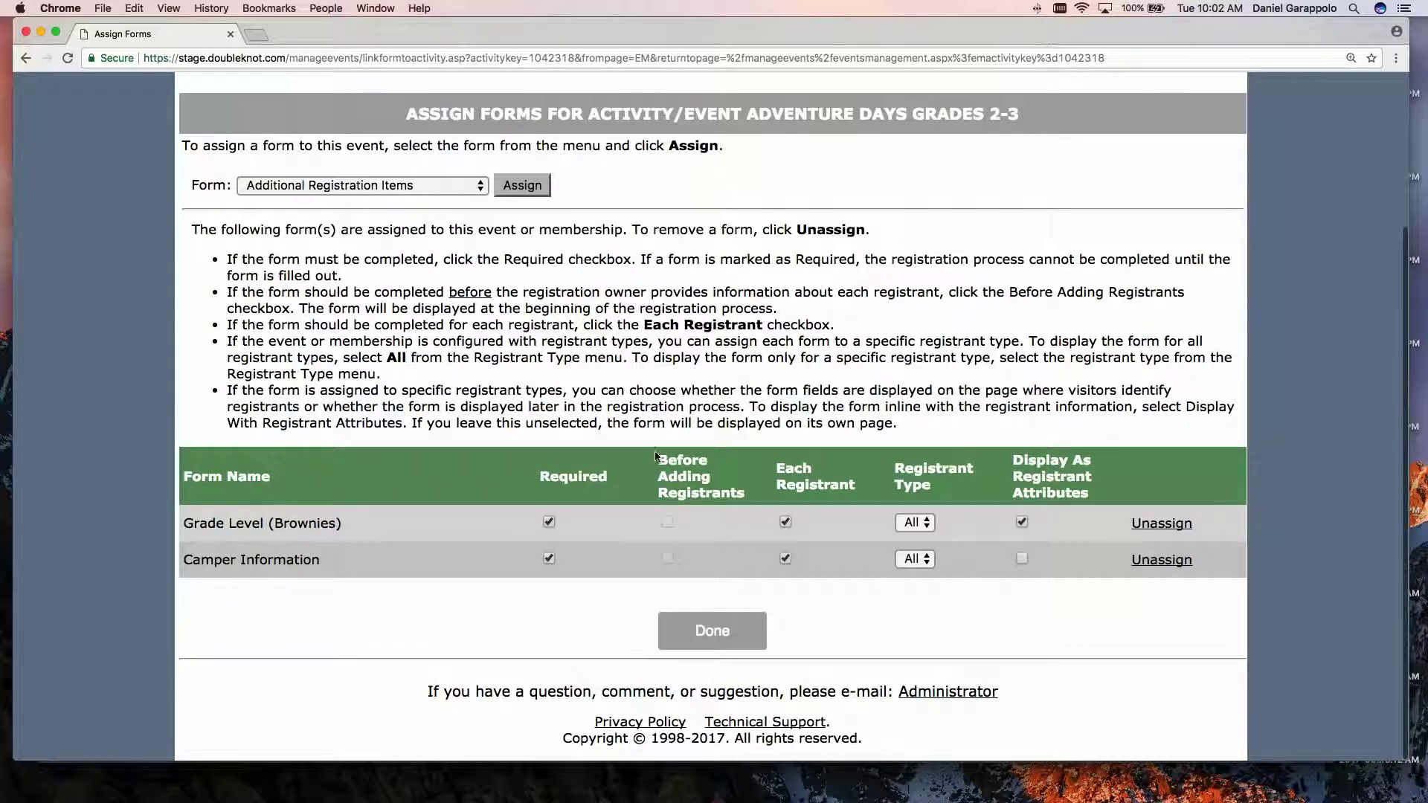
{"action": "scroll", "coordinate": [653, 451], "scroll_direction": "up", "scroll_amount": 1}
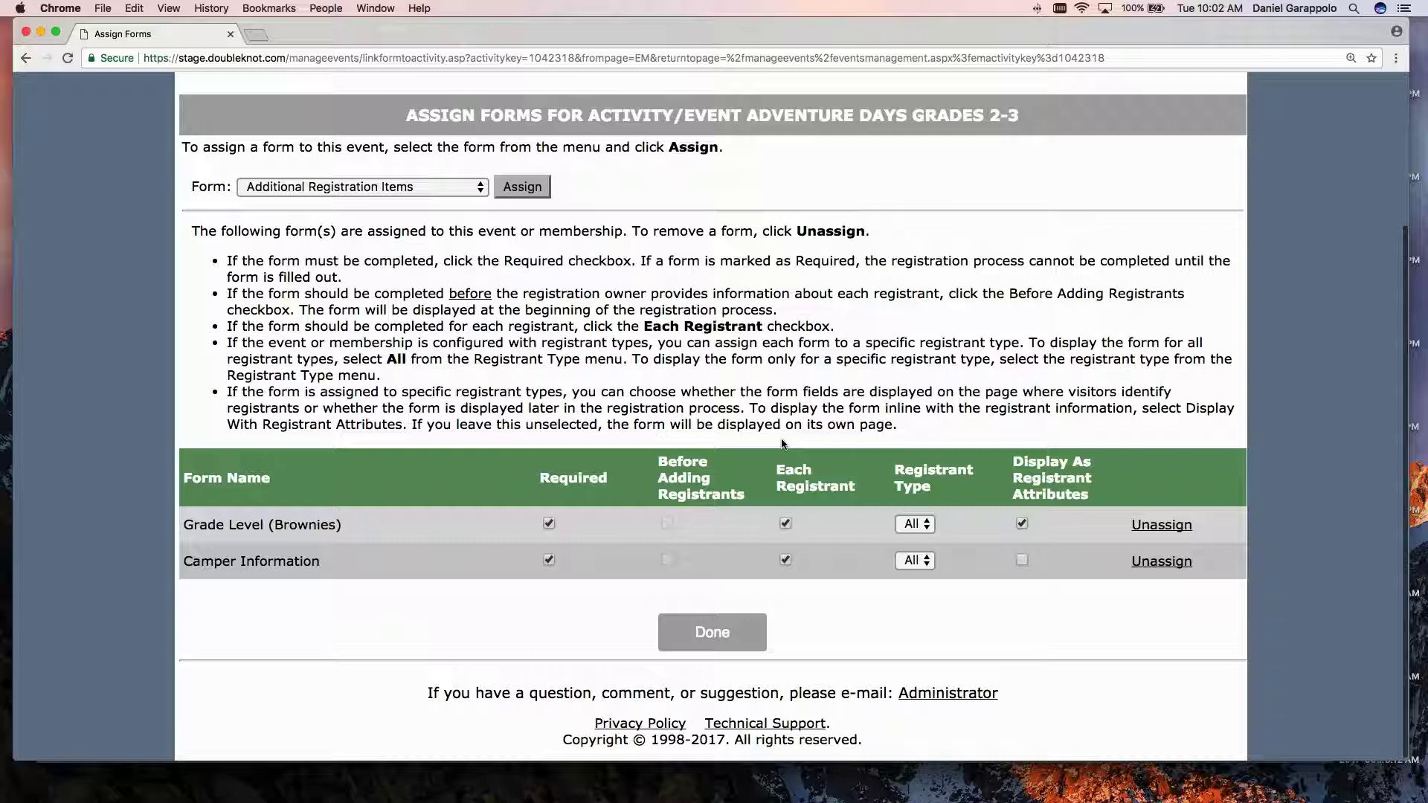
{"action": "scroll", "coordinate": [854, 523], "scroll_direction": "down", "scroll_amount": 1}
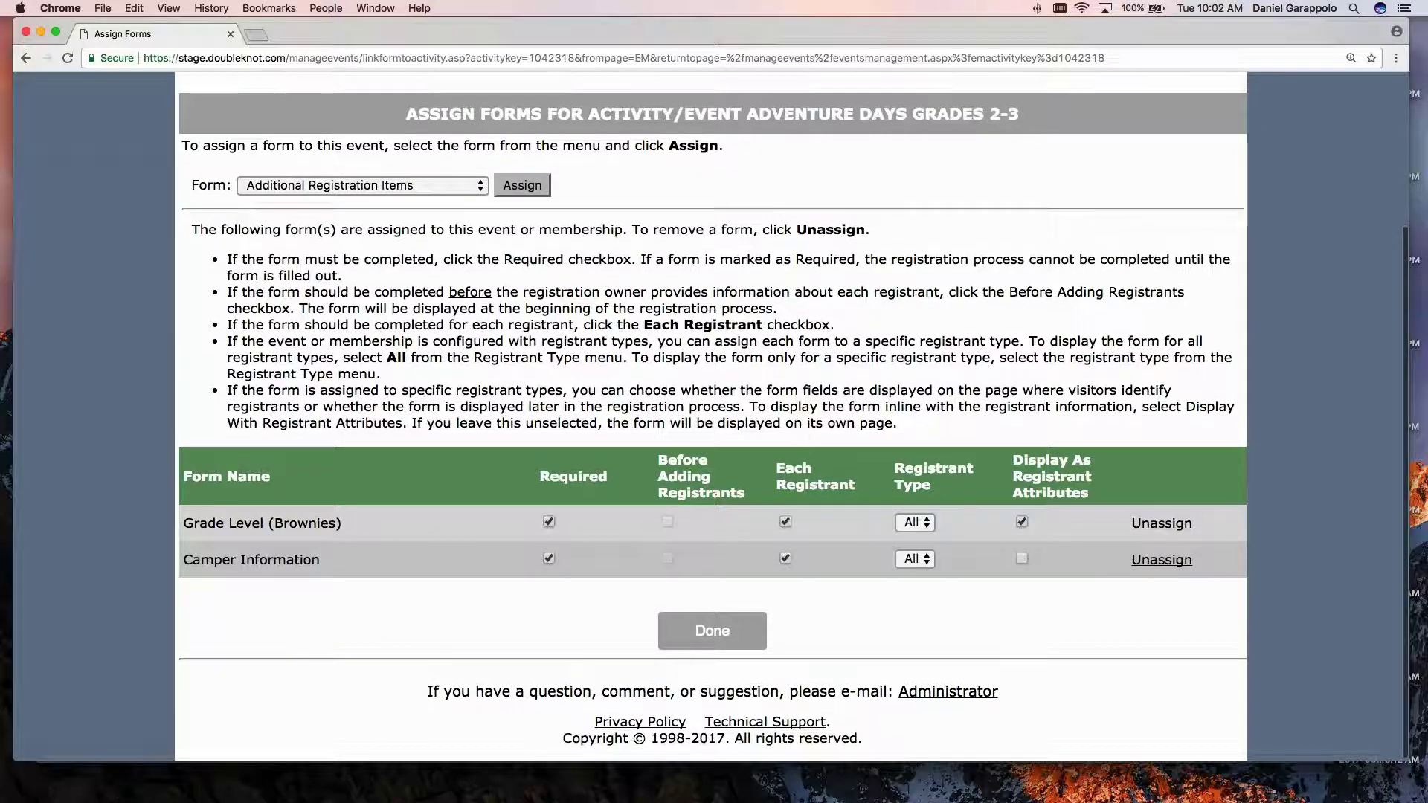
{"action": "scroll", "coordinate": [800, 484], "scroll_direction": "down", "scroll_amount": 1}
{"action": "scroll", "coordinate": [789, 536], "scroll_direction": "up", "scroll_amount": 1}
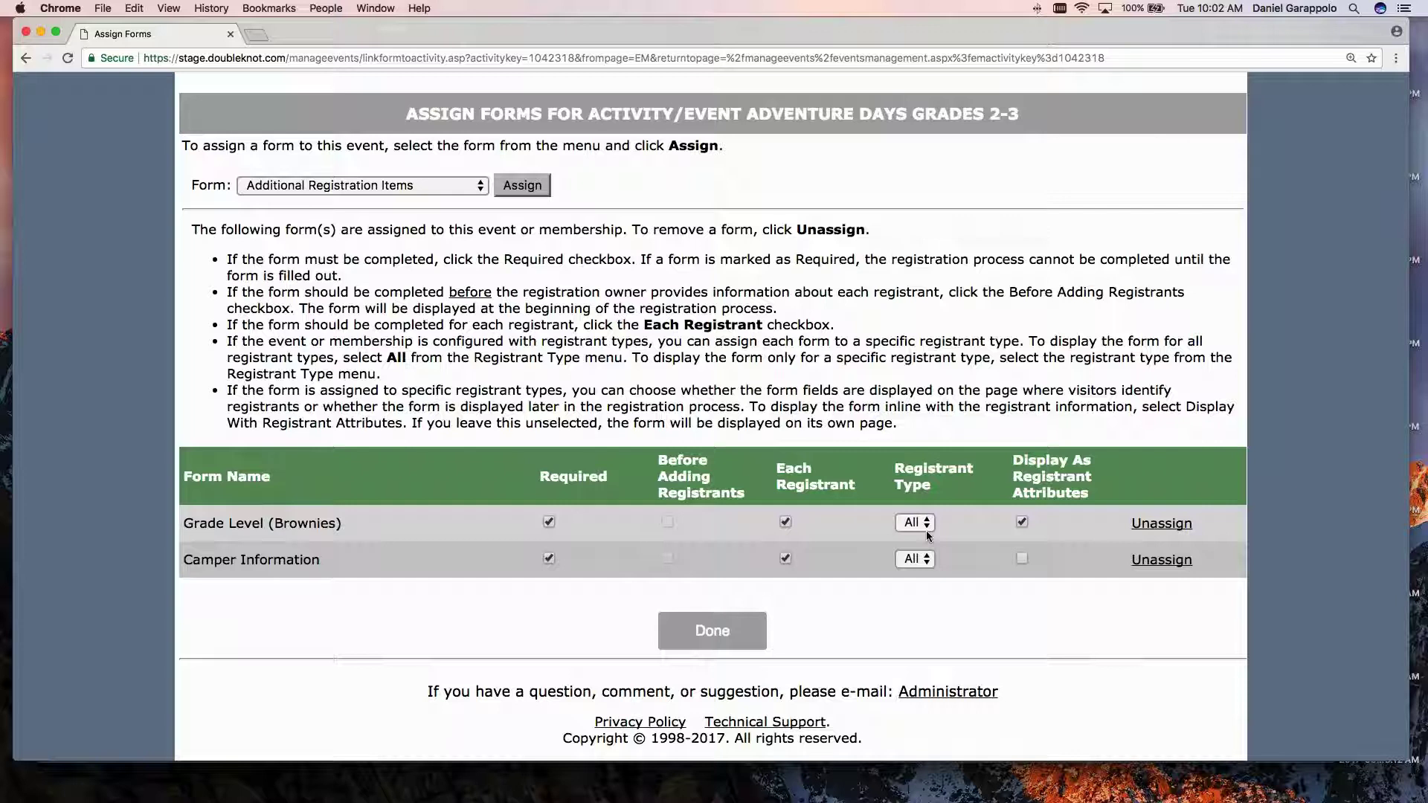
{"action": "left_click_drag", "start_coordinate": [1015, 458], "coordinate": [1095, 493]}
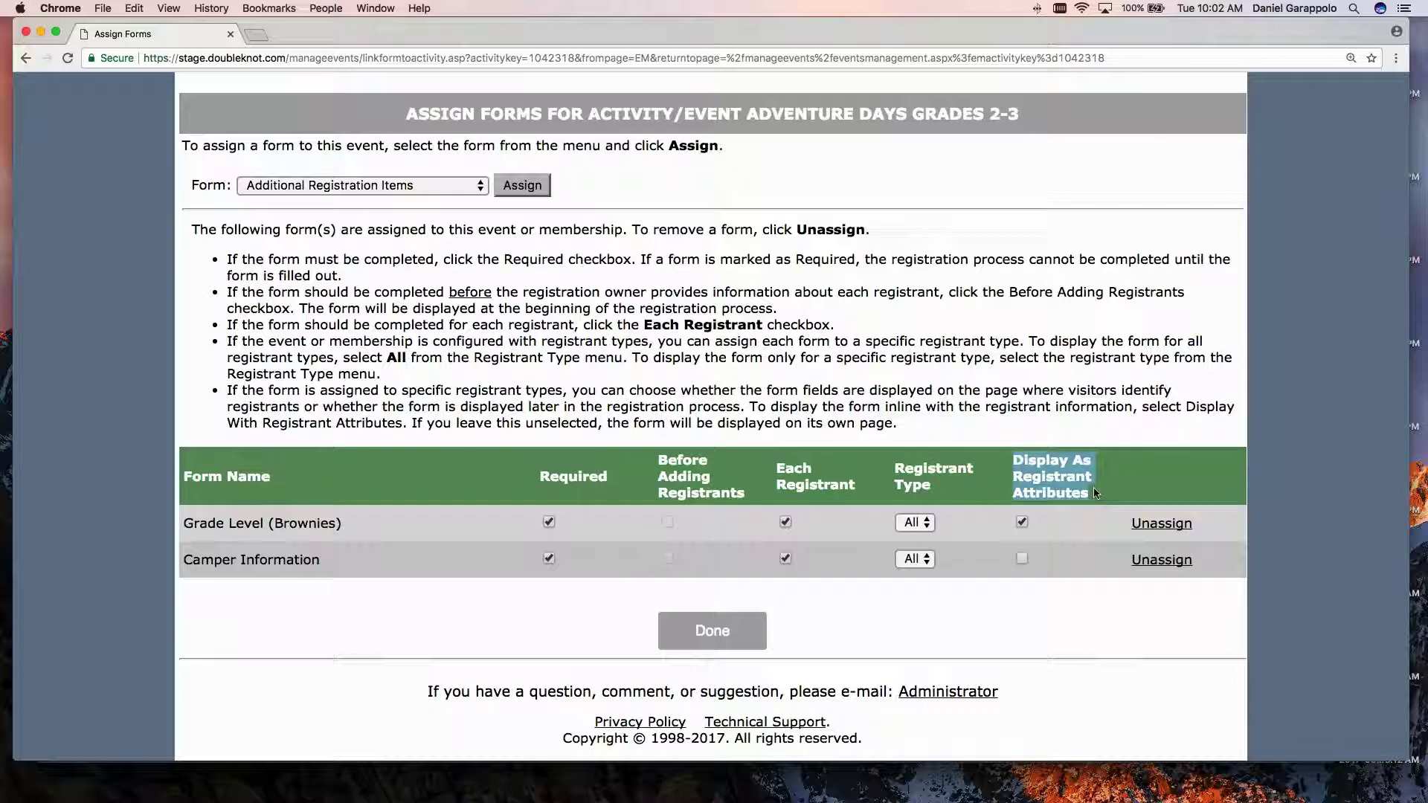
{"action": "left_click", "coordinate": [1044, 526]}
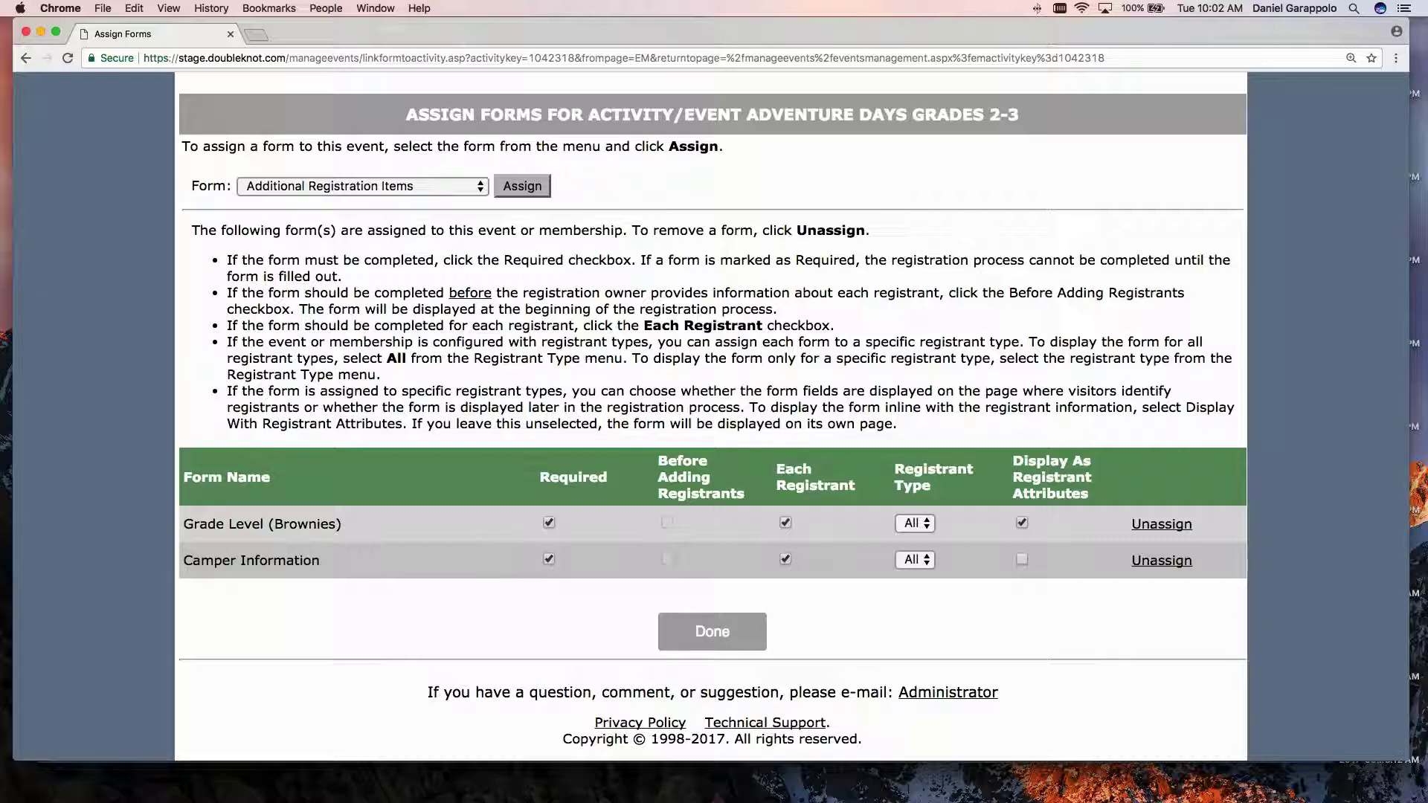
{"action": "left_click", "coordinate": [712, 631]}
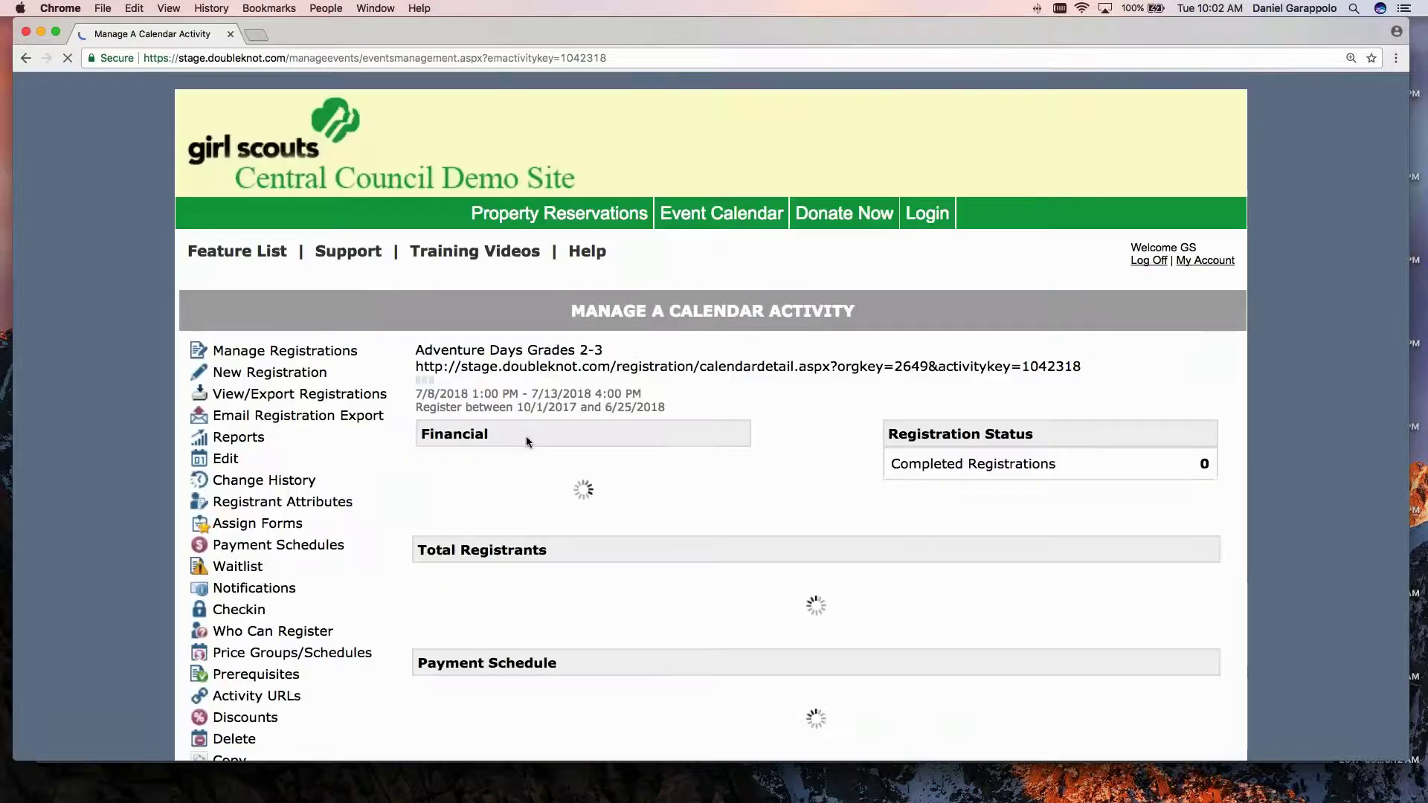
Copy the activity's registration link, start registering, and set the camper count to 1.
{"action": "triple_click", "coordinate": [544, 383]}
{"action": "right_click", "coordinate": [544, 382]}
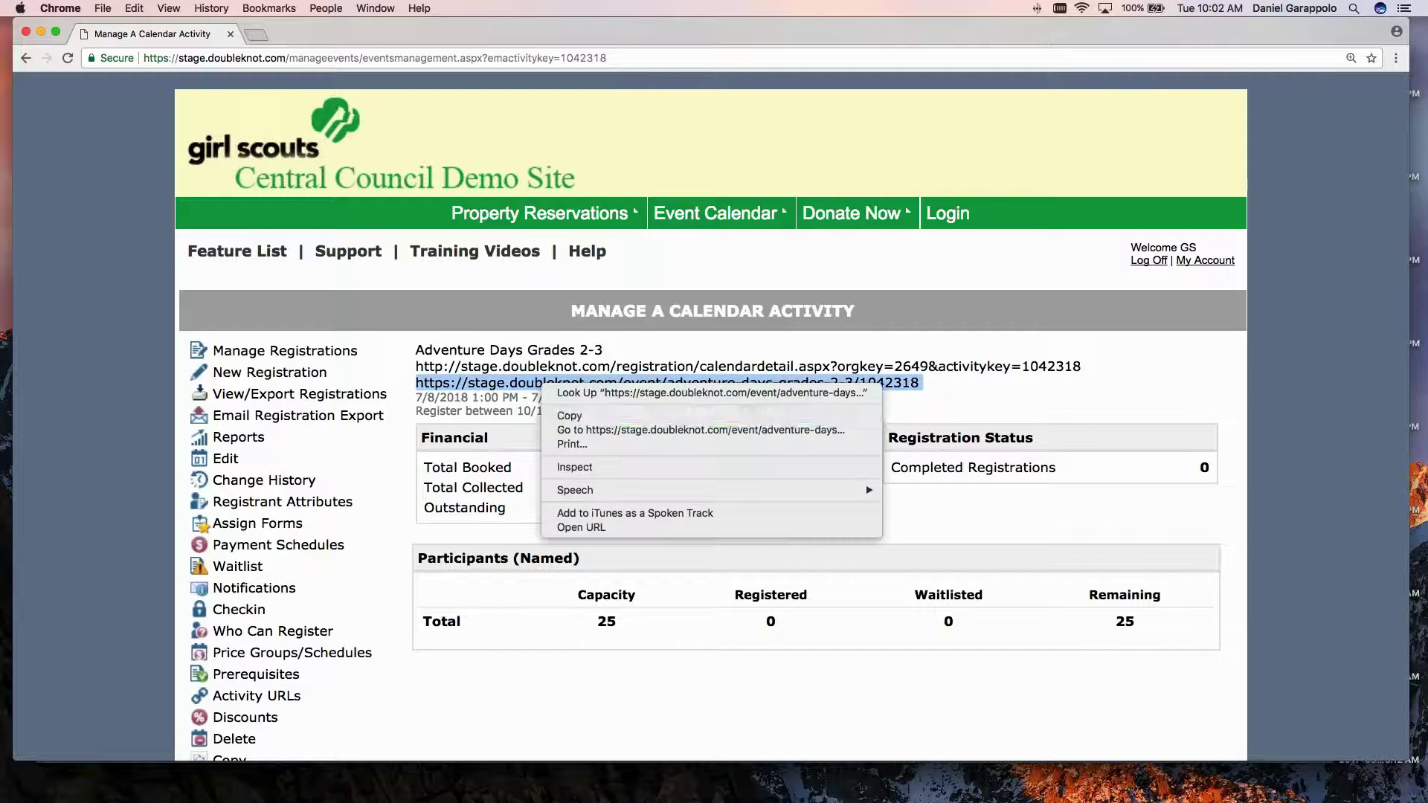
{"action": "left_click", "coordinate": [570, 415]}
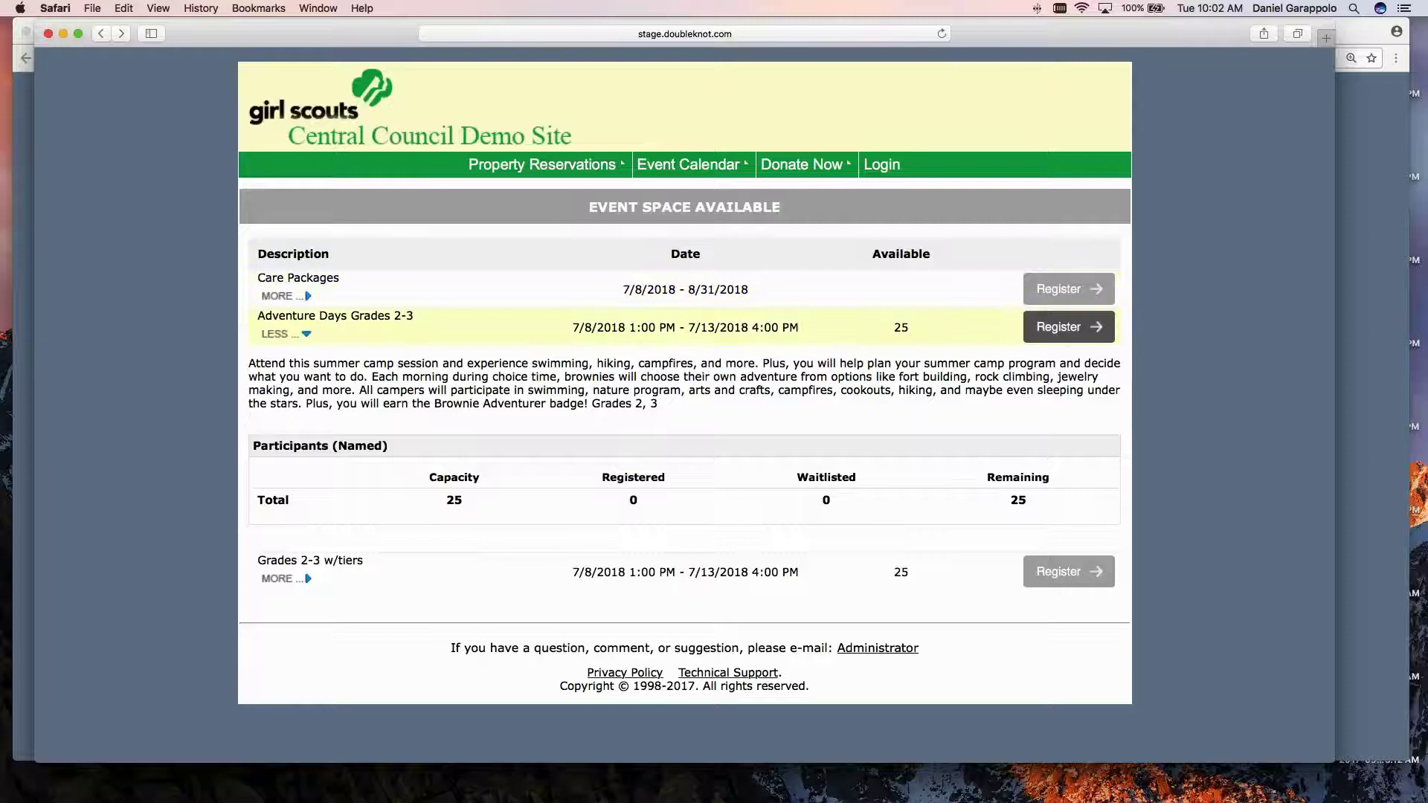
{"action": "left_click", "coordinate": [1065, 334]}
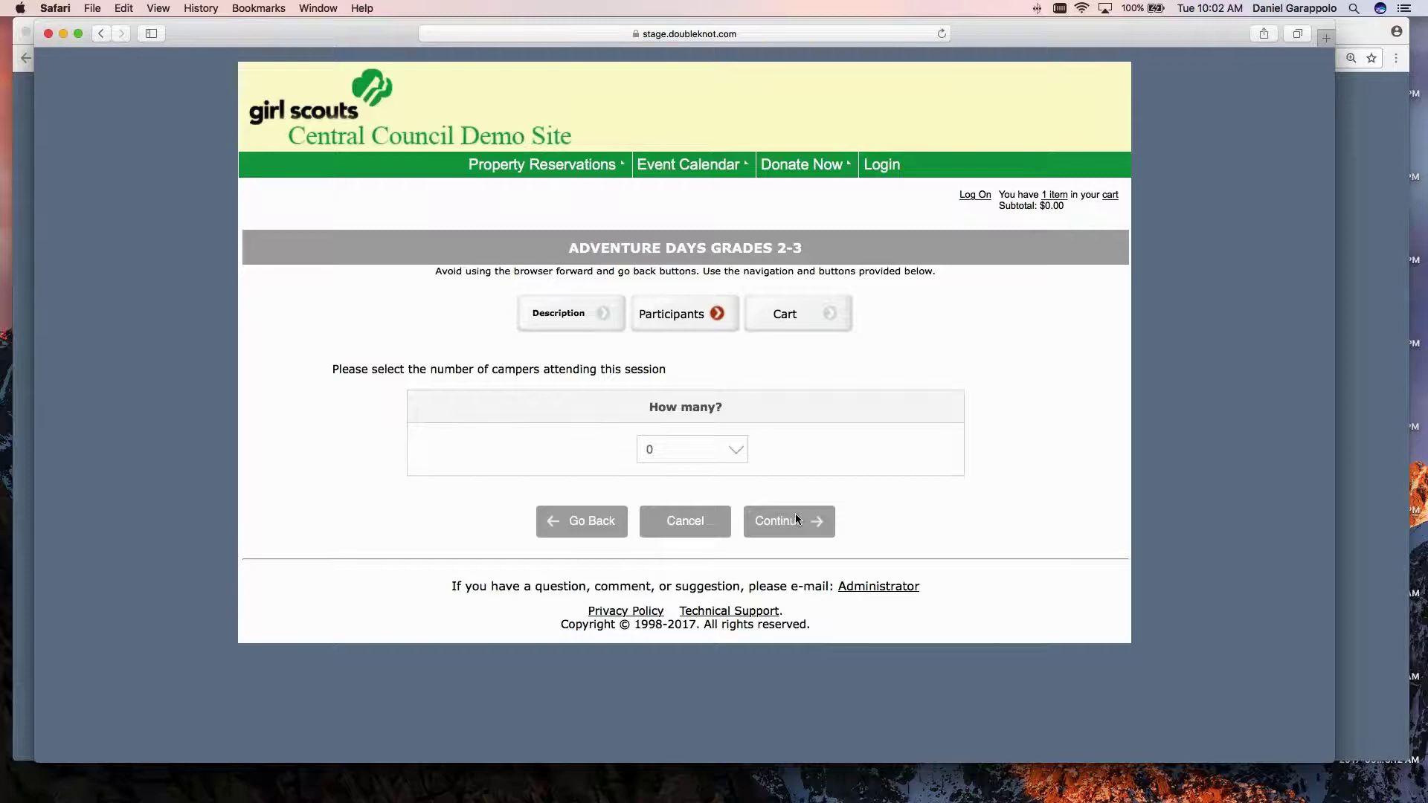
{"action": "left_click", "coordinate": [740, 451]}
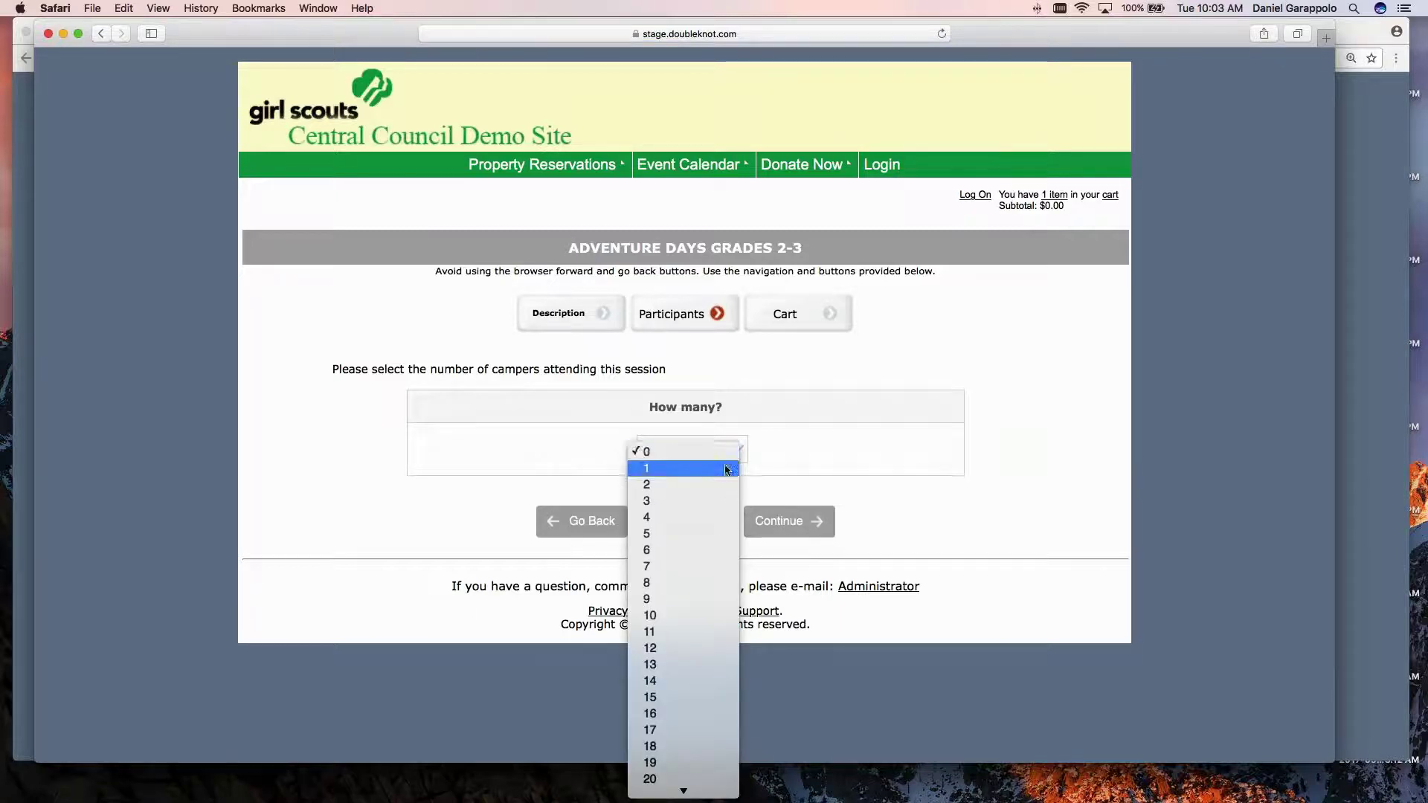
{"action": "left_click", "coordinate": [669, 468]}
Enter the camper's first and last name, choose 2nd Grade, and return to the management page.
{"action": "scroll", "coordinate": [374, 360], "scroll_direction": "down", "scroll_amount": 1}
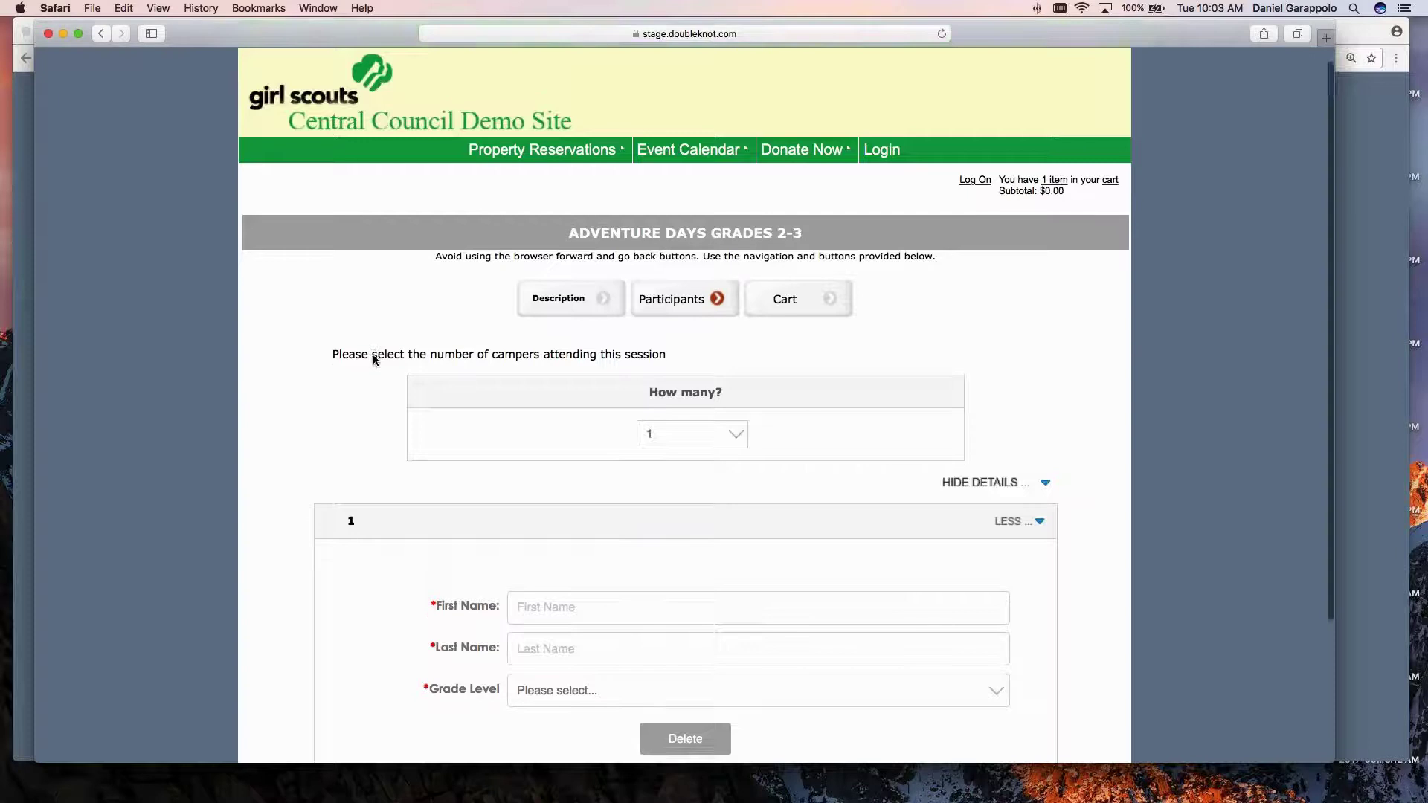
{"action": "scroll", "coordinate": [373, 360], "scroll_direction": "down", "scroll_amount": 3}
{"action": "left_click", "coordinate": [528, 512]}
{"action": "left_click", "coordinate": [534, 552]}
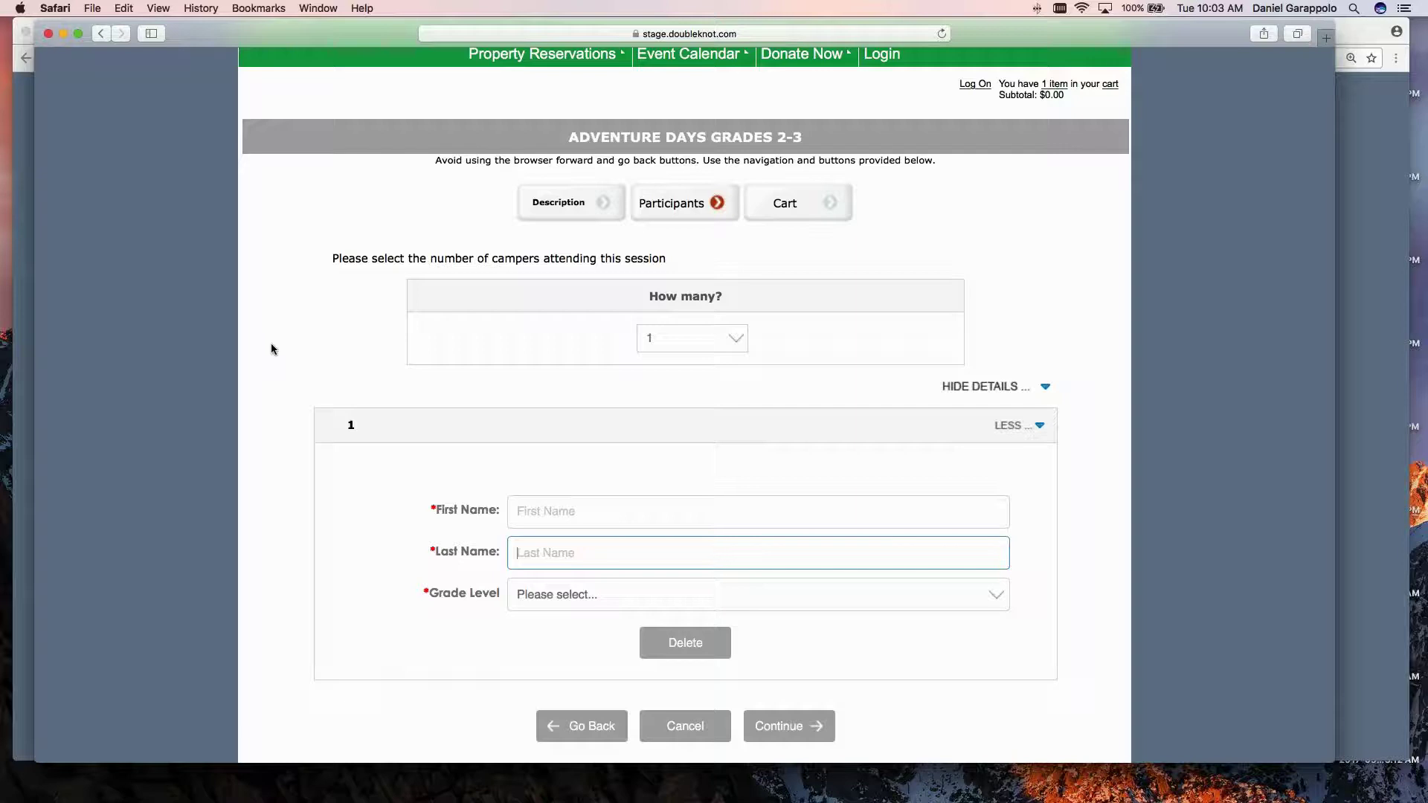
{"action": "left_click", "coordinate": [590, 521]}
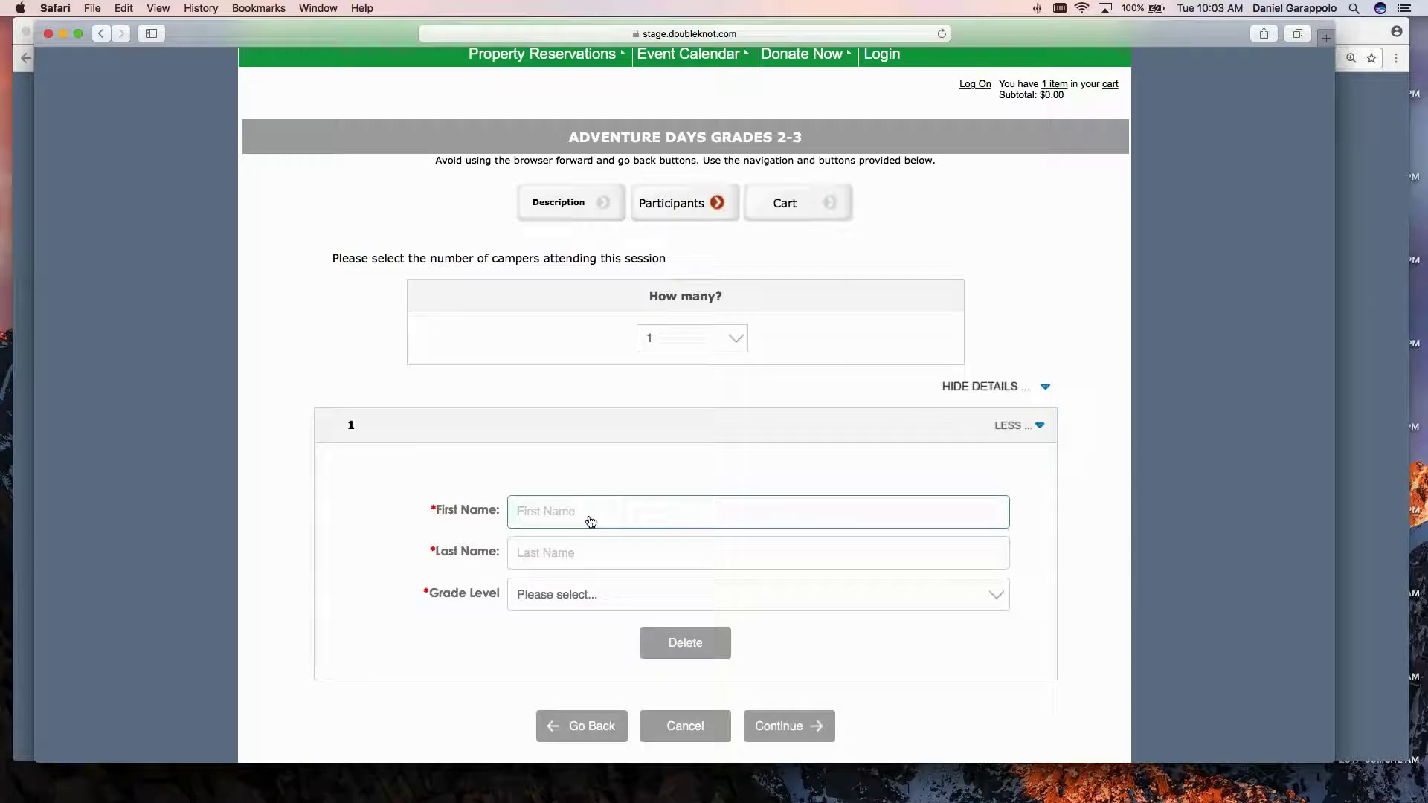
{"action": "key", "text": "BackSpace"}
{"action": "key", "text": "Tab"}
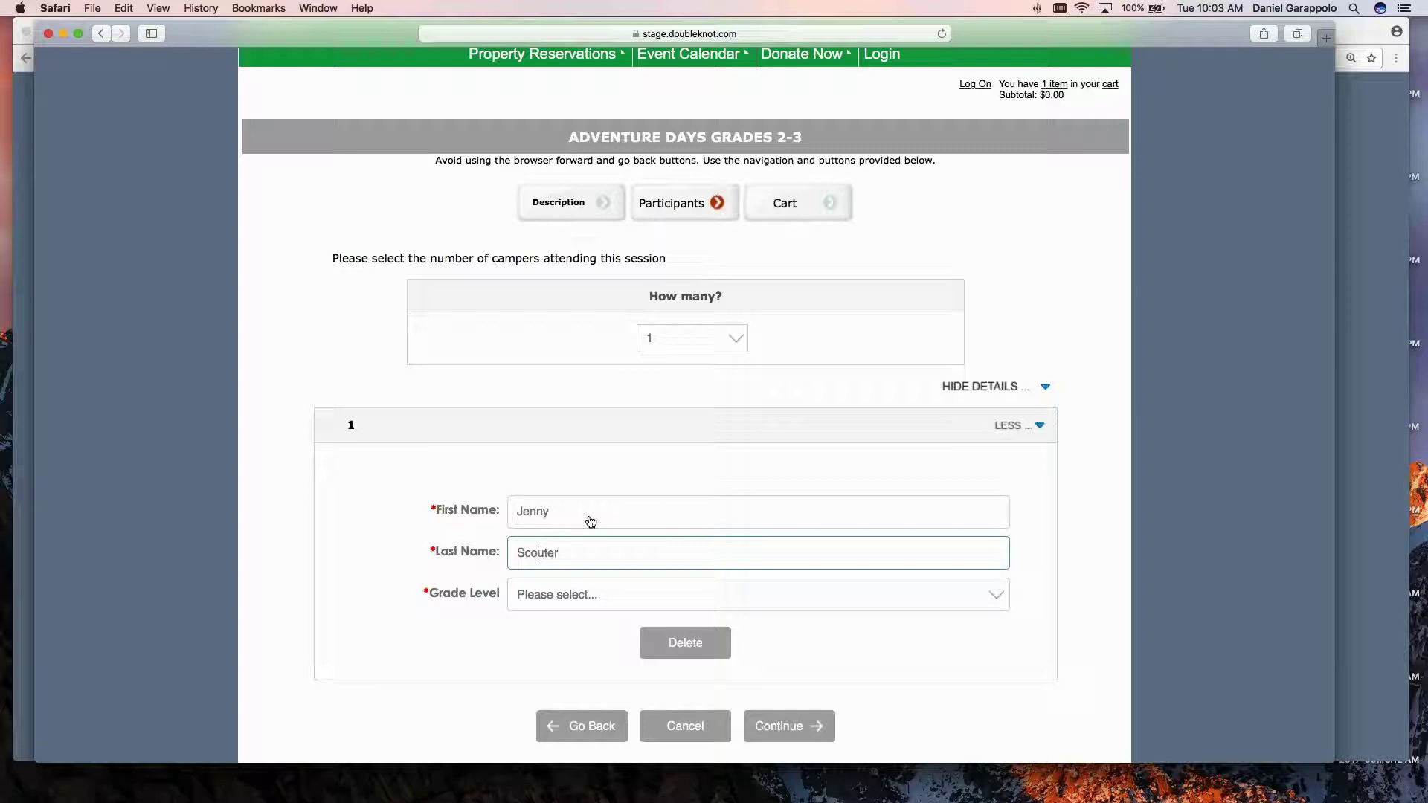
{"action": "left_click", "coordinate": [569, 594]}
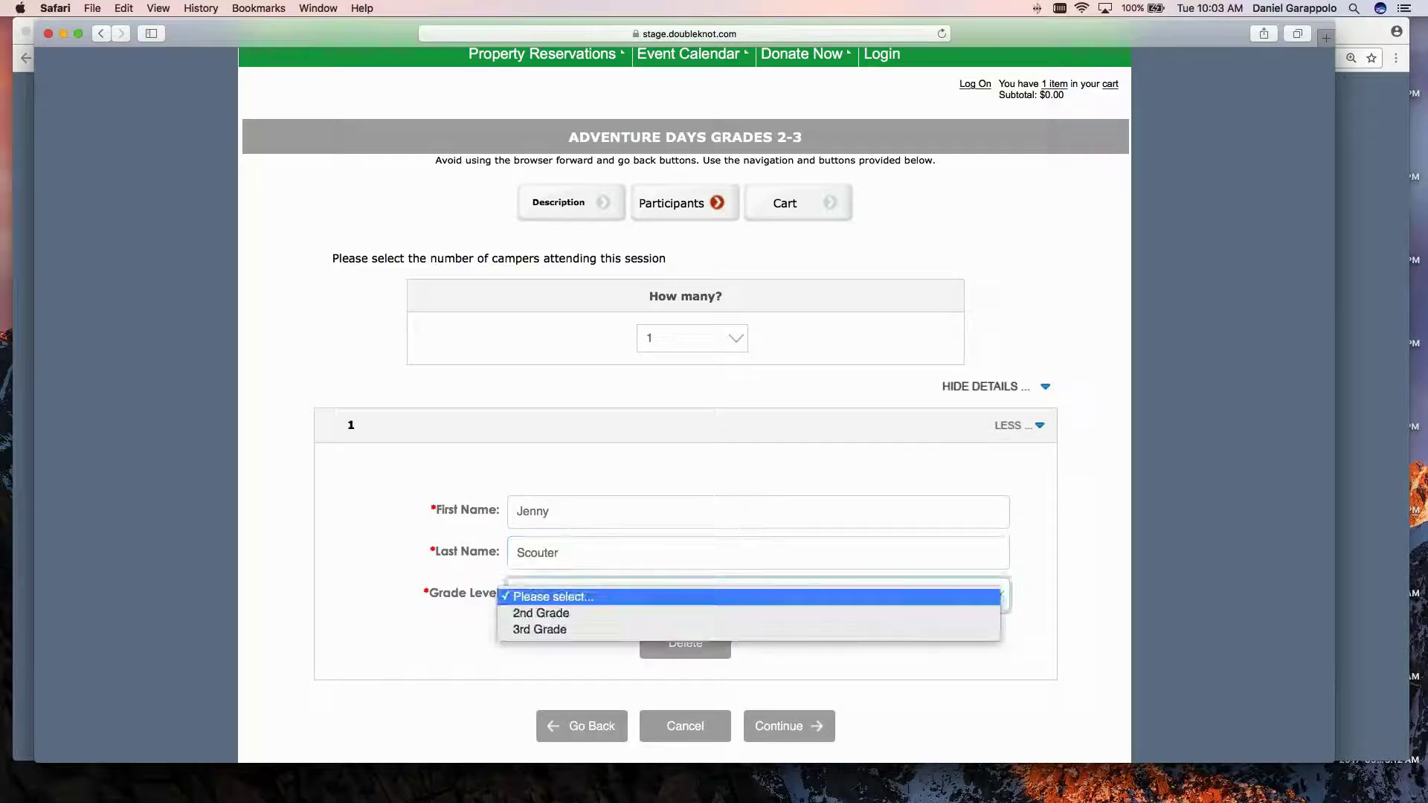
{"action": "left_click", "coordinate": [563, 614]}
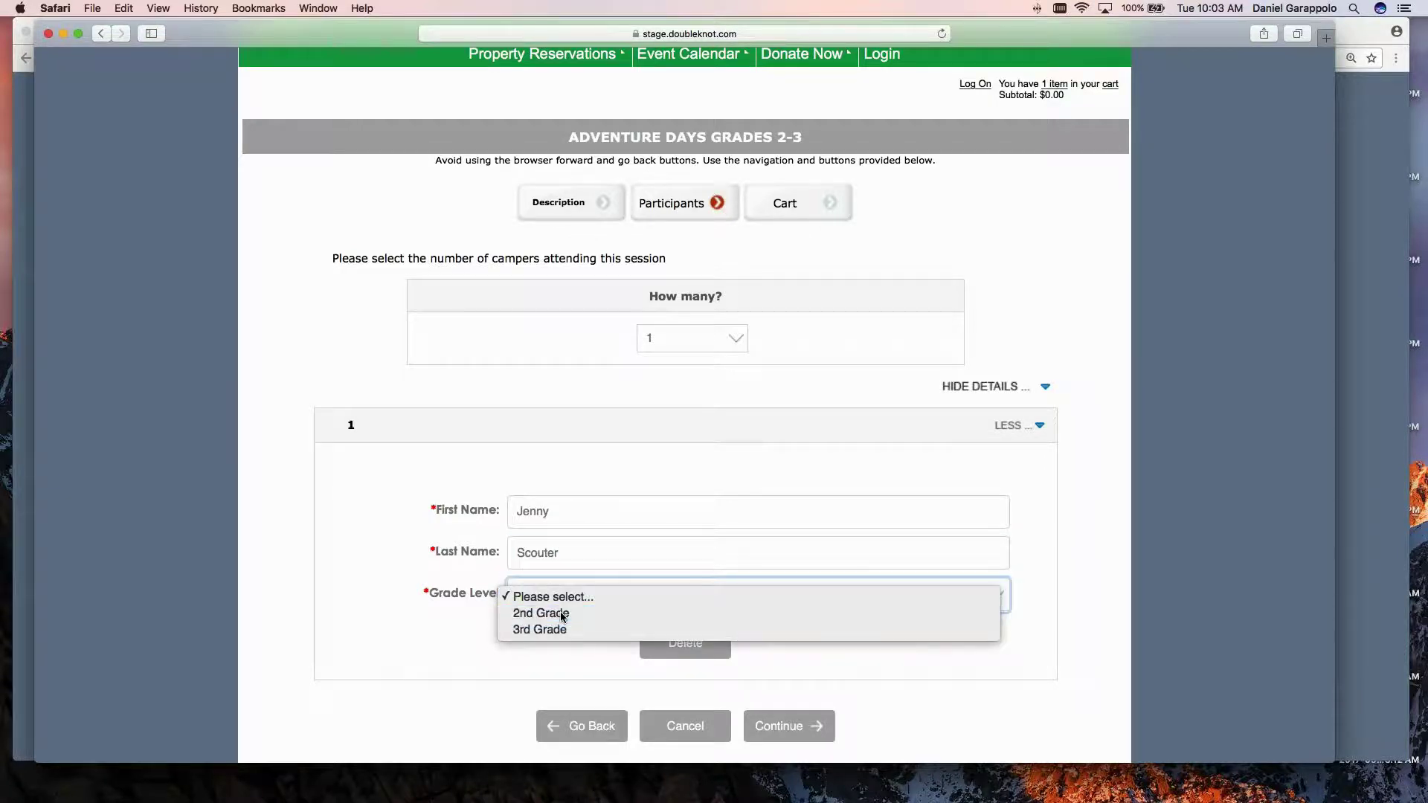
{"action": "left_click", "coordinate": [1352, 515]}
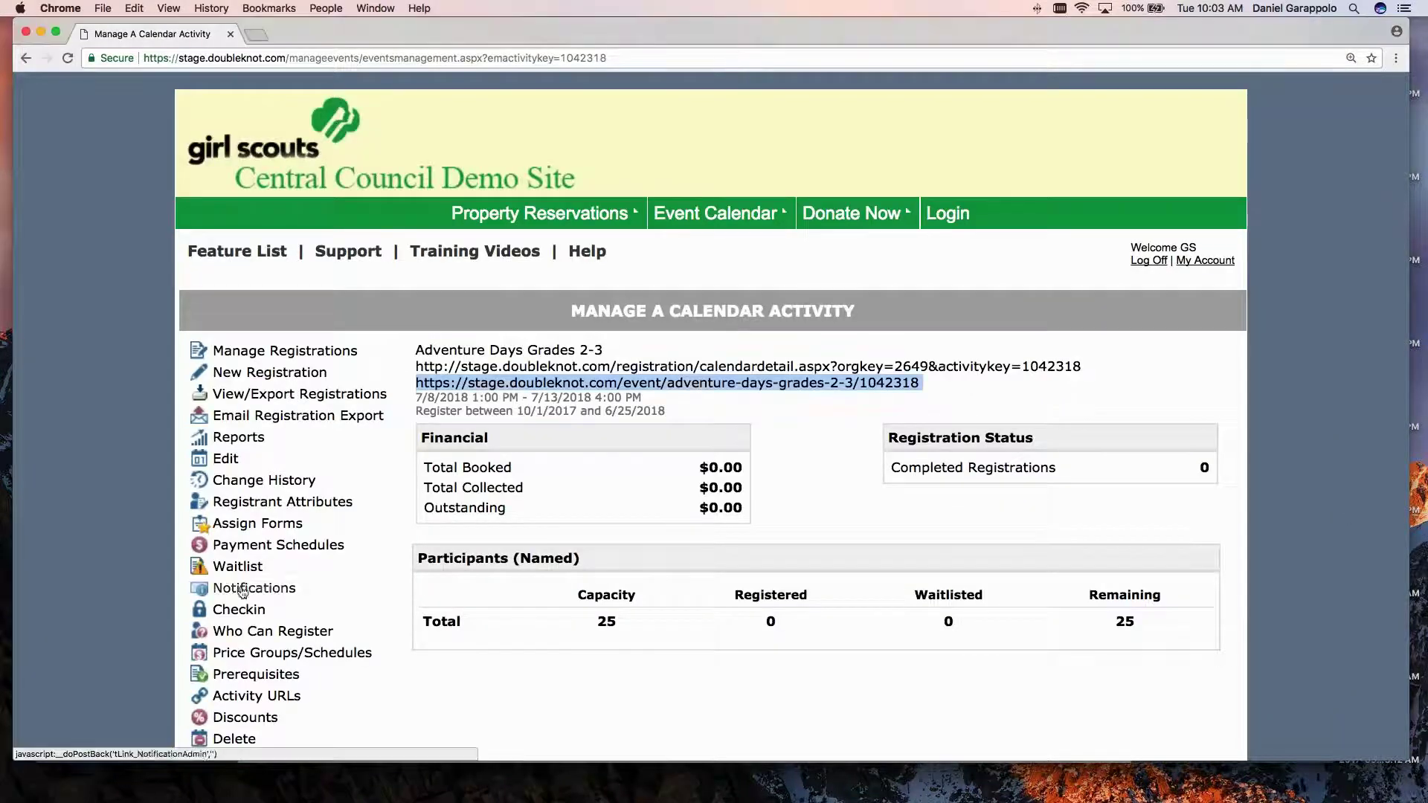
Check that Grade Level (Brownies) is shown under Display As Registrant Attributes, then return to registration.
{"action": "left_click", "coordinate": [237, 524]}
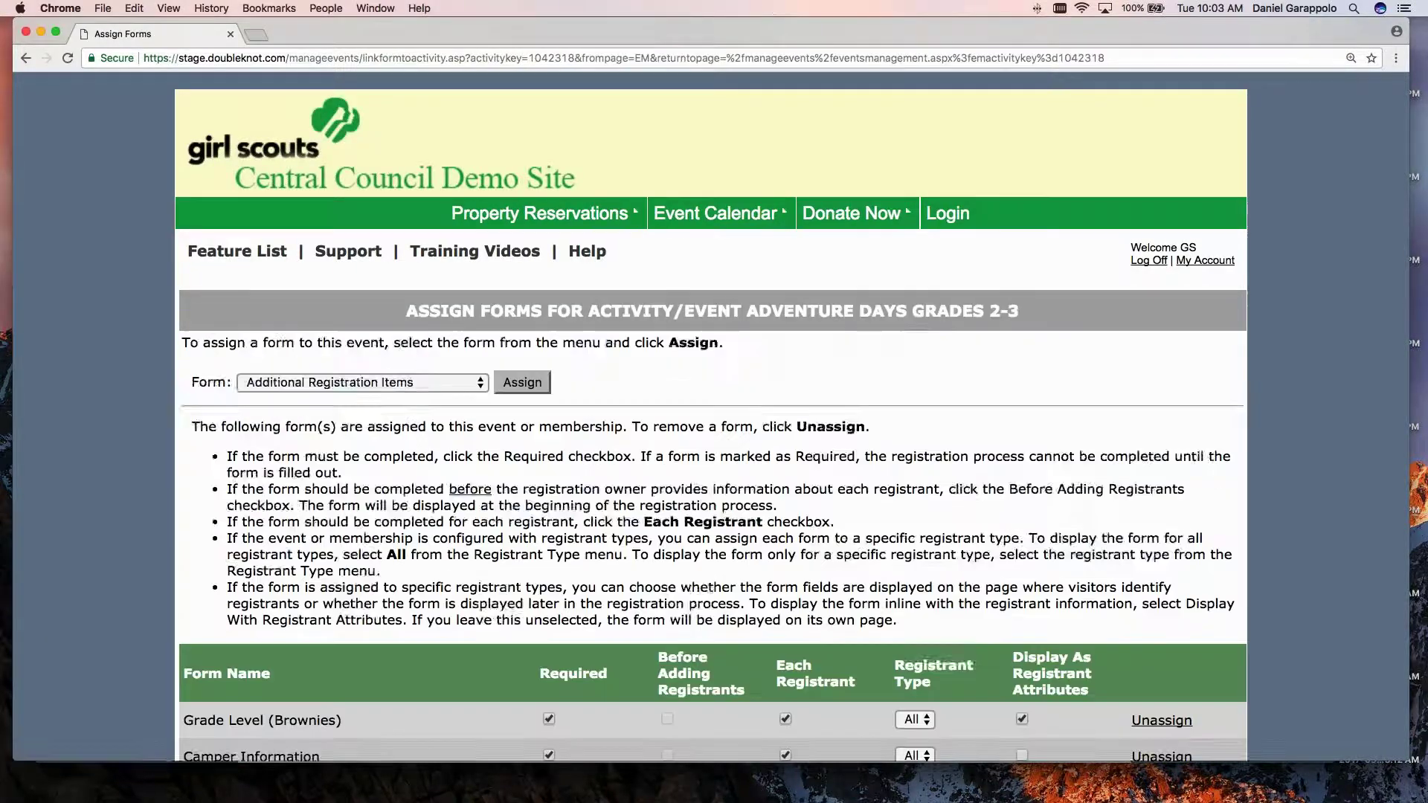
{"action": "scroll", "coordinate": [712, 416], "scroll_direction": "down", "scroll_amount": 4}
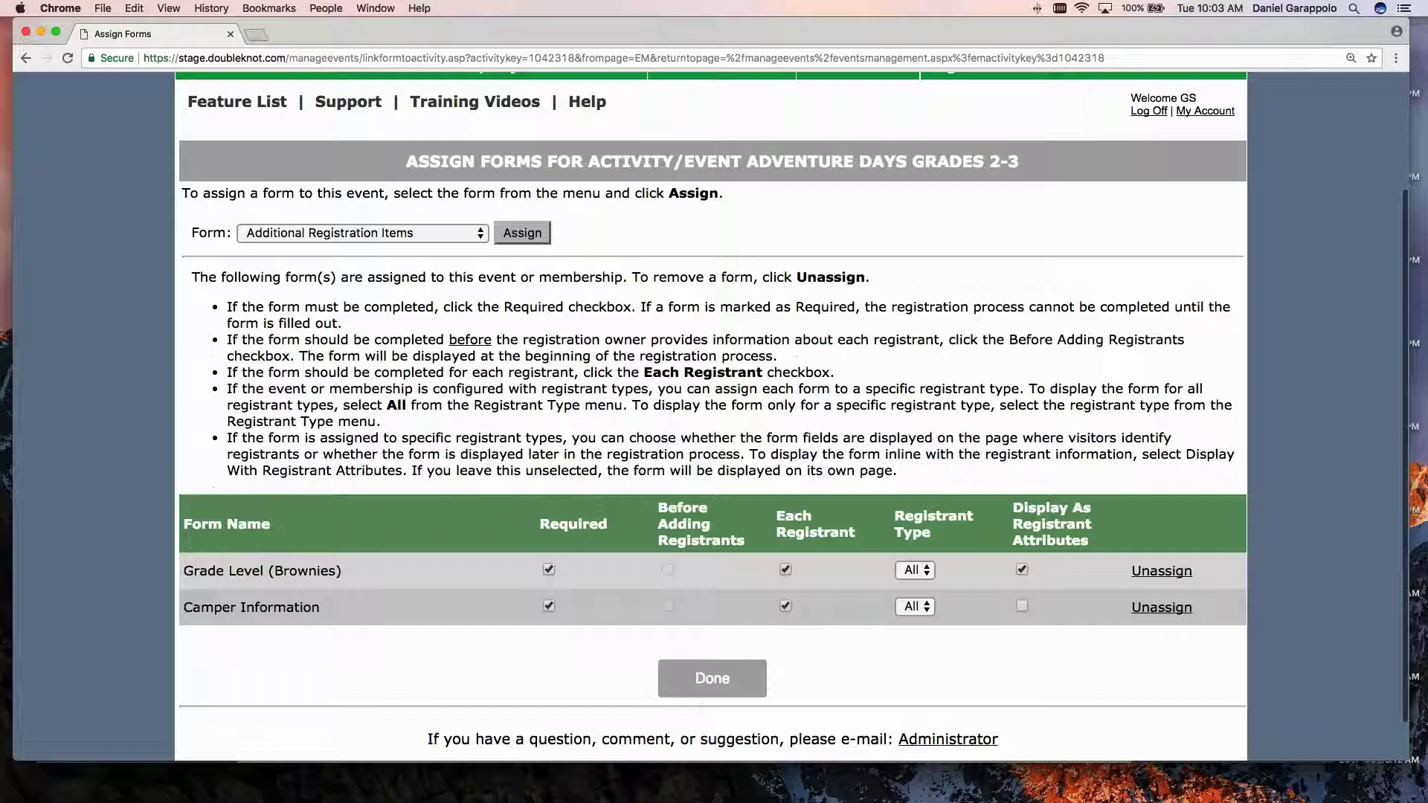
{"action": "left_click_drag", "start_coordinate": [184, 570], "coordinate": [343, 572]}
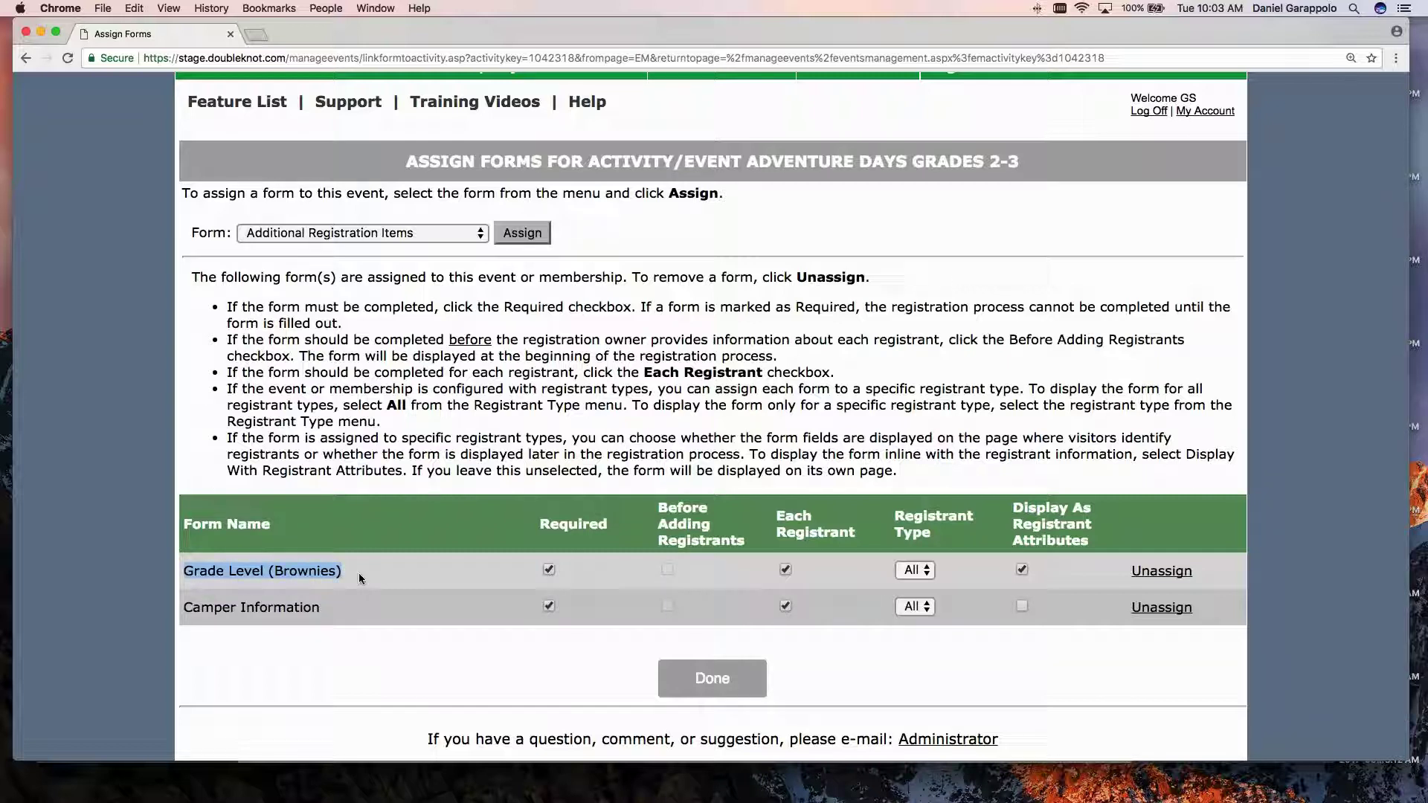
{"action": "left_click_drag", "start_coordinate": [1014, 503], "coordinate": [1089, 548]}
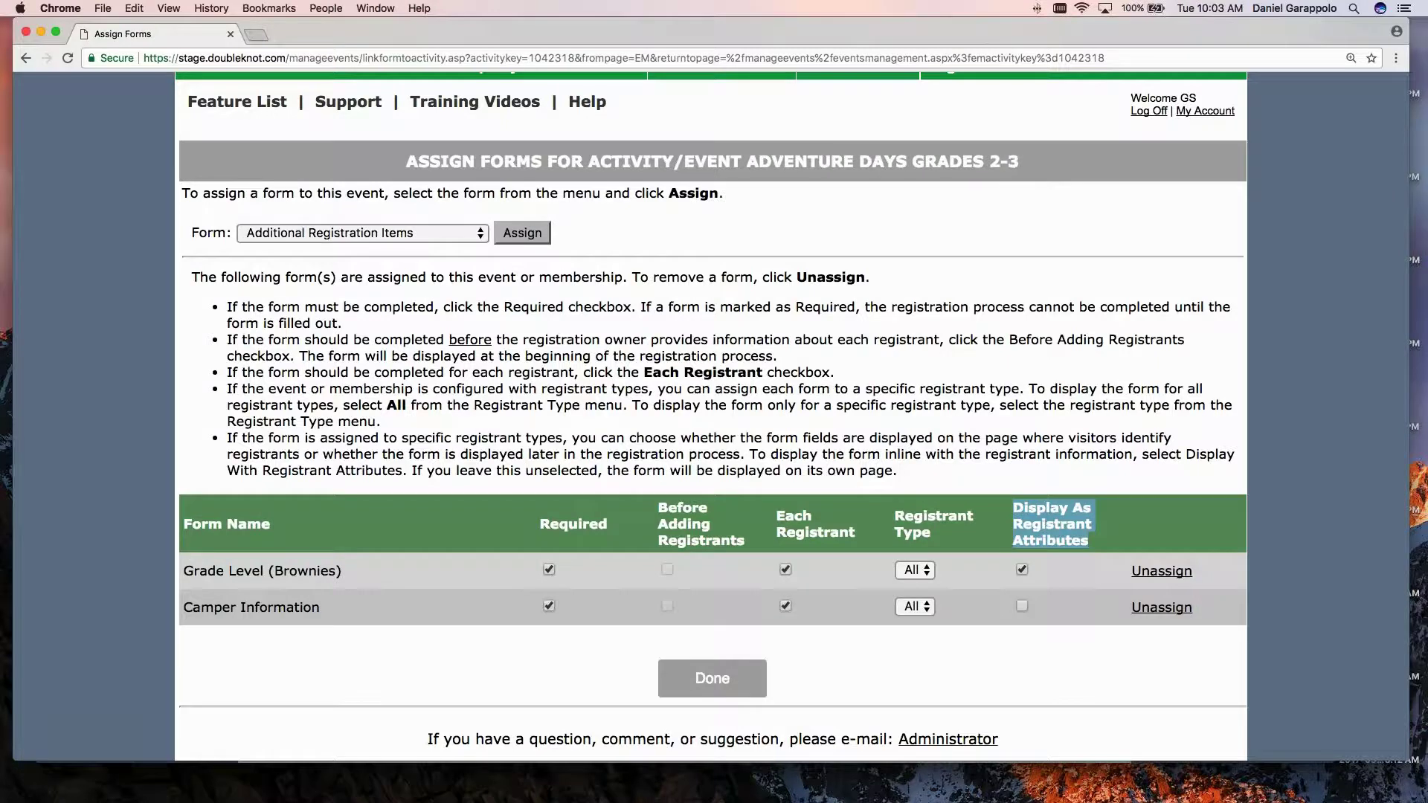
{"action": "key", "text": "super+Tab"}
Confirm the 2nd Grade camper's details and continue to the Camper Information step.
{"action": "scroll", "coordinate": [366, 348], "scroll_direction": "down", "scroll_amount": 1}
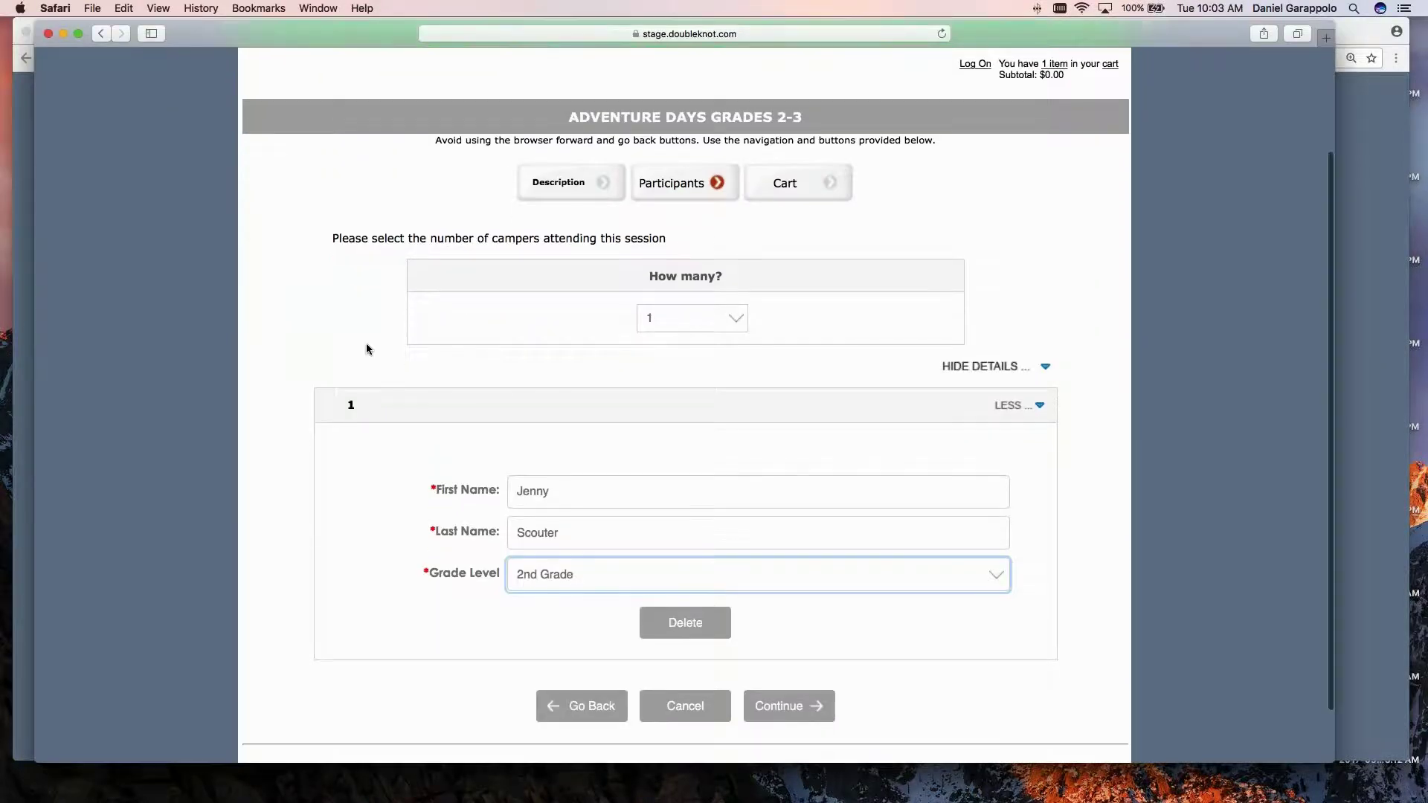
{"action": "scroll", "coordinate": [365, 349], "scroll_direction": "down", "scroll_amount": 3}
{"action": "left_click_drag", "start_coordinate": [432, 507], "coordinate": [501, 507]}
{"action": "left_click", "coordinate": [452, 538]}
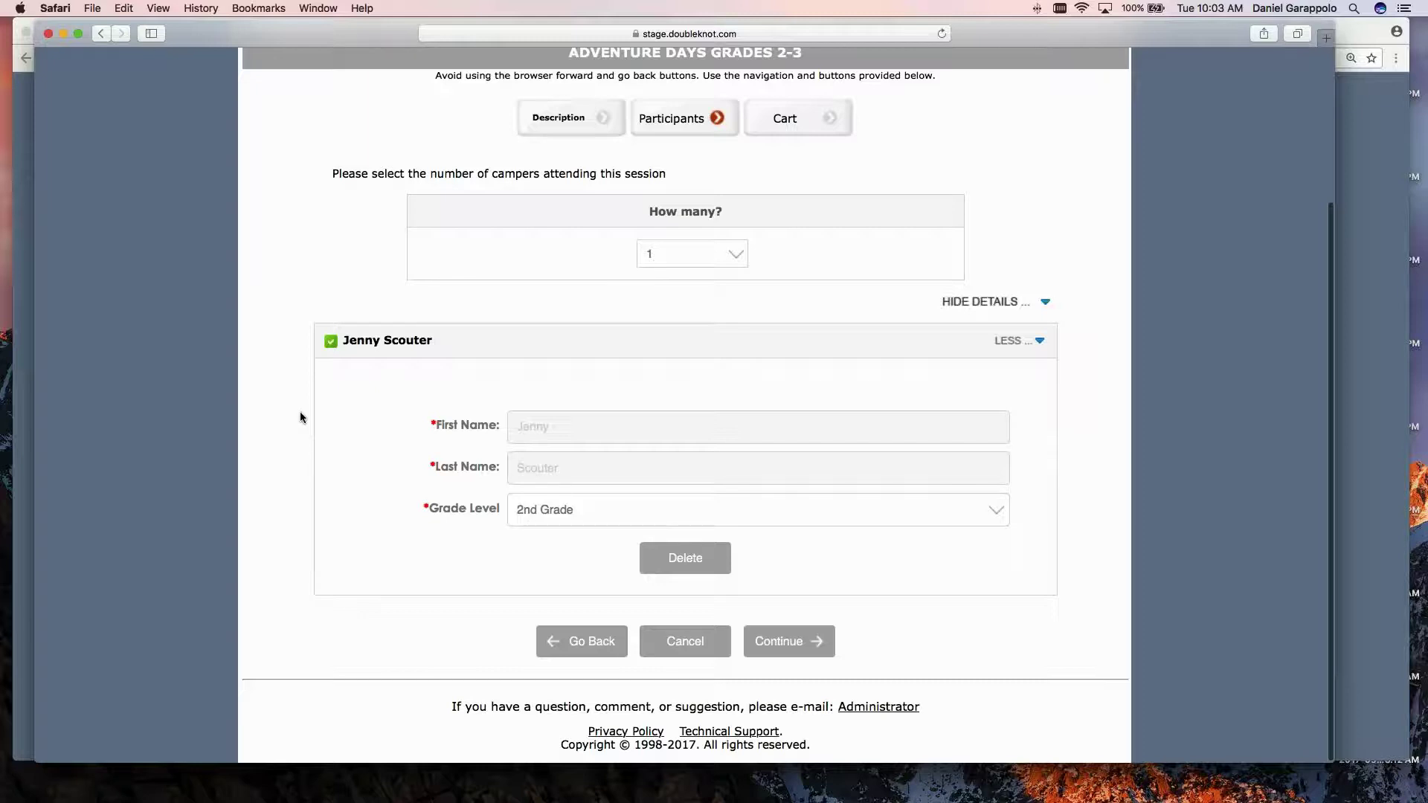
{"action": "scroll", "coordinate": [314, 453], "scroll_direction": "down", "scroll_amount": 1}
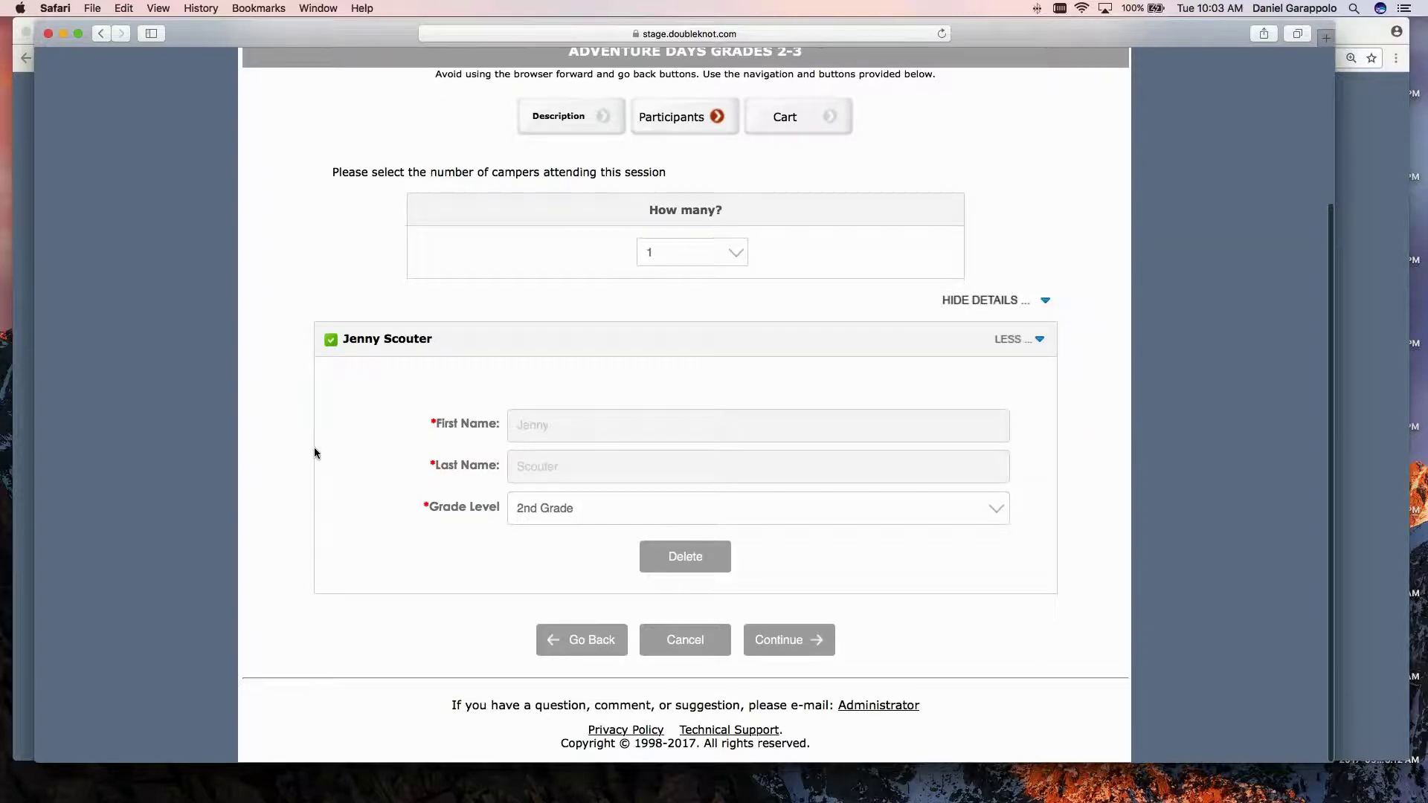
{"action": "scroll", "coordinate": [296, 432], "scroll_direction": "down", "scroll_amount": 1}
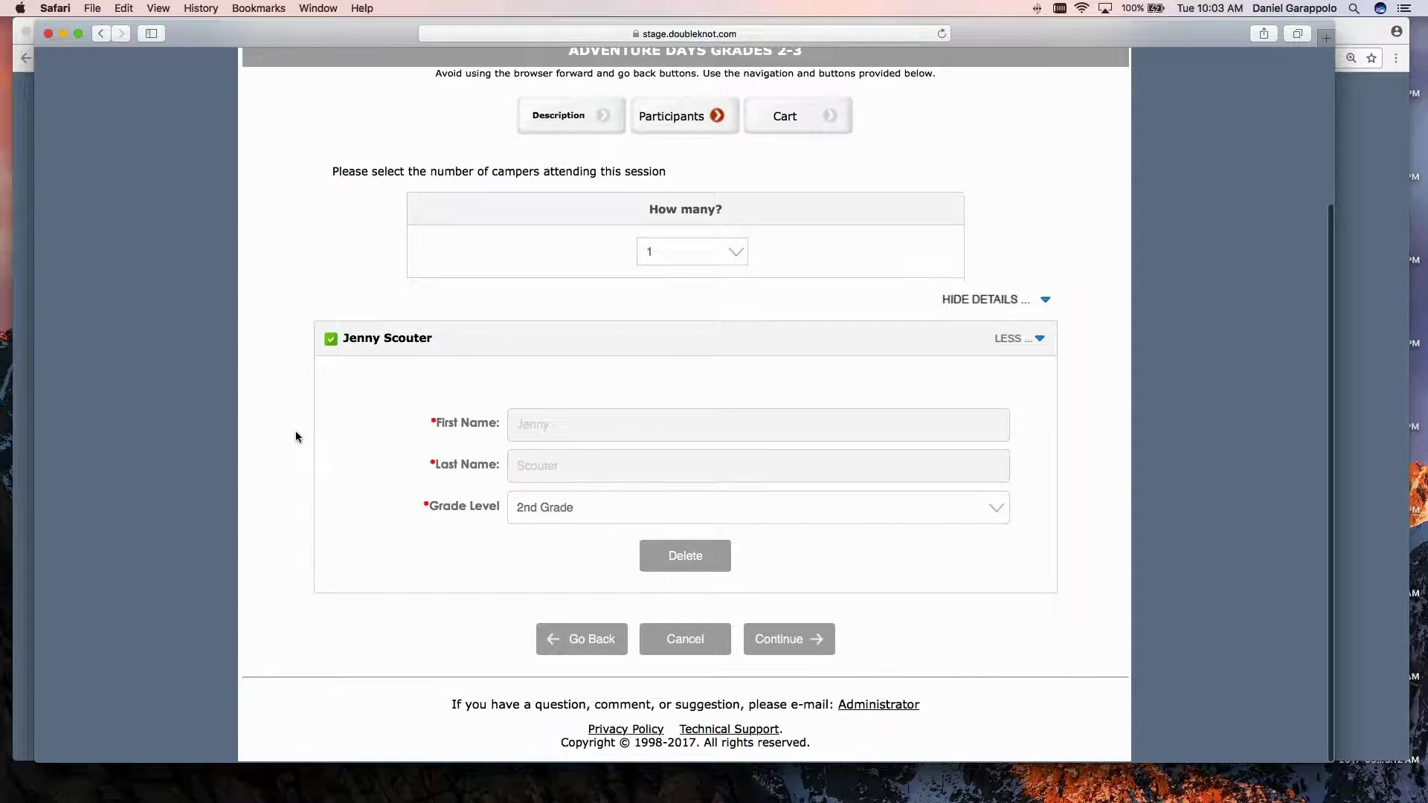
{"action": "scroll", "coordinate": [296, 437], "scroll_direction": "up", "scroll_amount": 1}
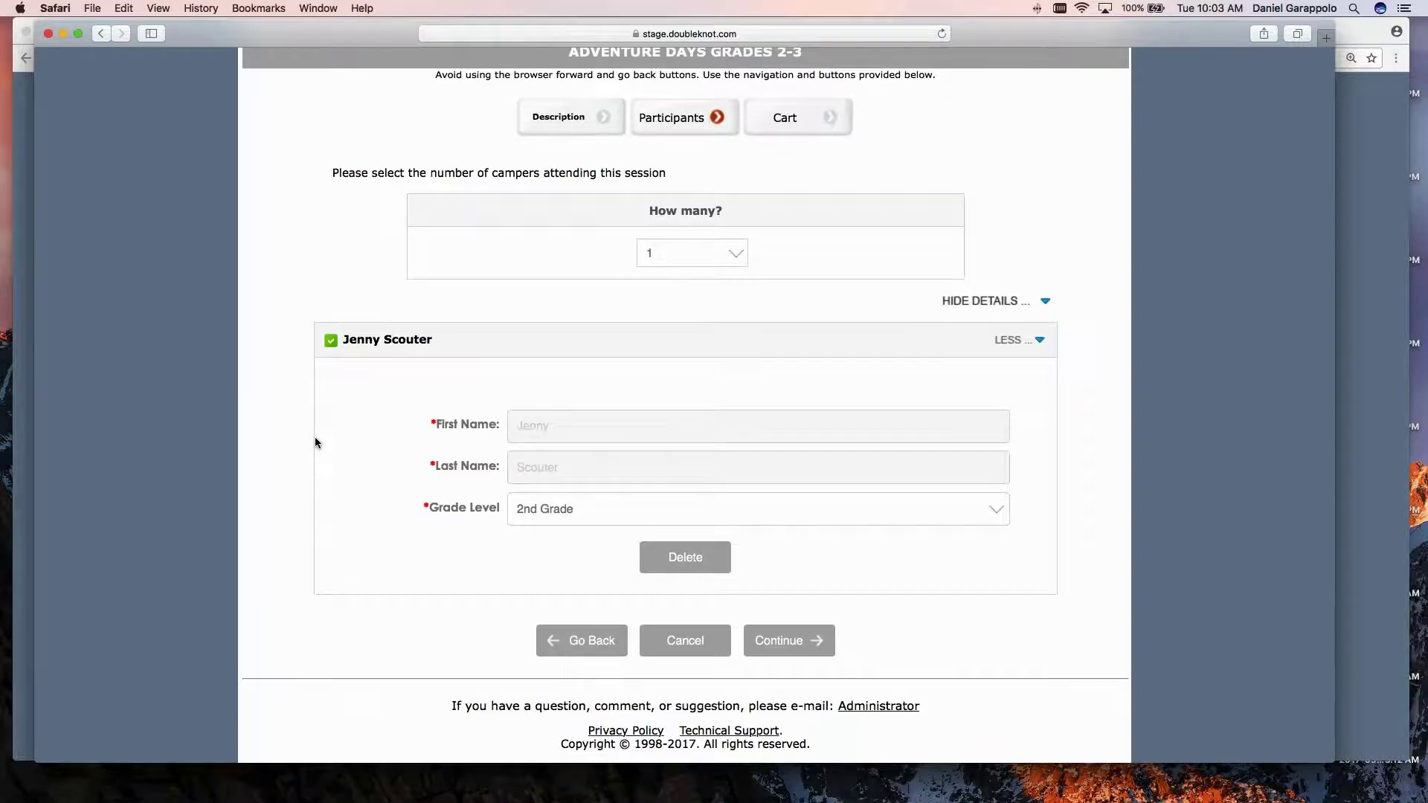
{"action": "scroll", "coordinate": [315, 443], "scroll_direction": "down", "scroll_amount": 1}
{"action": "scroll", "coordinate": [316, 441], "scroll_direction": "down", "scroll_amount": 1}
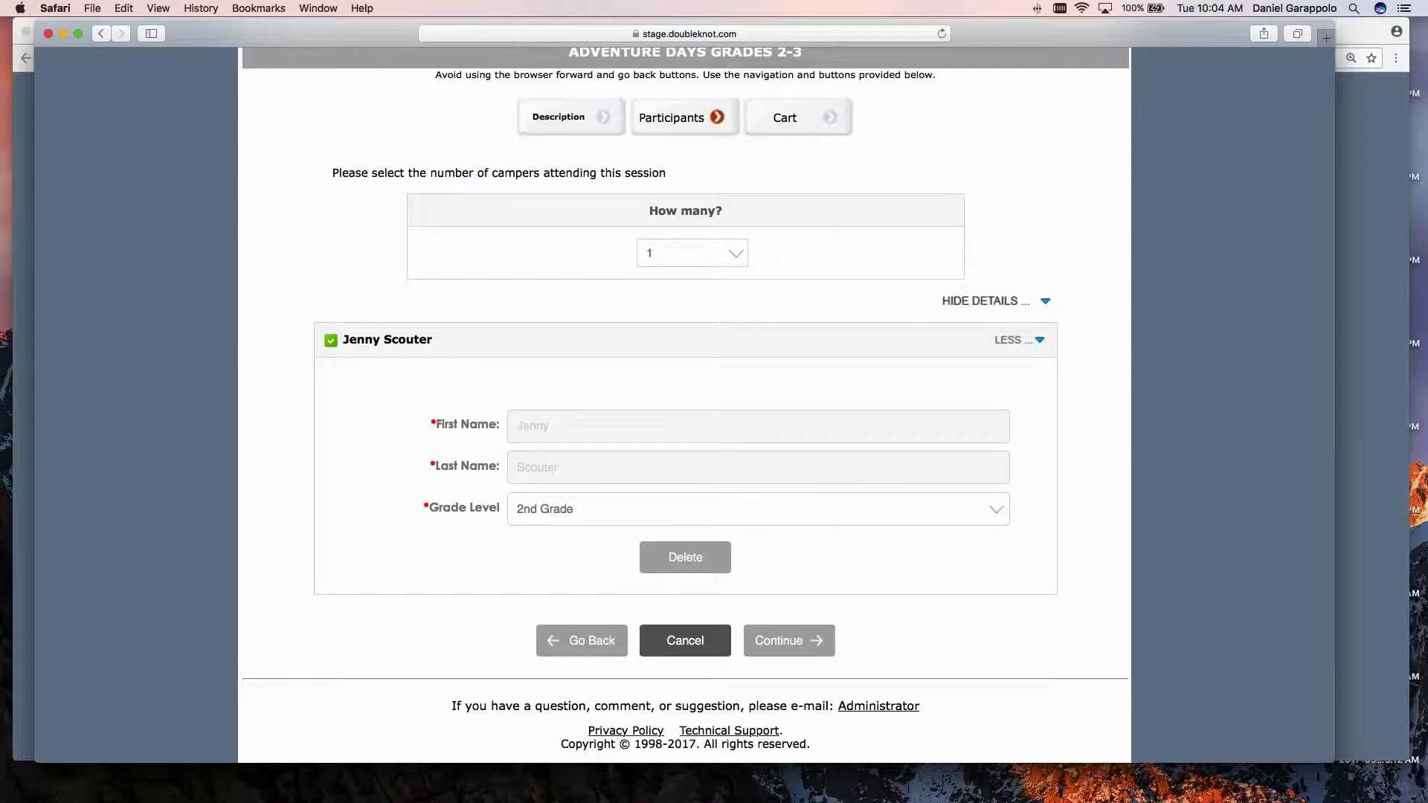
{"action": "left_click", "coordinate": [787, 640]}
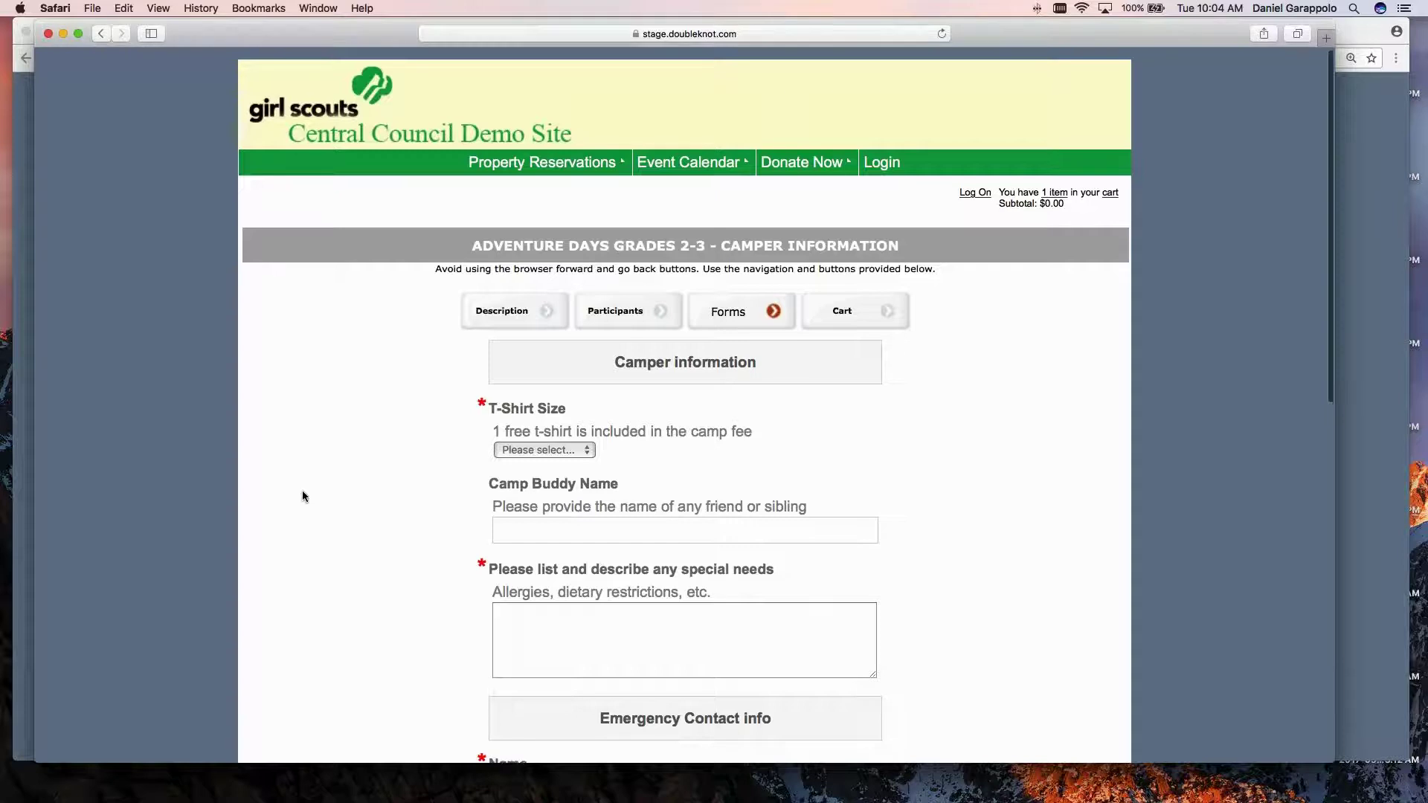
Choose a Youth Medium T-shirt, enter a camp buddy name, and list 'Peanuts' as a special need.
{"action": "scroll", "coordinate": [297, 499], "scroll_direction": "down", "scroll_amount": 3}
{"action": "scroll", "coordinate": [297, 503], "scroll_direction": "down", "scroll_amount": 2}
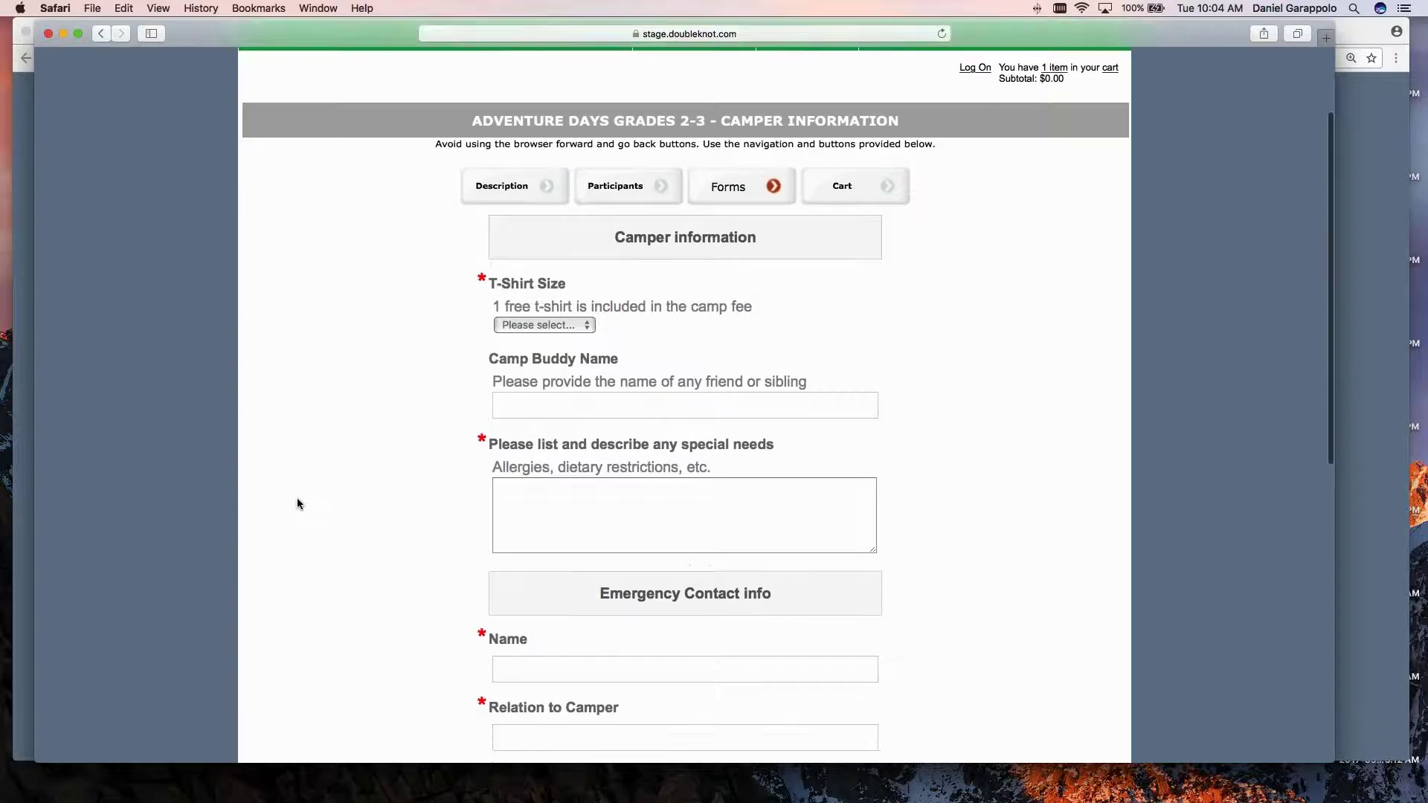
{"action": "left_click", "coordinate": [543, 260]}
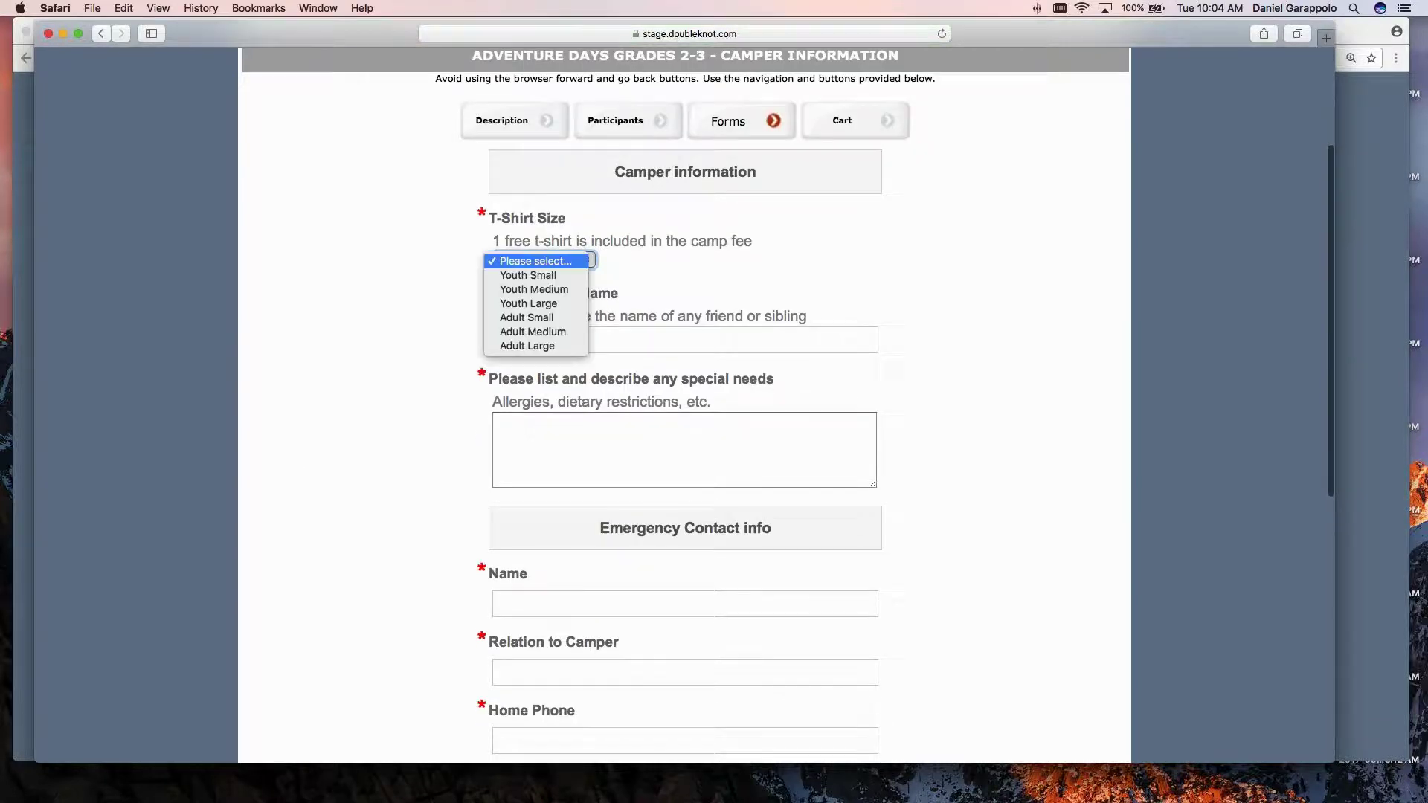
{"action": "left_click", "coordinate": [560, 290]}
{"action": "key", "text": "Tab"}
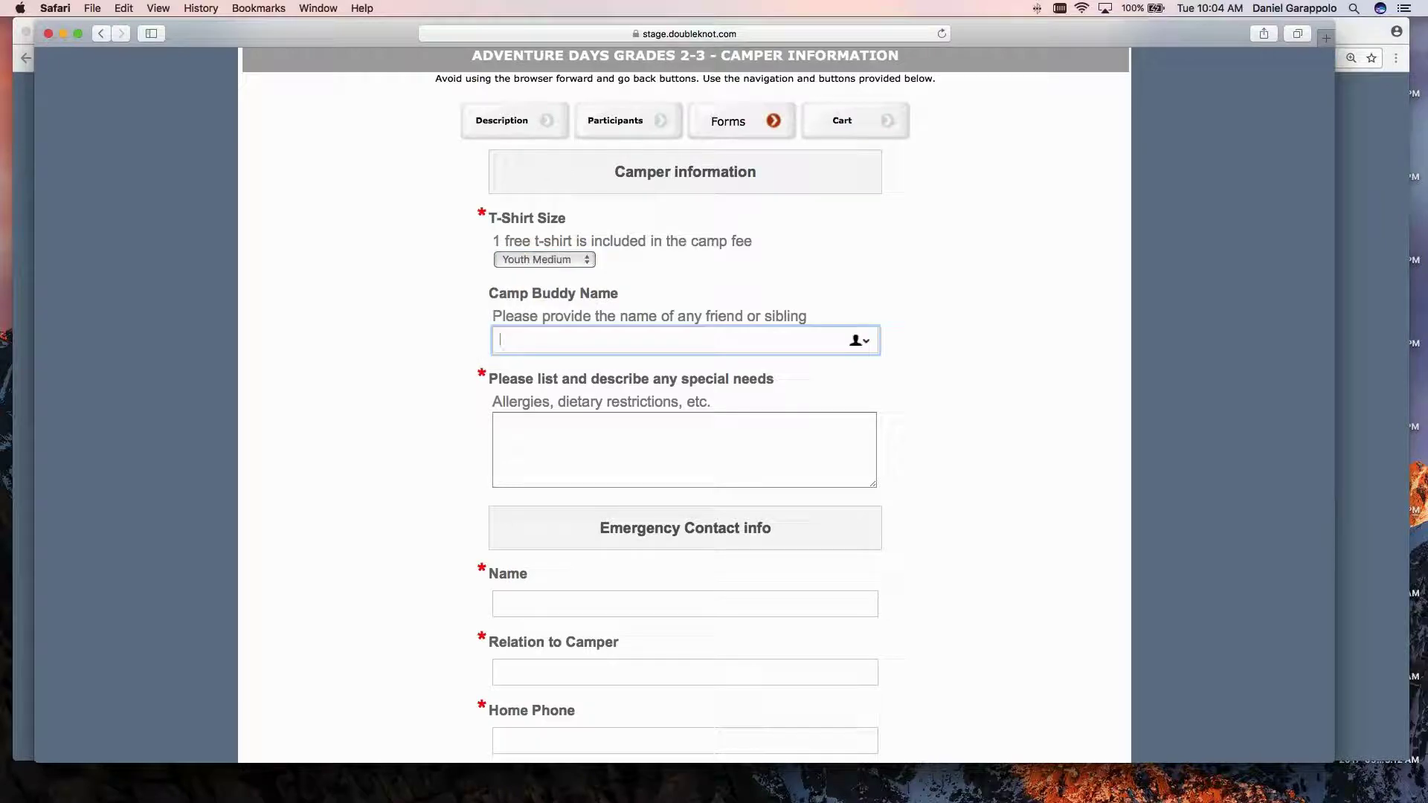
{"action": "type", "text": "Carrie friend"}
{"action": "key", "text": "Tab"}
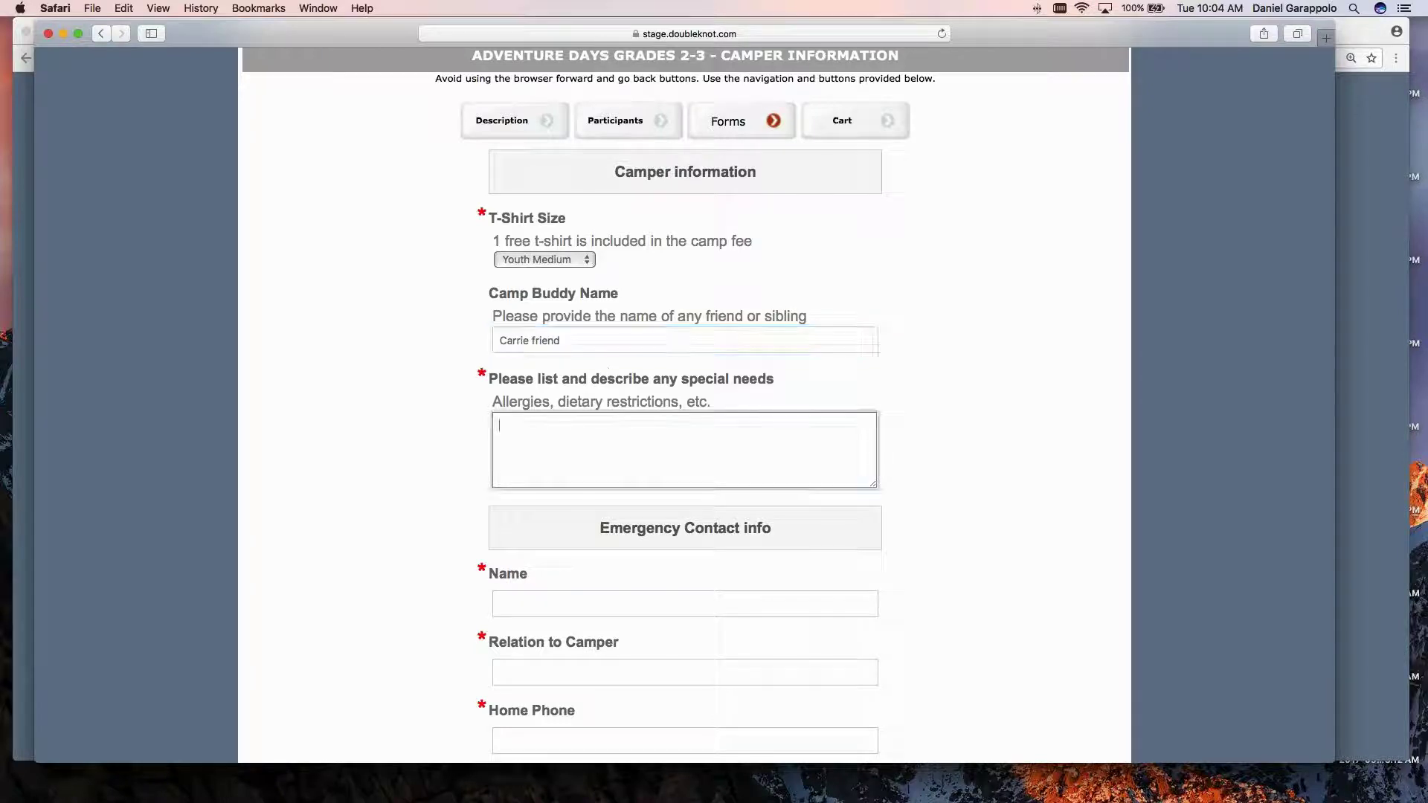
{"action": "type", "text": "Peanuts"}
Enter the emergency contact's name, relation 'mom', home phone and cell phone numbers.
{"action": "scroll", "coordinate": [684, 402], "scroll_direction": "down", "scroll_amount": 1}
{"action": "scroll", "coordinate": [612, 494], "scroll_direction": "down", "scroll_amount": 3}
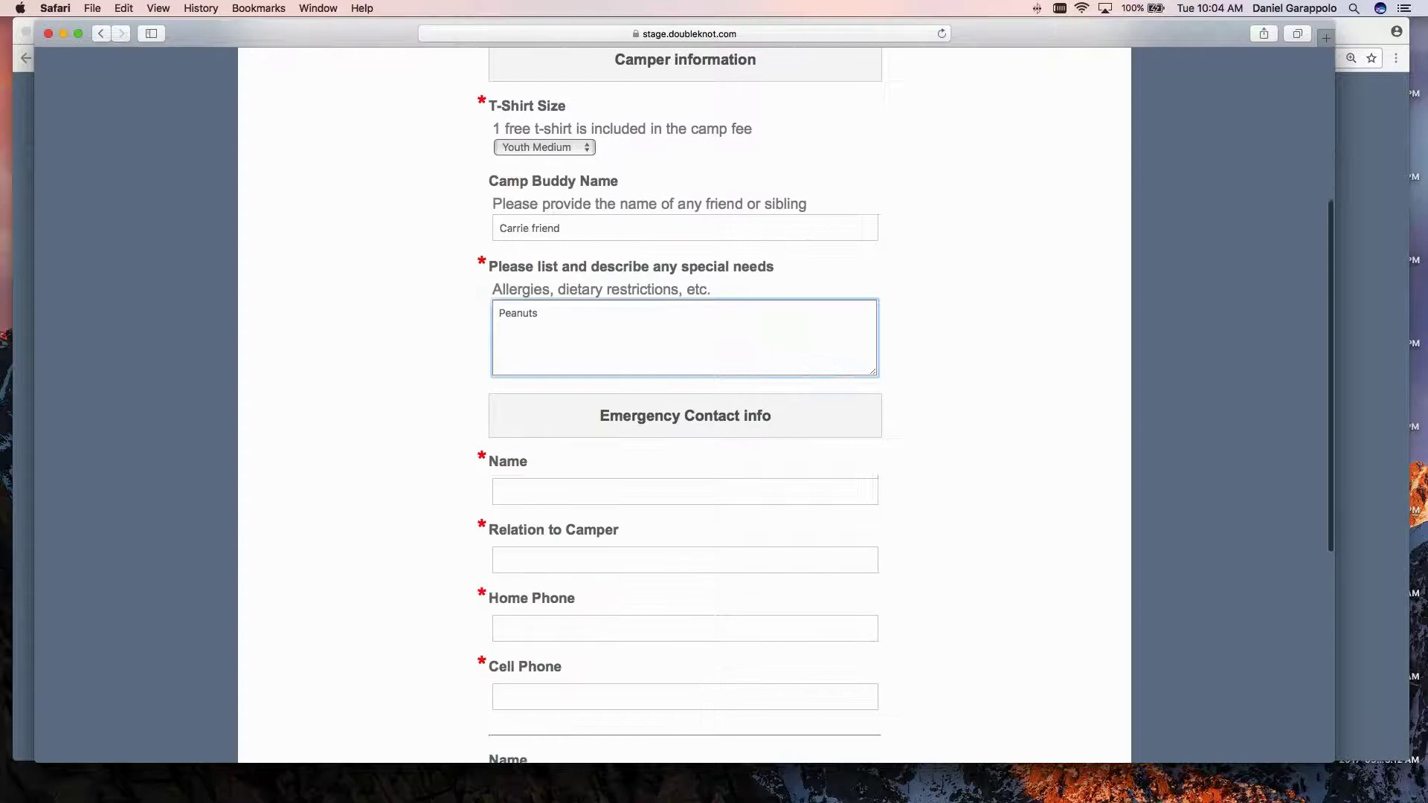
{"action": "left_click", "coordinate": [612, 494]}
{"action": "type", "text": "karen g"}
{"action": "key", "text": "Tab"}
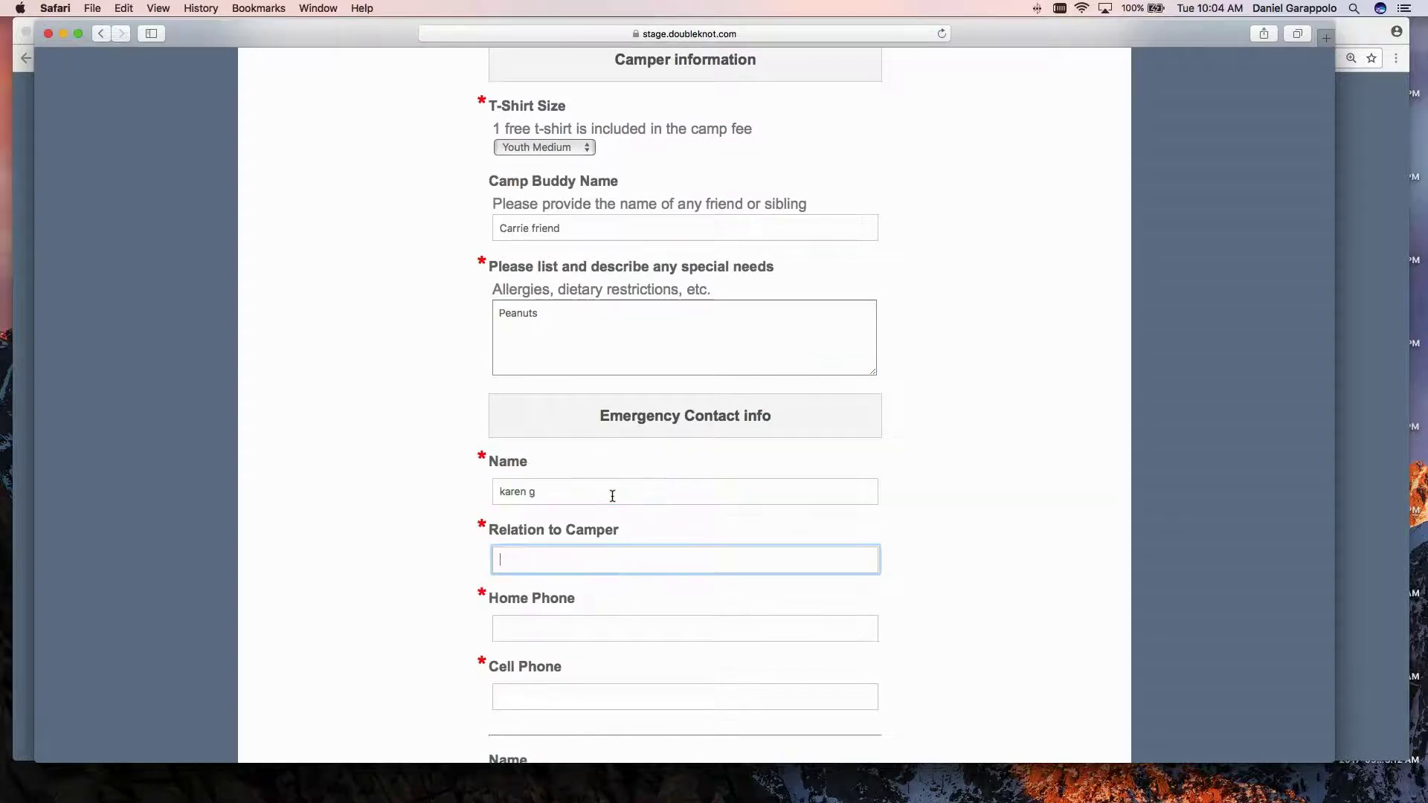
{"action": "type", "text": "mom"}
{"action": "key", "text": "Tab"}
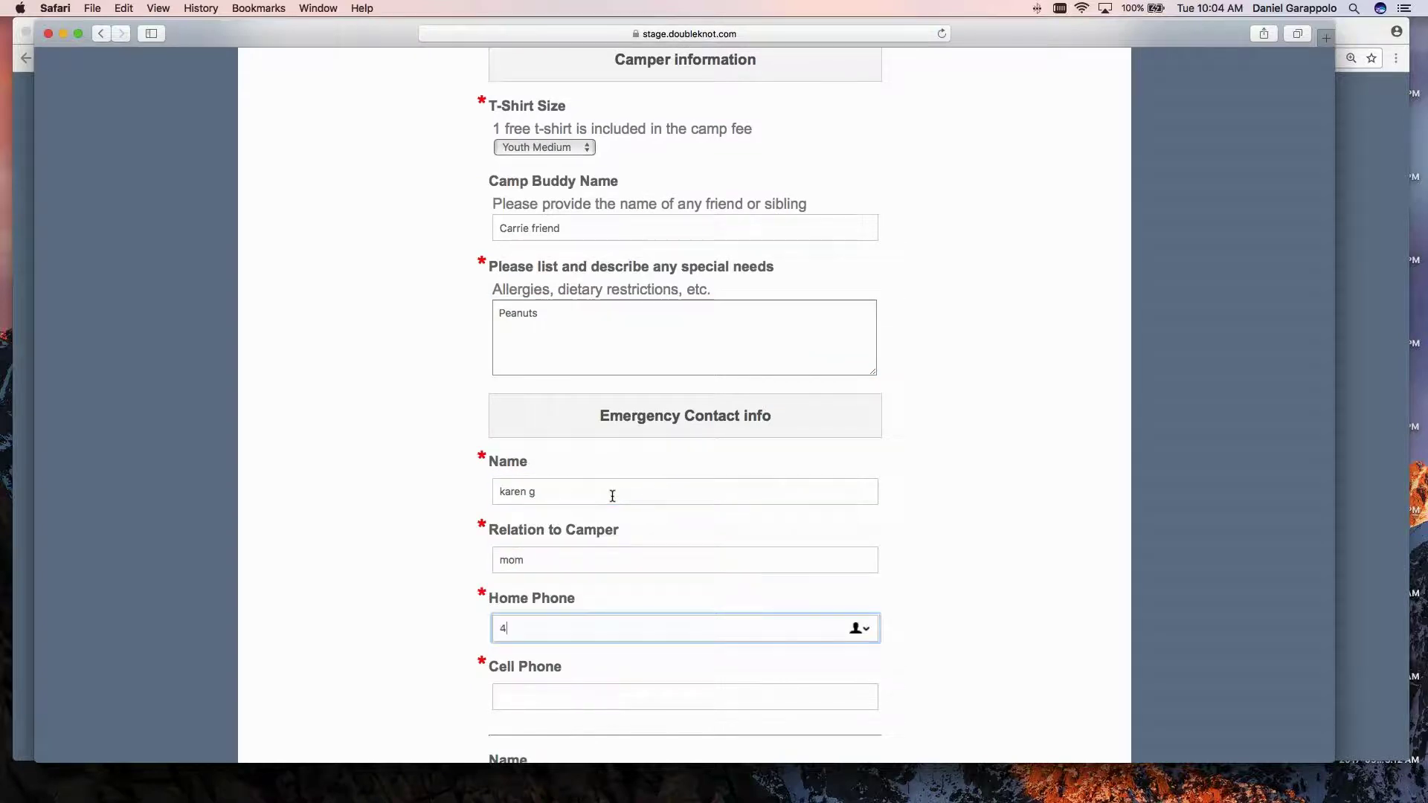
{"action": "scroll", "coordinate": [613, 496], "scroll_direction": "down", "scroll_amount": 1}
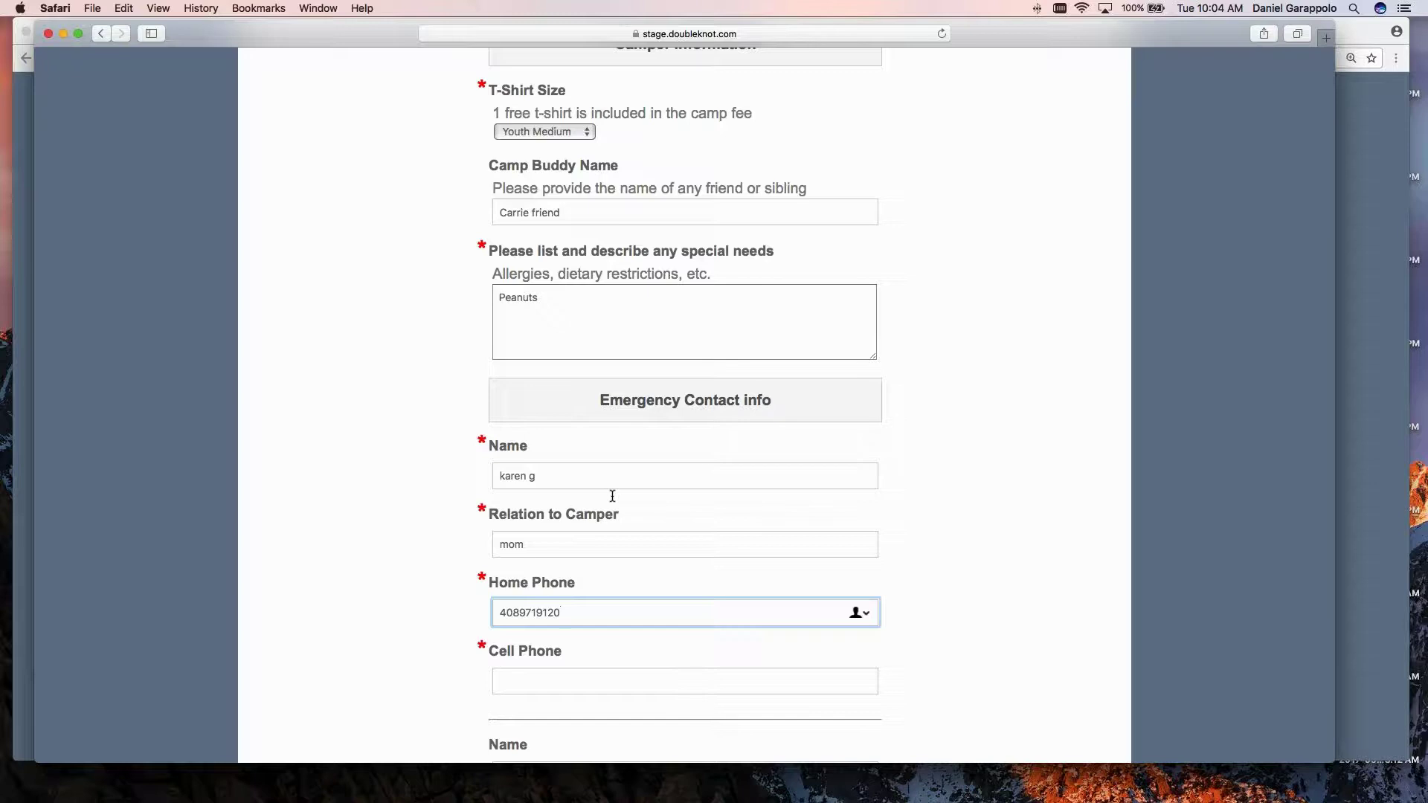
{"action": "scroll", "coordinate": [612, 496], "scroll_direction": "down", "scroll_amount": 5}
{"action": "left_click", "coordinate": [526, 570]}
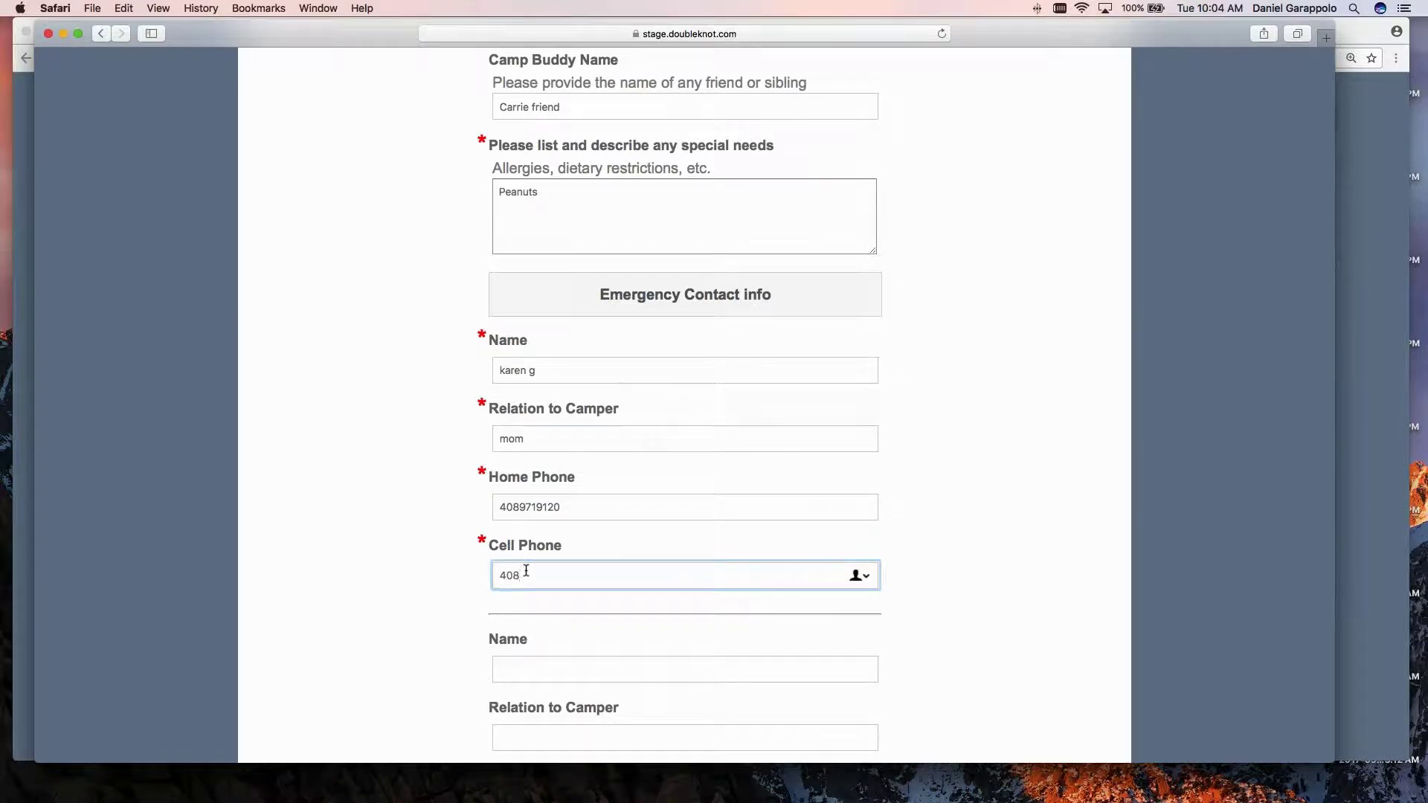
{"action": "scroll", "coordinate": [526, 571], "scroll_direction": "down", "scroll_amount": 1}
{"action": "scroll", "coordinate": [526, 570], "scroll_direction": "down", "scroll_amount": 5}
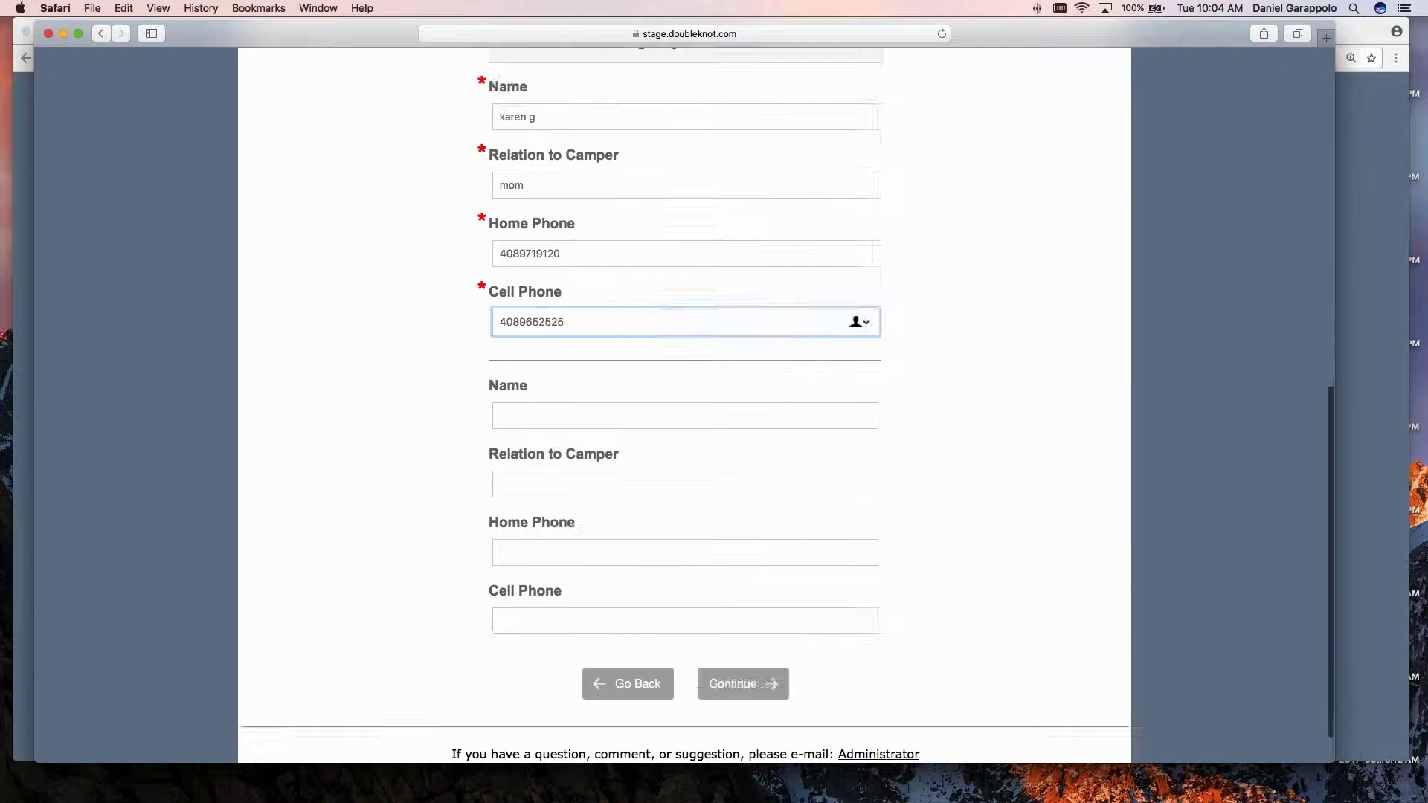
Grant photo permission, agree to the waiver, and proceed to the $375.00 cart.
{"action": "left_click", "coordinate": [742, 635]}
{"action": "scroll", "coordinate": [546, 452], "scroll_direction": "down", "scroll_amount": 1}
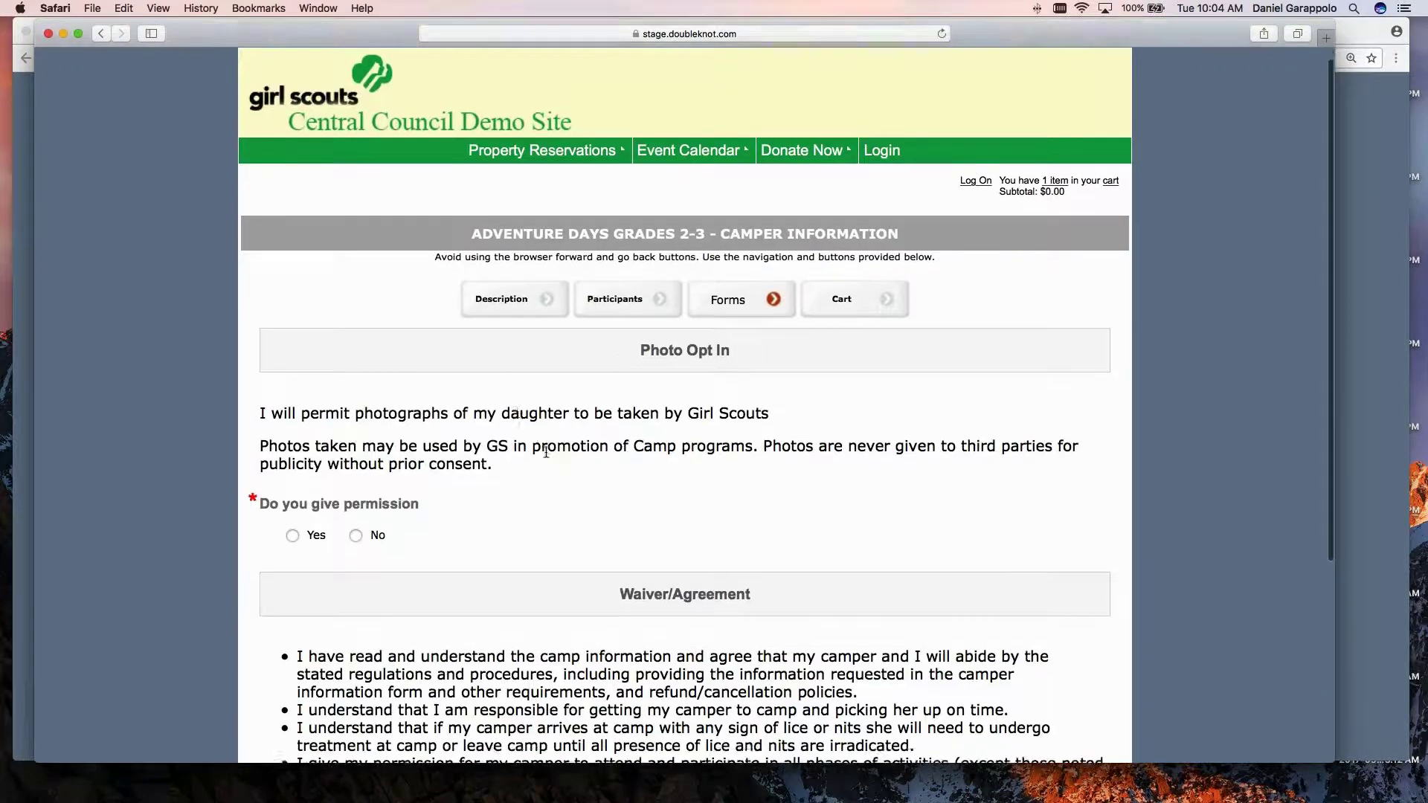
{"action": "scroll", "coordinate": [546, 451], "scroll_direction": "down", "scroll_amount": 8}
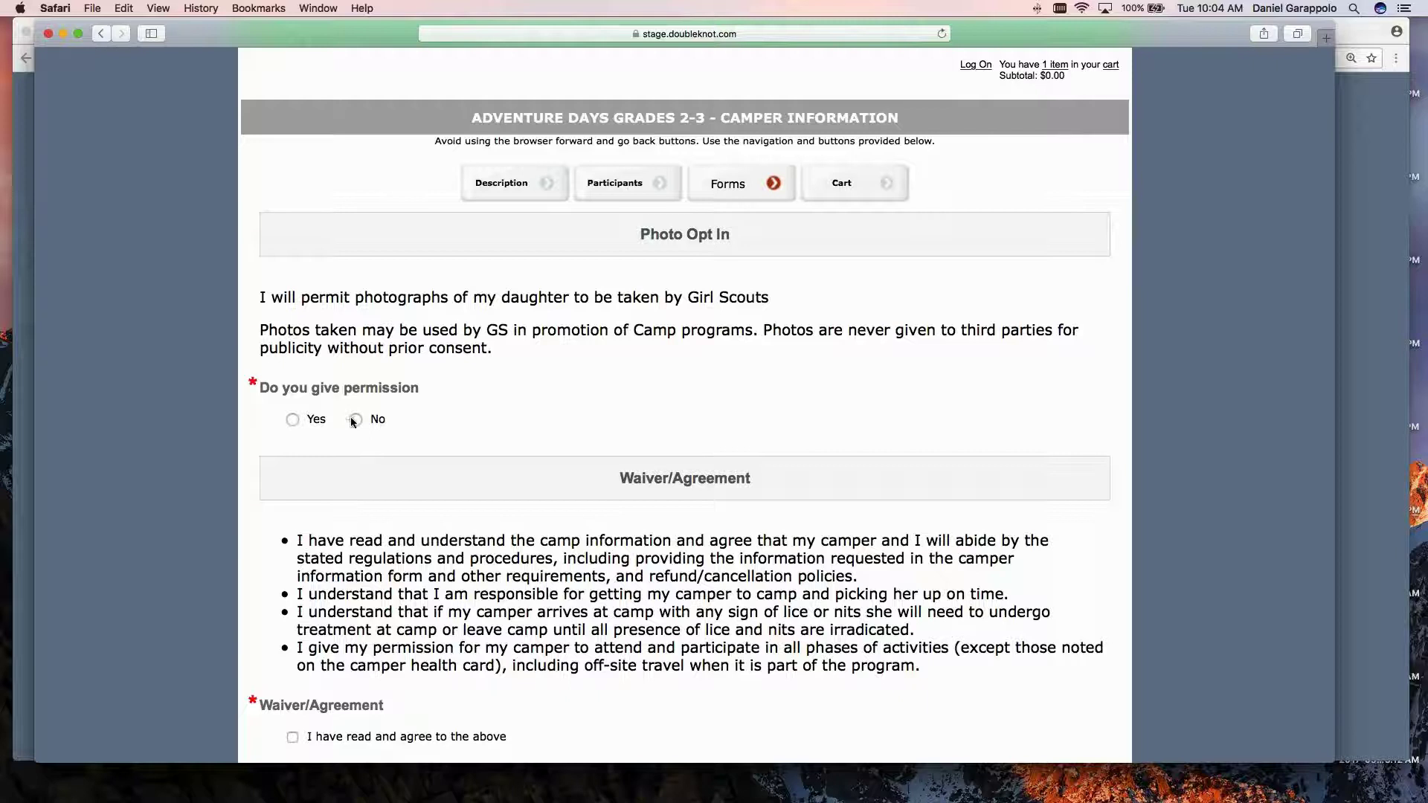
{"action": "left_click", "coordinate": [292, 420]}
{"action": "scroll", "coordinate": [413, 451], "scroll_direction": "down", "scroll_amount": 1}
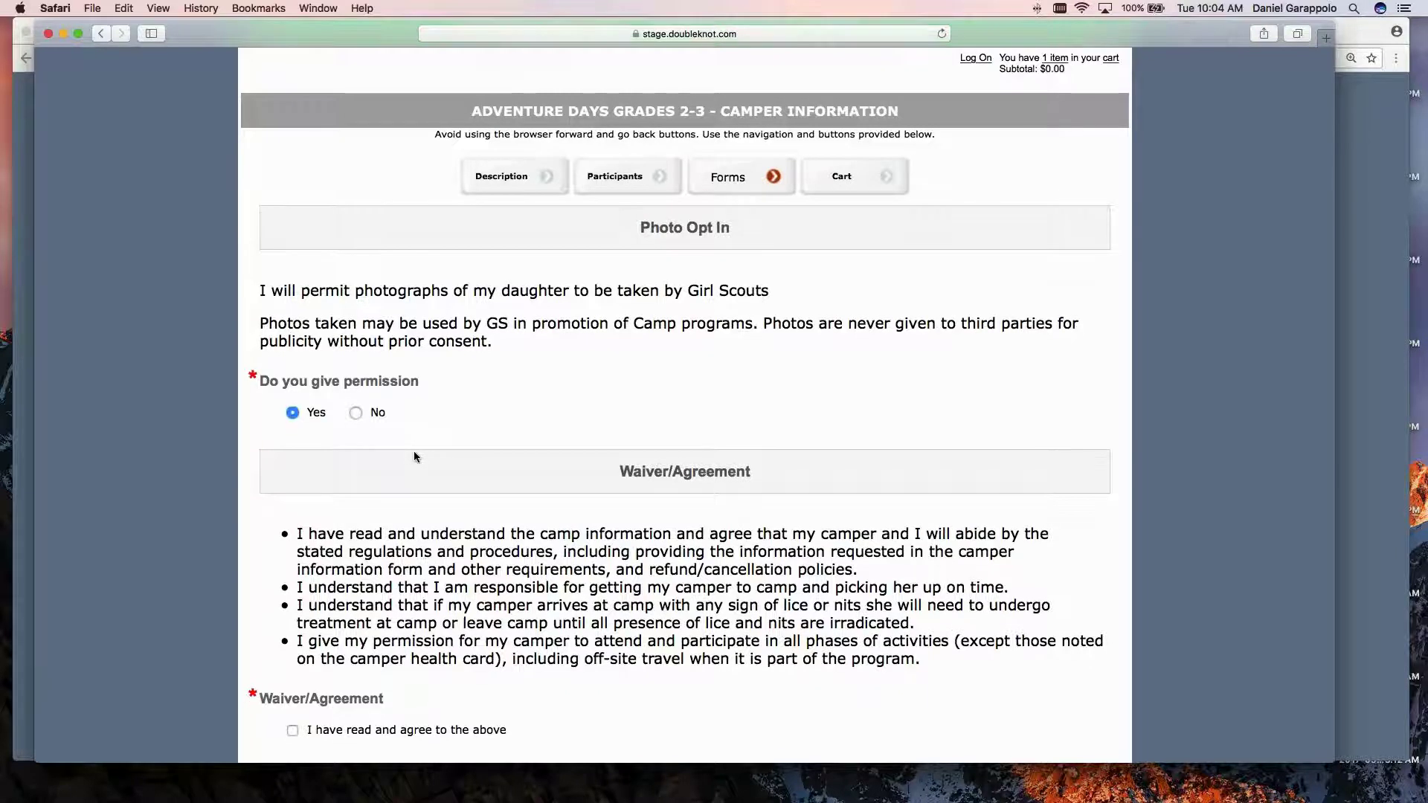
{"action": "scroll", "coordinate": [414, 455], "scroll_direction": "down", "scroll_amount": 8}
{"action": "left_click", "coordinate": [739, 689]}
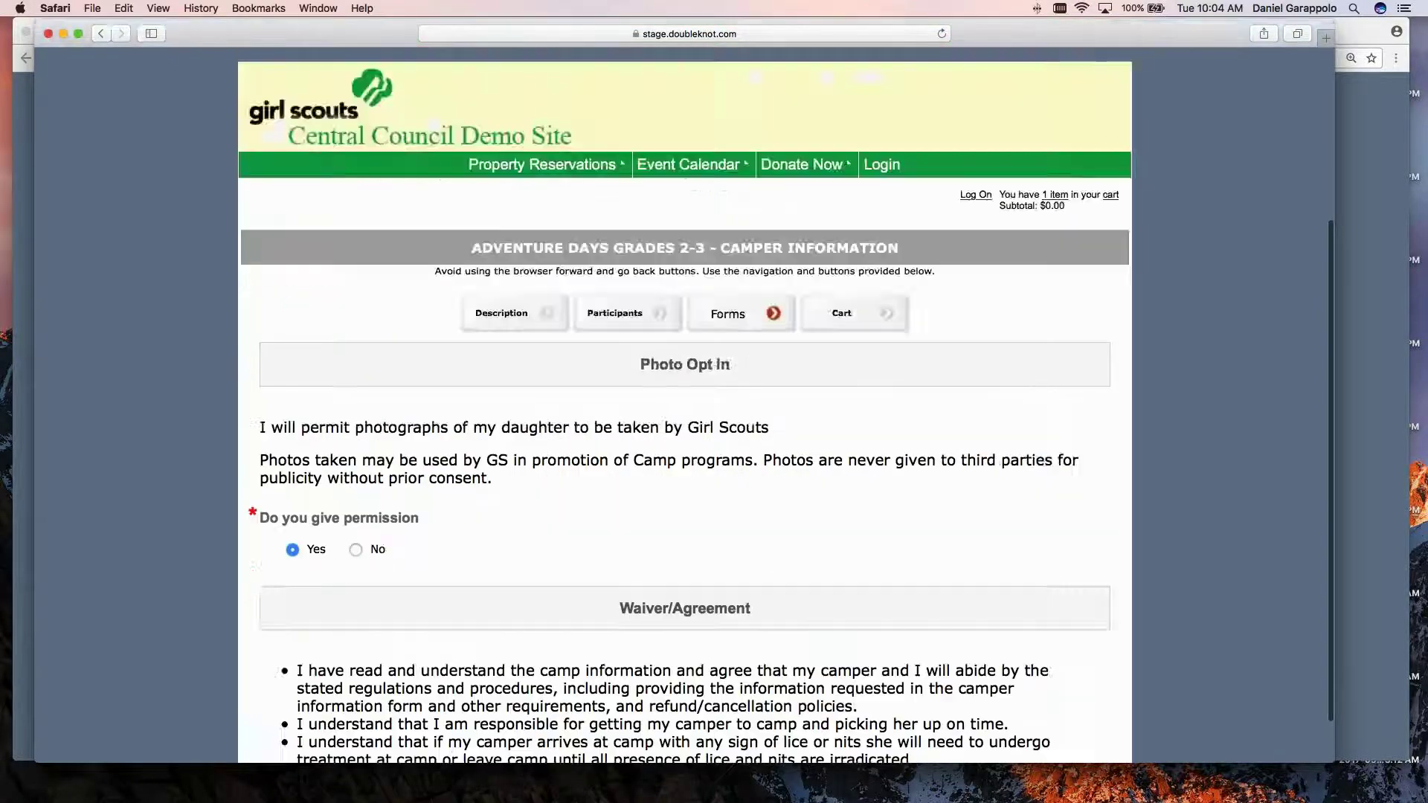
{"action": "scroll", "coordinate": [588, 595], "scroll_direction": "down", "scroll_amount": 2}
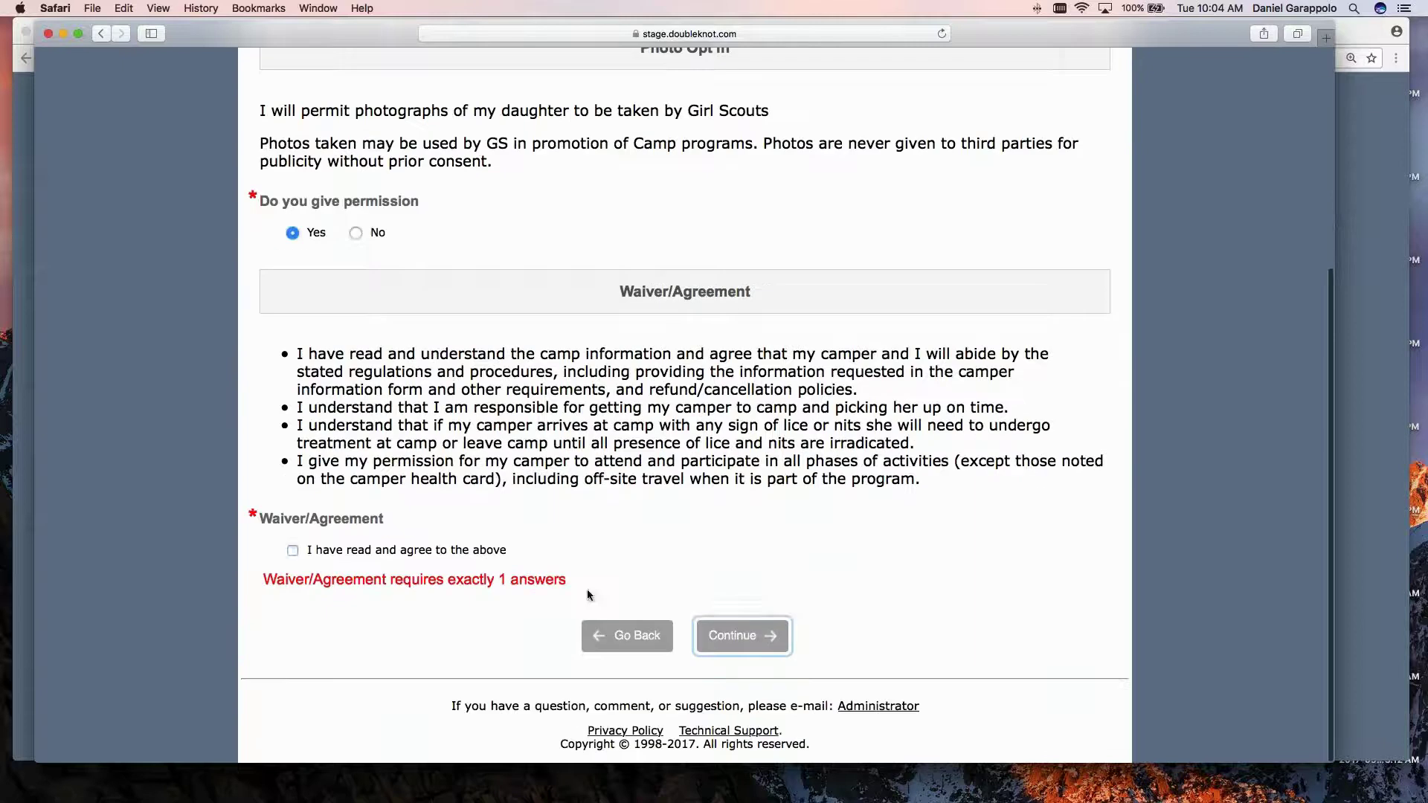
{"action": "left_click", "coordinate": [293, 550]}
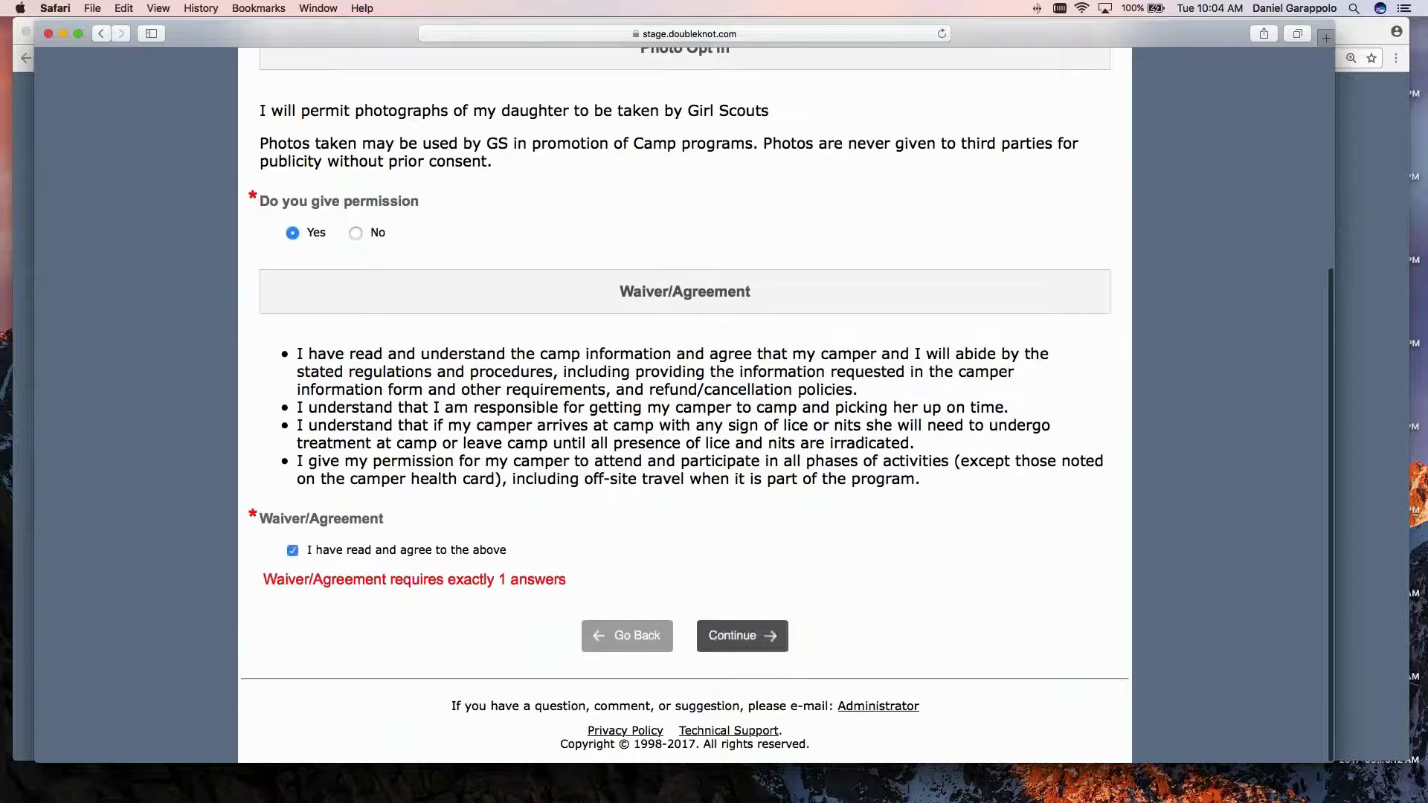
{"action": "left_click", "coordinate": [734, 633]}
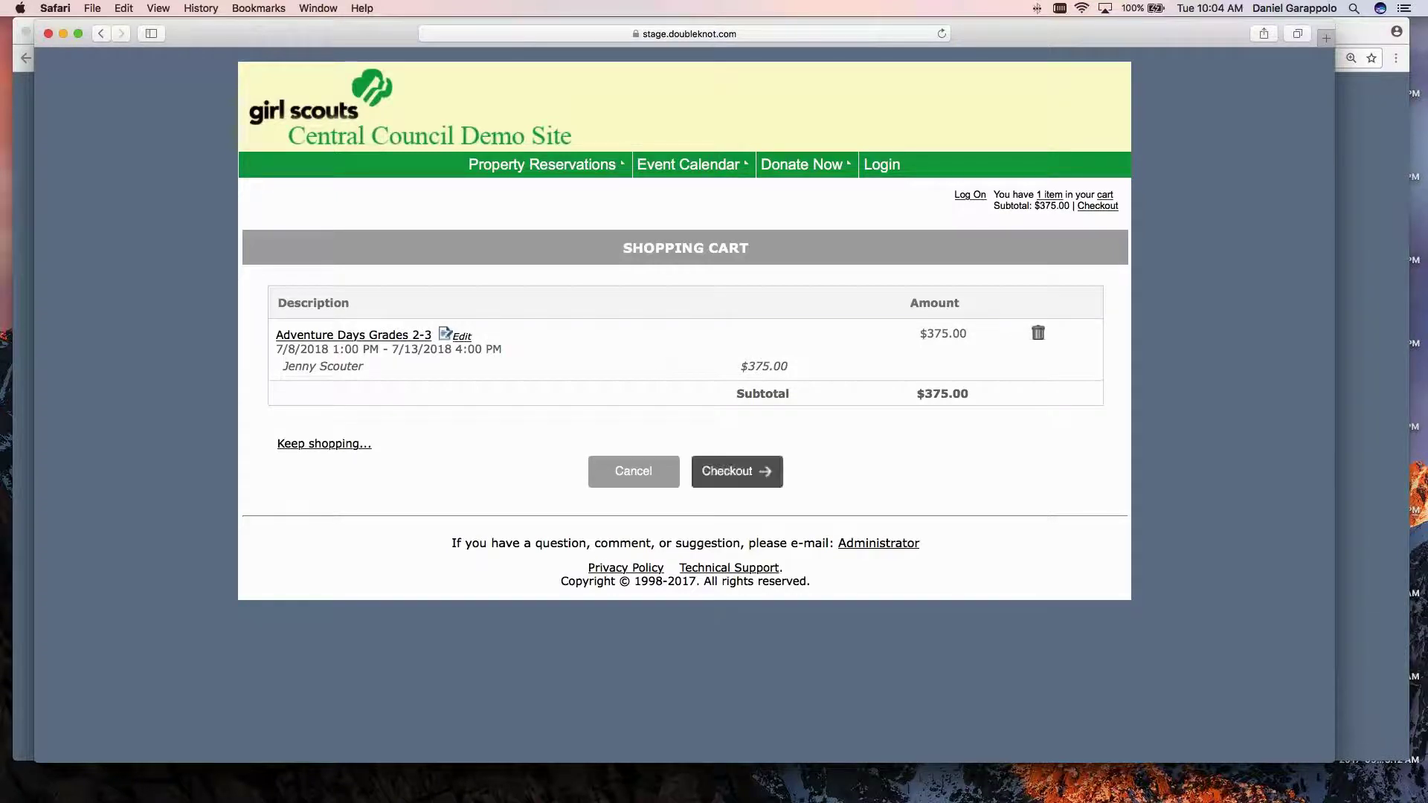
Preview the $375.00 payment page, go back to the cart, and edit the Adventure Days item.
{"action": "left_click", "coordinate": [733, 473]}
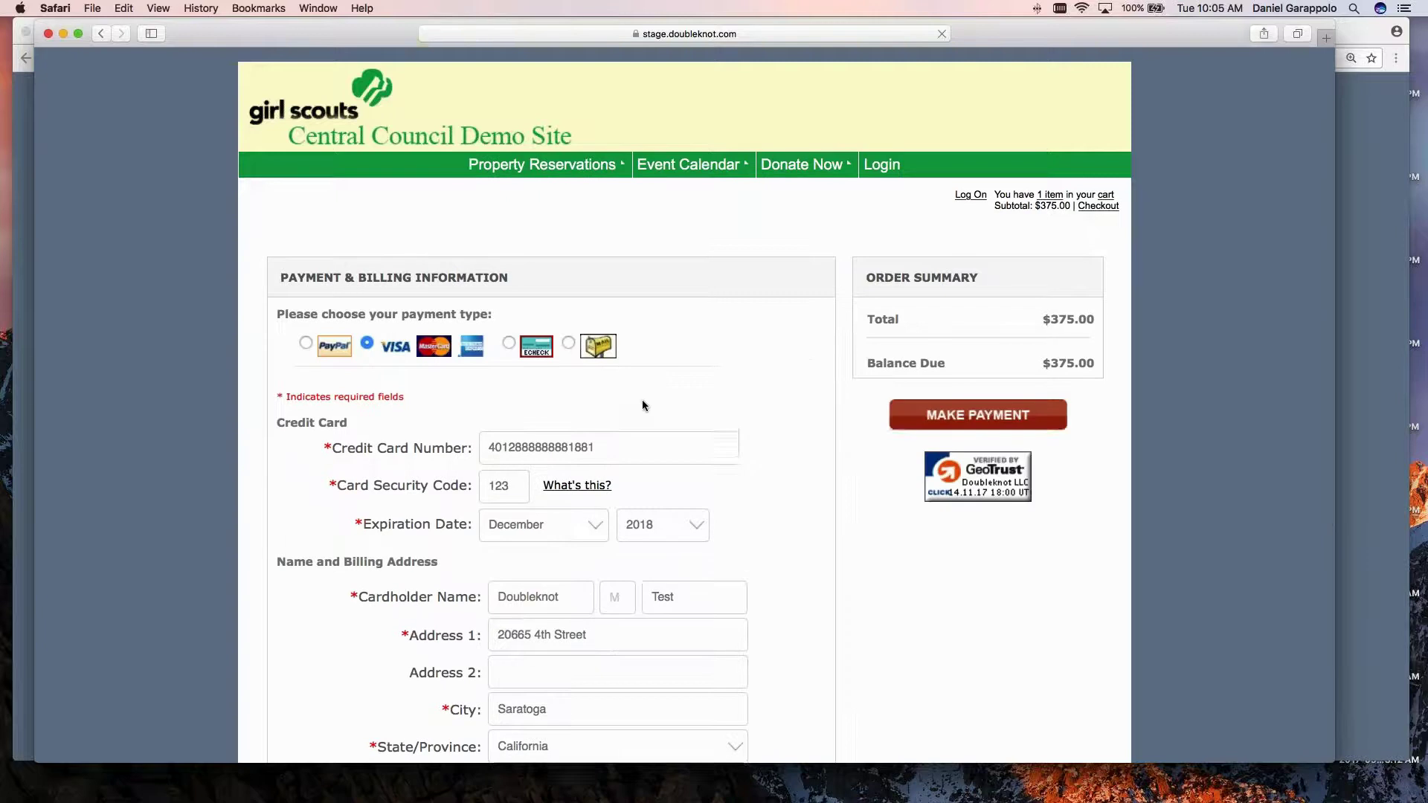
{"action": "scroll", "coordinate": [641, 399], "scroll_direction": "down", "scroll_amount": 10}
{"action": "scroll", "coordinate": [641, 399], "scroll_direction": "down", "scroll_amount": 3}
{"action": "left_click", "coordinate": [635, 636]}
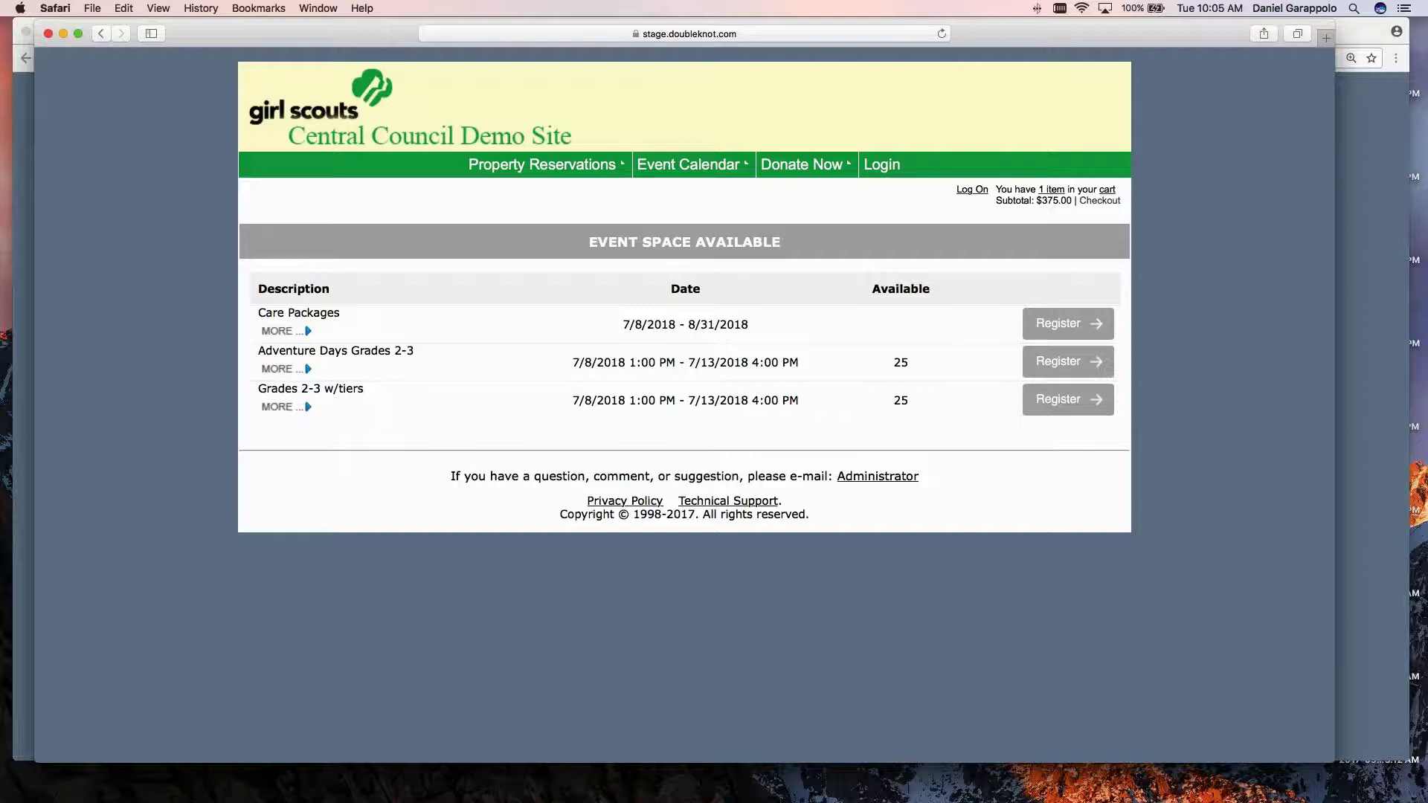
{"action": "left_click", "coordinate": [1107, 191]}
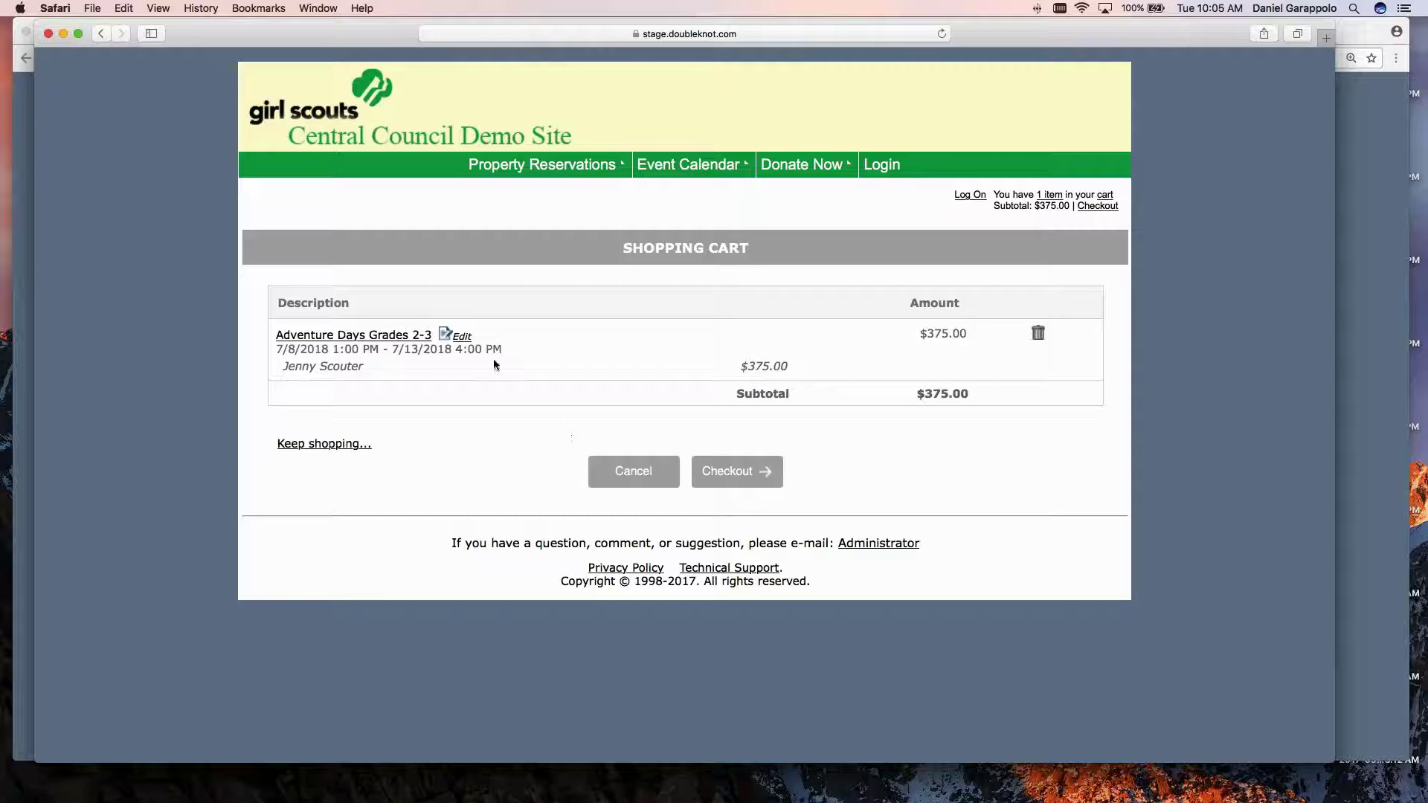
{"action": "left_click", "coordinate": [459, 336]}
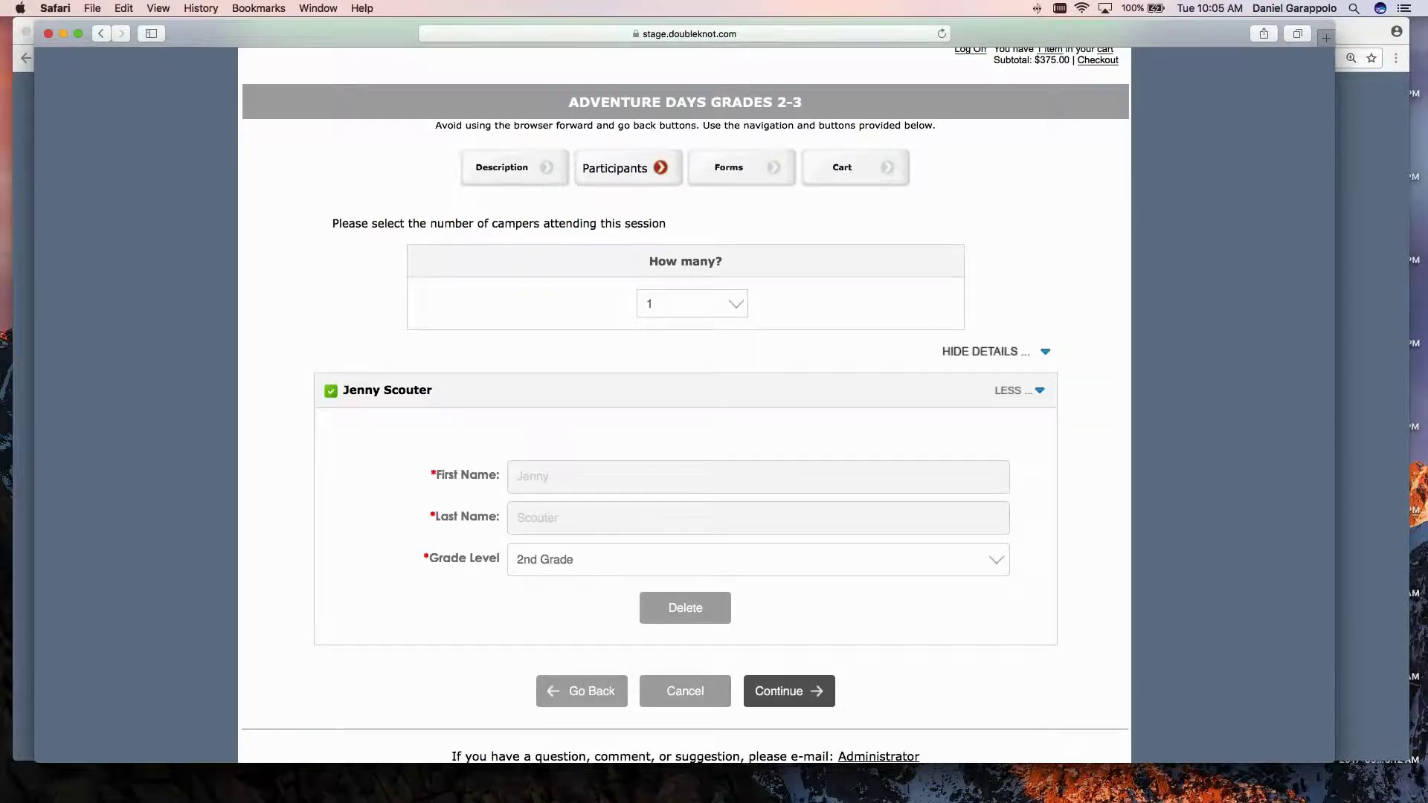
Continue through the Participants, Forms and photo/waiver pages back to the cart.
{"action": "left_click", "coordinate": [792, 691]}
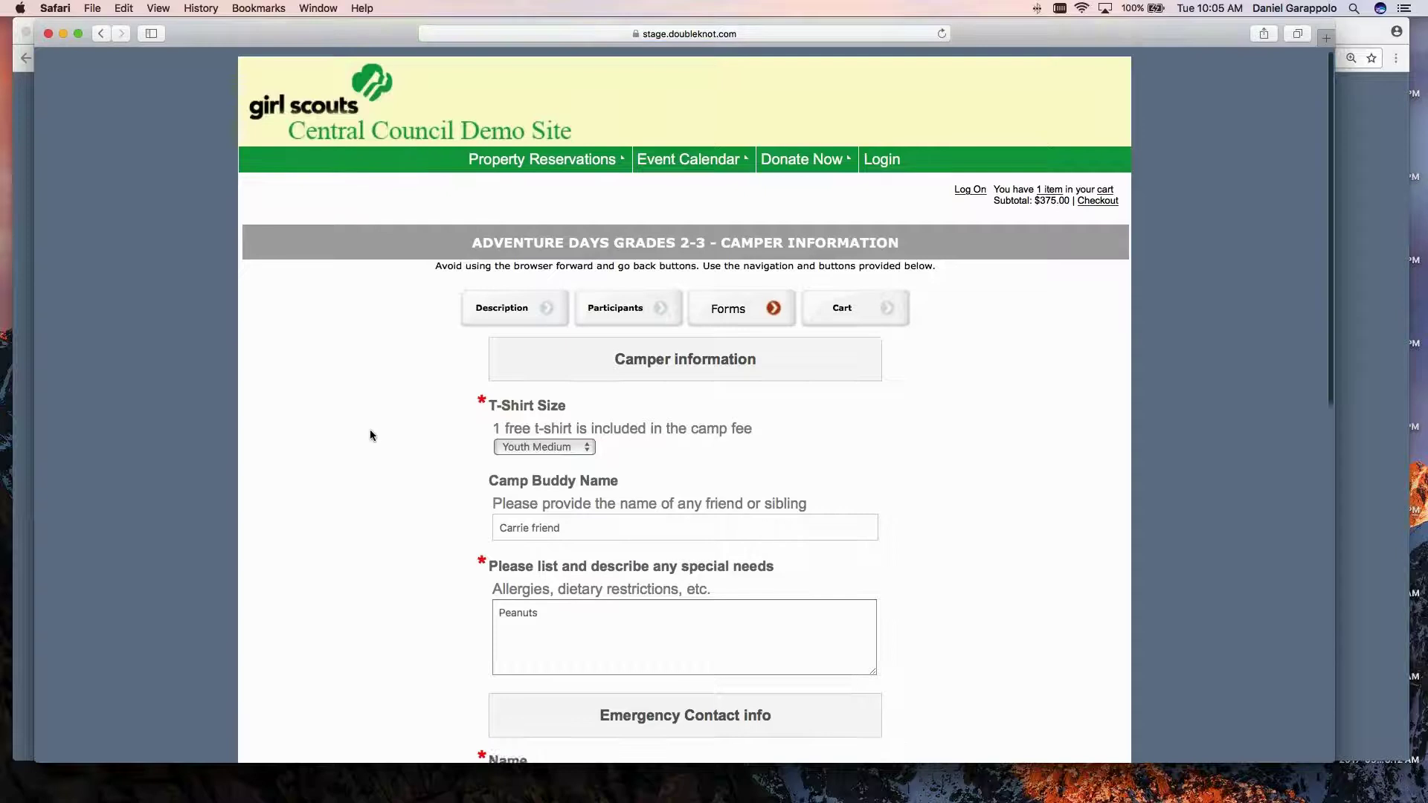
{"action": "scroll", "coordinate": [369, 430], "scroll_direction": "down", "scroll_amount": 3}
{"action": "scroll", "coordinate": [369, 430], "scroll_direction": "down", "scroll_amount": 1}
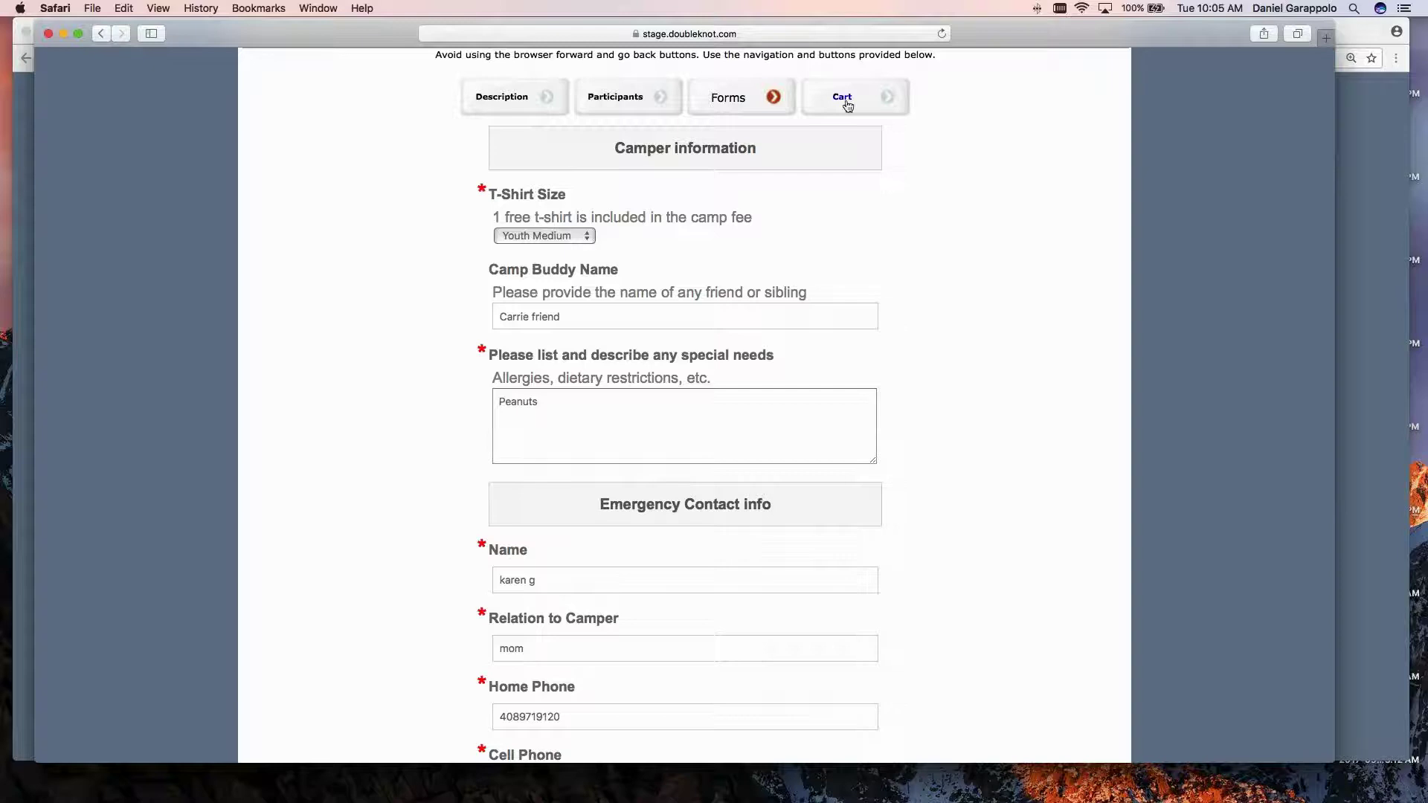
{"action": "scroll", "coordinate": [848, 107], "scroll_direction": "down", "scroll_amount": 1}
{"action": "scroll", "coordinate": [685, 409], "scroll_direction": "down", "scroll_amount": 10}
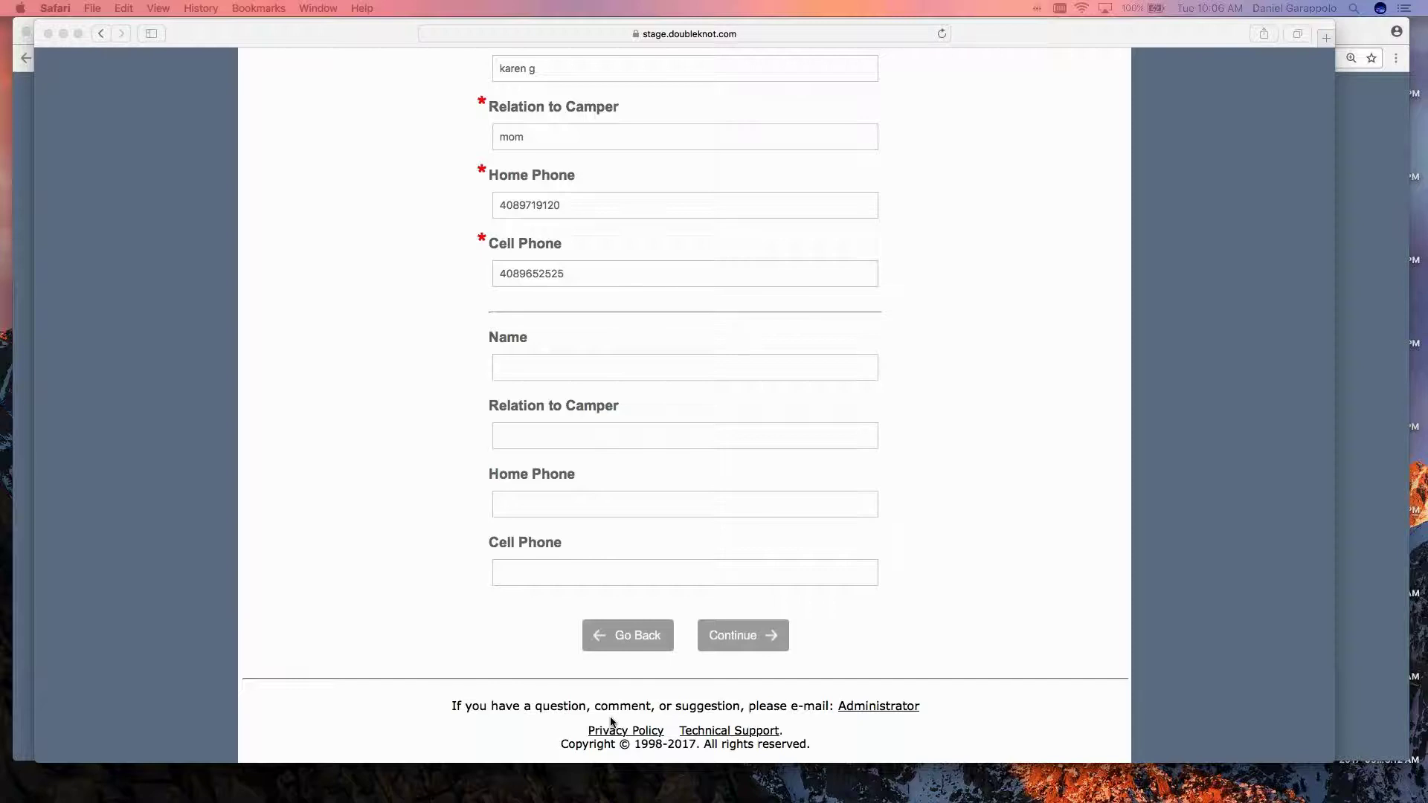
{"action": "left_click", "coordinate": [771, 632]}
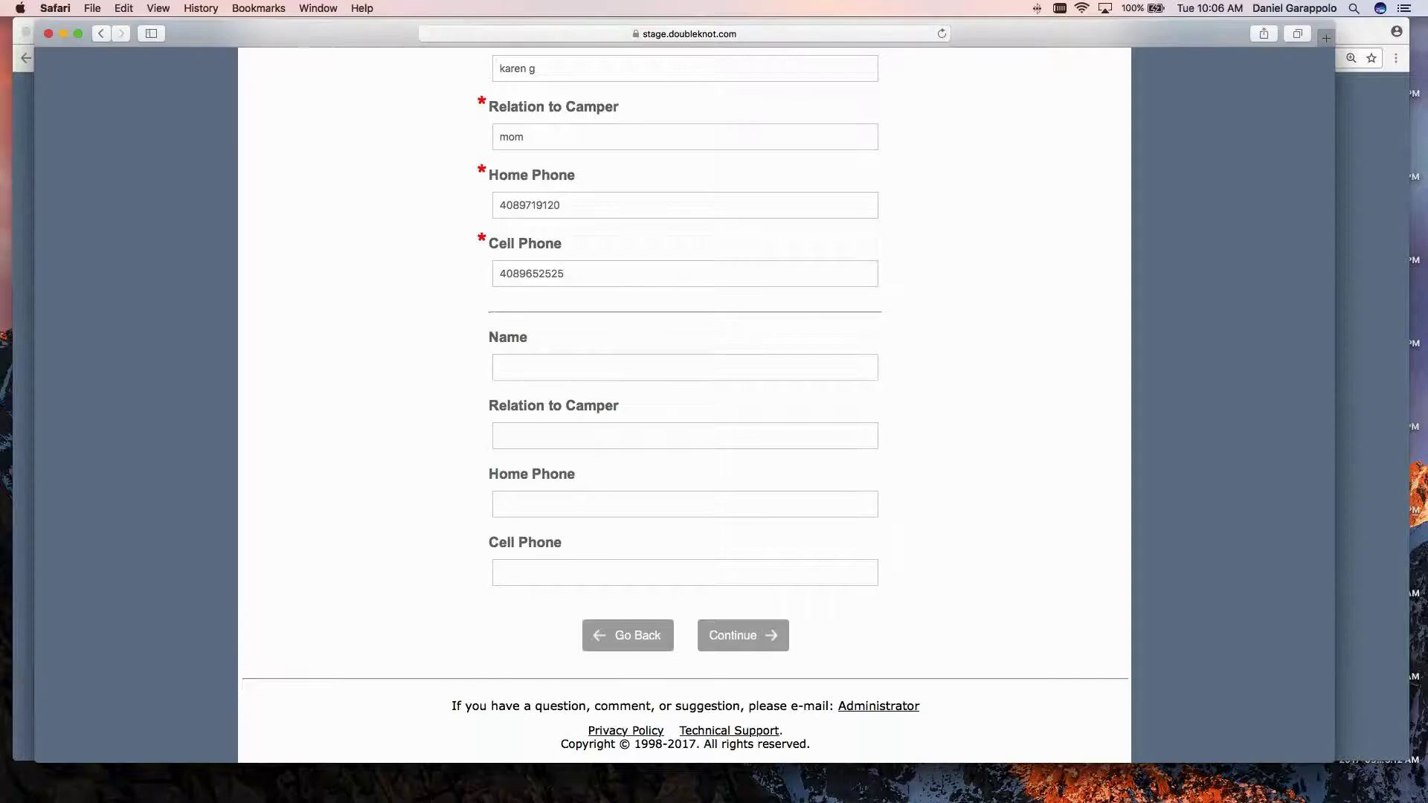
{"action": "left_click", "coordinate": [772, 638]}
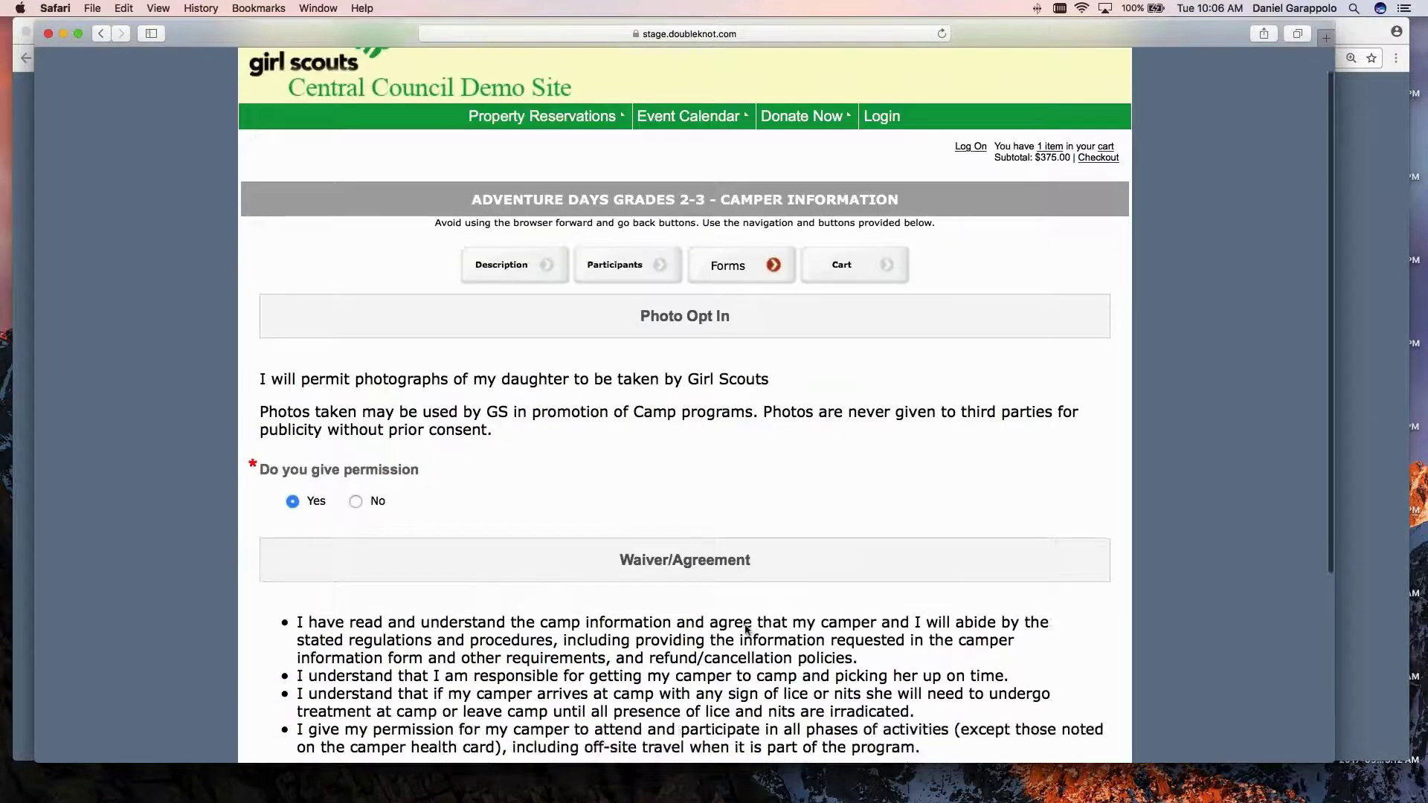
{"action": "scroll", "coordinate": [746, 628], "scroll_direction": "down", "scroll_amount": 5}
{"action": "left_click", "coordinate": [740, 635]}
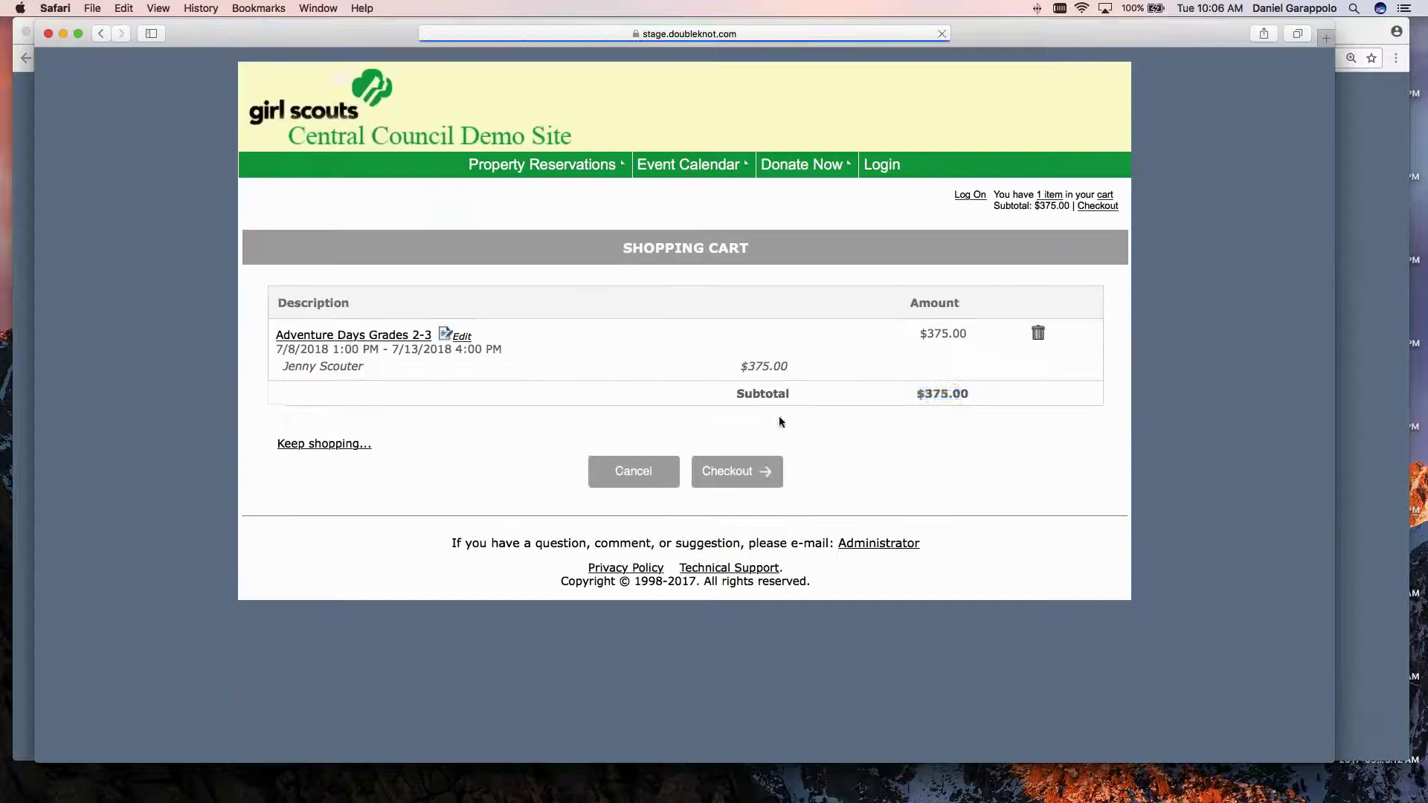
Cancel the Adventure Days registration and confirm removing all items from the cart.
{"action": "left_click_drag", "start_coordinate": [912, 398], "coordinate": [979, 395]}
{"action": "left_click", "coordinate": [978, 395]}
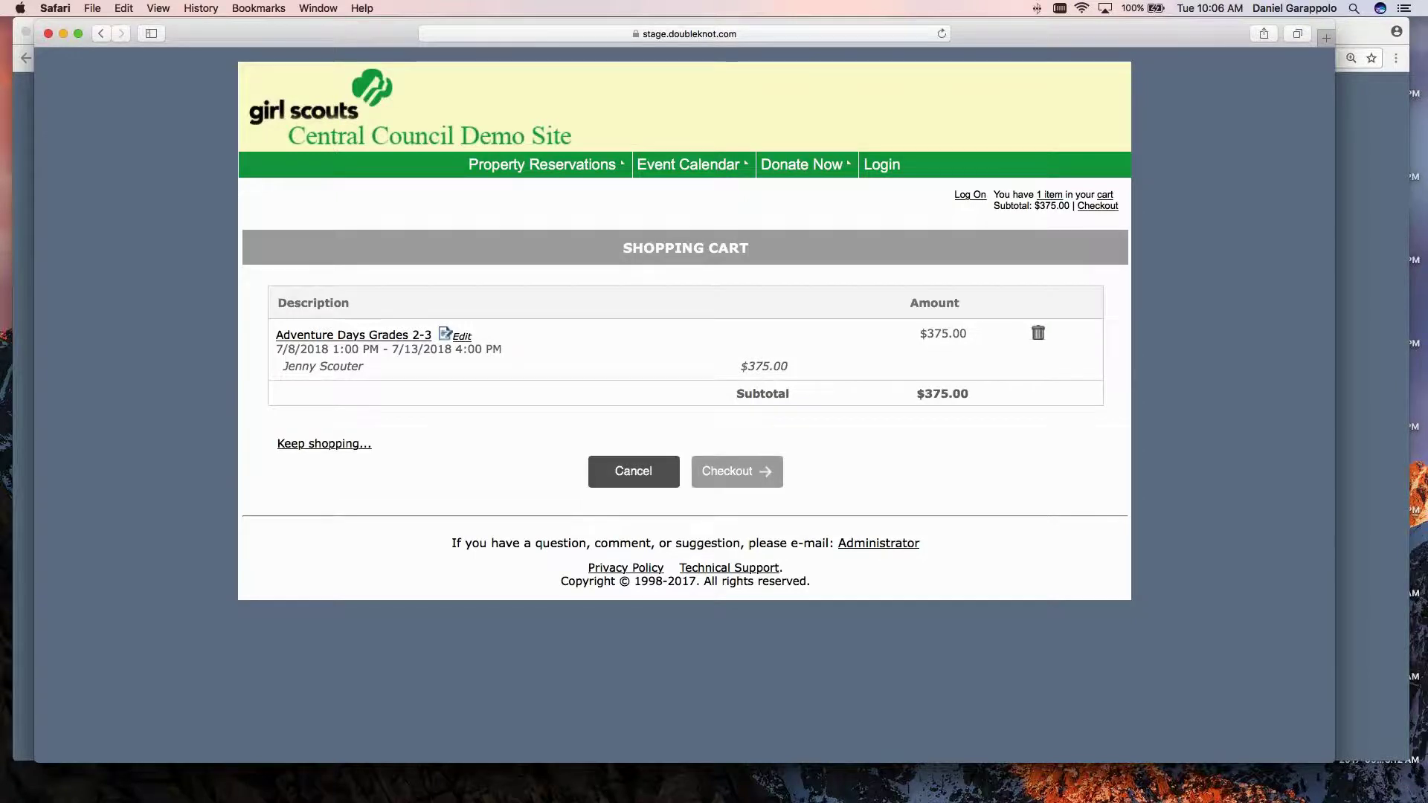
{"action": "left_click", "coordinate": [636, 482]}
{"action": "key", "text": "Return"}
Back in the admin window, leave Assign Forms and the events list, then open Adventure Days Grades 2-3.
{"action": "key", "text": "super+Tab"}
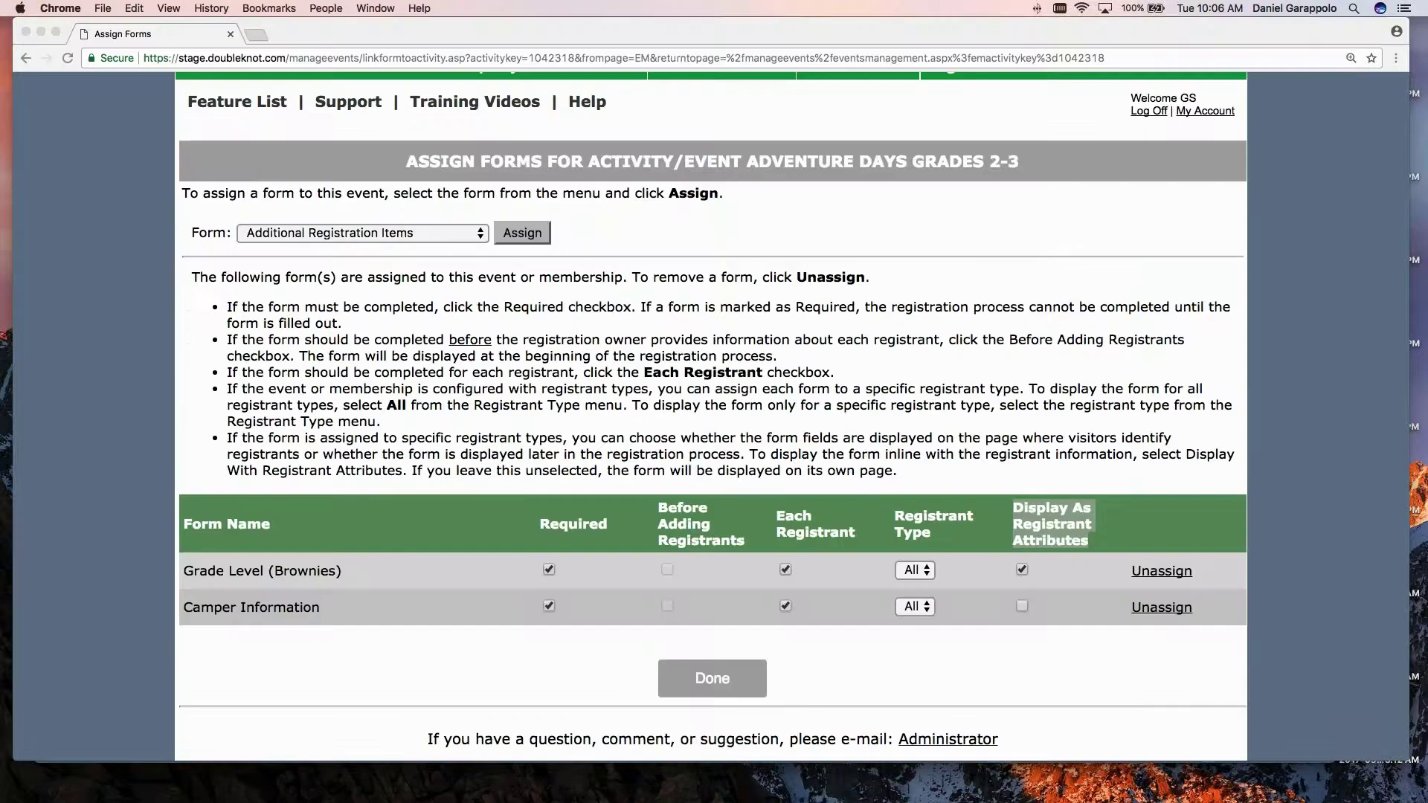
{"action": "left_click", "coordinate": [712, 678]}
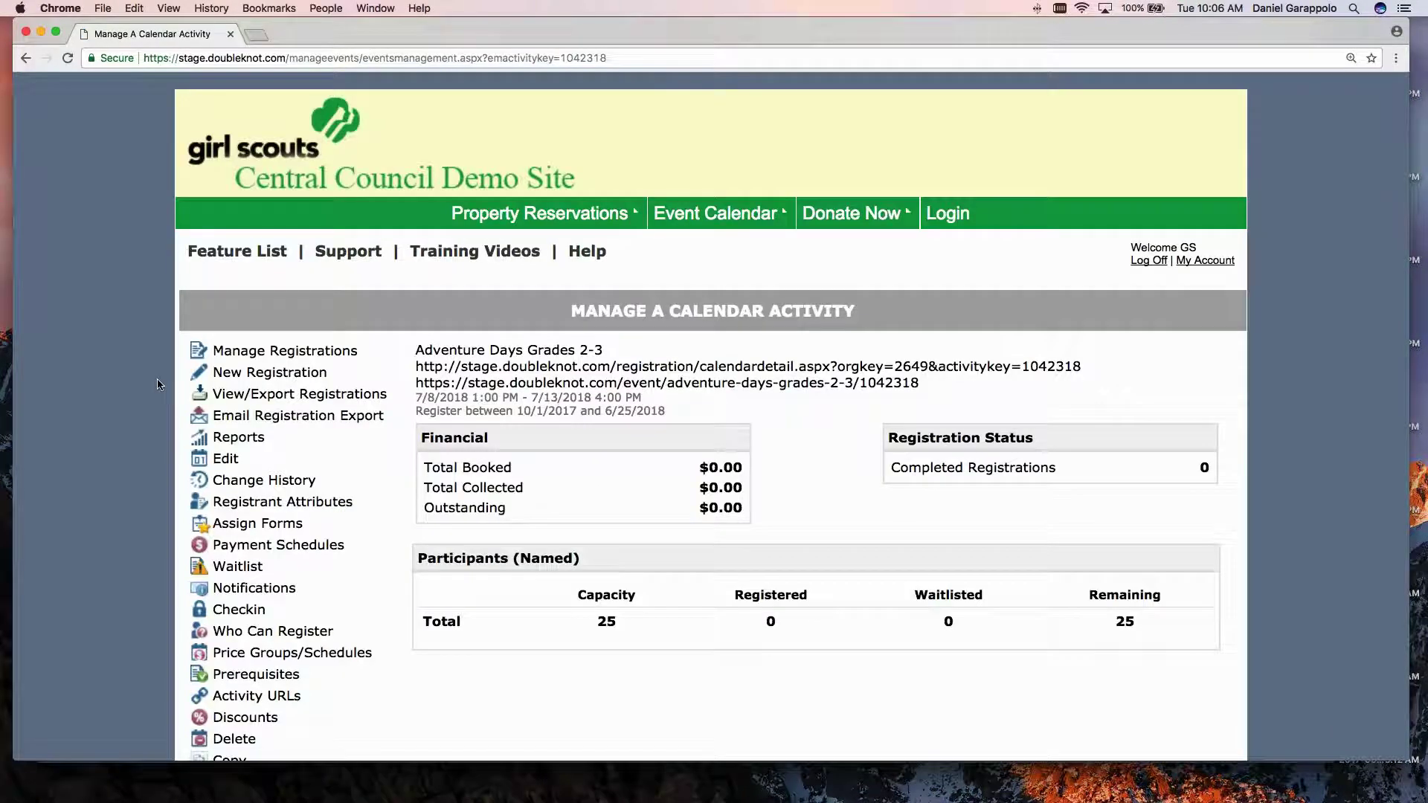
{"action": "scroll", "coordinate": [158, 385], "scroll_direction": "down", "scroll_amount": 1}
{"action": "scroll", "coordinate": [157, 384], "scroll_direction": "down", "scroll_amount": 3}
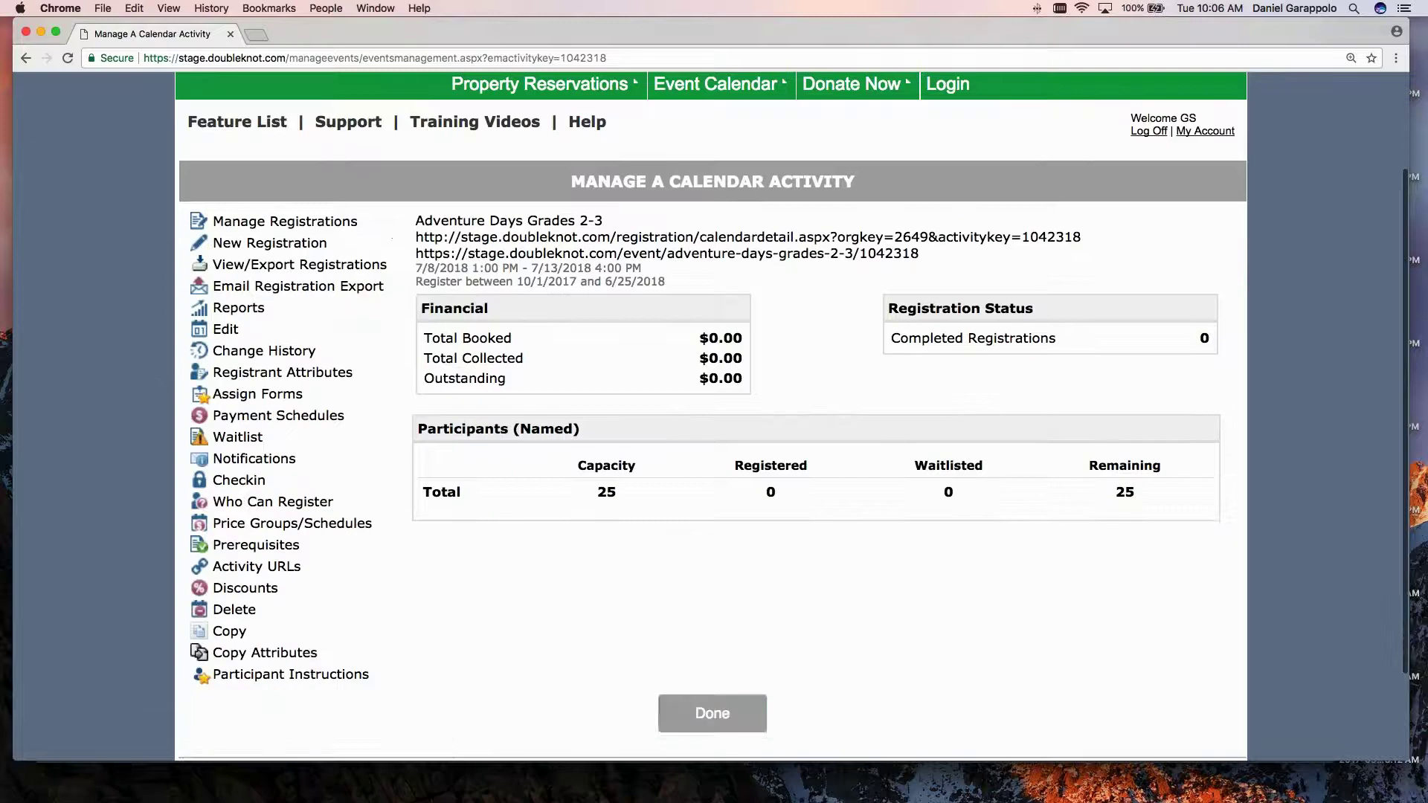
{"action": "left_click", "coordinate": [710, 710]}
{"action": "scroll", "coordinate": [526, 525], "scroll_direction": "down", "scroll_amount": 3}
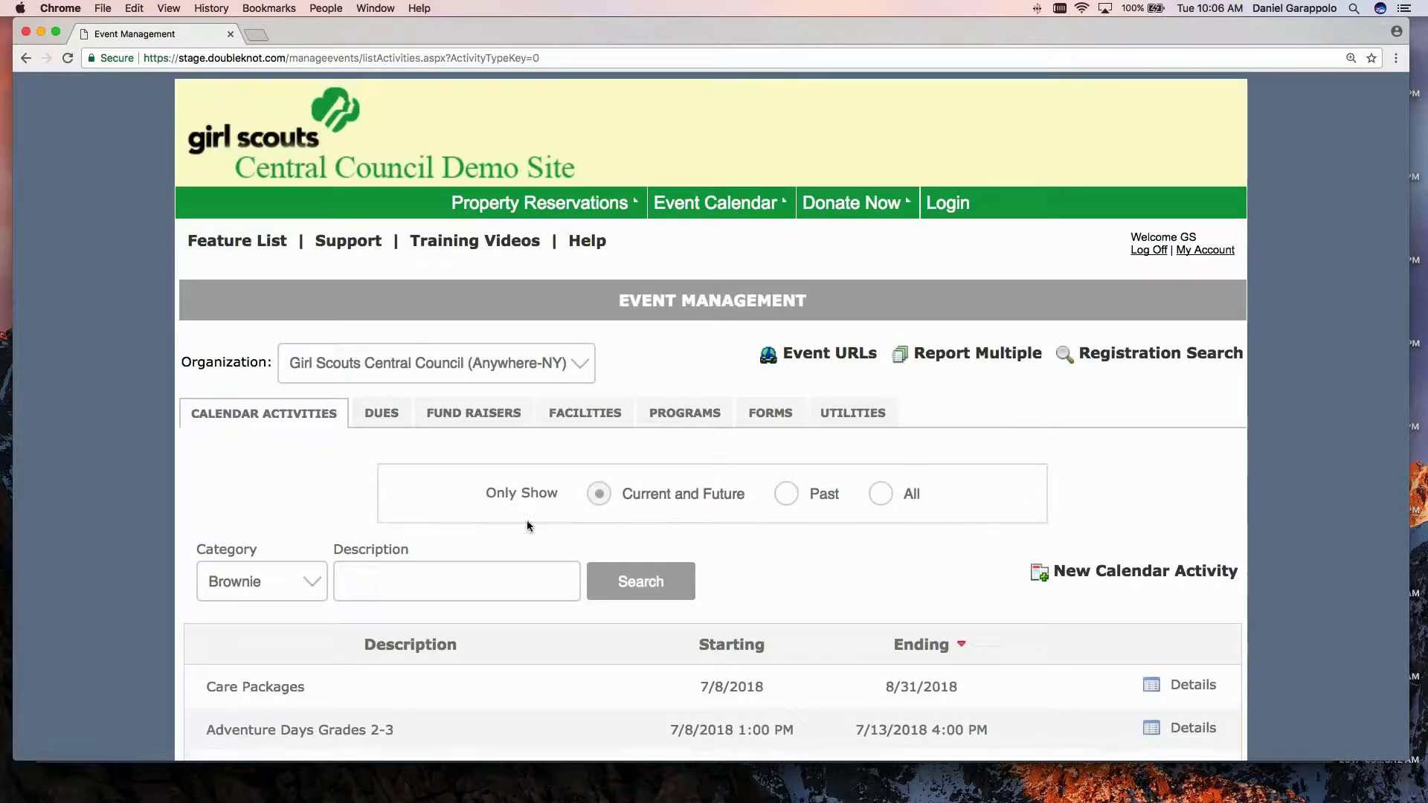
{"action": "scroll", "coordinate": [503, 511], "scroll_direction": "down", "scroll_amount": 1}
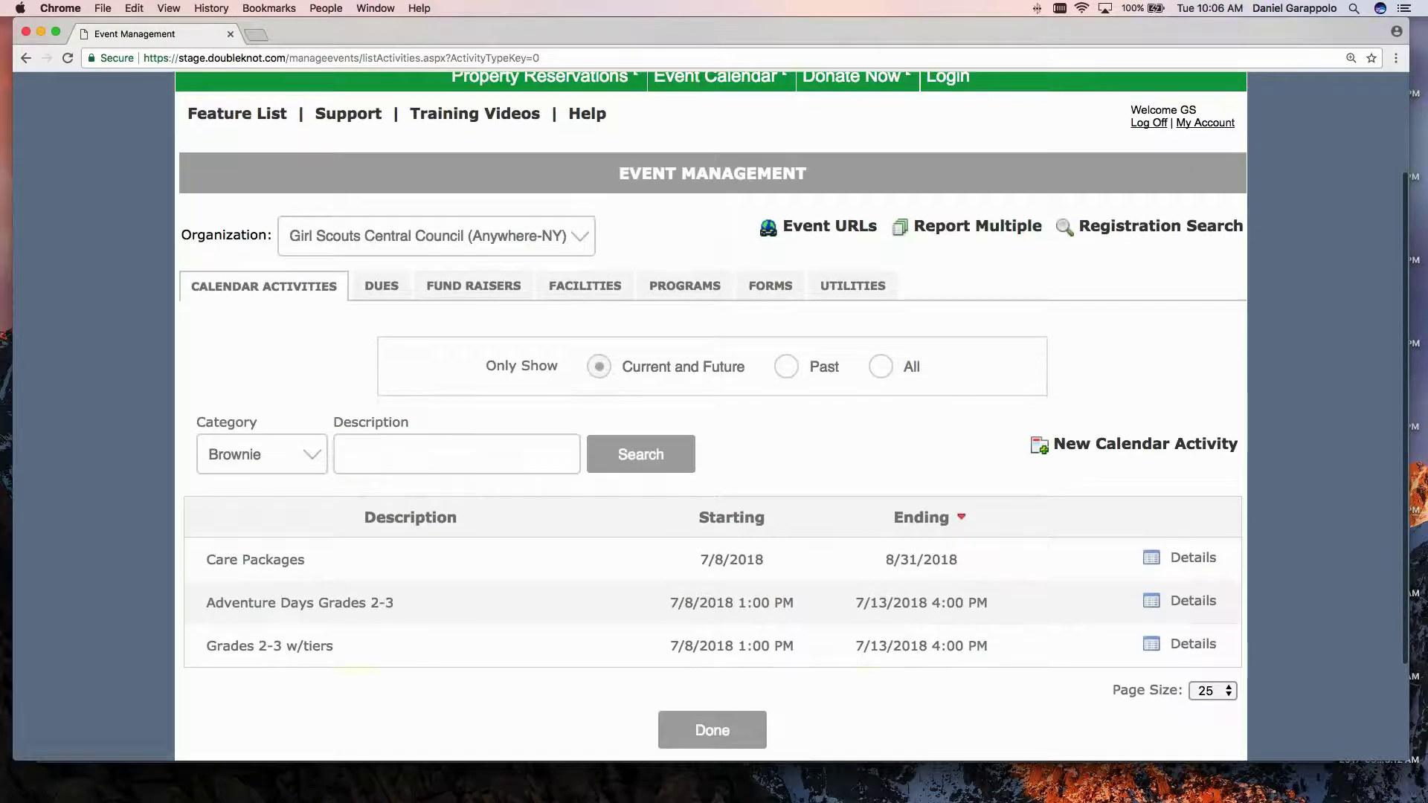
{"action": "left_click", "coordinate": [276, 604]}
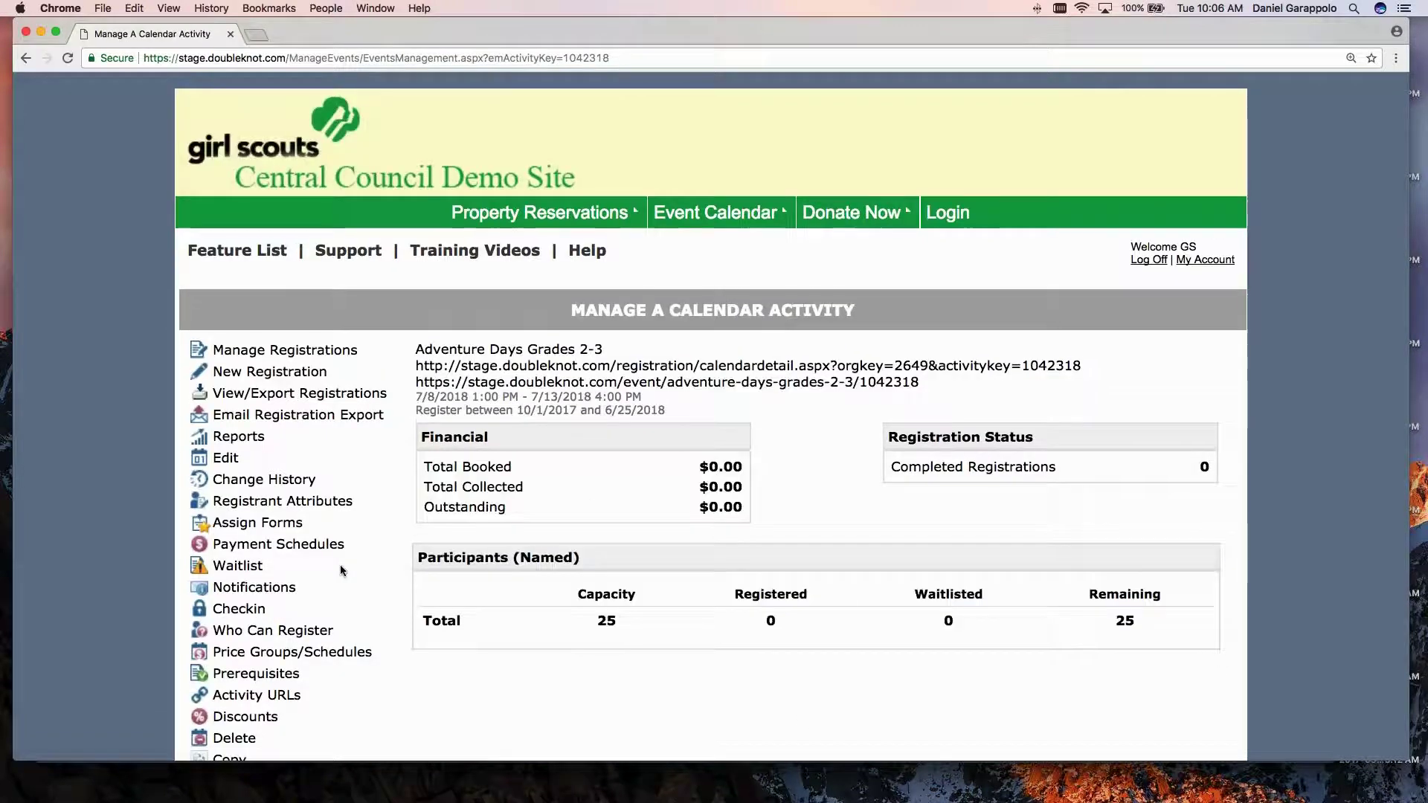
{"action": "scroll", "coordinate": [342, 570], "scroll_direction": "down", "scroll_amount": 2}
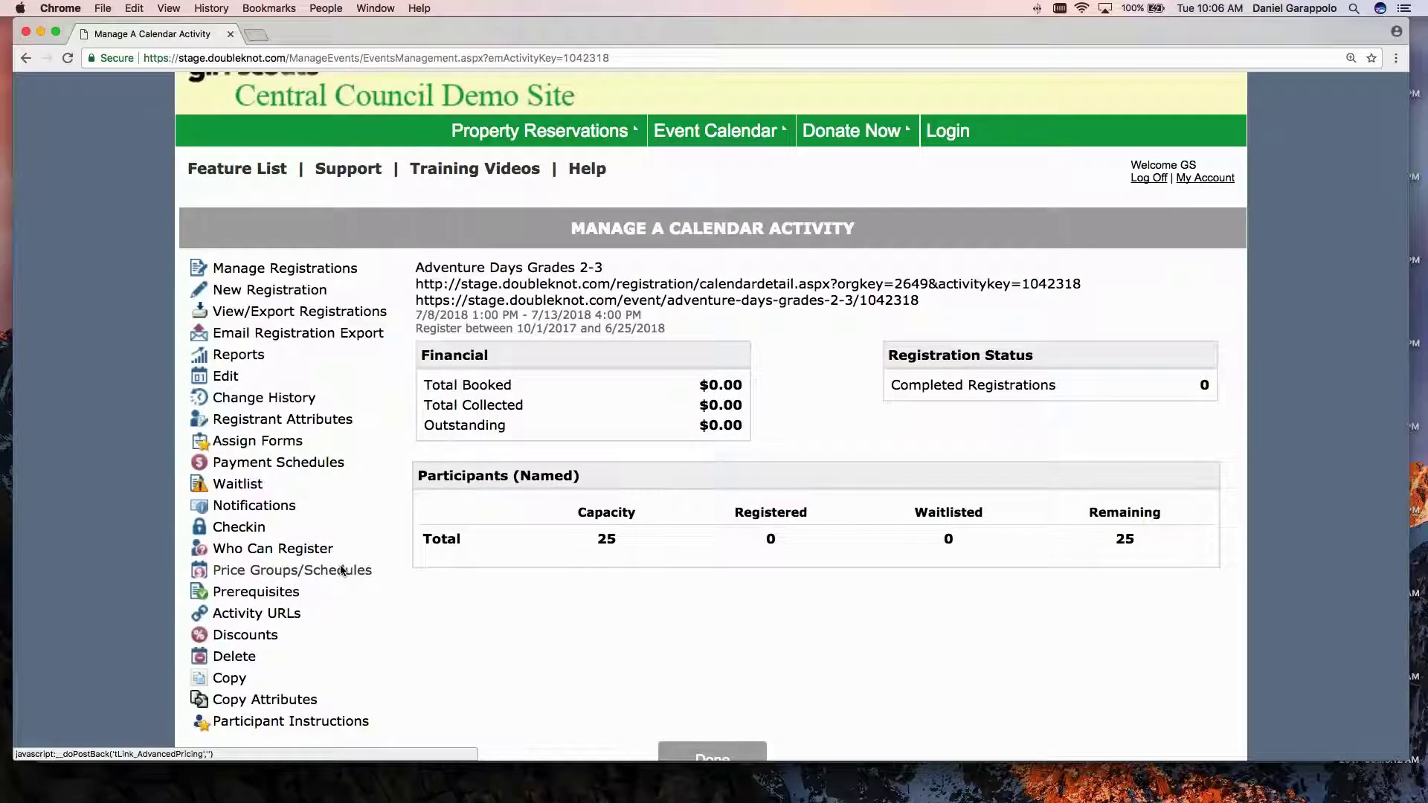
{"action": "scroll", "coordinate": [342, 571], "scroll_direction": "down", "scroll_amount": 1}
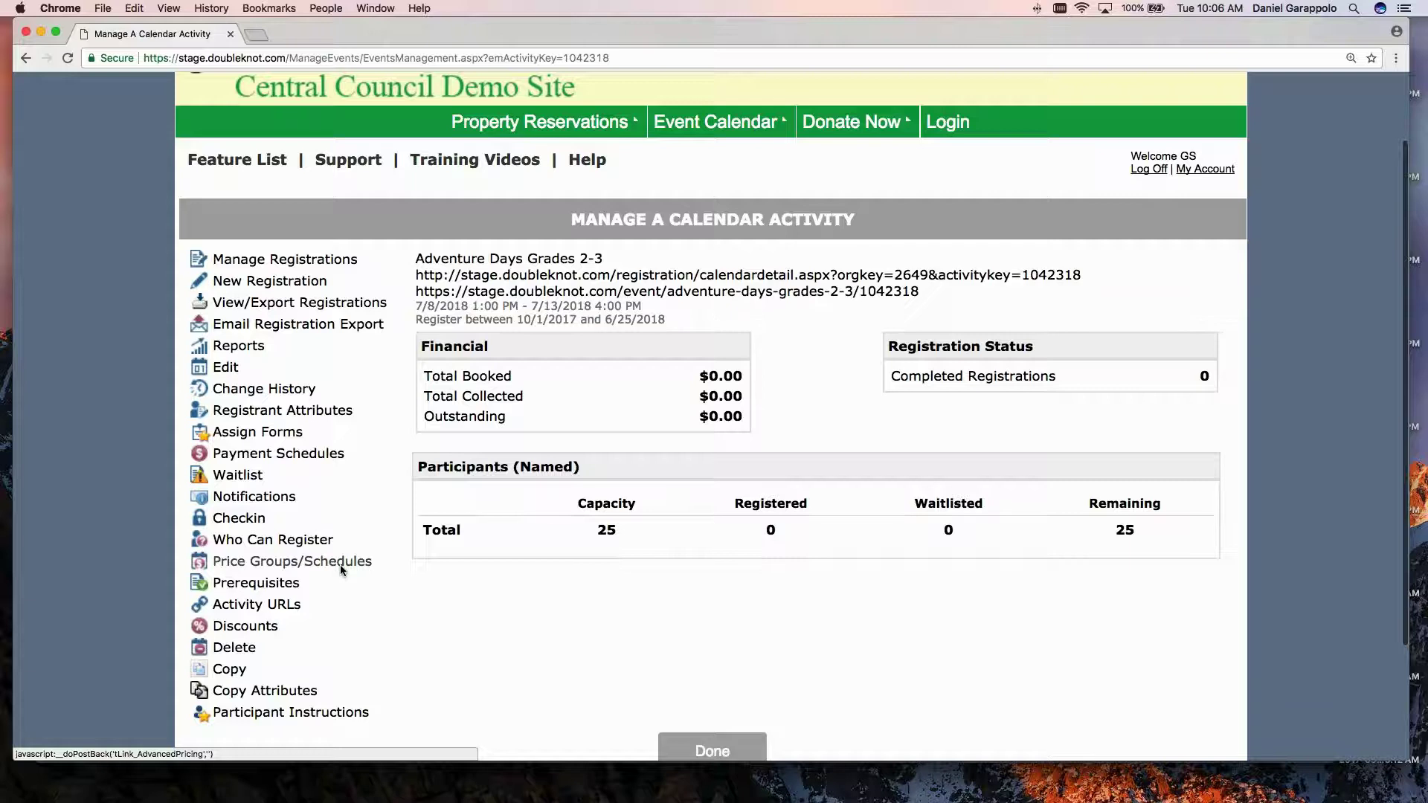
{"action": "scroll", "coordinate": [342, 571], "scroll_direction": "down", "scroll_amount": 2}
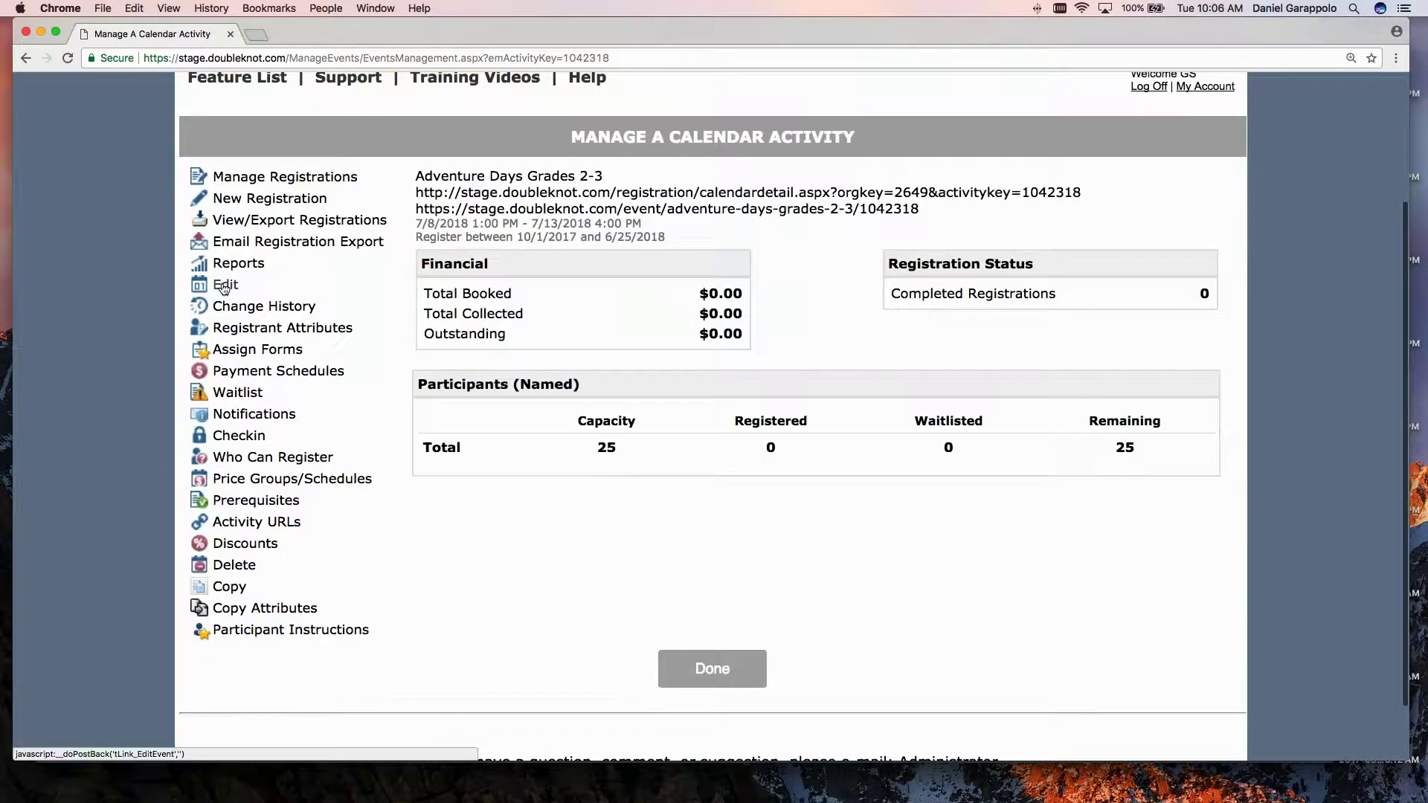
Open the event for editing and scroll down to the early discount and late fee fields.
{"action": "left_click", "coordinate": [224, 287]}
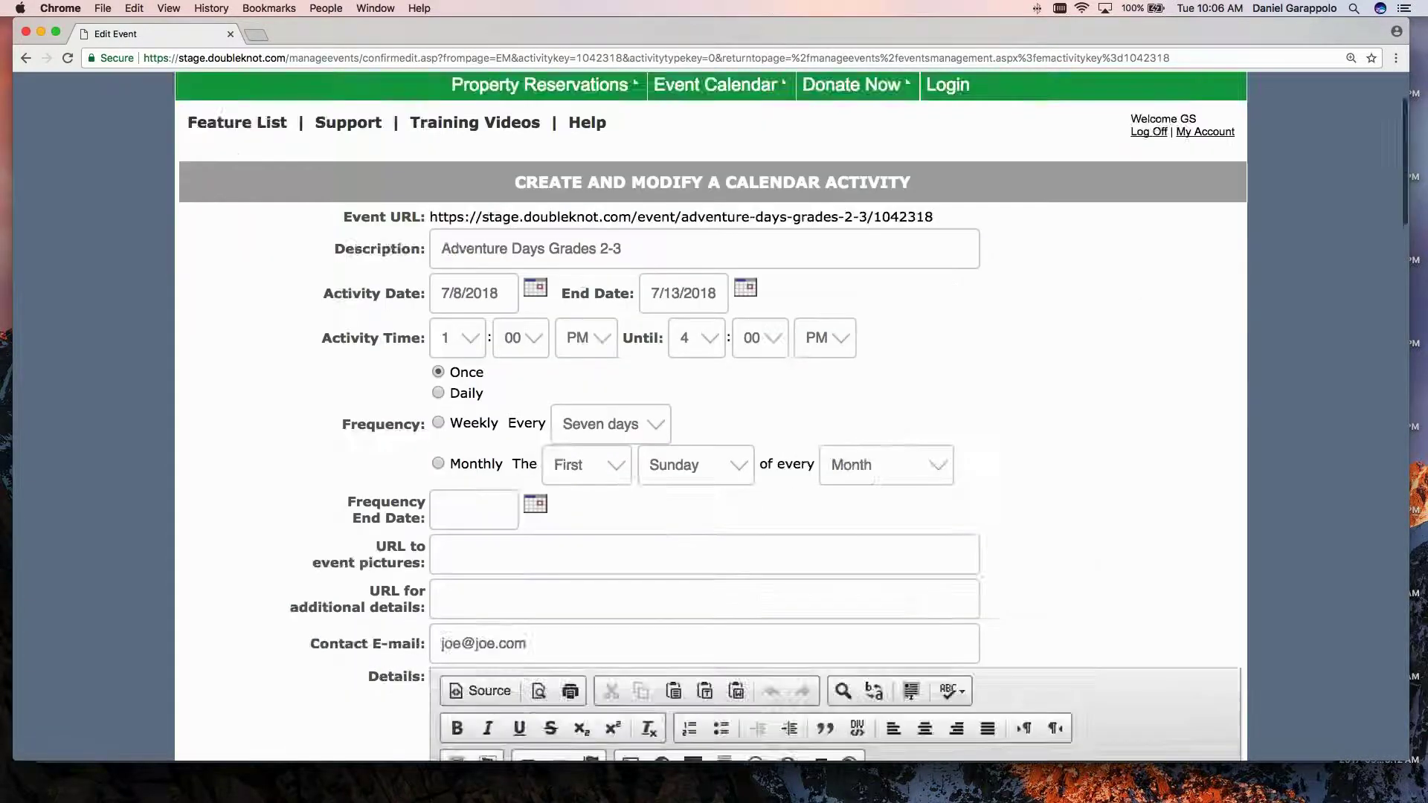
{"action": "scroll", "coordinate": [265, 493], "scroll_direction": "down", "scroll_amount": 14}
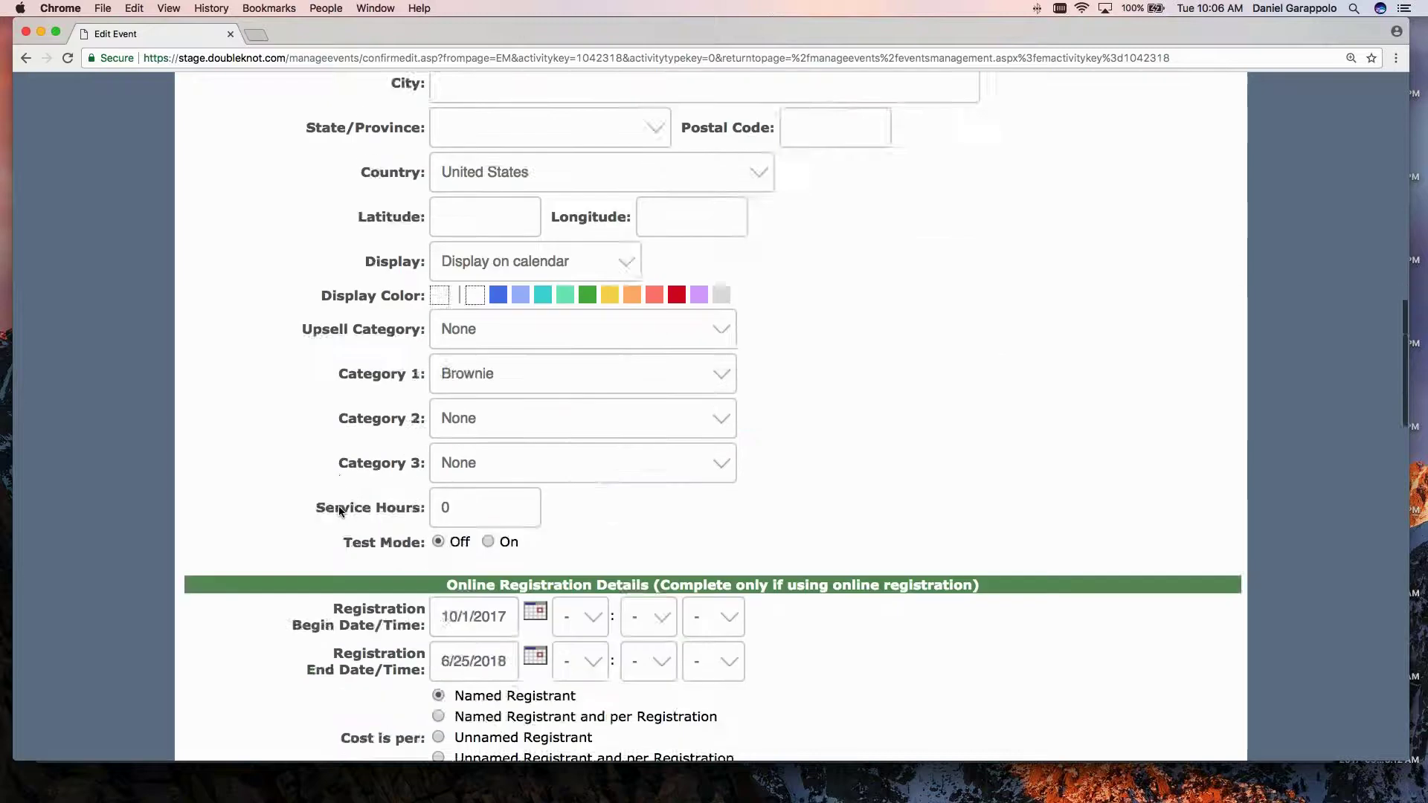
{"action": "scroll", "coordinate": [339, 510], "scroll_direction": "down", "scroll_amount": 3}
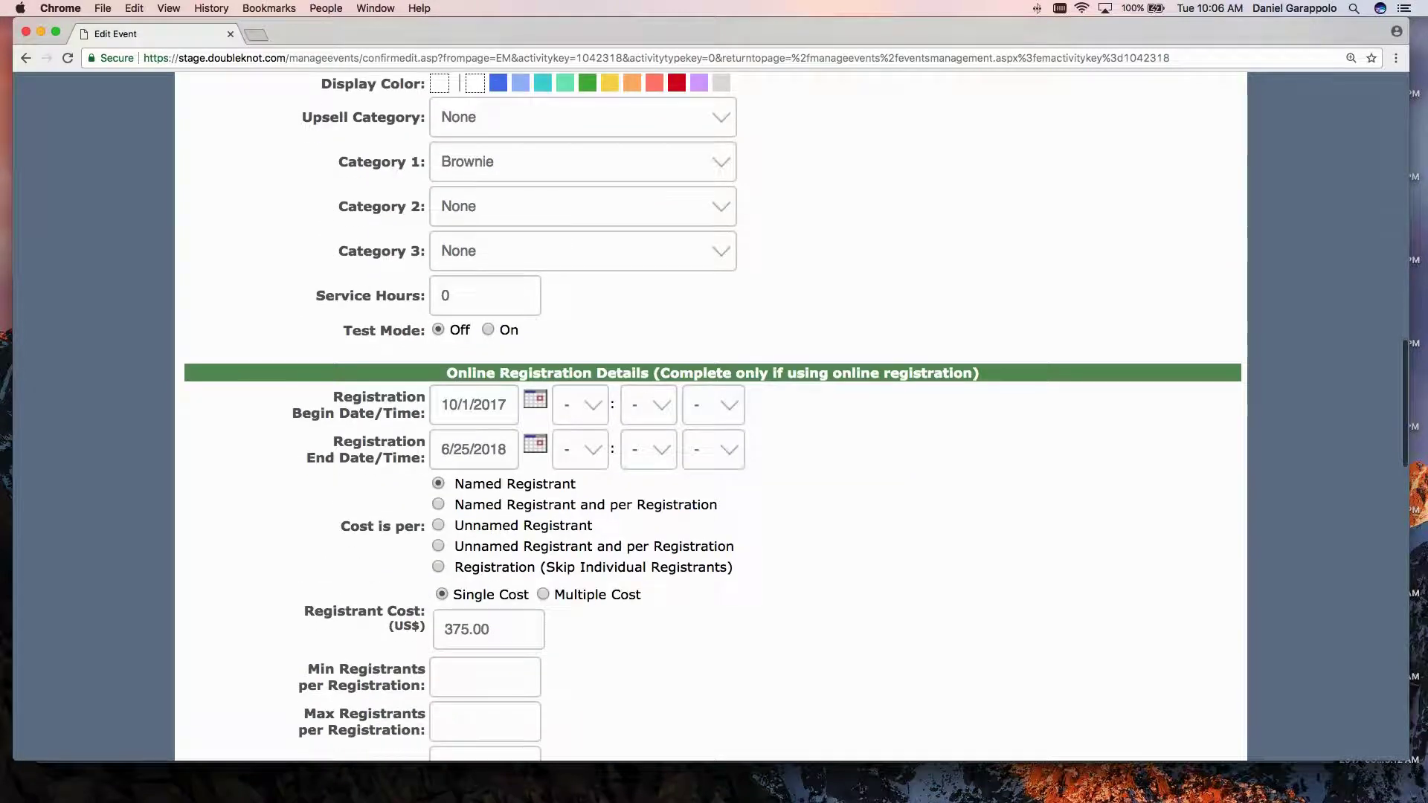
{"action": "left_click_drag", "start_coordinate": [454, 483], "coordinate": [282, 439]}
{"action": "scroll", "coordinate": [336, 516], "scroll_direction": "down", "scroll_amount": 1}
{"action": "scroll", "coordinate": [336, 516], "scroll_direction": "down", "scroll_amount": 2}
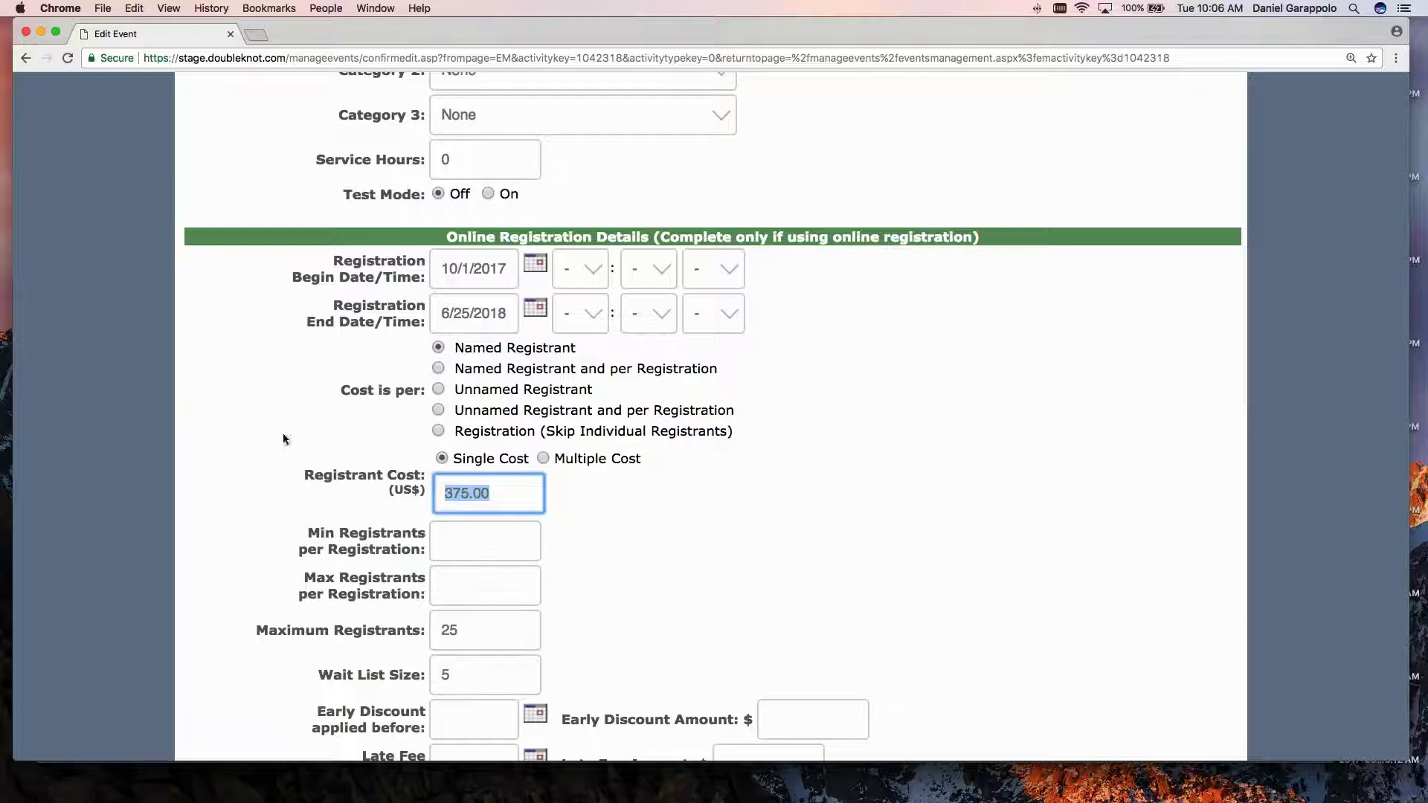
{"action": "left_click", "coordinate": [324, 439]}
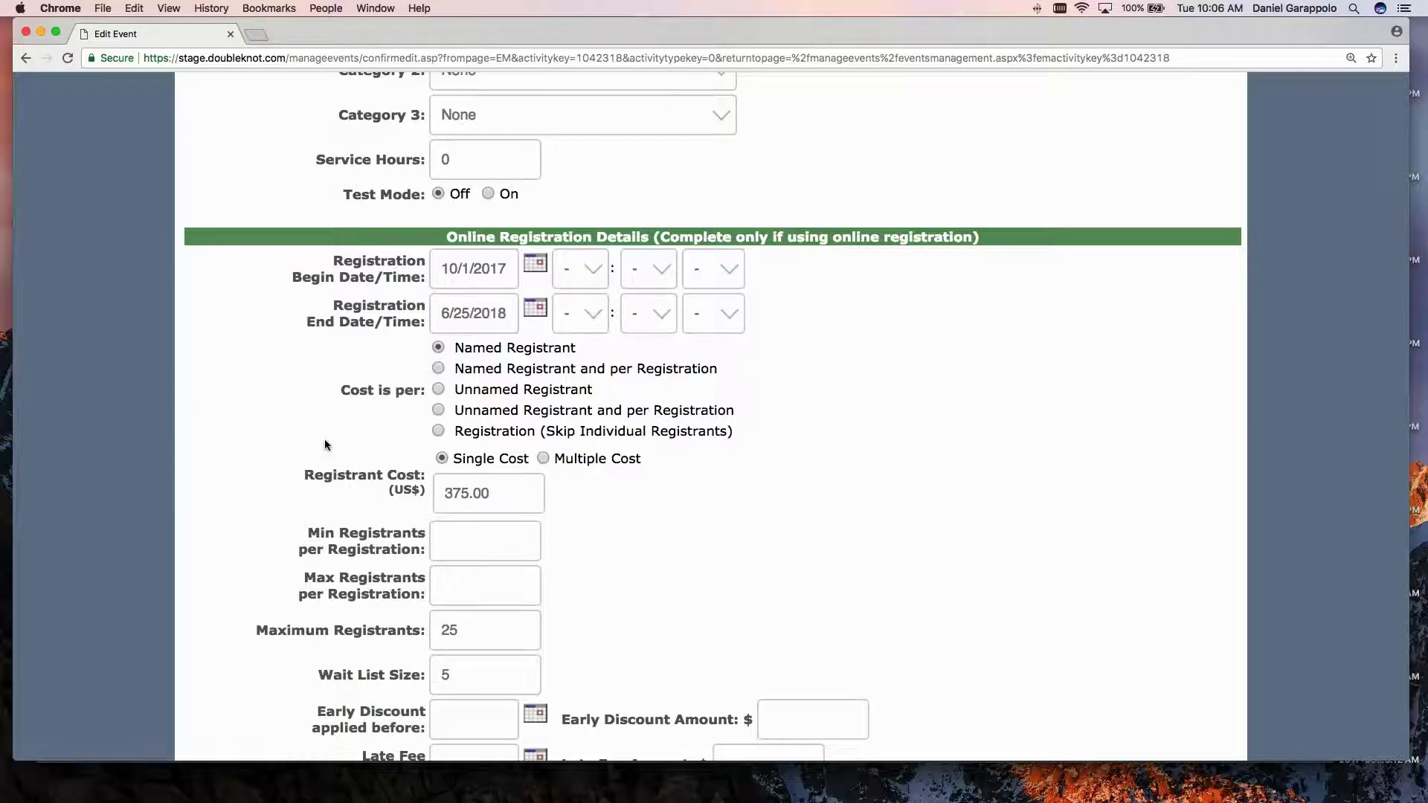
{"action": "scroll", "coordinate": [325, 444], "scroll_direction": "down", "scroll_amount": 2}
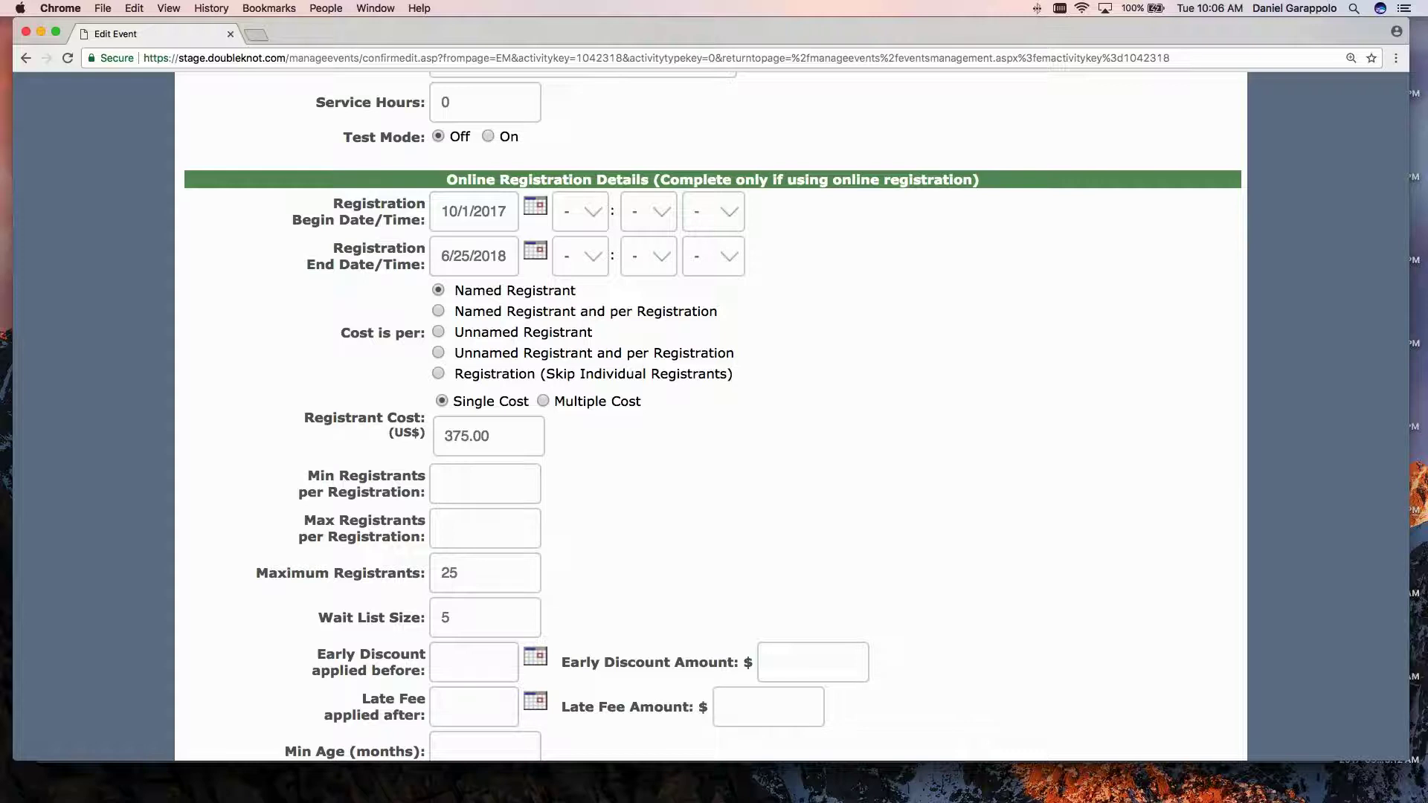
{"action": "scroll", "coordinate": [711, 416], "scroll_direction": "down", "scroll_amount": 1}
{"action": "scroll", "coordinate": [372, 595], "scroll_direction": "down", "scroll_amount": 2}
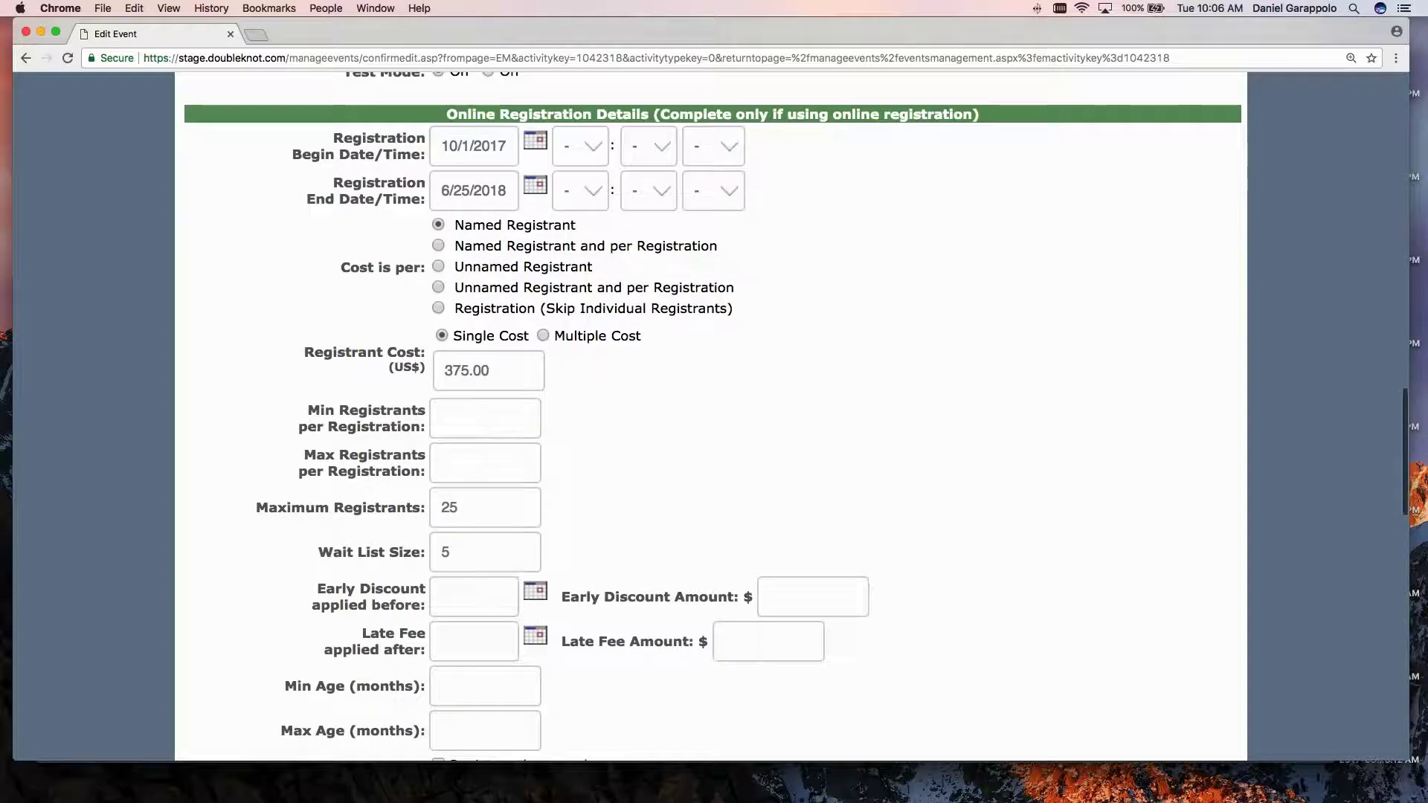
{"action": "left_click_drag", "start_coordinate": [316, 584], "coordinate": [427, 654]}
{"action": "left_click", "coordinate": [428, 655]}
Set a $10 early discount for registrations before 12/1/2017.
{"action": "left_click", "coordinate": [474, 598]}
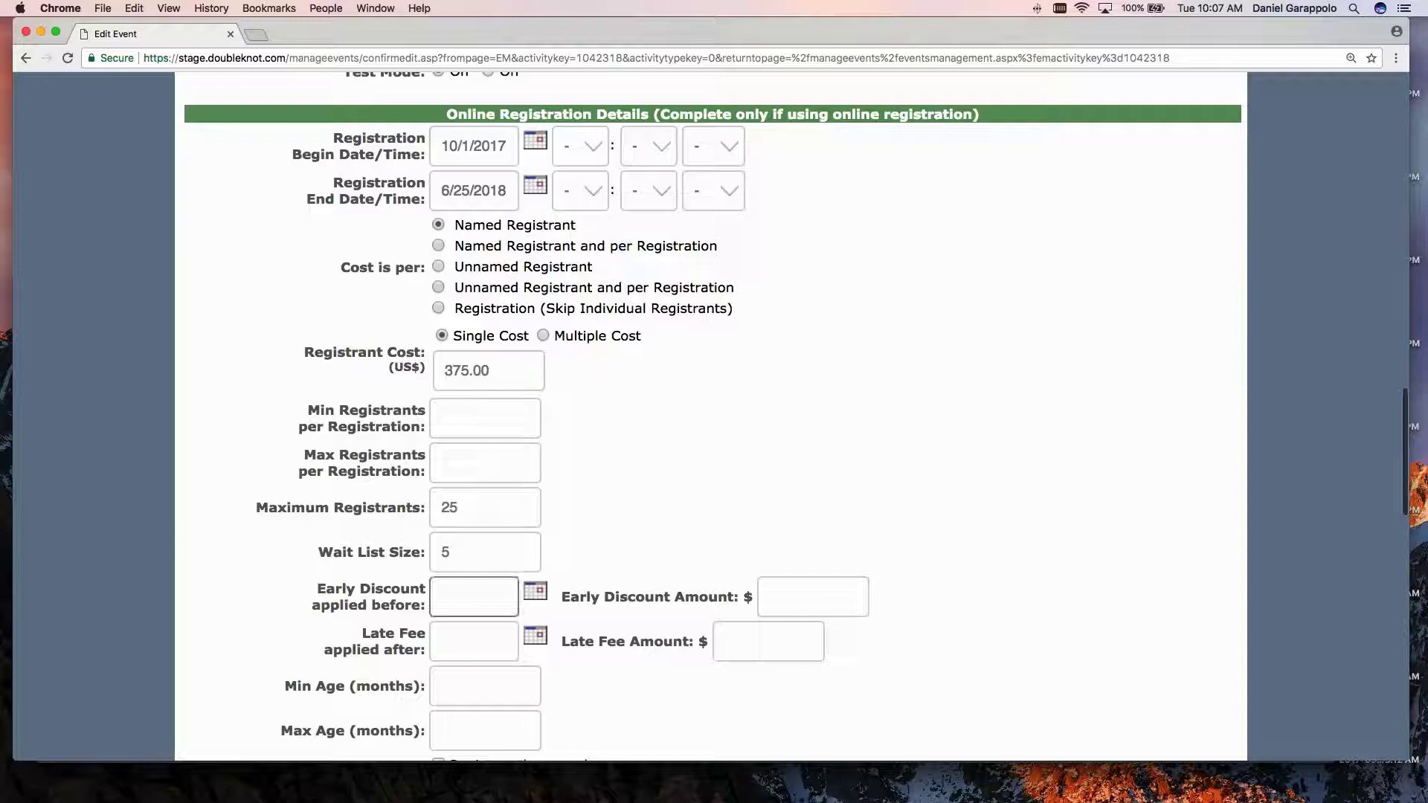
{"action": "type", "text": "12/"}
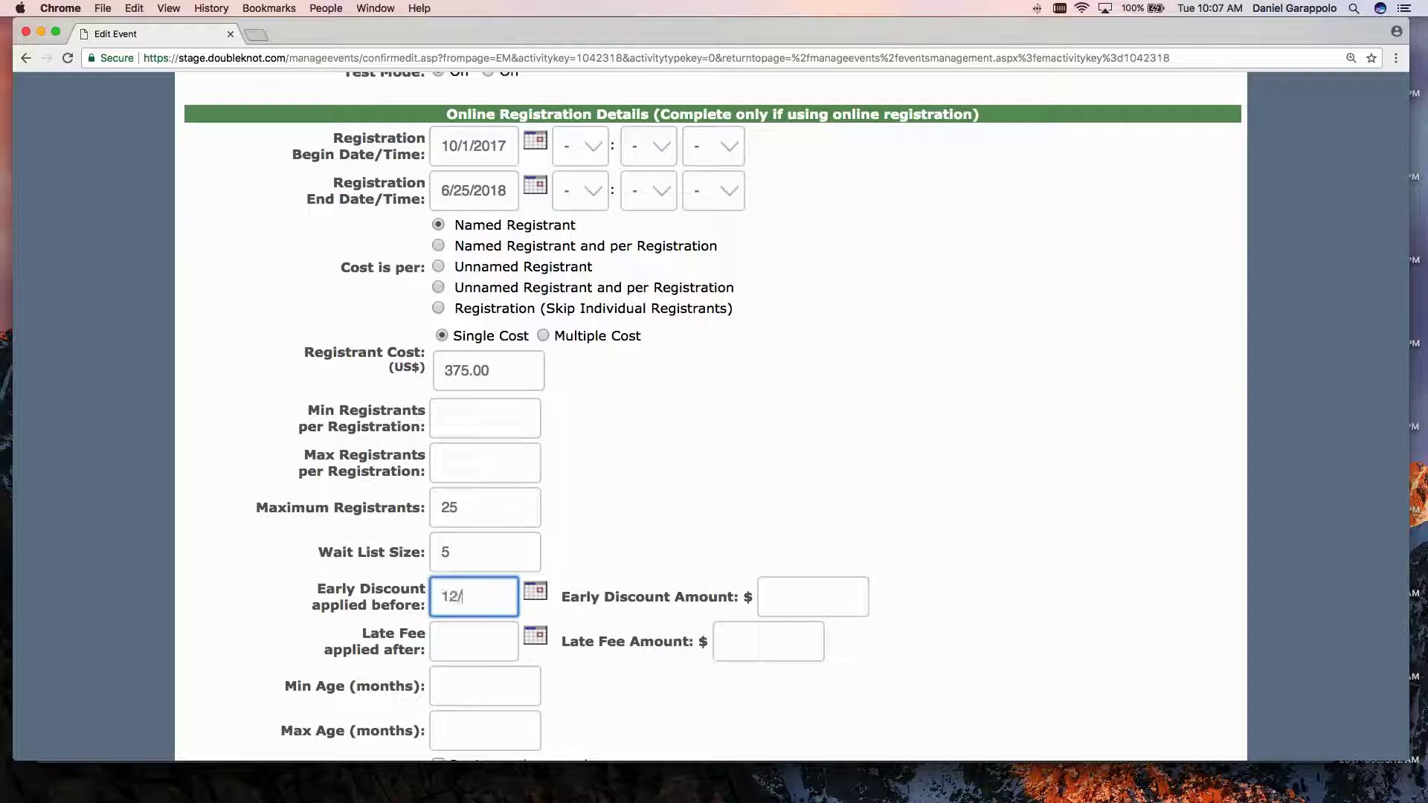
{"action": "type", "text": "1/2017"}
{"action": "left_click", "coordinate": [830, 599]}
{"action": "type", "text": "10"}
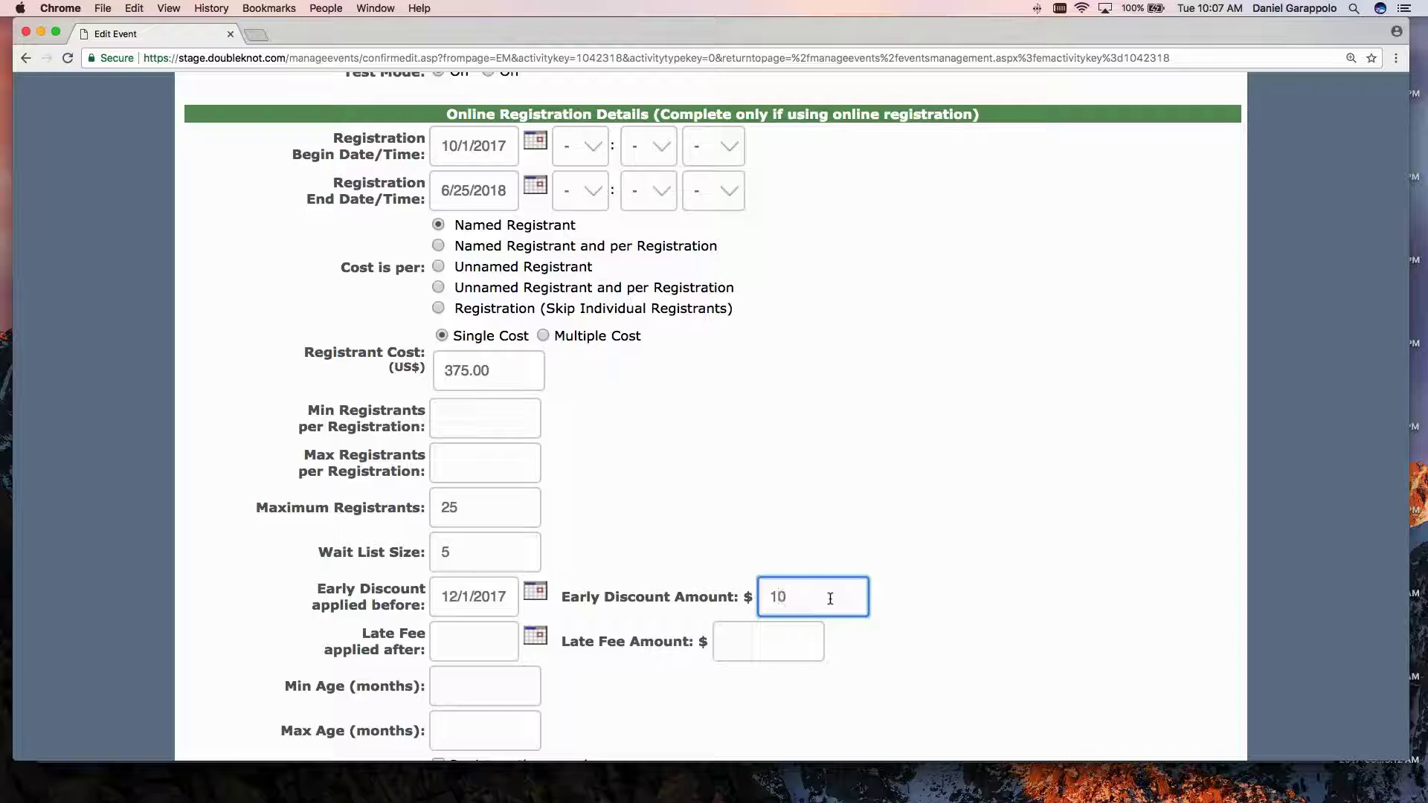
{"action": "left_click", "coordinate": [745, 480]}
{"action": "key", "text": "Tab"}
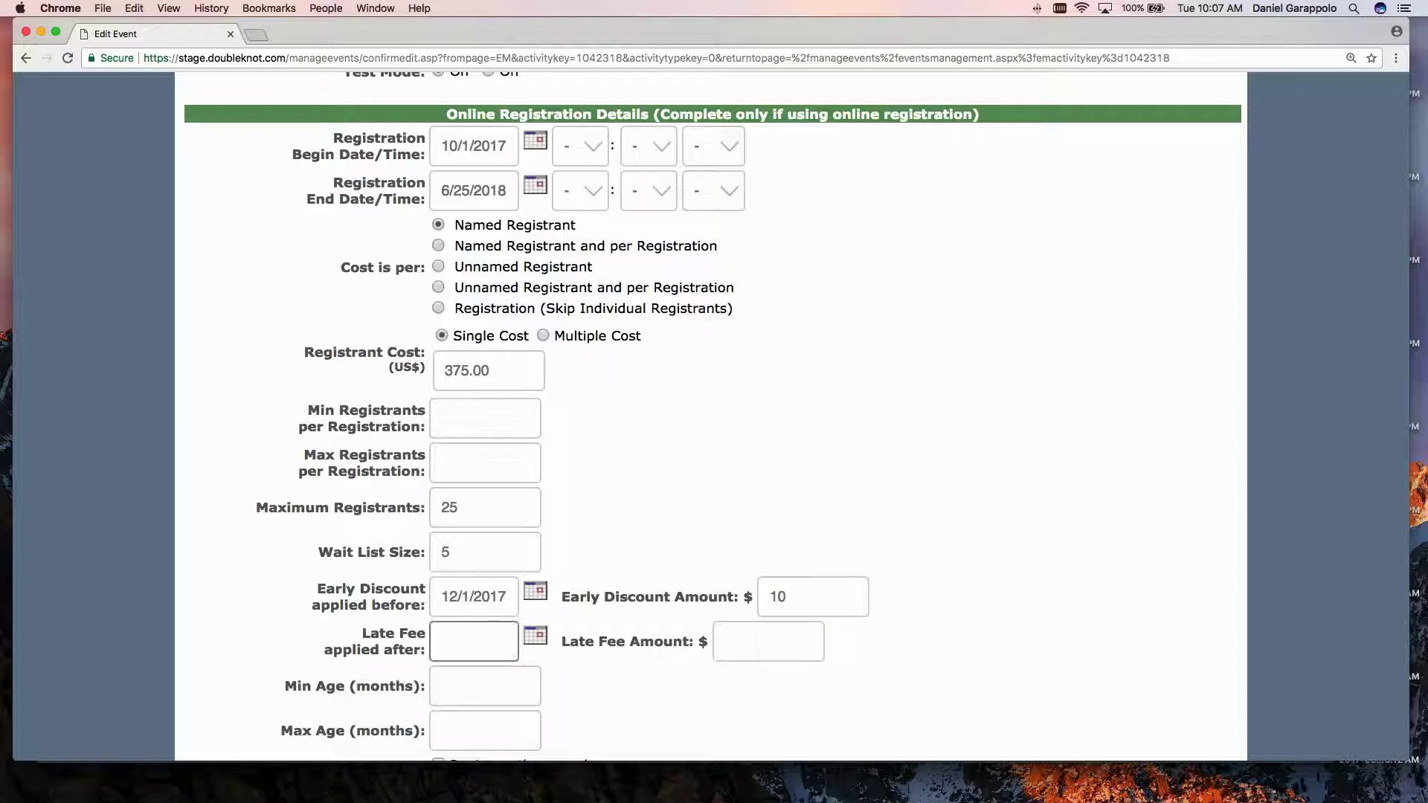
Add a $10 late fee starting 6/1/2018, correcting the year from 2017.
{"action": "left_click", "coordinate": [486, 638]}
{"action": "type", "text": "6/1/20"}
{"action": "type", "text": "17"}
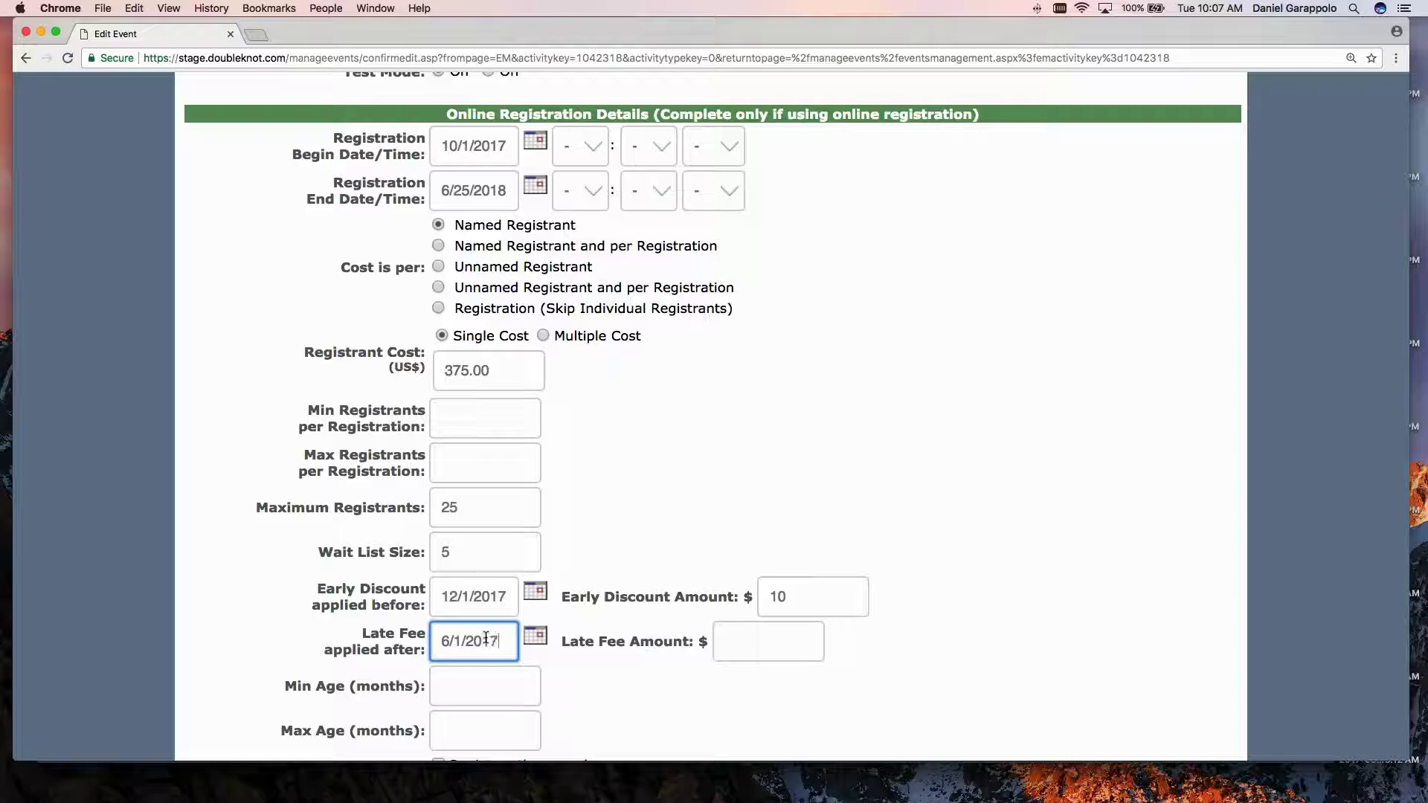
{"action": "left_click", "coordinate": [774, 639]}
{"action": "type", "text": "10"}
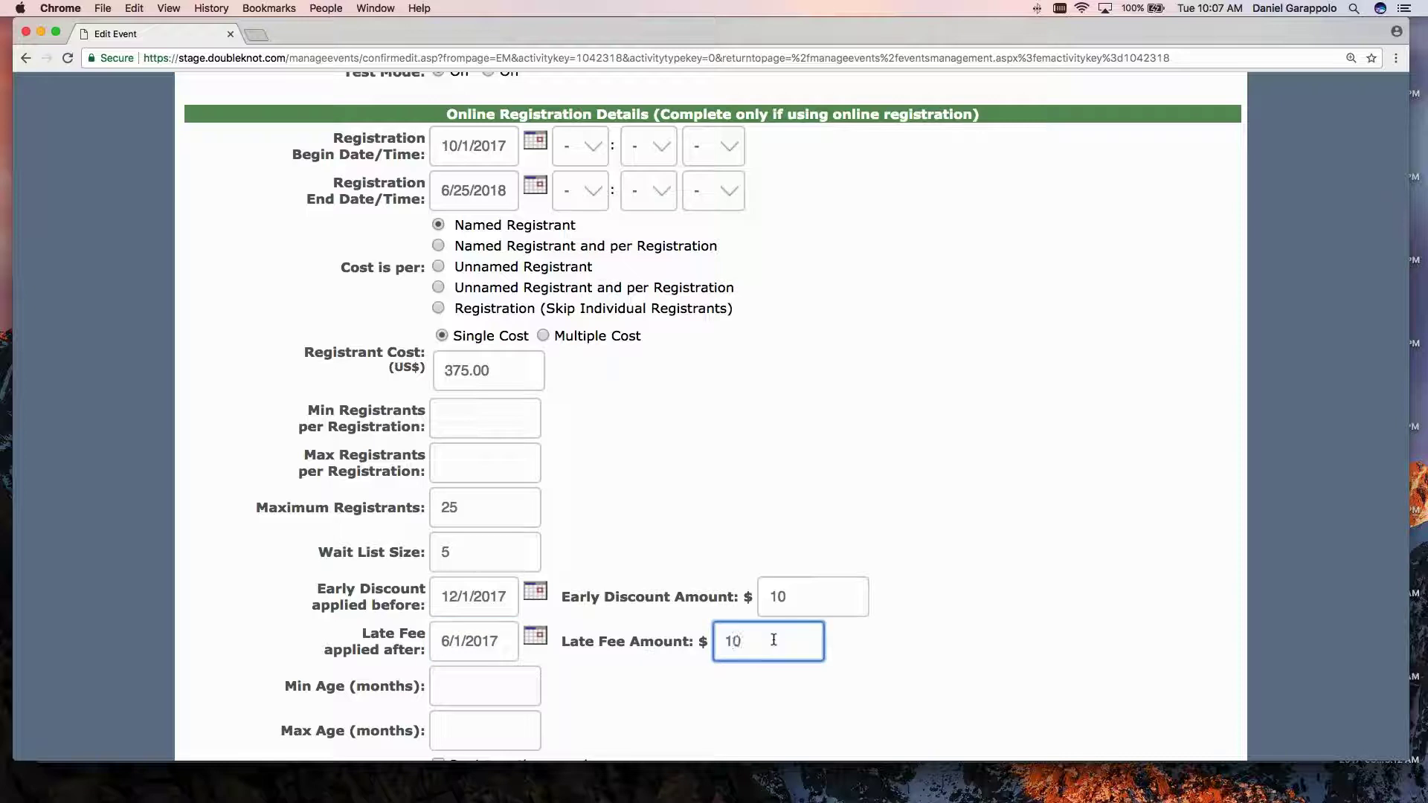
{"action": "key", "text": "shift+Tab"}
{"action": "left_click", "coordinate": [502, 638]}
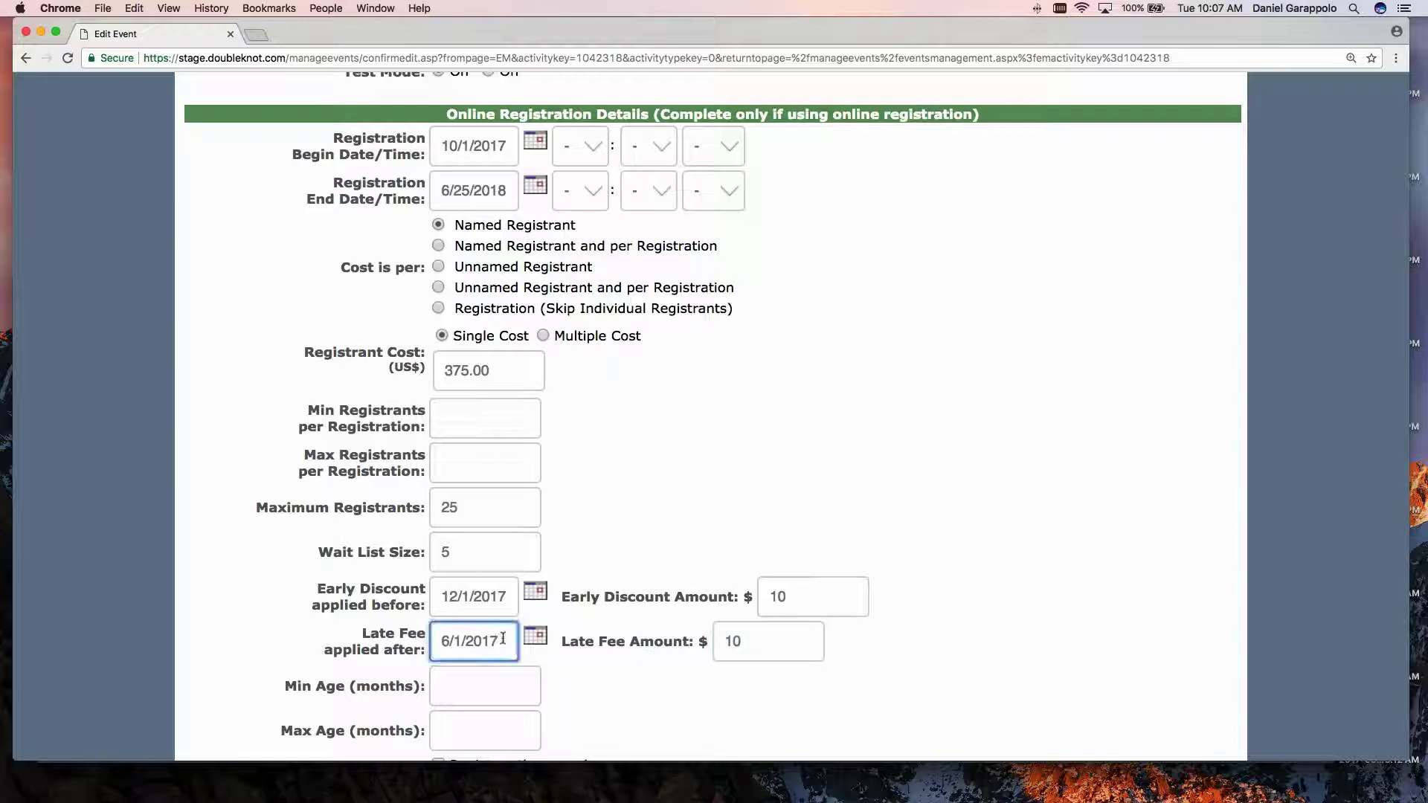
{"action": "type", "text": "8"}
{"action": "left_click", "coordinate": [877, 422]}
{"action": "scroll", "coordinate": [766, 595], "scroll_direction": "down", "scroll_amount": 3}
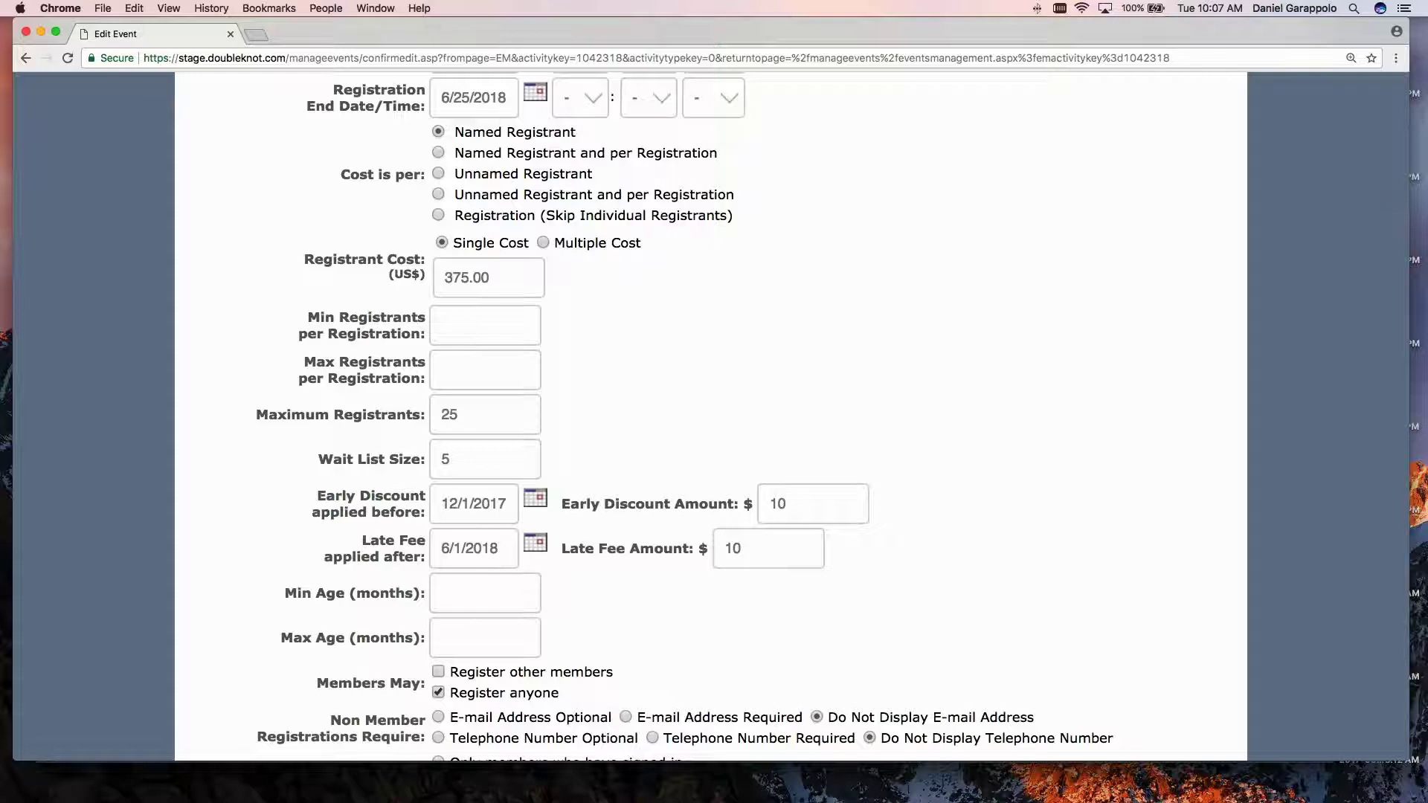
Clear the early discount date and amount.
{"action": "scroll", "coordinate": [490, 501], "scroll_direction": "down", "scroll_amount": 1}
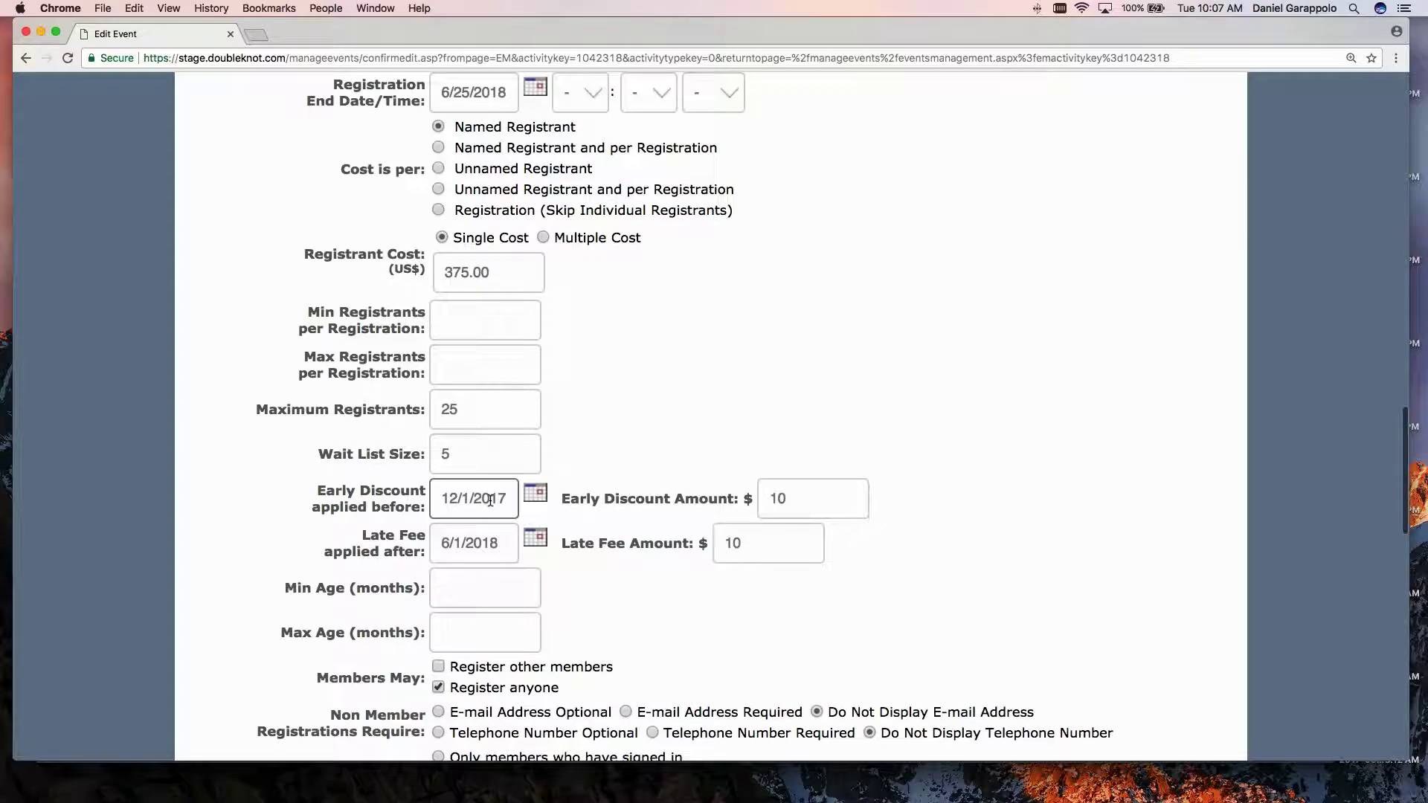
{"action": "scroll", "coordinate": [490, 500], "scroll_direction": "down", "scroll_amount": 2}
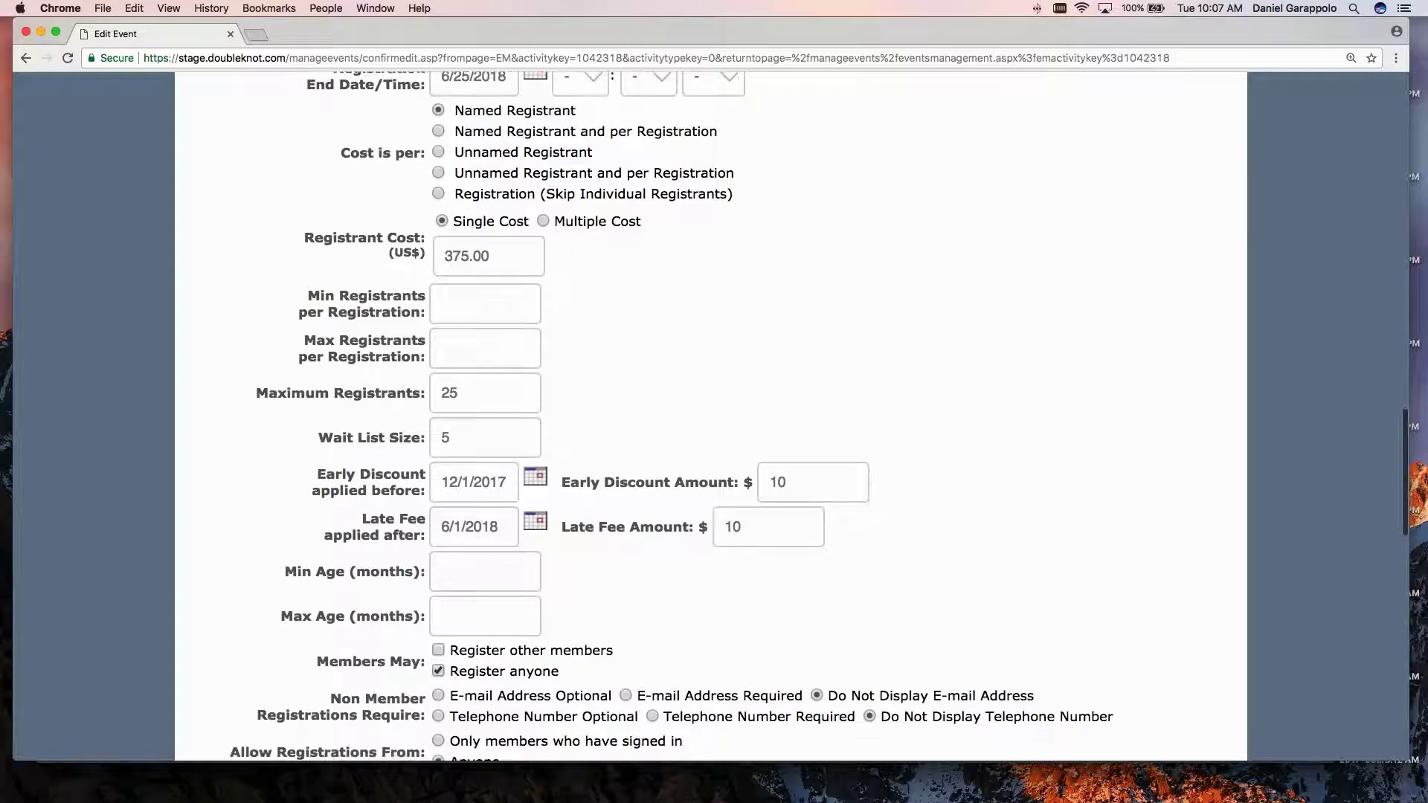
{"action": "triple_click", "coordinate": [482, 486]}
{"action": "key", "text": "BackSpace"}
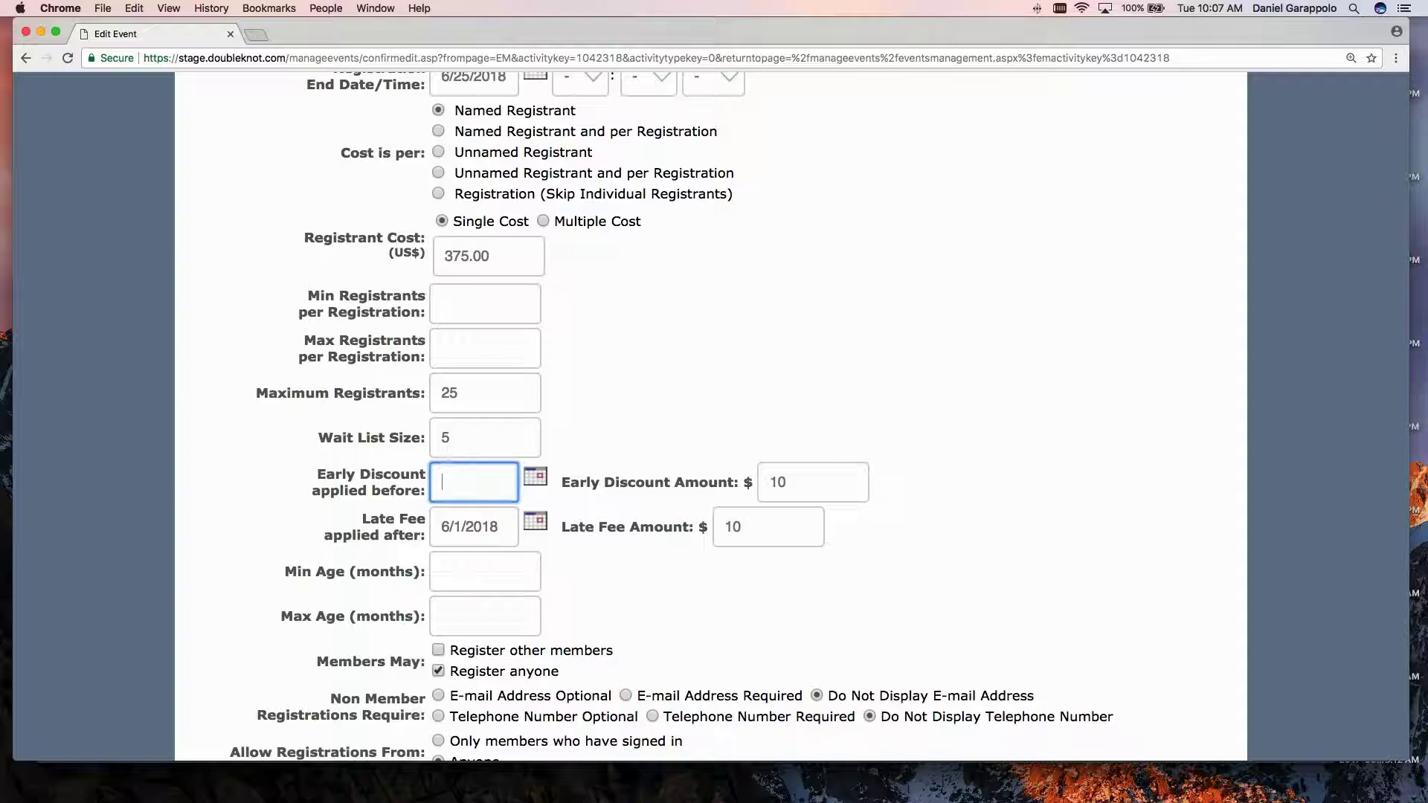
{"action": "triple_click", "coordinate": [806, 476]}
{"action": "key", "text": "BackSpace"}
Clear the late fee date and amount.
{"action": "double_click", "coordinate": [468, 525]}
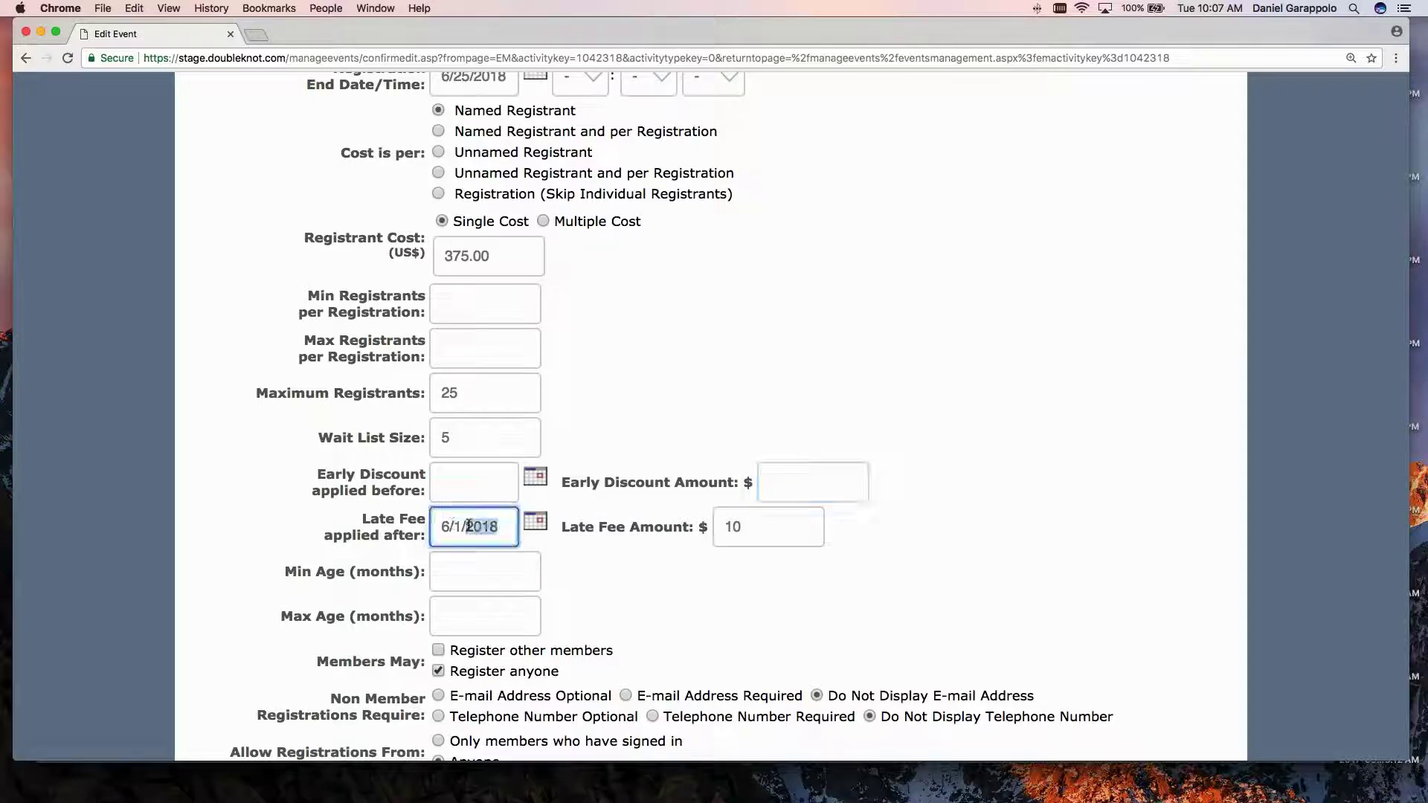
{"action": "triple_click", "coordinate": [468, 526]}
{"action": "key", "text": "BackSpace"}
{"action": "left_click", "coordinate": [761, 527]}
{"action": "double_click", "coordinate": [760, 526]}
{"action": "key", "text": "BackSpace"}
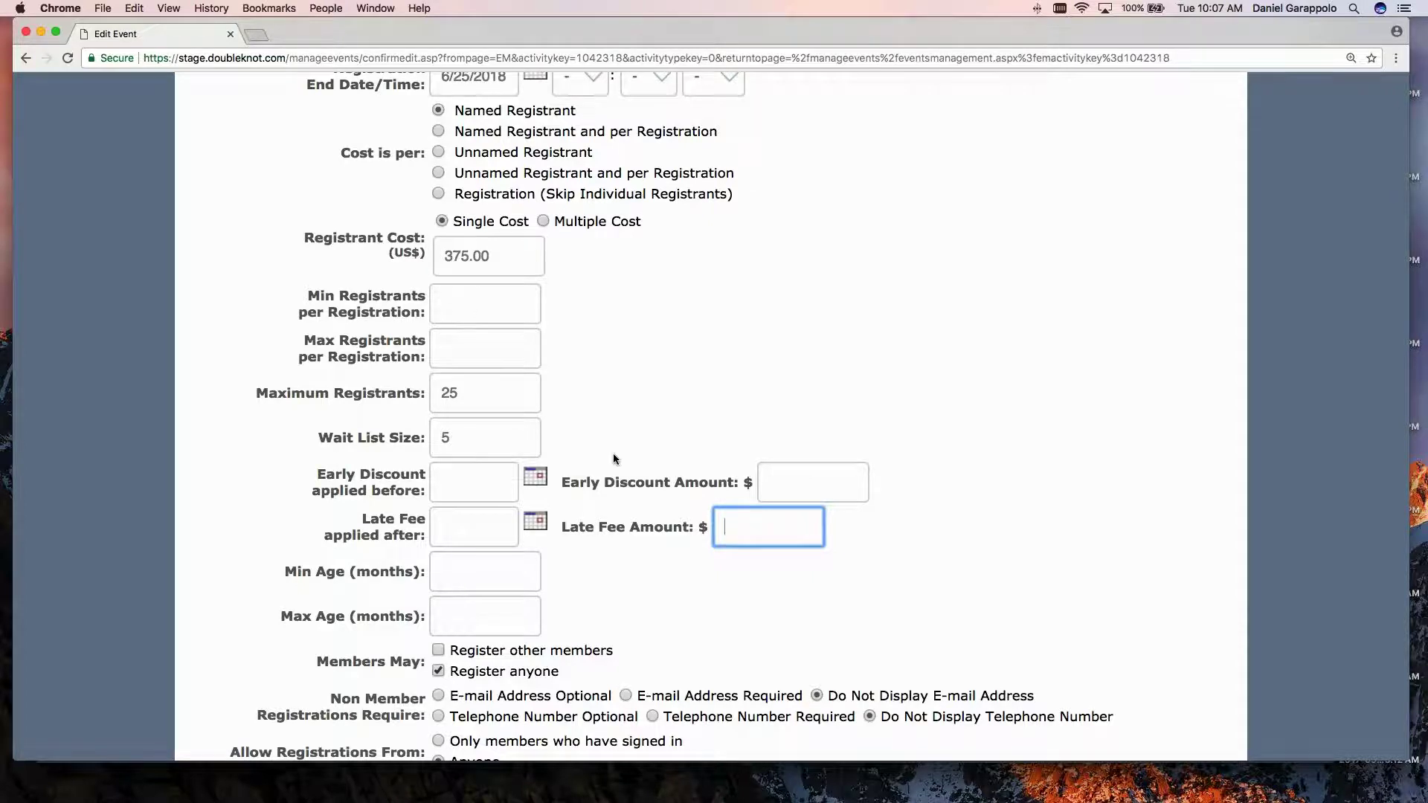
{"action": "scroll", "coordinate": [614, 455], "scroll_direction": "up", "scroll_amount": 1}
{"action": "scroll", "coordinate": [614, 454], "scroll_direction": "down", "scroll_amount": 10}
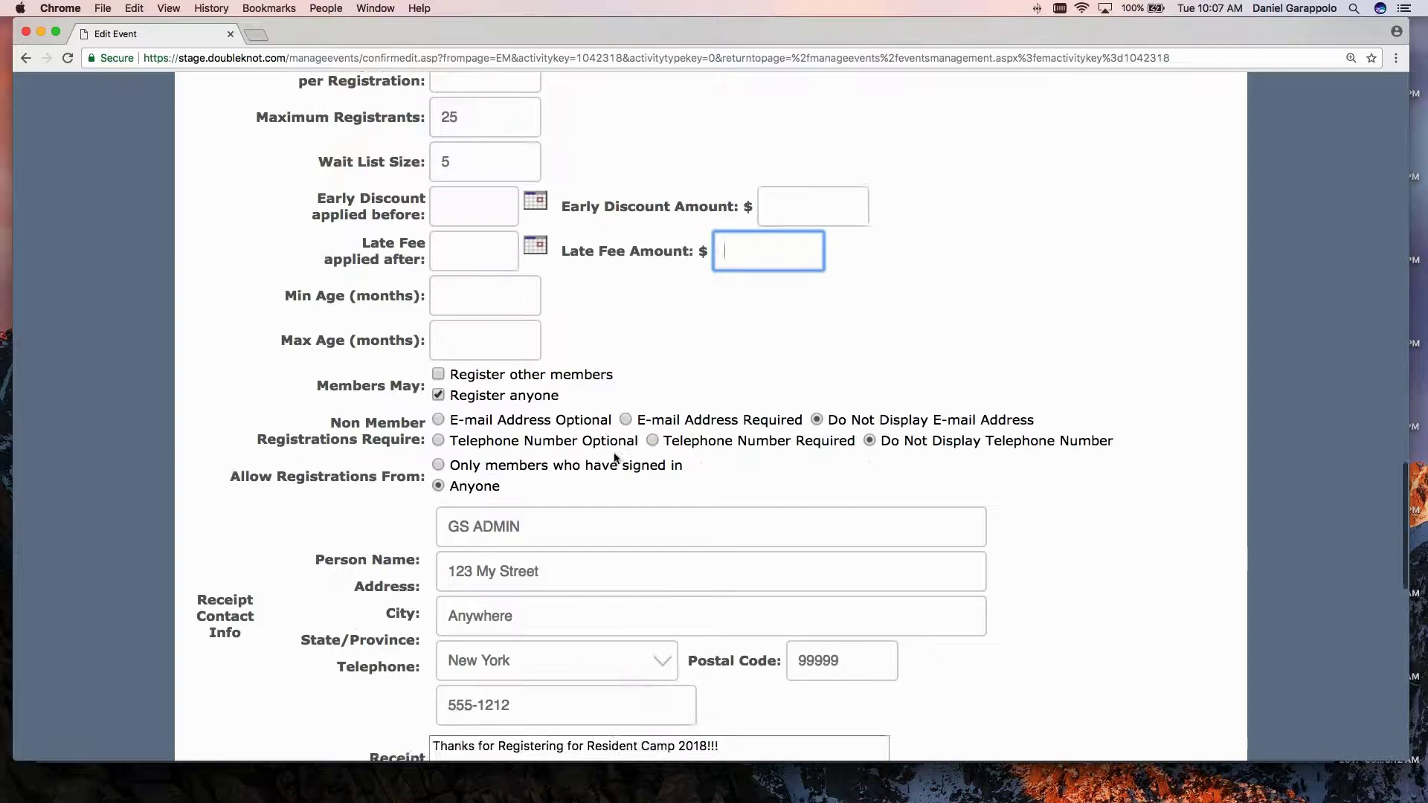
{"action": "scroll", "coordinate": [613, 457], "scroll_direction": "down", "scroll_amount": 5}
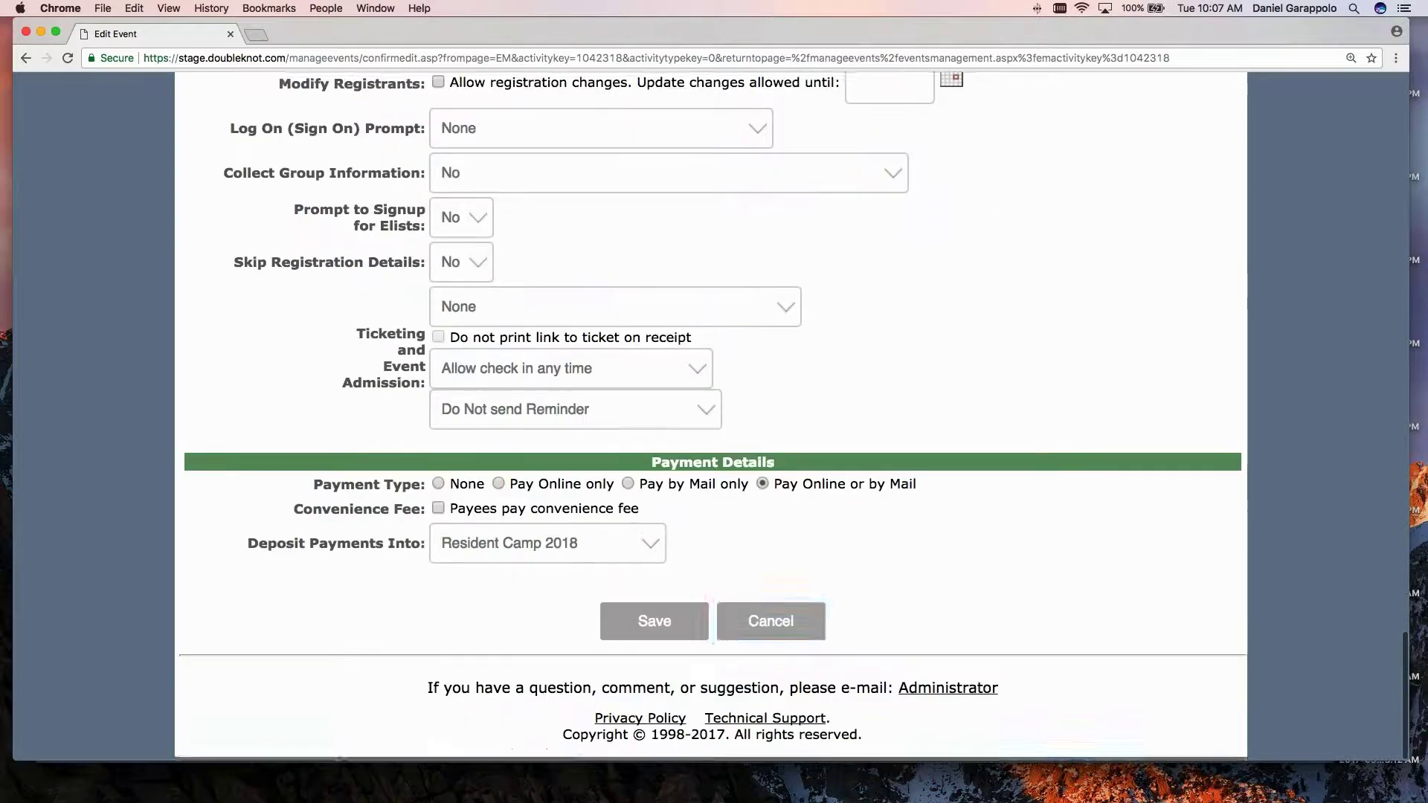
Cancel the Edit Event form, discarding the discount and fee changes.
{"action": "left_click", "coordinate": [771, 623]}
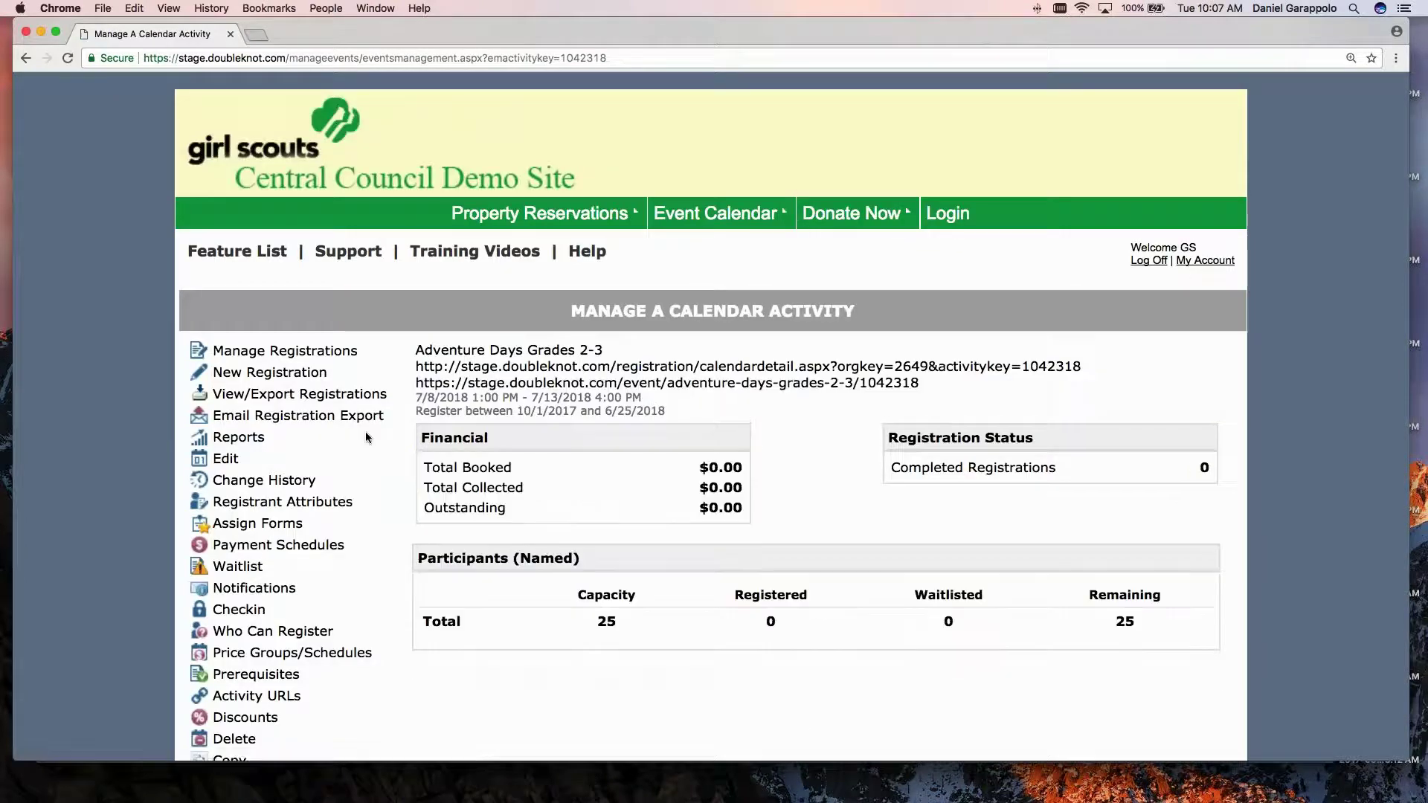
{"action": "scroll", "coordinate": [366, 438], "scroll_direction": "down", "scroll_amount": 3}
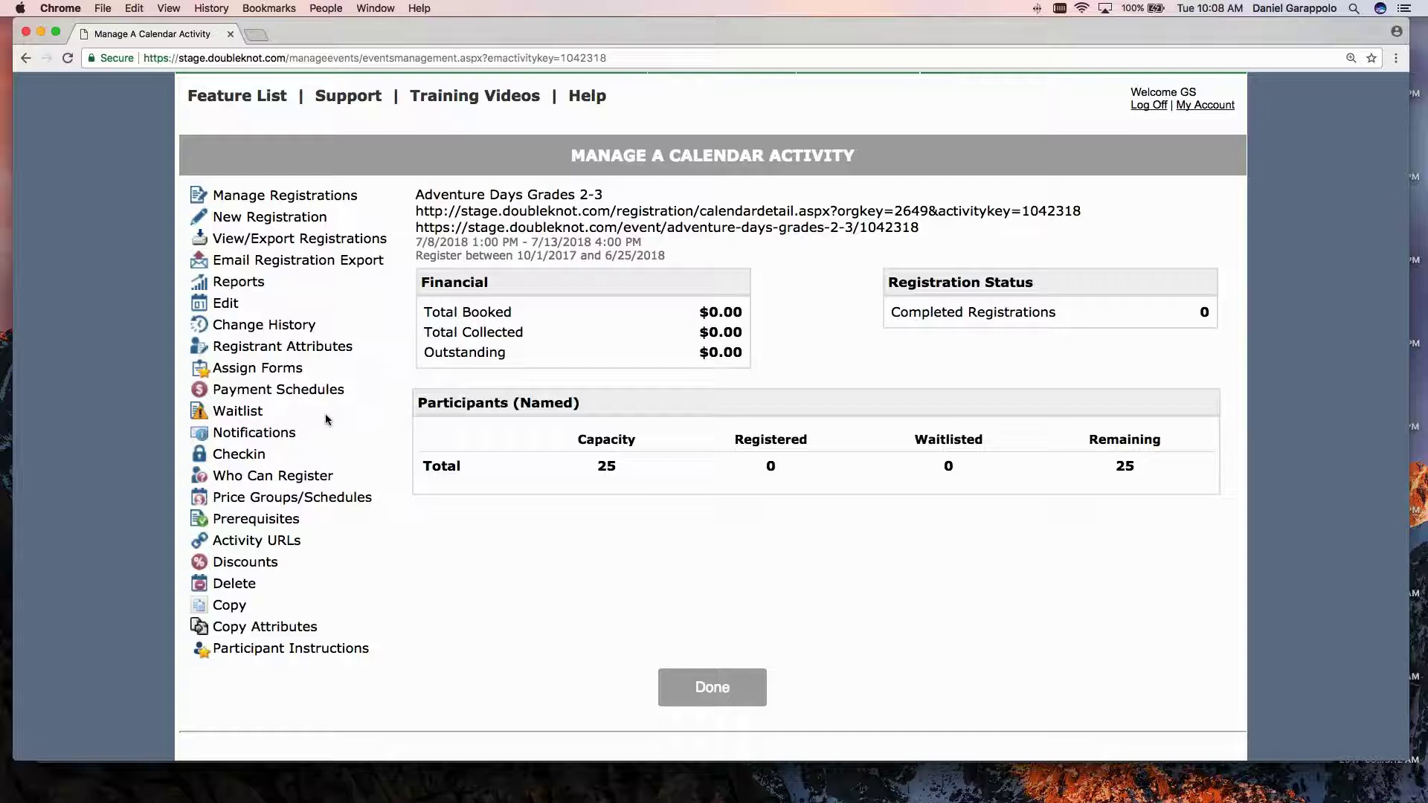
{"action": "scroll", "coordinate": [324, 414], "scroll_direction": "down", "scroll_amount": 1}
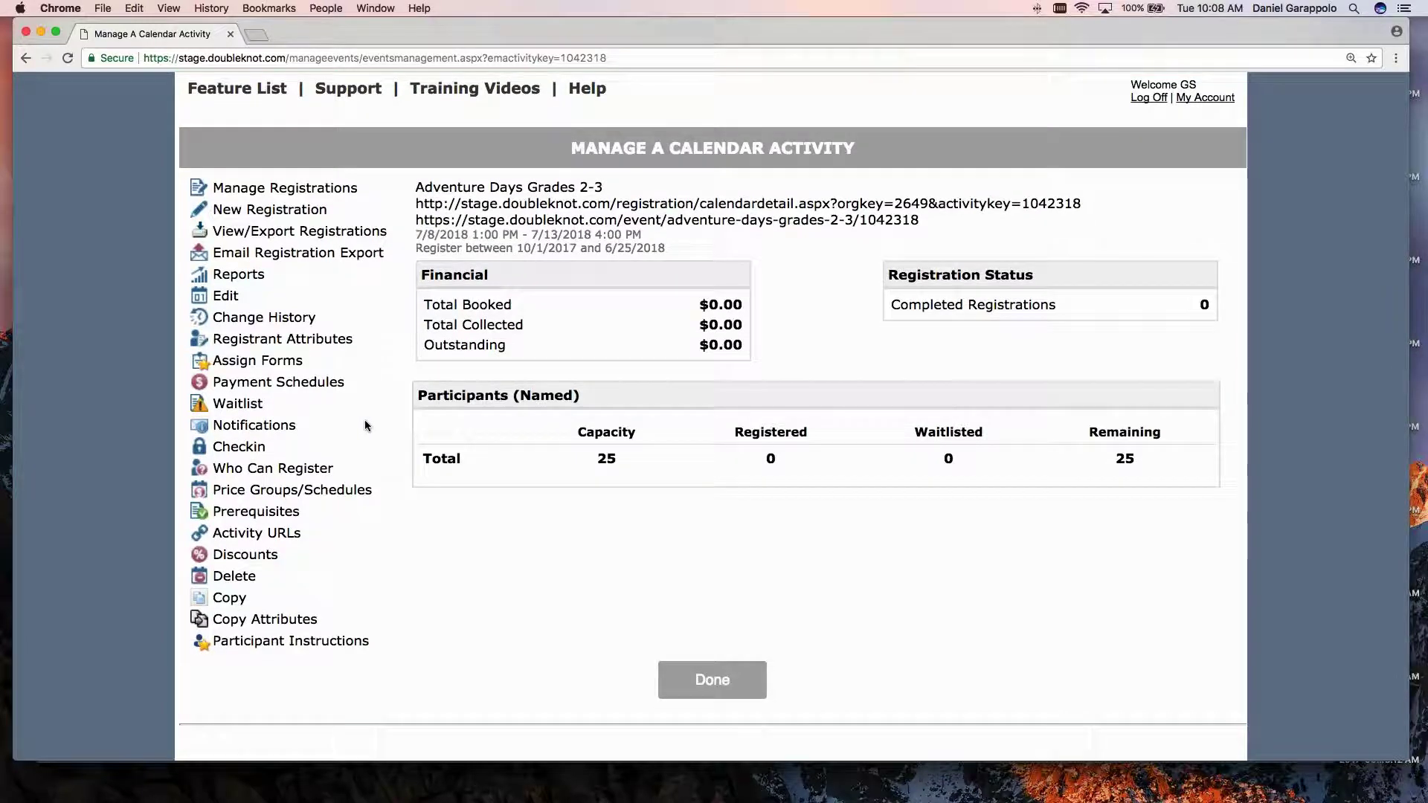
{"action": "left_click", "coordinate": [273, 468]}
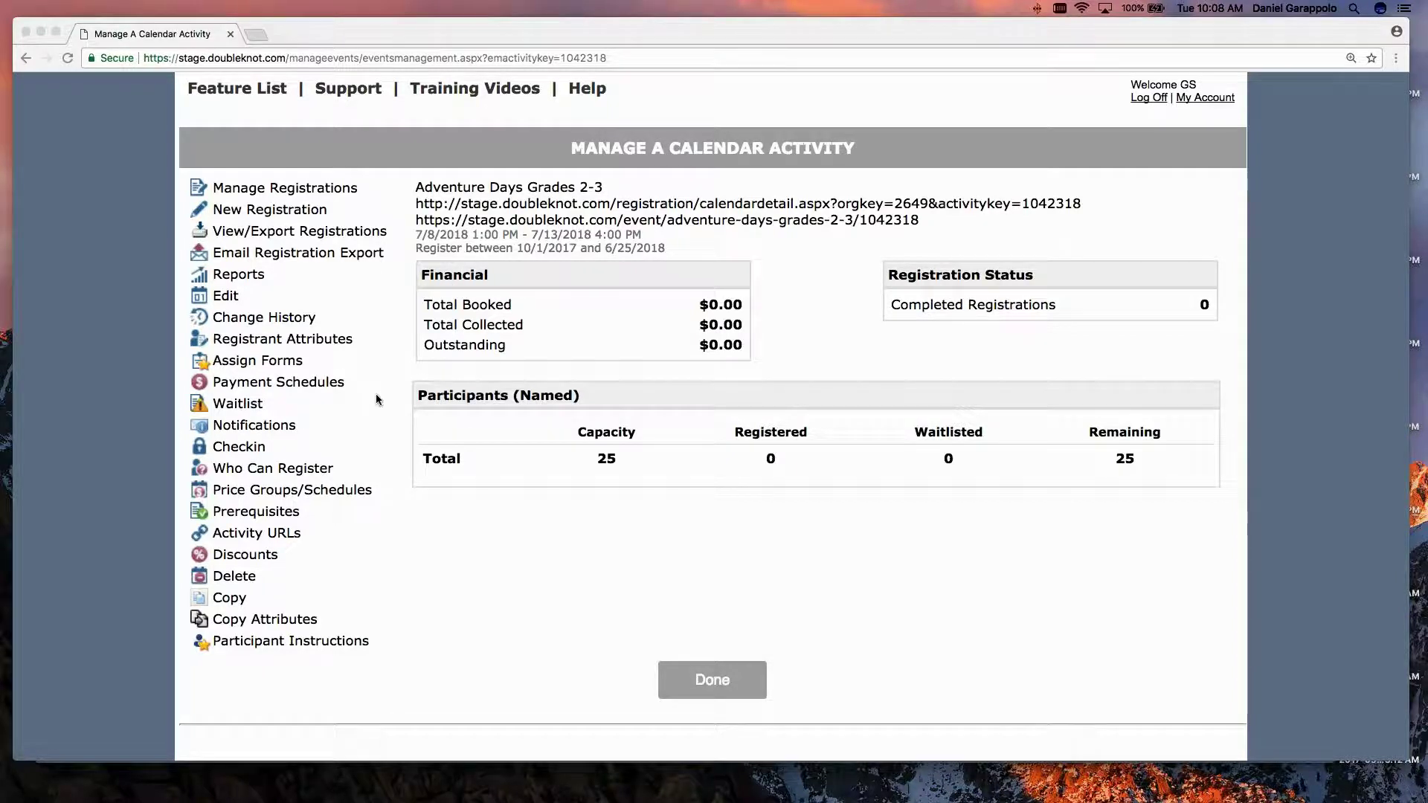
Go to Payment Schedules for Adventure Days Grades 2-3.
{"action": "left_click", "coordinate": [372, 430]}
{"action": "scroll", "coordinate": [372, 430], "scroll_direction": "down", "scroll_amount": 1}
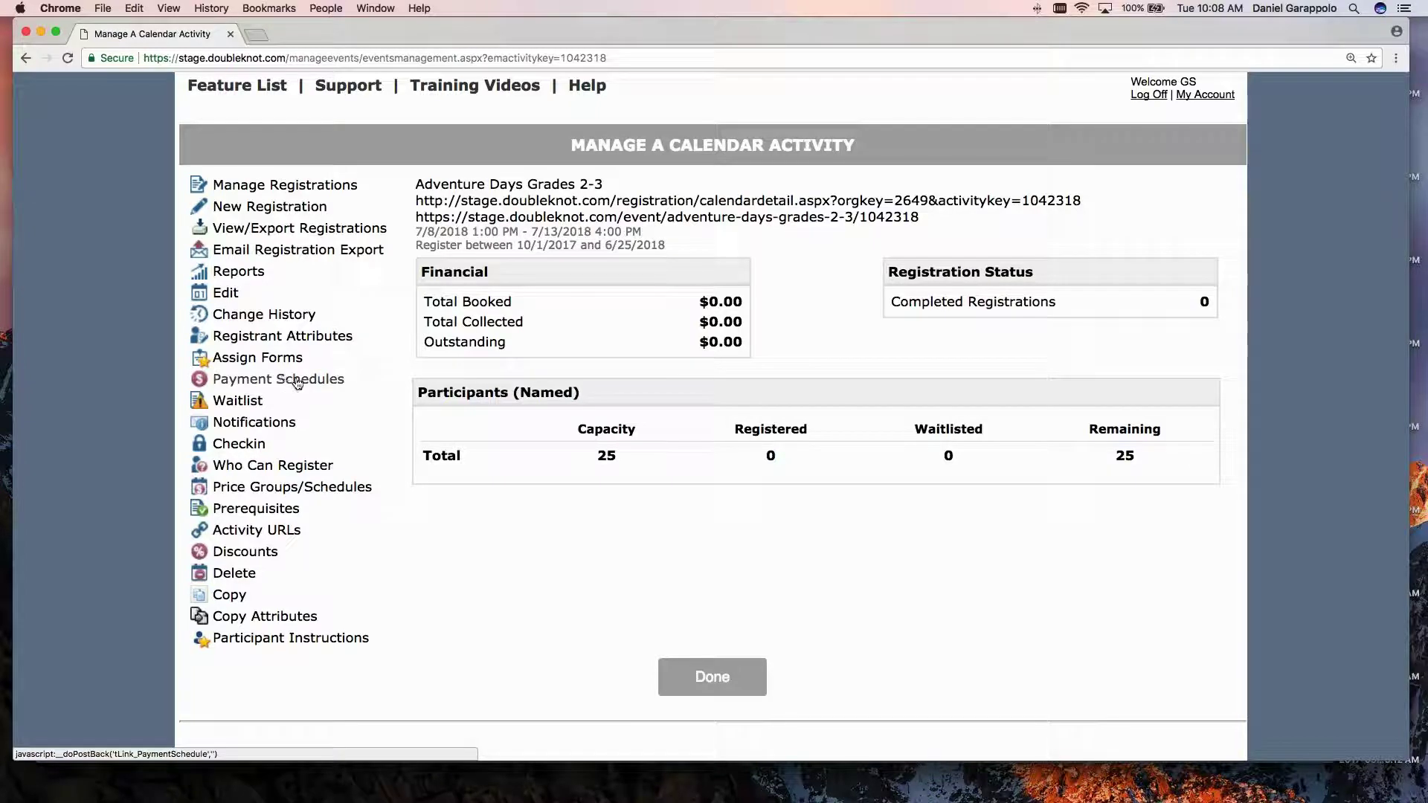
{"action": "scroll", "coordinate": [294, 385], "scroll_direction": "up", "scroll_amount": 1}
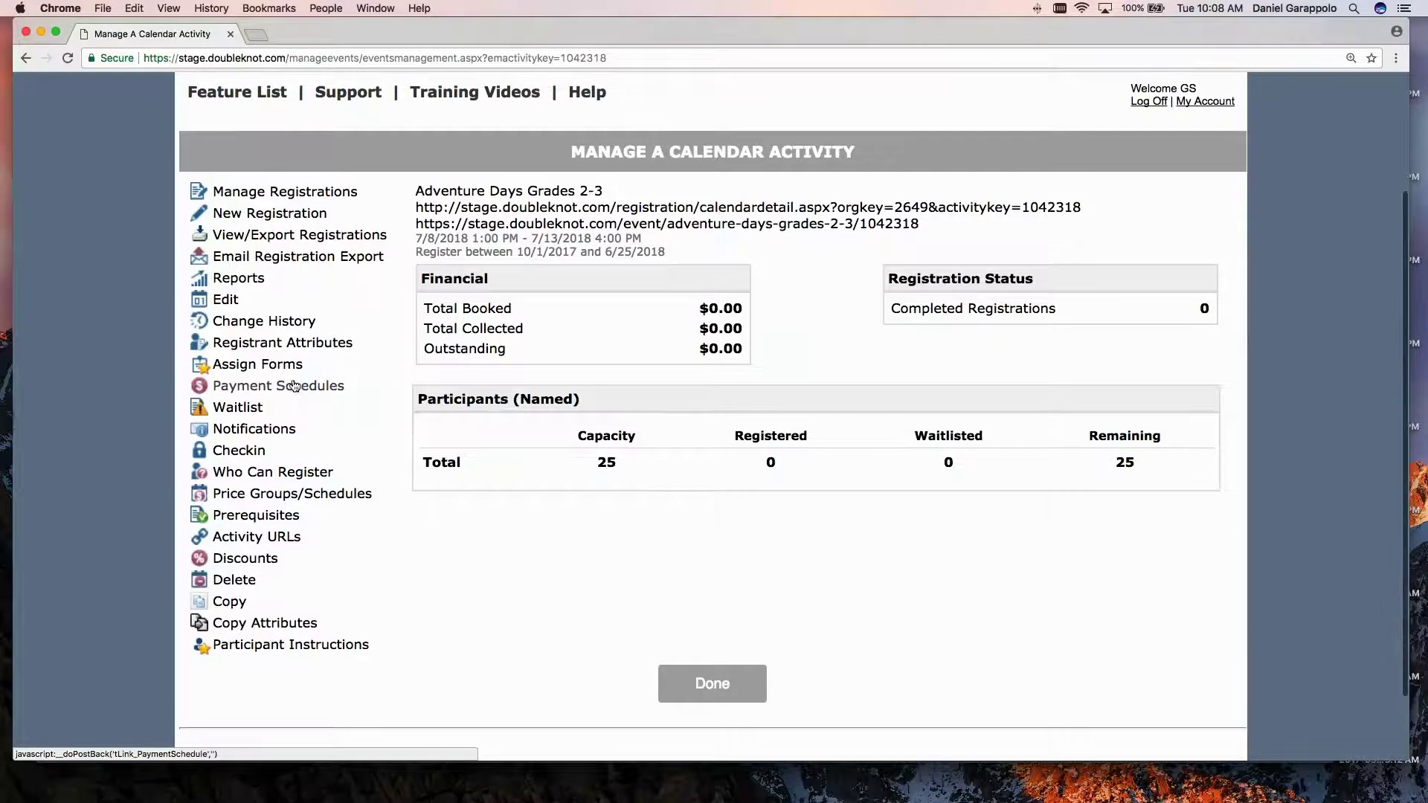
{"action": "left_click", "coordinate": [294, 385]}
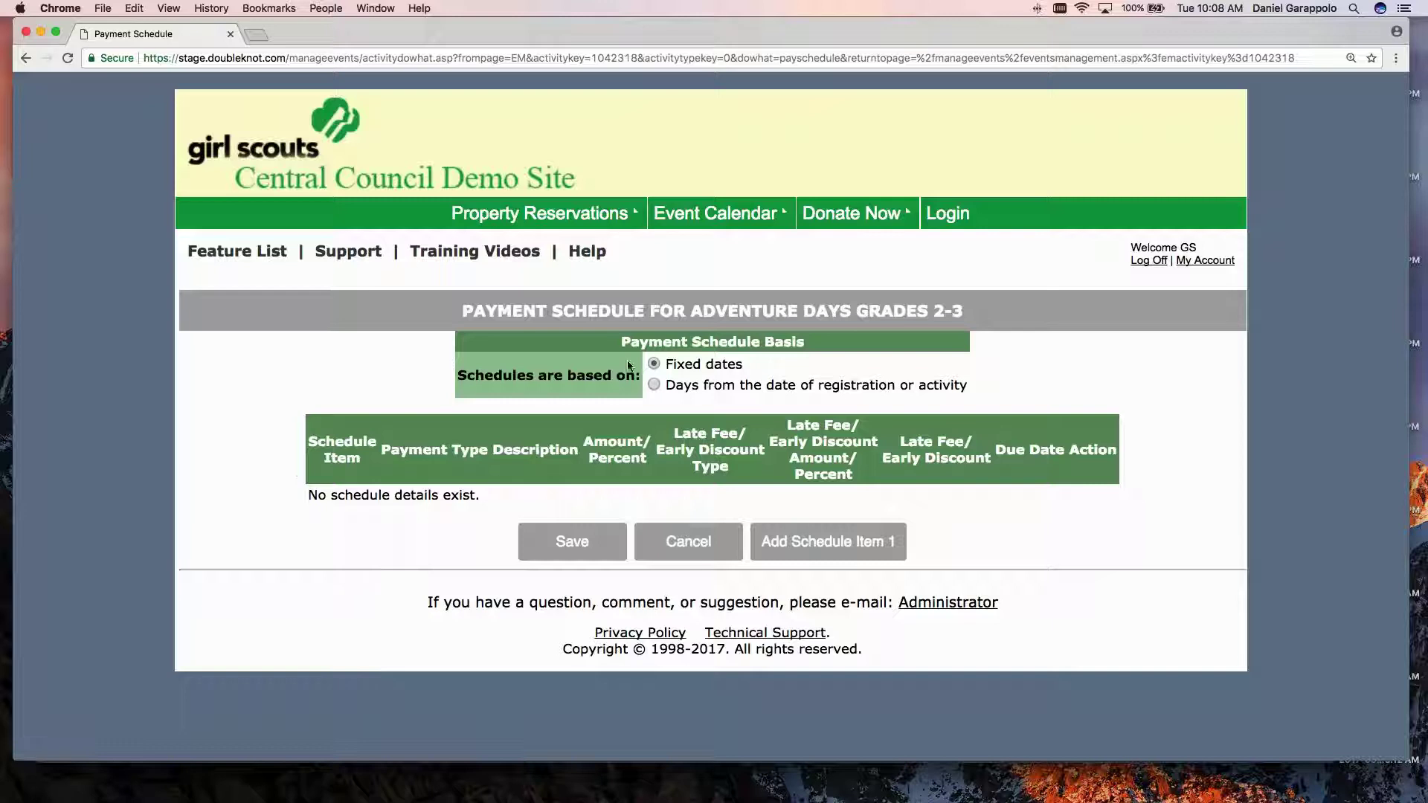
Add the first payment schedule item.
{"action": "left_click_drag", "start_coordinate": [671, 366], "coordinate": [967, 385]}
{"action": "left_click", "coordinate": [671, 384]}
{"action": "left_click", "coordinate": [862, 410]}
{"action": "left_click", "coordinate": [846, 542]}
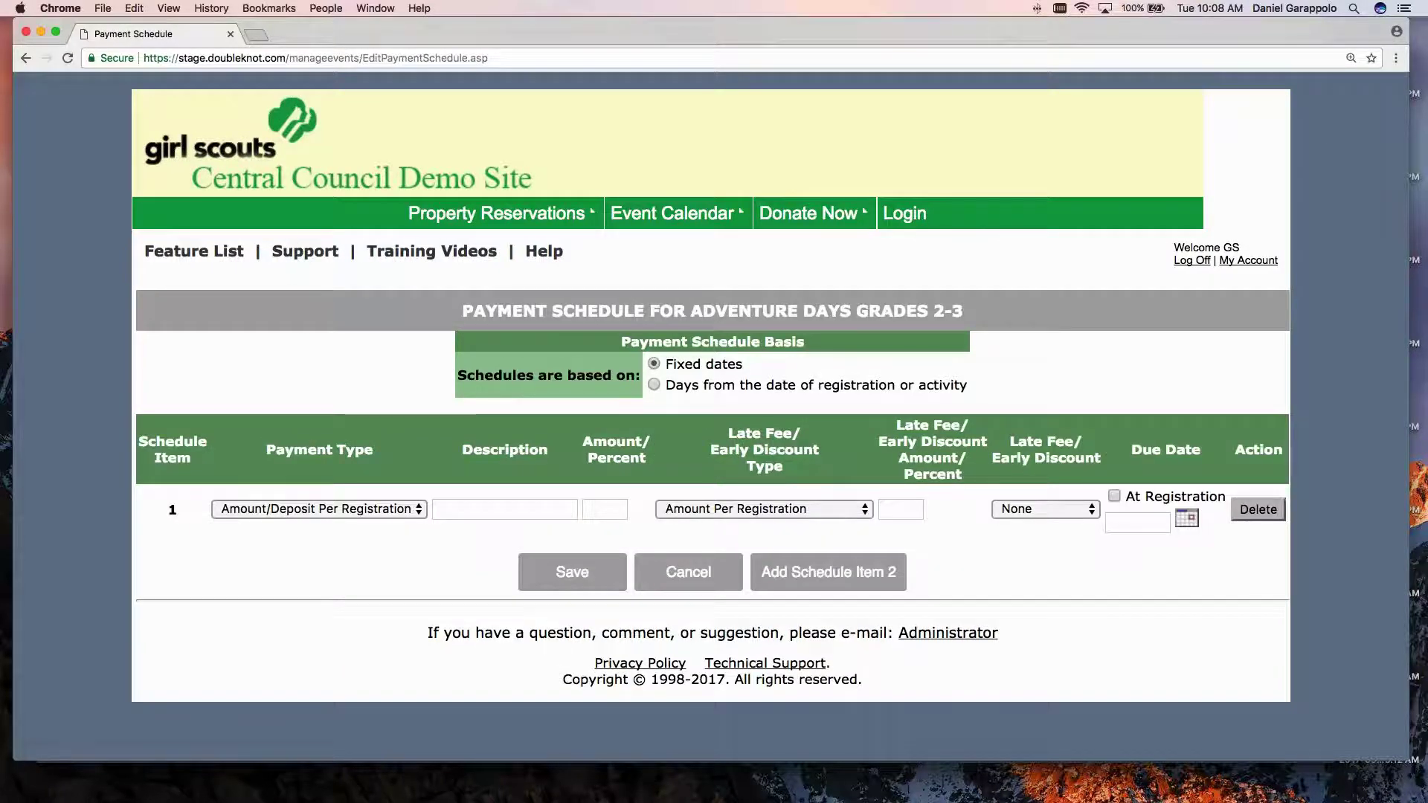
Make item 1 a per-registrant 'Deposit' of 50 due at registration, then add item 2.
{"action": "scroll", "coordinate": [316, 353], "scroll_direction": "down", "scroll_amount": 1}
{"action": "scroll", "coordinate": [328, 417], "scroll_direction": "up", "scroll_amount": 1}
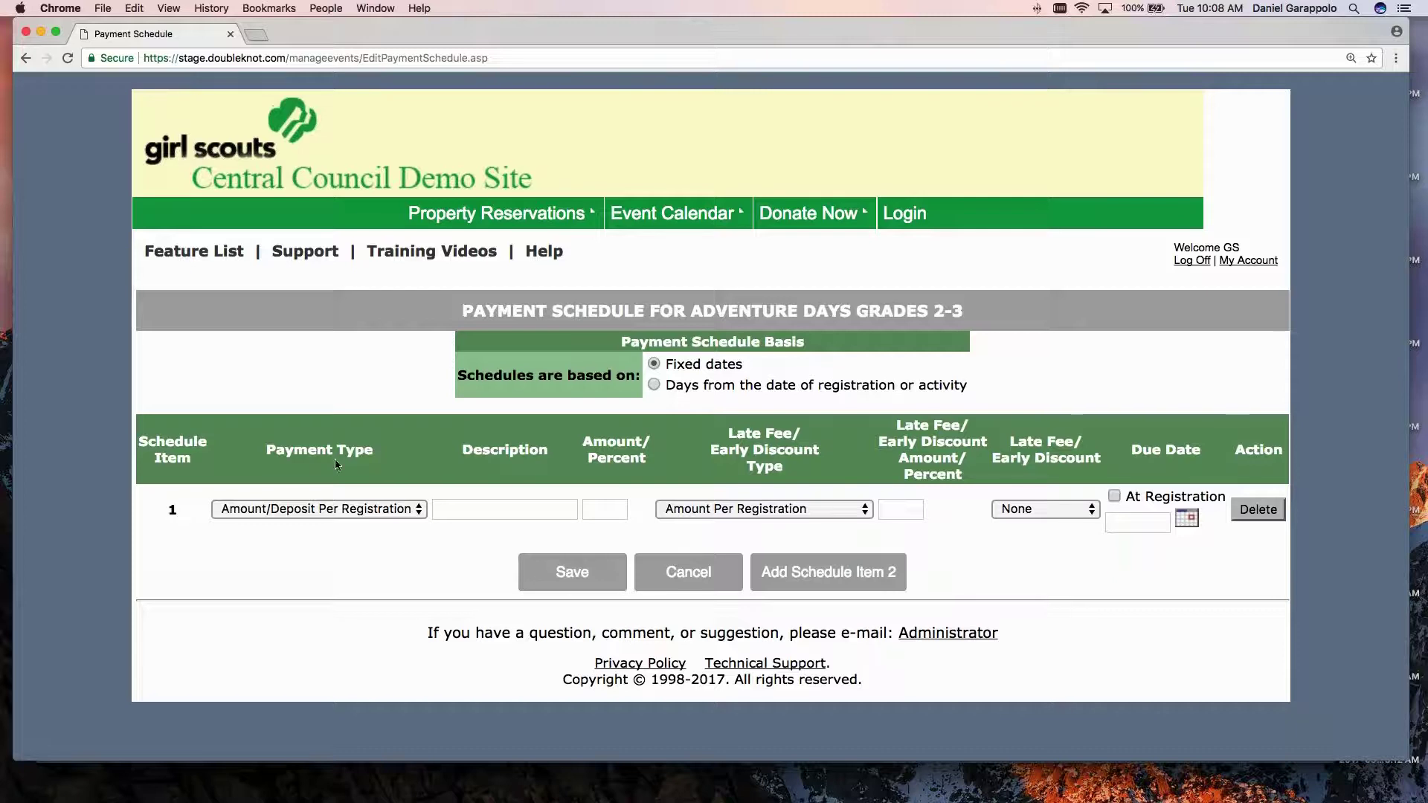
{"action": "left_click", "coordinate": [331, 508]}
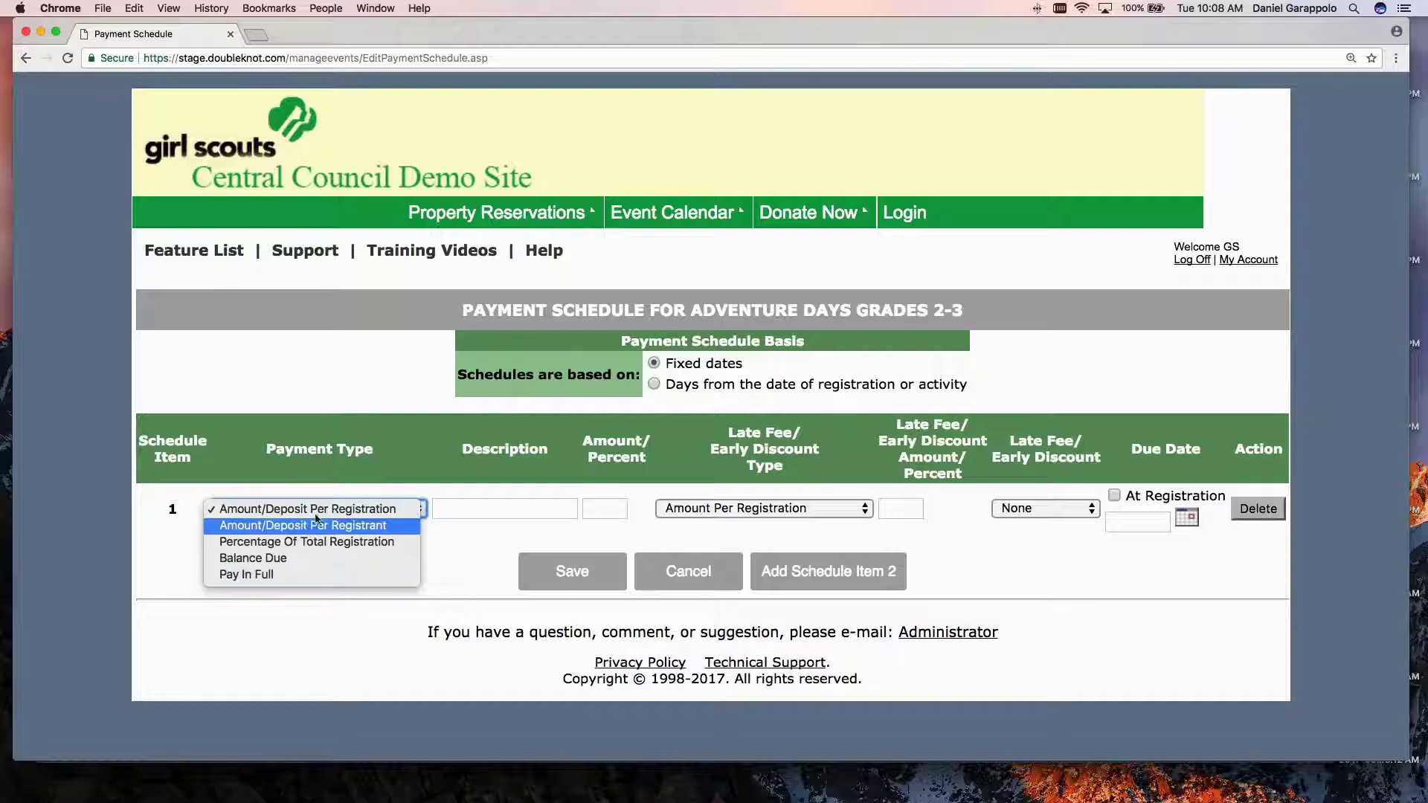
{"action": "left_click", "coordinate": [315, 525]}
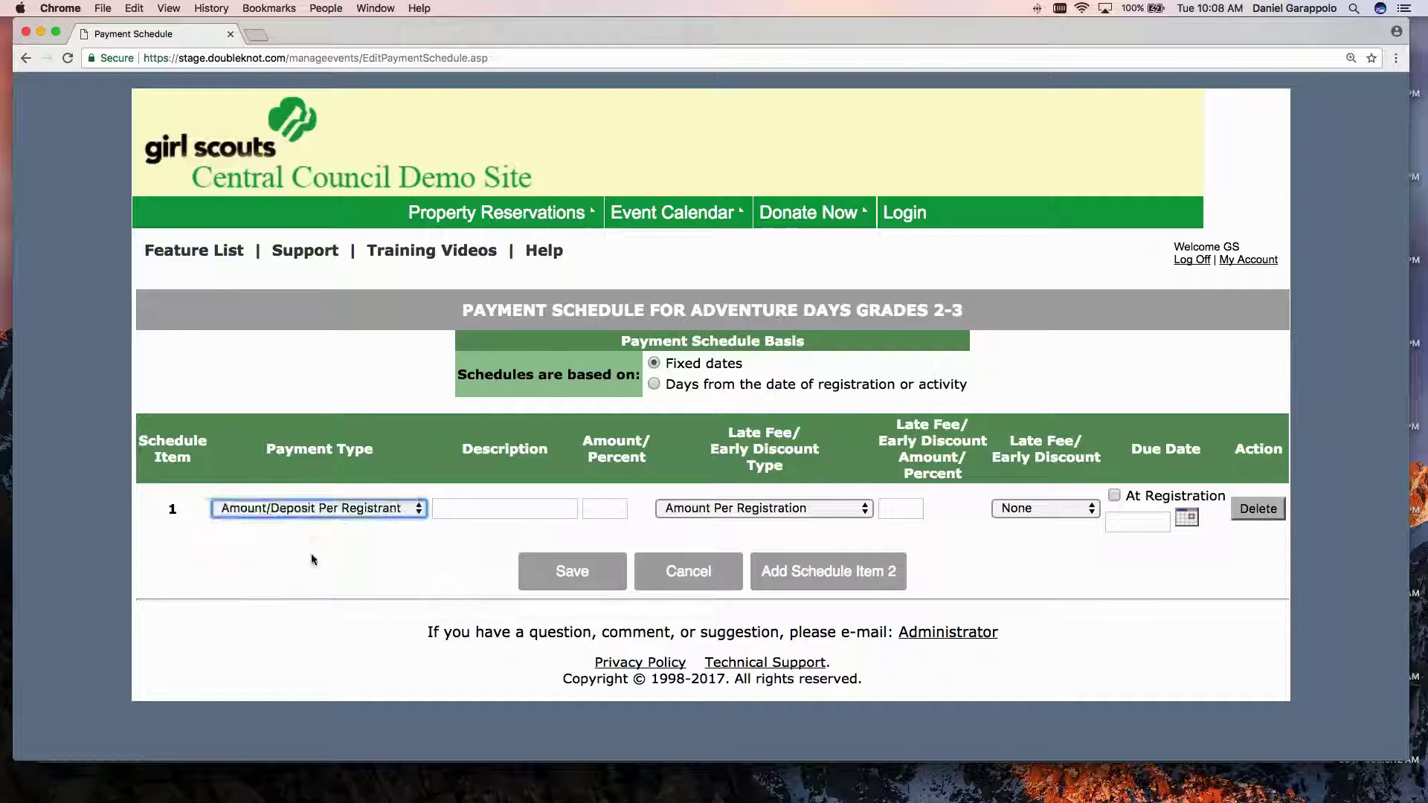
{"action": "left_click", "coordinate": [469, 510]}
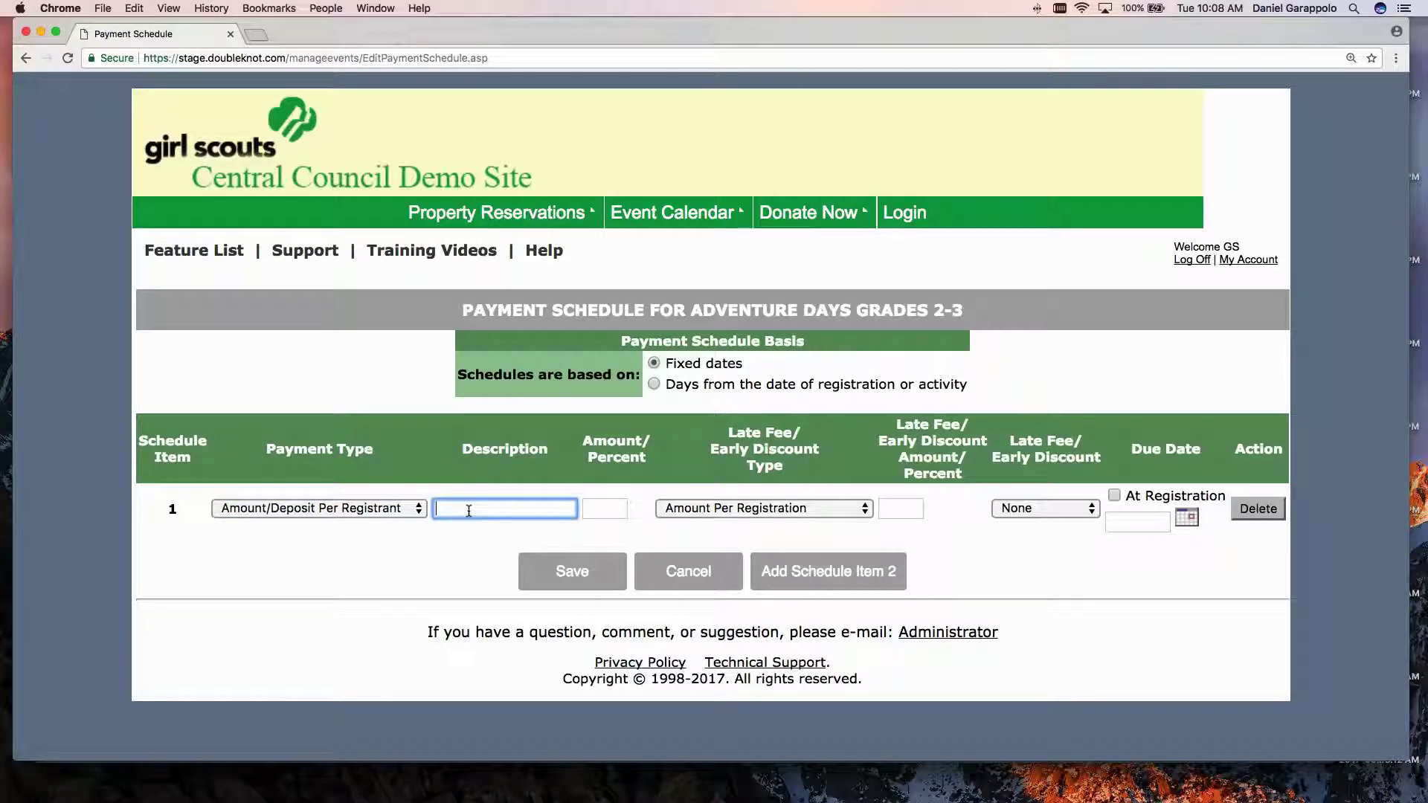
{"action": "type", "text": "Deposit"}
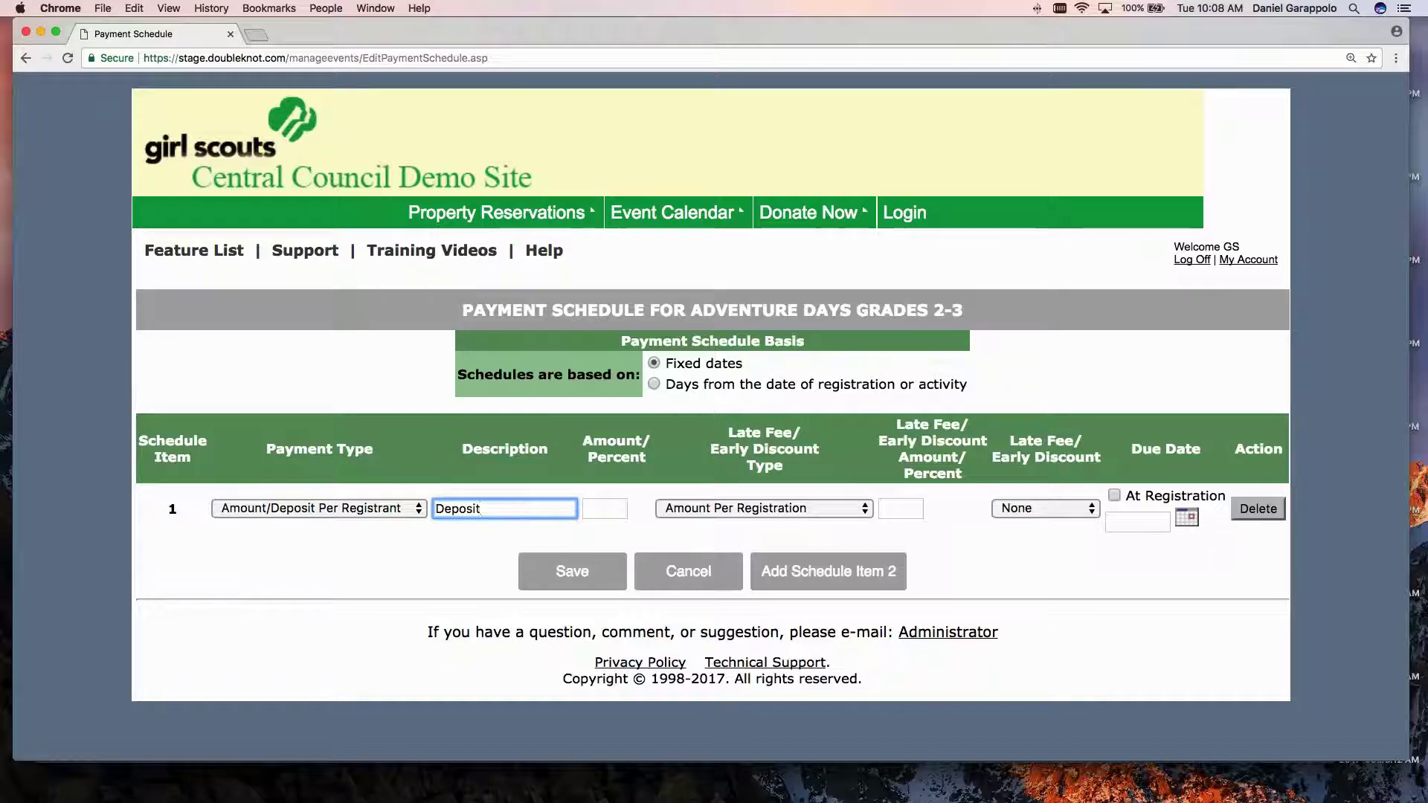
{"action": "key", "text": "Tab"}
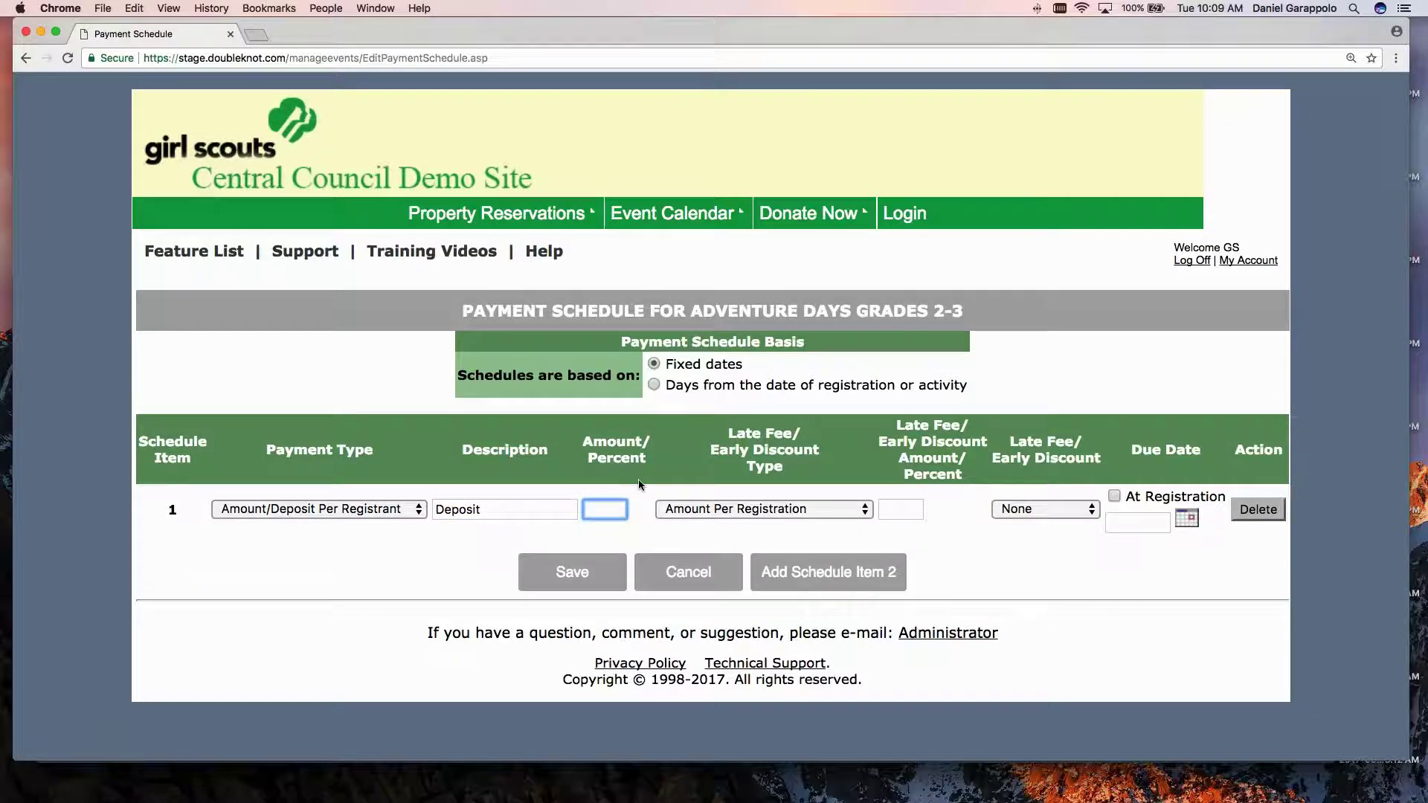
{"action": "type", "text": "50"}
{"action": "left_click", "coordinate": [1115, 496]}
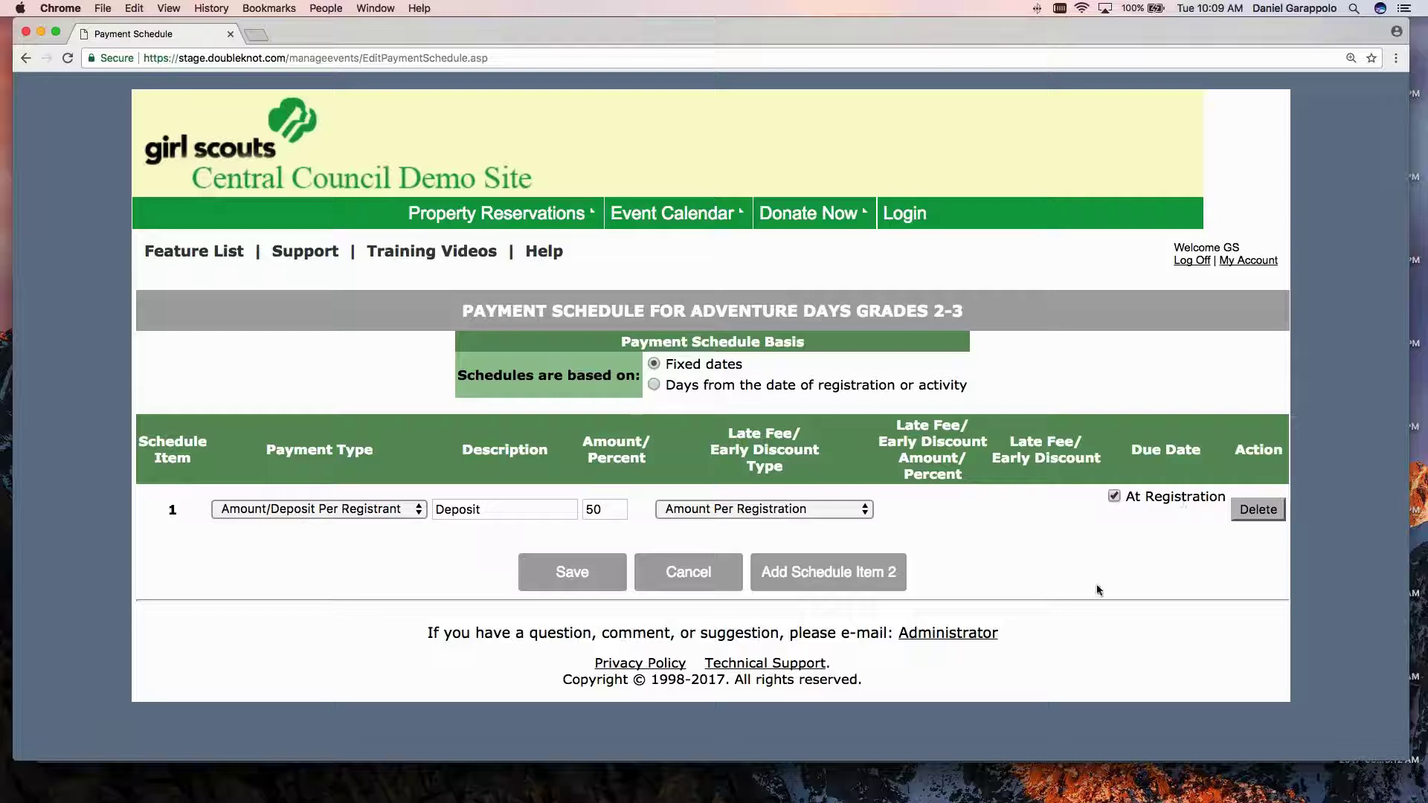
{"action": "left_click", "coordinate": [818, 571]}
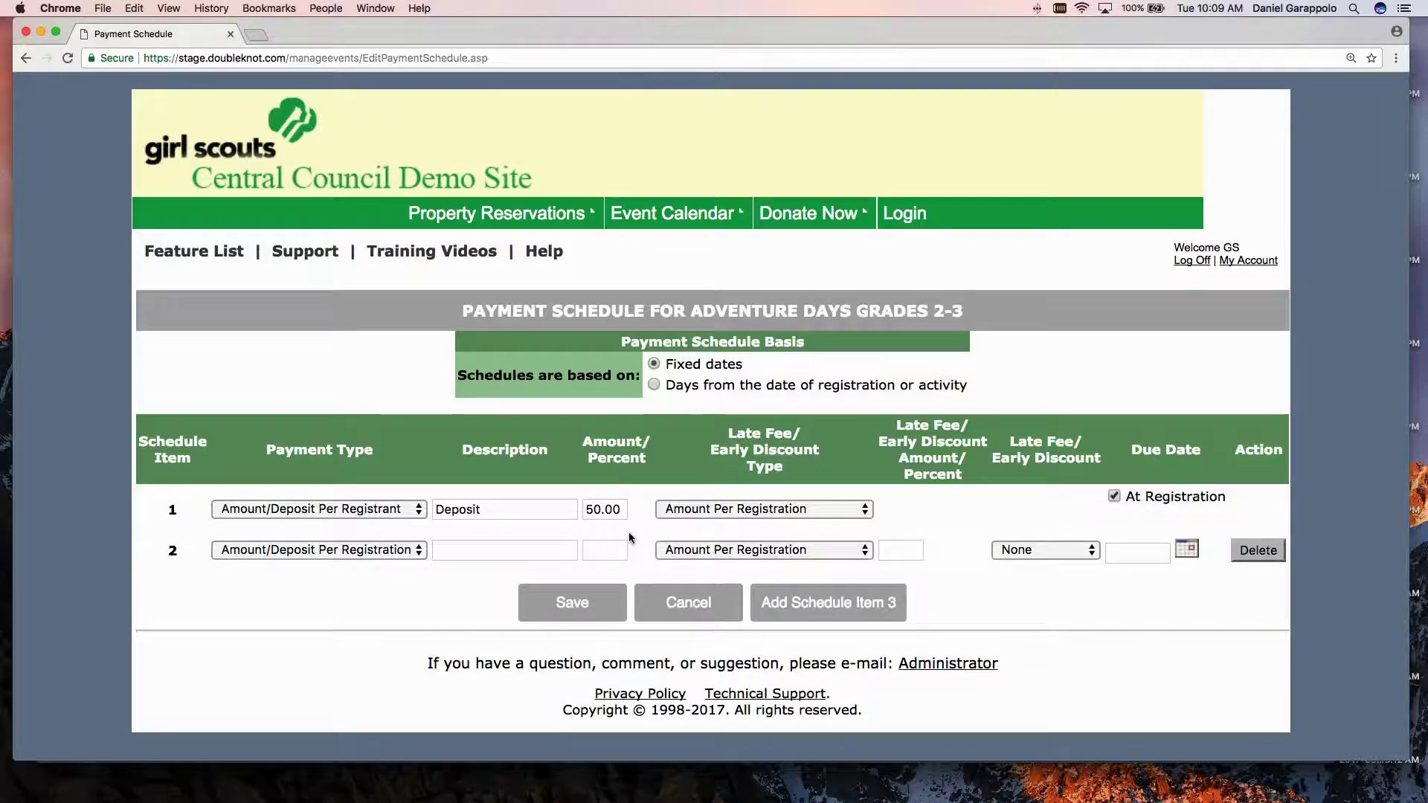
Make item 2 a Pay In Full payment described 'Pay in Full', due 4/1/2018.
{"action": "left_click", "coordinate": [388, 555]}
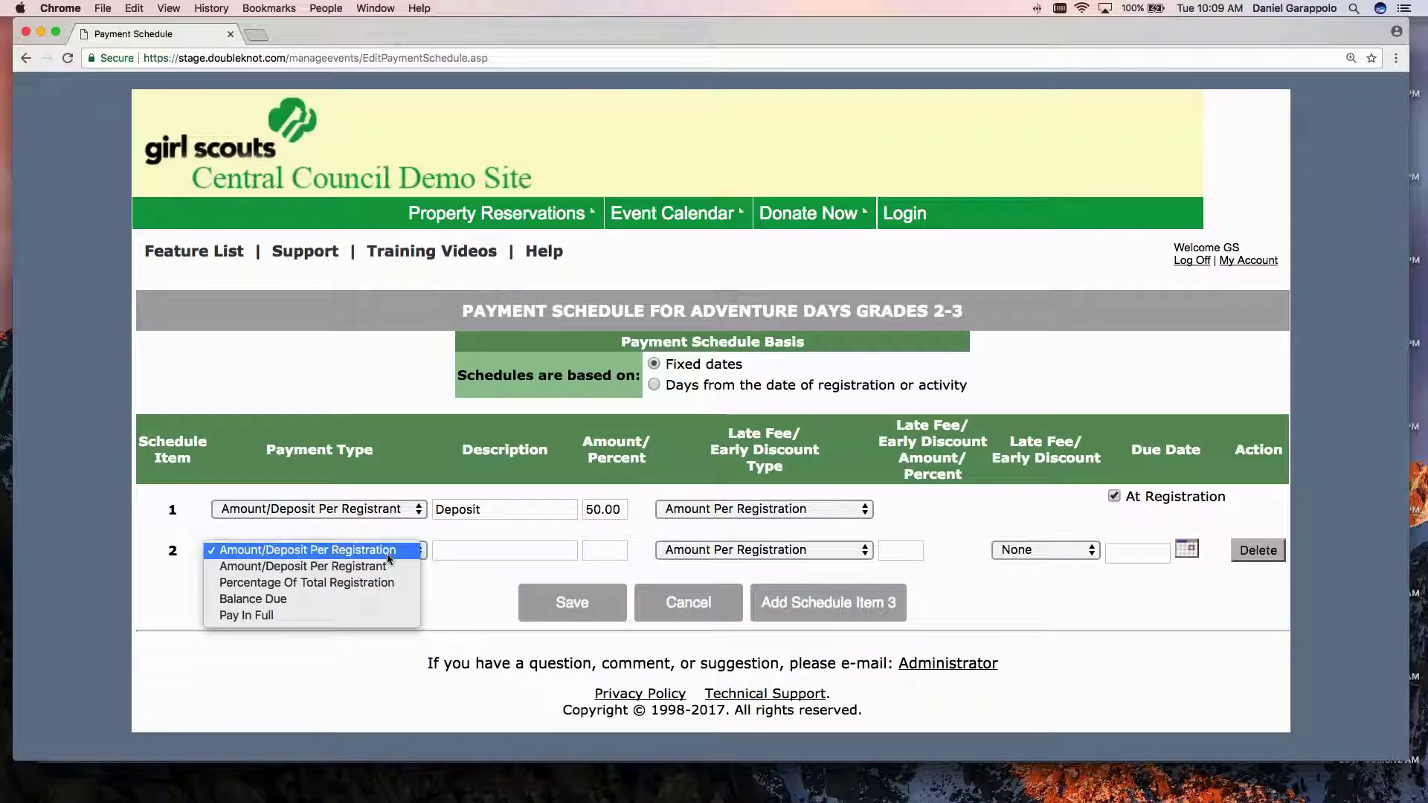
{"action": "left_click", "coordinate": [365, 617]}
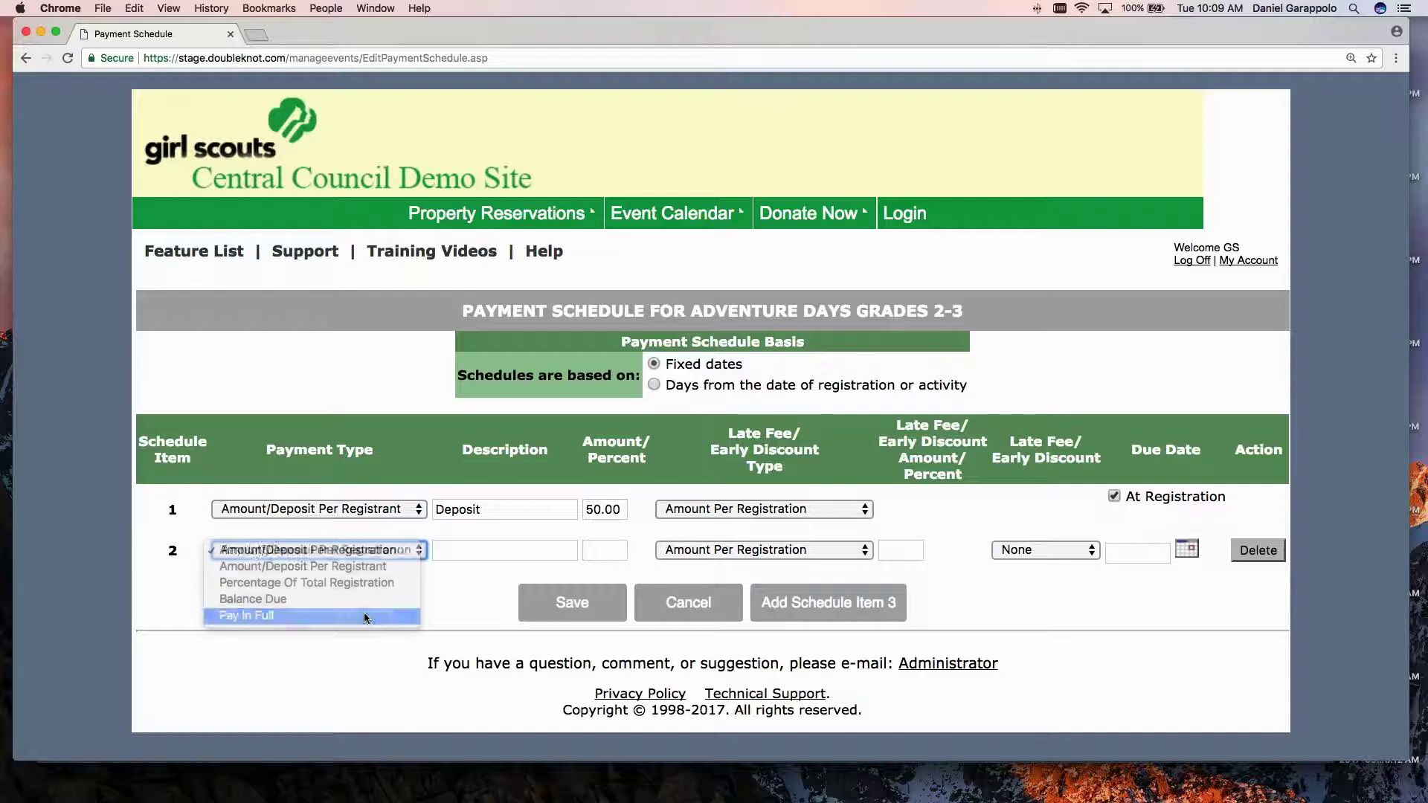
{"action": "left_click", "coordinate": [466, 551]}
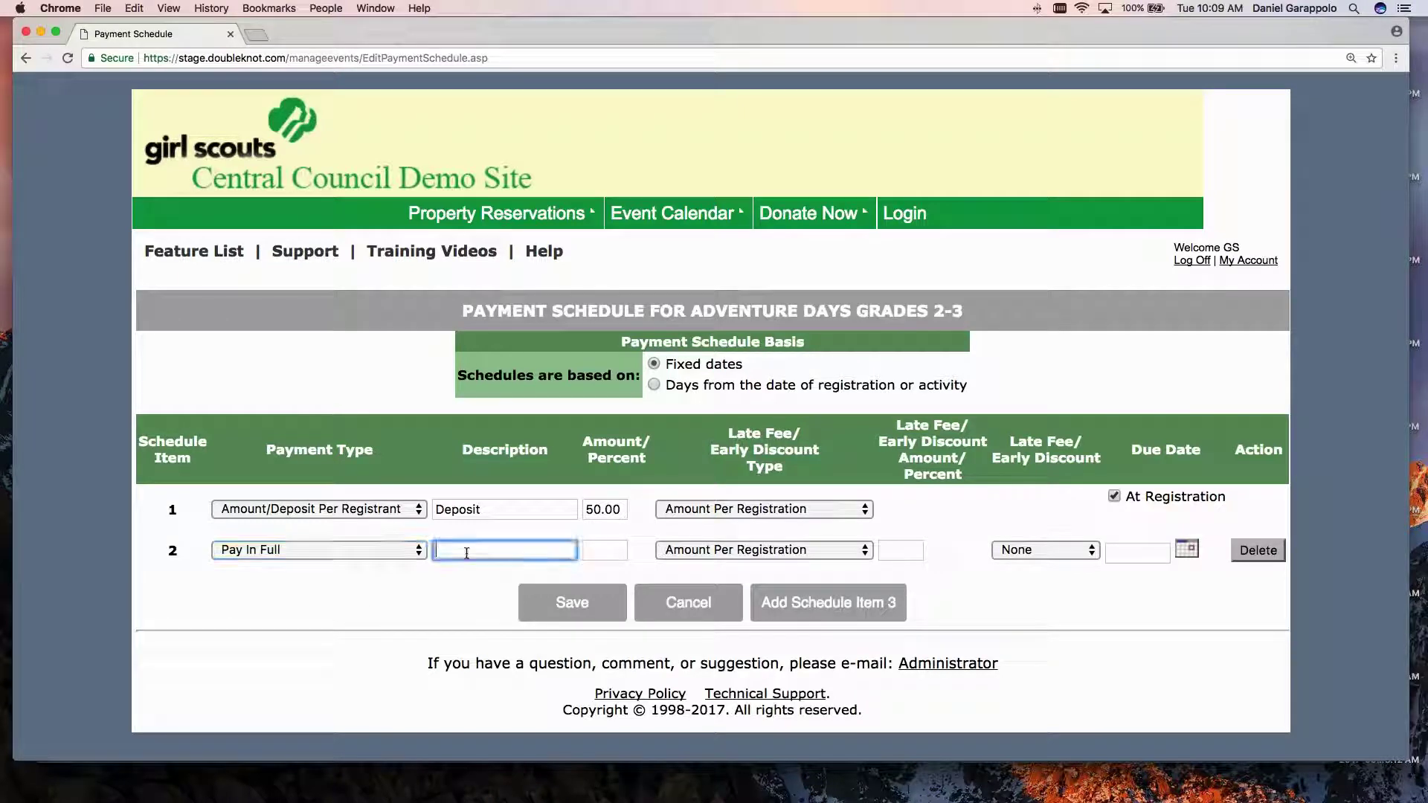
{"action": "type", "text": "Pay in Full"}
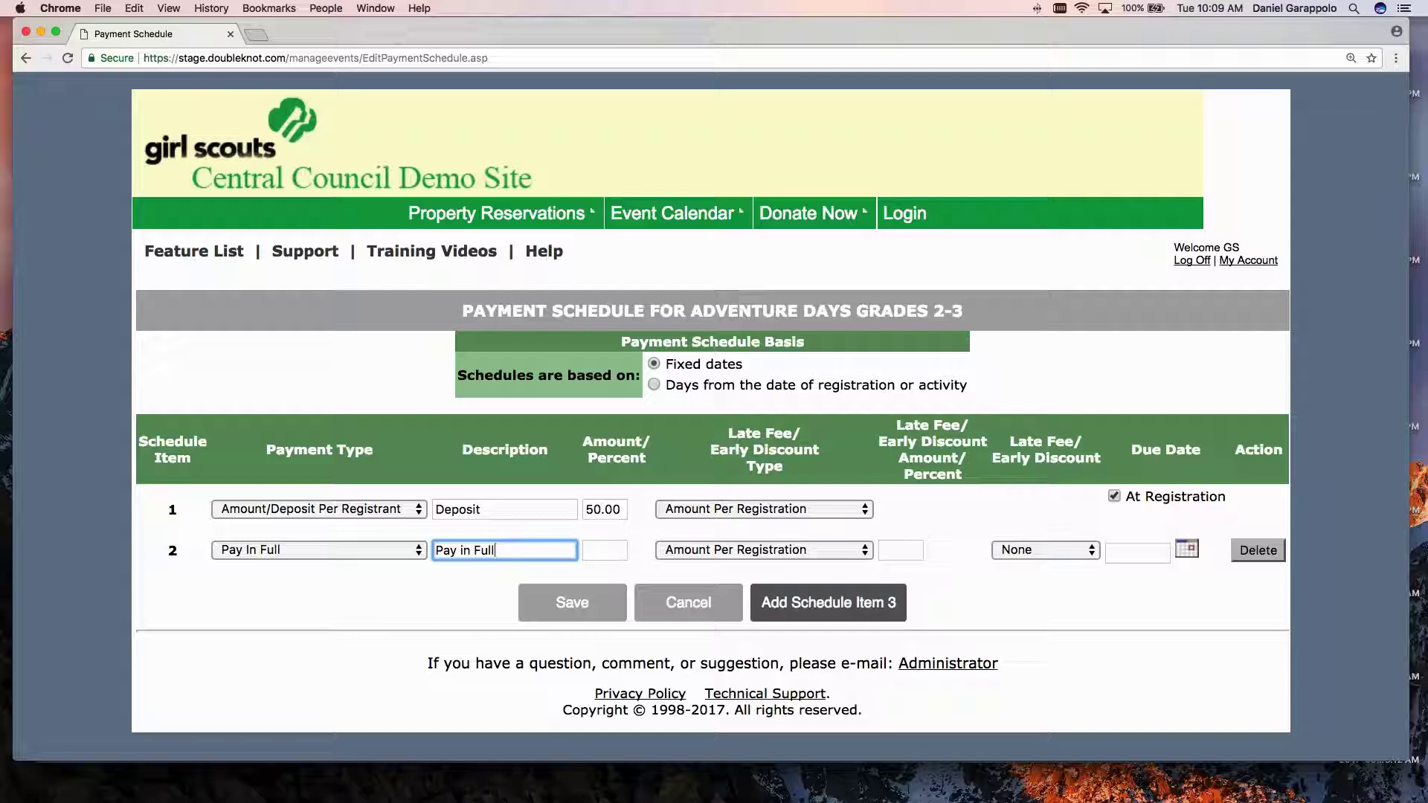
{"action": "left_click", "coordinate": [1137, 553]}
{"action": "type", "text": "4/"}
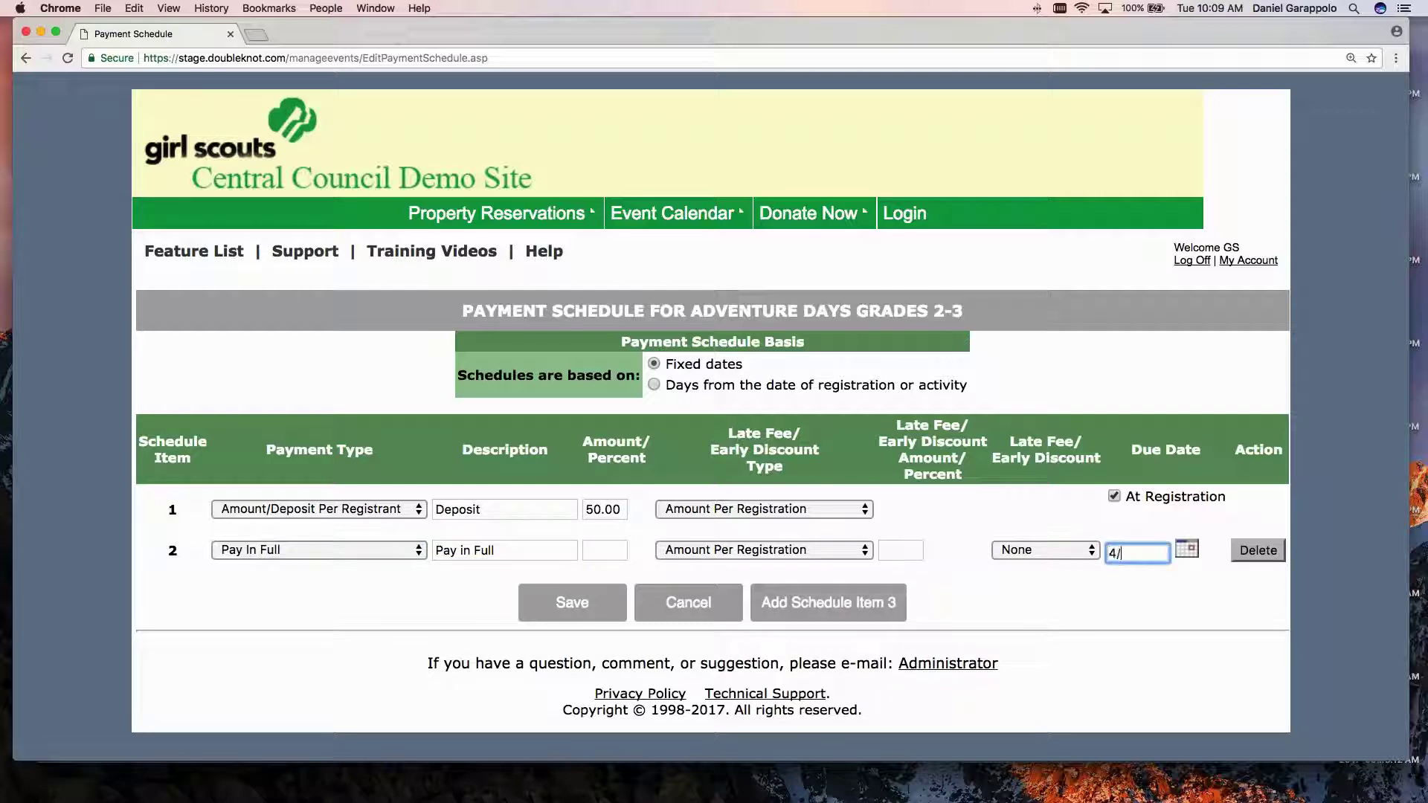
{"action": "type", "text": "1/2018"}
Give item 2 a 15 per-registrant early discount and add a third item row.
{"action": "left_click", "coordinate": [769, 550]}
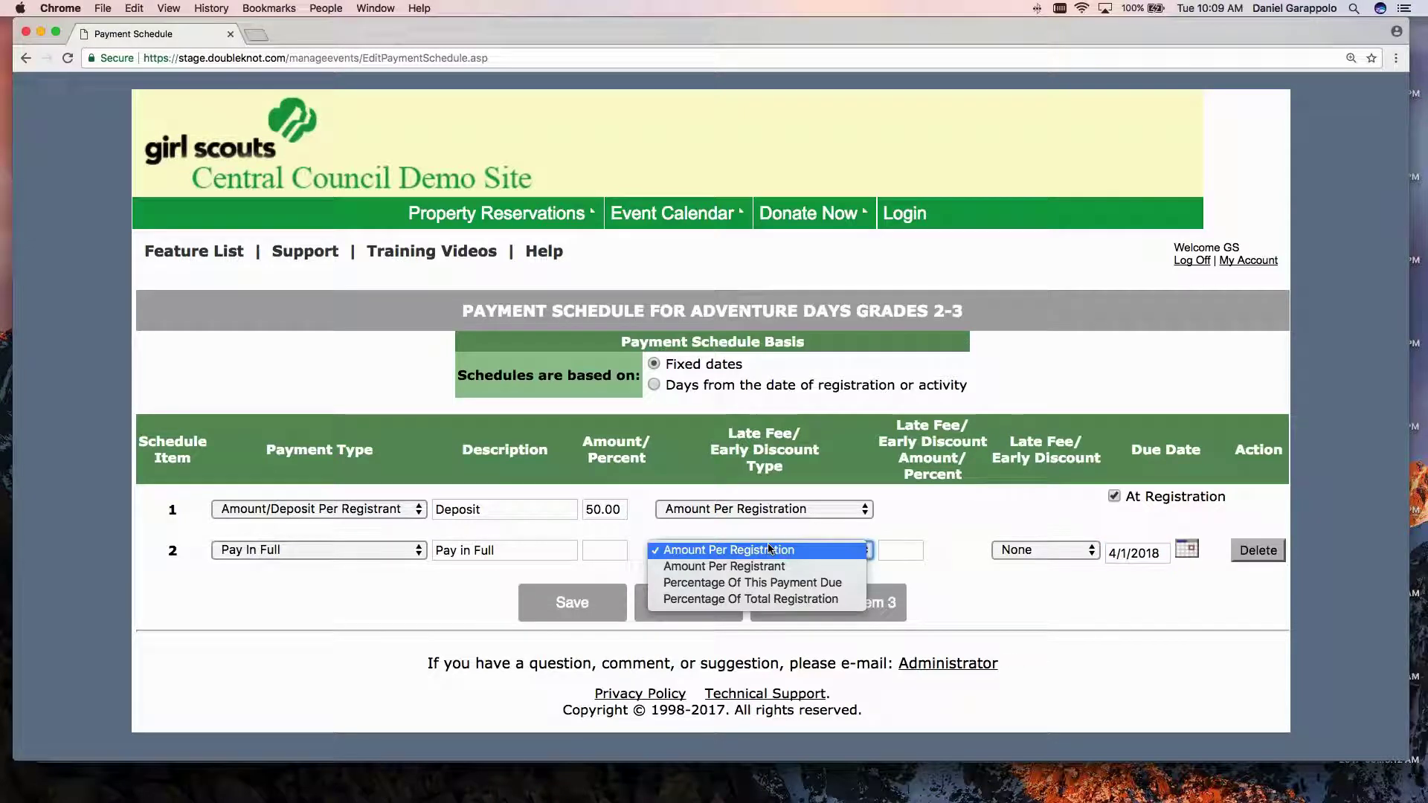
{"action": "left_click", "coordinate": [771, 550]}
{"action": "left_click", "coordinate": [855, 549]}
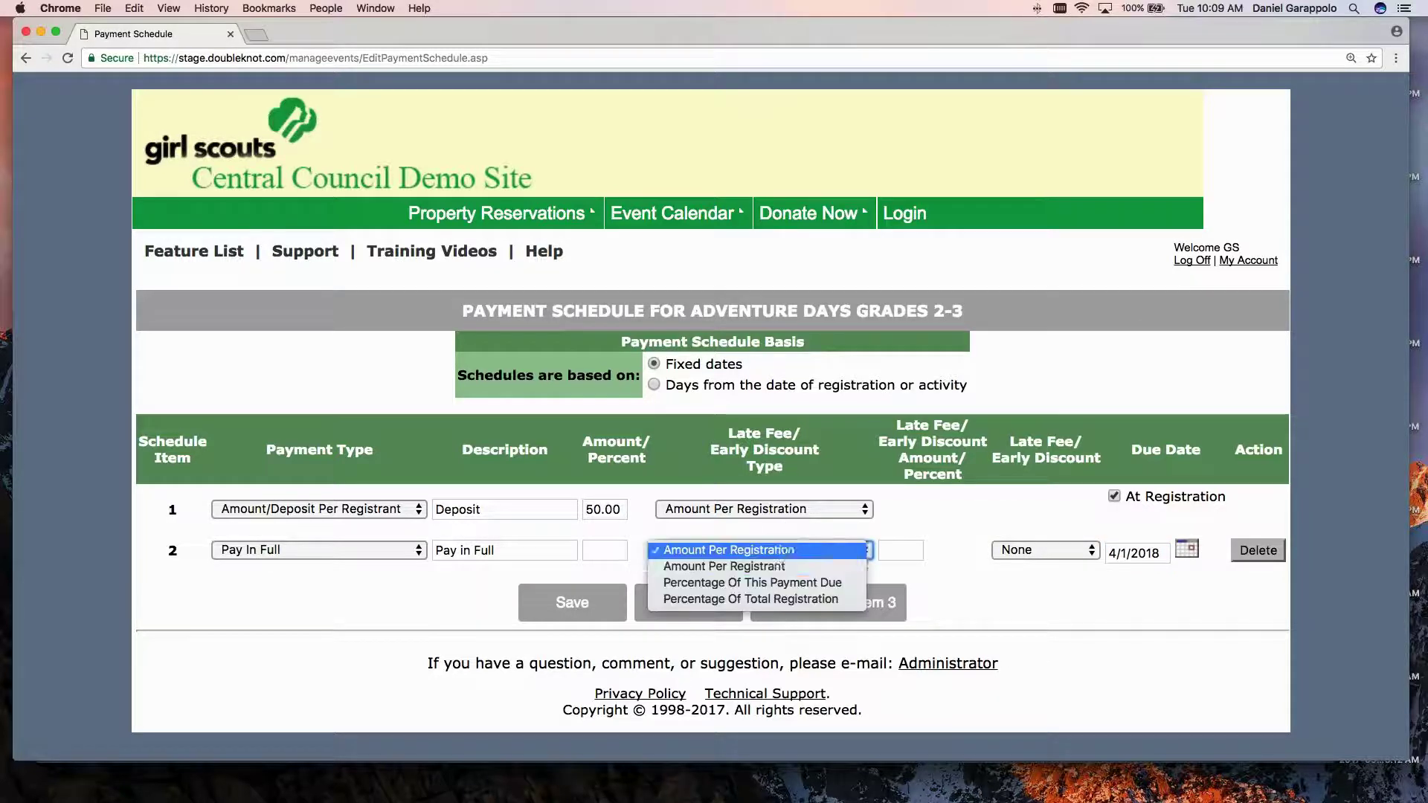
{"action": "left_click", "coordinate": [834, 566]}
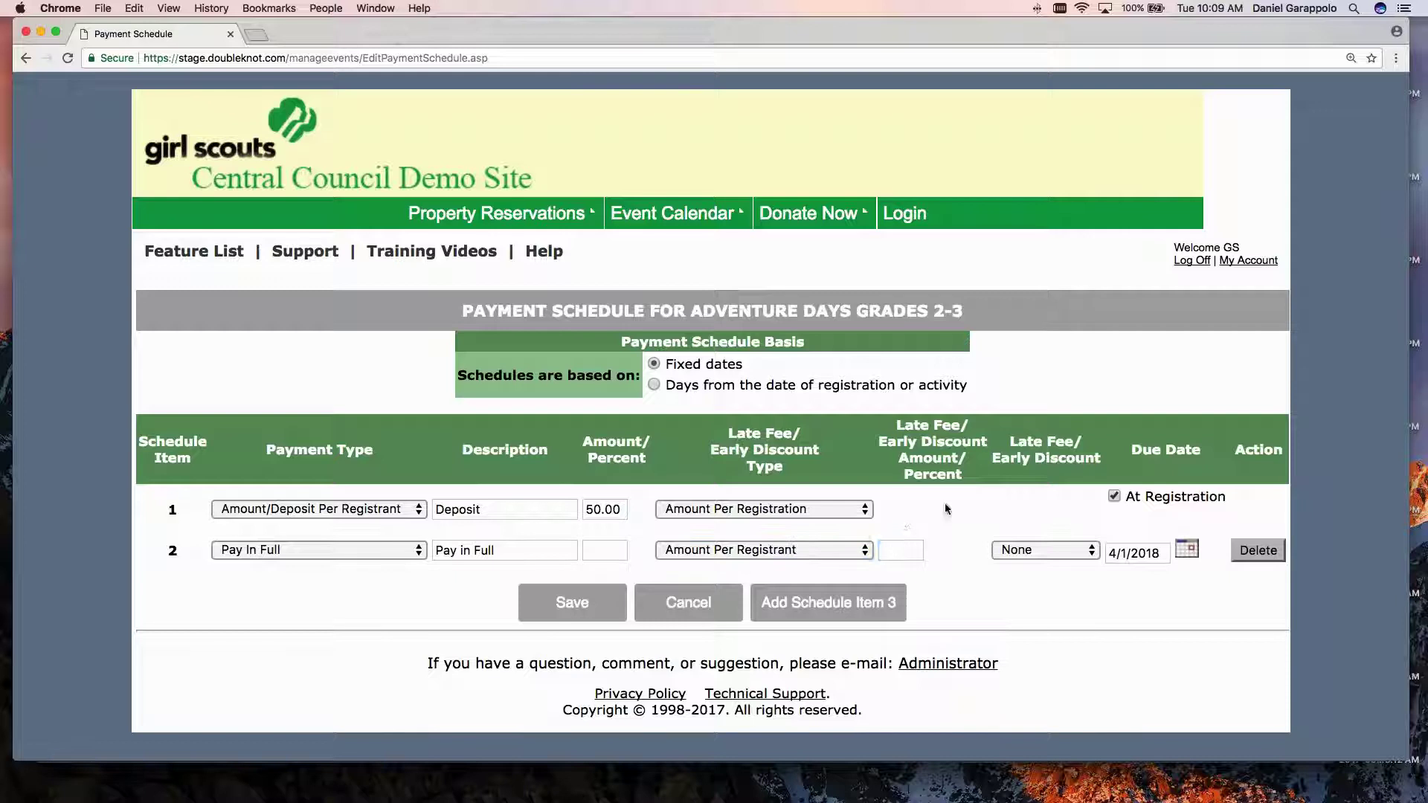
{"action": "key", "text": "Tab"}
{"action": "type", "text": "15"}
{"action": "left_click", "coordinate": [1045, 550]}
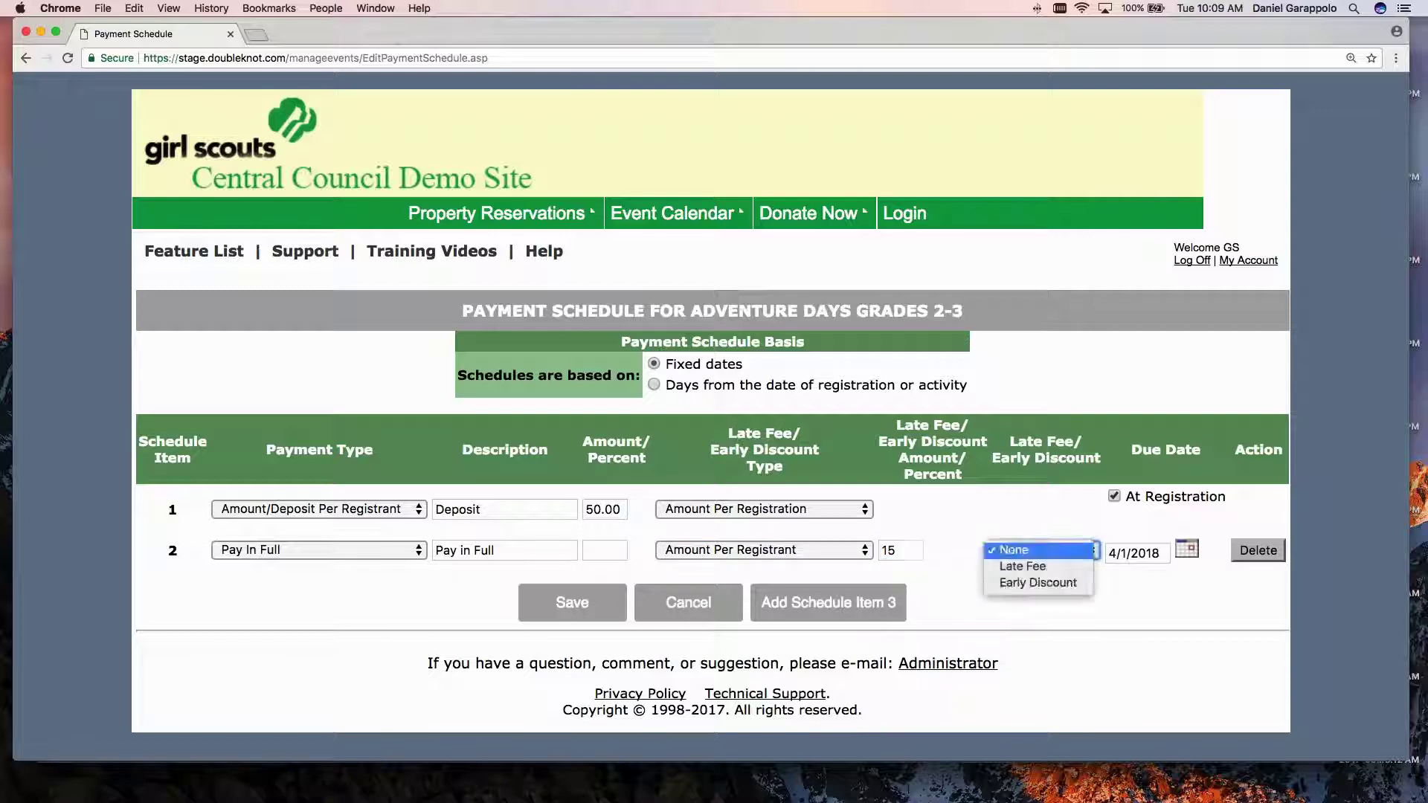
{"action": "left_click", "coordinate": [1030, 587]}
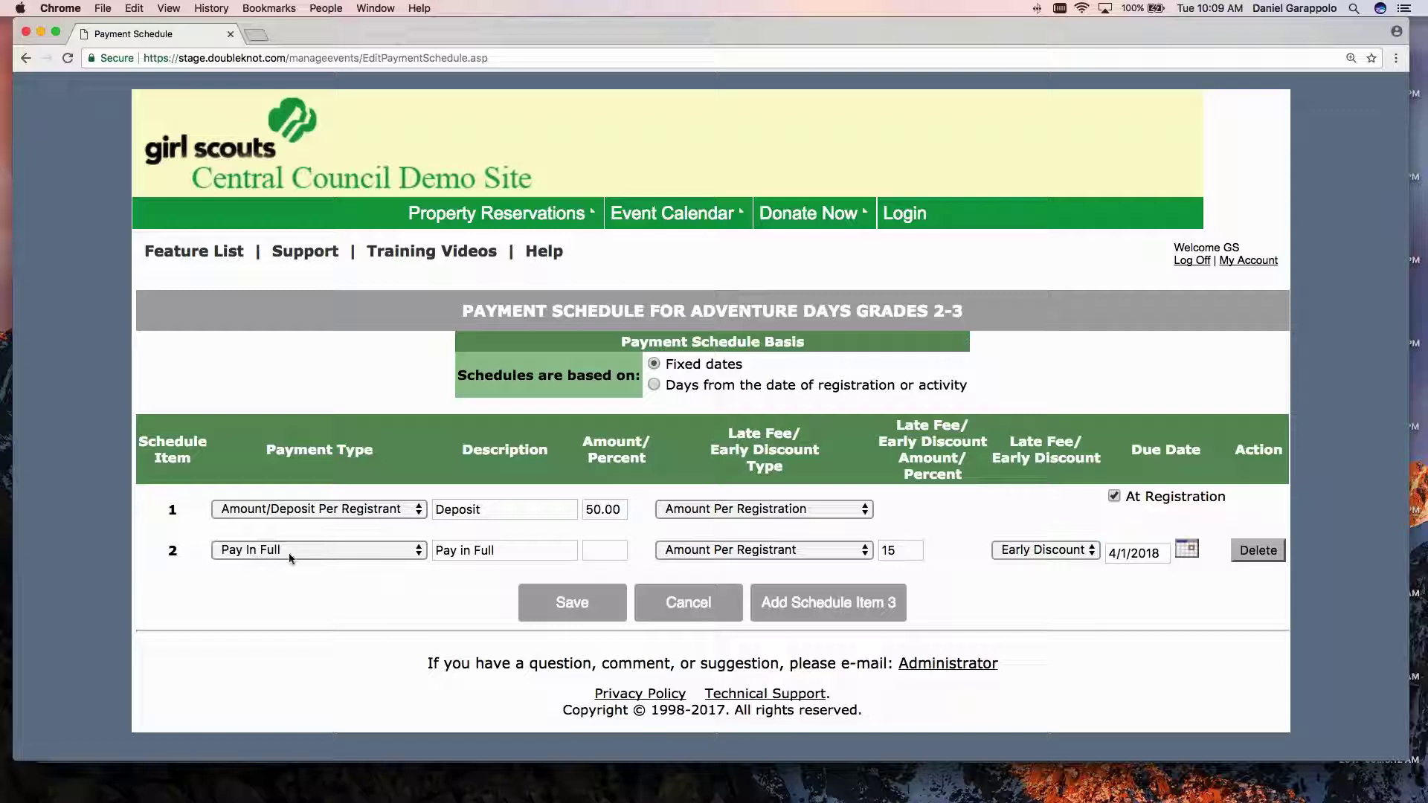
{"action": "triple_click", "coordinate": [1148, 553]}
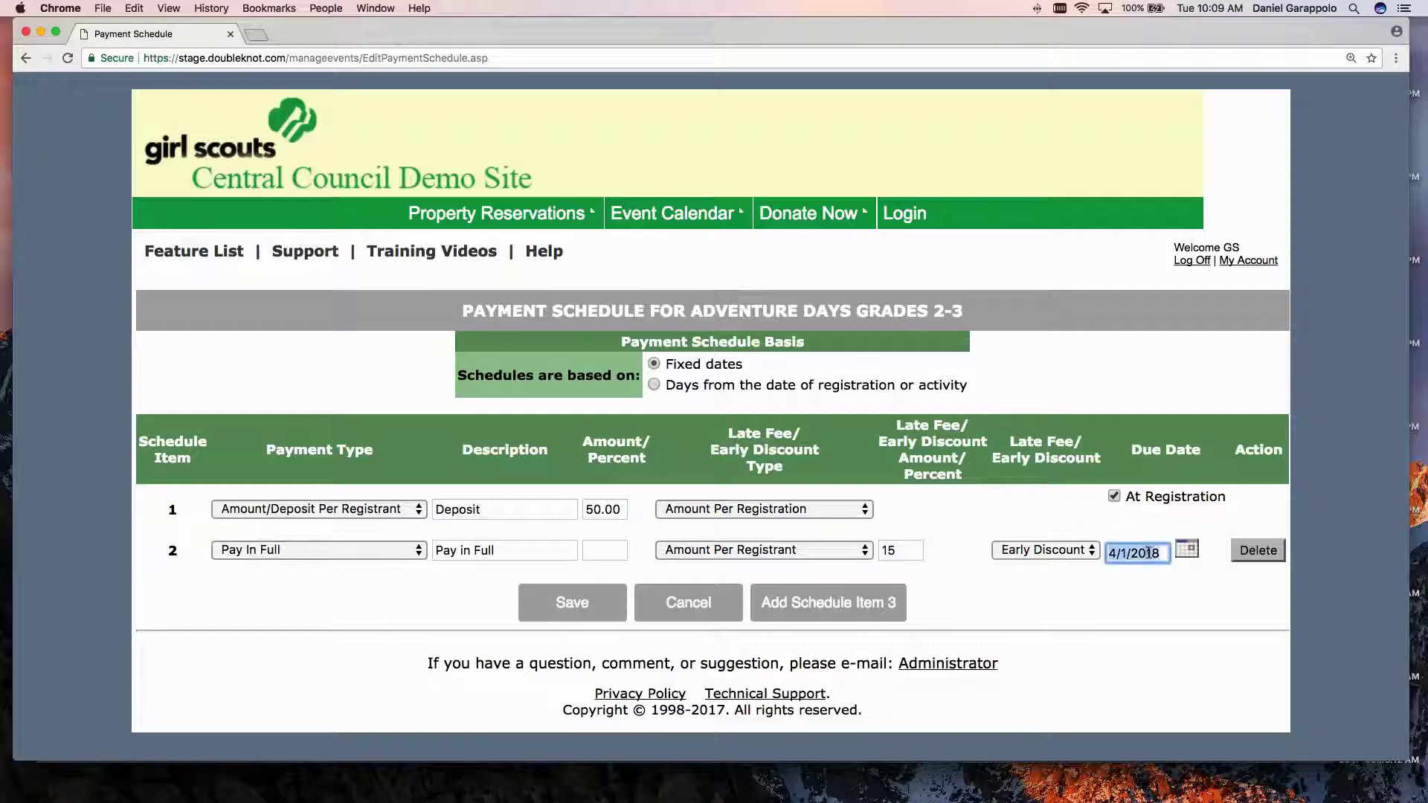
{"action": "key", "text": "shift+Tab"}
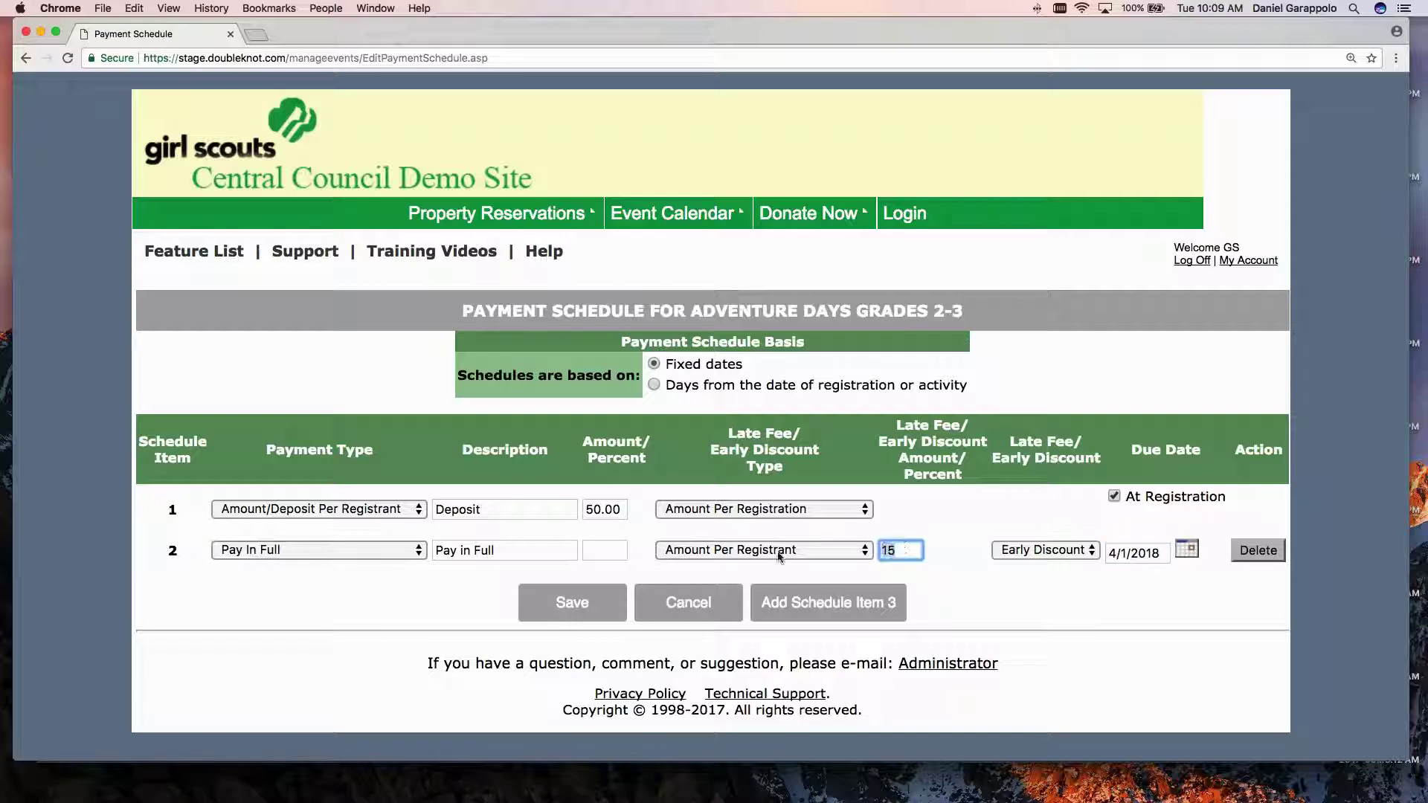
{"action": "left_click", "coordinate": [647, 566]}
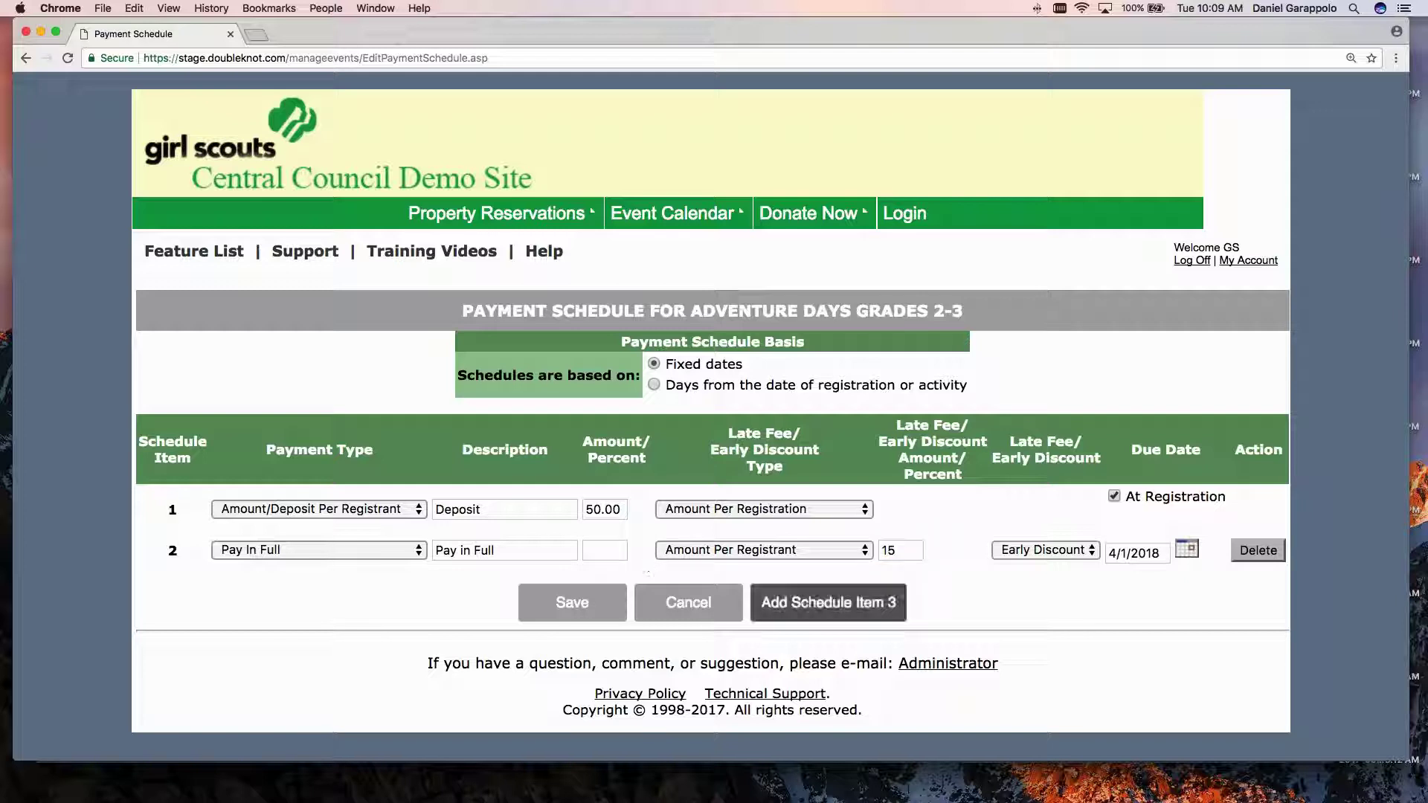
{"action": "left_click", "coordinate": [842, 611]}
{"action": "left_click", "coordinate": [313, 581]}
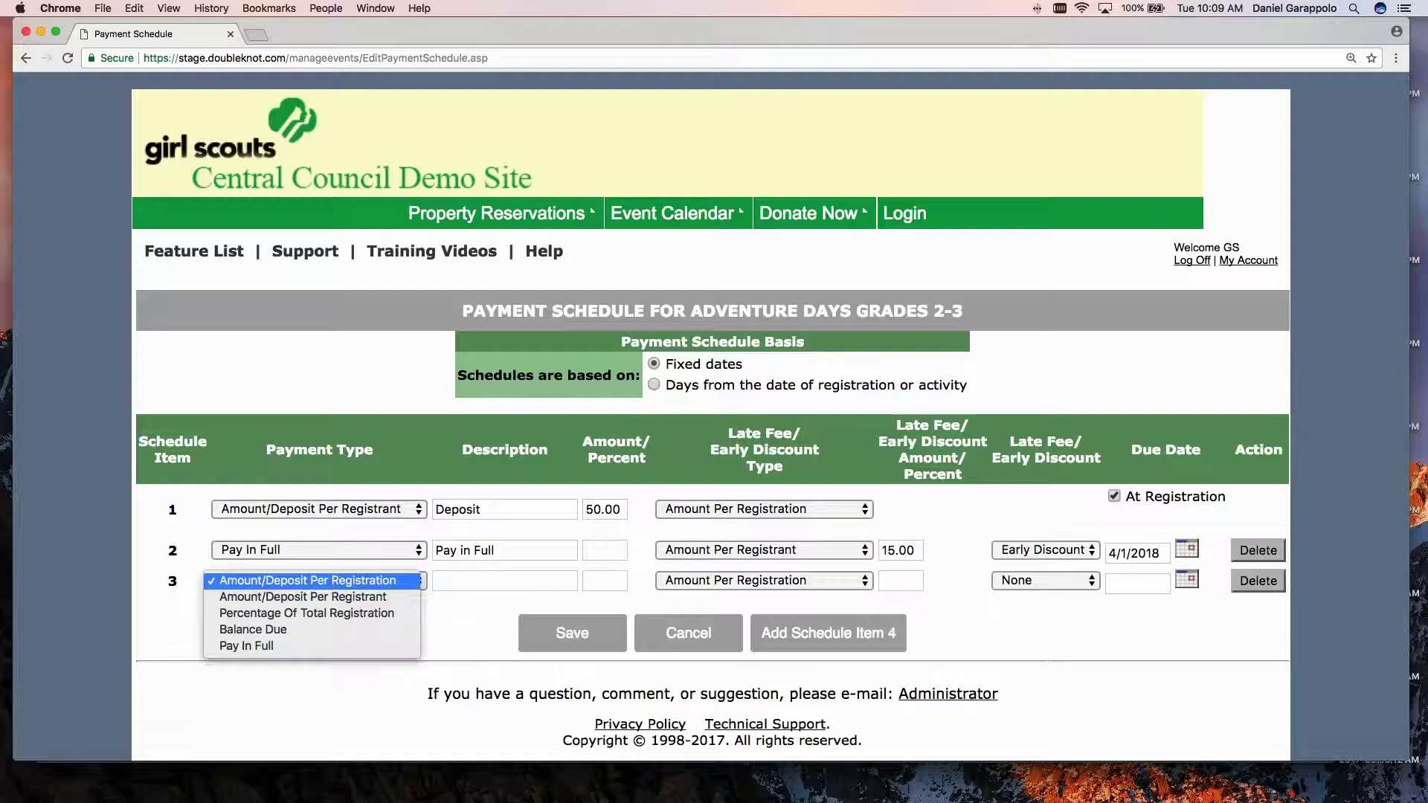
{"action": "left_click", "coordinate": [303, 634]}
{"action": "left_click", "coordinate": [460, 579]}
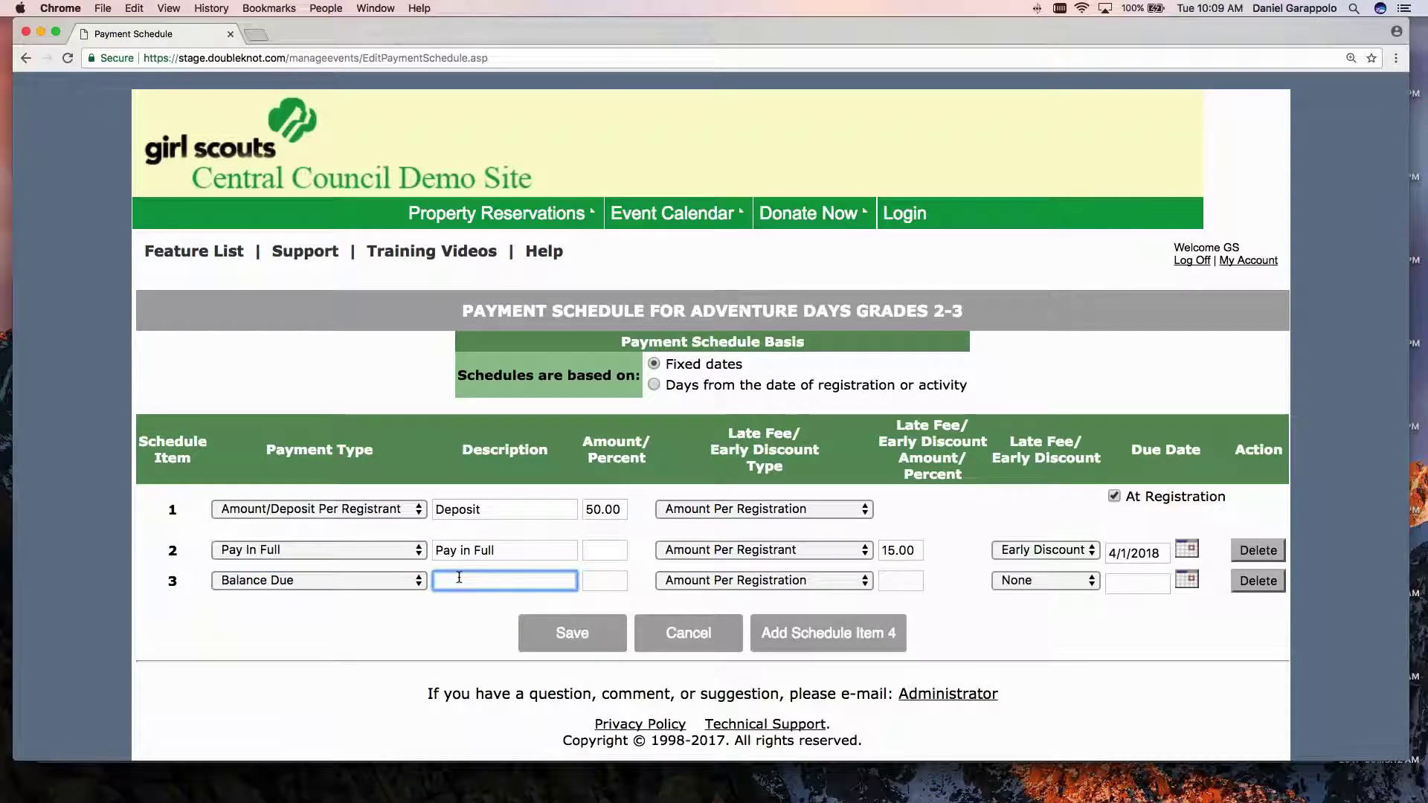
{"action": "type", "text": "Balance Due"}
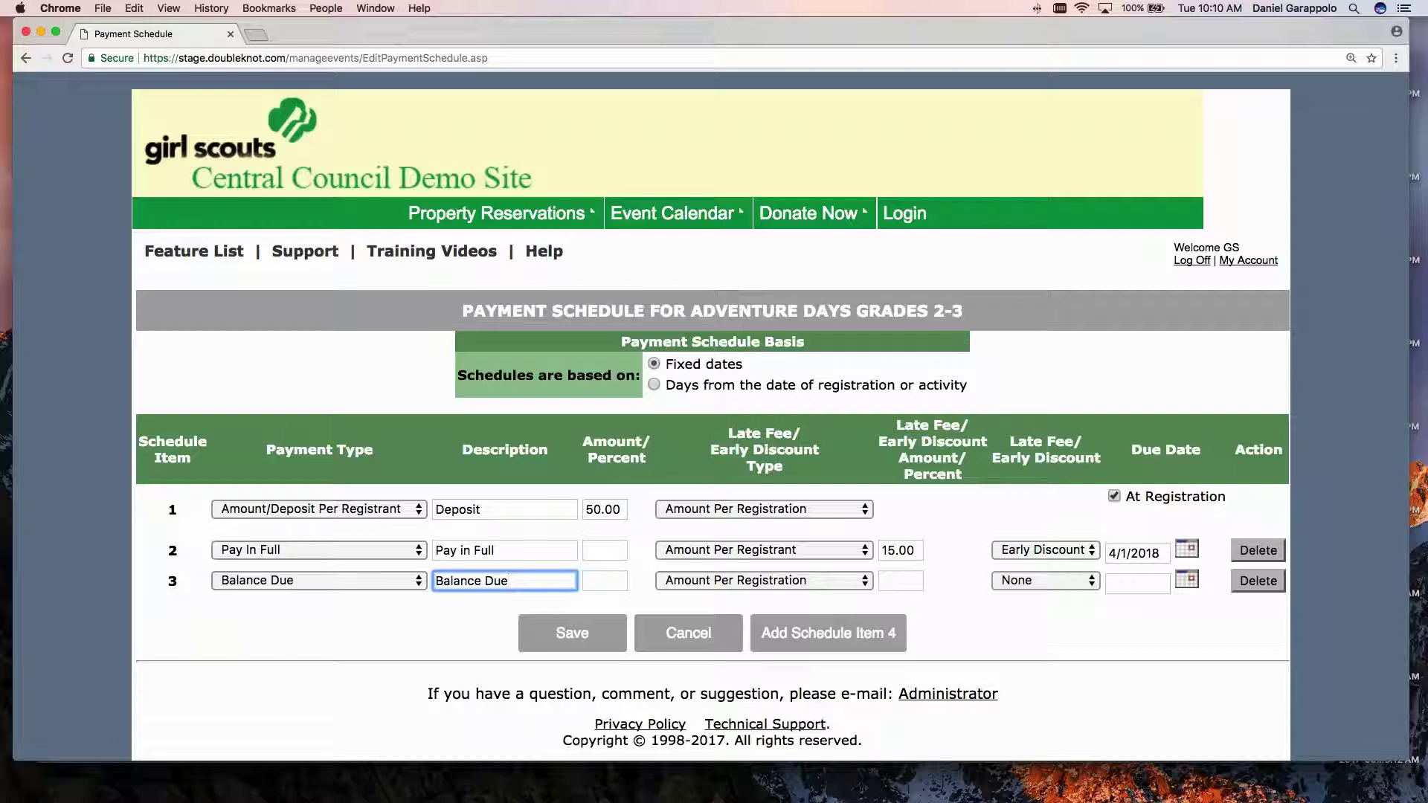
{"action": "left_click", "coordinate": [1121, 583]}
{"action": "type", "text": "6/1"}
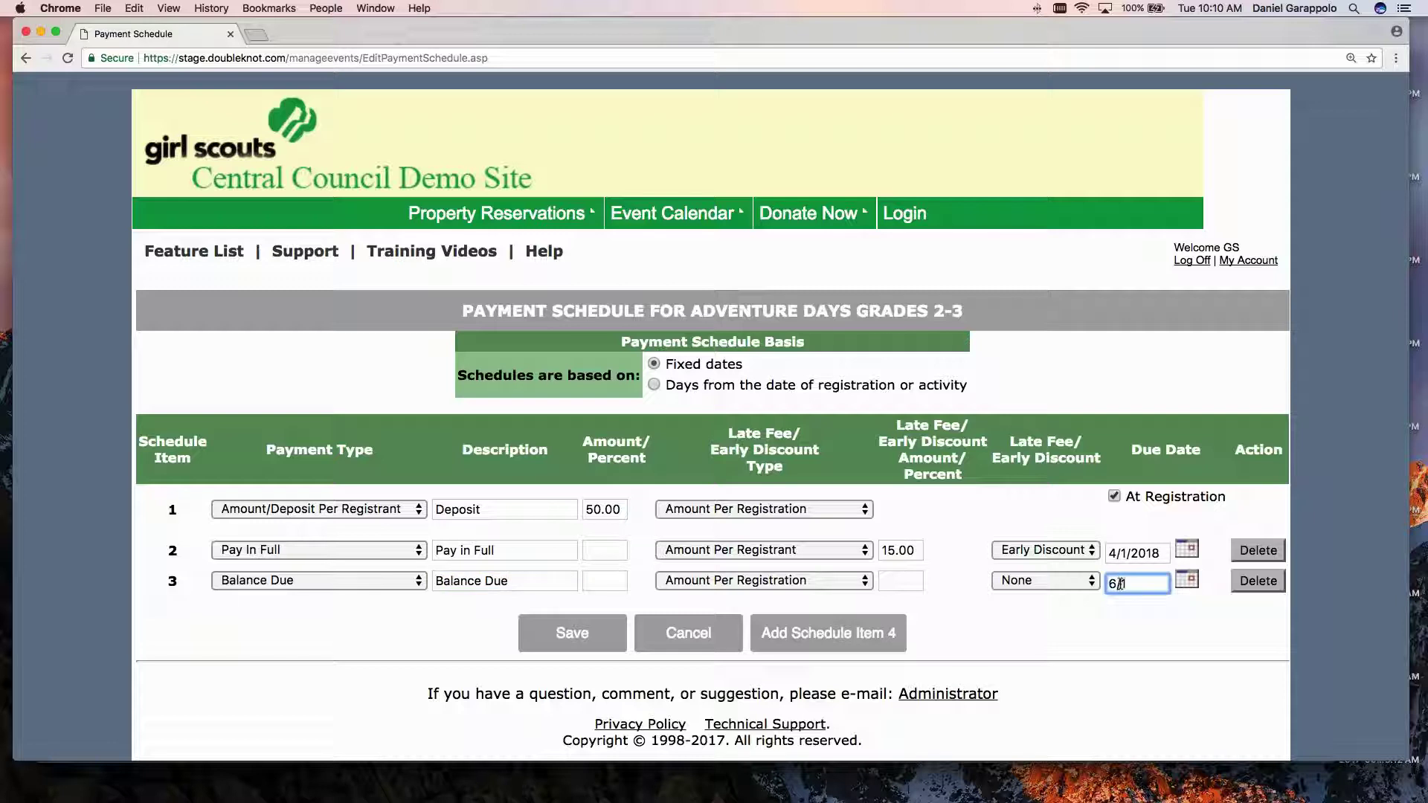
{"action": "type", "text": "/2018"}
{"action": "left_click", "coordinate": [979, 642]}
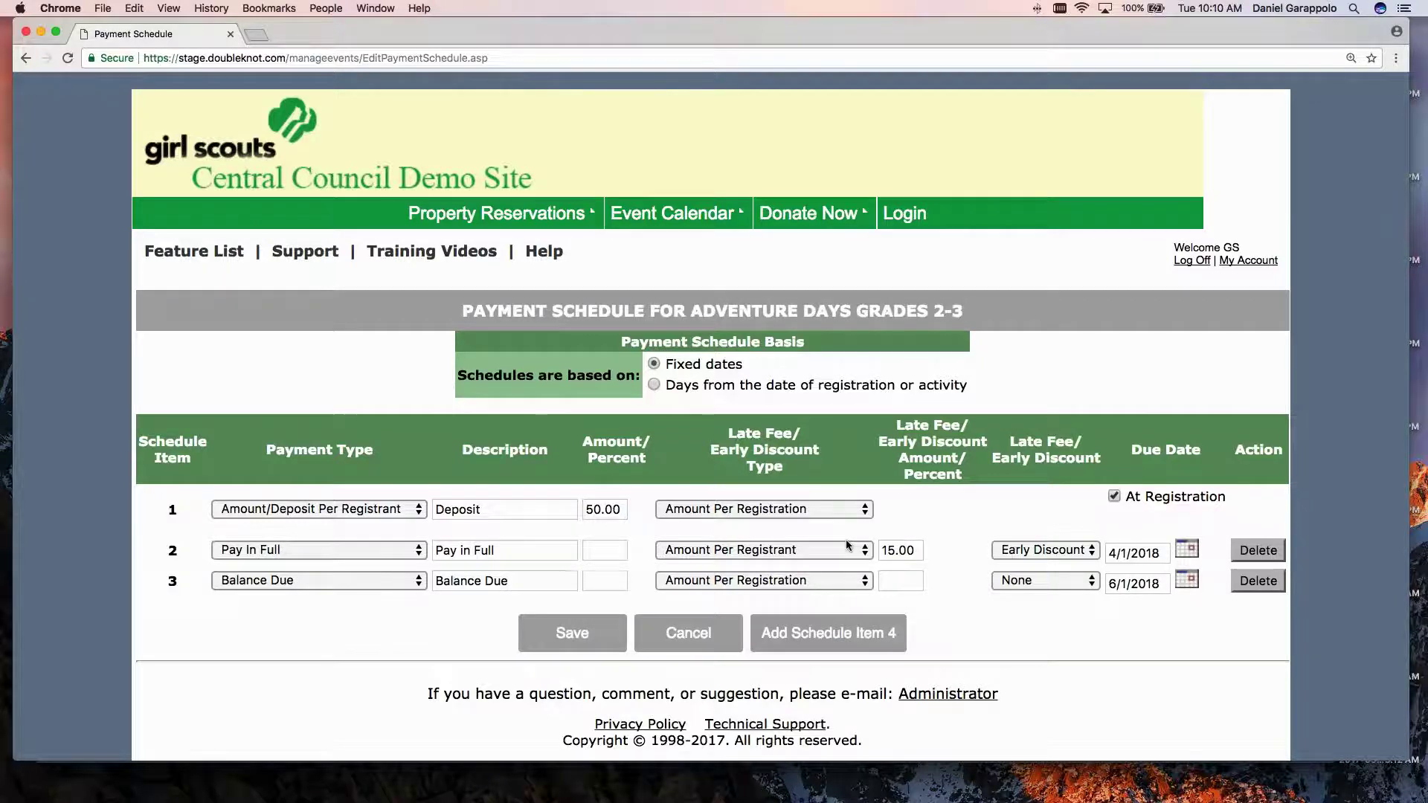
{"action": "key", "text": "super+Left"}
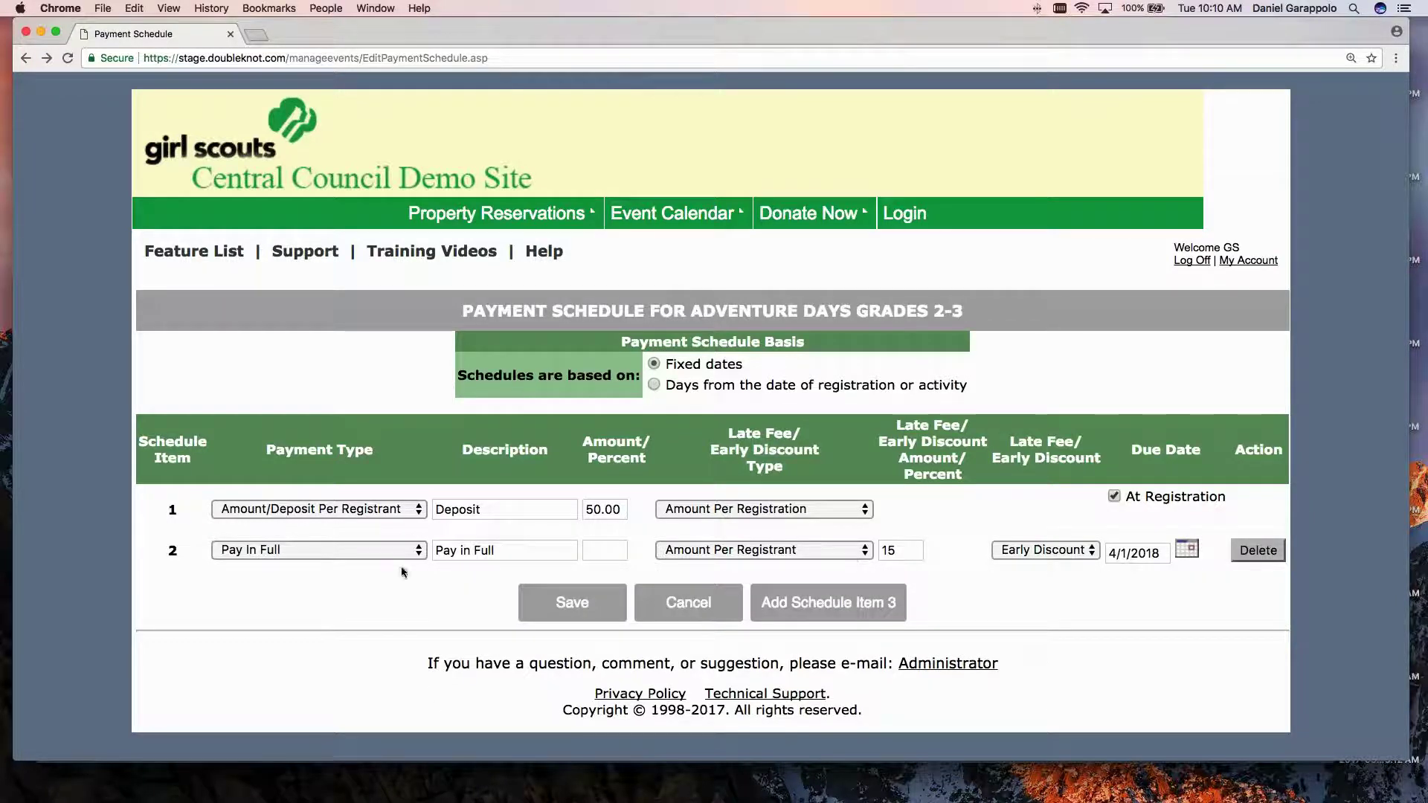
Change item 2 to 'Balance Due' with no discount, due 6/1/2018.
{"action": "left_click", "coordinate": [332, 550]}
{"action": "left_click", "coordinate": [332, 534]}
{"action": "left_click_drag", "start_coordinate": [494, 551], "coordinate": [434, 550]}
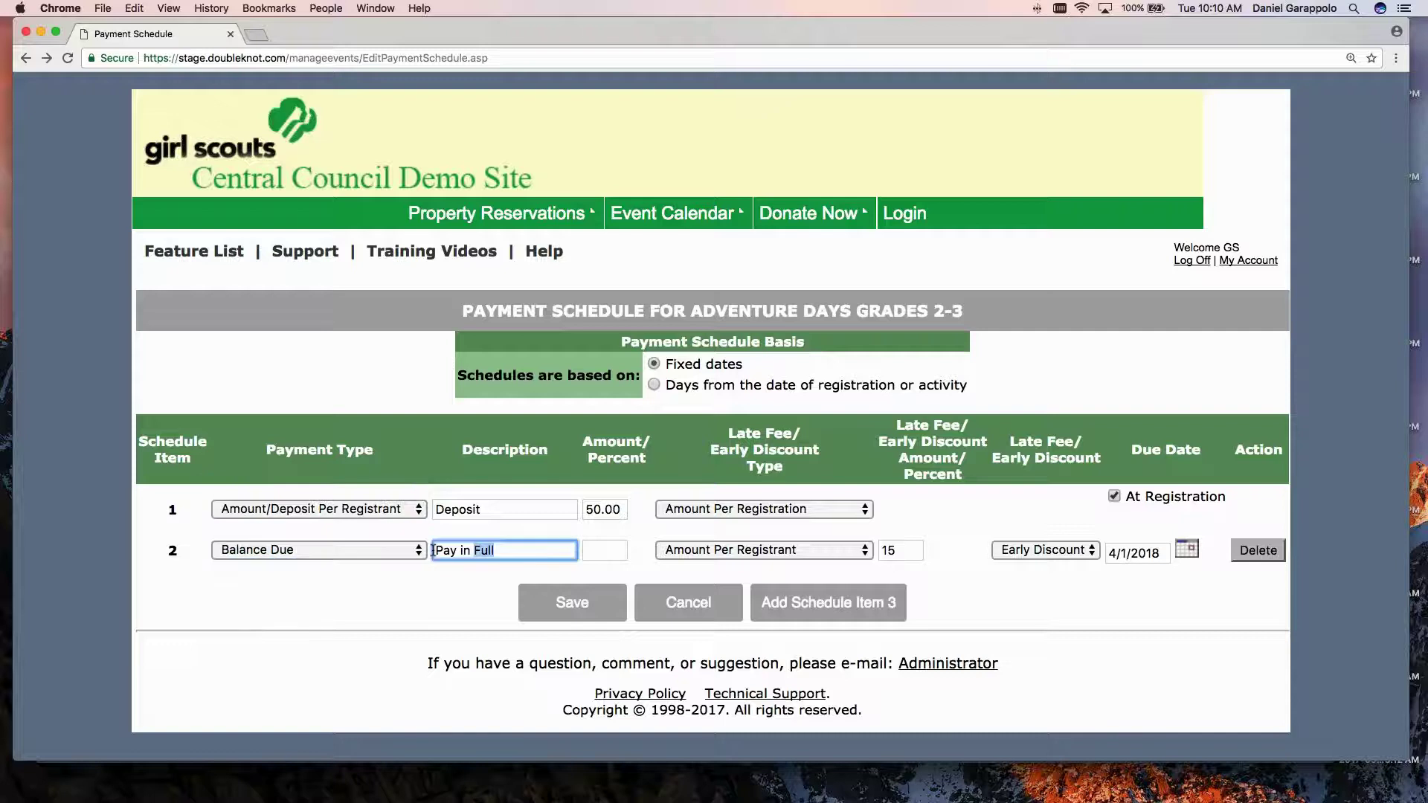
{"action": "type", "text": "Bal"}
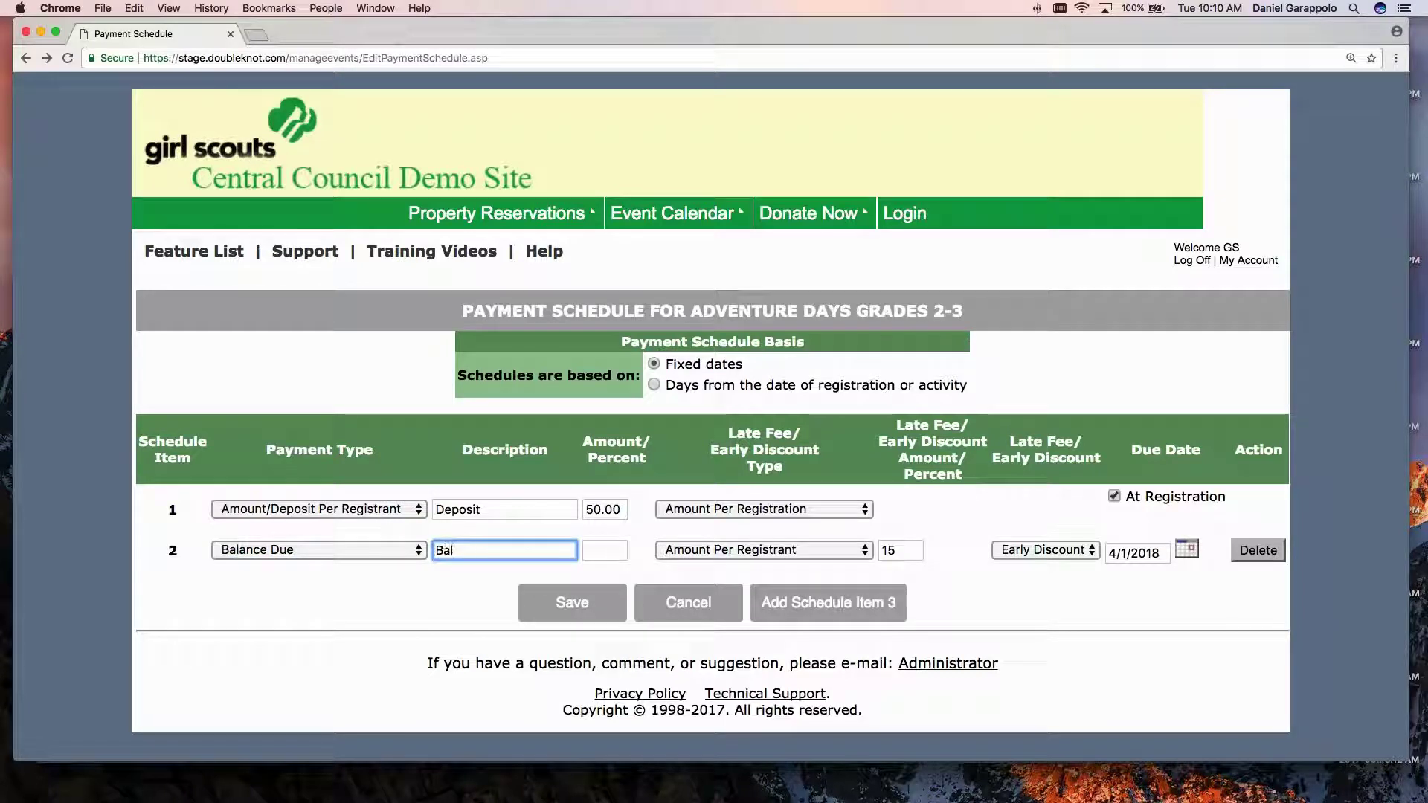
{"action": "type", "text": "ance Due"}
{"action": "left_click", "coordinate": [1023, 550]}
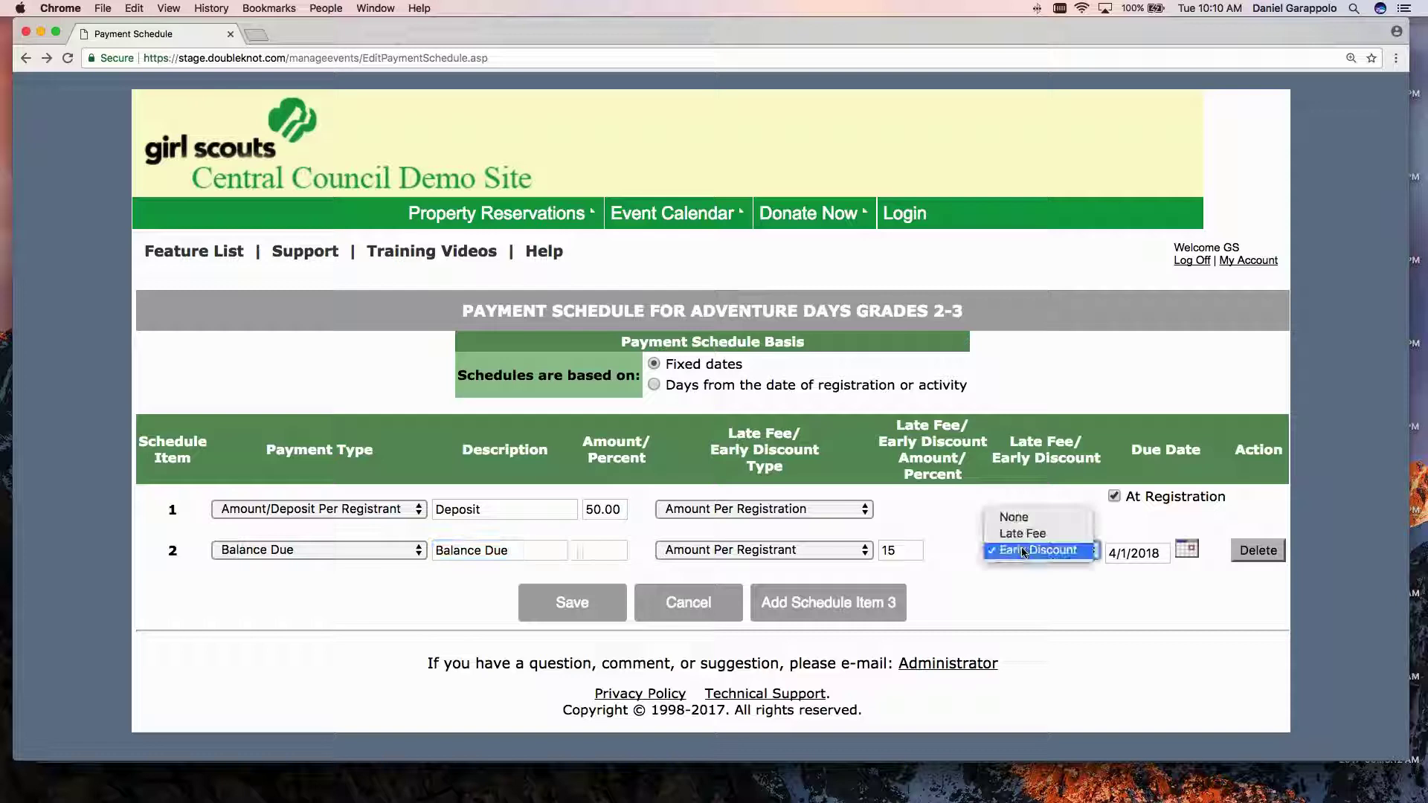
{"action": "left_click", "coordinate": [1016, 518]}
{"action": "double_click", "coordinate": [1109, 553]}
{"action": "type", "text": "6"}
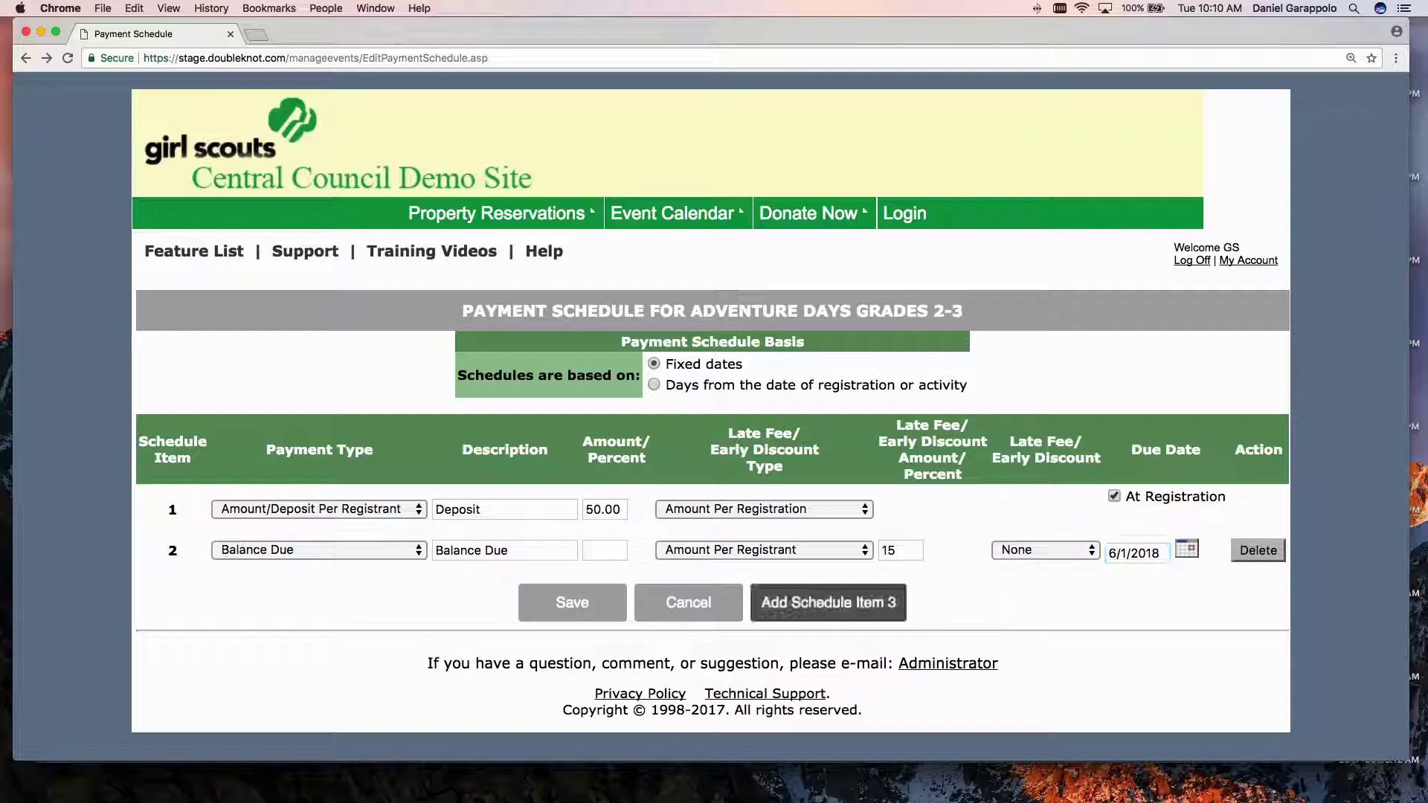
Clear item 2's 15 discount amount and save the payment schedule.
{"action": "double_click", "coordinate": [891, 551]}
{"action": "key", "text": "BackSpace"}
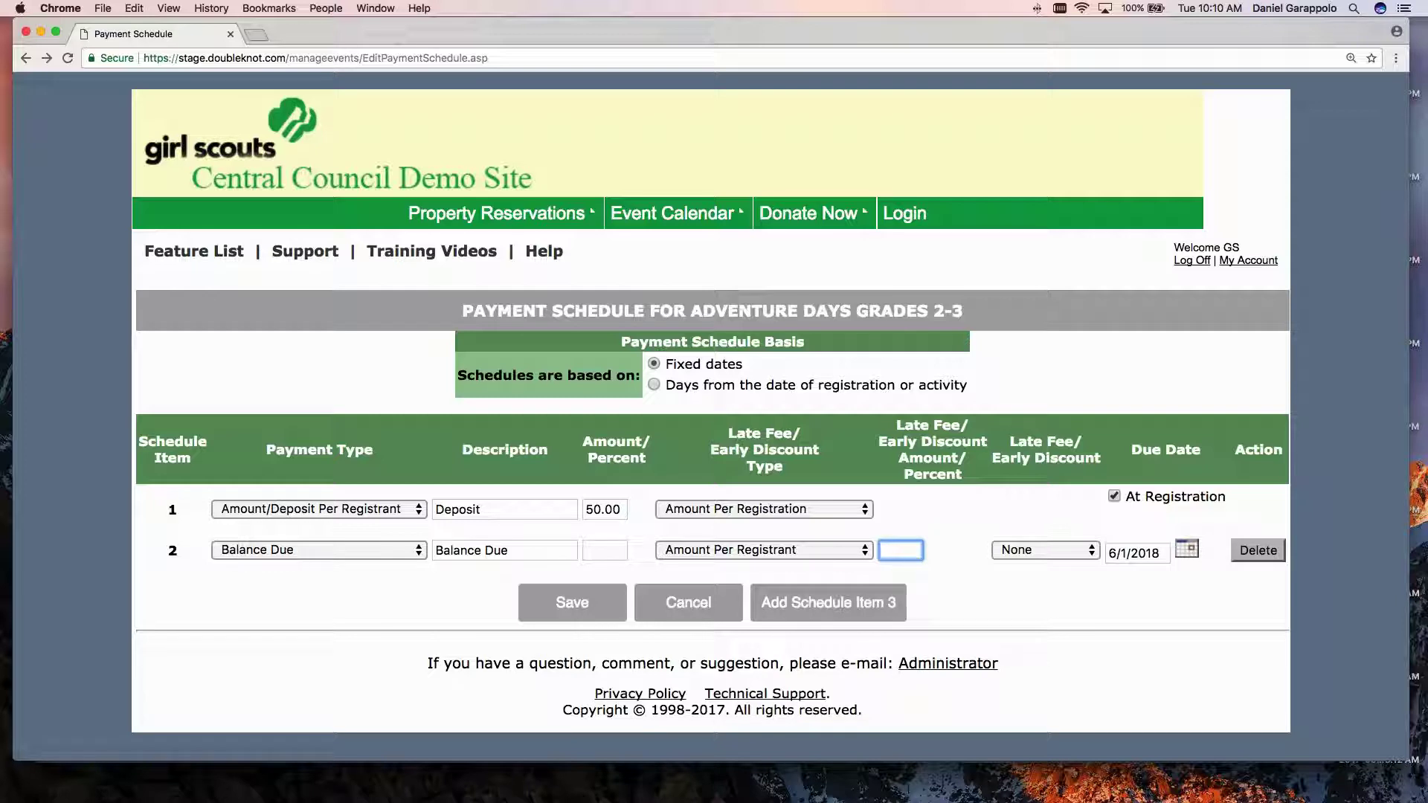
{"action": "left_click", "coordinate": [1048, 591]}
{"action": "left_click", "coordinate": [593, 611]}
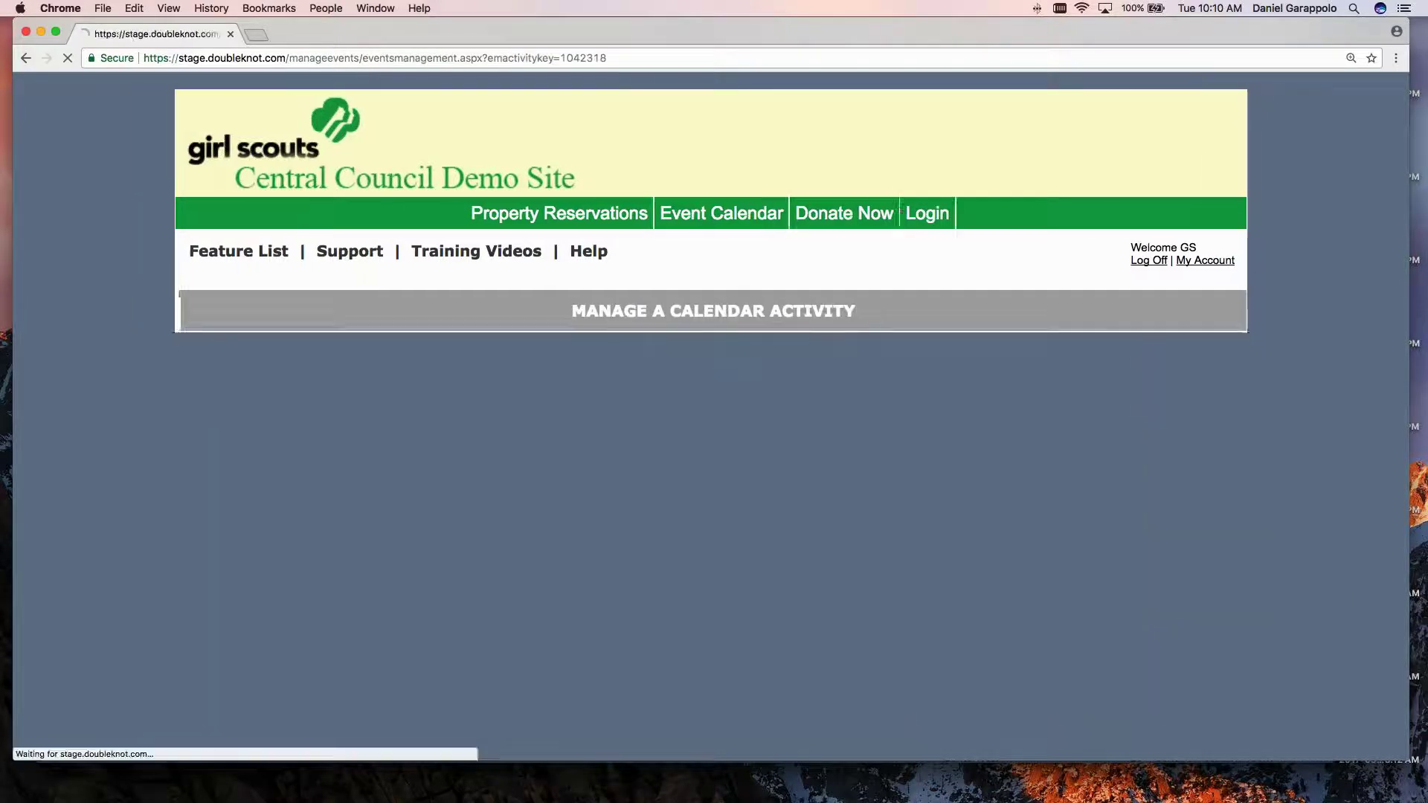
Review the Payment Schedule box: $50 Deposit at registration, Balance Due by 06/01/2018.
{"action": "scroll", "coordinate": [590, 612], "scroll_direction": "down", "scroll_amount": 5}
{"action": "scroll", "coordinate": [447, 447], "scroll_direction": "up", "scroll_amount": 1}
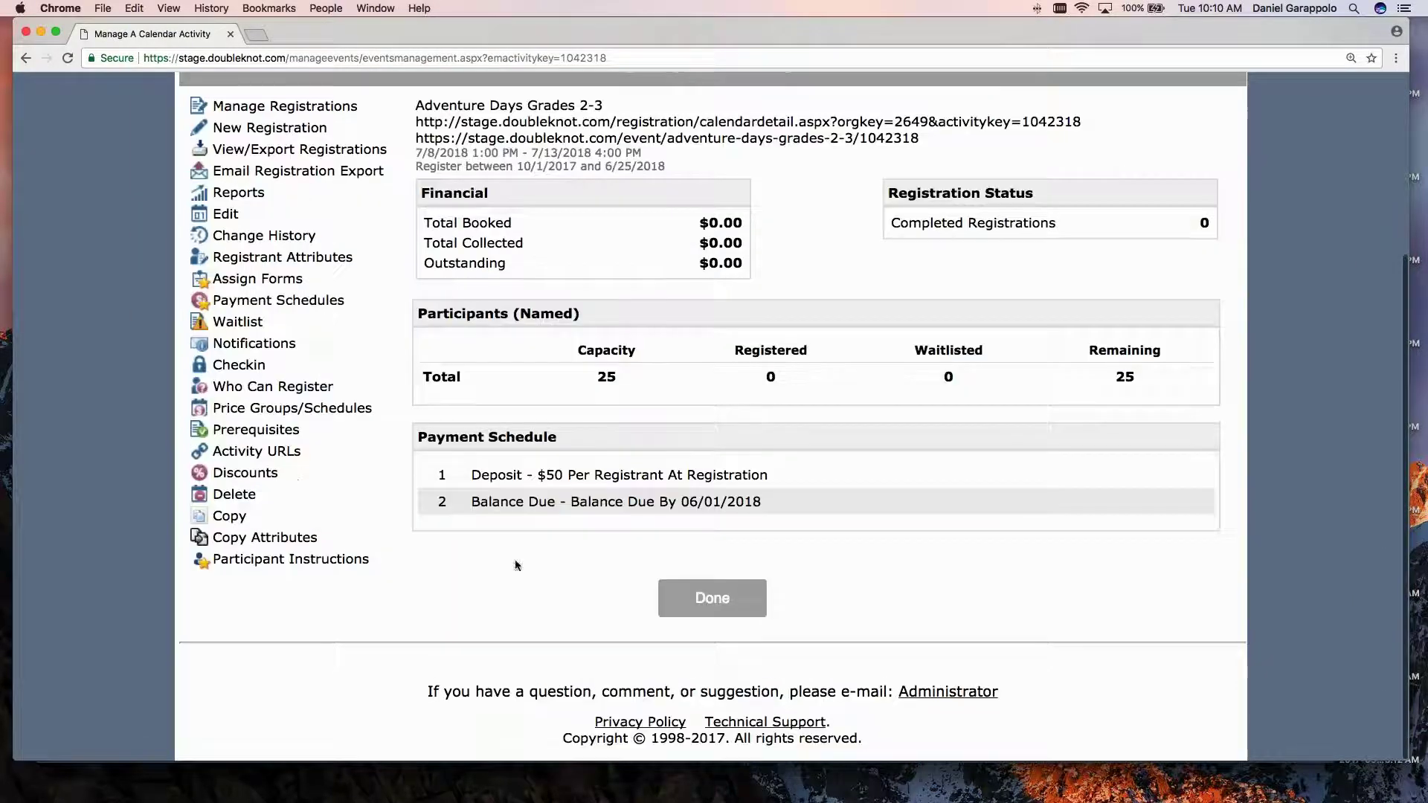
{"action": "left_click_drag", "start_coordinate": [418, 437], "coordinate": [557, 438]}
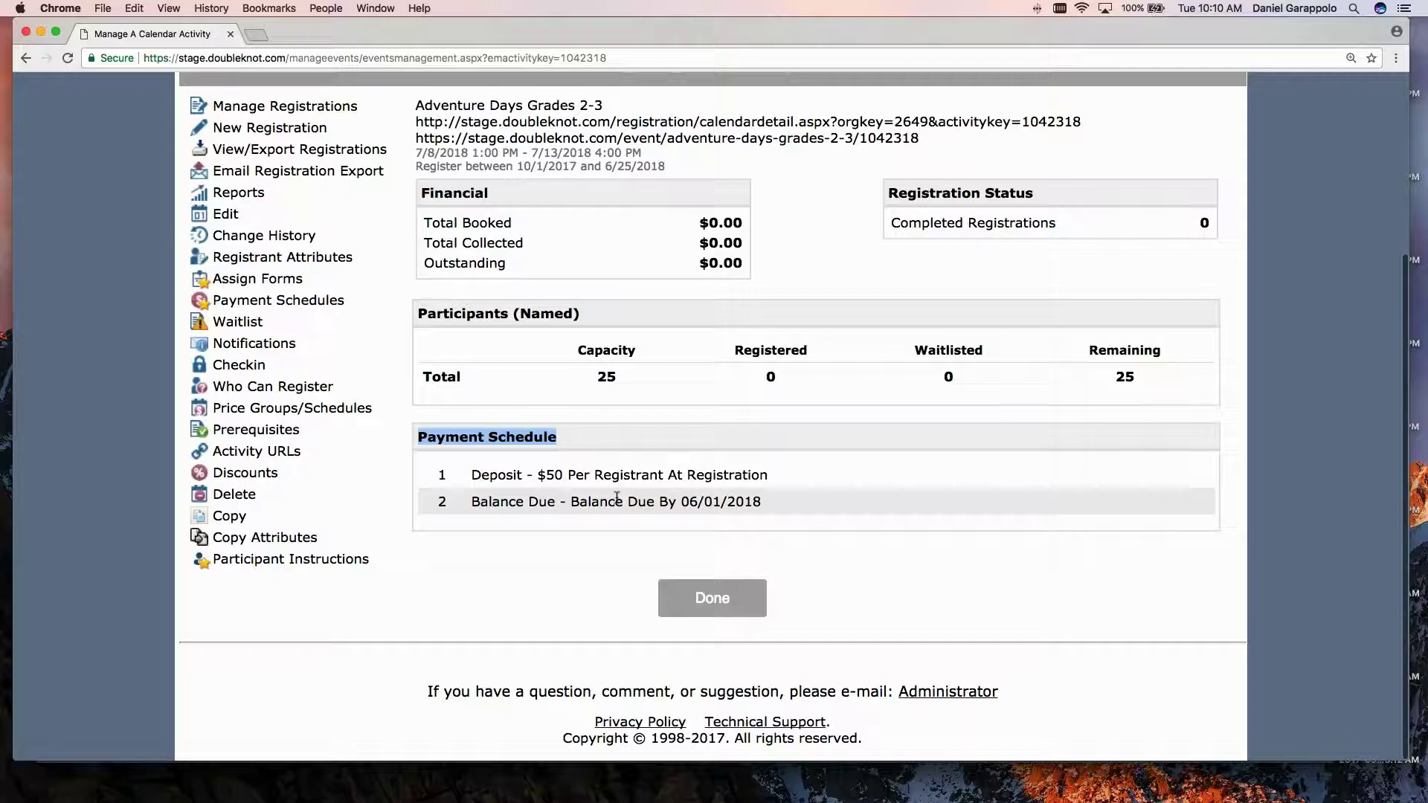
{"action": "left_click", "coordinate": [669, 430]}
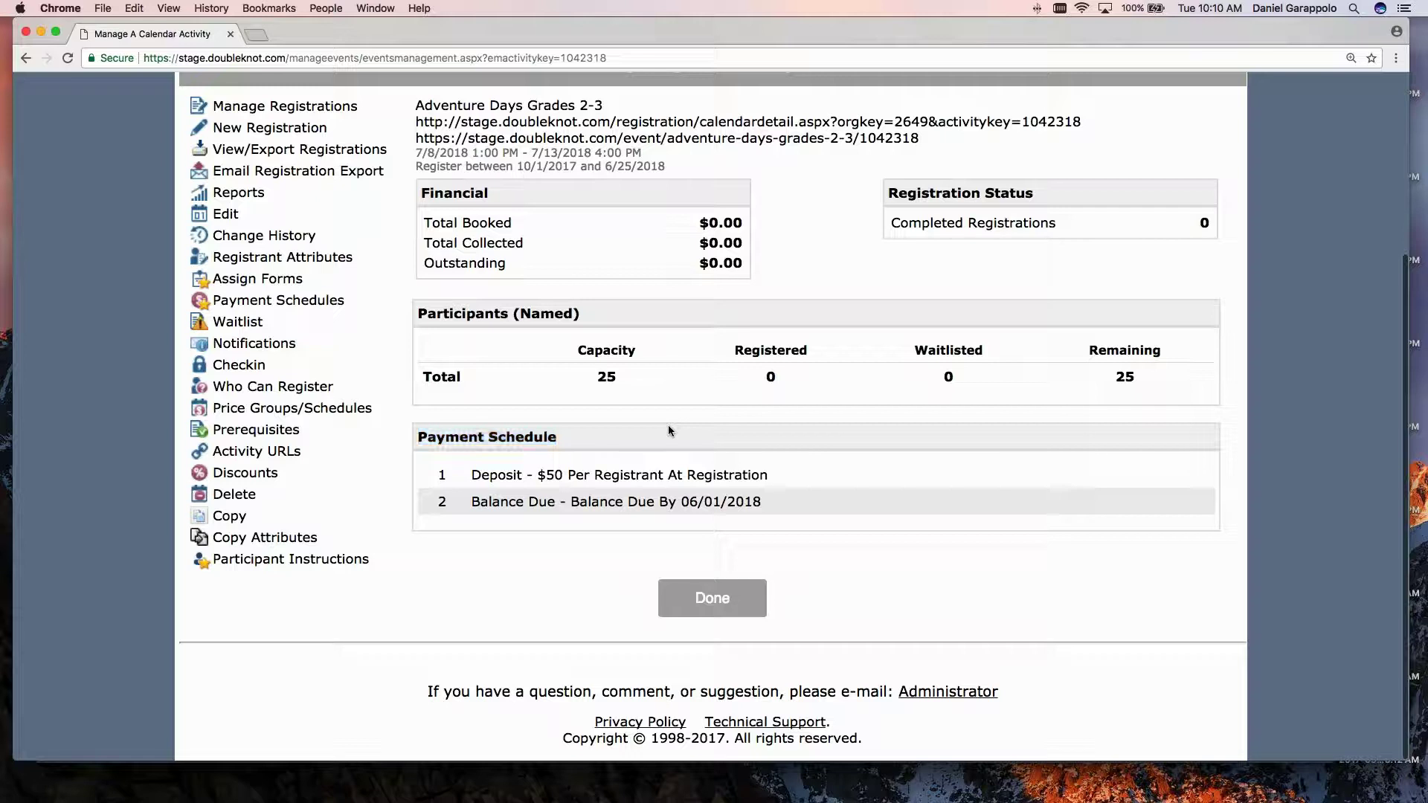
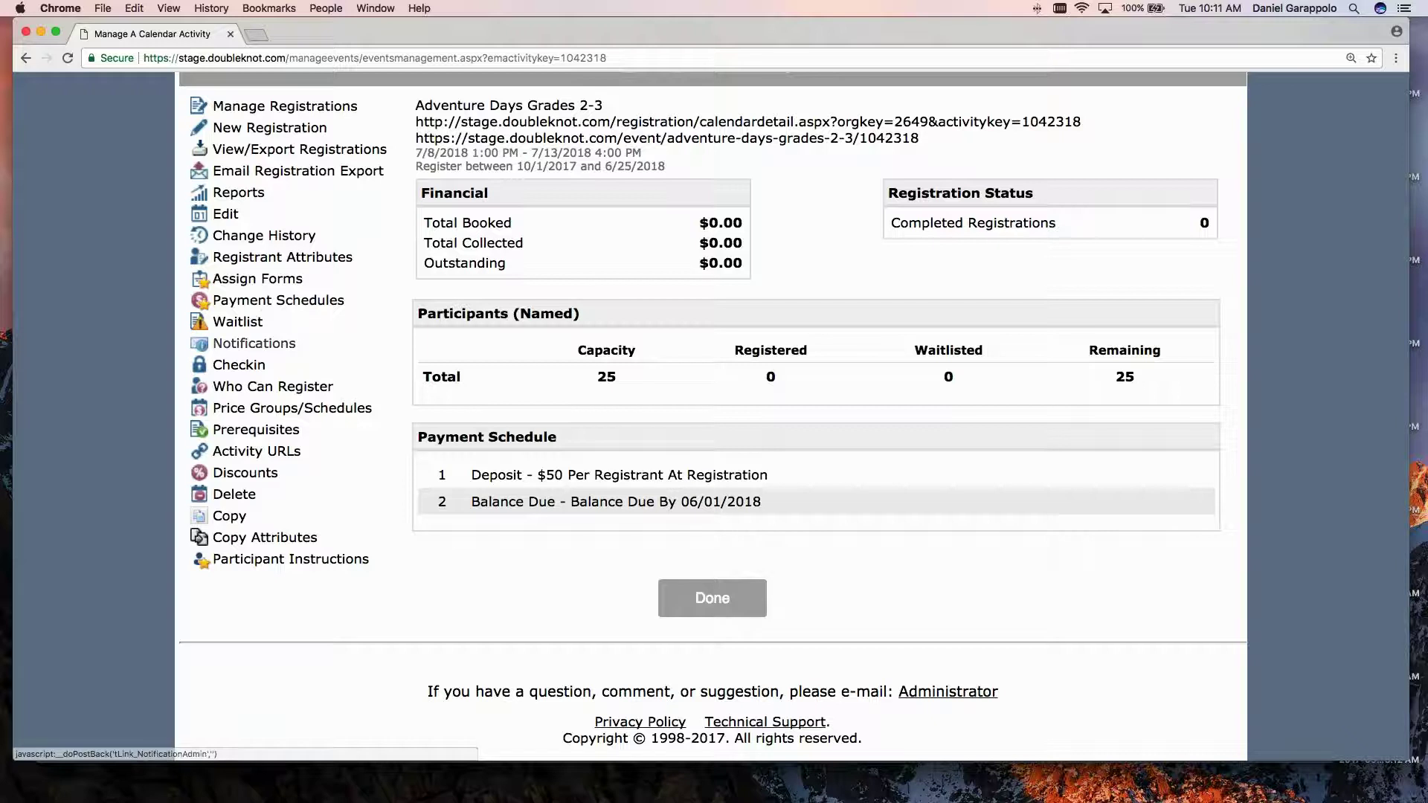
Enable the payment reminder from 14 days before to 14 days after the due date, every 7 days.
{"action": "left_click", "coordinate": [242, 345]}
{"action": "scroll", "coordinate": [712, 409], "scroll_direction": "down", "scroll_amount": 2}
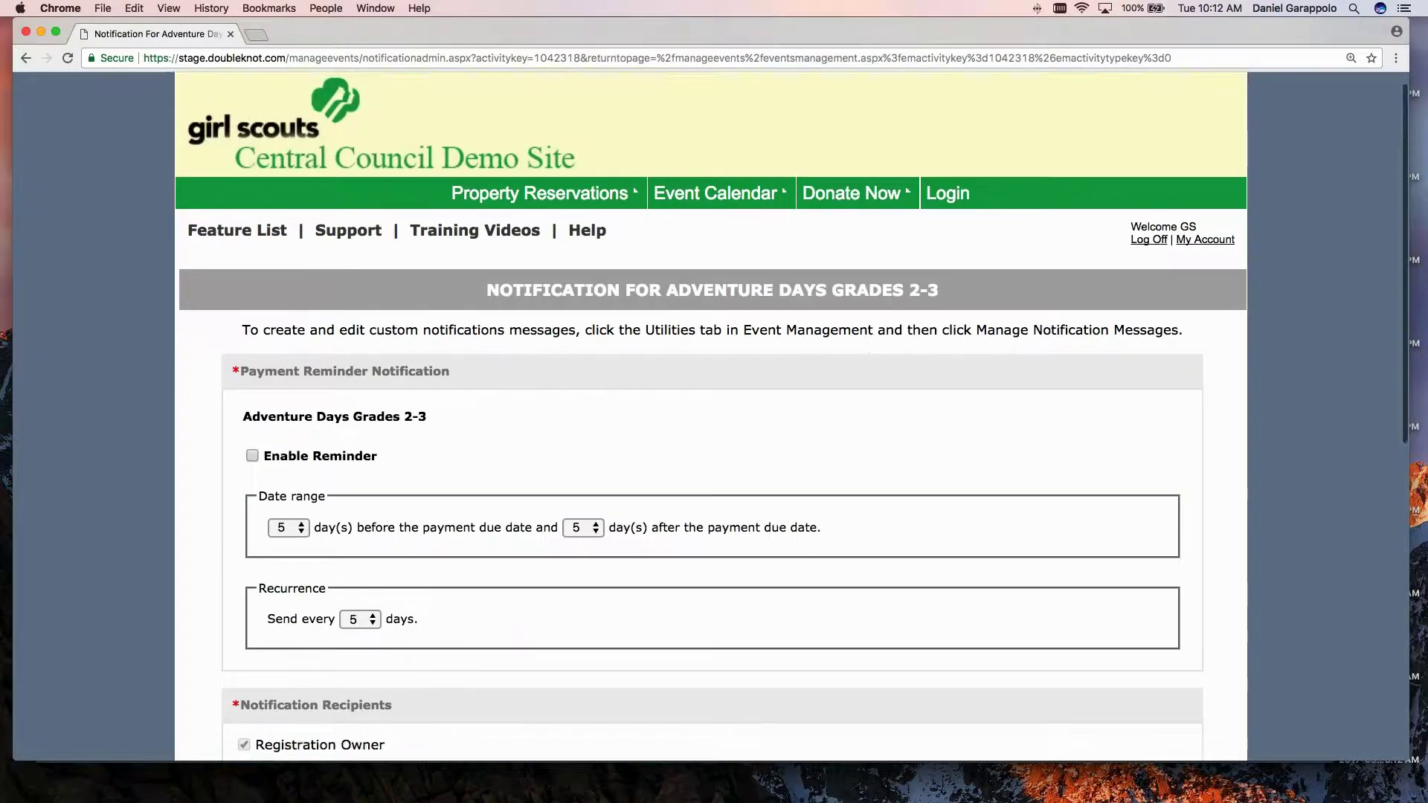
{"action": "scroll", "coordinate": [552, 449], "scroll_direction": "down", "scroll_amount": 3}
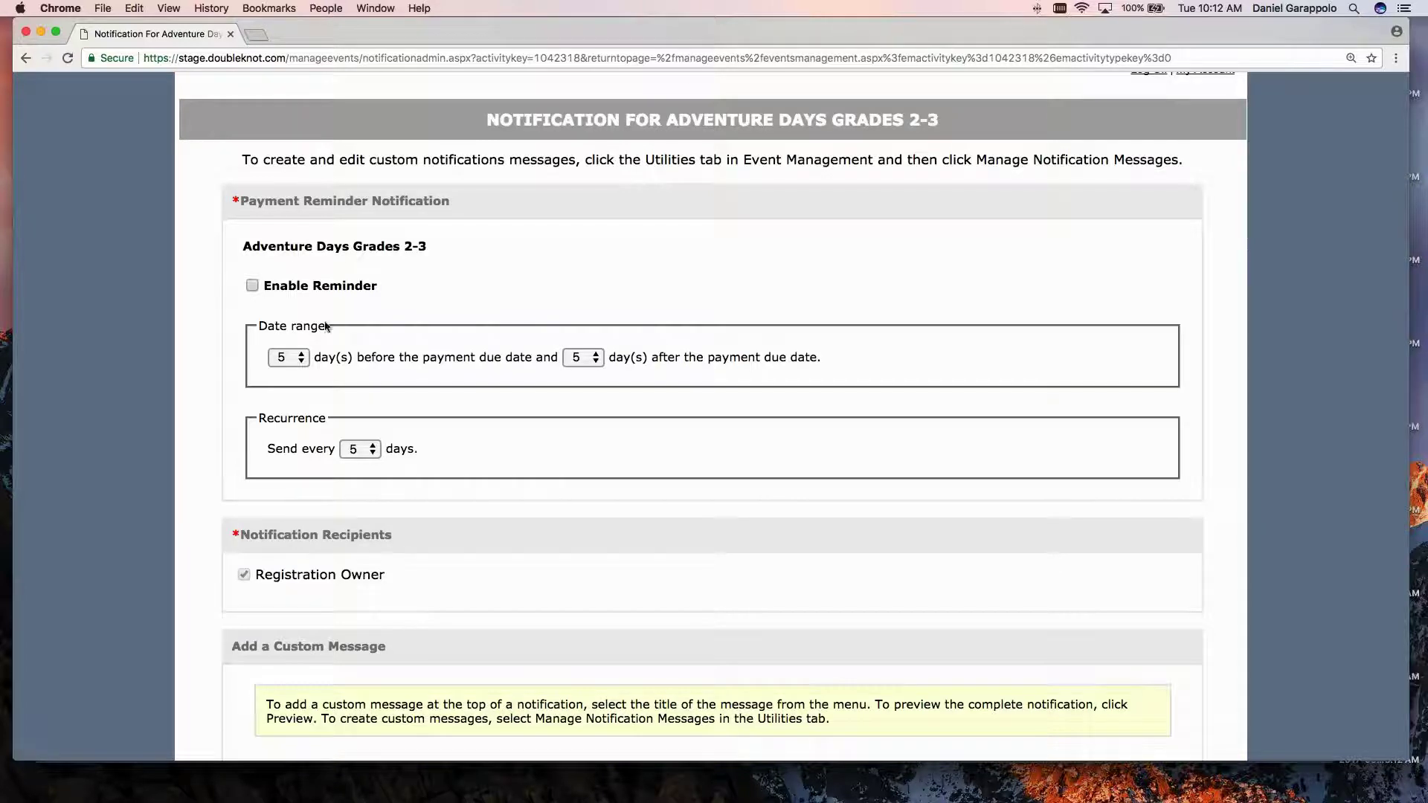
{"action": "left_click", "coordinate": [252, 285]}
{"action": "left_click", "coordinate": [301, 359]}
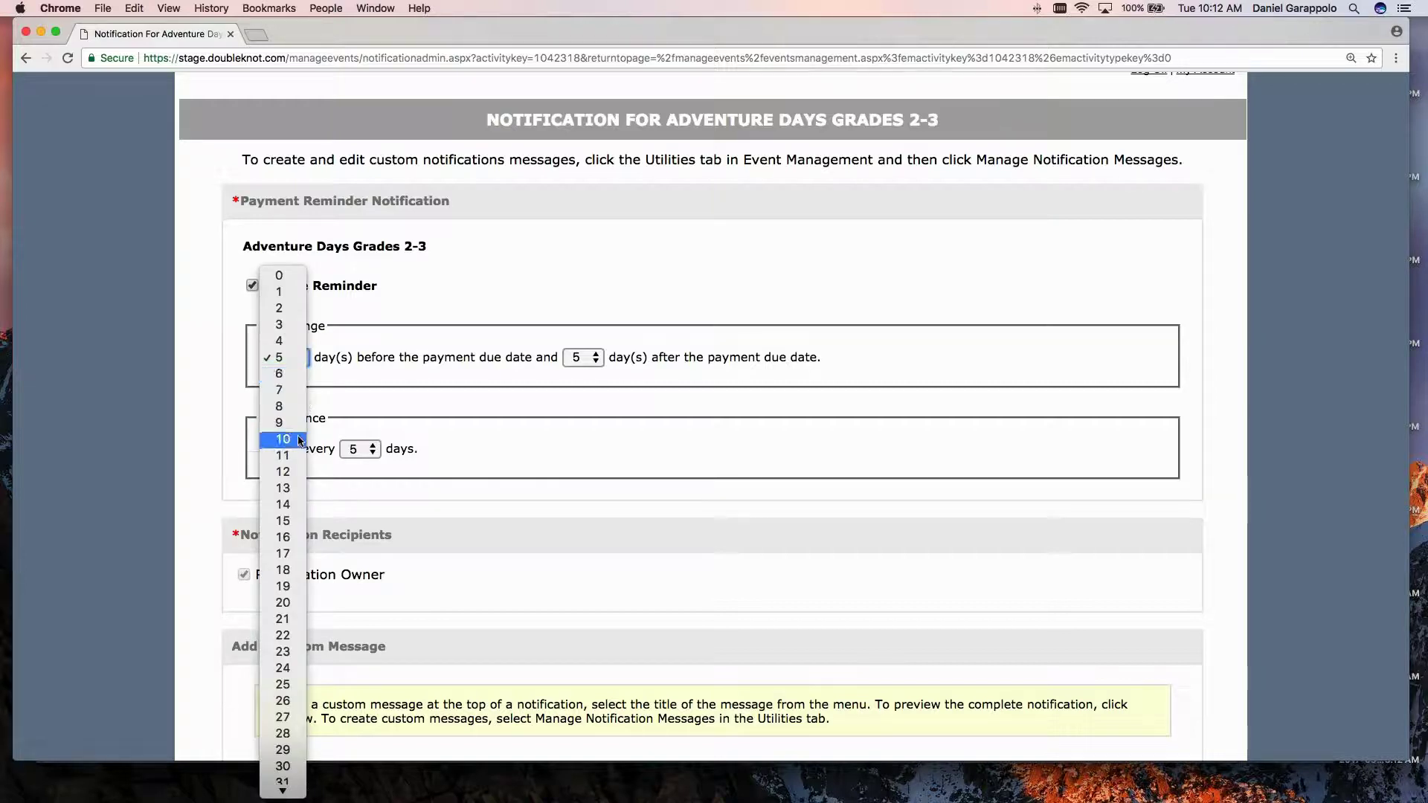
{"action": "left_click", "coordinate": [299, 505]}
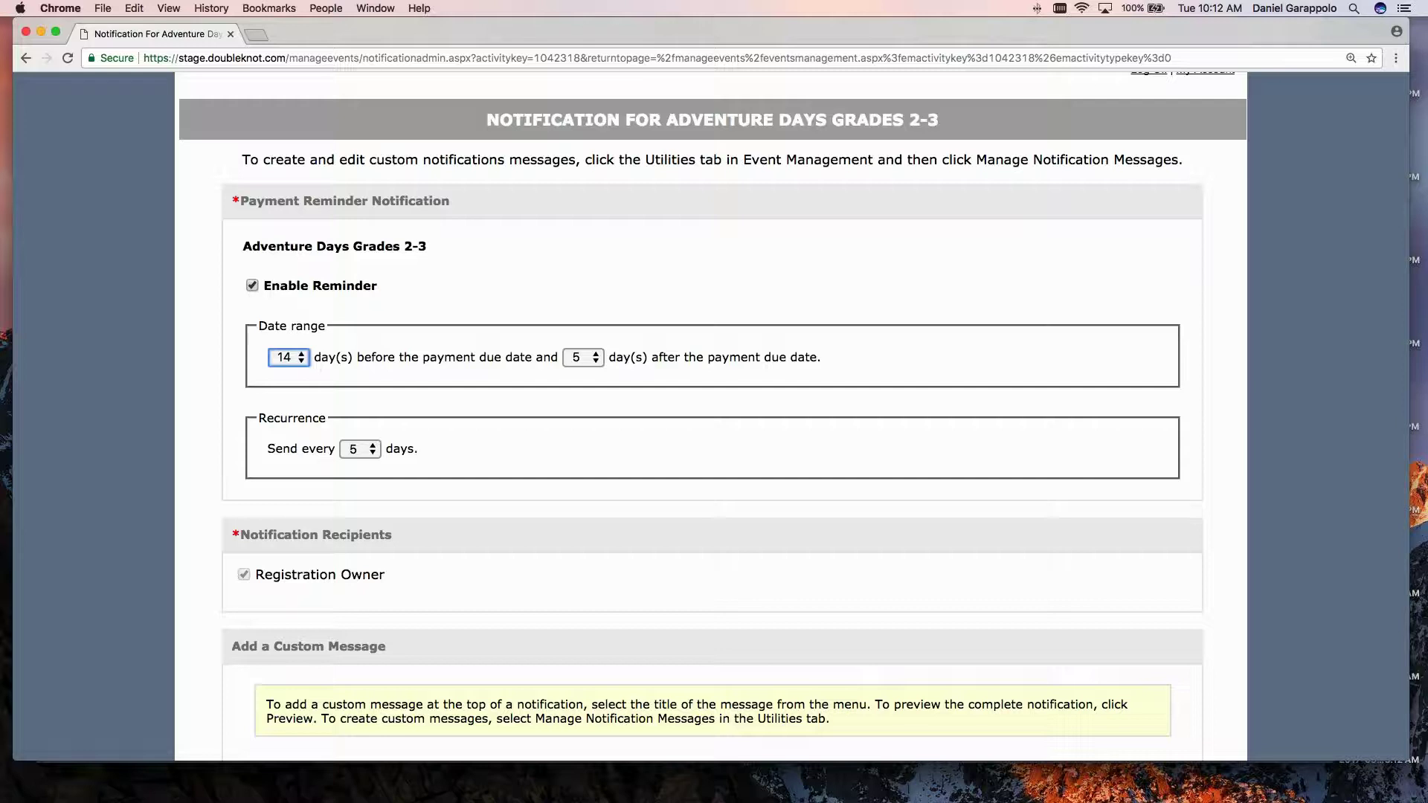
{"action": "left_click", "coordinate": [584, 358]}
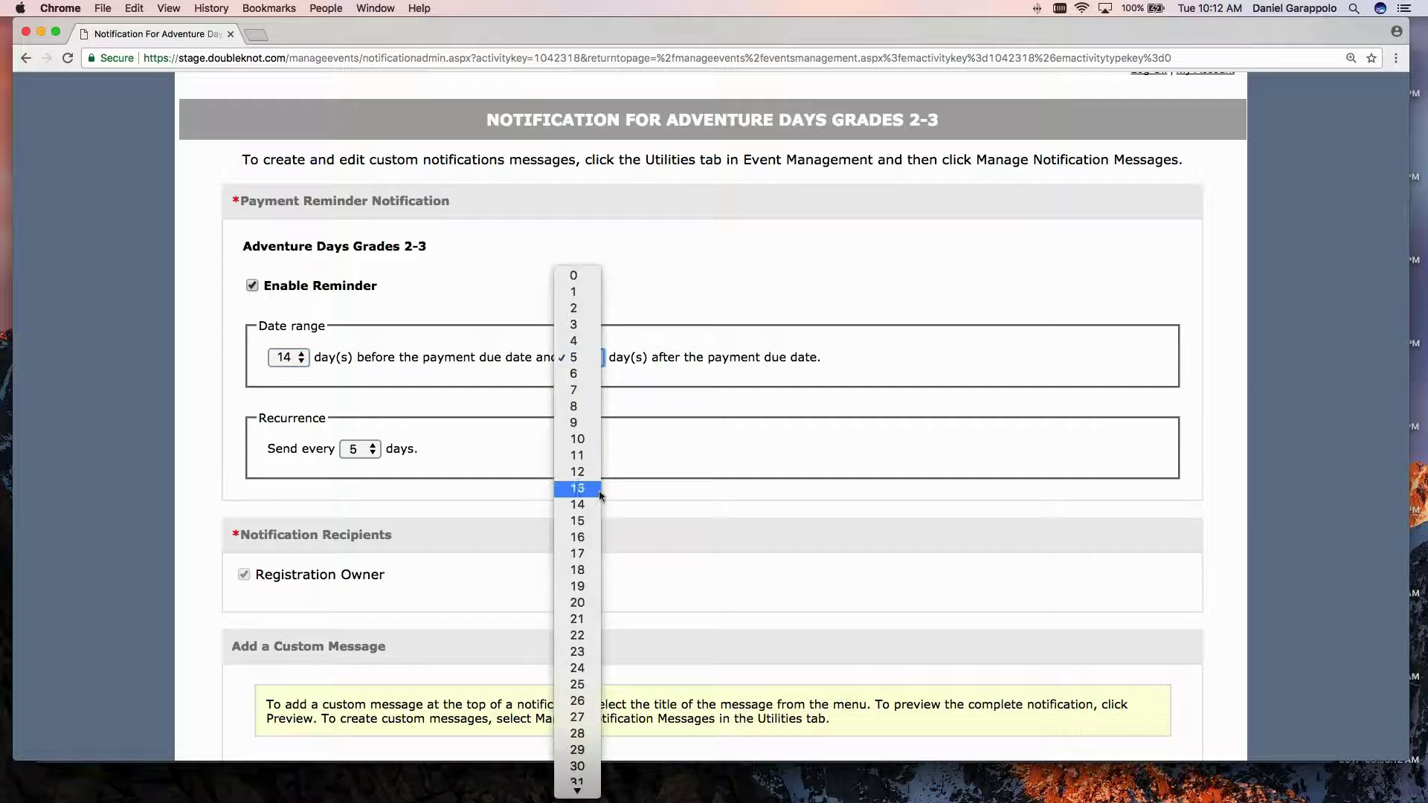
{"action": "left_click", "coordinate": [577, 504]}
{"action": "left_click", "coordinate": [373, 455]}
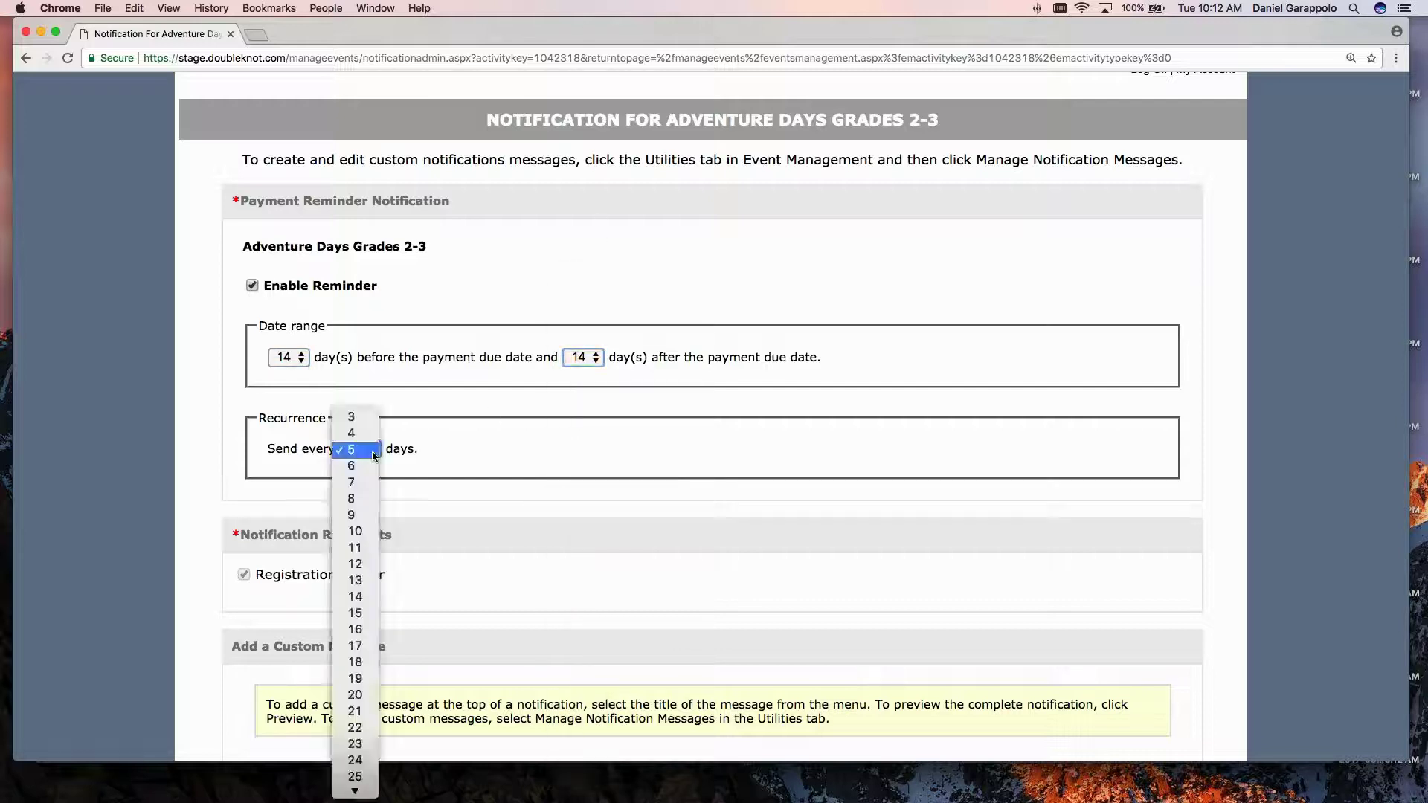
{"action": "left_click", "coordinate": [364, 484]}
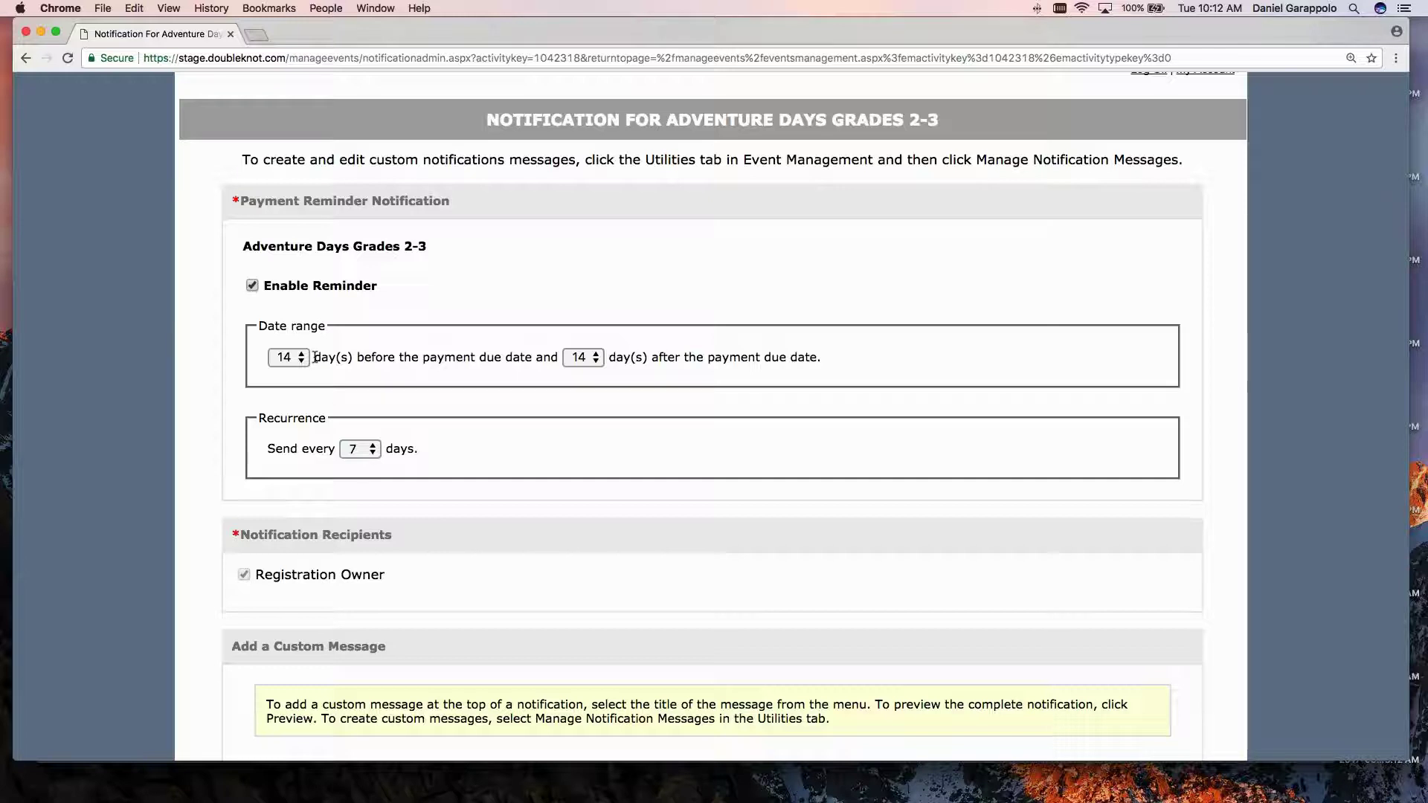
Point out the date-range and Send every wording, then return to the activity's management page.
{"action": "left_click_drag", "start_coordinate": [313, 359], "coordinate": [501, 357]}
{"action": "left_click", "coordinate": [616, 357]}
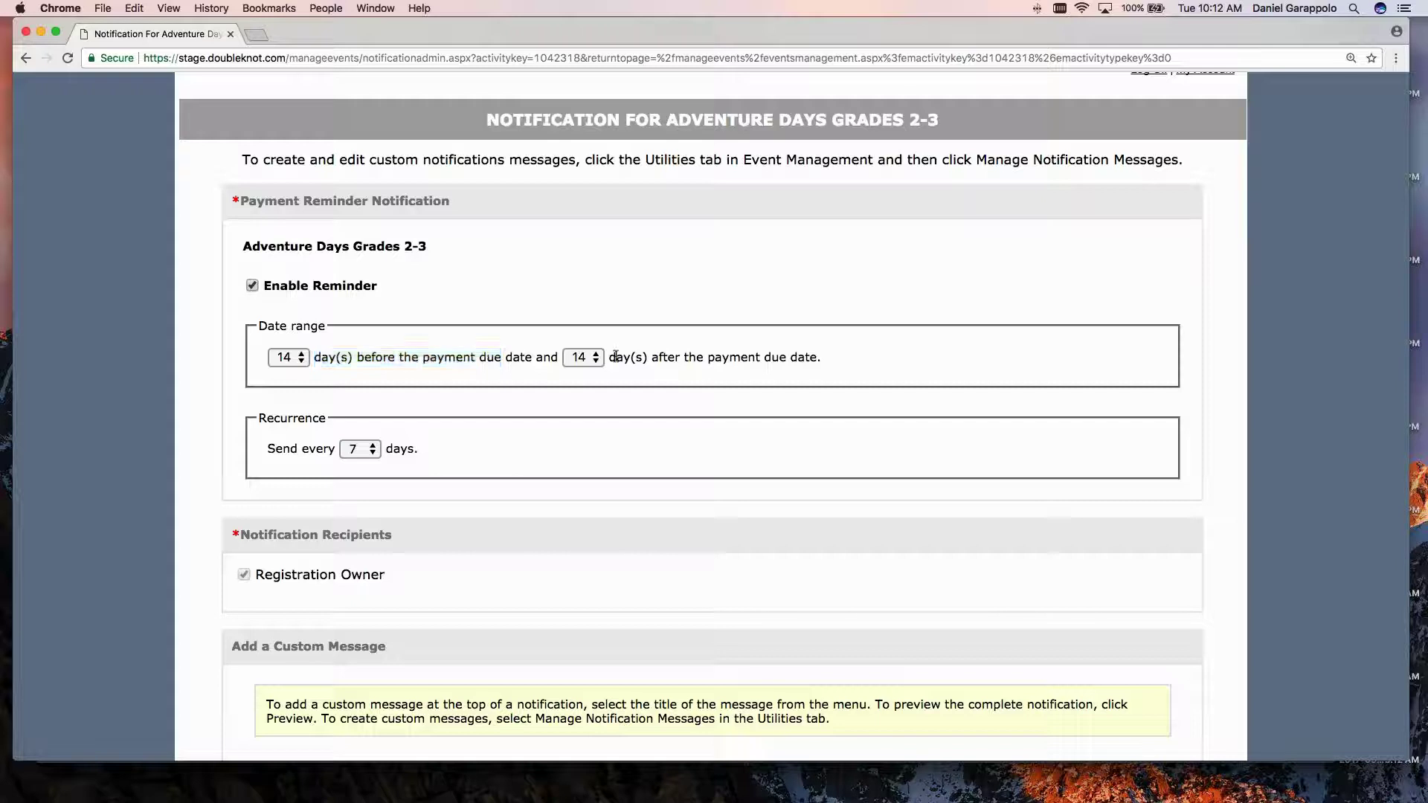
{"action": "left_click_drag", "start_coordinate": [616, 357], "coordinate": [815, 355]}
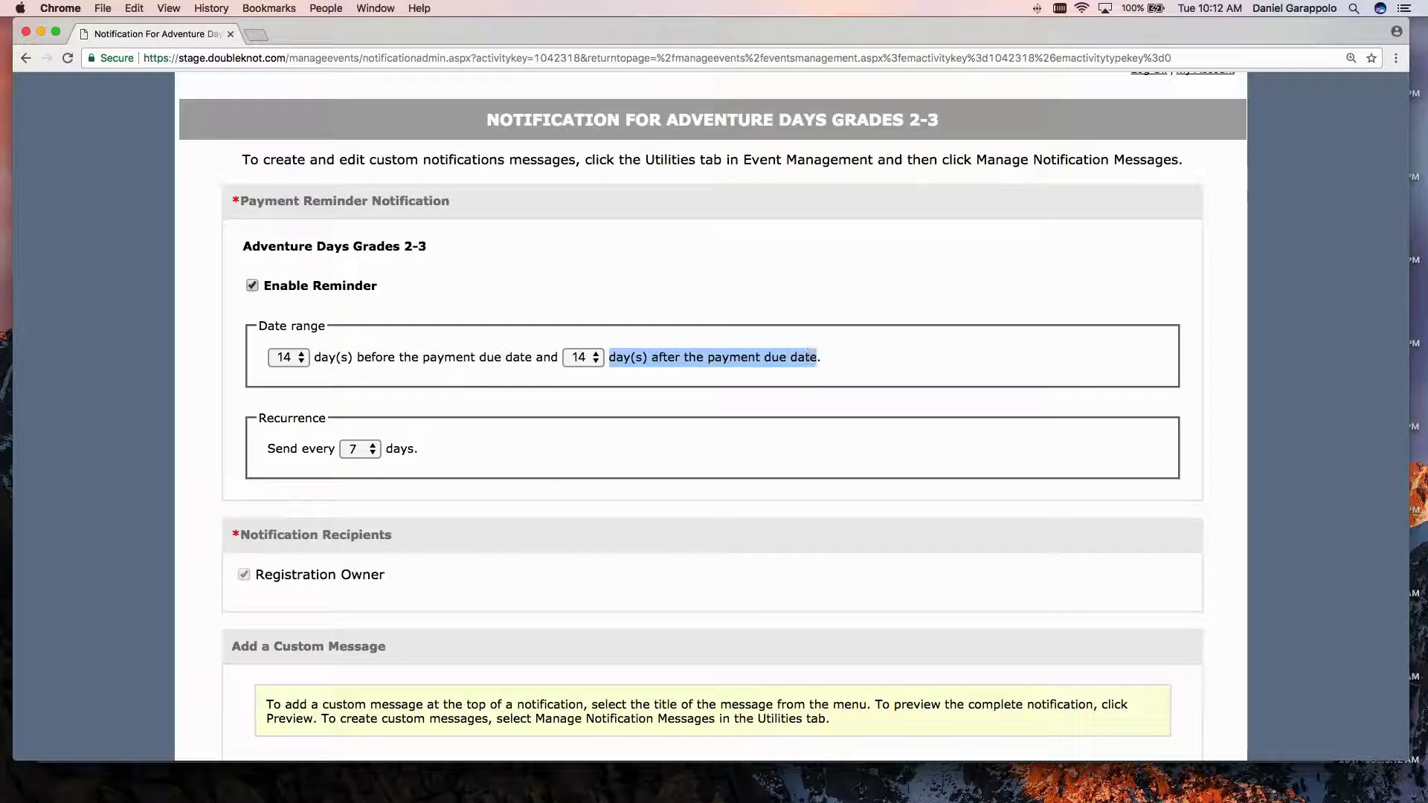
{"action": "left_click", "coordinate": [440, 397]}
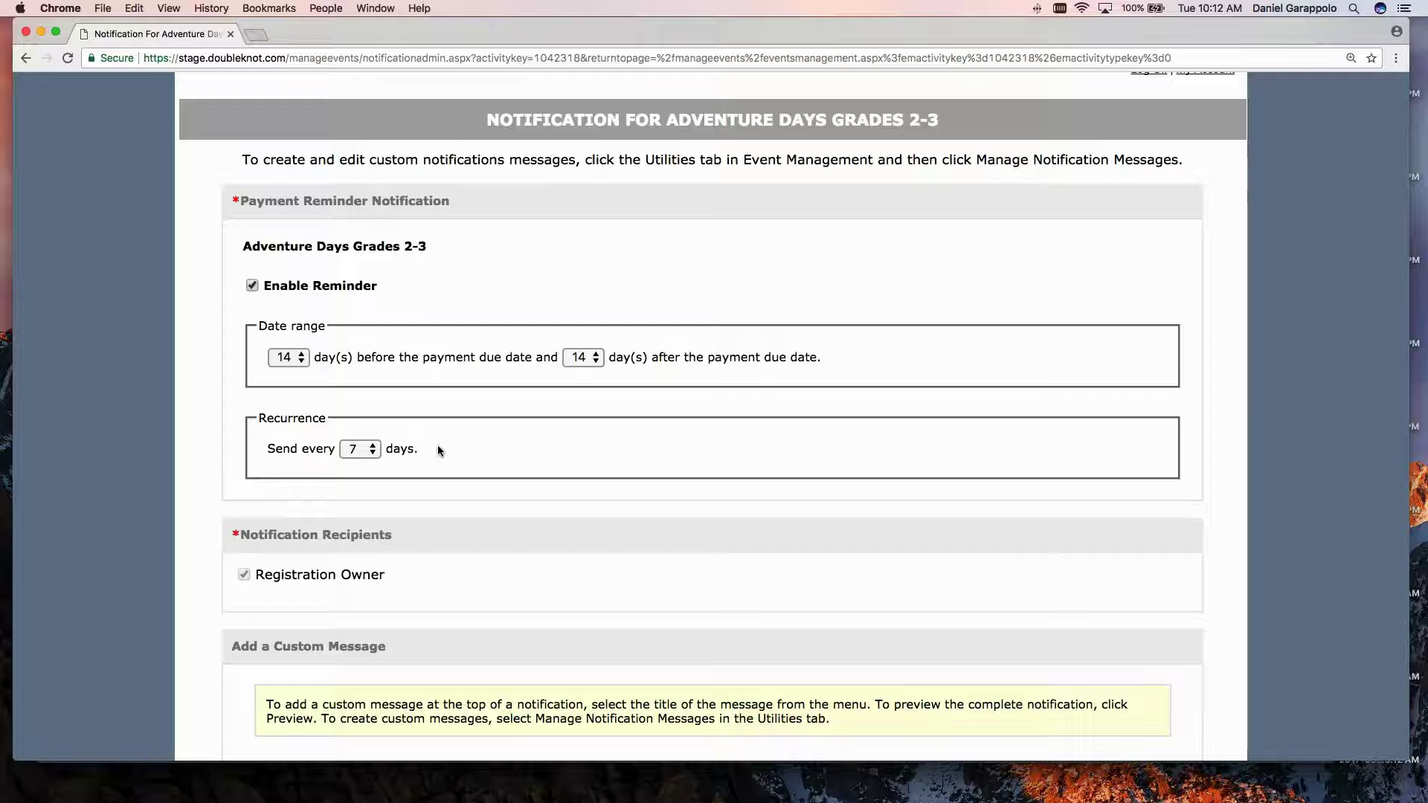
{"action": "left_click_drag", "start_coordinate": [267, 449], "coordinate": [336, 449]}
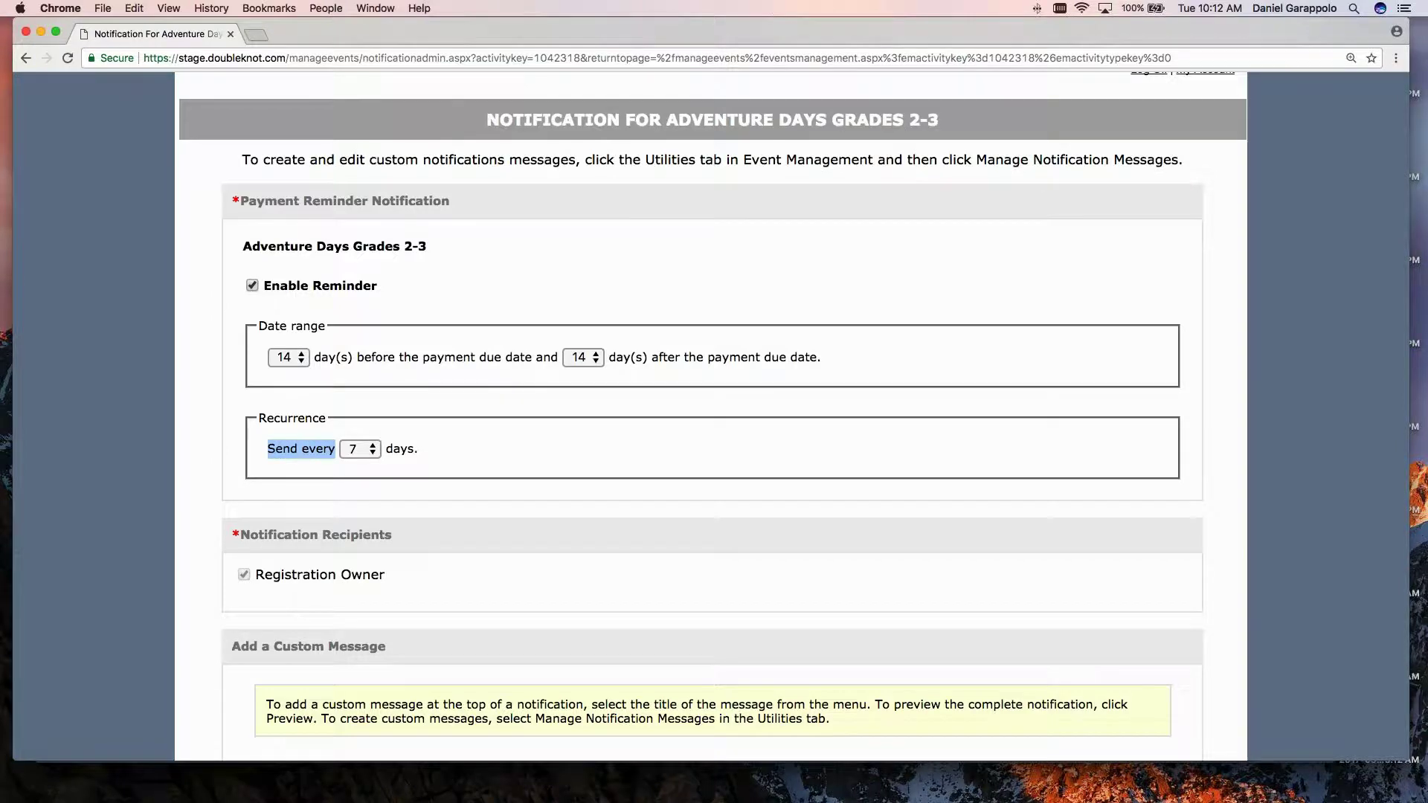
{"action": "key", "text": "super+["}
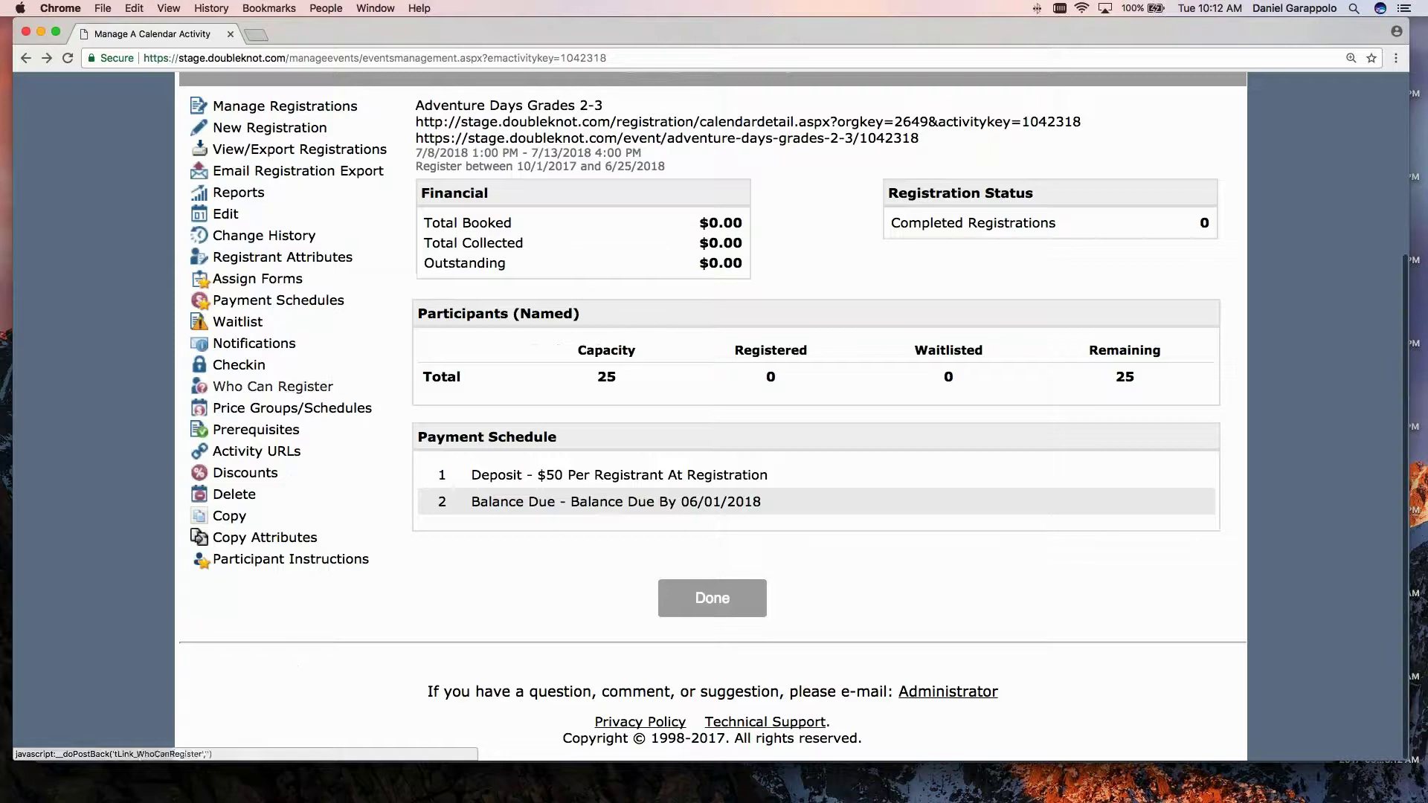
Re-enter the reminder settings: enabled, 14 days before and after due date, resend every 7 days.
{"action": "left_click", "coordinate": [247, 346]}
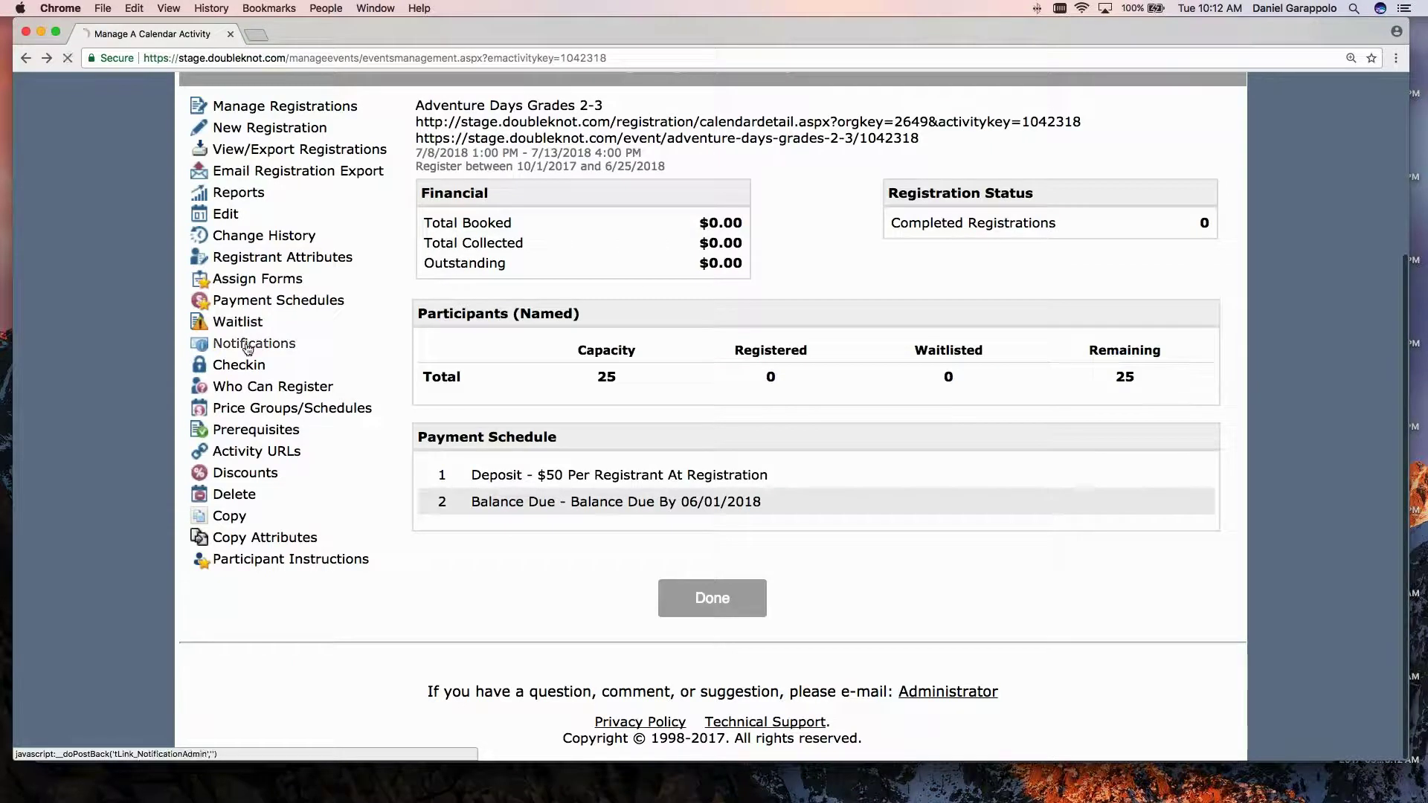
{"action": "scroll", "coordinate": [374, 450], "scroll_direction": "down", "scroll_amount": 1}
{"action": "scroll", "coordinate": [374, 451], "scroll_direction": "down", "scroll_amount": 1}
{"action": "left_click", "coordinate": [270, 424]}
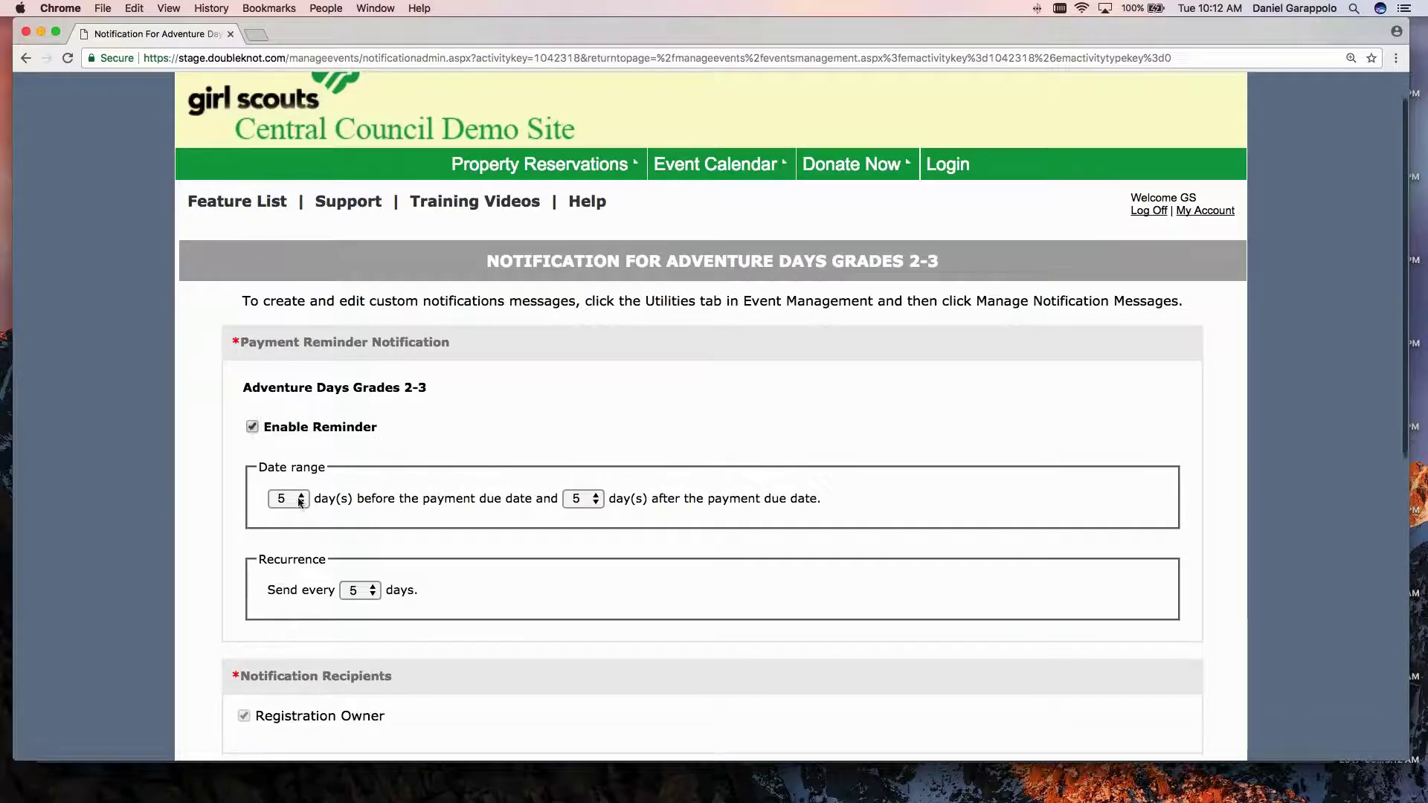
{"action": "left_click", "coordinate": [301, 502]}
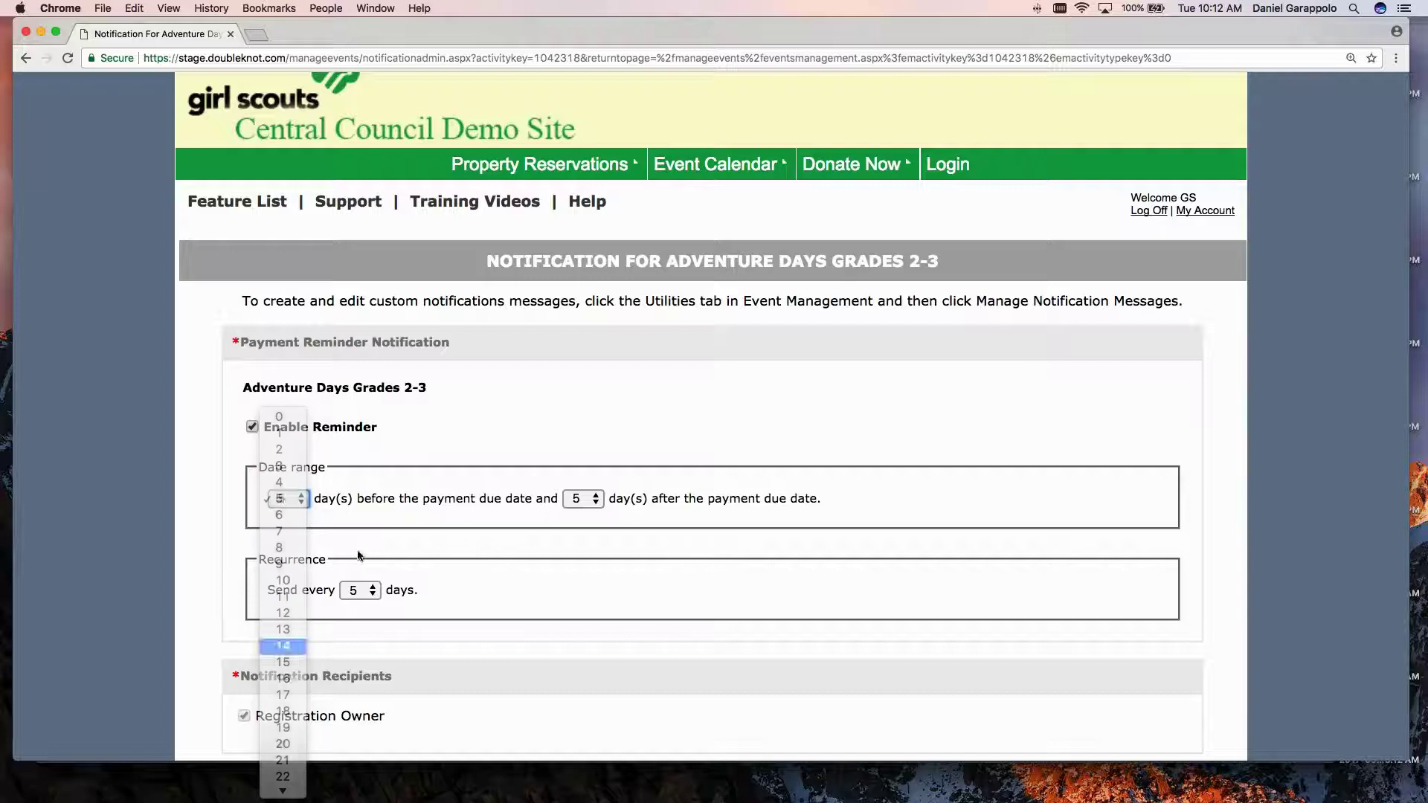
{"action": "left_click", "coordinate": [584, 498]}
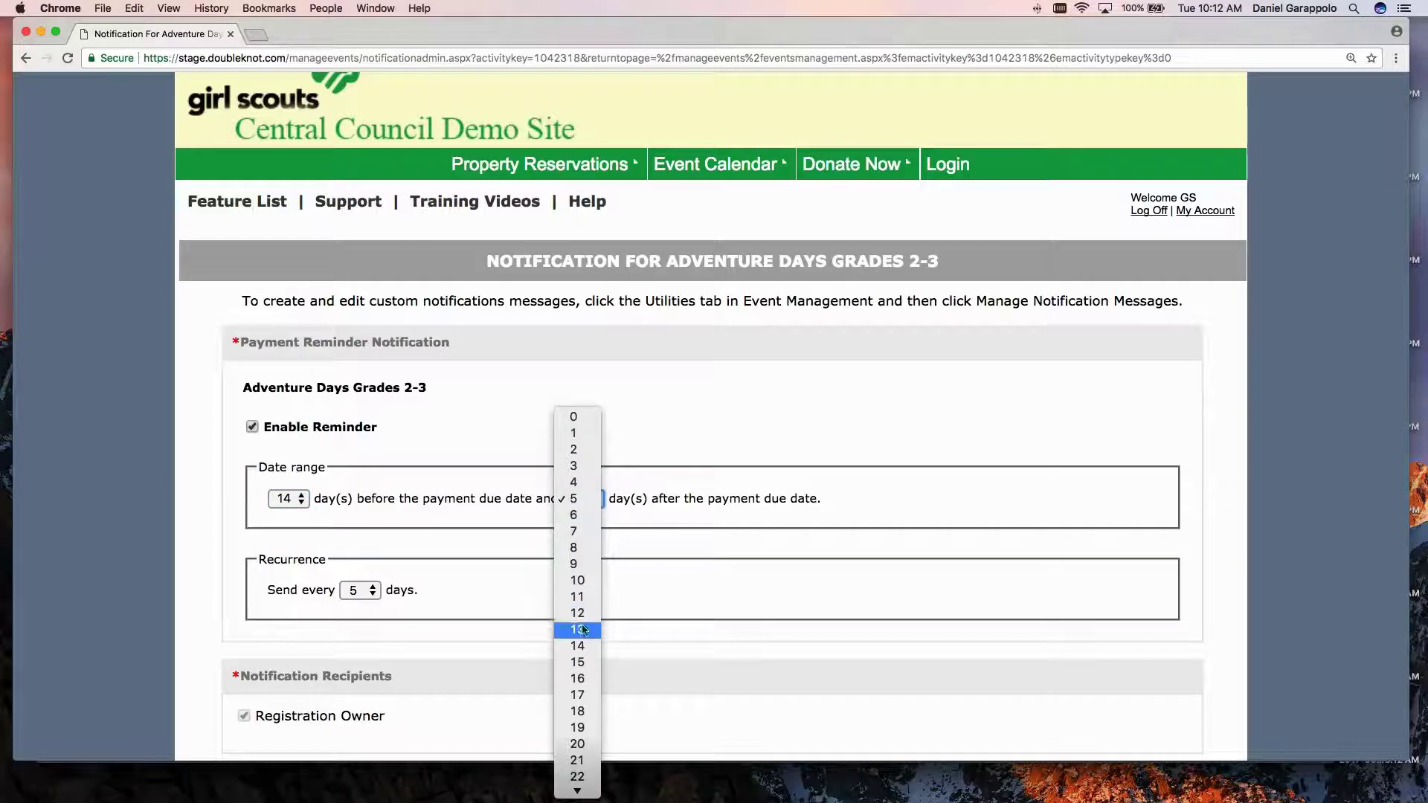
{"action": "left_click", "coordinate": [585, 647]}
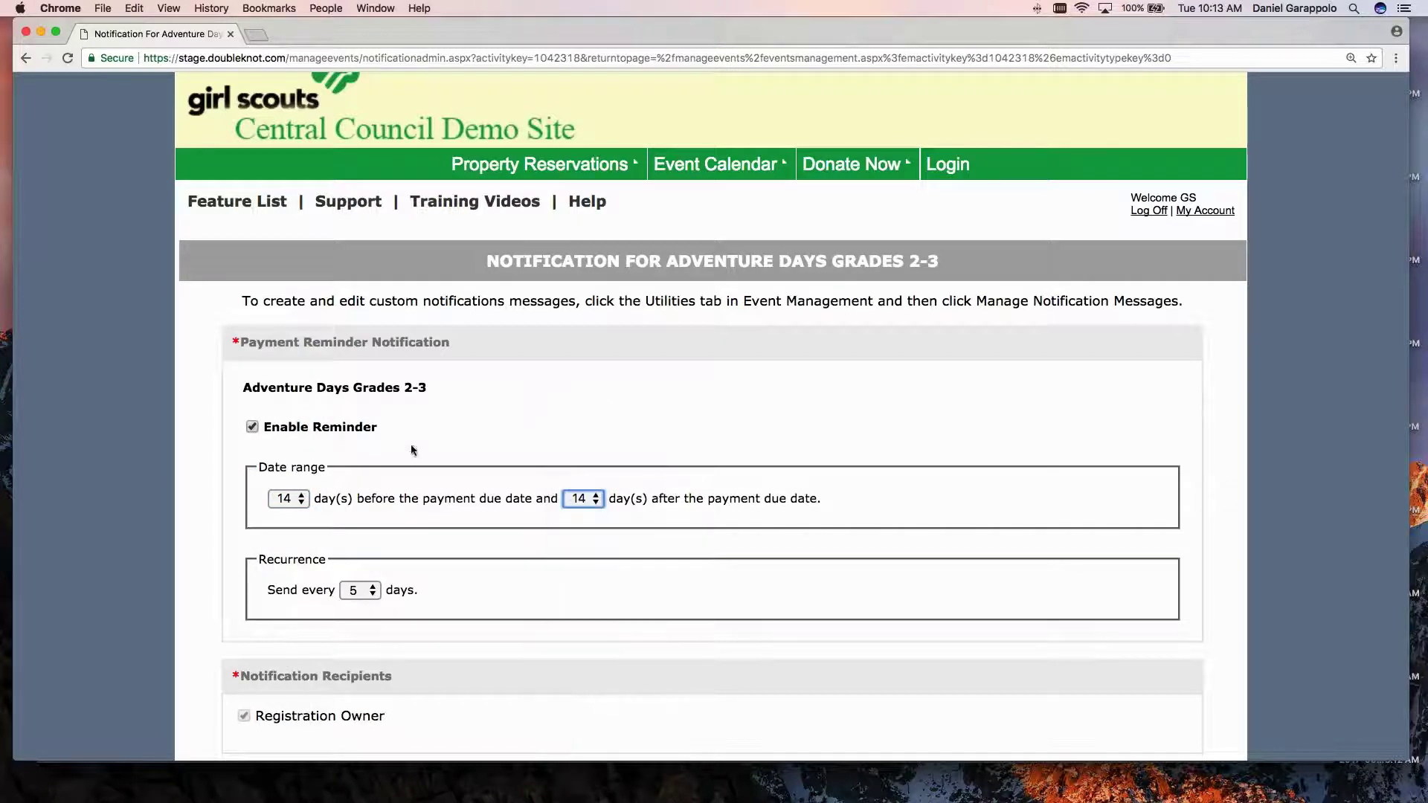
{"action": "left_click", "coordinate": [376, 590]}
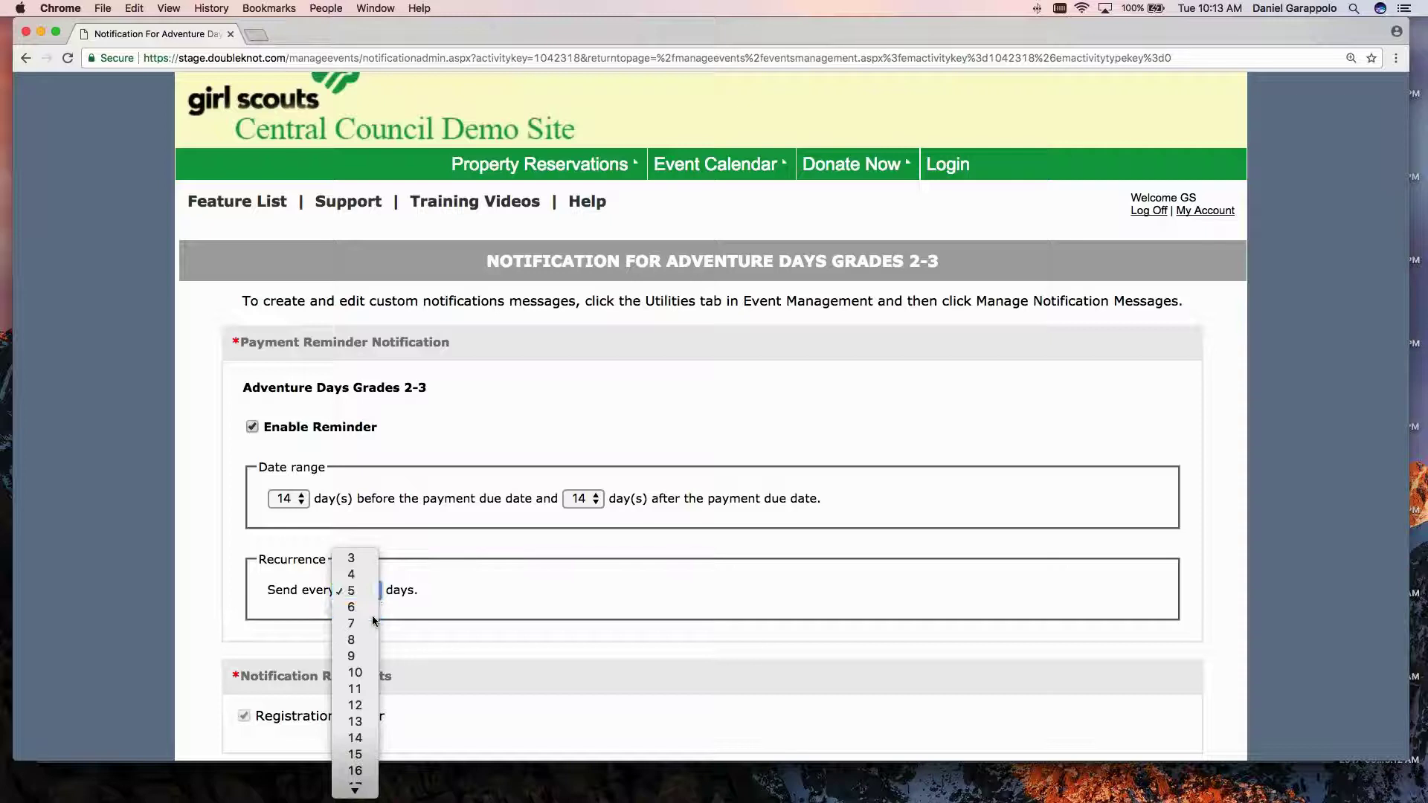
{"action": "left_click", "coordinate": [524, 433]}
{"action": "key", "text": "7"}
{"action": "scroll", "coordinate": [518, 433], "scroll_direction": "down", "scroll_amount": 5}
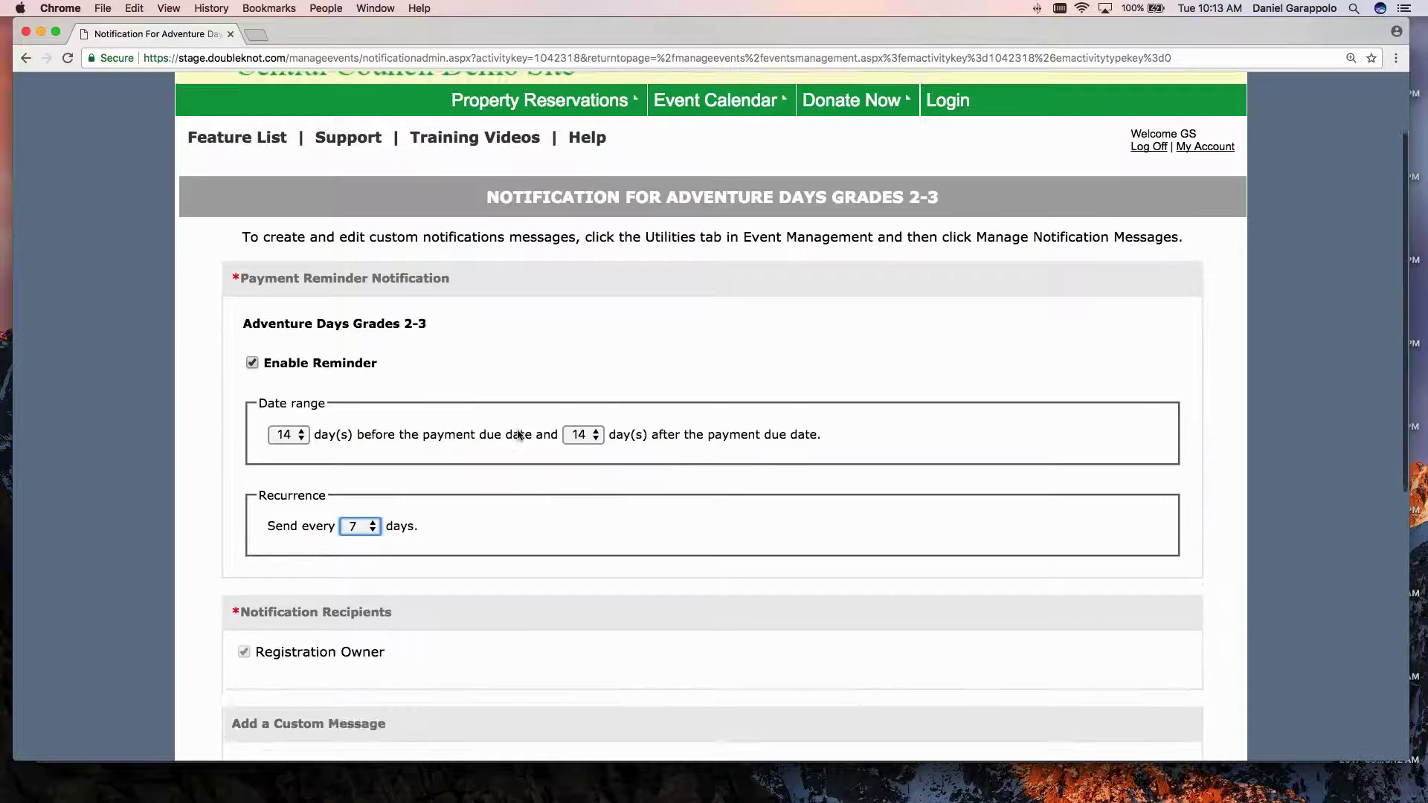
{"action": "scroll", "coordinate": [519, 435], "scroll_direction": "down", "scroll_amount": 5}
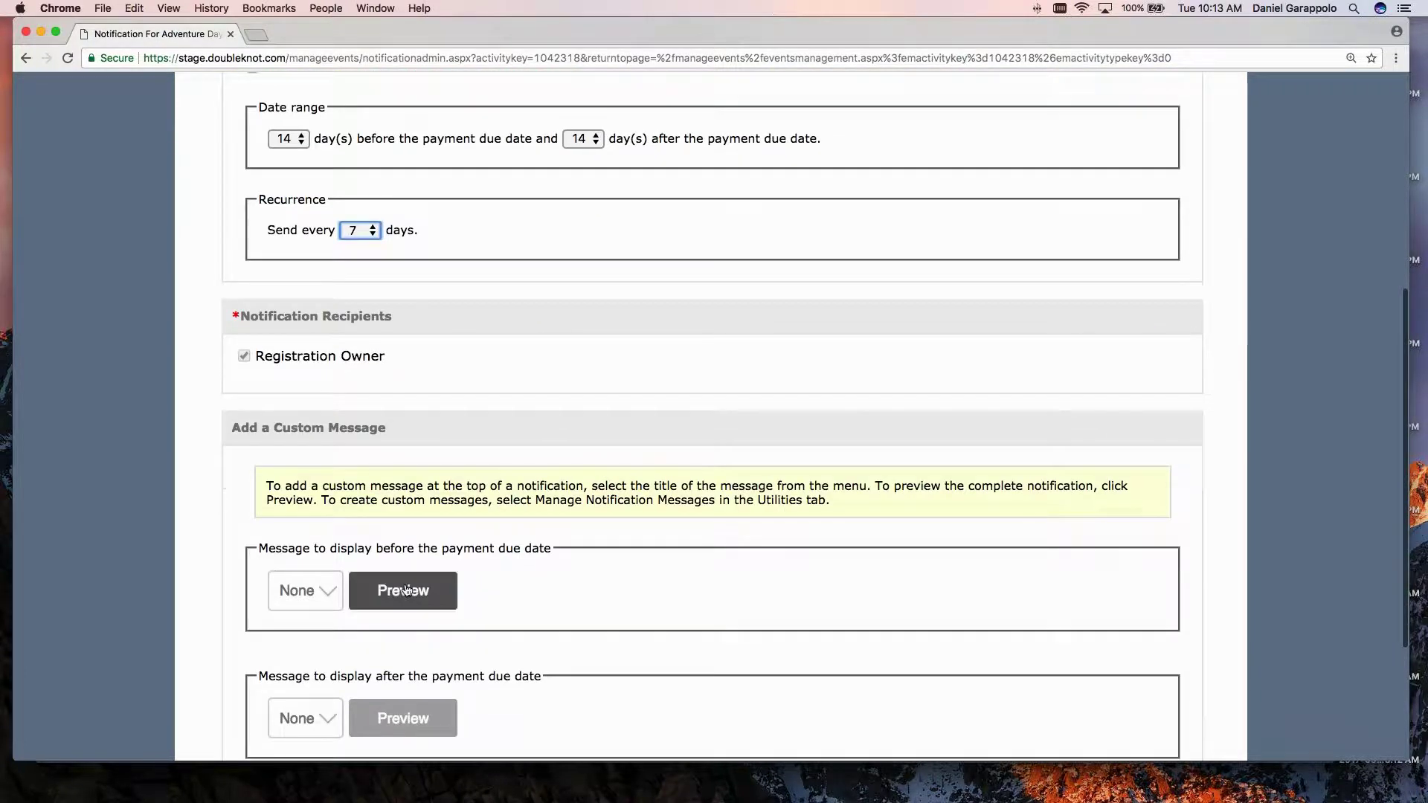
Read through the payment reminder Notification Preview, close it, and save the reminder settings.
{"action": "left_click", "coordinate": [405, 590]}
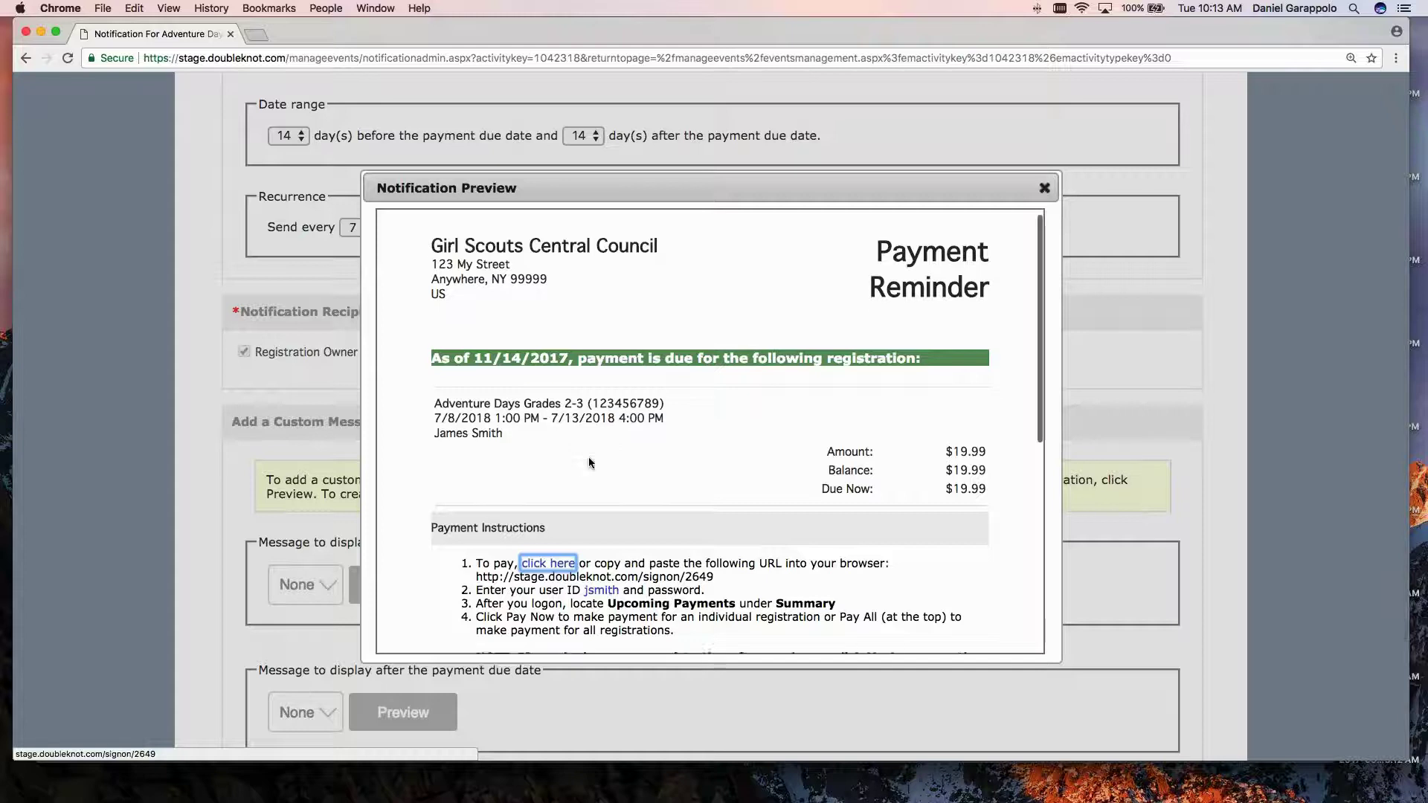
{"action": "scroll", "coordinate": [590, 462], "scroll_direction": "down", "scroll_amount": 2}
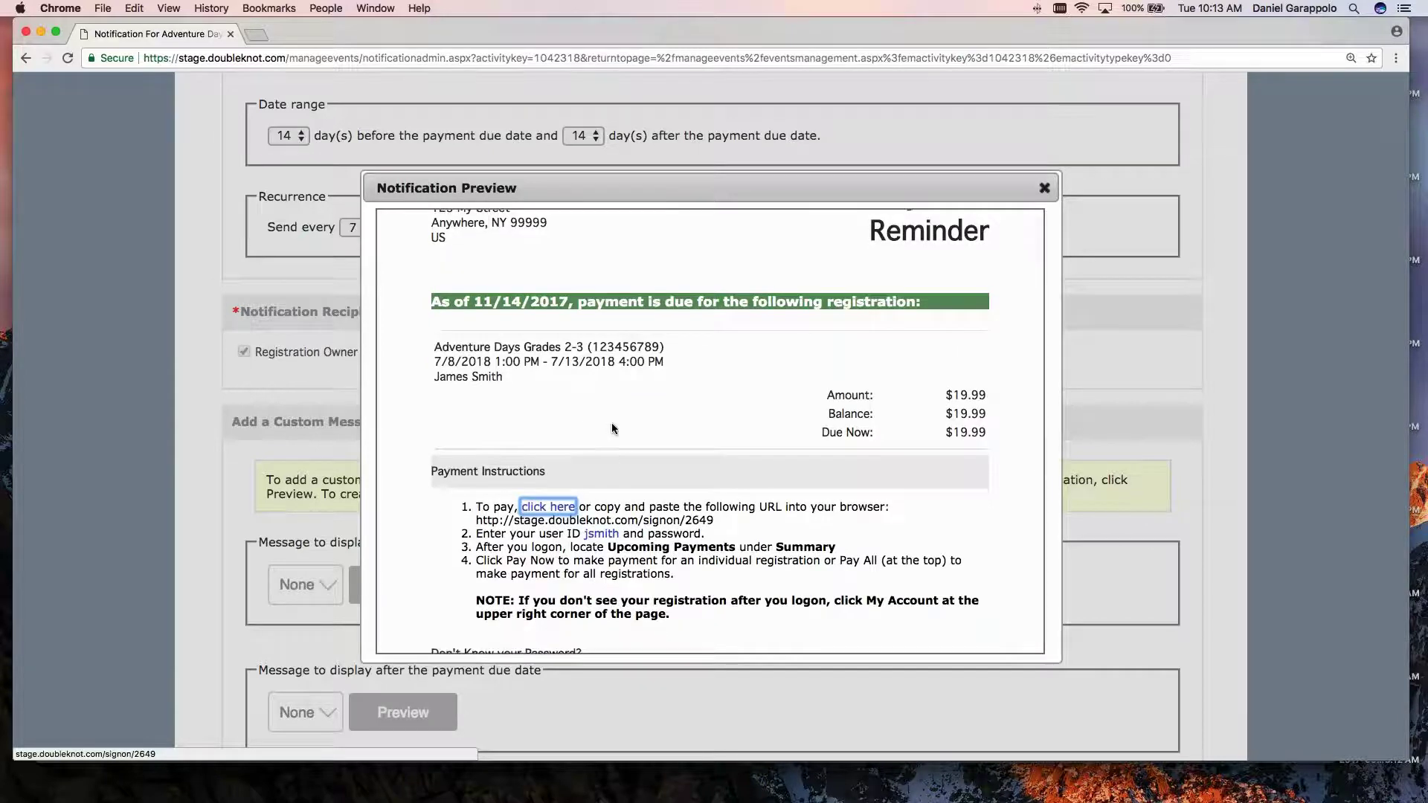
{"action": "scroll", "coordinate": [611, 429], "scroll_direction": "up", "scroll_amount": 1}
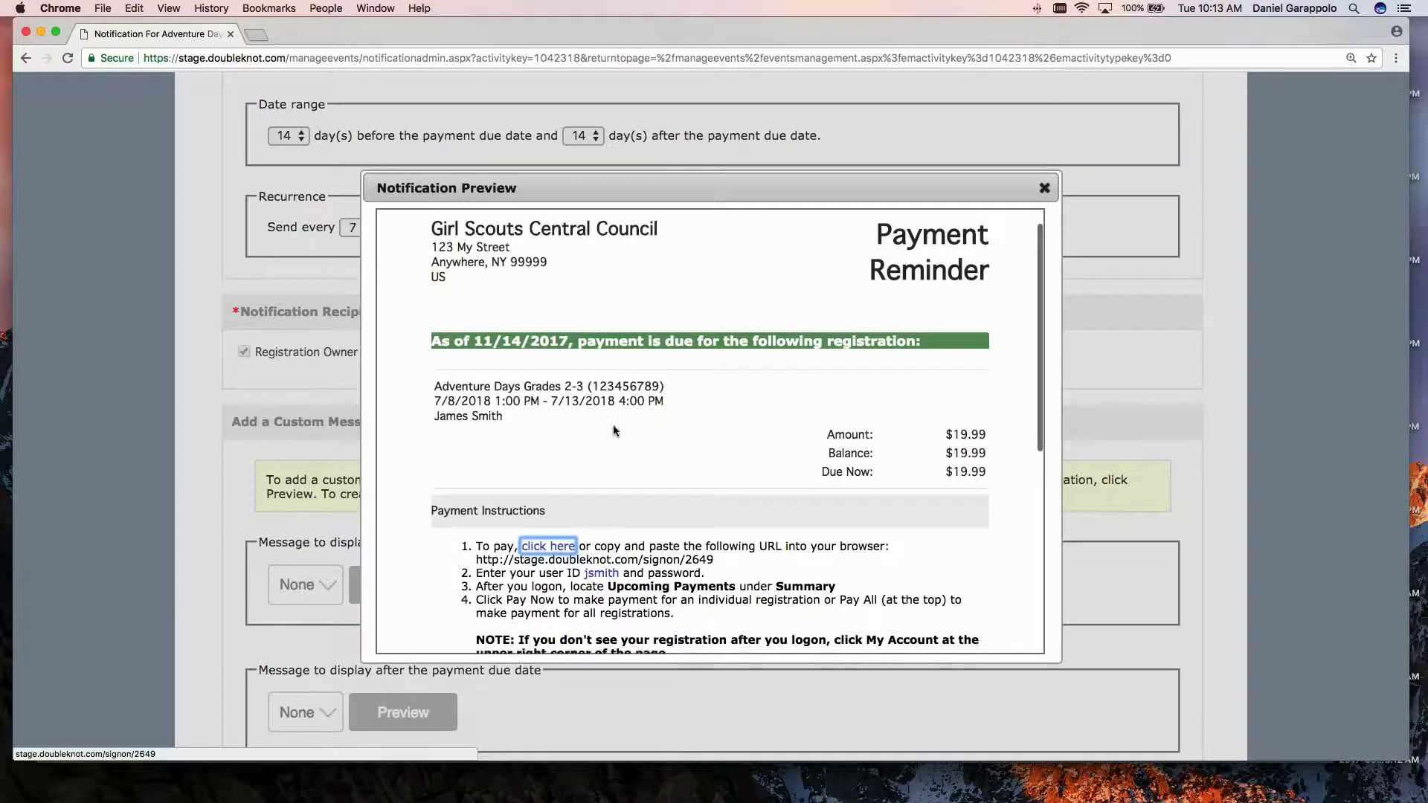
{"action": "scroll", "coordinate": [611, 428], "scroll_direction": "down", "scroll_amount": 2}
{"action": "scroll", "coordinate": [582, 459], "scroll_direction": "down", "scroll_amount": 2}
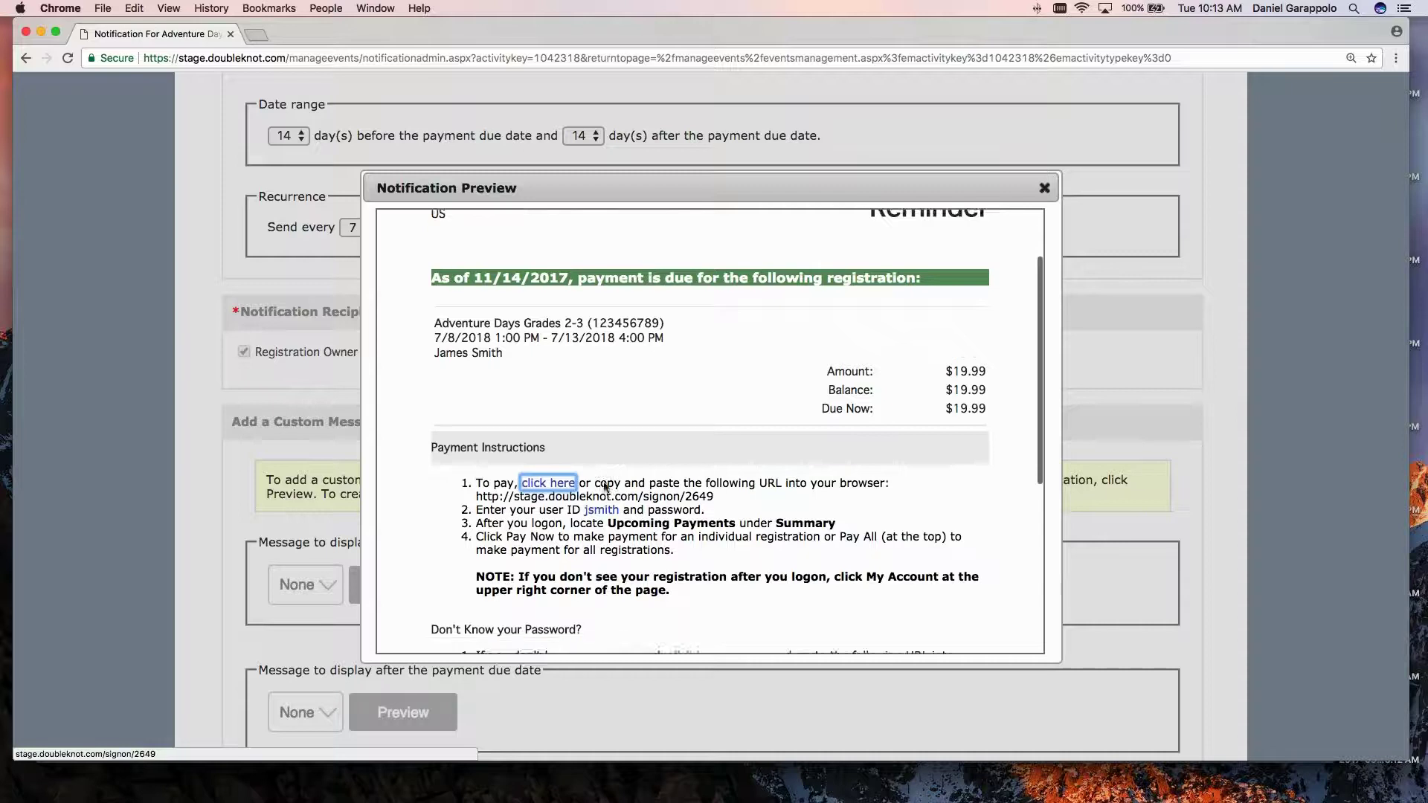
{"action": "scroll", "coordinate": [706, 376], "scroll_direction": "down", "scroll_amount": 10}
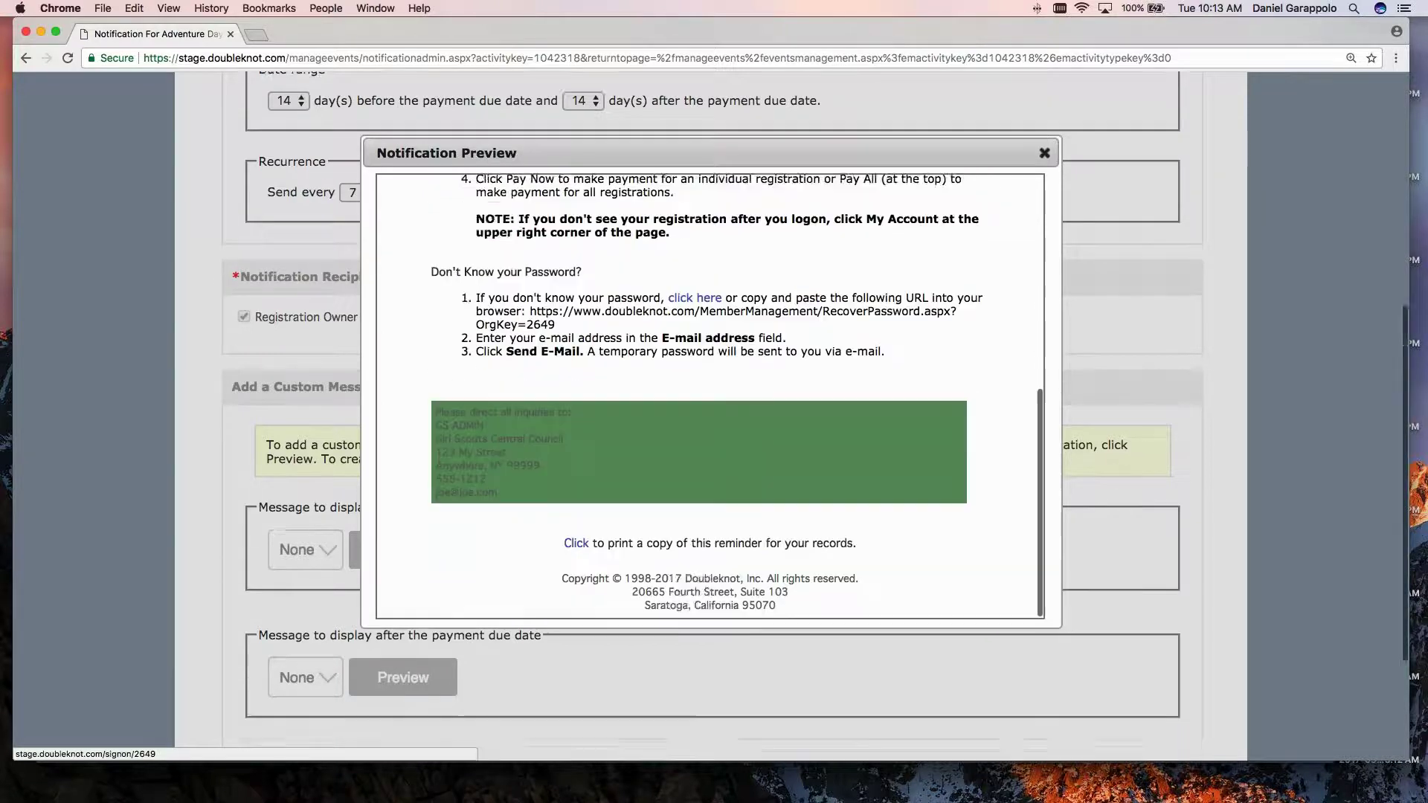
{"action": "scroll", "coordinate": [1030, 127], "scroll_direction": "up", "scroll_amount": 5}
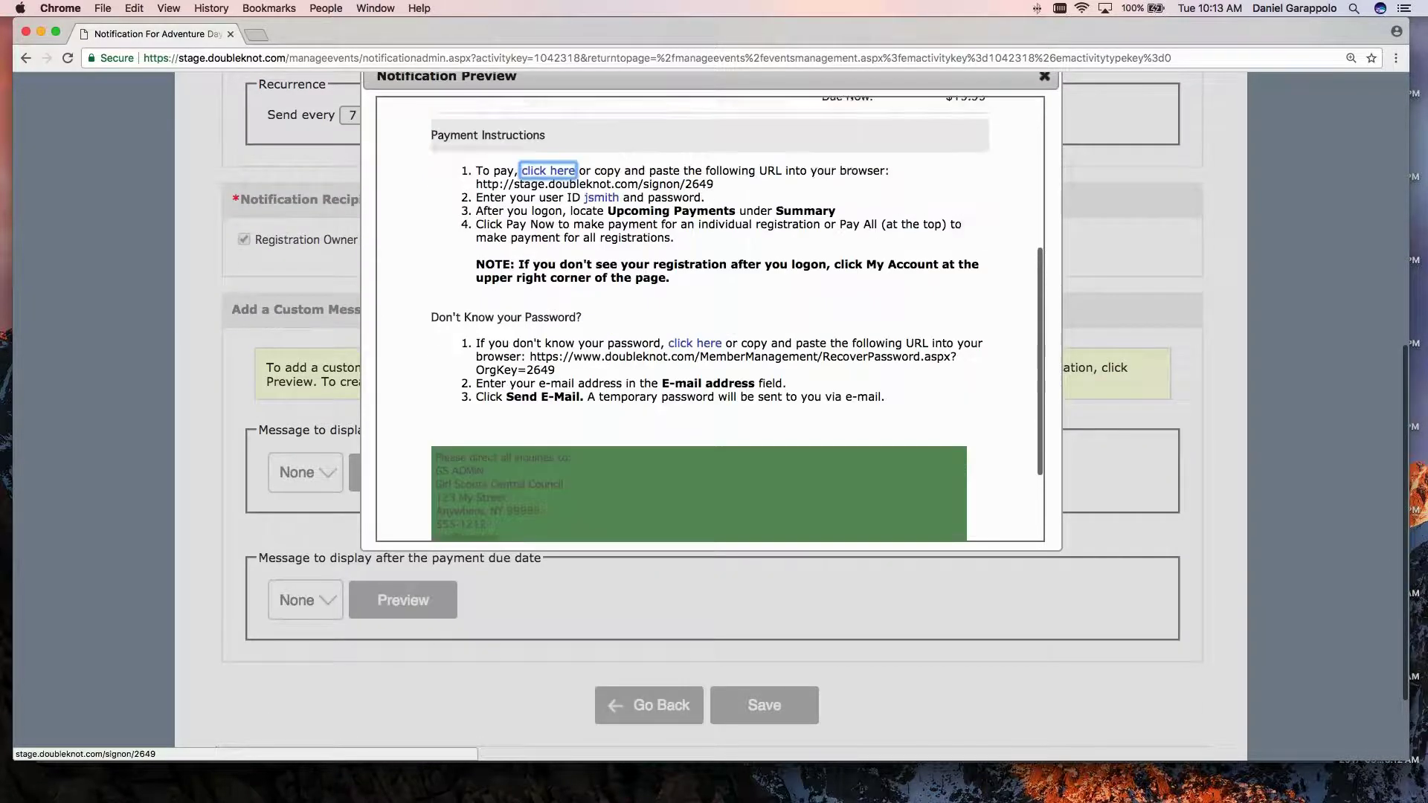
{"action": "left_click", "coordinate": [1045, 76]}
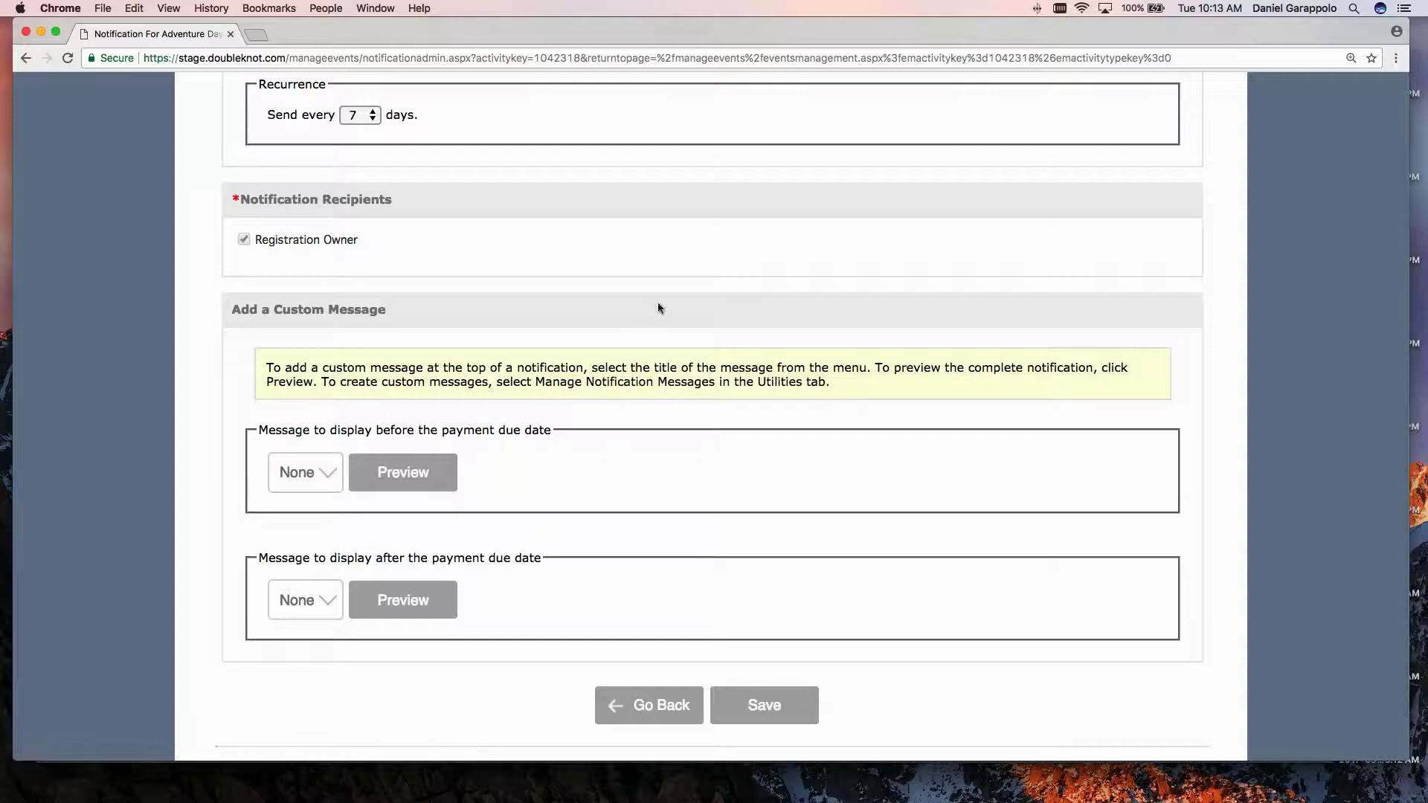
{"action": "left_click", "coordinate": [764, 705]}
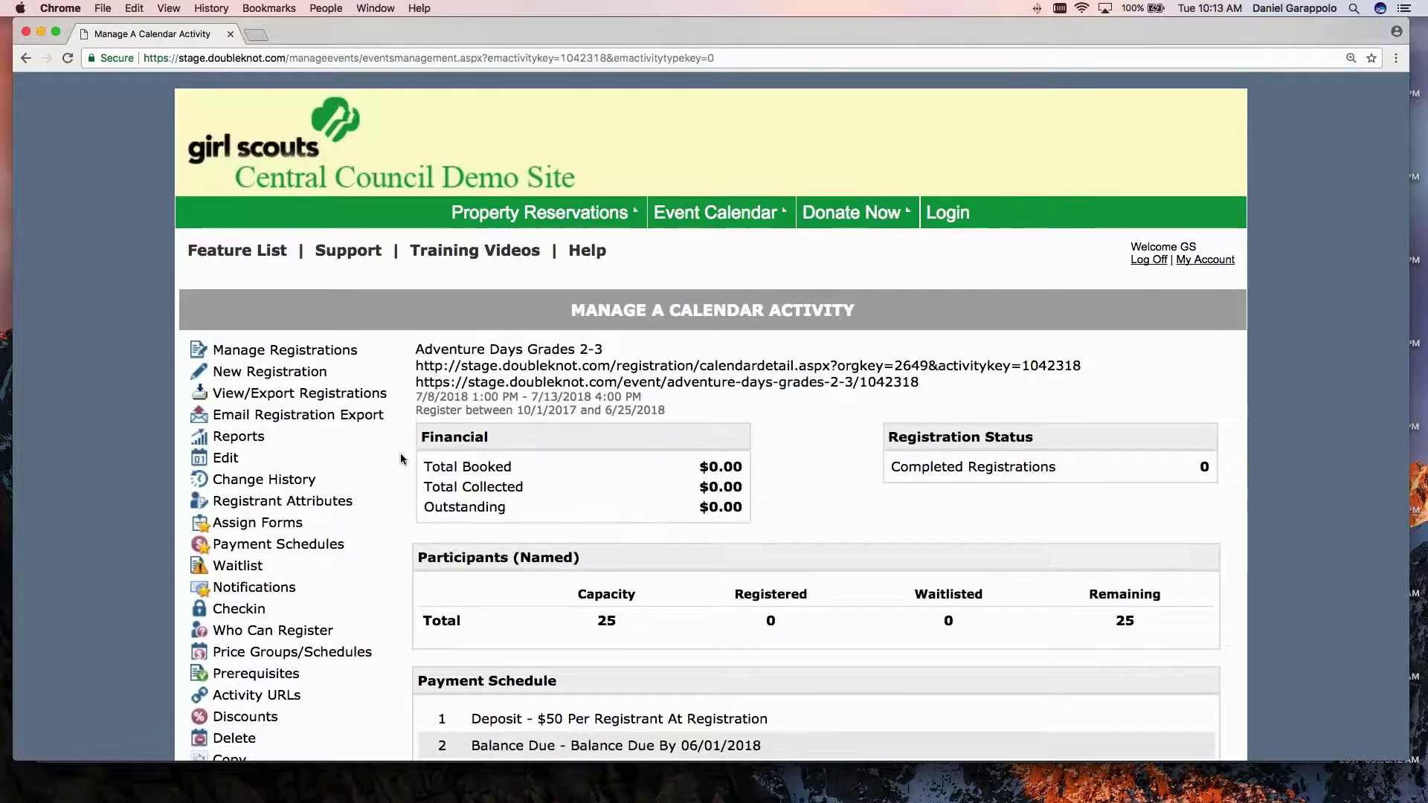
{"action": "scroll", "coordinate": [401, 459], "scroll_direction": "down", "scroll_amount": 5}
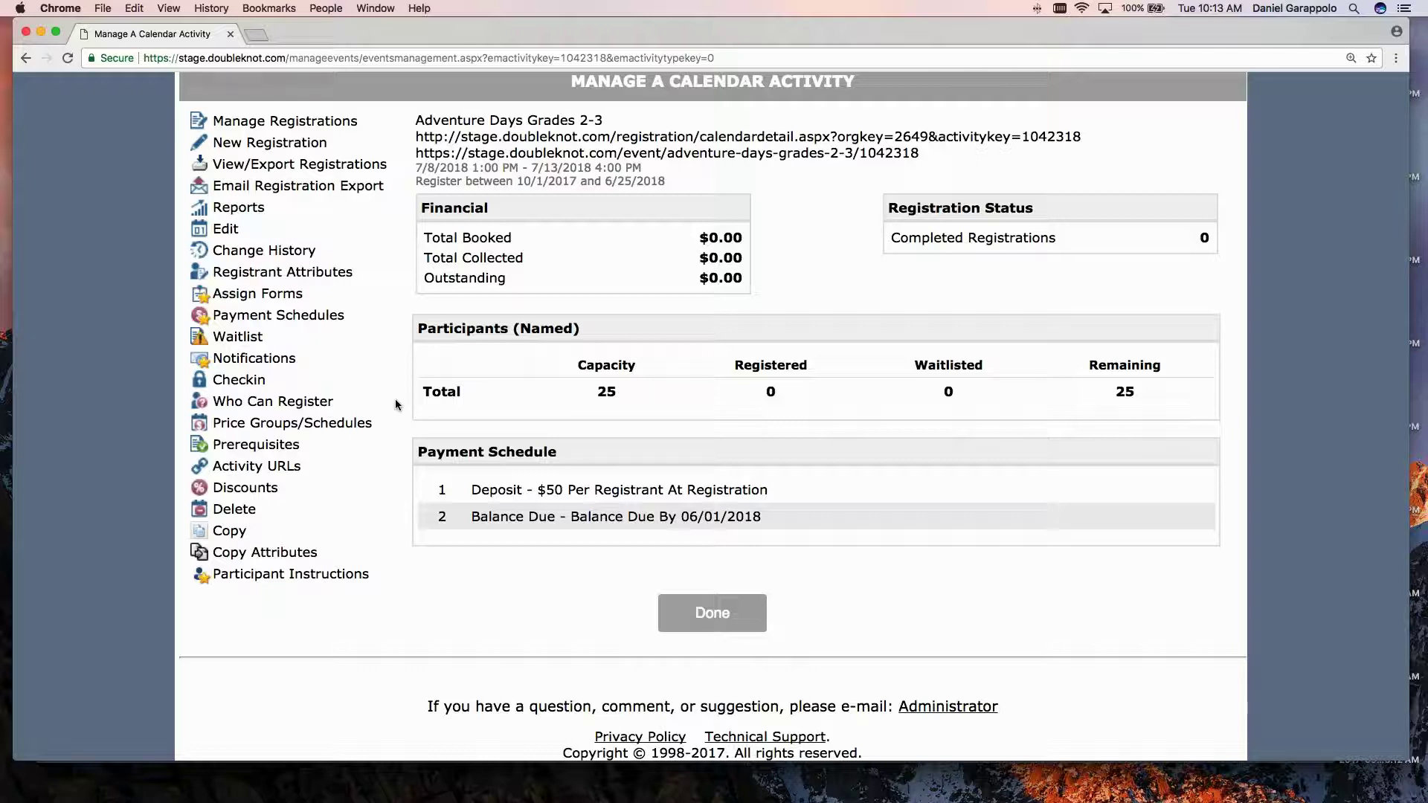
{"action": "scroll", "coordinate": [386, 412], "scroll_direction": "down", "scroll_amount": 1}
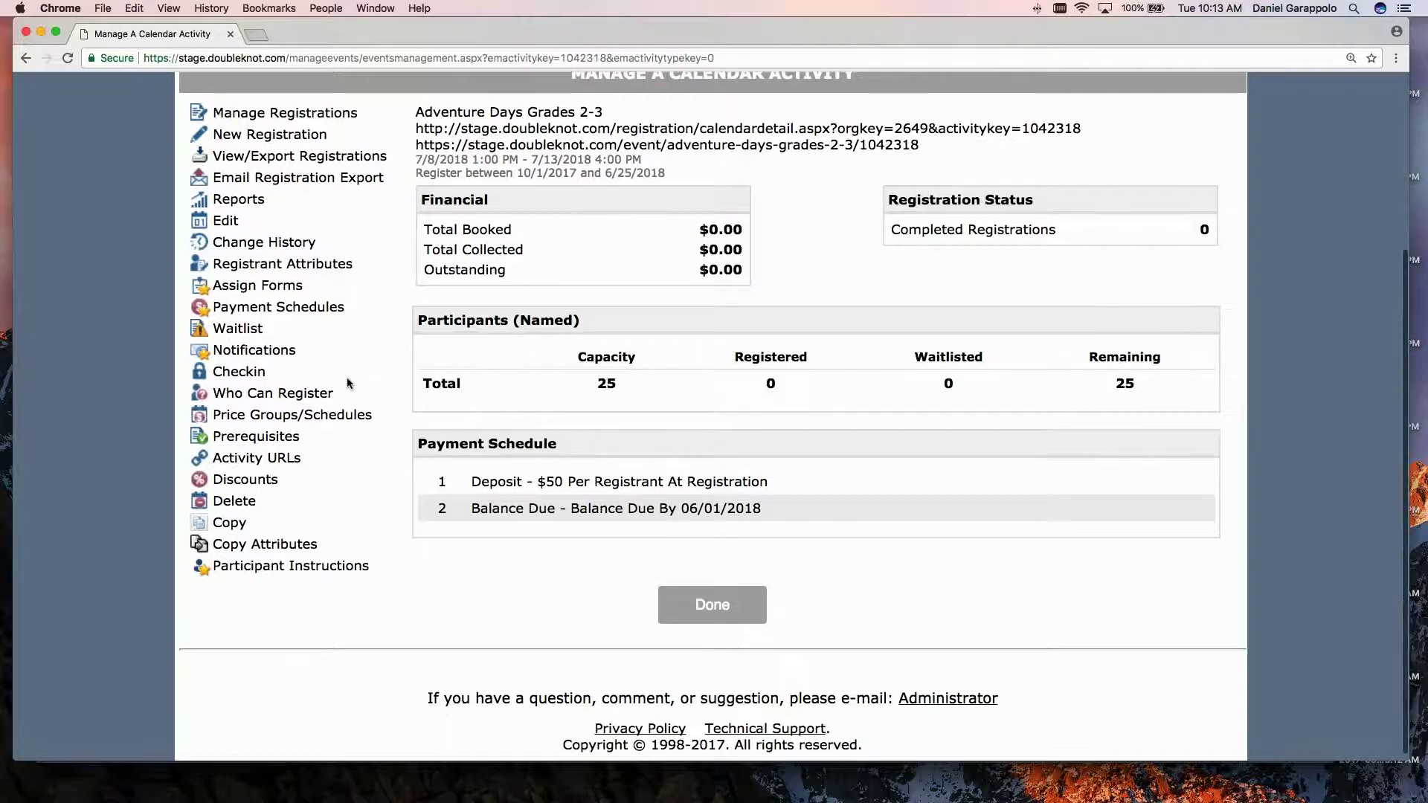
{"action": "scroll", "coordinate": [347, 384], "scroll_direction": "down", "scroll_amount": 1}
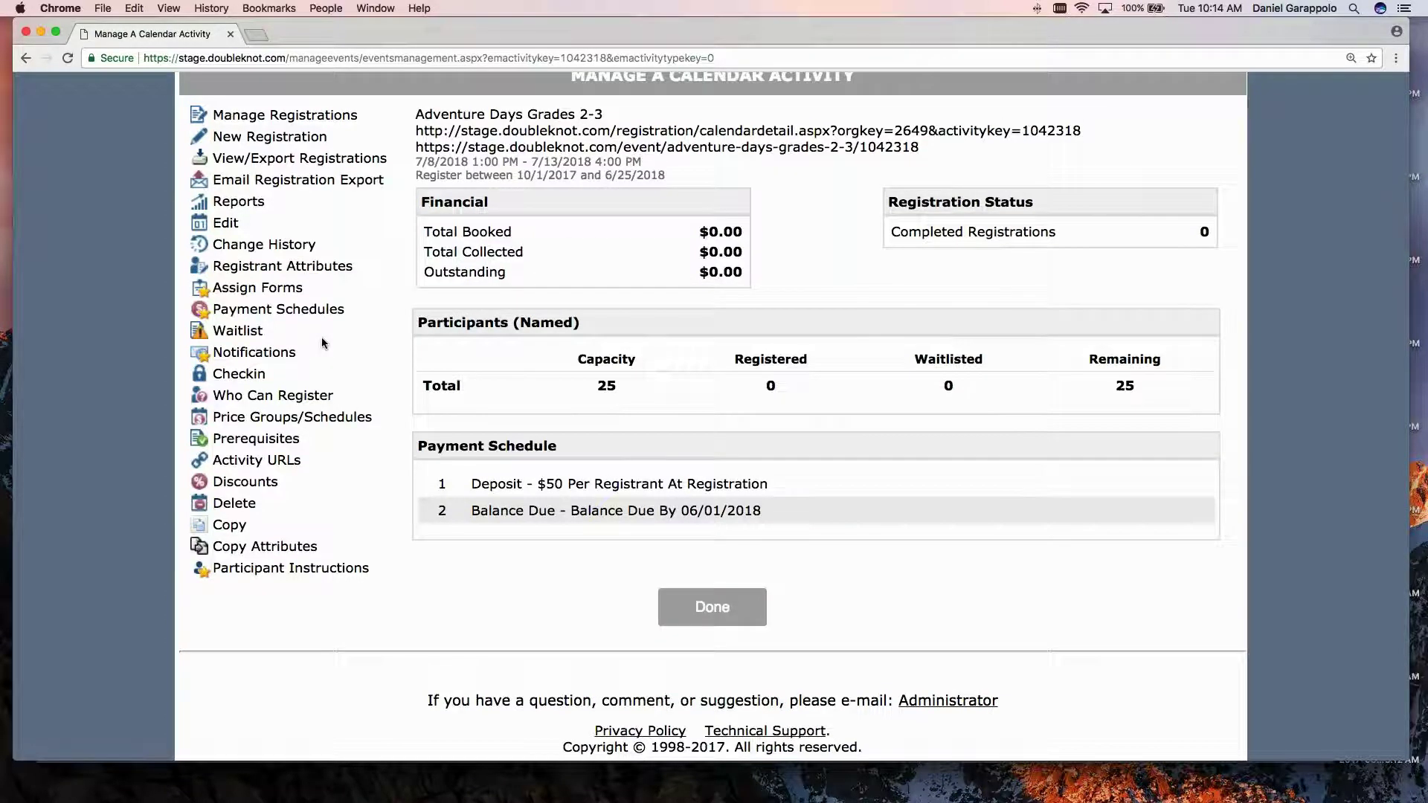
{"action": "scroll", "coordinate": [324, 343], "scroll_direction": "up", "scroll_amount": 2}
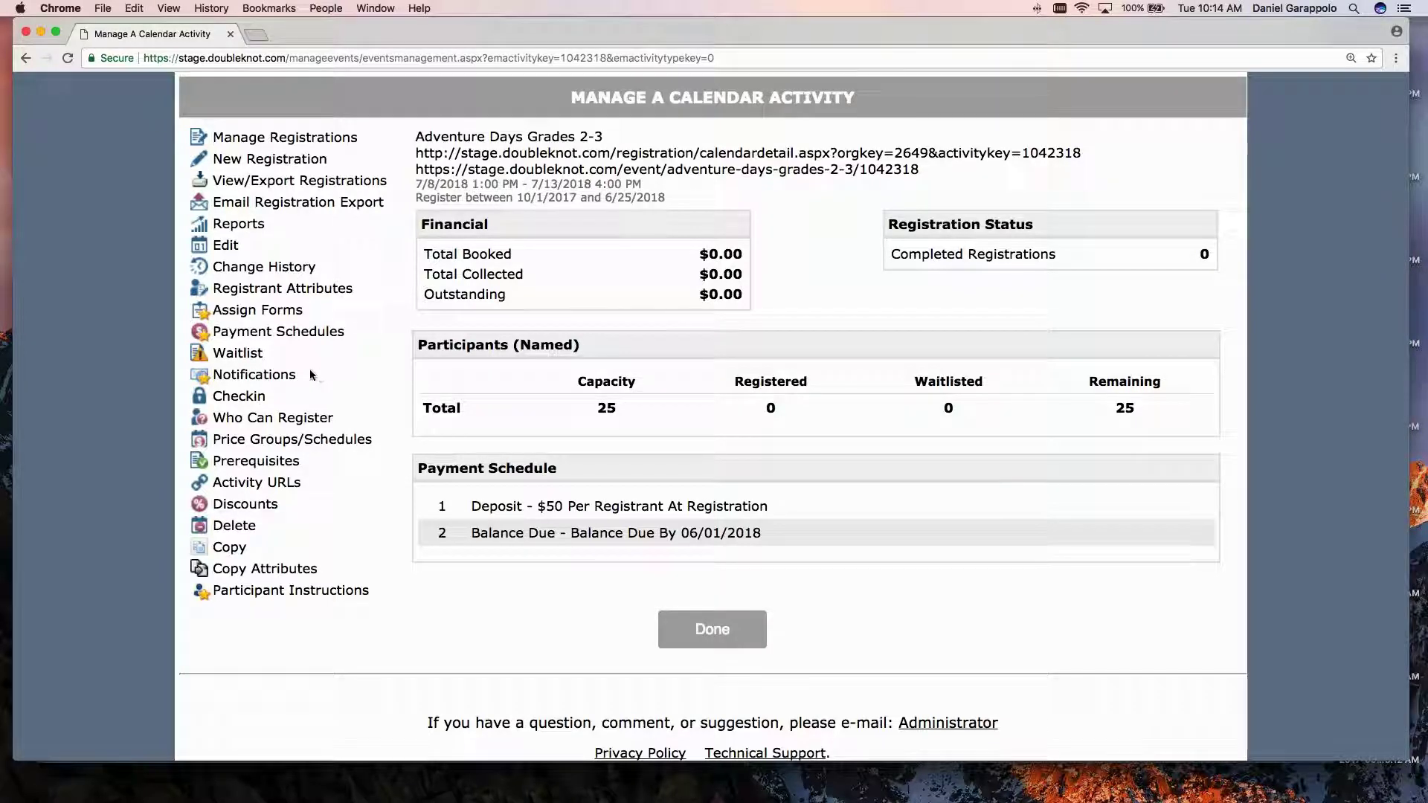
{"action": "scroll", "coordinate": [311, 374], "scroll_direction": "down", "scroll_amount": 2}
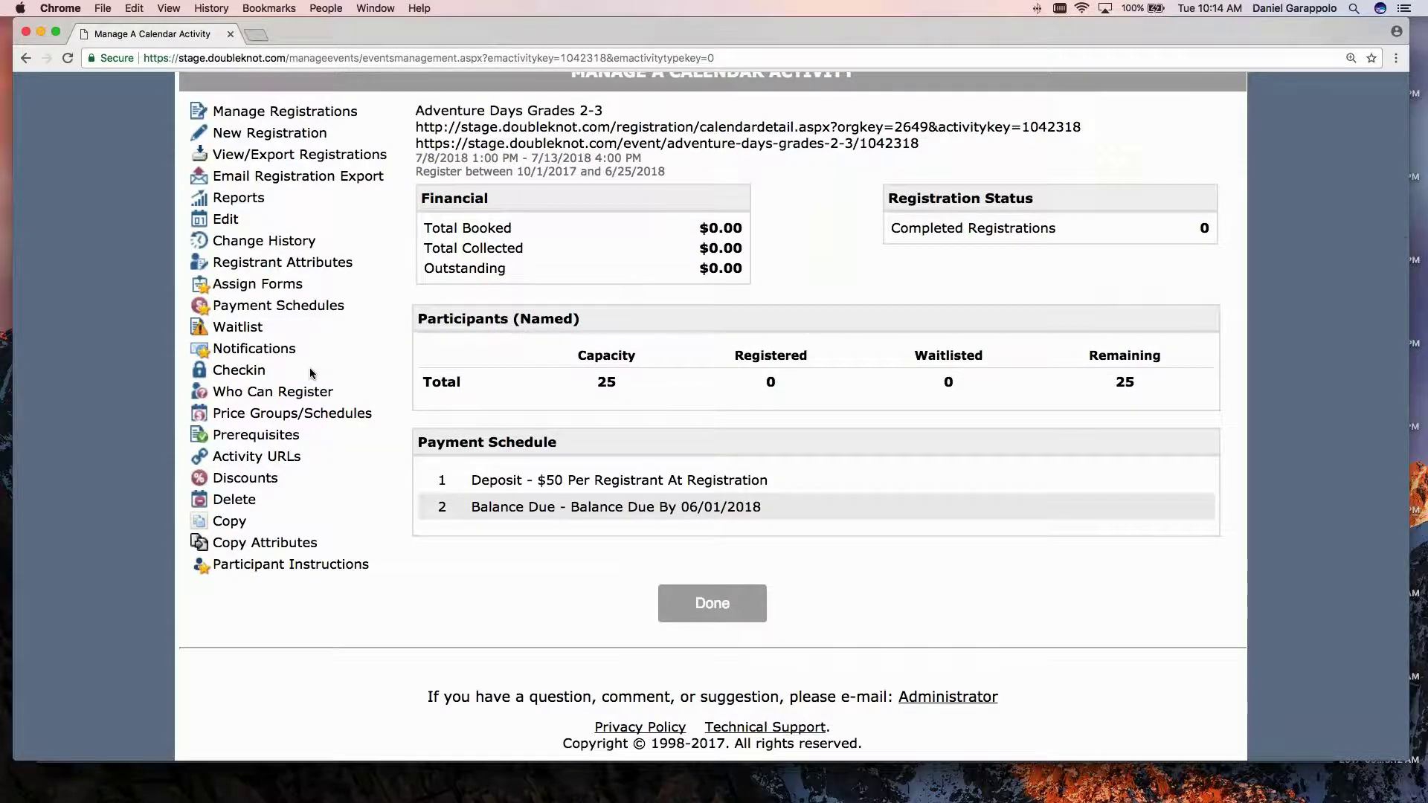
{"action": "scroll", "coordinate": [311, 374], "scroll_direction": "up", "scroll_amount": 4}
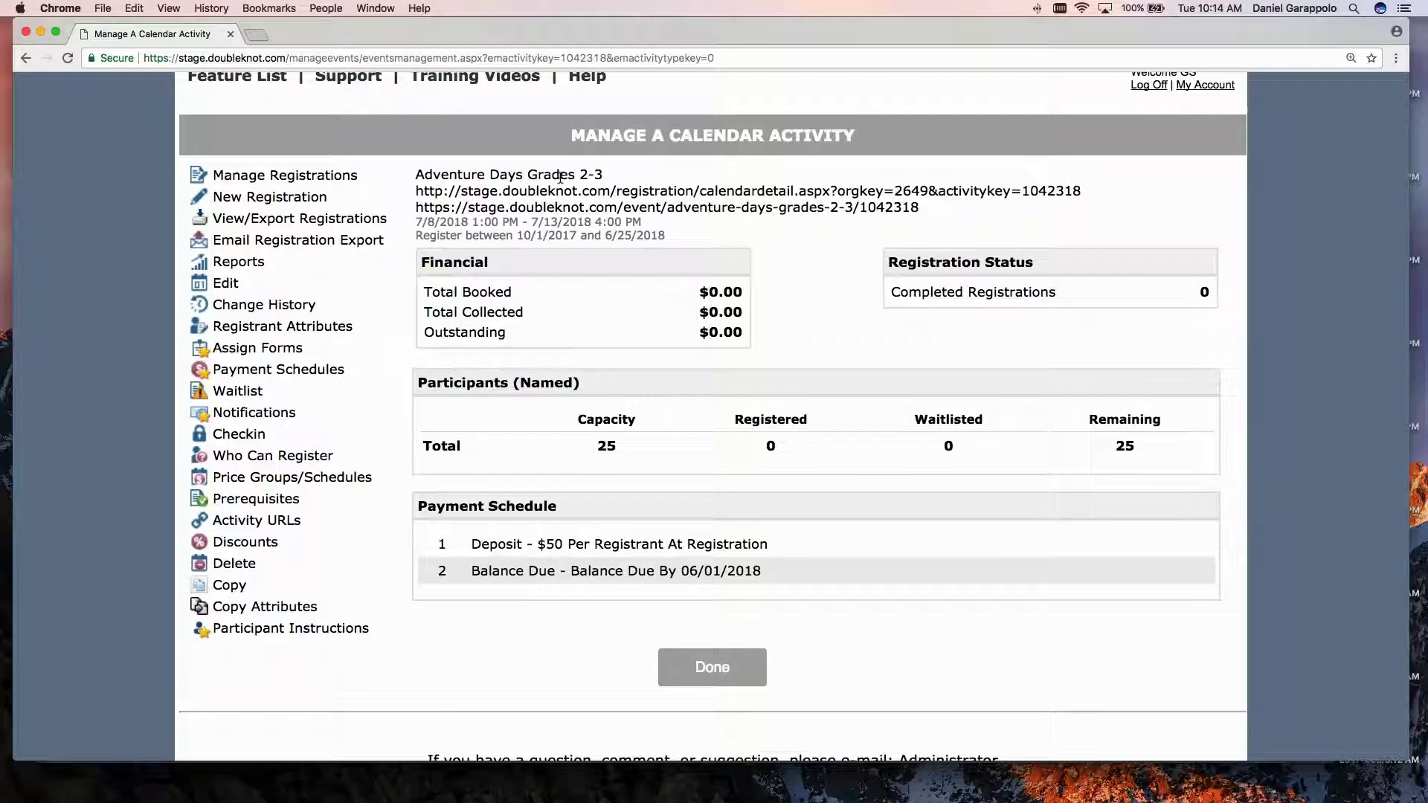
{"action": "scroll", "coordinate": [560, 177], "scroll_direction": "up", "scroll_amount": 1}
Check the Adventure Days Grades 2-3 activity's discounts, then return to the event management list.
{"action": "scroll", "coordinate": [712, 668], "scroll_direction": "up", "scroll_amount": 1}
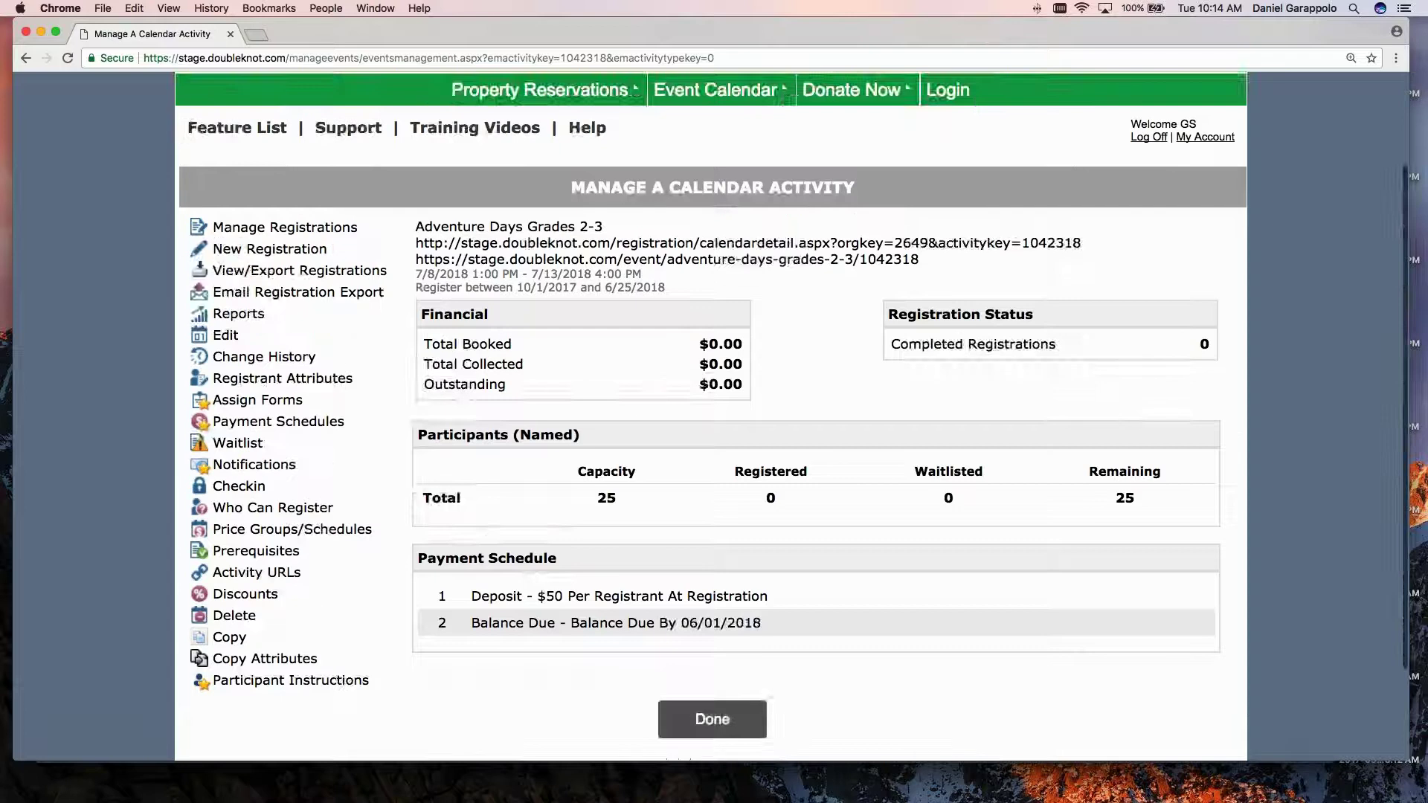
{"action": "left_click", "coordinate": [713, 718]}
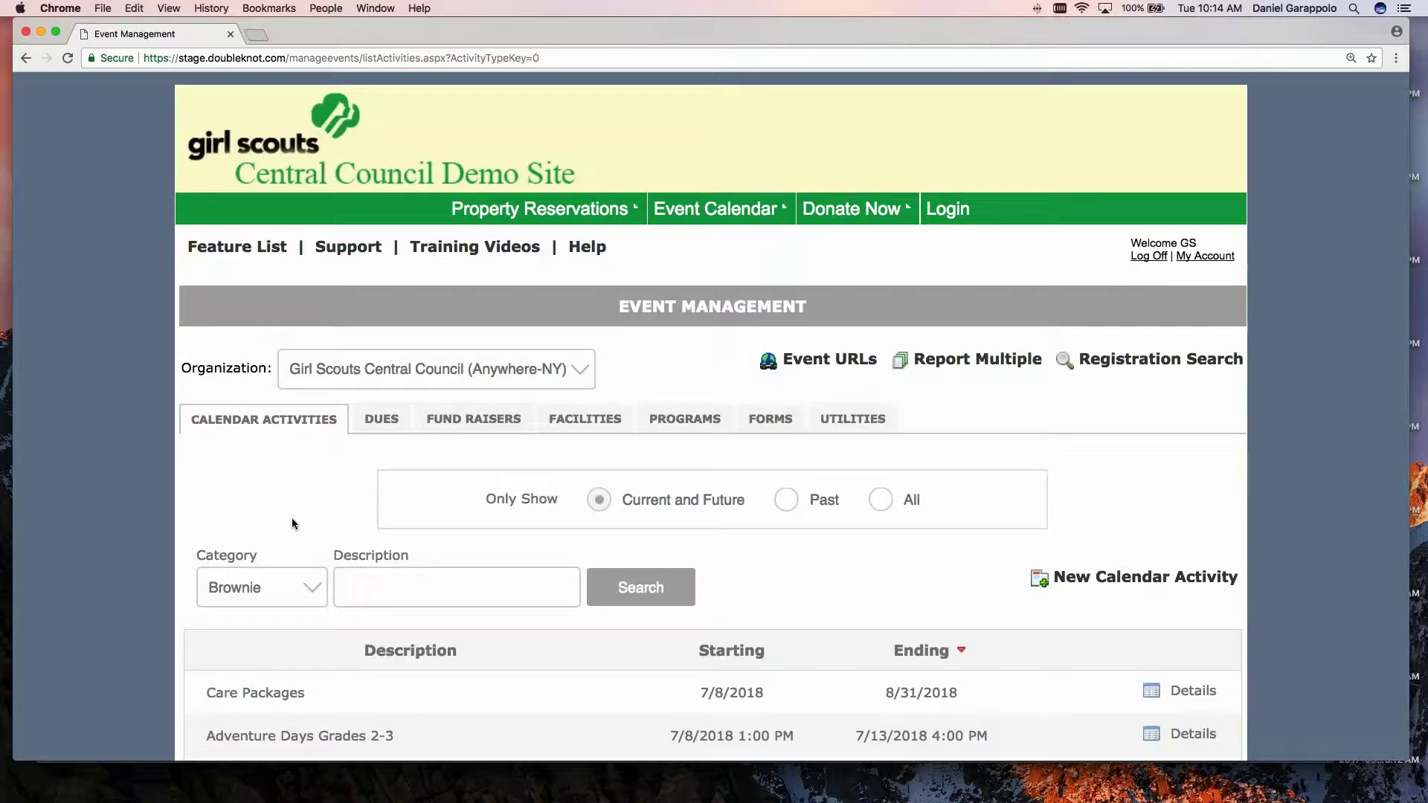
{"action": "scroll", "coordinate": [292, 517], "scroll_direction": "down", "scroll_amount": 3}
{"action": "scroll", "coordinate": [297, 519], "scroll_direction": "down", "scroll_amount": 1}
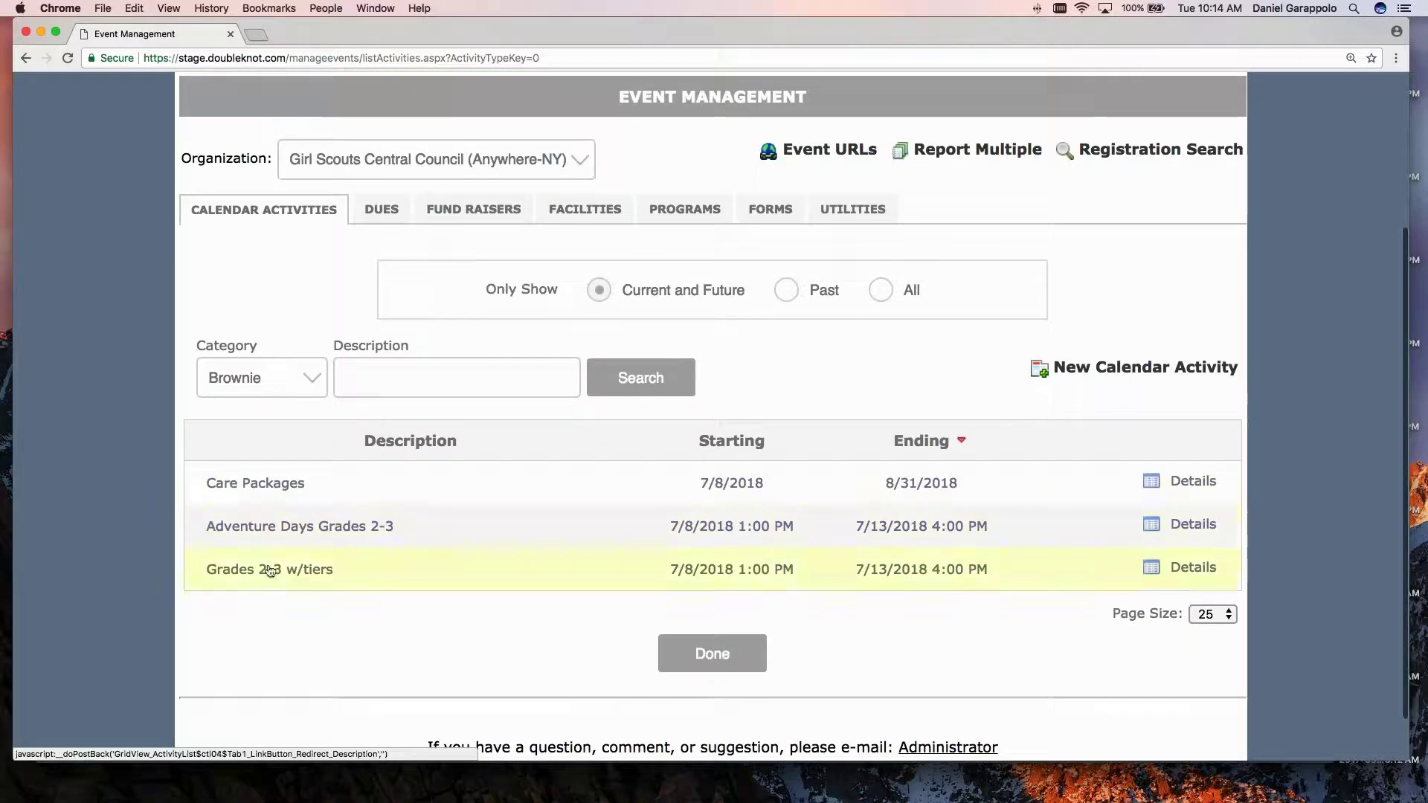
{"action": "left_click", "coordinate": [298, 526]}
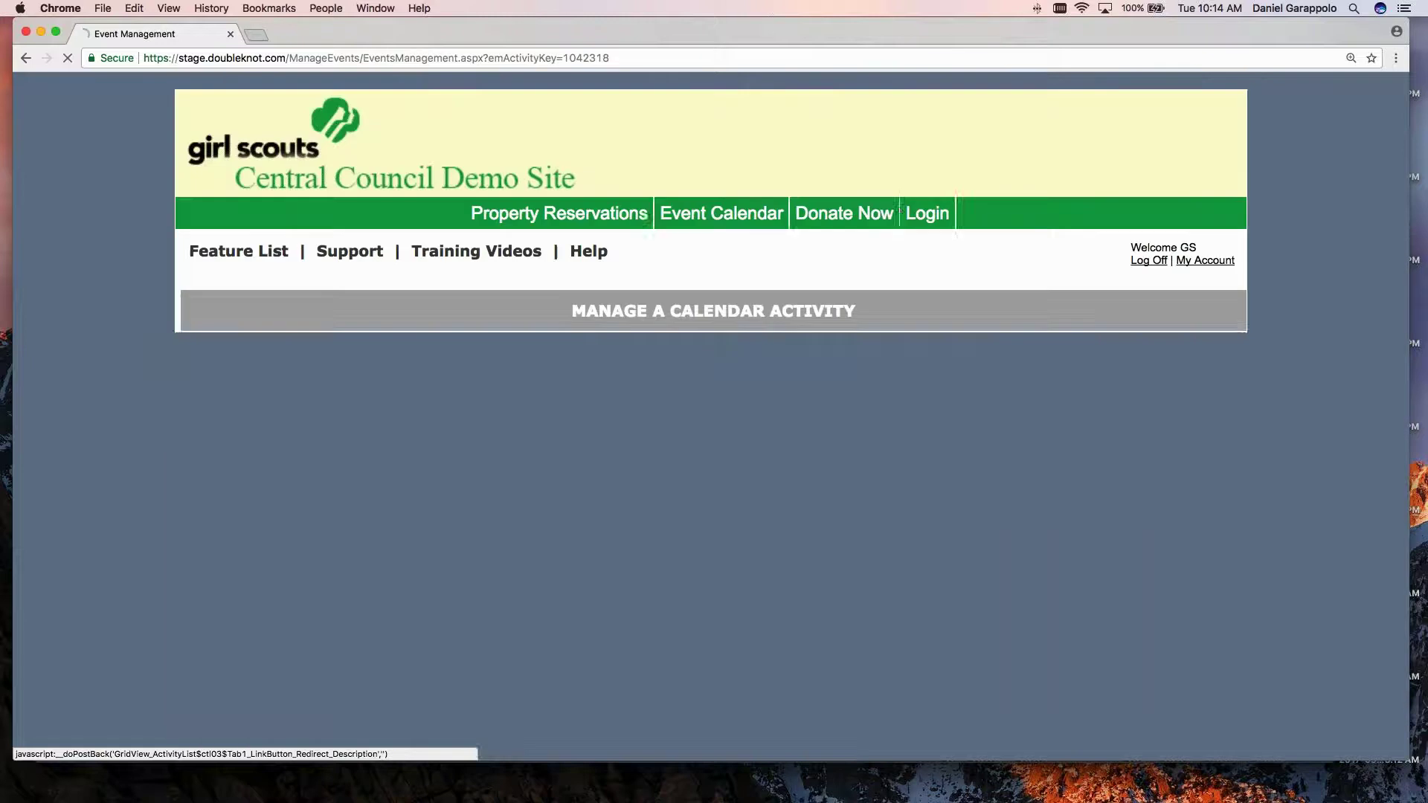
{"action": "scroll", "coordinate": [258, 441], "scroll_direction": "down", "scroll_amount": 2}
{"action": "scroll", "coordinate": [258, 440], "scroll_direction": "down", "scroll_amount": 1}
{"action": "left_click", "coordinate": [246, 607]}
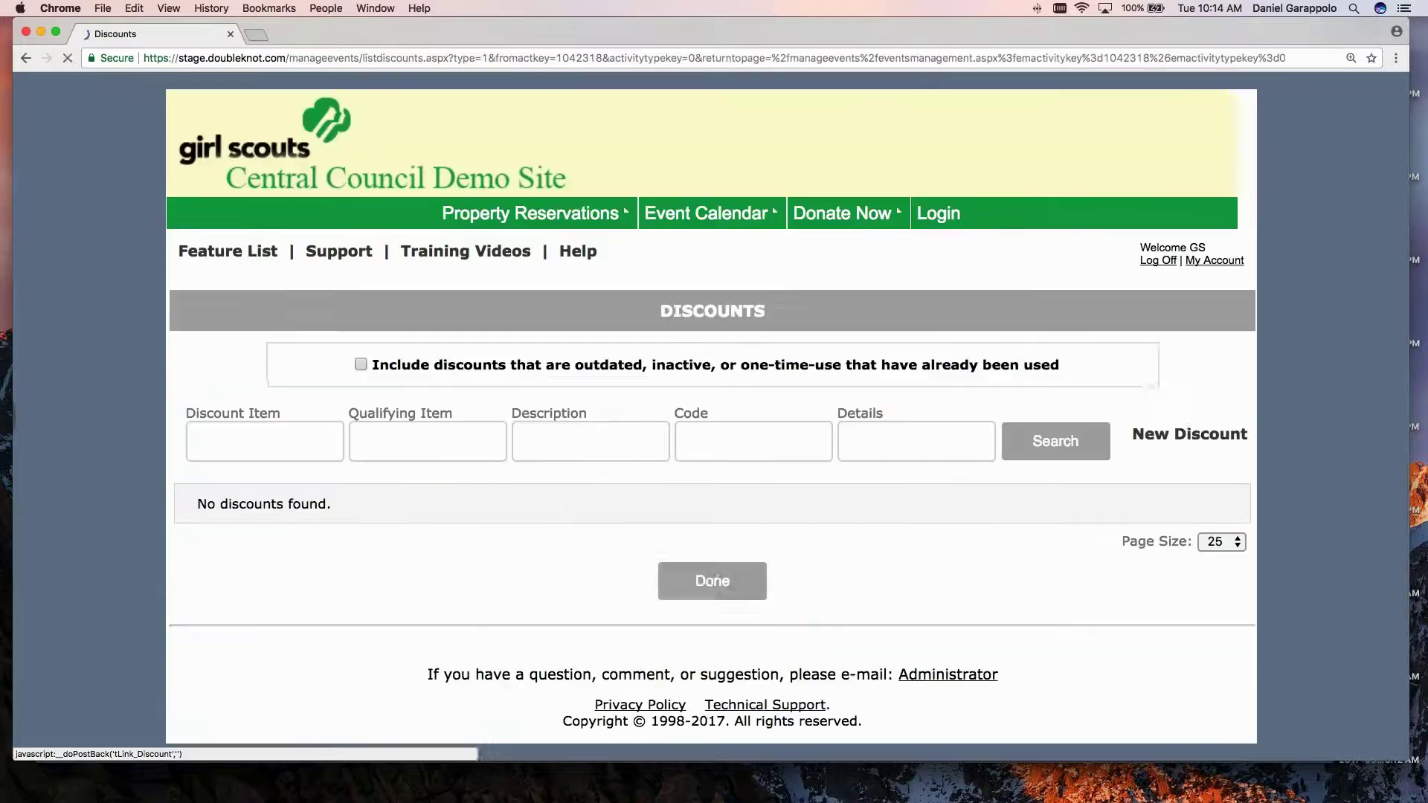
{"action": "left_click", "coordinate": [713, 579]}
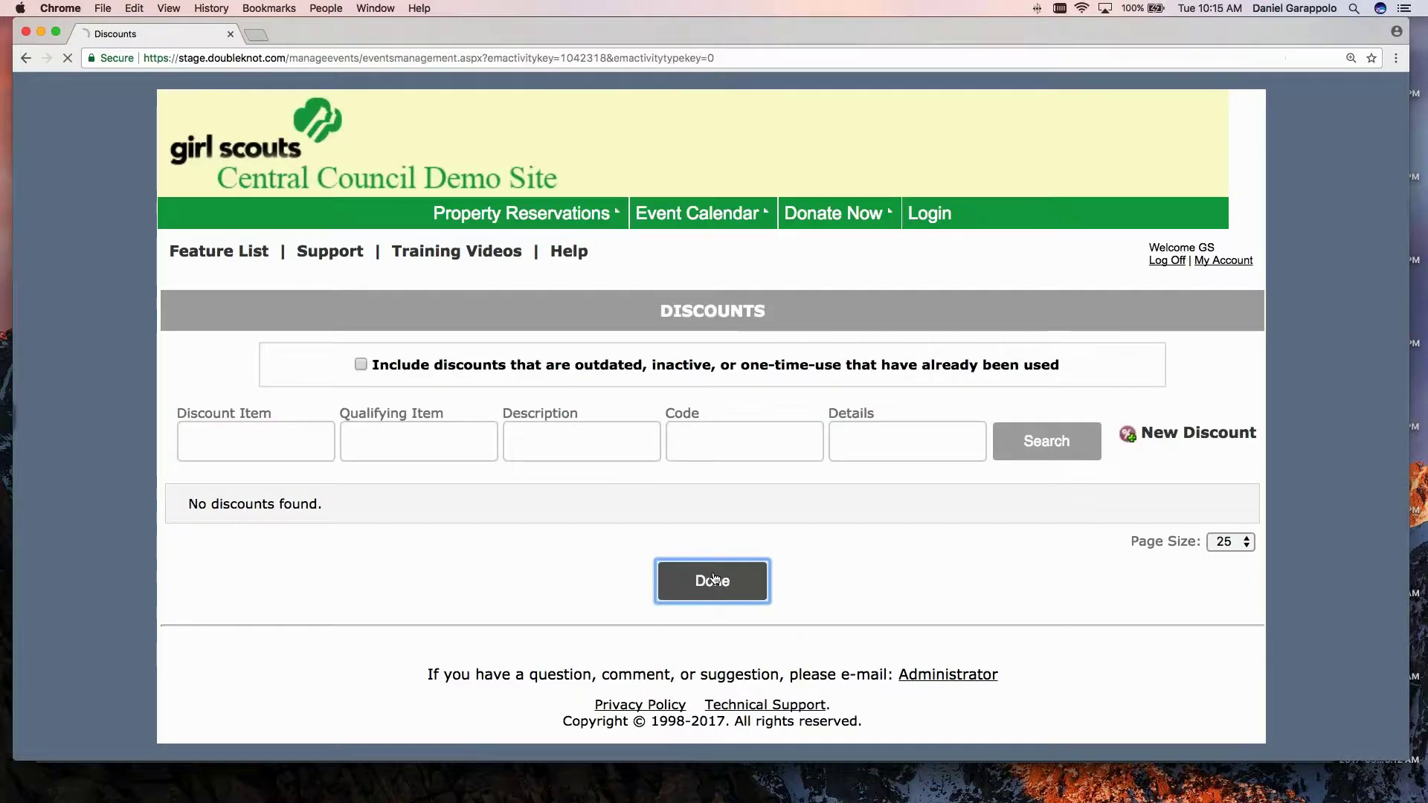
{"action": "scroll", "coordinate": [601, 573], "scroll_direction": "down", "scroll_amount": 1}
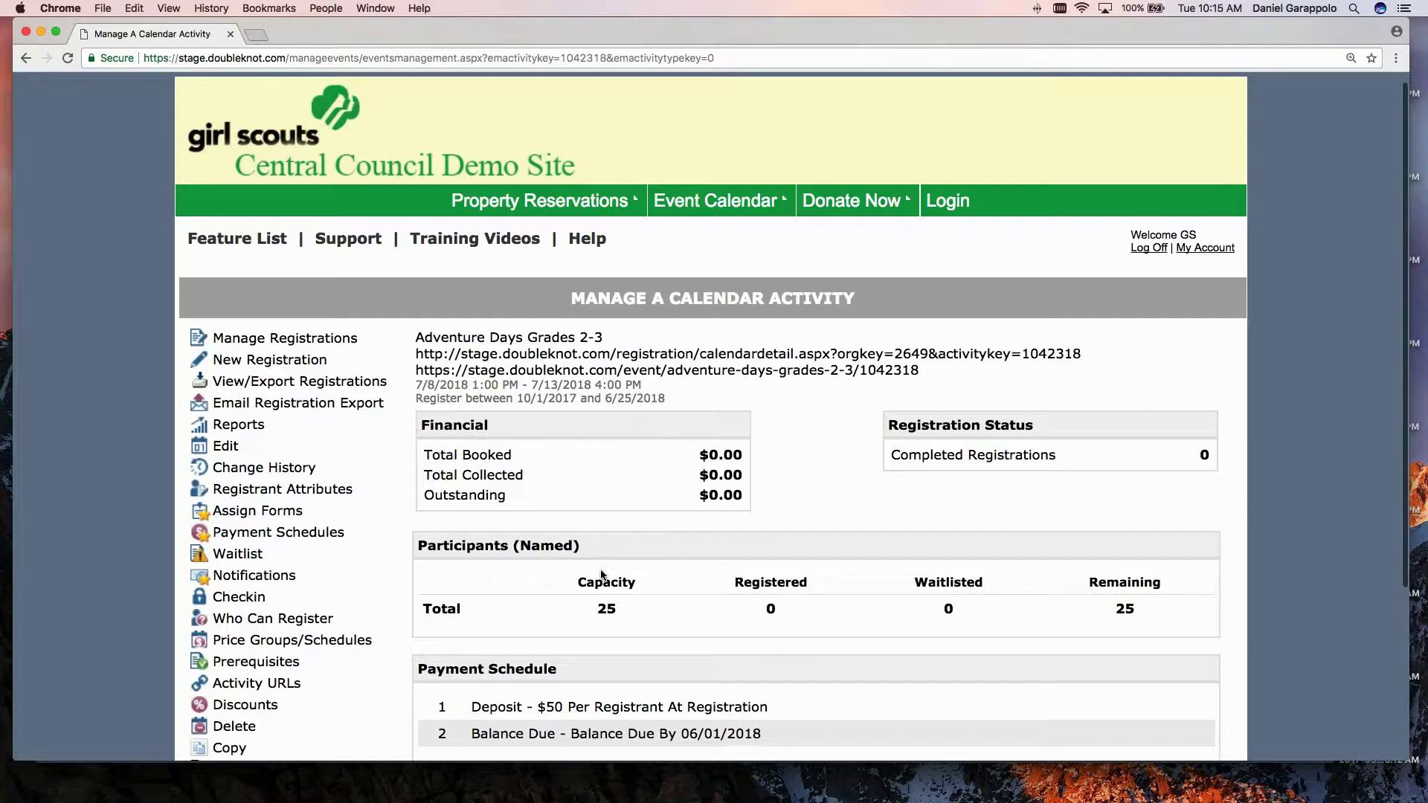
{"action": "scroll", "coordinate": [601, 574], "scroll_direction": "down", "scroll_amount": 5}
{"action": "left_click", "coordinate": [707, 660]}
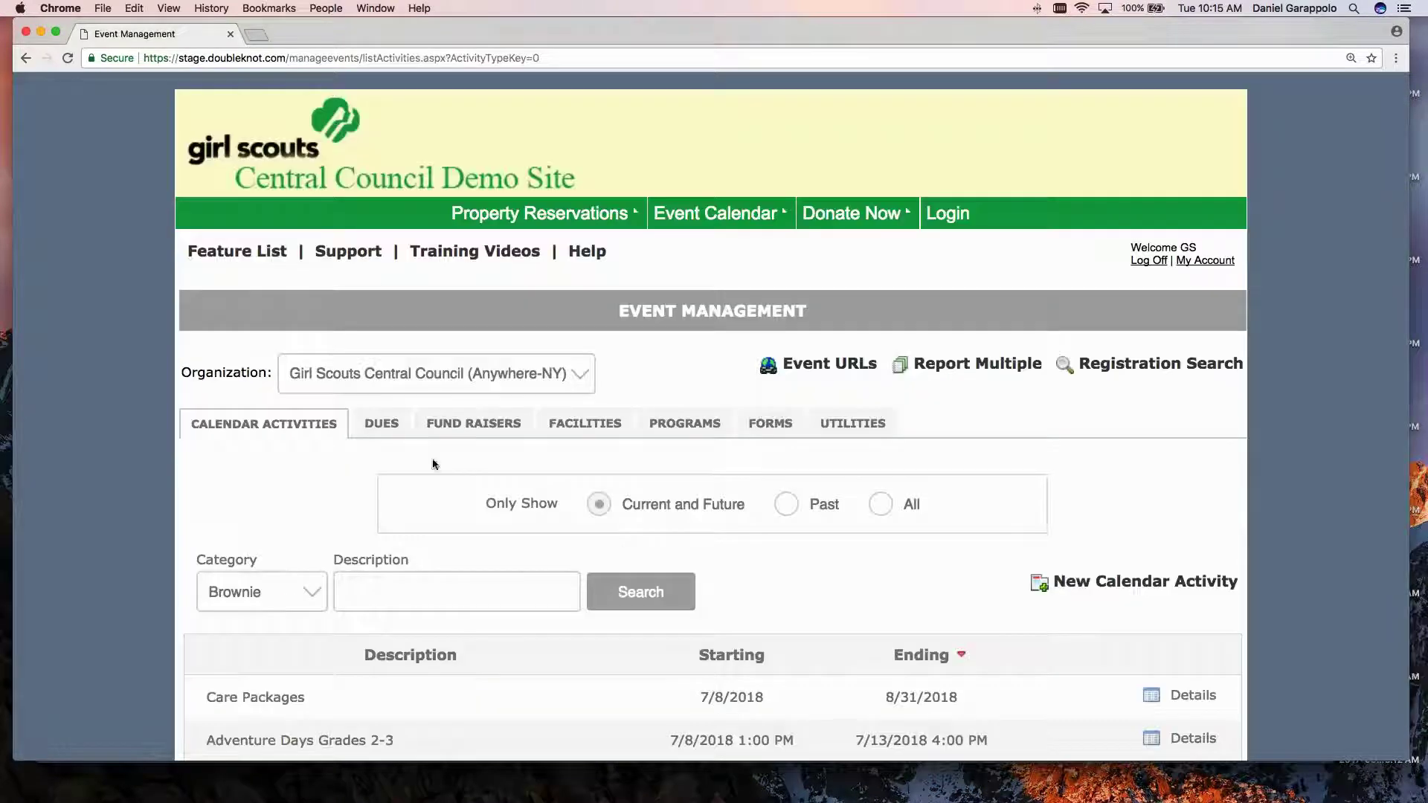
Start a new discount under Utilities > Manage Discounts with event Adventure Days Grades 2-3.
{"action": "left_click", "coordinate": [847, 425]}
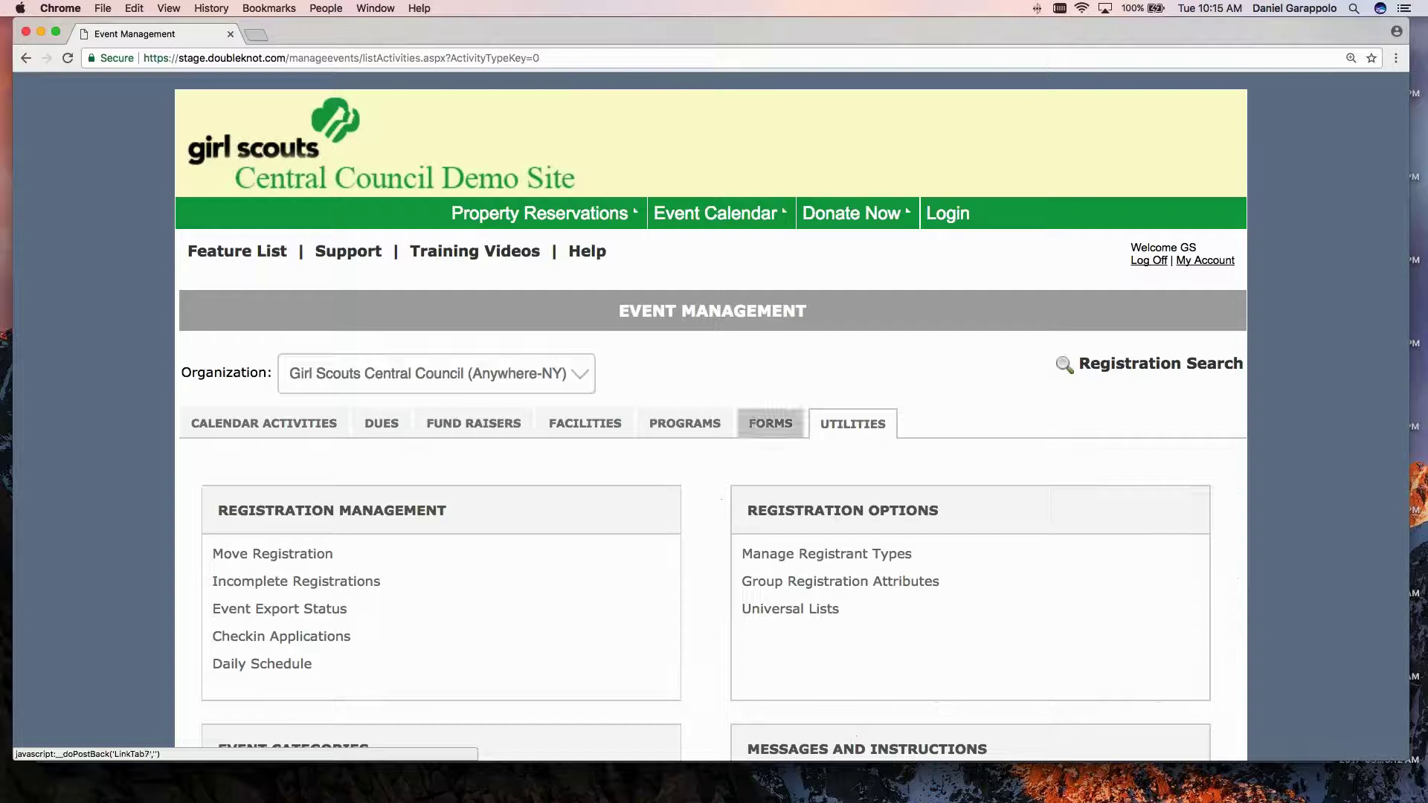
{"action": "scroll", "coordinate": [693, 494], "scroll_direction": "down", "scroll_amount": 2}
{"action": "scroll", "coordinate": [693, 494], "scroll_direction": "down", "scroll_amount": 5}
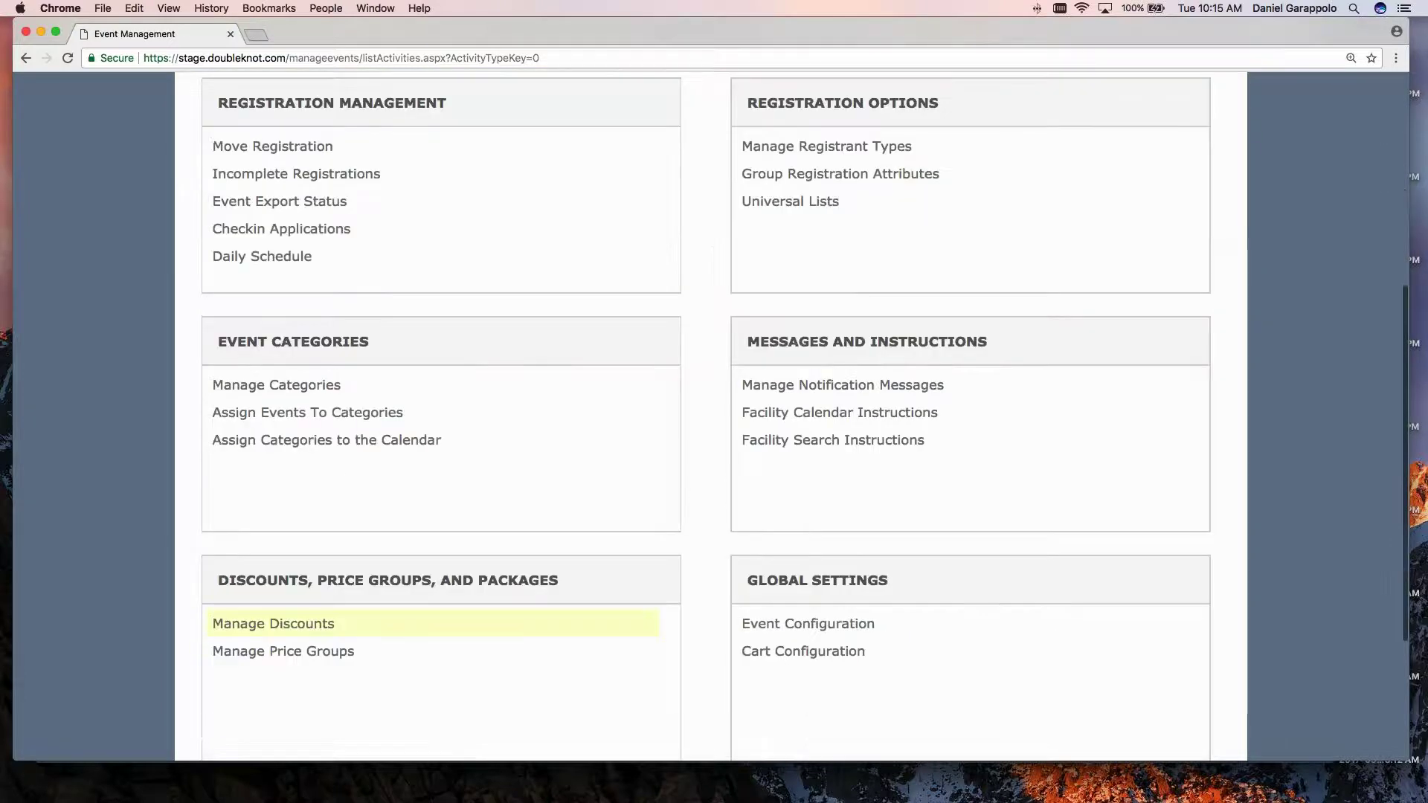
{"action": "left_click", "coordinate": [274, 624]}
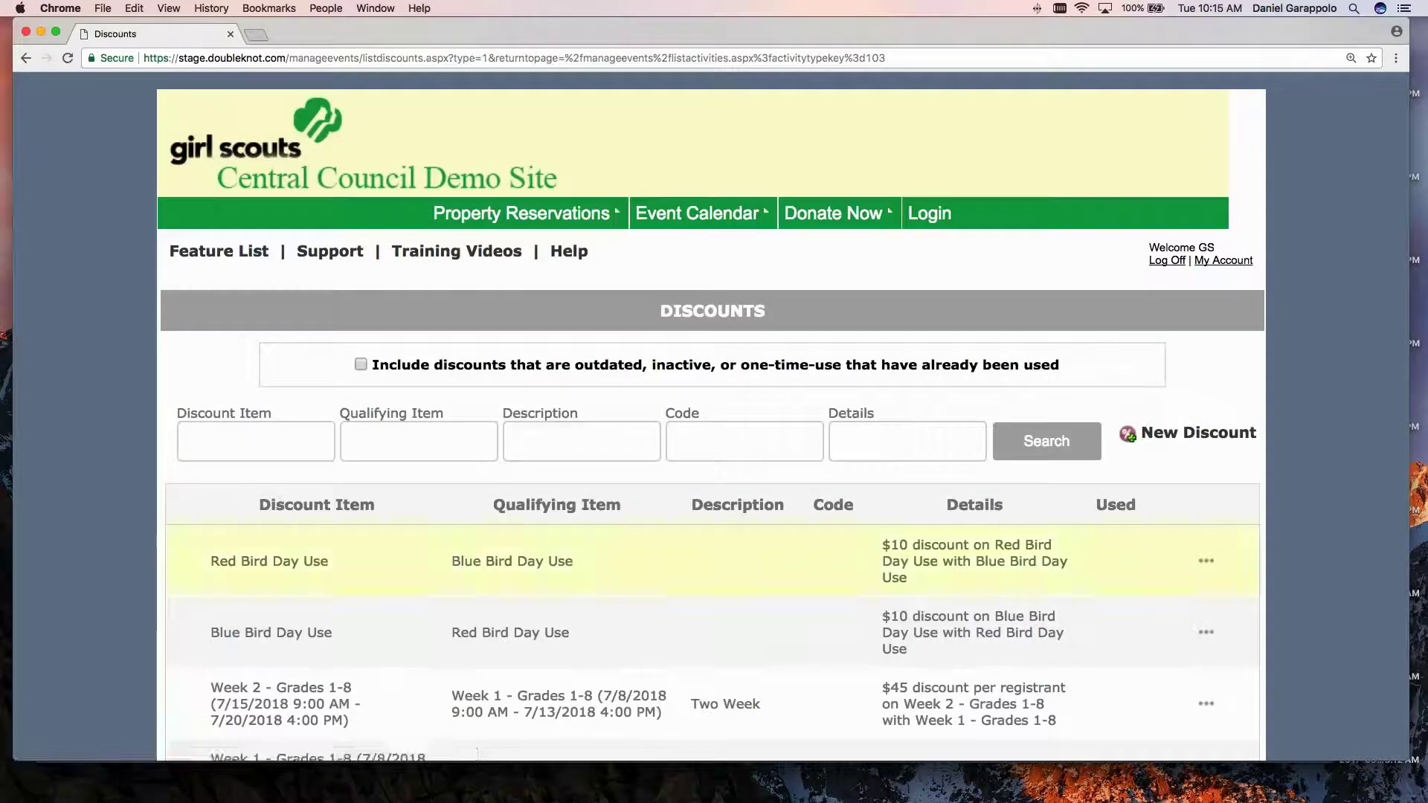
{"action": "left_click", "coordinate": [1188, 443]}
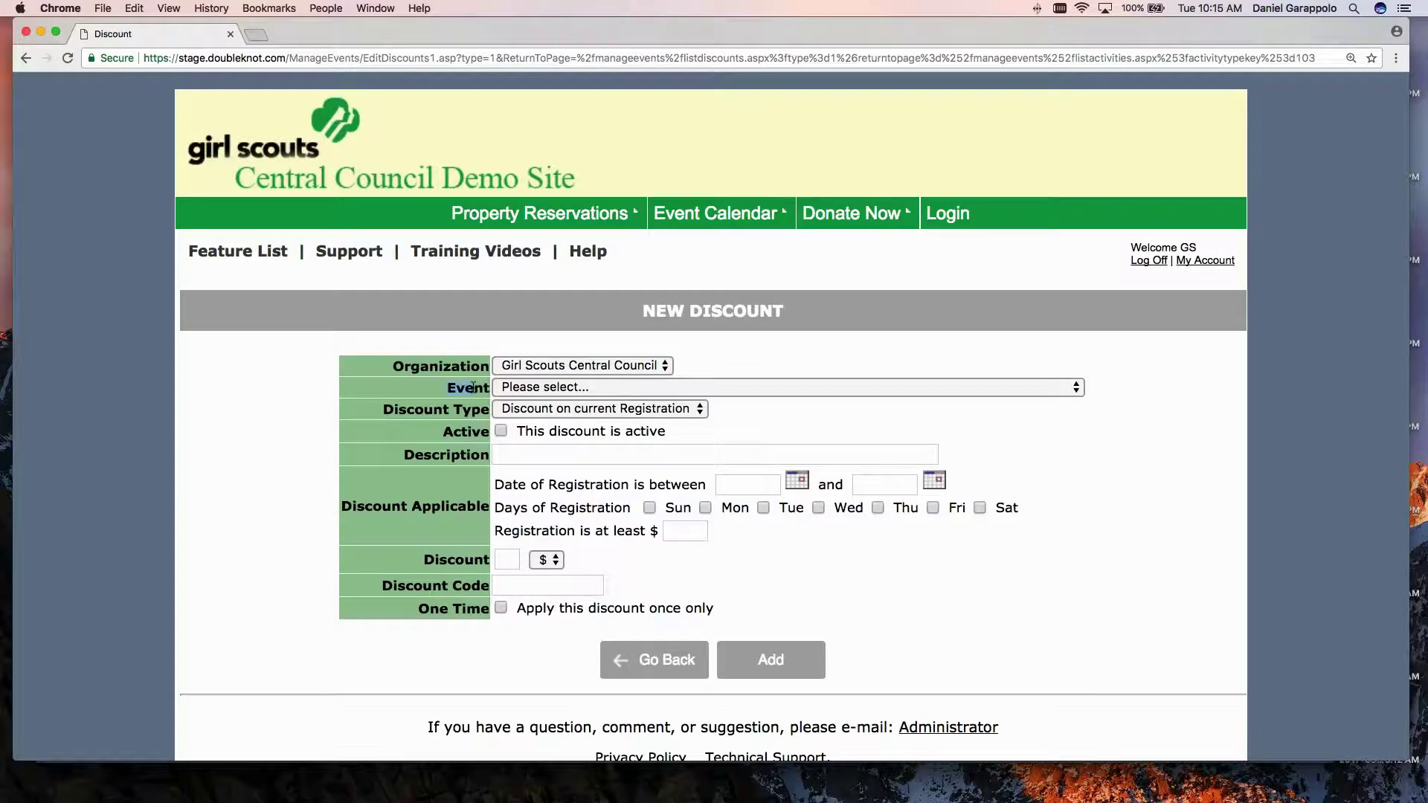
{"action": "left_click", "coordinate": [535, 386]}
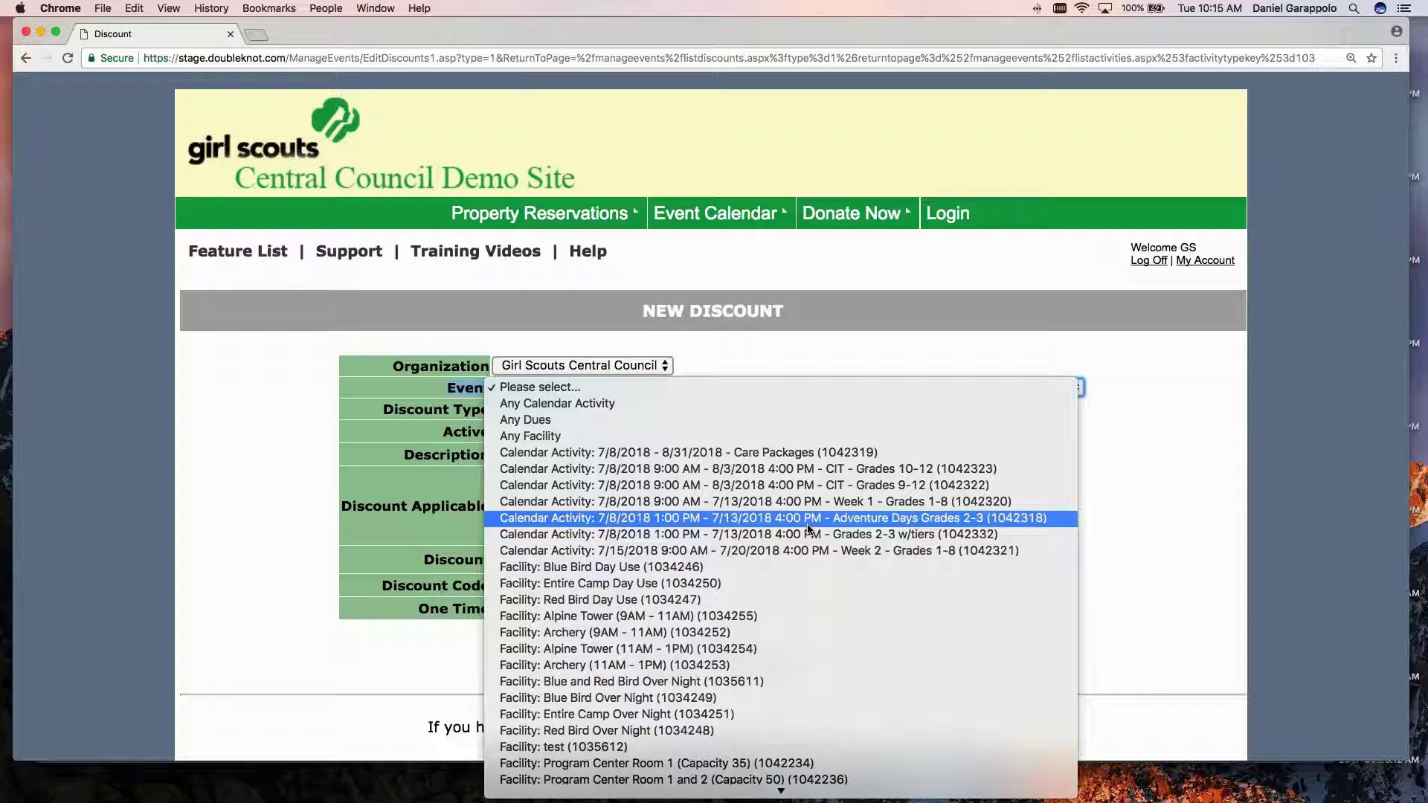
{"action": "left_click", "coordinate": [751, 519]}
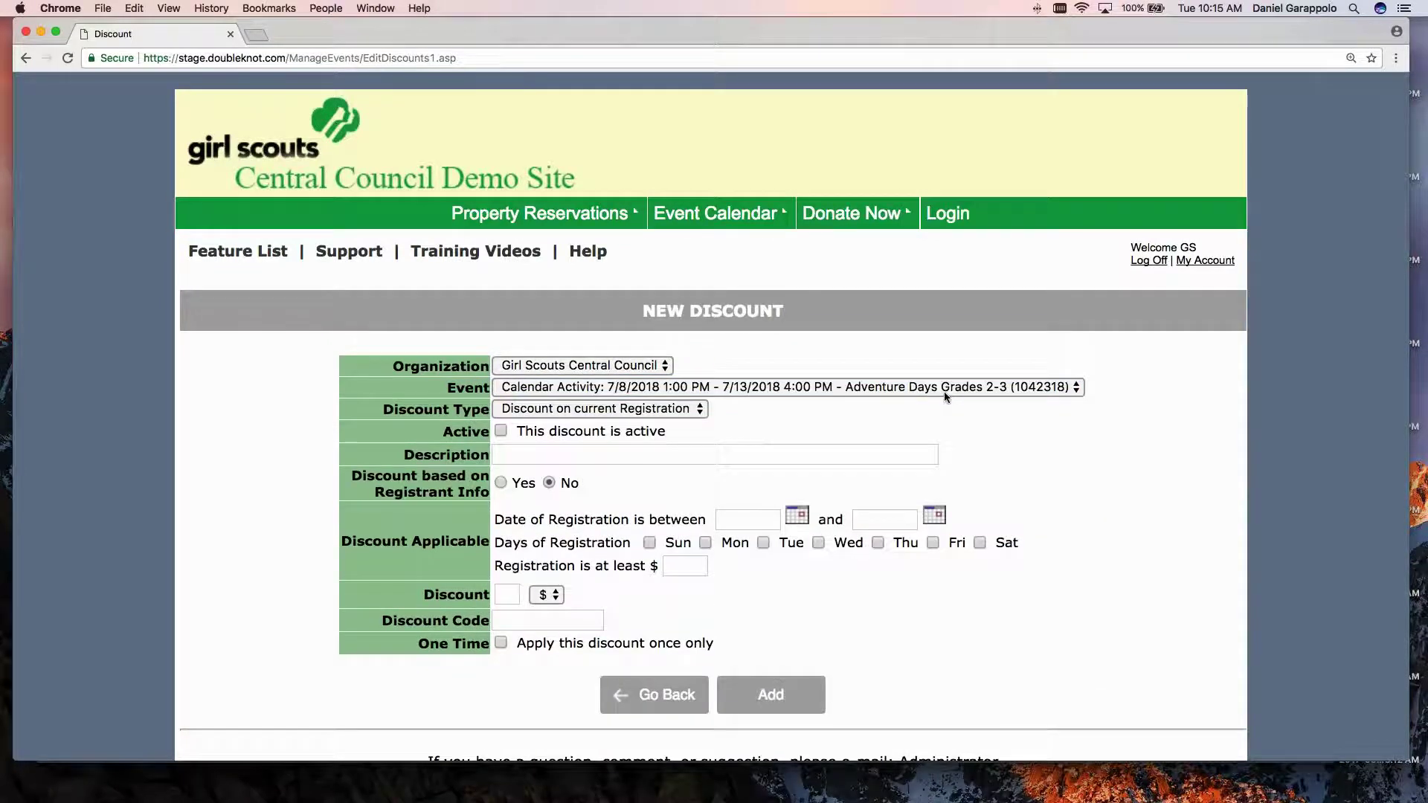
Make the discount active with a financial-assistance description for the scout, amount 100, and a discount code.
{"action": "left_click", "coordinate": [502, 431]}
{"action": "key", "text": "Tab"}
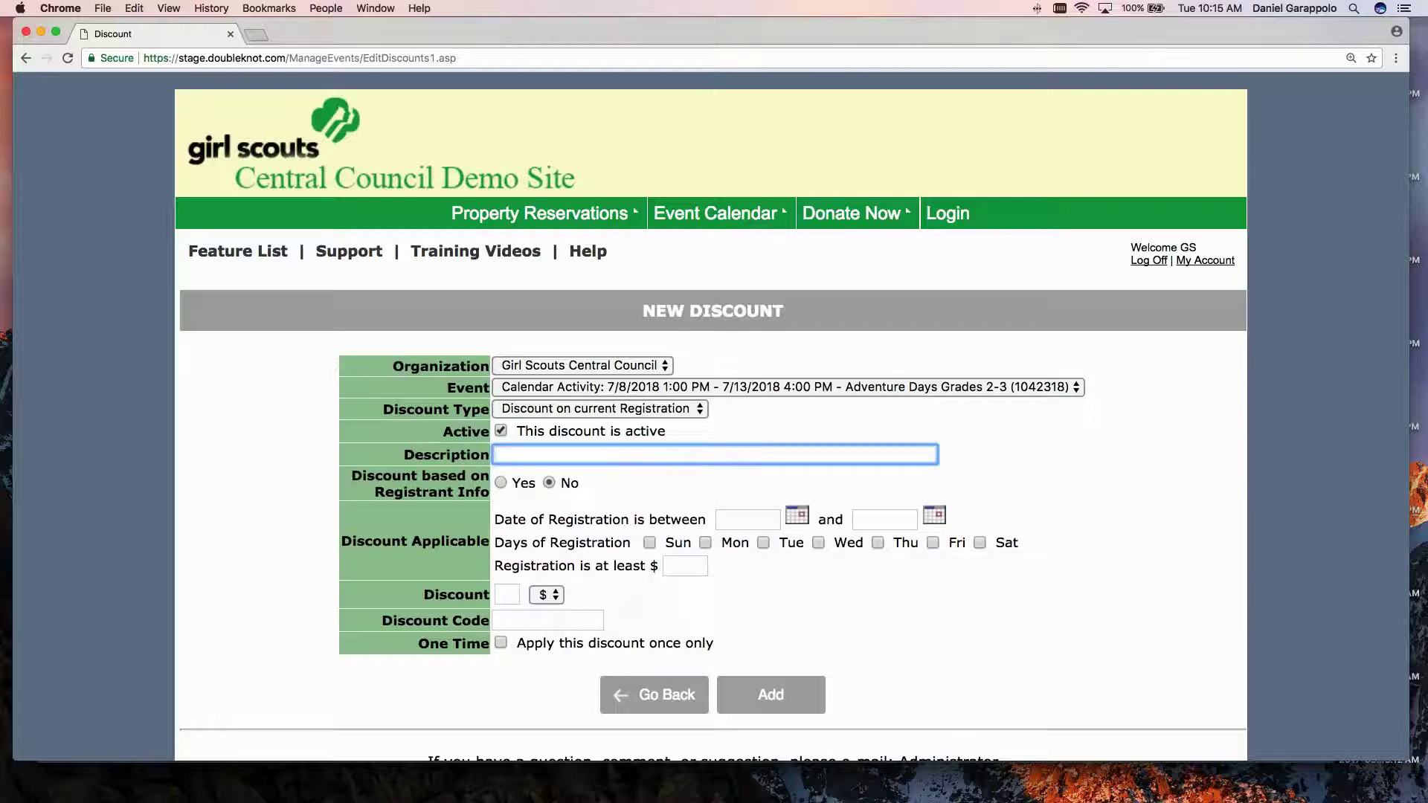
{"action": "type", "text": "FA Jenny Scouter"}
{"action": "left_click_drag", "start_coordinate": [601, 455], "coordinate": [492, 457]}
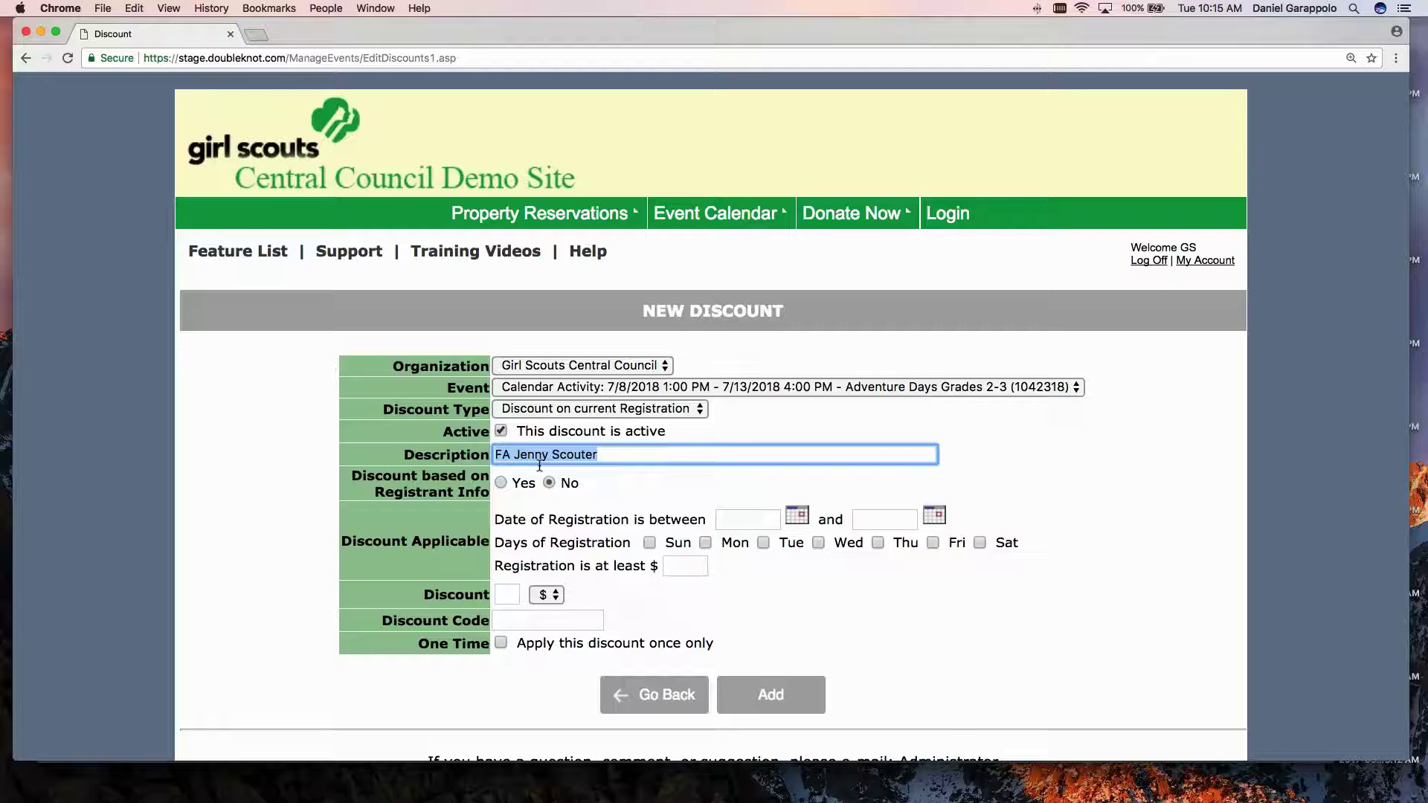
{"action": "left_click", "coordinate": [440, 456]}
{"action": "scroll", "coordinate": [440, 456], "scroll_direction": "down", "scroll_amount": 2}
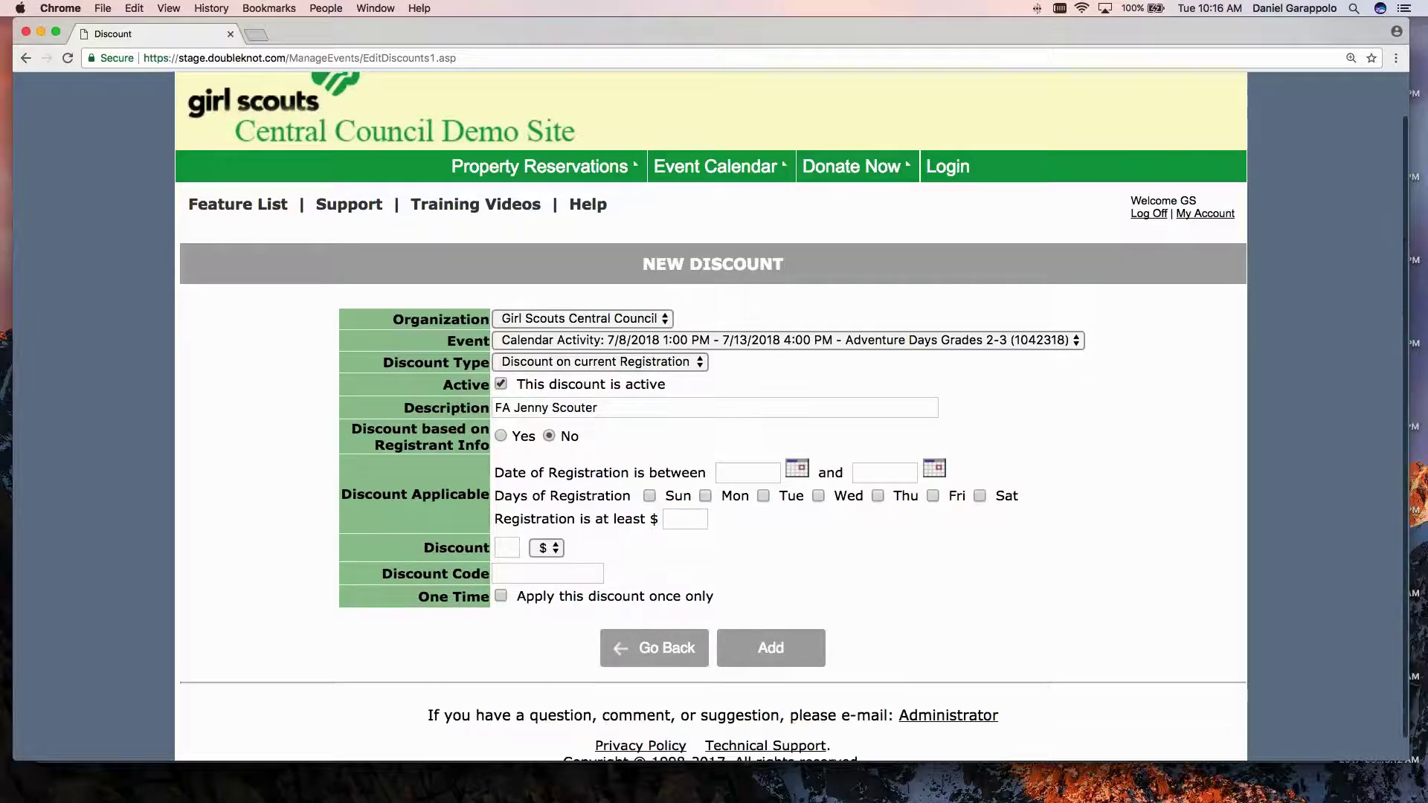
{"action": "scroll", "coordinate": [461, 462], "scroll_direction": "down", "scroll_amount": 1}
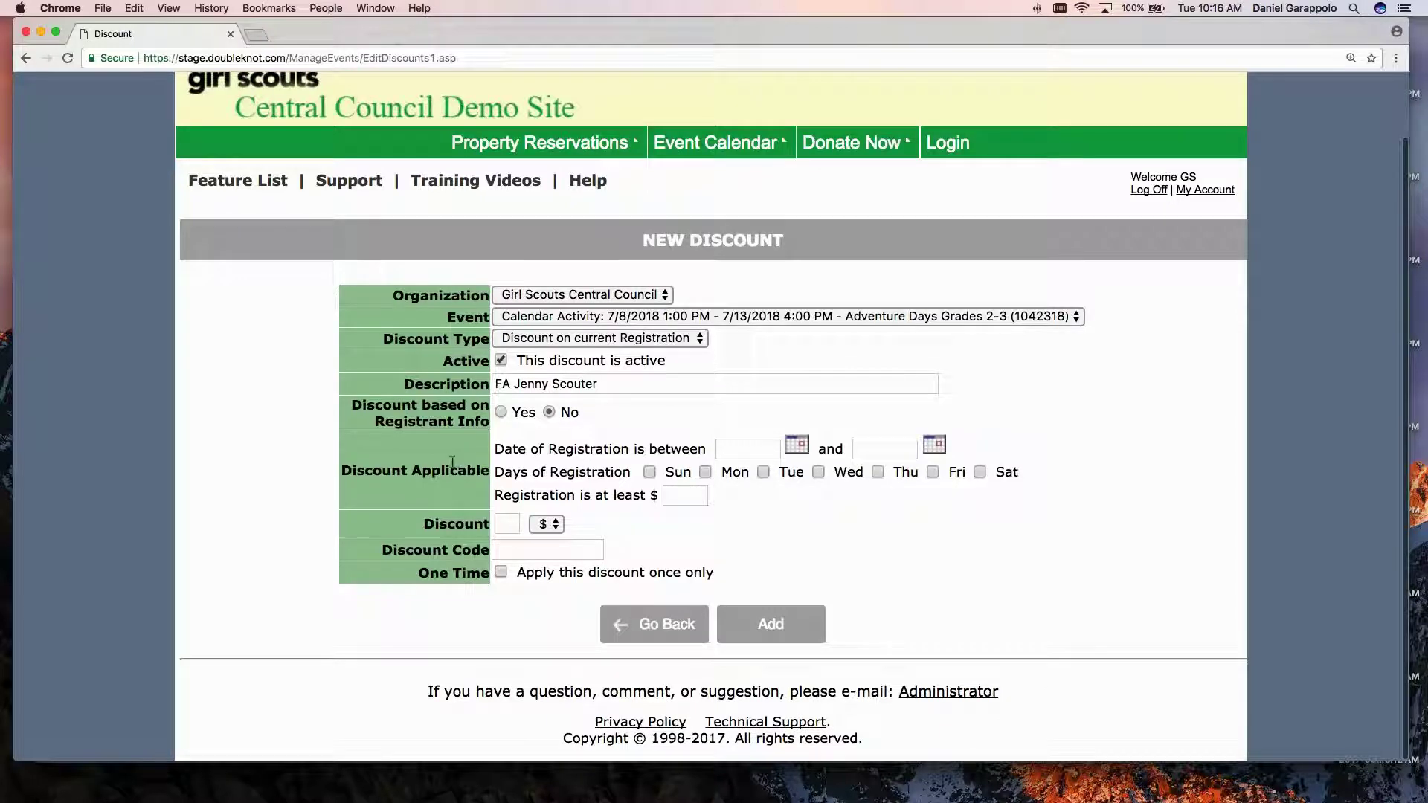
{"action": "left_click", "coordinate": [504, 525]}
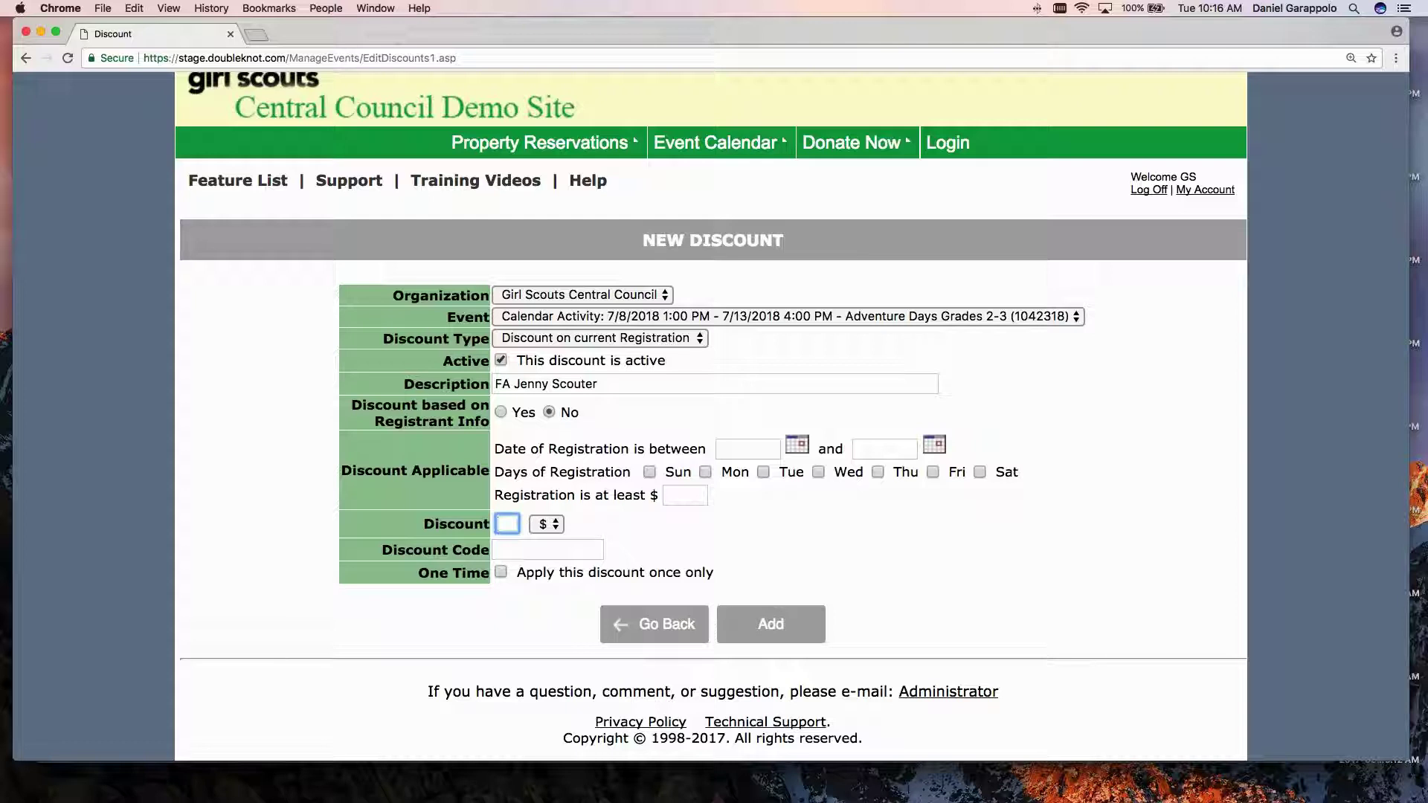
{"action": "type", "text": "100"}
{"action": "key", "text": "Tab"}
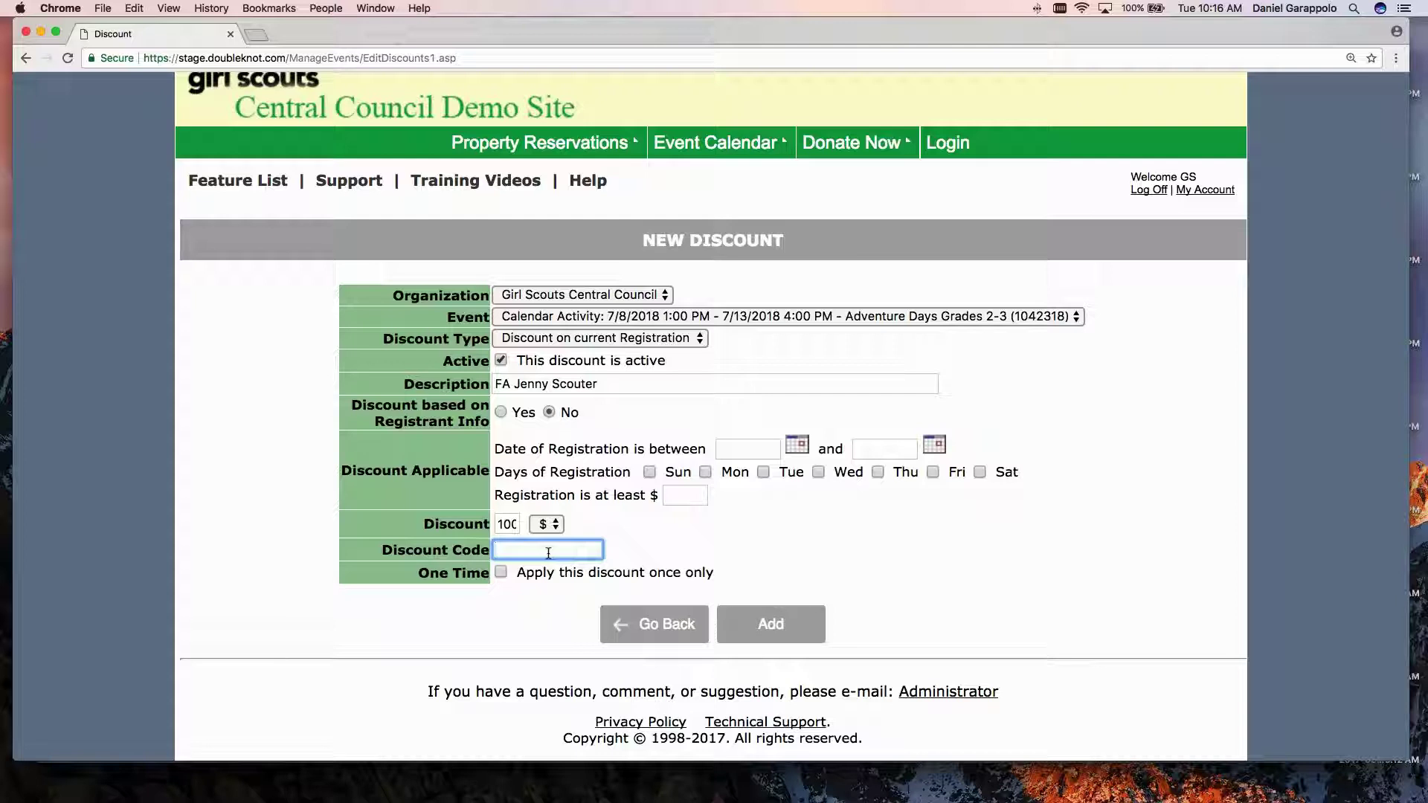
{"action": "type", "text": "jennyfa"}
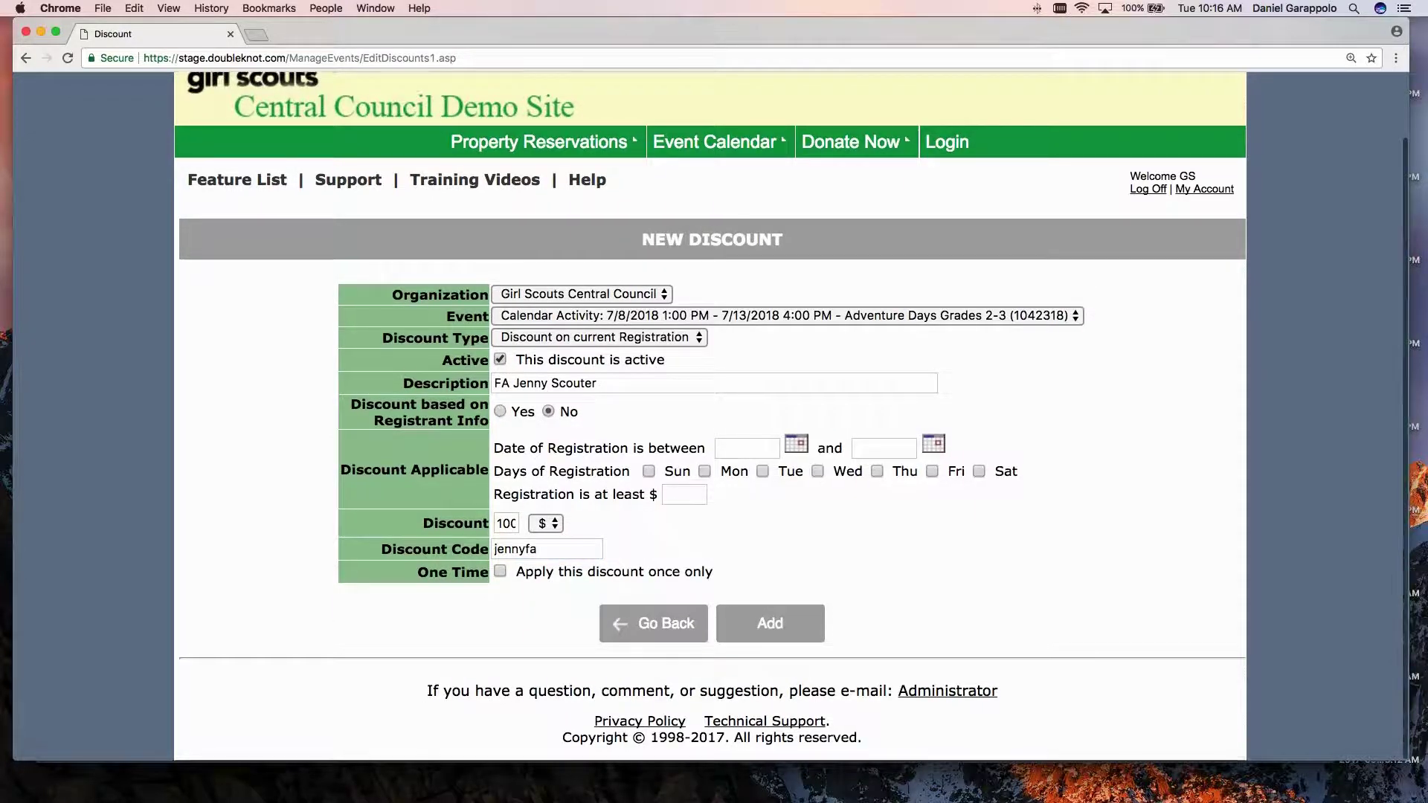
Tick 'Apply this discount once only' for the new discount.
{"action": "left_click_drag", "start_coordinate": [521, 572], "coordinate": [715, 573]}
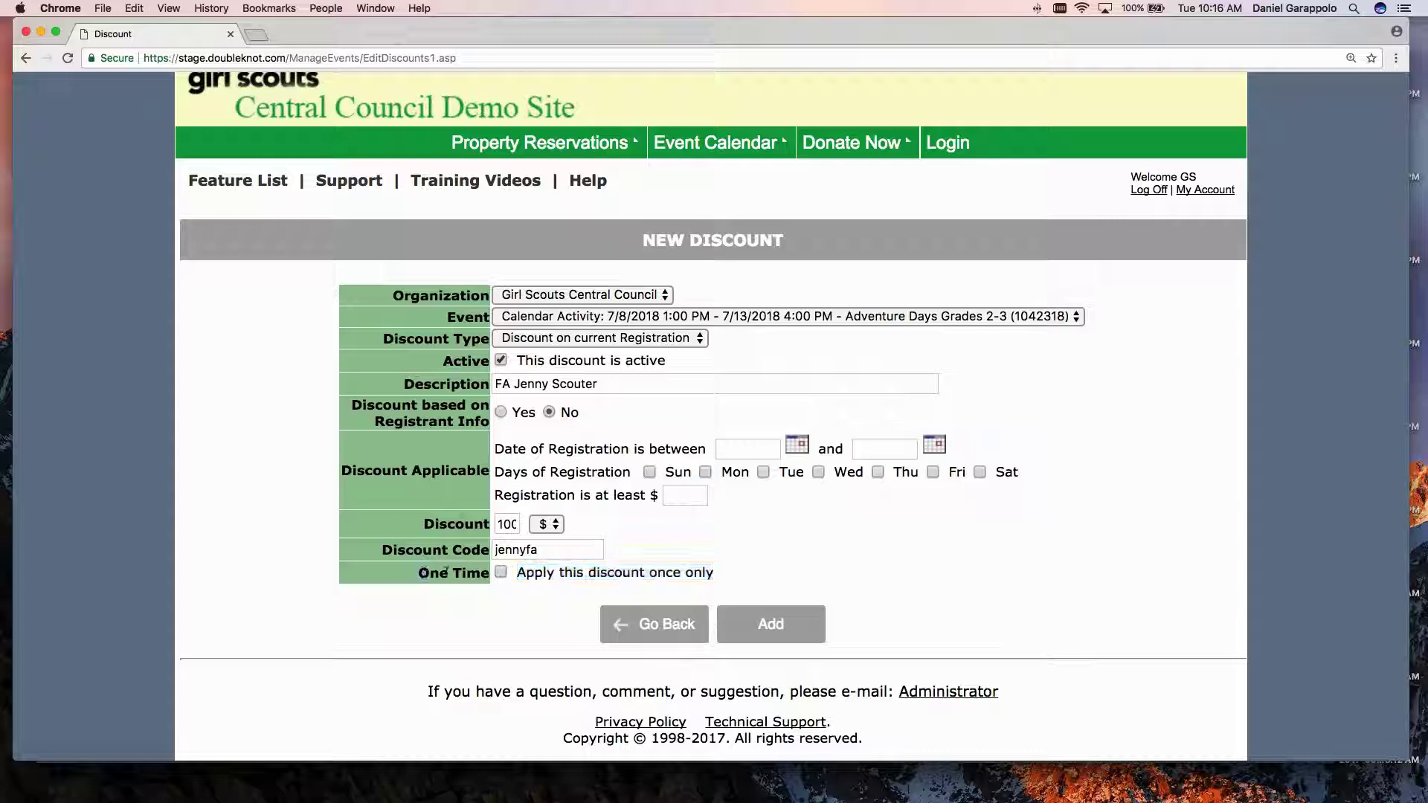
{"action": "left_click", "coordinate": [467, 573]}
{"action": "left_click_drag", "start_coordinate": [600, 384], "coordinate": [517, 382]}
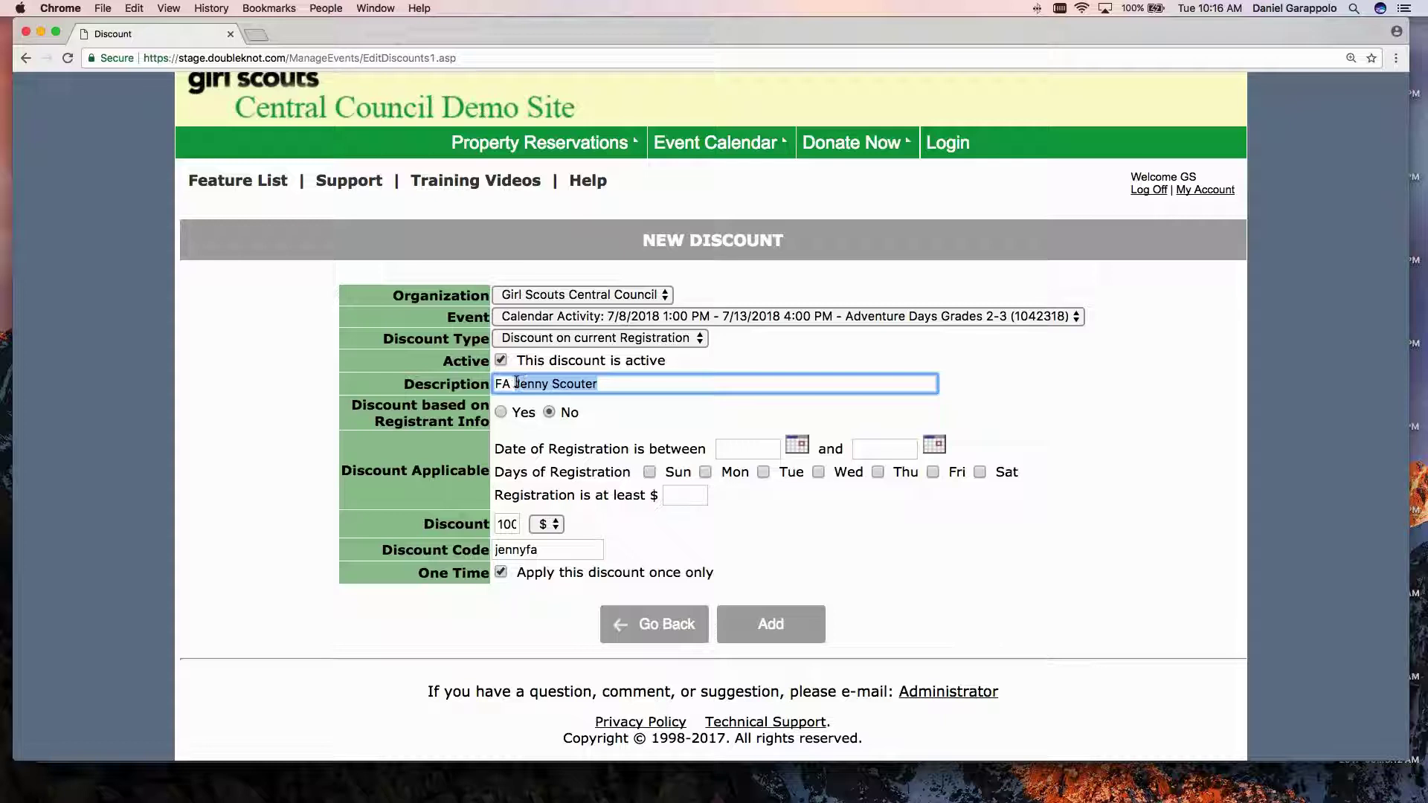
{"action": "left_click", "coordinate": [639, 417]}
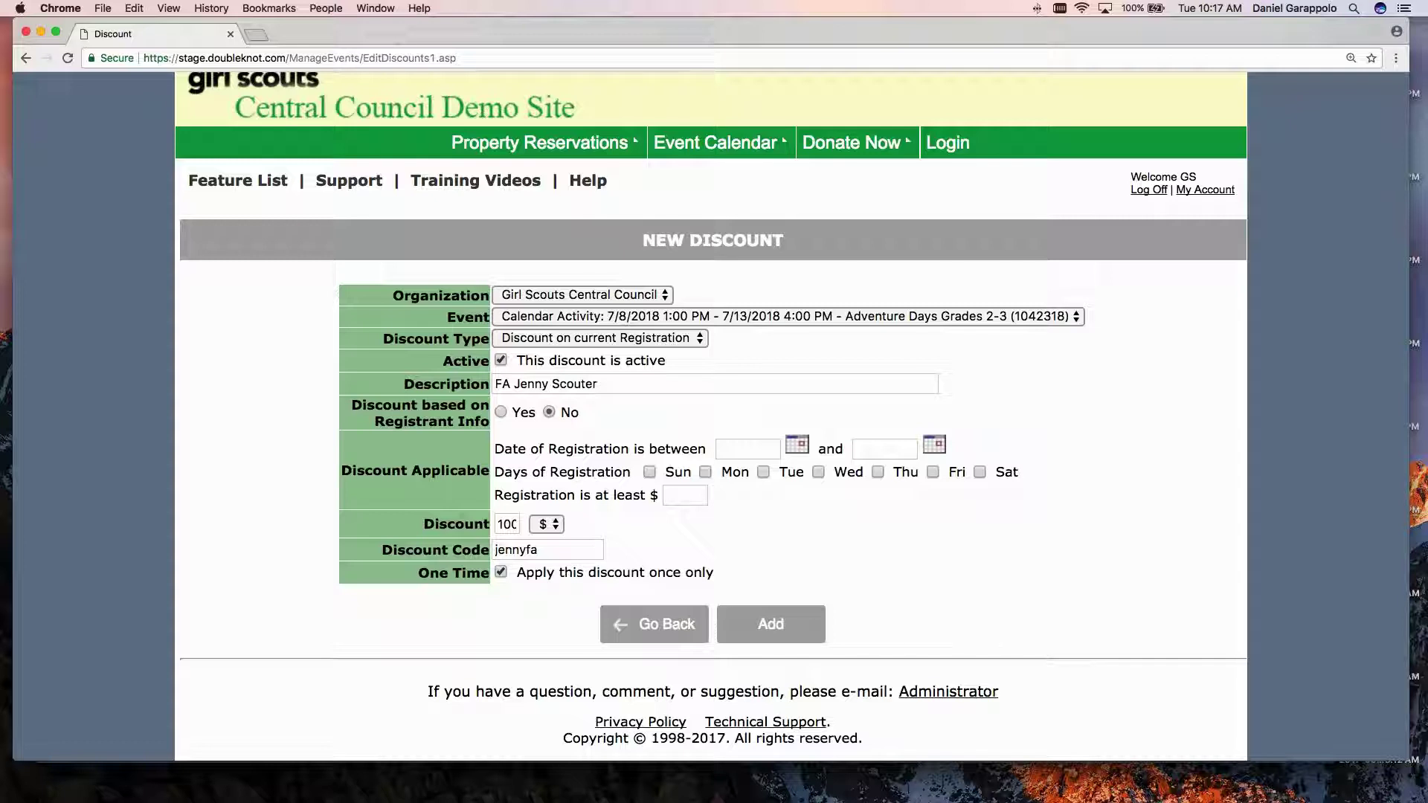
{"action": "left_click", "coordinate": [500, 572]}
{"action": "left_click", "coordinate": [502, 571]}
Add the $100 discount, then choose Assign from its Adventure Days row's Actions menu.
{"action": "left_click", "coordinate": [766, 621]}
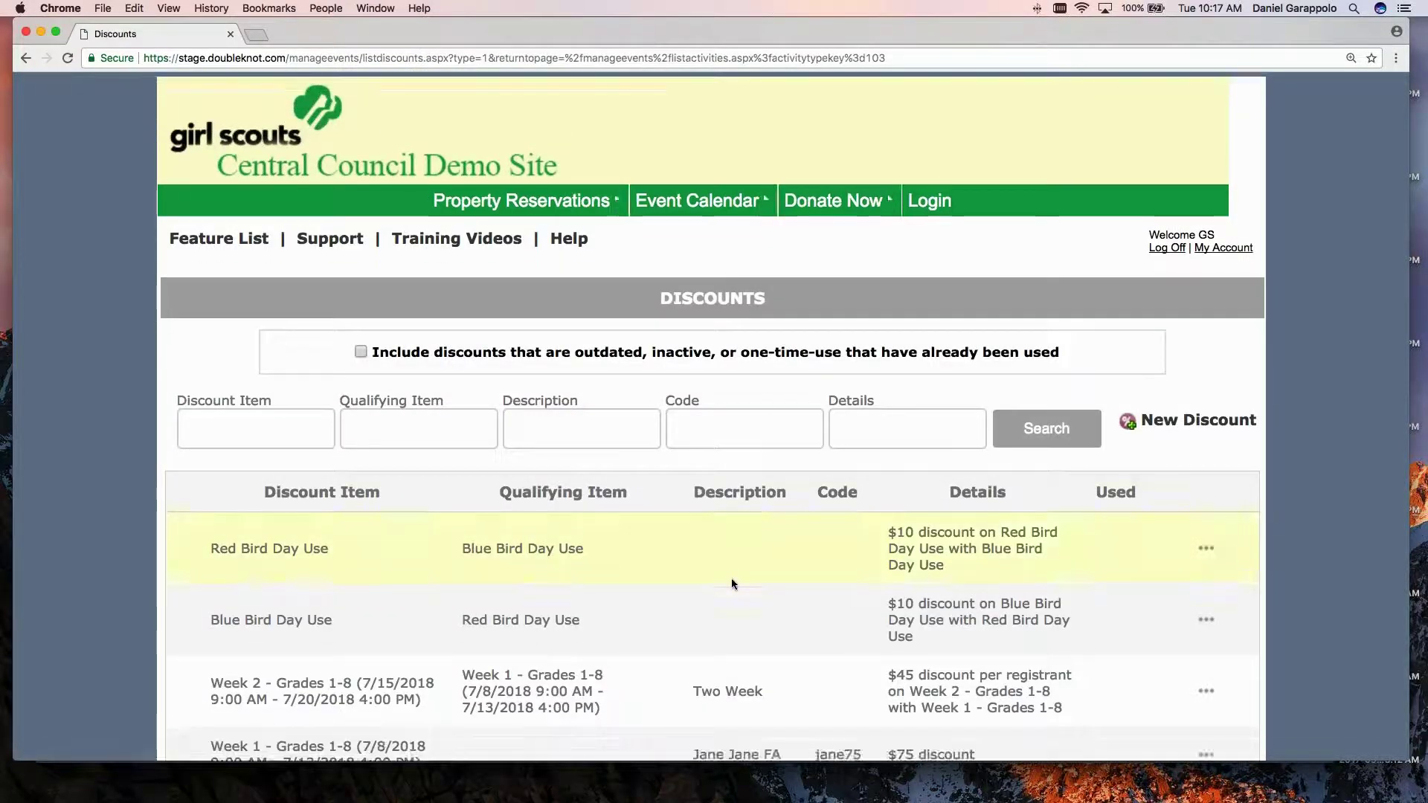
{"action": "scroll", "coordinate": [730, 578], "scroll_direction": "down", "scroll_amount": 5}
{"action": "scroll", "coordinate": [731, 579], "scroll_direction": "down", "scroll_amount": 1}
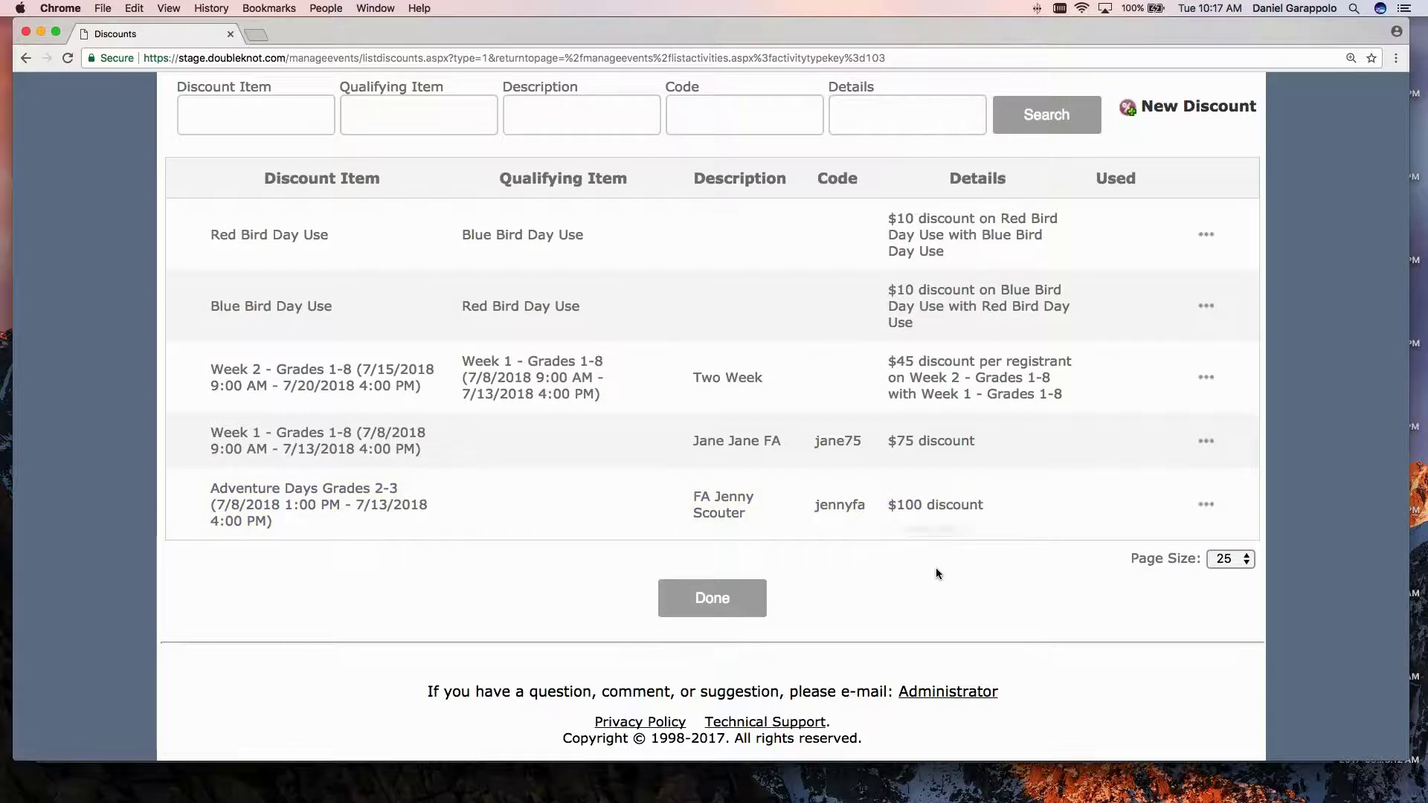
{"action": "scroll", "coordinate": [935, 568], "scroll_direction": "up", "scroll_amount": 1}
{"action": "scroll", "coordinate": [409, 565], "scroll_direction": "up", "scroll_amount": 5}
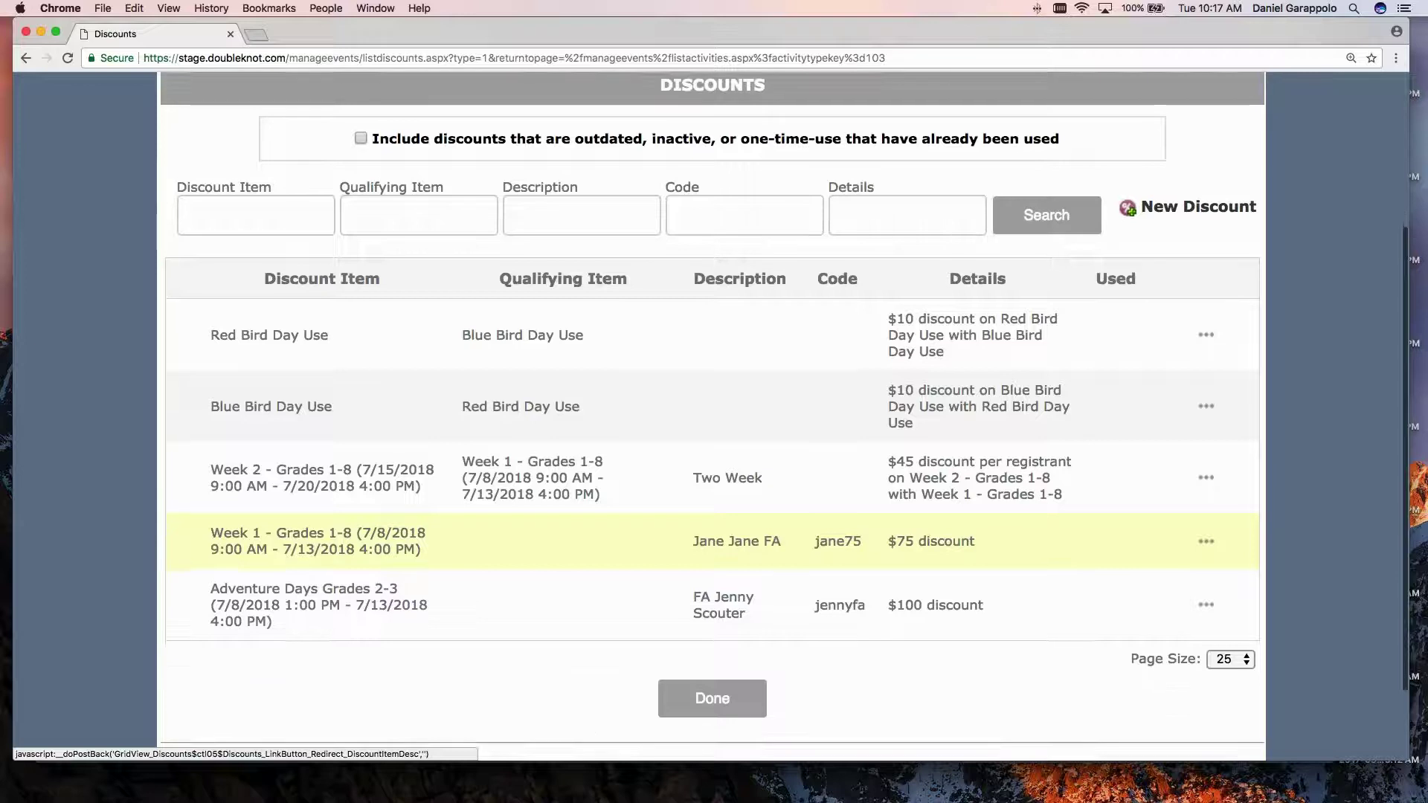
{"action": "left_click", "coordinate": [1207, 592]}
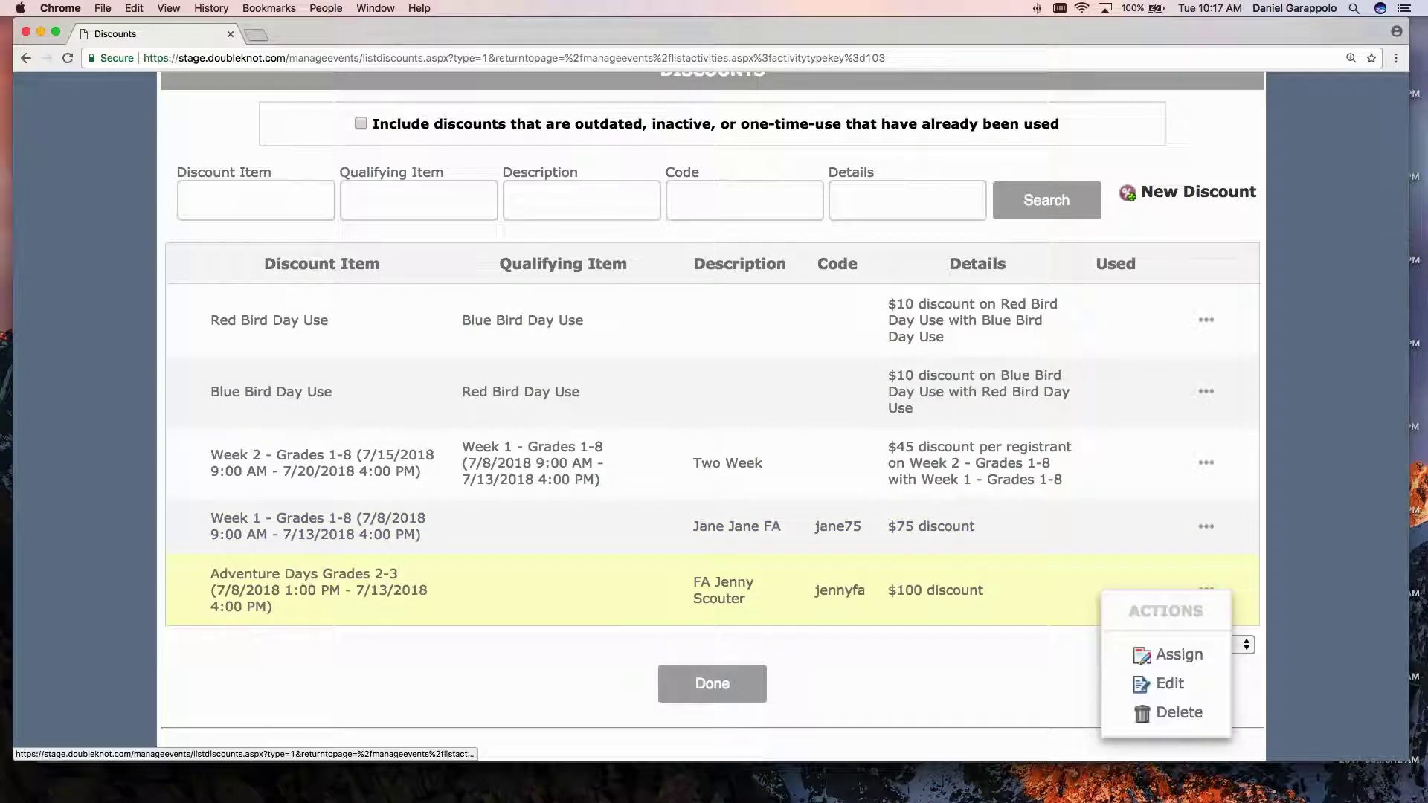
{"action": "left_click", "coordinate": [1187, 656]}
Assign the discount to Week 1 and Week 2 Grades 1-8, CIT Grades 10-12 and 9-12, and Grades 2-3 w/tiers.
{"action": "scroll", "coordinate": [721, 476], "scroll_direction": "down", "scroll_amount": 3}
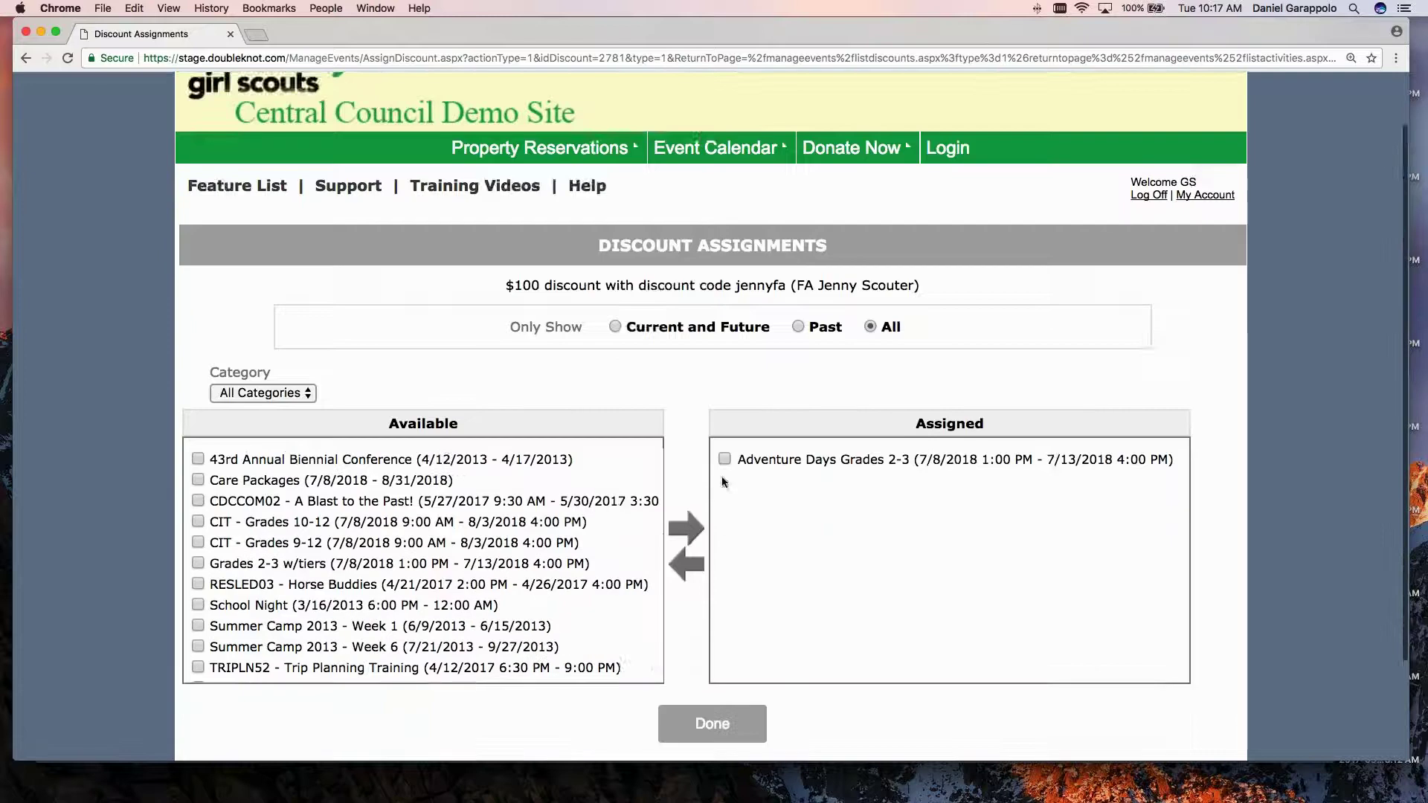
{"action": "scroll", "coordinate": [316, 472], "scroll_direction": "down", "scroll_amount": 3}
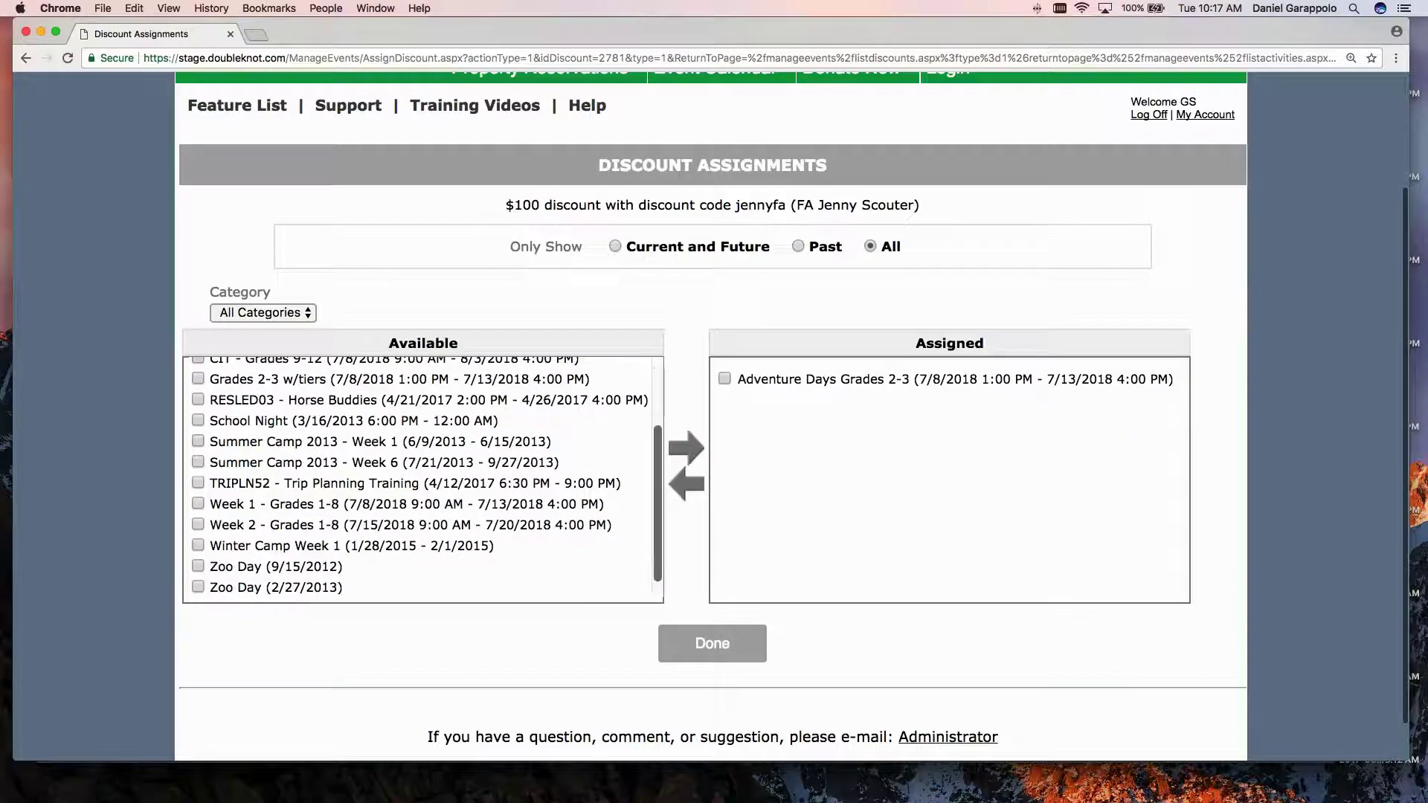
{"action": "left_click", "coordinate": [198, 504]}
{"action": "left_click", "coordinate": [198, 525]}
{"action": "scroll", "coordinate": [202, 481], "scroll_direction": "up", "scroll_amount": 2}
{"action": "left_click", "coordinate": [197, 396]}
{"action": "left_click", "coordinate": [198, 418]}
{"action": "left_click", "coordinate": [198, 438]}
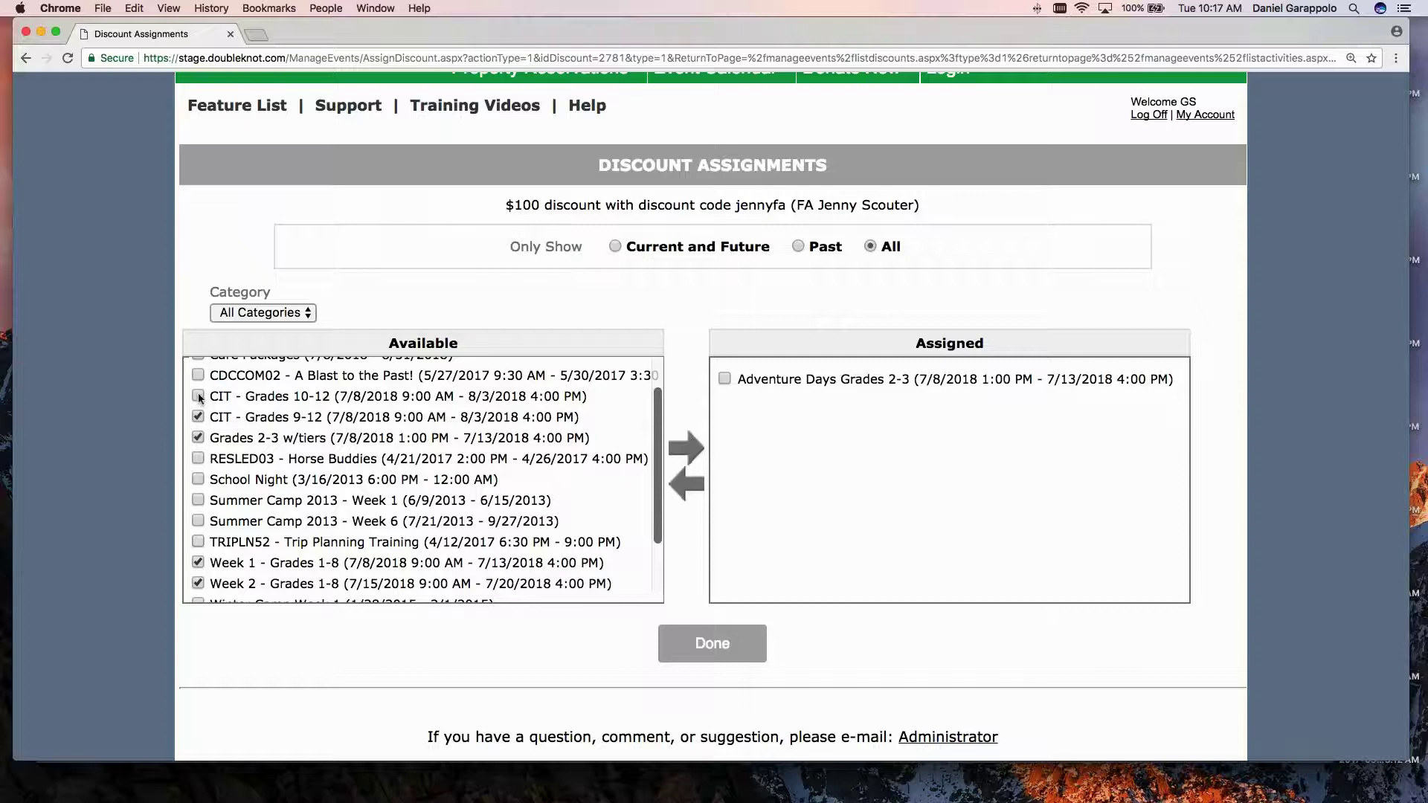
{"action": "left_click", "coordinate": [679, 454]}
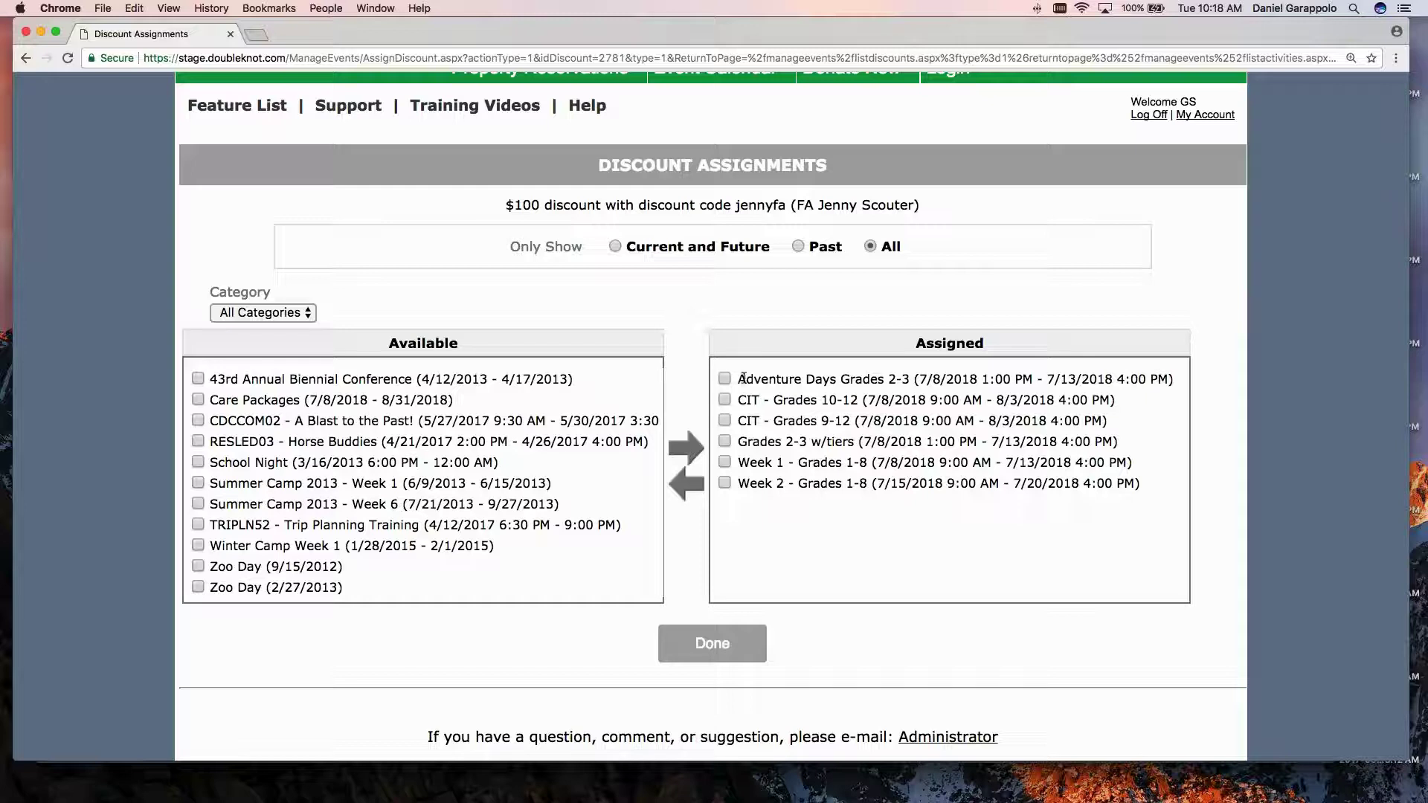
{"action": "left_click_drag", "start_coordinate": [743, 379], "coordinate": [909, 379]}
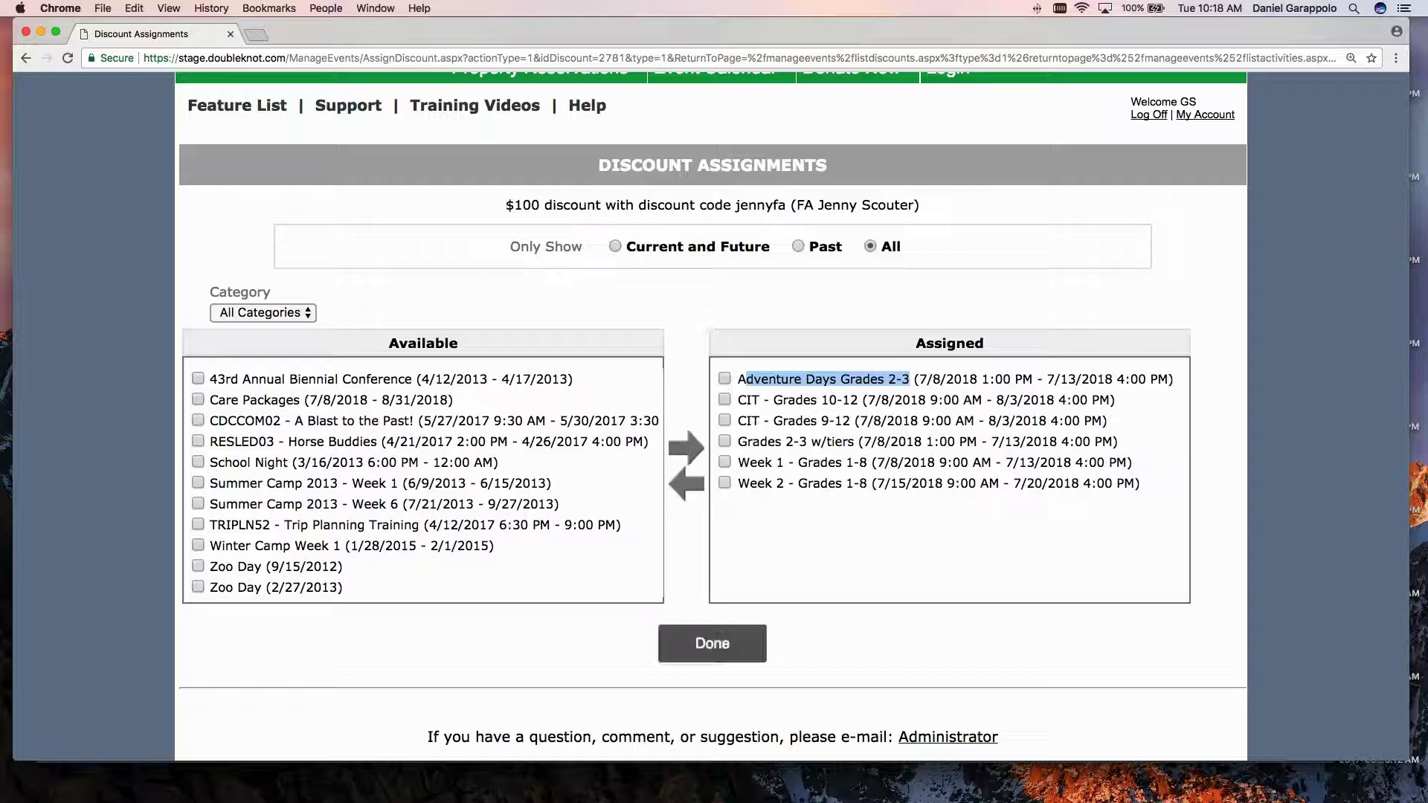
{"action": "left_click", "coordinate": [712, 643]}
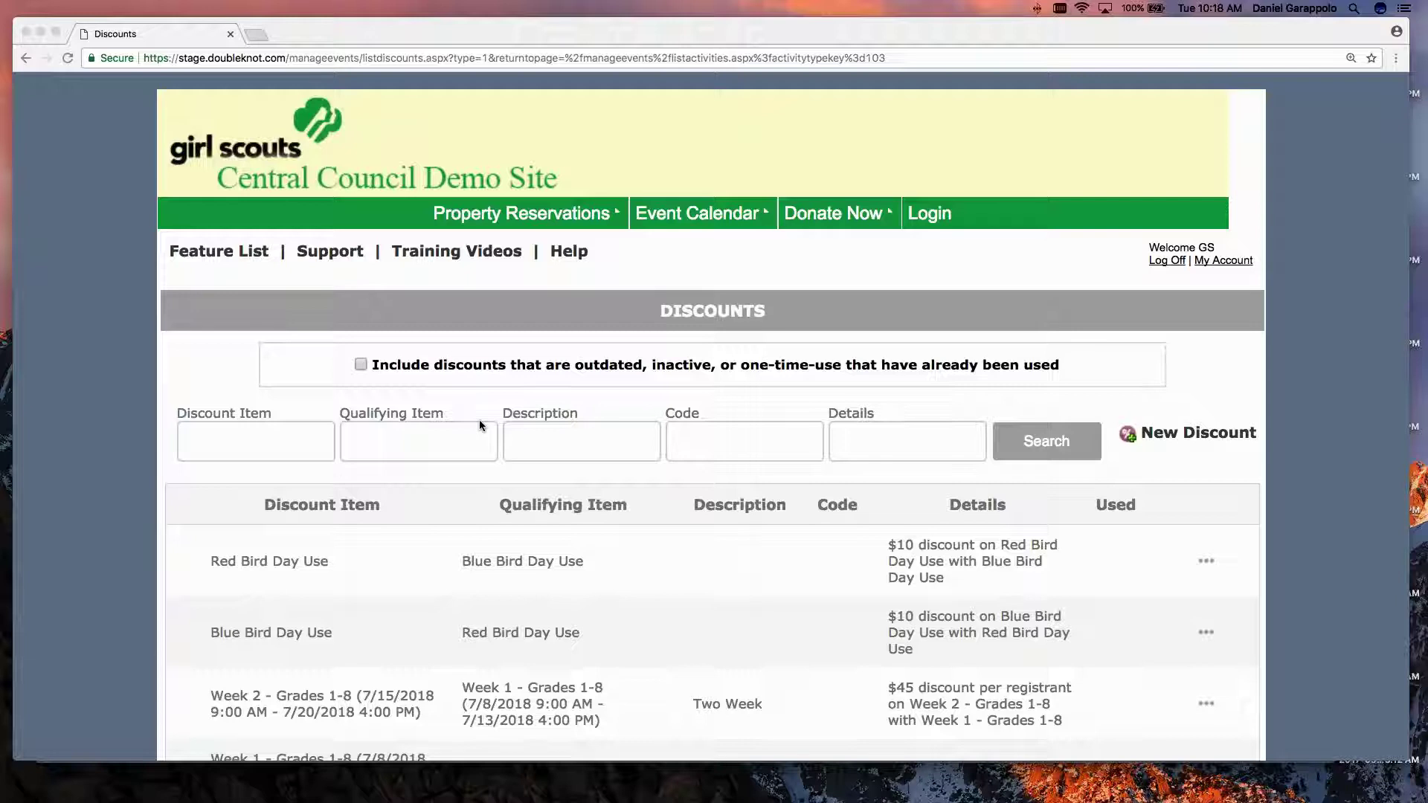
Review the new $100 discount rows for each event, then switch to Safari's public event listing.
{"action": "scroll", "coordinate": [479, 419], "scroll_direction": "up", "scroll_amount": 1}
{"action": "scroll", "coordinate": [171, 387], "scroll_direction": "down", "scroll_amount": 3}
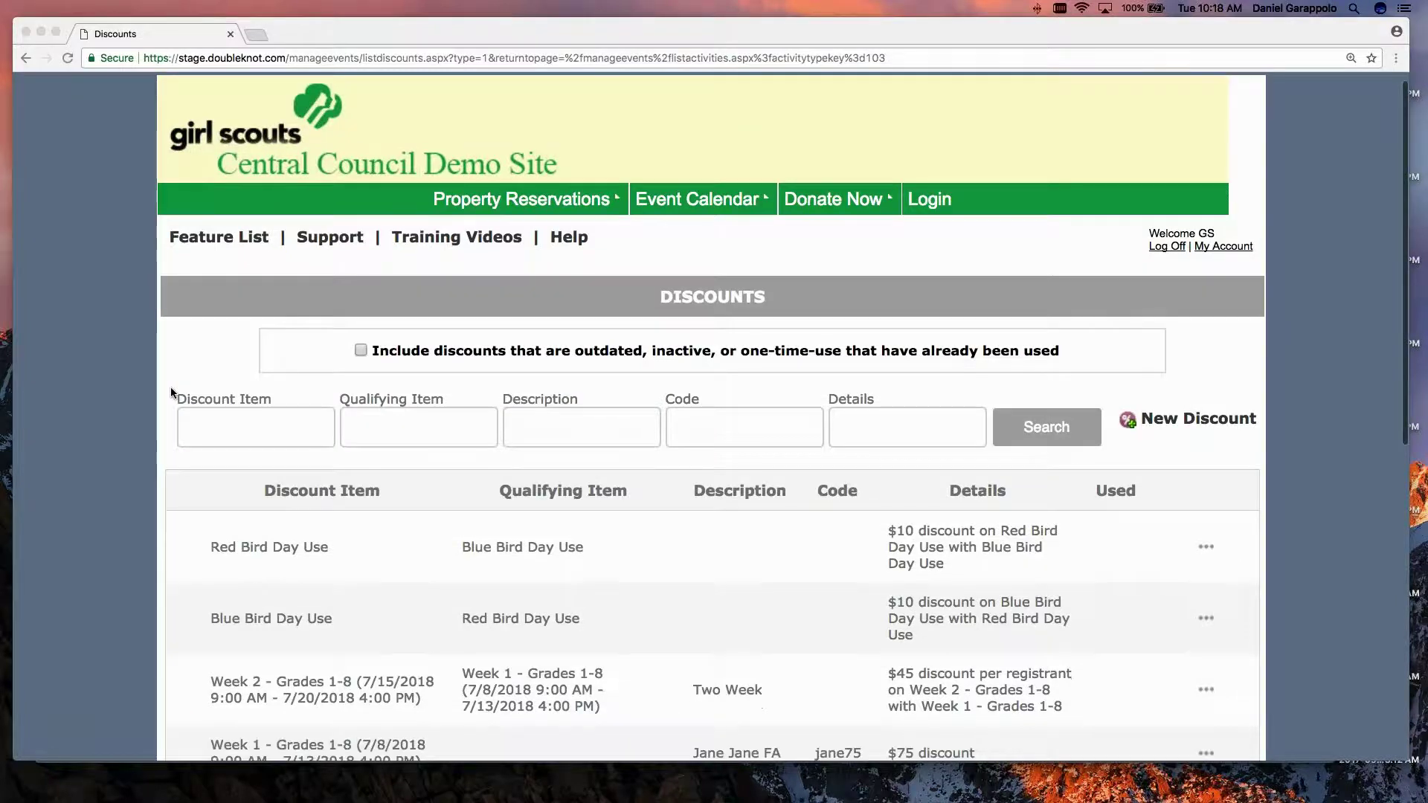
{"action": "scroll", "coordinate": [171, 390], "scroll_direction": "down", "scroll_amount": 5}
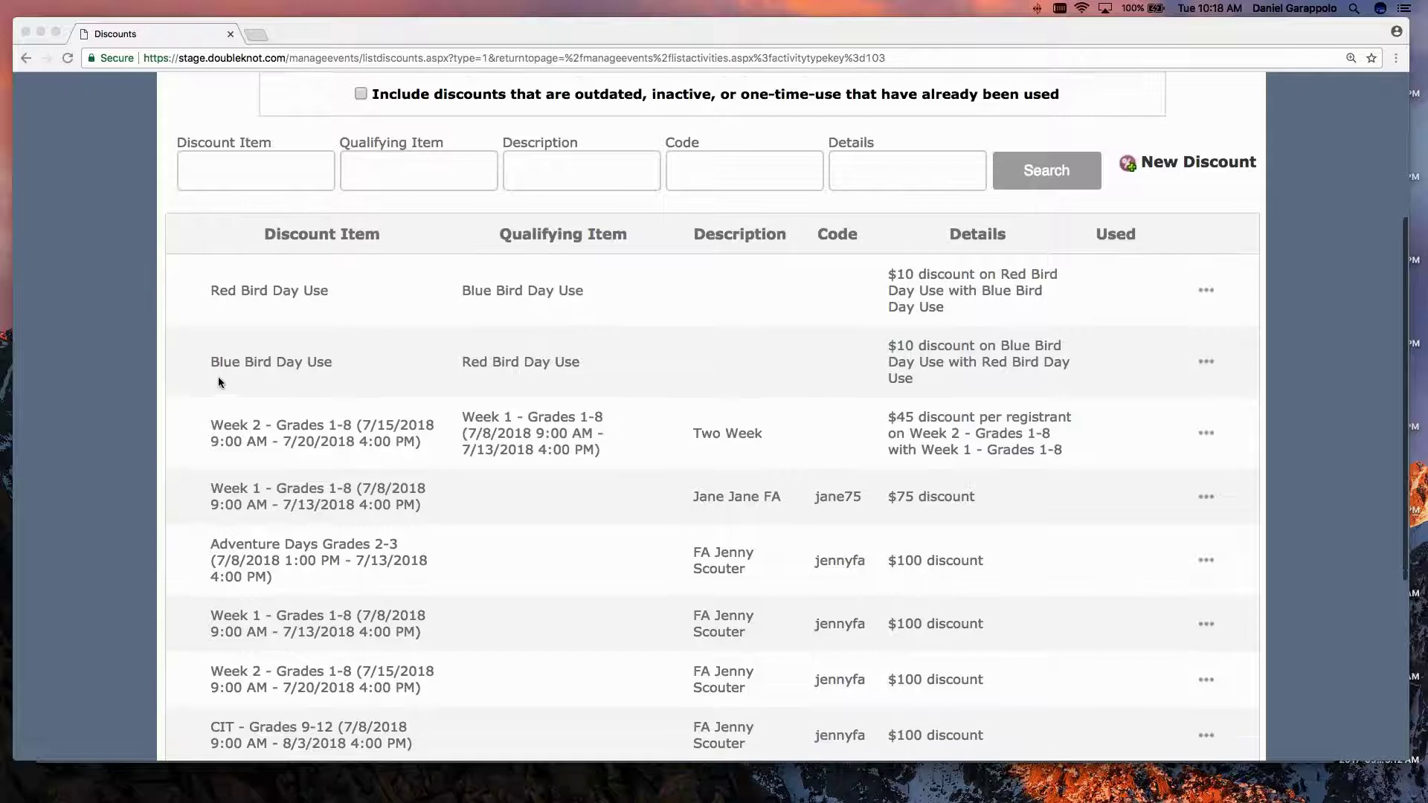
{"action": "scroll", "coordinate": [219, 382], "scroll_direction": "up", "scroll_amount": 1}
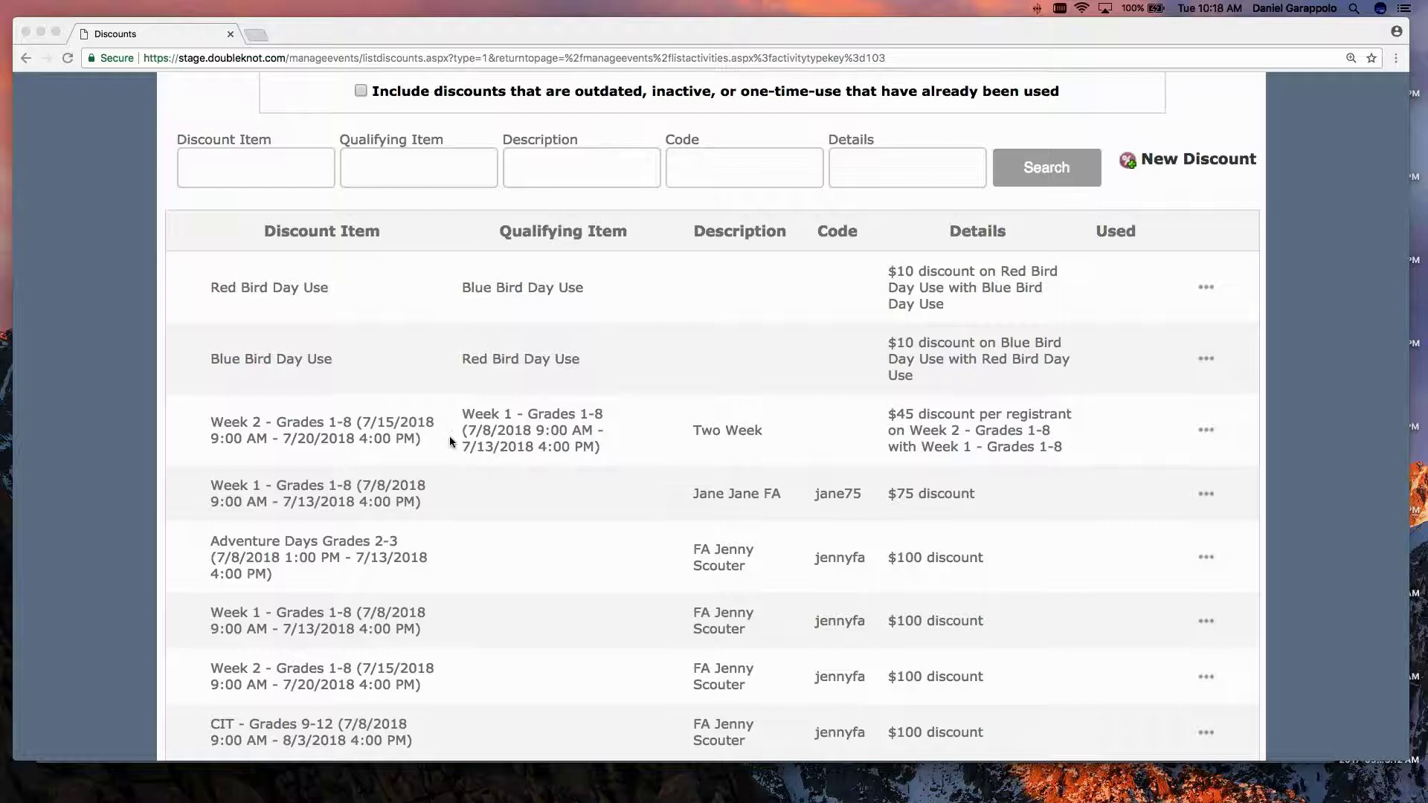
{"action": "scroll", "coordinate": [450, 441], "scroll_direction": "down", "scroll_amount": 1}
{"action": "scroll", "coordinate": [449, 436], "scroll_direction": "down", "scroll_amount": 2}
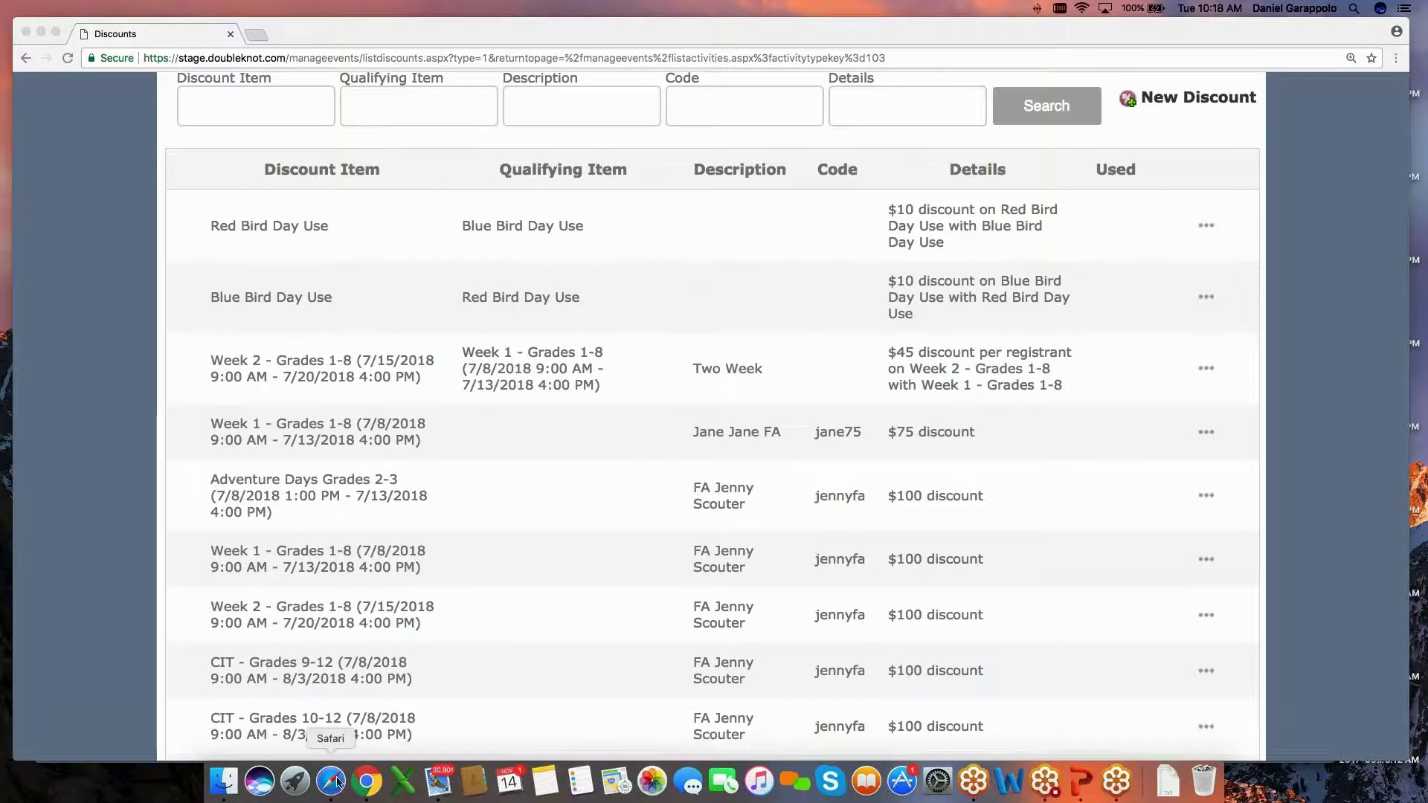
{"action": "left_click", "coordinate": [333, 781]}
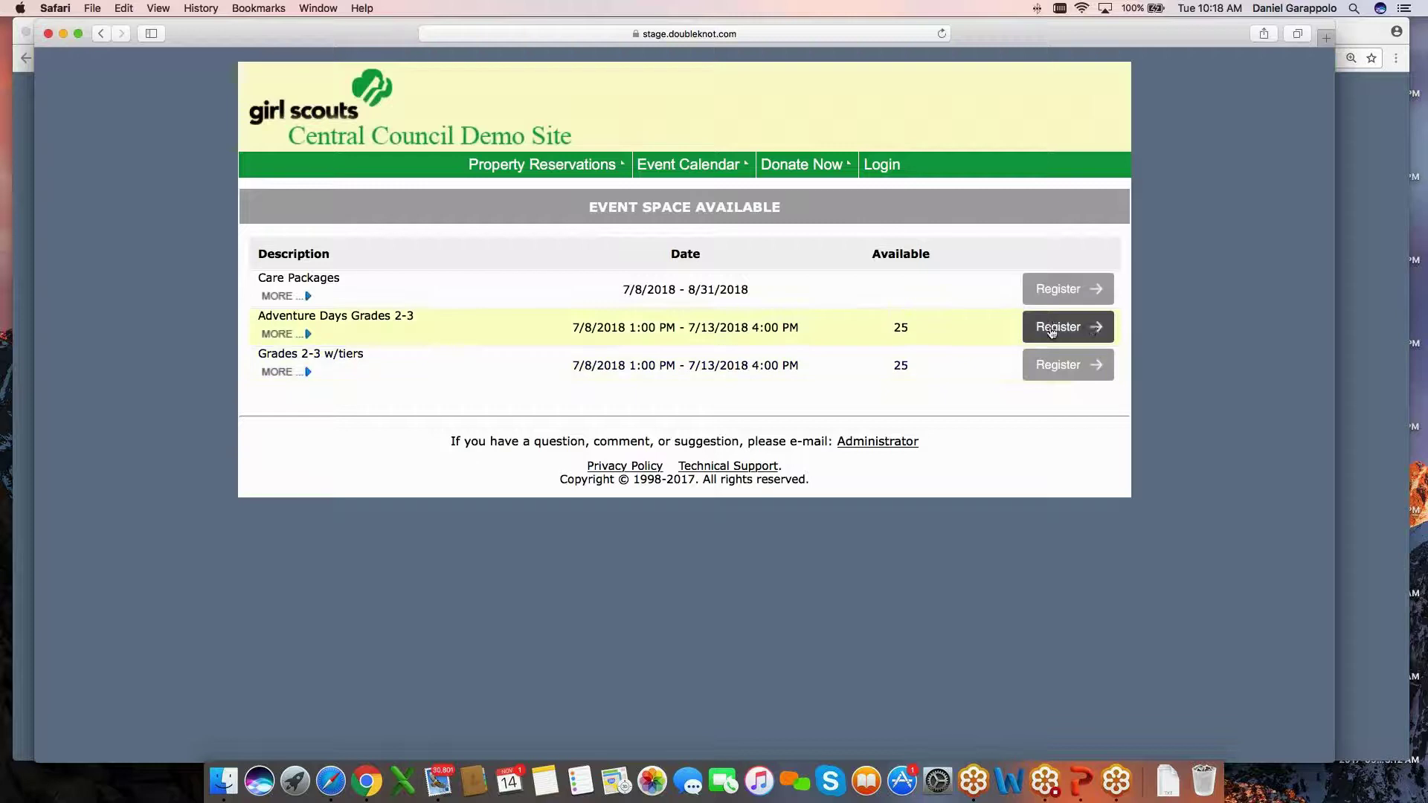
Register 1 camper for Adventure Days Grades 2-3, entering the camper's name and 2nd Grade.
{"action": "left_click", "coordinate": [1093, 329]}
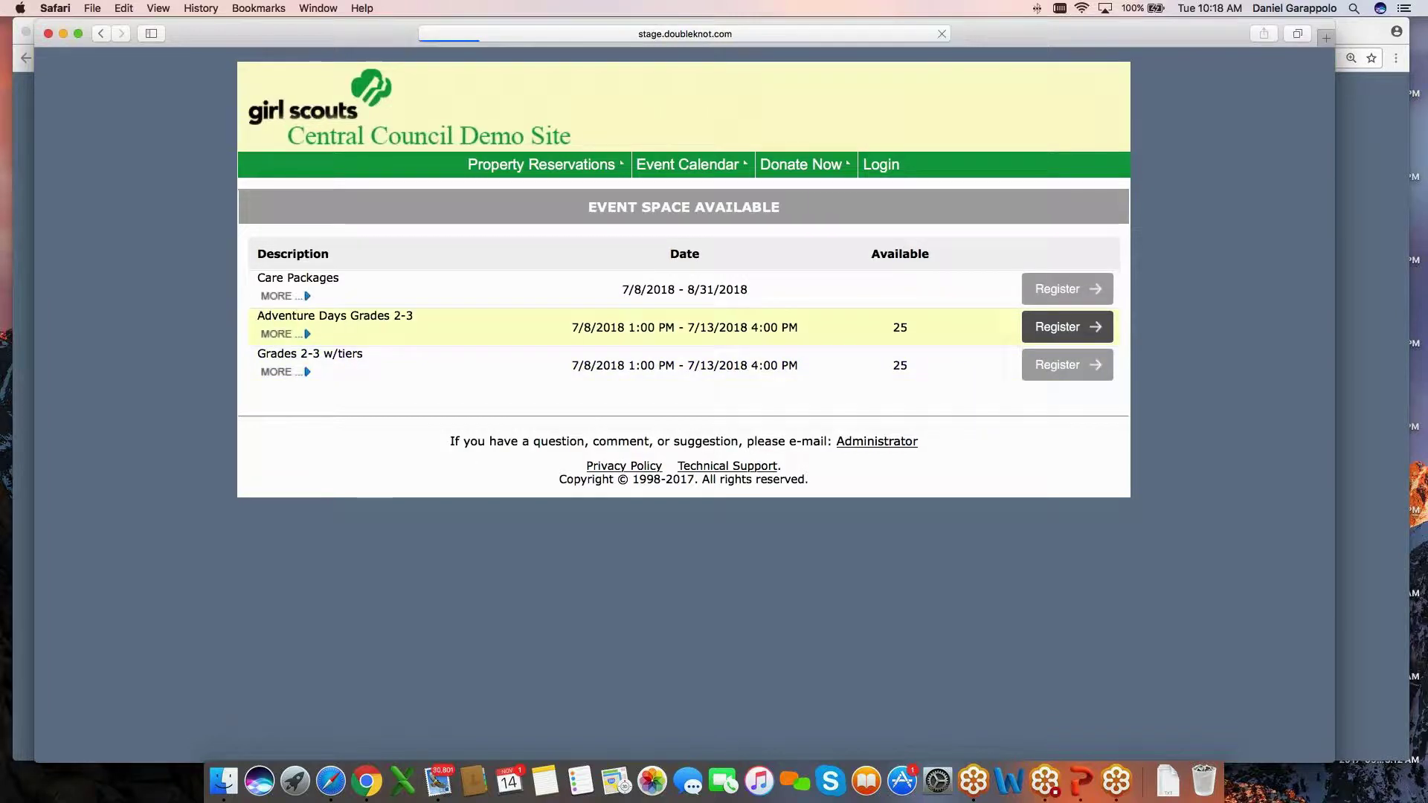
{"action": "left_click", "coordinate": [821, 590]}
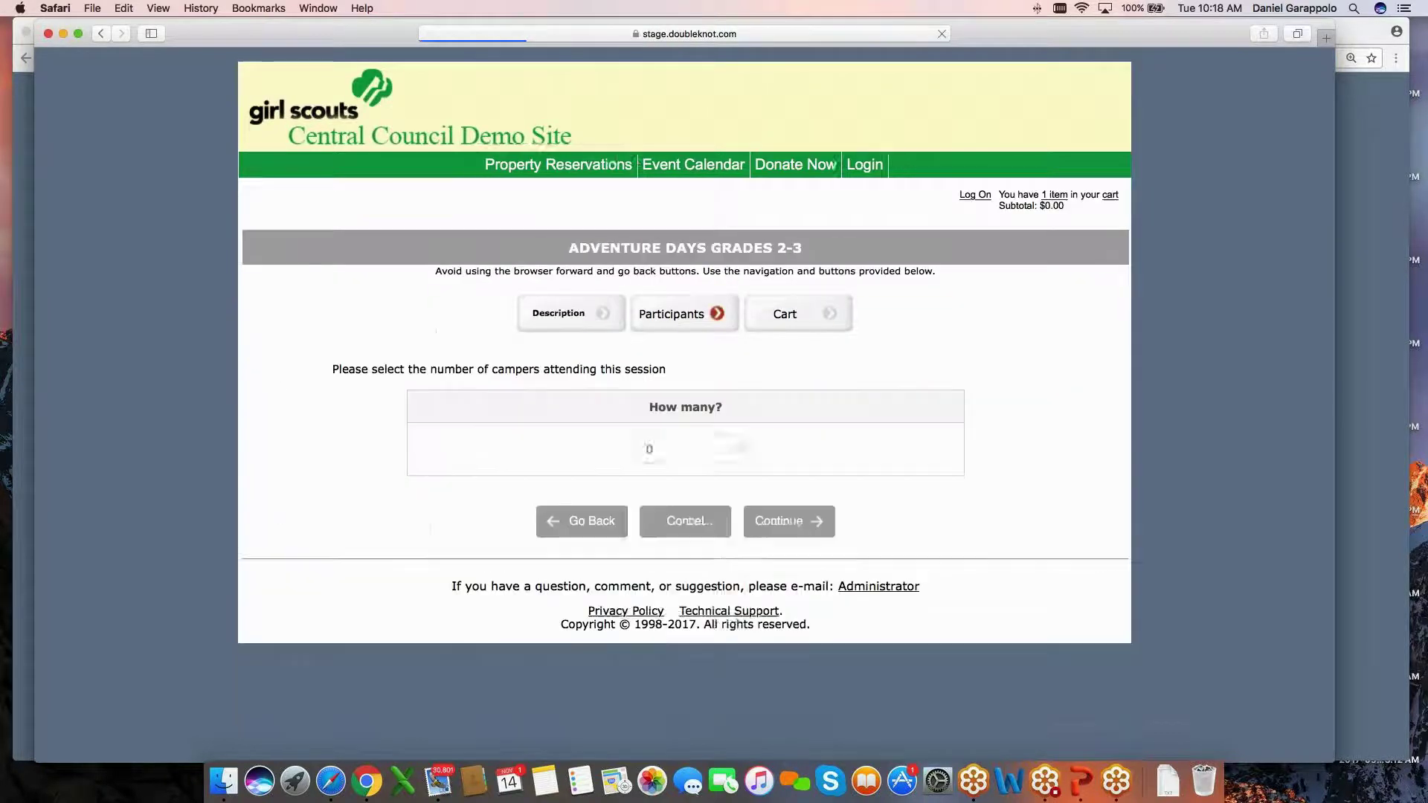
{"action": "left_click", "coordinate": [692, 449]}
{"action": "left_click", "coordinate": [723, 473]}
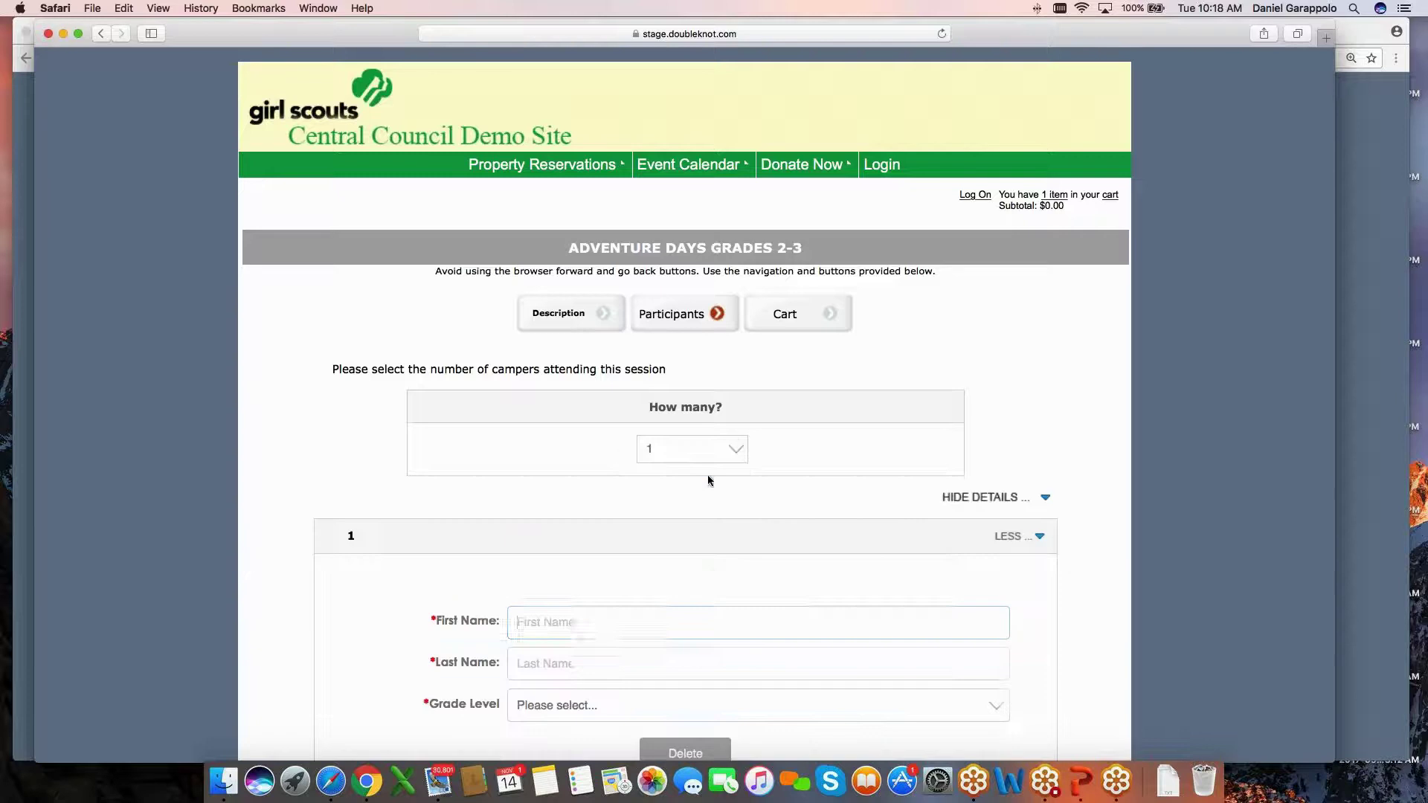
{"action": "left_click", "coordinate": [609, 629]}
{"action": "type", "text": "jenny"}
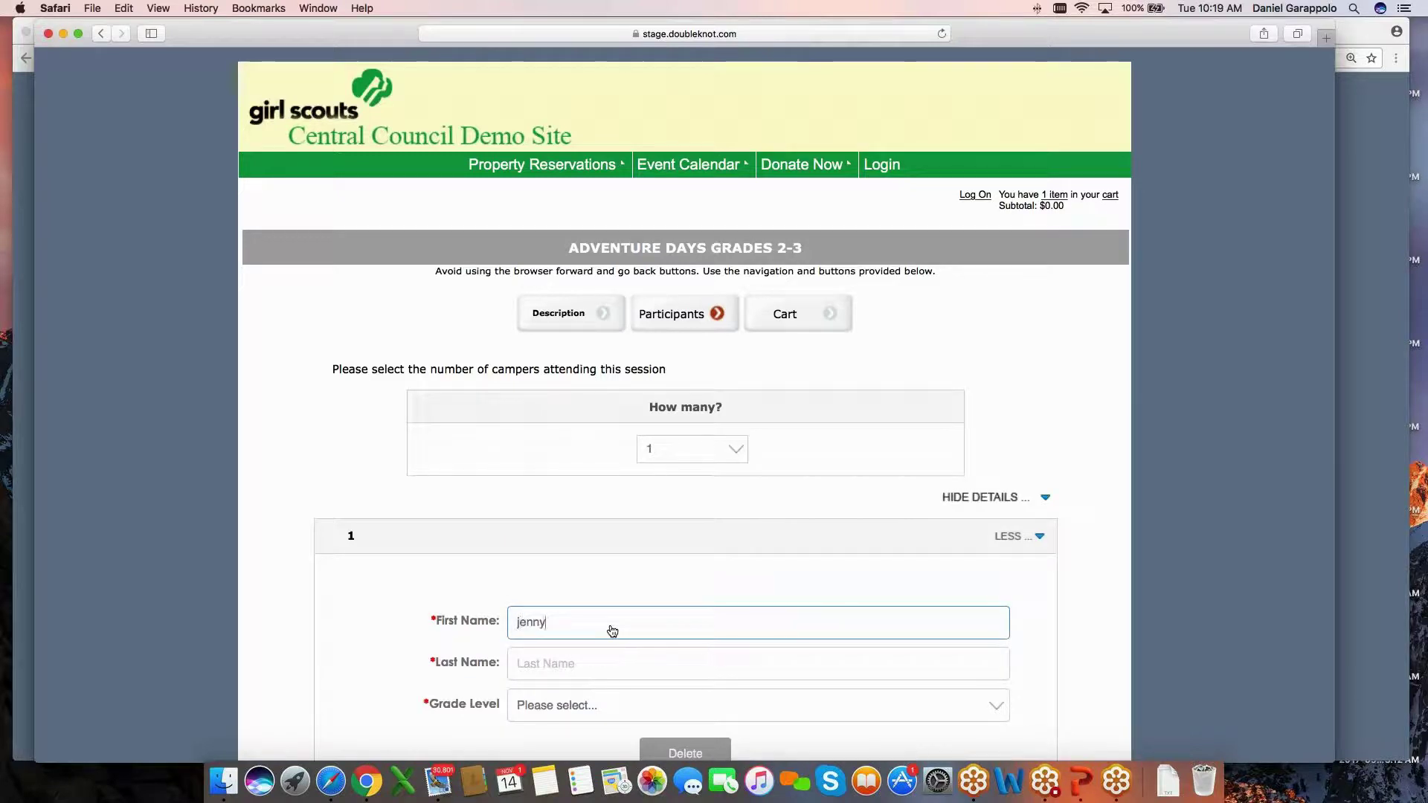
{"action": "key", "text": "Tab"}
{"action": "type", "text": "jenny"}
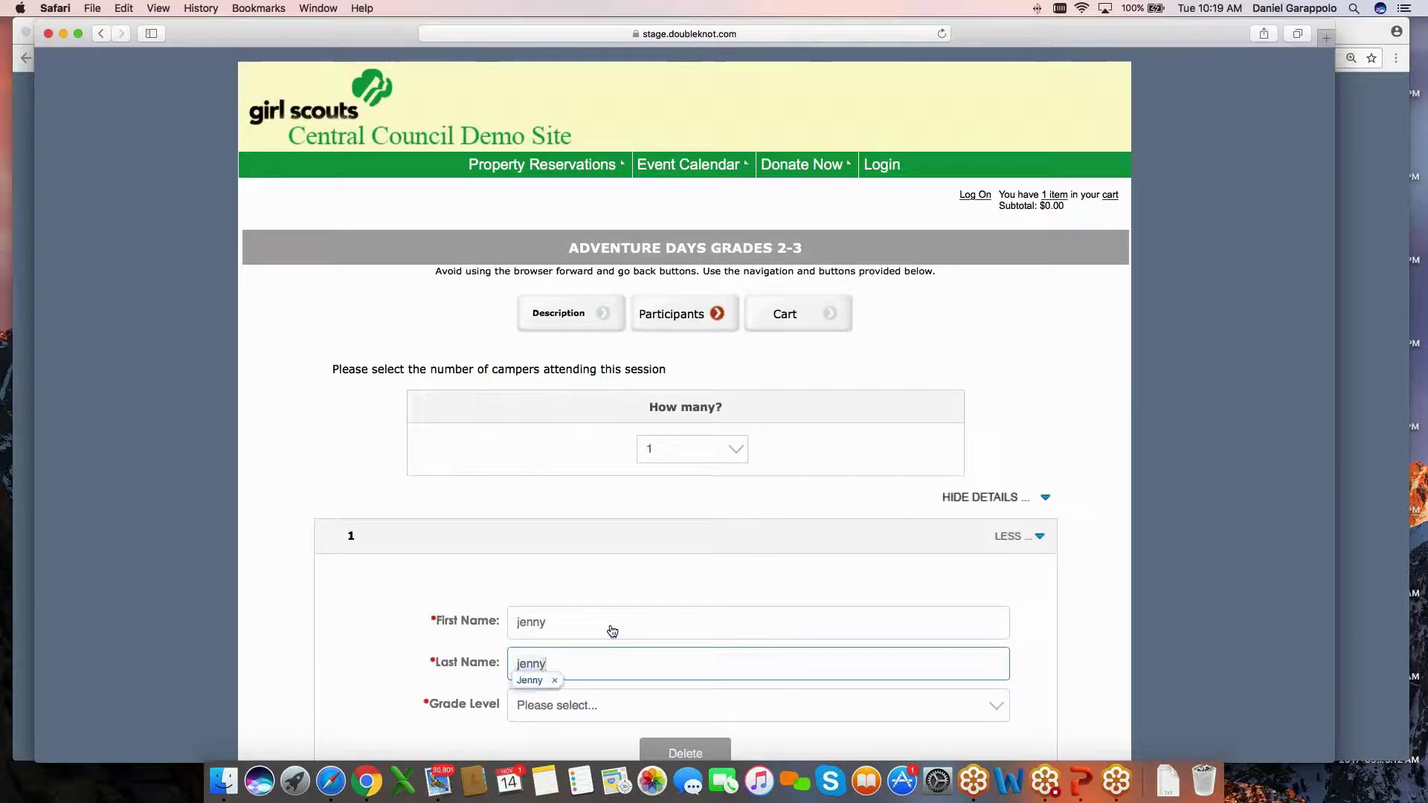
{"action": "left_click", "coordinate": [726, 706]}
{"action": "key", "text": "Down"}
{"action": "key", "text": "Return"}
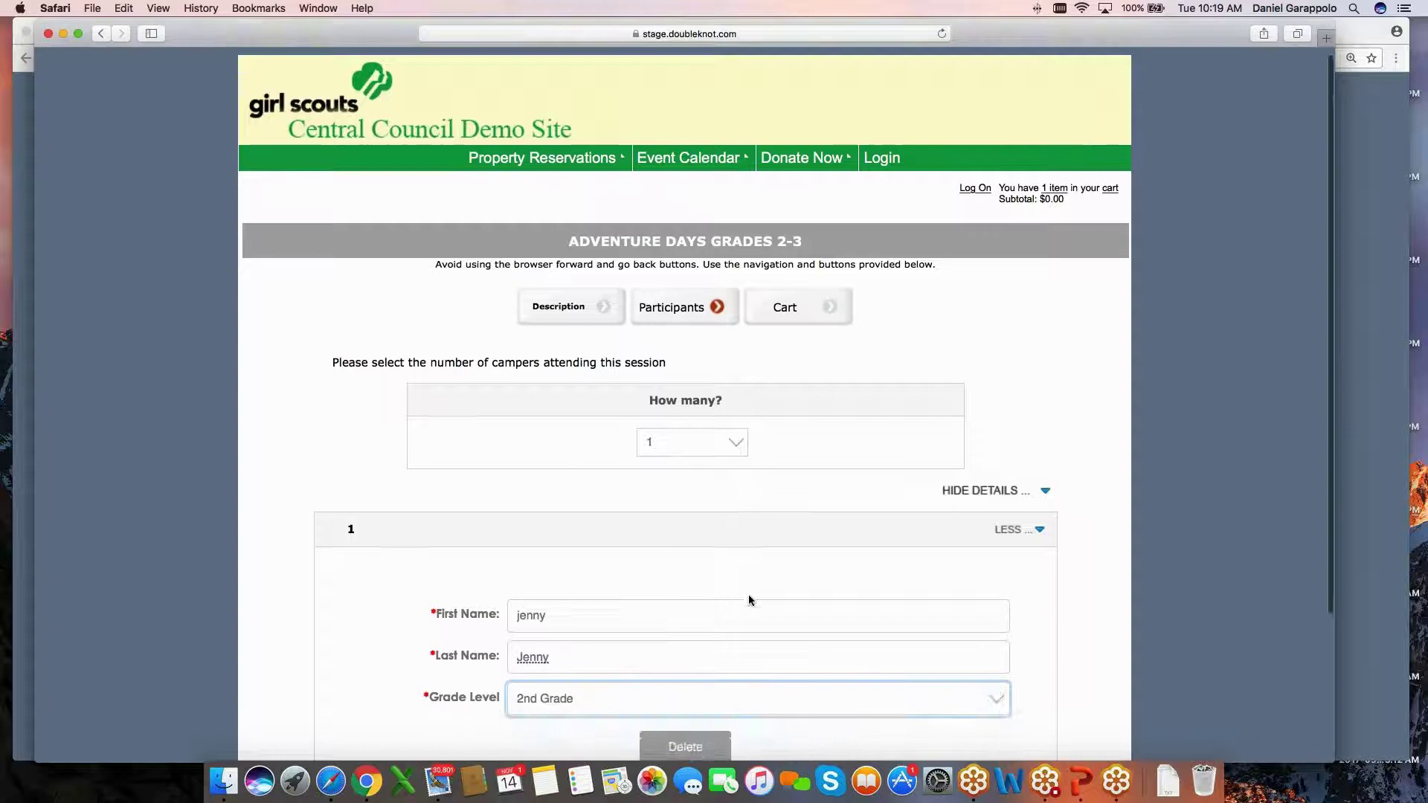
{"action": "scroll", "coordinate": [748, 595], "scroll_direction": "down", "scroll_amount": 2}
{"action": "left_click", "coordinate": [806, 740]}
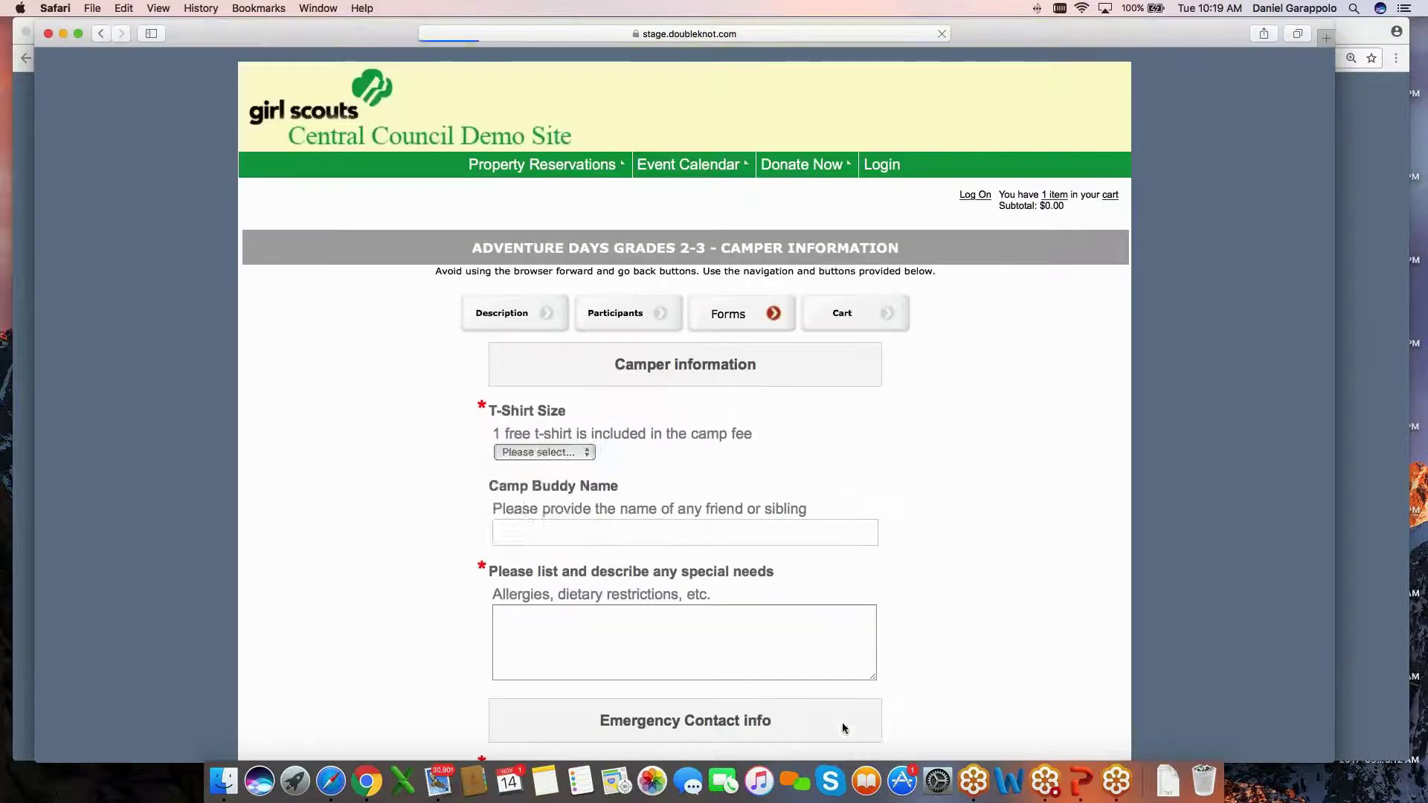
Fill the camper forms with Youth Small T-shirt and placeholder buddy, special needs, relation and phone entries.
{"action": "left_click", "coordinate": [560, 453]}
{"action": "left_click", "coordinate": [562, 474]}
{"action": "key", "text": "Tab"}
{"action": "type", "text": "d"}
{"action": "key", "text": "Tab"}
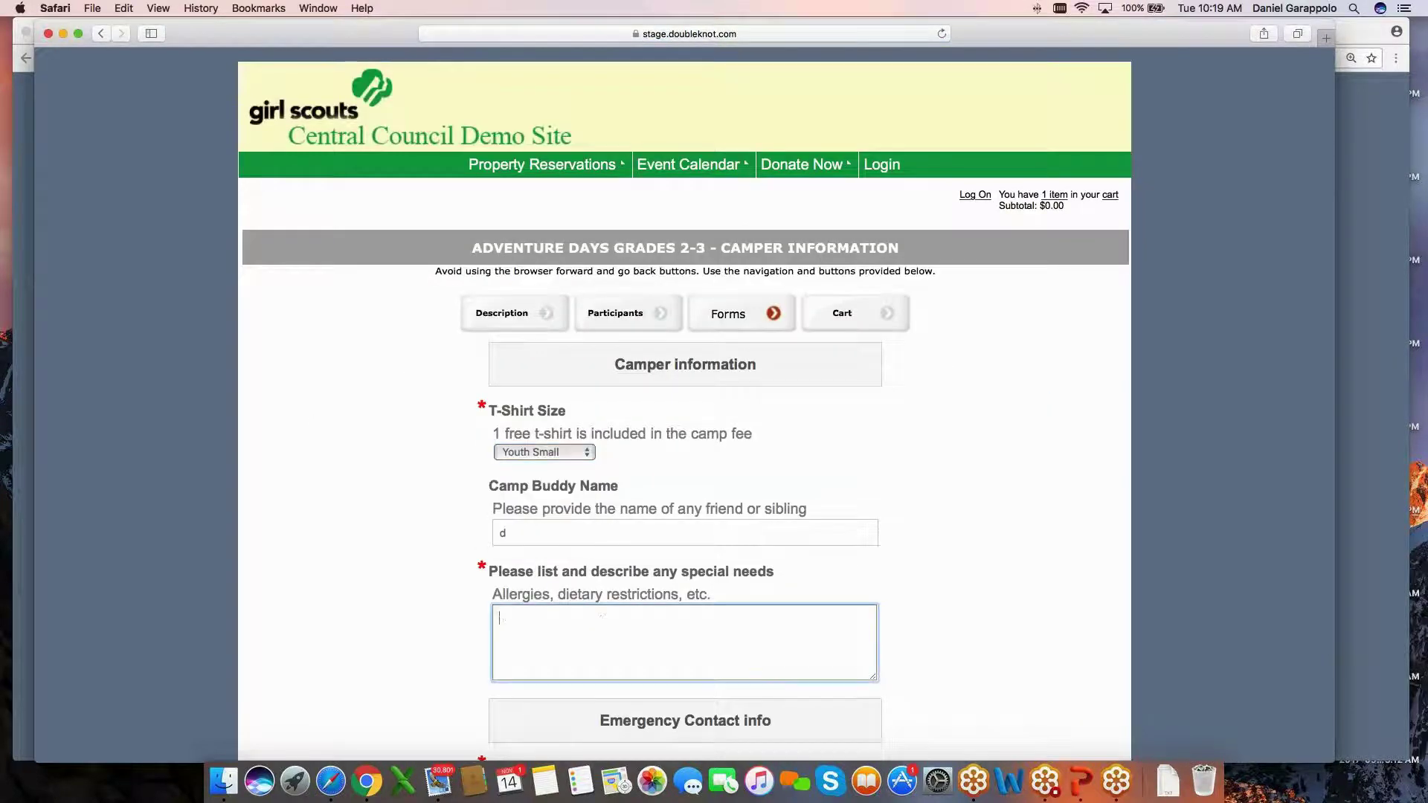
{"action": "type", "text": "d"}
{"action": "scroll", "coordinate": [685, 446], "scroll_direction": "down", "scroll_amount": 1}
{"action": "scroll", "coordinate": [603, 593], "scroll_direction": "down", "scroll_amount": 6}
{"action": "key", "text": "Tab"}
{"action": "type", "text": "d"}
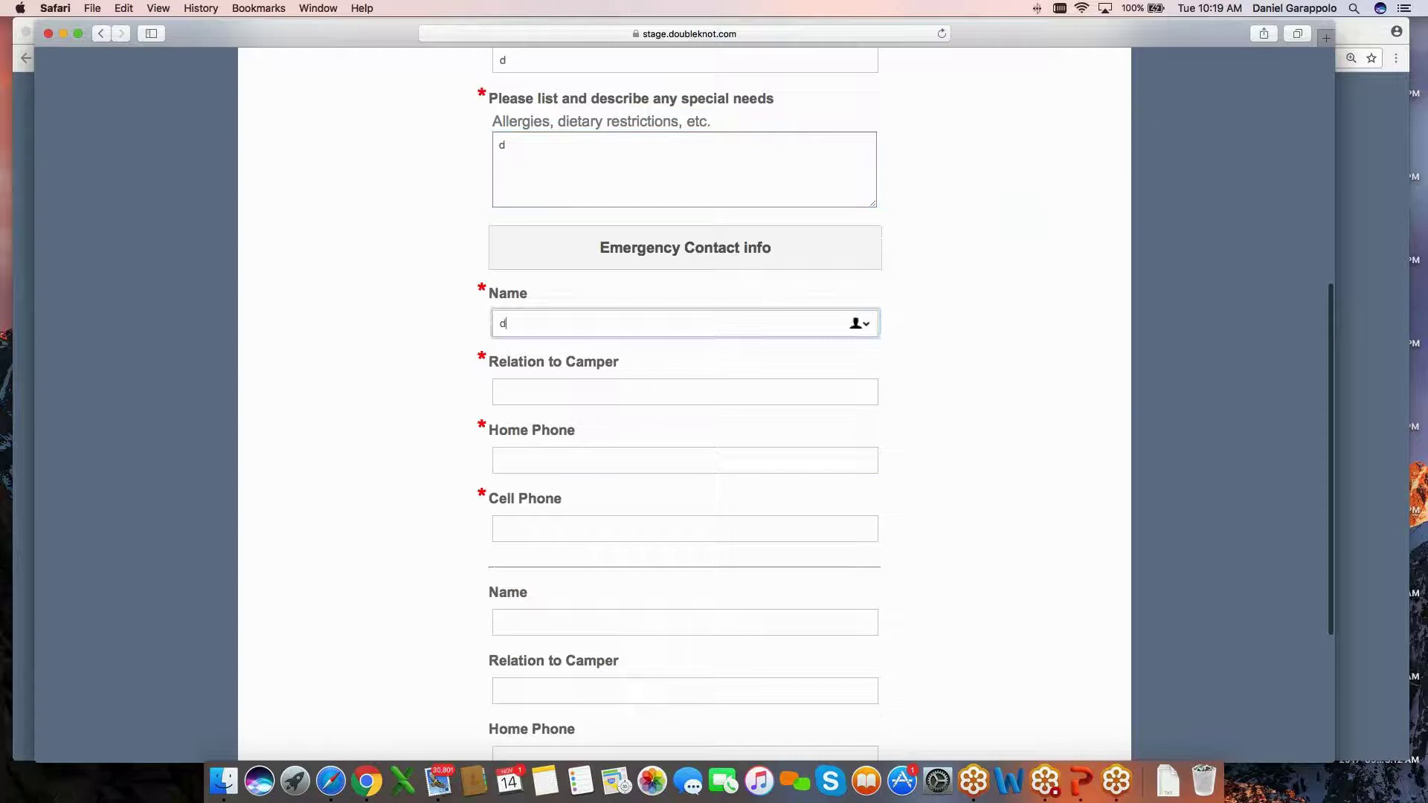
{"action": "key", "text": "Tab"}
{"action": "type", "text": "d"}
{"action": "key", "text": "Tab"}
{"action": "type", "text": "3"}
{"action": "key", "text": "Tab"}
{"action": "type", "text": "3"}
{"action": "scroll", "coordinate": [543, 526], "scroll_direction": "down", "scroll_amount": 4}
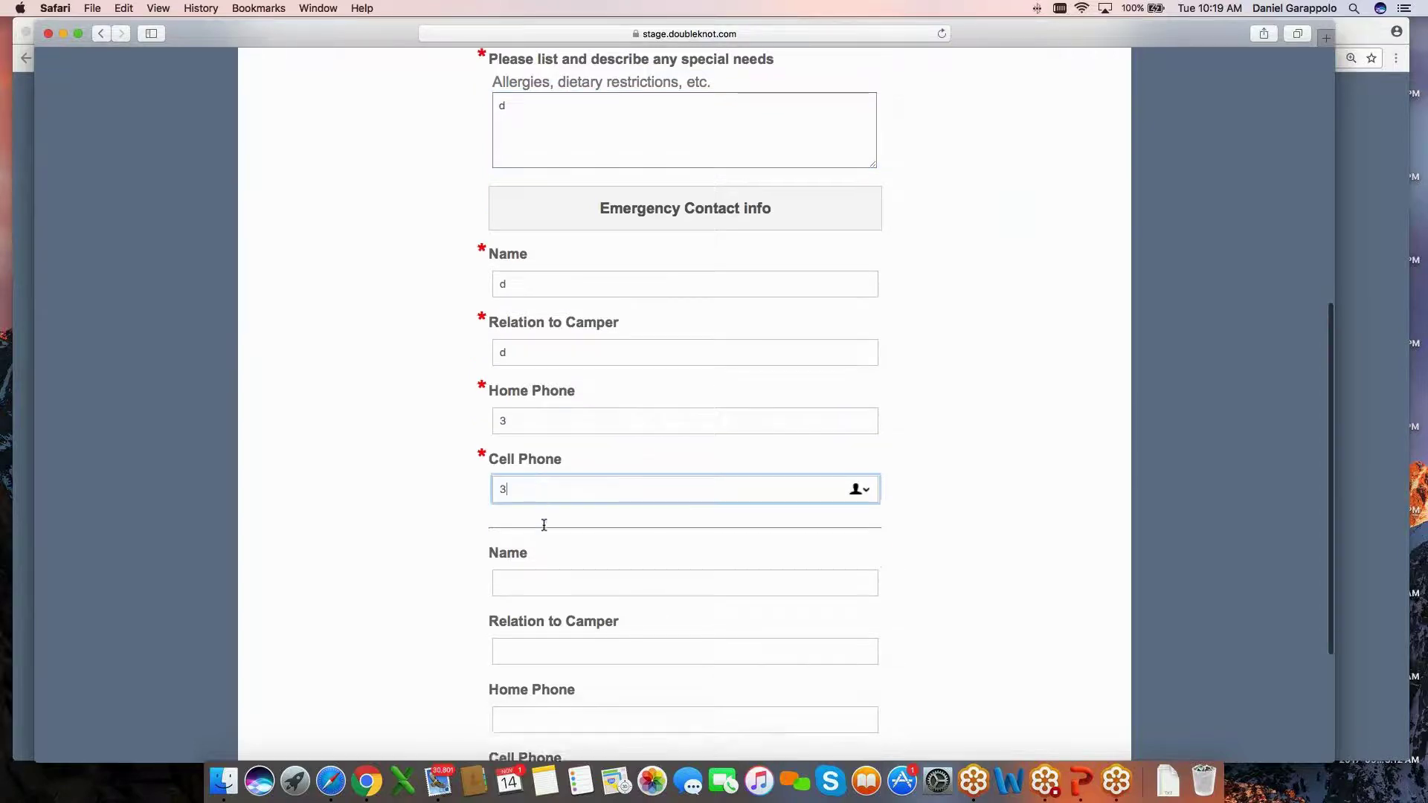
{"action": "left_click", "coordinate": [743, 632]}
Decline photo permission, accept the waiver, and continue to the shopping cart.
{"action": "left_click", "coordinate": [356, 549]}
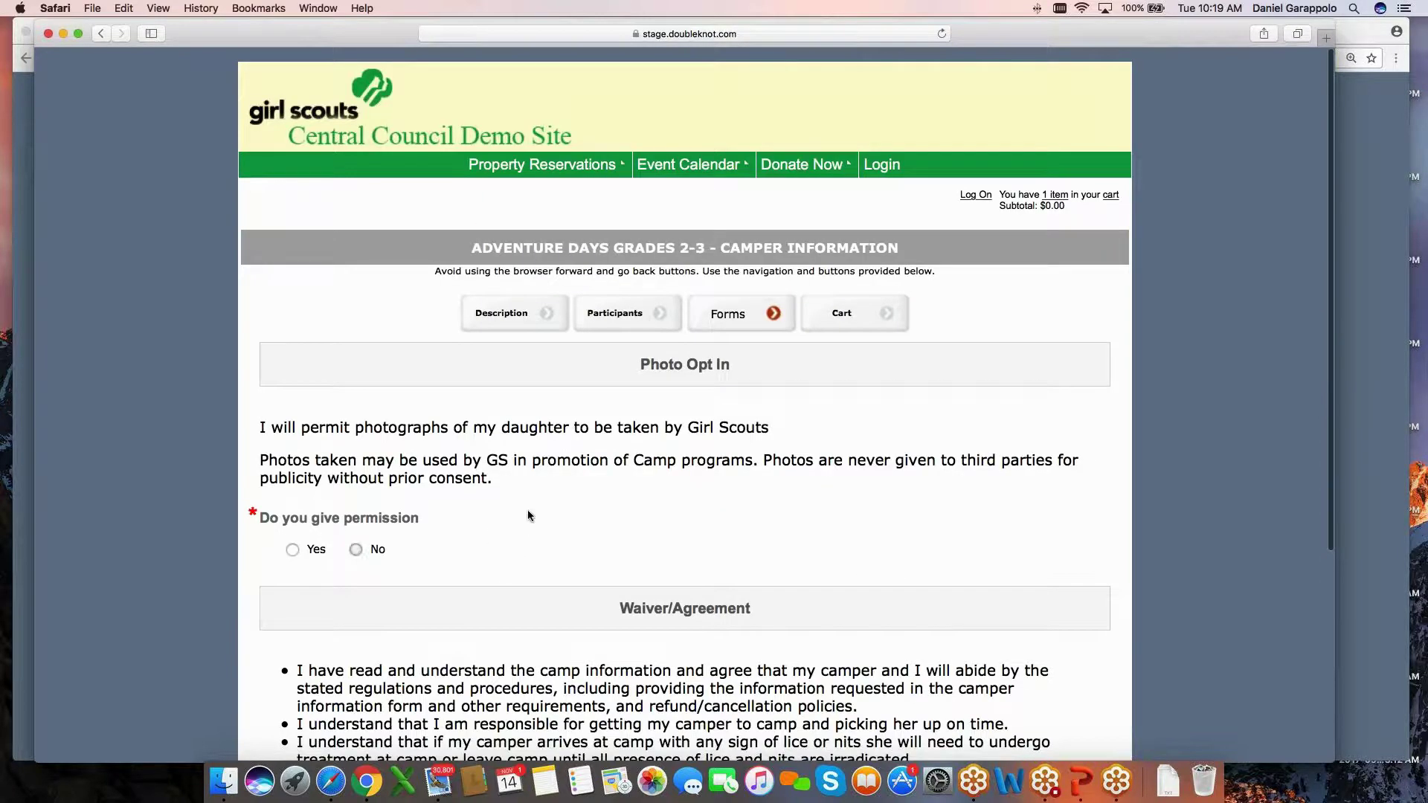
{"action": "scroll", "coordinate": [584, 520], "scroll_direction": "down", "scroll_amount": 2}
{"action": "scroll", "coordinate": [684, 446], "scroll_direction": "down", "scroll_amount": 3}
{"action": "left_click", "coordinate": [293, 567]}
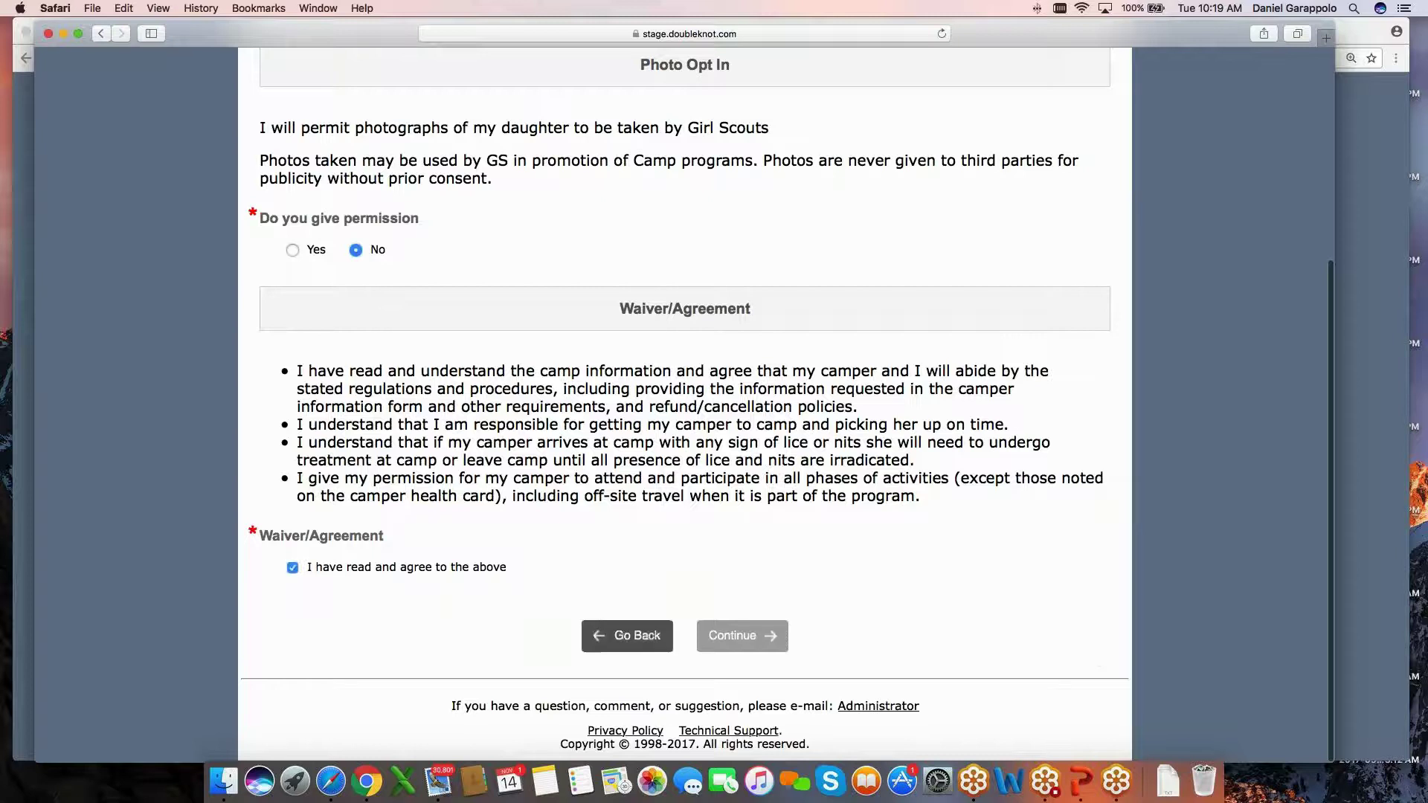
{"action": "left_click", "coordinate": [759, 639]}
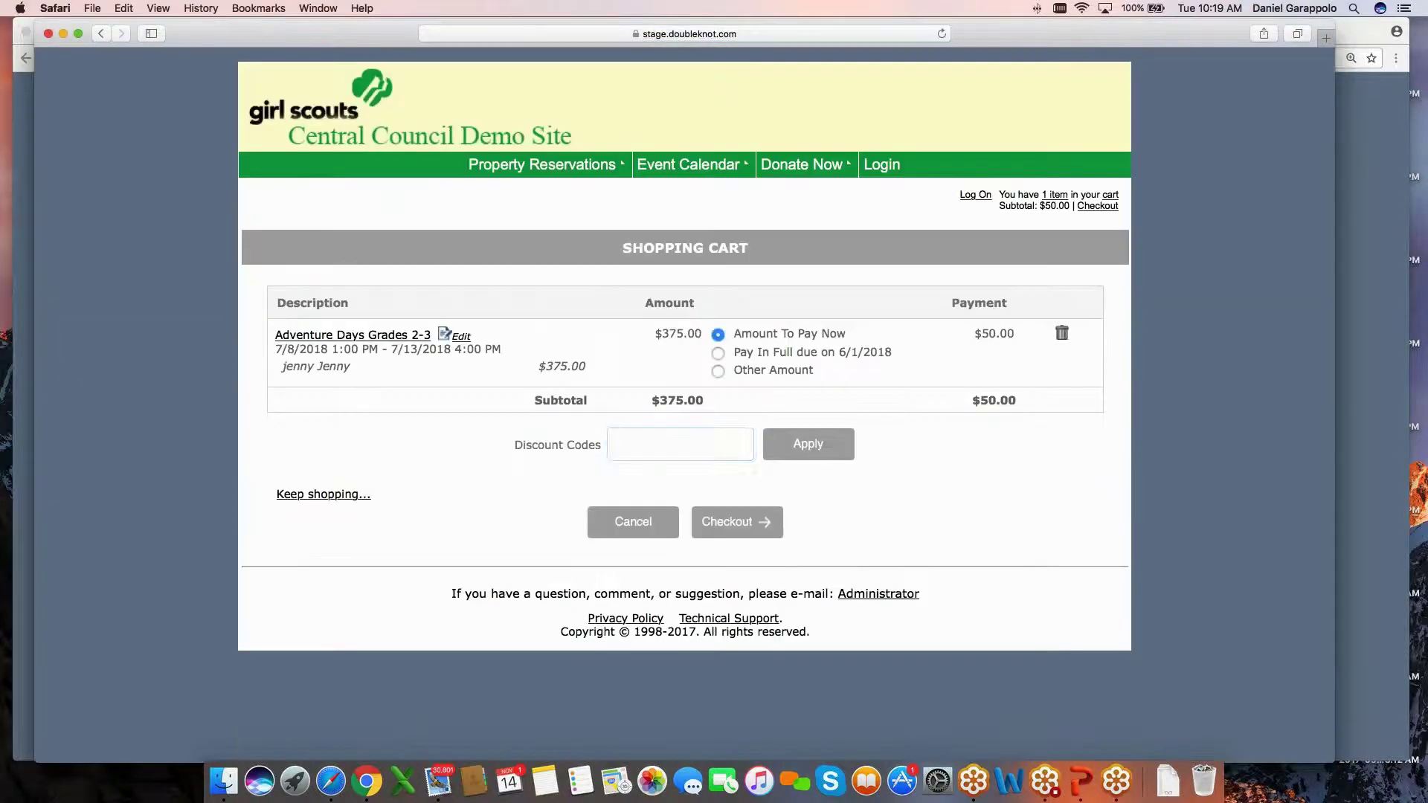
Review the cart's Amount To Pay Now and Other Amount payment choices.
{"action": "left_click", "coordinate": [655, 445]}
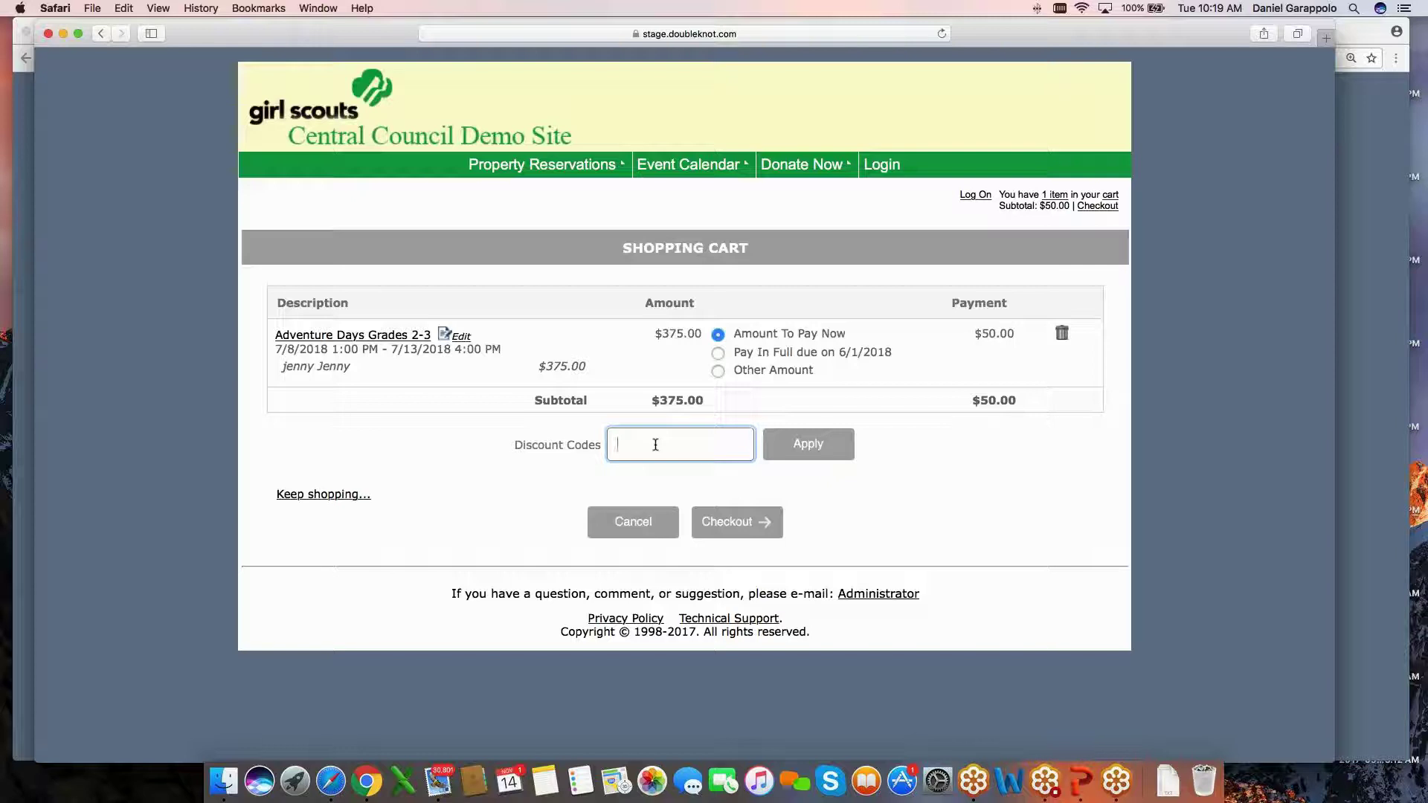
{"action": "double_click", "coordinate": [749, 333]}
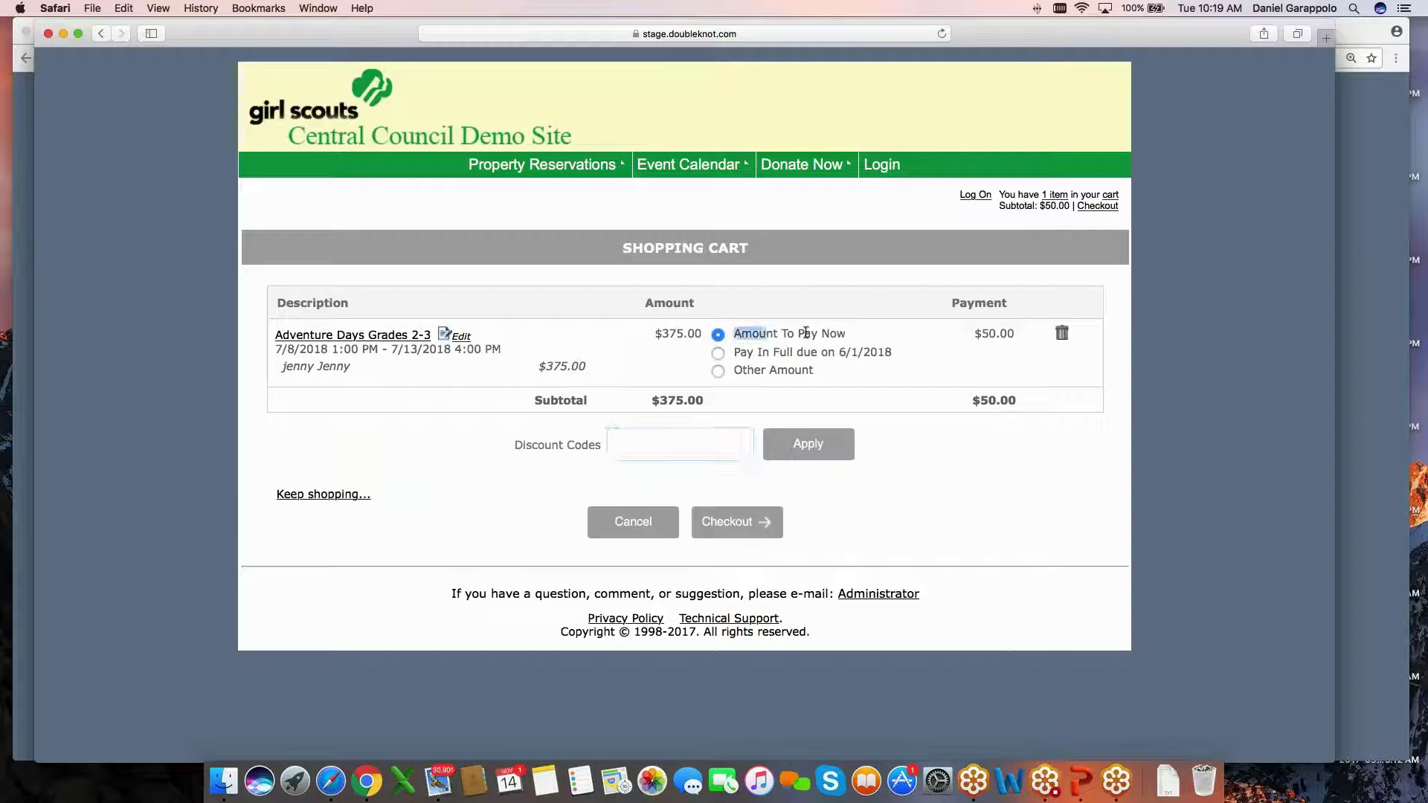
{"action": "triple_click", "coordinate": [806, 333]}
{"action": "left_click", "coordinate": [800, 351]}
{"action": "triple_click", "coordinate": [768, 366]}
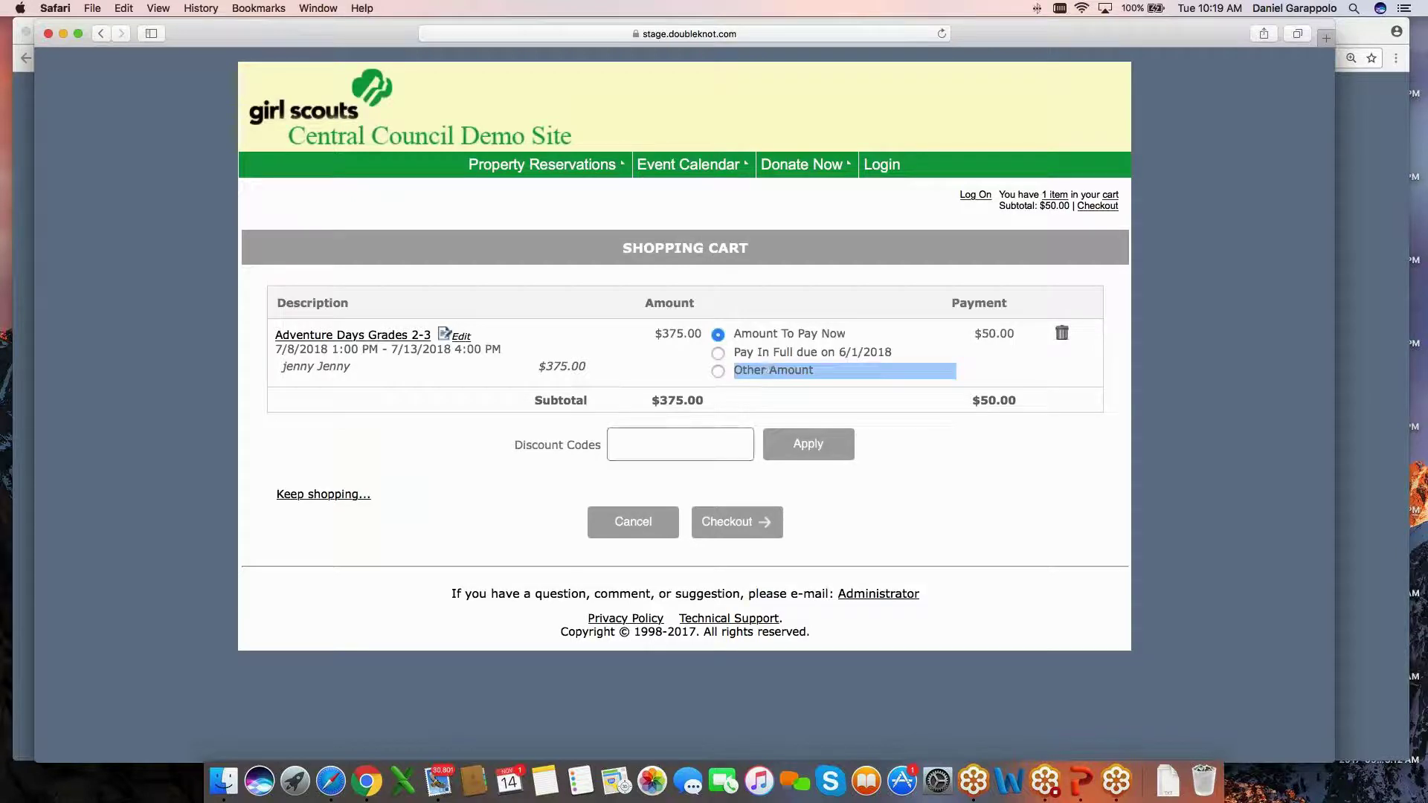
Enter and apply the $100 discount code, then check the new discount line.
{"action": "left_click", "coordinate": [680, 444]}
{"action": "type", "text": "je"}
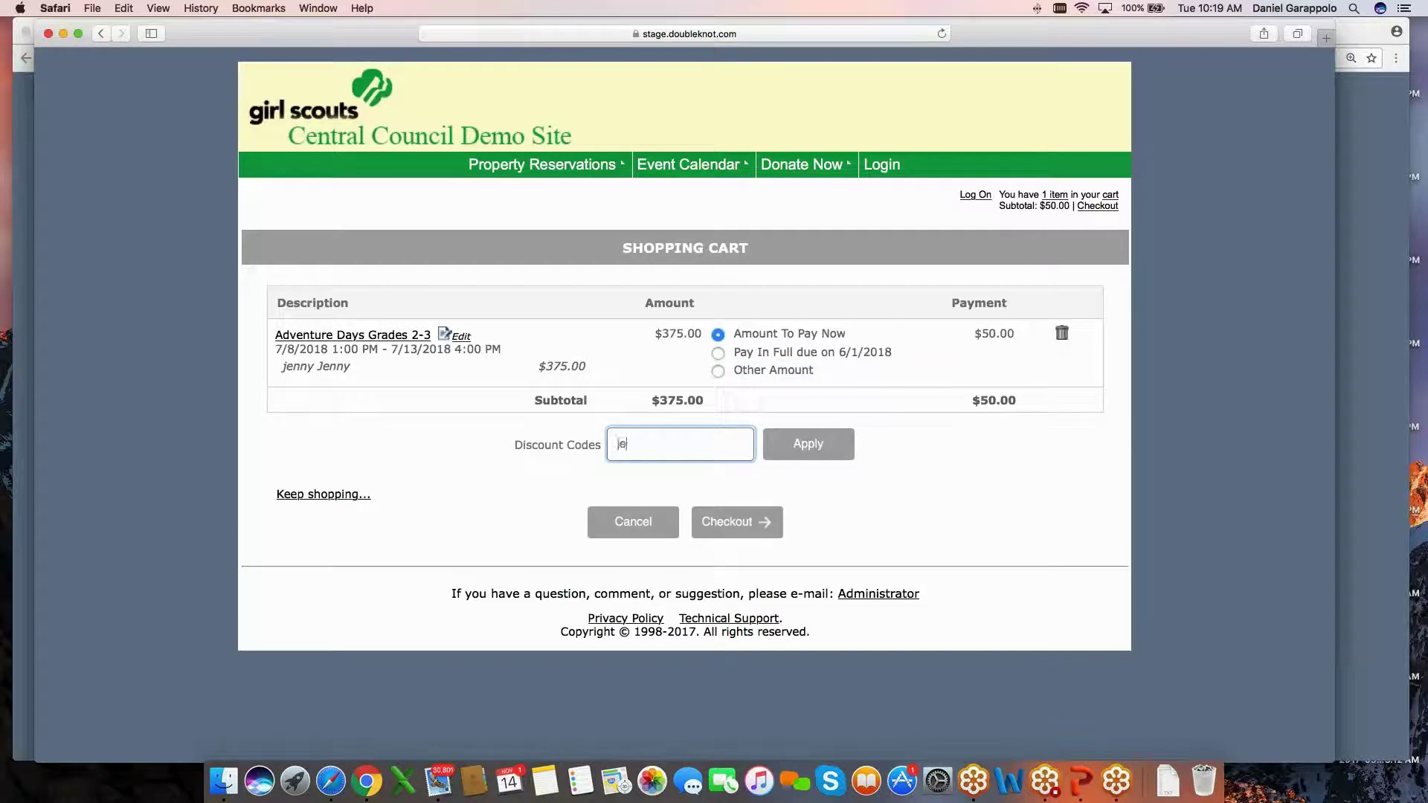
{"action": "type", "text": "nnyfa"}
{"action": "left_click", "coordinate": [817, 445]}
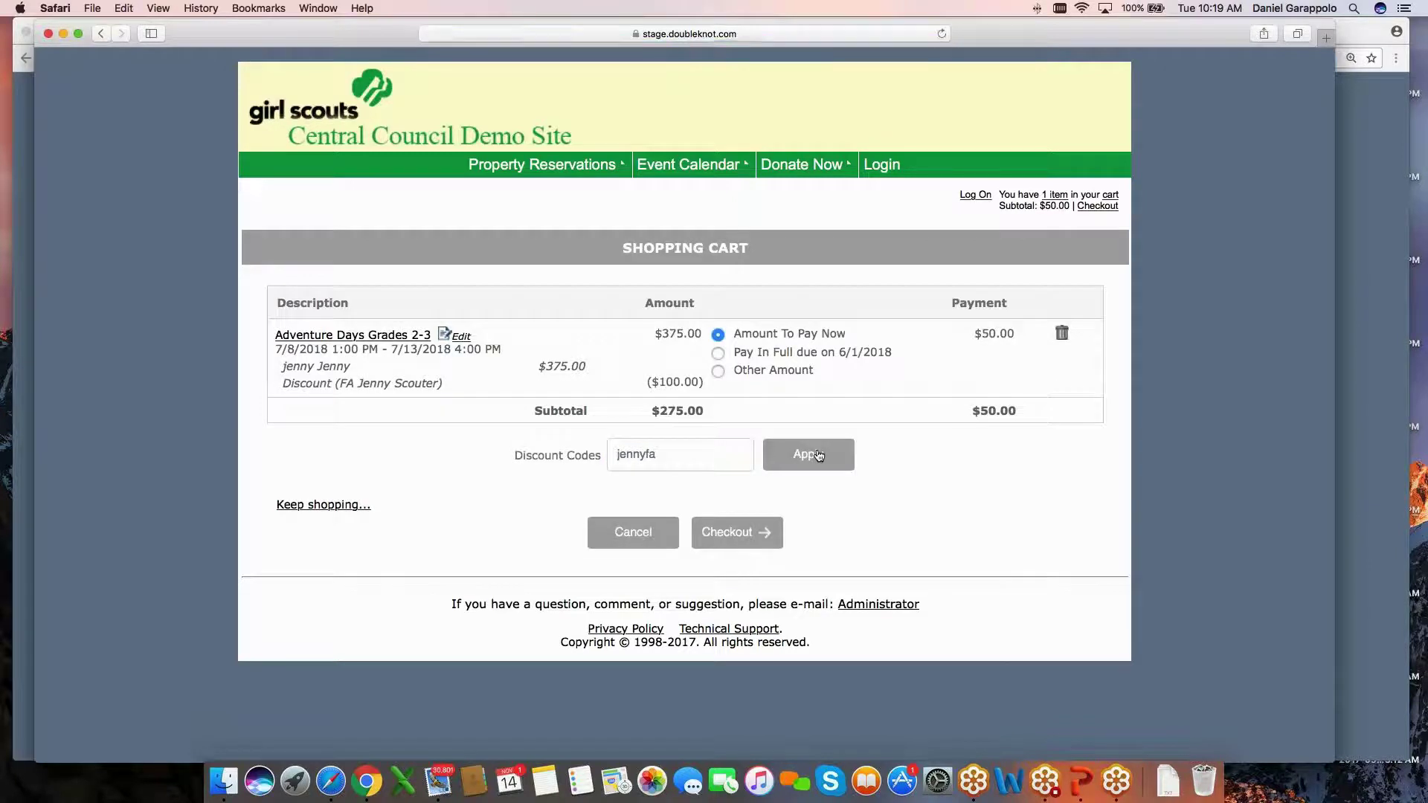
{"action": "left_click_drag", "start_coordinate": [282, 383], "coordinate": [455, 386]}
{"action": "left_click", "coordinate": [344, 384]}
{"action": "left_click_drag", "start_coordinate": [345, 384], "coordinate": [447, 385]}
{"action": "left_click", "coordinate": [490, 377]}
Proceed to checkout, choose pay by mail, and enter a new billing first and last name.
{"action": "left_click", "coordinate": [736, 533]}
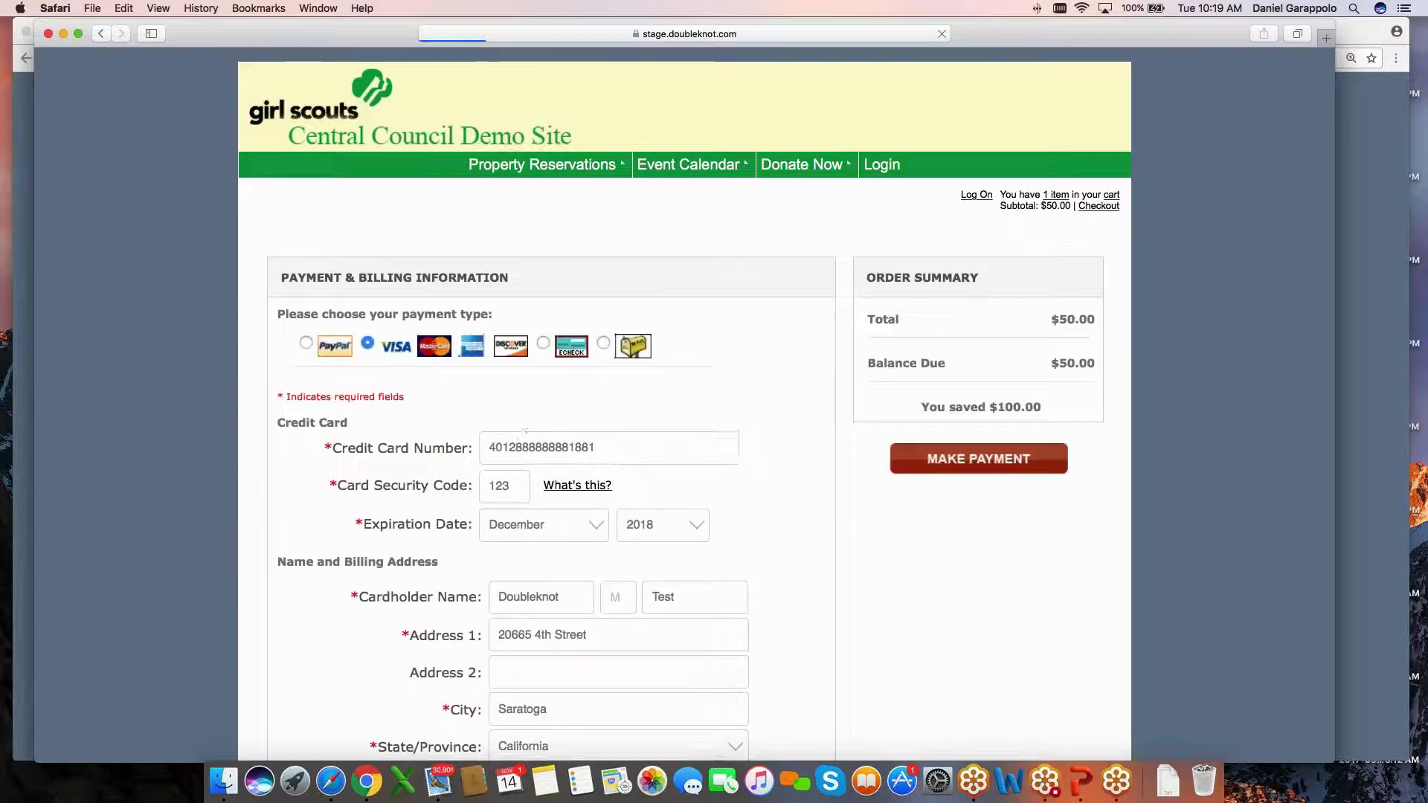
{"action": "scroll", "coordinate": [786, 389], "scroll_direction": "down", "scroll_amount": 1}
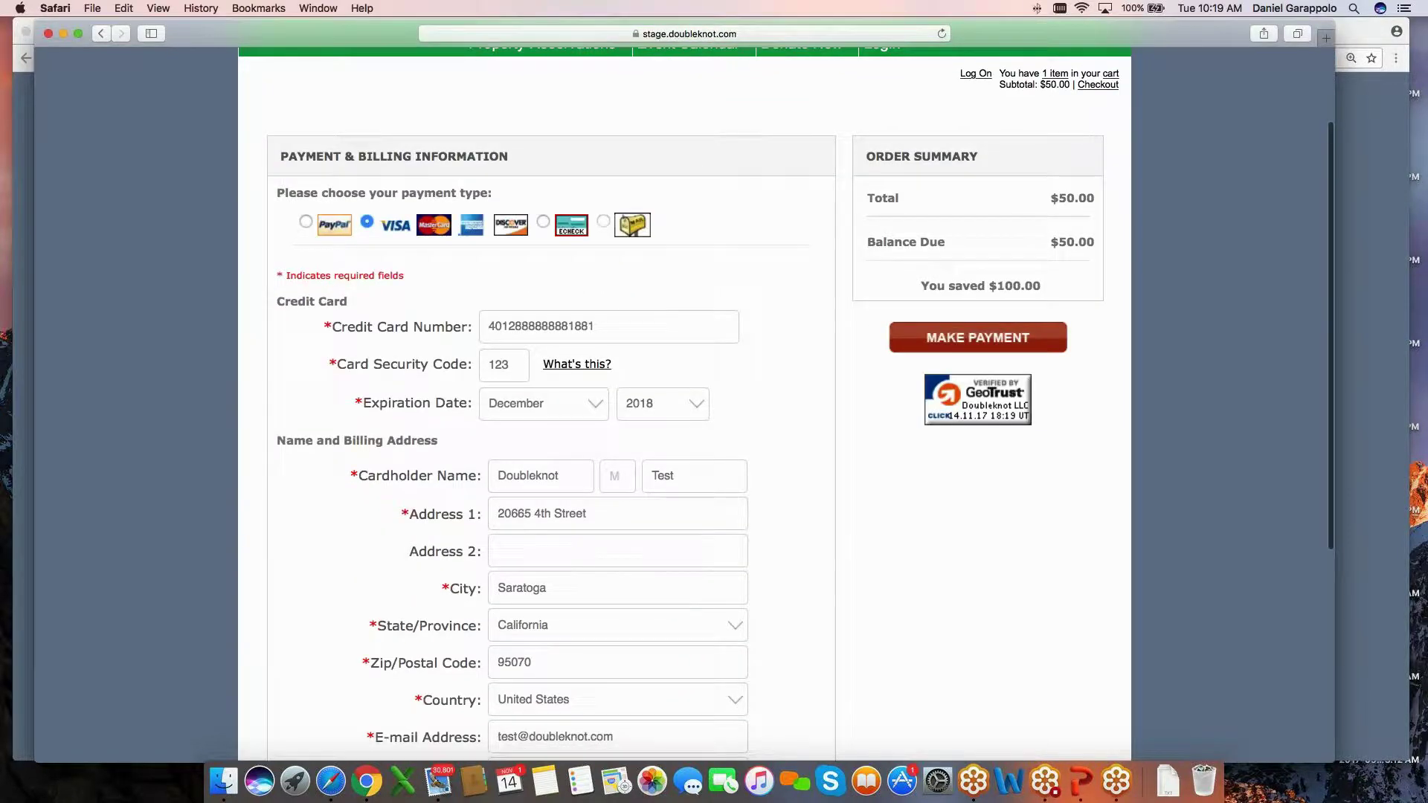
{"action": "left_click", "coordinate": [603, 221]}
{"action": "scroll", "coordinate": [688, 297], "scroll_direction": "down", "scroll_amount": 2}
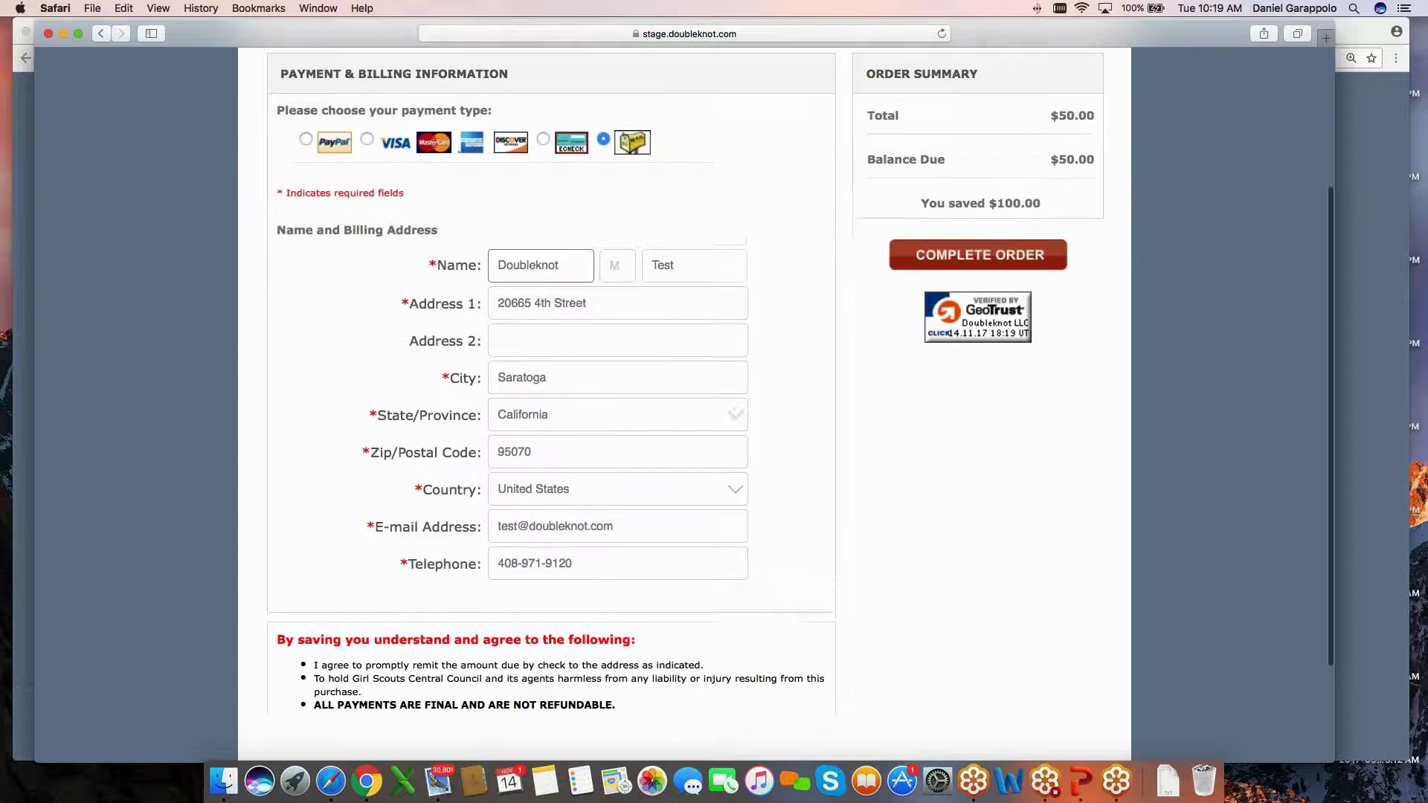
{"action": "scroll", "coordinate": [549, 238], "scroll_direction": "down", "scroll_amount": 1}
{"action": "double_click", "coordinate": [549, 238]}
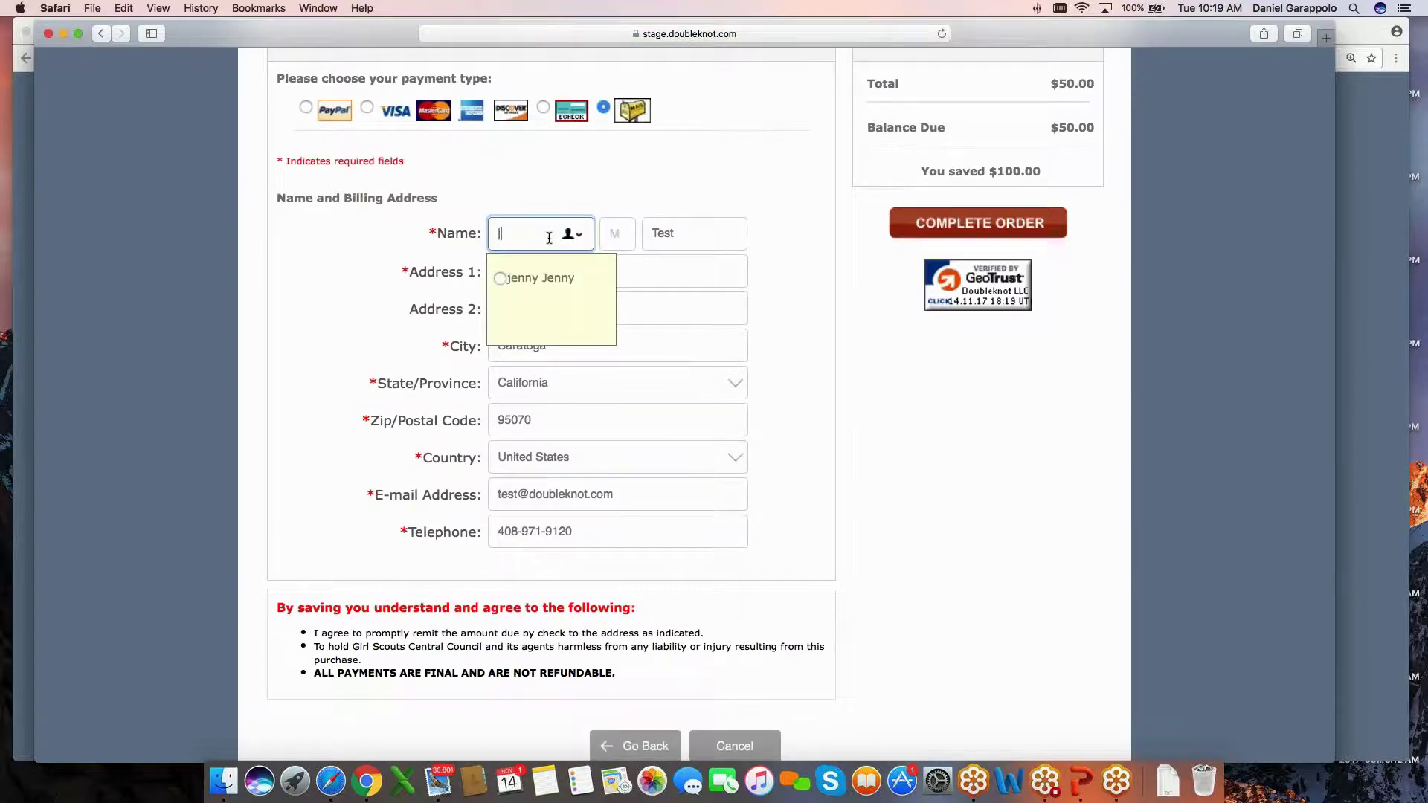
{"action": "key", "text": "Tab"}
{"action": "key", "text": "Tab"}
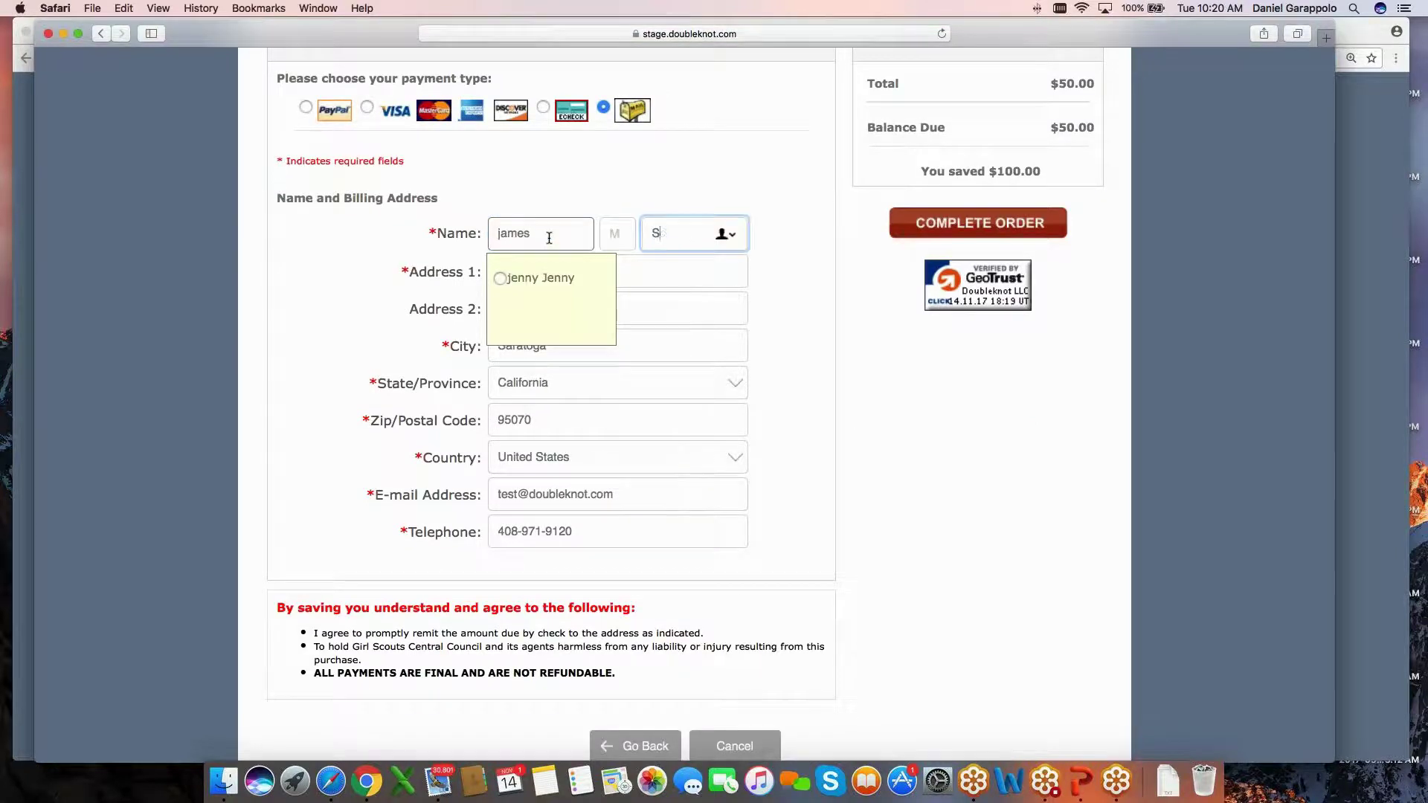
{"action": "left_click", "coordinate": [782, 335]}
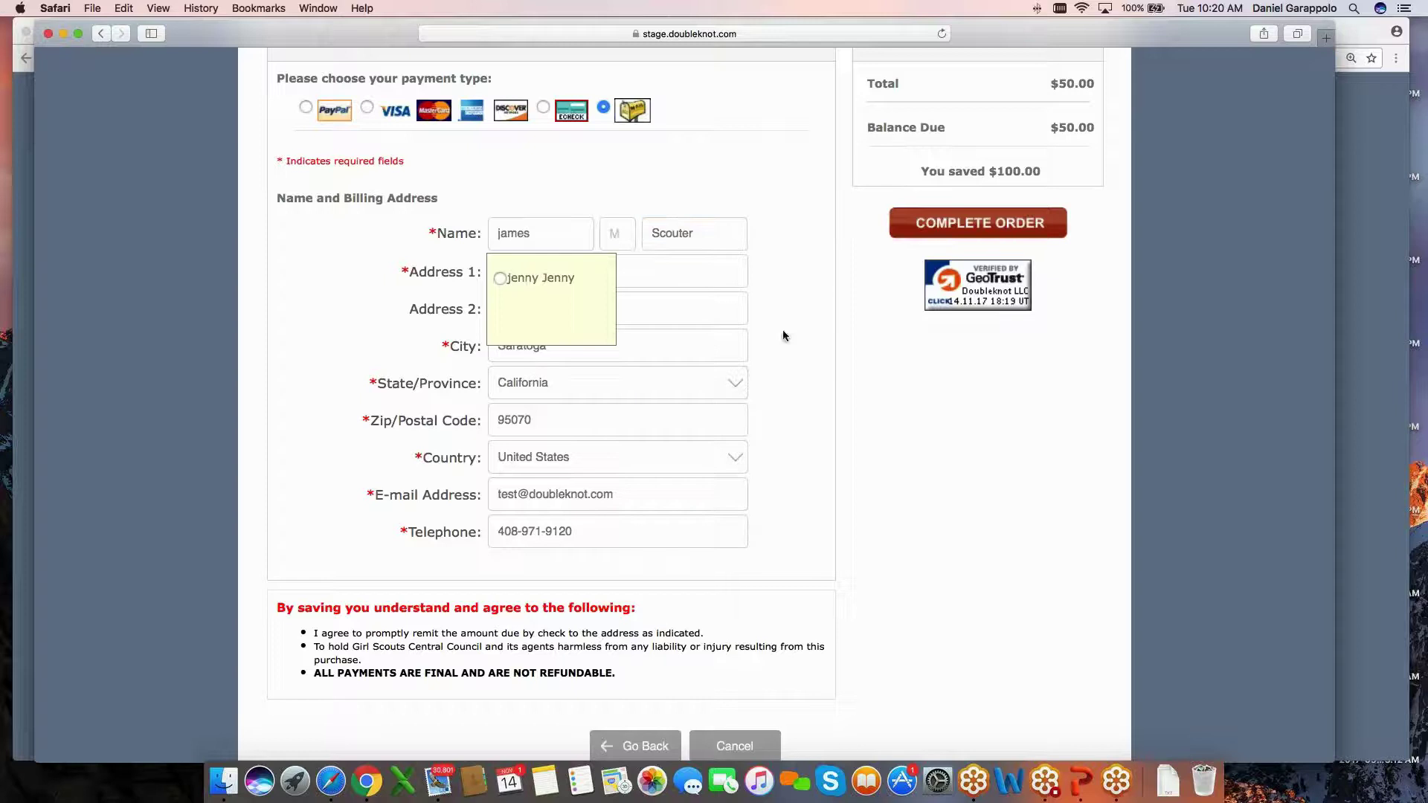
Replace the billing e-mail with a new address and confirm it.
{"action": "left_click_drag", "start_coordinate": [513, 493], "coordinate": [480, 495]}
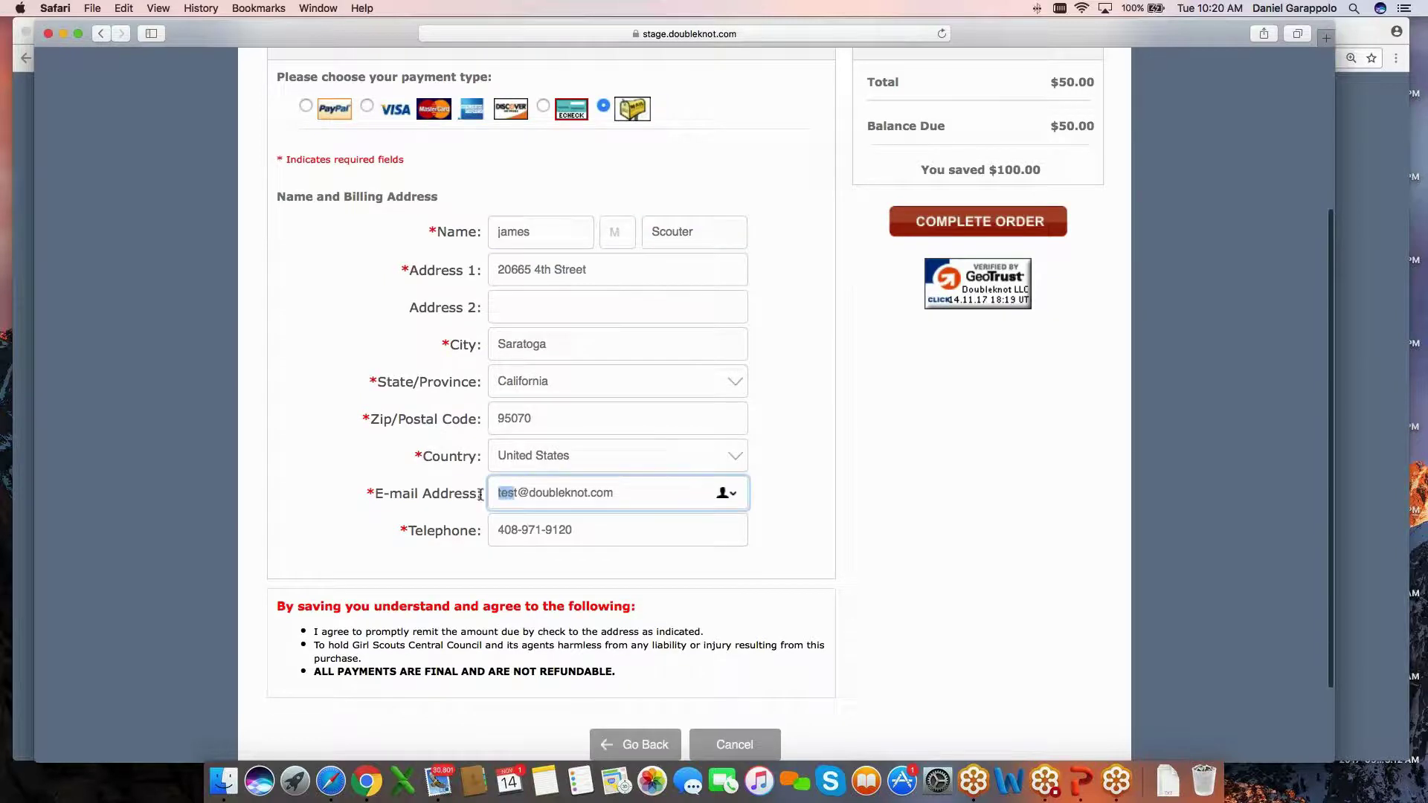
{"action": "key", "text": "BackSpace"}
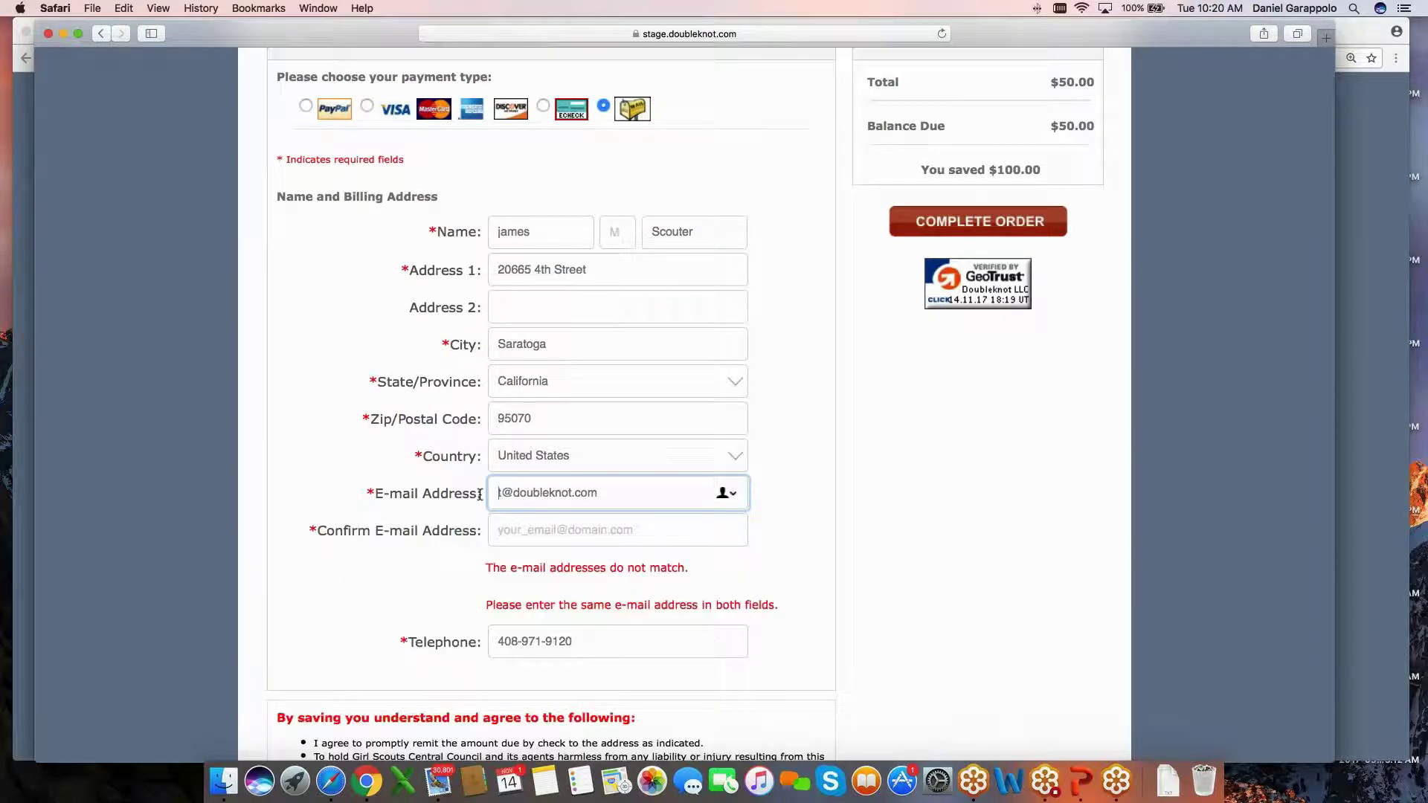
{"action": "key", "text": "BackSpace"}
{"action": "type", "text": "gs"}
{"action": "key", "text": "BackSpace"}
{"action": "key", "text": "BackSpace"}
{"action": "type", "text": "js"}
{"action": "key", "text": "Tab"}
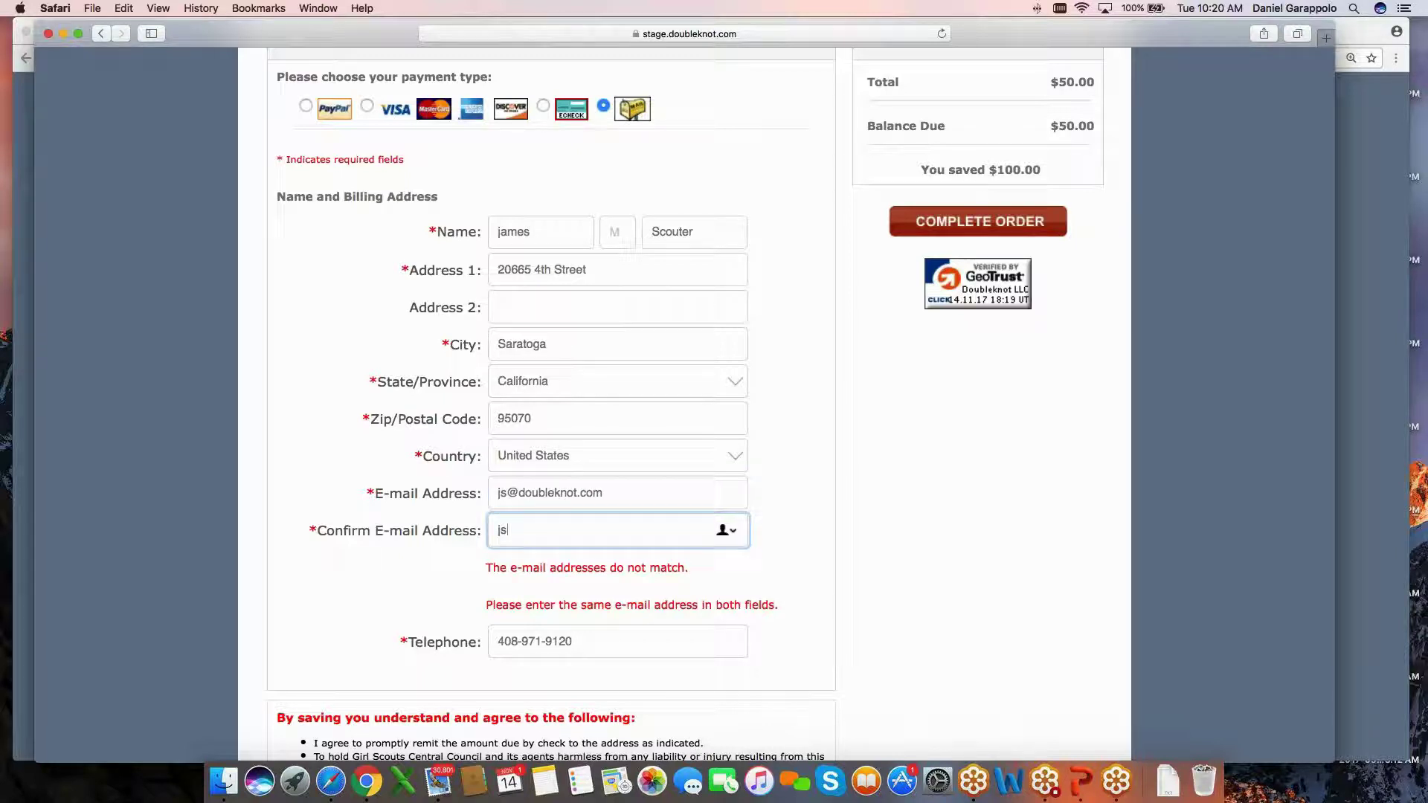
{"action": "left_click", "coordinate": [913, 528]}
Complete the order, review the $50.00 receipt, and switch back to the admin discounts list.
{"action": "scroll", "coordinate": [913, 528], "scroll_direction": "up", "scroll_amount": 1}
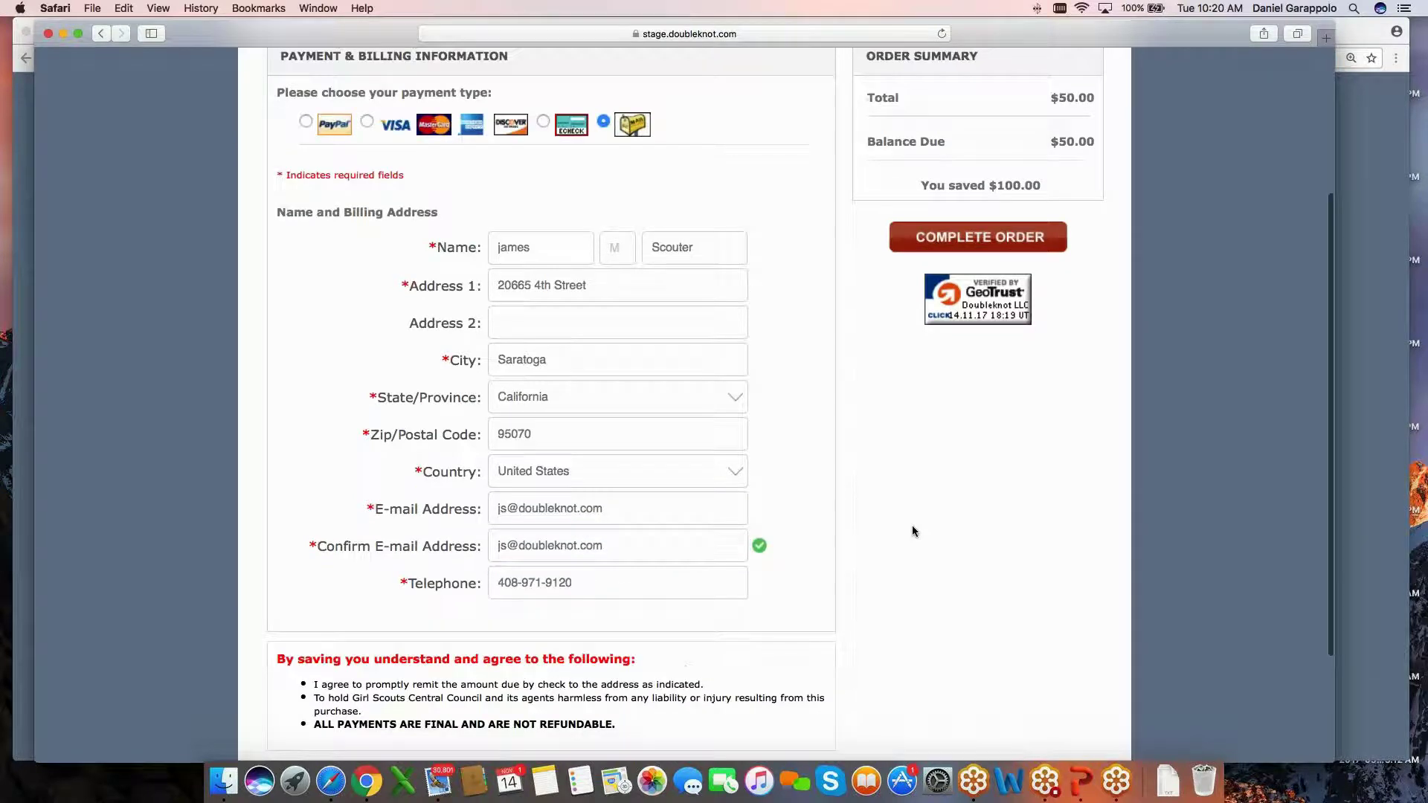
{"action": "scroll", "coordinate": [913, 531], "scroll_direction": "up", "scroll_amount": 5}
{"action": "left_click", "coordinate": [967, 403]}
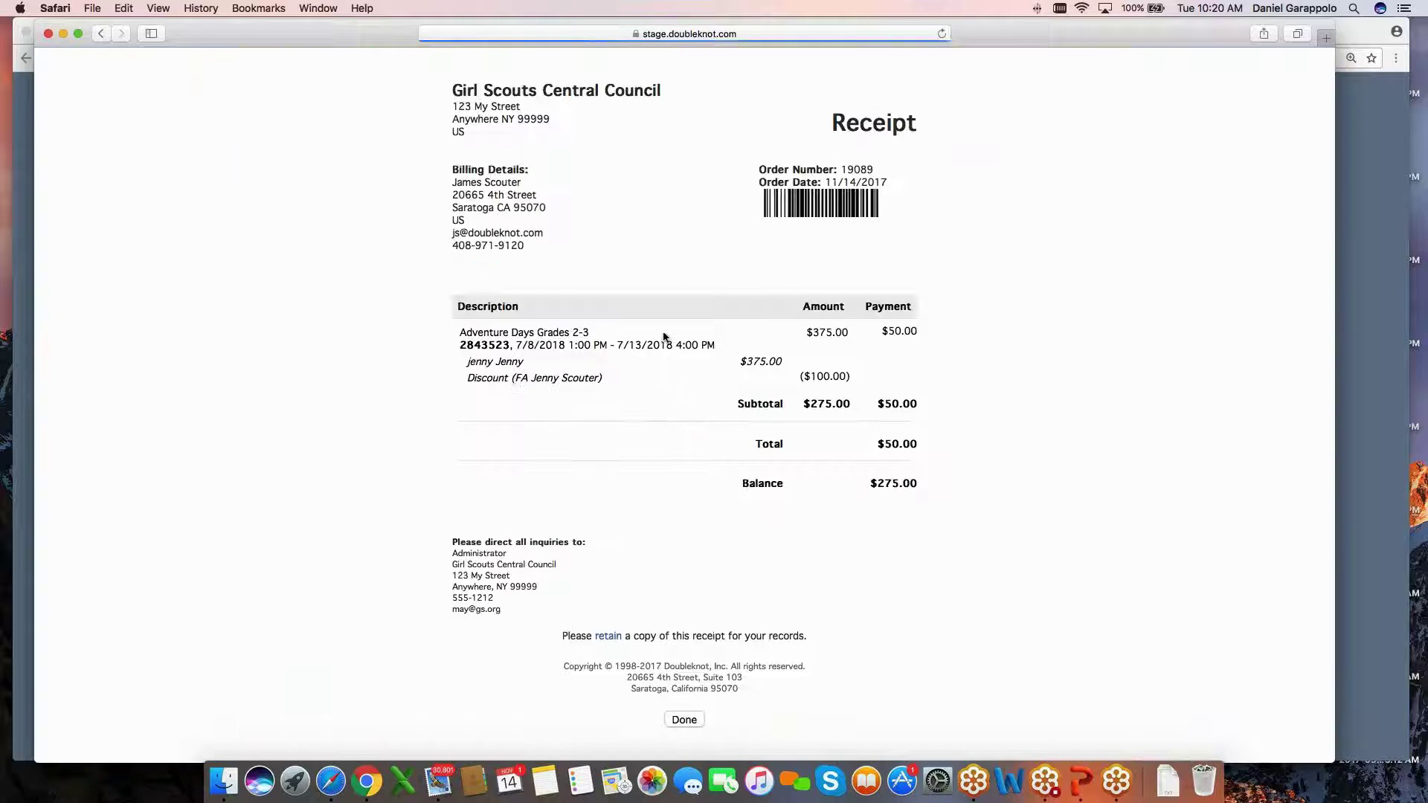
{"action": "scroll", "coordinate": [514, 380], "scroll_direction": "down", "scroll_amount": 1}
{"action": "scroll", "coordinate": [512, 381], "scroll_direction": "up", "scroll_amount": 1}
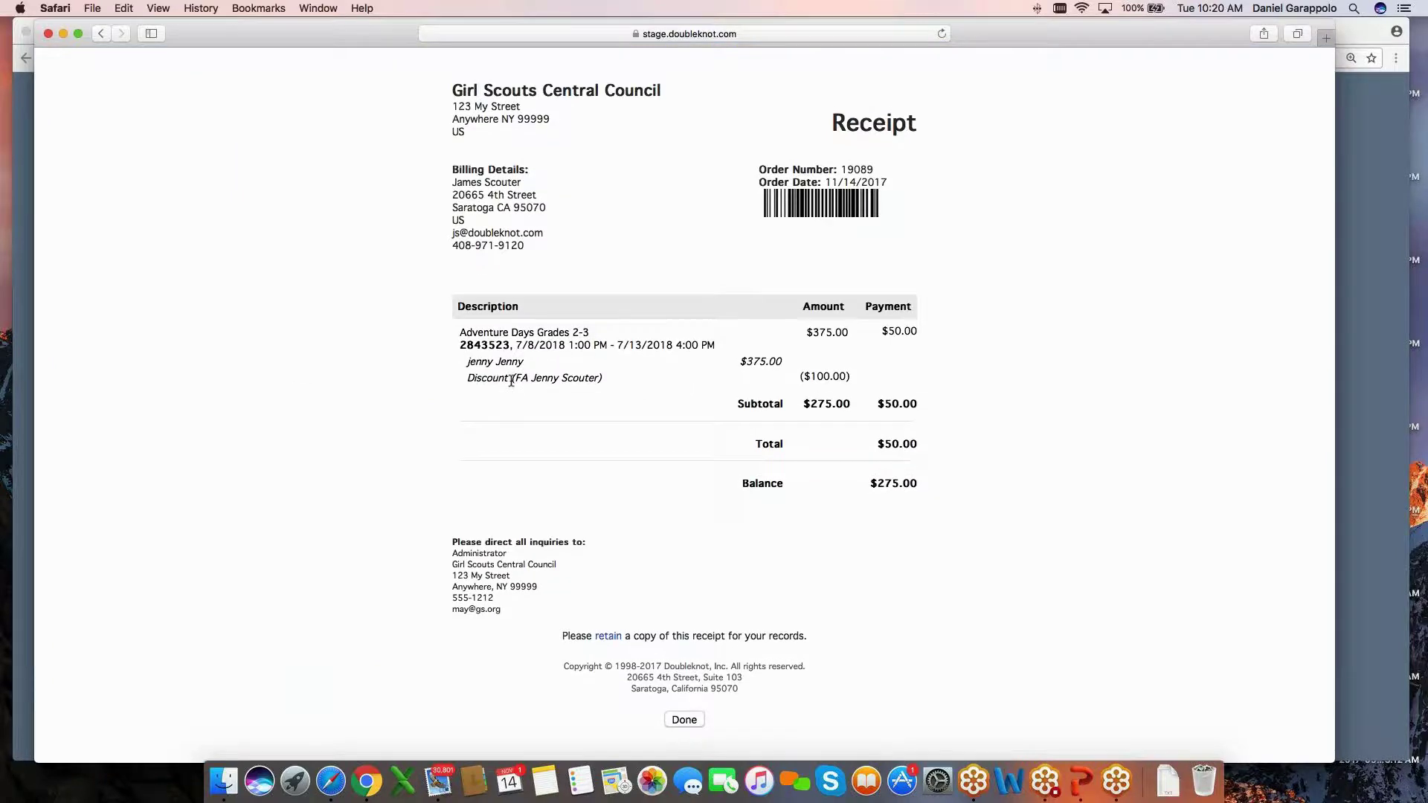
{"action": "key", "text": "super+Tab"}
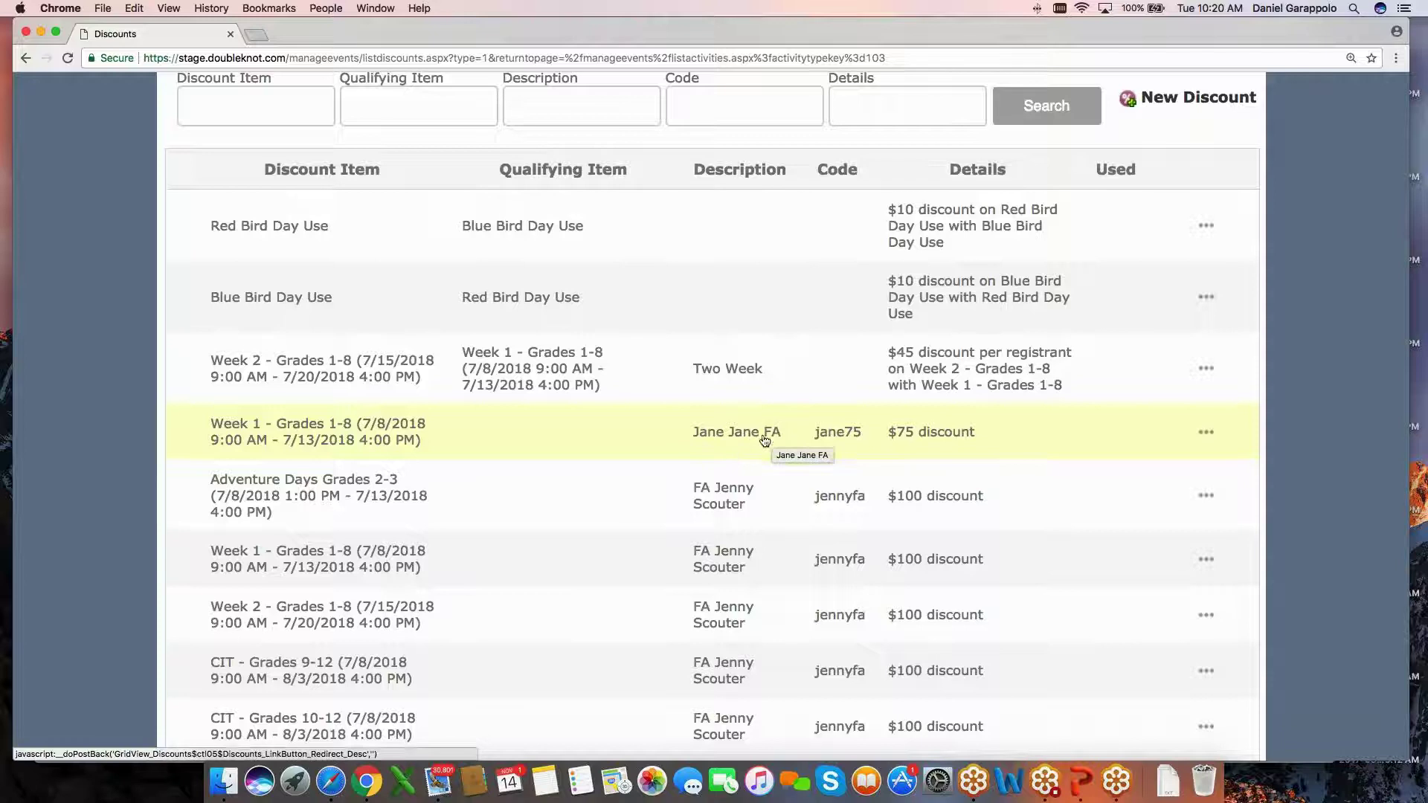
Go from the Discounts page back to the Feature List home page.
{"action": "scroll", "coordinate": [765, 439], "scroll_direction": "up", "scroll_amount": 1}
{"action": "scroll", "coordinate": [765, 440], "scroll_direction": "up", "scroll_amount": 5}
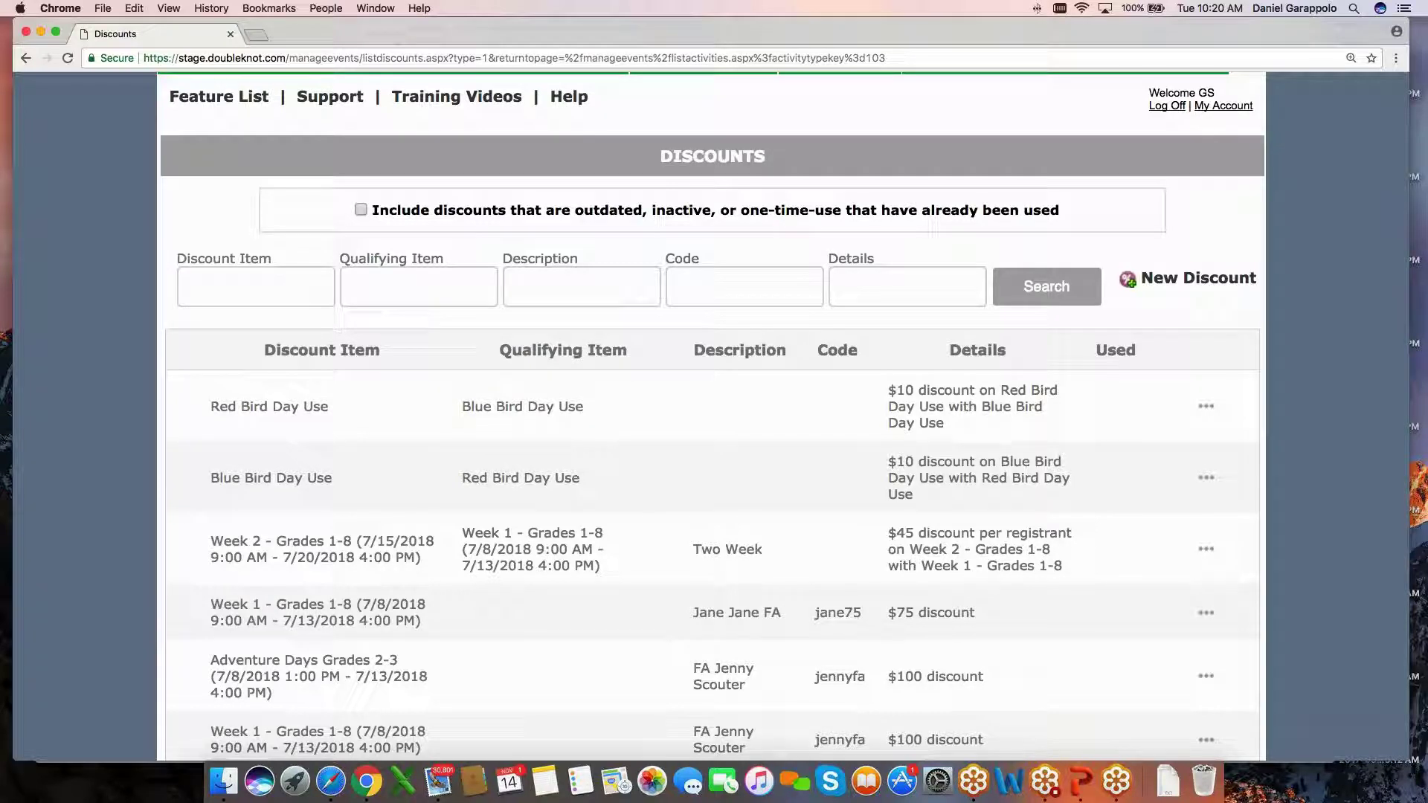
{"action": "left_click", "coordinate": [226, 103]}
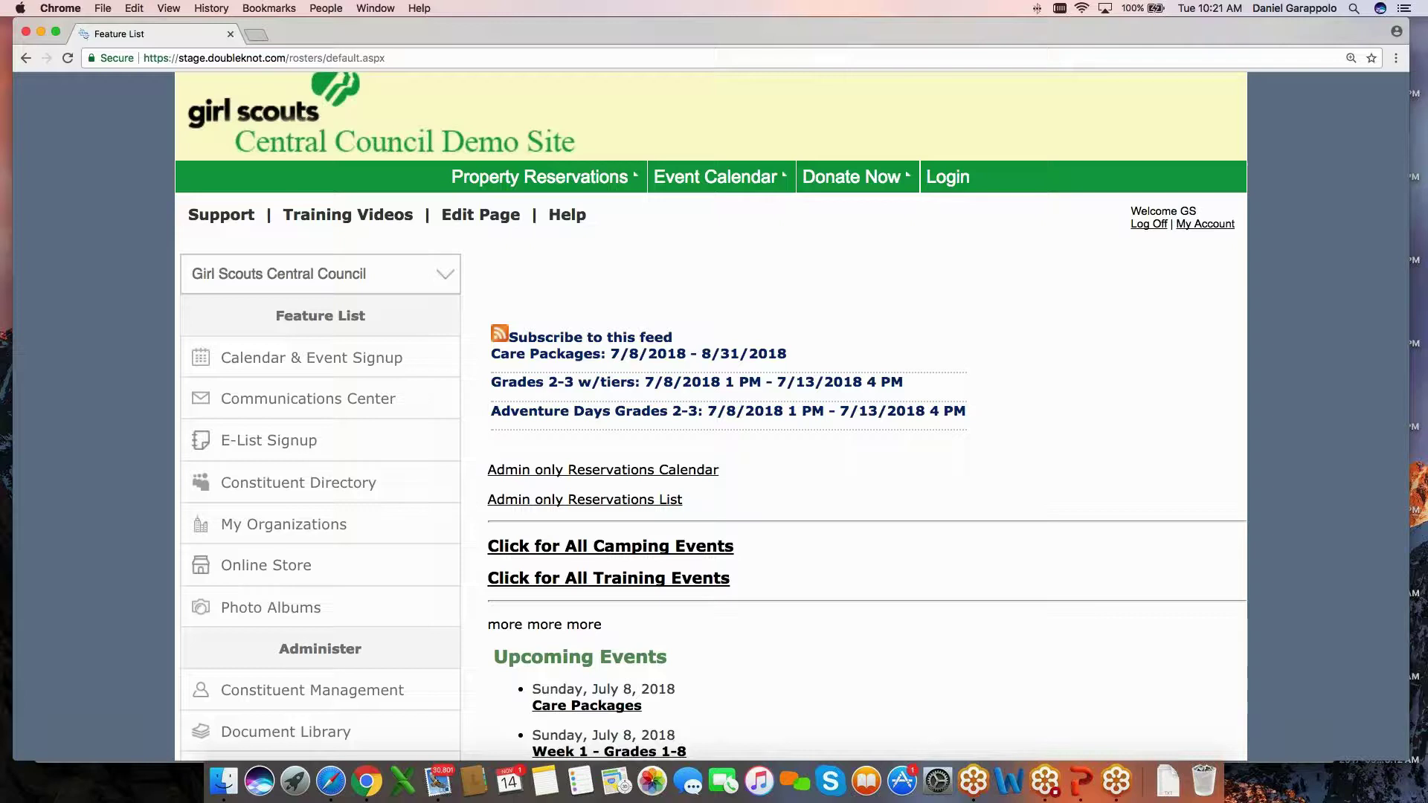
Open the Adventure Days Grades 2-3 activity from Event Management.
{"action": "scroll", "coordinate": [710, 416], "scroll_direction": "down", "scroll_amount": 3}
{"action": "scroll", "coordinate": [470, 348], "scroll_direction": "down", "scroll_amount": 7}
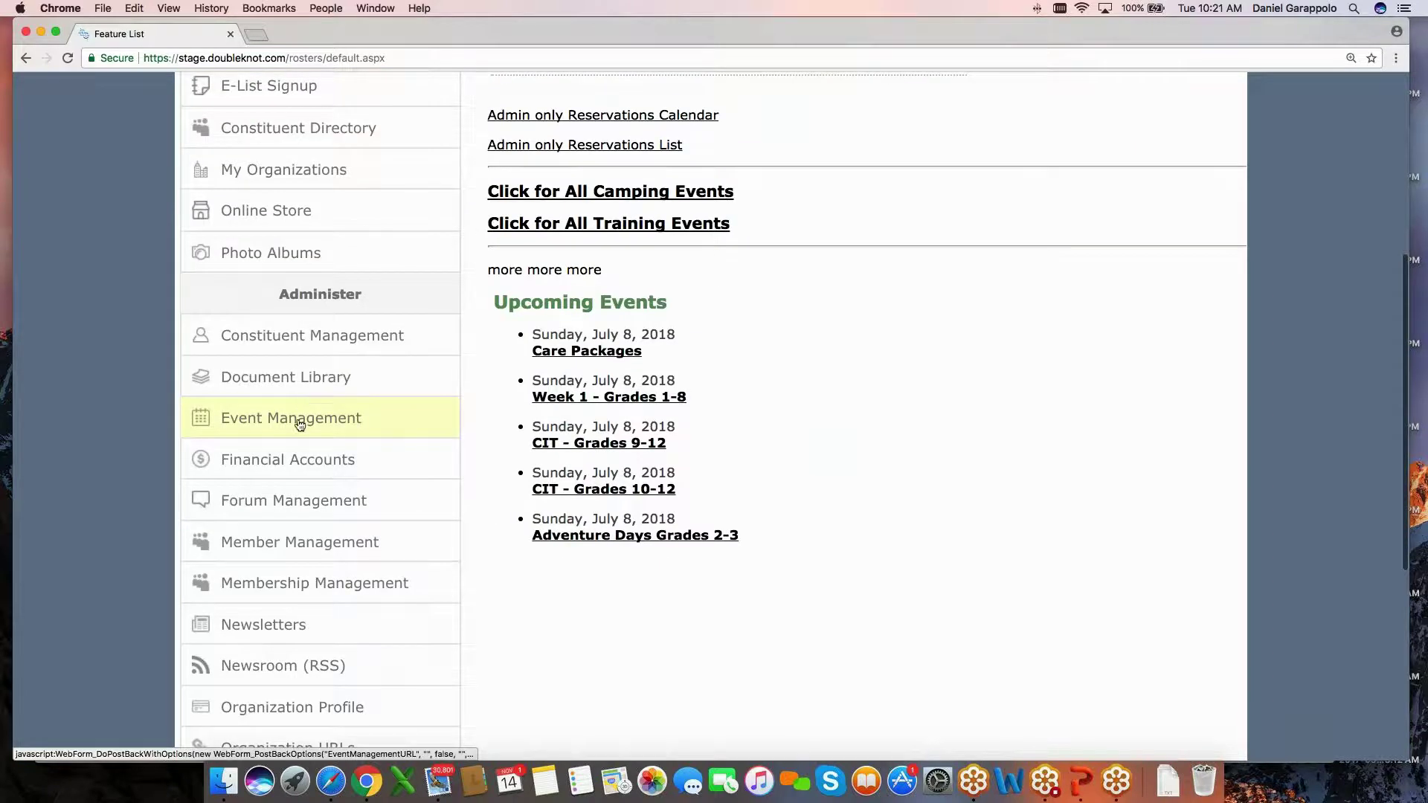
{"action": "left_click", "coordinate": [300, 424]}
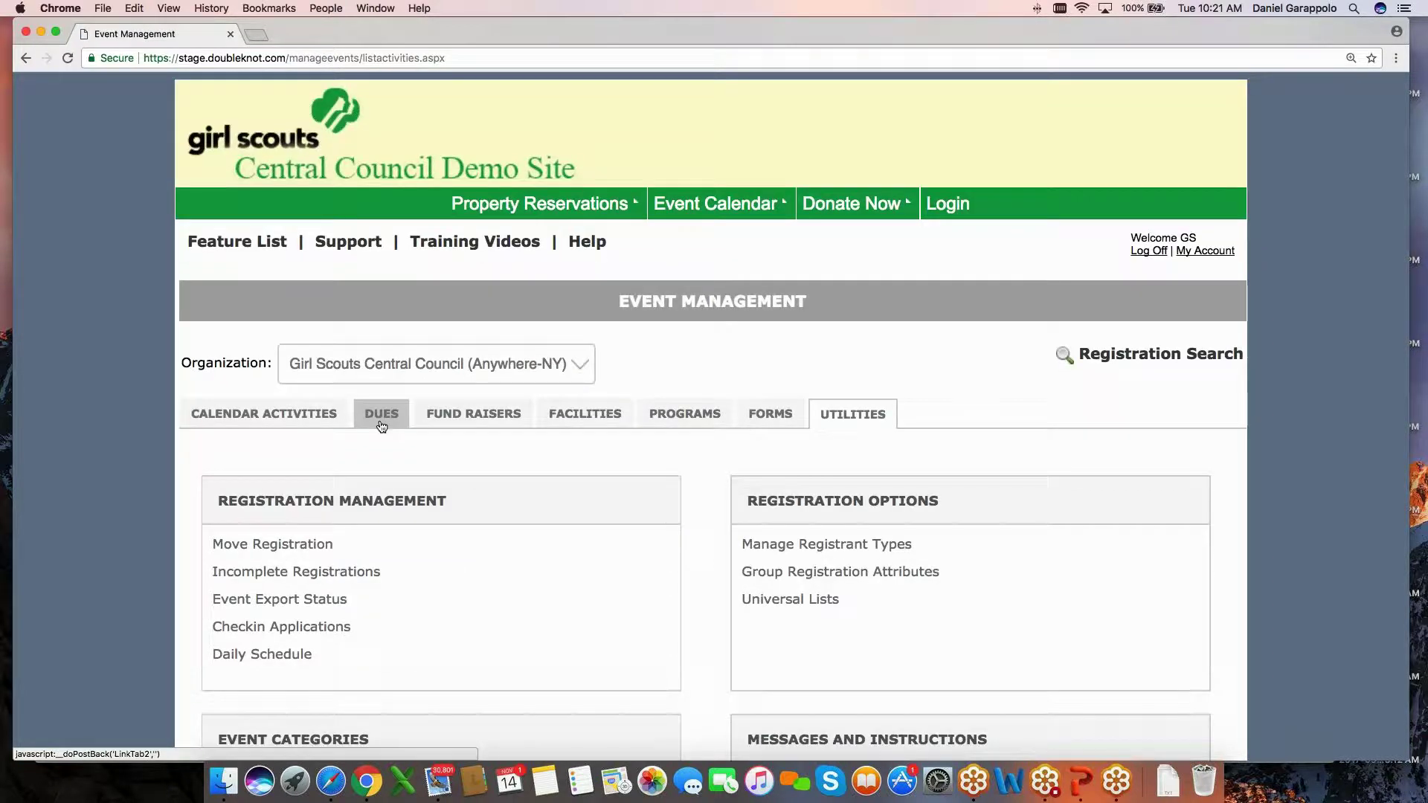
{"action": "scroll", "coordinate": [379, 413], "scroll_direction": "down", "scroll_amount": 4}
{"action": "scroll", "coordinate": [254, 293], "scroll_direction": "down", "scroll_amount": 3}
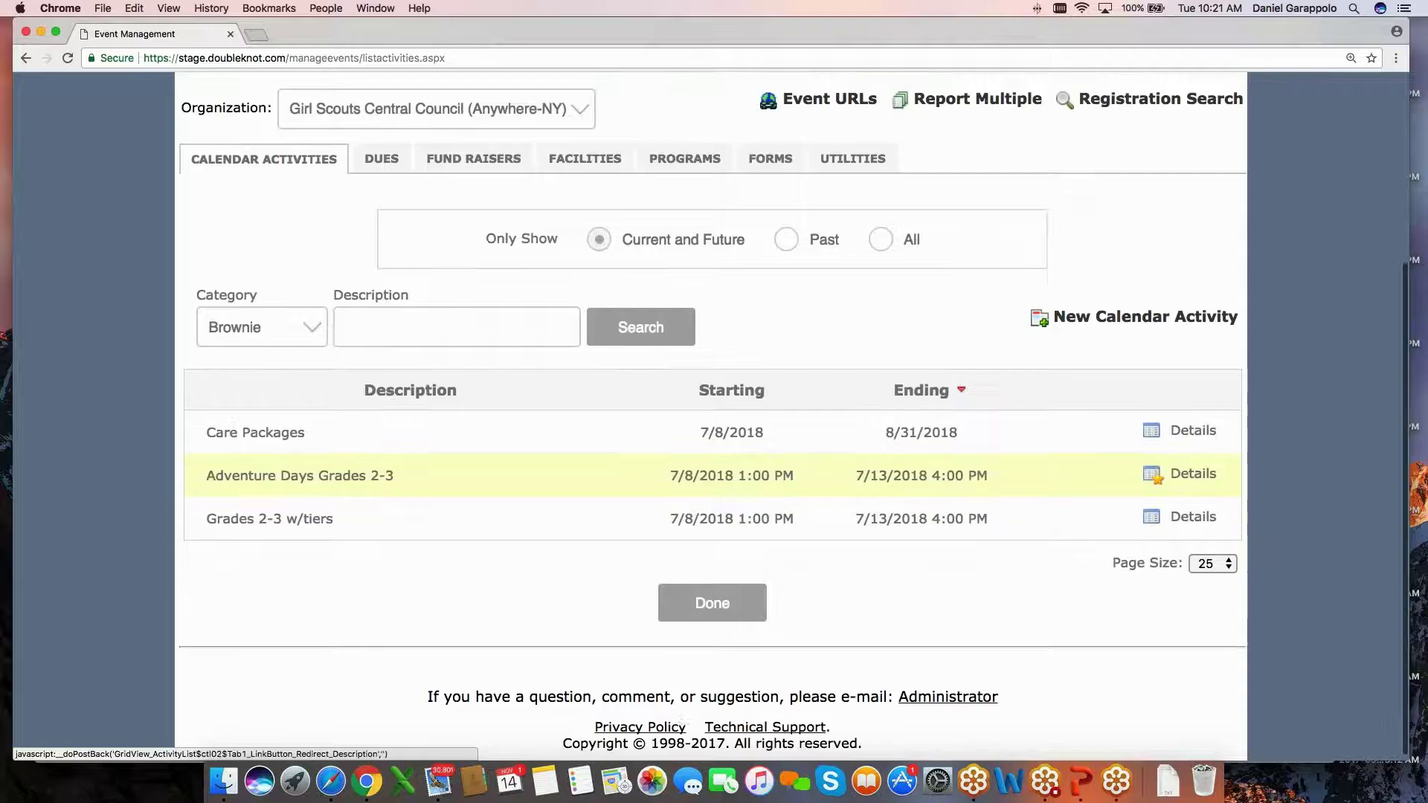
{"action": "left_click", "coordinate": [267, 480]}
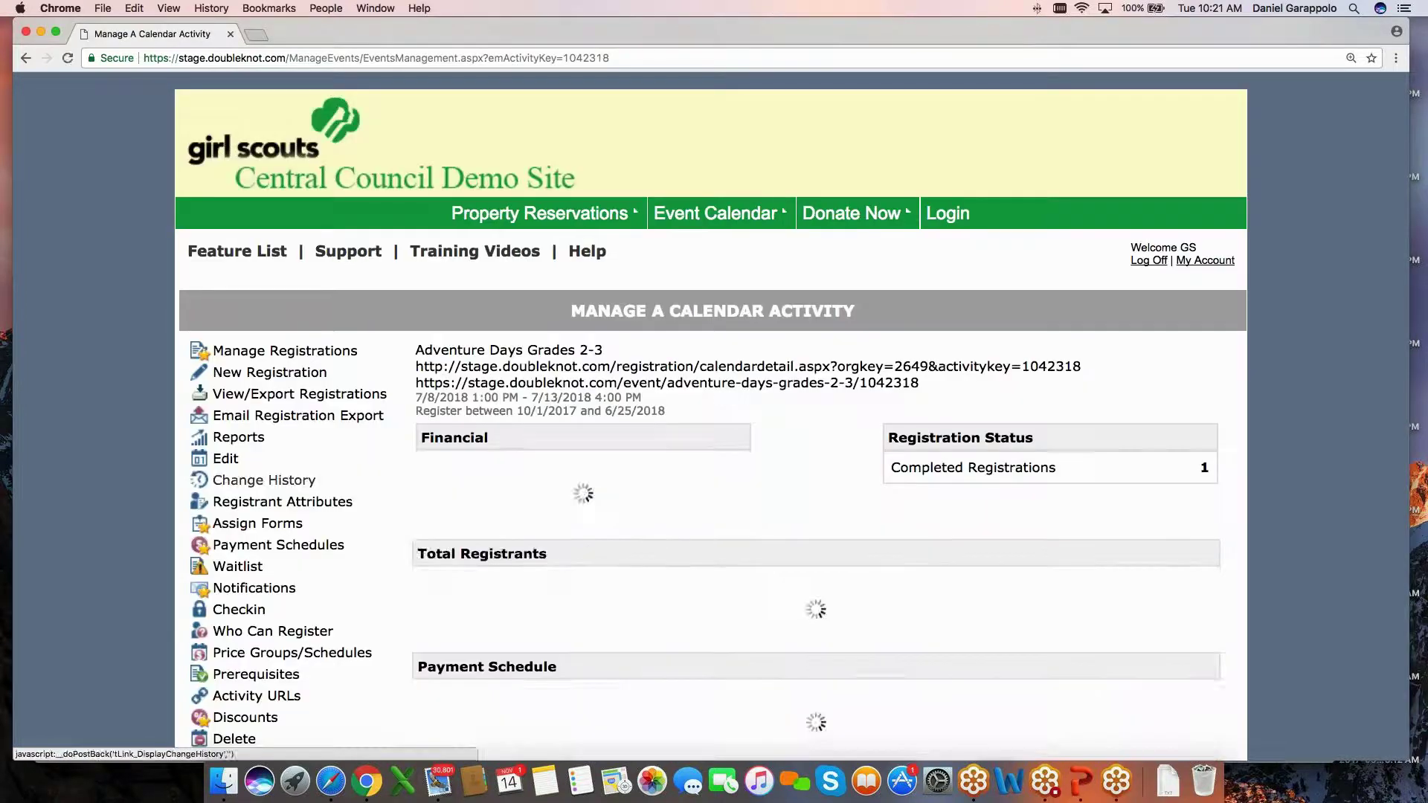
Review the activity's deposit payments setting, then cancel the edit form without saving.
{"action": "scroll", "coordinate": [347, 487], "scroll_direction": "down", "scroll_amount": 15}
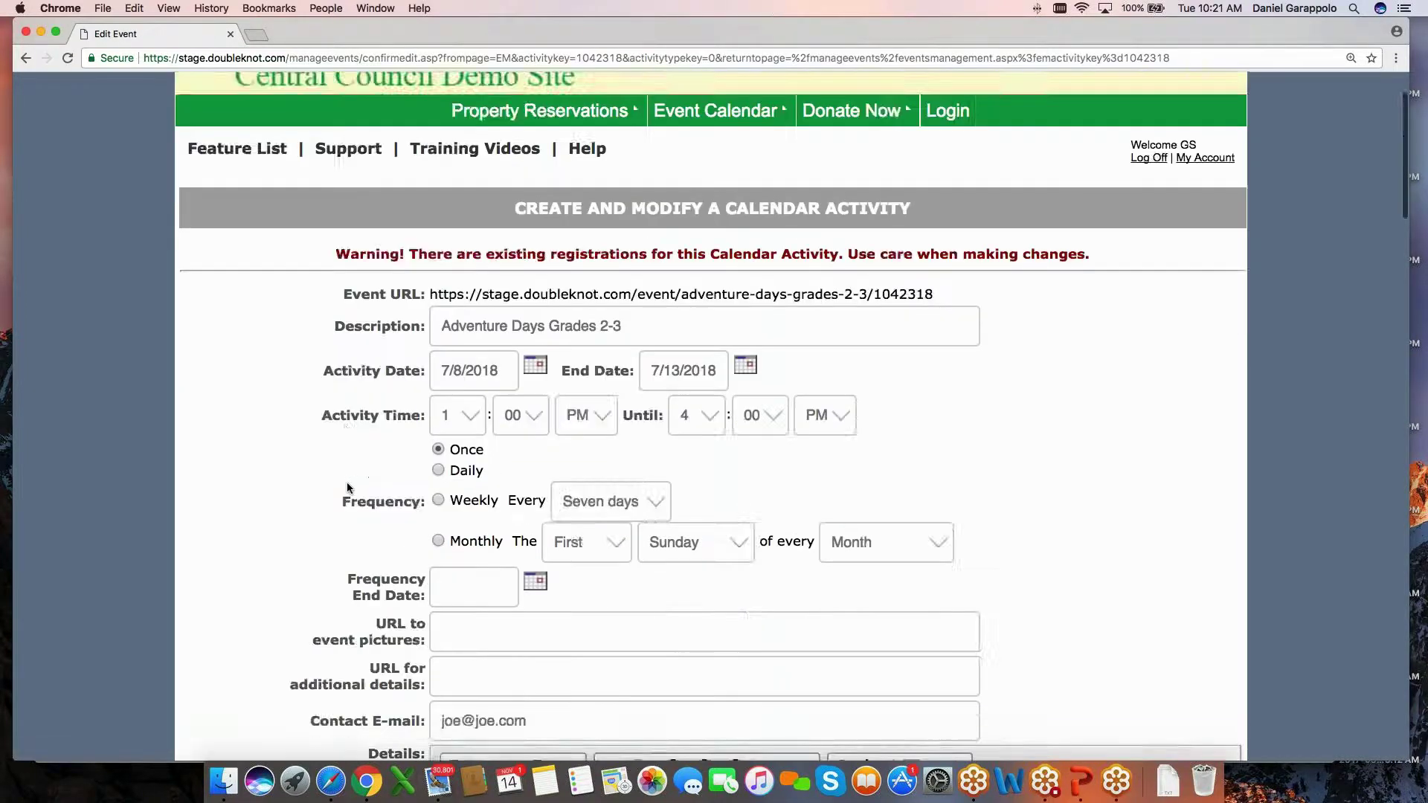
{"action": "scroll", "coordinate": [347, 487], "scroll_direction": "down", "scroll_amount": 20}
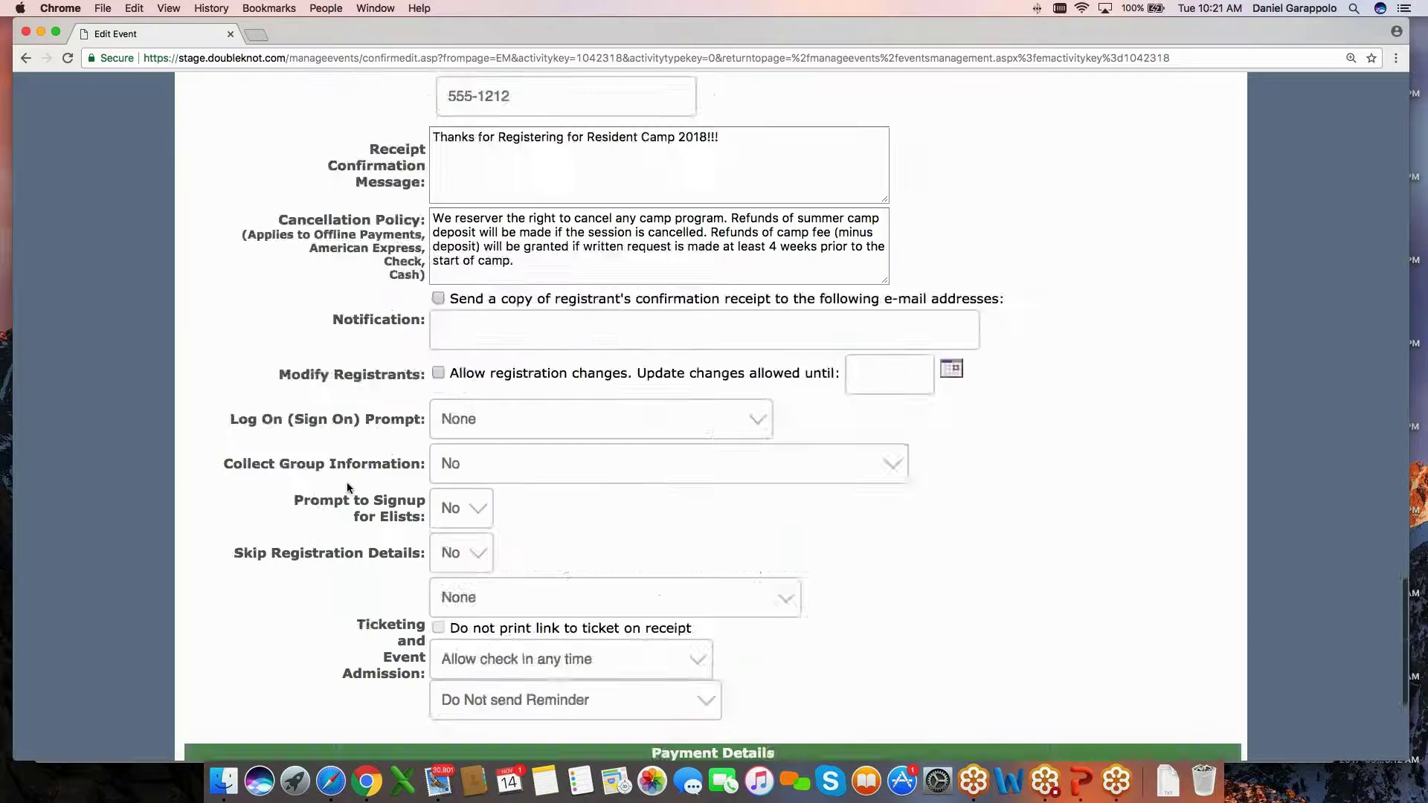
{"action": "left_click_drag", "start_coordinate": [247, 547], "coordinate": [425, 549]}
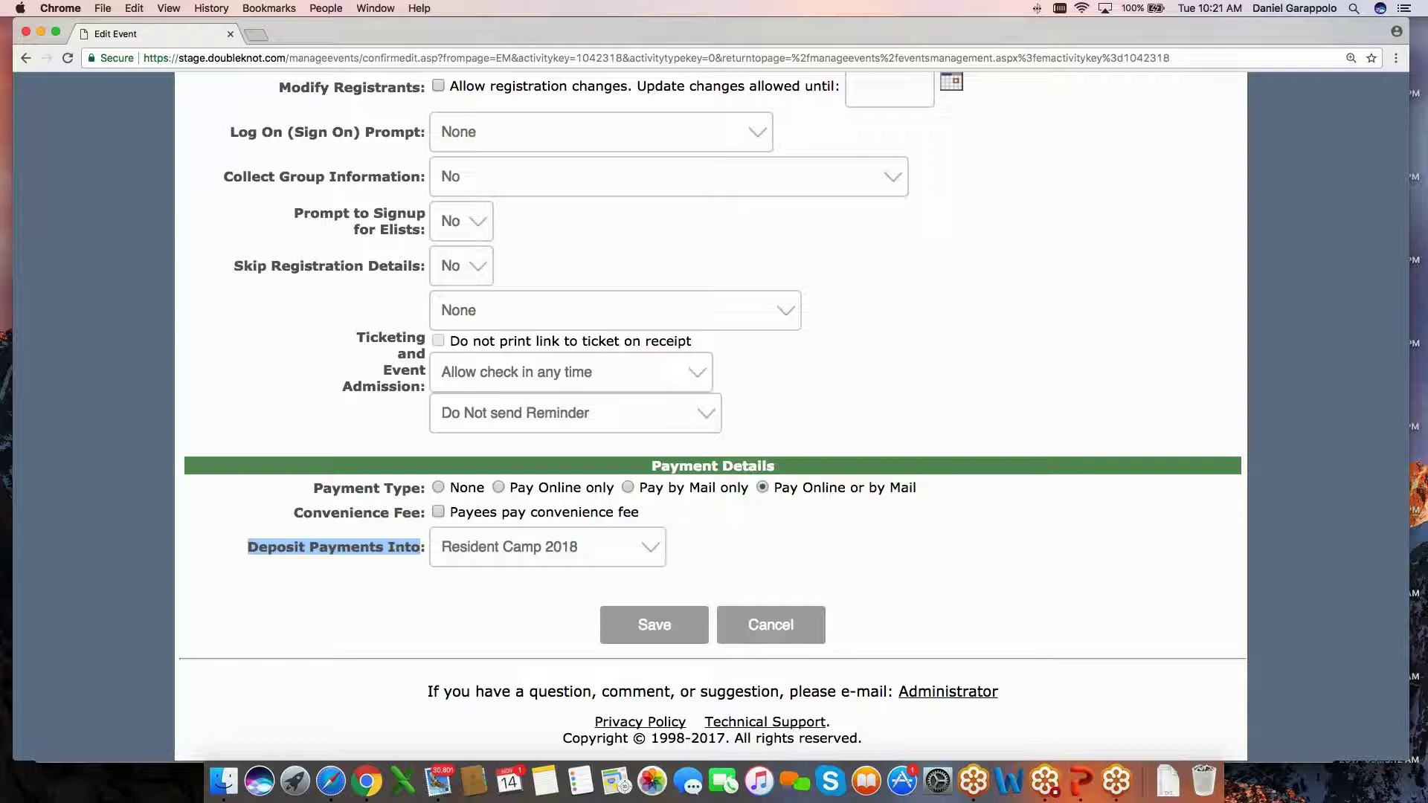
{"action": "scroll", "coordinate": [548, 546], "scroll_direction": "up", "scroll_amount": 1}
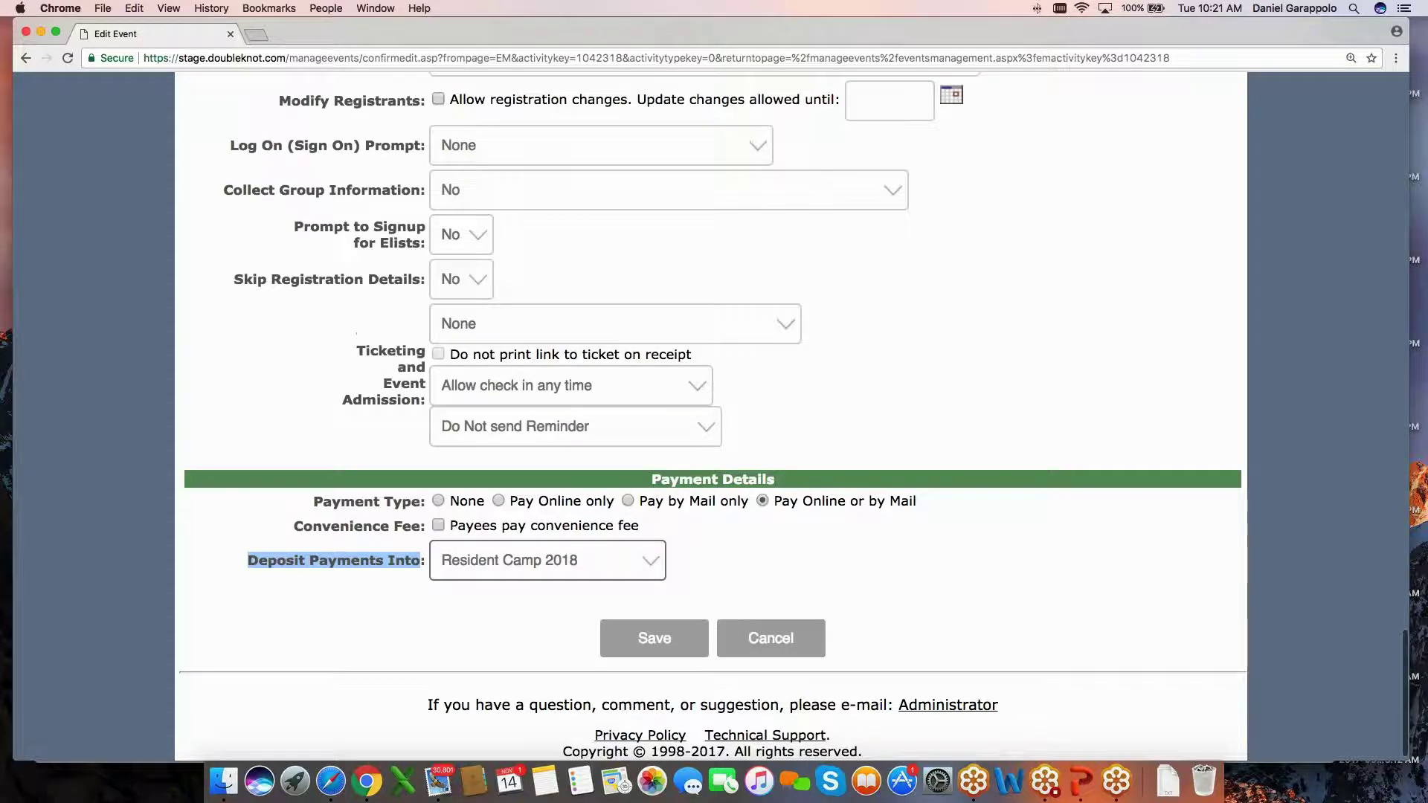
{"action": "left_click", "coordinate": [716, 567]}
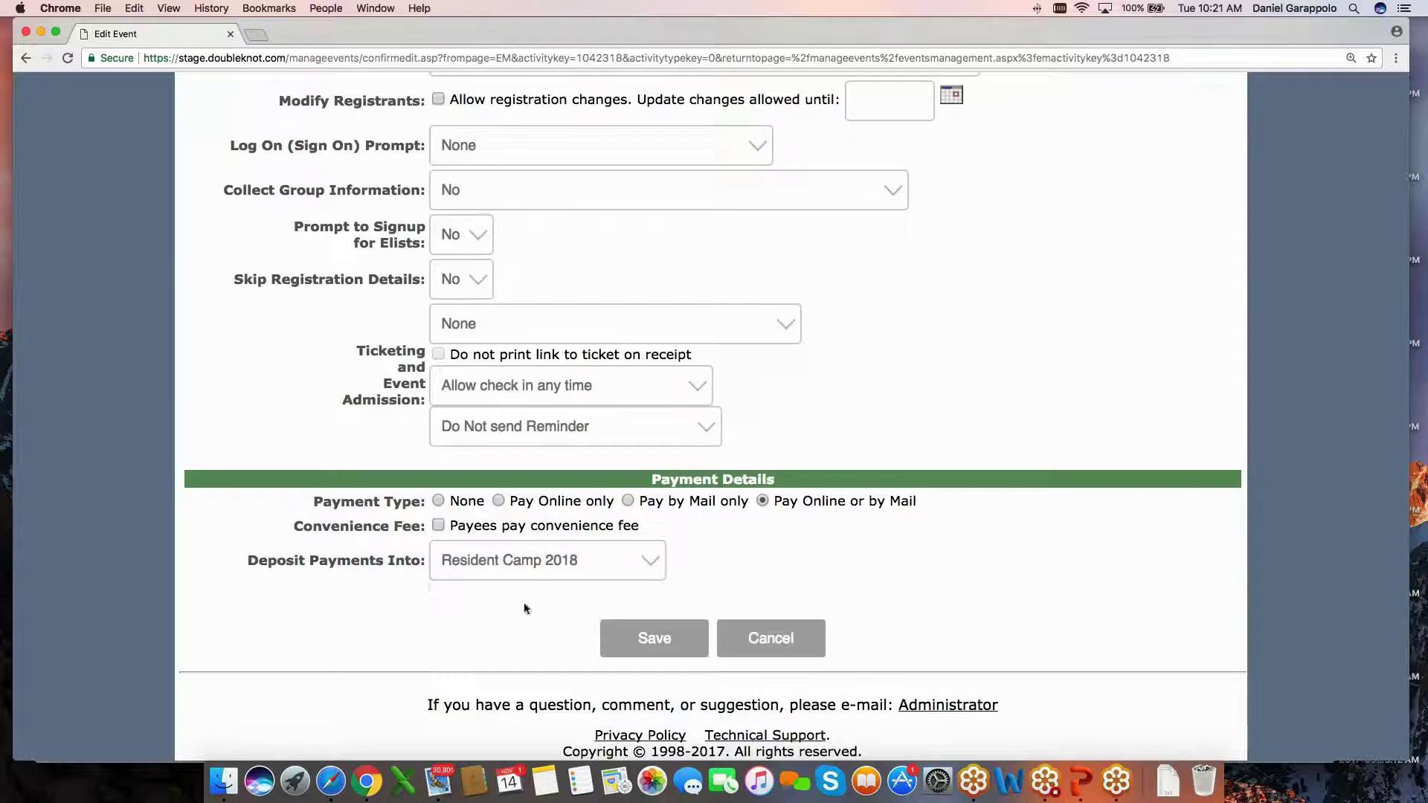
{"action": "left_click", "coordinate": [807, 641]}
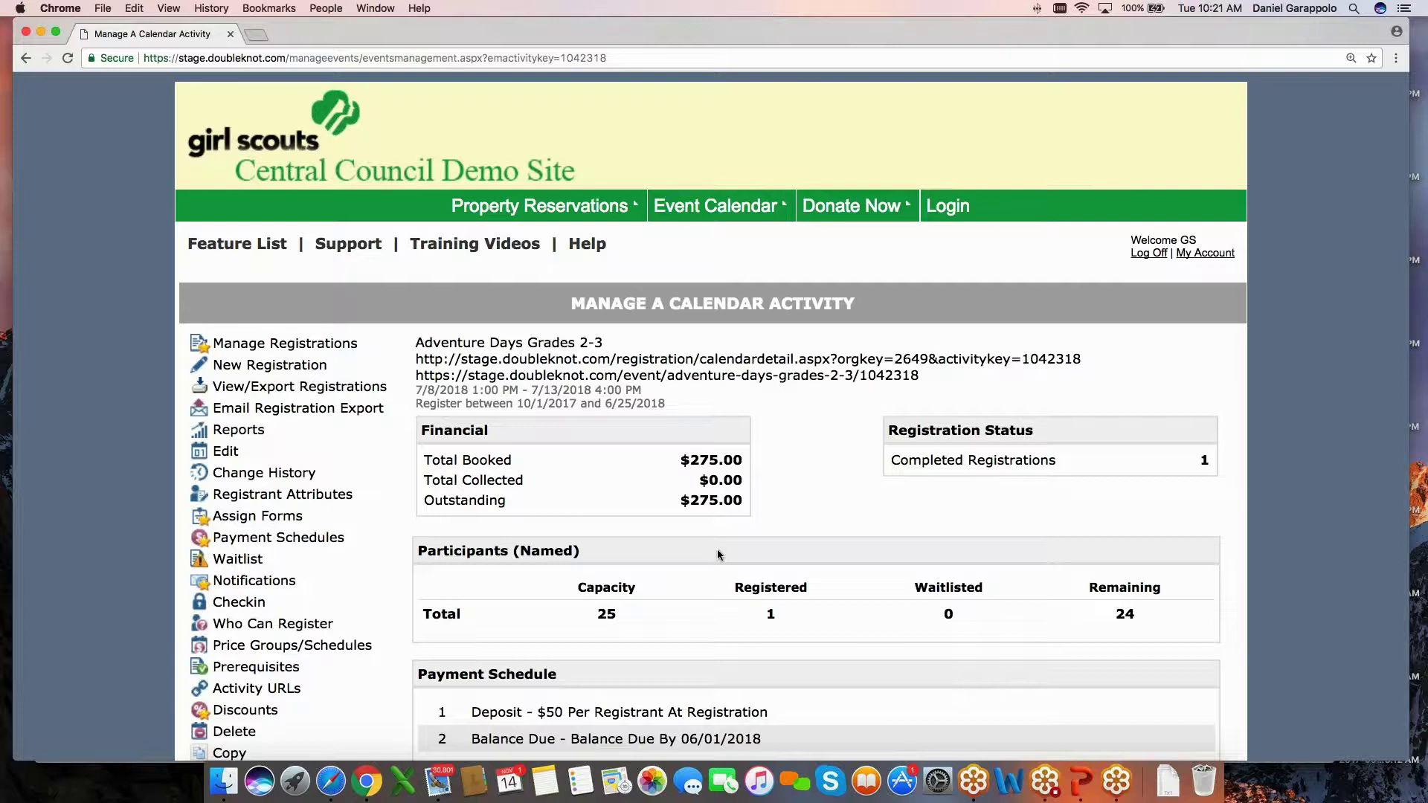
Return to the calendar activities list and open the Care Packages activity settings.
{"action": "scroll", "coordinate": [717, 554], "scroll_direction": "down", "scroll_amount": 3}
{"action": "left_click", "coordinate": [708, 699]}
{"action": "scroll", "coordinate": [386, 467], "scroll_direction": "down", "scroll_amount": 2}
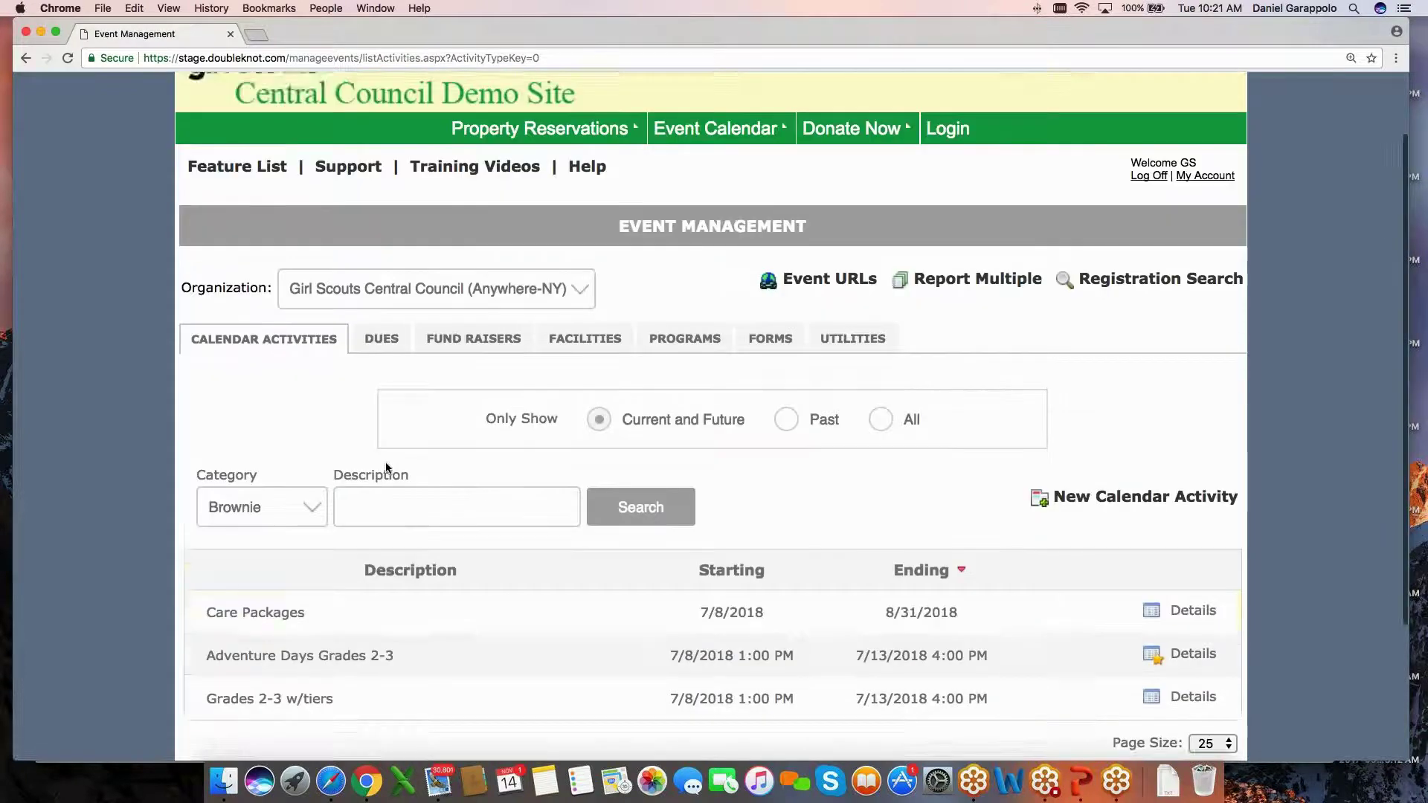
{"action": "scroll", "coordinate": [386, 467], "scroll_direction": "down", "scroll_amount": 1}
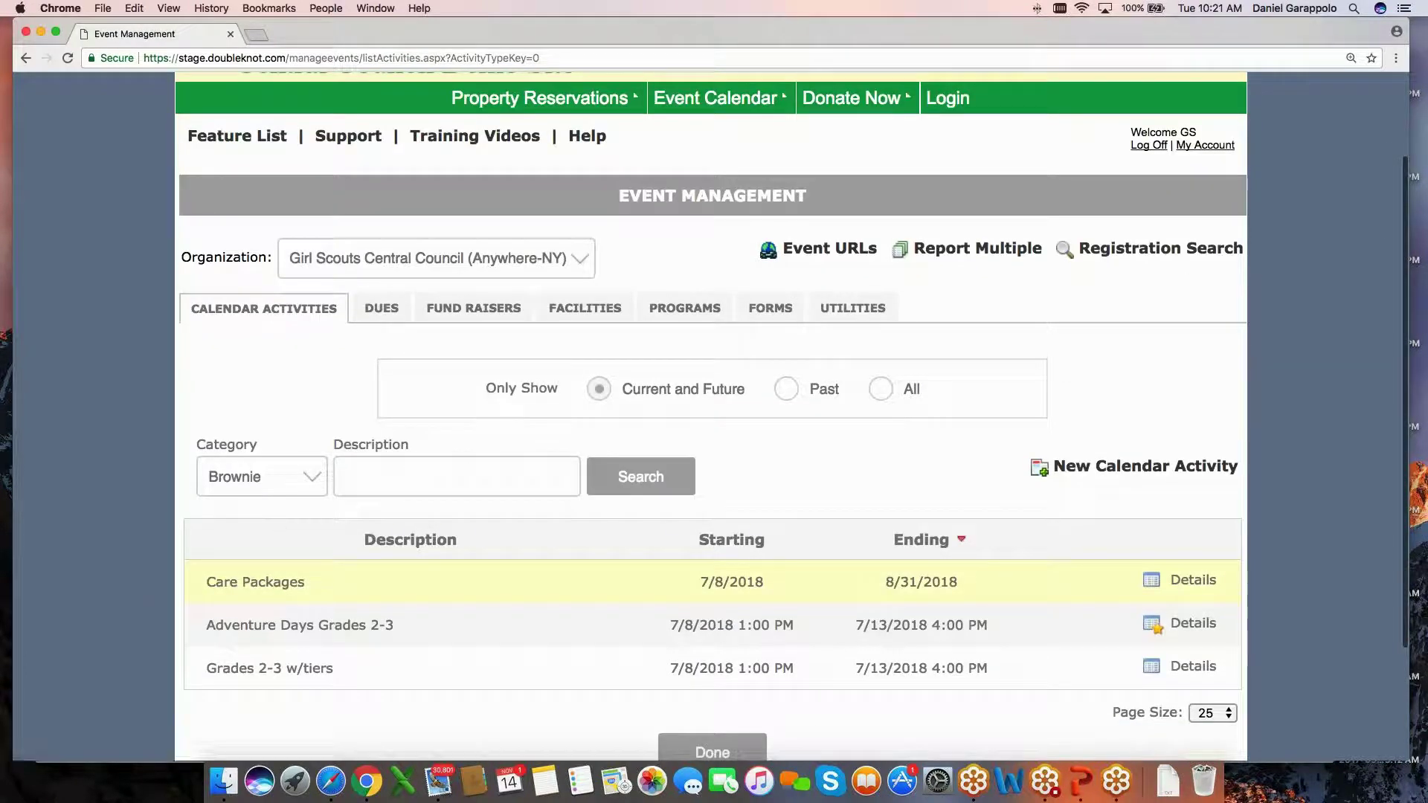
{"action": "left_click", "coordinate": [238, 584]}
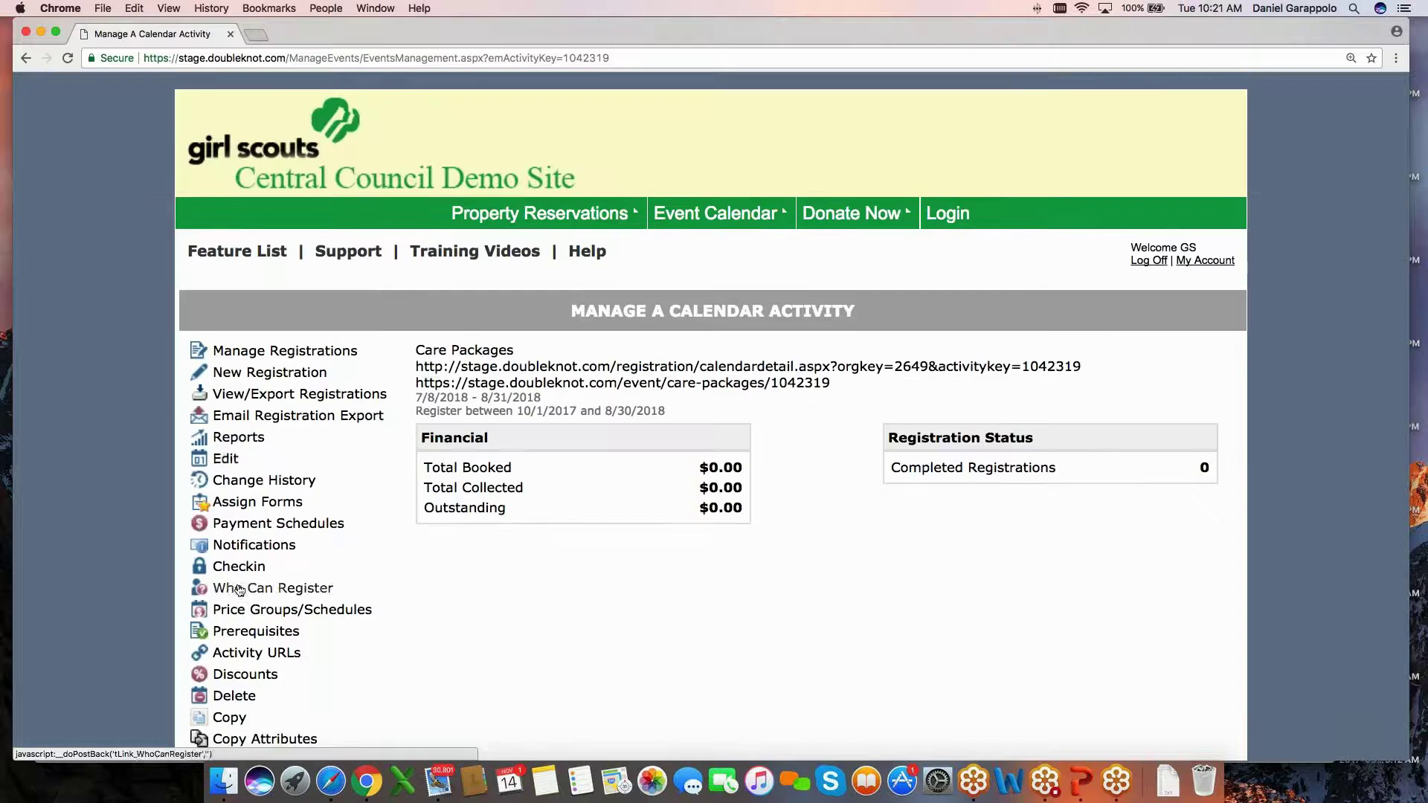
{"action": "left_click", "coordinate": [225, 458]}
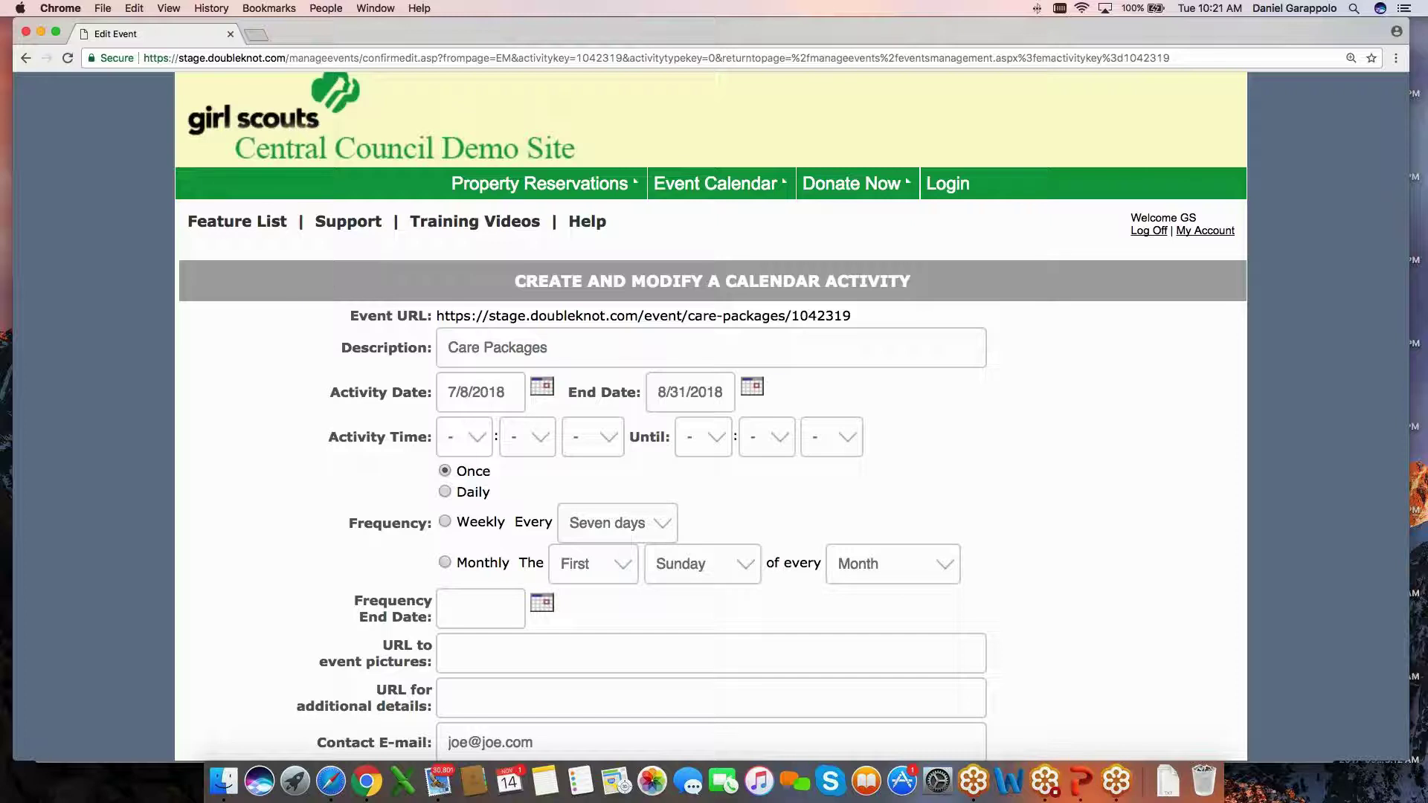
Check the Care Packages dates, 7/8/2018 through 8/31/2018.
{"action": "scroll", "coordinate": [328, 383], "scroll_direction": "down", "scroll_amount": 1}
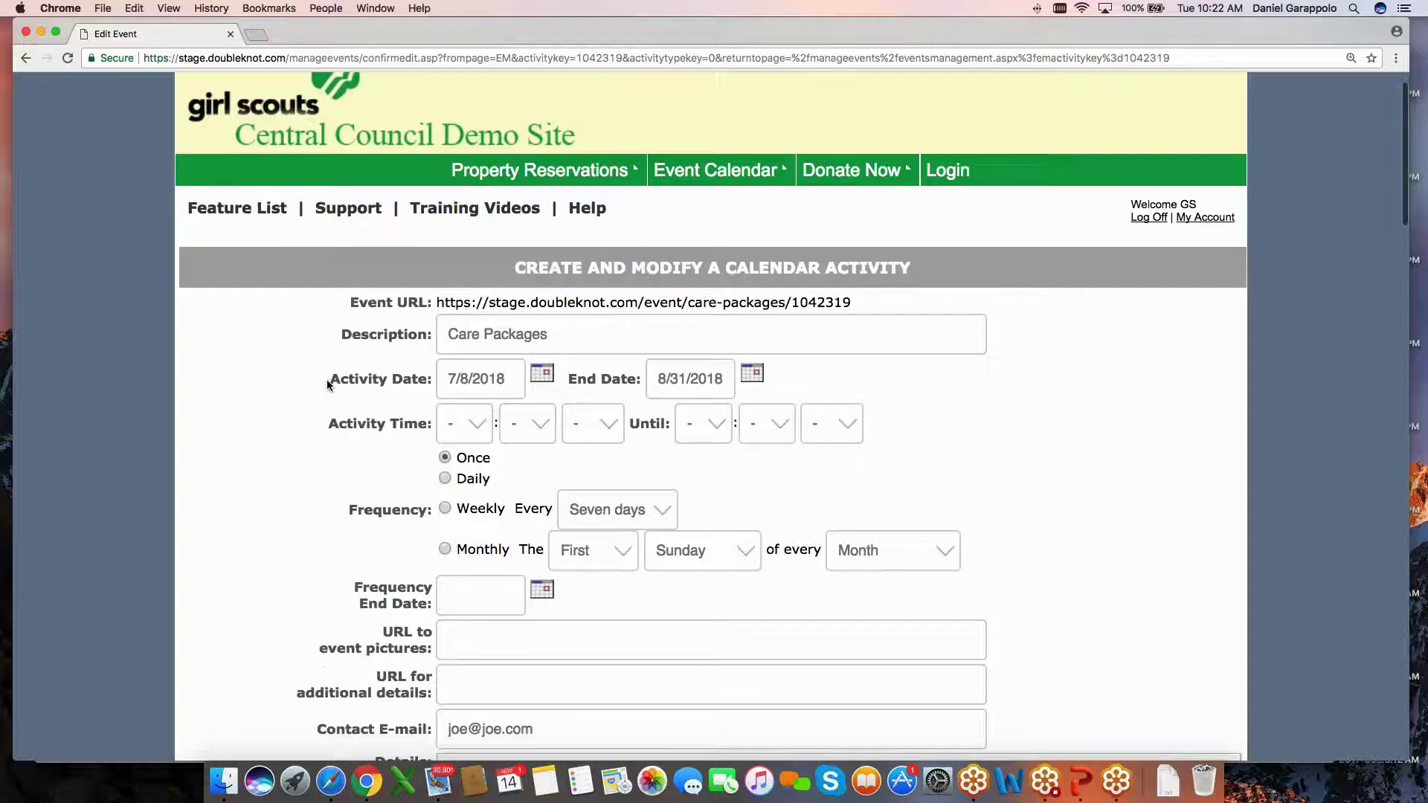
{"action": "scroll", "coordinate": [328, 382], "scroll_direction": "down", "scroll_amount": 3}
{"action": "left_click", "coordinate": [513, 225]}
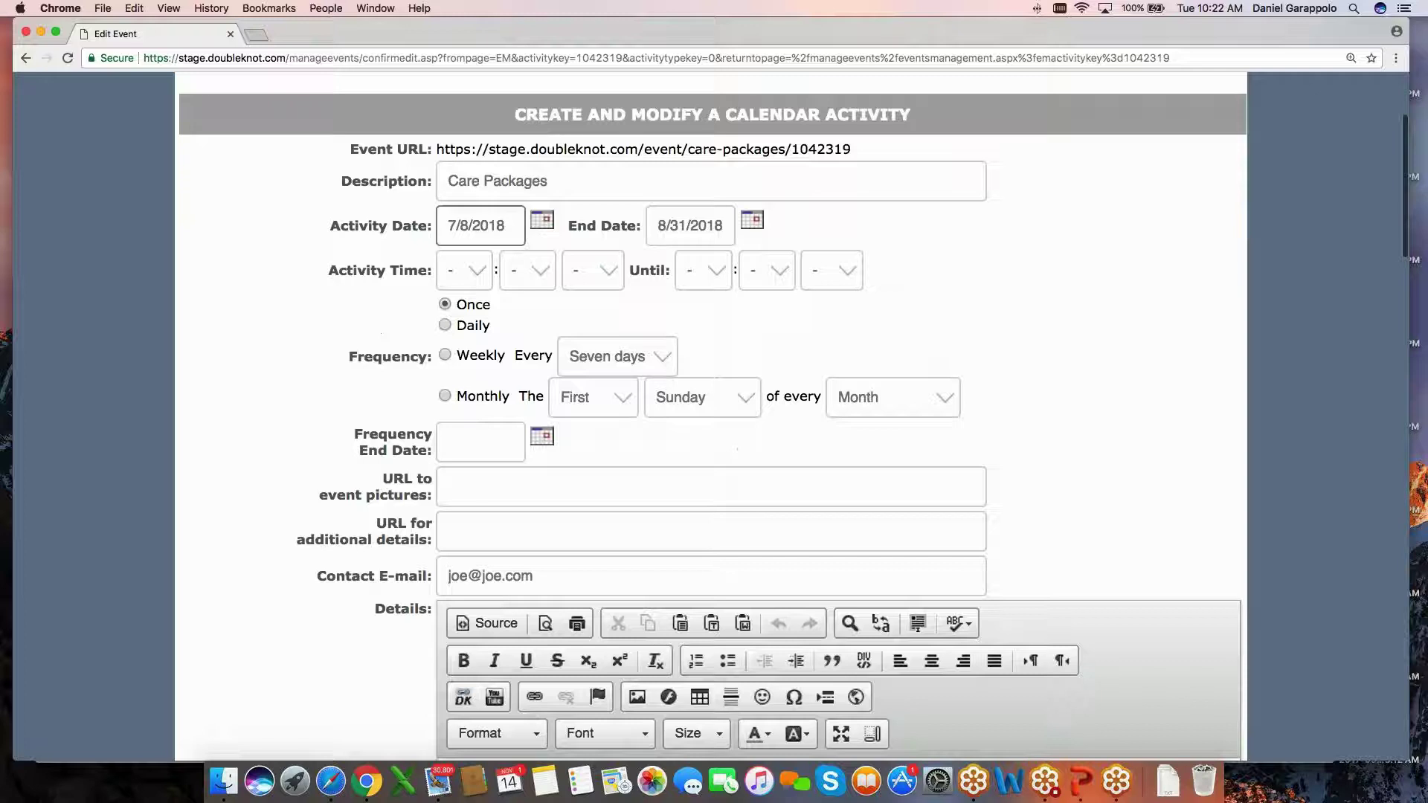
{"action": "left_click_drag", "start_coordinate": [514, 225], "coordinate": [417, 230]}
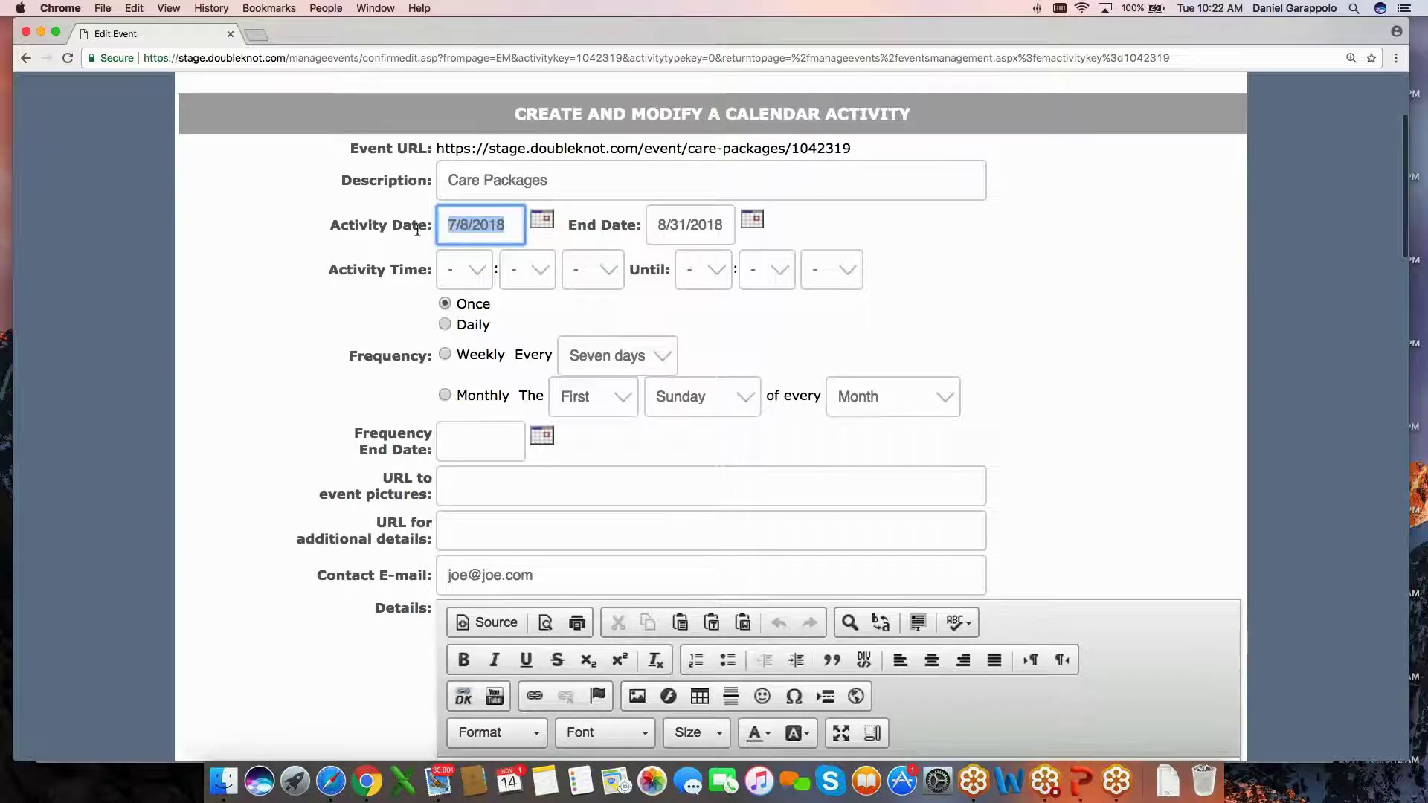
{"action": "left_click_drag", "start_coordinate": [727, 226], "coordinate": [655, 227]}
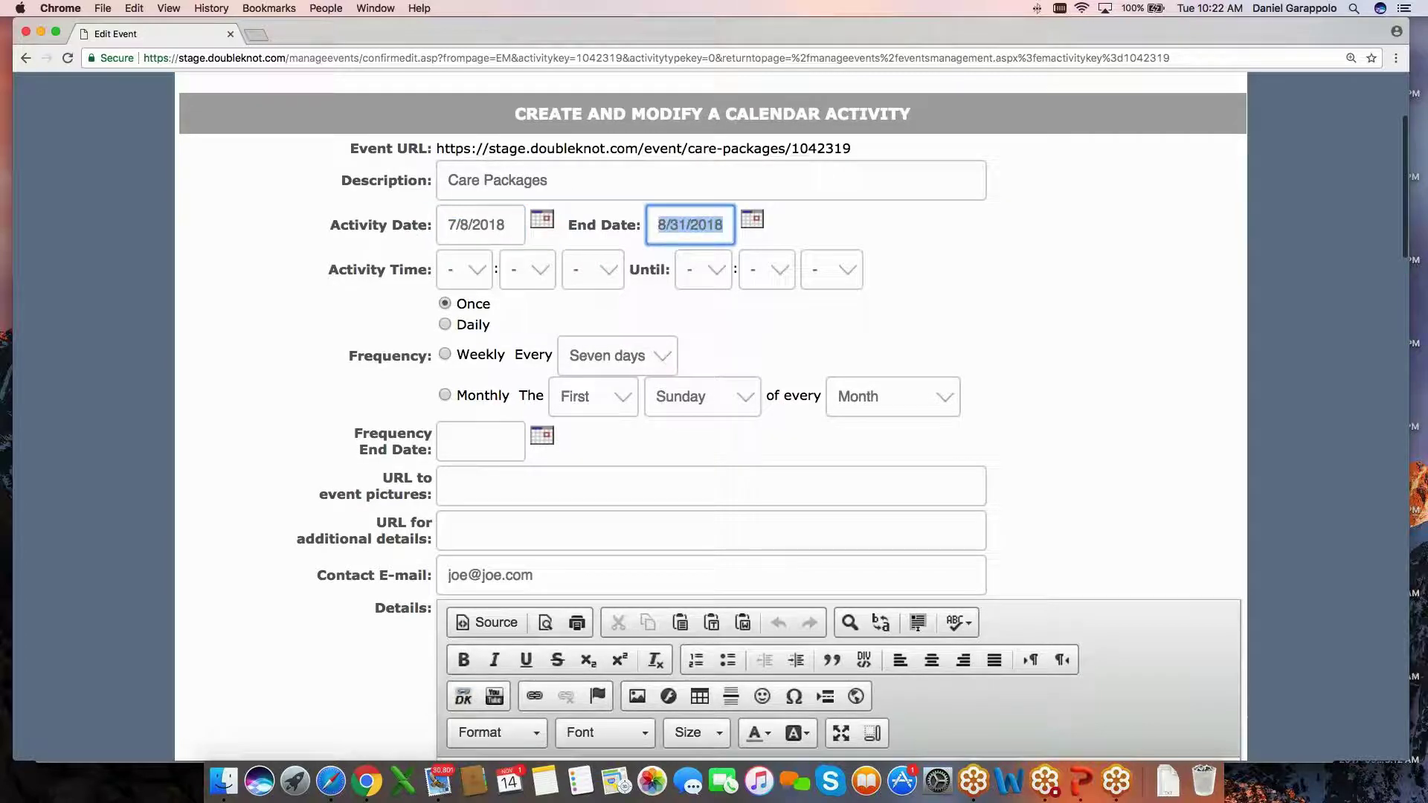
{"action": "left_click", "coordinate": [345, 243]}
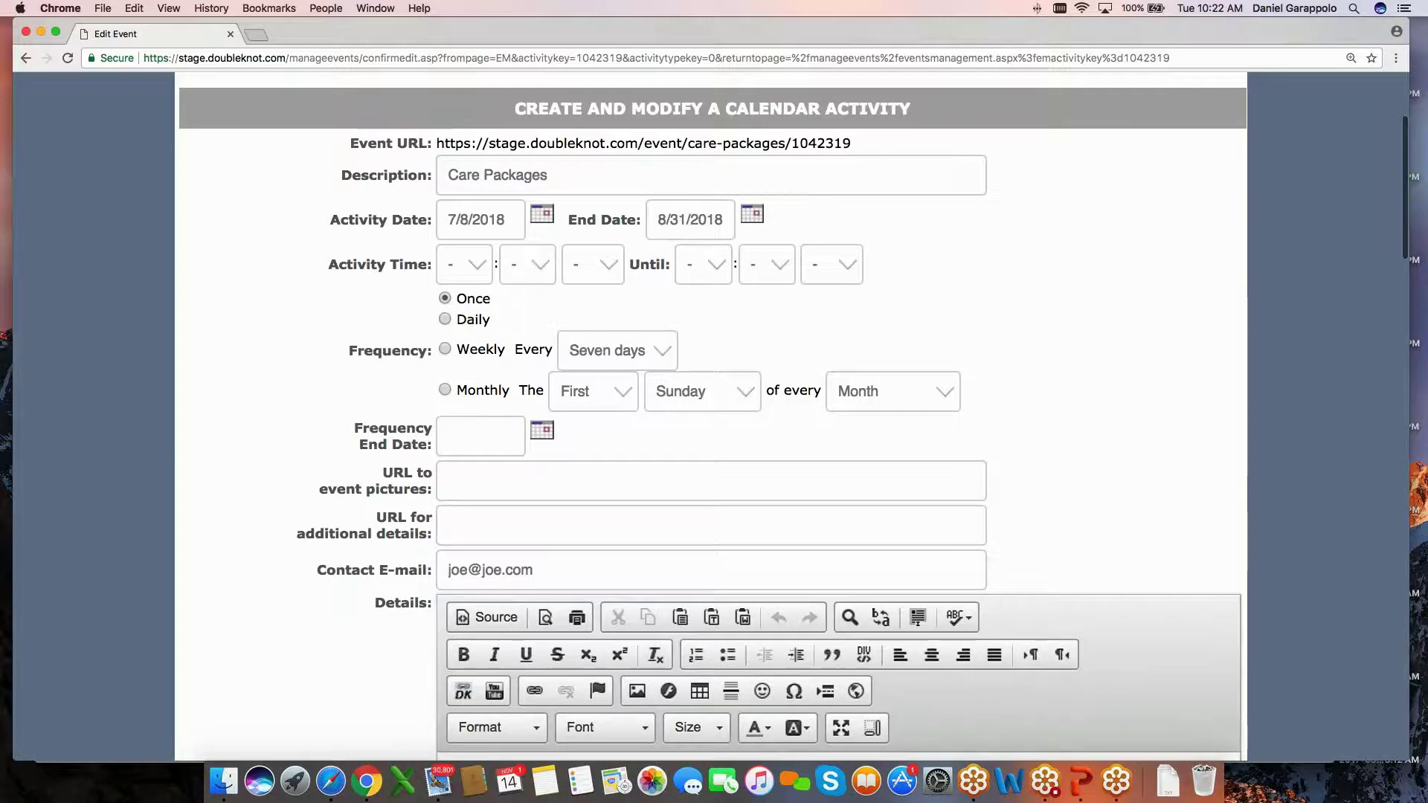
Review the 'Registration (Skip Individual Registrants)' pricing choice.
{"action": "scroll", "coordinate": [711, 416], "scroll_direction": "down", "scroll_amount": 10}
{"action": "scroll", "coordinate": [710, 417], "scroll_direction": "down", "scroll_amount": 8}
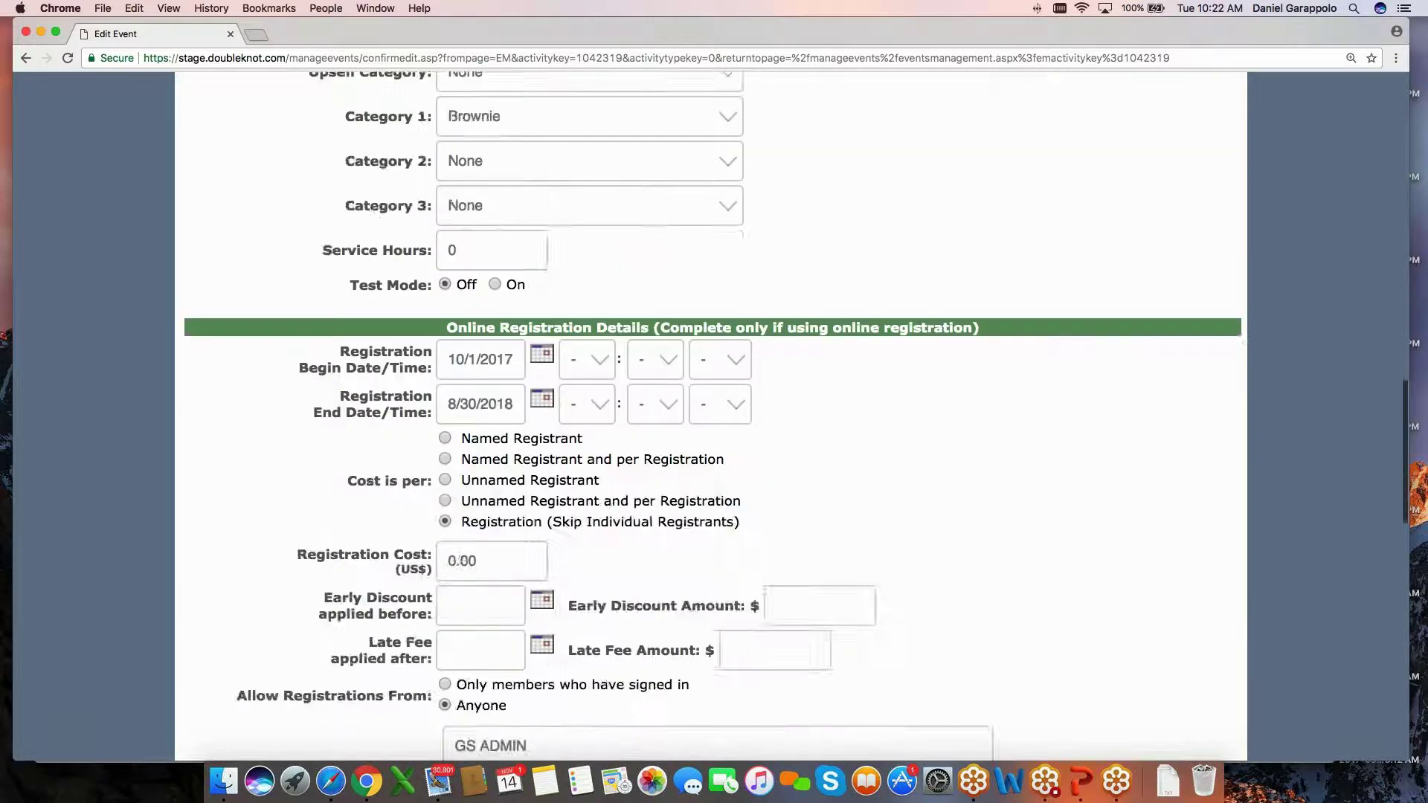
{"action": "left_click_drag", "start_coordinate": [460, 421], "coordinate": [750, 428]}
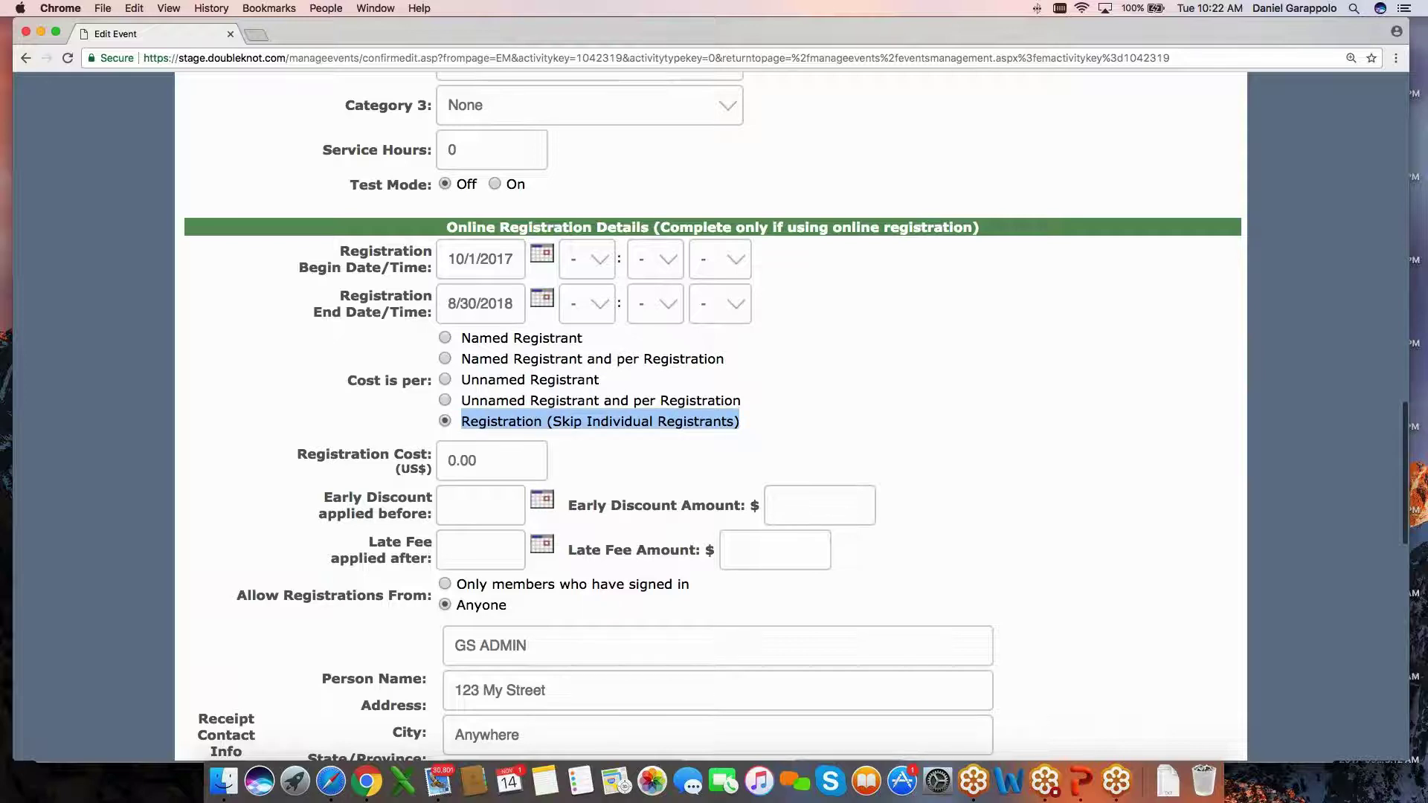
{"action": "left_click", "coordinate": [278, 360]}
{"action": "scroll", "coordinate": [278, 360], "scroll_direction": "up", "scroll_amount": 2}
{"action": "scroll", "coordinate": [279, 360], "scroll_direction": "up", "scroll_amount": 1}
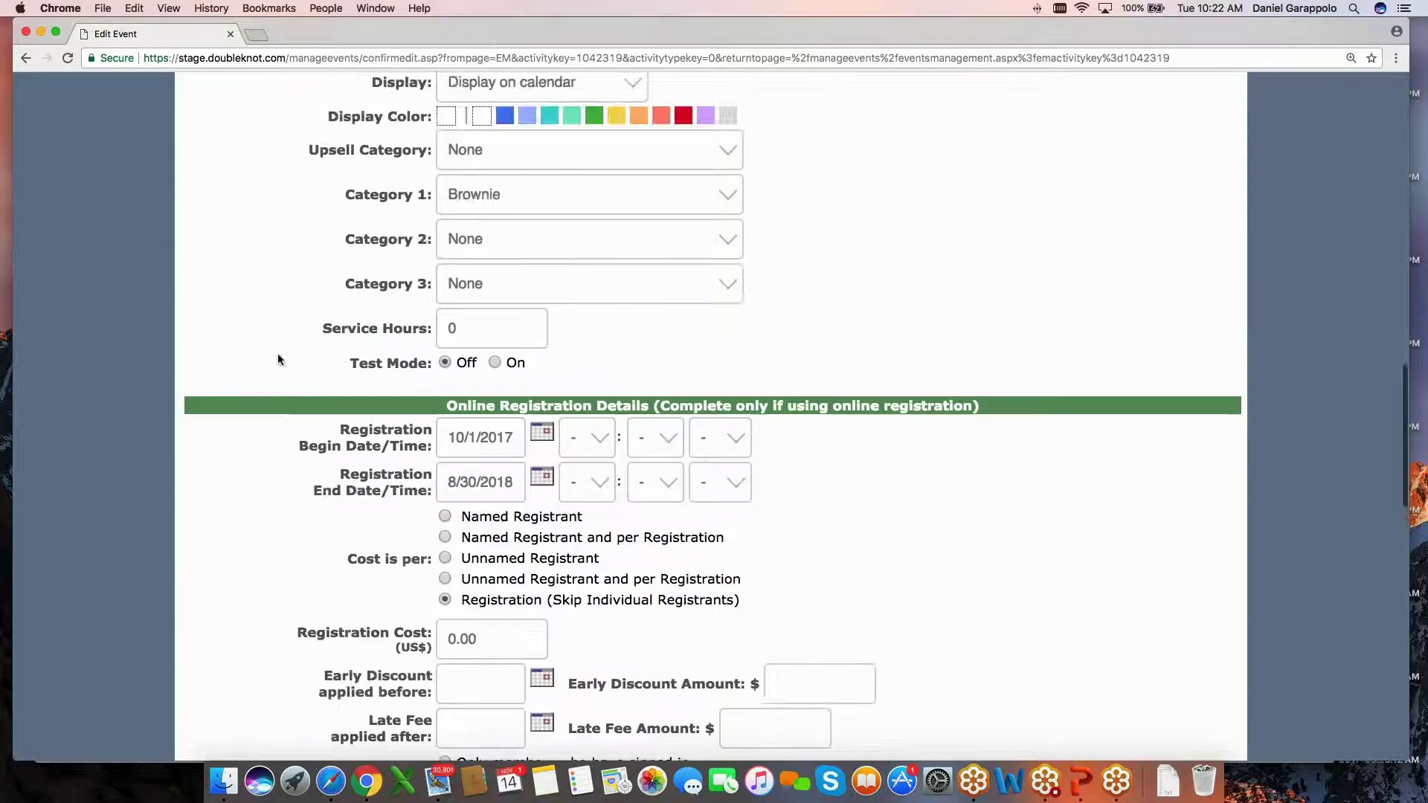
{"action": "scroll", "coordinate": [284, 409], "scroll_direction": "down", "scroll_amount": 2}
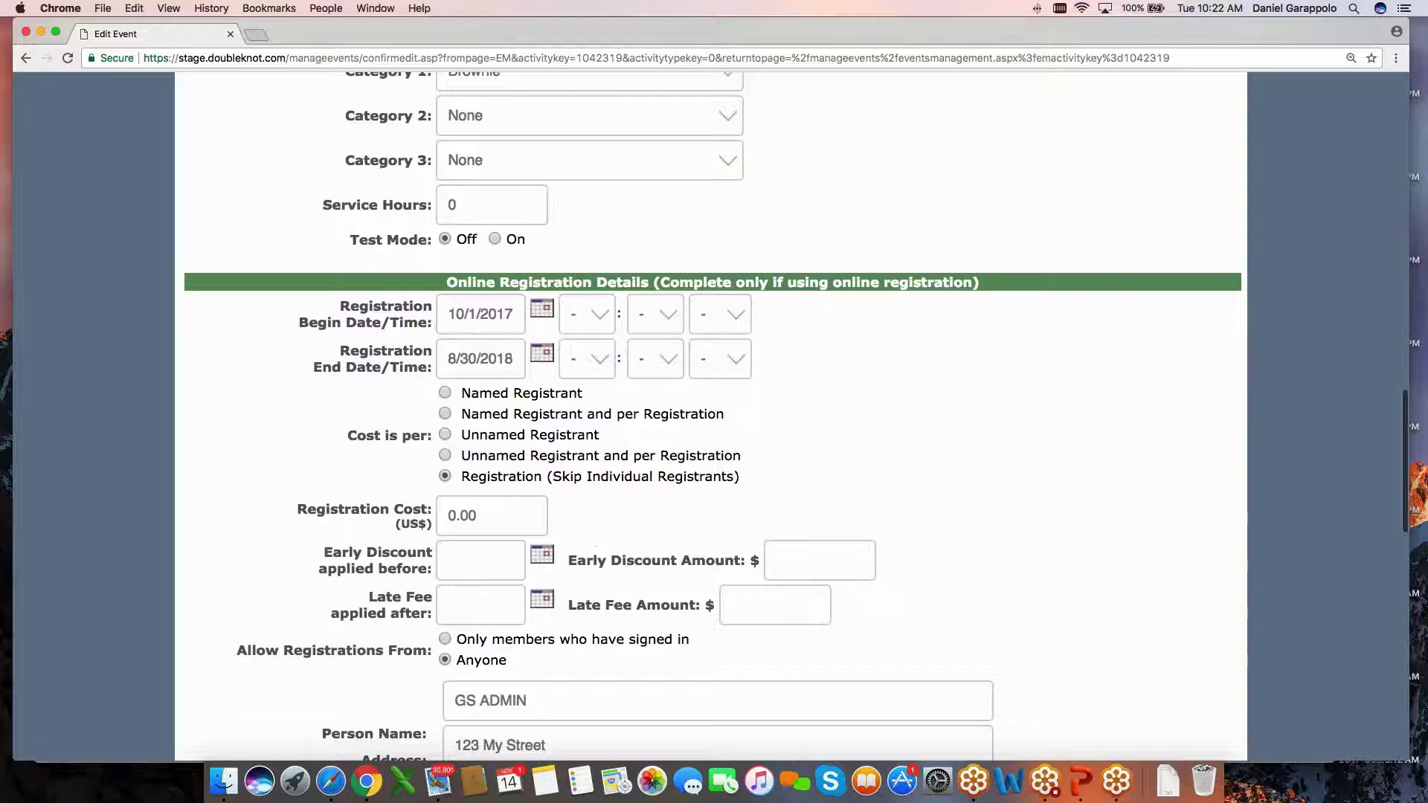
{"action": "left_click_drag", "start_coordinate": [461, 476], "coordinate": [737, 480]}
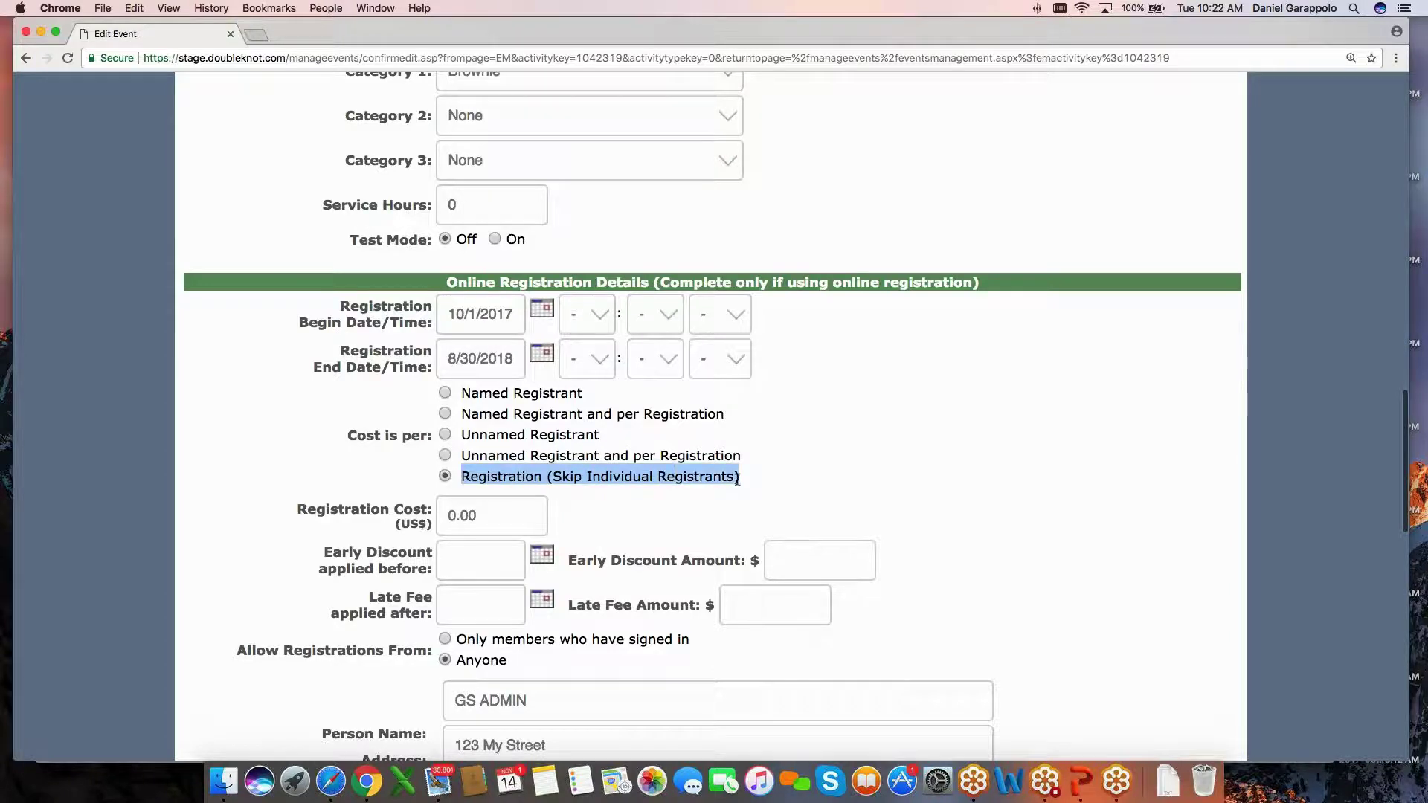
Check the account Care Package deposits go into, then cancel without saving.
{"action": "scroll", "coordinate": [322, 464], "scroll_direction": "down", "scroll_amount": 8}
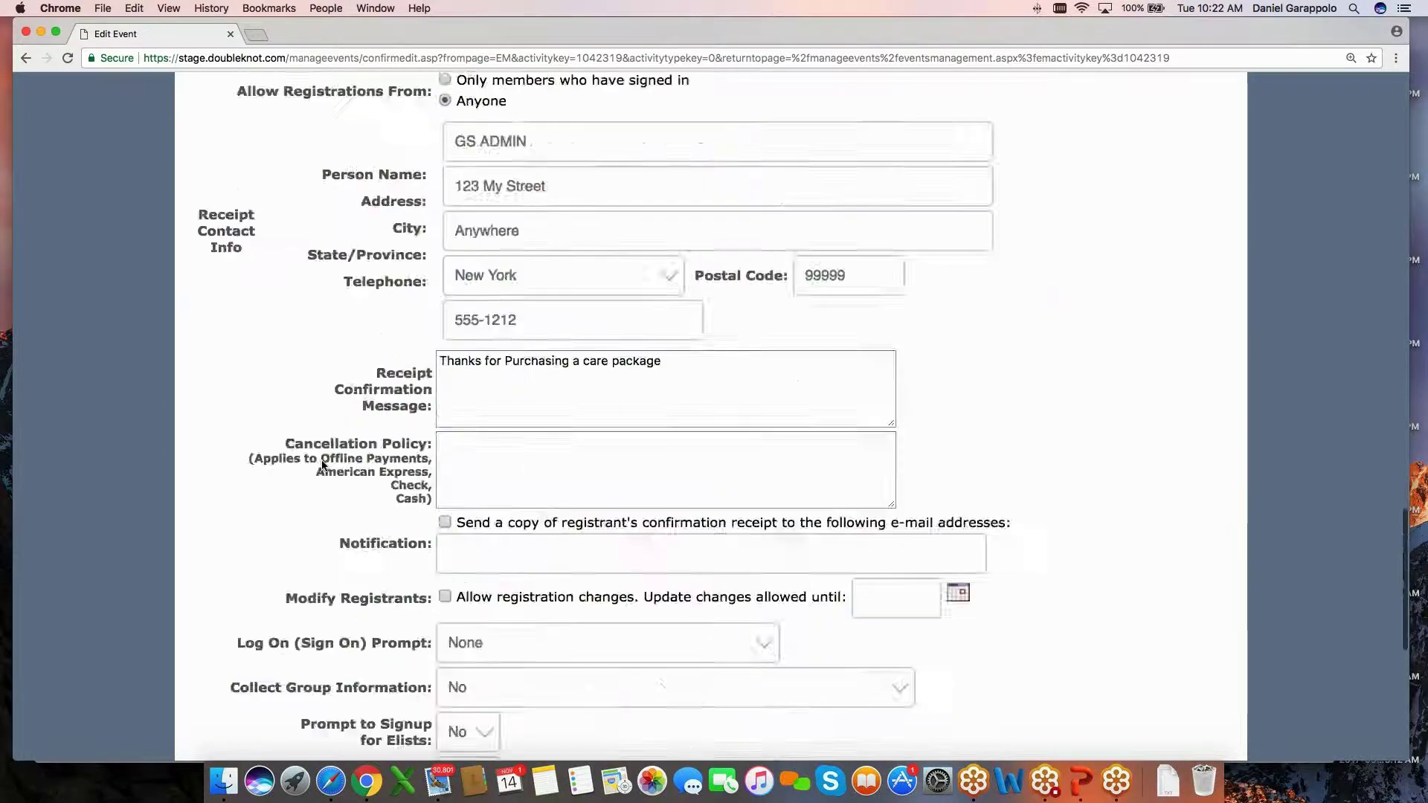
{"action": "scroll", "coordinate": [322, 464], "scroll_direction": "down", "scroll_amount": 7}
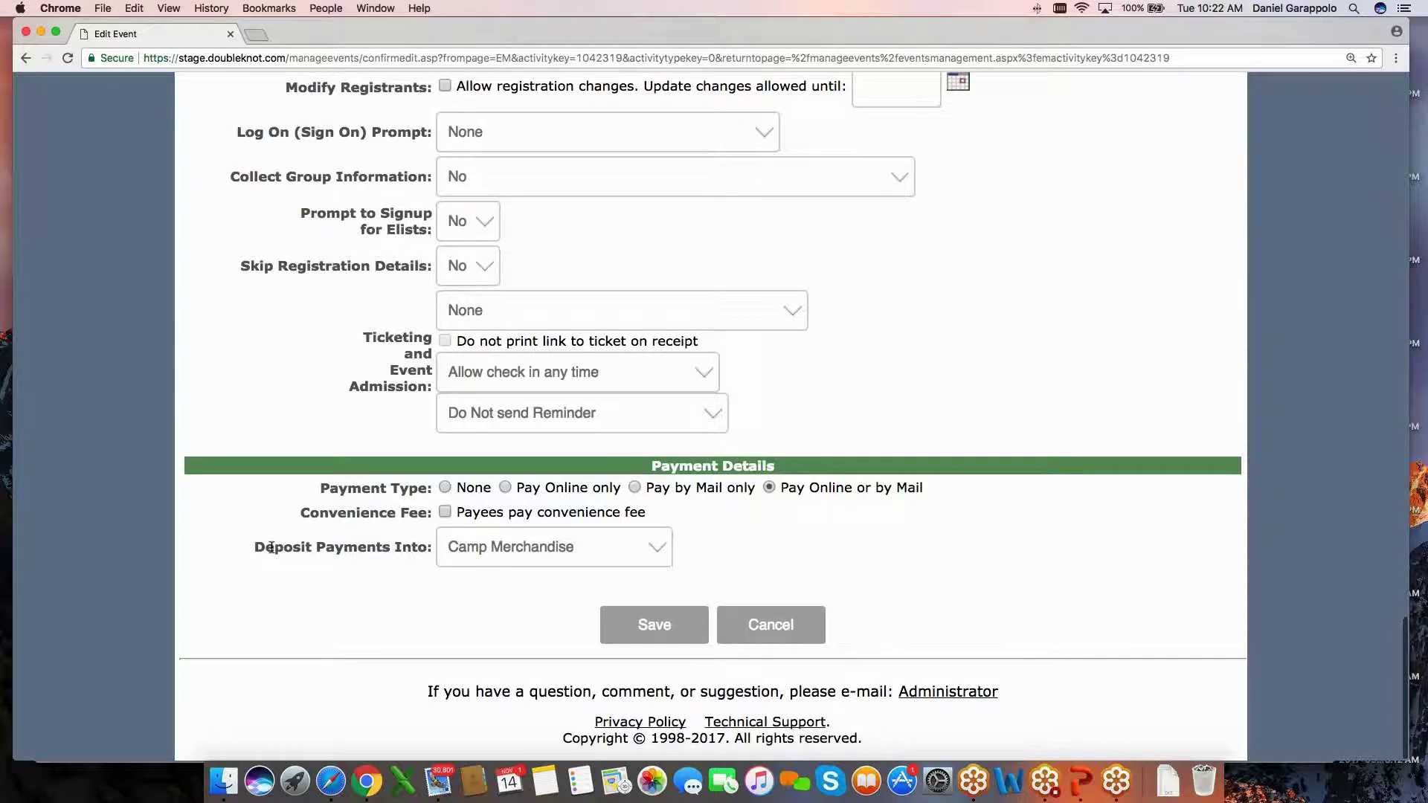
{"action": "left_click_drag", "start_coordinate": [254, 547], "coordinate": [415, 555]}
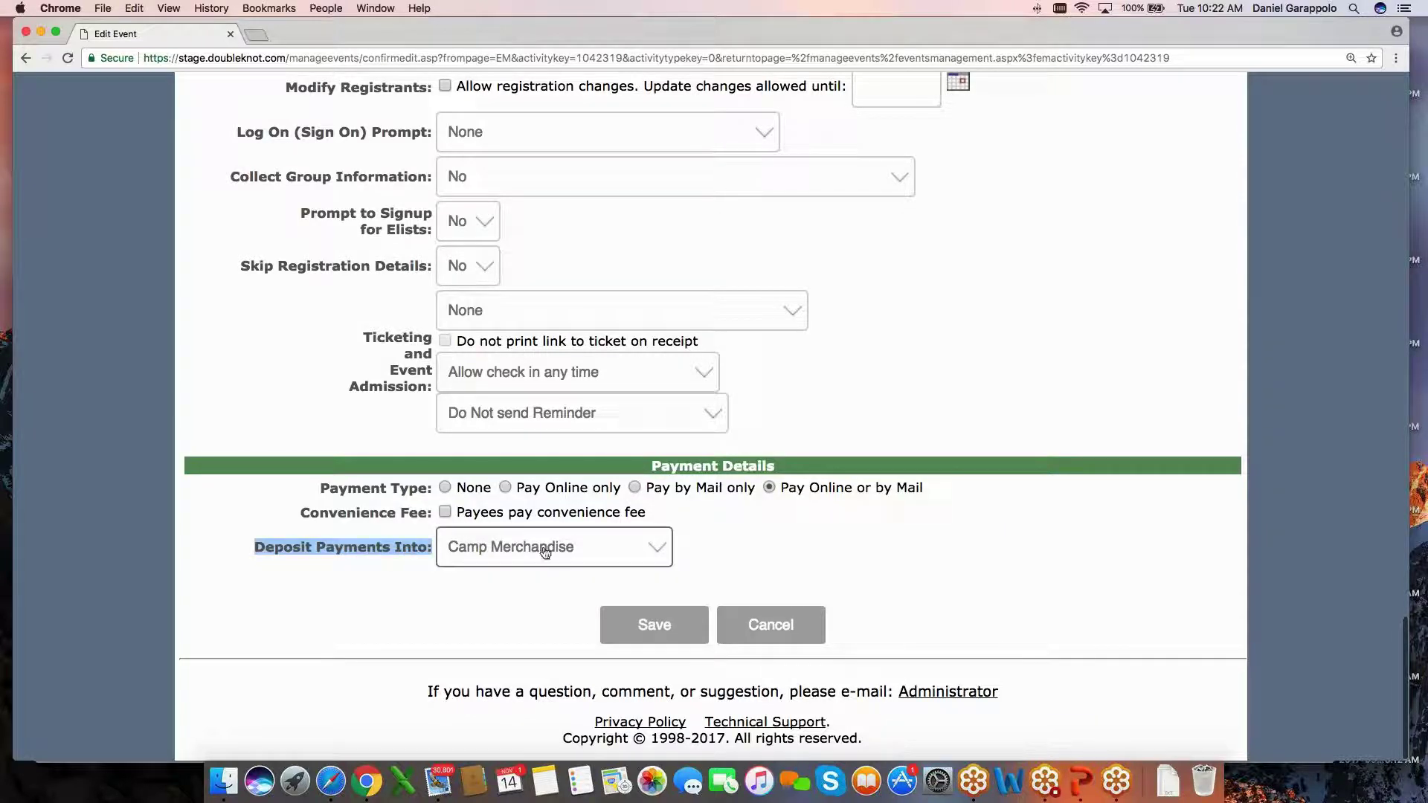
{"action": "left_click", "coordinate": [787, 624]}
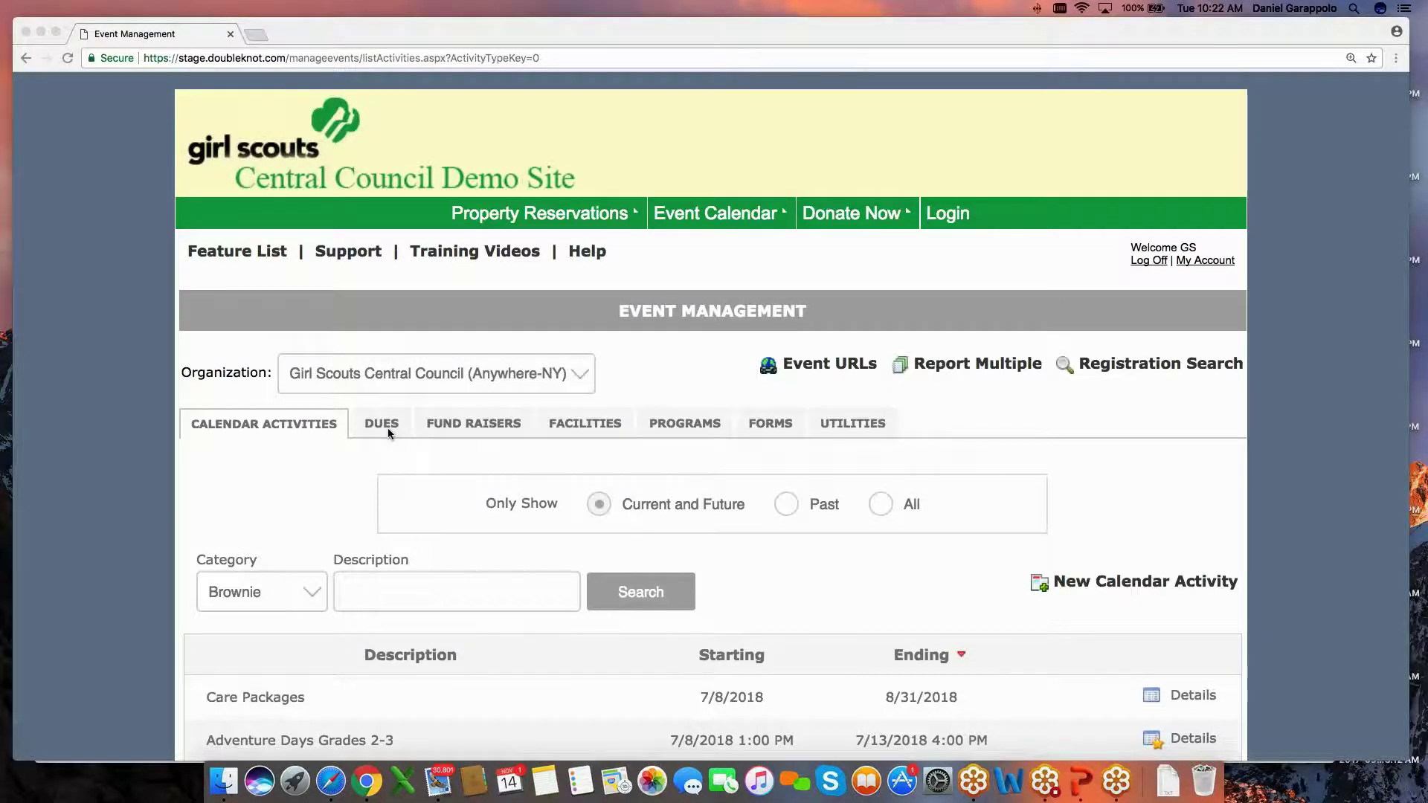
Bring up the FORMS list of registration forms.
{"action": "left_click", "coordinate": [719, 402]}
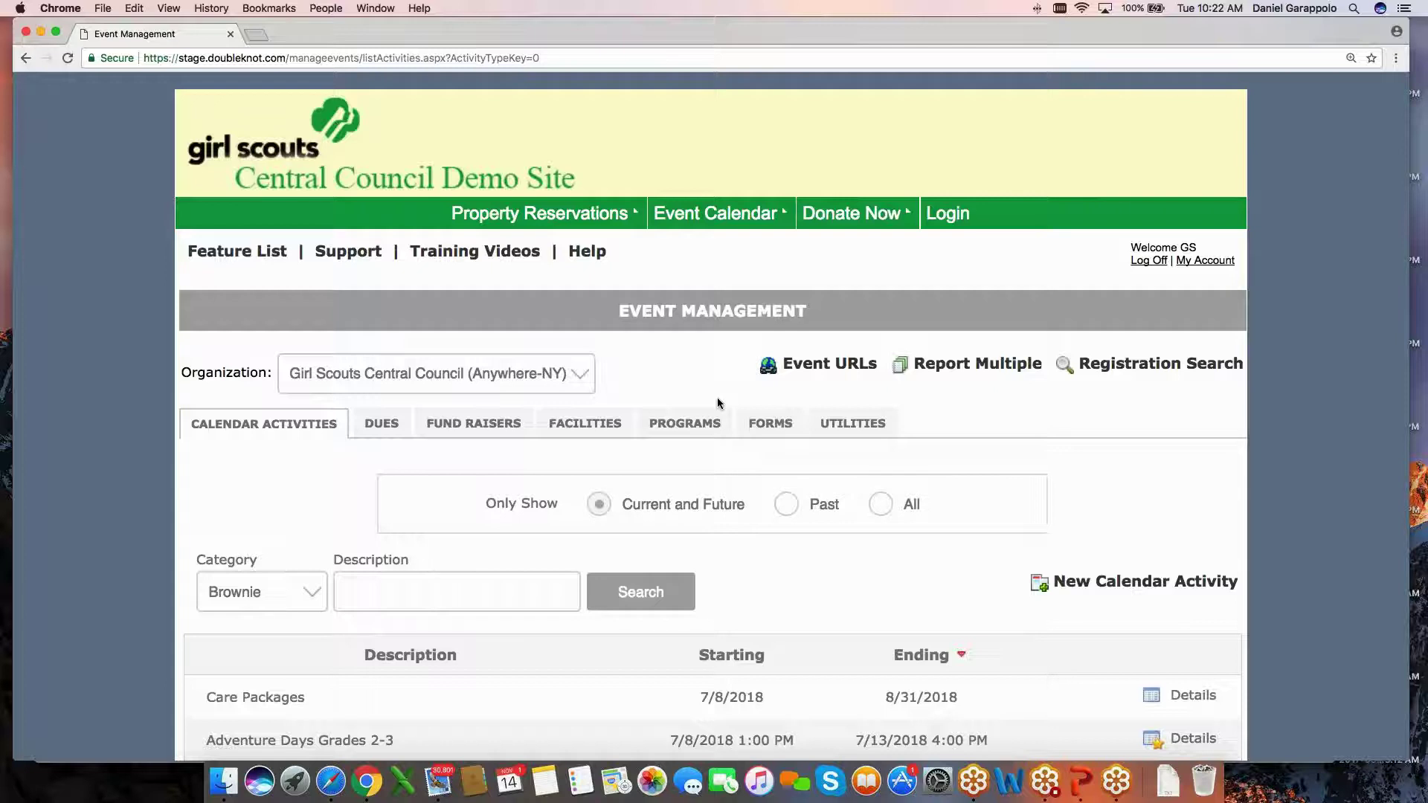
{"action": "left_click", "coordinate": [771, 423]}
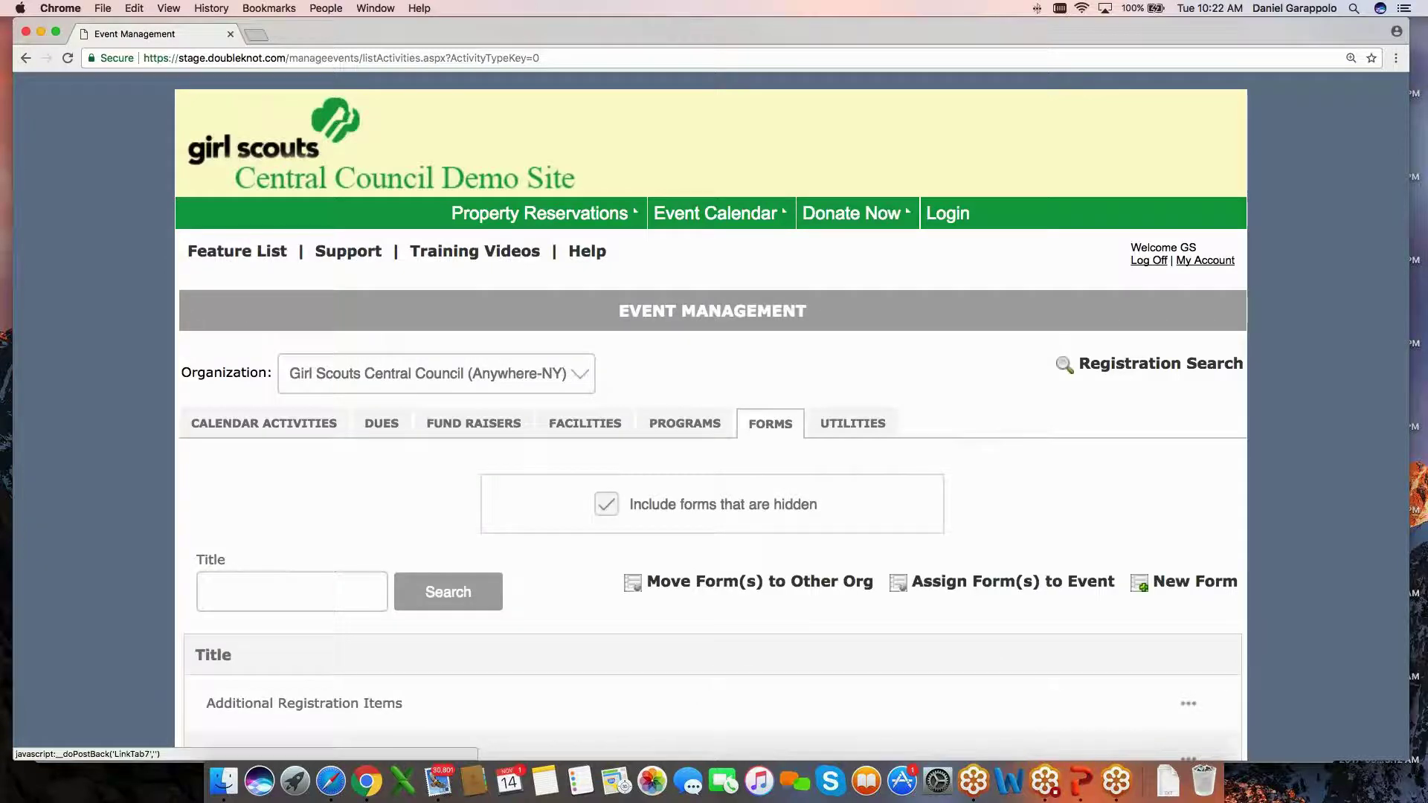
{"action": "scroll", "coordinate": [473, 423], "scroll_direction": "down", "scroll_amount": 3}
{"action": "scroll", "coordinate": [483, 446], "scroll_direction": "down", "scroll_amount": 5}
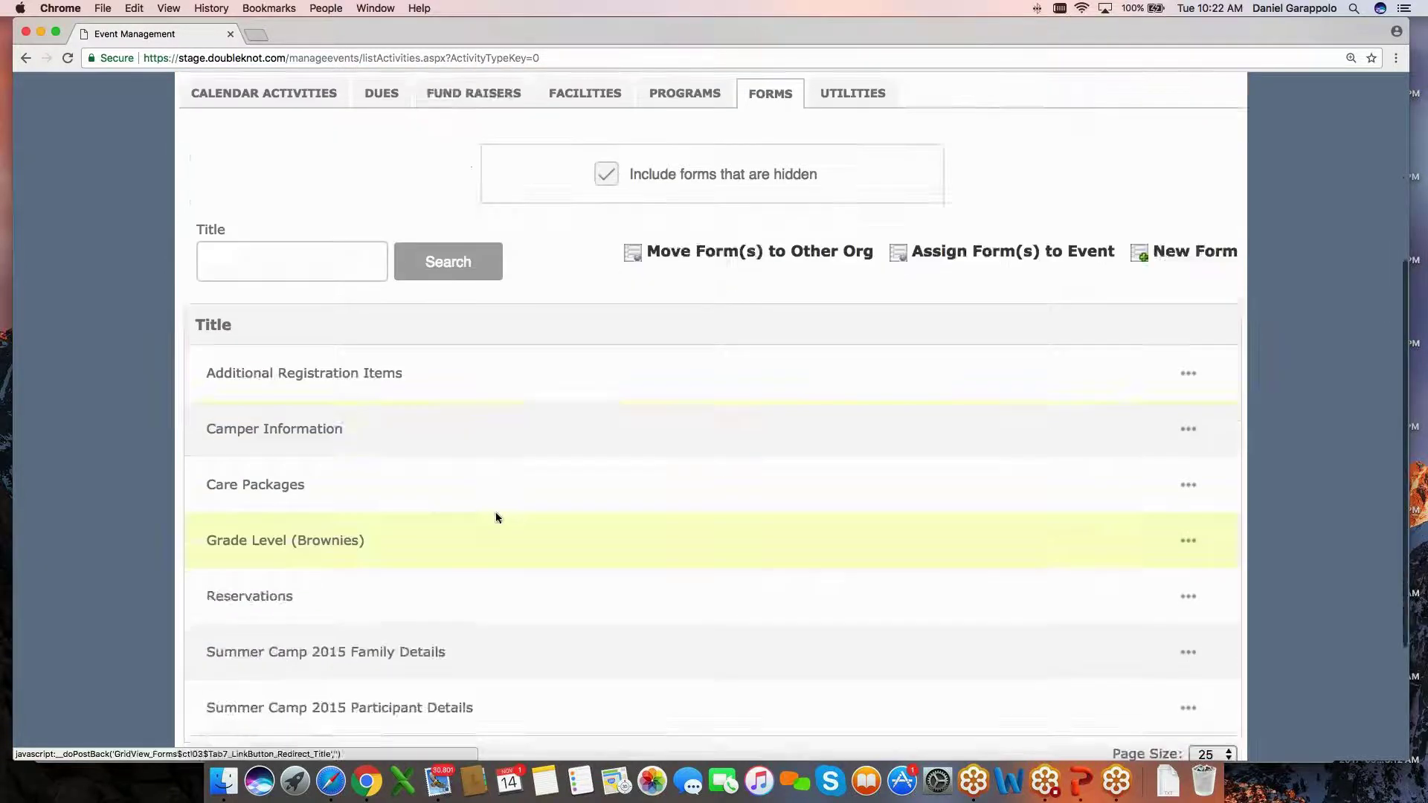
Open the Care Packages form and review its items, including the $25/$50/$75 package choice.
{"action": "left_click", "coordinate": [248, 485]}
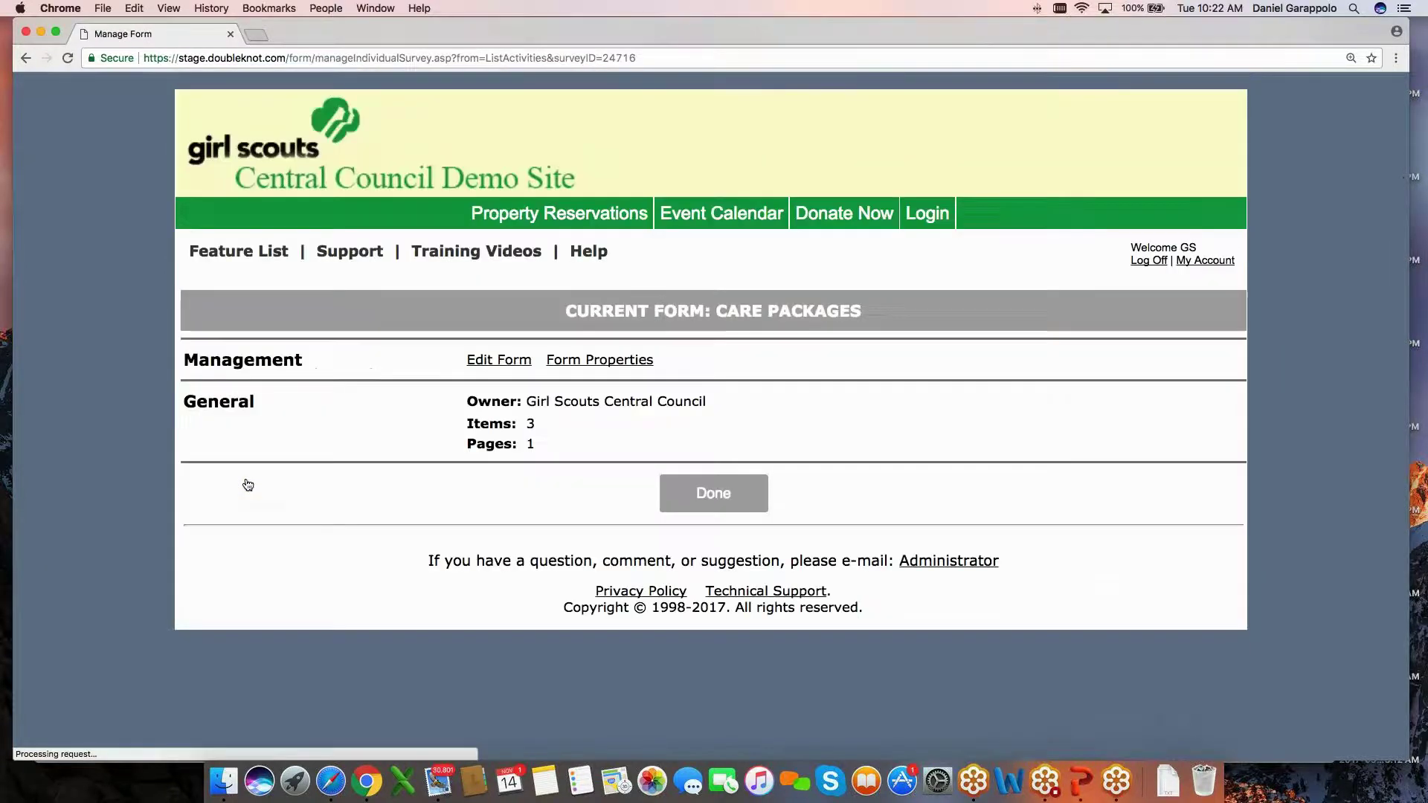
{"action": "left_click", "coordinate": [499, 360]}
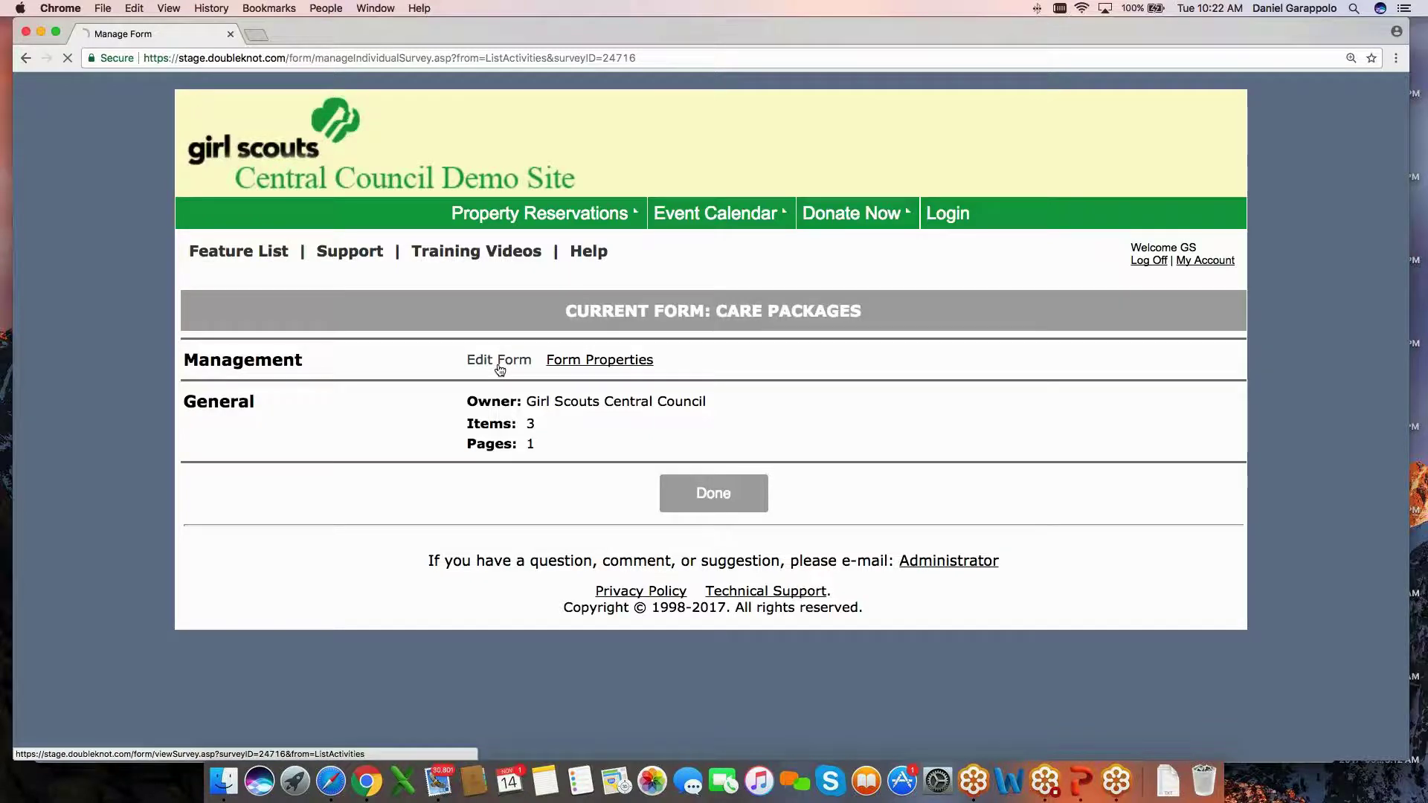
{"action": "scroll", "coordinate": [573, 437], "scroll_direction": "down", "scroll_amount": 1}
{"action": "scroll", "coordinate": [565, 431], "scroll_direction": "down", "scroll_amount": 3}
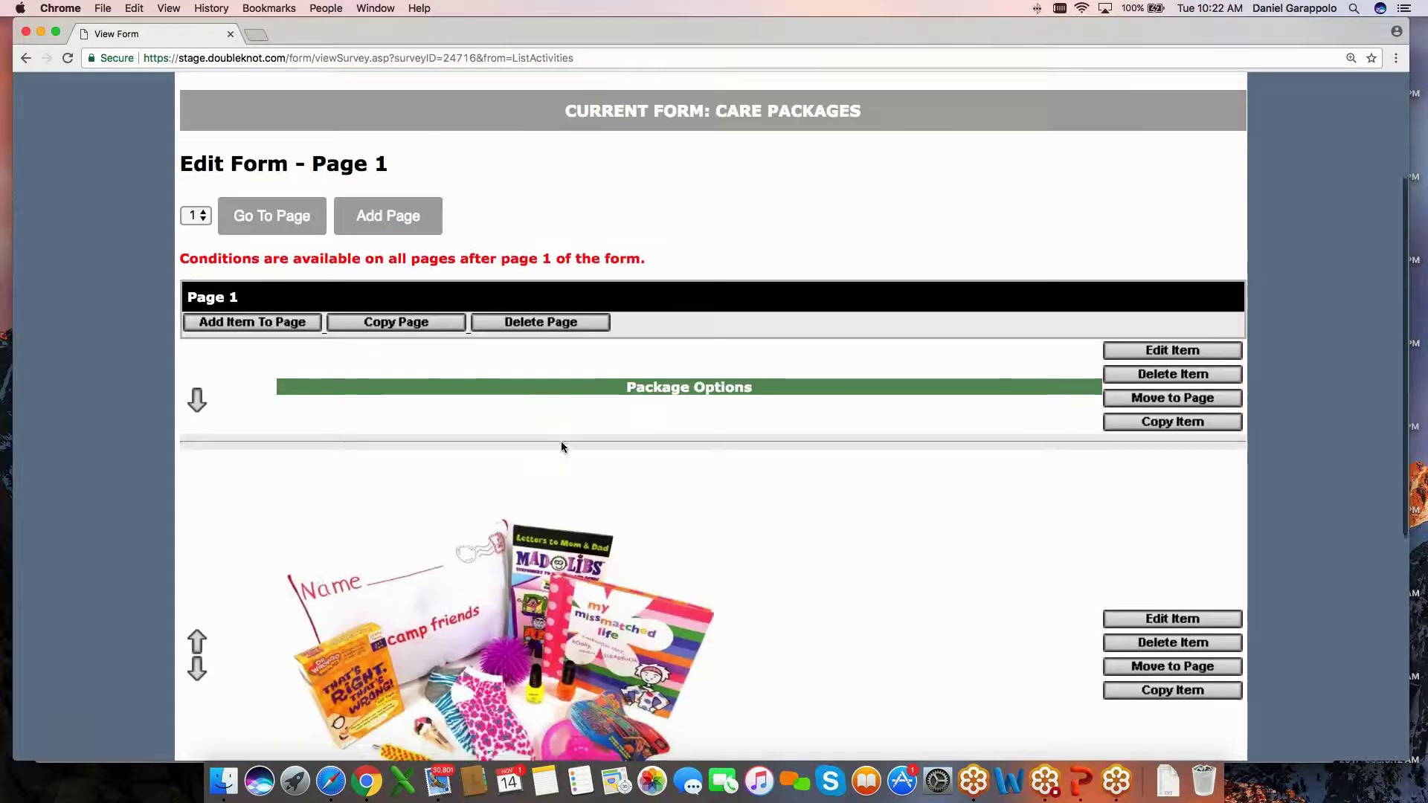
{"action": "scroll", "coordinate": [561, 440], "scroll_direction": "down", "scroll_amount": 3}
{"action": "scroll", "coordinate": [484, 380], "scroll_direction": "down", "scroll_amount": 5}
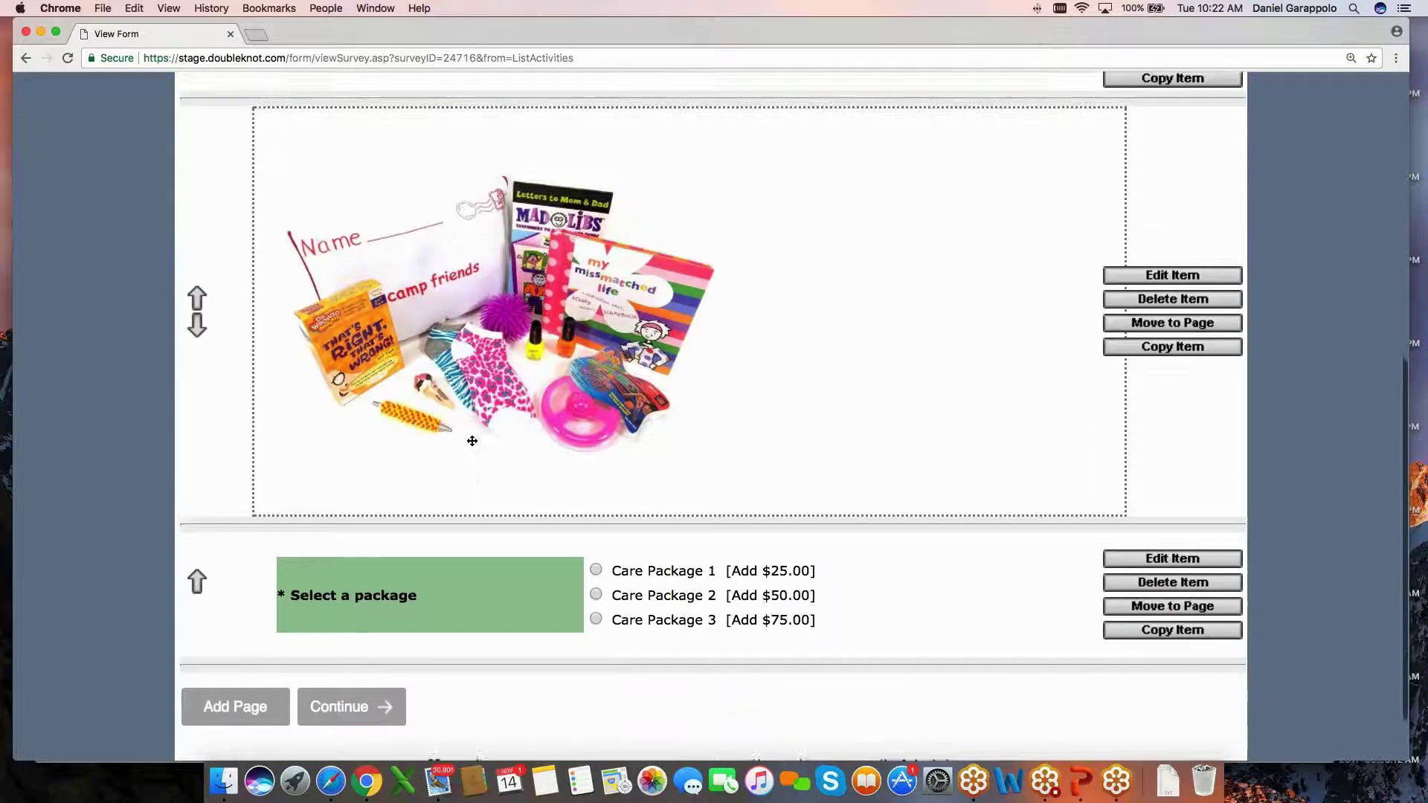
{"action": "scroll", "coordinate": [476, 417], "scroll_direction": "up", "scroll_amount": 2}
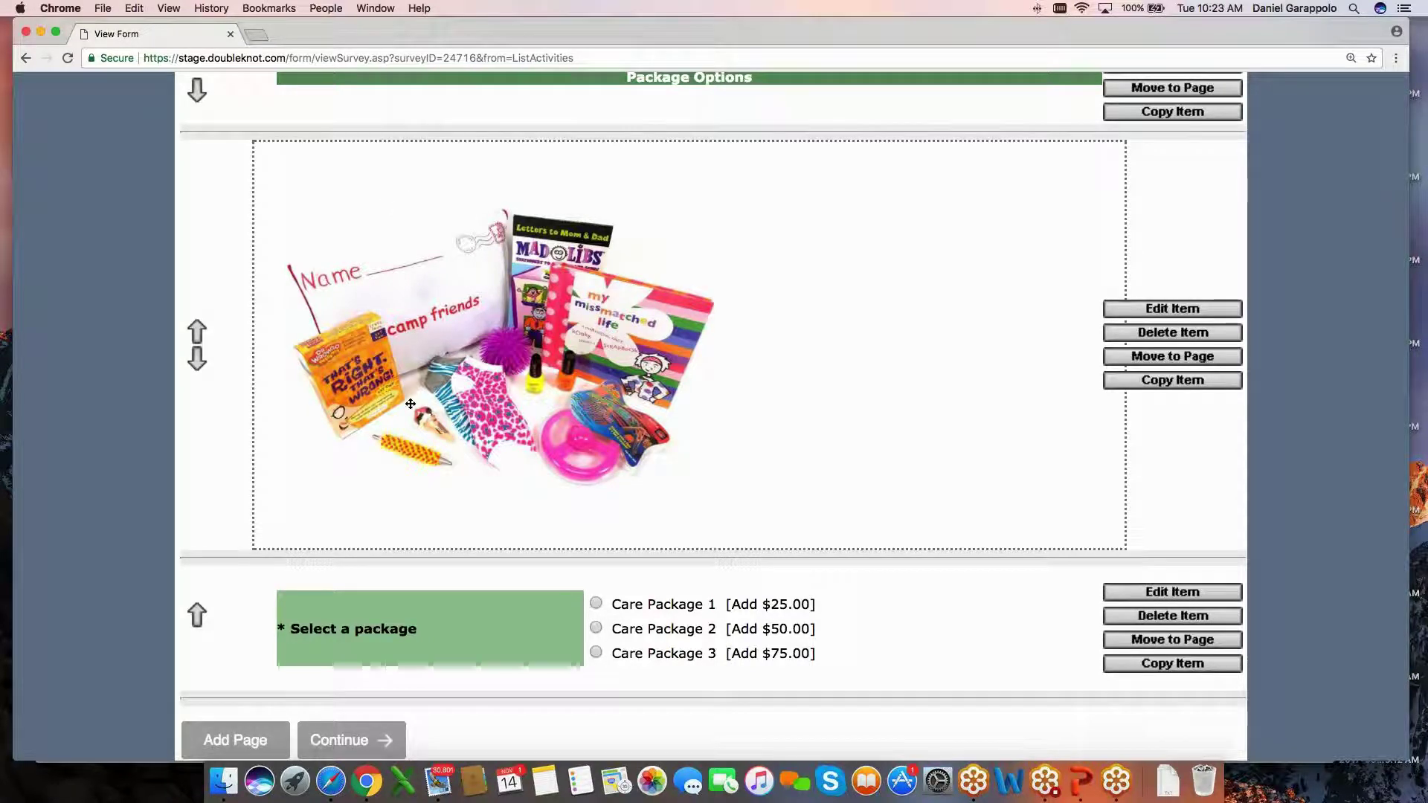
{"action": "scroll", "coordinate": [410, 404], "scroll_direction": "down", "scroll_amount": 1}
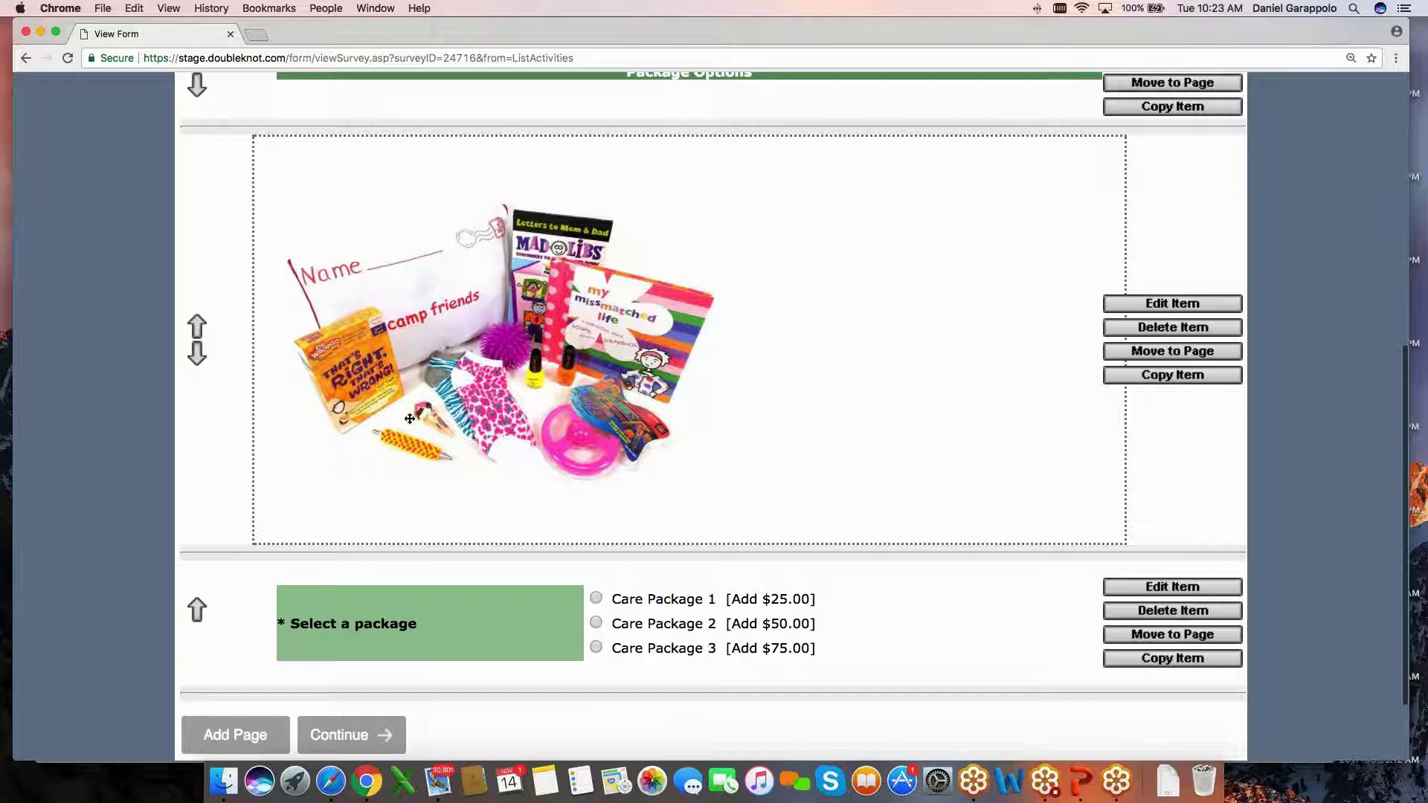
{"action": "scroll", "coordinate": [555, 182], "scroll_direction": "down", "scroll_amount": 1}
{"action": "scroll", "coordinate": [508, 283], "scroll_direction": "up", "scroll_amount": 3}
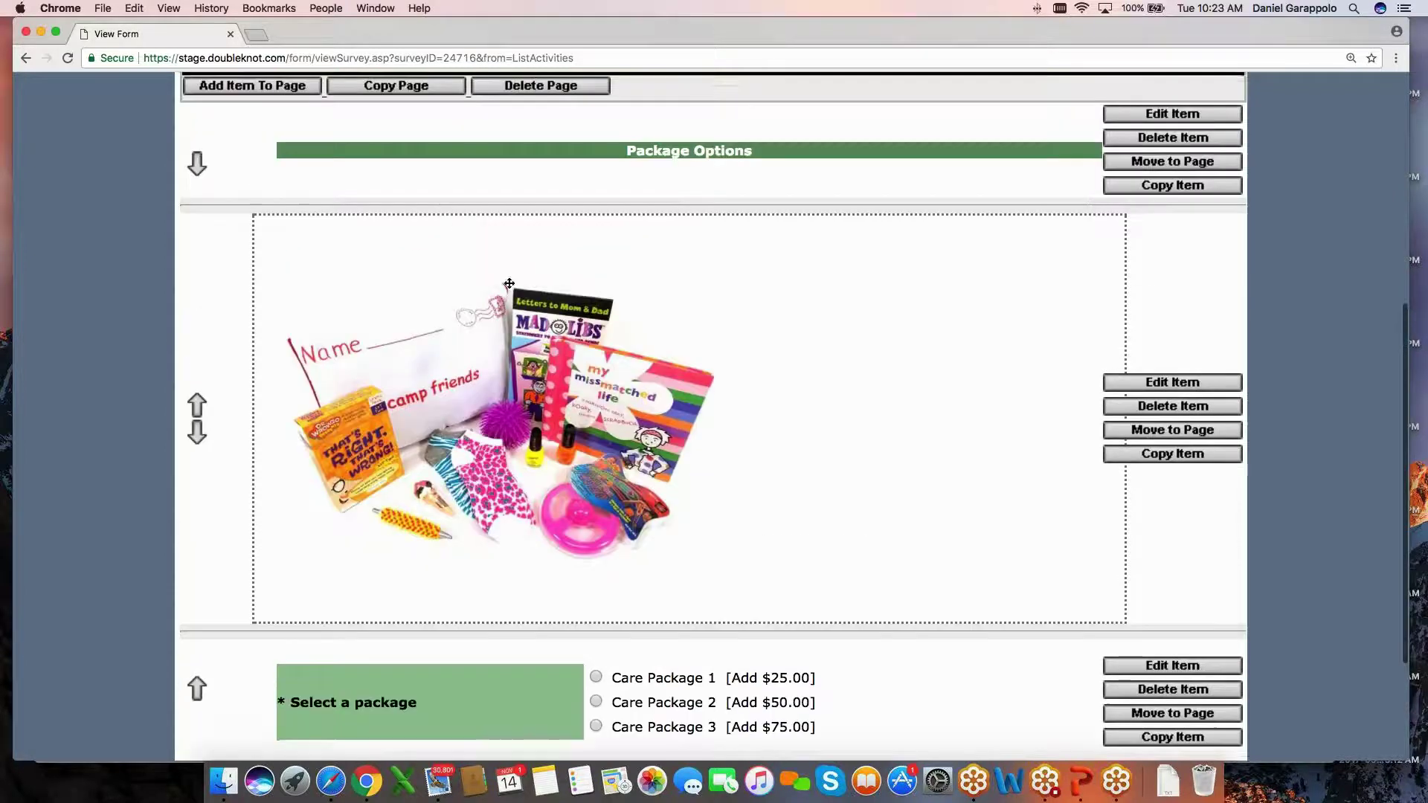
{"action": "scroll", "coordinate": [462, 239], "scroll_direction": "down", "scroll_amount": 2}
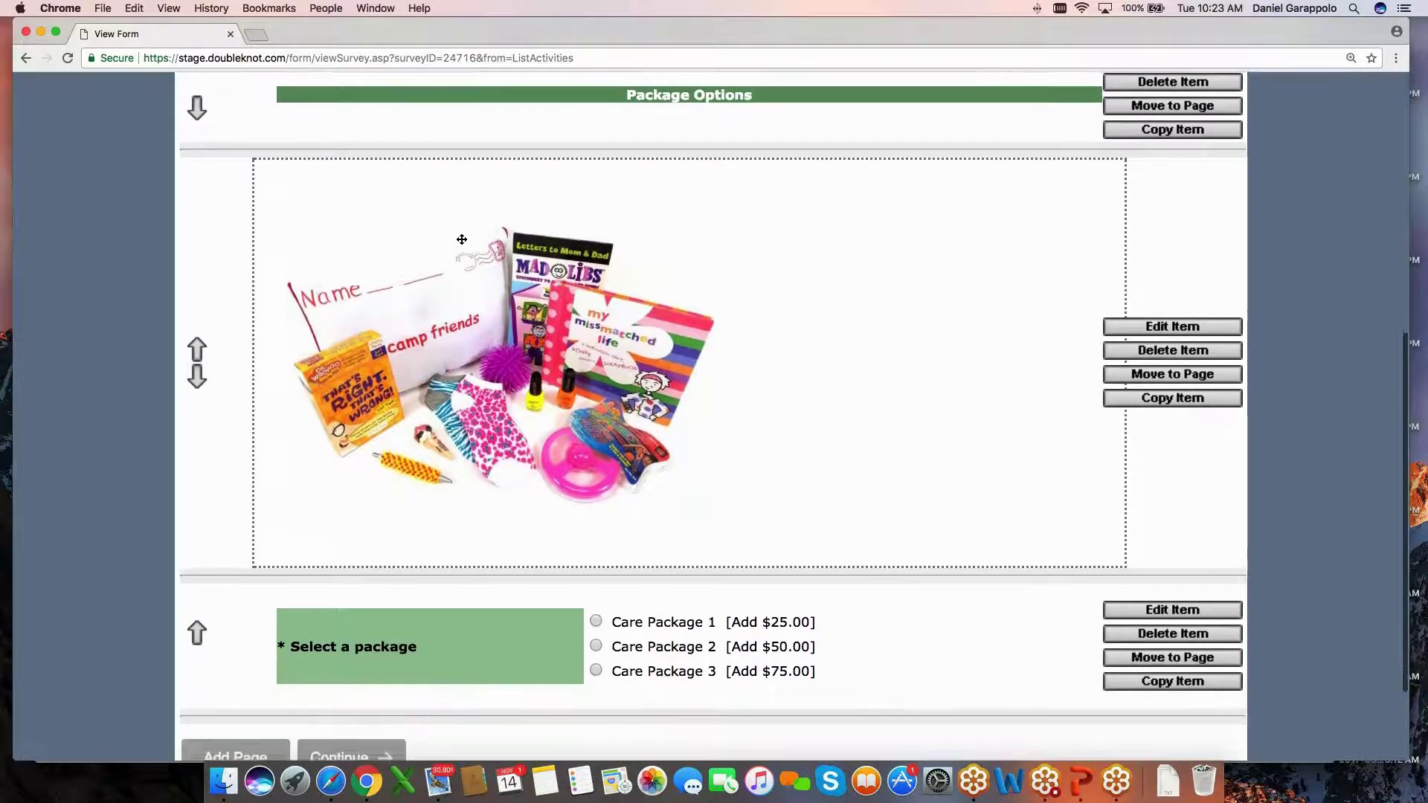
{"action": "scroll", "coordinate": [463, 277], "scroll_direction": "up", "scroll_amount": 2}
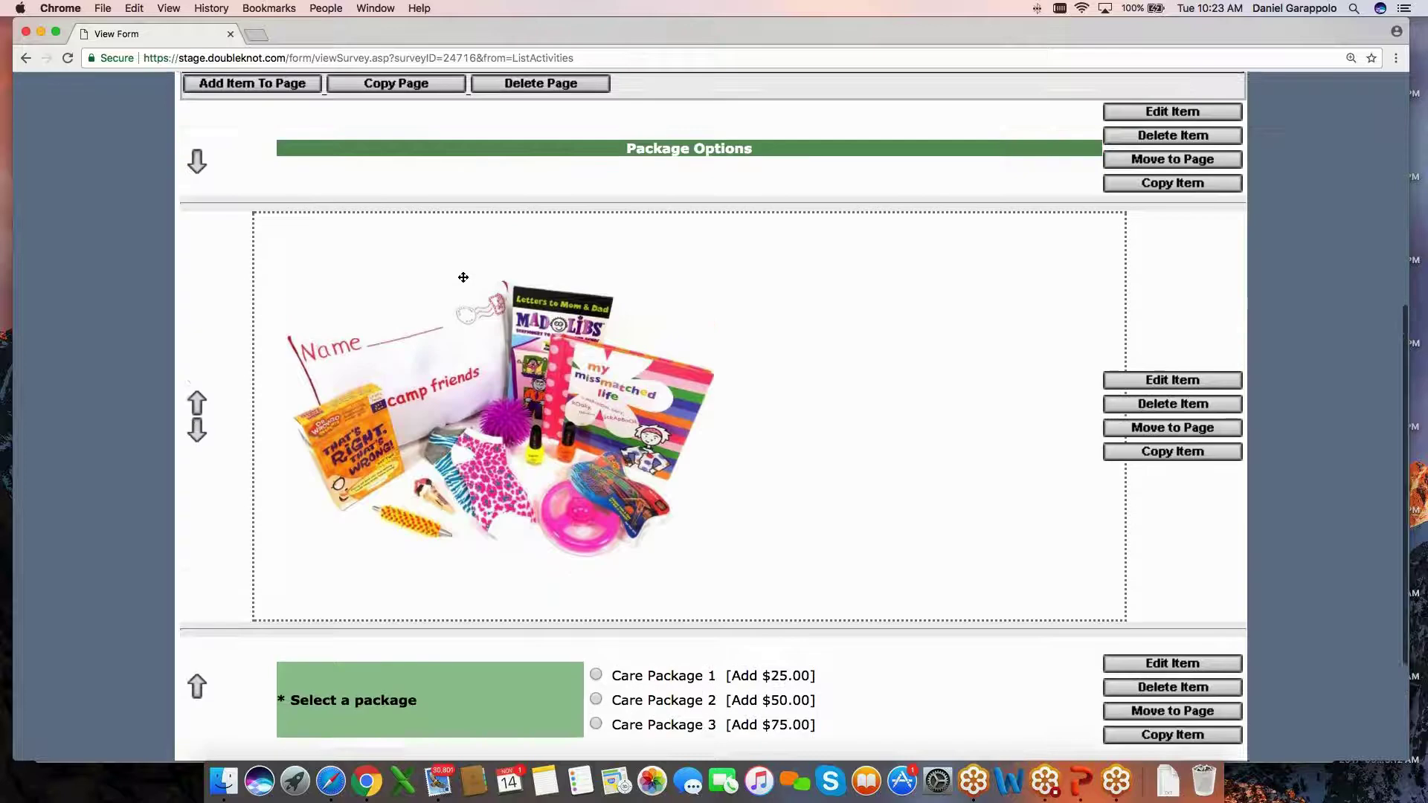
{"action": "scroll", "coordinate": [465, 279], "scroll_direction": "down", "scroll_amount": 2}
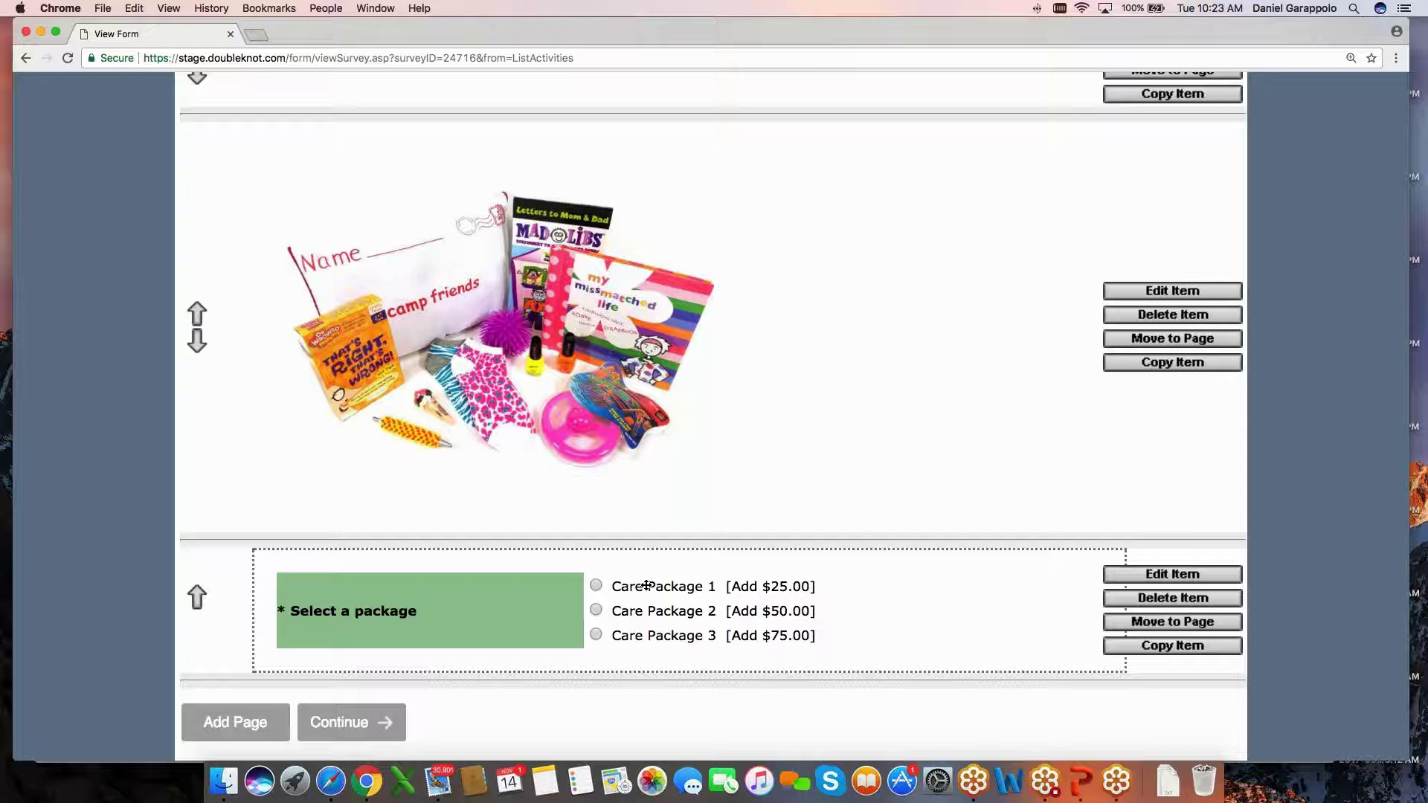
{"action": "scroll", "coordinate": [633, 481], "scroll_direction": "up", "scroll_amount": 1}
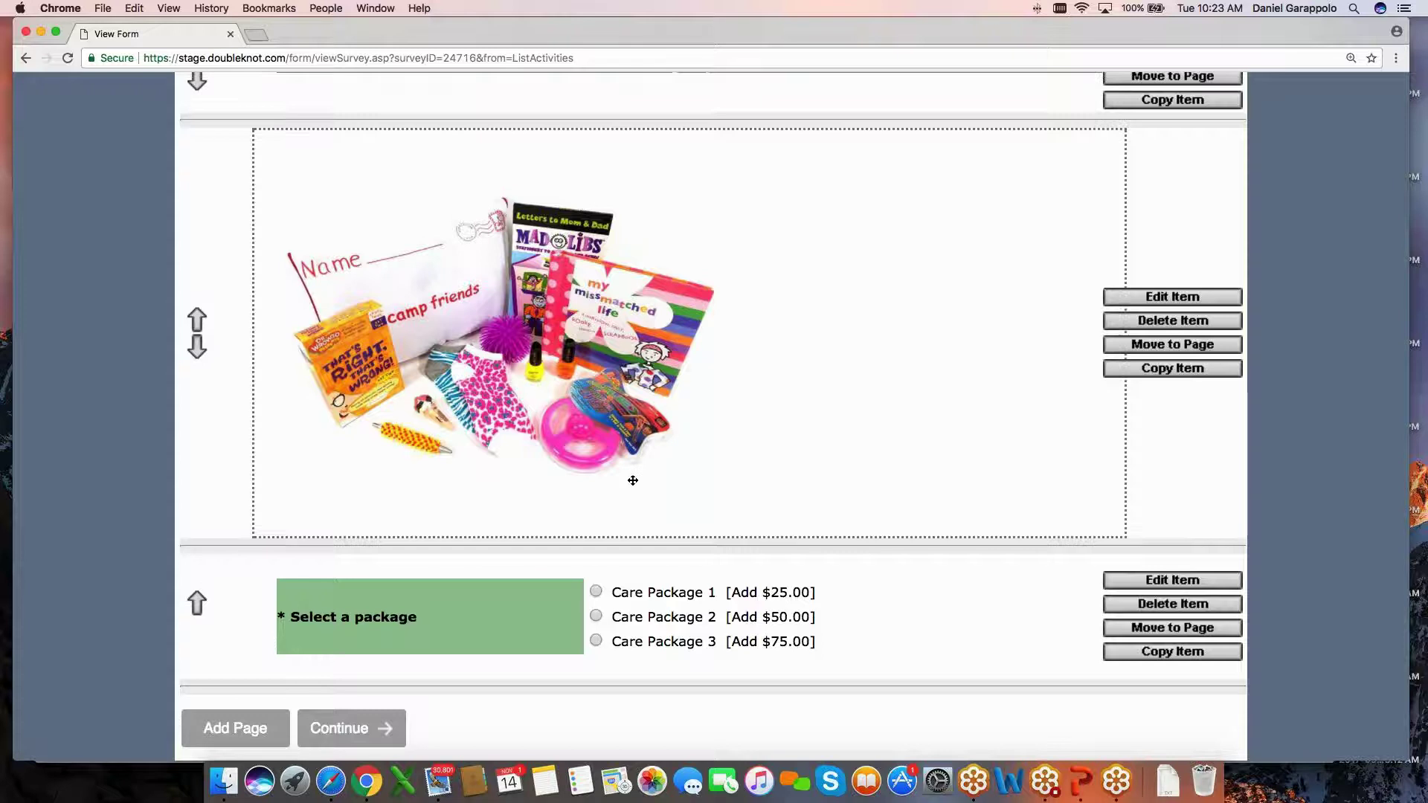
{"action": "scroll", "coordinate": [633, 481], "scroll_direction": "up", "scroll_amount": 2}
{"action": "scroll", "coordinate": [633, 480], "scroll_direction": "down", "scroll_amount": 3}
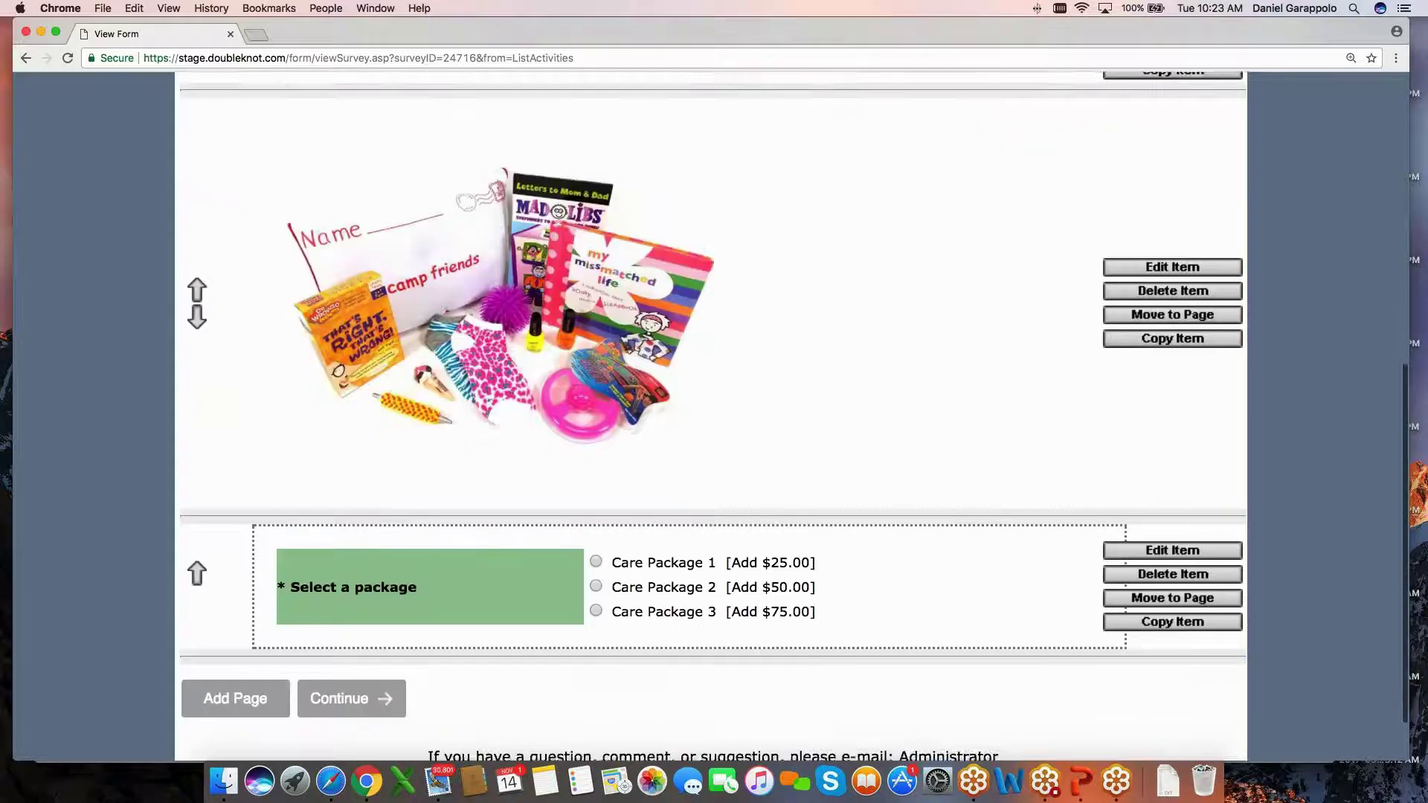
{"action": "scroll", "coordinate": [377, 186], "scroll_direction": "up", "scroll_amount": 1}
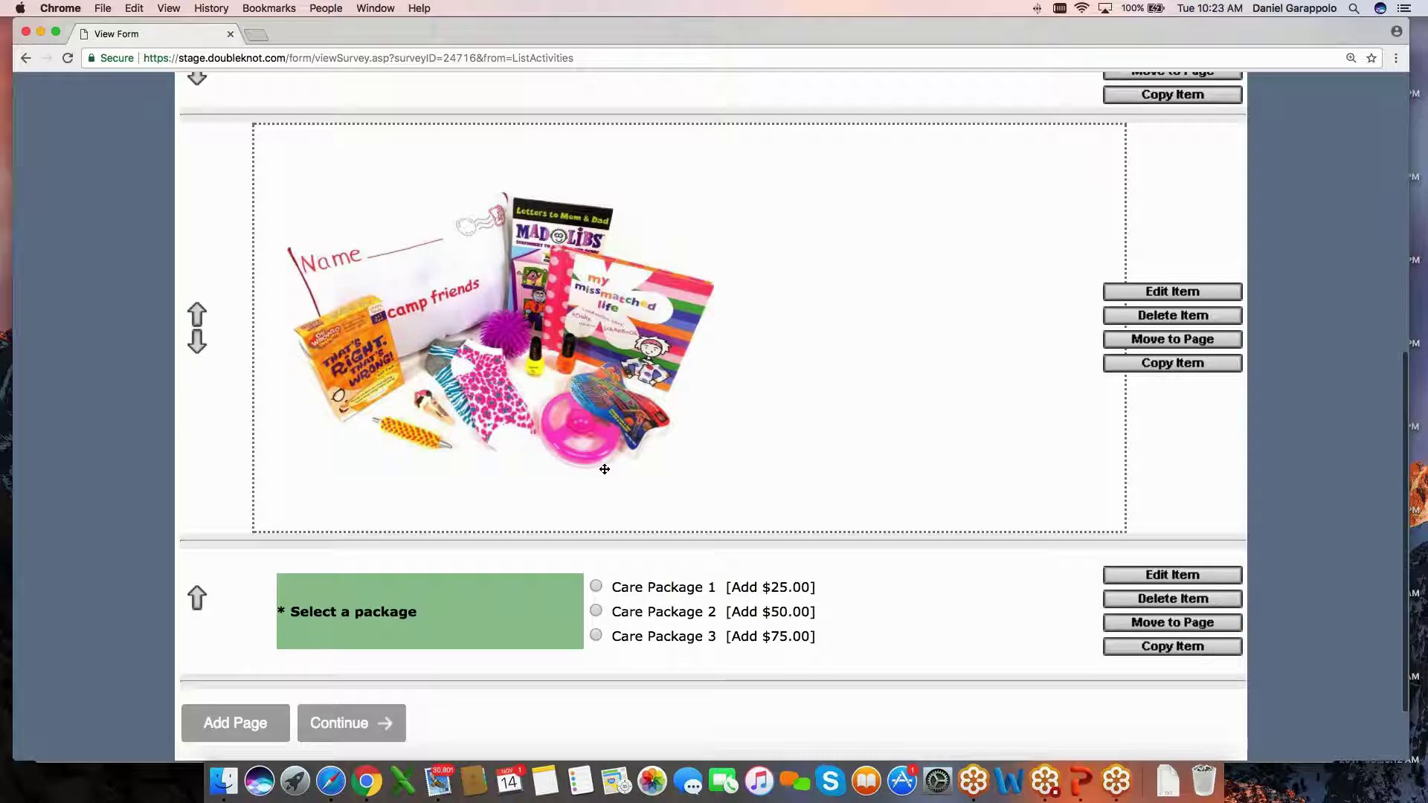
{"action": "scroll", "coordinate": [769, 435], "scroll_direction": "down", "scroll_amount": 1}
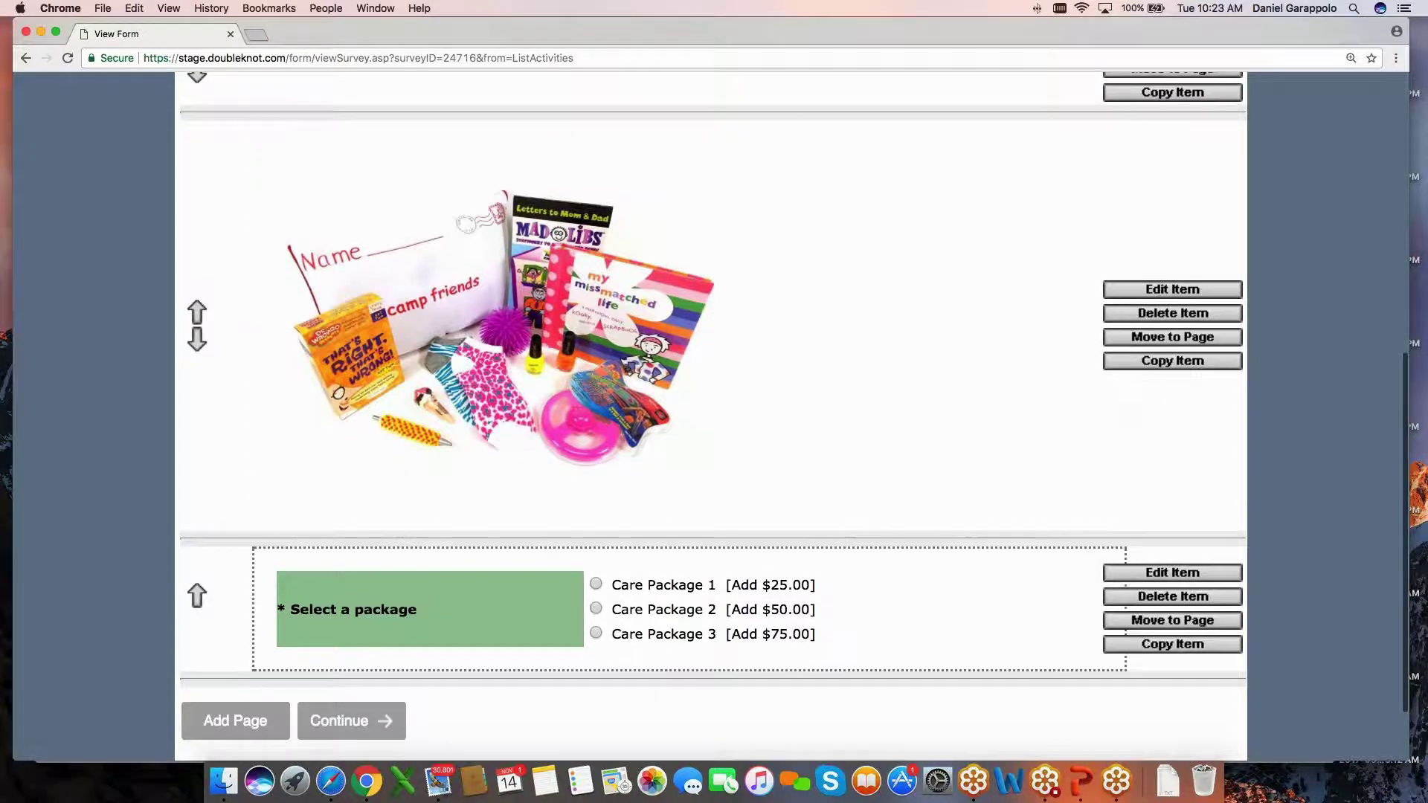
{"action": "scroll", "coordinate": [660, 634], "scroll_direction": "down", "scroll_amount": 1}
{"action": "scroll", "coordinate": [660, 635], "scroll_direction": "up", "scroll_amount": 1}
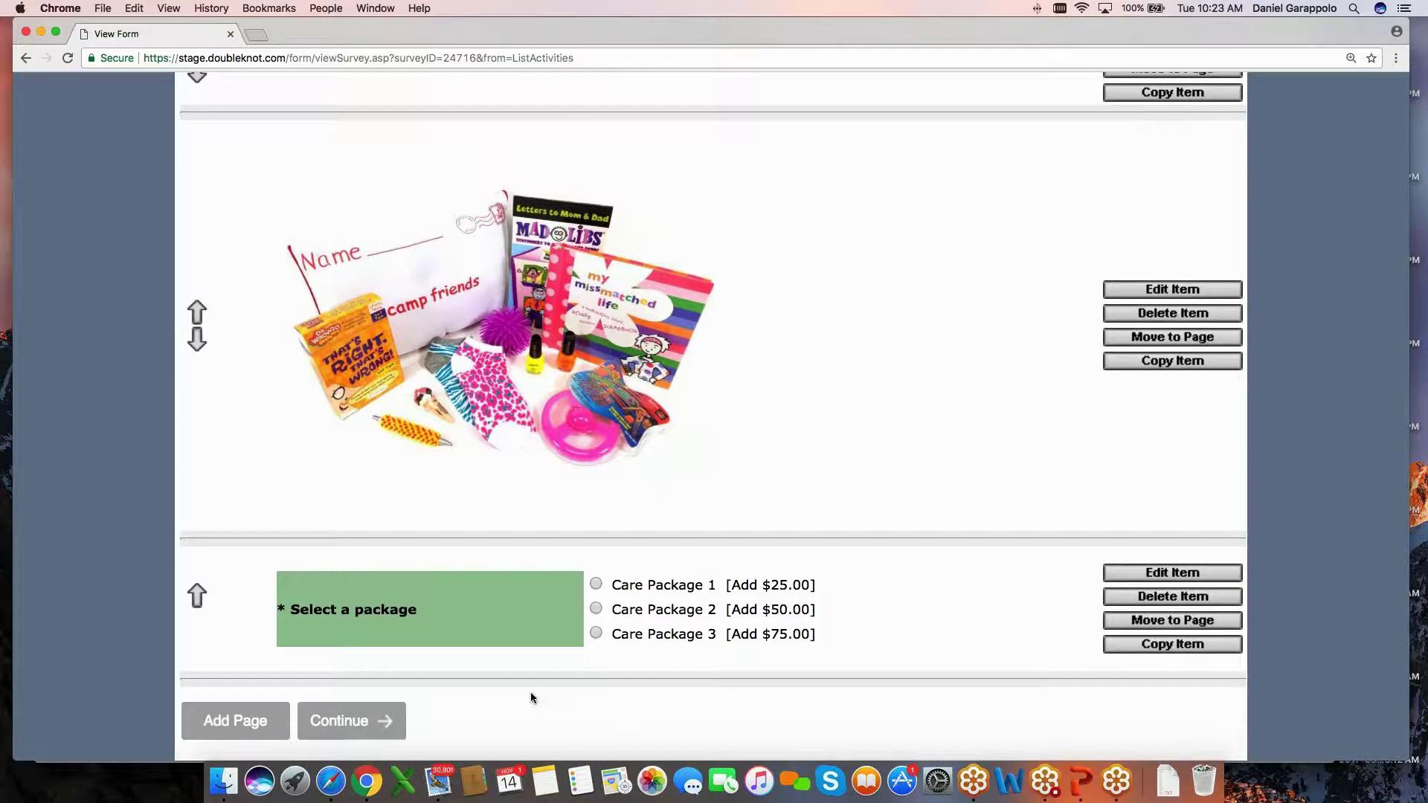
{"action": "scroll", "coordinate": [532, 696], "scroll_direction": "down", "scroll_amount": 1}
{"action": "scroll", "coordinate": [714, 558], "scroll_direction": "up", "scroll_amount": 1}
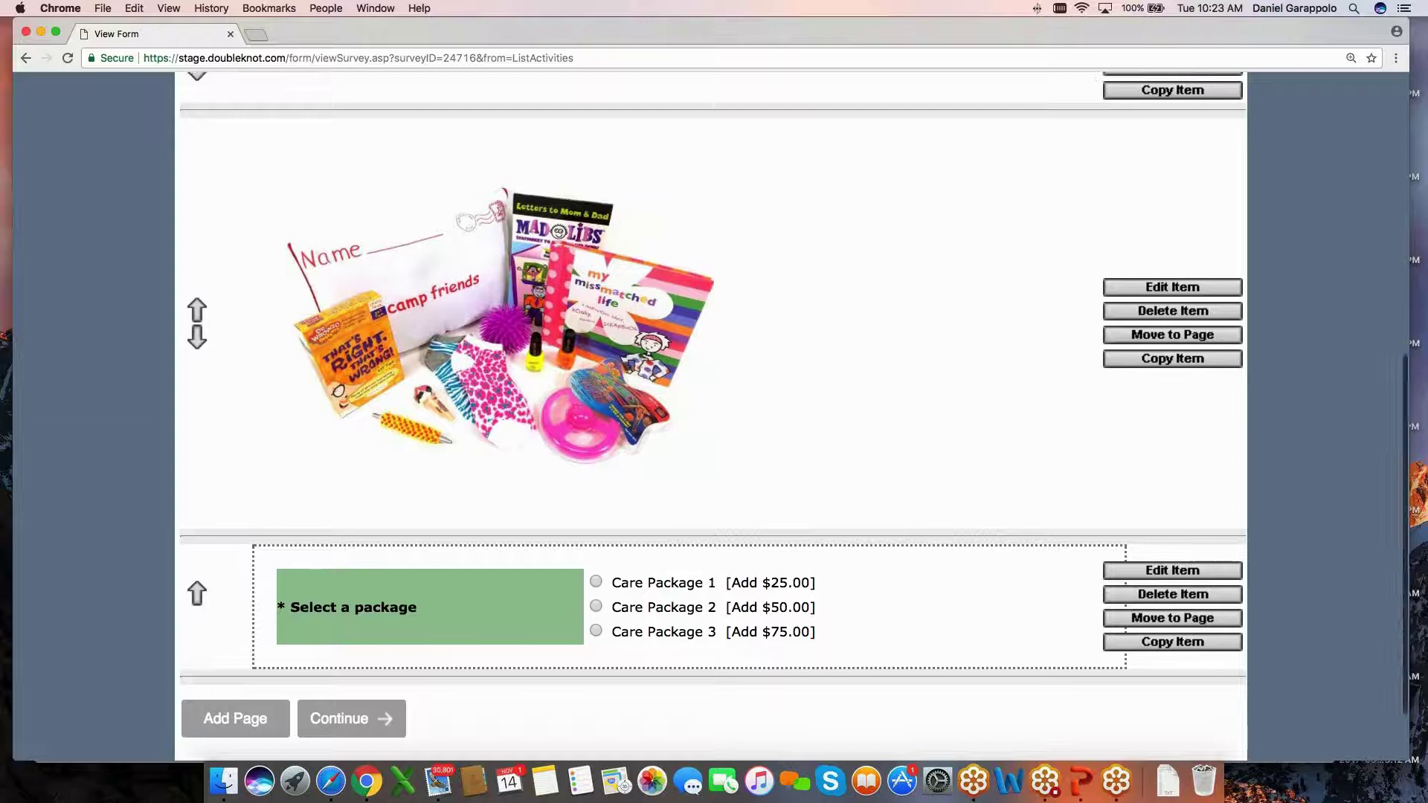
Inspect the package picture item without changes, then return to the Forms list.
{"action": "left_click", "coordinate": [1173, 333]}
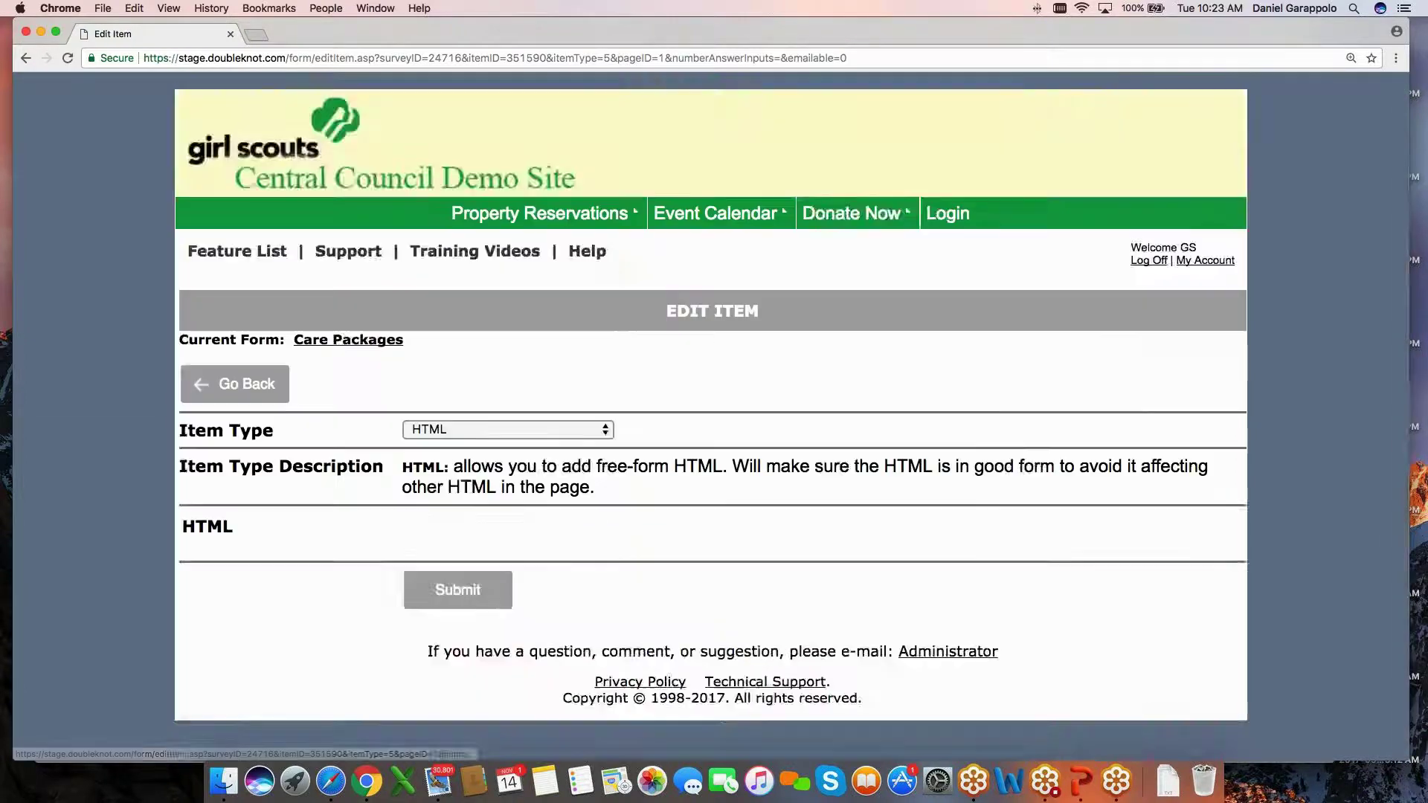
{"action": "scroll", "coordinate": [867, 399], "scroll_direction": "down", "scroll_amount": 5}
{"action": "scroll", "coordinate": [867, 399], "scroll_direction": "down", "scroll_amount": 5}
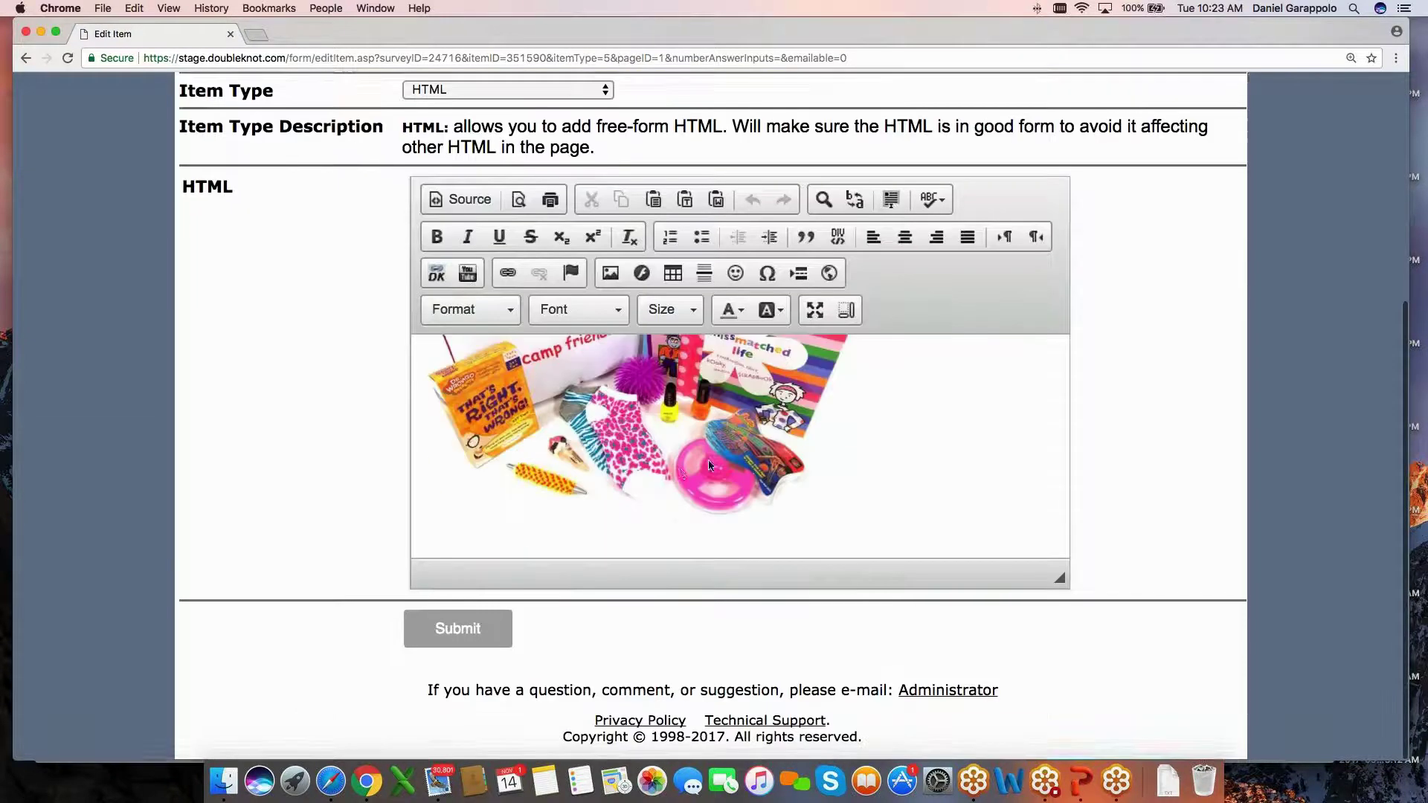
{"action": "scroll", "coordinate": [359, 222], "scroll_direction": "up", "scroll_amount": 4}
{"action": "left_click", "coordinate": [271, 216]}
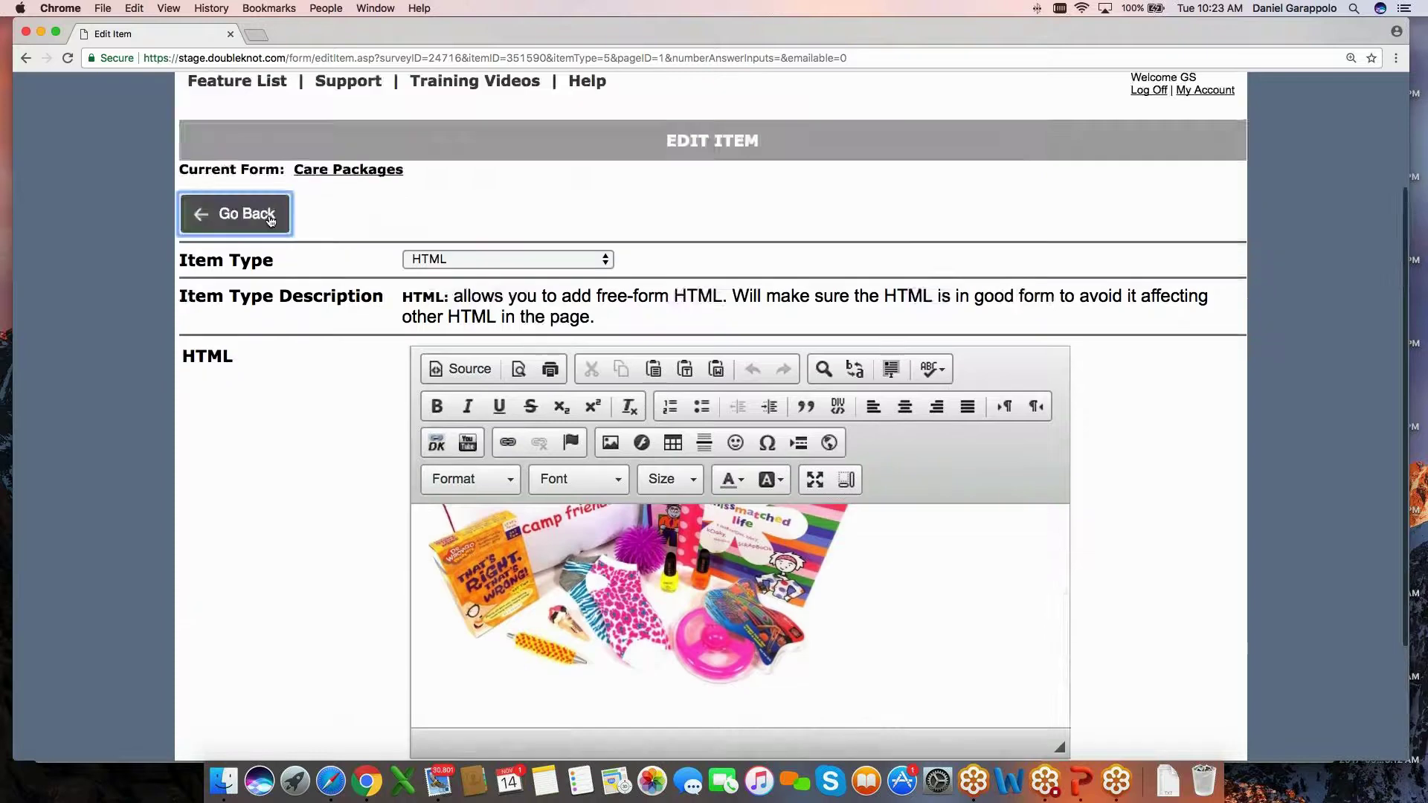
{"action": "scroll", "coordinate": [474, 383], "scroll_direction": "down", "scroll_amount": 3}
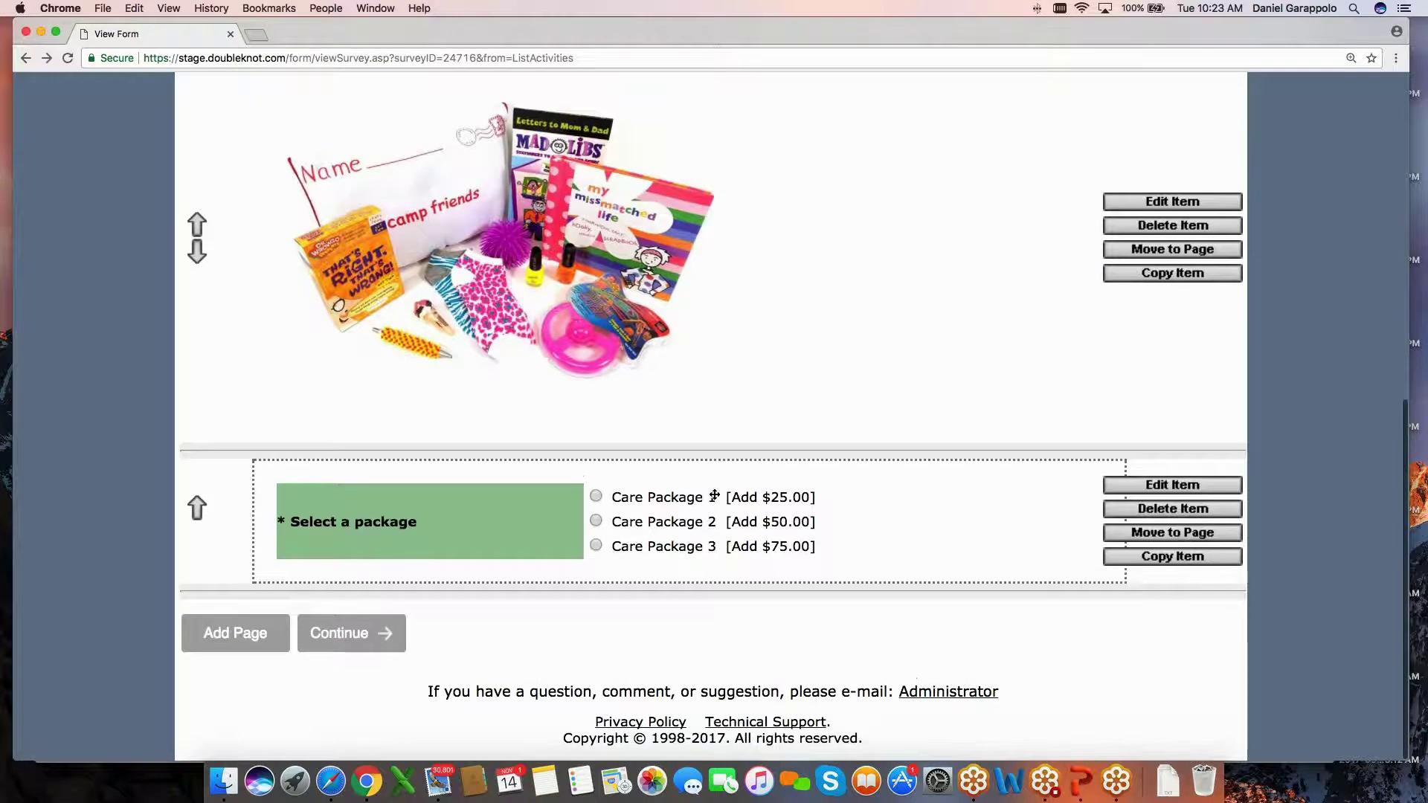
{"action": "scroll", "coordinate": [726, 568], "scroll_direction": "up", "scroll_amount": 1}
{"action": "scroll", "coordinate": [733, 562], "scroll_direction": "up", "scroll_amount": 3}
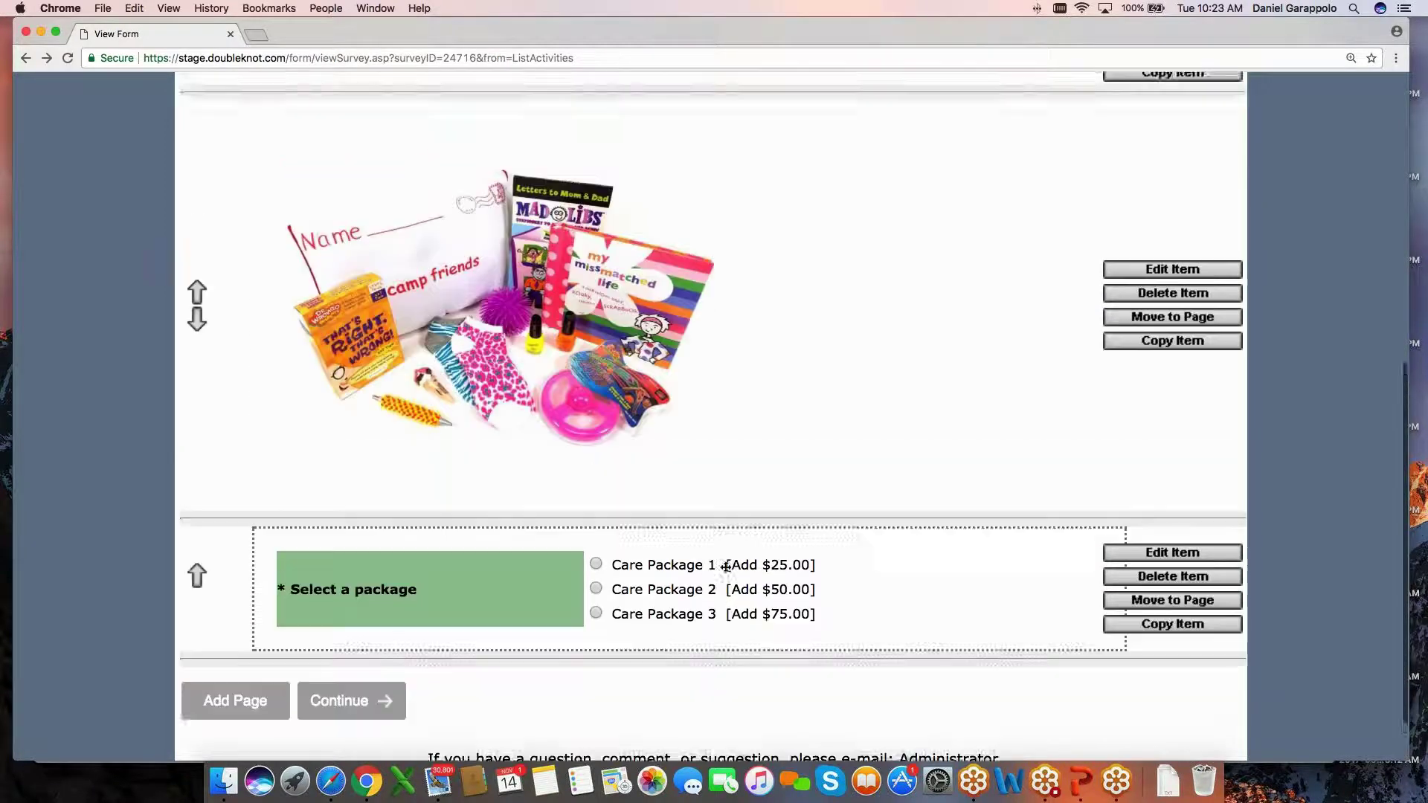
{"action": "scroll", "coordinate": [733, 562], "scroll_direction": "down", "scroll_amount": 3}
{"action": "left_click", "coordinate": [415, 637]}
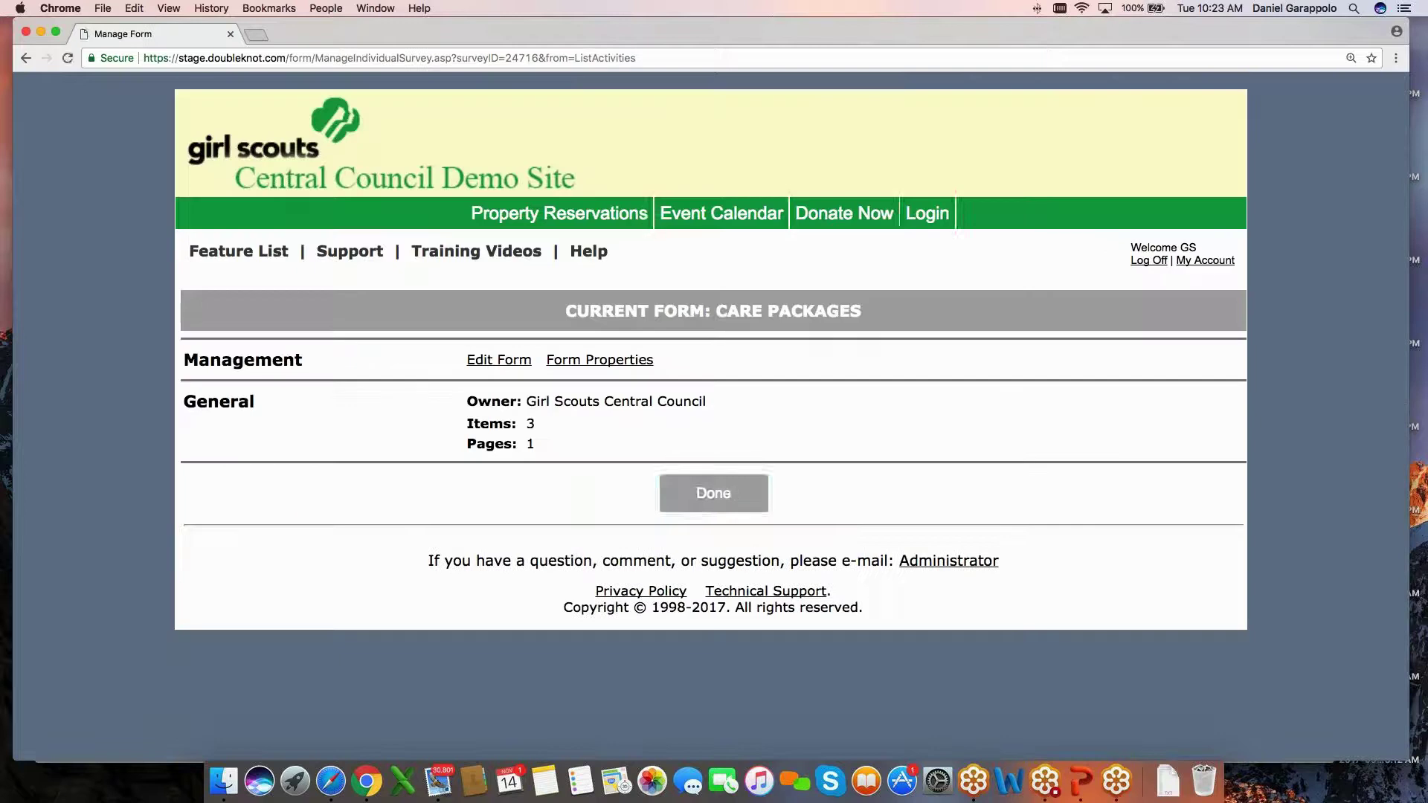
{"action": "left_click", "coordinate": [699, 508]}
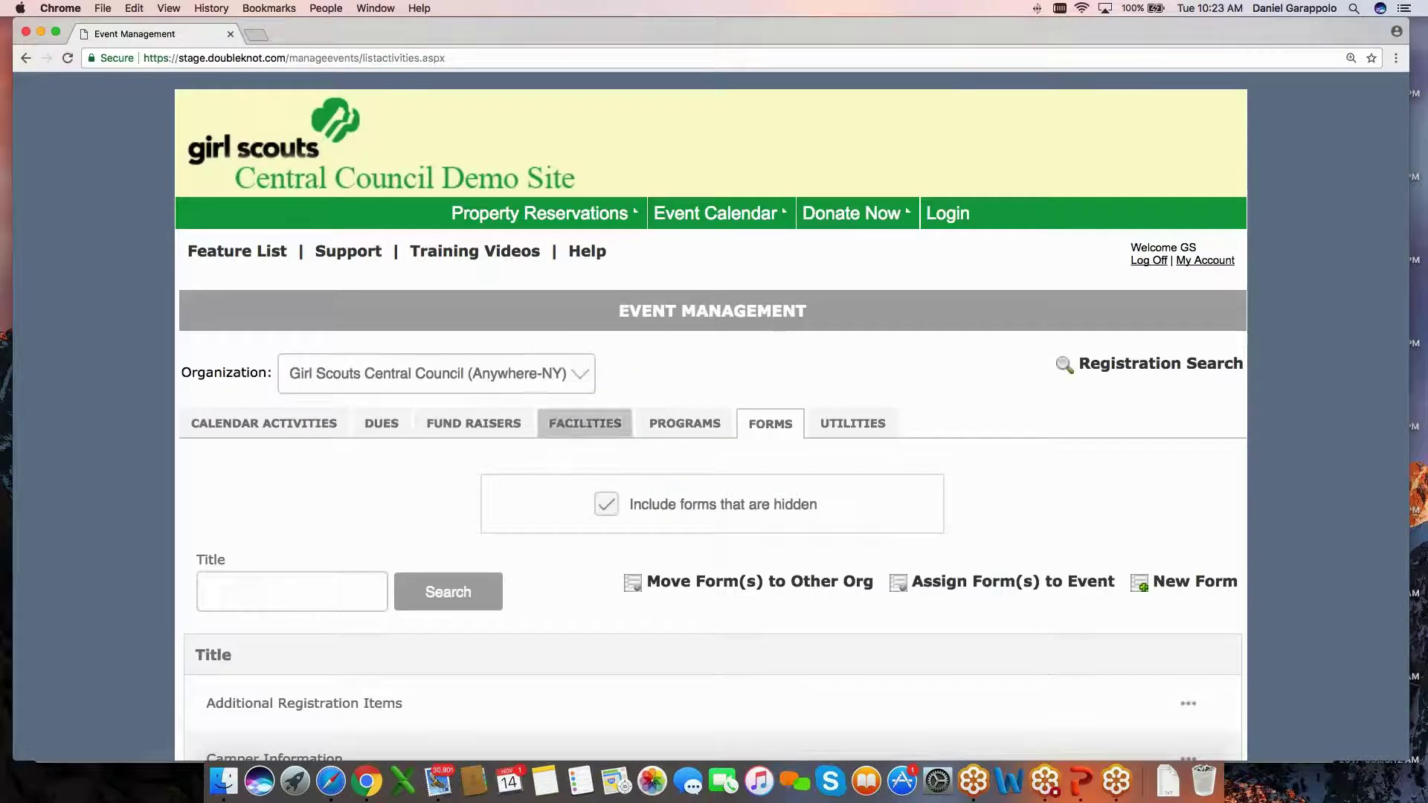
Go to Event Management Utilities and open Manage Categories.
{"action": "scroll", "coordinate": [652, 376], "scroll_direction": "down", "scroll_amount": 2}
{"action": "scroll", "coordinate": [640, 298], "scroll_direction": "down", "scroll_amount": 3}
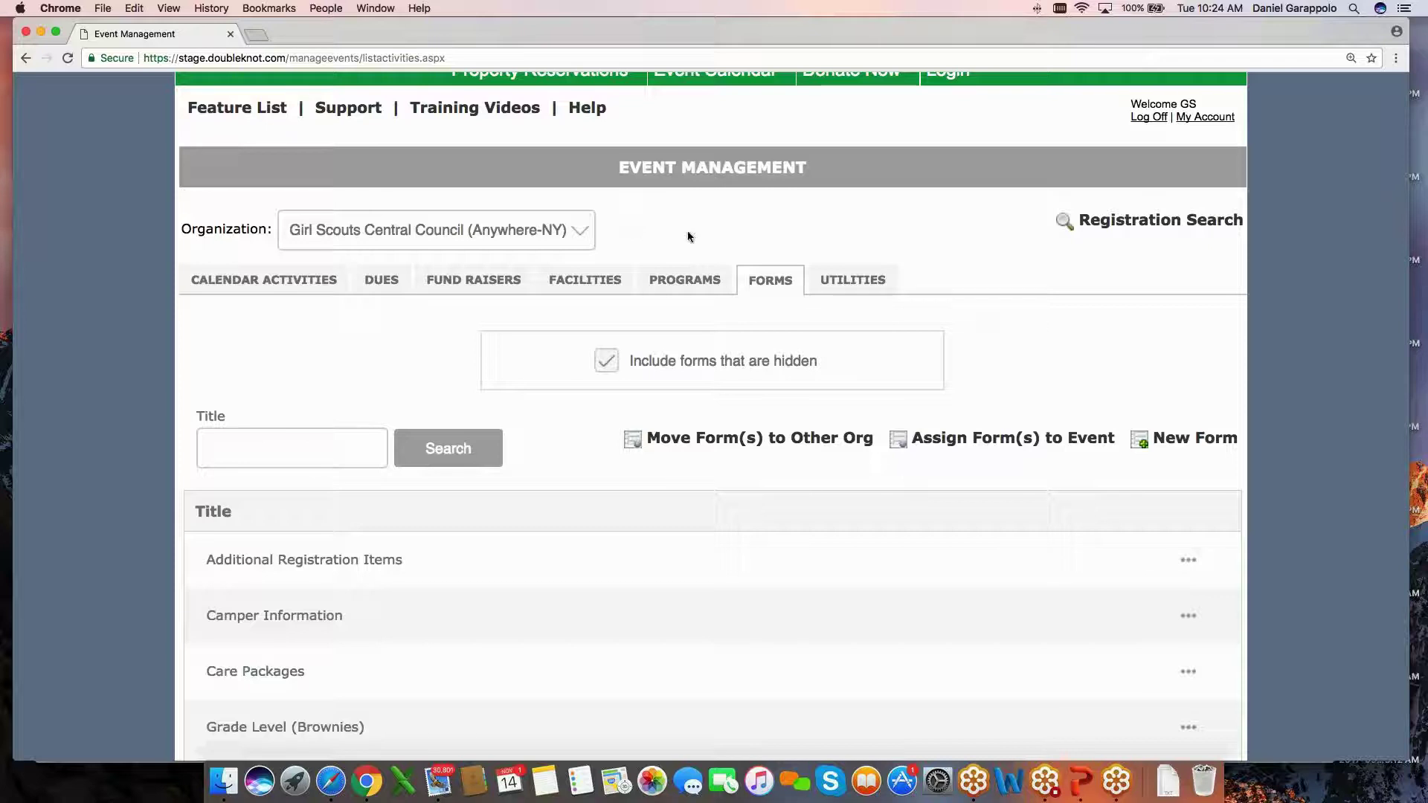
{"action": "left_click", "coordinate": [853, 281]}
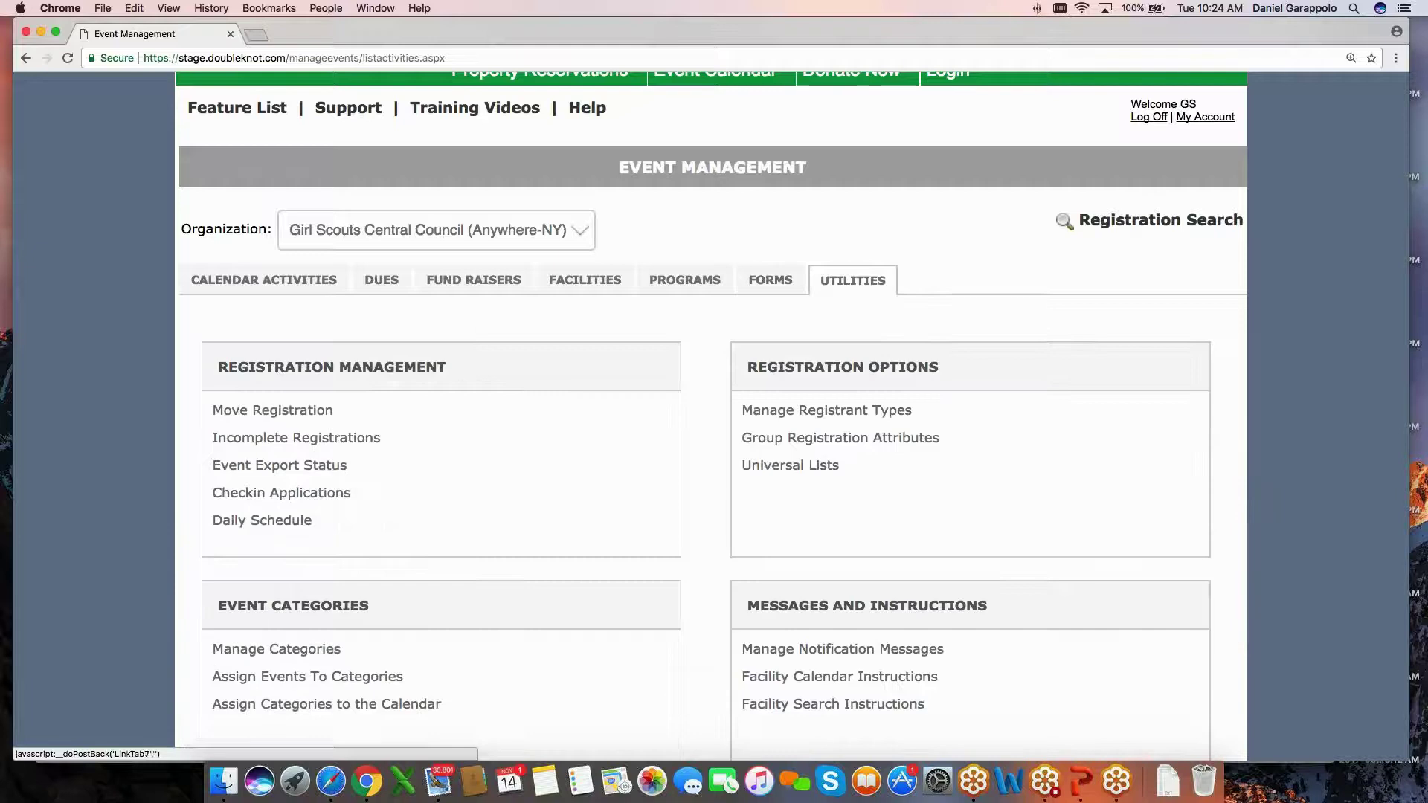
{"action": "scroll", "coordinate": [585, 223], "scroll_direction": "down", "scroll_amount": 3}
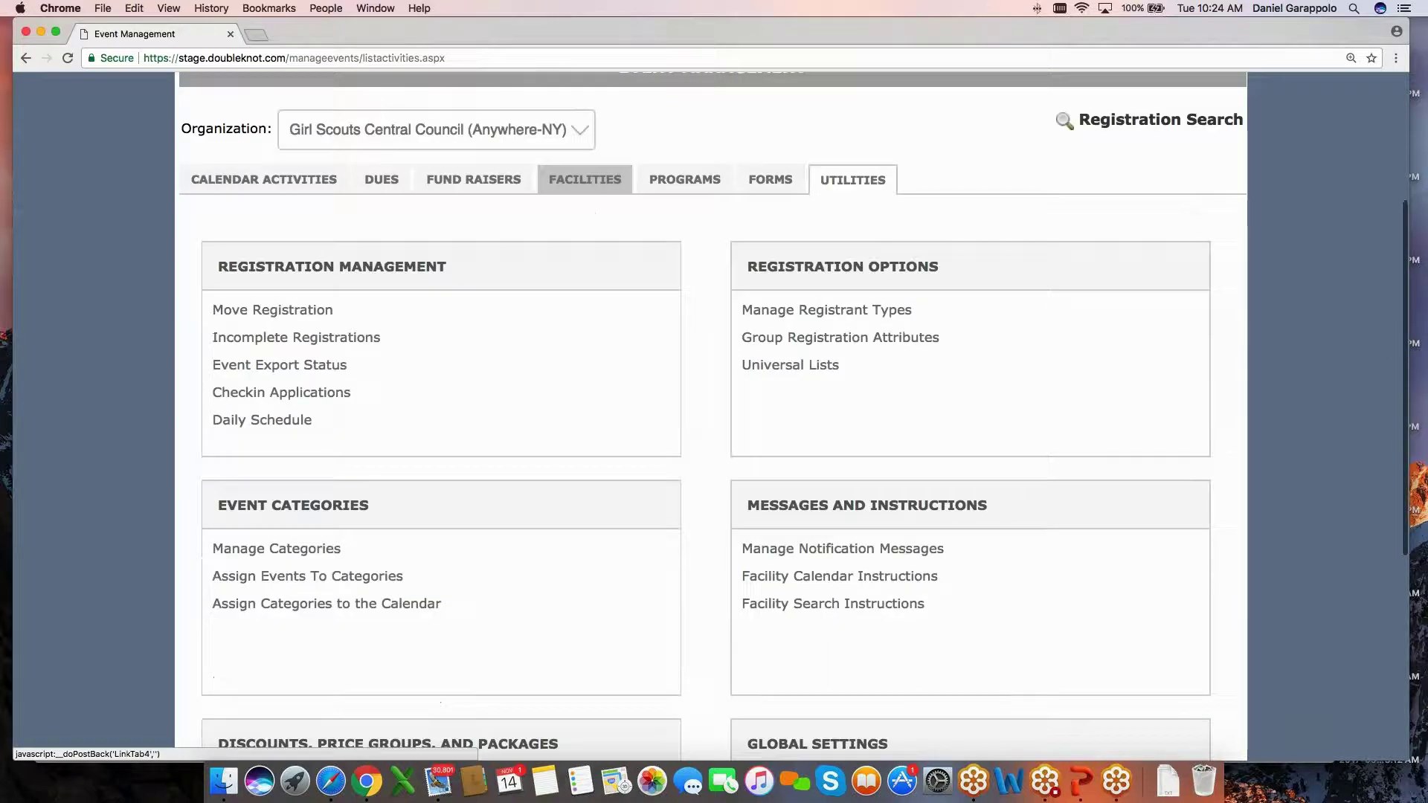
{"action": "scroll", "coordinate": [595, 224], "scroll_direction": "down", "scroll_amount": 5}
{"action": "left_click", "coordinate": [265, 262]}
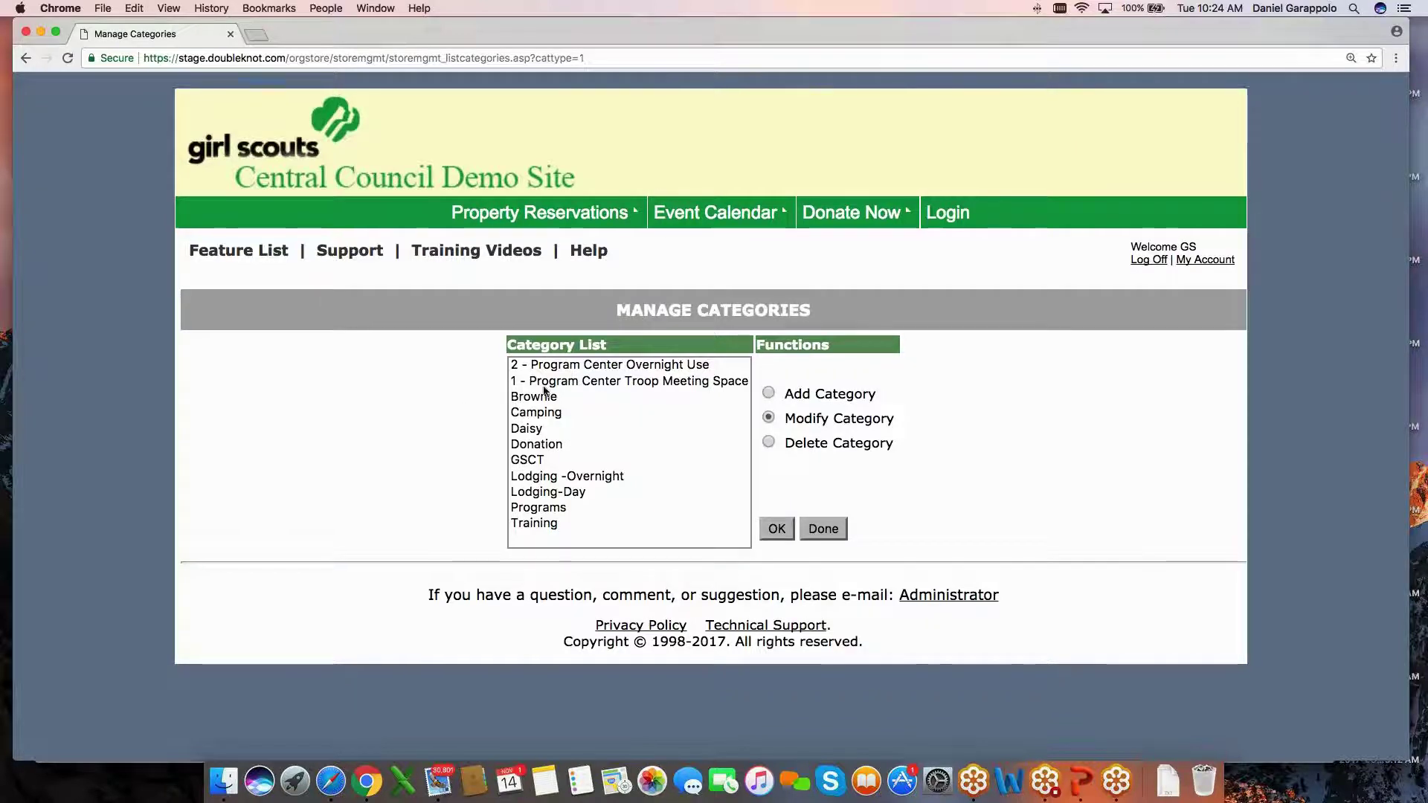
Add and save a new category described as 'Care Packages'.
{"action": "left_click", "coordinate": [767, 395]}
{"action": "left_click", "coordinate": [777, 529]}
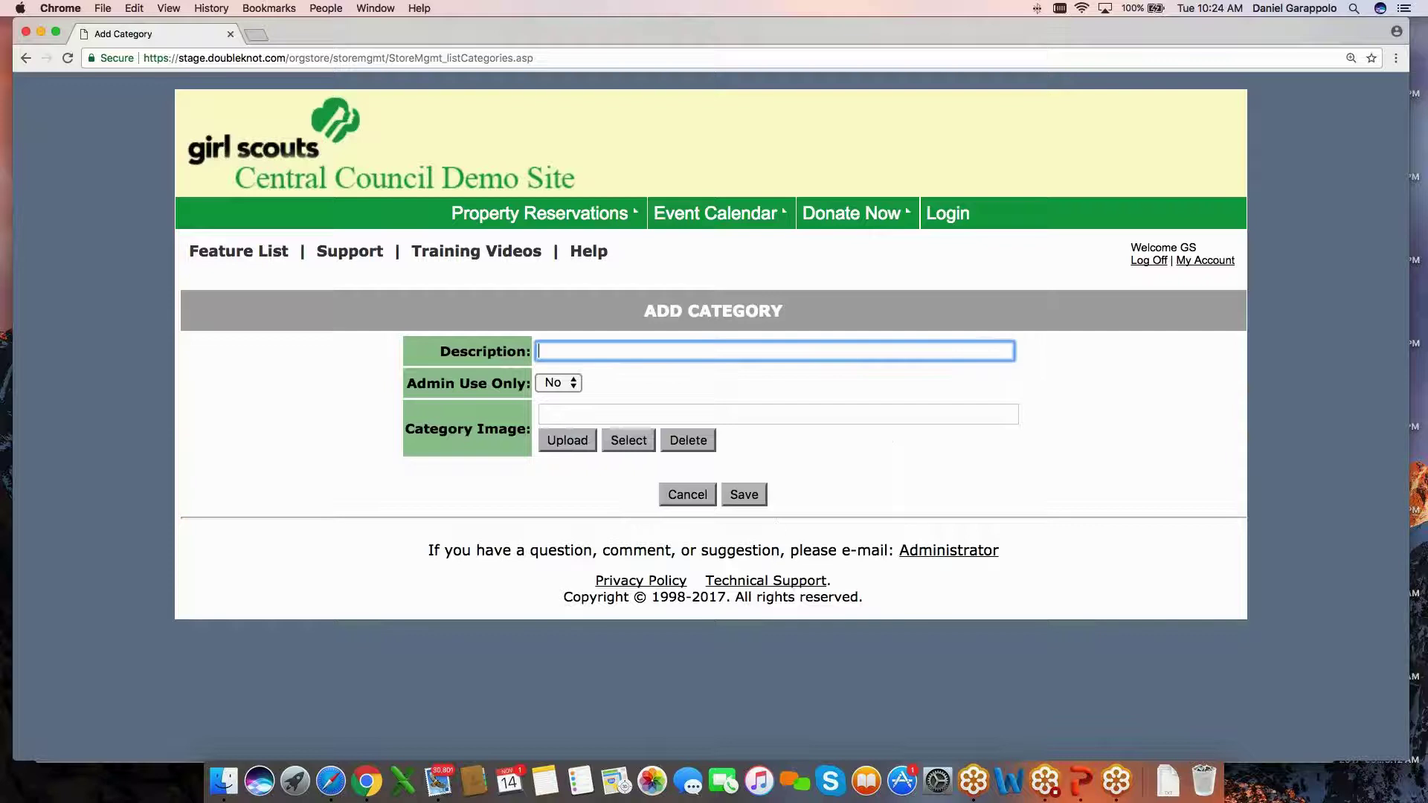
{"action": "type", "text": "Care Packages"}
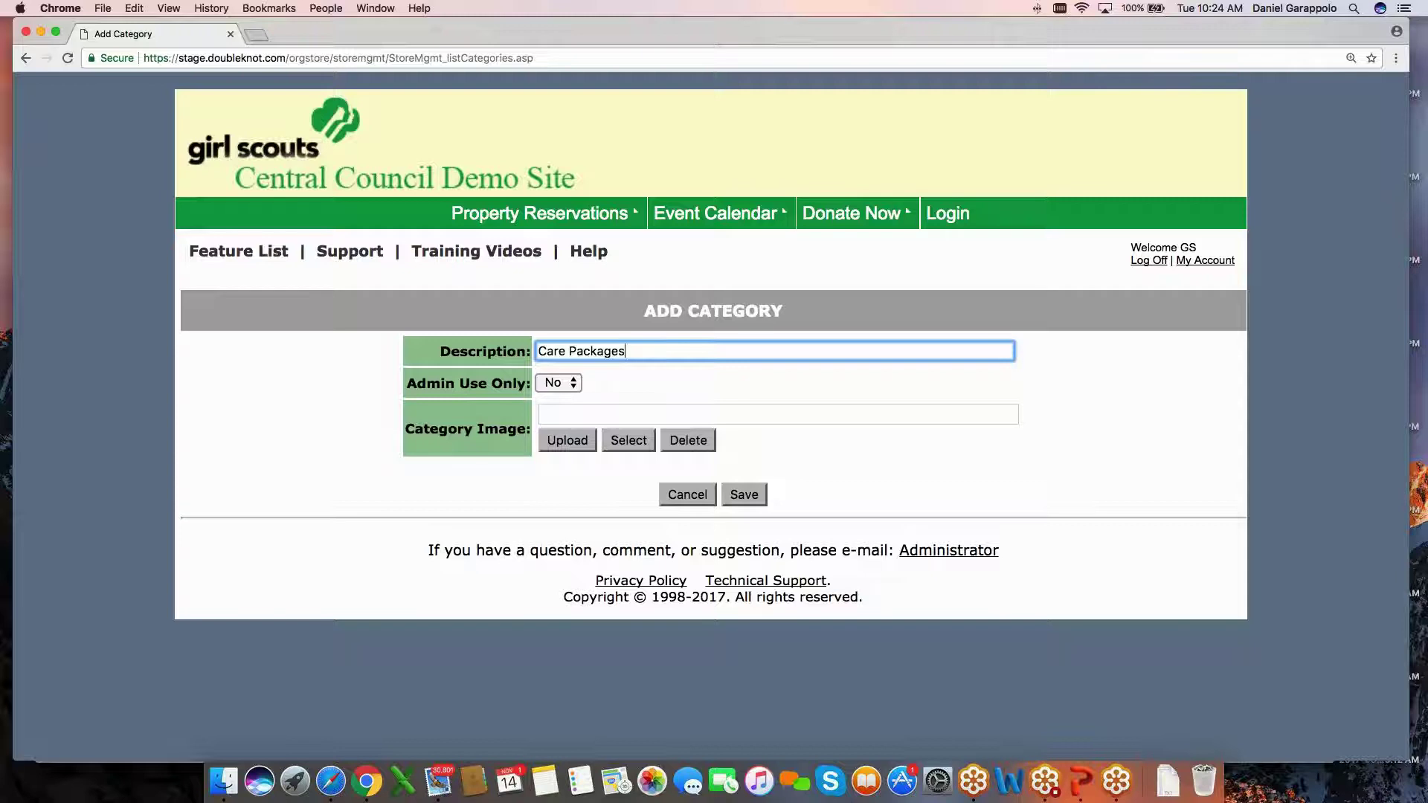
{"action": "left_click", "coordinate": [747, 496]}
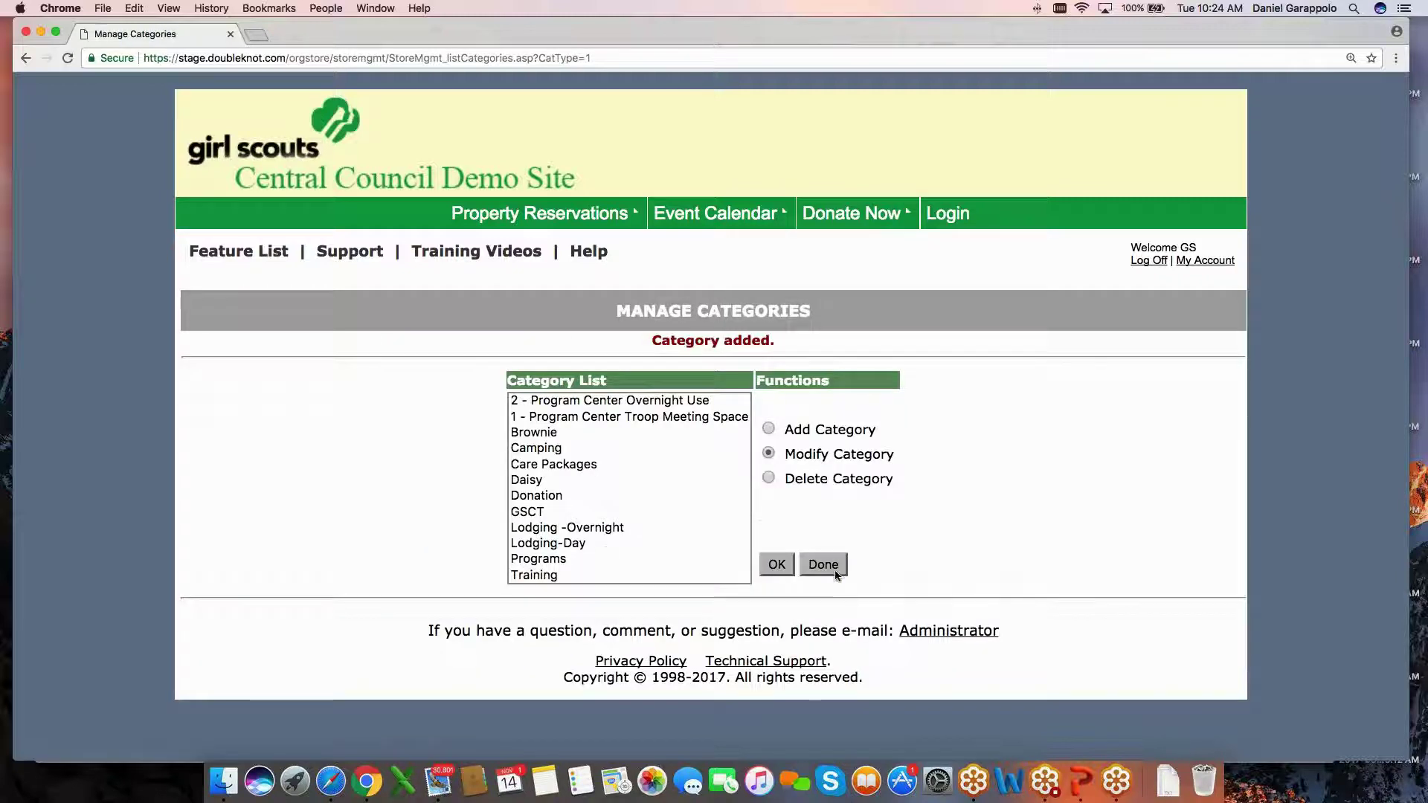
{"action": "left_click", "coordinate": [831, 568]}
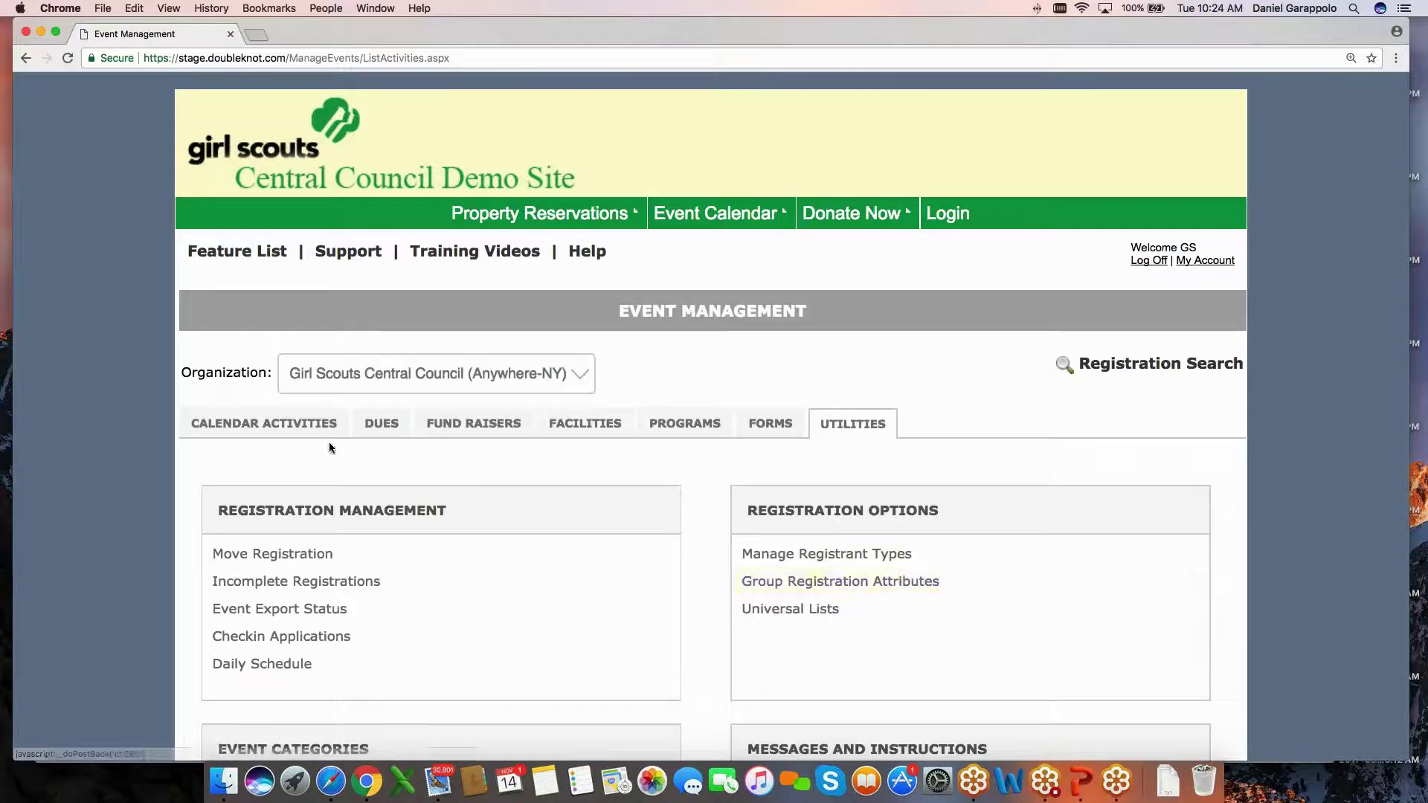
Open the Care Packages activity from the calendar activities list for editing.
{"action": "left_click", "coordinate": [281, 426]}
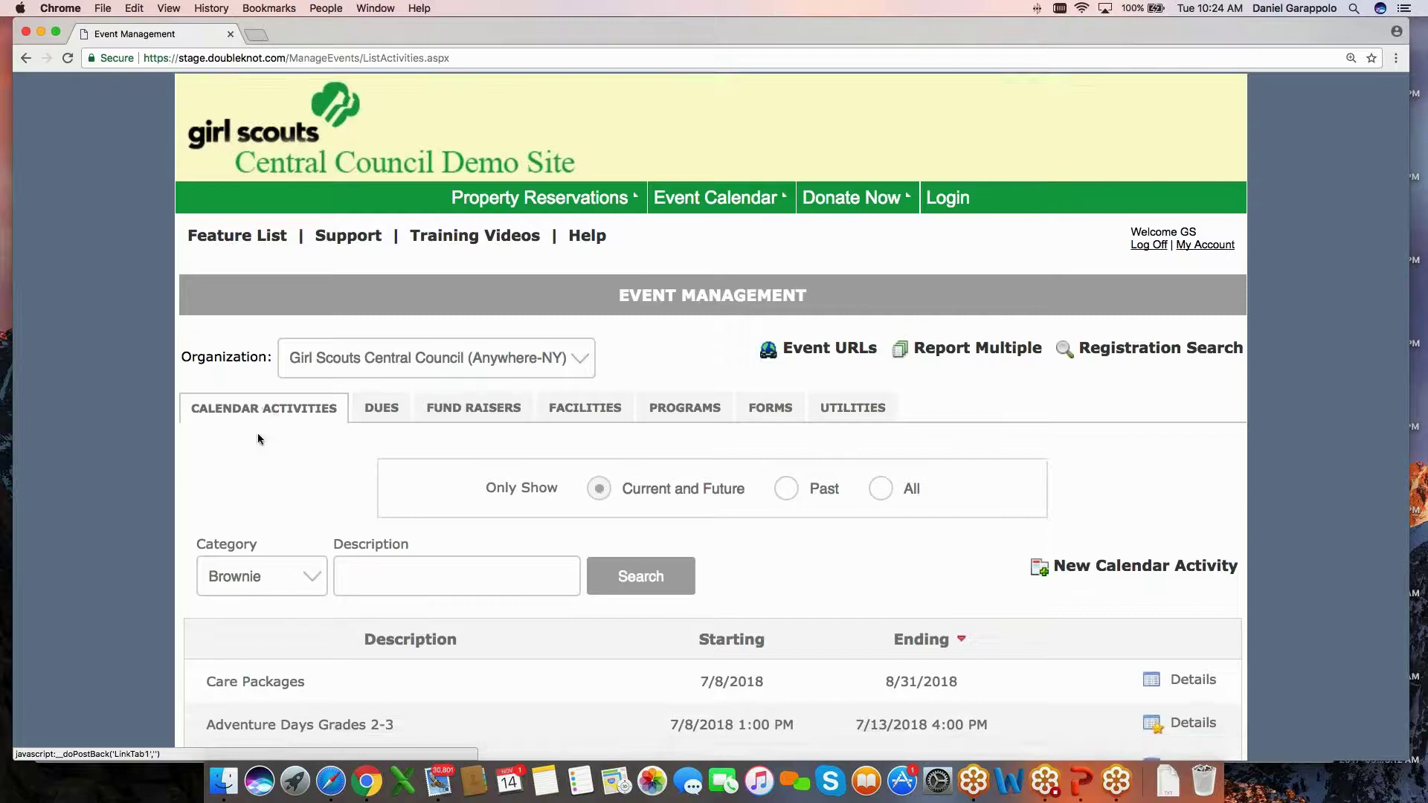
{"action": "scroll", "coordinate": [285, 577], "scroll_direction": "down", "scroll_amount": 3}
{"action": "left_click", "coordinate": [286, 580]}
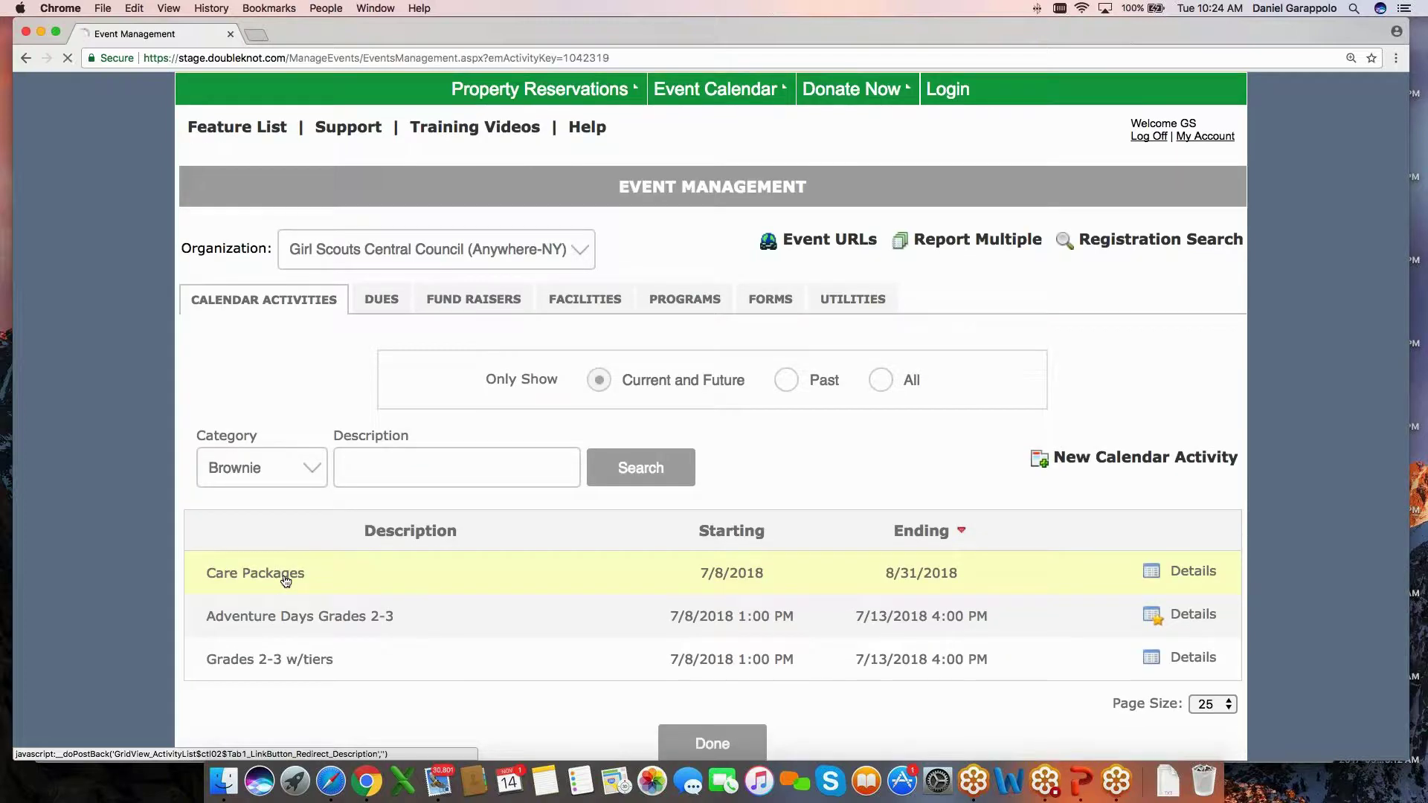
{"action": "left_click", "coordinate": [225, 459]}
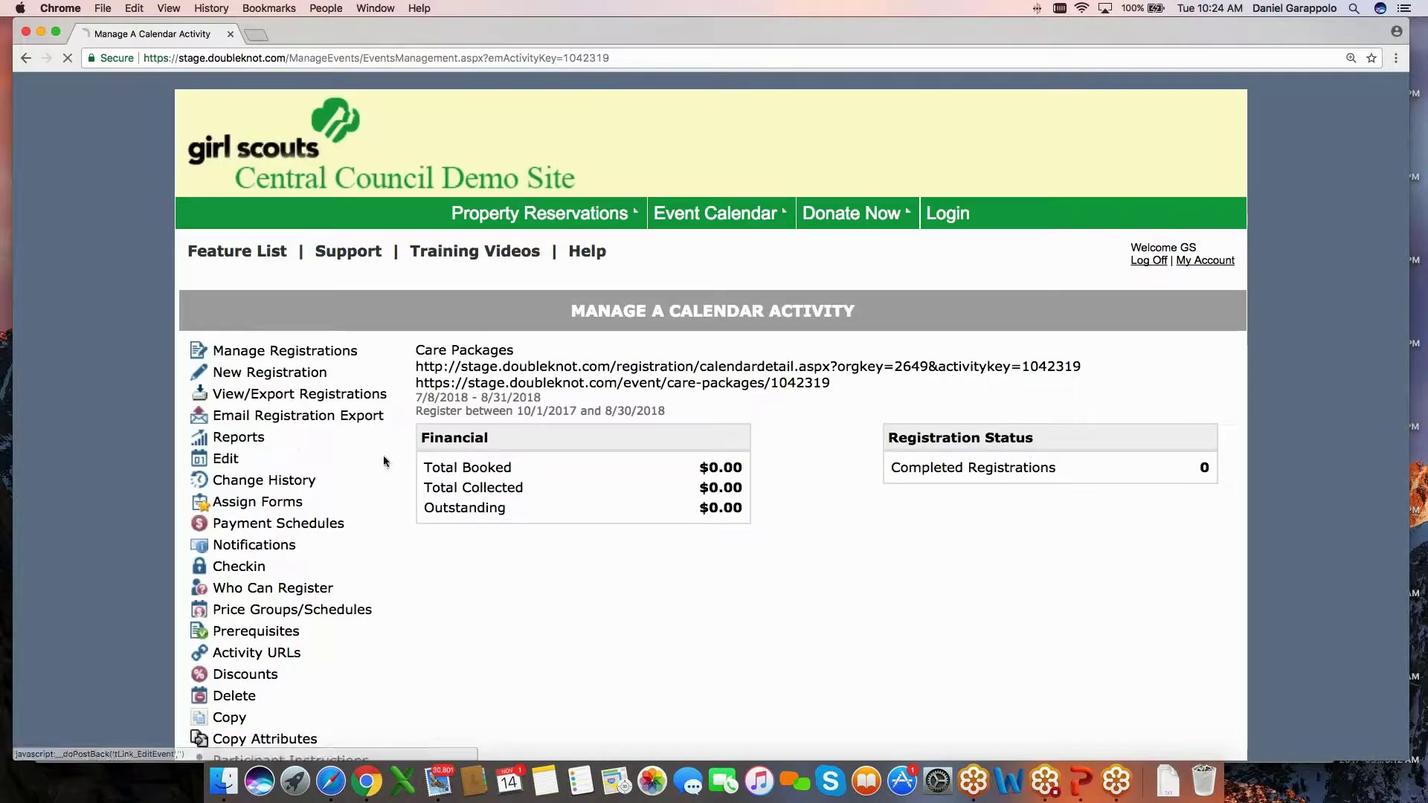
Set the activity's Category 1 to Care Packages.
{"action": "scroll", "coordinate": [712, 416], "scroll_direction": "down", "scroll_amount": 7}
{"action": "scroll", "coordinate": [641, 591], "scroll_direction": "down", "scroll_amount": 10}
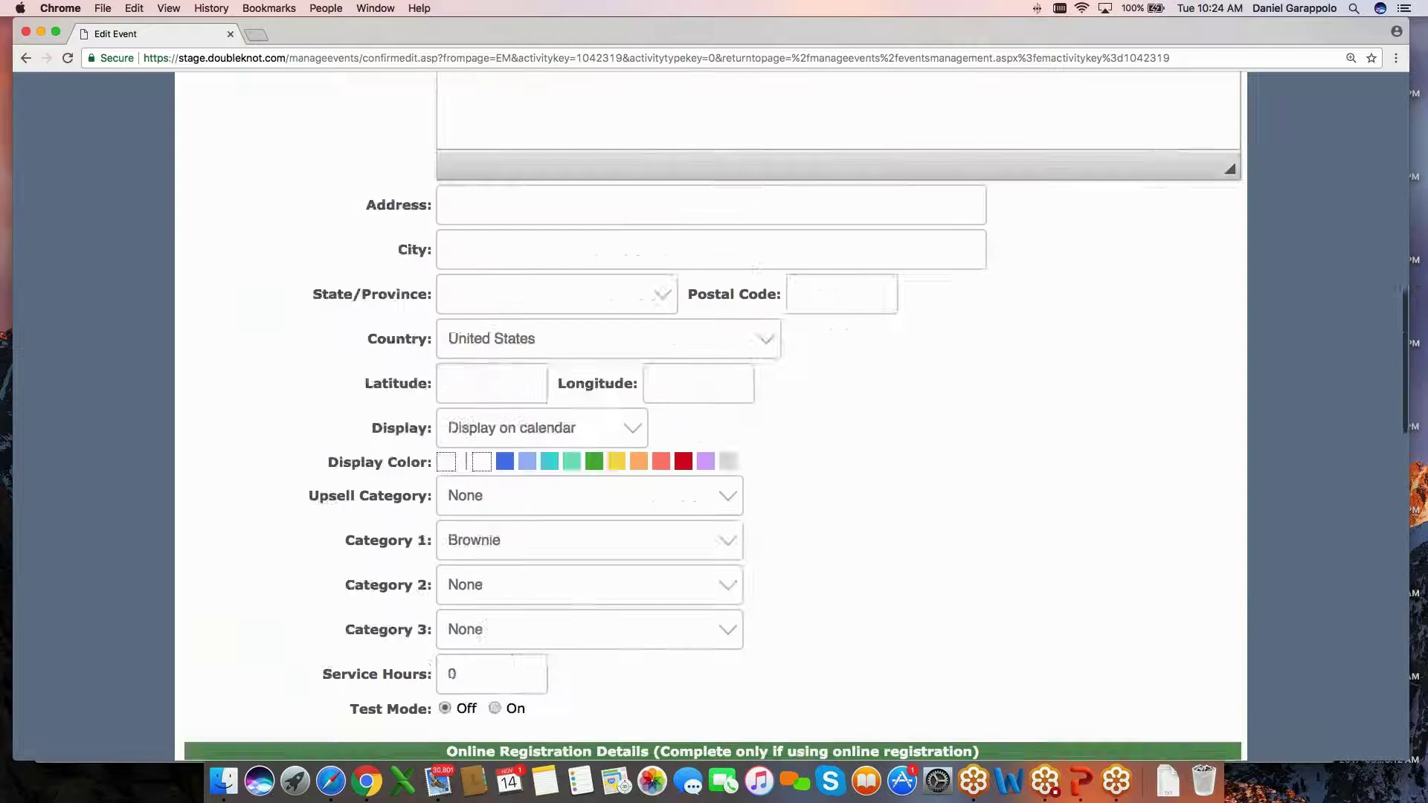
{"action": "left_click", "coordinate": [506, 392]}
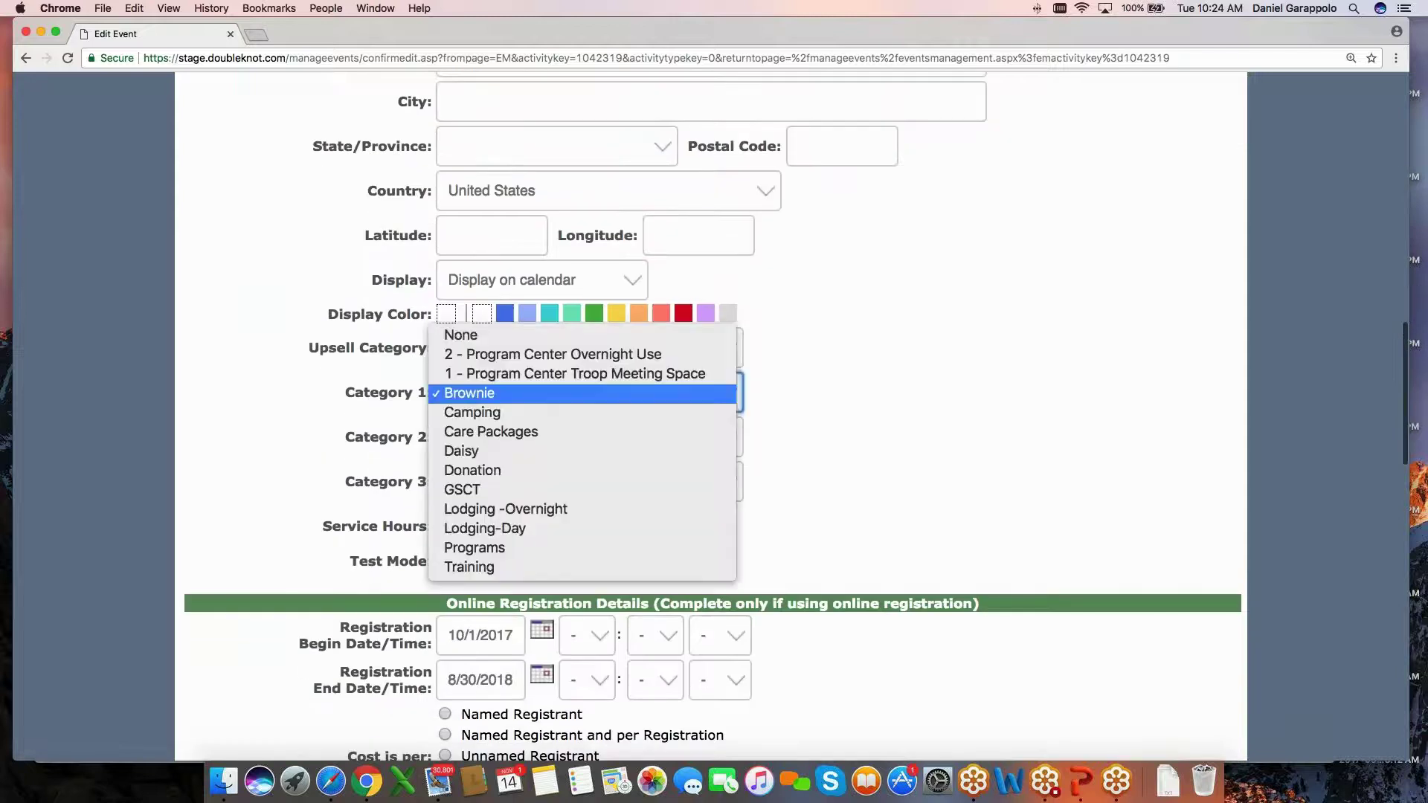
{"action": "left_click", "coordinate": [491, 432]}
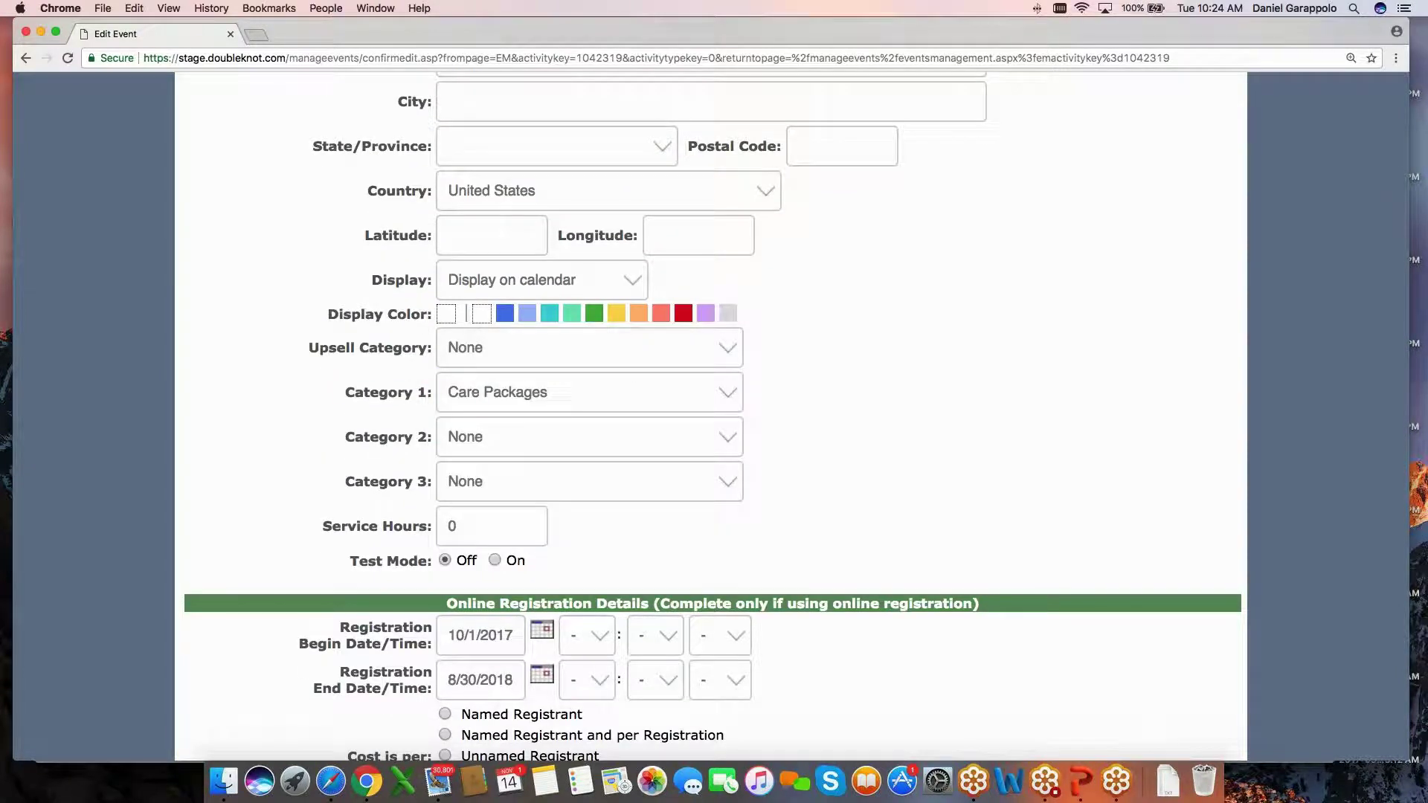
{"action": "left_click_drag", "start_coordinate": [345, 392], "coordinate": [432, 392]}
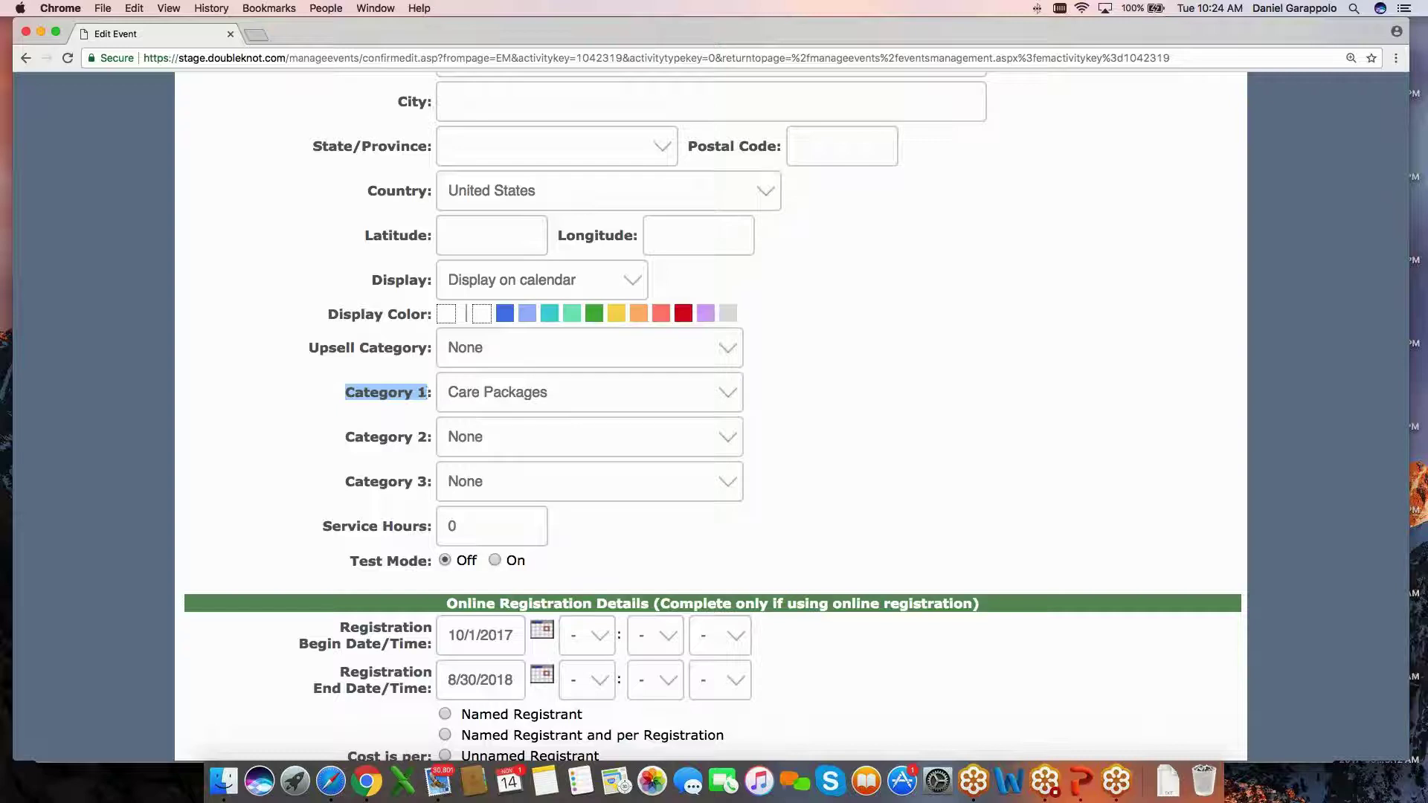
{"action": "left_click", "coordinate": [816, 446]}
Save the Care Packages activity and return to the event management list.
{"action": "scroll", "coordinate": [816, 445], "scroll_direction": "down", "scroll_amount": 10}
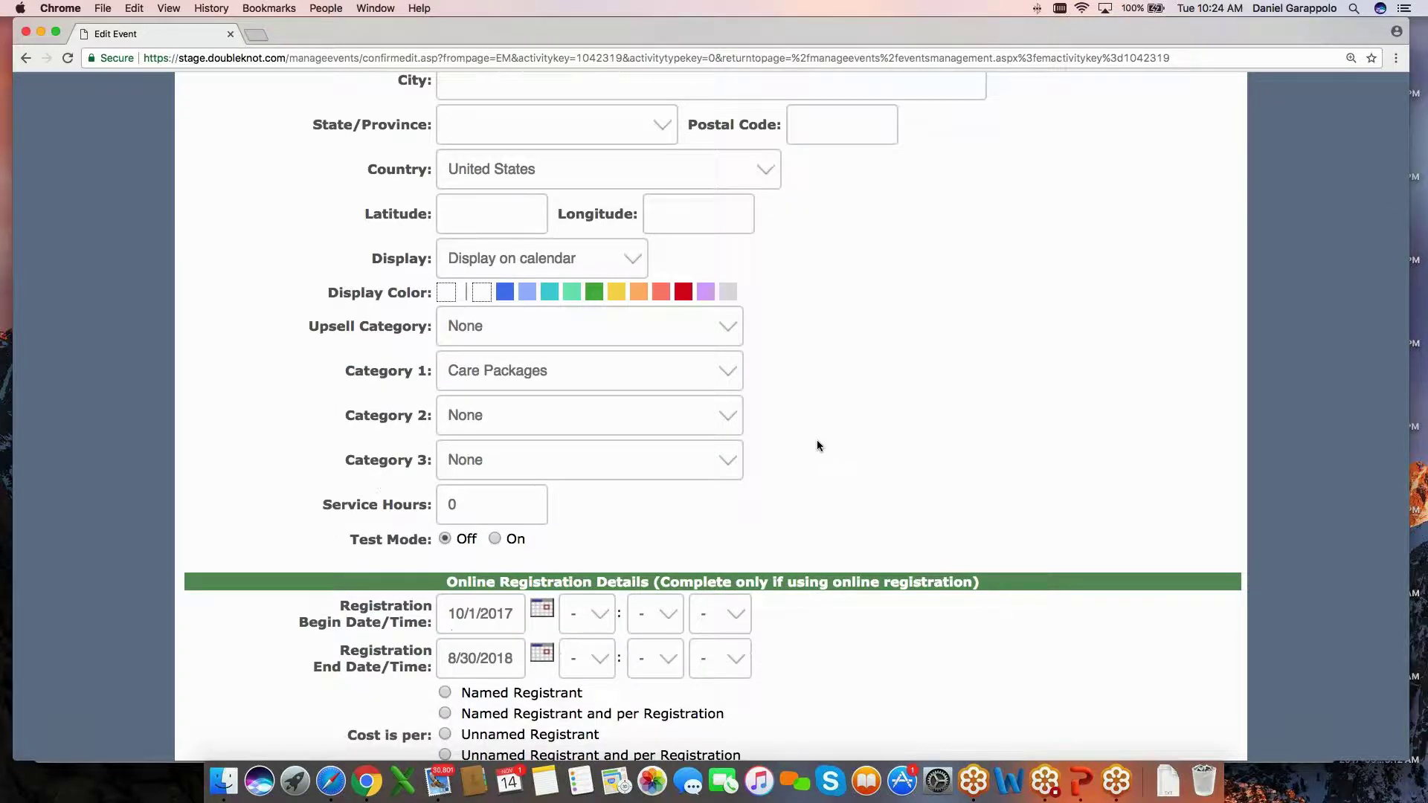
{"action": "scroll", "coordinate": [815, 440], "scroll_direction": "down", "scroll_amount": 15}
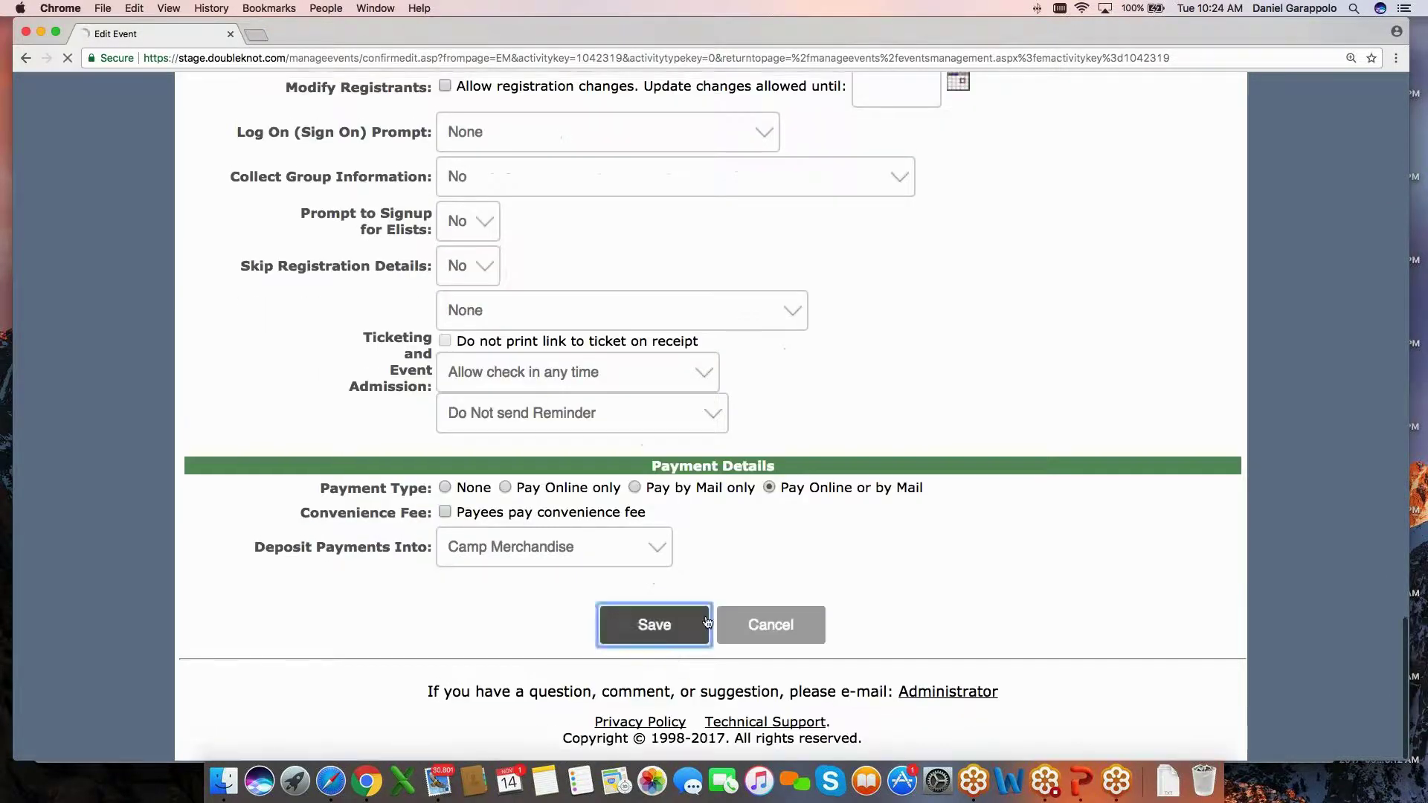
{"action": "left_click", "coordinate": [654, 622]}
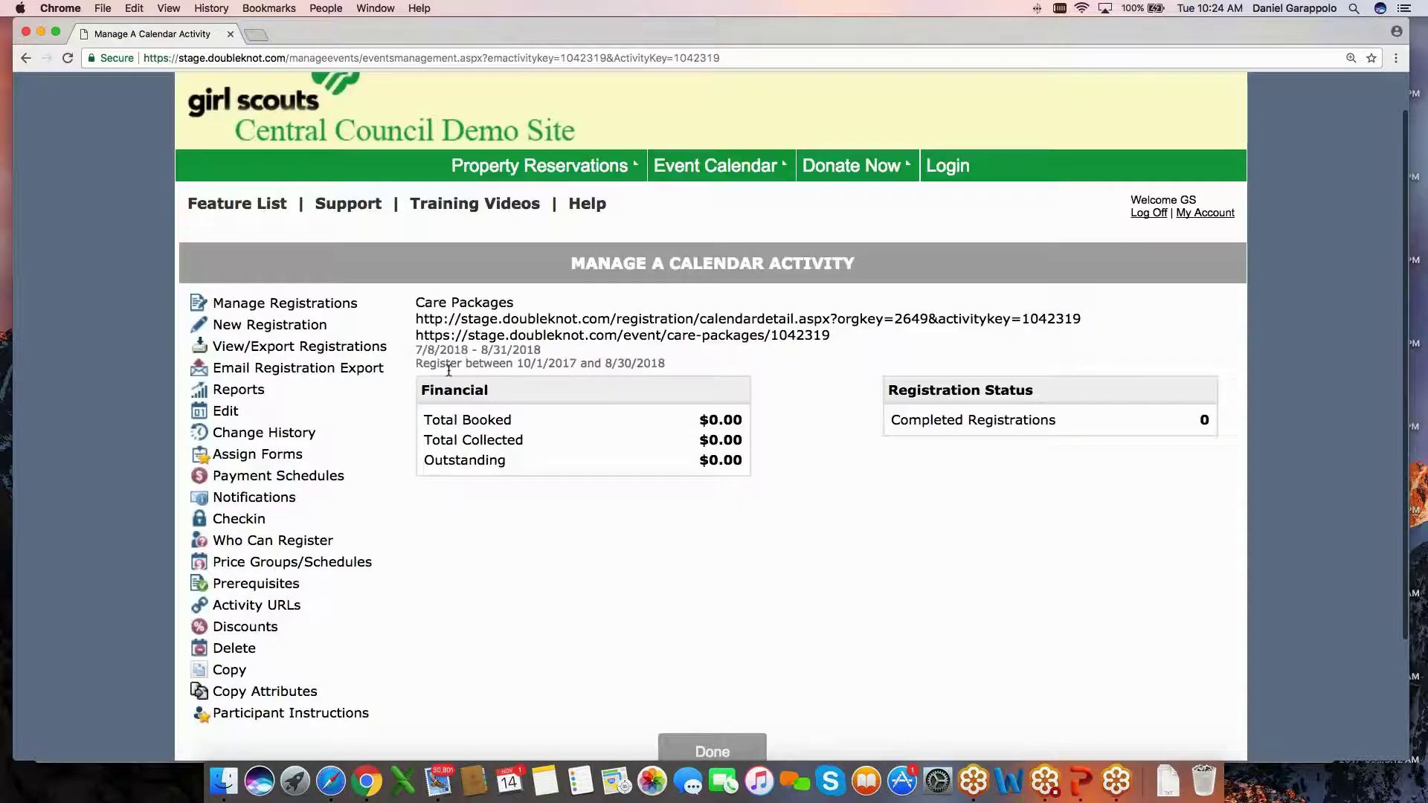
{"action": "scroll", "coordinate": [450, 370], "scroll_direction": "down", "scroll_amount": 3}
{"action": "left_click", "coordinate": [707, 710]}
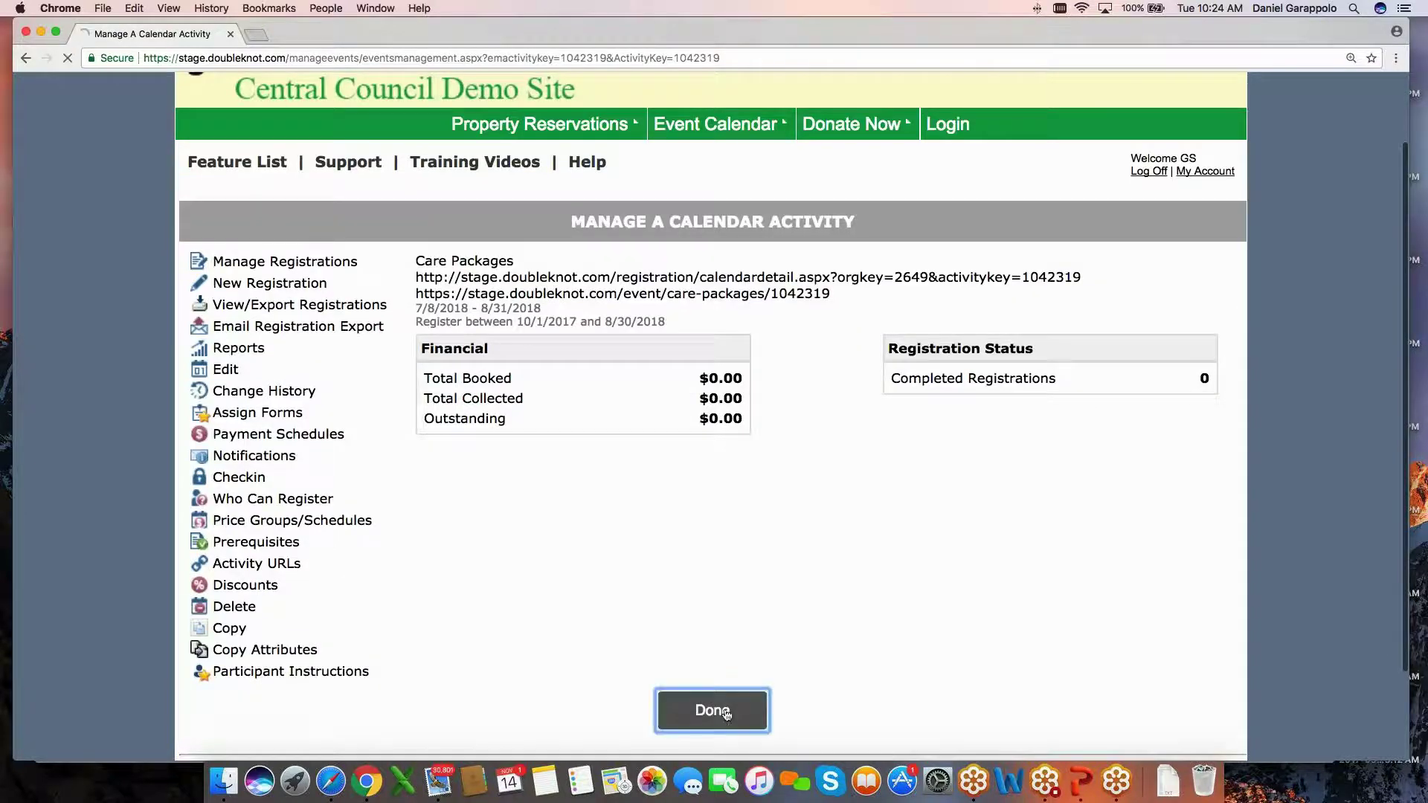
{"action": "scroll", "coordinate": [476, 543], "scroll_direction": "down", "scroll_amount": 3}
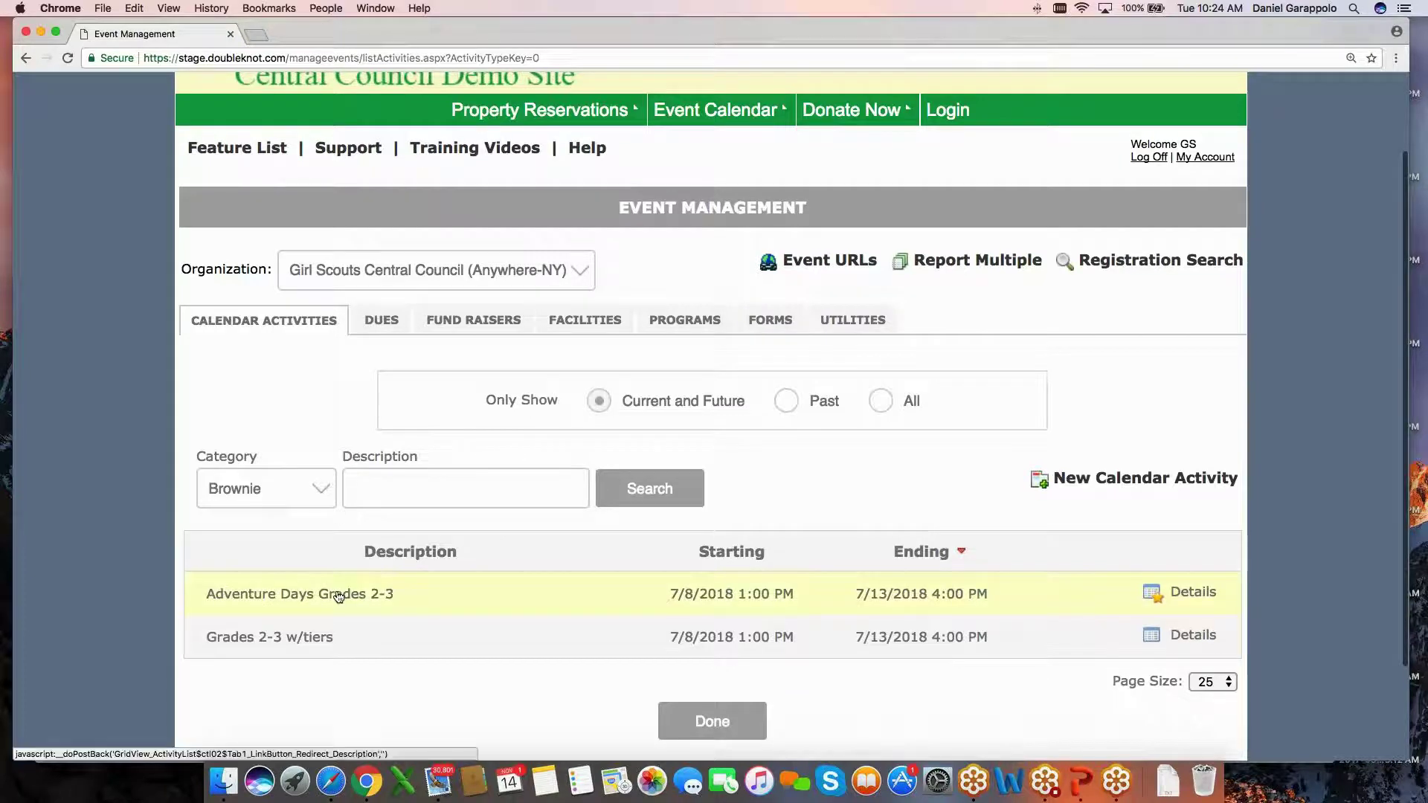
Open the Adventure Days Grades 2-3 event's edit form.
{"action": "left_click", "coordinate": [338, 595]}
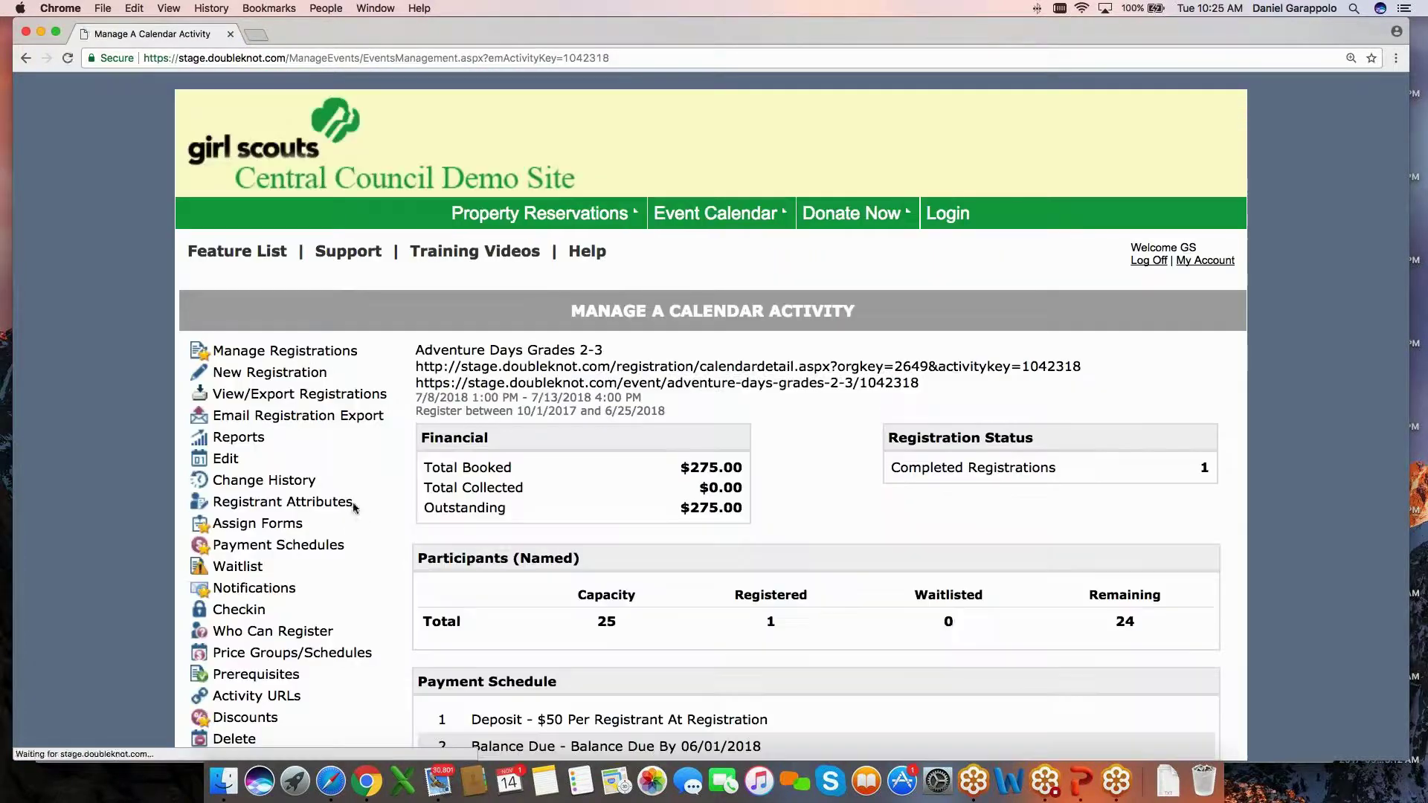
{"action": "left_click", "coordinate": [225, 458]}
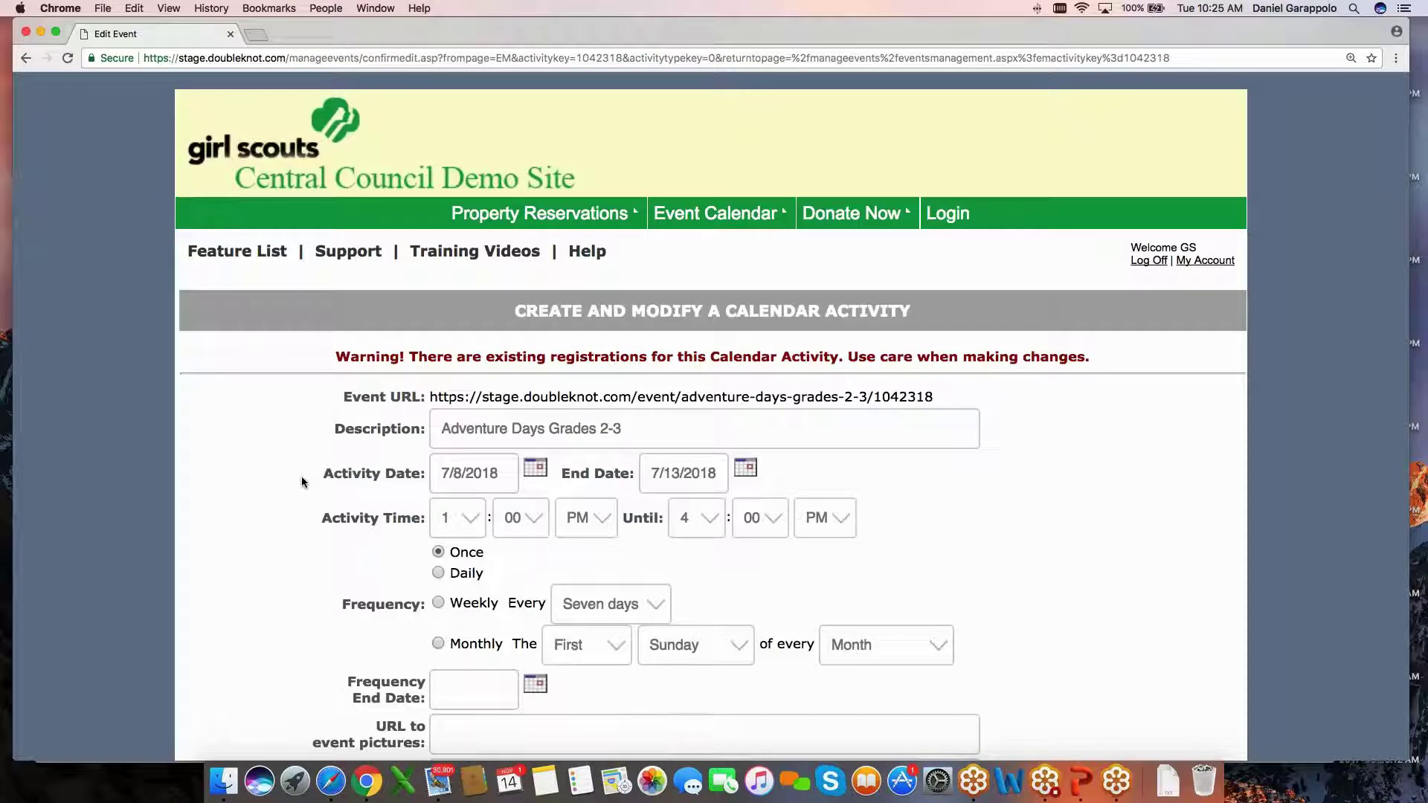
{"action": "scroll", "coordinate": [301, 480], "scroll_direction": "left", "scroll_amount": 5}
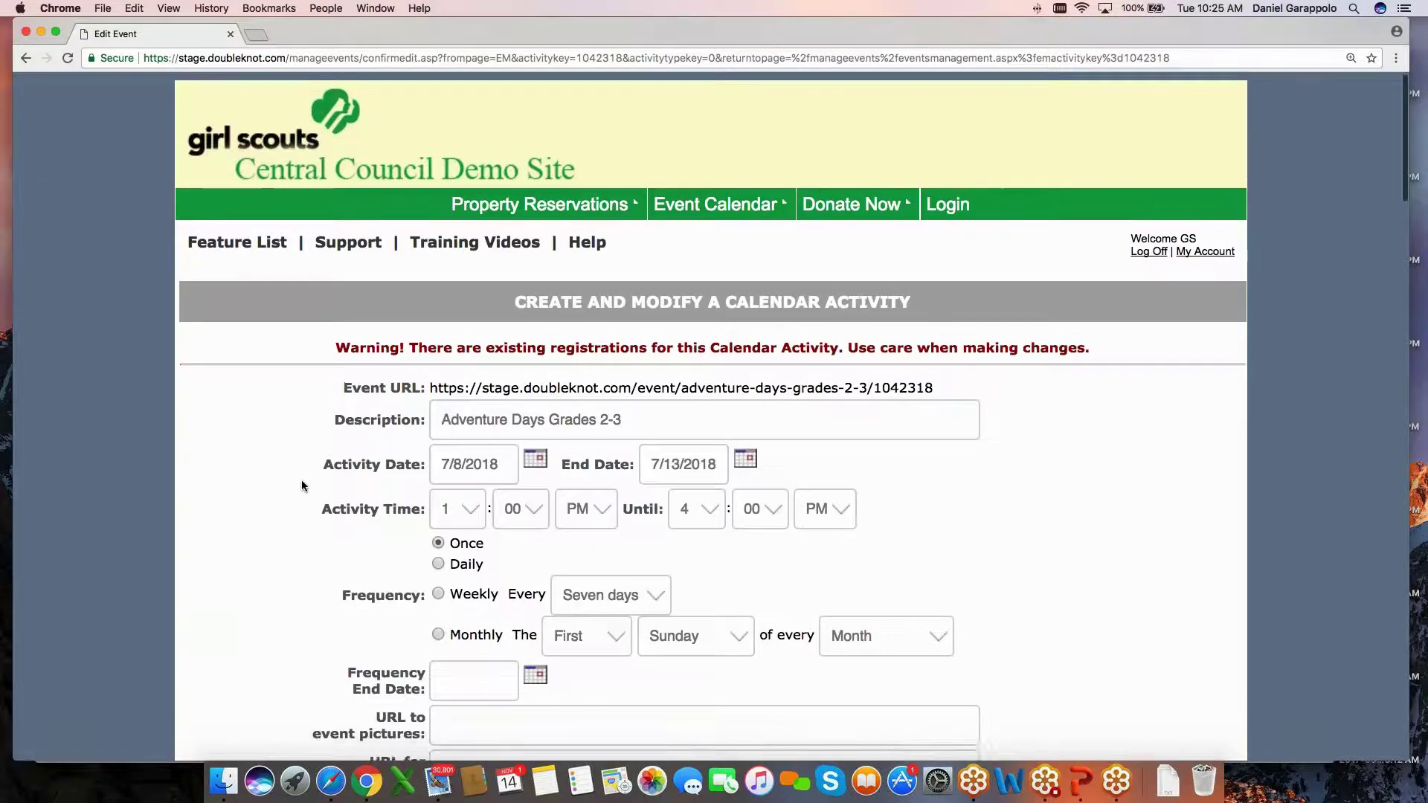
{"action": "left_click", "coordinate": [225, 459]}
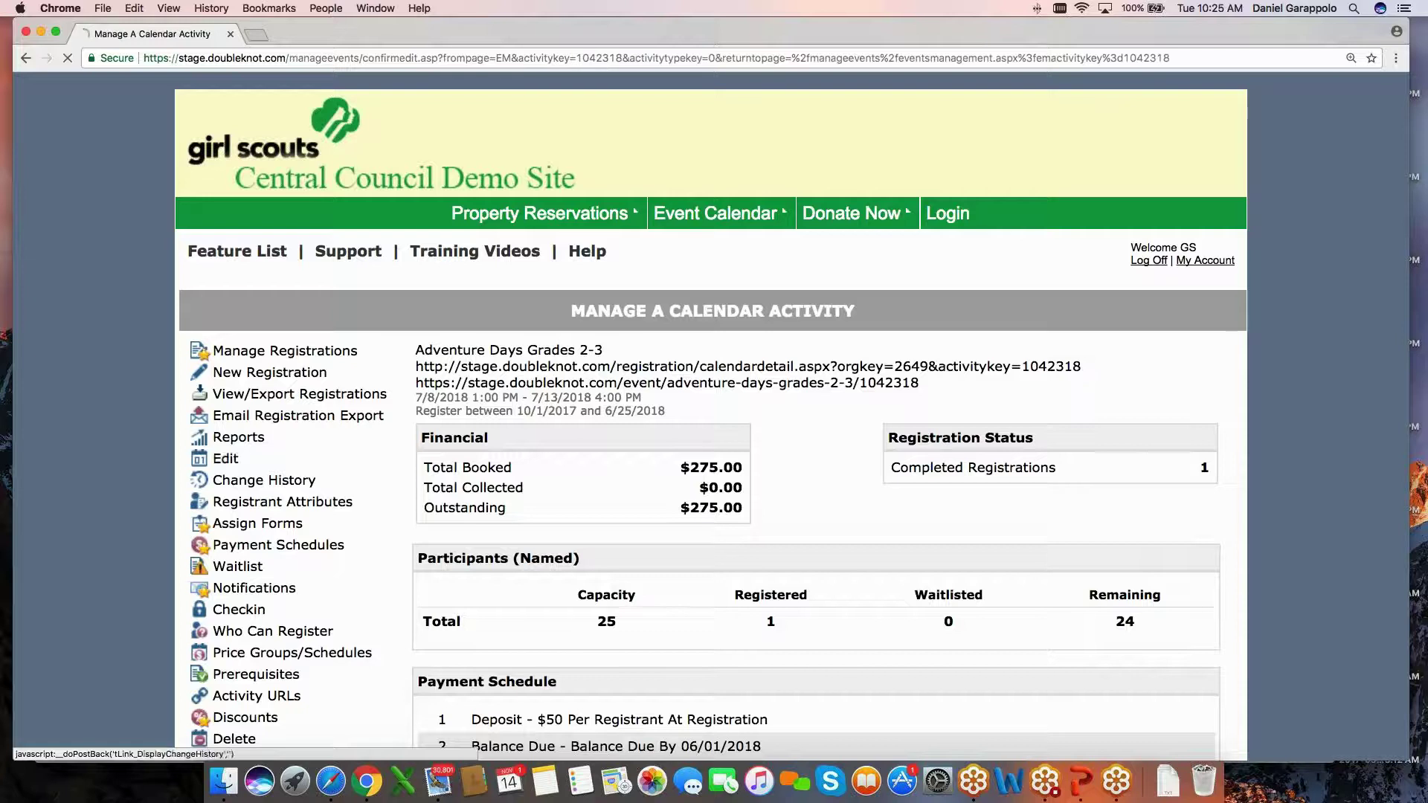
{"action": "scroll", "coordinate": [712, 416], "scroll_direction": "down", "scroll_amount": 15}
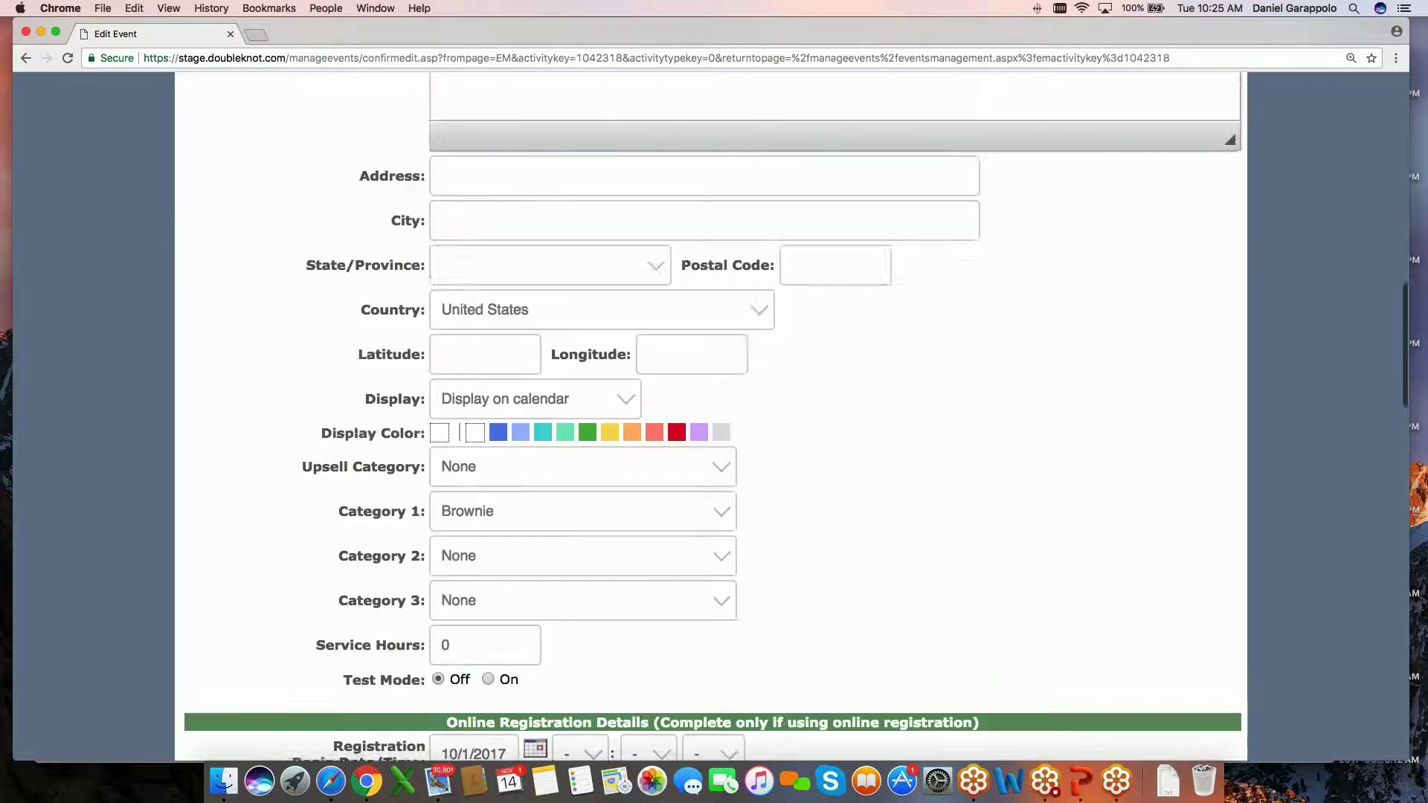
Choose Care Packages as the Upsell Category and save the event.
{"action": "left_click_drag", "start_coordinate": [302, 424], "coordinate": [426, 424]}
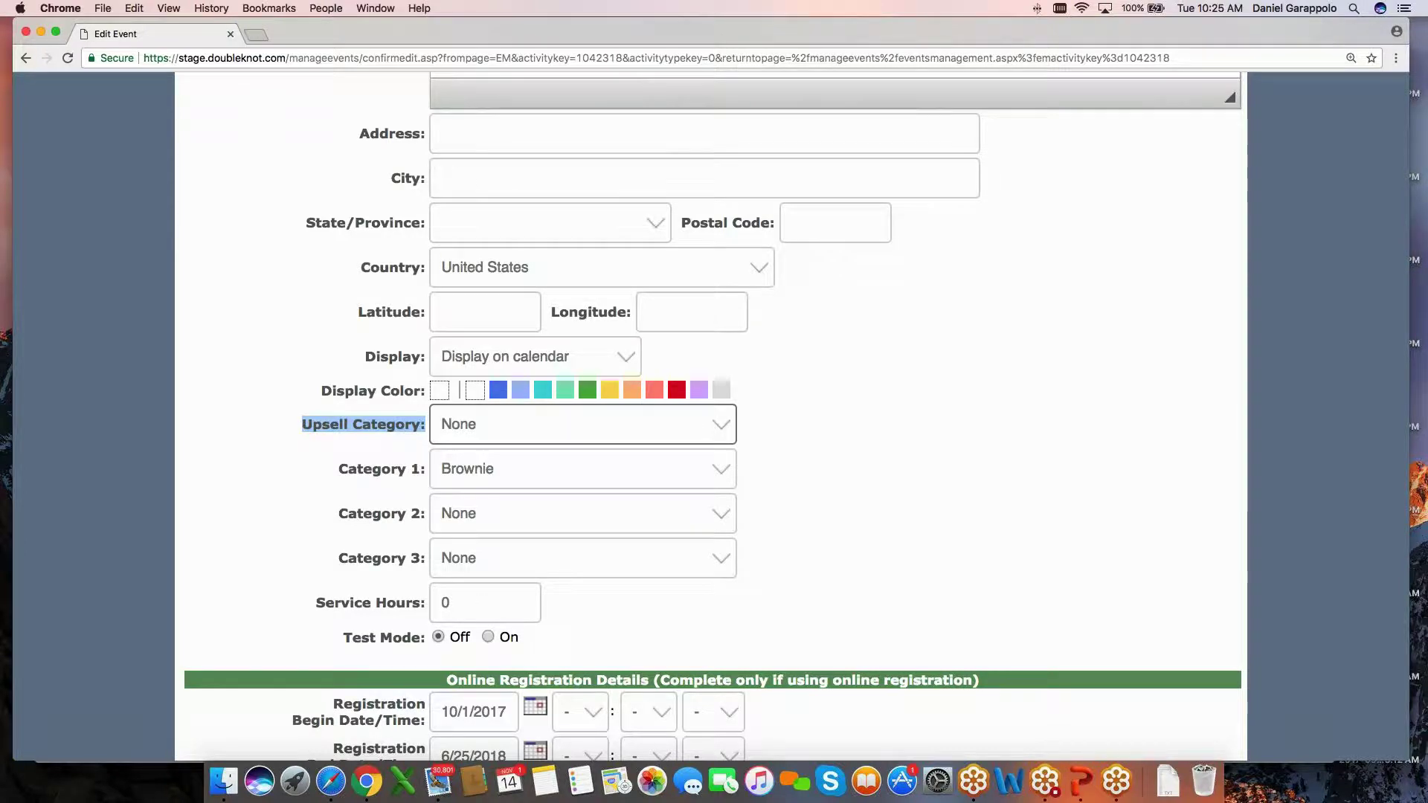
{"action": "key", "text": "space"}
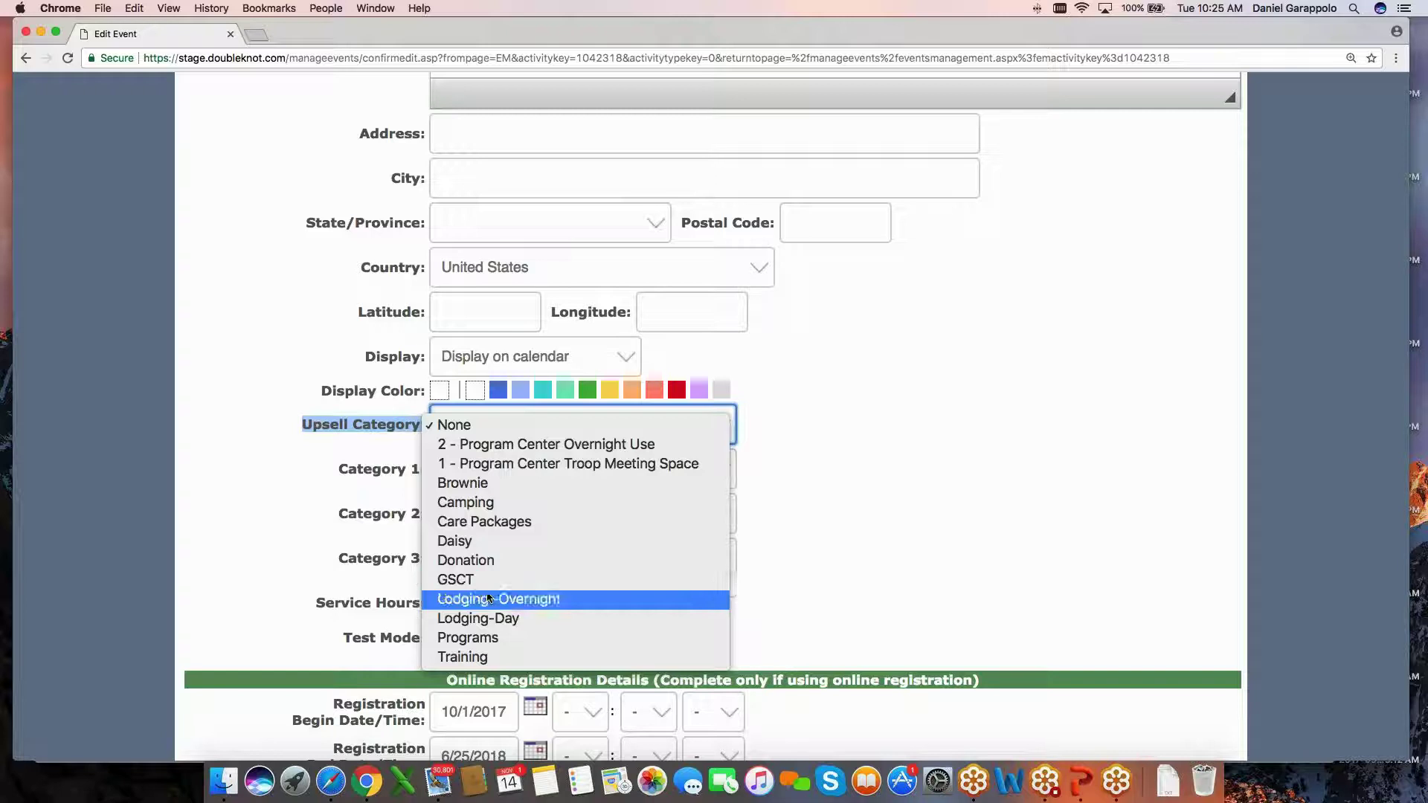
{"action": "left_click", "coordinate": [485, 522]}
{"action": "key", "text": "Tab"}
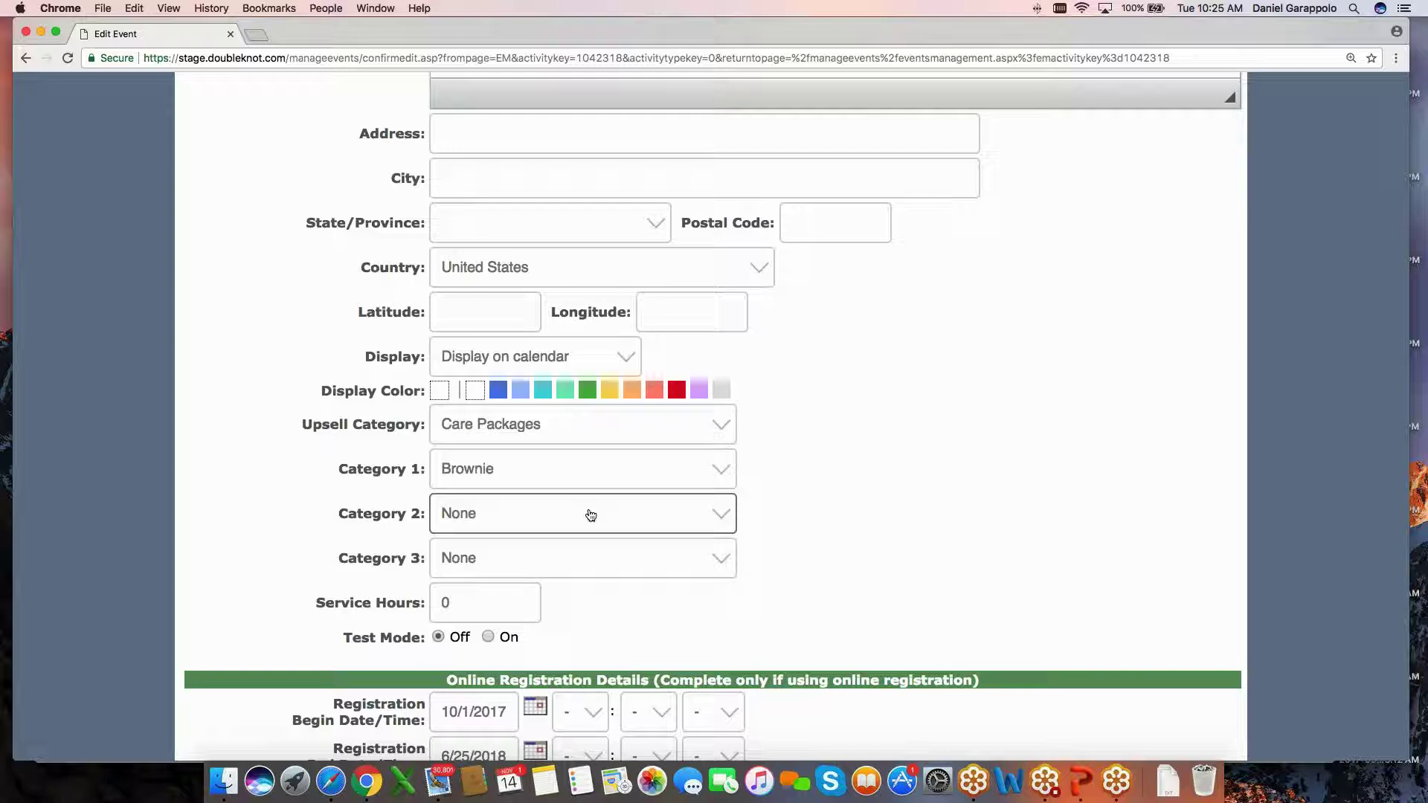
{"action": "key", "text": "shift+Tab"}
{"action": "key", "text": "shift+Tab"}
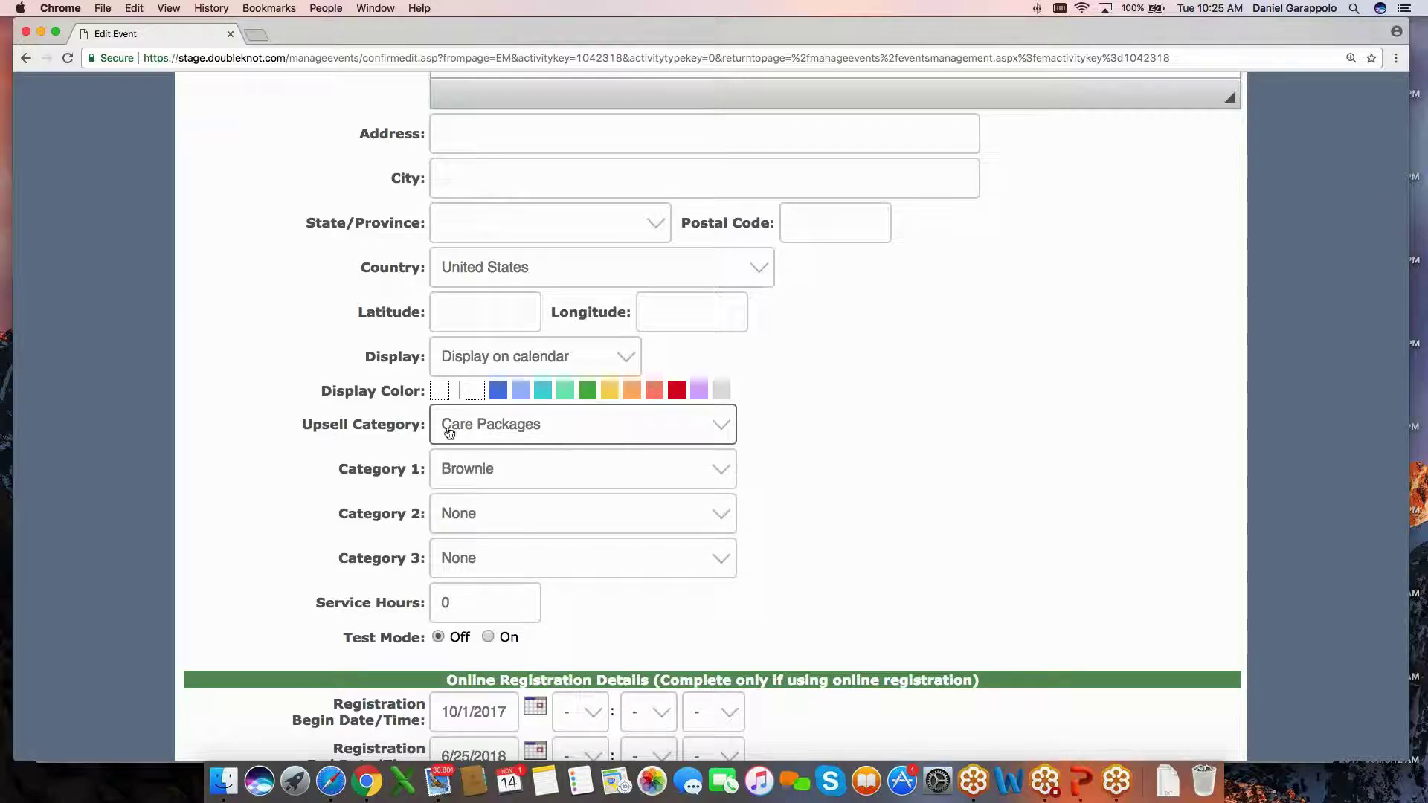
{"action": "left_click", "coordinate": [723, 444]}
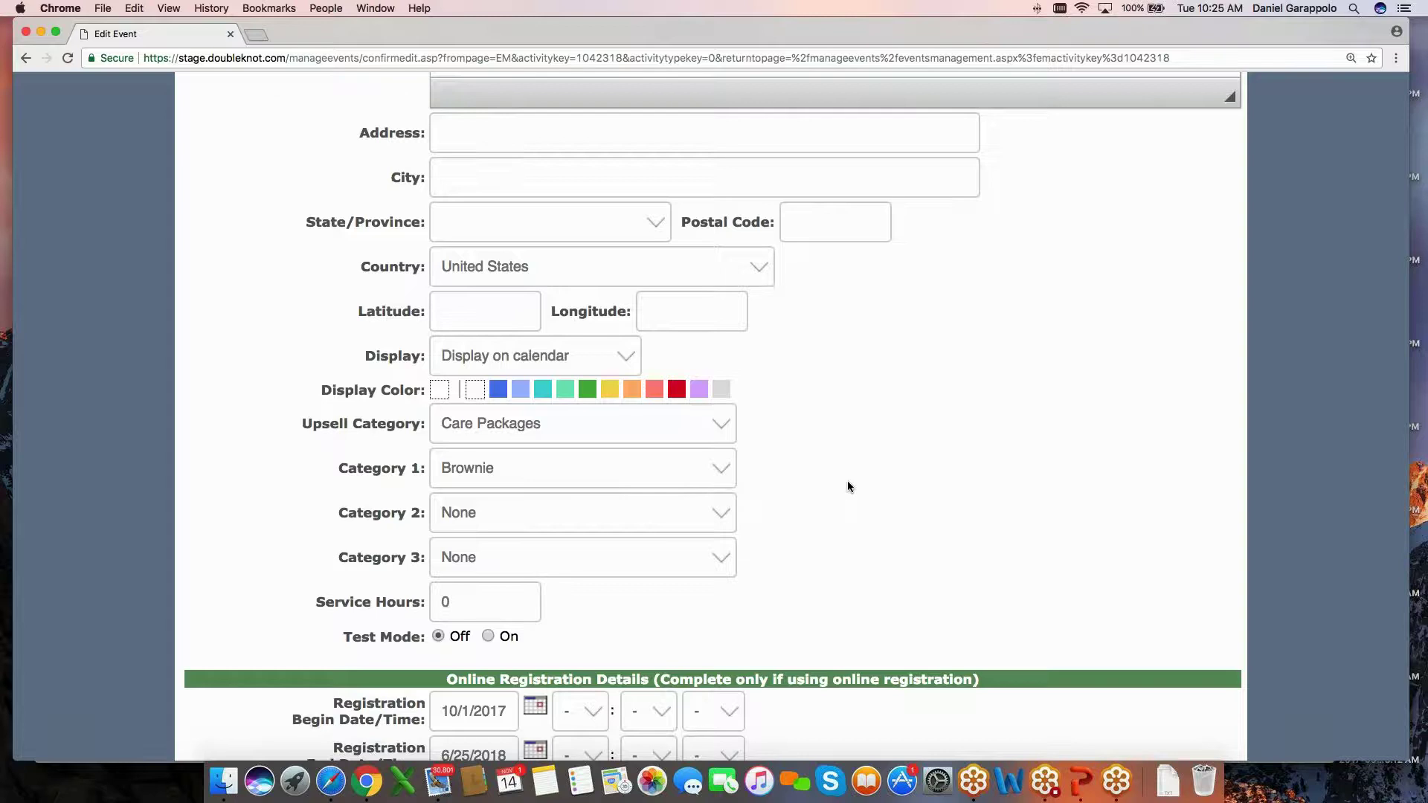
{"action": "scroll", "coordinate": [847, 482], "scroll_direction": "down", "scroll_amount": 15}
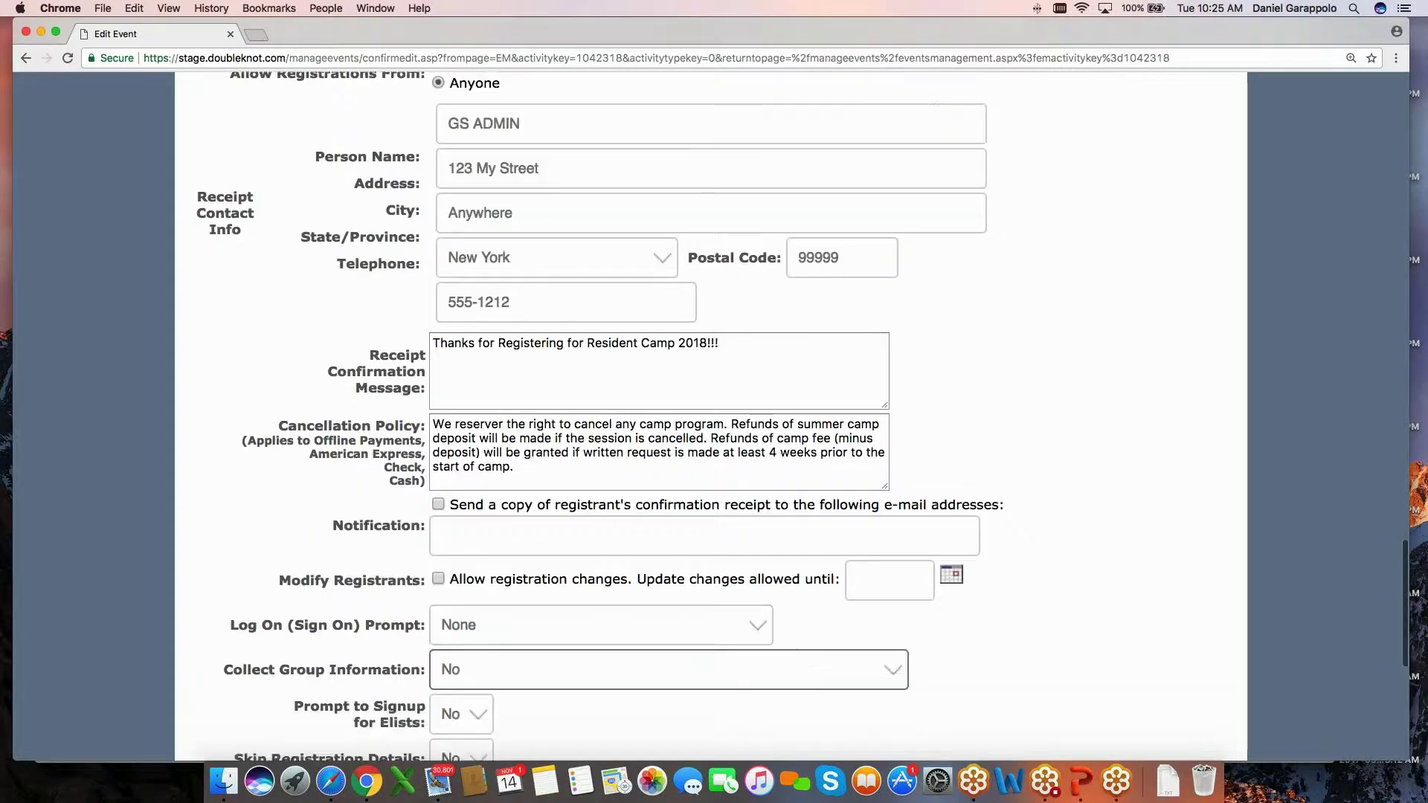
{"action": "scroll", "coordinate": [655, 669], "scroll_direction": "down", "scroll_amount": 6}
{"action": "left_click", "coordinate": [654, 673]}
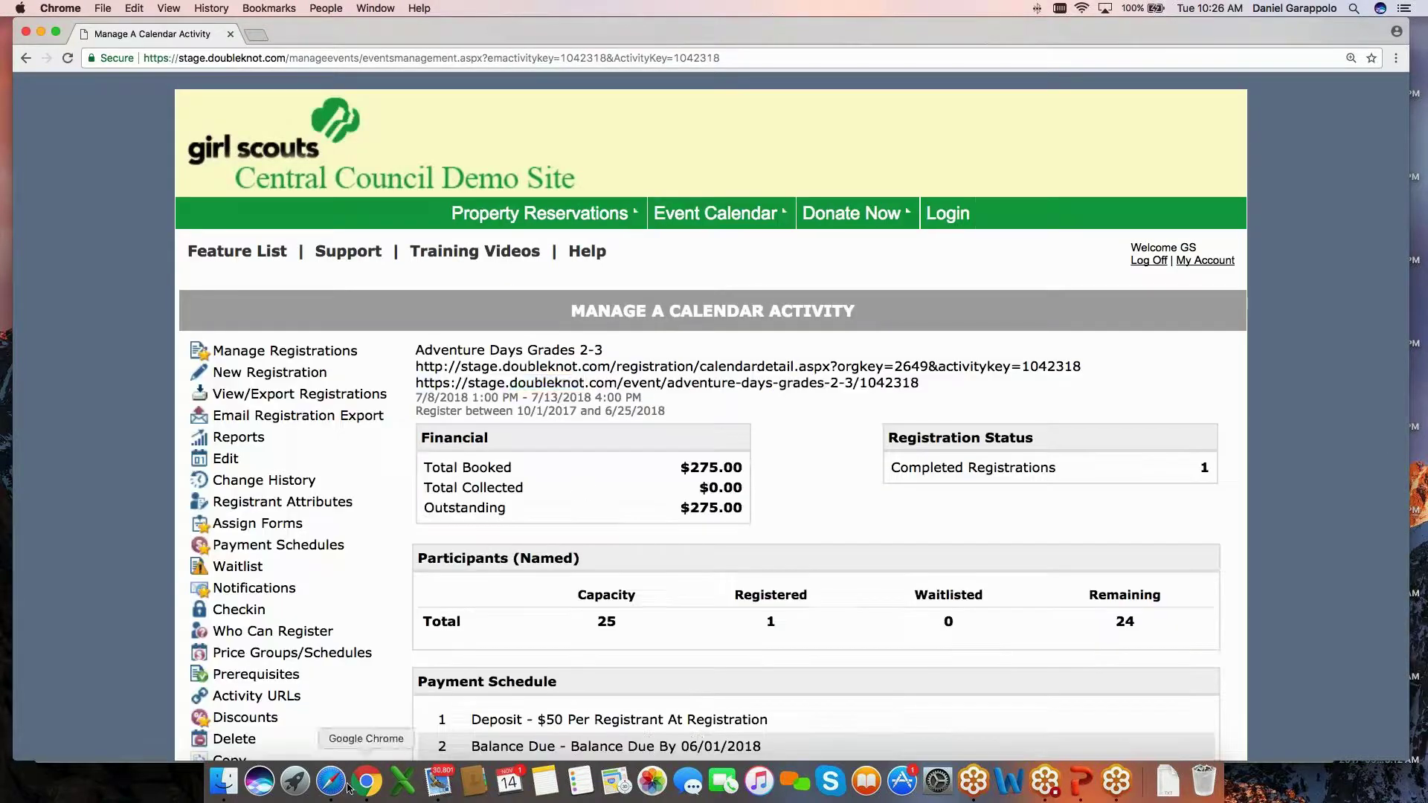
Copy the event's public web address and dismiss the previous receipt in Safari.
{"action": "triple_click", "coordinate": [547, 382]}
{"action": "right_click", "coordinate": [547, 383]}
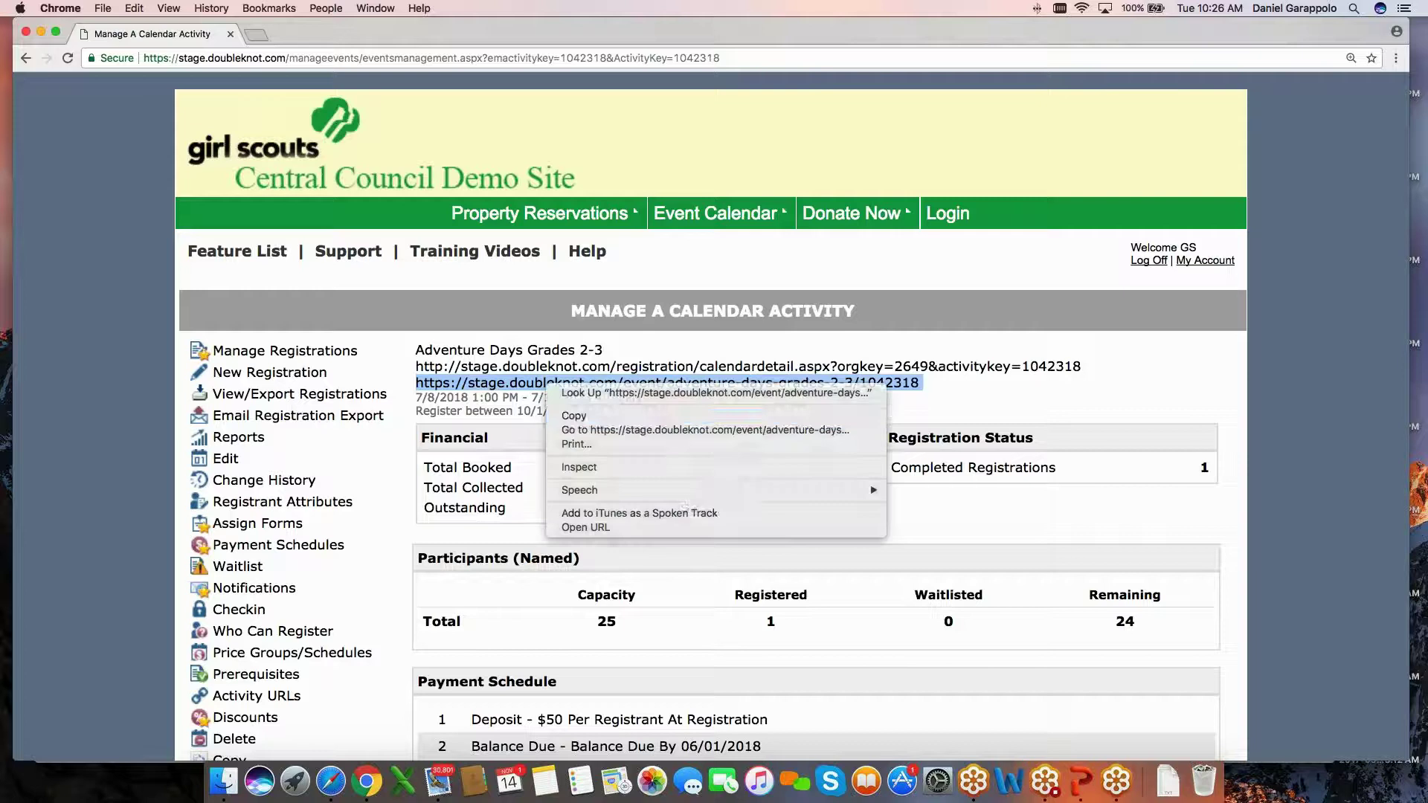
{"action": "left_click", "coordinate": [574, 416]}
{"action": "left_click", "coordinate": [331, 781]}
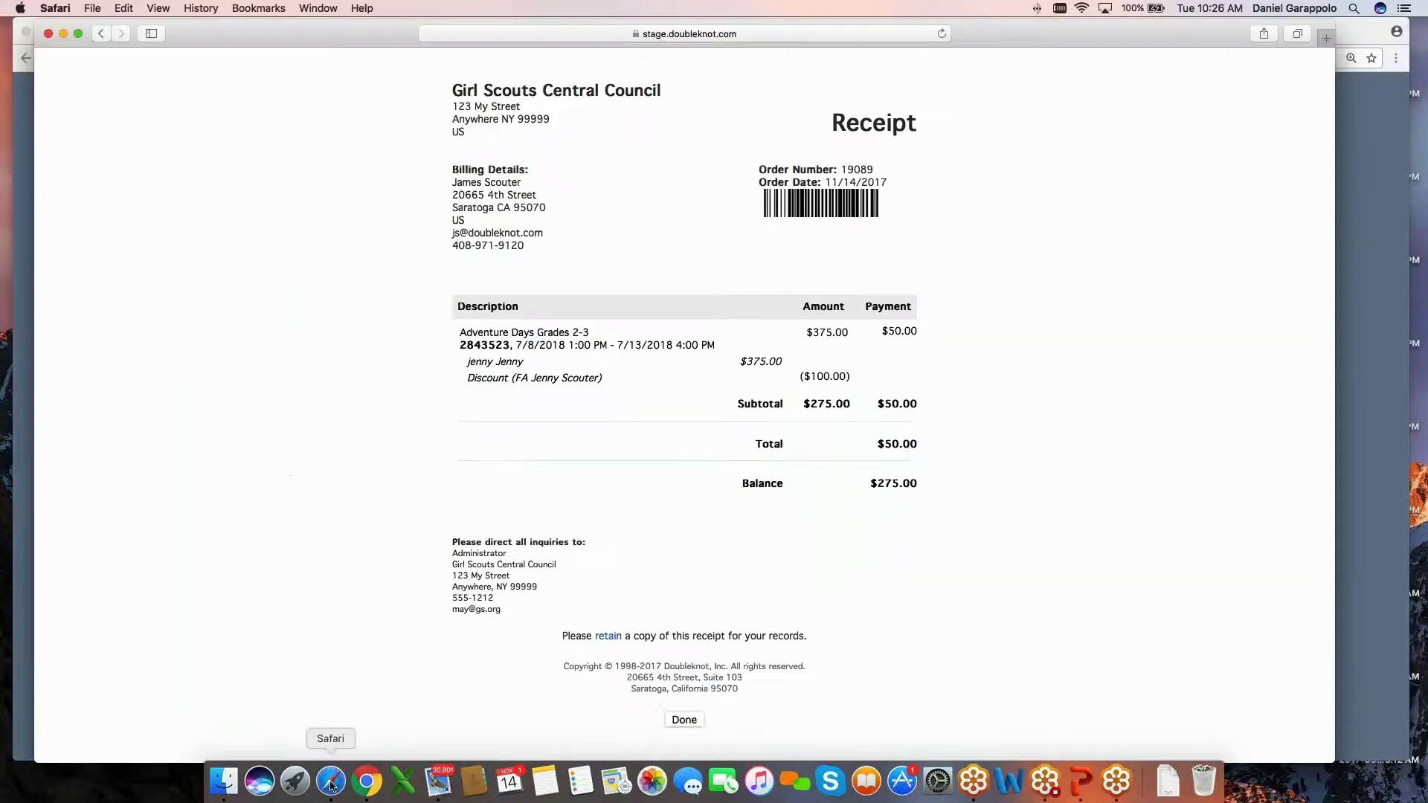
{"action": "left_click", "coordinate": [684, 719]}
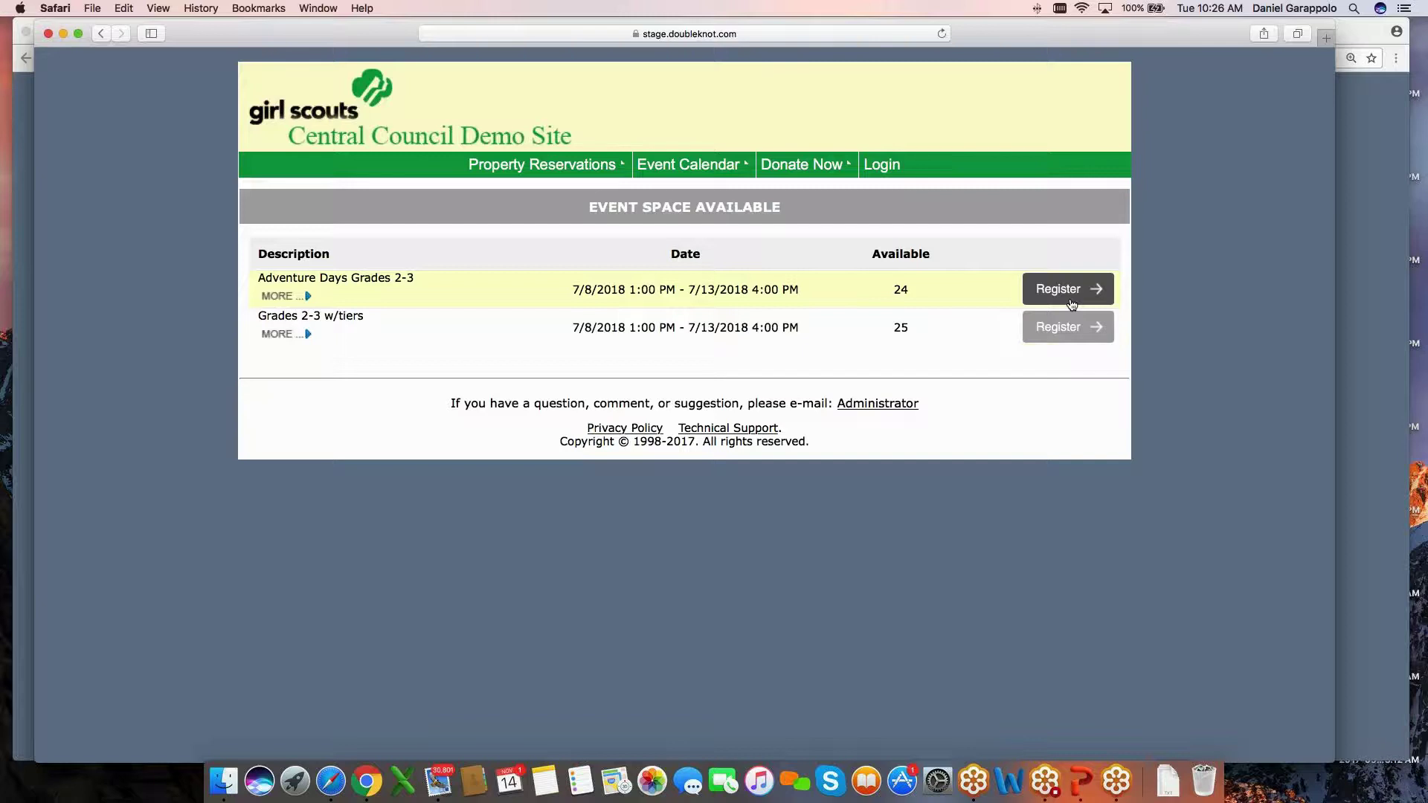
Start registering for Adventure Days Grades 2-3 with one camper.
{"action": "left_click", "coordinate": [1071, 298]}
{"action": "left_click", "coordinate": [836, 600]}
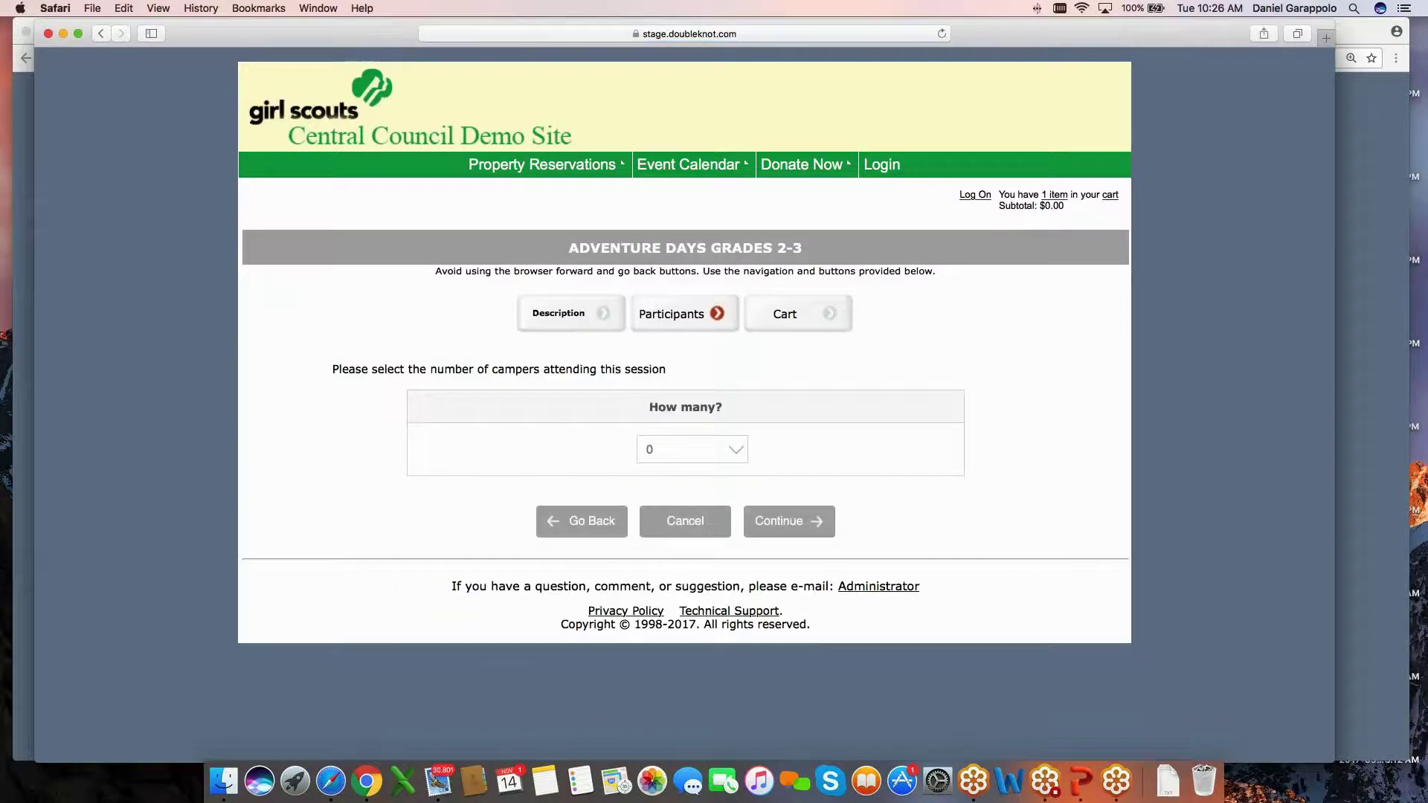
{"action": "left_click", "coordinate": [724, 451]}
{"action": "left_click", "coordinate": [723, 472]}
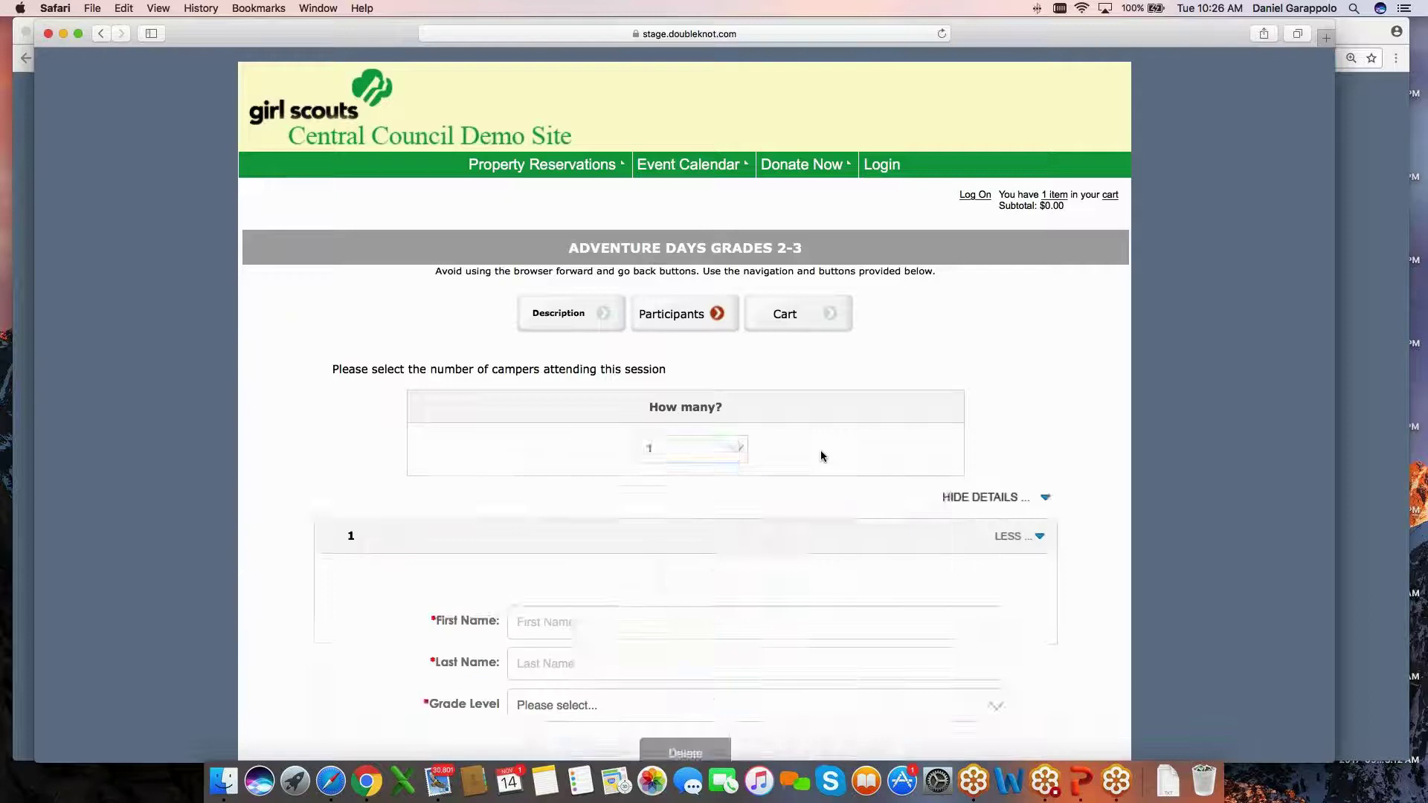
{"action": "scroll", "coordinate": [820, 453], "scroll_direction": "down", "scroll_amount": 1}
{"action": "scroll", "coordinate": [819, 455], "scroll_direction": "down", "scroll_amount": 3}
Enter the camper's first and last name, choose 3rd Grade, and continue.
{"action": "left_click", "coordinate": [617, 476]}
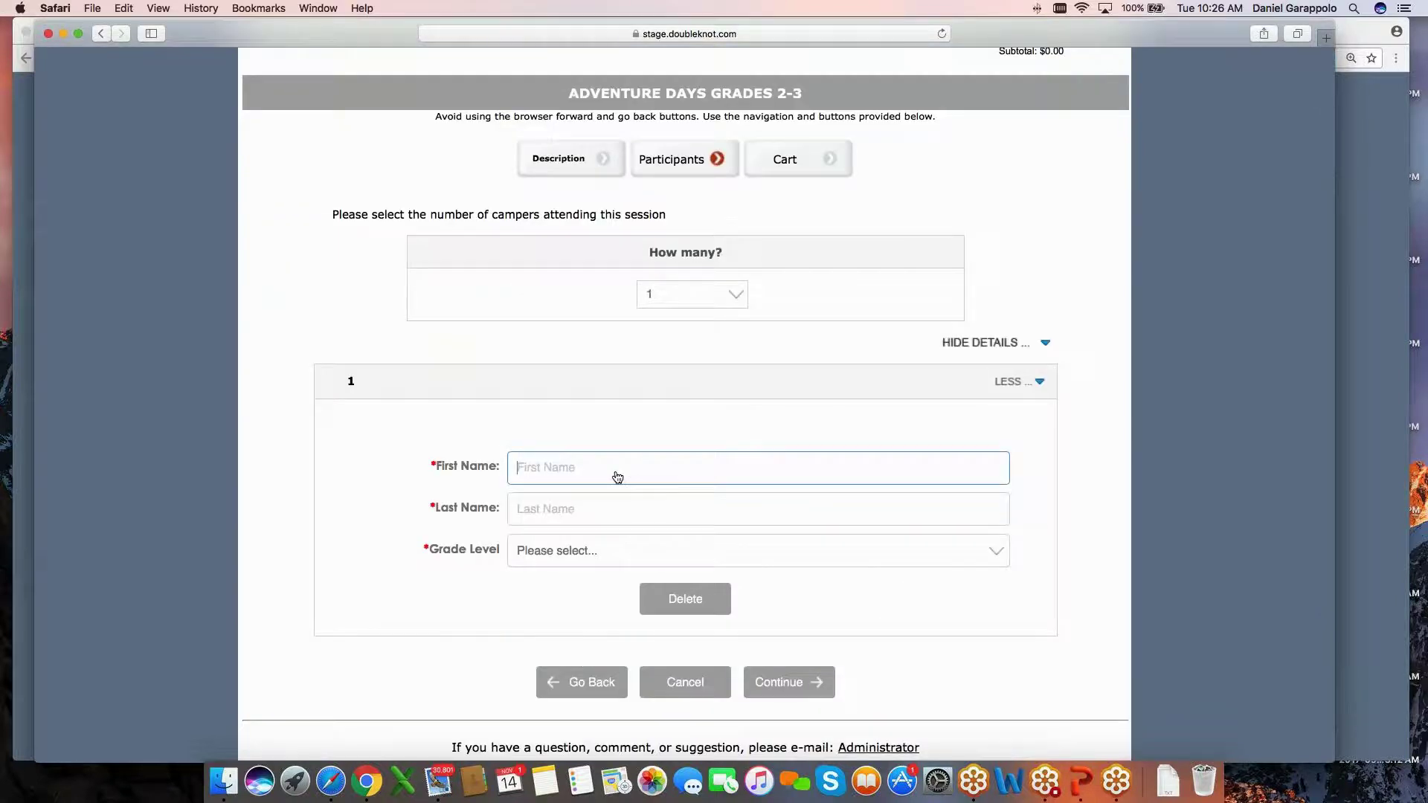
{"action": "type", "text": "Karen"}
{"action": "key", "text": "Tab"}
{"action": "type", "text": "k"}
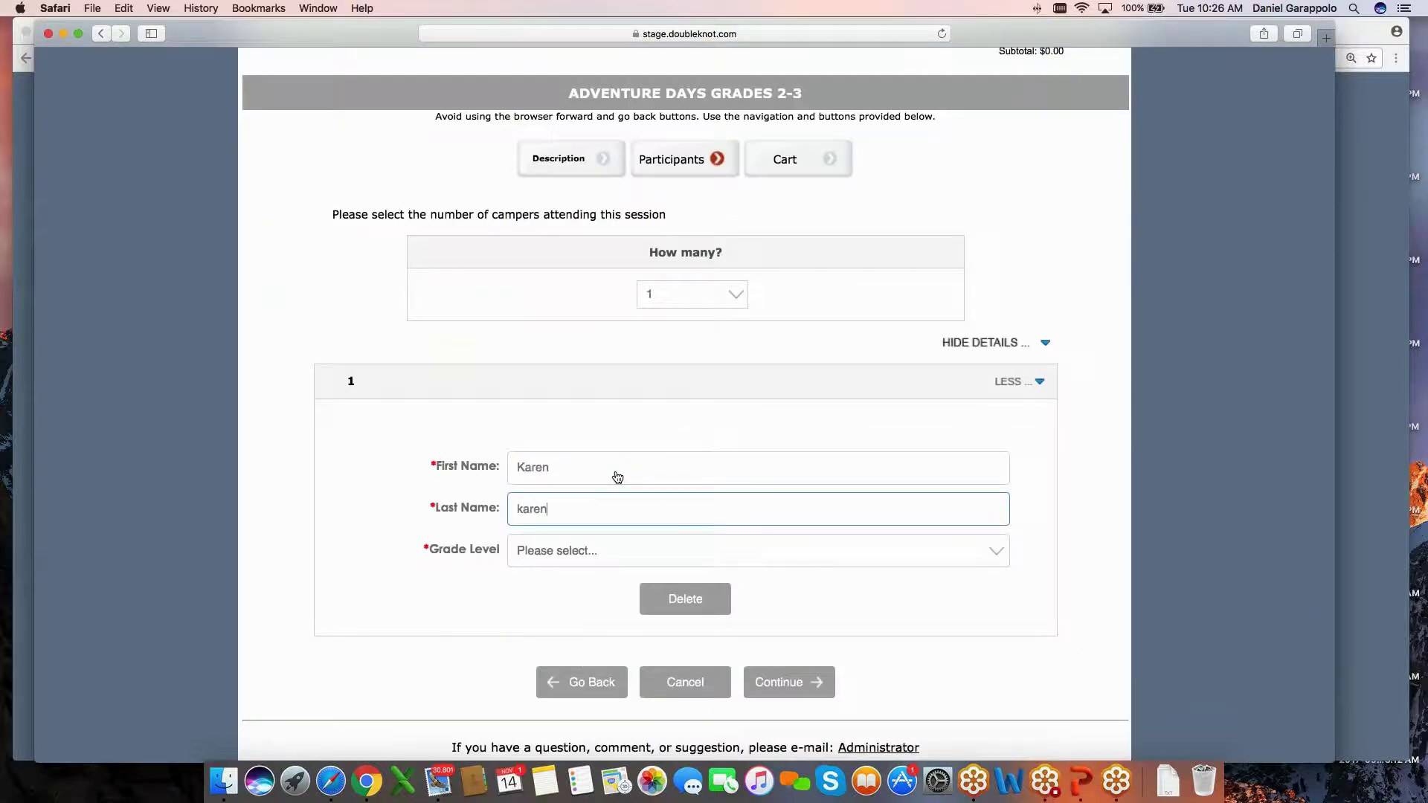
{"action": "type", "text": "aren"}
{"action": "key", "text": "Tab"}
{"action": "key", "text": "space"}
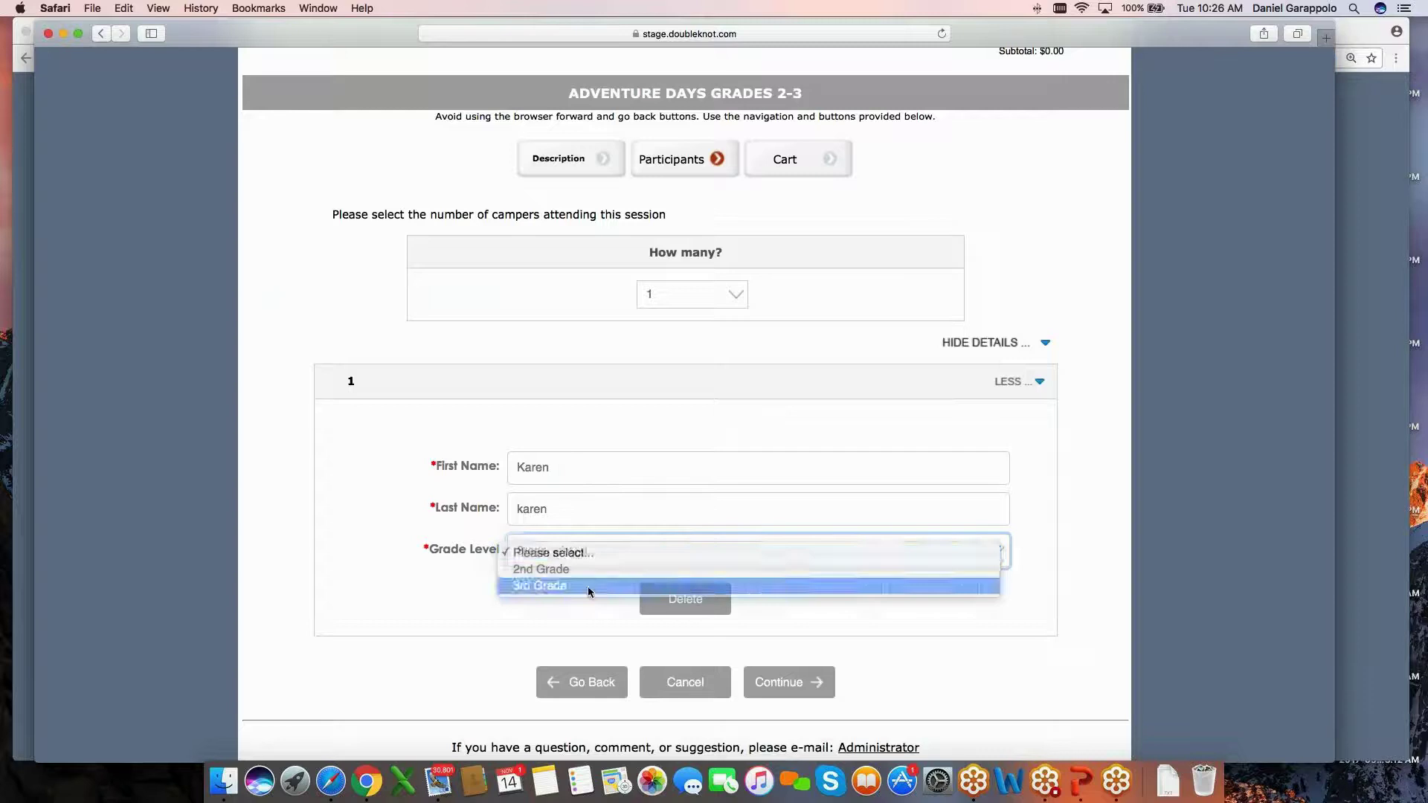
{"action": "left_click", "coordinate": [589, 587]}
{"action": "left_click", "coordinate": [787, 683]}
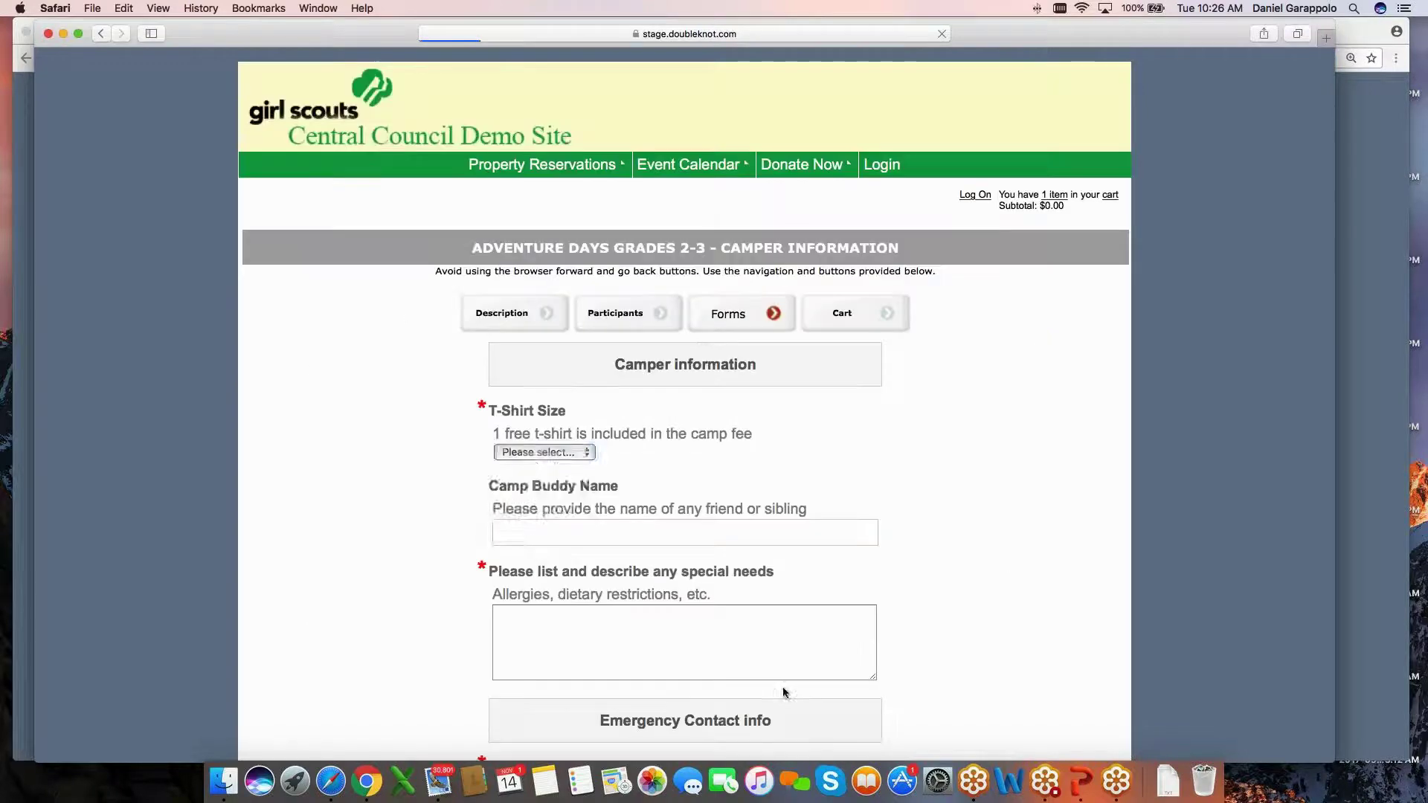
Pick Youth Small t-shirt size and fill camp buddy and special needs with 'n'.
{"action": "left_click", "coordinate": [545, 452]}
{"action": "left_click", "coordinate": [524, 467]}
{"action": "left_click", "coordinate": [635, 536]}
{"action": "type", "text": "n"}
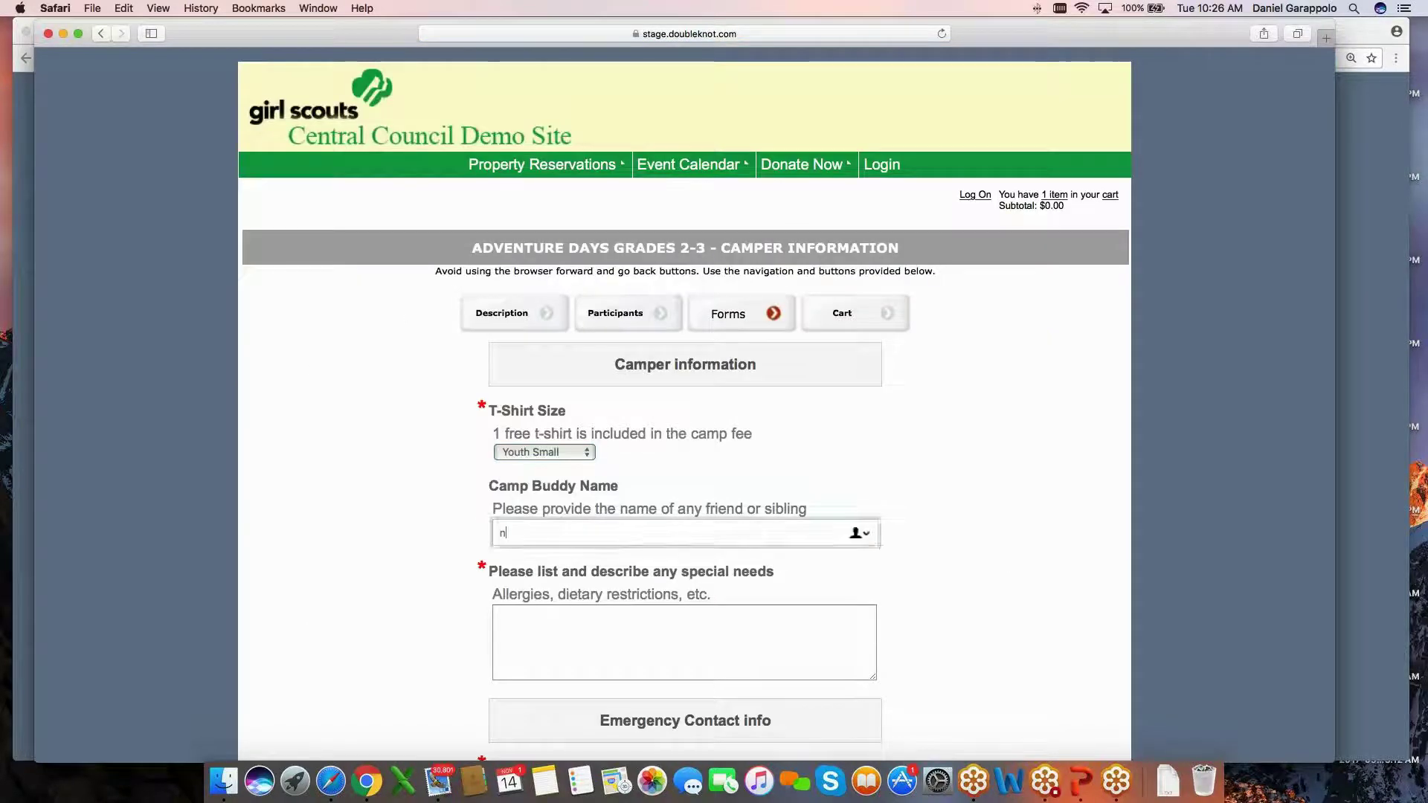
{"action": "left_click", "coordinate": [567, 609]}
{"action": "type", "text": "n"}
Fill the emergency contact fields with placeholder values and submit the camper information form.
{"action": "scroll", "coordinate": [567, 608], "scroll_direction": "down", "scroll_amount": 3}
{"action": "left_click", "coordinate": [529, 450]}
{"action": "type", "text": "n"}
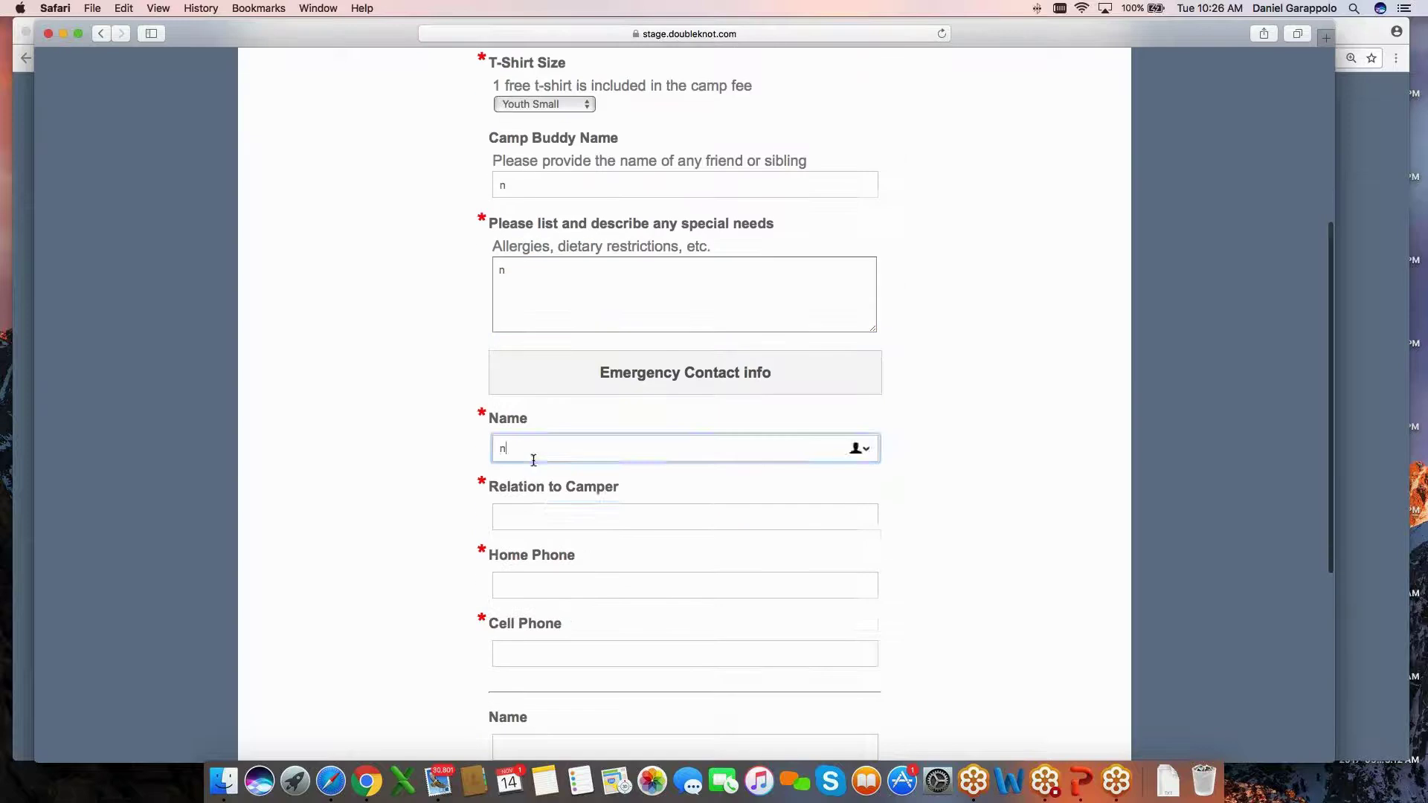
{"action": "key", "text": "Tab"}
{"action": "type", "text": "none"}
{"action": "key", "text": "Tab"}
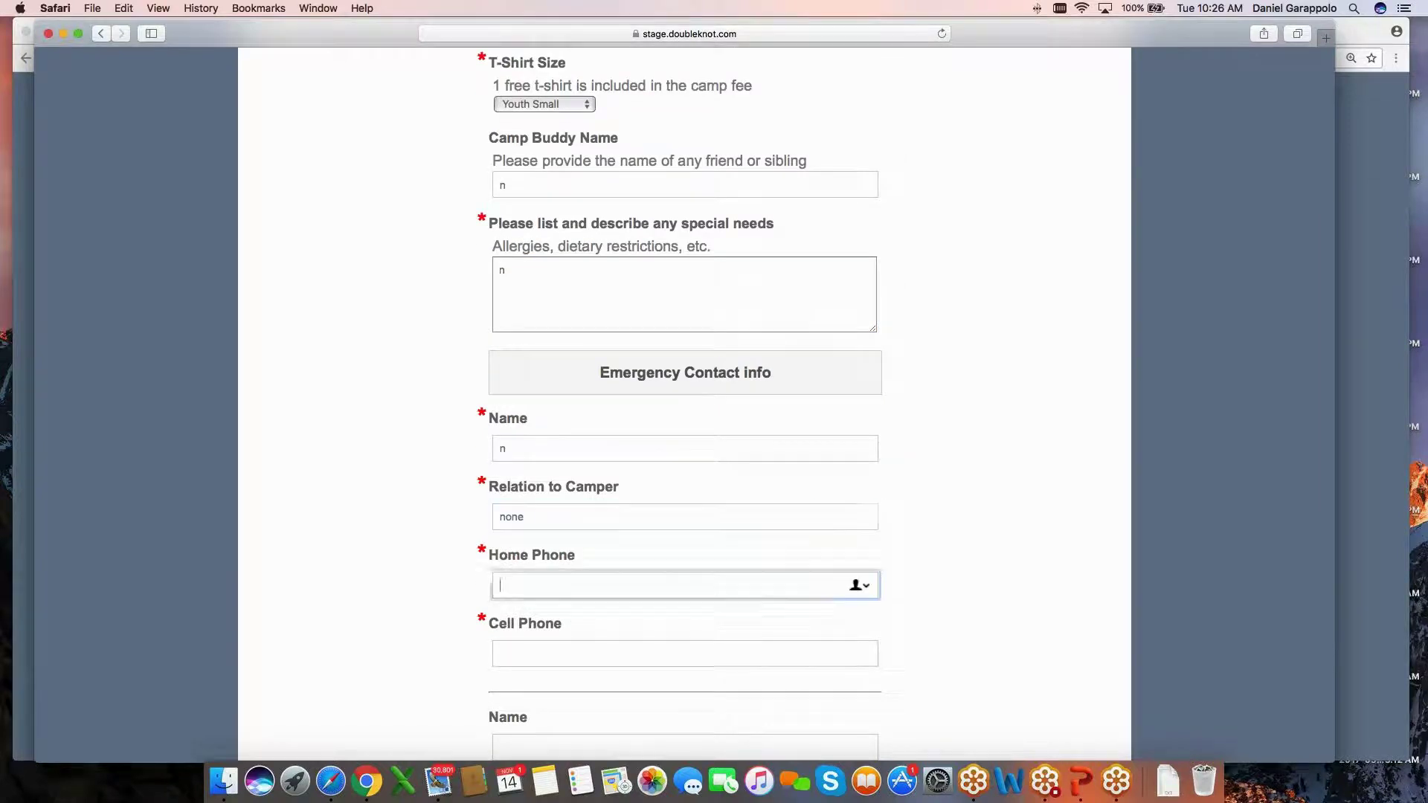
{"action": "type", "text": "5"}
{"action": "key", "text": "Tab"}
{"action": "type", "text": "5"}
{"action": "scroll", "coordinate": [684, 401], "scroll_direction": "down", "scroll_amount": 5}
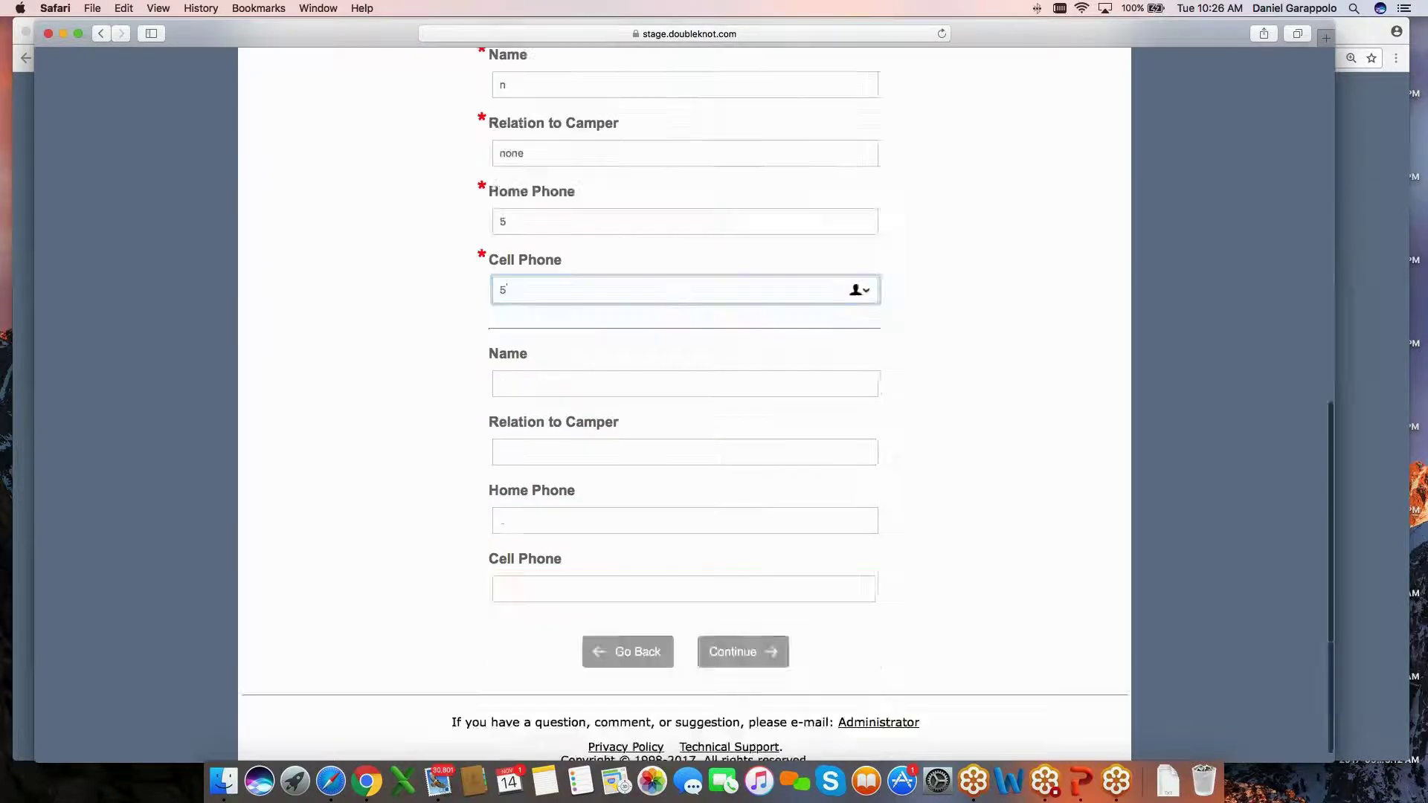
{"action": "left_click", "coordinate": [743, 635]}
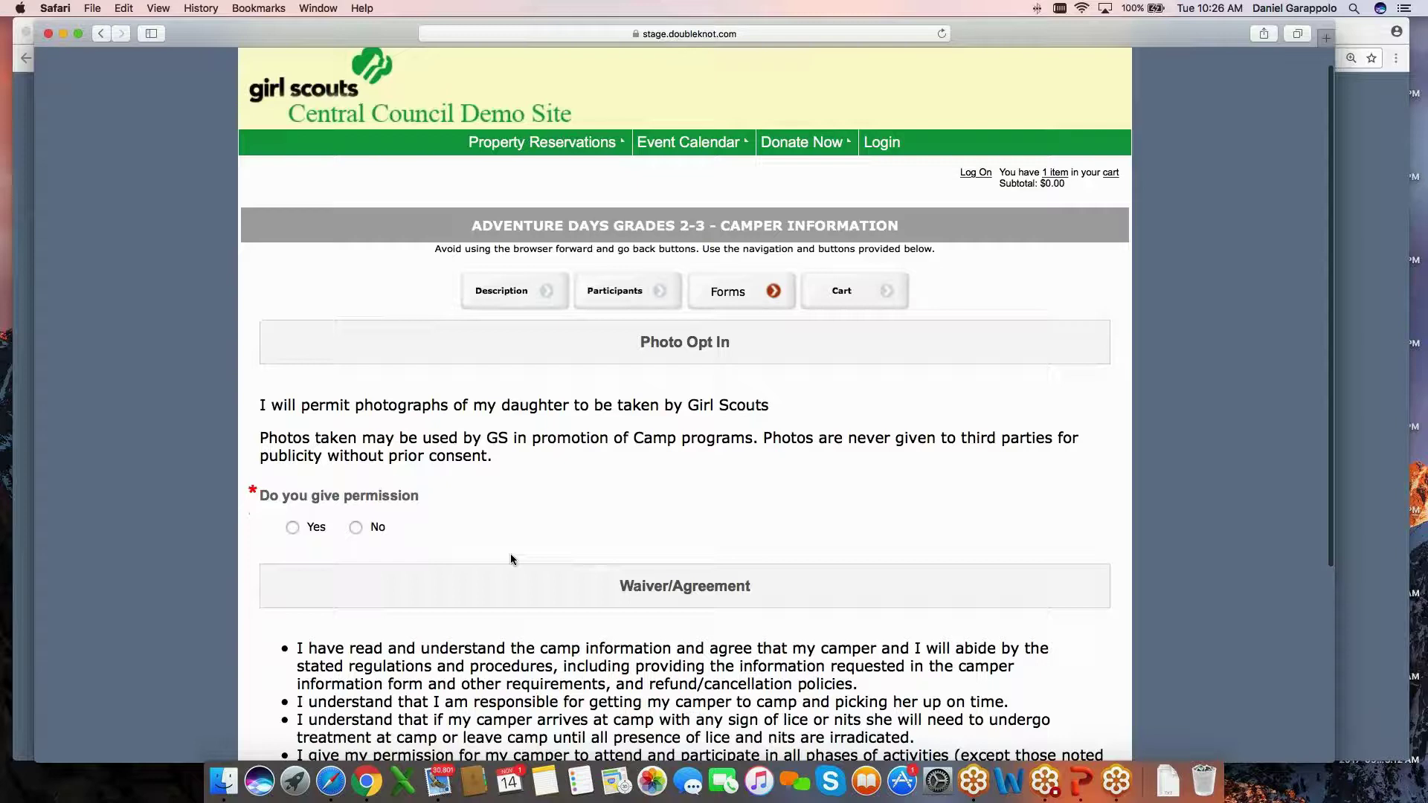
Decline photo permission, accept the waiver, and check out to reach the Care Packages upsell.
{"action": "scroll", "coordinate": [510, 554], "scroll_direction": "down", "scroll_amount": 3}
{"action": "left_click", "coordinate": [356, 433]}
{"action": "scroll", "coordinate": [360, 439], "scroll_direction": "down", "scroll_amount": 3}
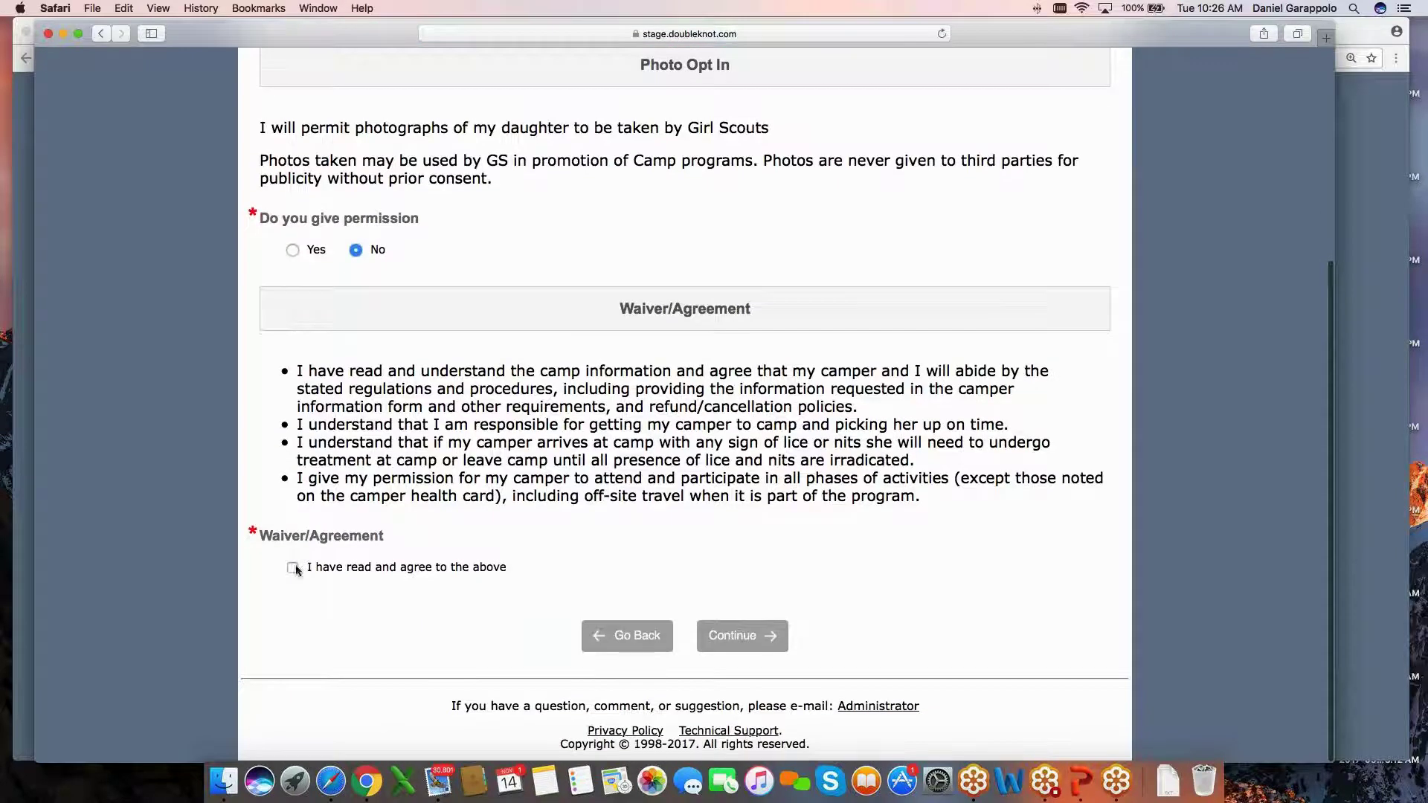
{"action": "left_click", "coordinate": [292, 567]}
{"action": "left_click", "coordinate": [739, 634]}
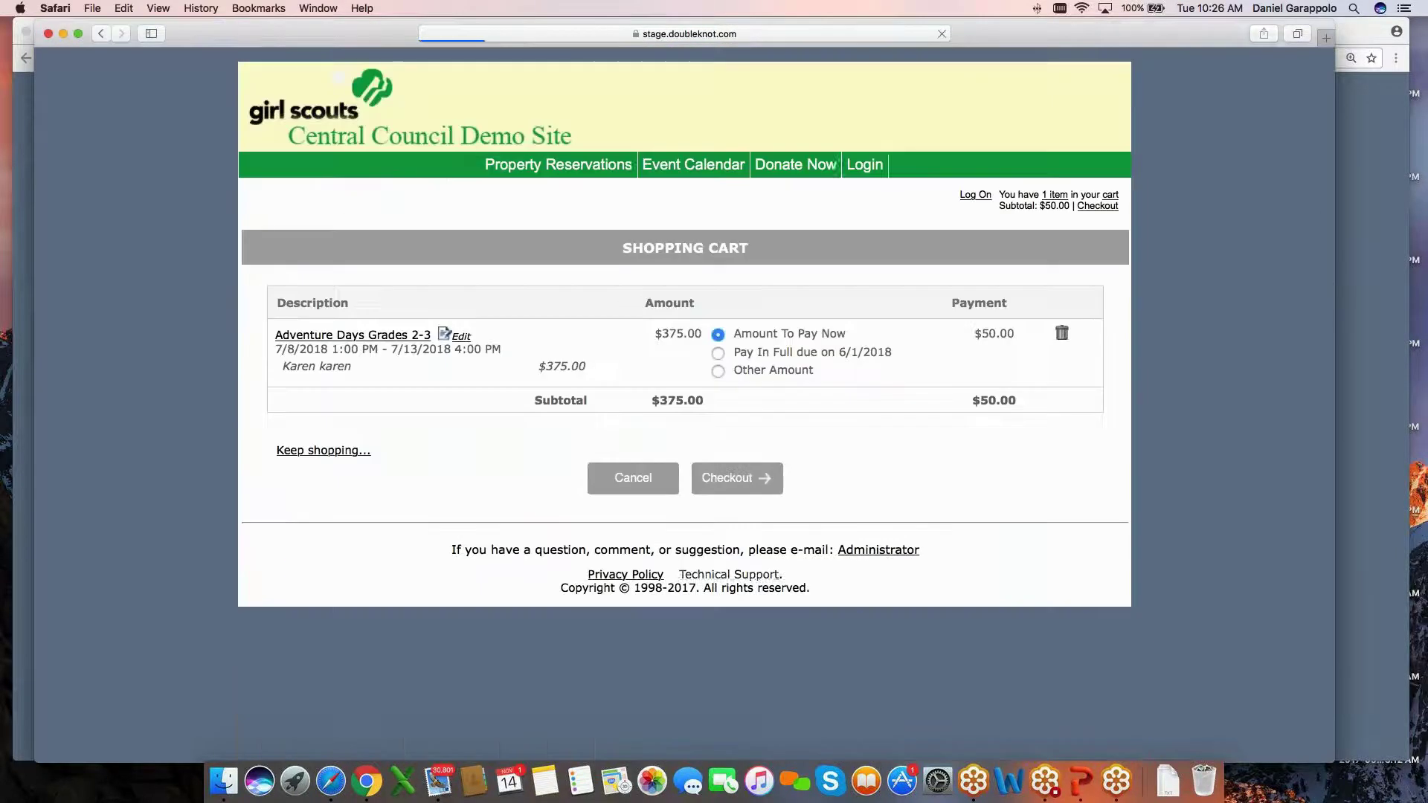
{"action": "left_click", "coordinate": [732, 478]}
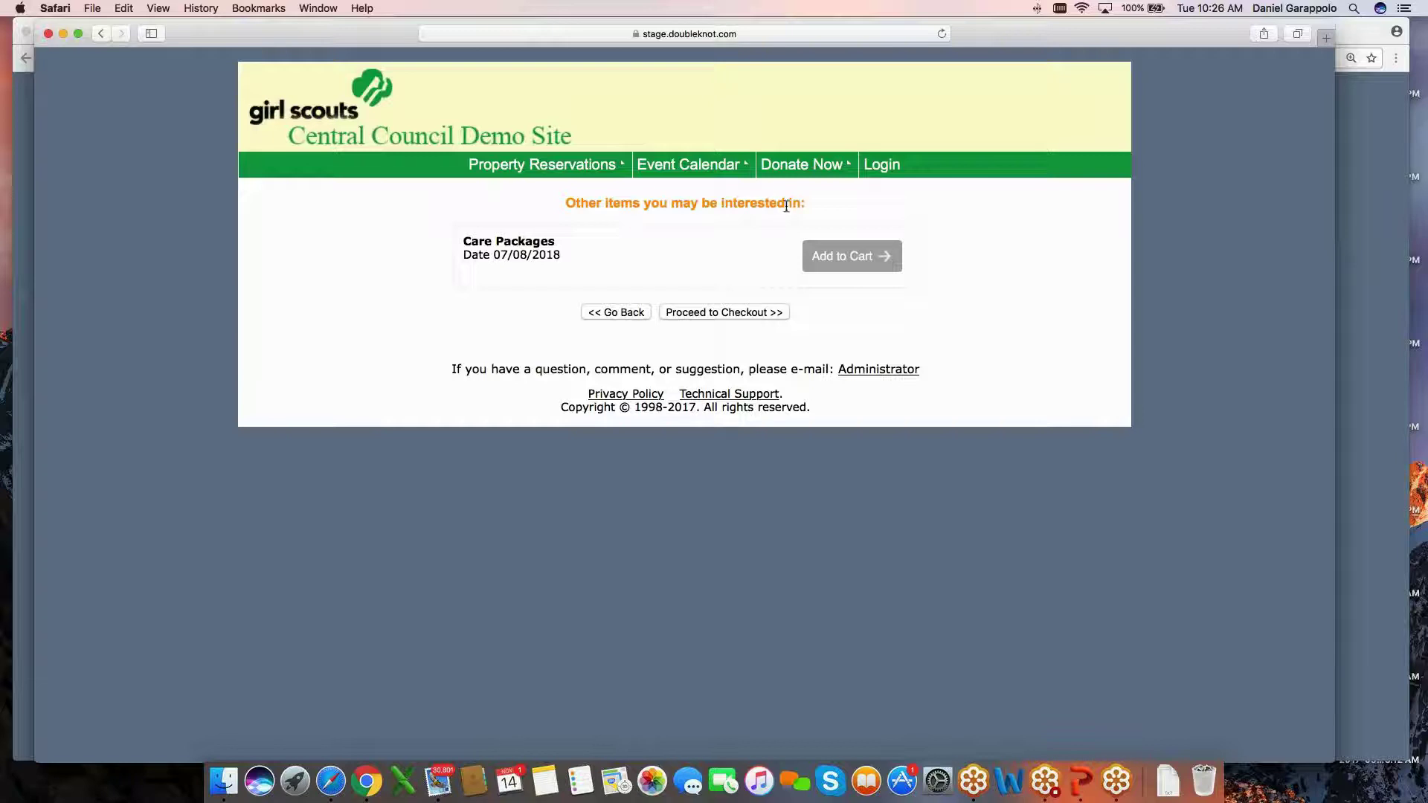
{"action": "left_click_drag", "start_coordinate": [555, 242], "coordinate": [462, 242]}
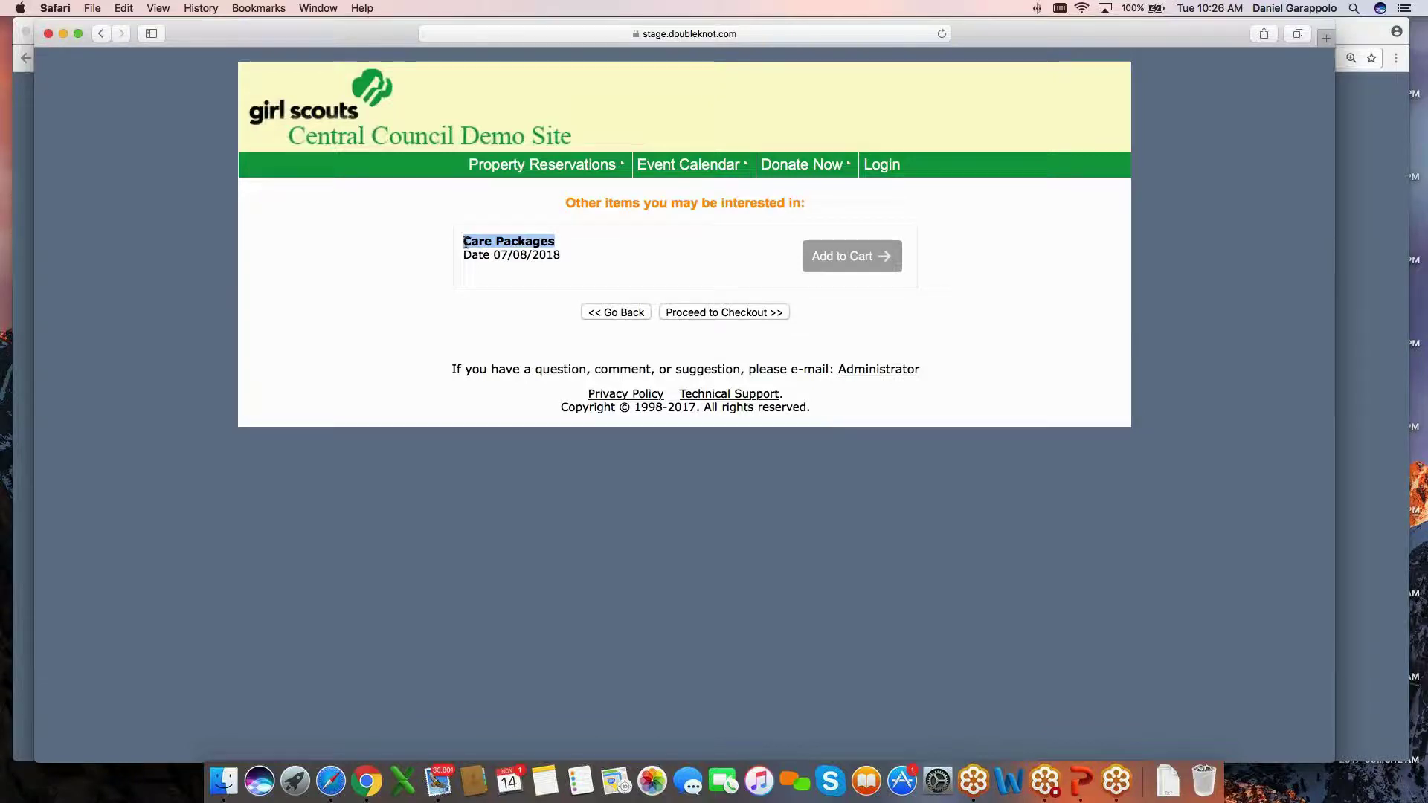
{"action": "left_click", "coordinate": [1352, 330]}
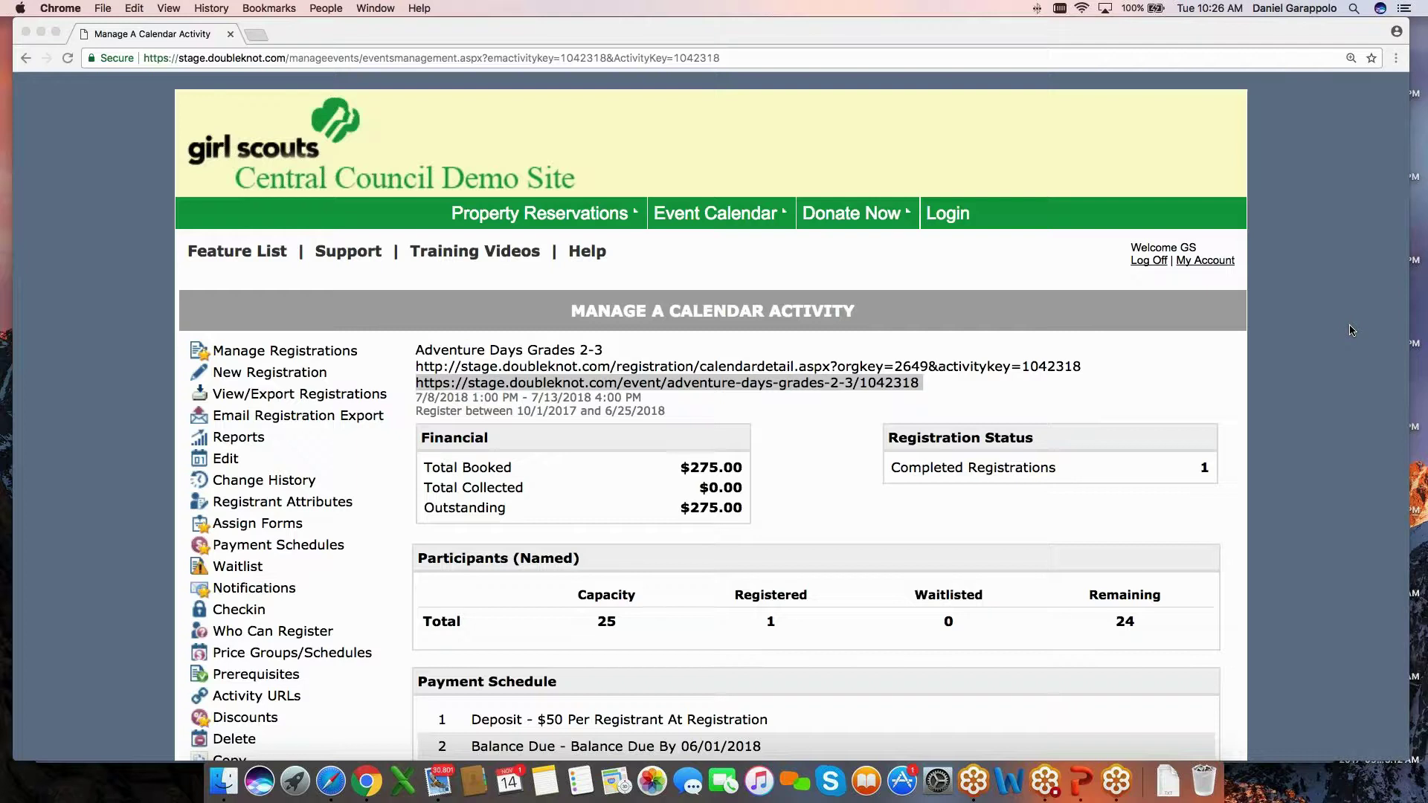
Filter the admin event list to Care Packages, review its one activity, then return to Safari.
{"action": "scroll", "coordinate": [1353, 331], "scroll_direction": "down", "scroll_amount": 5}
{"action": "left_click", "coordinate": [711, 595]}
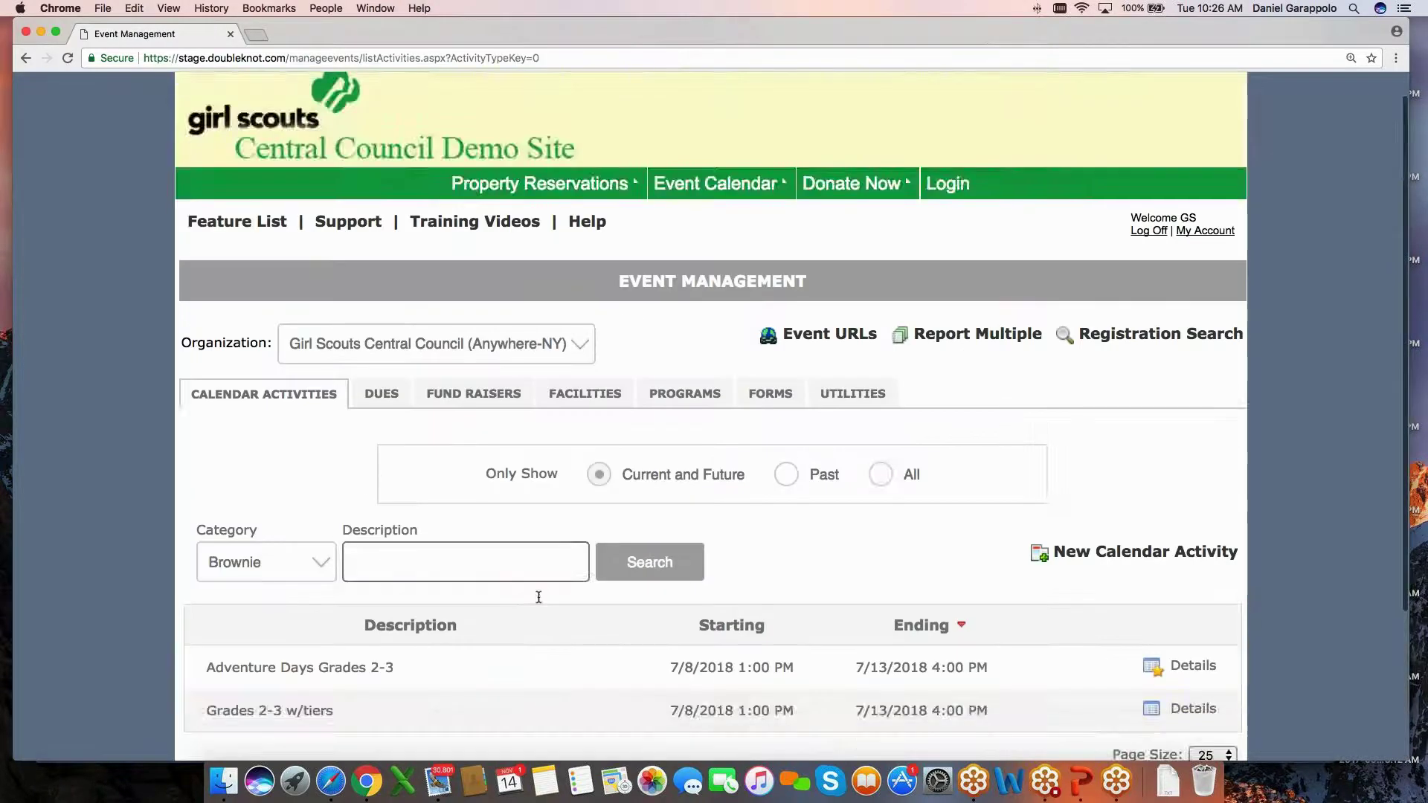
{"action": "scroll", "coordinate": [536, 593], "scroll_direction": "down", "scroll_amount": 5}
{"action": "left_click", "coordinate": [268, 414]}
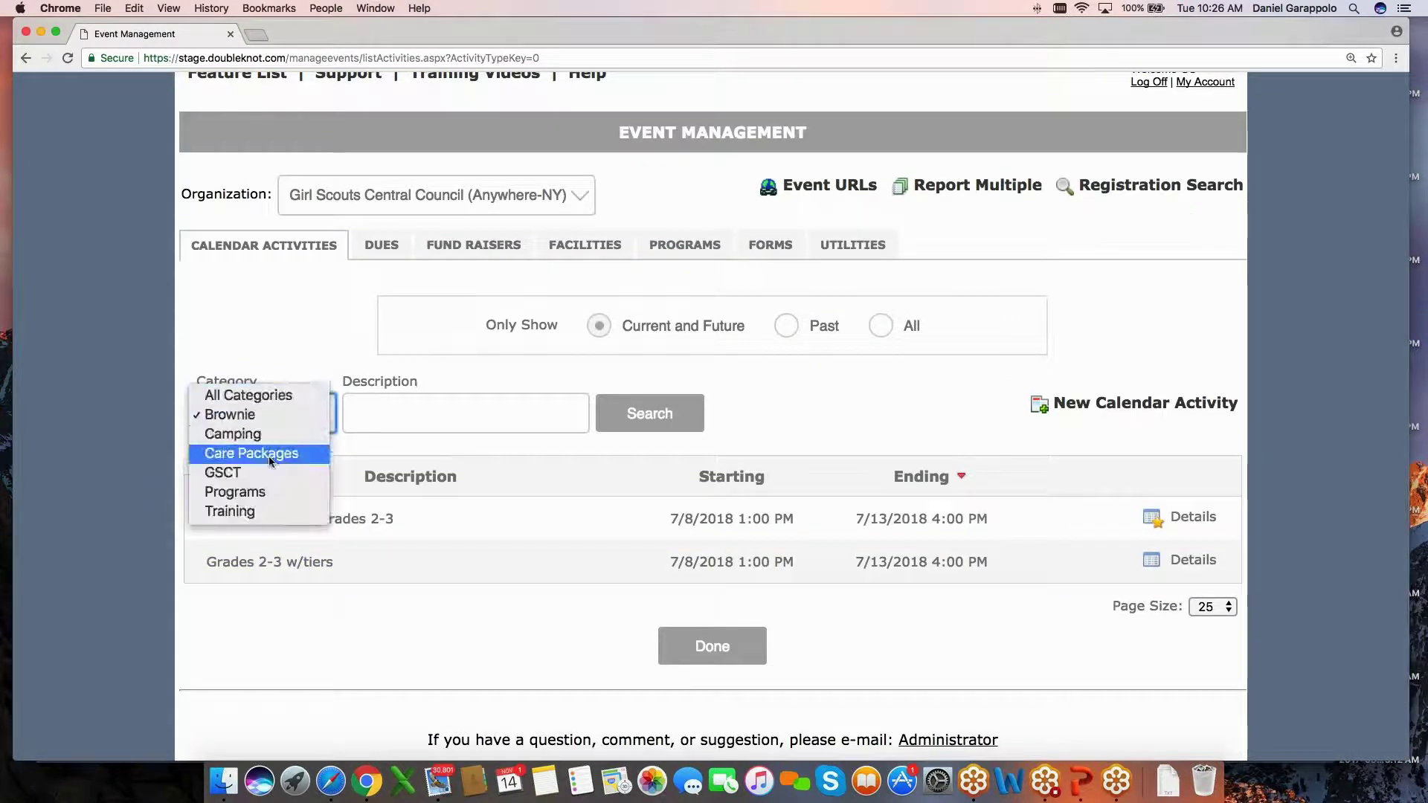
{"action": "left_click", "coordinate": [269, 455]}
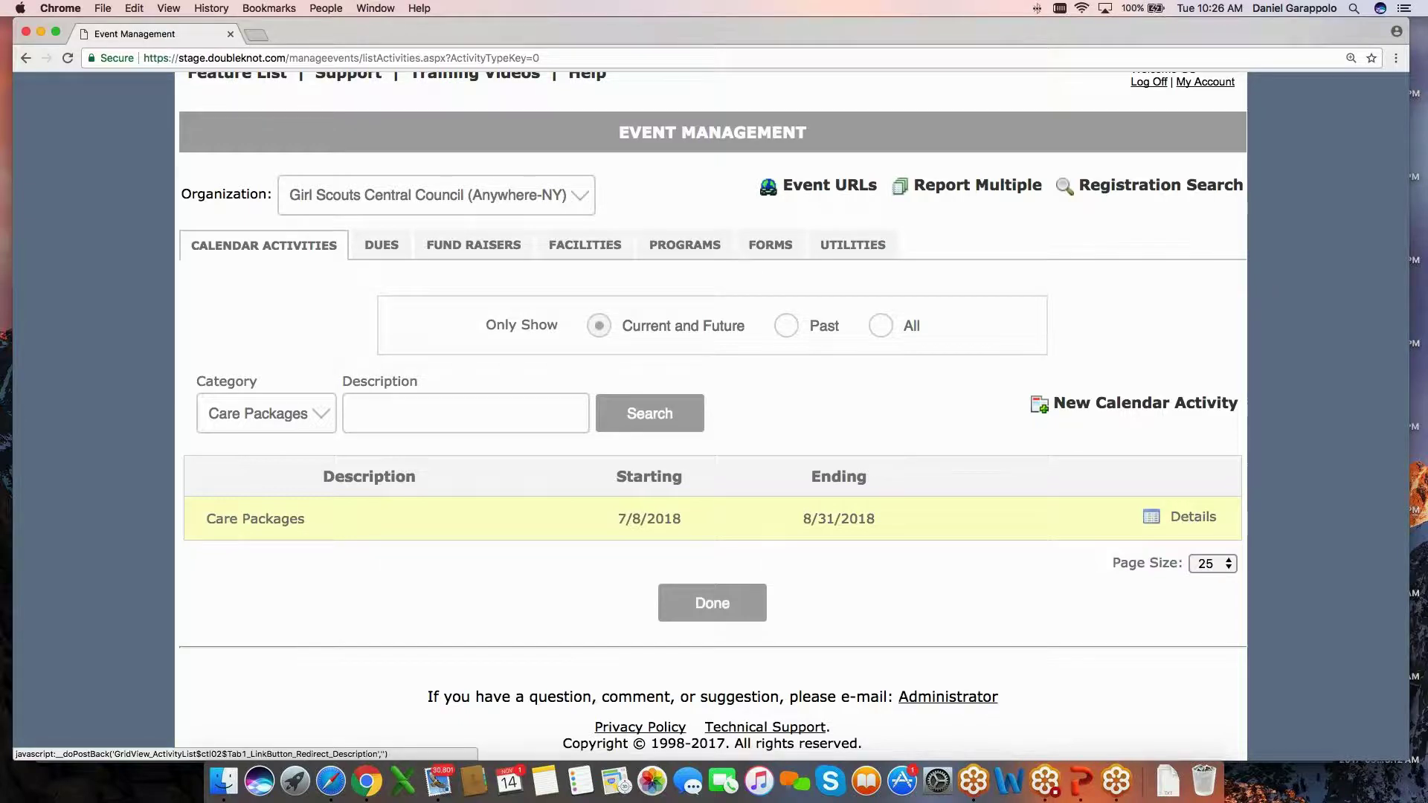
{"action": "scroll", "coordinate": [326, 525], "scroll_direction": "down", "scroll_amount": 1}
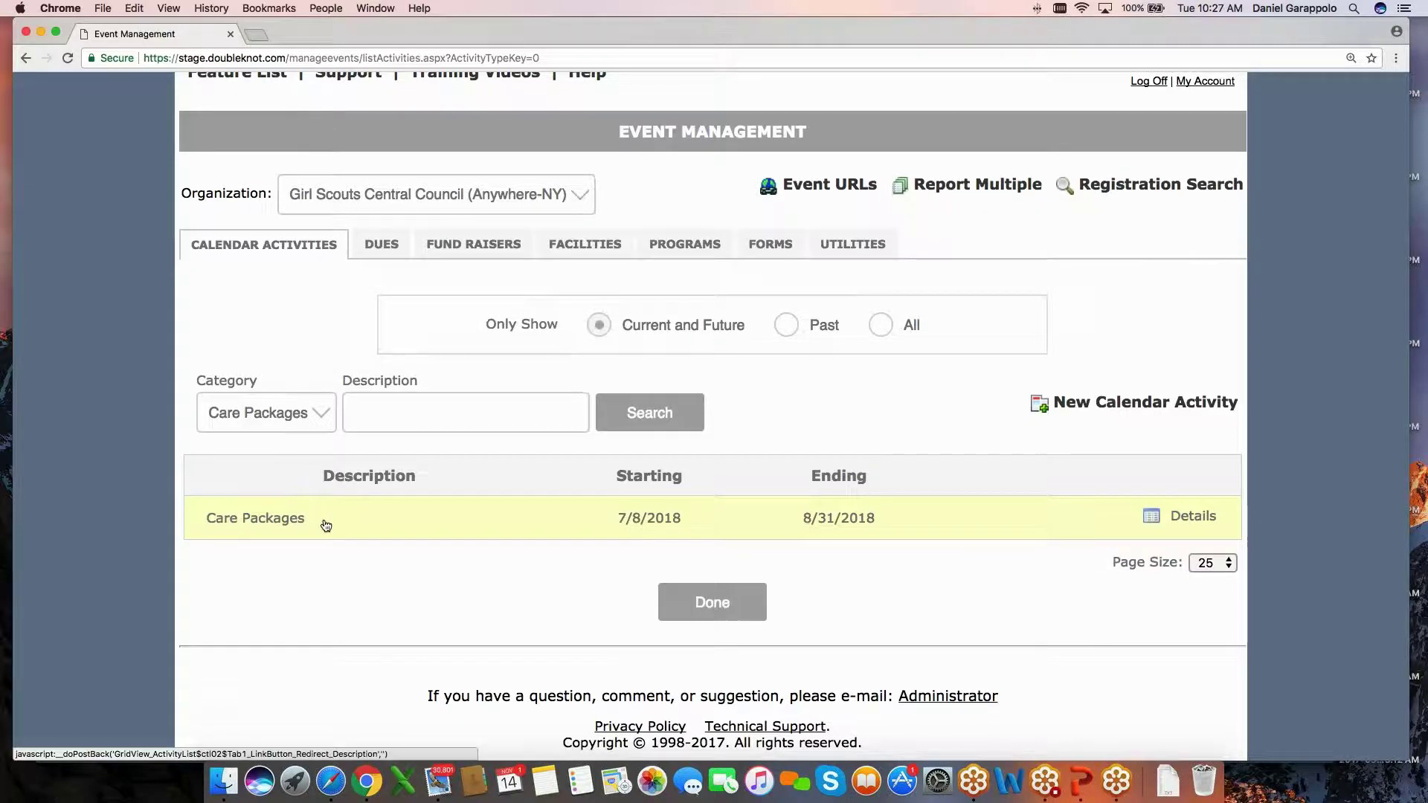
{"action": "scroll", "coordinate": [371, 524], "scroll_direction": "down", "scroll_amount": 1}
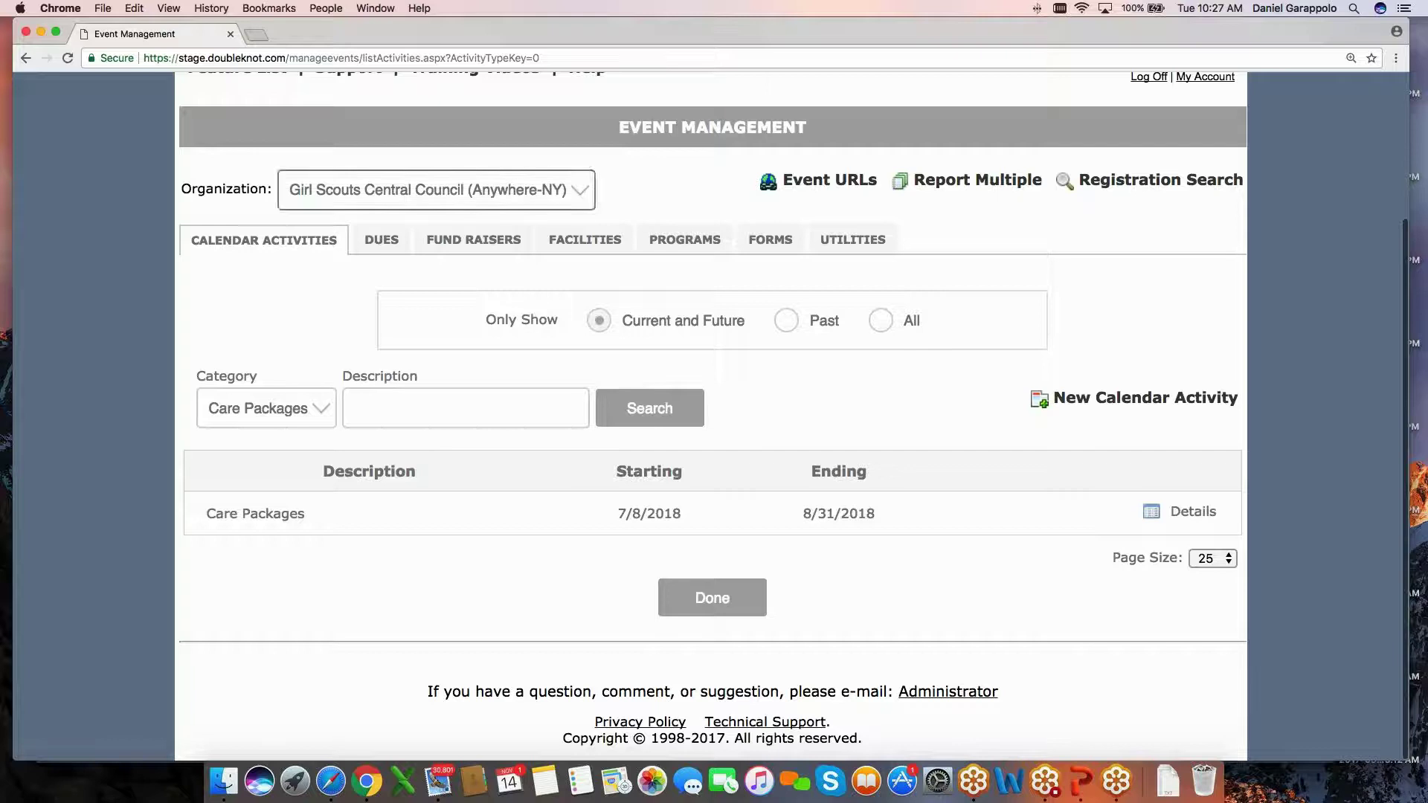
{"action": "left_click", "coordinate": [331, 781]}
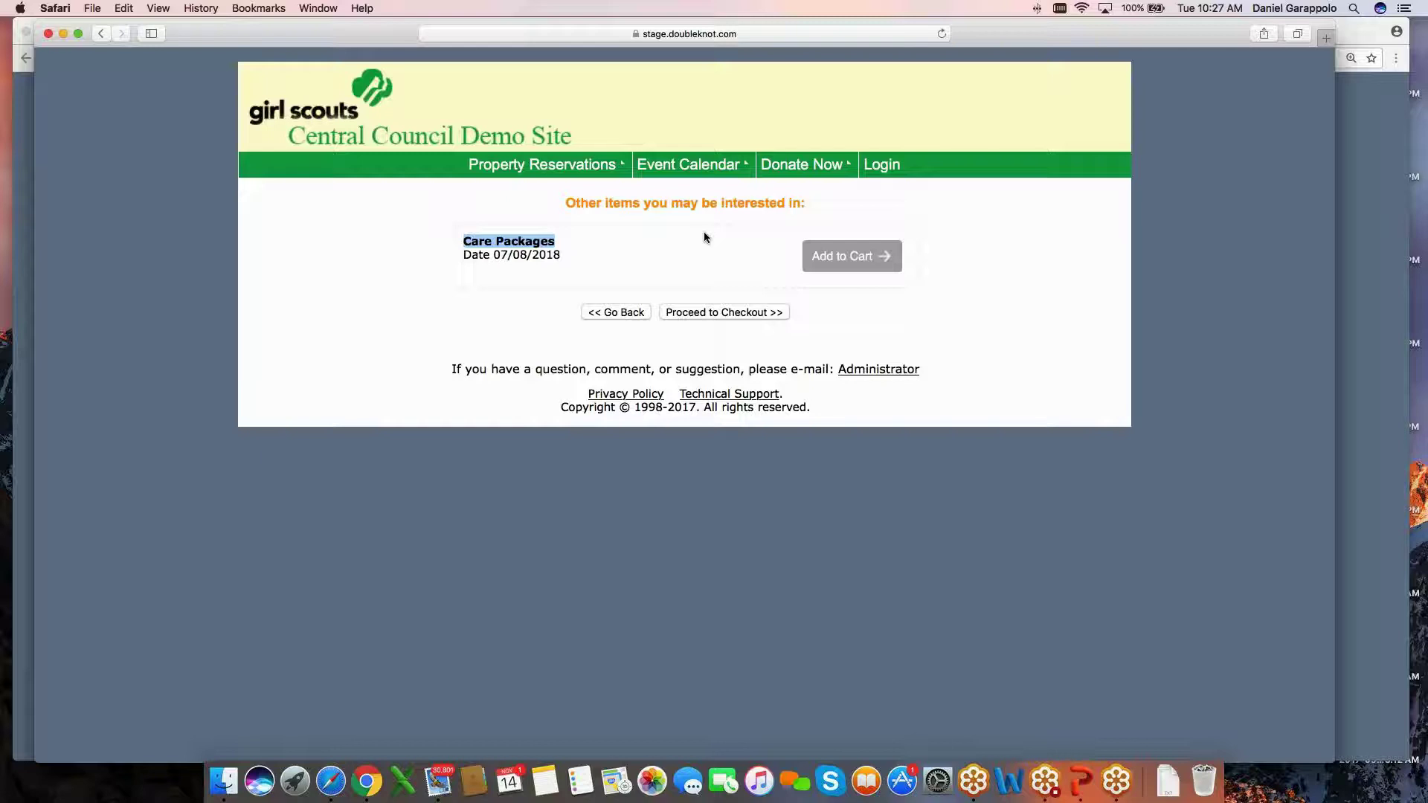
Add Care Packages to the cart and start its registration.
{"action": "left_click", "coordinate": [839, 255]}
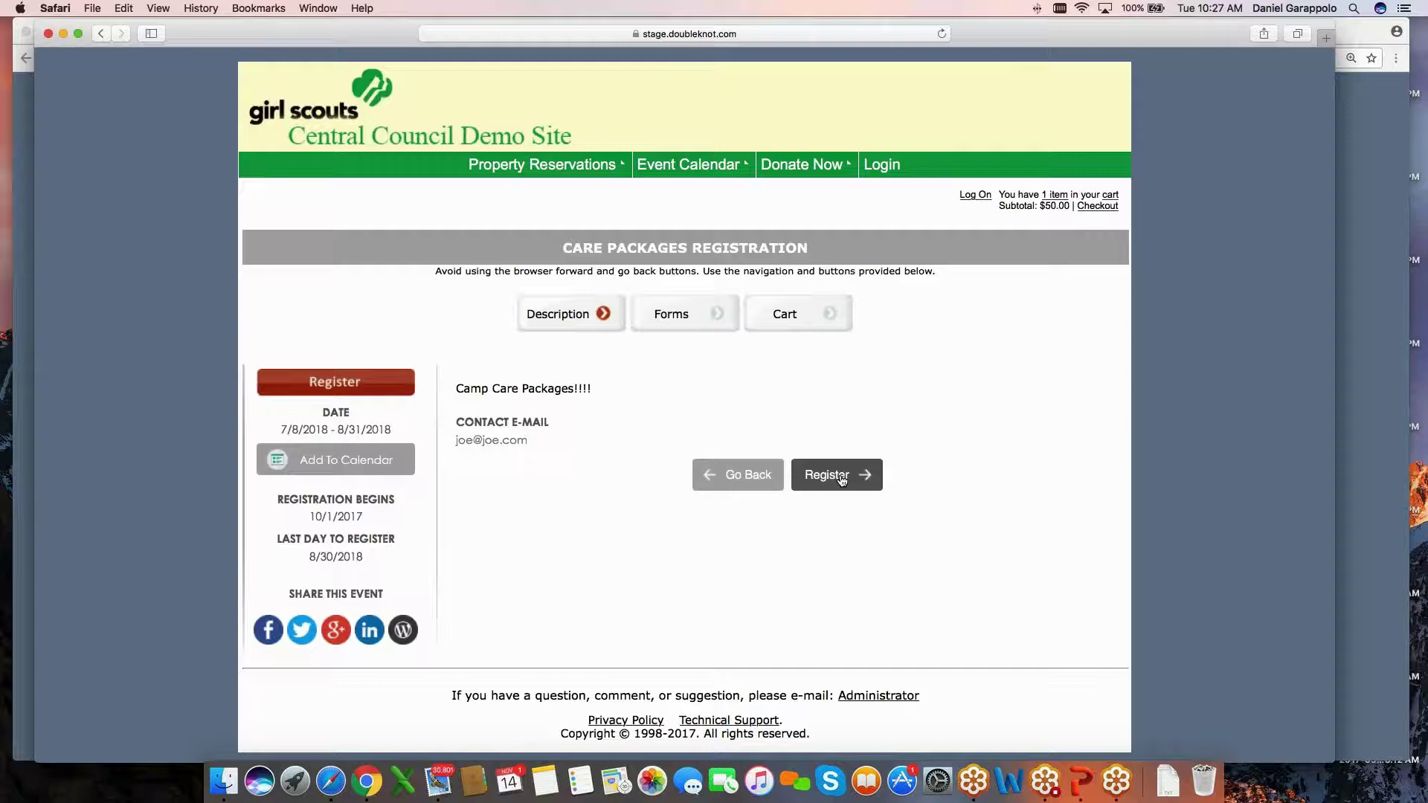
{"action": "left_click", "coordinate": [842, 480]}
{"action": "scroll", "coordinate": [436, 383], "scroll_direction": "down", "scroll_amount": 5}
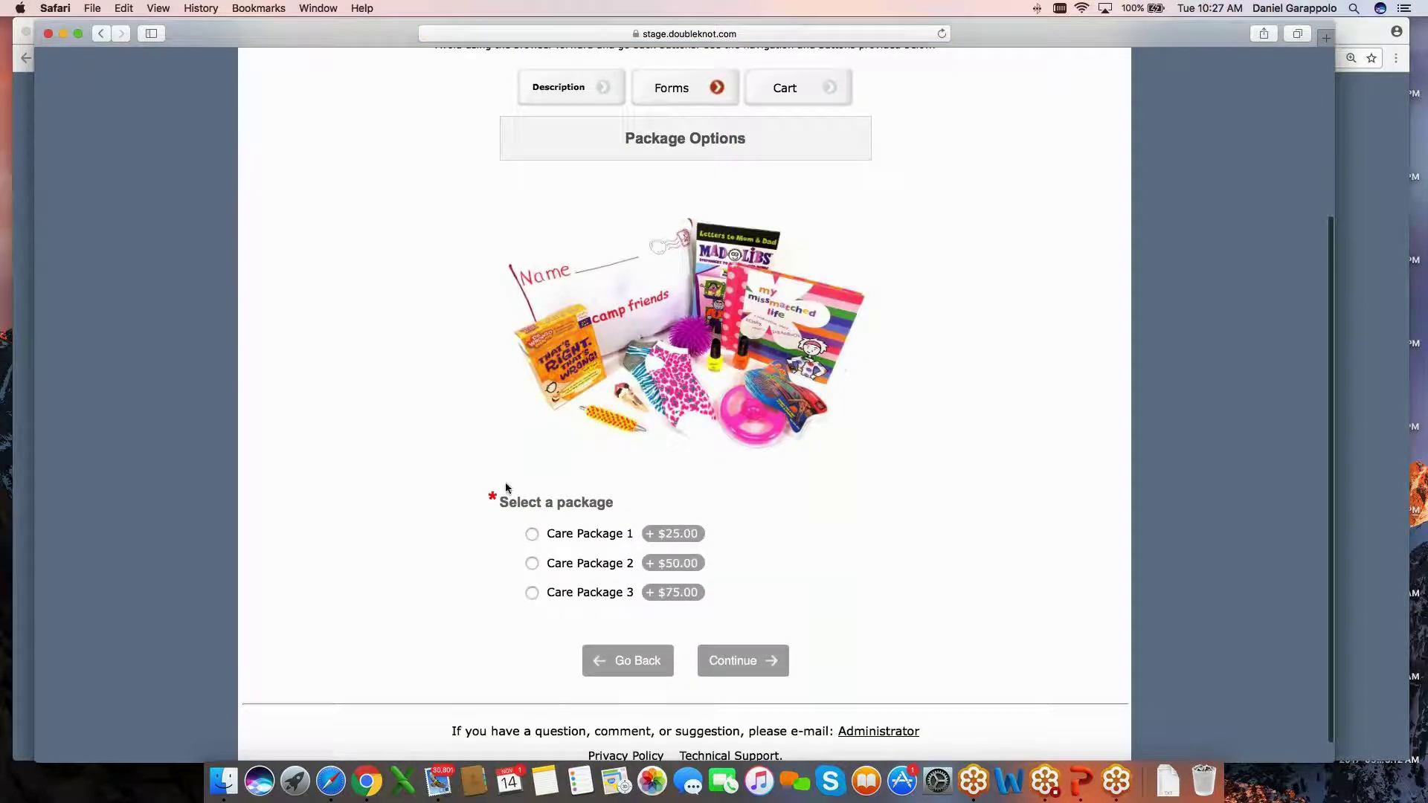
{"action": "scroll", "coordinate": [559, 349], "scroll_direction": "down", "scroll_amount": 1}
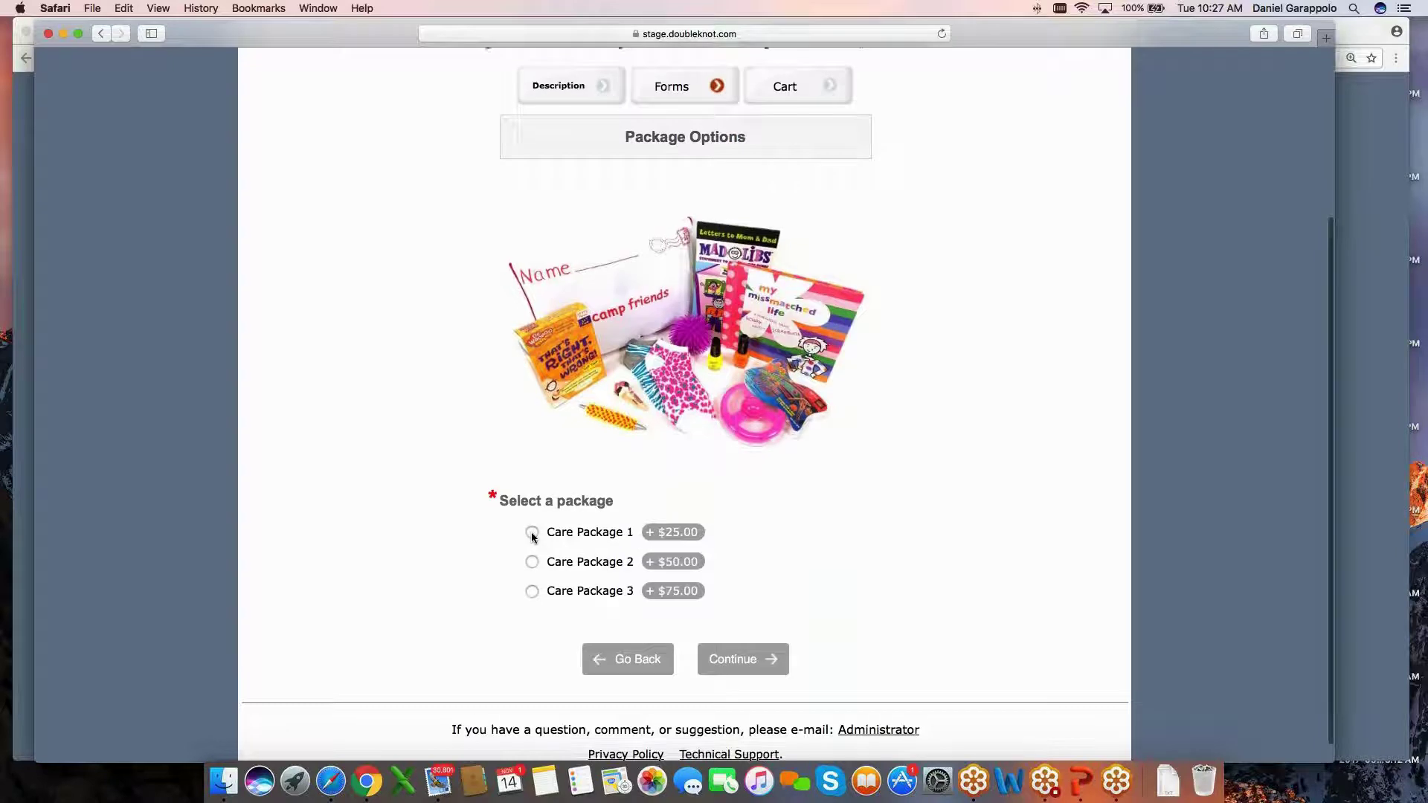
{"action": "scroll", "coordinate": [533, 537], "scroll_direction": "down", "scroll_amount": 1}
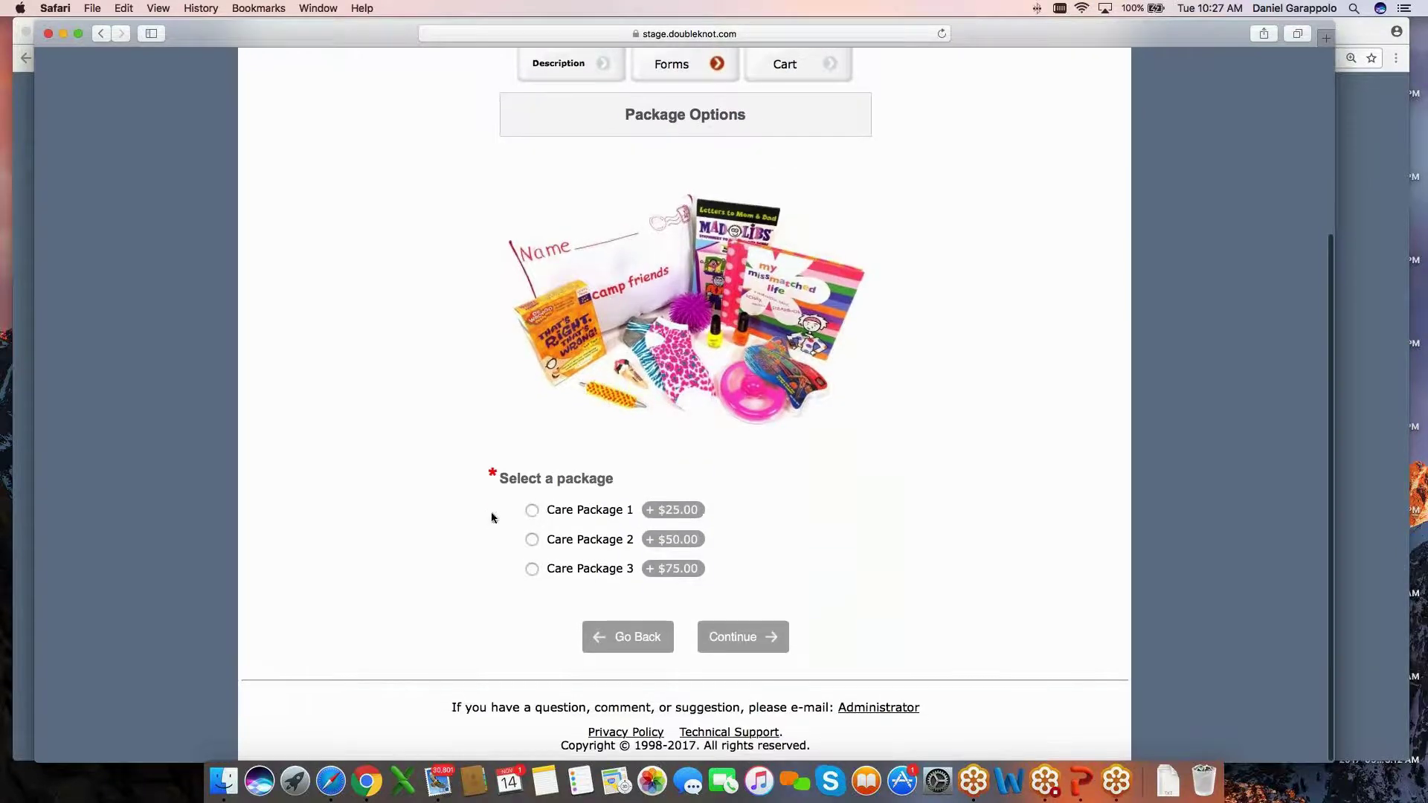
{"action": "scroll", "coordinate": [494, 513], "scroll_direction": "up", "scroll_amount": 1}
{"action": "scroll", "coordinate": [521, 505], "scroll_direction": "down", "scroll_amount": 1}
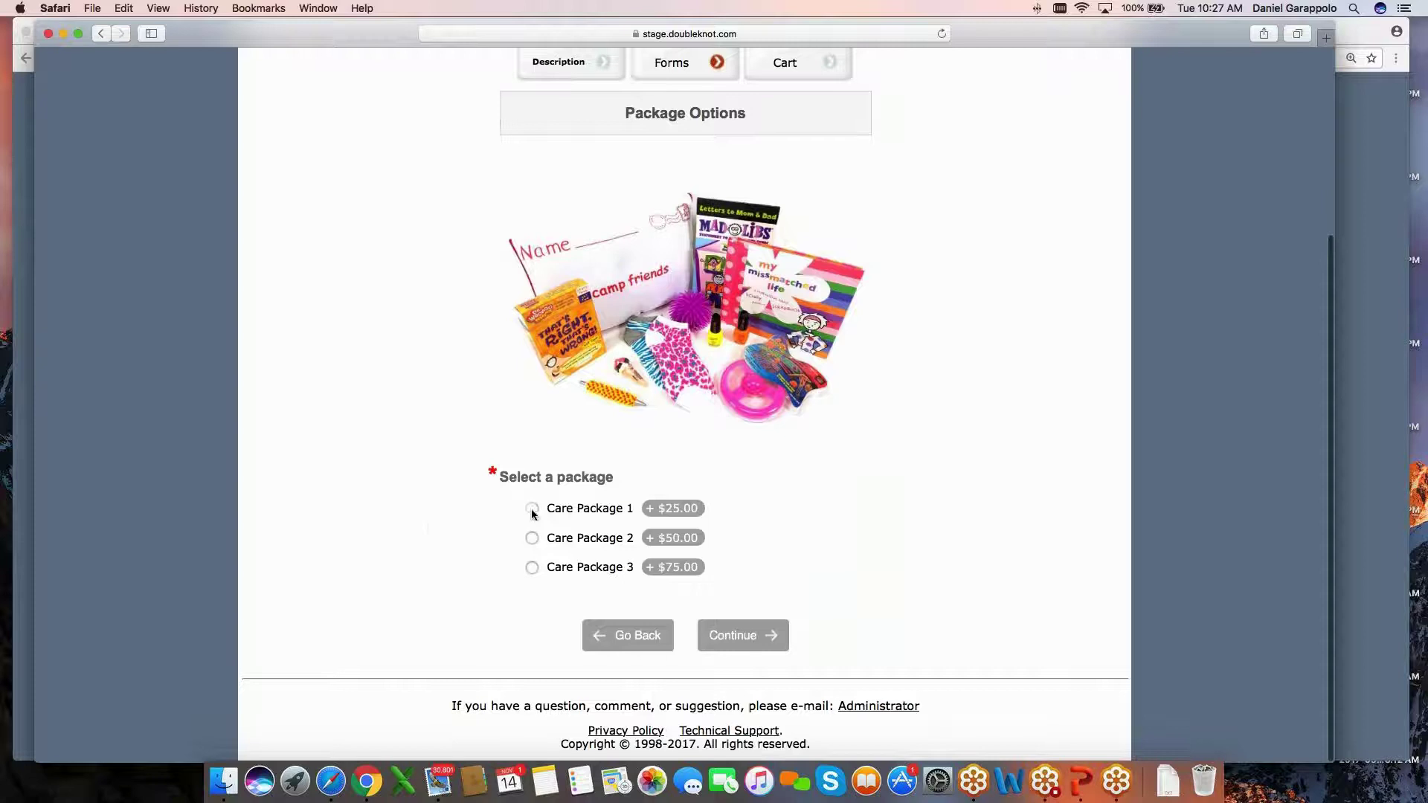
Choose Care Package 1 at $25.00 and check out the $75.00 two-item cart.
{"action": "left_click", "coordinate": [532, 508]}
{"action": "left_click", "coordinate": [750, 645]}
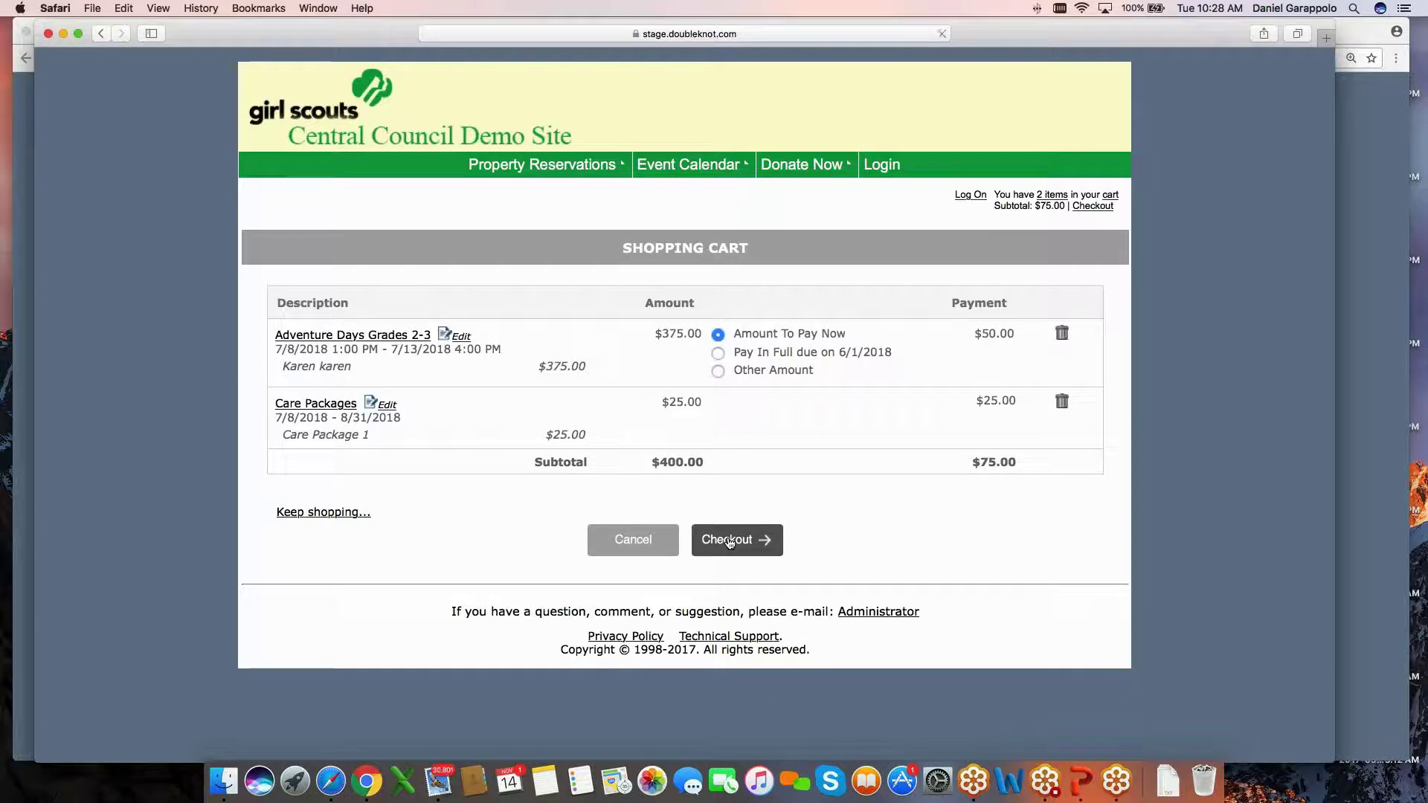
{"action": "left_click", "coordinate": [730, 542]}
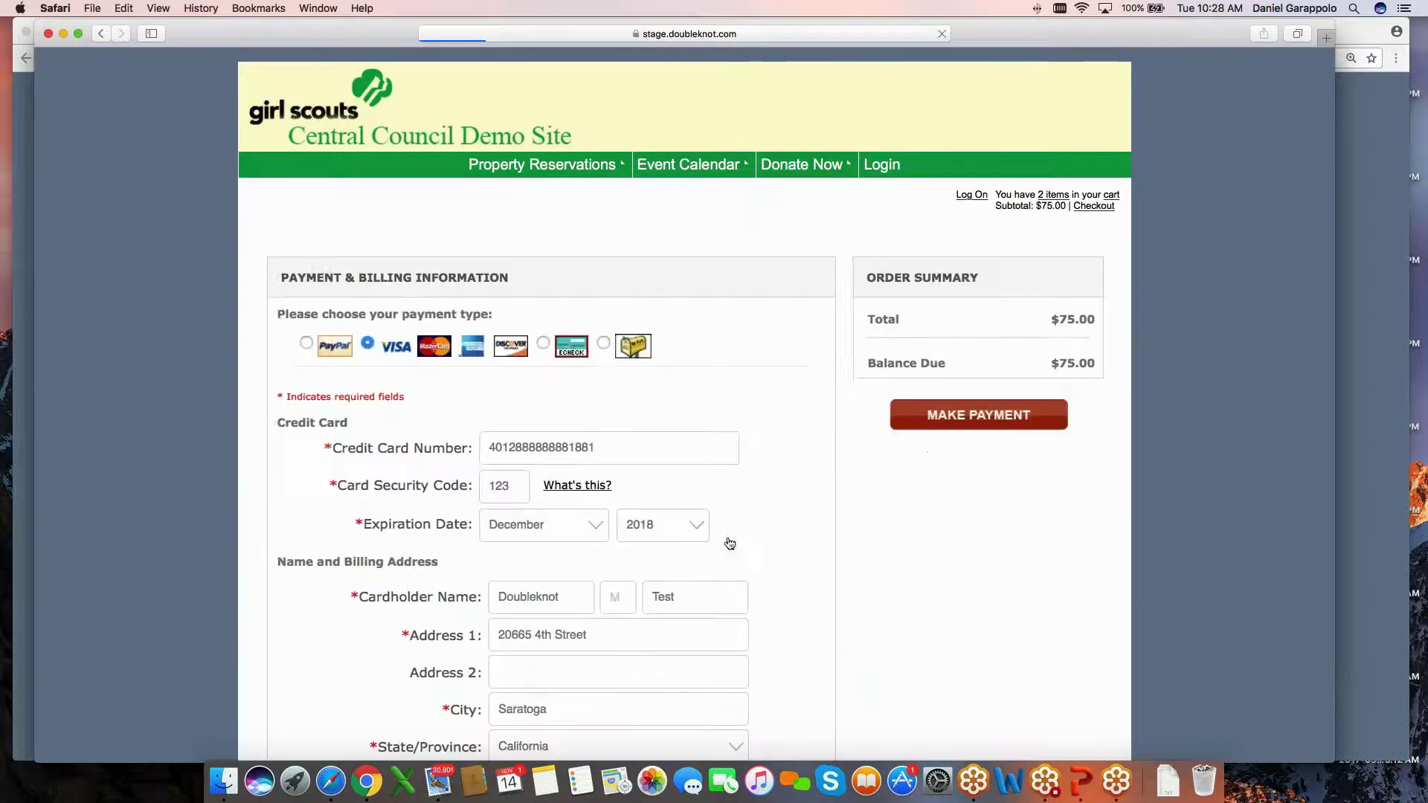
{"action": "scroll", "coordinate": [384, 315], "scroll_direction": "down", "scroll_amount": 1}
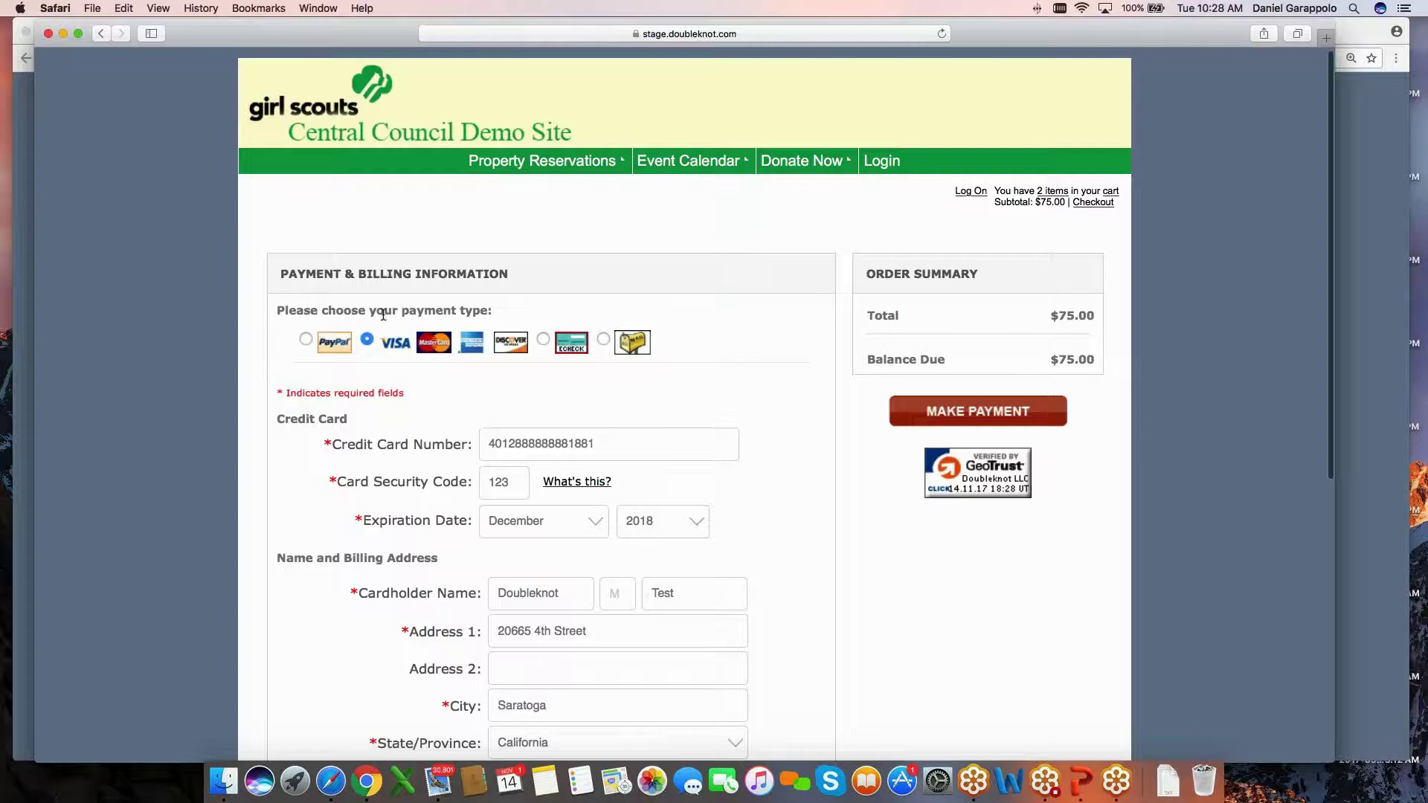
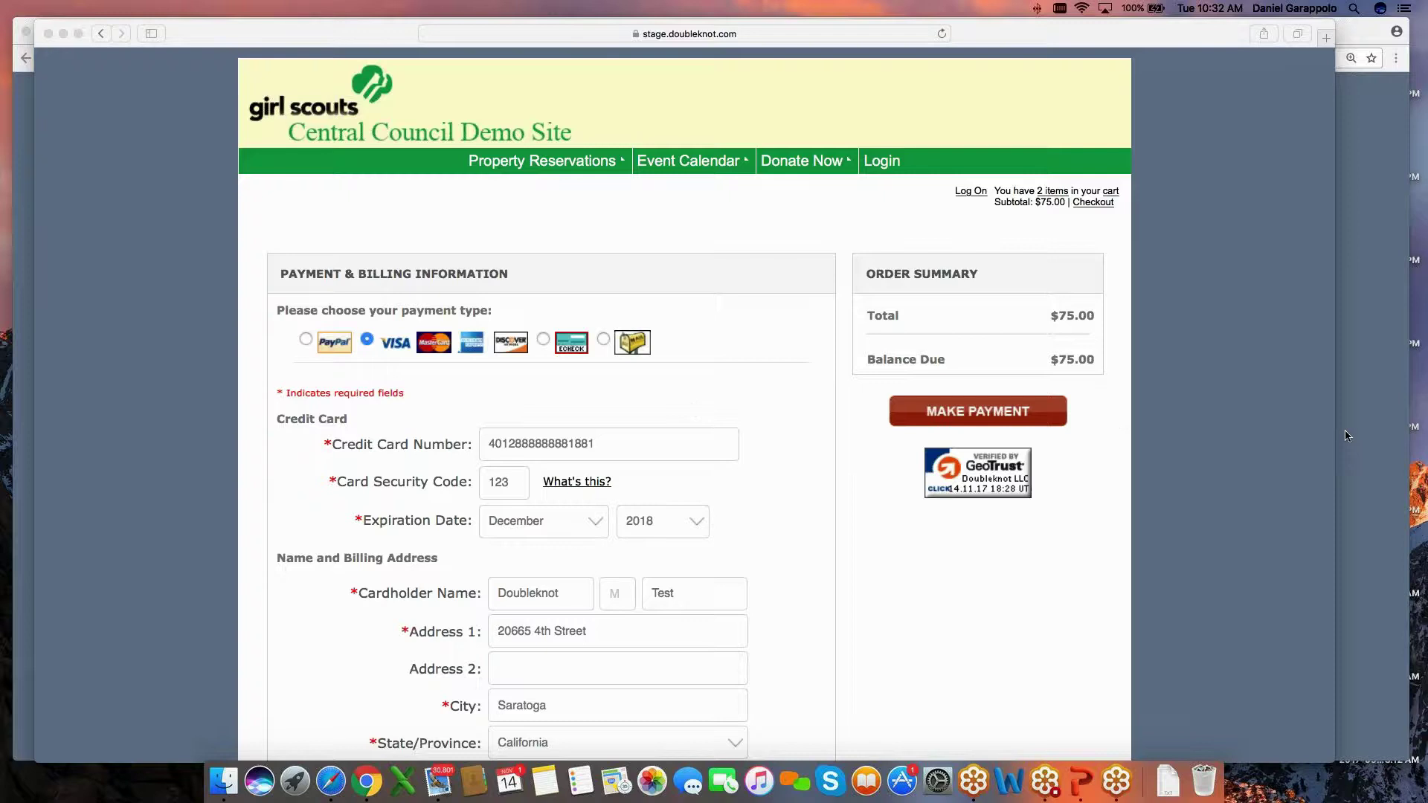
Bring the Event Management page listing the Care Packages activity back to the front.
{"action": "left_click", "coordinate": [1367, 437]}
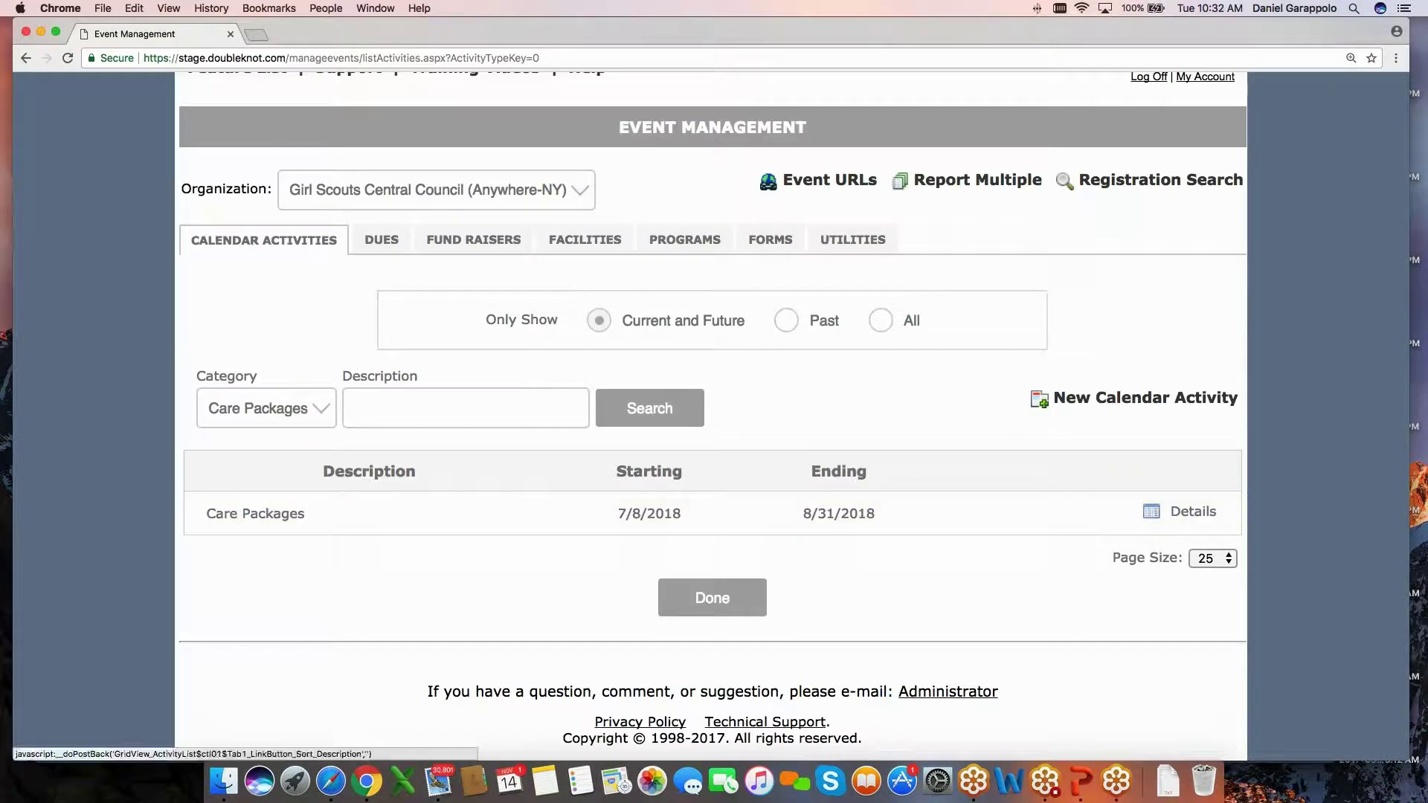
Filter the calendar activities to the Brownie category and preview the Grades 2-3 w/tiers activity.
{"action": "left_click", "coordinate": [266, 409]}
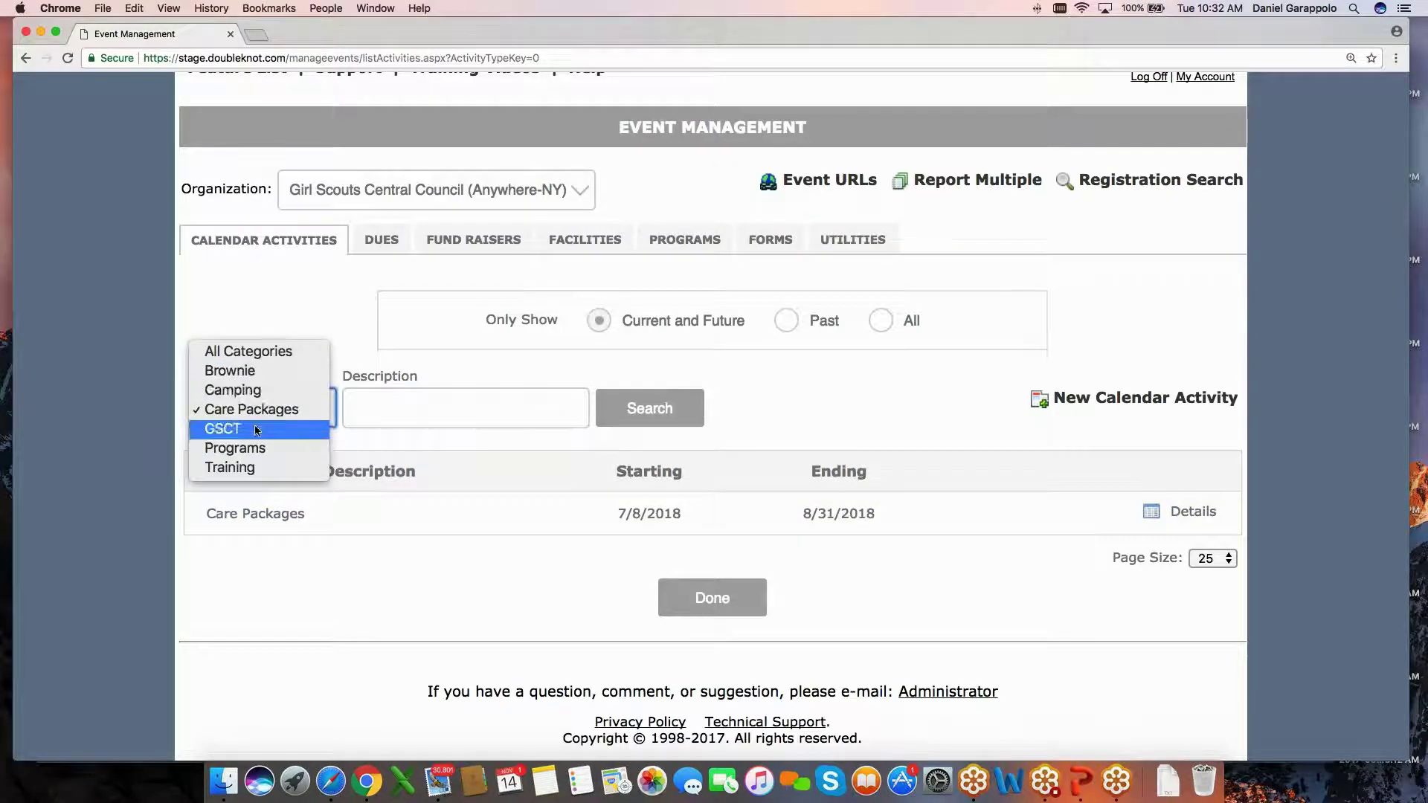
{"action": "left_click", "coordinate": [245, 372]}
{"action": "scroll", "coordinate": [295, 443], "scroll_direction": "down", "scroll_amount": 2}
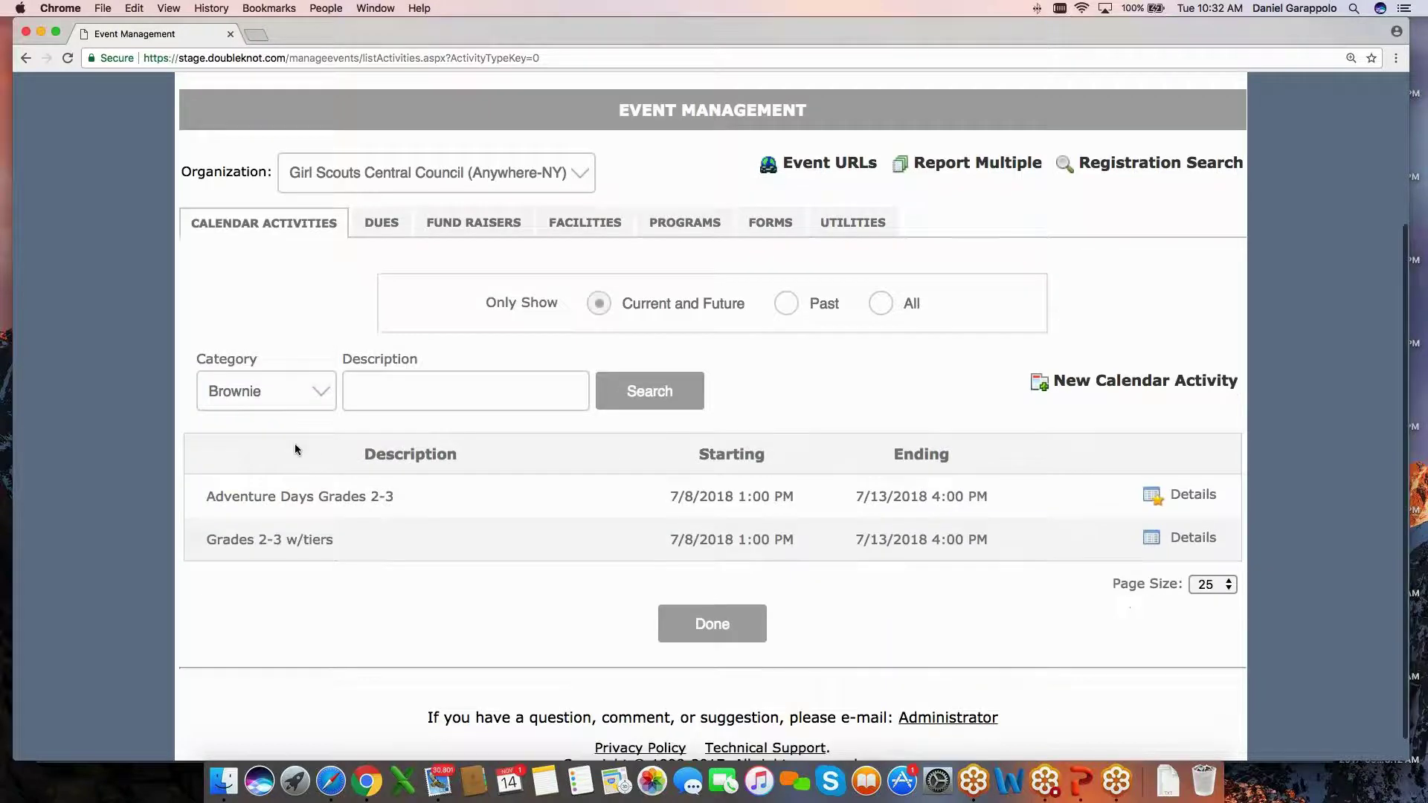
{"action": "left_click", "coordinate": [269, 513]}
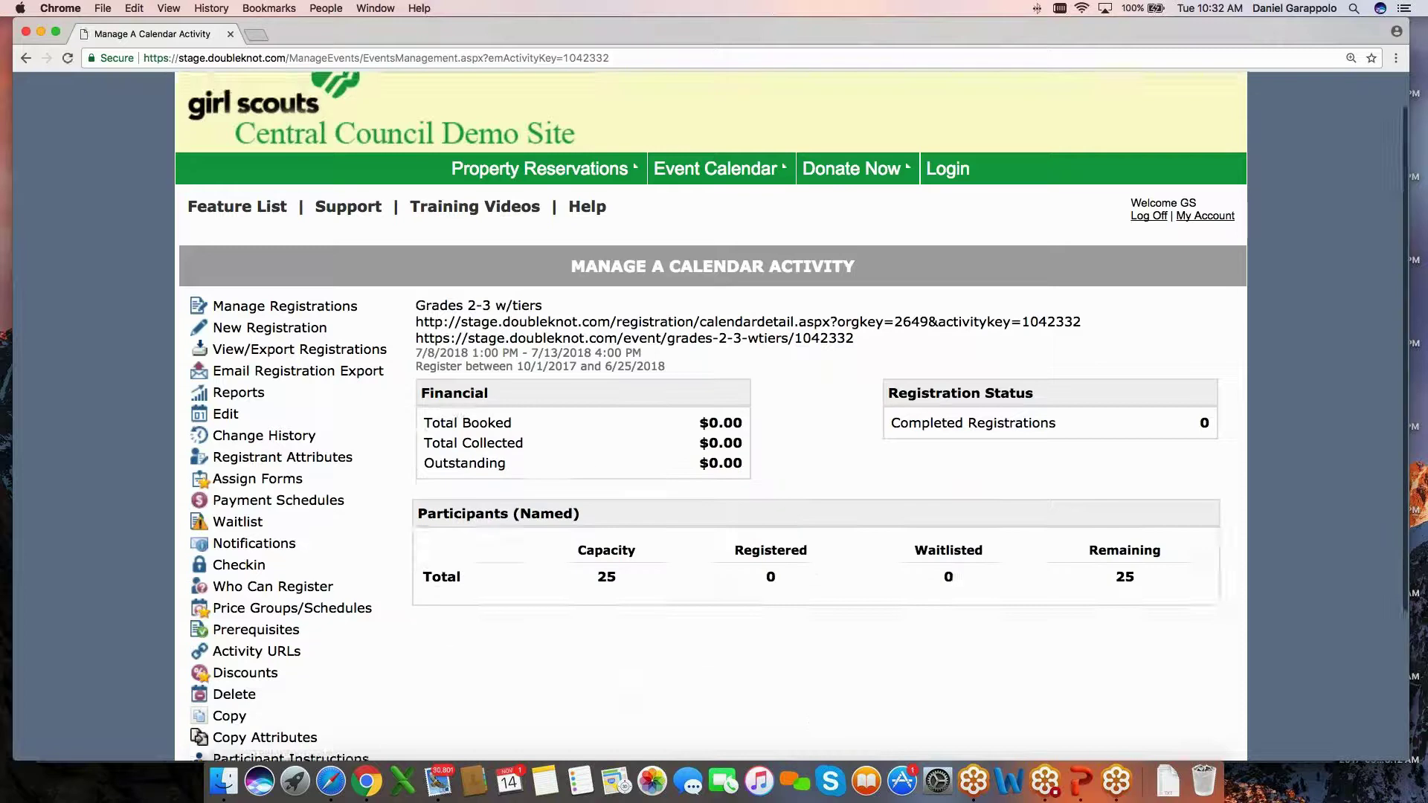
{"action": "scroll", "coordinate": [813, 688], "scroll_direction": "down", "scroll_amount": 3}
{"action": "left_click", "coordinate": [712, 681]}
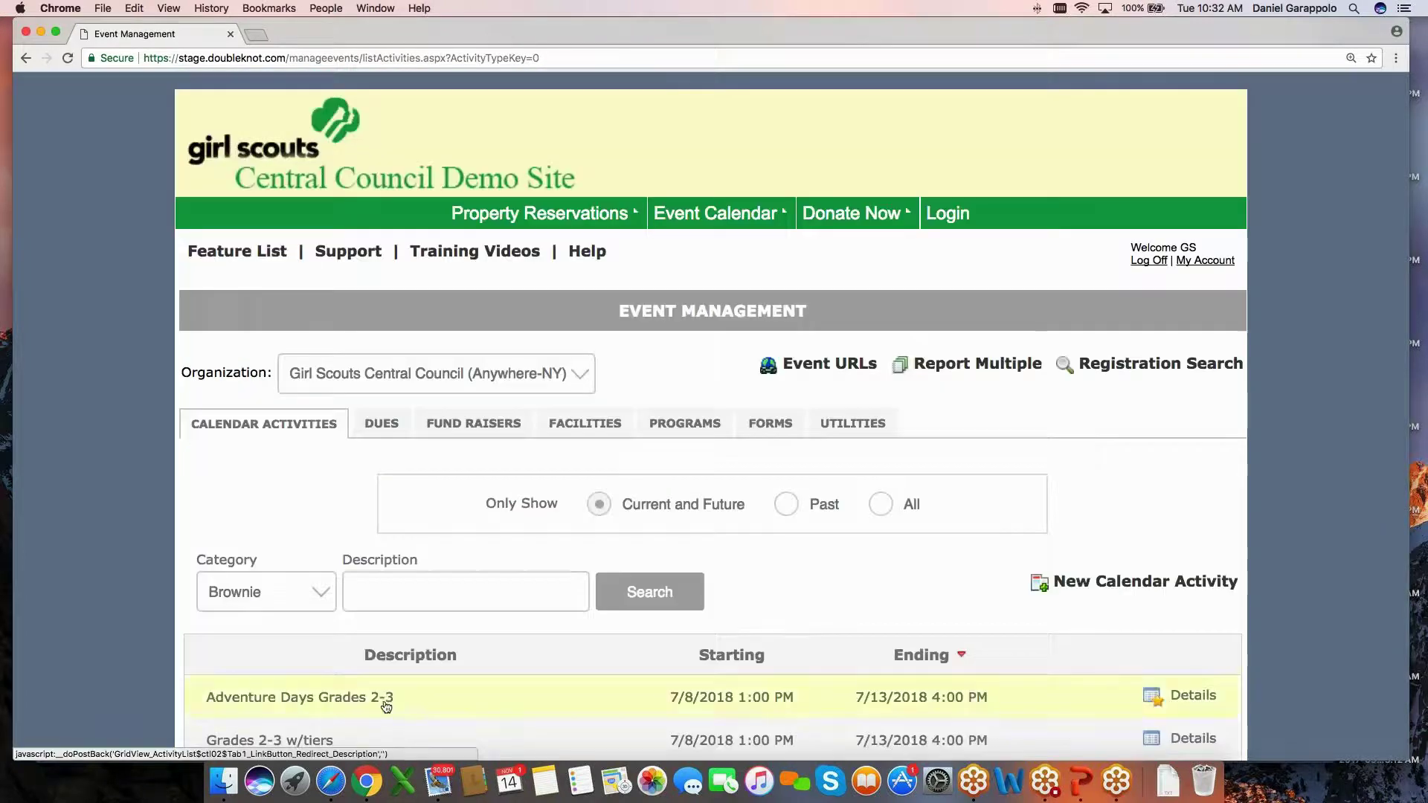
Open Adventure Days Grades 2-3 and review its overview showing $275.00 outstanding.
{"action": "left_click", "coordinate": [299, 697]}
{"action": "scroll", "coordinate": [712, 447], "scroll_direction": "down", "scroll_amount": 3}
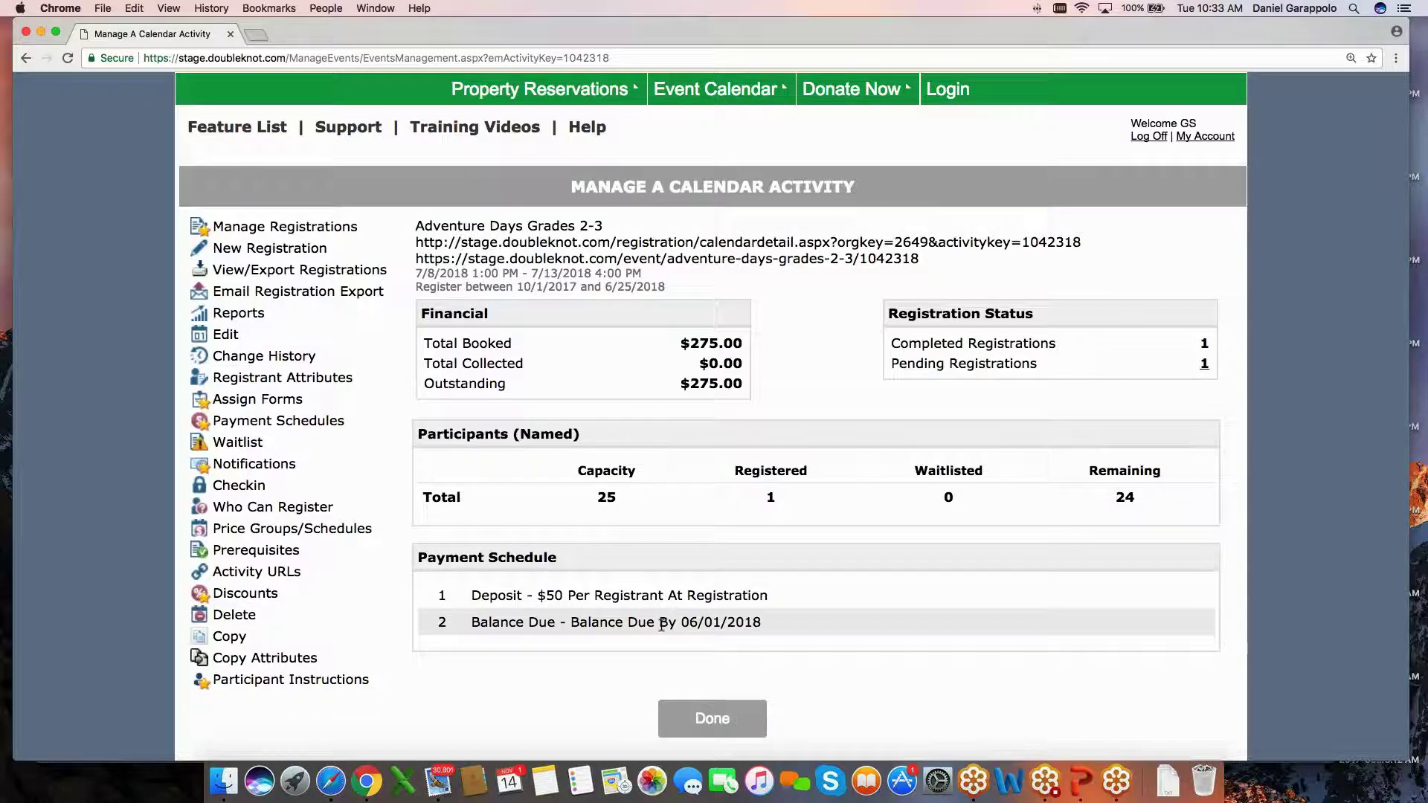
{"action": "scroll", "coordinate": [632, 610], "scroll_direction": "down", "scroll_amount": 1}
{"action": "scroll", "coordinate": [632, 621], "scroll_direction": "down", "scroll_amount": 1}
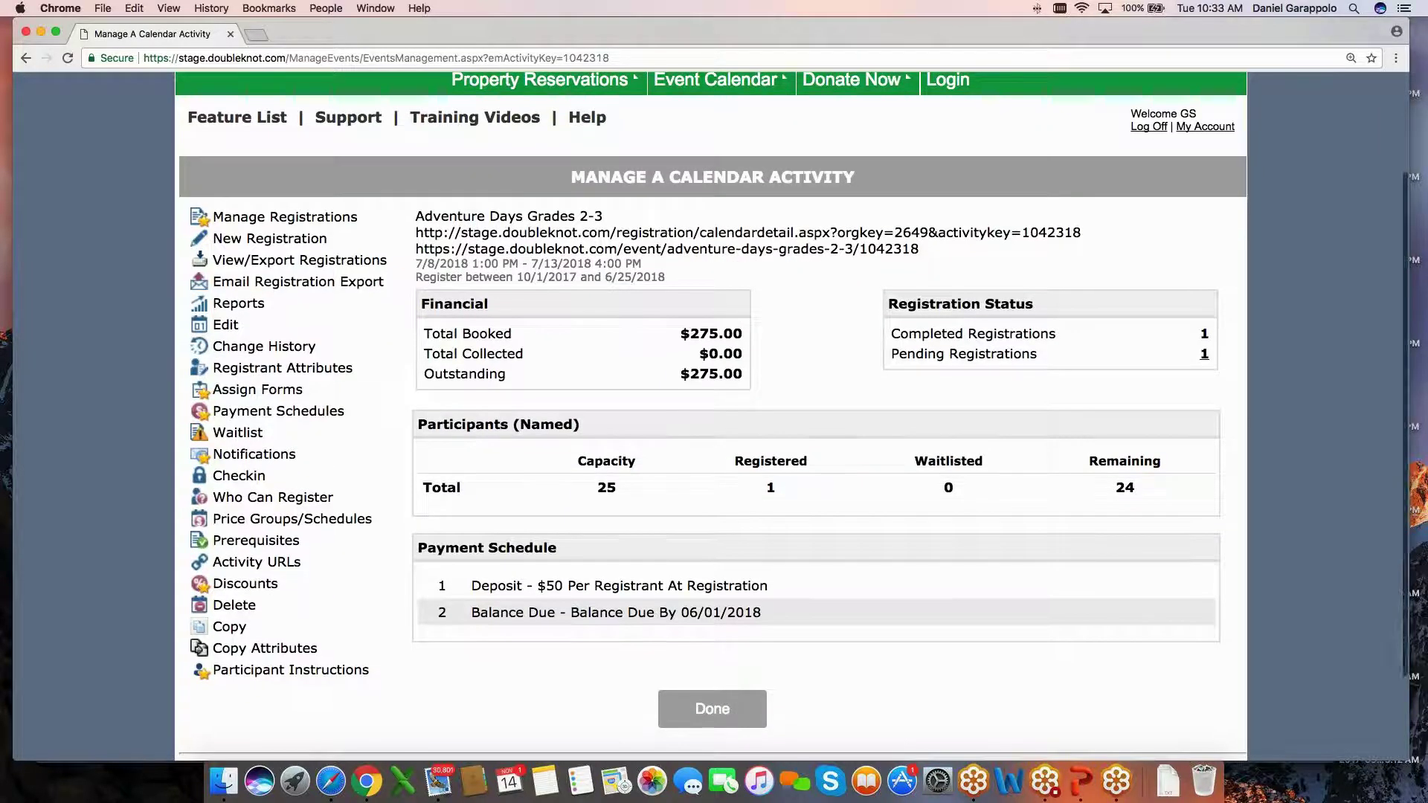
{"action": "scroll", "coordinate": [528, 602], "scroll_direction": "down", "scroll_amount": 1}
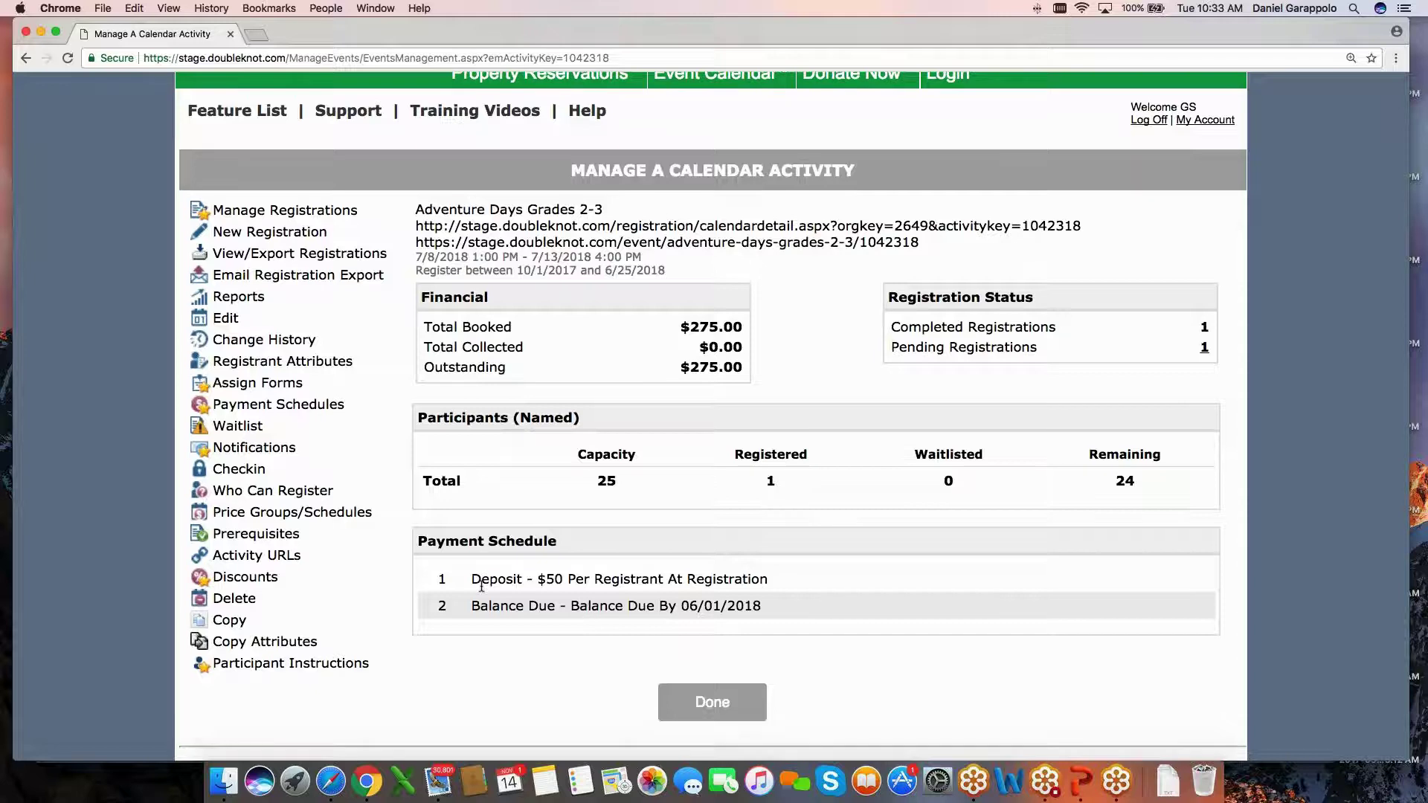
{"action": "scroll", "coordinate": [481, 587], "scroll_direction": "down", "scroll_amount": 5}
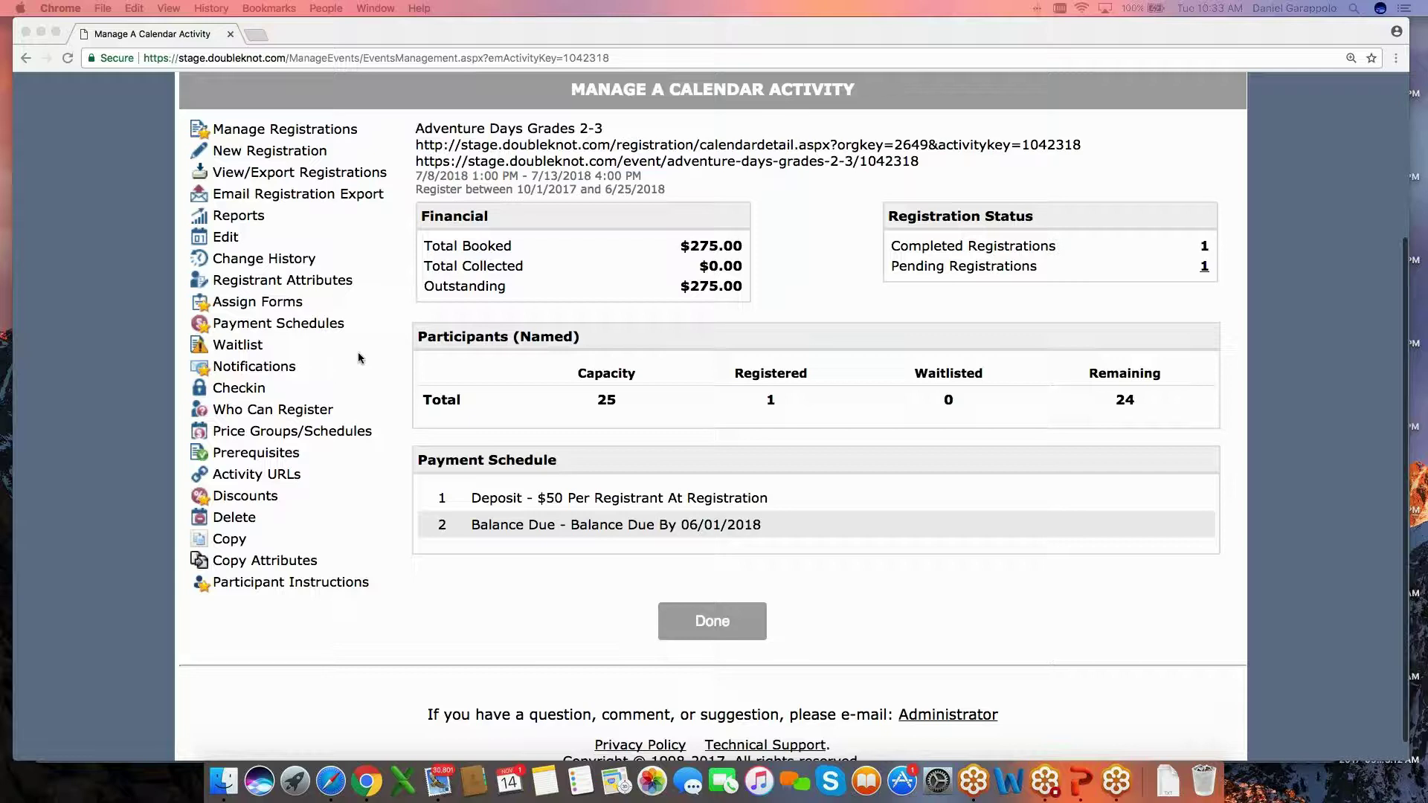
{"action": "scroll", "coordinate": [358, 351], "scroll_direction": "up", "scroll_amount": 1}
{"action": "left_click", "coordinate": [326, 146]}
View the payments on the activity's single test registration.
{"action": "left_click", "coordinate": [325, 143]}
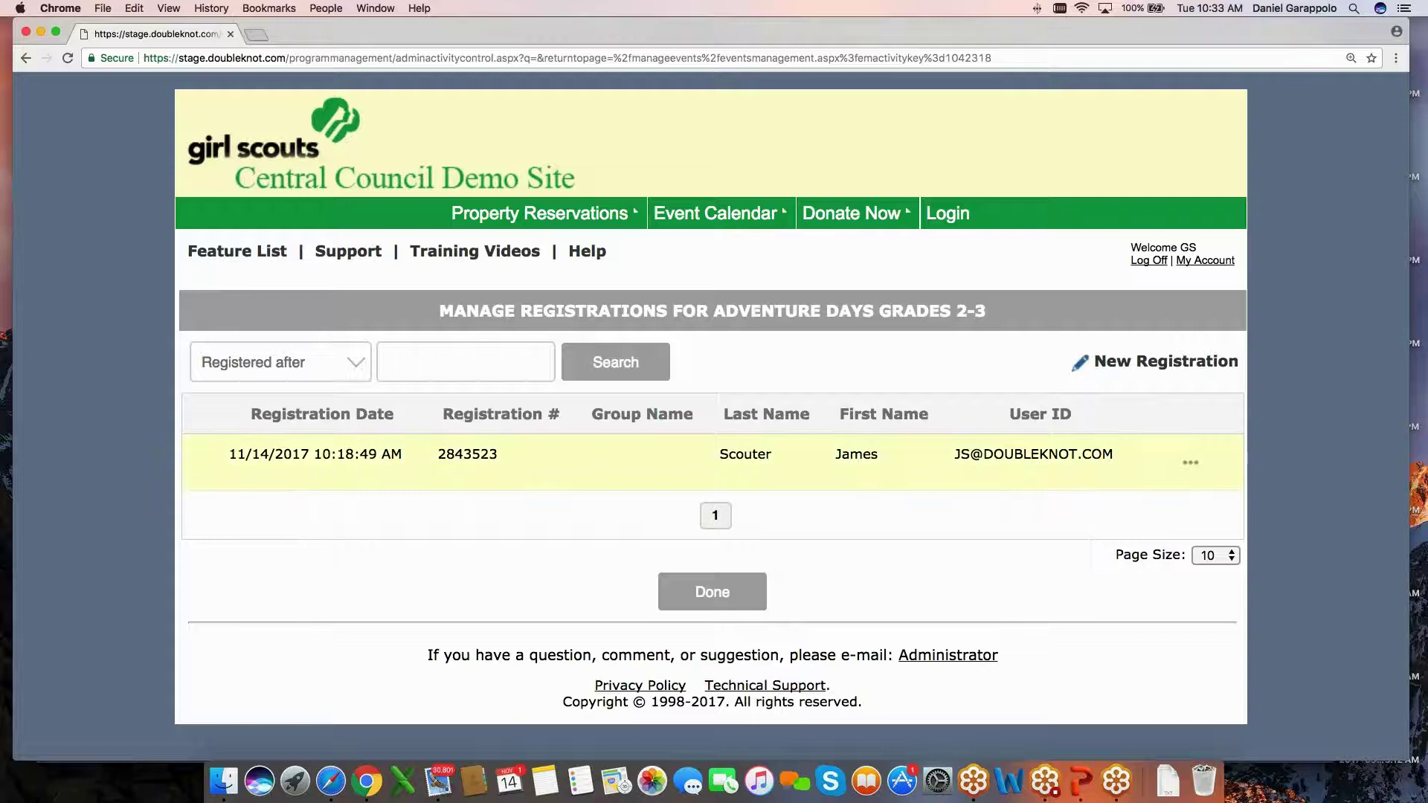
{"action": "left_click", "coordinate": [1190, 462]}
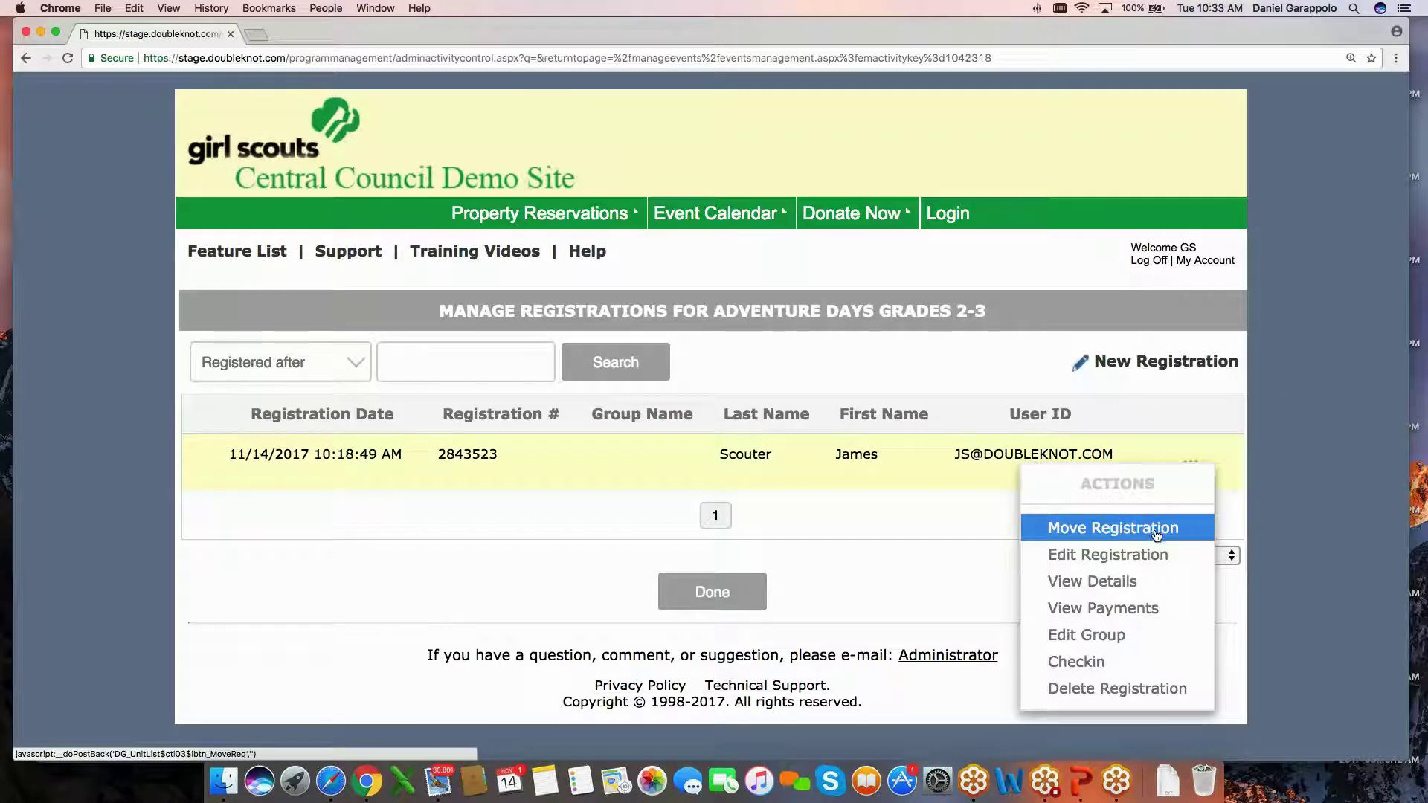
{"action": "left_click", "coordinate": [1123, 607]}
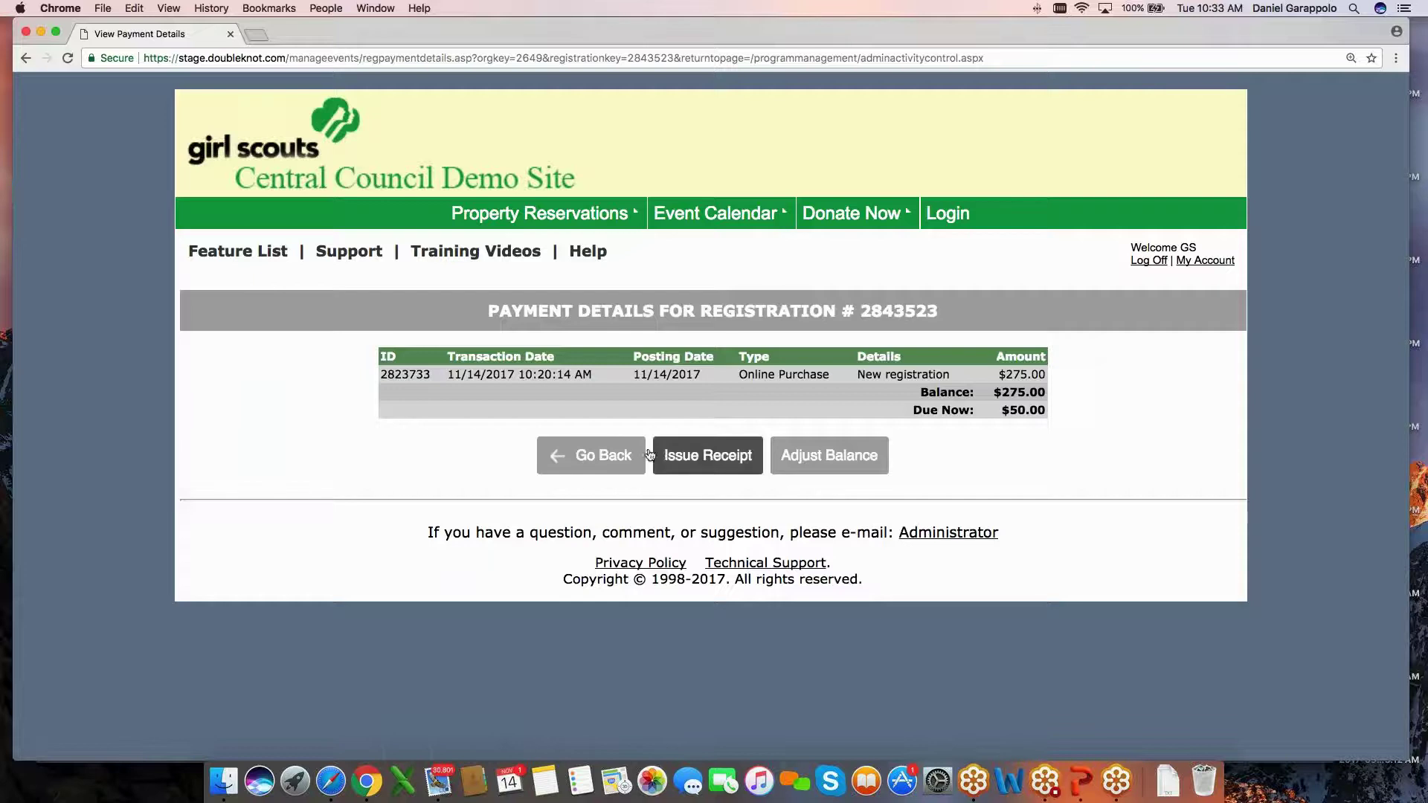
Adjust the balance by a $50 Offline Check Payment described as 'Check #1234'.
{"action": "left_click", "coordinate": [827, 461]}
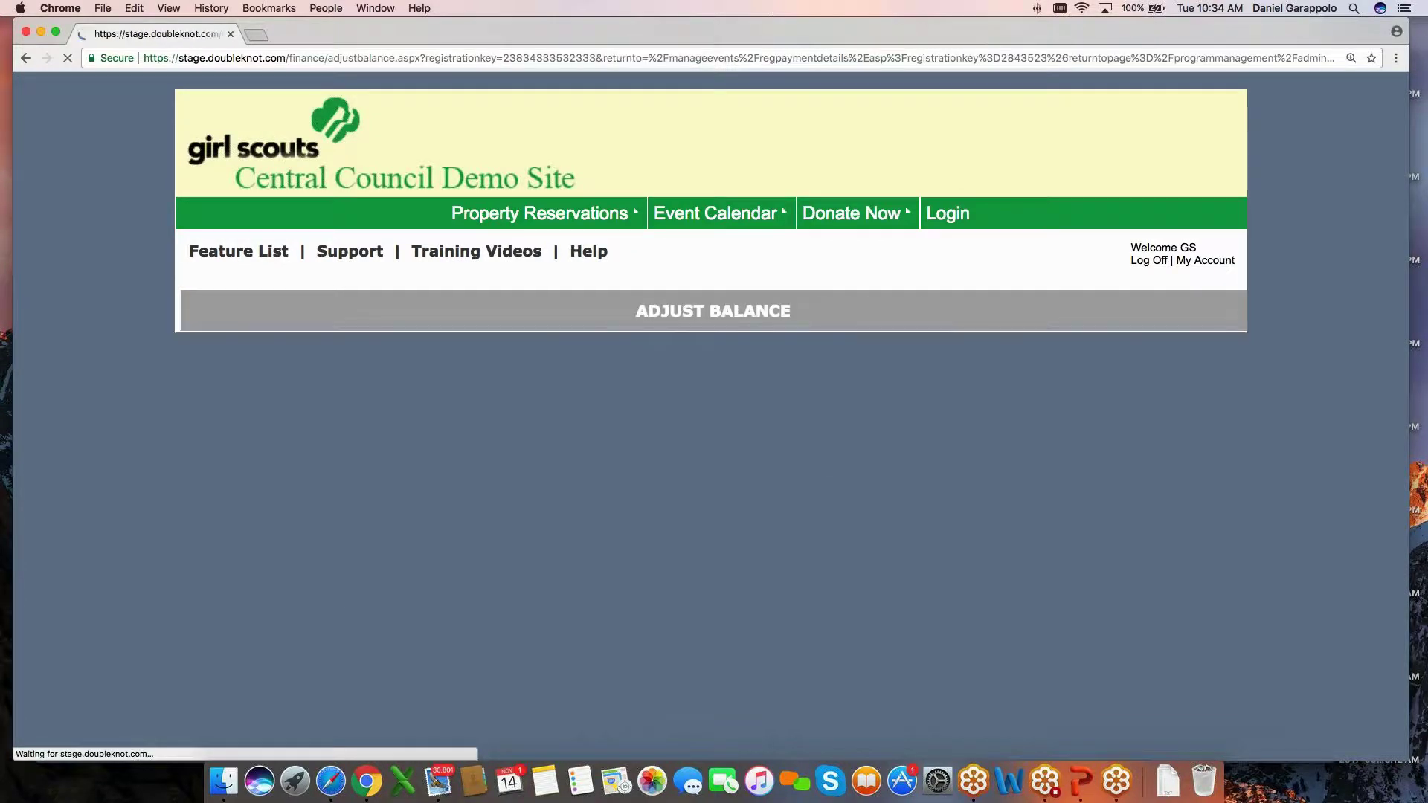
{"action": "scroll", "coordinate": [714, 461], "scroll_direction": "down", "scroll_amount": 3}
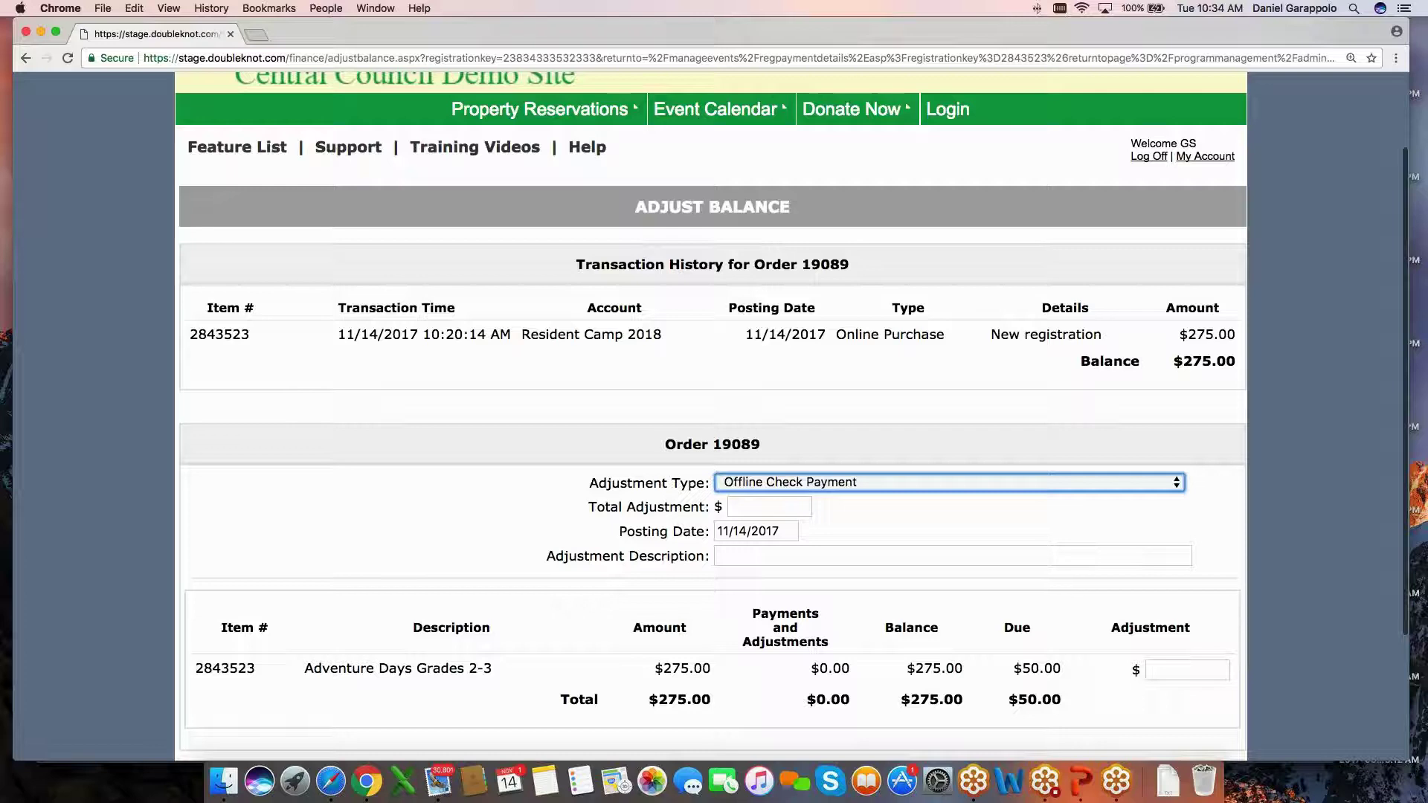
{"action": "left_click", "coordinate": [784, 507]}
{"action": "type", "text": "50"}
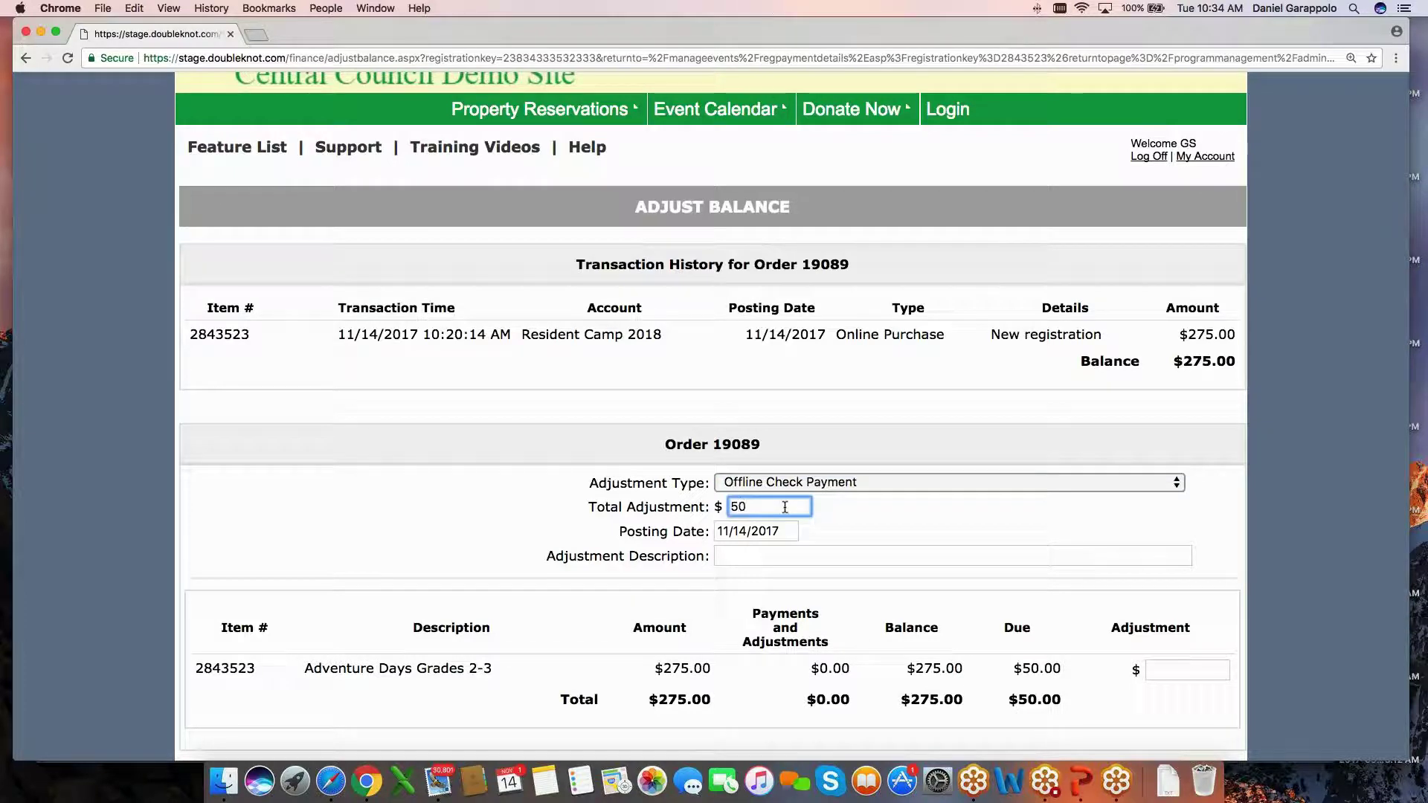
{"action": "left_click", "coordinate": [885, 482]}
{"action": "left_click", "coordinate": [885, 482]}
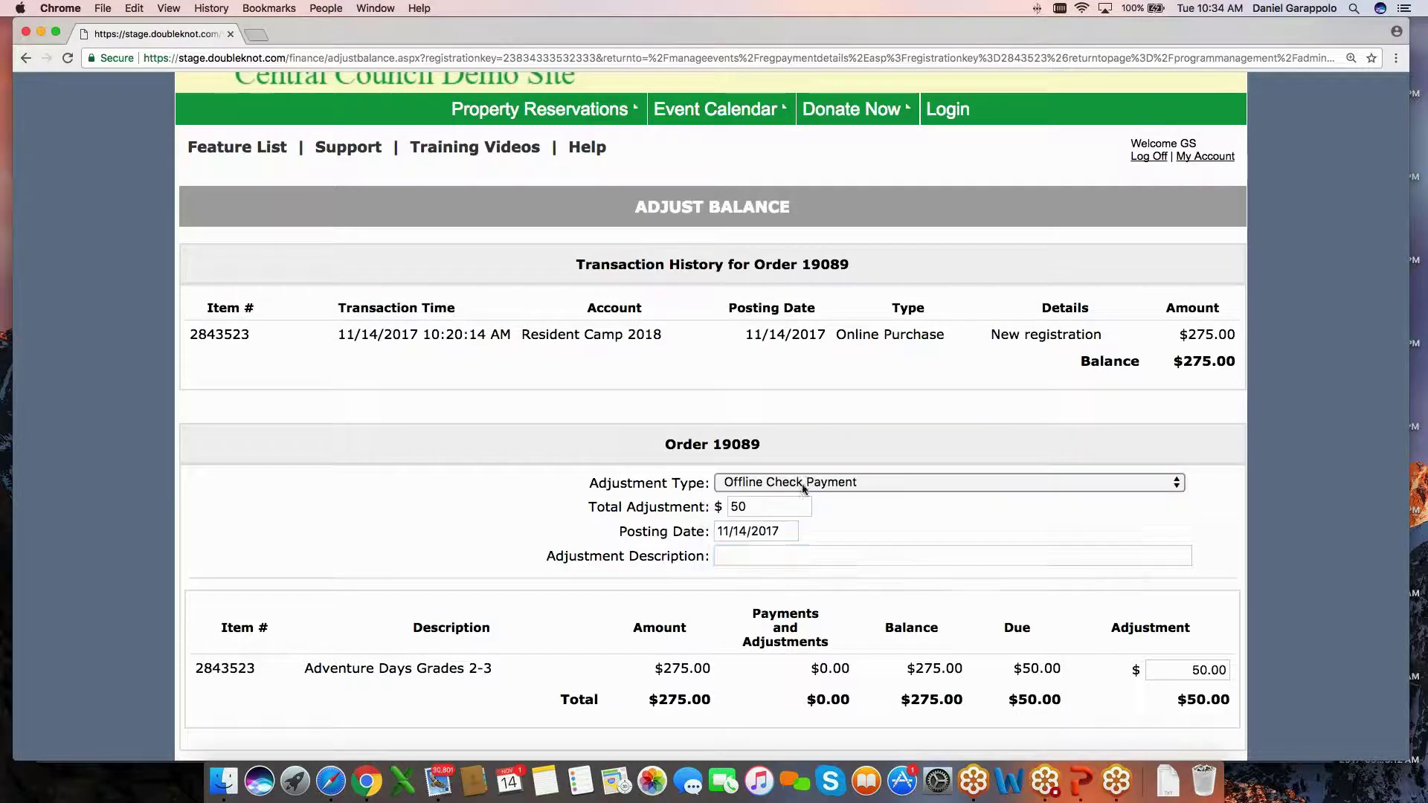
{"action": "left_click", "coordinate": [811, 554]}
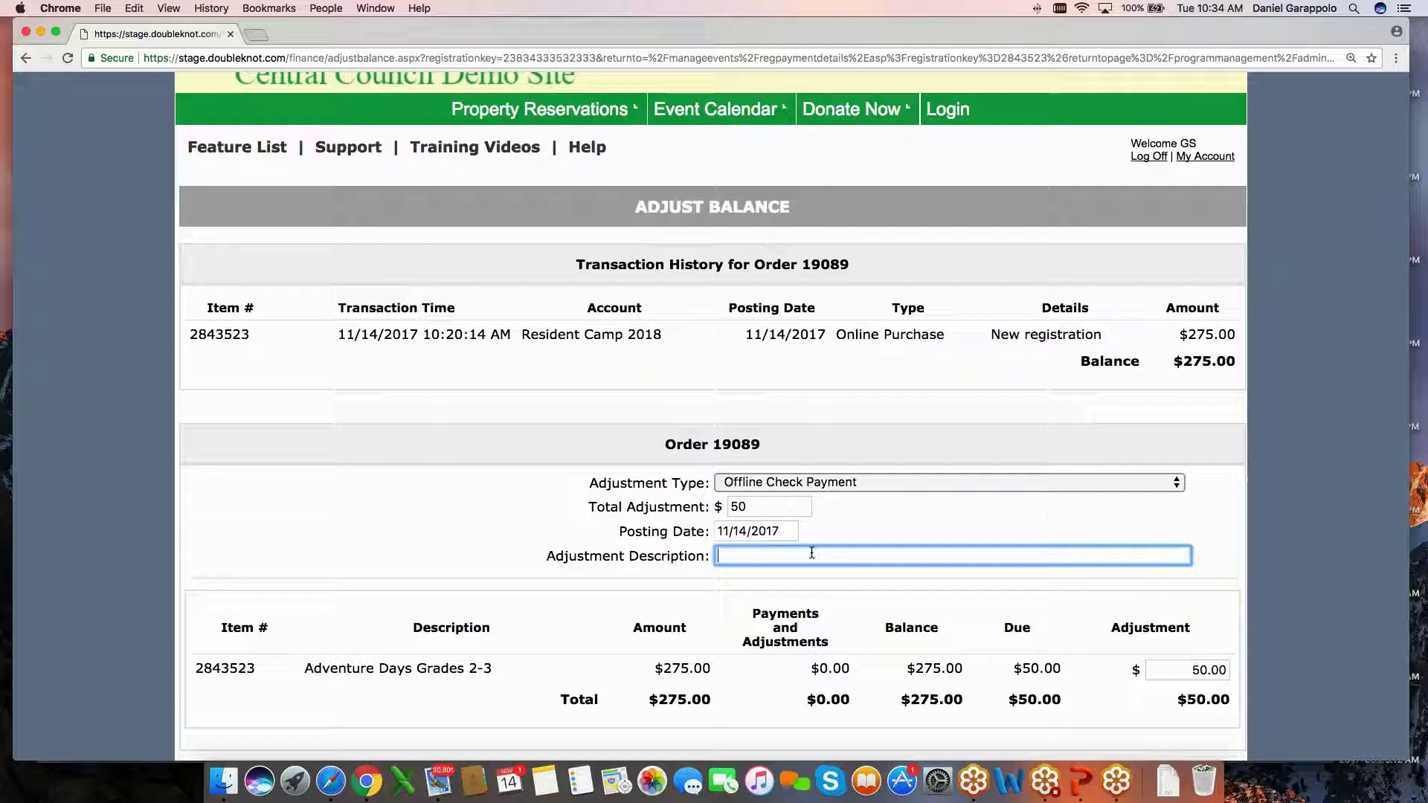
{"action": "type", "text": "Check #1234"}
{"action": "scroll", "coordinate": [815, 551], "scroll_direction": "down", "scroll_amount": 2}
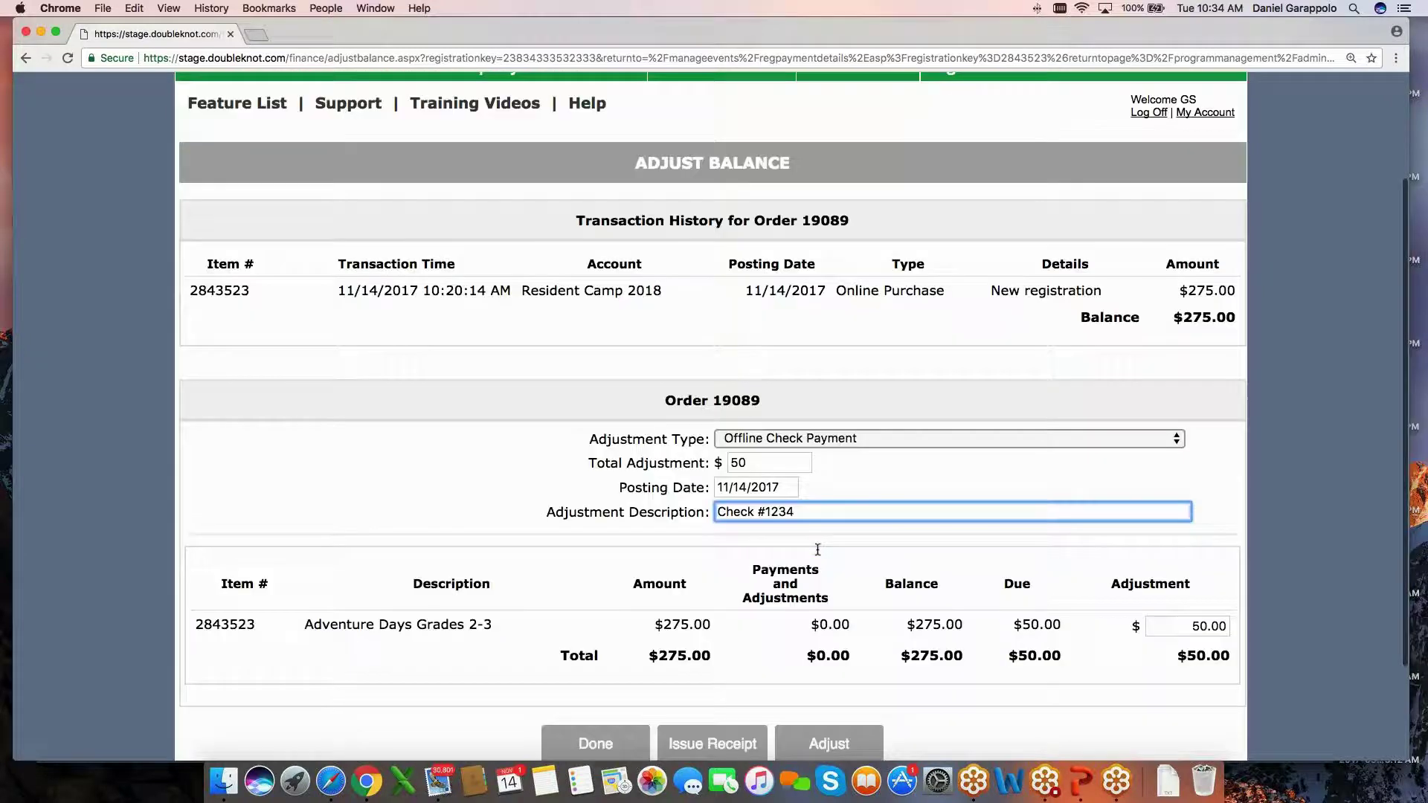
{"action": "scroll", "coordinate": [817, 549], "scroll_direction": "down", "scroll_amount": 3}
{"action": "left_click", "coordinate": [829, 615]}
Confirm the $50 adjustment and review the transaction history showing a $225.00 balance.
{"action": "left_click", "coordinate": [854, 145]}
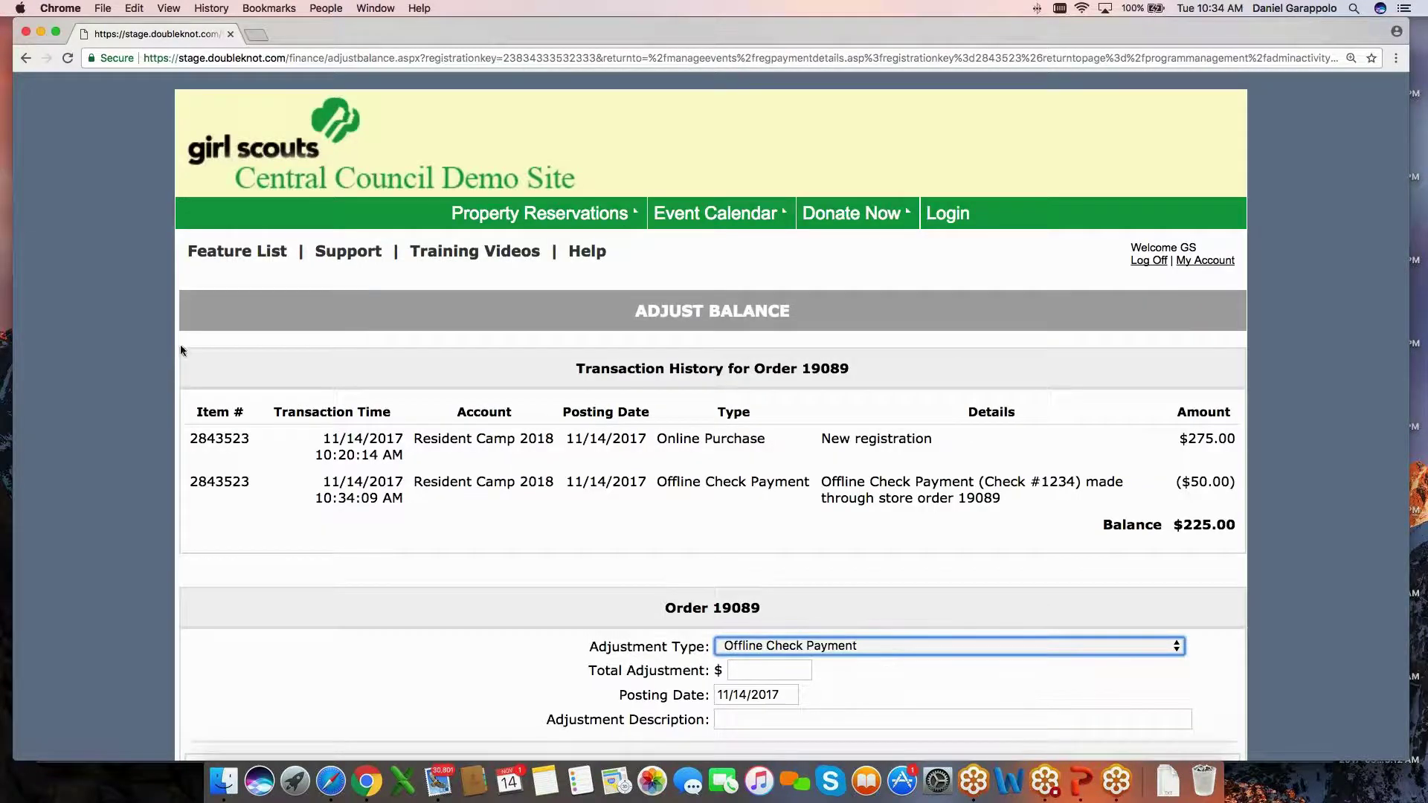
{"action": "scroll", "coordinate": [604, 506], "scroll_direction": "down", "scroll_amount": 2}
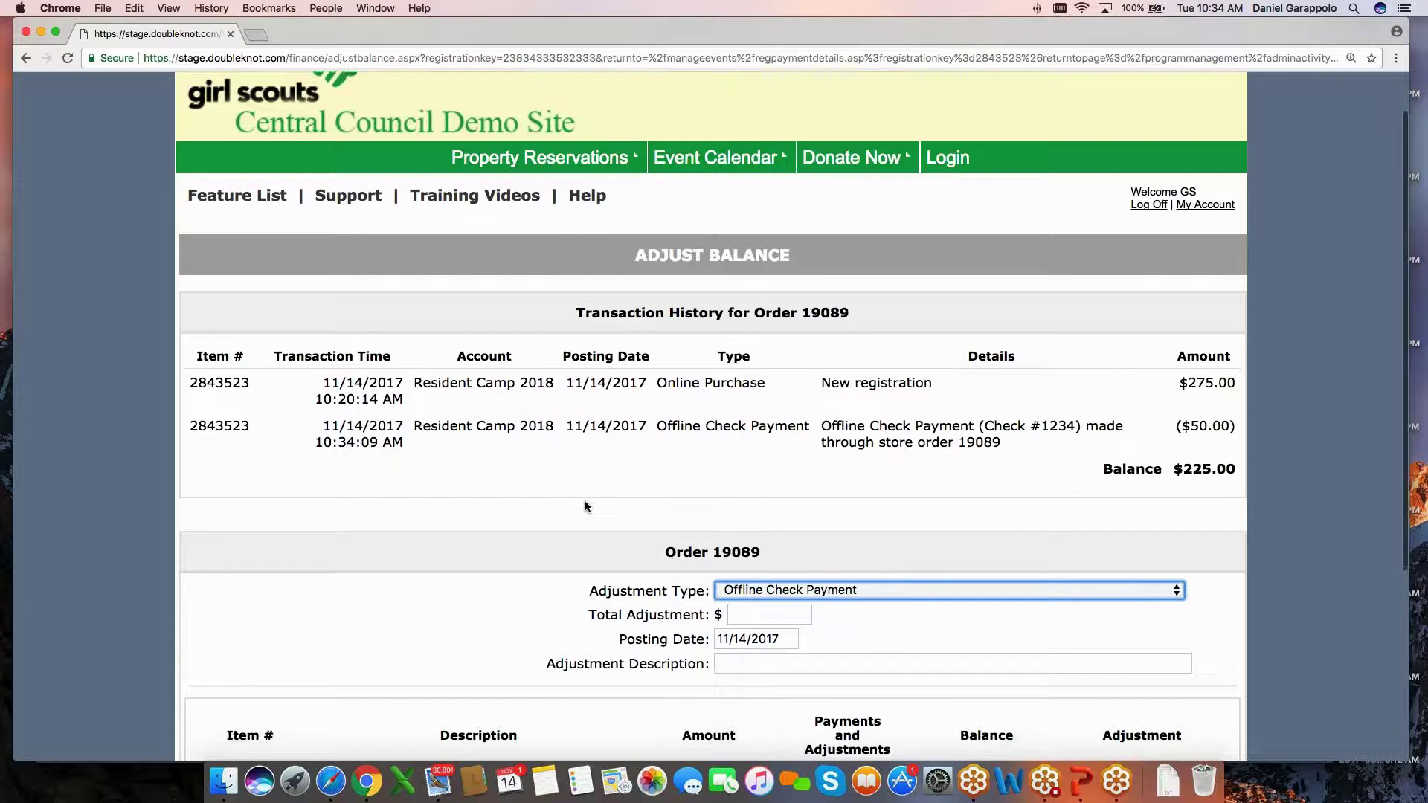
{"action": "scroll", "coordinate": [585, 501], "scroll_direction": "down", "scroll_amount": 5}
{"action": "scroll", "coordinate": [463, 350], "scroll_direction": "down", "scroll_amount": 1}
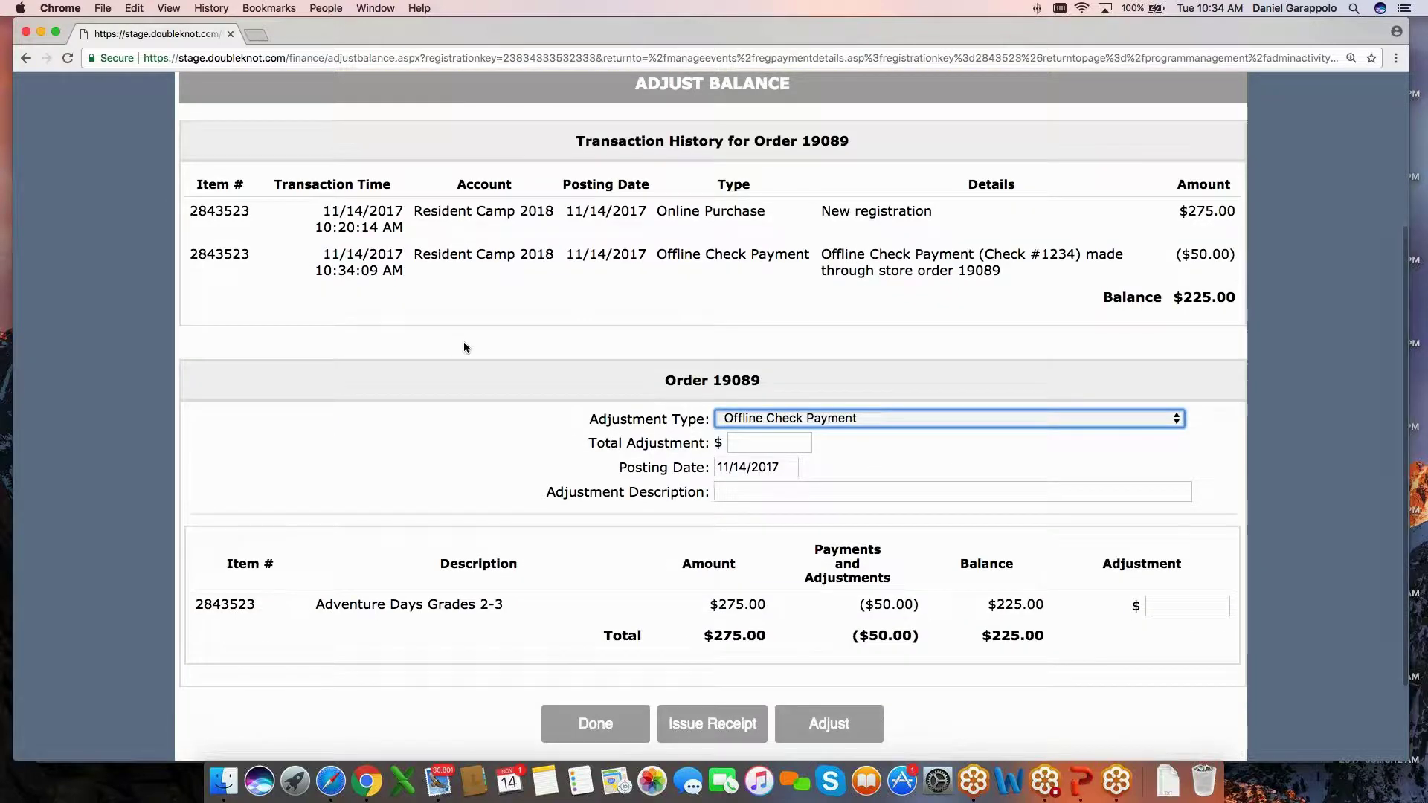
{"action": "scroll", "coordinate": [493, 352], "scroll_direction": "up", "scroll_amount": 1}
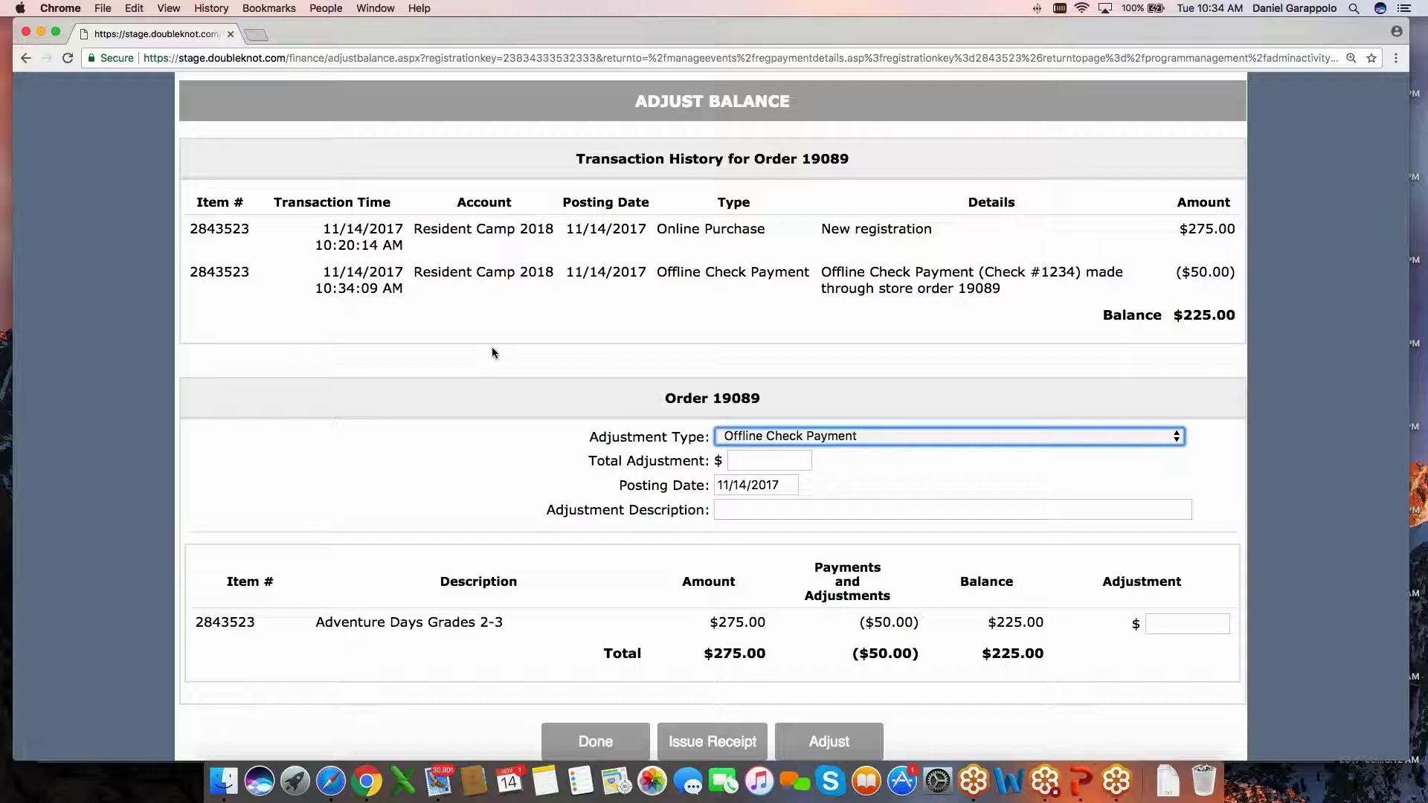
{"action": "scroll", "coordinate": [492, 352], "scroll_direction": "down", "scroll_amount": 1}
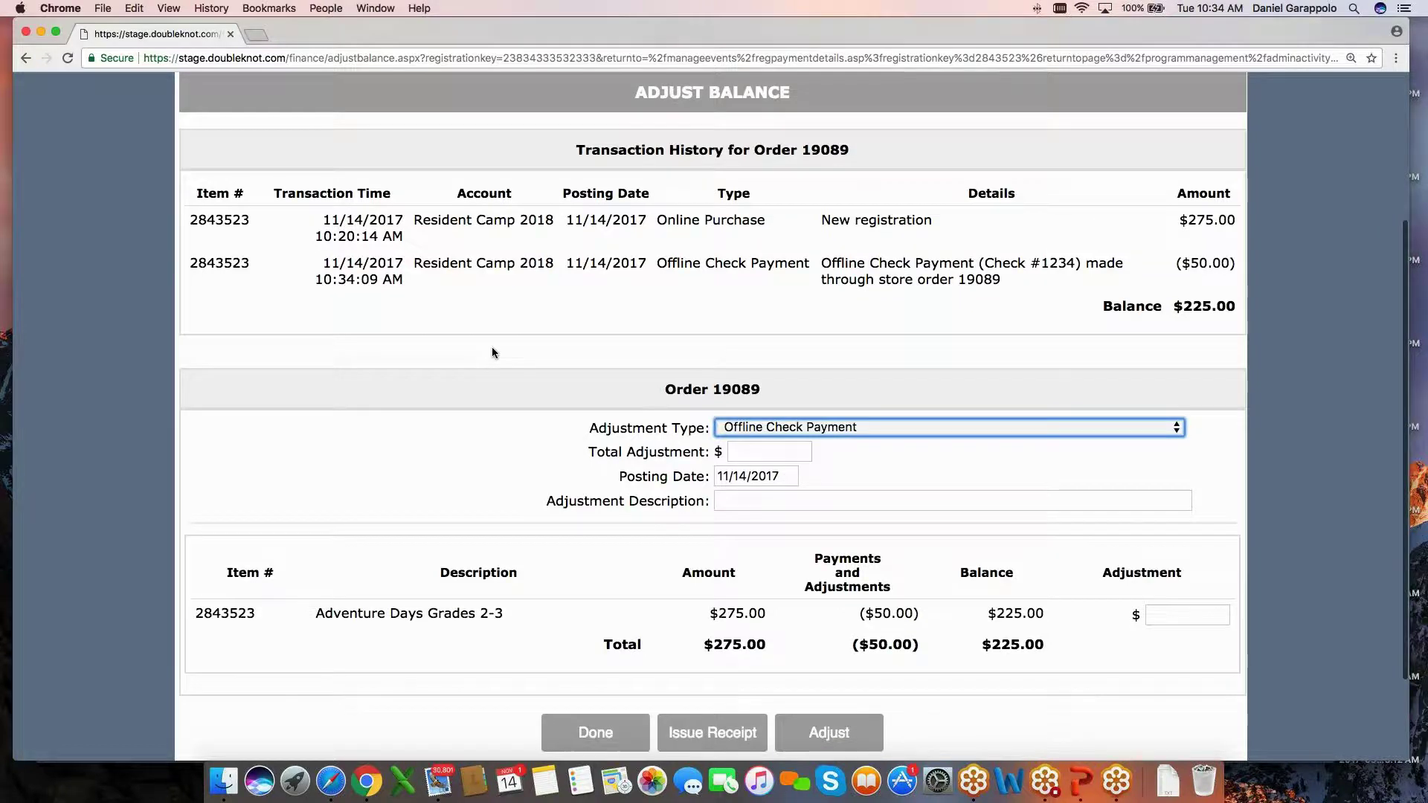
{"action": "scroll", "coordinate": [492, 353], "scroll_direction": "down", "scroll_amount": 2}
{"action": "scroll", "coordinate": [534, 390], "scroll_direction": "up", "scroll_amount": 1}
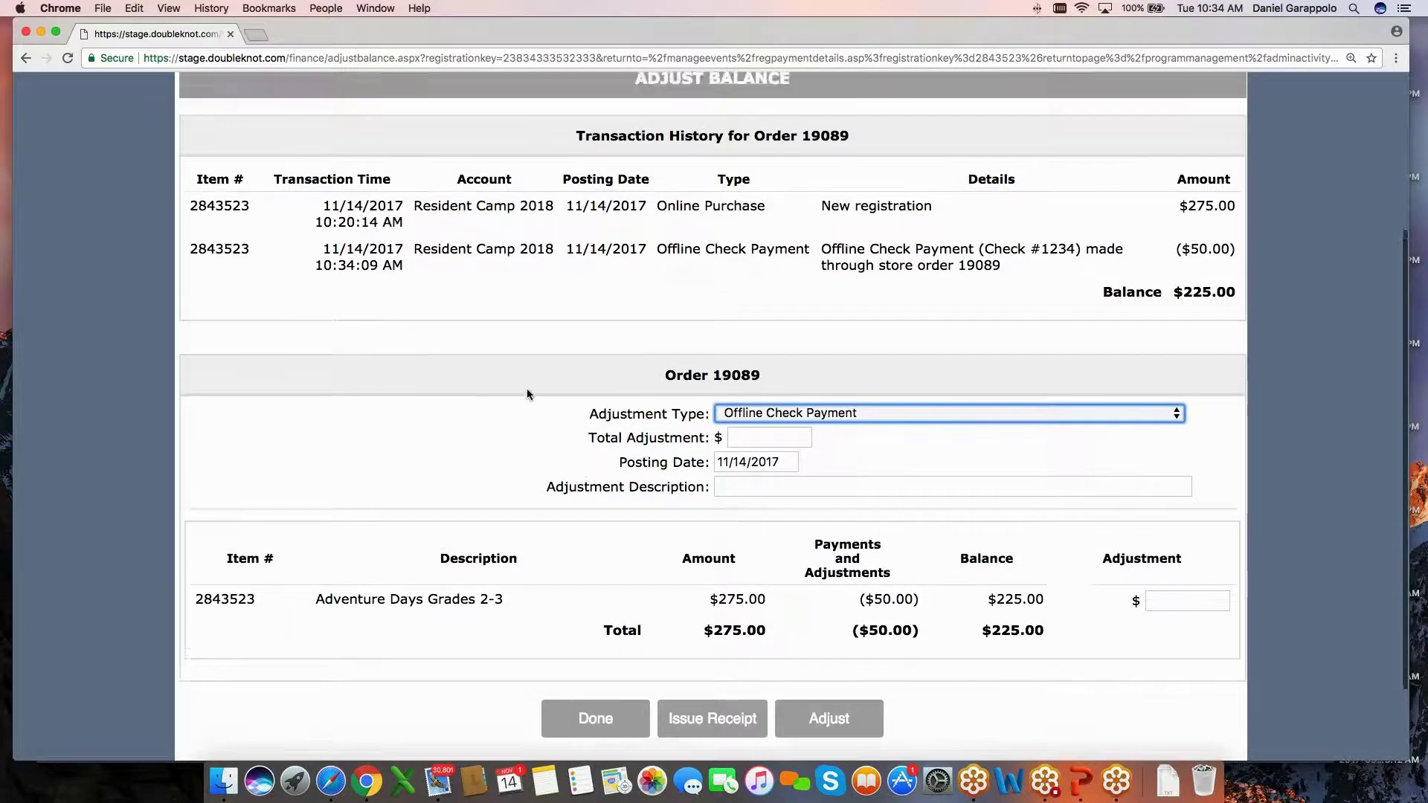
{"action": "scroll", "coordinate": [525, 388], "scroll_direction": "down", "scroll_amount": 1}
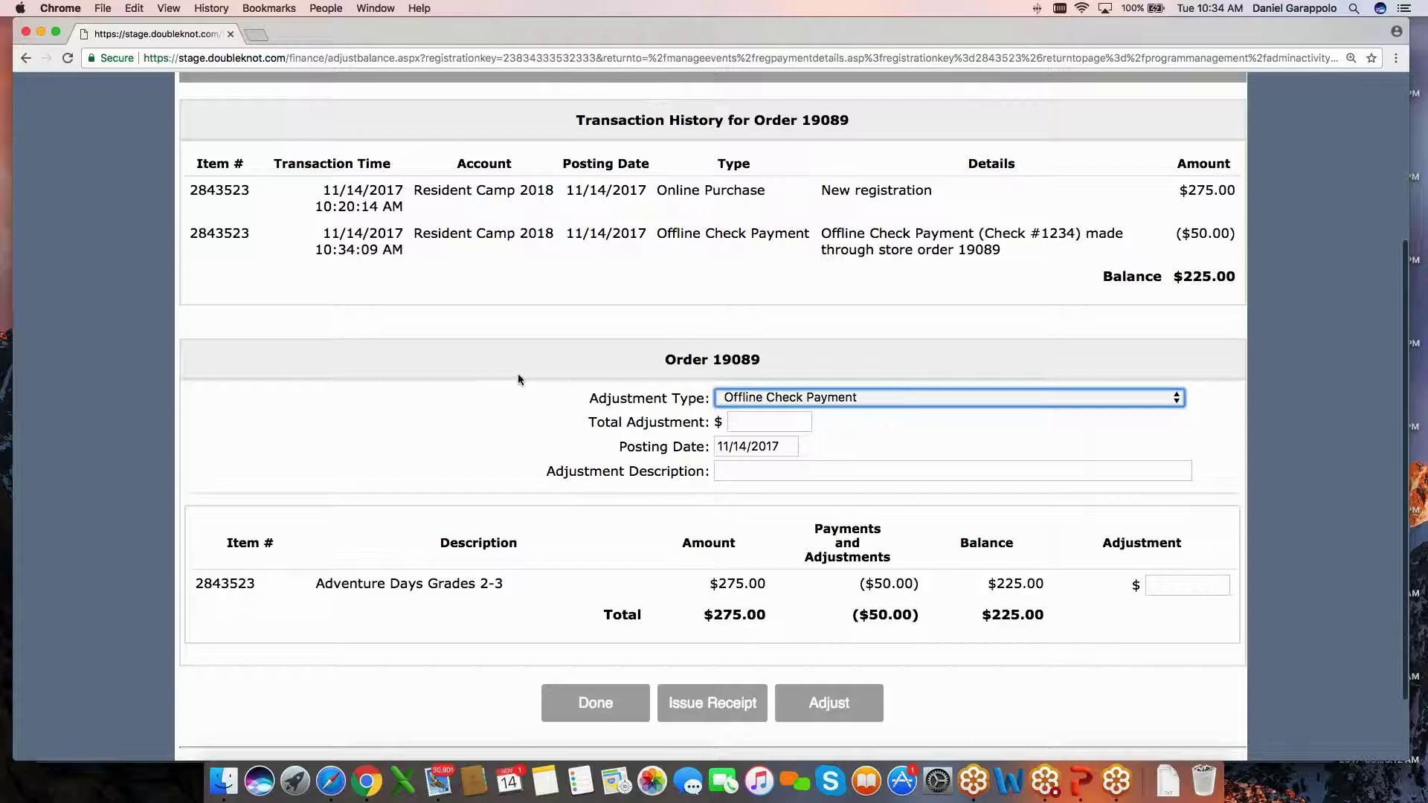
{"action": "scroll", "coordinate": [534, 371], "scroll_direction": "up", "scroll_amount": 1}
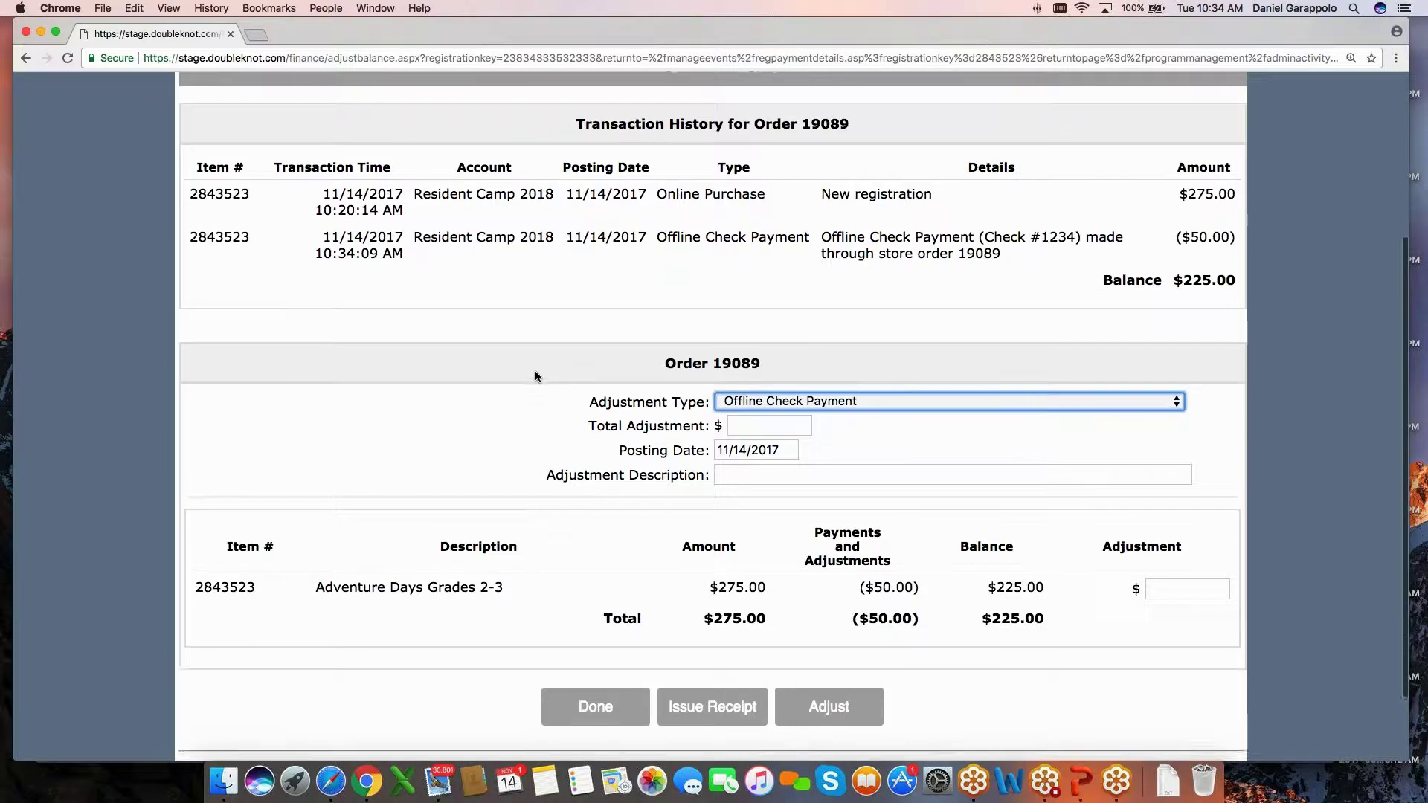
{"action": "scroll", "coordinate": [534, 370], "scroll_direction": "up", "scroll_amount": 1}
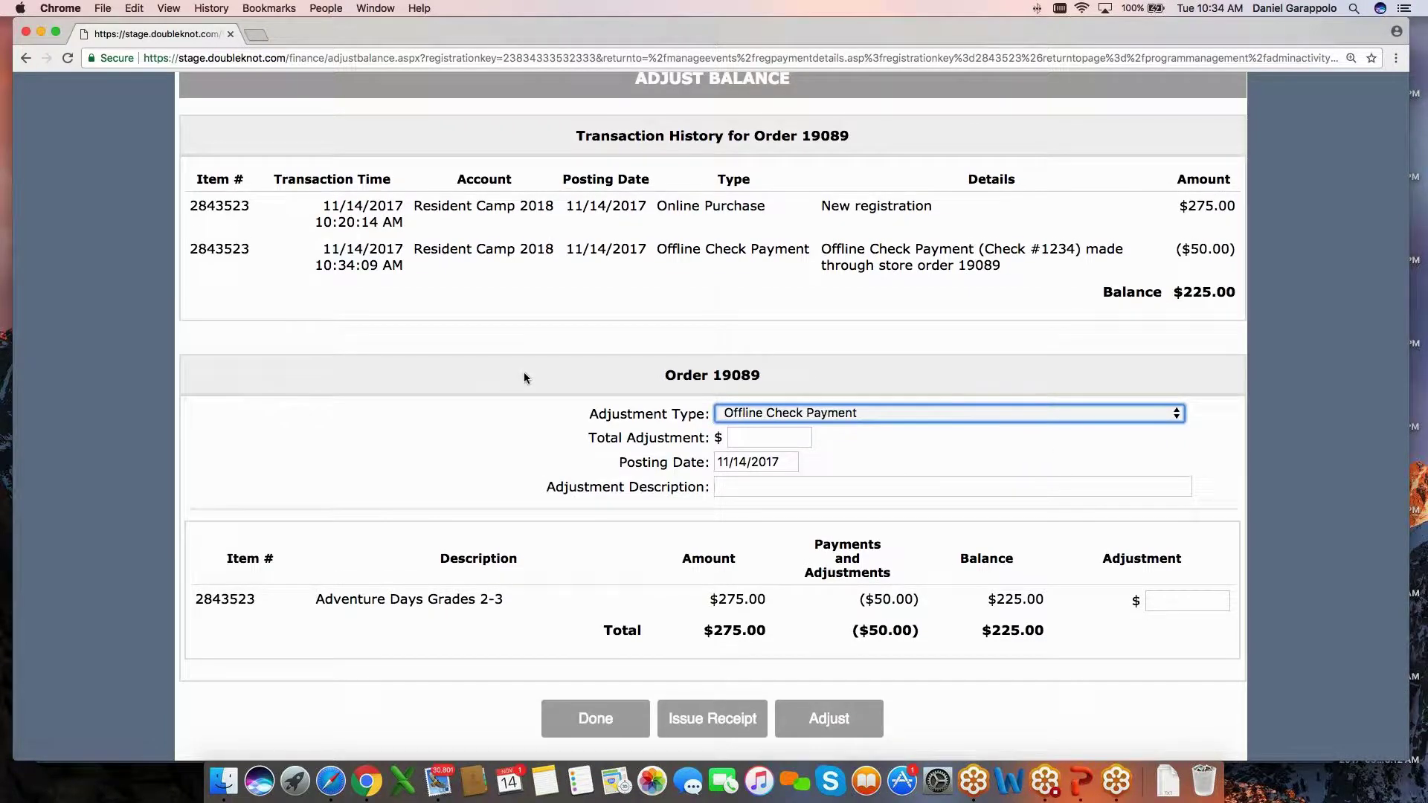
{"action": "scroll", "coordinate": [524, 377], "scroll_direction": "down", "scroll_amount": 1}
{"action": "scroll", "coordinate": [524, 372], "scroll_direction": "up", "scroll_amount": 3}
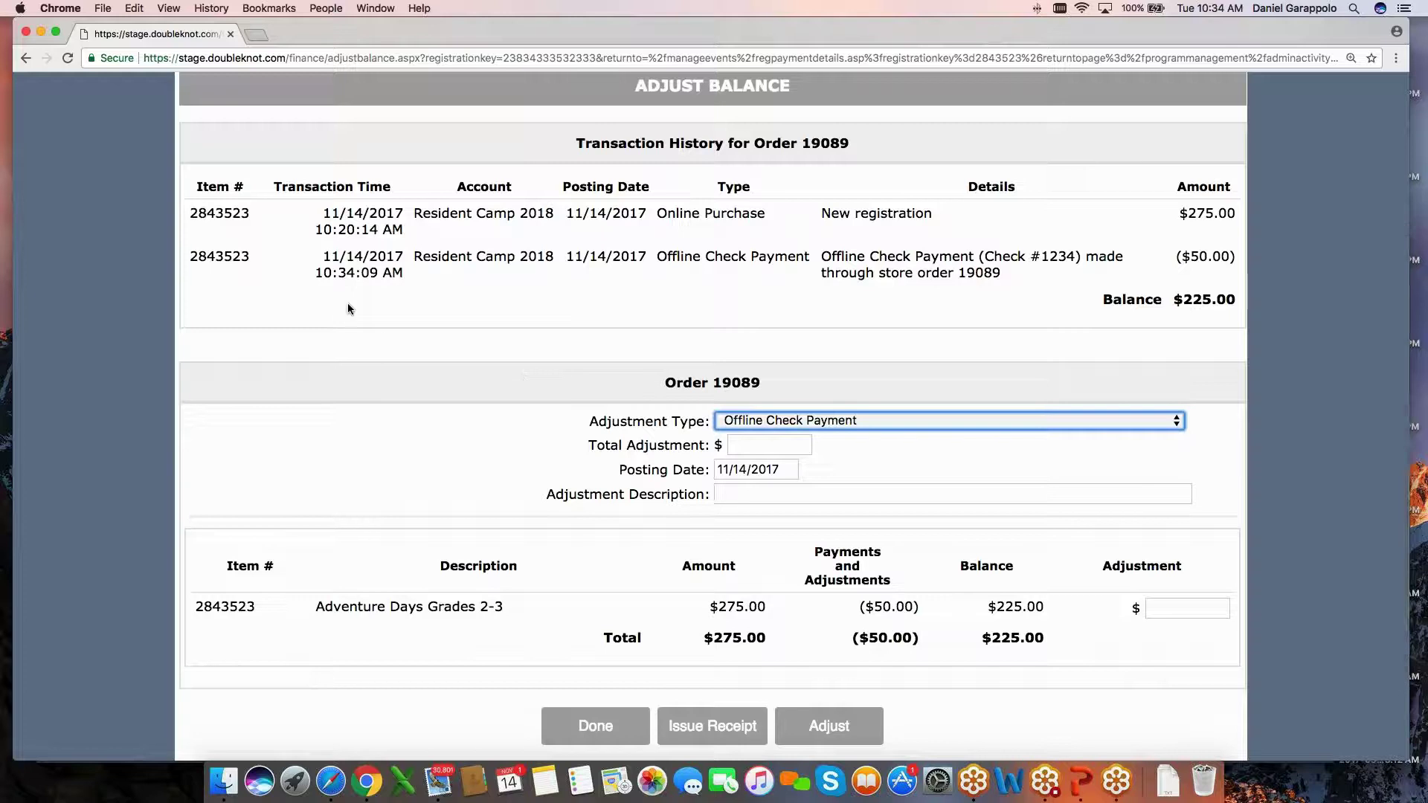
Copy order number 19089 from the Transaction History heading.
{"action": "double_click", "coordinate": [825, 166]}
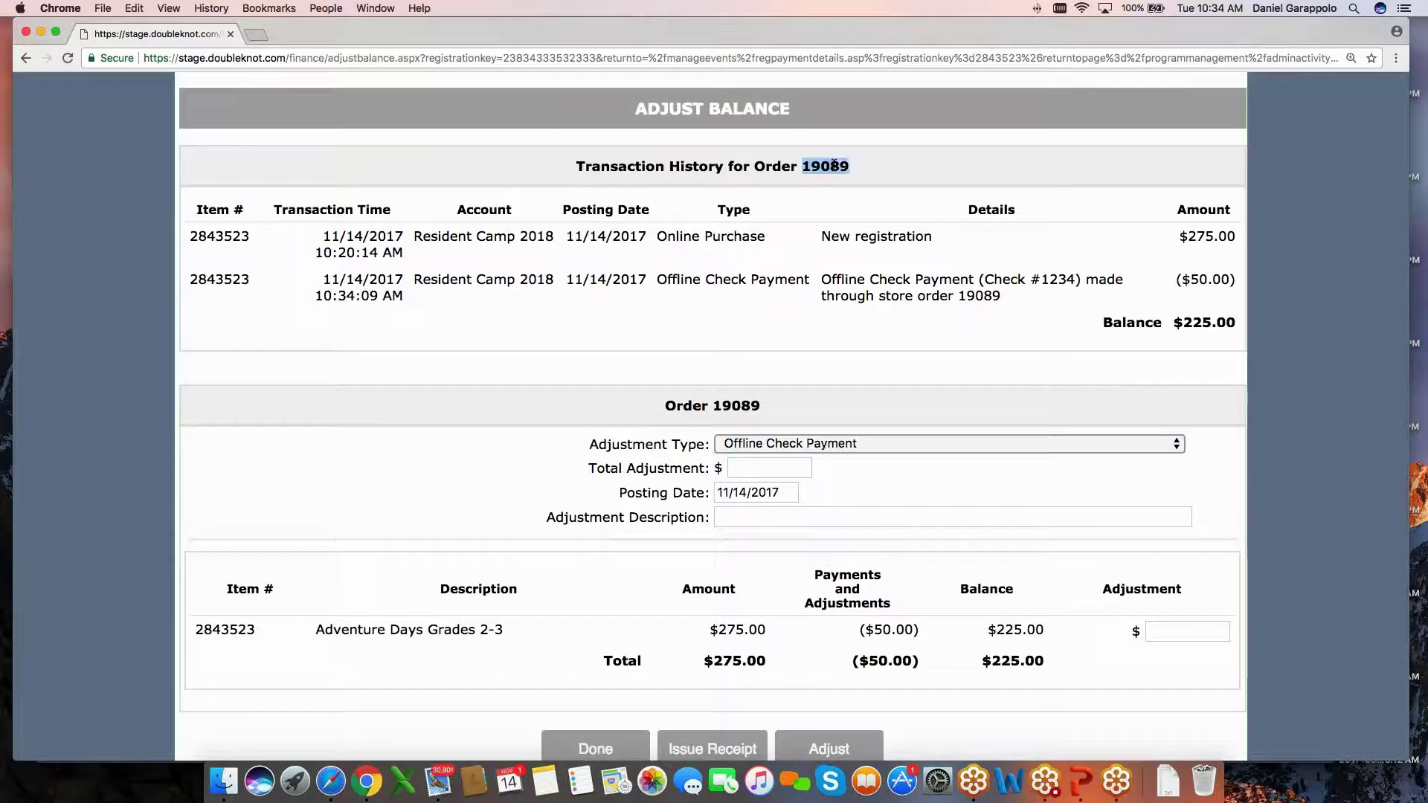
{"action": "right_click", "coordinate": [834, 165]}
{"action": "left_click", "coordinate": [867, 196]}
{"action": "left_click", "coordinate": [641, 232]}
{"action": "double_click", "coordinate": [219, 236]}
{"action": "double_click", "coordinate": [219, 279]}
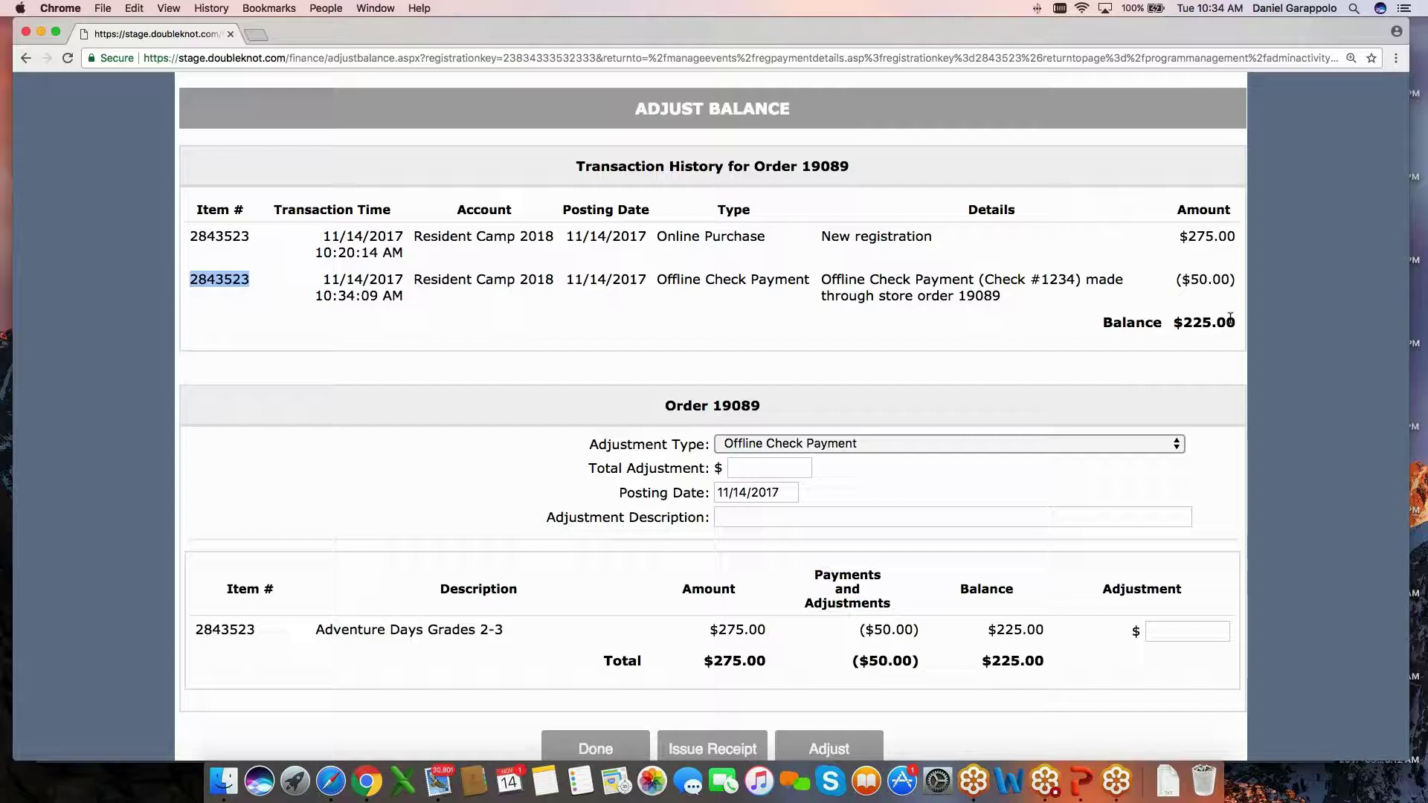
Return to the demo site's Feature List page.
{"action": "scroll", "coordinate": [1230, 318], "scroll_direction": "down", "scroll_amount": 1}
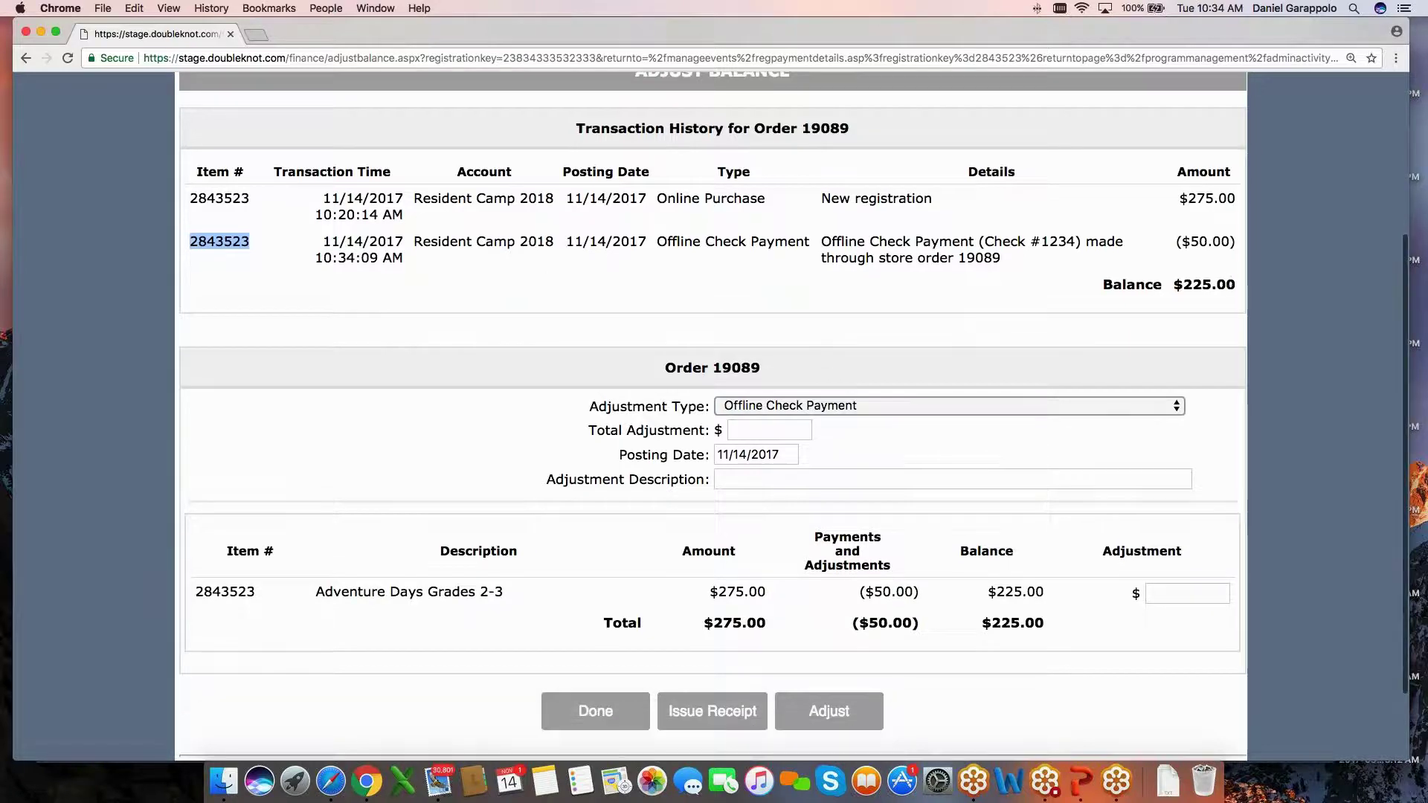
{"action": "scroll", "coordinate": [720, 320], "scroll_direction": "up", "scroll_amount": 2}
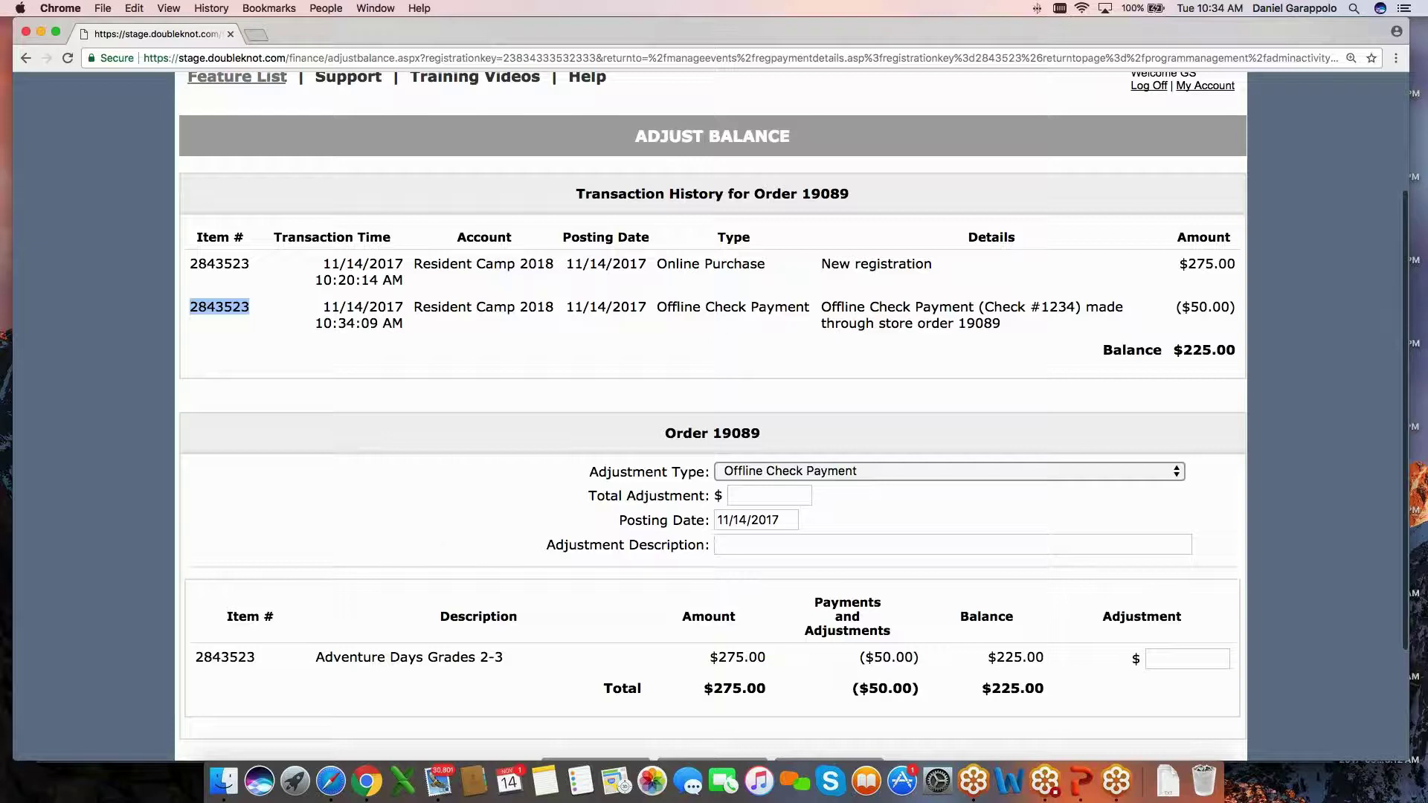
{"action": "left_click", "coordinate": [238, 75]}
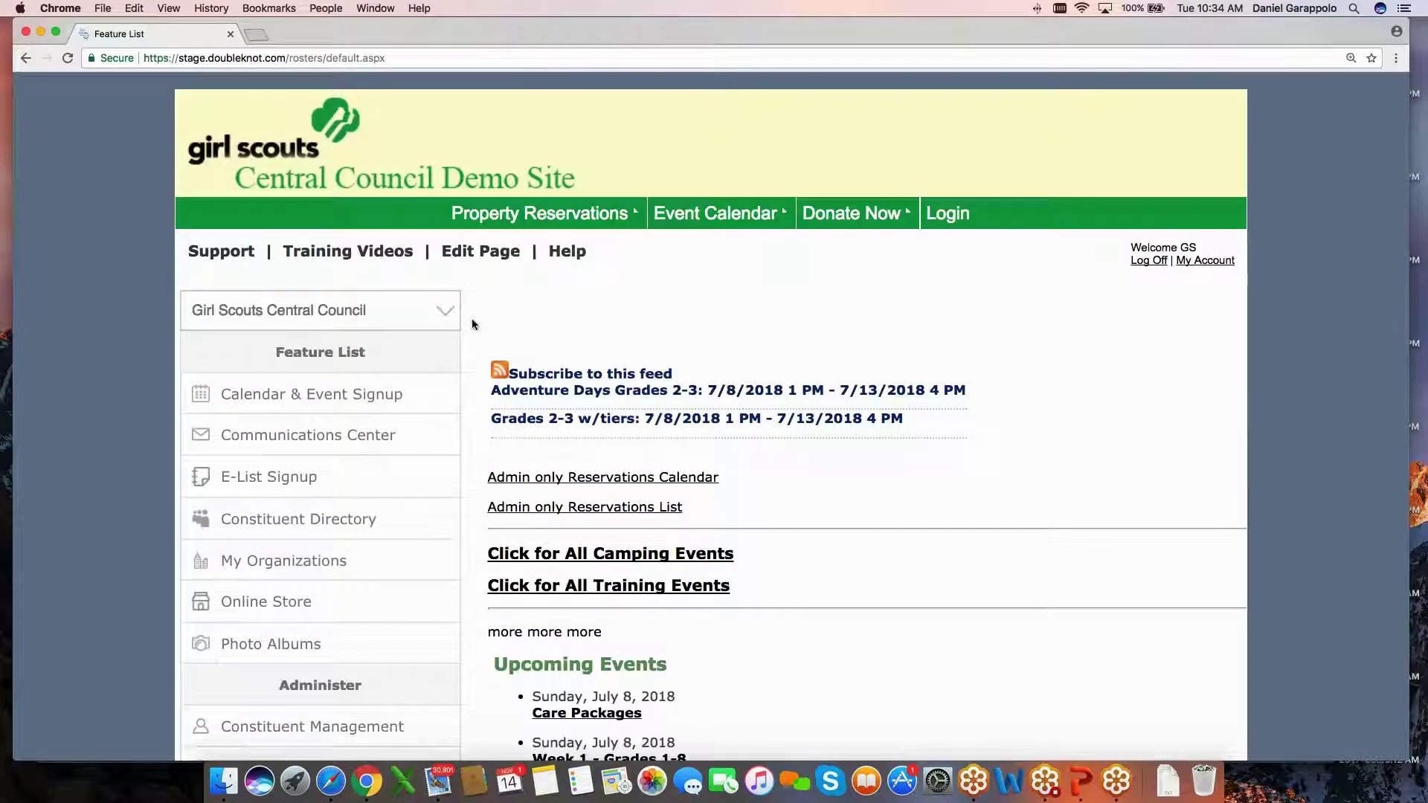
{"action": "scroll", "coordinate": [472, 320], "scroll_direction": "down", "scroll_amount": 3}
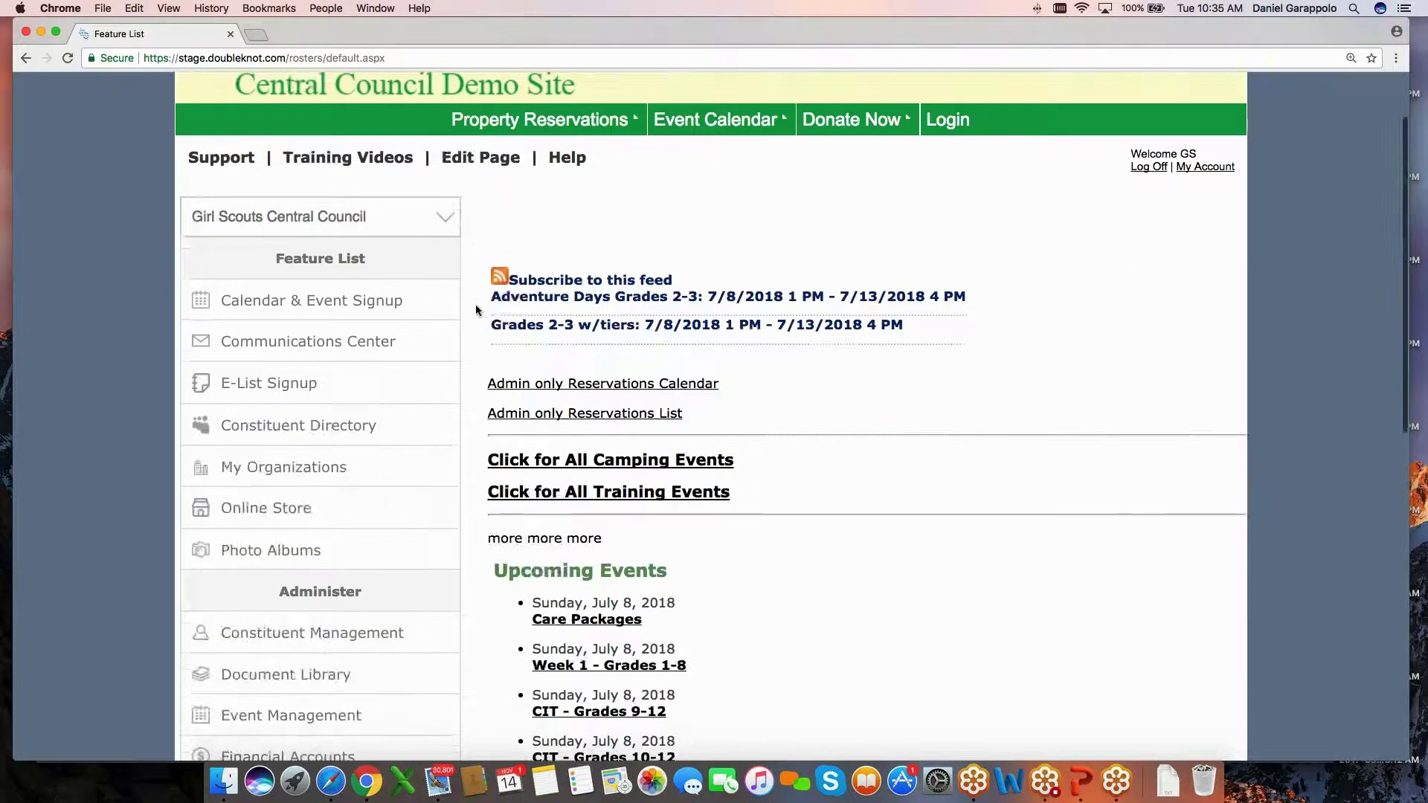
{"action": "scroll", "coordinate": [476, 311], "scroll_direction": "down", "scroll_amount": 10}
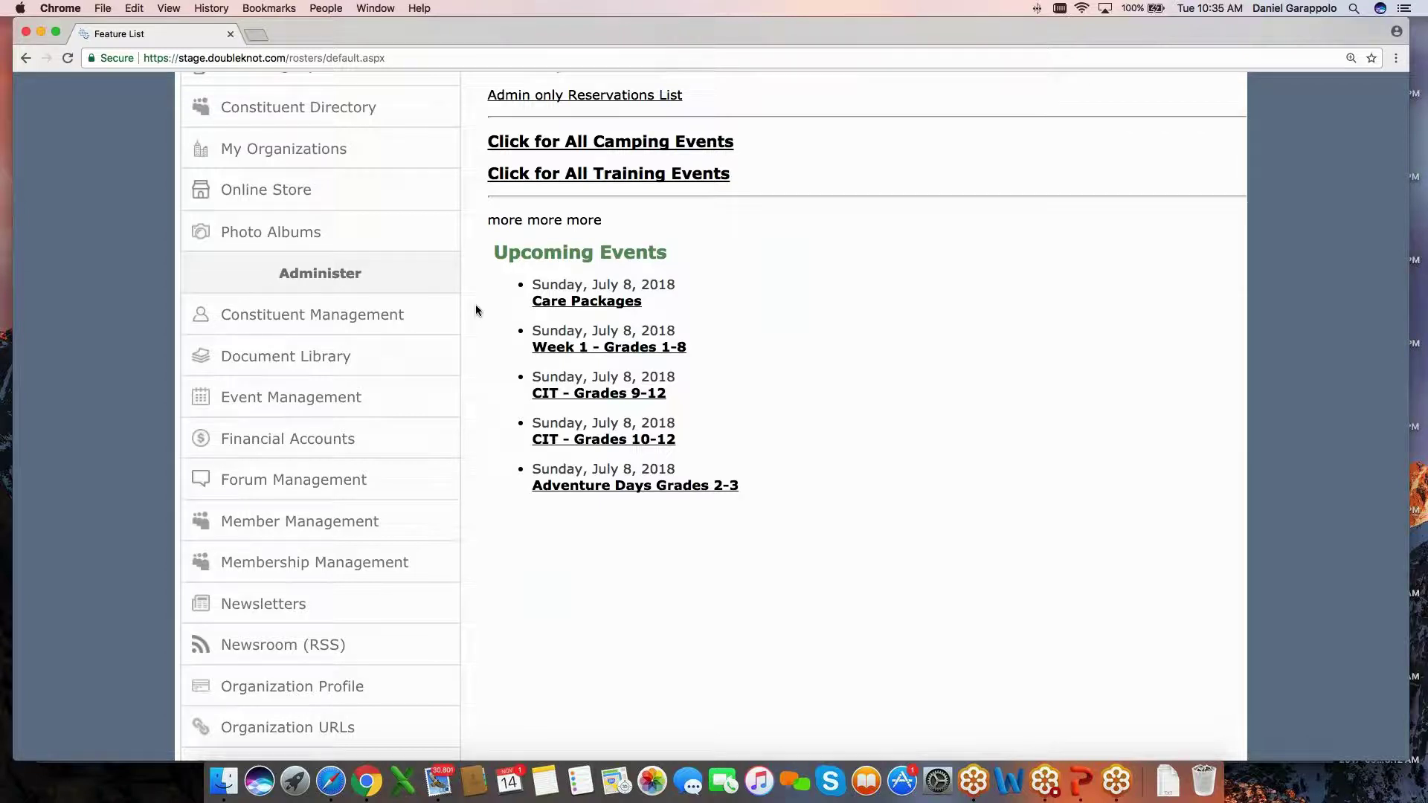
{"action": "scroll", "coordinate": [476, 310], "scroll_direction": "down", "scroll_amount": 1}
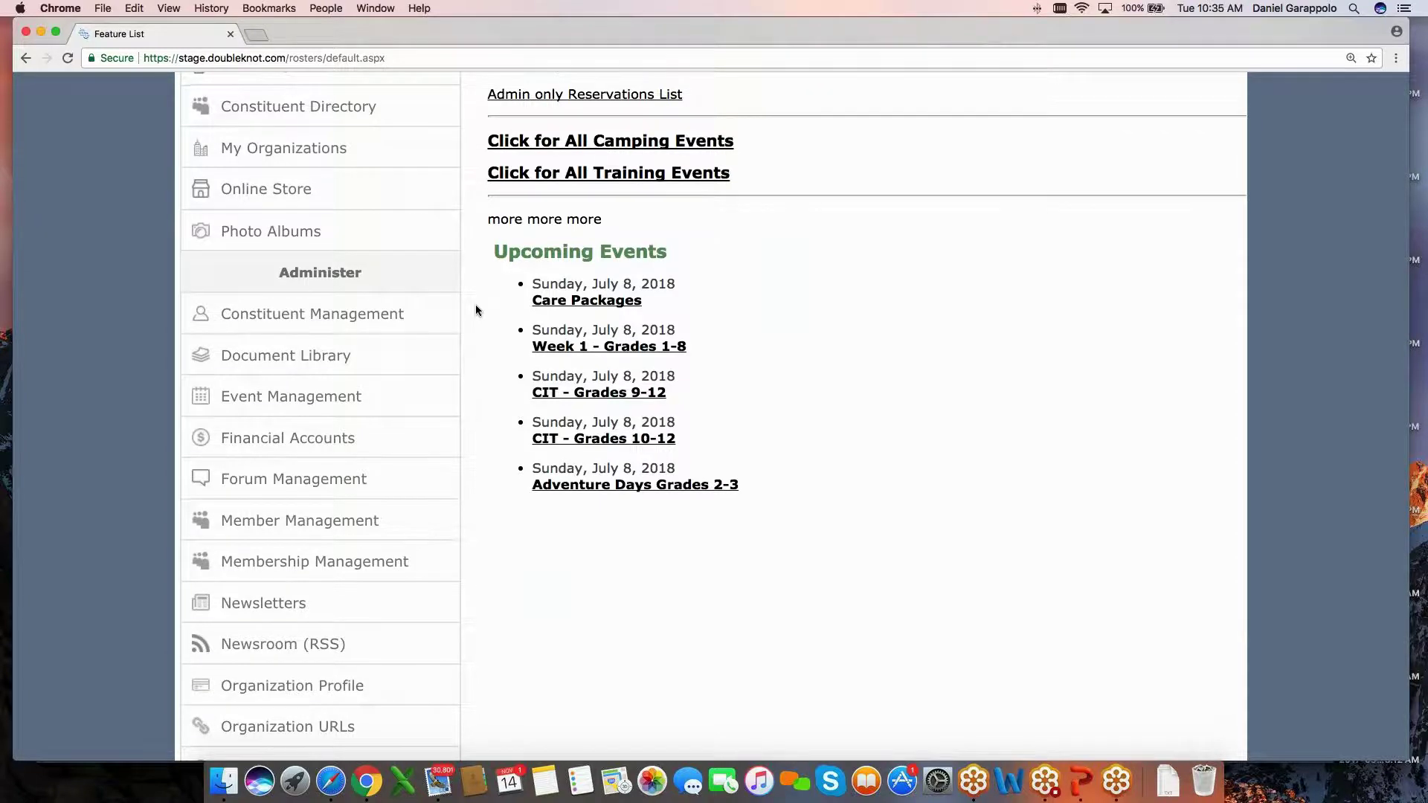
{"action": "scroll", "coordinate": [476, 310], "scroll_direction": "down", "scroll_amount": 1}
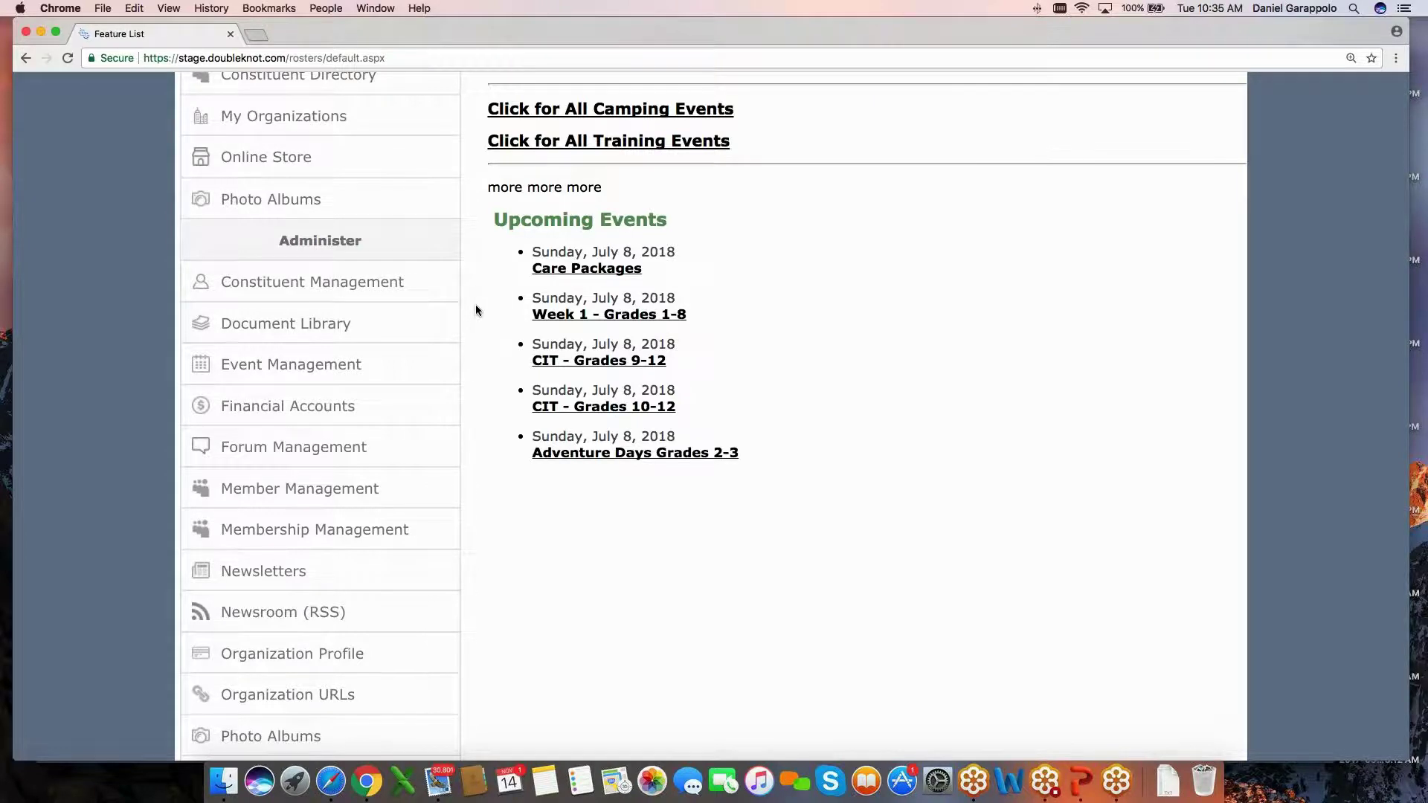
{"action": "scroll", "coordinate": [476, 311], "scroll_direction": "up", "scroll_amount": 1}
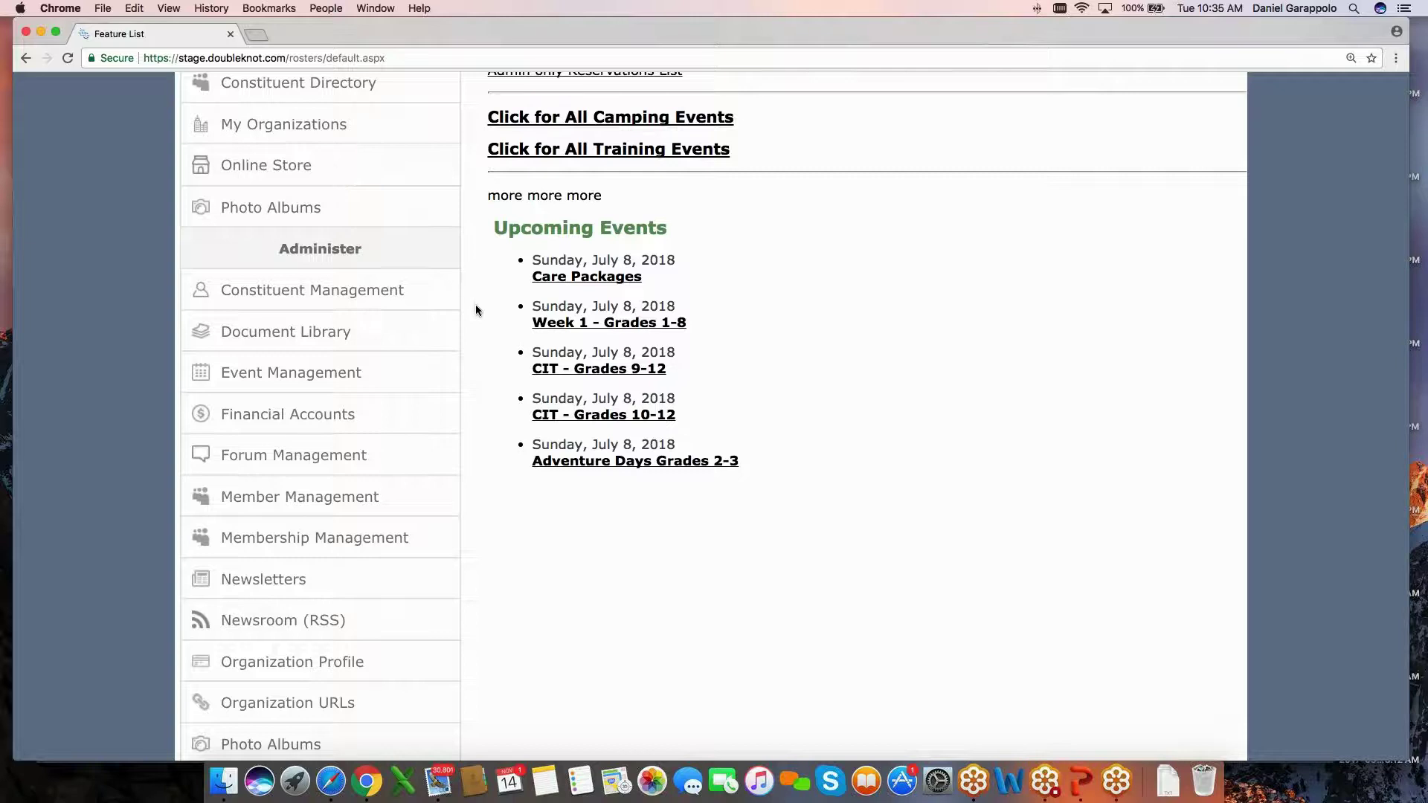
{"action": "scroll", "coordinate": [476, 310], "scroll_direction": "down", "scroll_amount": 5}
{"action": "scroll", "coordinate": [476, 310], "scroll_direction": "down", "scroll_amount": 1}
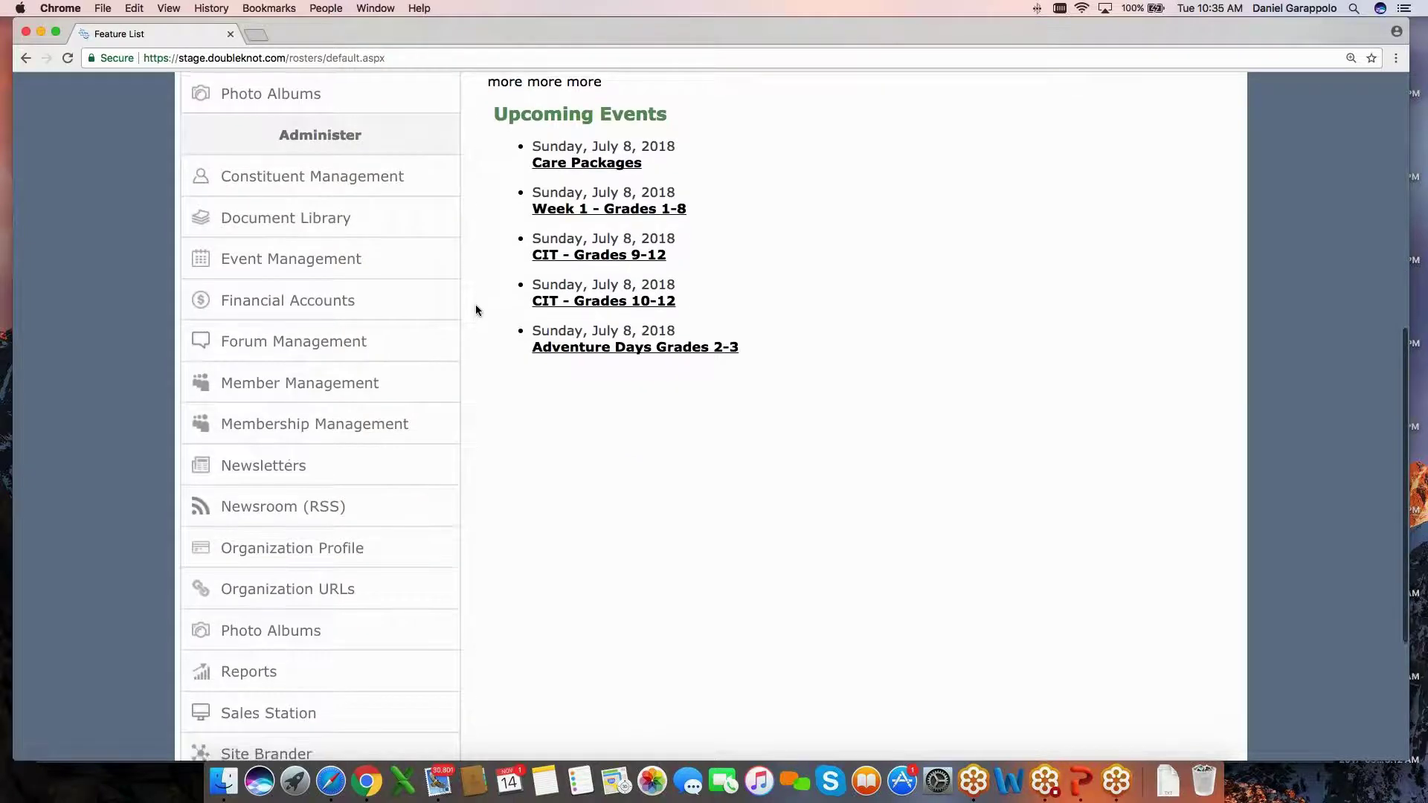
{"action": "scroll", "coordinate": [476, 310], "scroll_direction": "down", "scroll_amount": 1}
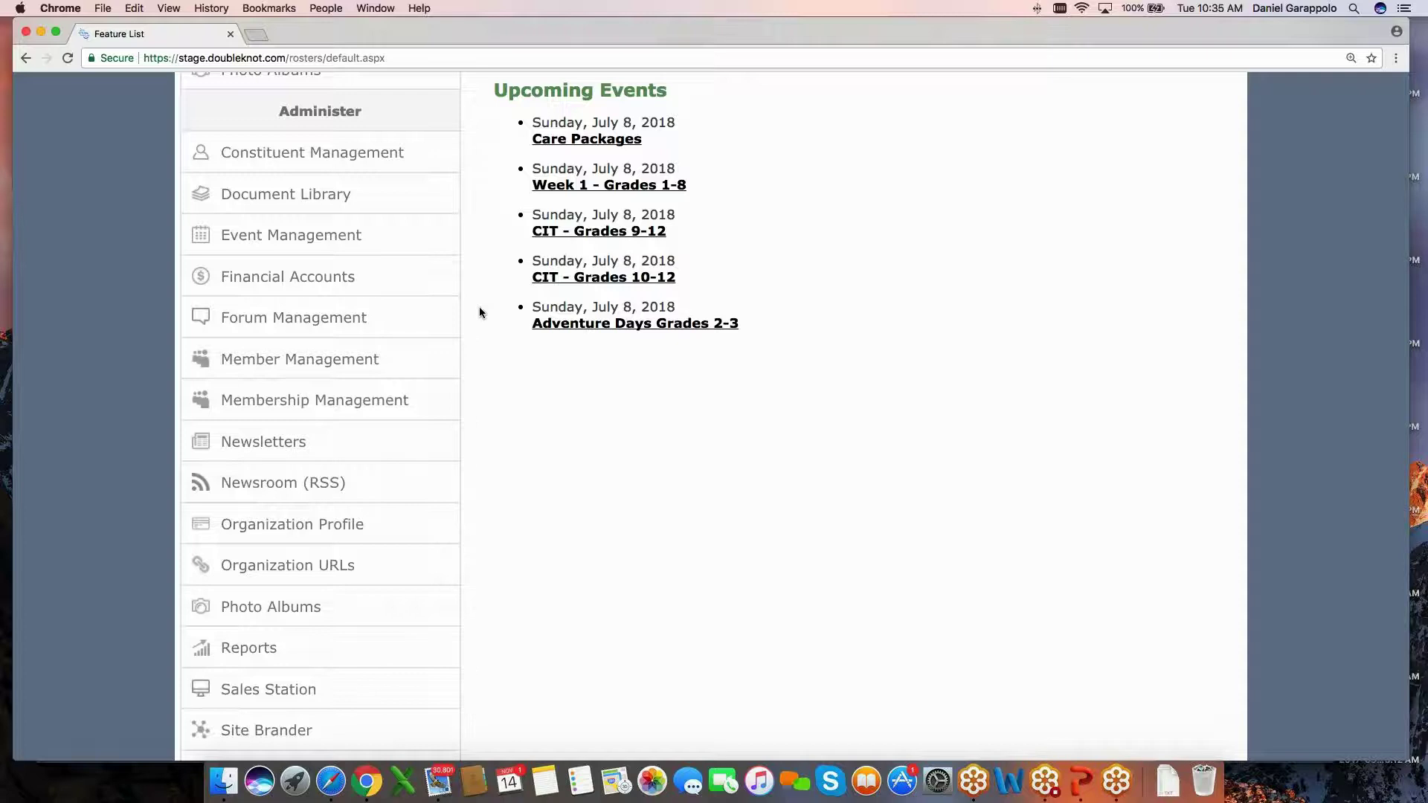
{"action": "scroll", "coordinate": [481, 308], "scroll_direction": "down", "scroll_amount": 1}
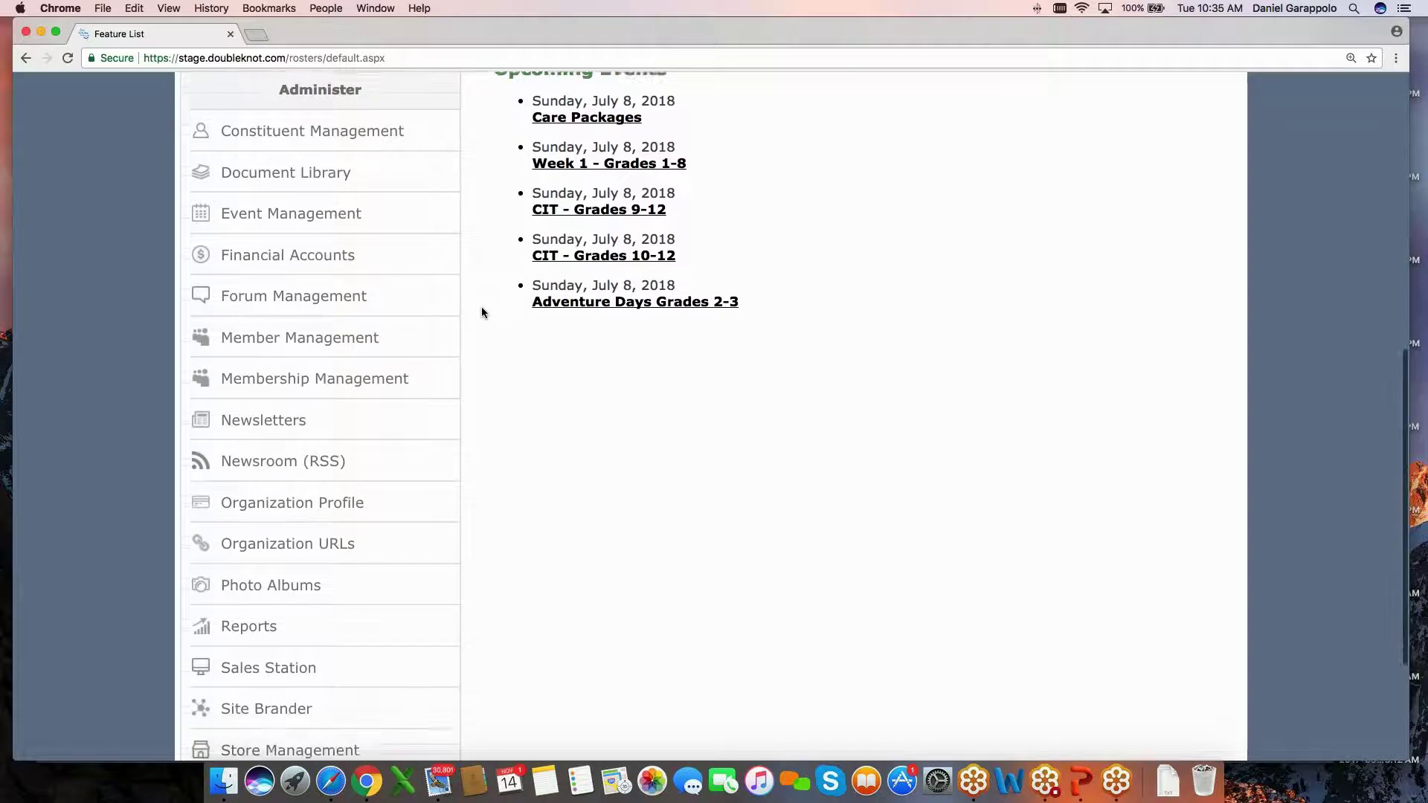
{"action": "scroll", "coordinate": [481, 312], "scroll_direction": "down", "scroll_amount": 1}
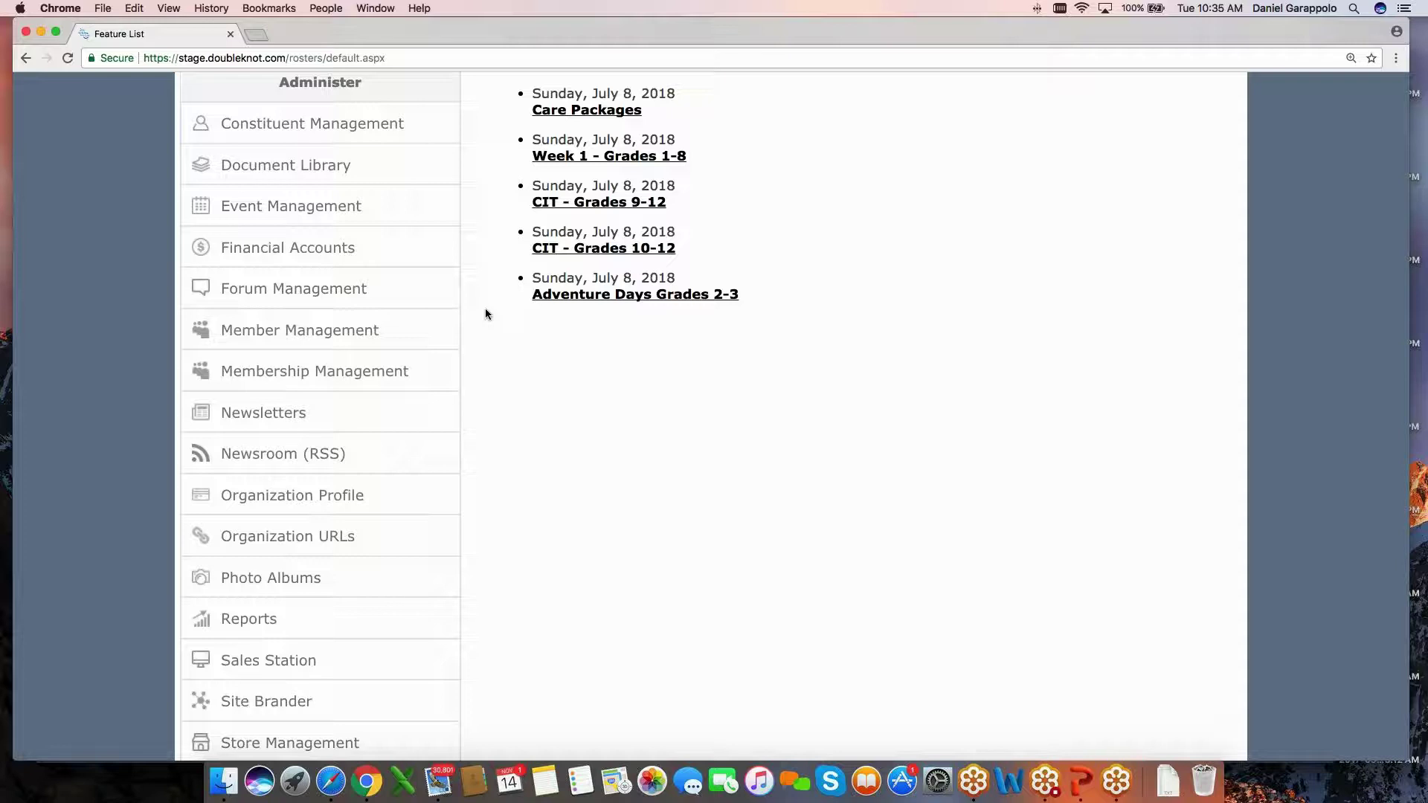
{"action": "scroll", "coordinate": [489, 322], "scroll_direction": "down", "scroll_amount": 1}
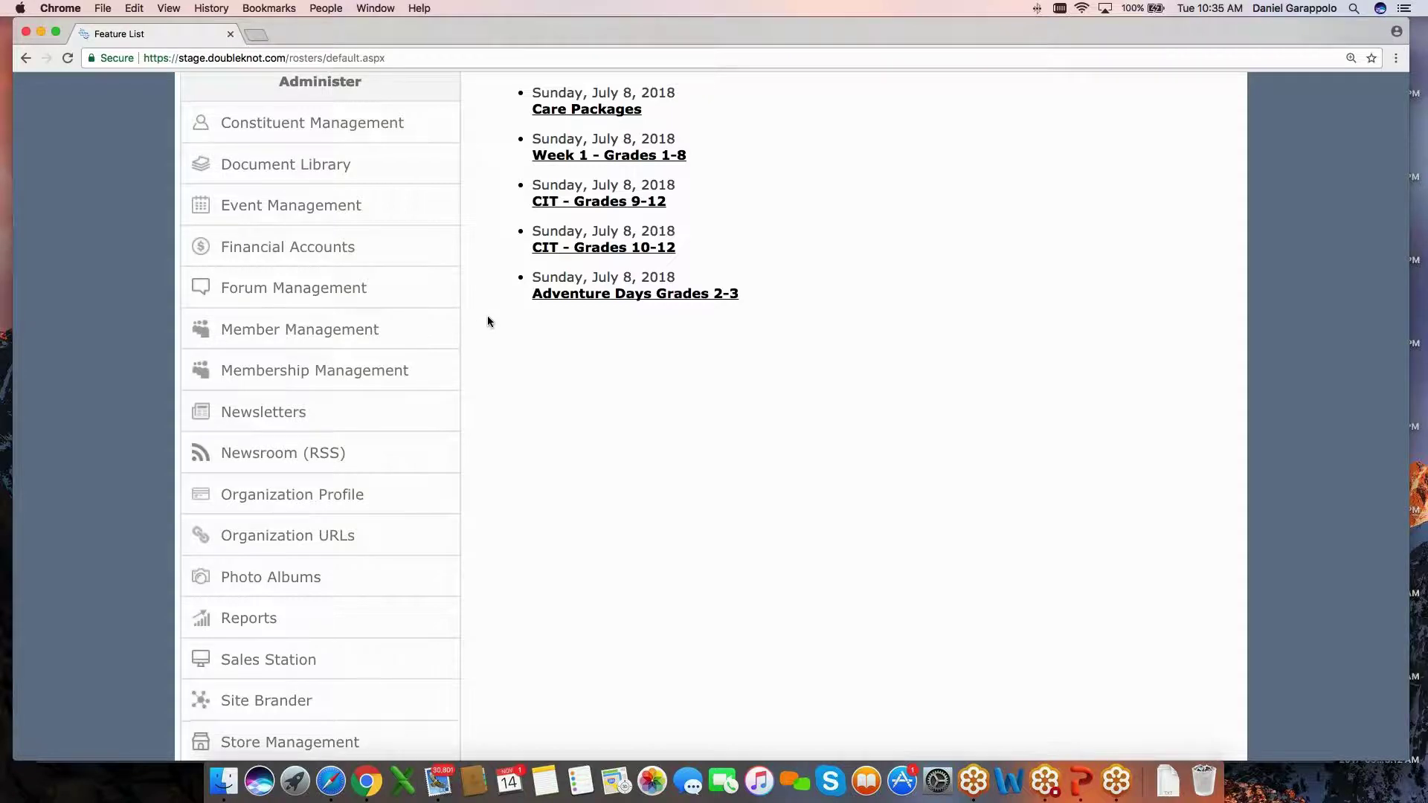
{"action": "scroll", "coordinate": [488, 321], "scroll_direction": "down", "scroll_amount": 5}
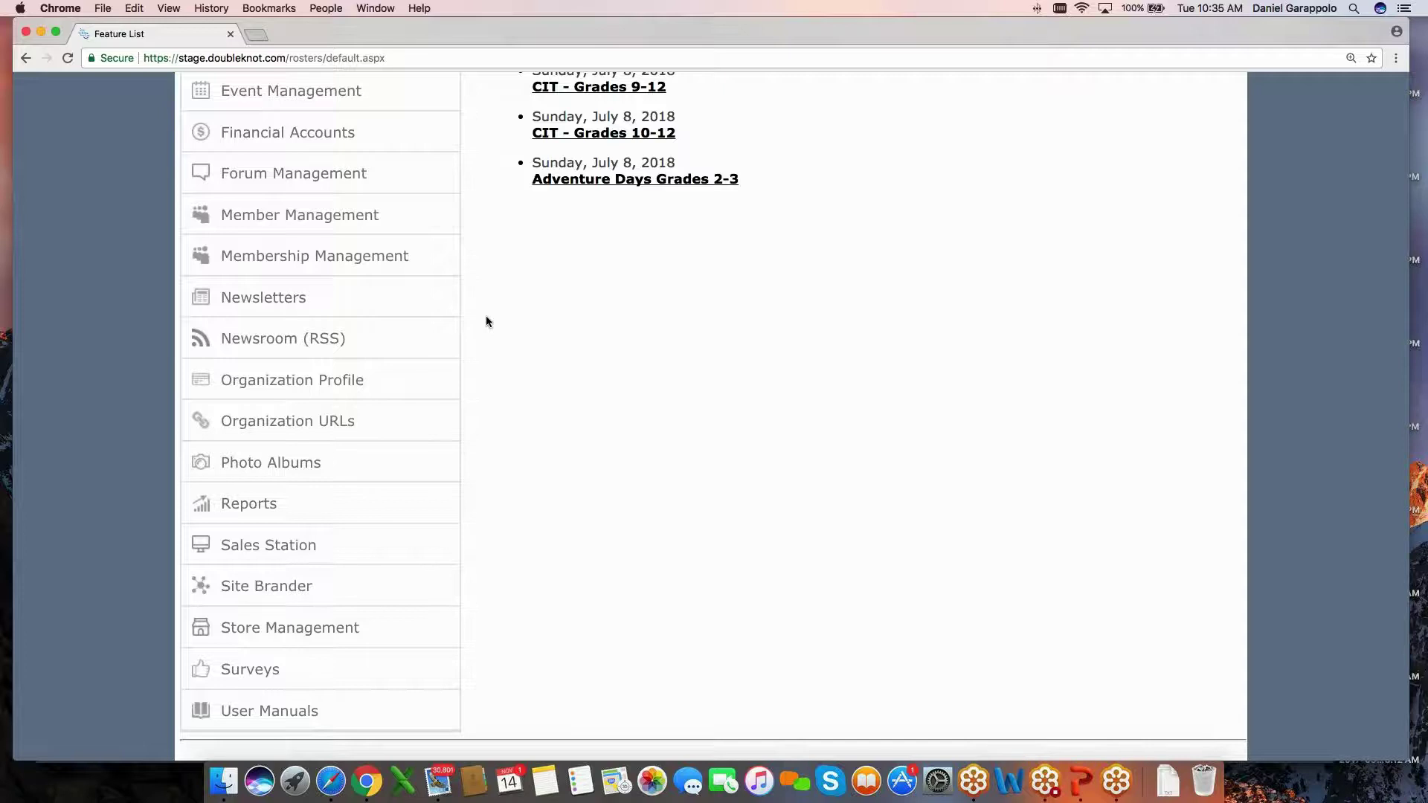
{"action": "scroll", "coordinate": [493, 341], "scroll_direction": "up", "scroll_amount": 1}
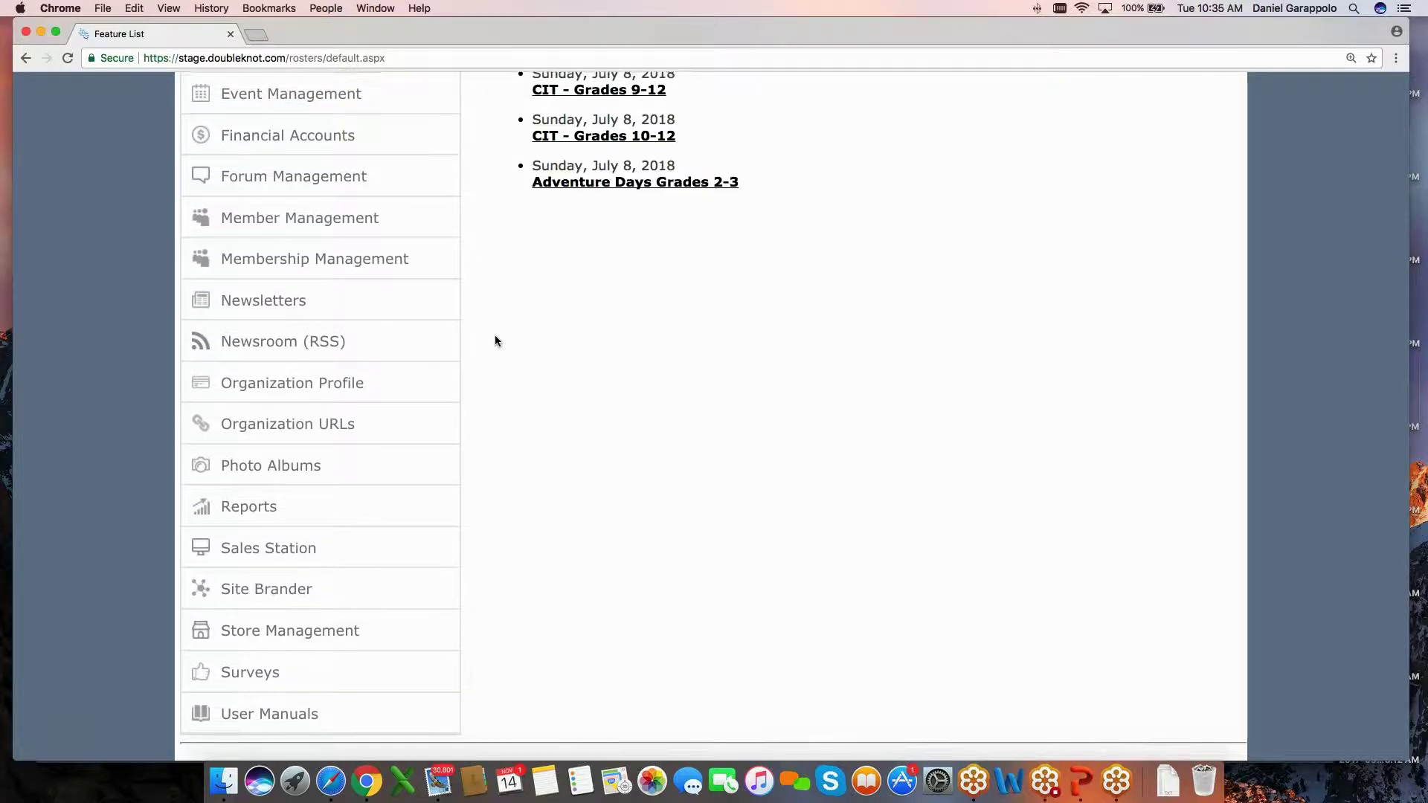
{"action": "scroll", "coordinate": [496, 343], "scroll_direction": "up", "scroll_amount": 4}
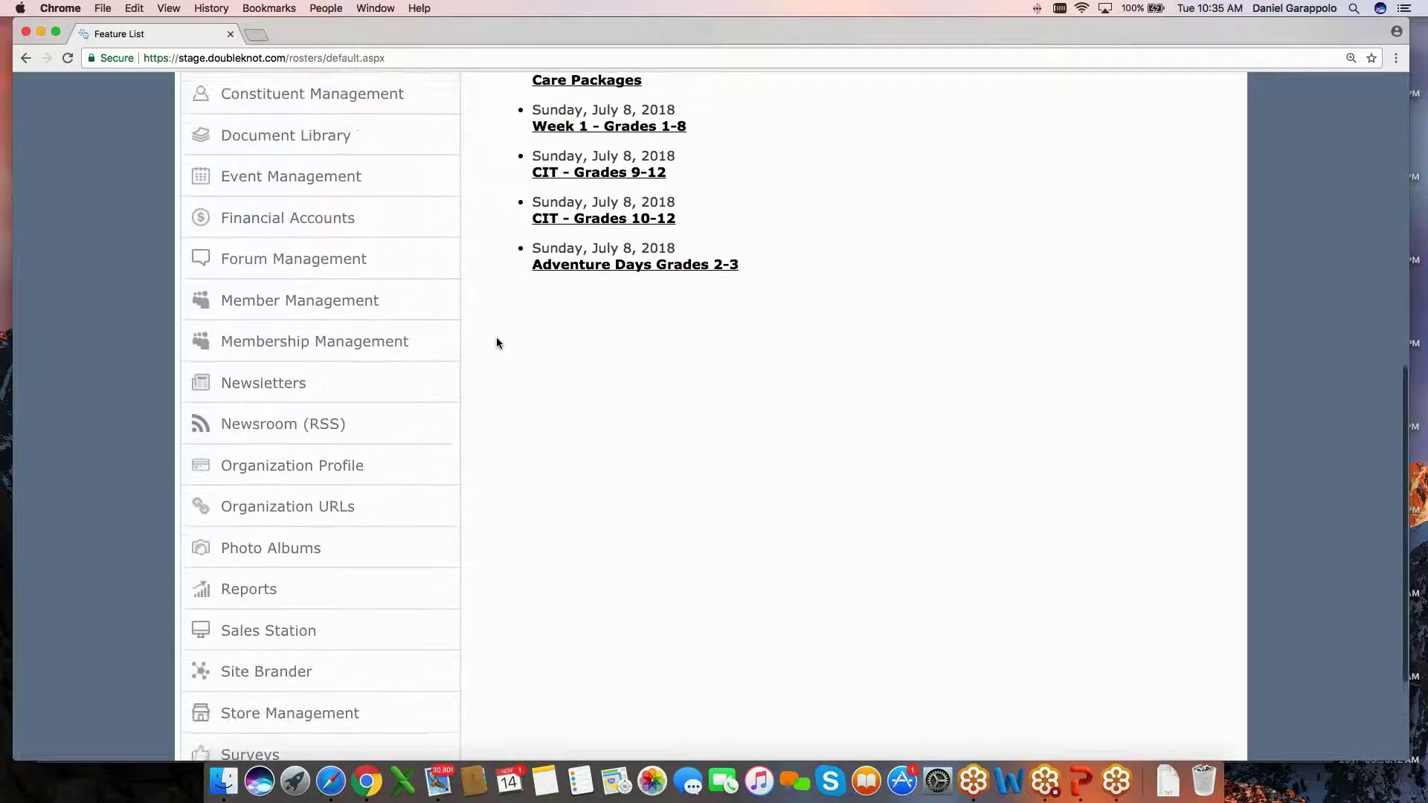
{"action": "scroll", "coordinate": [490, 348], "scroll_direction": "down", "scroll_amount": 1}
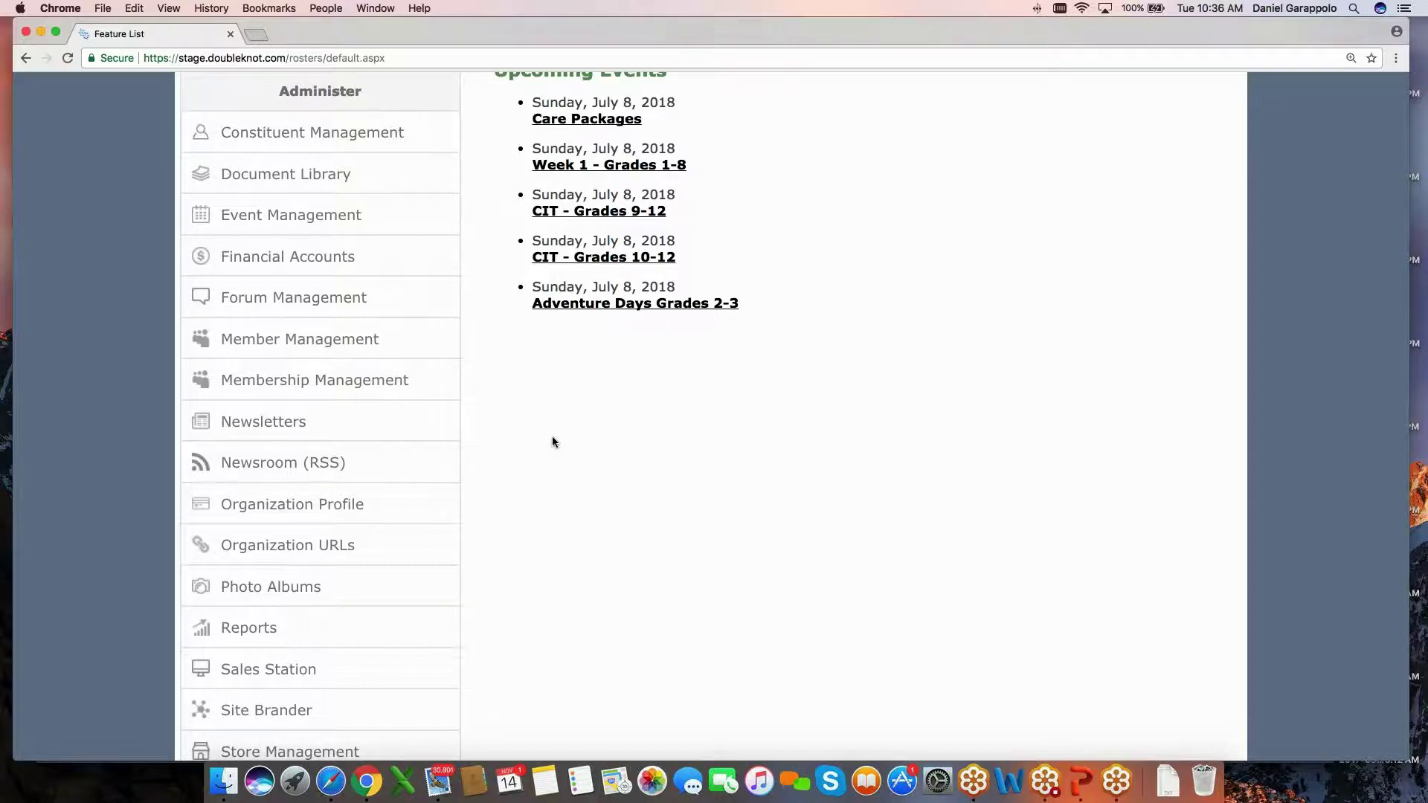
{"action": "scroll", "coordinate": [552, 440], "scroll_direction": "up", "scroll_amount": 5}
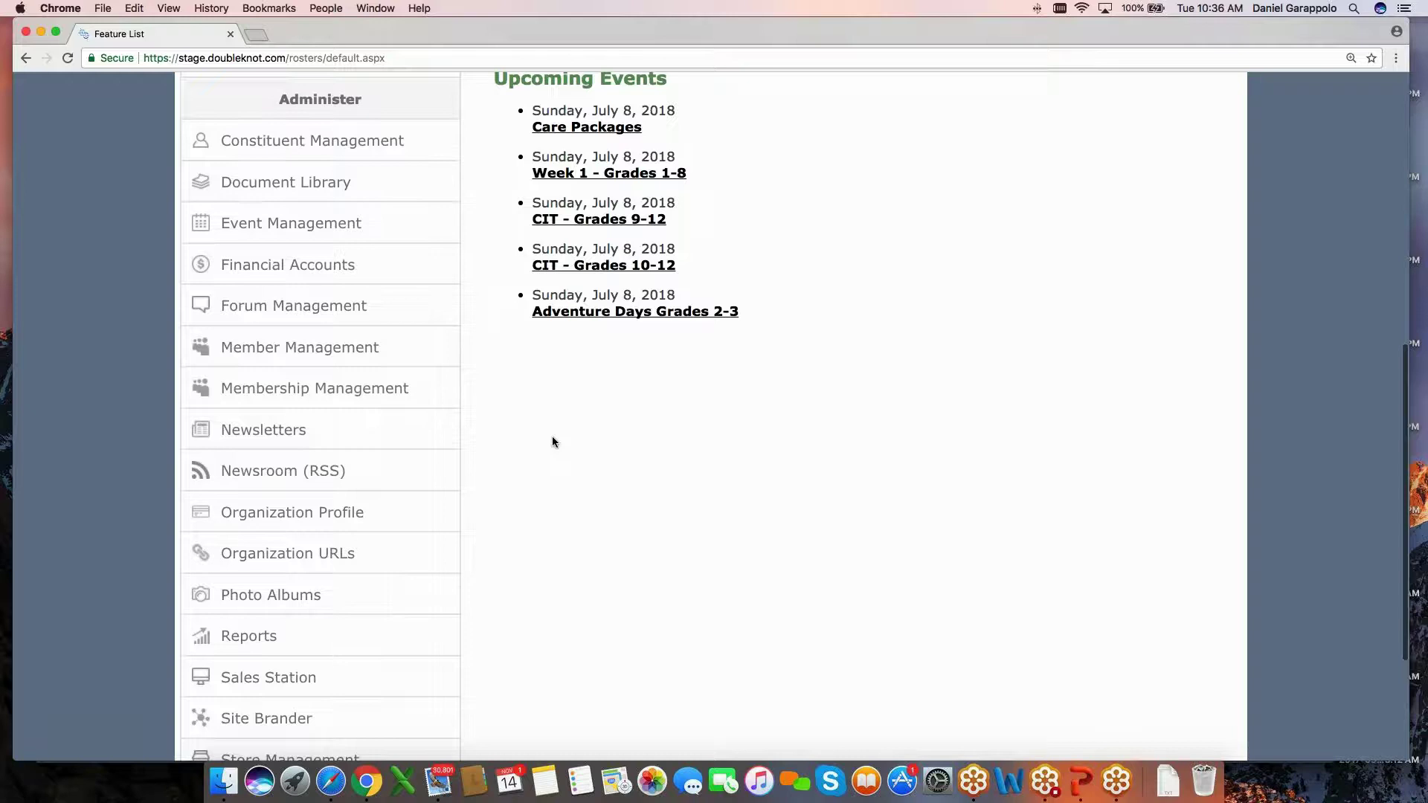
{"action": "scroll", "coordinate": [552, 442], "scroll_direction": "up", "scroll_amount": 3}
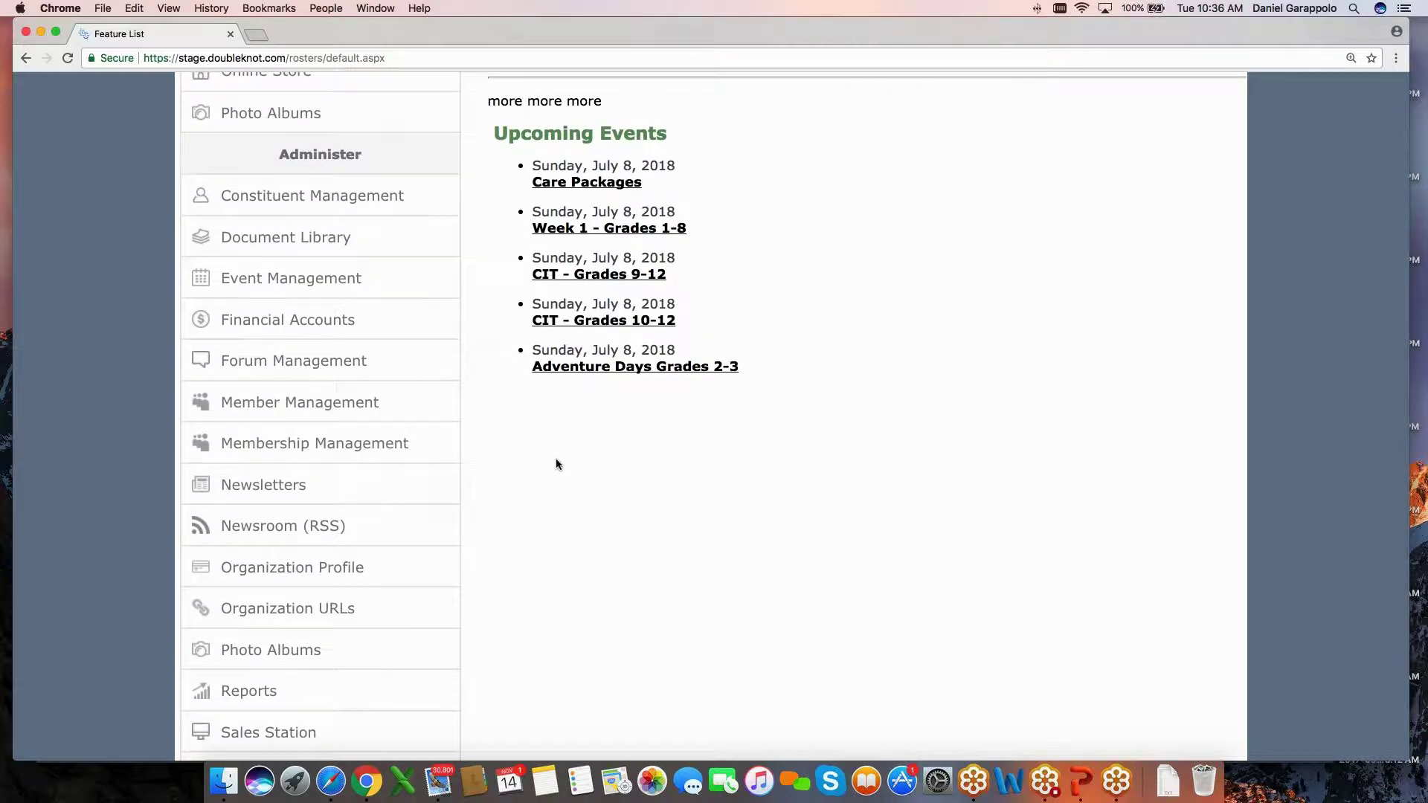
{"action": "scroll", "coordinate": [556, 464], "scroll_direction": "down", "scroll_amount": 1}
{"action": "scroll", "coordinate": [556, 464], "scroll_direction": "down", "scroll_amount": 3}
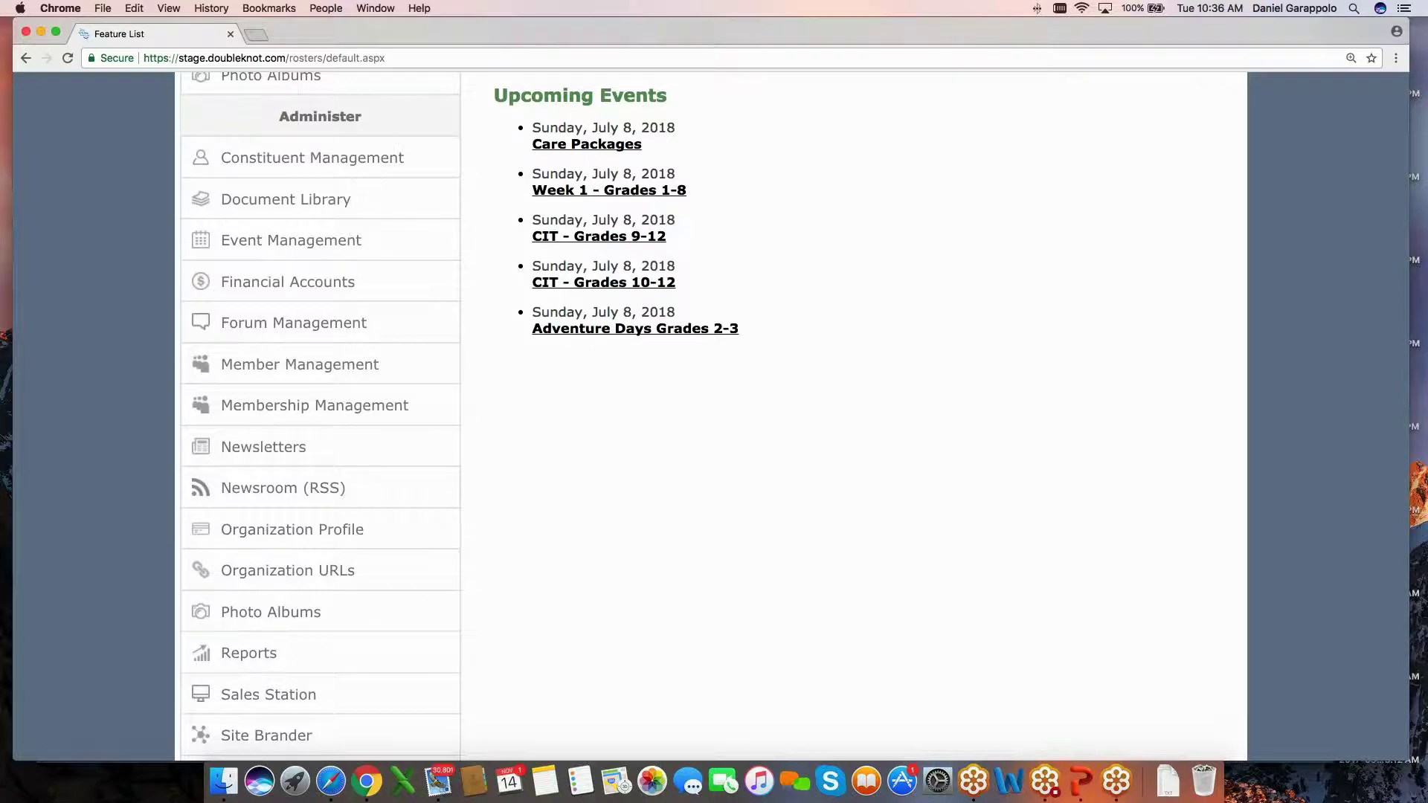
{"action": "scroll", "coordinate": [579, 409], "scroll_direction": "down", "scroll_amount": 1}
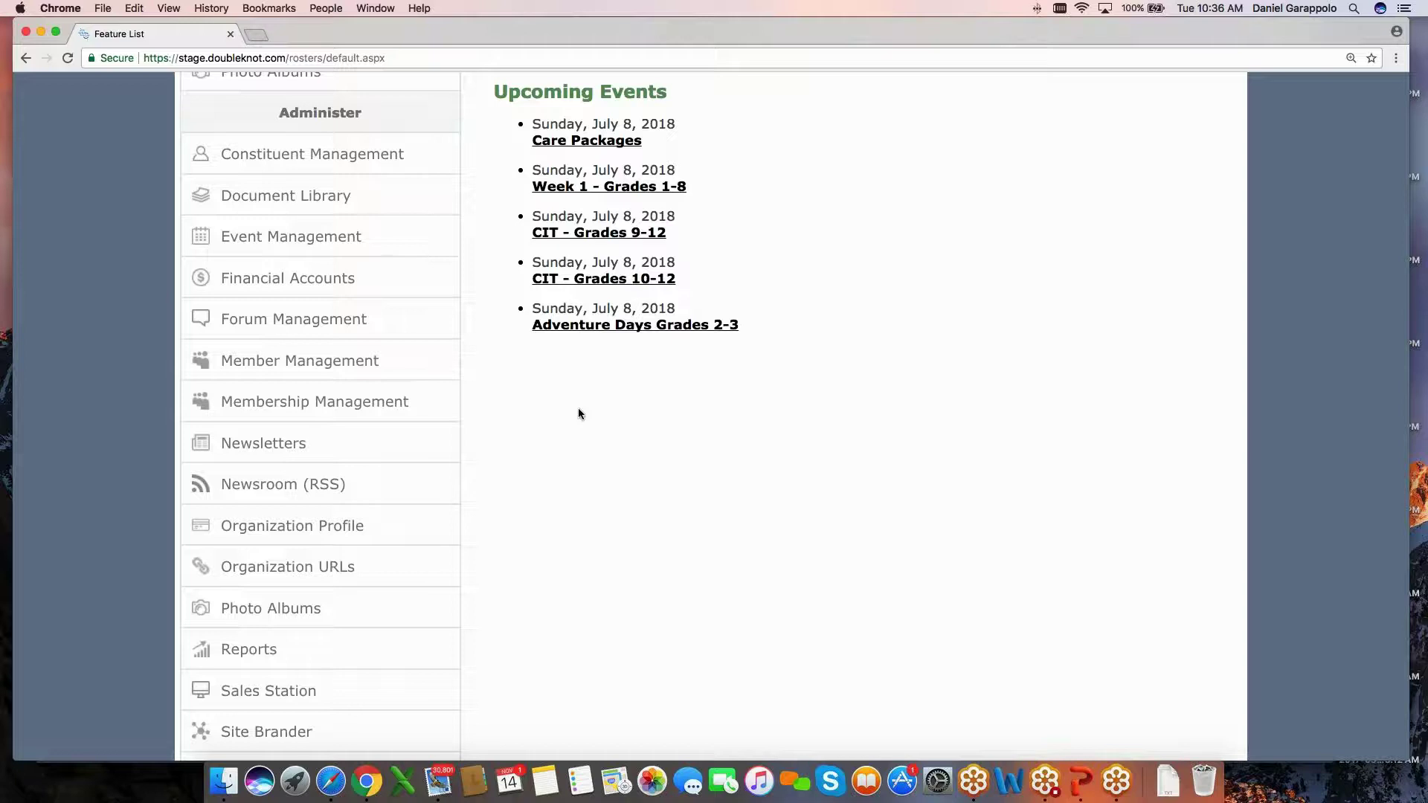
{"action": "scroll", "coordinate": [578, 415], "scroll_direction": "down", "scroll_amount": 3}
Open the Sales Station Cash Register, ring up Care Package 1, then clear it from the cart.
{"action": "left_click", "coordinate": [269, 593]}
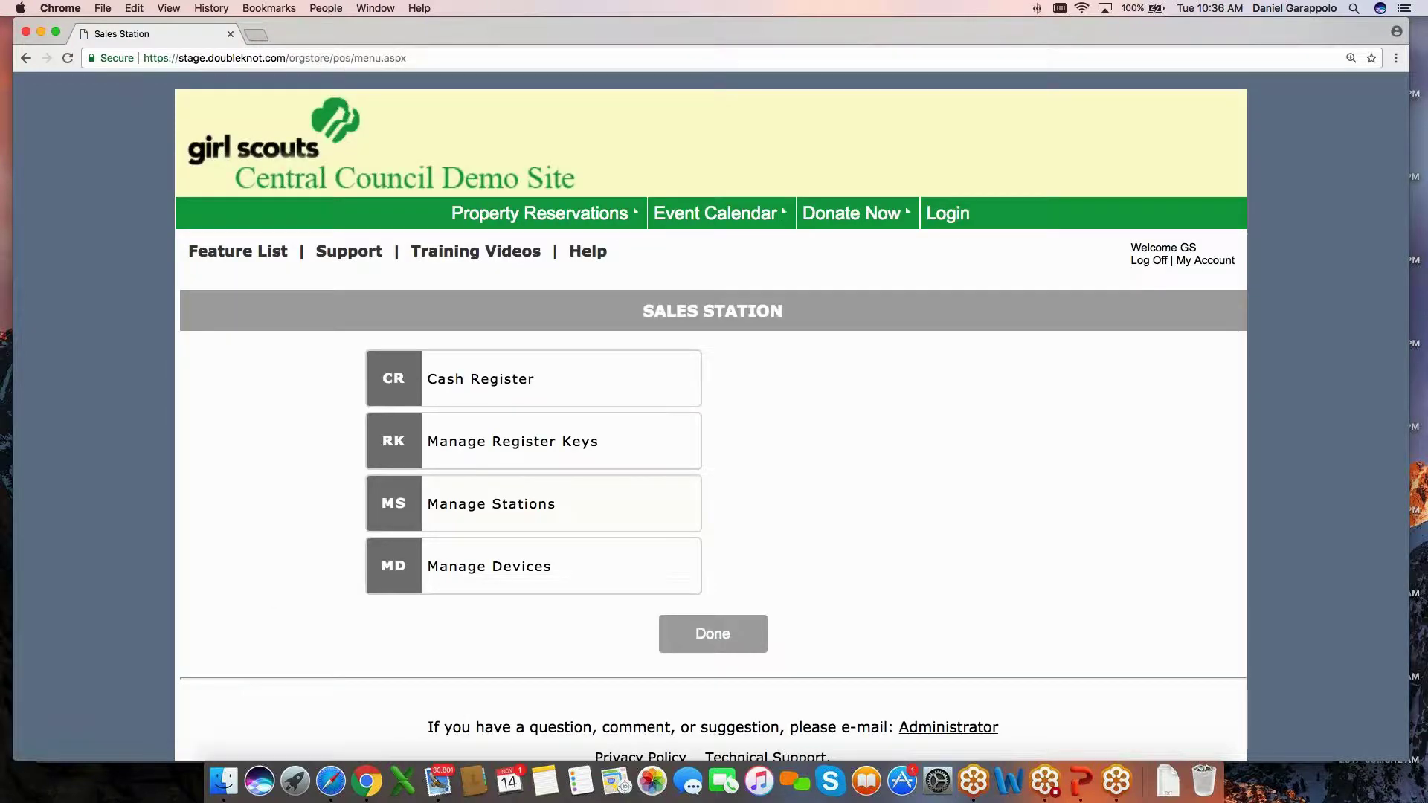
{"action": "left_click", "coordinate": [478, 382]}
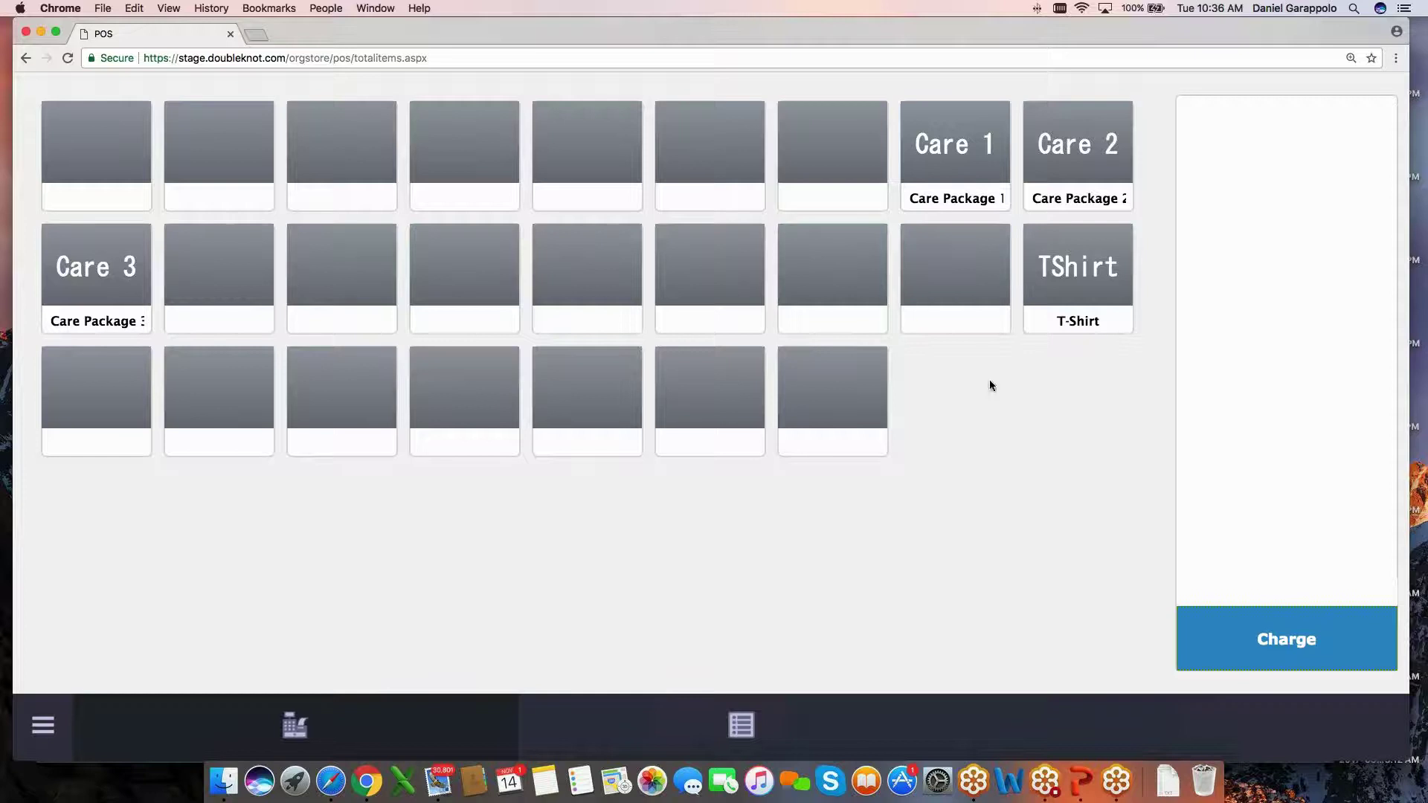
{"action": "left_click", "coordinate": [941, 144]}
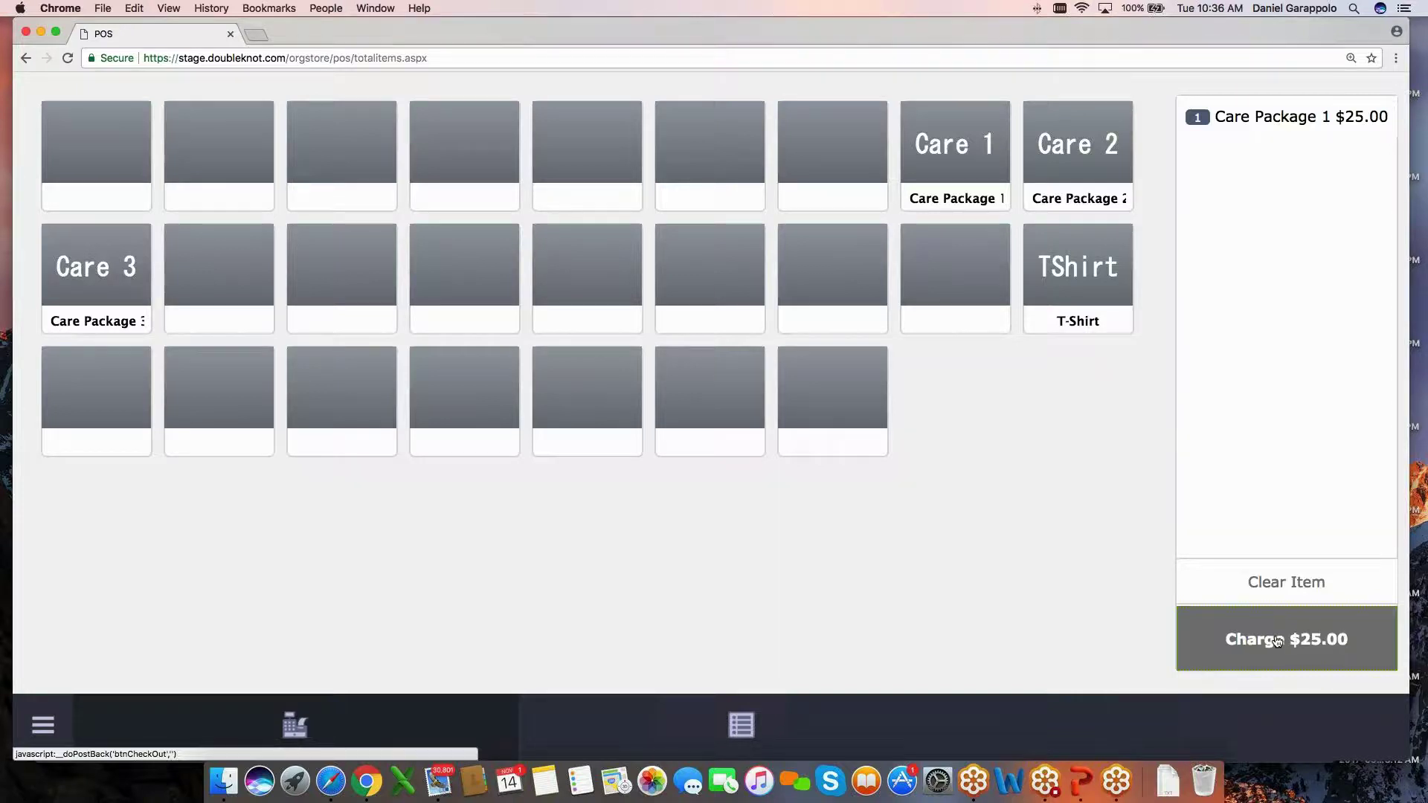
{"action": "left_click", "coordinate": [1274, 585]}
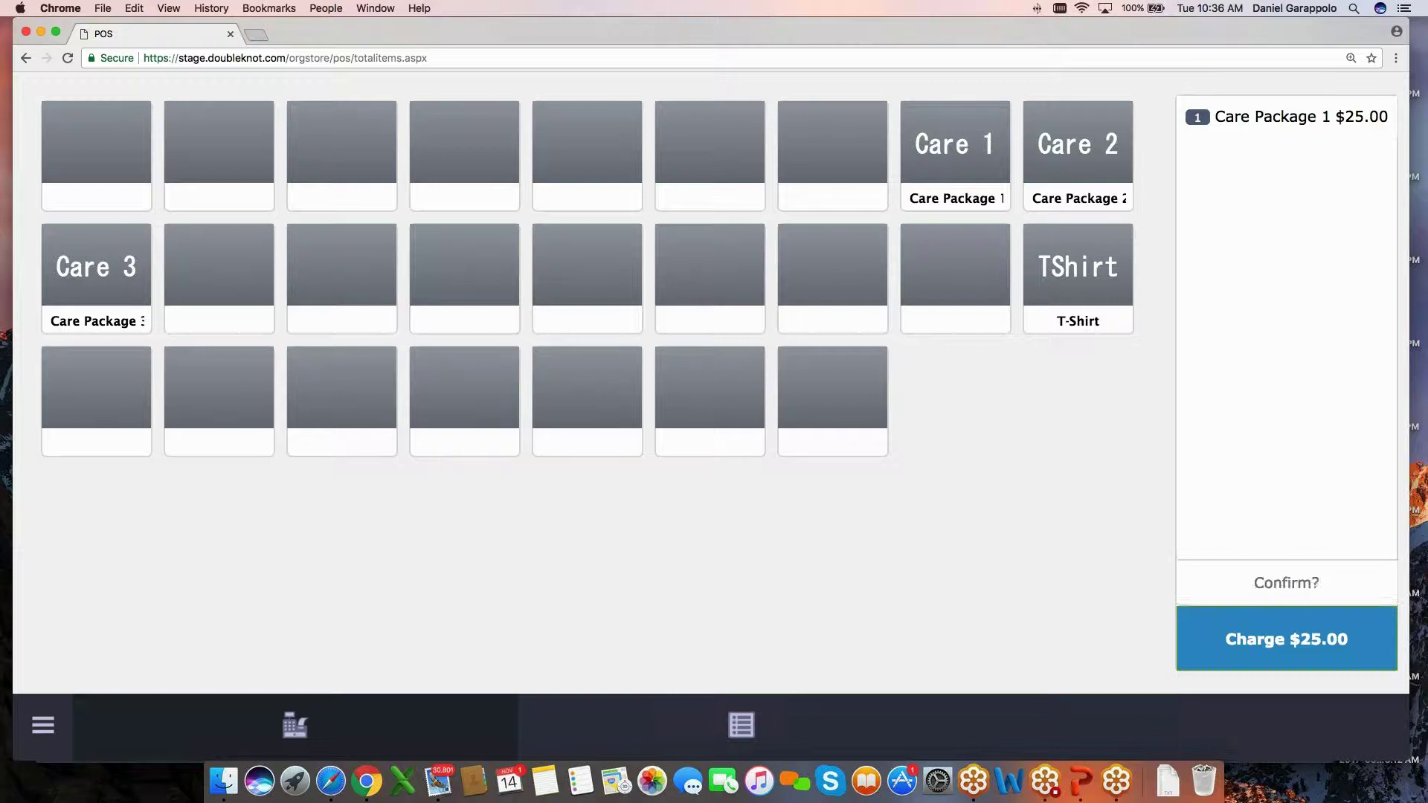
{"action": "left_click", "coordinate": [1286, 583]}
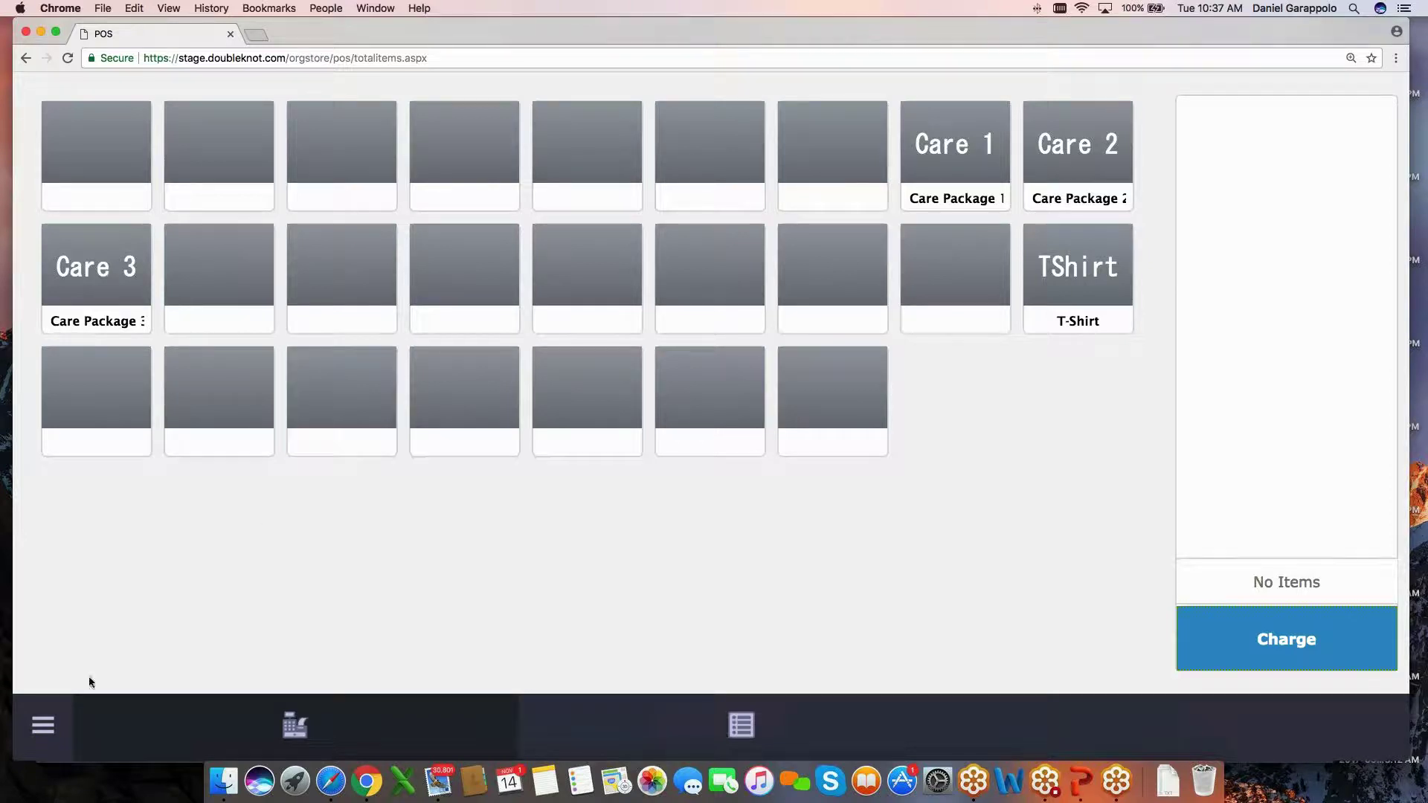
Search the register's past orders for order number 19089.
{"action": "left_click", "coordinate": [44, 725]}
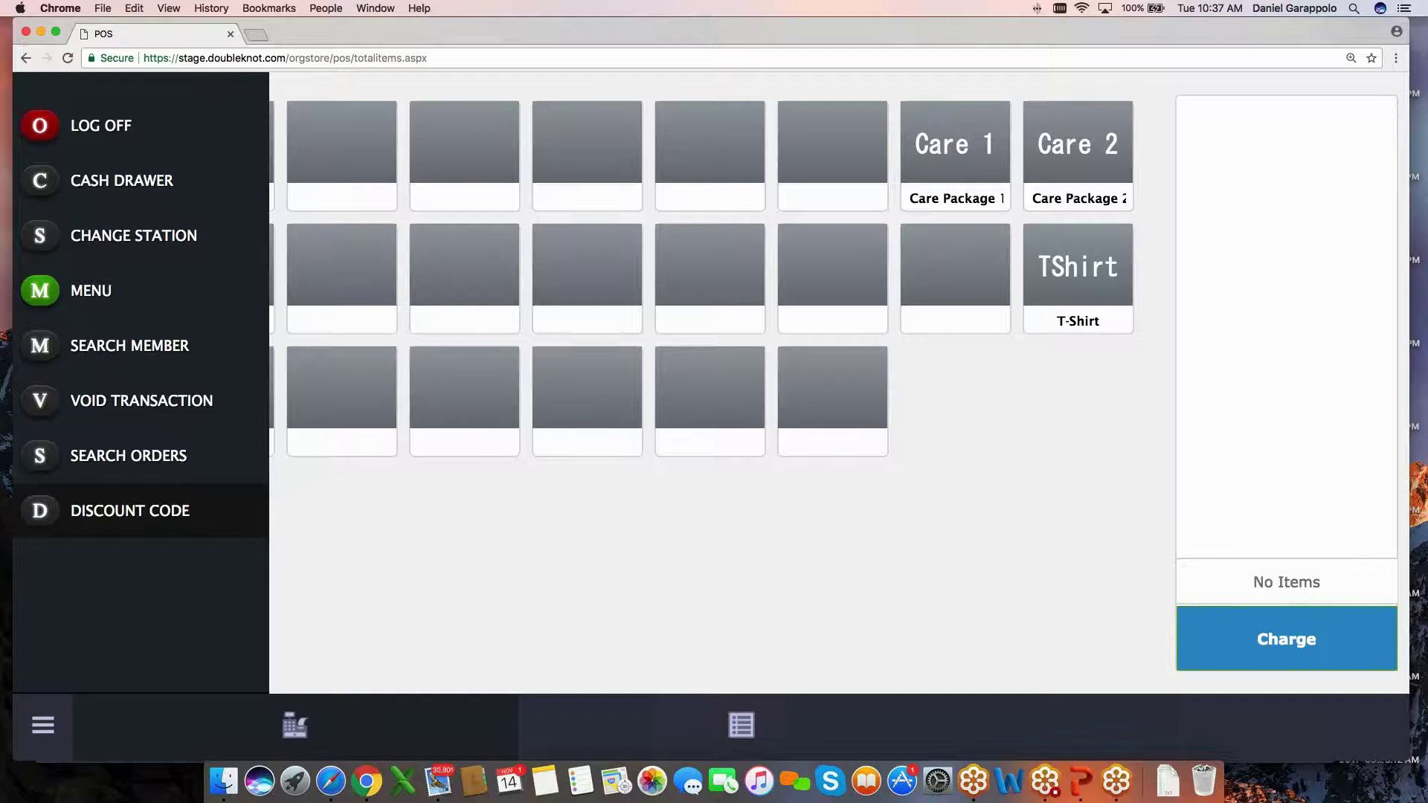
{"action": "left_click", "coordinate": [128, 456]}
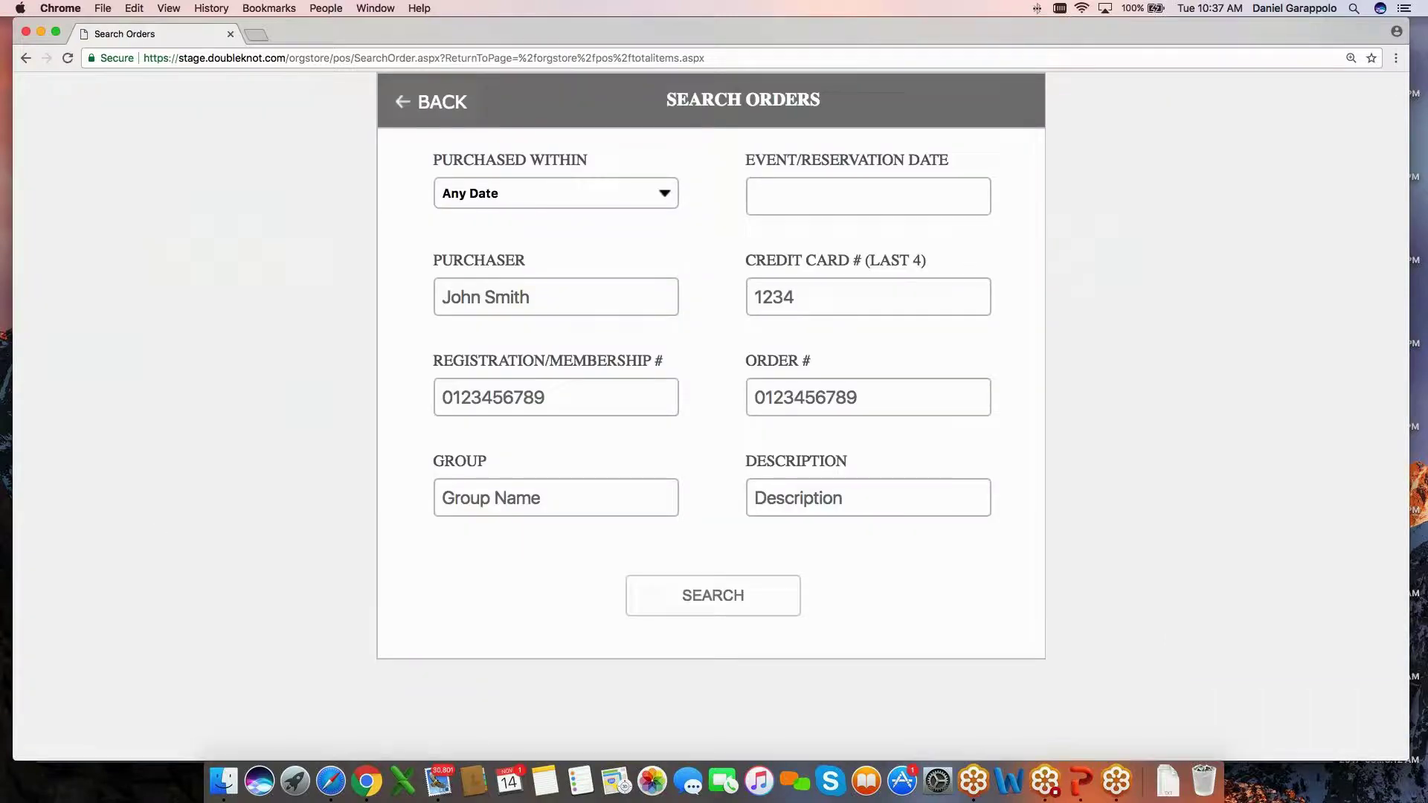
{"action": "left_click", "coordinate": [868, 397]}
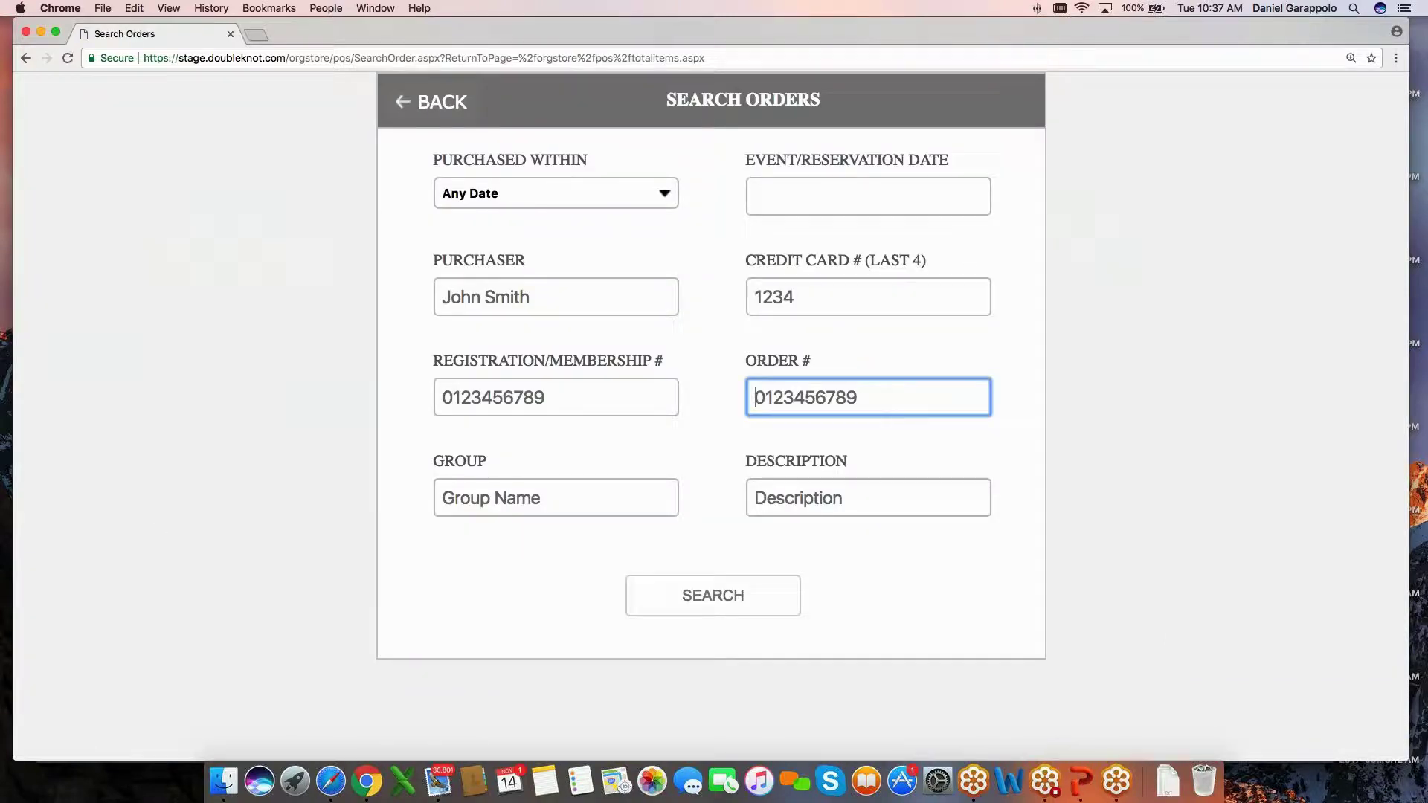
{"action": "type", "text": "19089"}
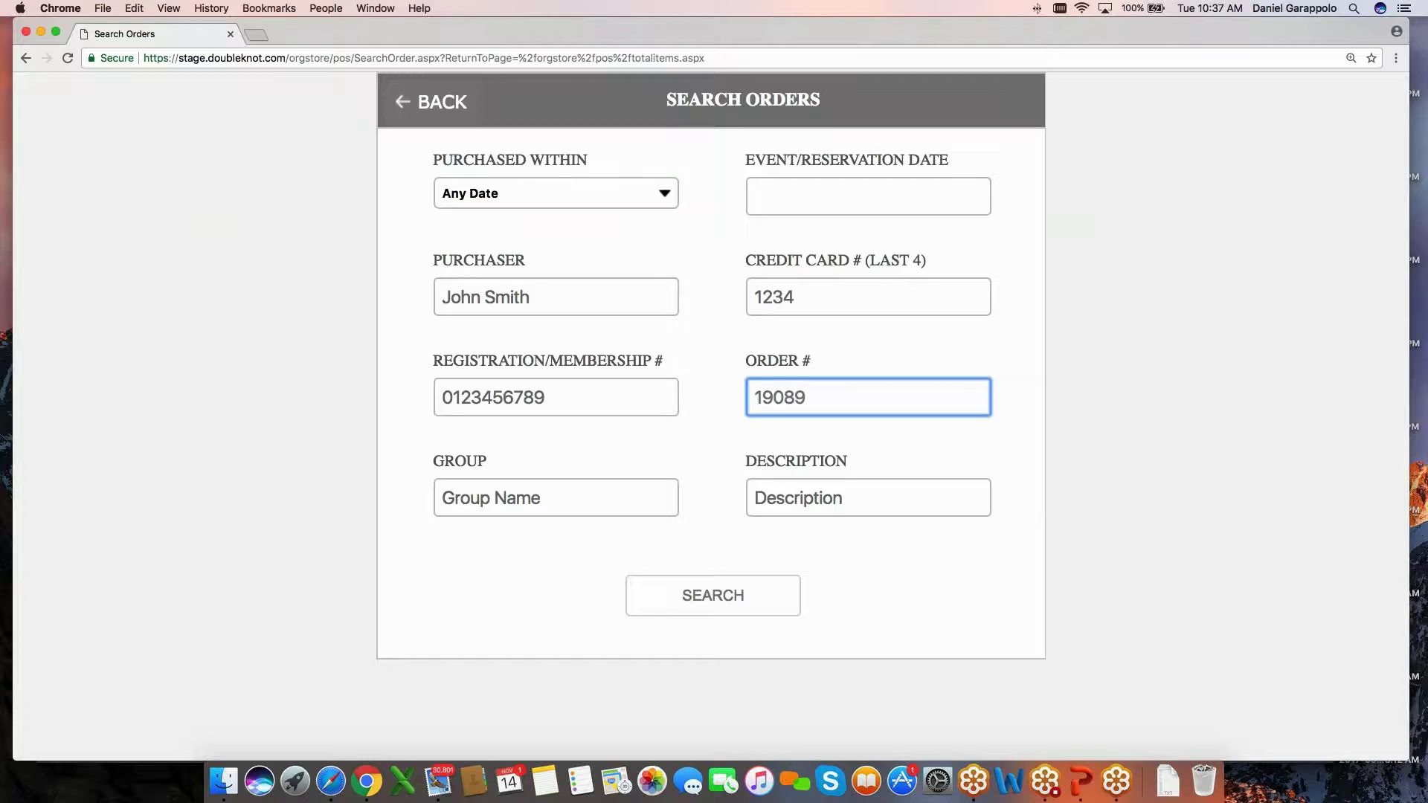
{"action": "left_click", "coordinate": [731, 595]}
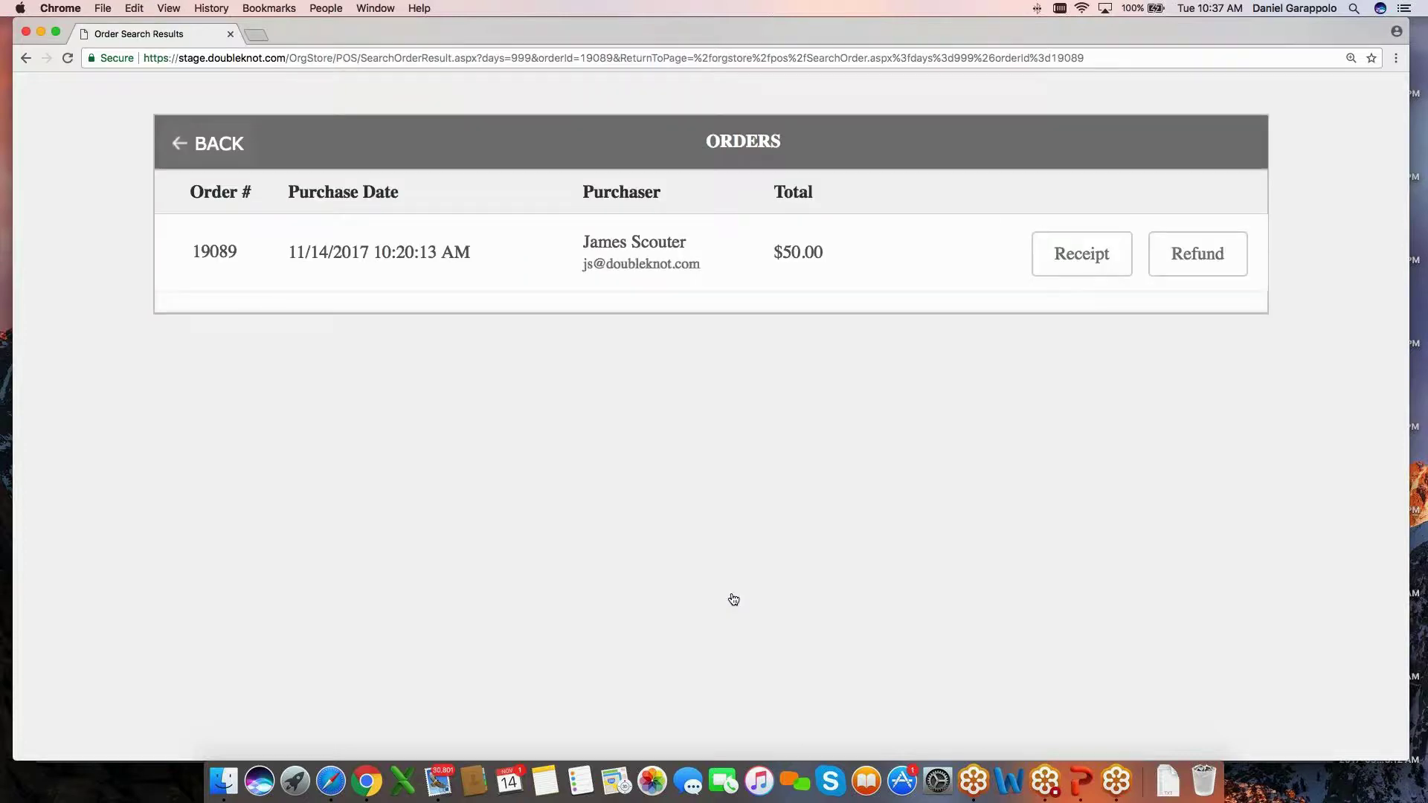
Check in the participant of the order's Adventure Days Grades 2-3 registration.
{"action": "left_click", "coordinate": [737, 252]}
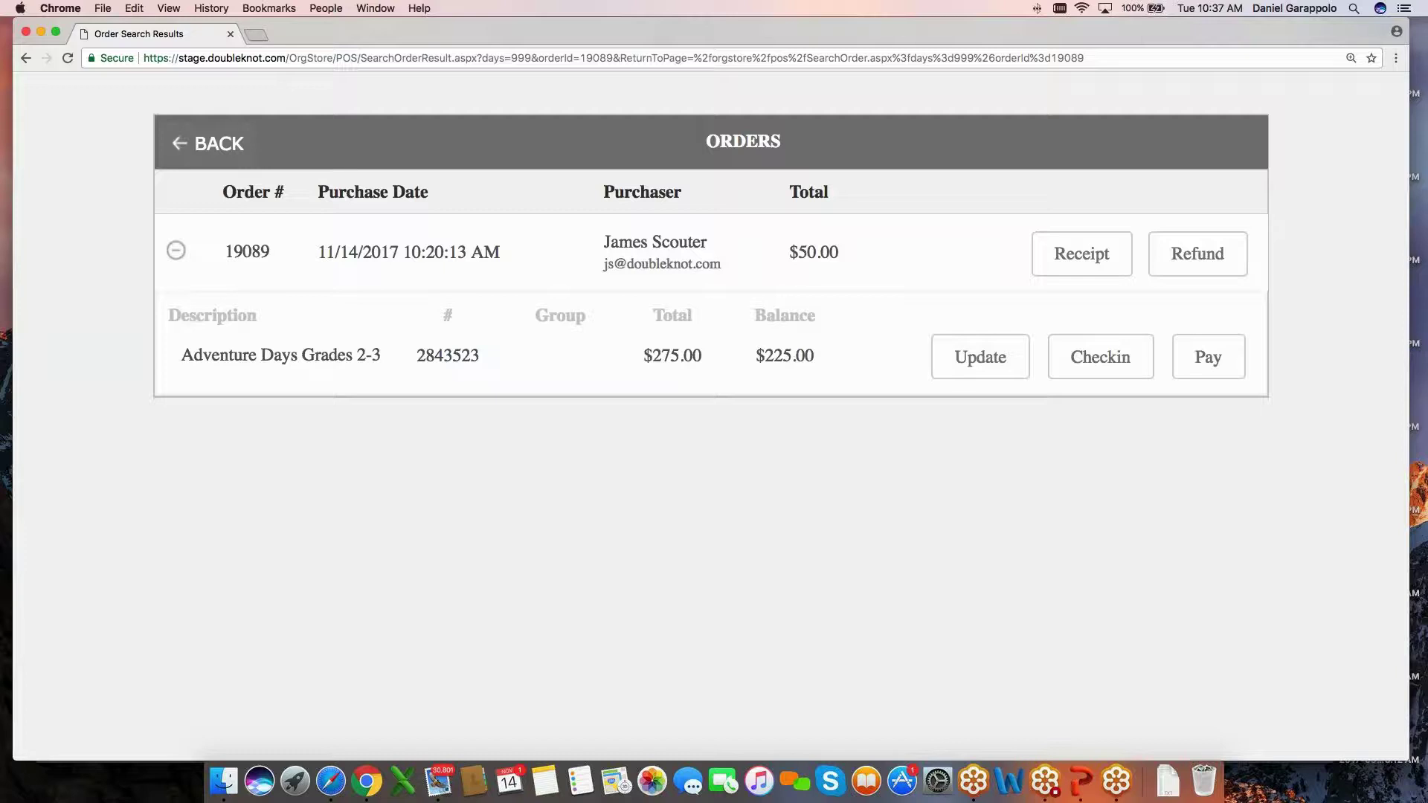
{"action": "left_click", "coordinate": [1101, 357]}
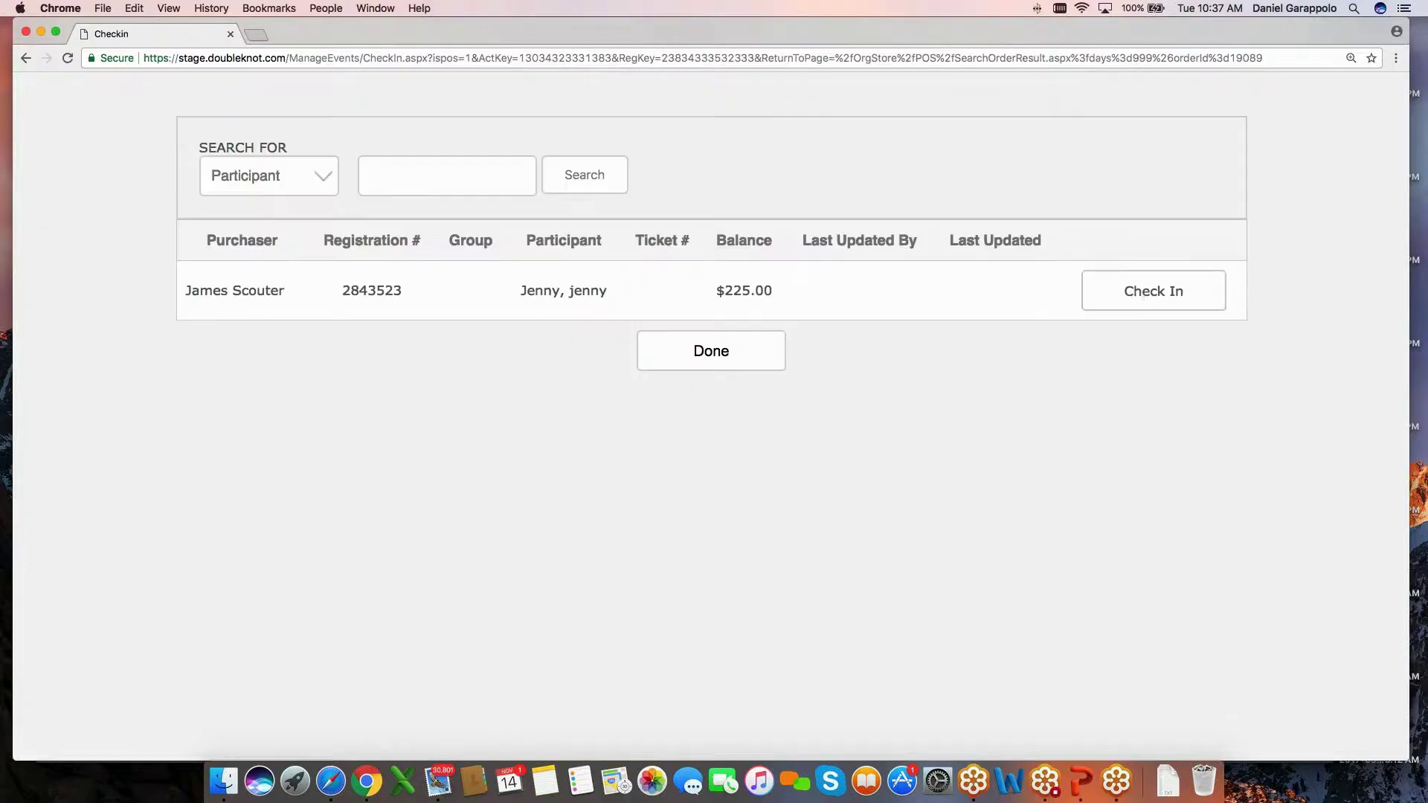
{"action": "left_click", "coordinate": [1150, 295]}
{"action": "left_click", "coordinate": [744, 372]}
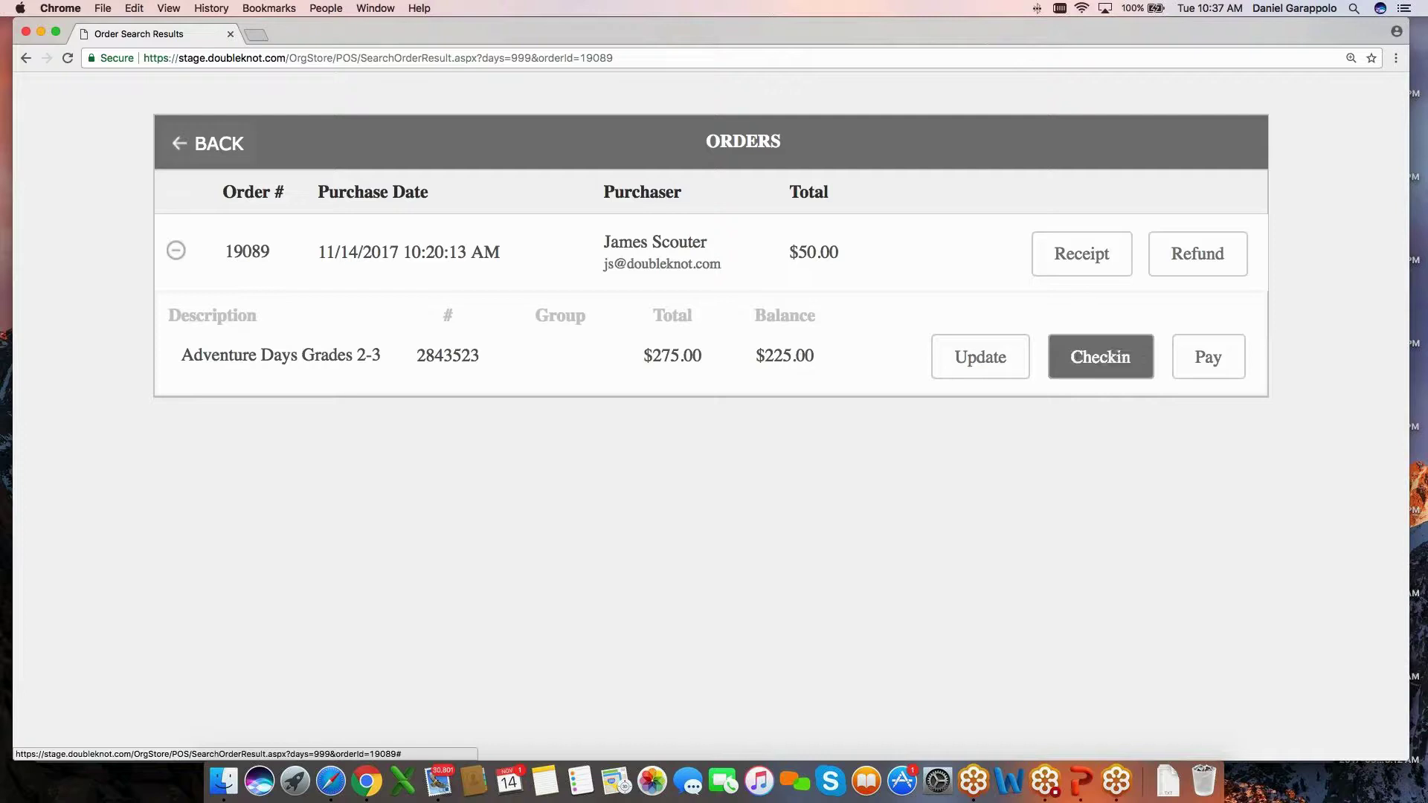
Load the Adventure Days registration balance into the cart and add a $5.00 T-Shirt.
{"action": "left_click", "coordinate": [1208, 357]}
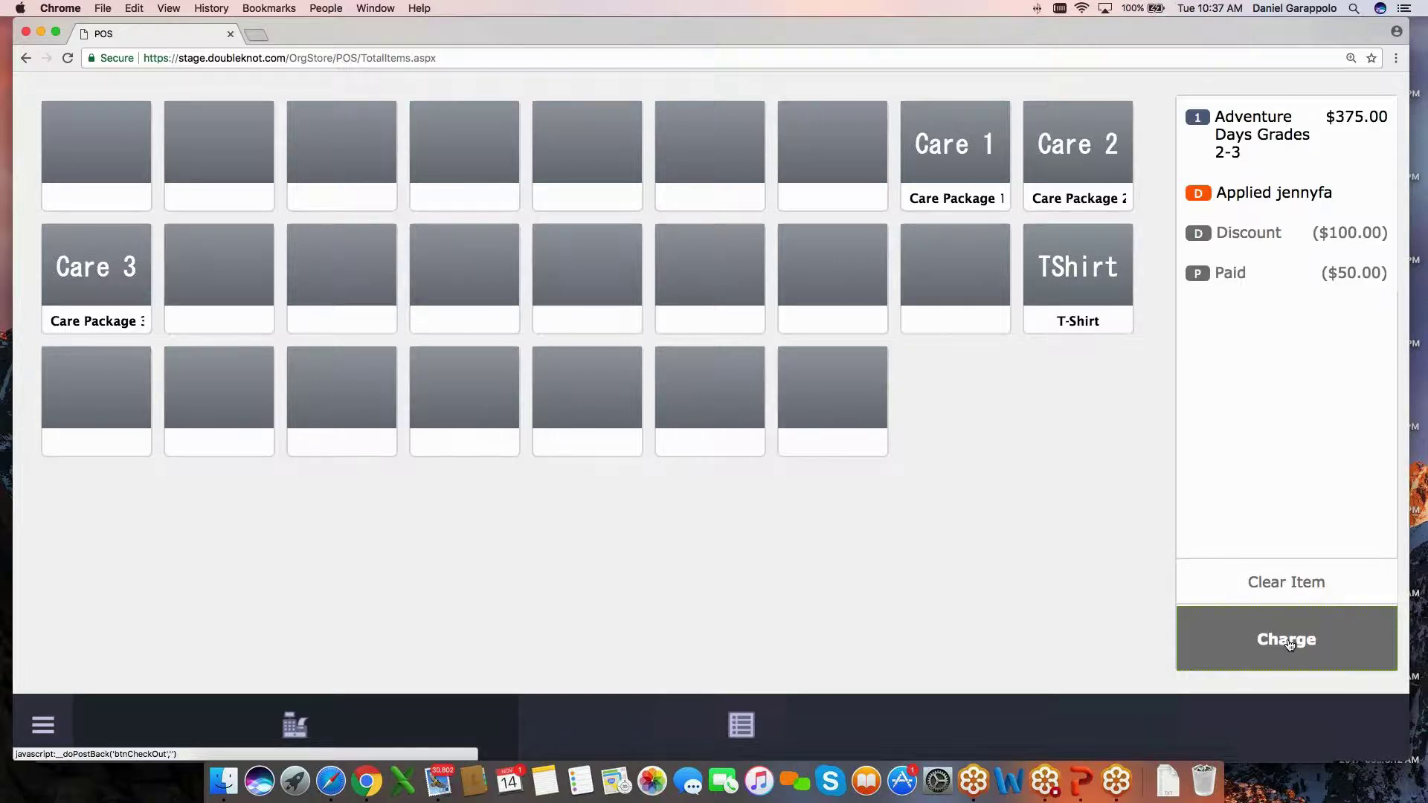
{"action": "left_click", "coordinate": [1090, 281]}
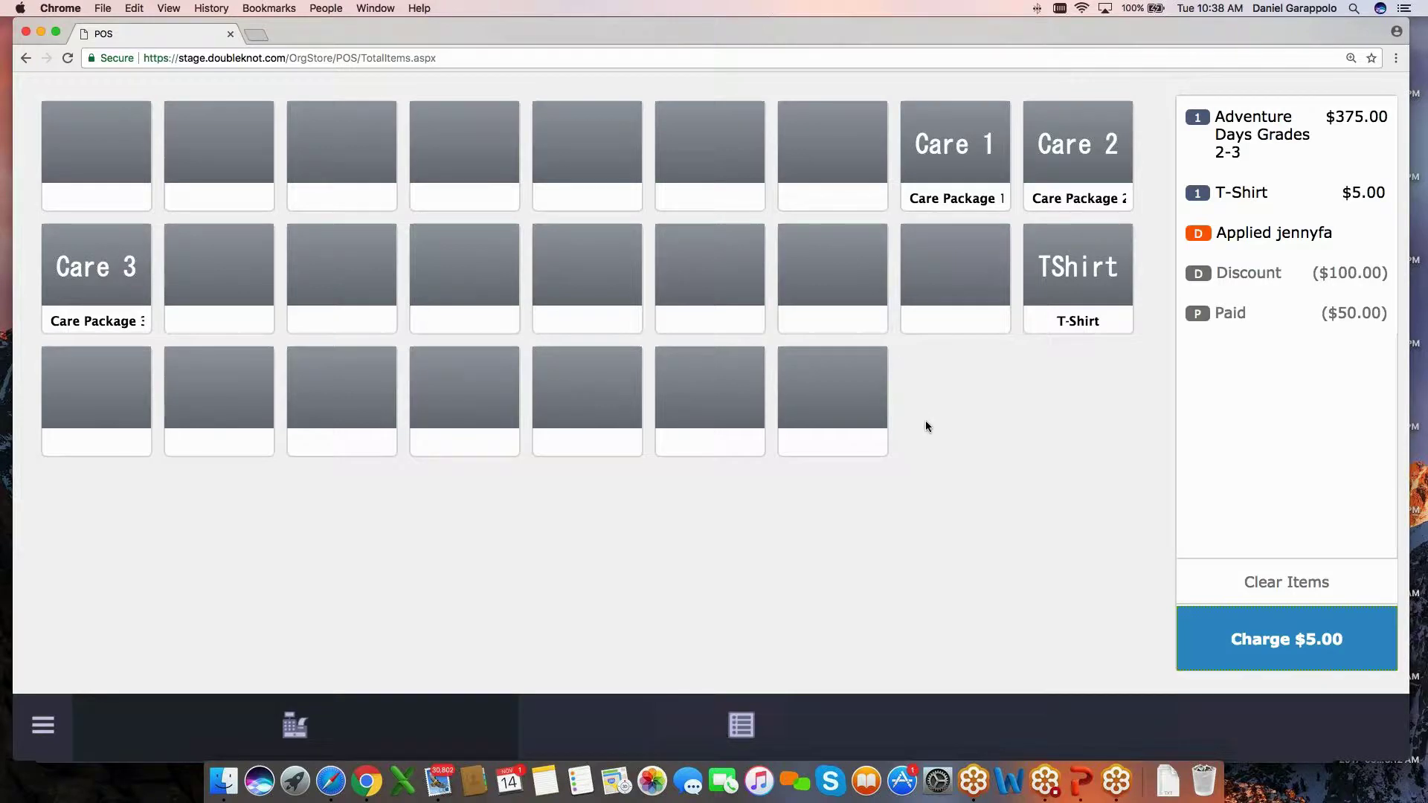
Cancel the $5.00 charge and bring the PowerPoint Subscriptions & Costs slide to the centre.
{"action": "left_click", "coordinate": [1314, 634]}
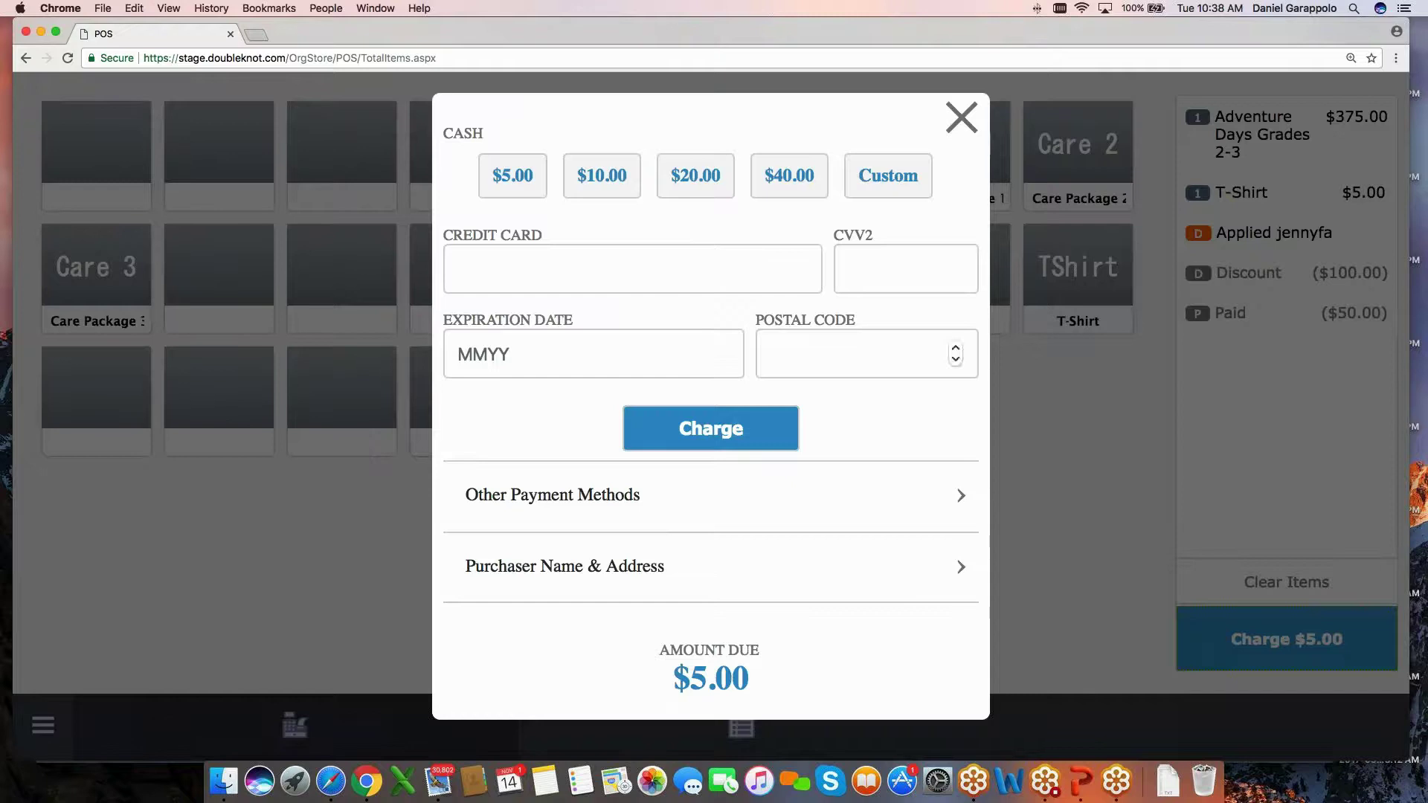
{"action": "left_click", "coordinate": [964, 121]}
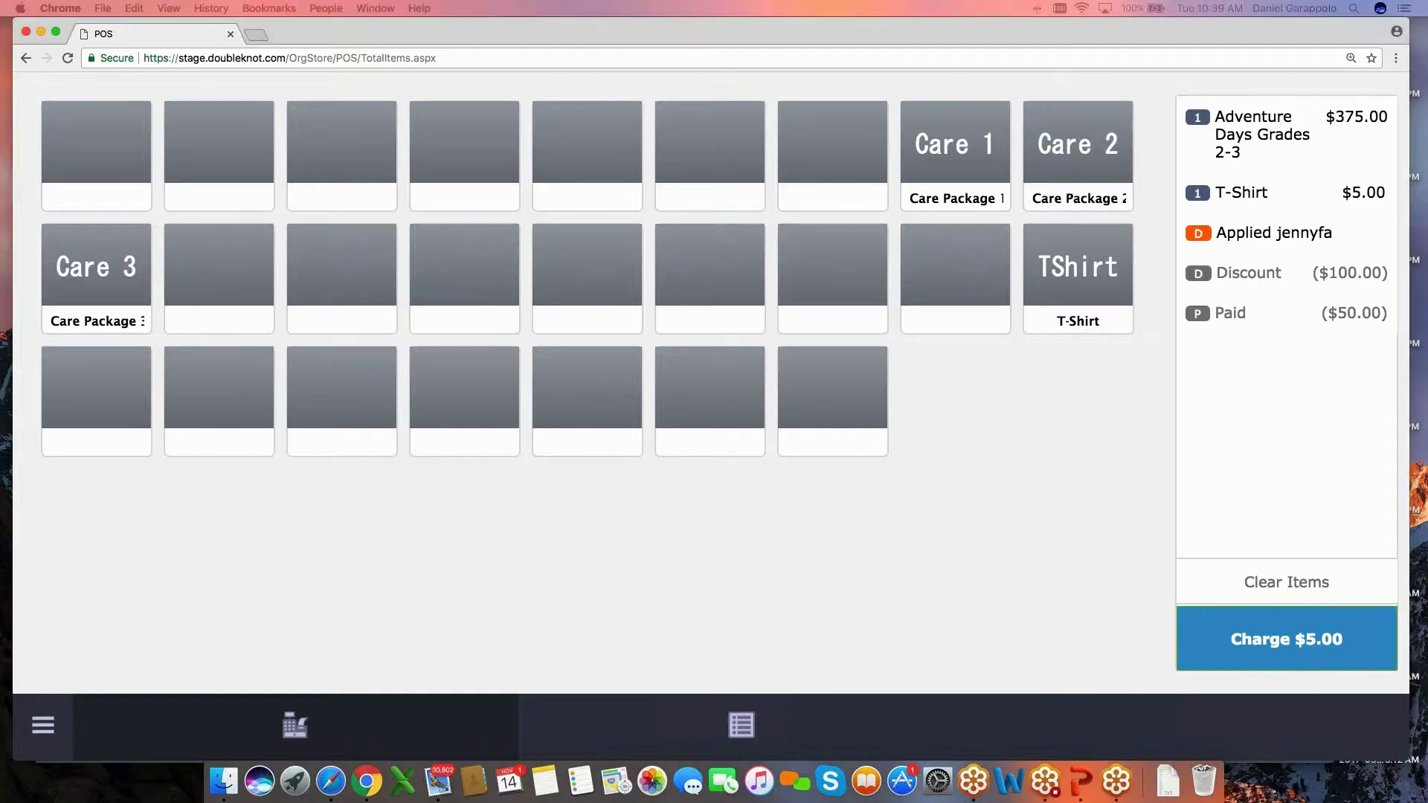
{"action": "left_click_drag", "start_coordinate": [45, 101], "coordinate": [550, 37]}
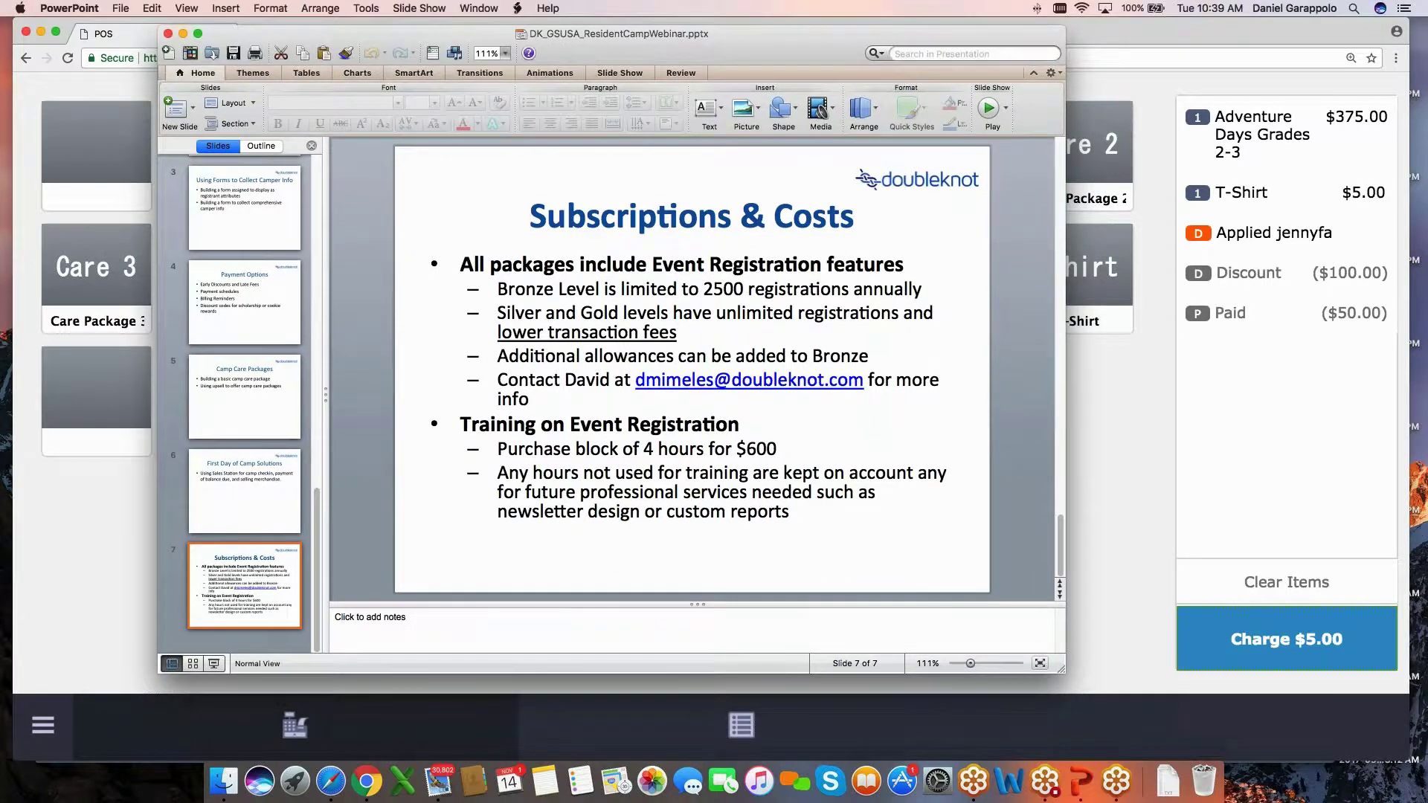